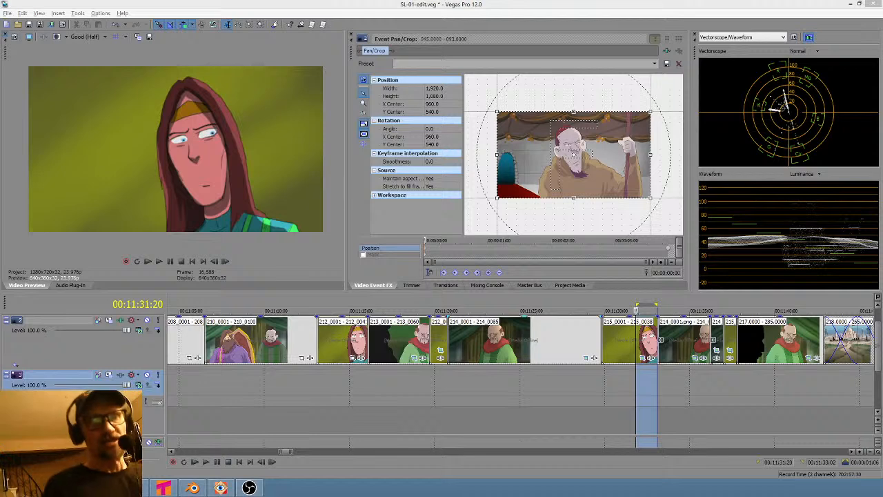
- Set time selections over several shots near 00:11:31 on the timeline to review them in the preview
left_click_drag(668, 377, 340, 388)
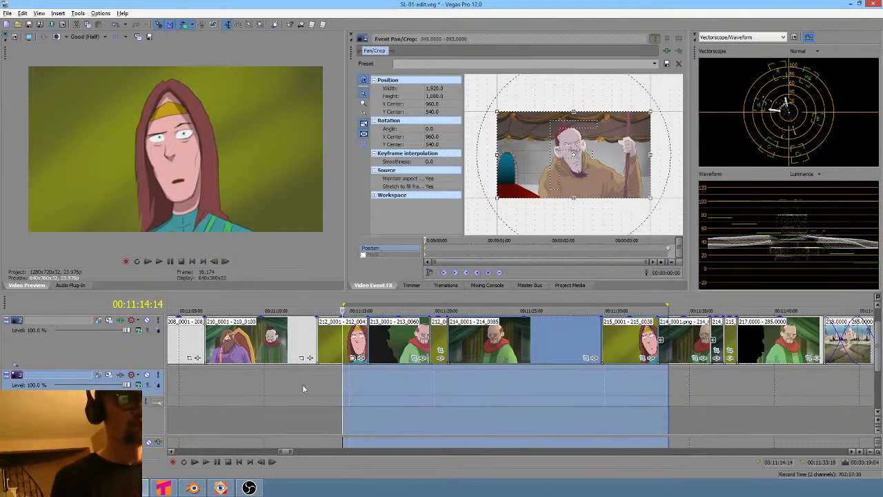
left_click_drag(297, 379, 341, 374)
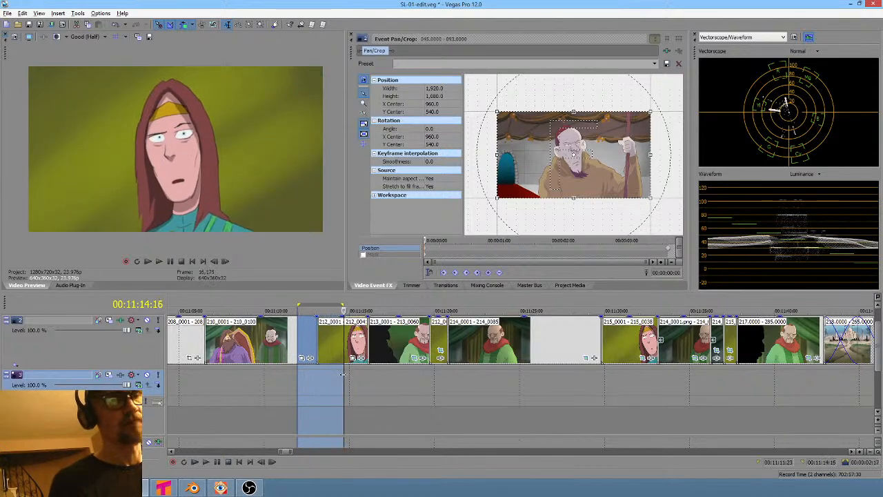
left_click(440, 381)
left_click(624, 383)
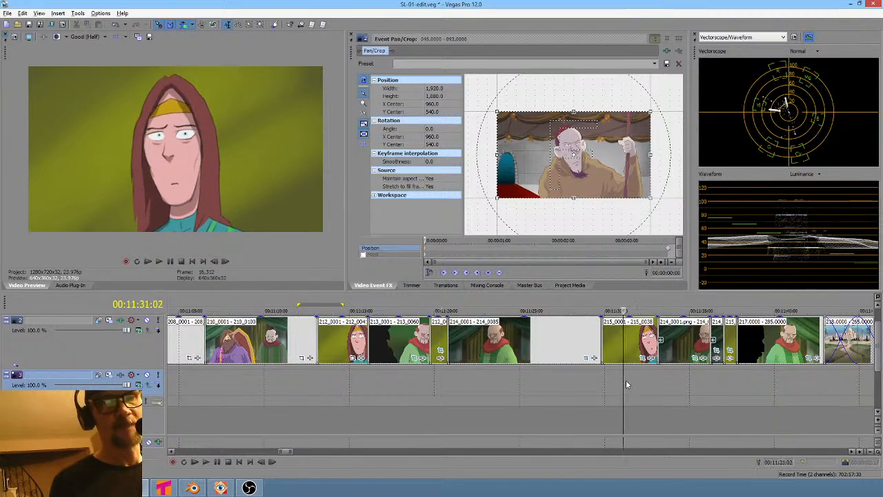
left_click_drag(601, 384, 635, 384)
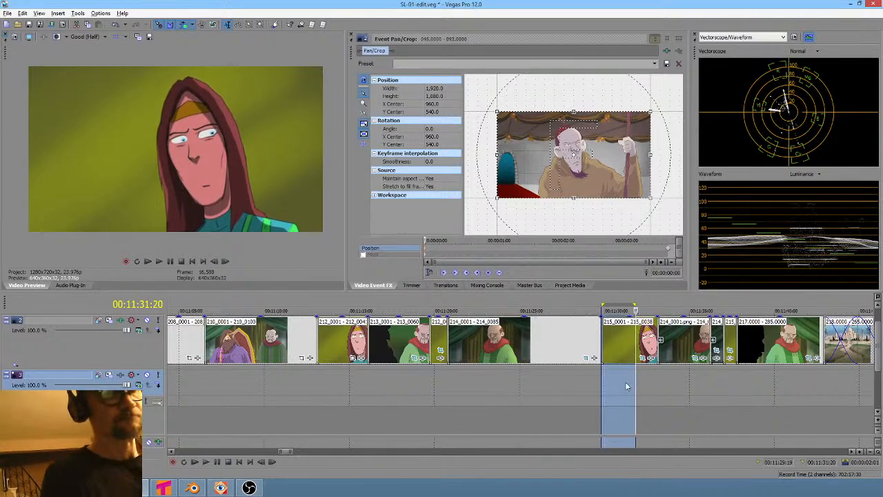
left_click(476, 380)
- Browse the timeline's earlier shots around the one-minute mark
scroll(478, 379, "down", 5)
scroll(496, 378, "down", 3)
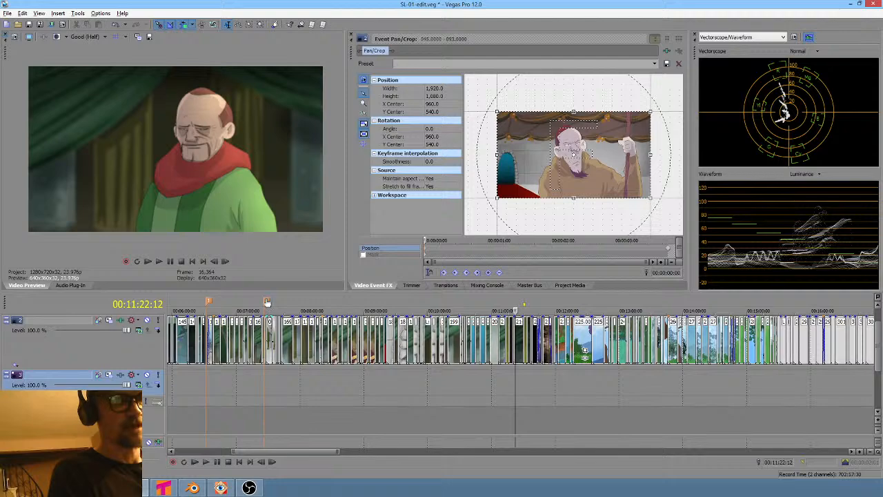
left_click(266, 303)
scroll(337, 404, "up", 4)
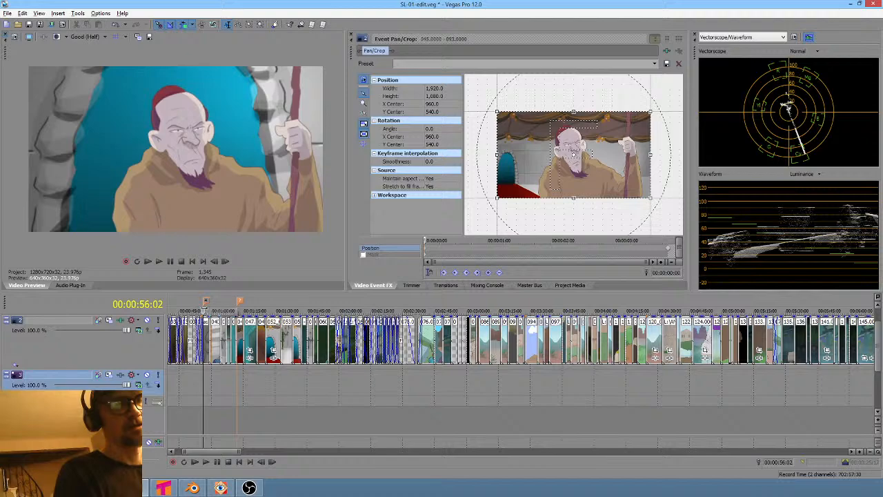
scroll(229, 381, "up", 4)
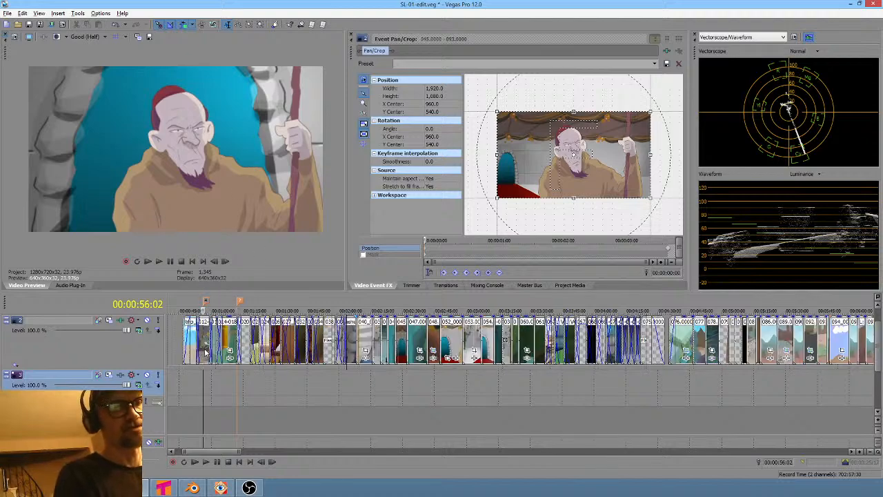
scroll(416, 400, "right", 3, "ctrl")
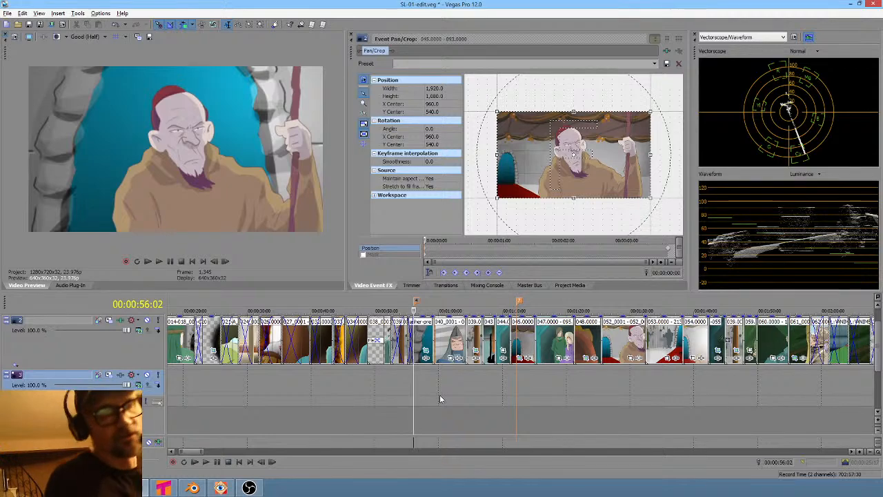
- Loop-select shot 045 on the timeline and play it back in the preview
left_click(371, 377)
left_click_drag(373, 377, 515, 393)
left_click(510, 386)
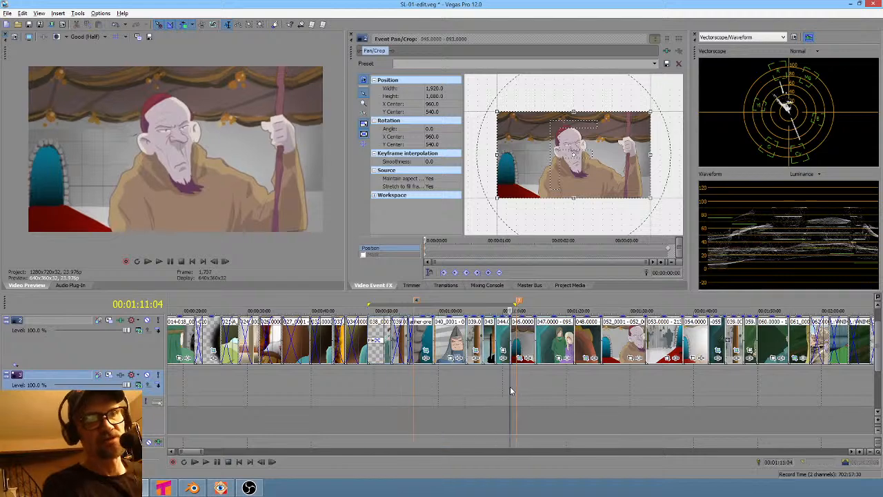
scroll(510, 385, "up", 3)
key("space")
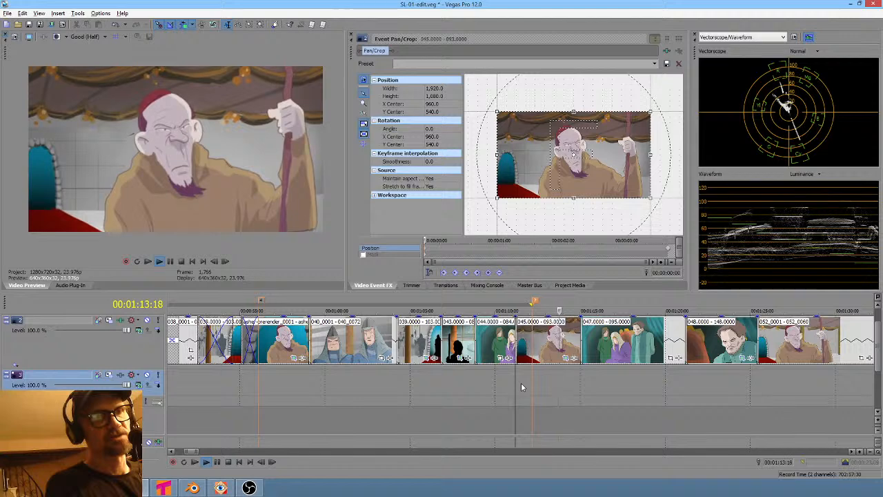
key("space")
left_click(545, 386)
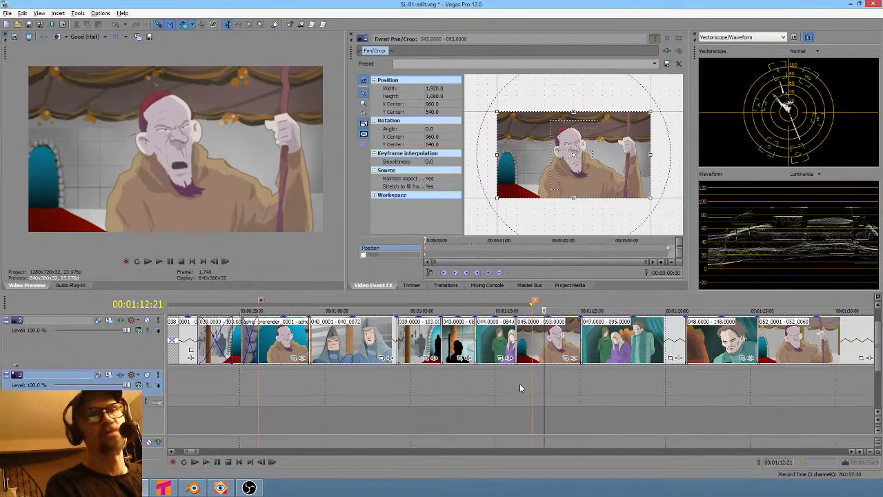
left_click(282, 373)
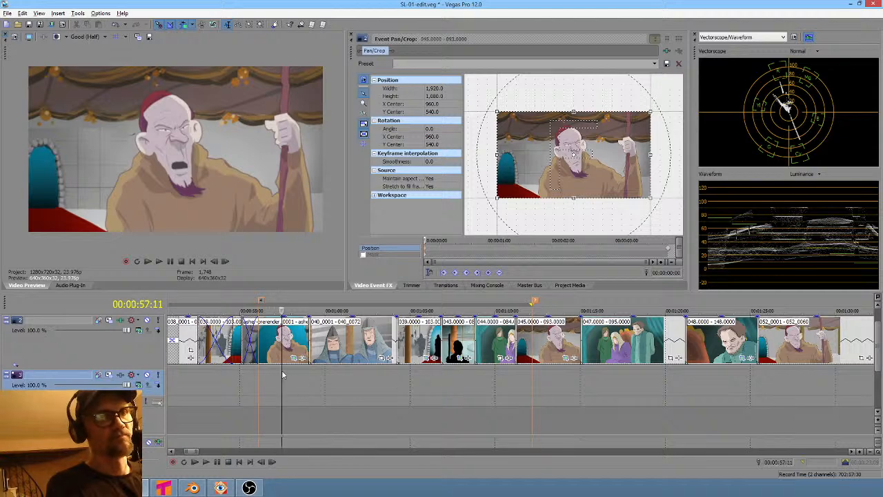
left_click(551, 381)
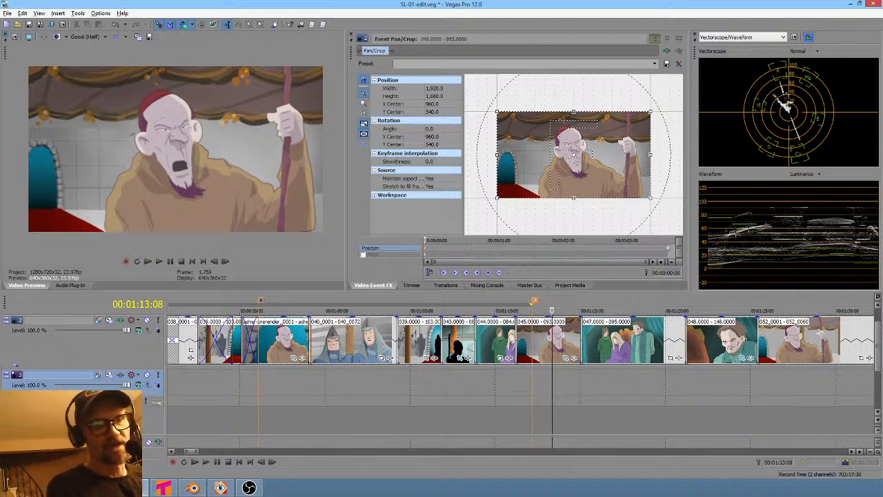
- Switch to Krita and step through the animation frames of the 045 drawing's copied layer
left_click(163, 488)
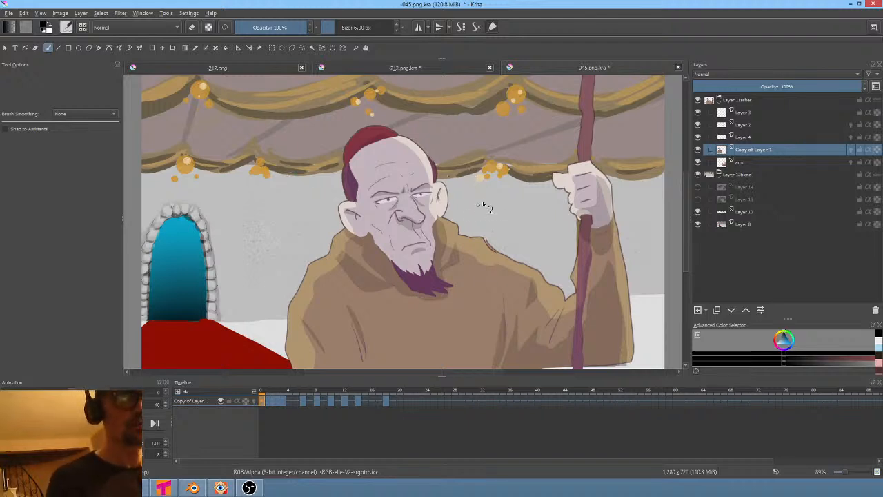
left_click(268, 401)
left_click(276, 402)
left_click(281, 402)
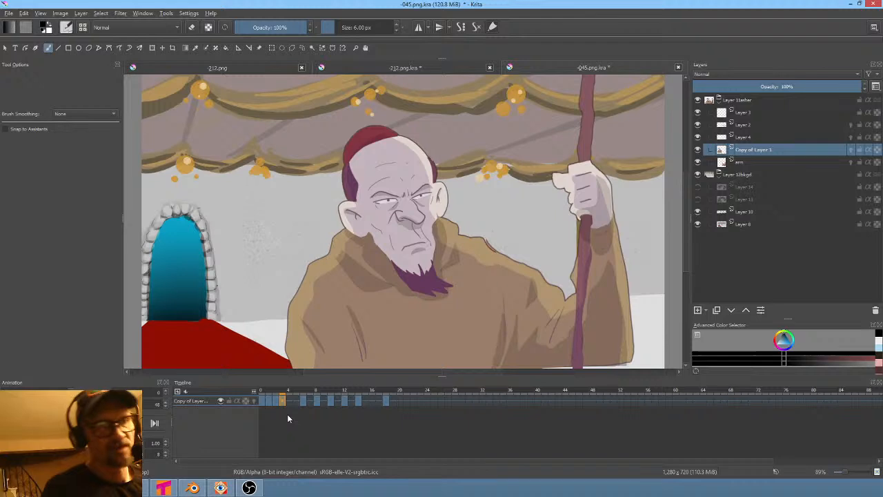
left_click(260, 401)
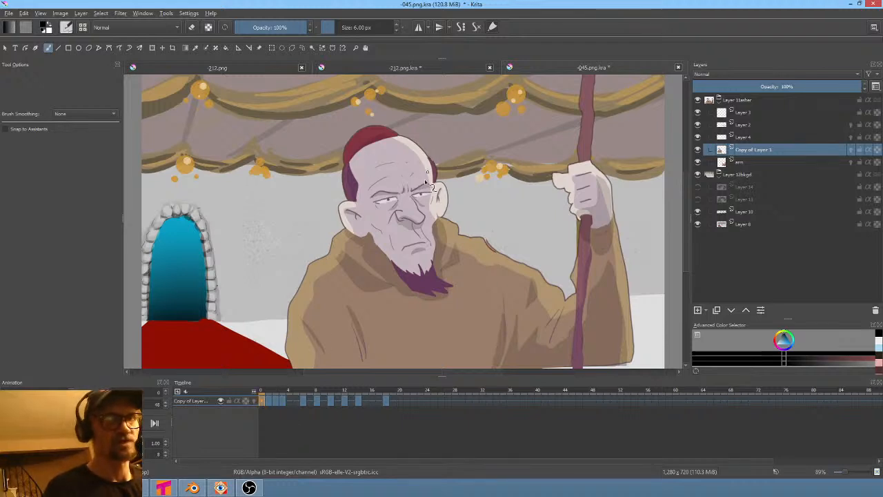
left_click(268, 392)
left_click(262, 400)
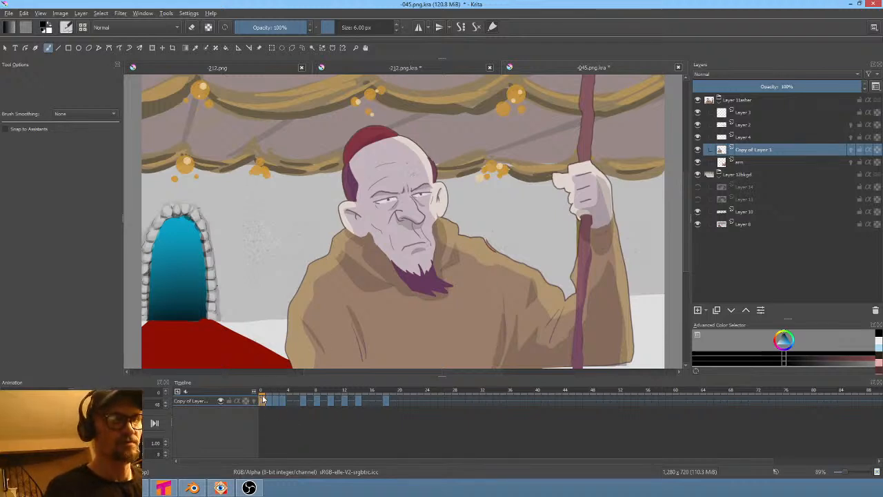
left_click(271, 398)
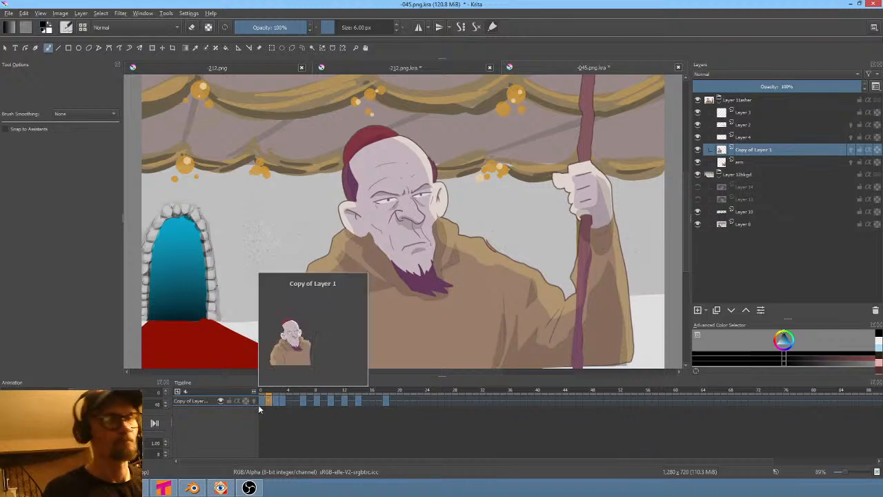
- Switch to Blender, inspect the image plane from camera view, and go to frame 0
left_click(193, 488)
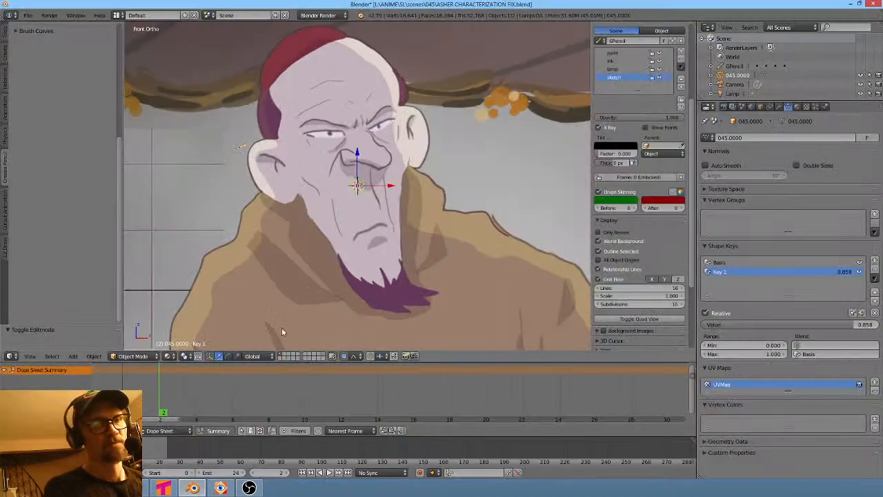
scroll(358, 265, "down", 6)
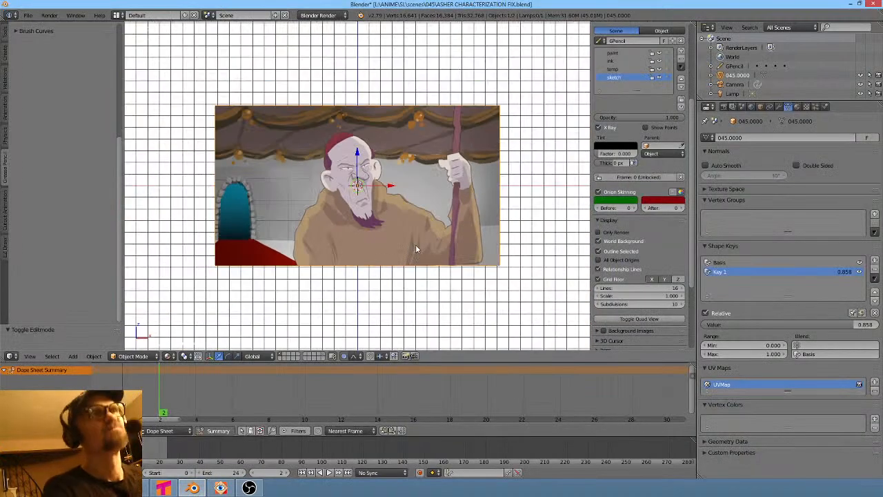
scroll(428, 246, "up", 1)
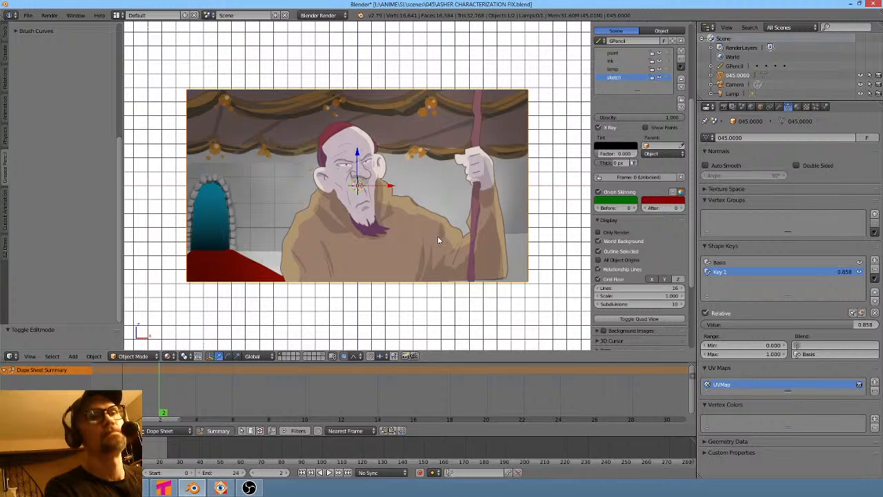
middle_click_drag(437, 235, 487, 292)
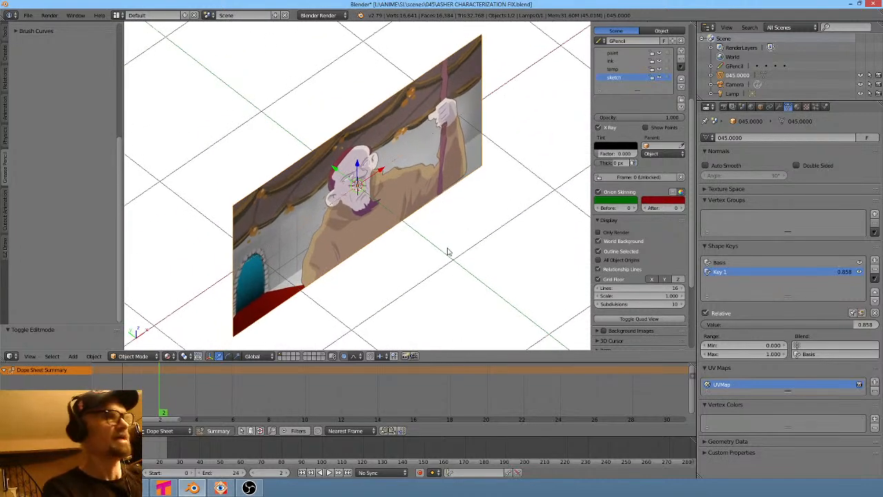
key("KP_0")
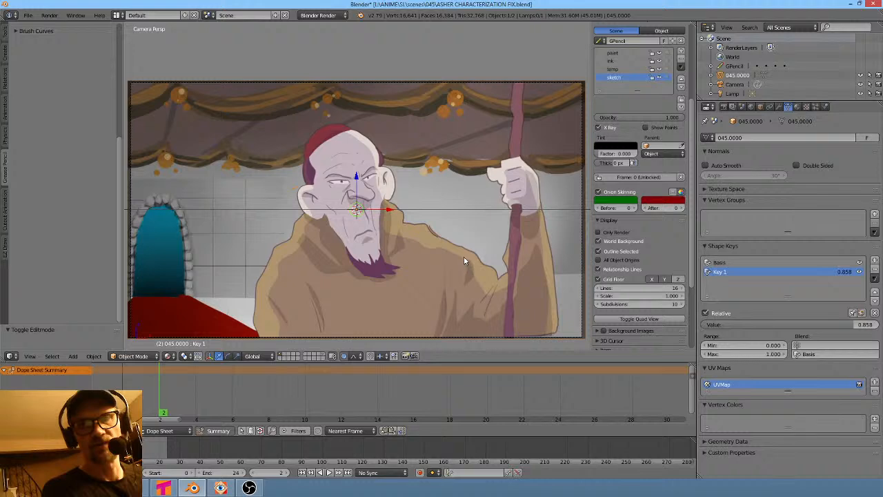
mouse_move(458, 243)
middle_mouse_down("shift")
mouse_move(475, 217)
mouse_move(461, 233)
middle_mouse_up("shift")
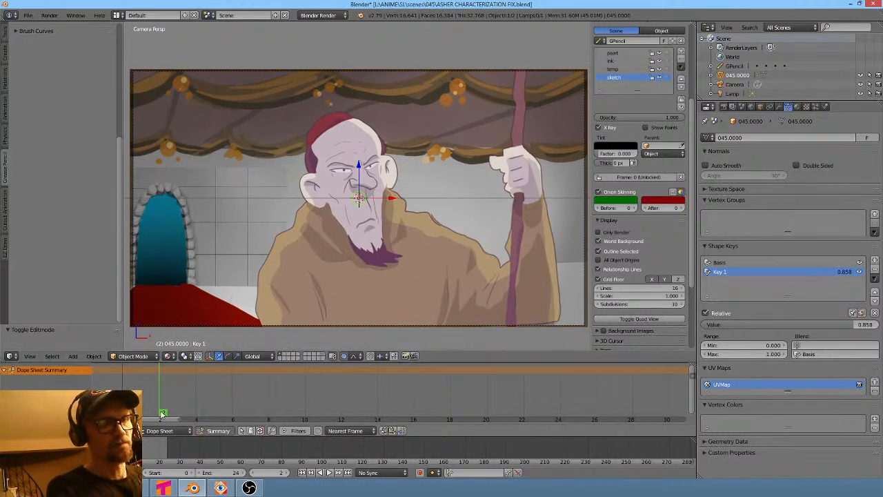
left_click(120, 445)
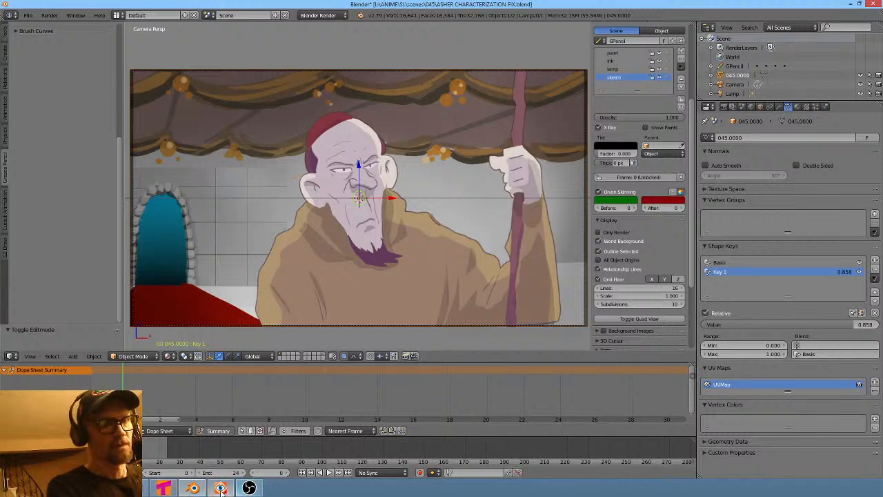
- Switch to FastStone Image Viewer and browse the 045 scene's render and prerender folders
mouse_move(221, 488)
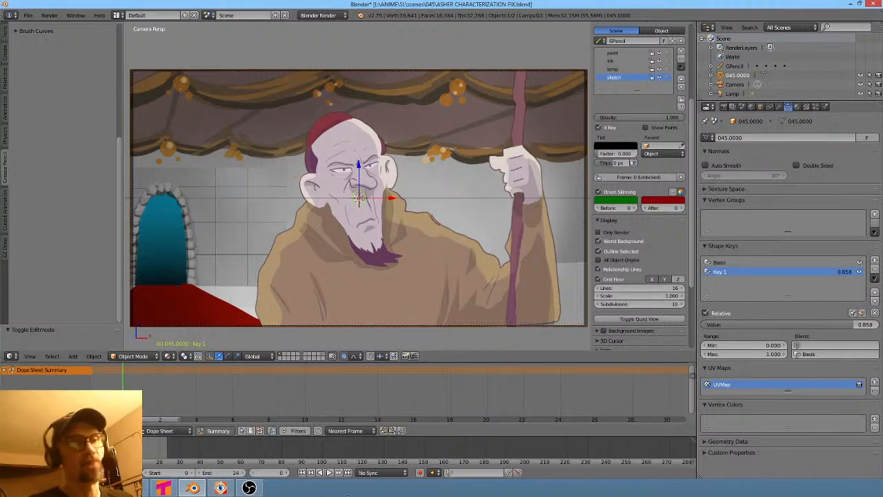
left_click(219, 486)
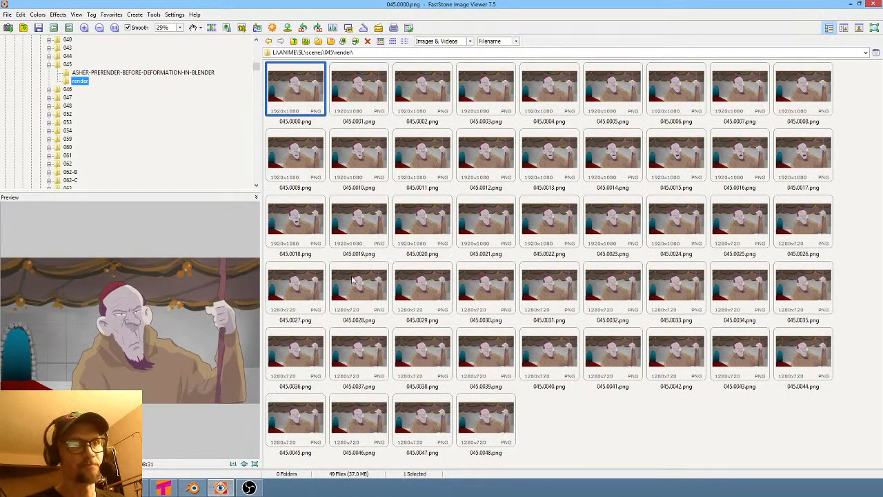
left_click(68, 64)
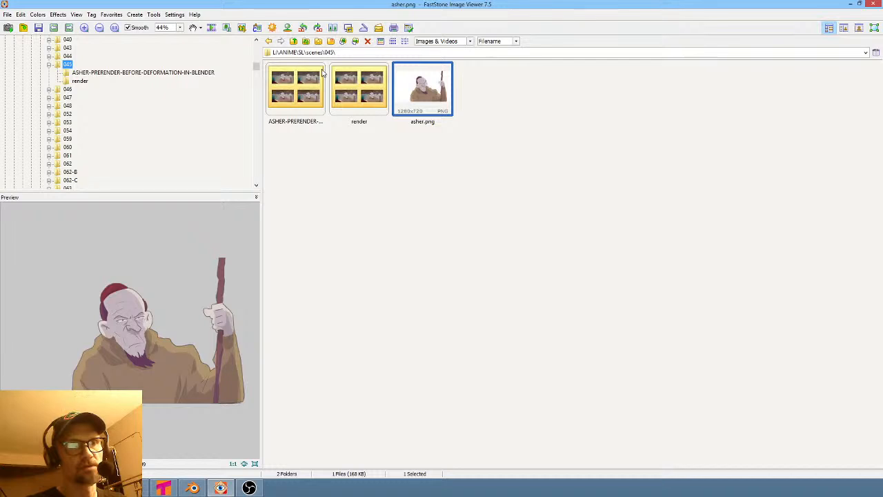
left_click(339, 86)
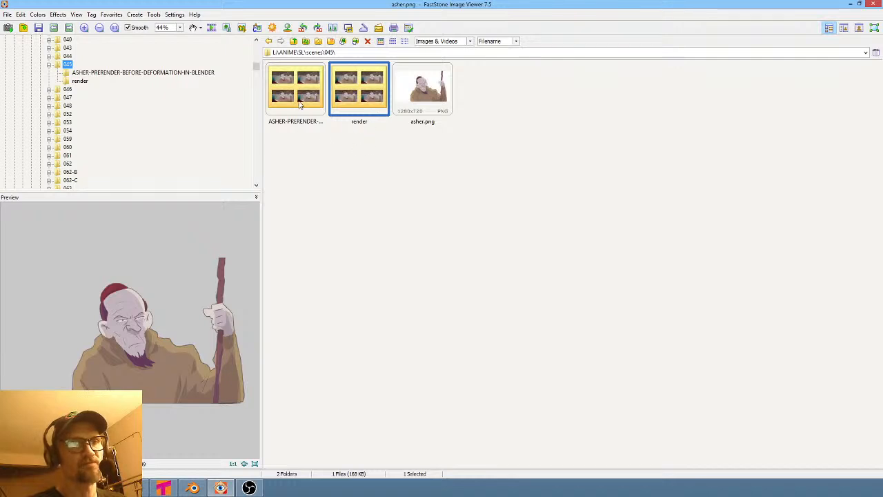
left_click(300, 103)
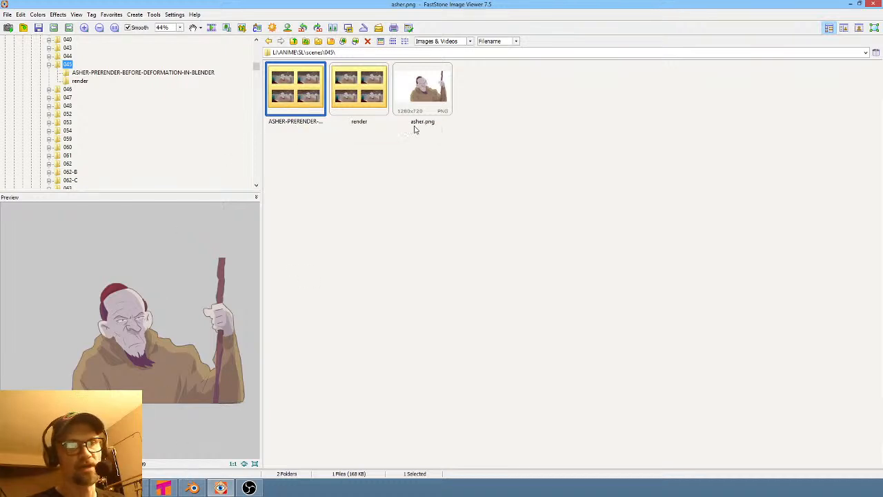
- Return to Blender and inspect the image plane's mesh in edit mode
left_click(193, 488)
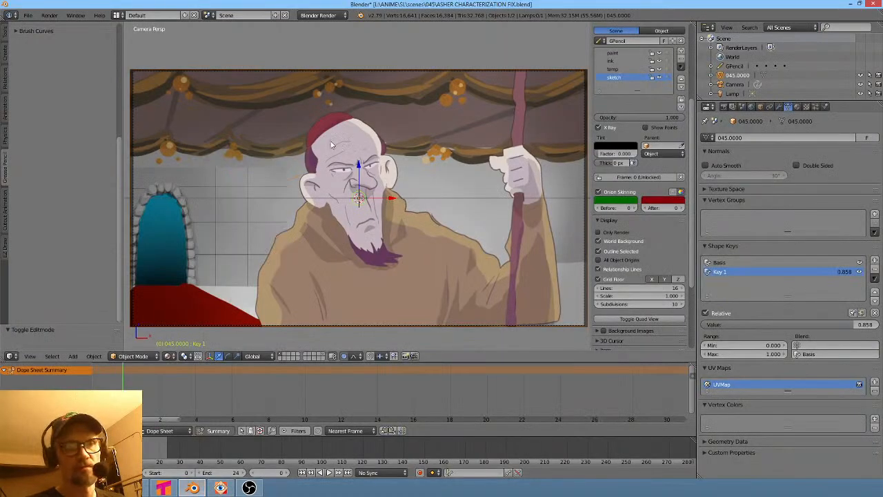
middle_click_drag(423, 180, 458, 211)
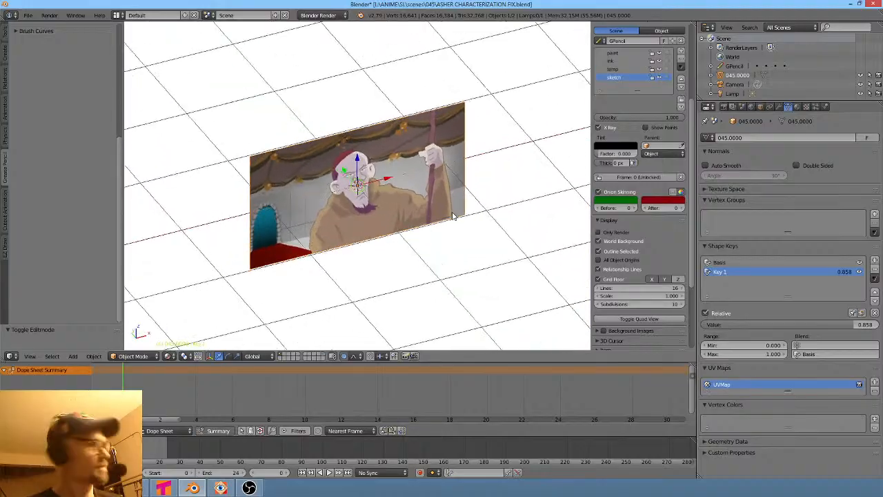
key("Tab")
scroll(406, 169, "up", 6)
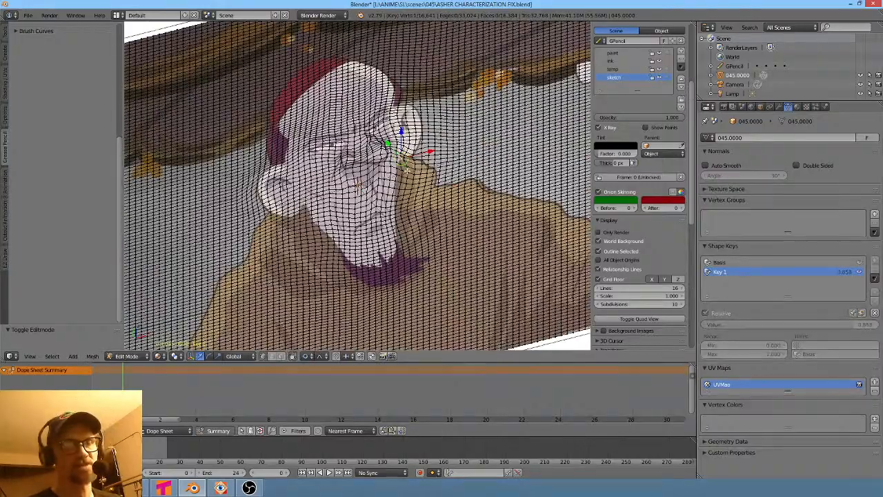
scroll(408, 170, "down", 2)
middle_click_drag(408, 170, 436, 161, "shift")
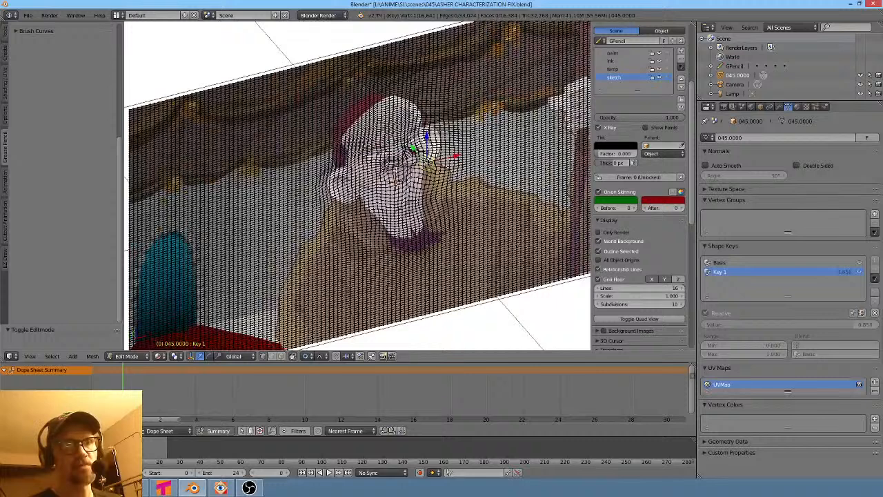
key("Tab")
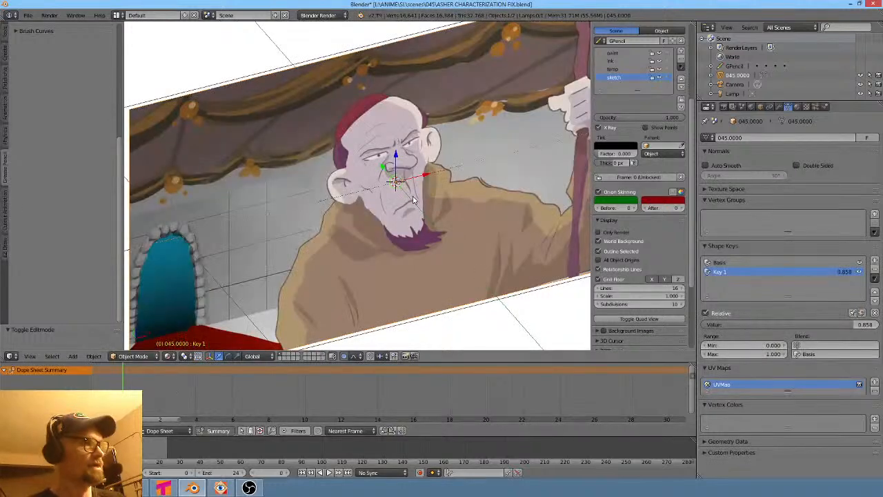
- Switch the image plane to camera view and select the Basis and then the Key 1 shape keys
key("KP_0")
scroll(412, 220, "up", 2)
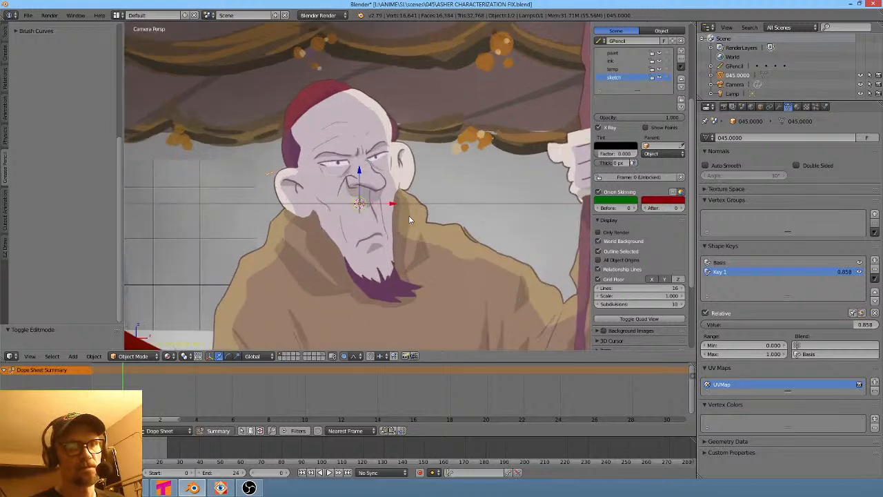
left_click(759, 262)
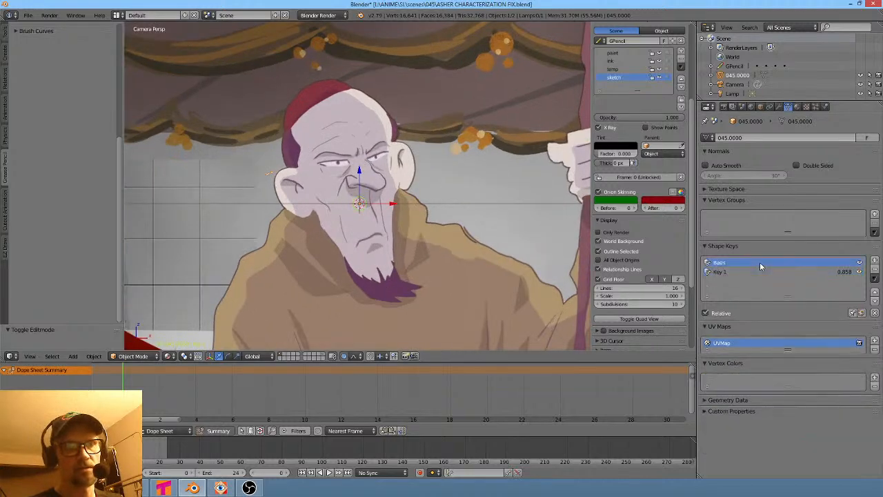
left_click(753, 271)
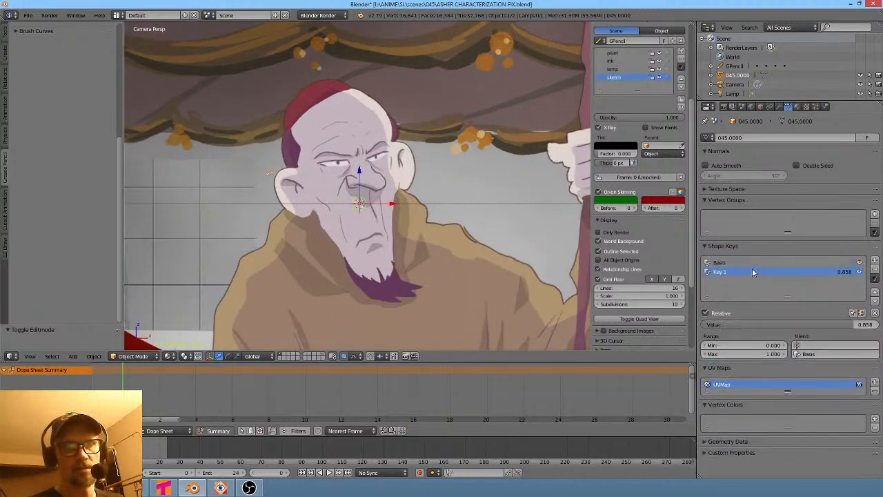
- Toggle the Key 1 shape key on and off repeatedly to compare the deformed and undeformed face
left_click(860, 272)
left_click(859, 272)
left_click(860, 272)
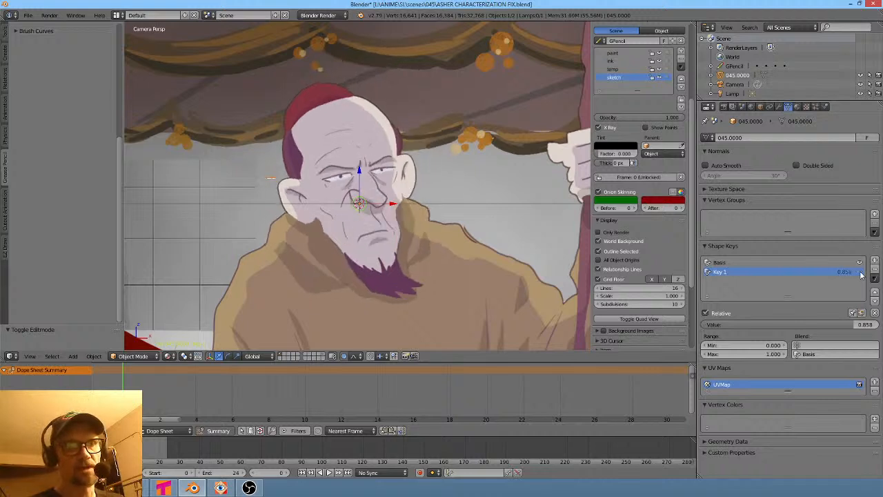
left_click(860, 272)
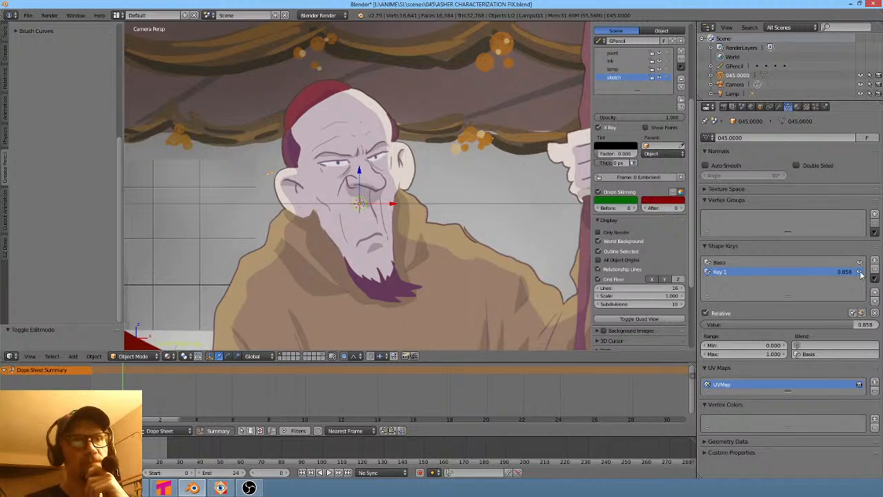
left_click(859, 272)
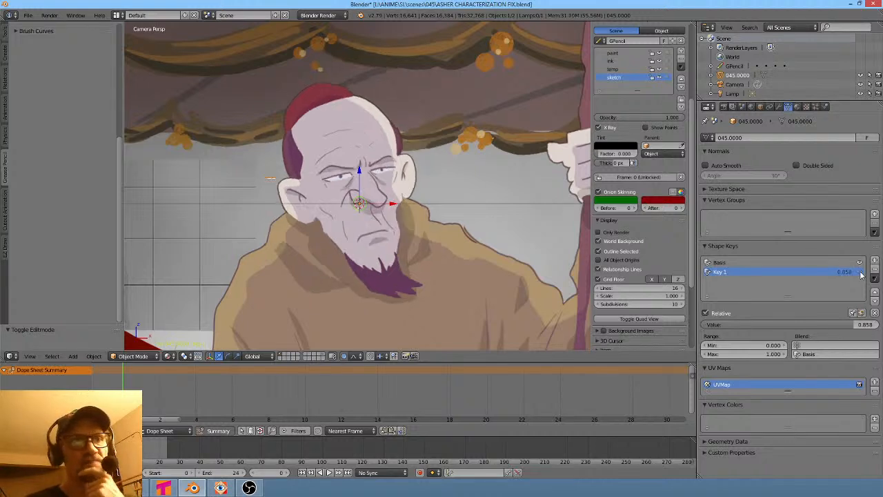
left_click(860, 272)
left_click(860, 272)
left_click(860, 273)
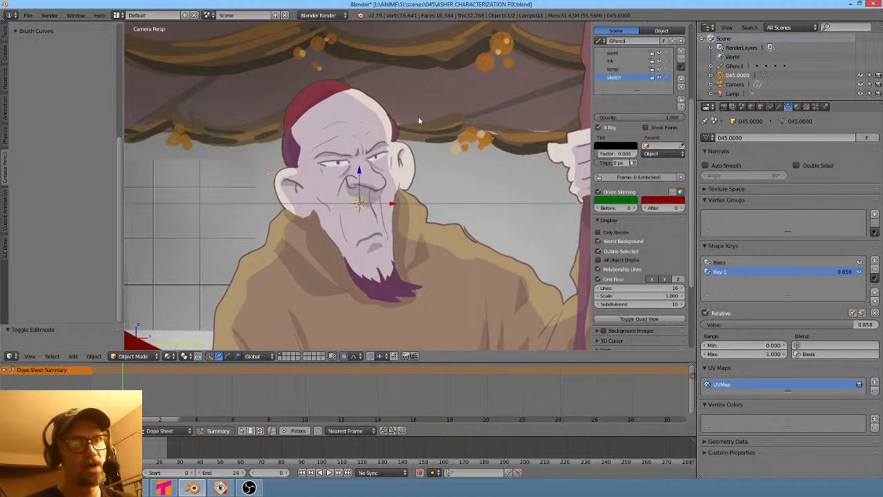
left_click(859, 273)
left_click(859, 272)
left_click(860, 273)
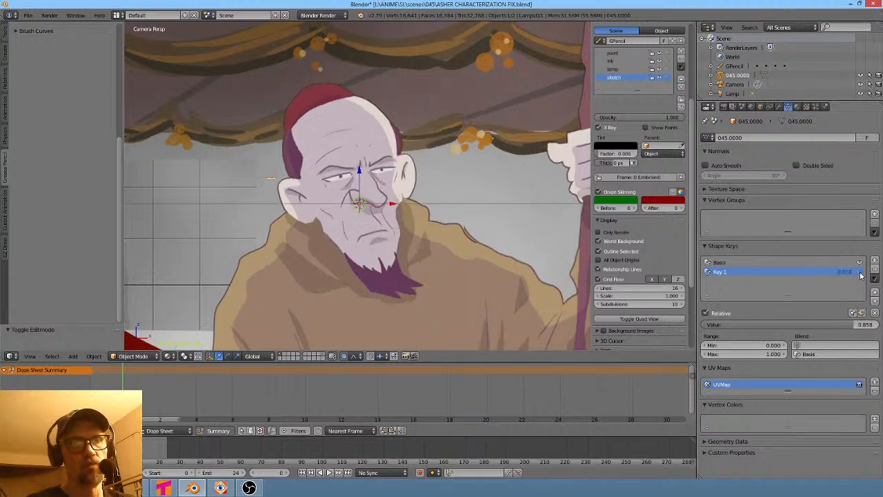
left_click(860, 273)
left_click(860, 273)
left_click(860, 273)
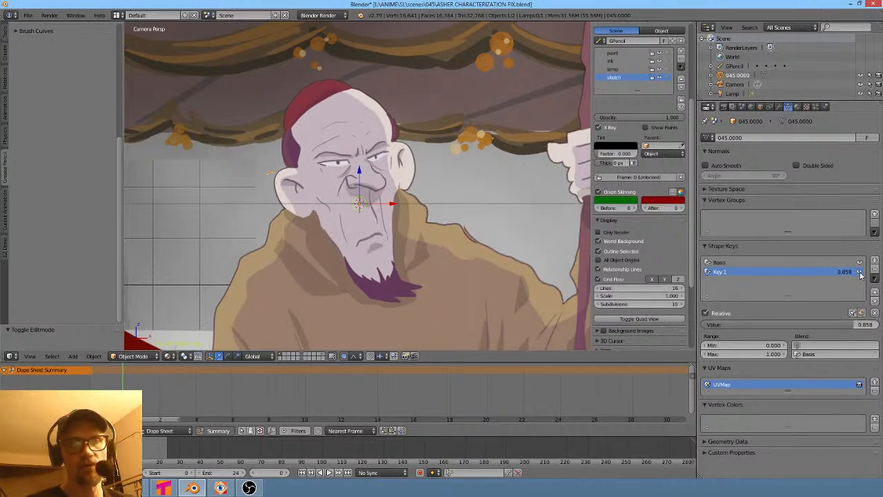
left_click(860, 273)
left_click(860, 273)
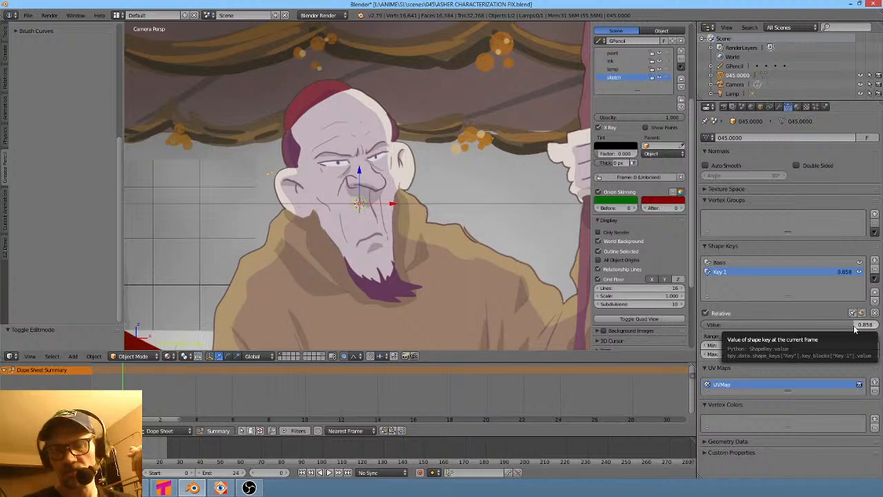
- Set the Key 1 shape key value to 0.858 and save the blend file
mouse_move(855, 326)
left_mouse_down()
mouse_move(711, 325)
mouse_move(841, 325)
left_mouse_up()
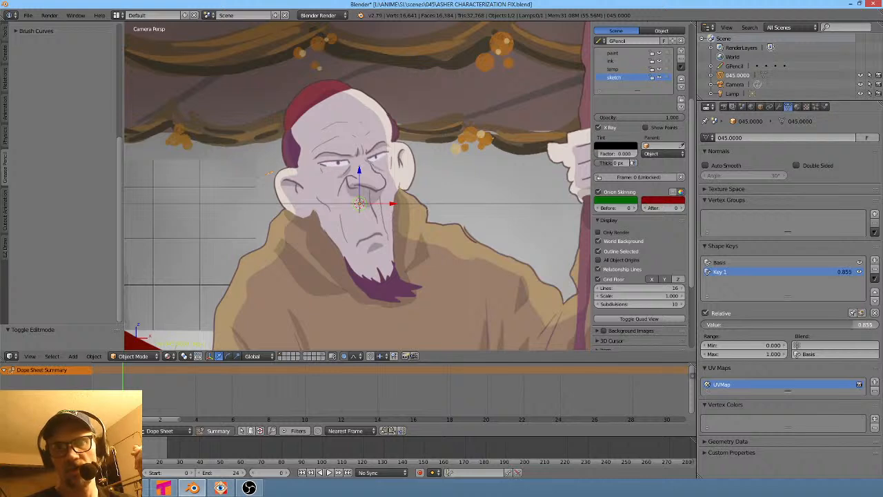
left_click_drag(853, 326, 854, 325)
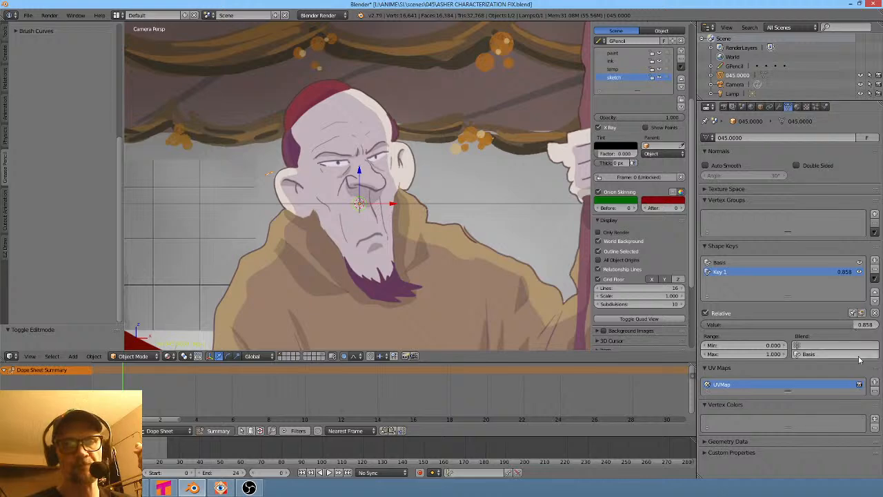
left_click(28, 15)
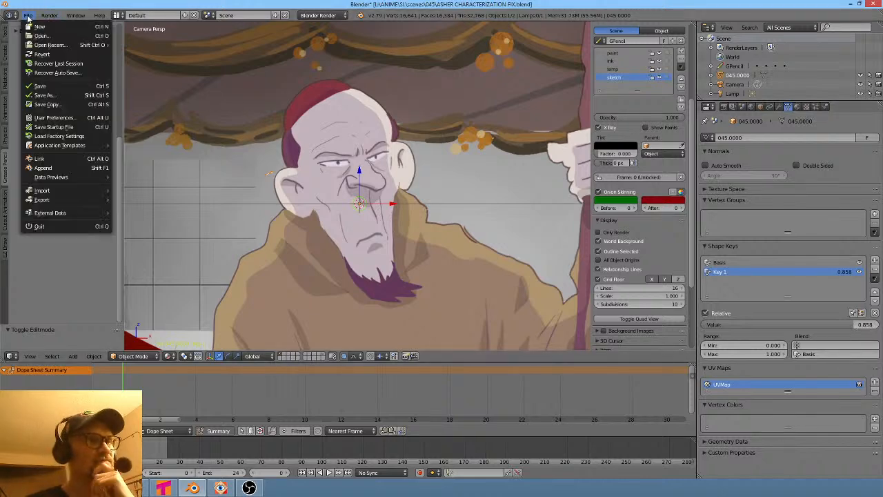
left_click(59, 87)
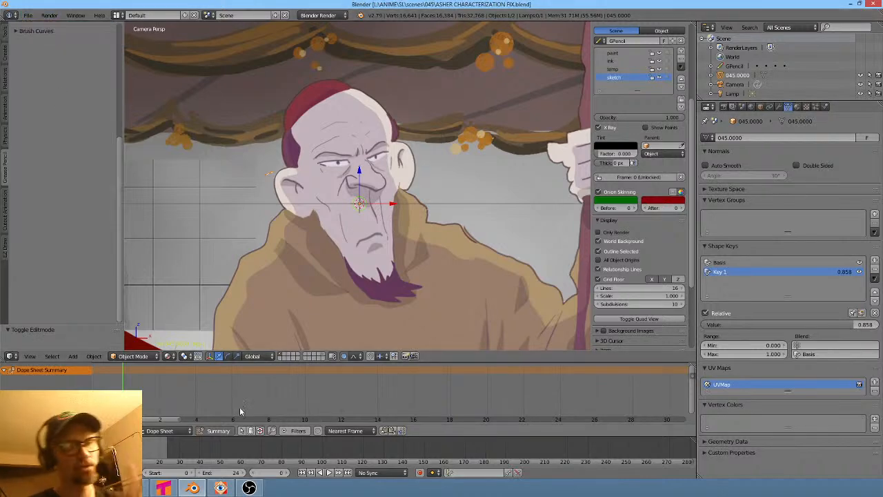
- Switch to Vegas Pro and mark a time selection over the 045 clip on the timeline
key("alt+Tab")
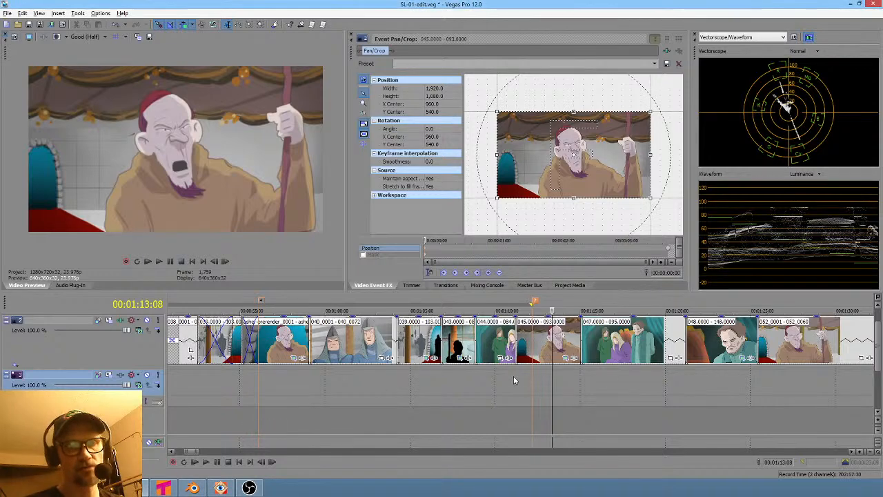
left_click_drag(516, 378, 556, 380)
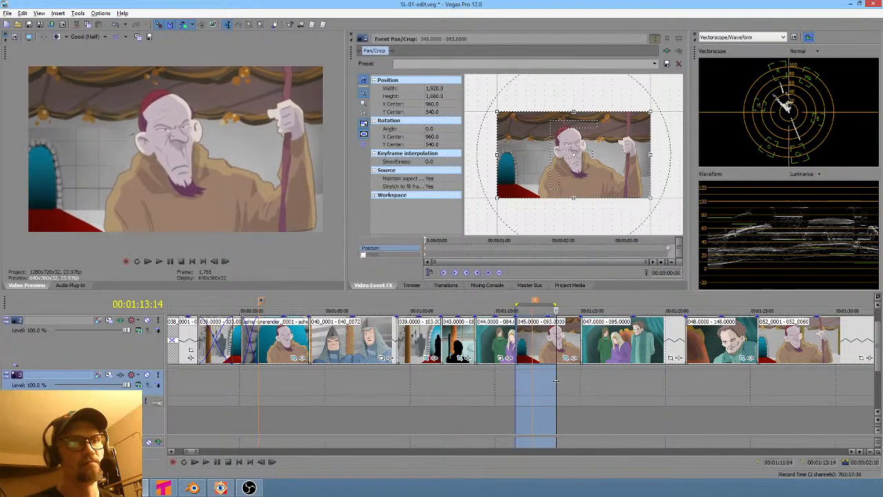
- Preview frames at several points along the timeline, comparing the 045 clip with other shots
left_click(287, 381)
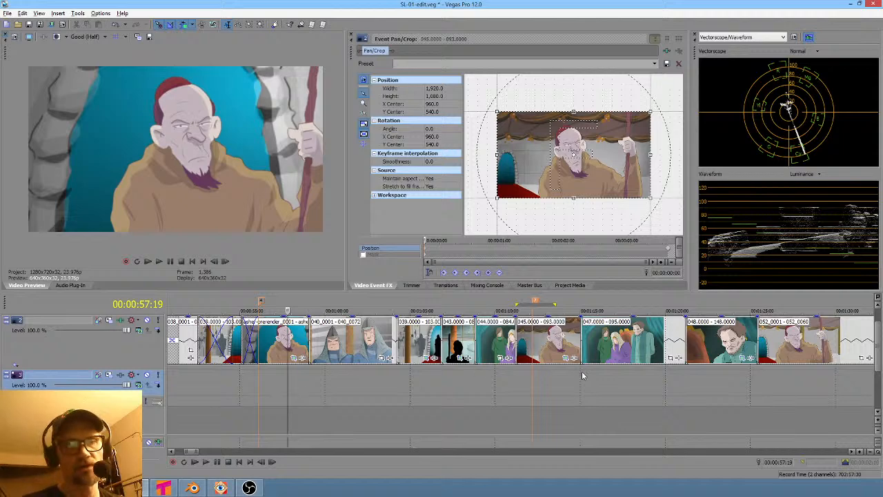
left_click(609, 378)
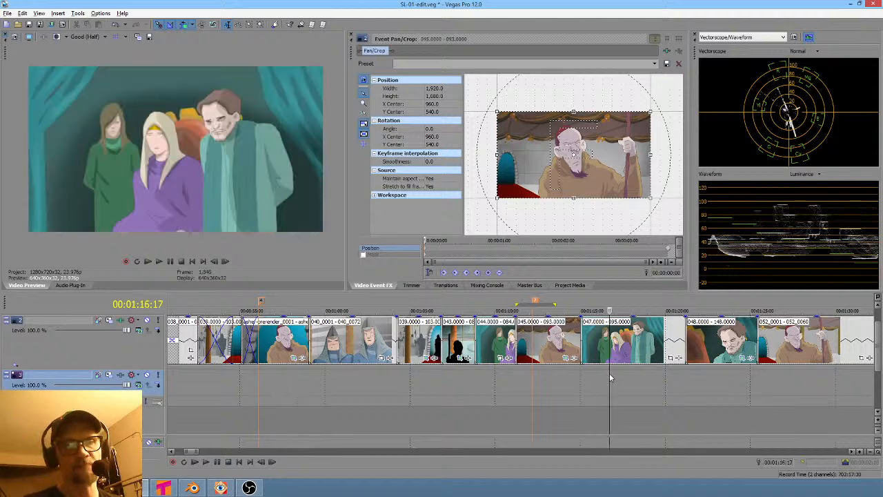
left_click(570, 383)
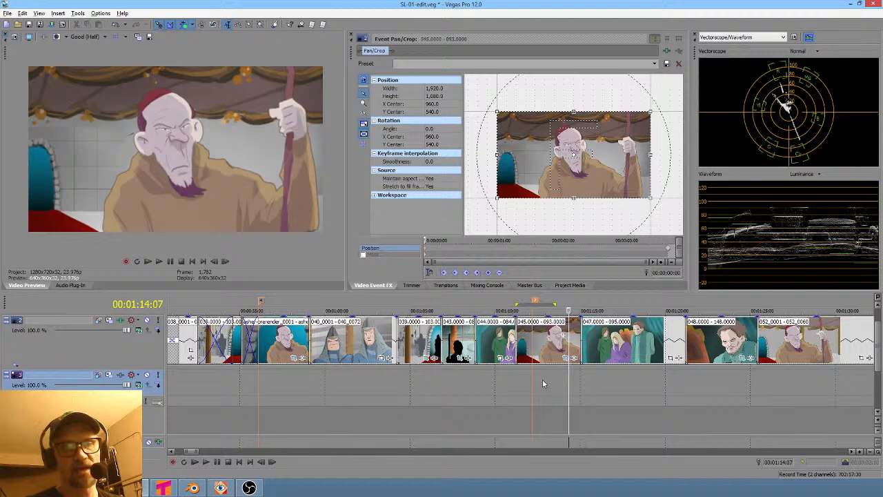
left_click(541, 378)
left_click(805, 379)
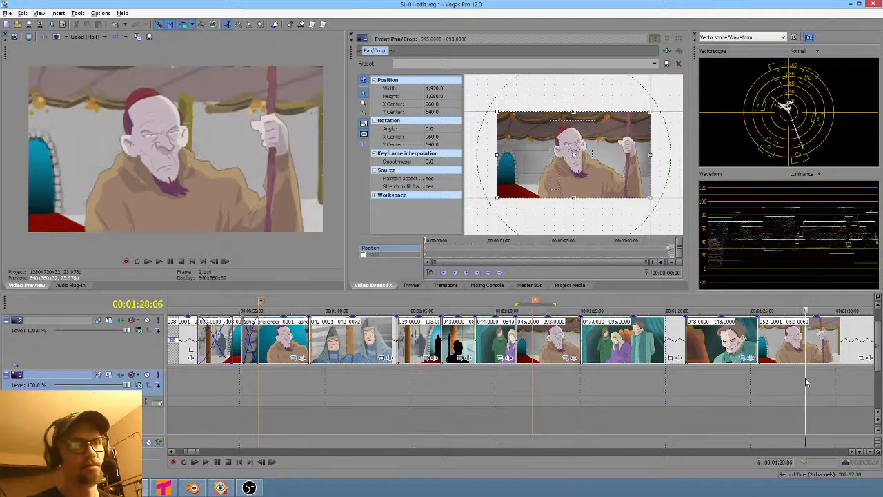
left_click(562, 379)
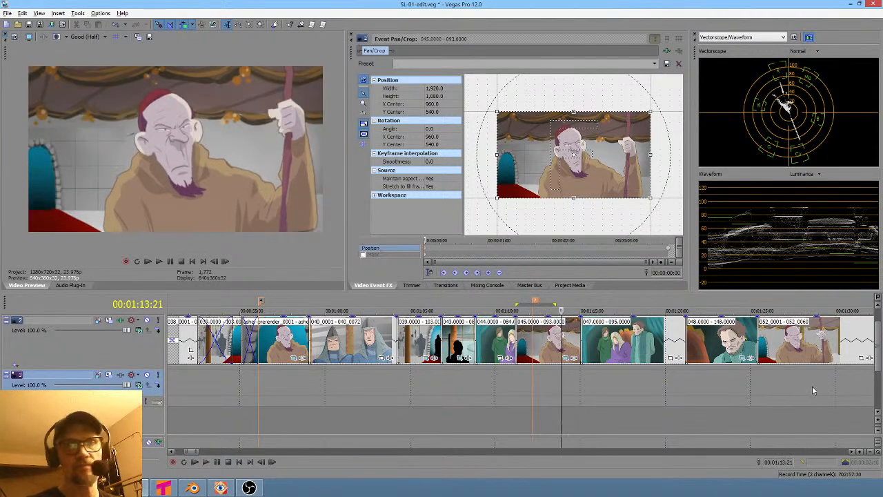
left_click(806, 386)
left_click(558, 380)
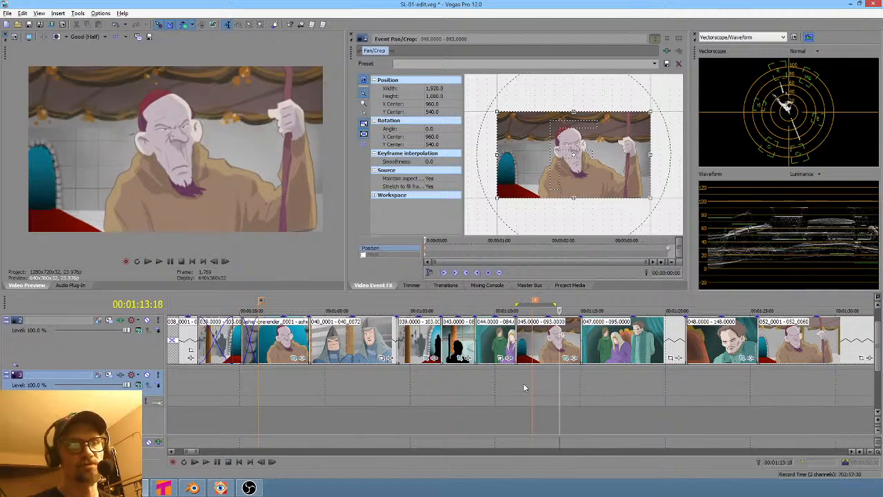
- Mark a new time selection over the 045 clip and jump between it and earlier and later shots
left_click_drag(520, 384, 567, 385)
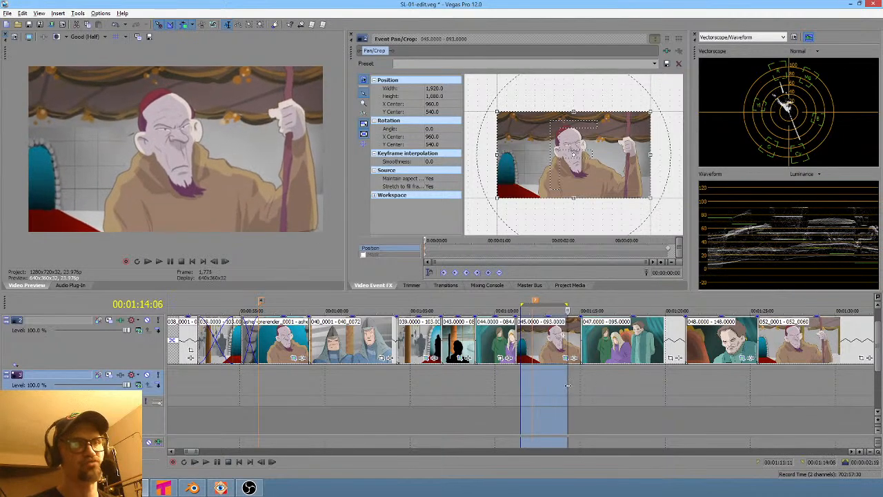
left_click(774, 394)
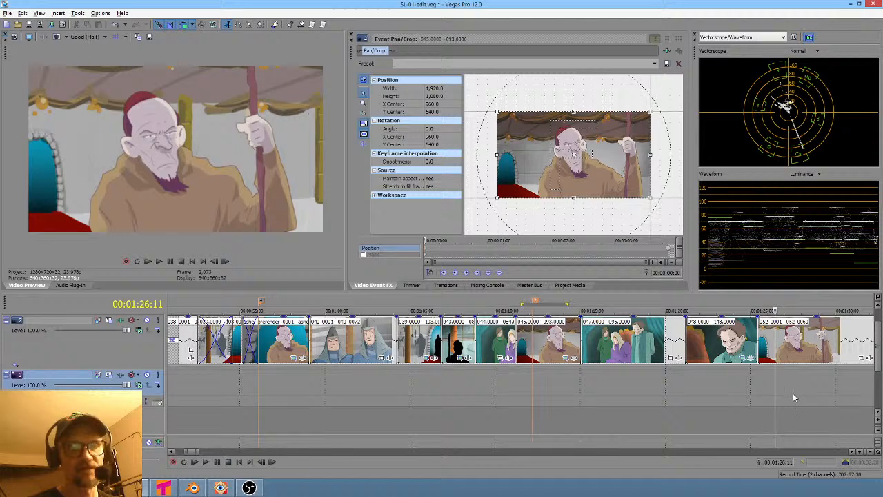
left_click(529, 398)
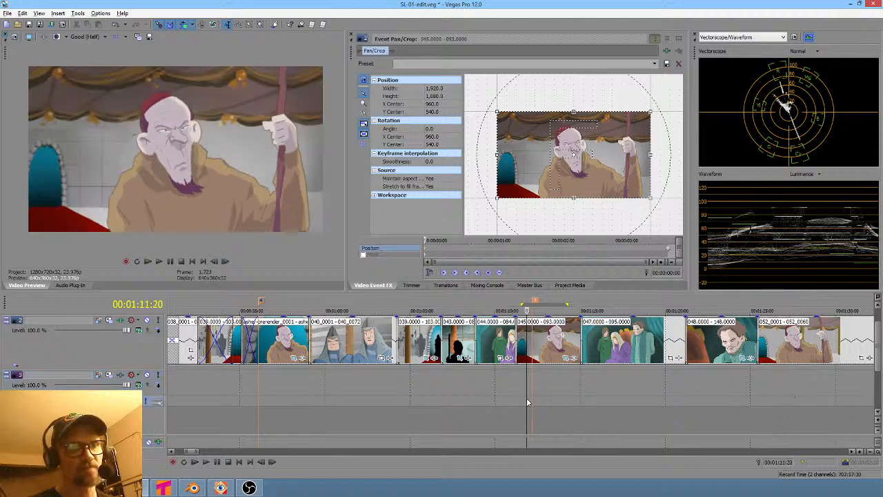
left_click(791, 398)
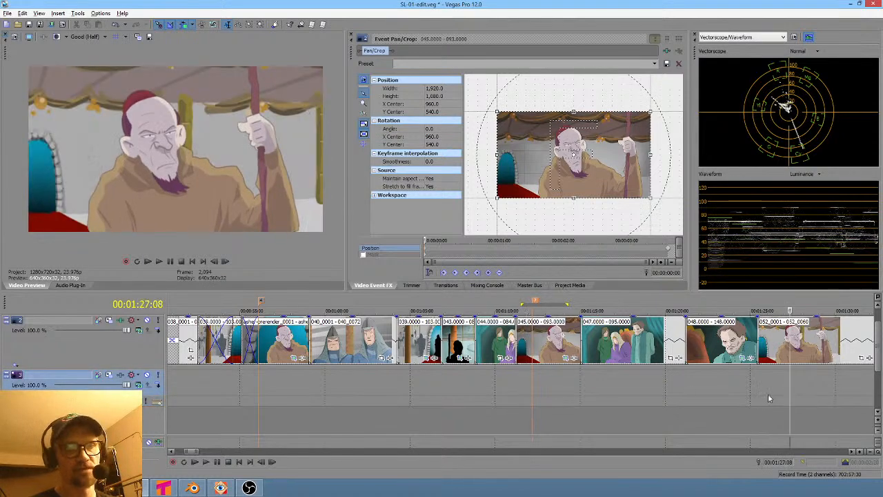
left_click(560, 398)
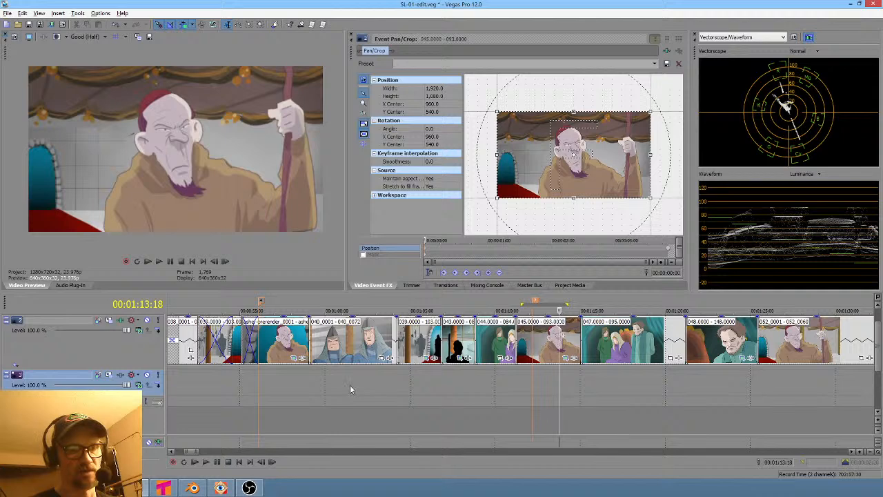
left_click(281, 380)
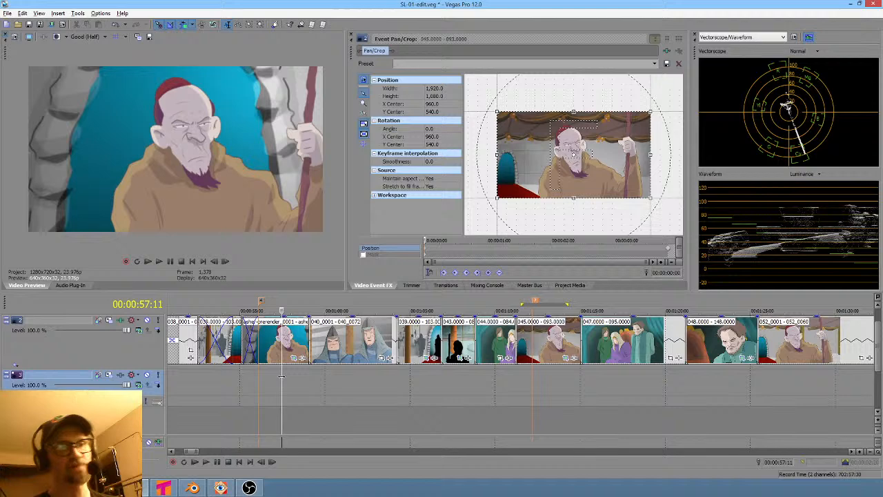
left_click(563, 373)
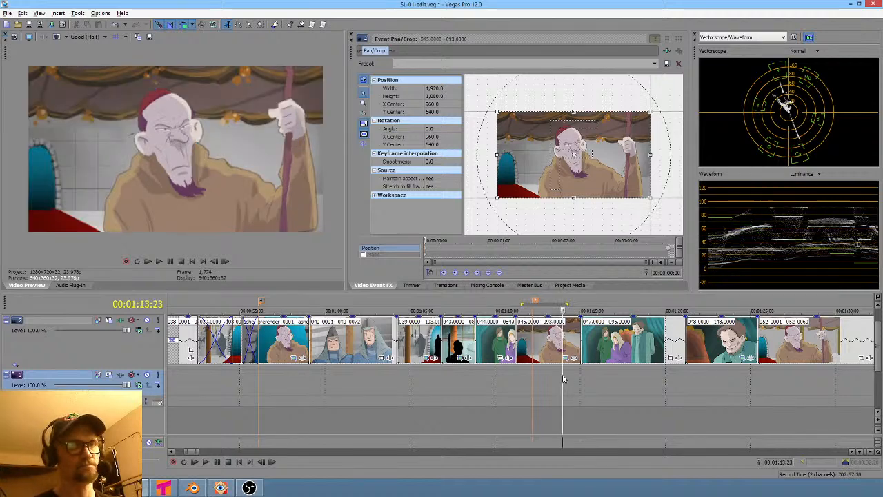
left_click(287, 371)
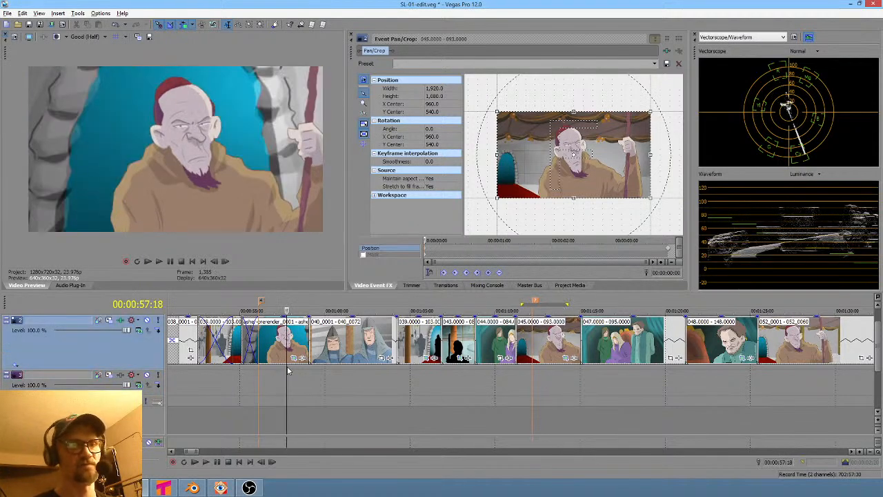
- Mark a time selection around the earlier prerender clip and zoom the timeline out over the whole sequence
scroll(354, 387, "left", 4)
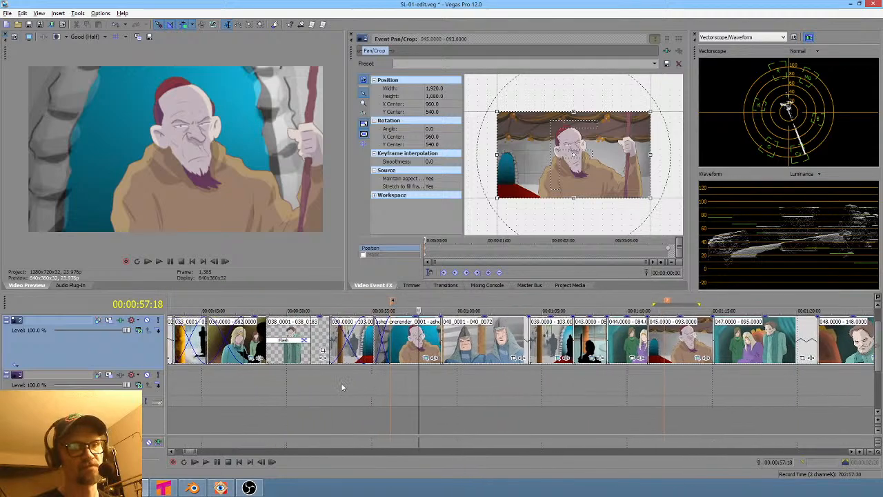
left_click_drag(287, 384, 414, 386)
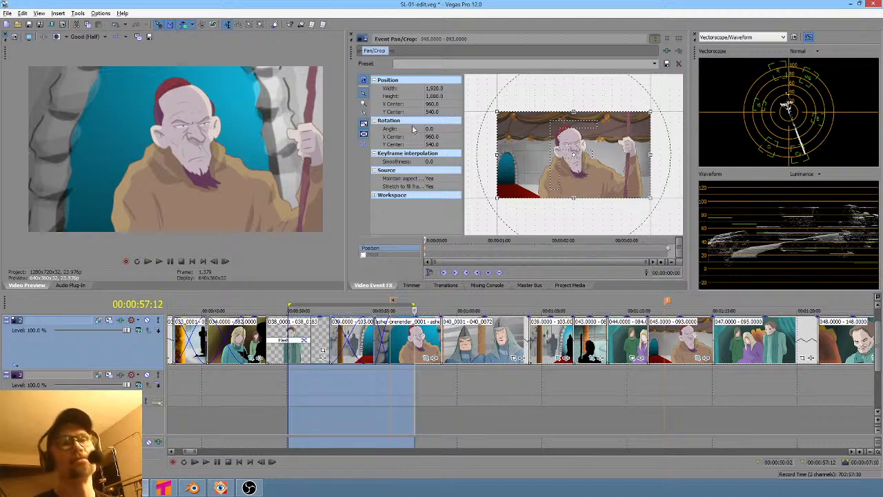
left_click(408, 380)
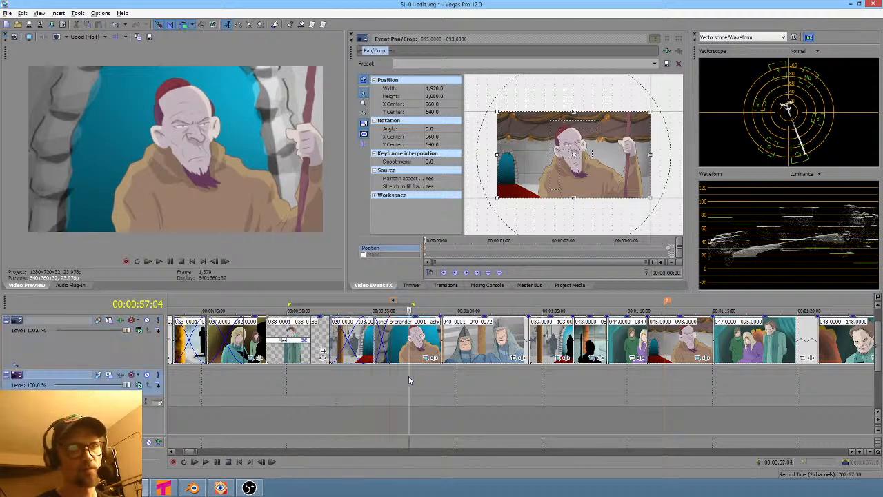
left_click_drag(348, 382, 402, 386)
left_click(398, 382)
scroll(431, 382, "down", 3)
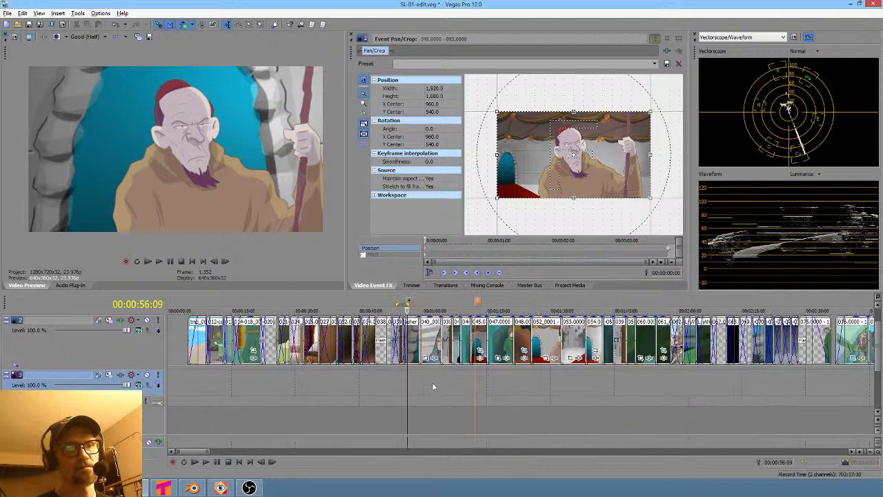
scroll(535, 380, "down", 2)
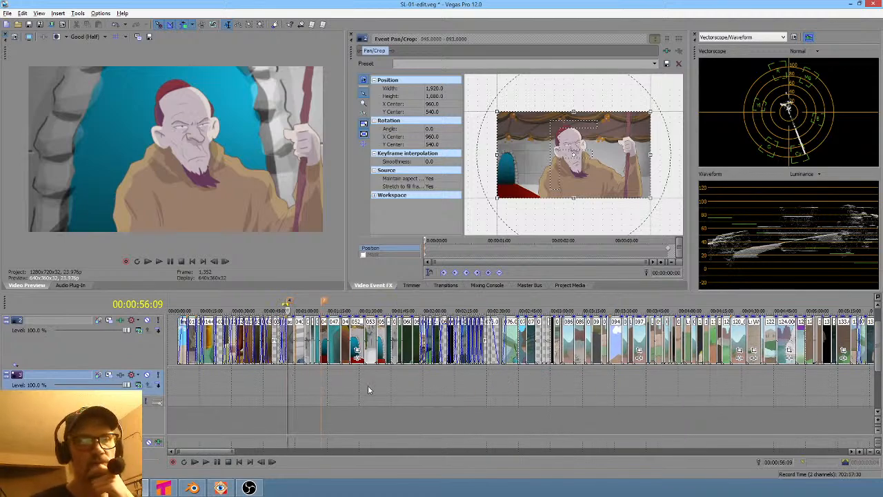
- Inspect the end of the timeline, marking a time selection over the last clips and the Sony Solid Color event
left_click(185, 391)
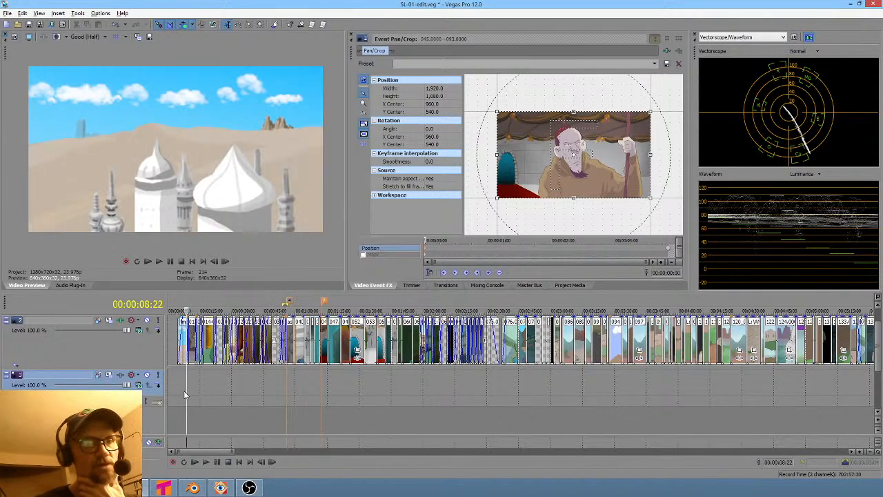
scroll(183, 390, "up", 2)
scroll(183, 390, "down", 5)
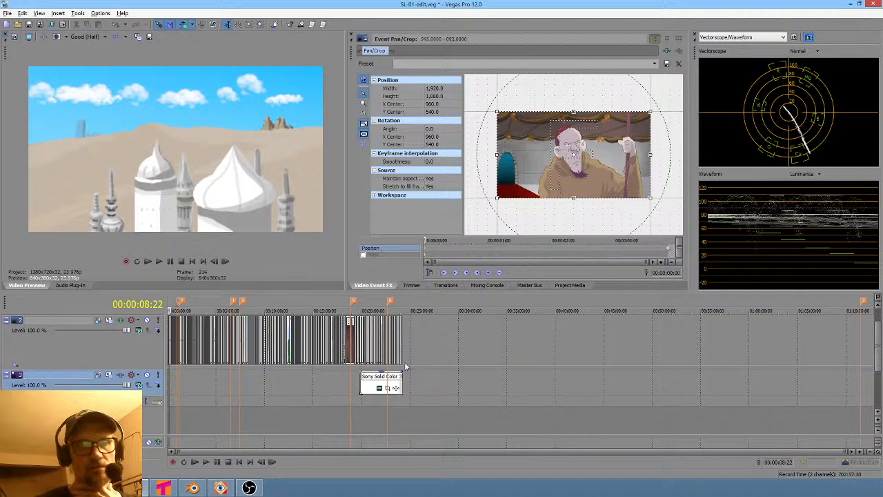
left_click(402, 353)
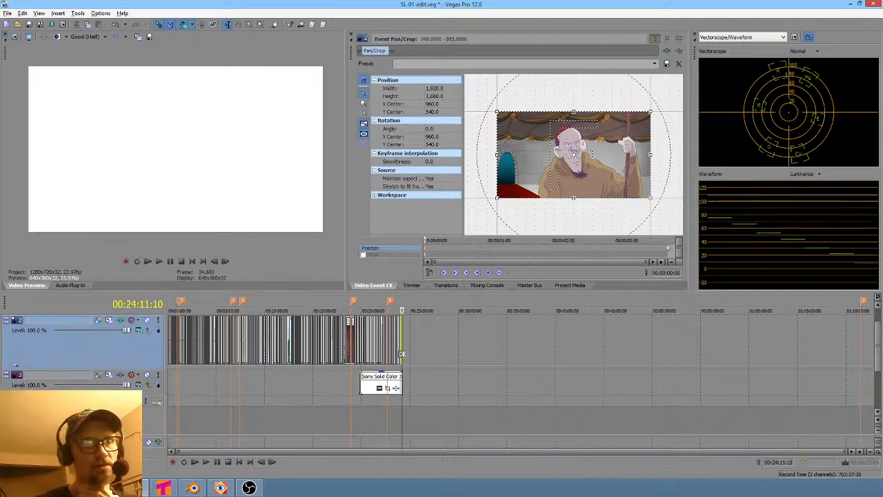
scroll(414, 359, "up", 4)
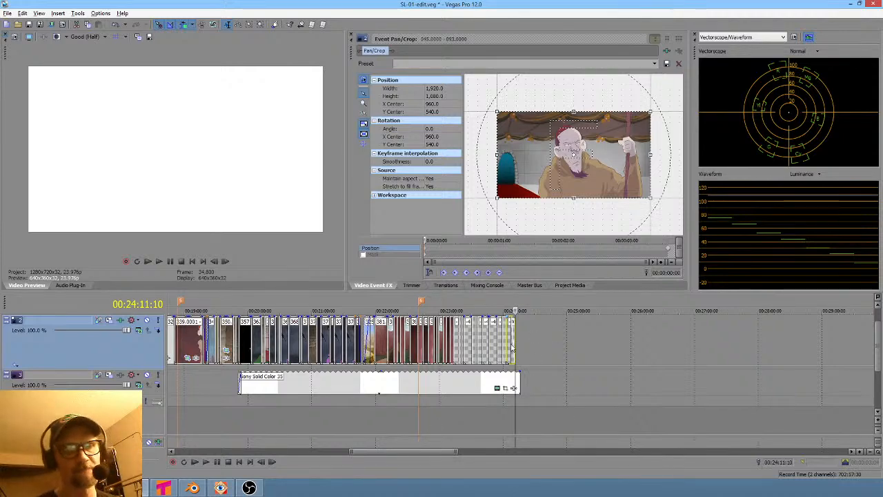
left_click_drag(443, 398, 506, 409)
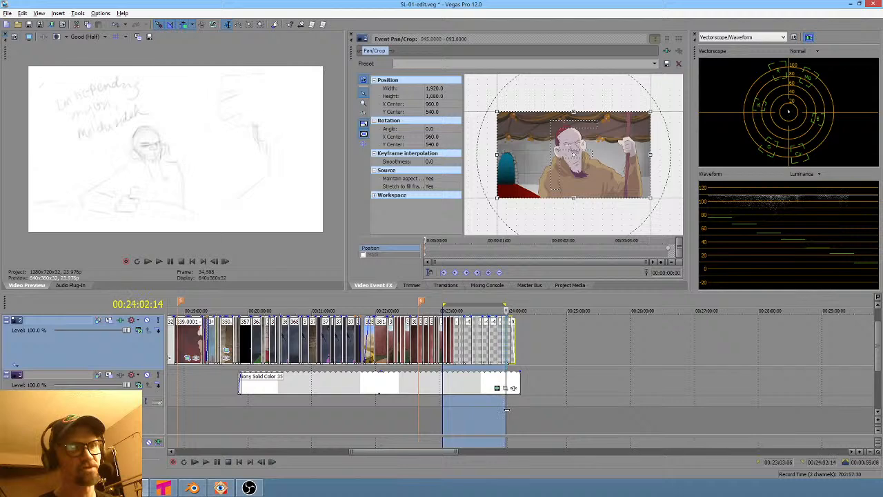
left_click(515, 352)
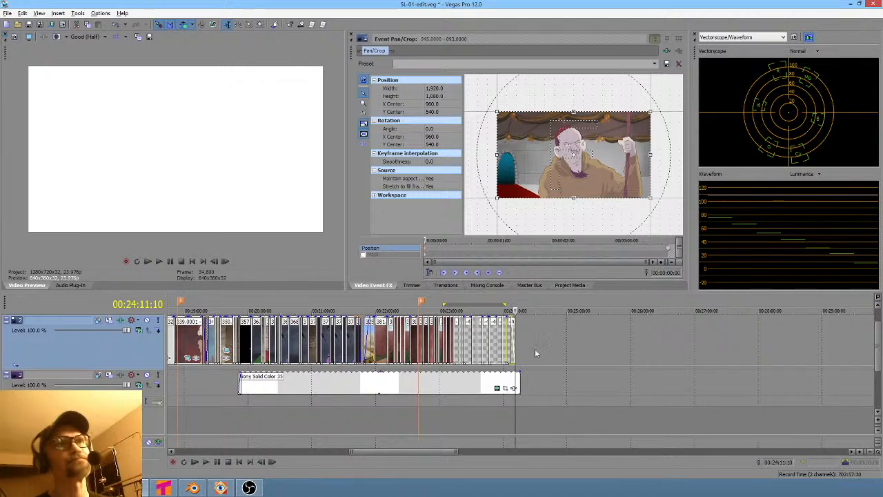
scroll(492, 369, "down", 5)
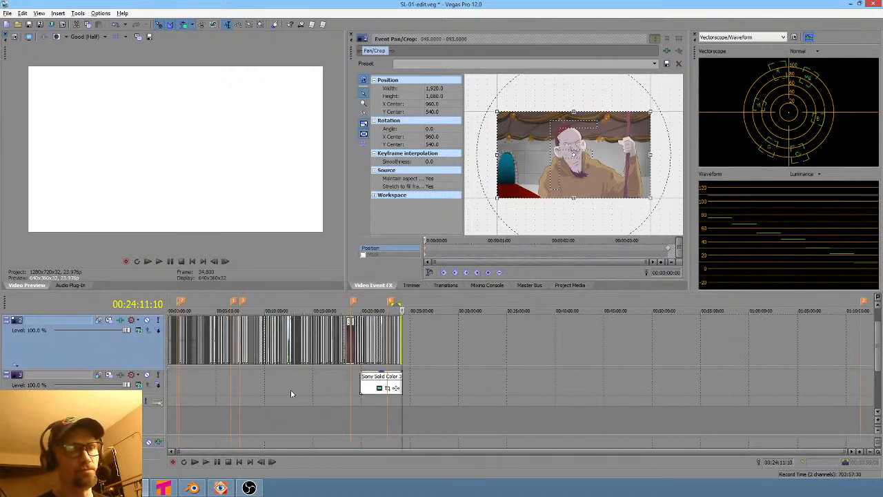
- Mark time selections over the opening stretch and the late clips near 24 minutes, zooming in on each area
left_click_drag(290, 393, 169, 388)
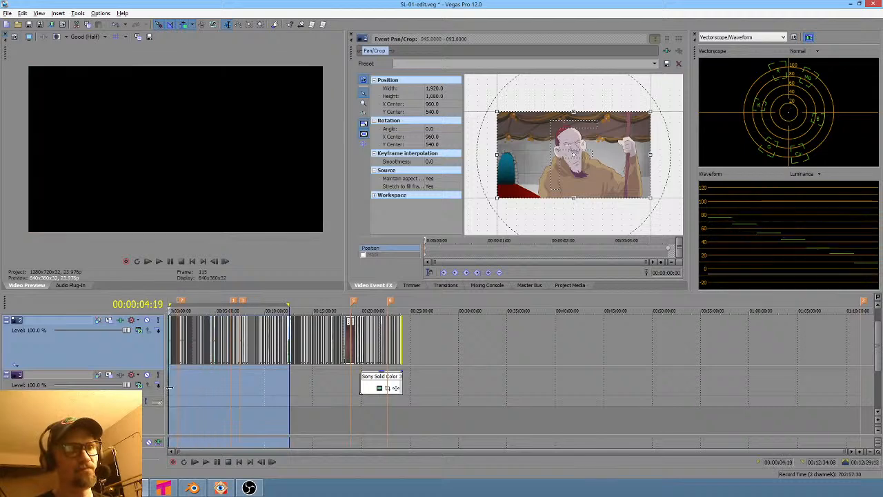
scroll(173, 389, "up", 8)
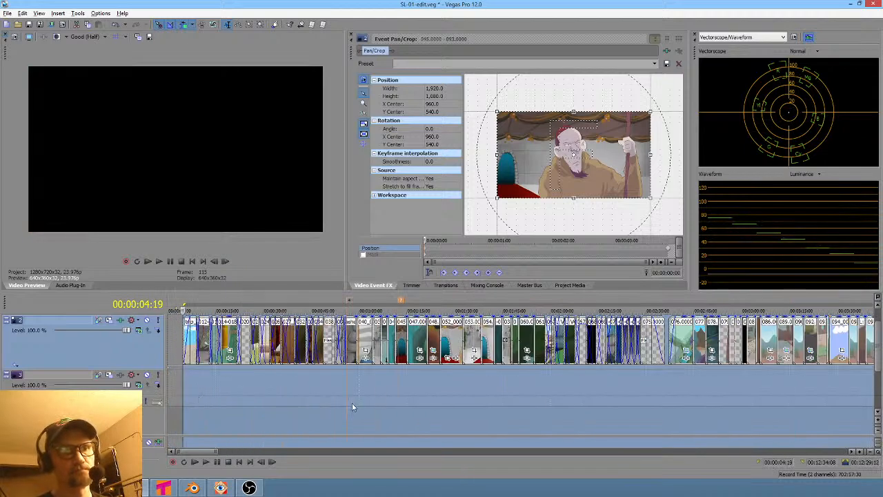
left_click(168, 390)
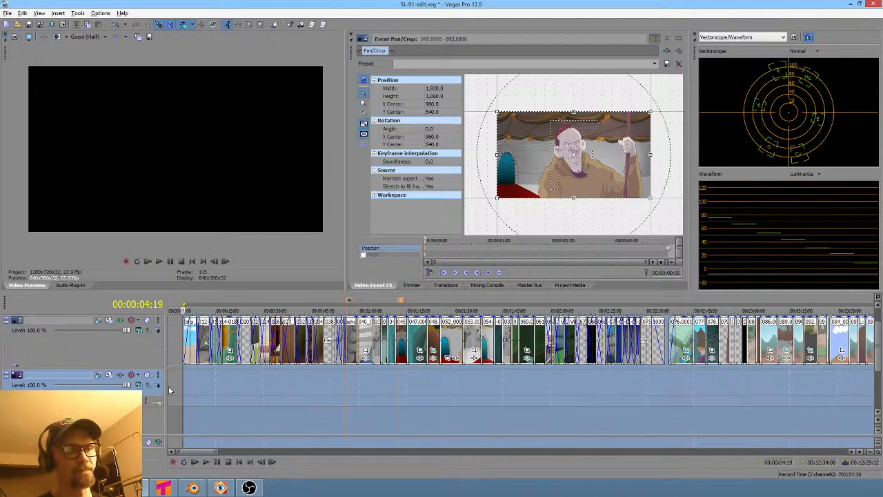
left_click(169, 386)
scroll(276, 392, "down", 10)
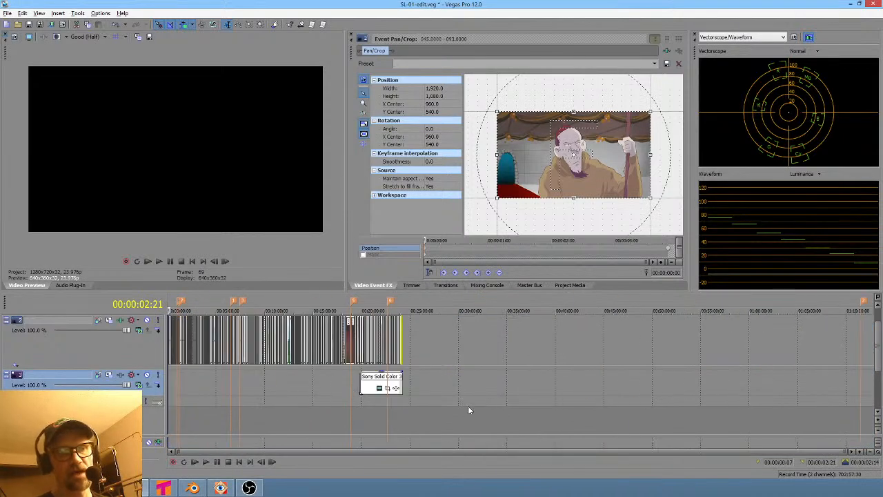
middle_click_drag(496, 396, 495, 357)
left_click(414, 366)
scroll(415, 365, "up", 7)
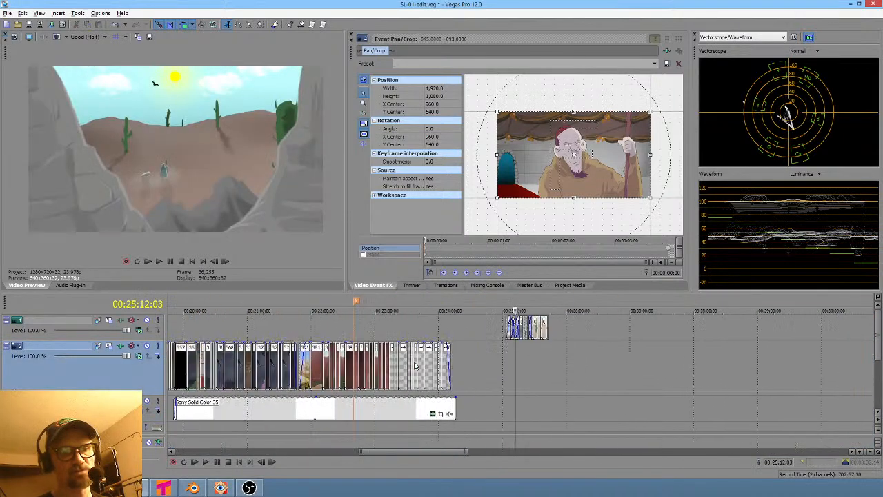
left_click_drag(482, 366, 599, 369)
left_click(463, 390)
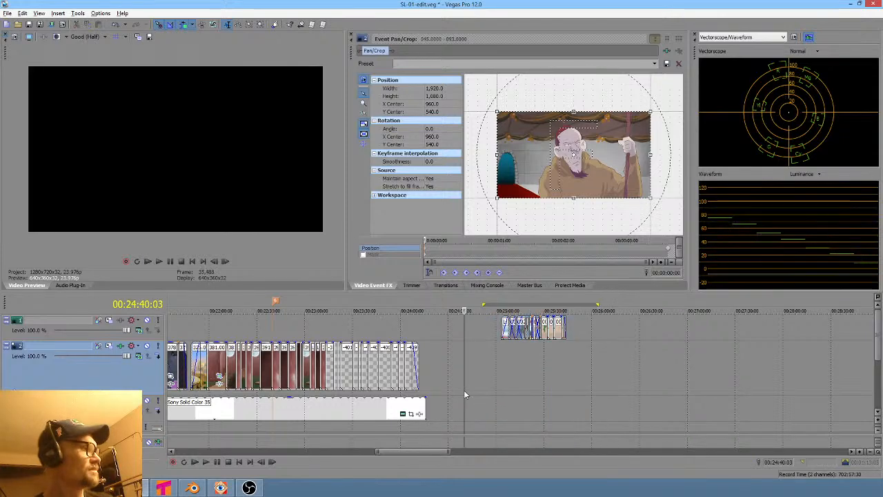
- Return to the project start and mark a time selection over the early shots, then extend it past shot 075
key("ctrl+Home")
left_click_drag(177, 400, 418, 432)
scroll(418, 432, "up", 5)
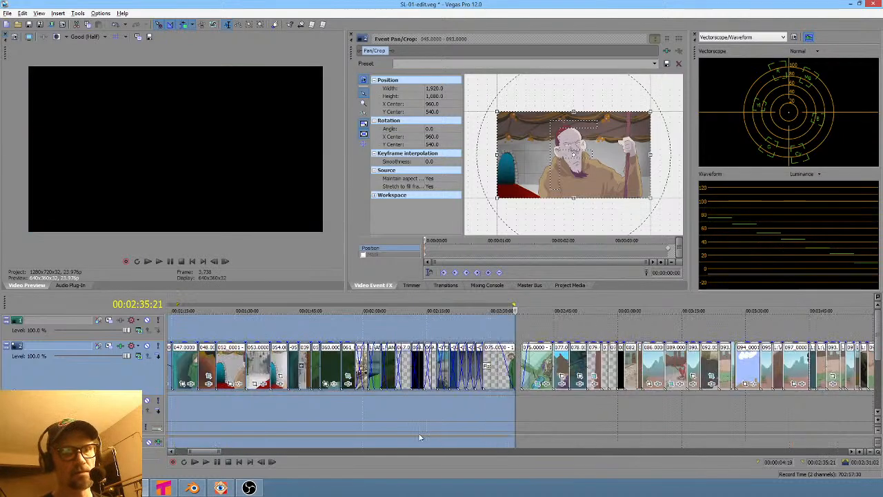
left_click_drag(516, 412, 651, 411)
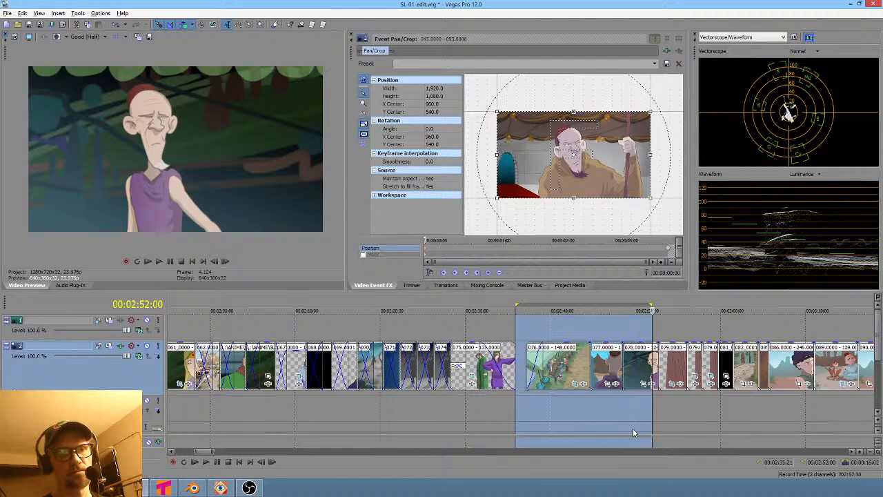
middle_click_drag(643, 431, 620, 432)
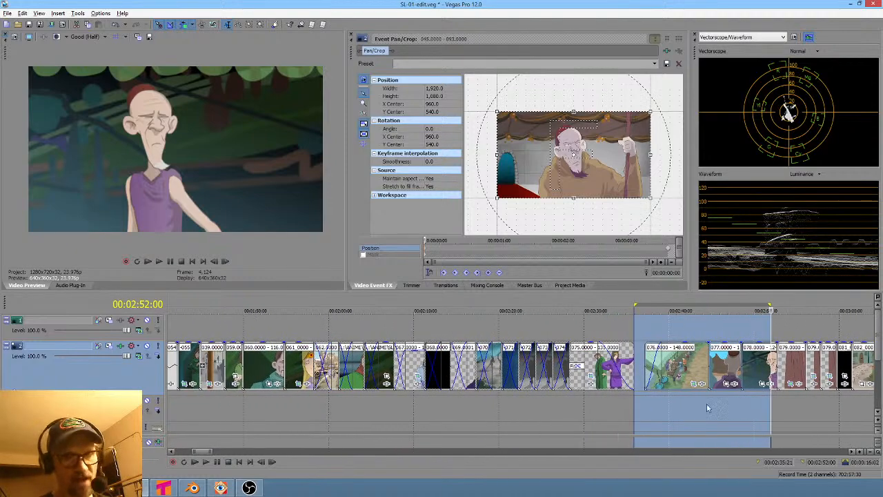
left_click(756, 401)
scroll(616, 421, "down", 6)
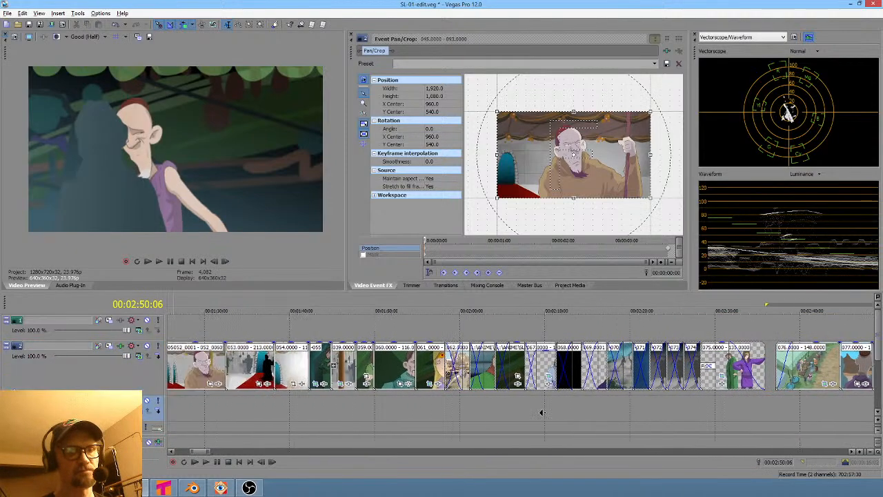
- Mark a time selection over the asher-prerender clip between shots 039 and 040
left_click(264, 403)
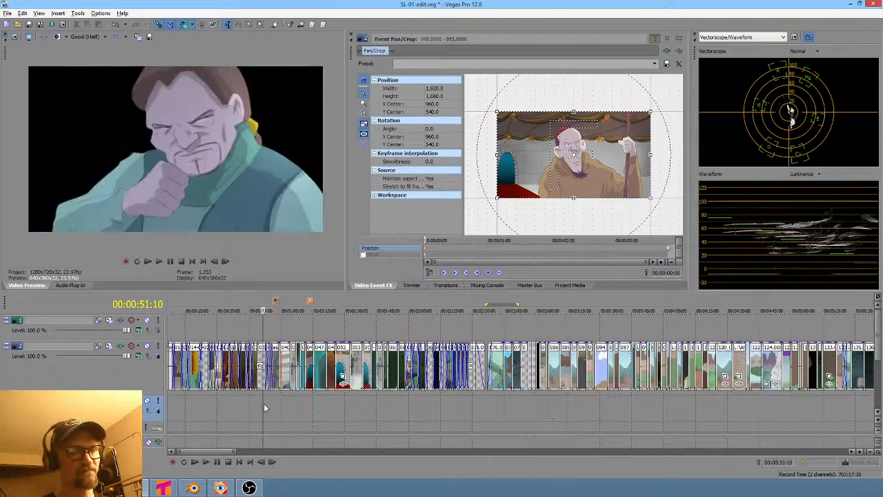
scroll(263, 402, "up", 7)
left_click_drag(544, 414, 624, 407)
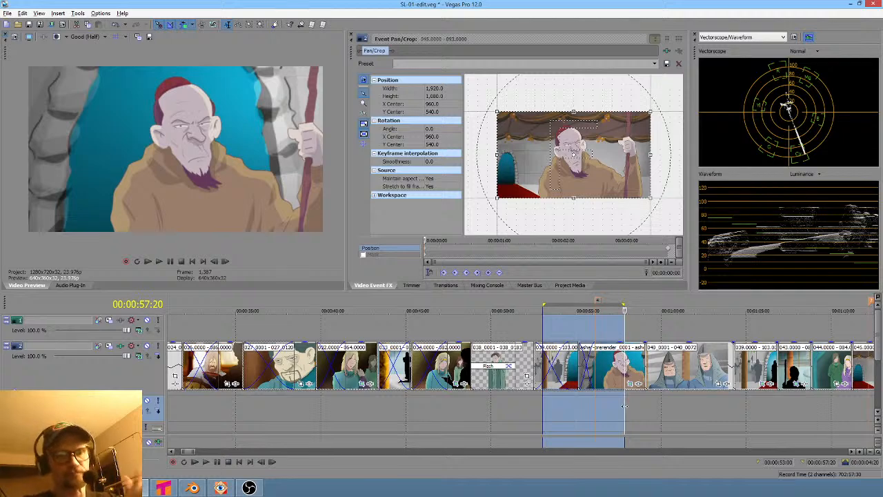
scroll(672, 396, "right", 5)
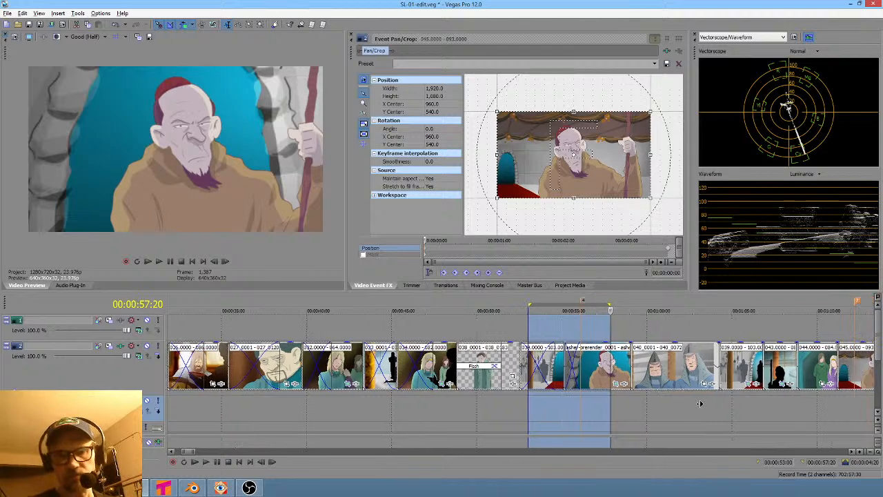
- Place the cursor on the 045 clip and jump repeatedly between it and the asher-prerender clip to compare them
left_click(737, 396)
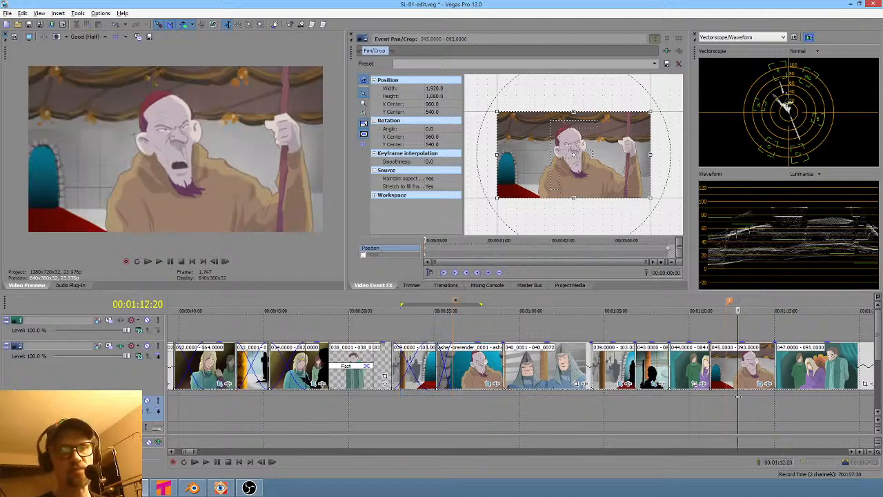
left_click(727, 305)
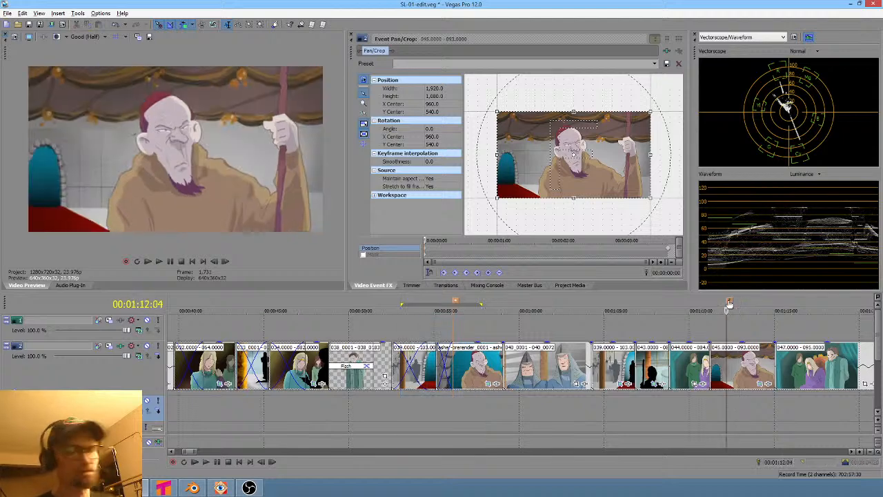
key("ctrl+Left")
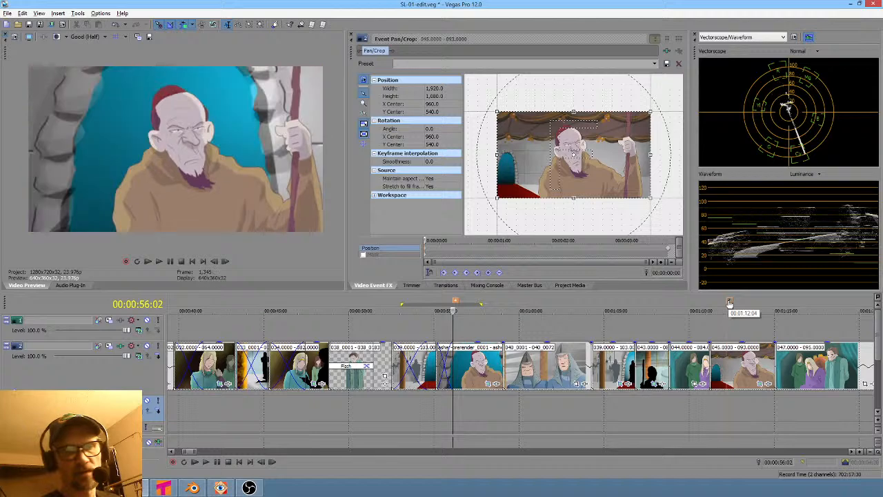
key("ctrl+Right")
key("ctrl+Left")
key("ctrl+Right")
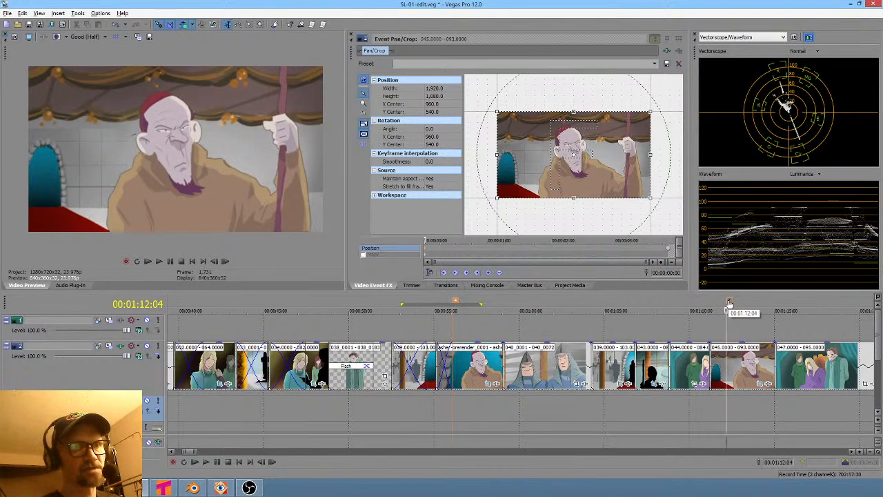
key("ctrl+Left")
key("ctrl+Right")
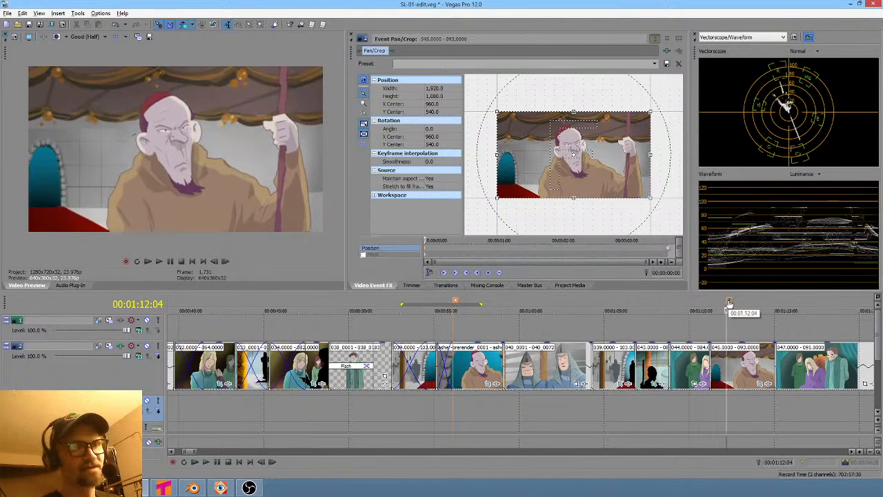
key("ctrl+Left")
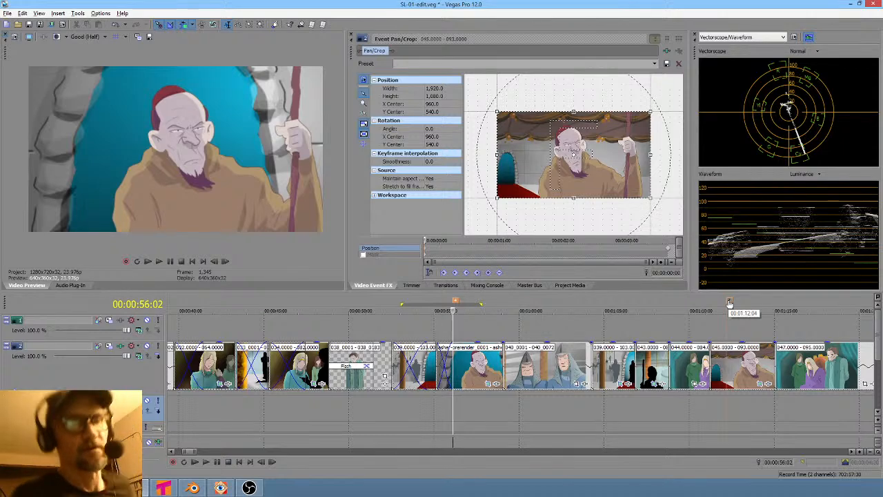
- Zoom in and mark a time selection precisely over the asher-prerender clip, then set the cursor inside it
left_click(481, 413)
scroll(480, 410, "up", 5)
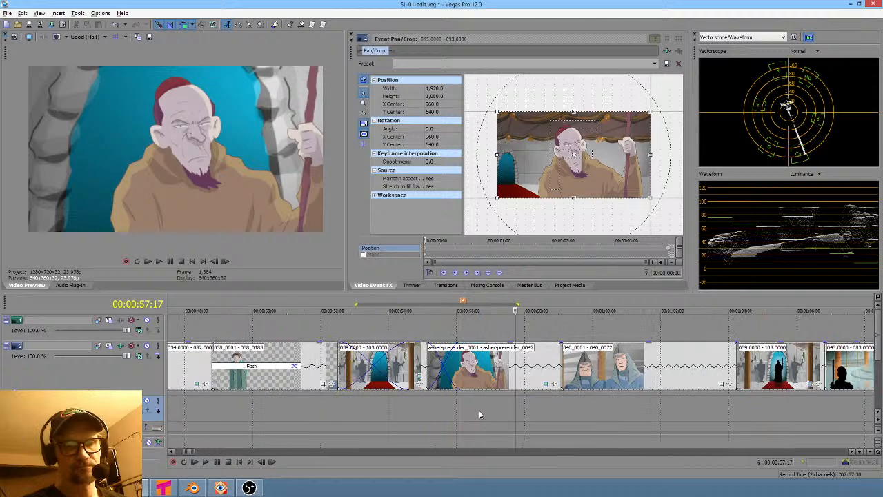
left_click_drag(362, 412, 492, 418)
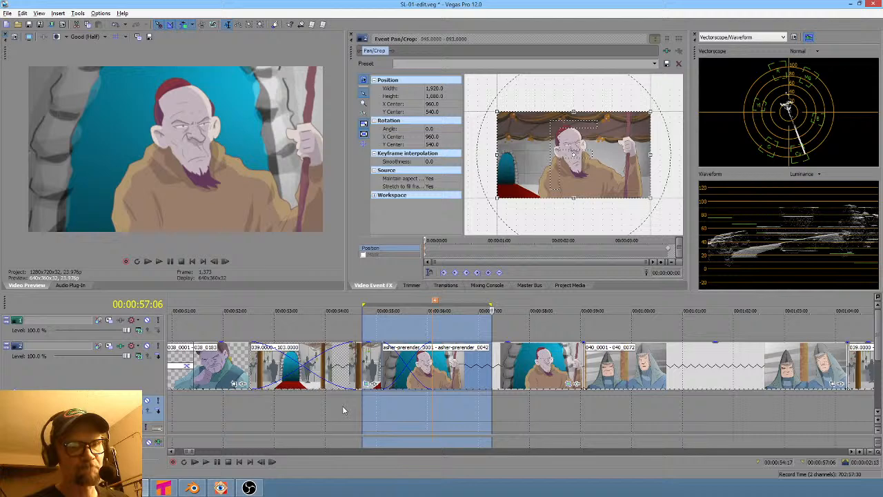
left_click_drag(346, 407, 485, 412)
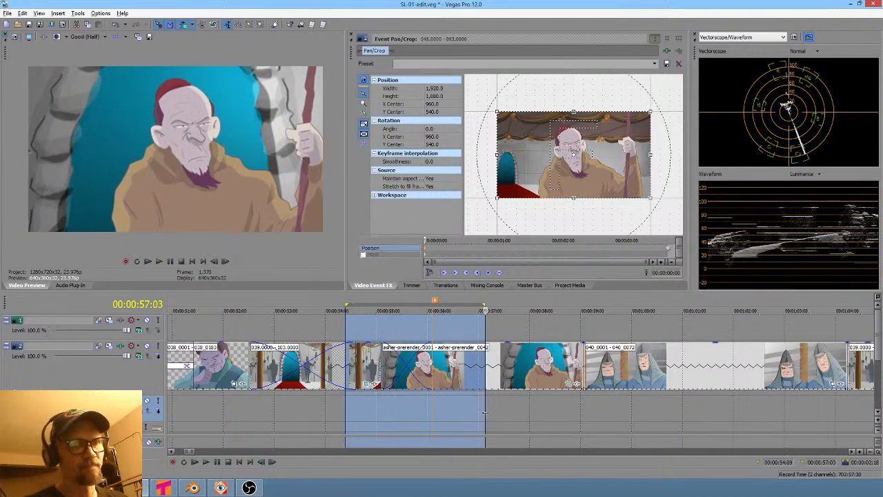
mouse_move(199, 488)
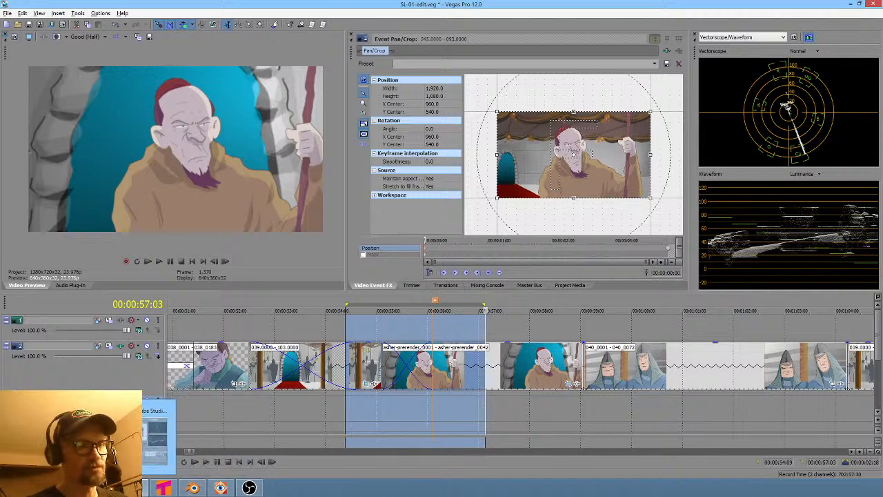
left_click(455, 408)
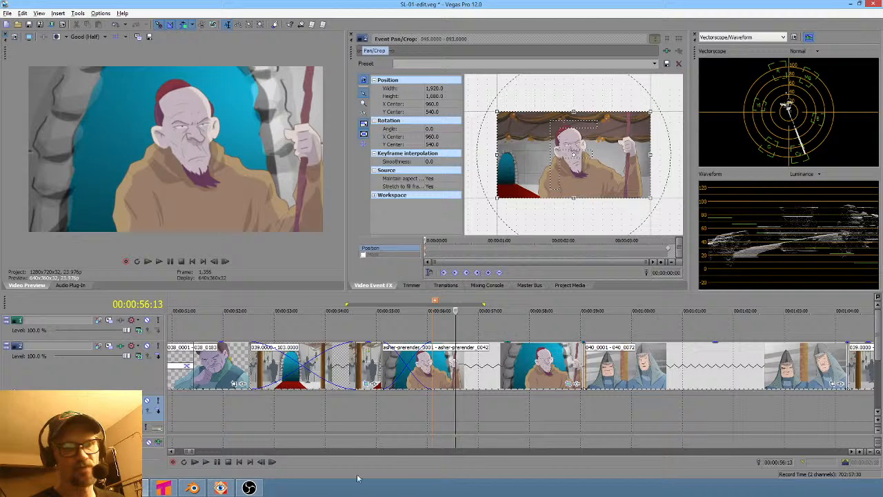
- Switch to FastStone Image Viewer and browse the scene folders 045, 040 and 038 for their render subfolders
left_click(220, 487)
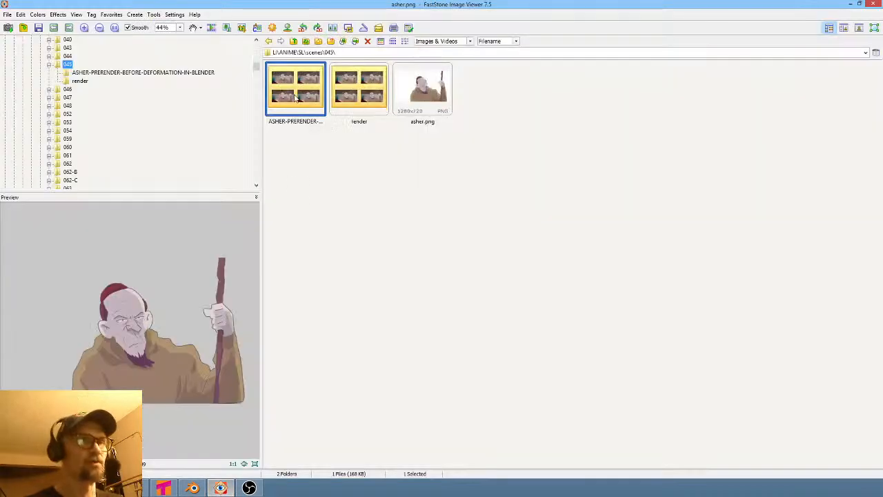
left_click(67, 40)
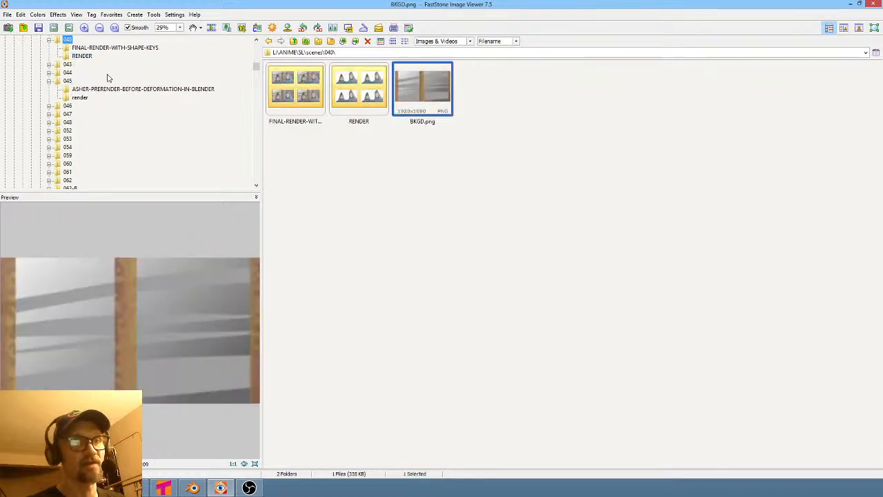
scroll(107, 78, "up", 3)
left_click(68, 106)
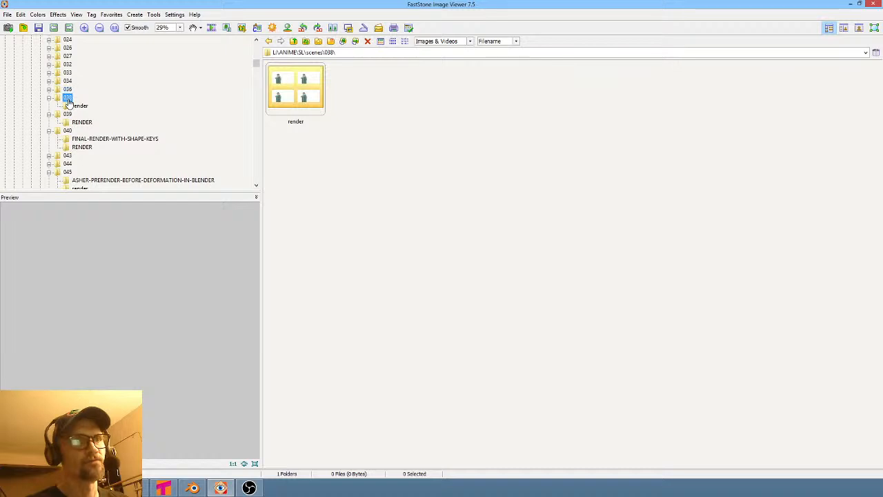
left_click(68, 98)
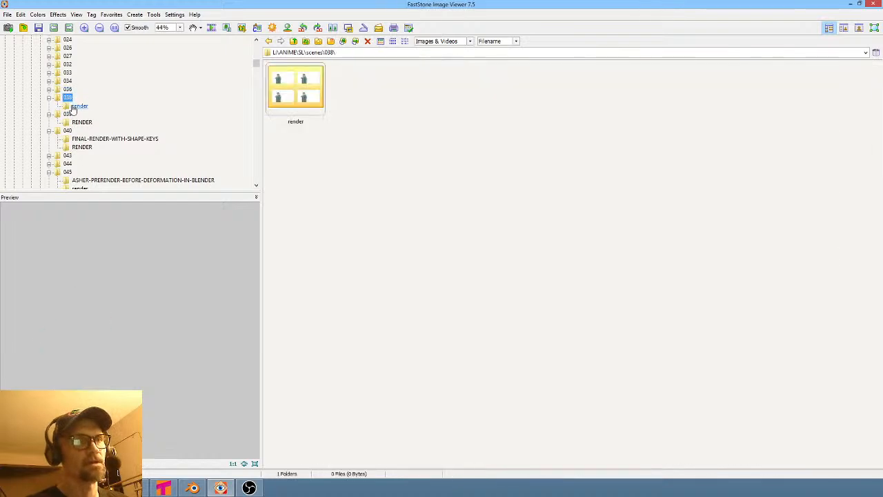
- Browse the scene folders 043, 044 and 046, opening shot 046's prerender subfolder
left_click(68, 113)
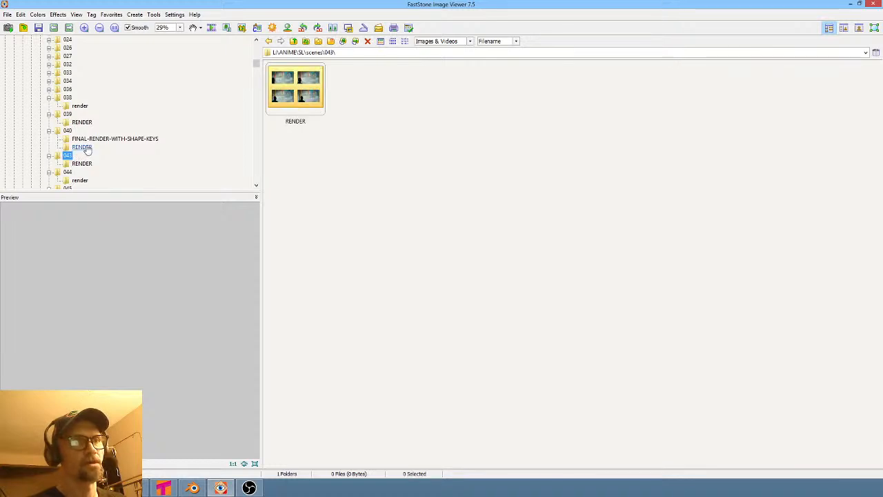
scroll(183, 160, "down", 1)
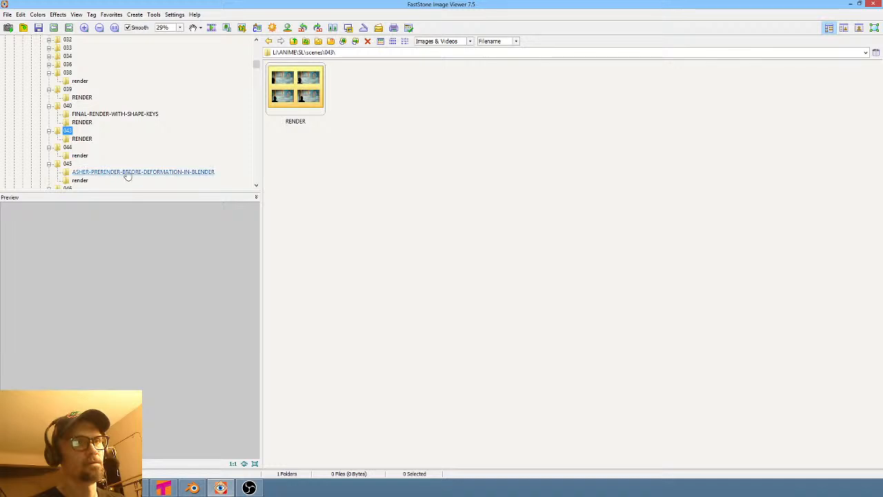
left_click(69, 164)
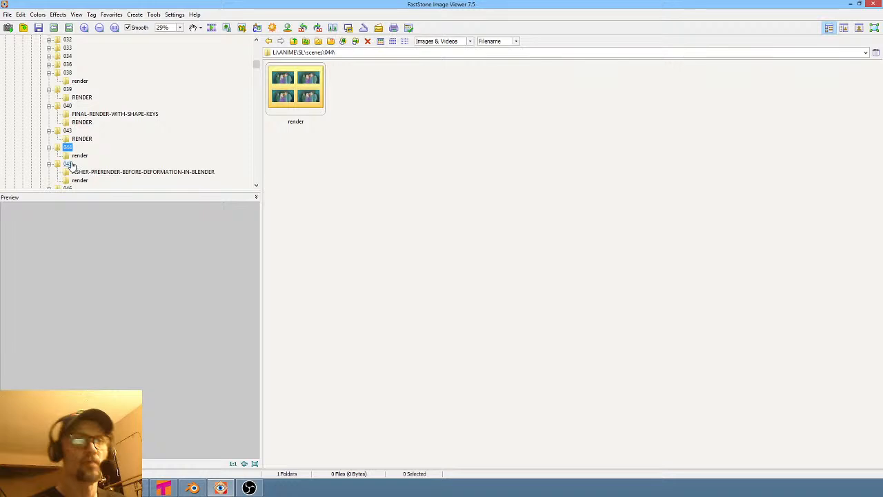
scroll(169, 149, "down", 2)
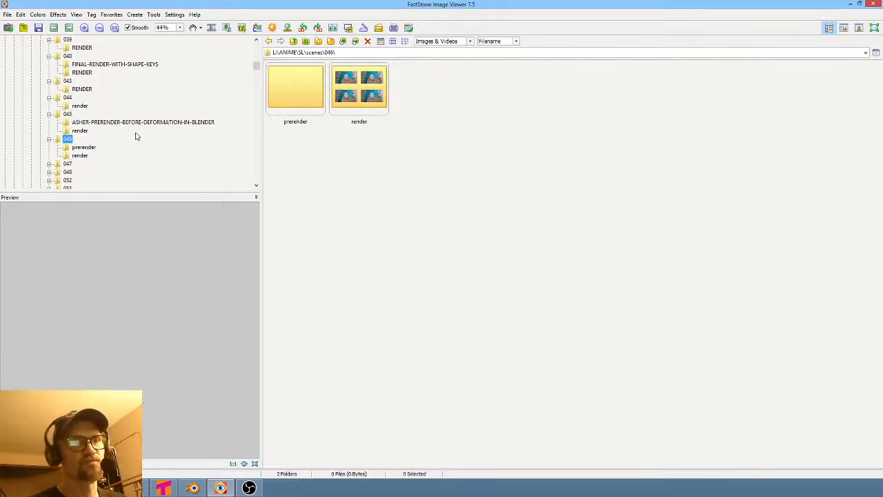
double_click(289, 90)
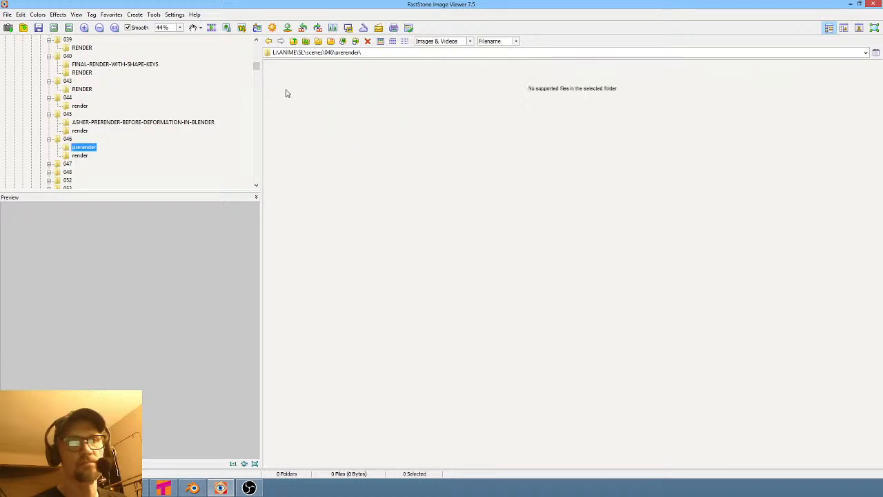
left_click(69, 140)
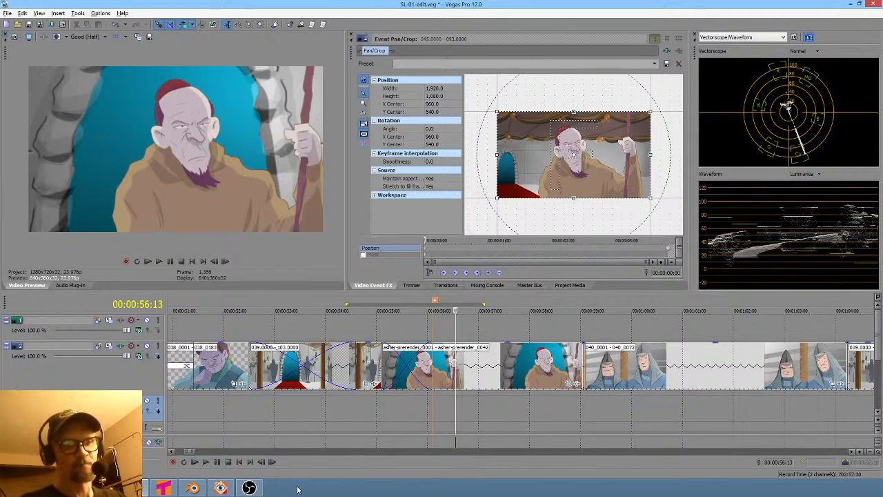
- Open the properties of the asher-prerender clip after shot 039 to check its media file path, then close them
left_click(498, 365)
right_click(498, 364)
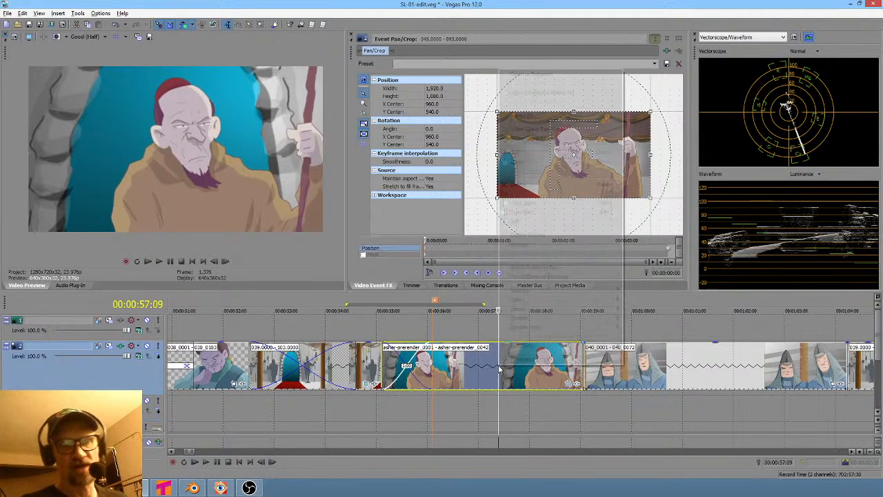
left_click(523, 358)
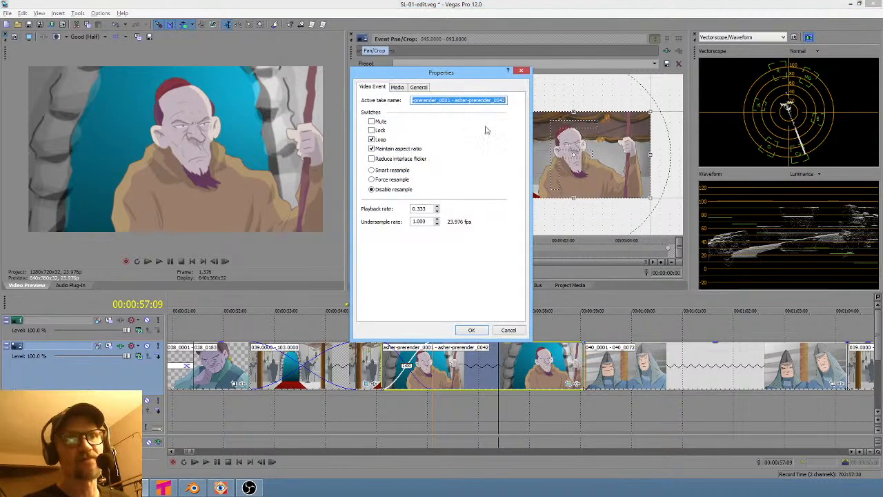
left_click(397, 90)
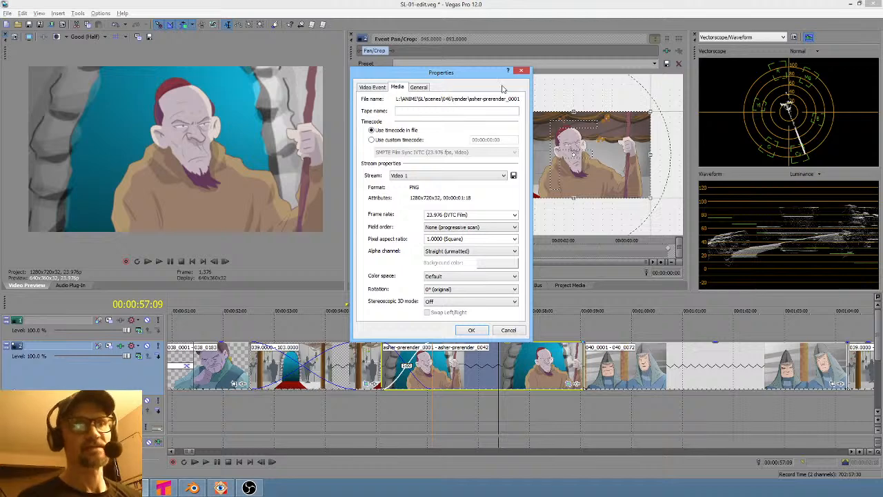
left_click(521, 72)
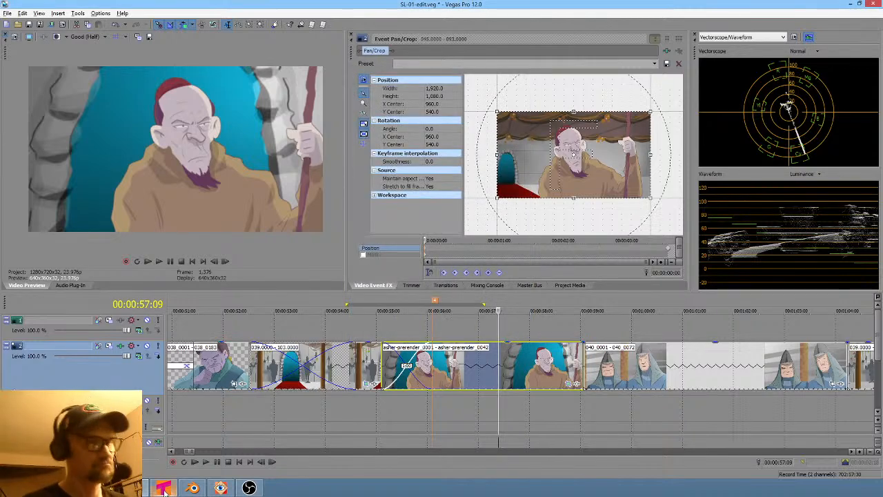
- Switch to FastStone Image Viewer and open shot 046's prerender and render folders
left_click(220, 488)
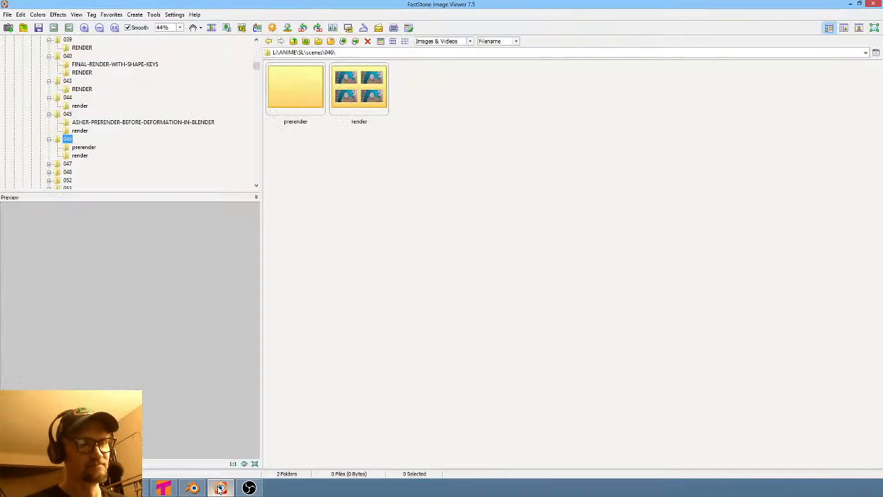
left_click(83, 148)
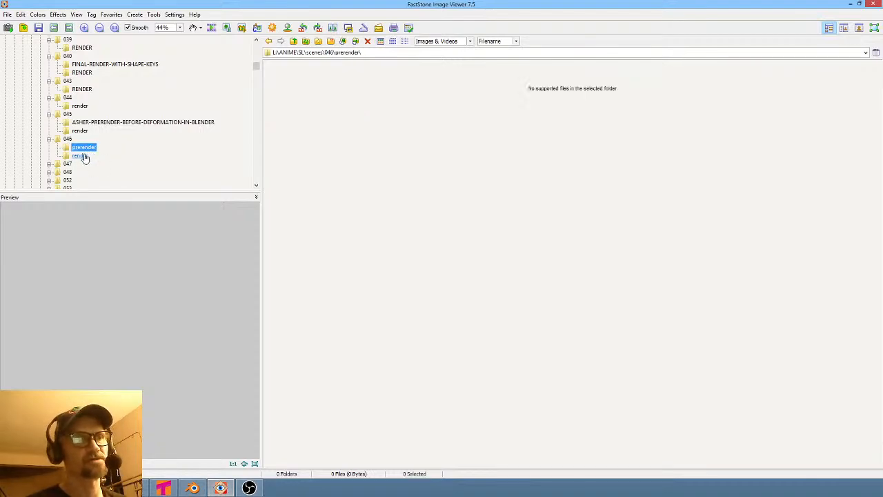
left_click(81, 155)
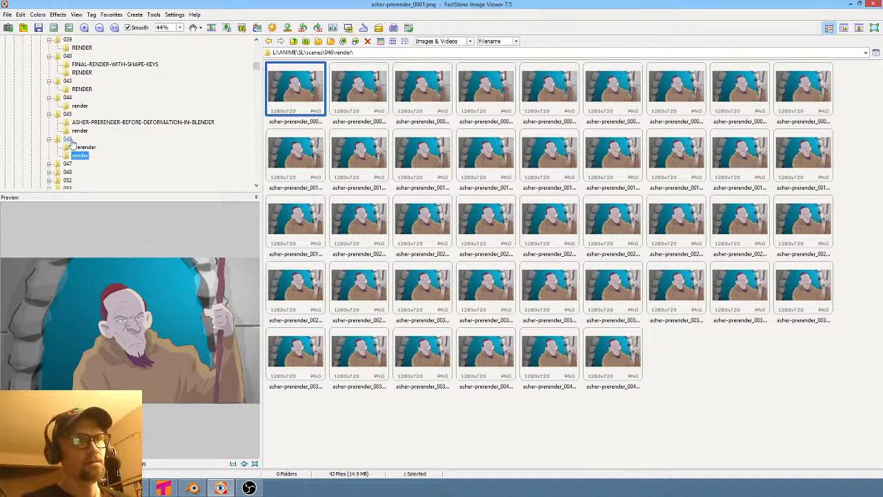
- Switch to Vegas Pro, mark a time selection over the asher-prerender clip and set the cursor at its start
left_click(163, 488)
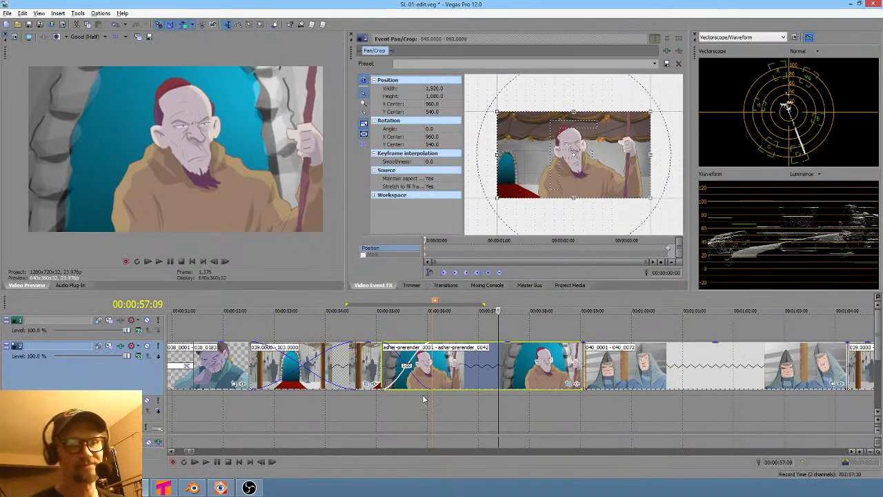
left_click_drag(426, 399, 503, 399)
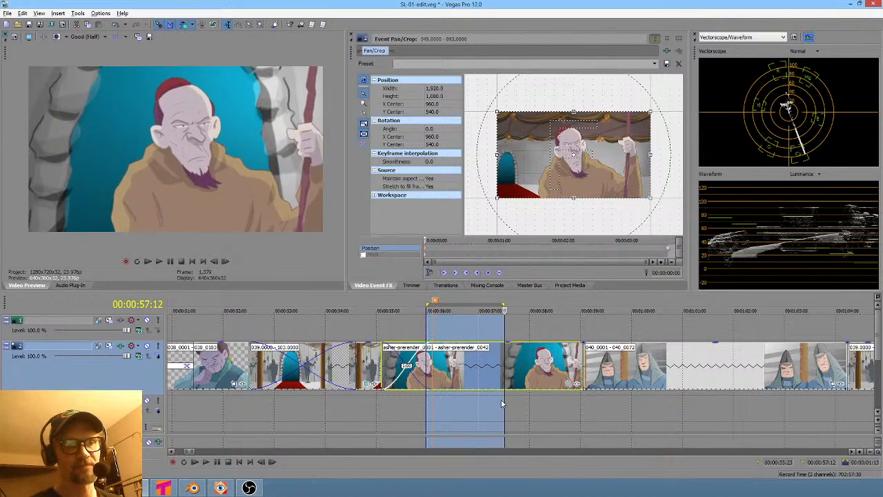
scroll(496, 400, "down", 3)
scroll(499, 399, "right", 3)
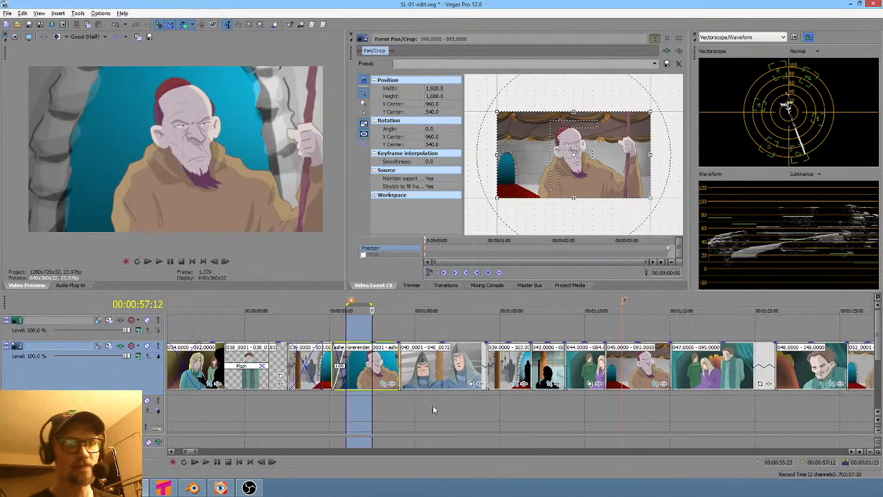
left_click_drag(362, 401, 368, 402)
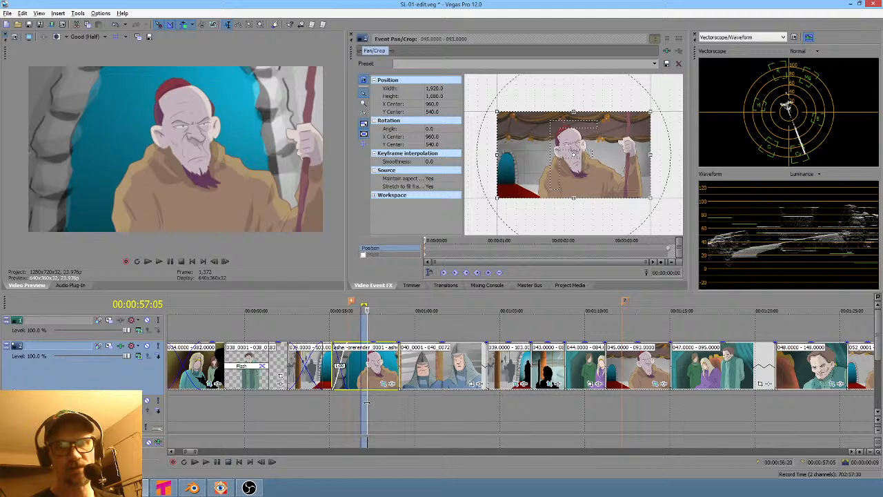
left_click(367, 403)
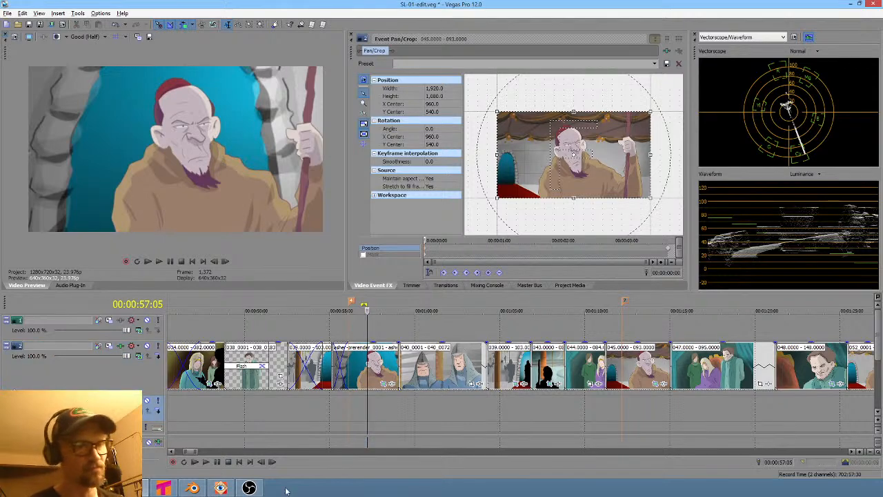
- Copy all frames from shot 046's render folder into its prerender folder
left_click(221, 487)
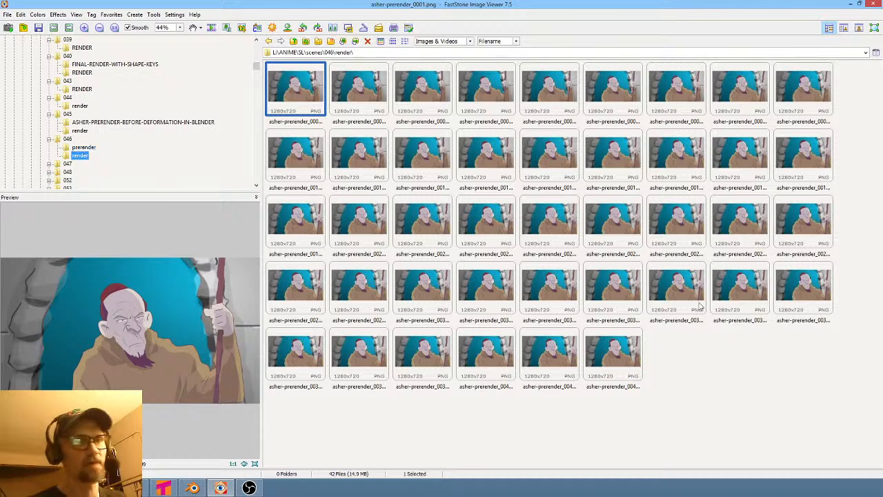
key("ctrl+a")
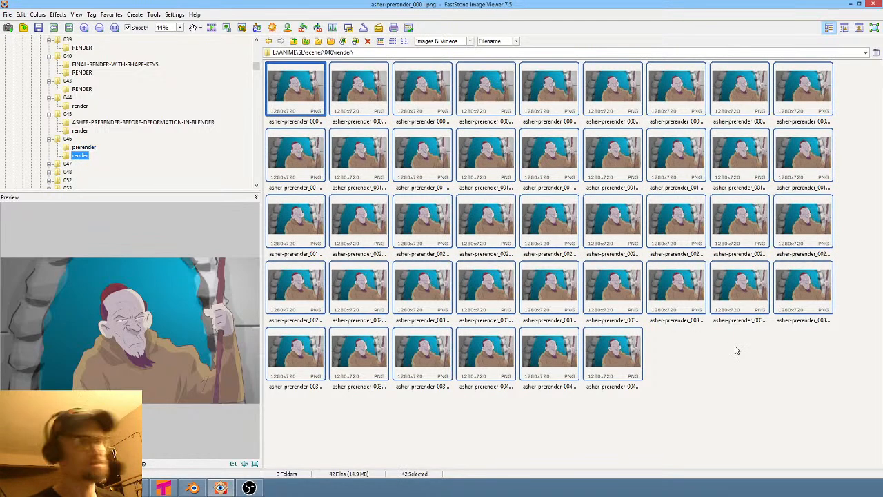
left_click(83, 147)
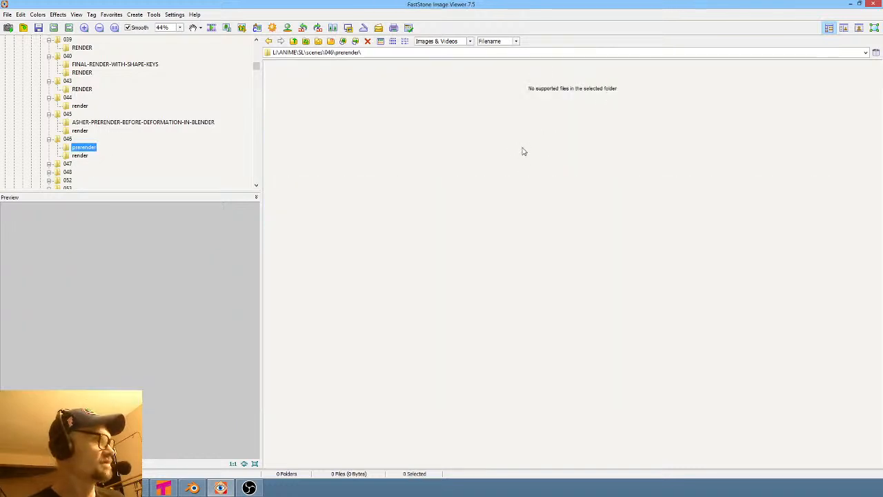
key("ctrl+v")
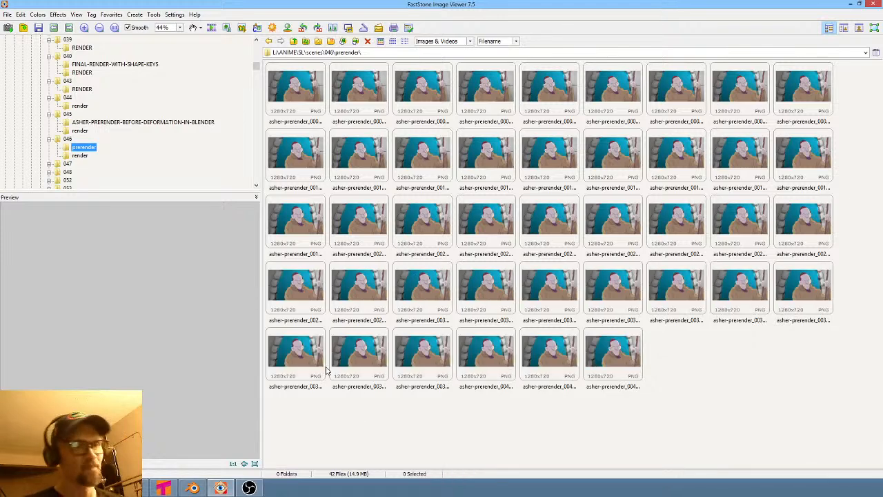
- Switch to Blender and save the current file as ASHER CHARACTERIZATION FIX.blend in the scenes 046 folder
left_click(194, 488)
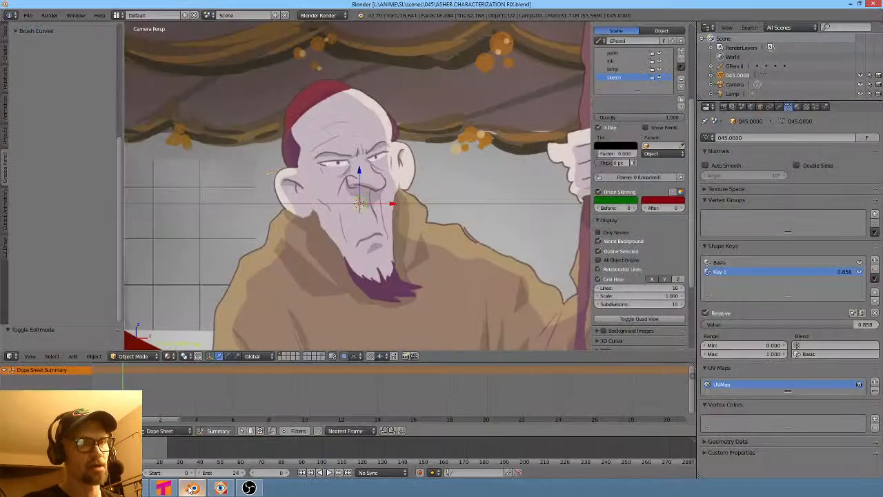
left_click(28, 15)
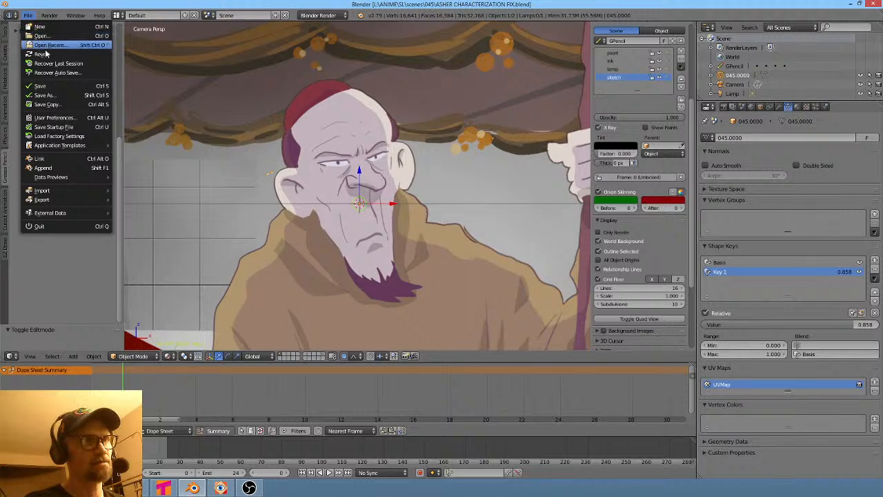
left_click(47, 94)
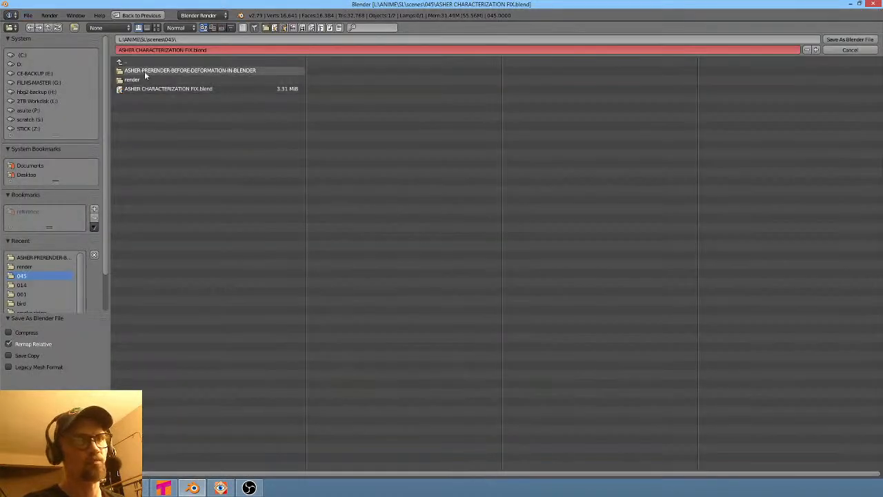
left_click(128, 62)
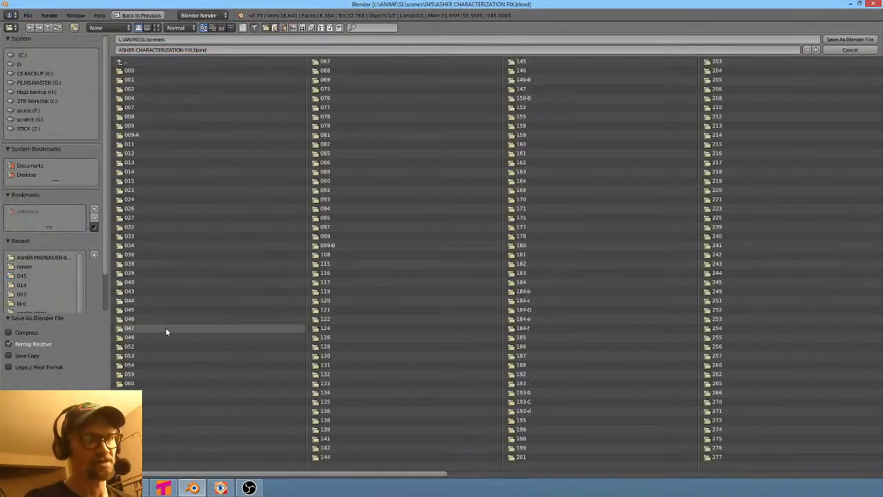
left_click(138, 319)
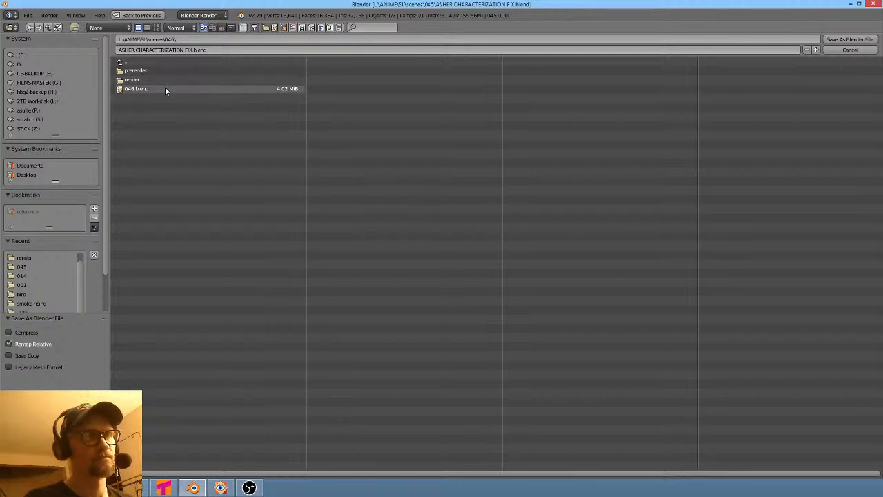
left_click(213, 49)
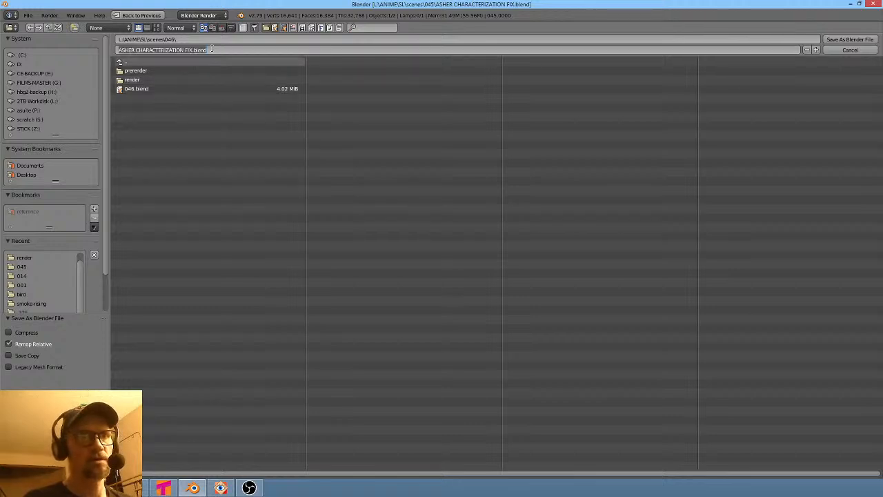
key("Return")
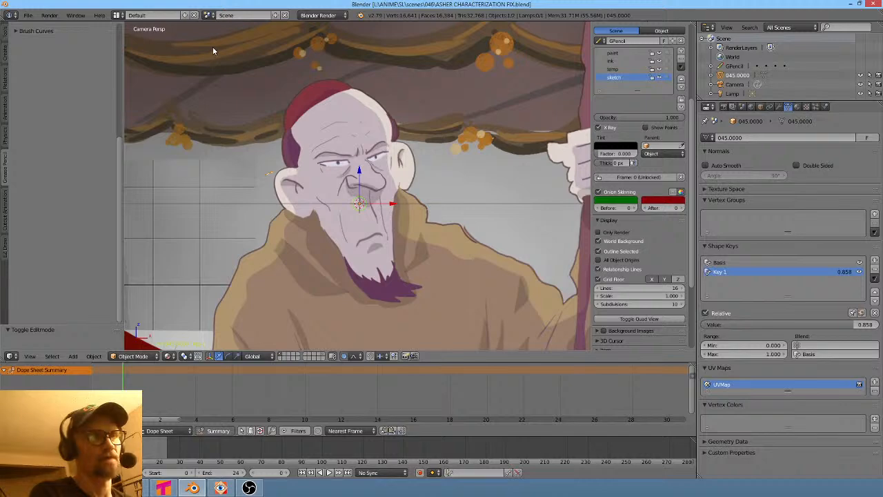
- Open 046.blend from the scenes 046 folder and resize the timeline area
left_click(26, 15)
left_click(38, 33)
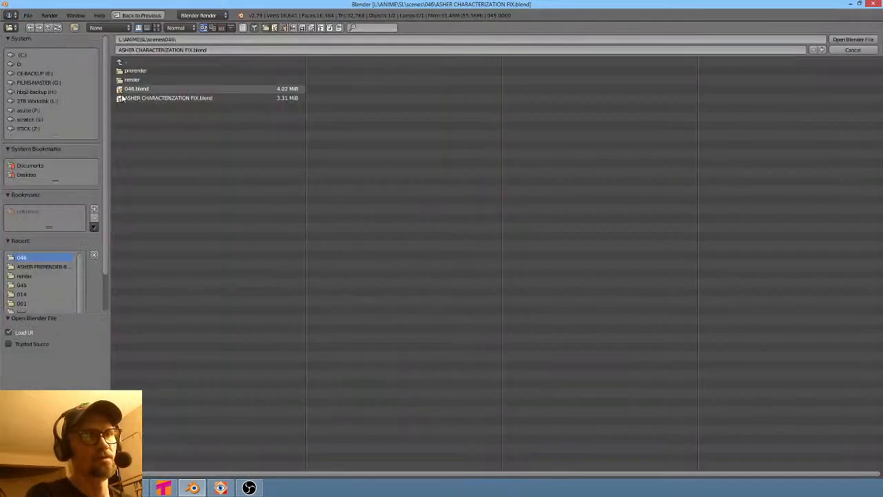
double_click(131, 90)
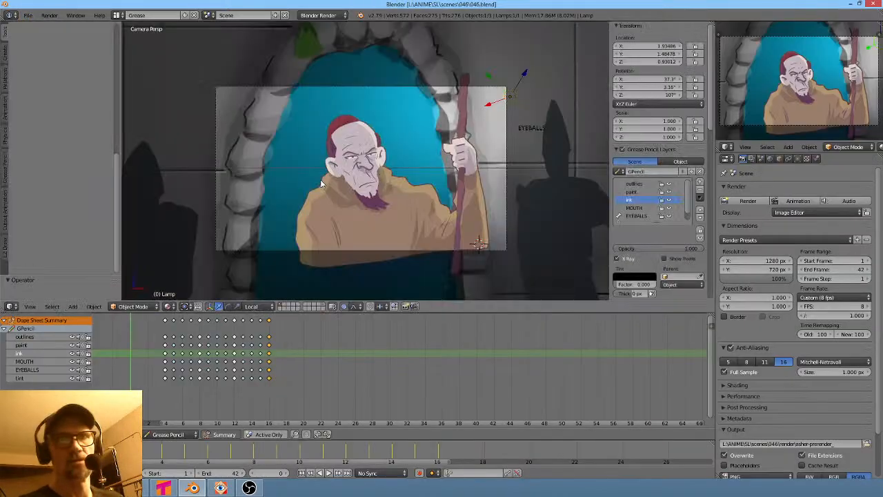
left_click_drag(157, 391, 127, 387)
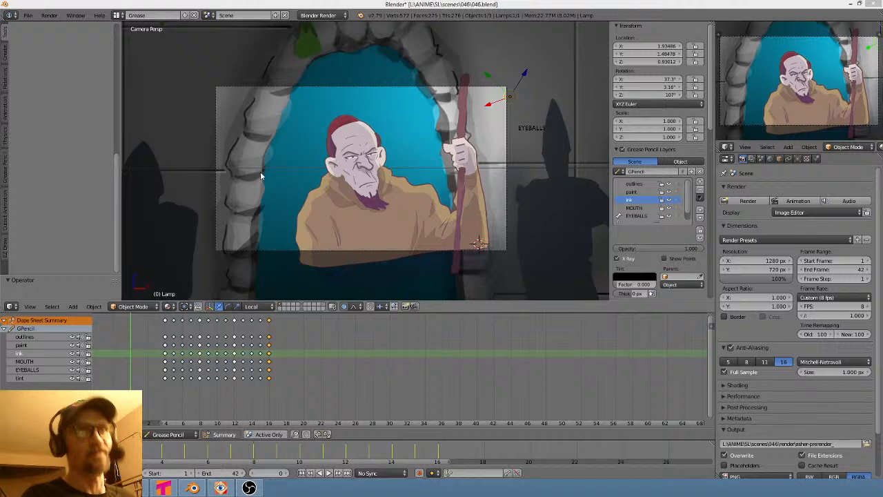
- In File Explorer, open the scenes 046 folder and delete ASHER CHARACTERIZATION FIX.blend
left_click_drag(369, 0, 353, 109)
left_click(342, 177)
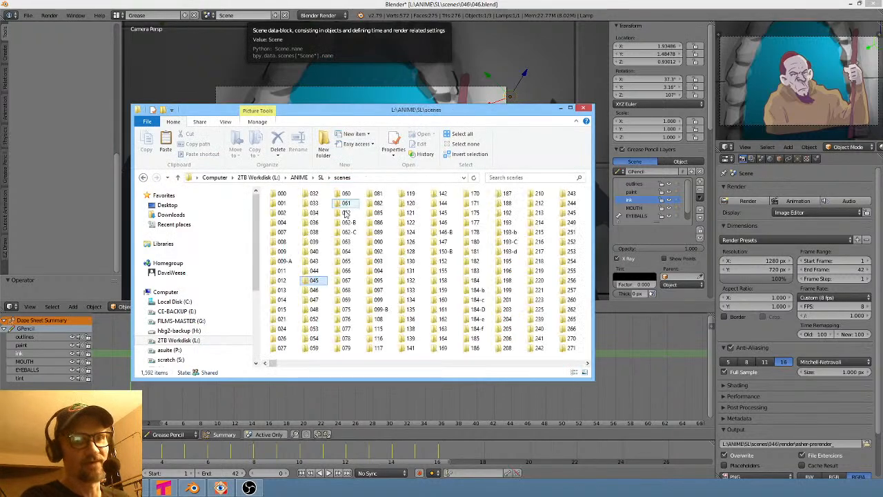
double_click(315, 290)
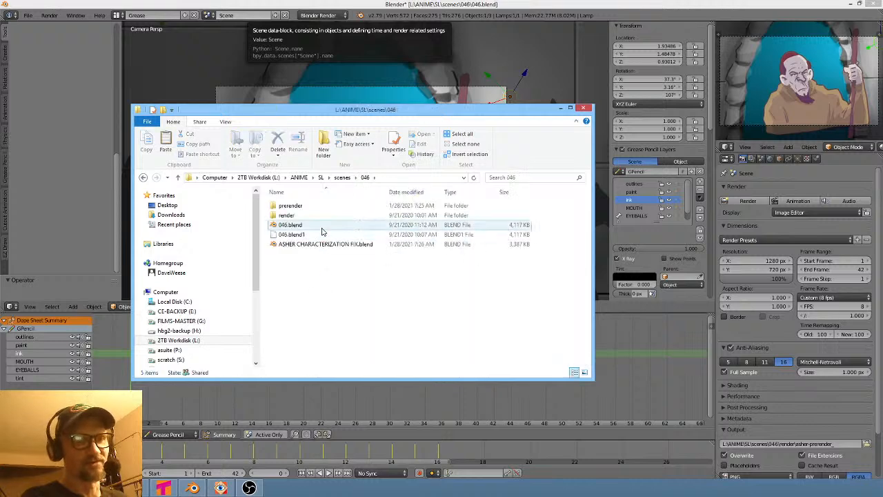
left_click(324, 245)
key("Delete")
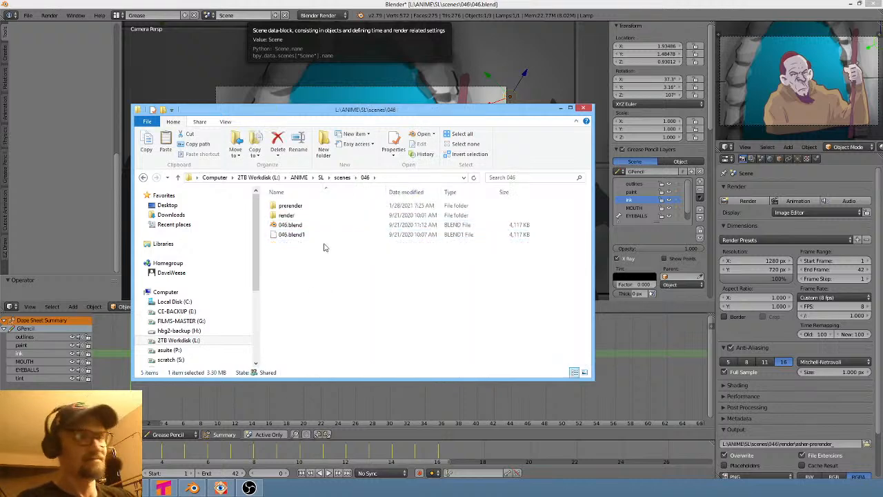
- Switch back to Blender, select the grease pencil character object and orbit around it to inspect it
left_click(407, 5)
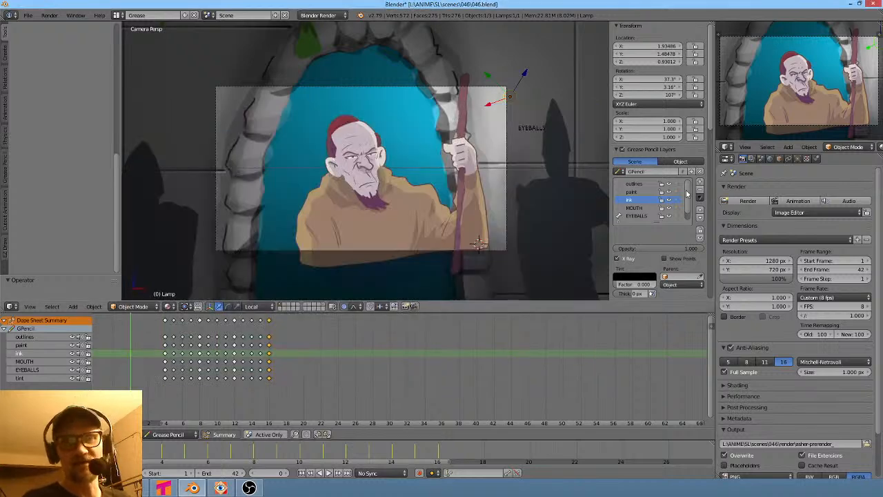
middle_click_drag(410, 161, 430, 189)
right_click(365, 171)
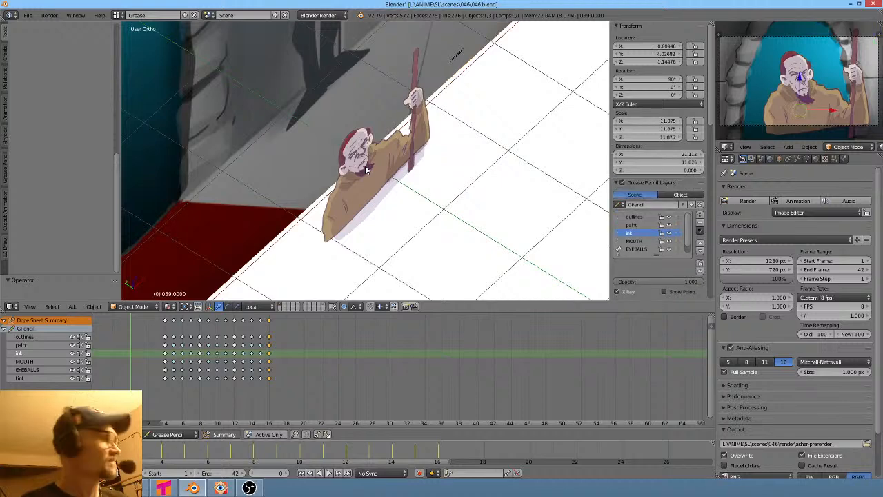
key("Tab")
key("Tab")
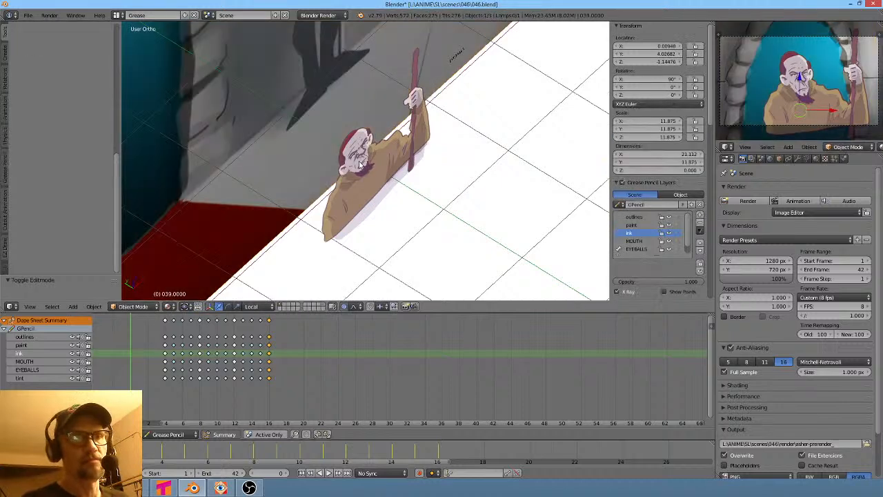
middle_click_drag(376, 171, 353, 220)
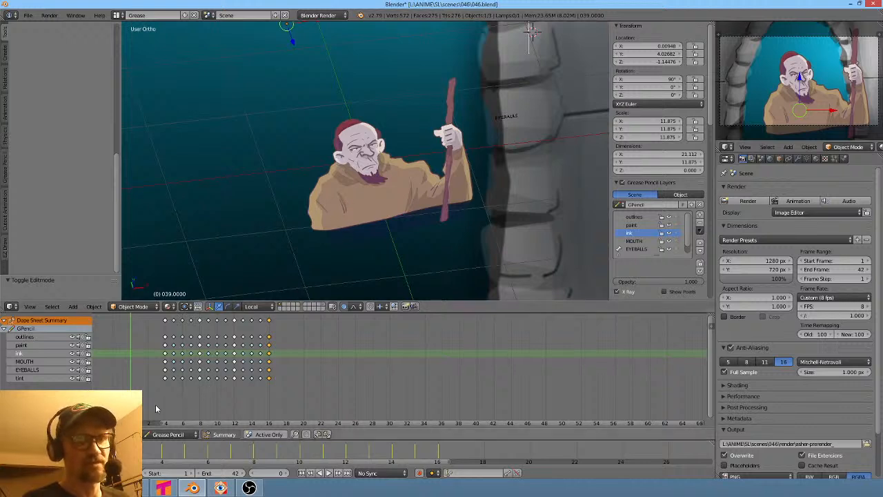
- Return to the camera view and zoom in on the character's face
mouse_move(160, 411)
left_mouse_down()
mouse_move(254, 414)
mouse_move(117, 414)
mouse_move(194, 411)
mouse_move(126, 413)
left_mouse_up()
key("KP_0")
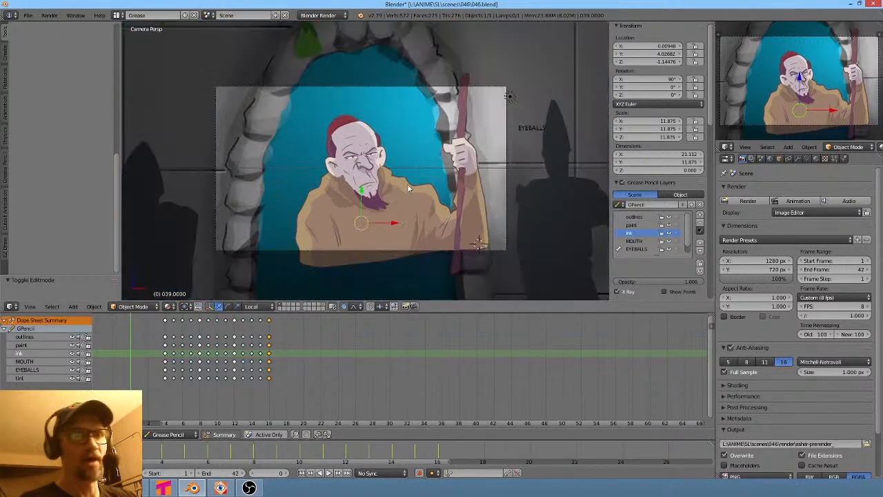
scroll(390, 164, "up", 3)
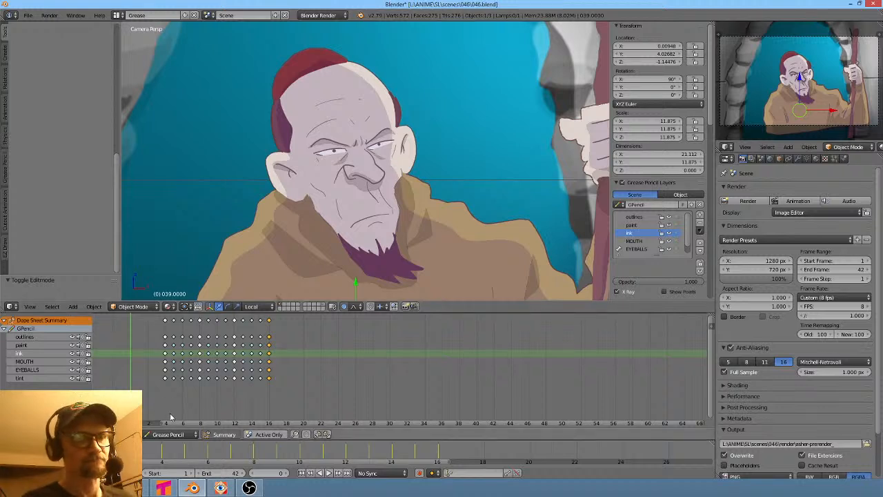
mouse_move(155, 412)
left_mouse_down()
mouse_move(296, 418)
mouse_move(131, 417)
left_mouse_up()
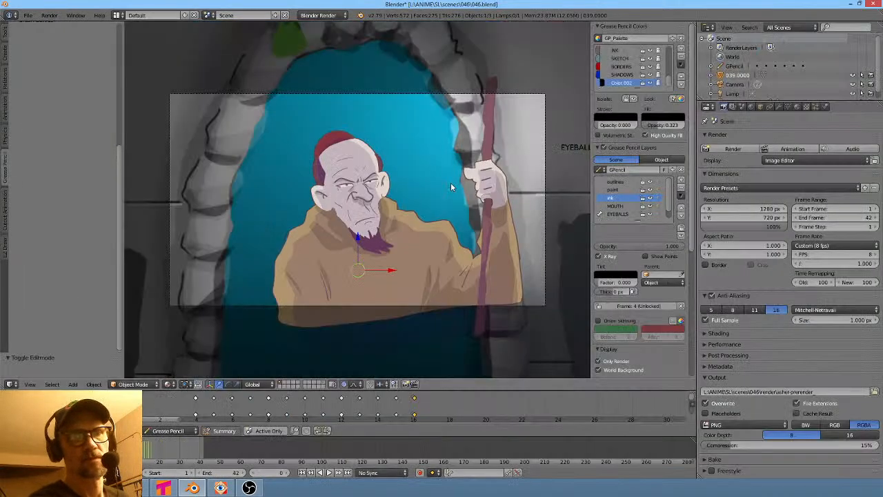
key("ctrl+Right")
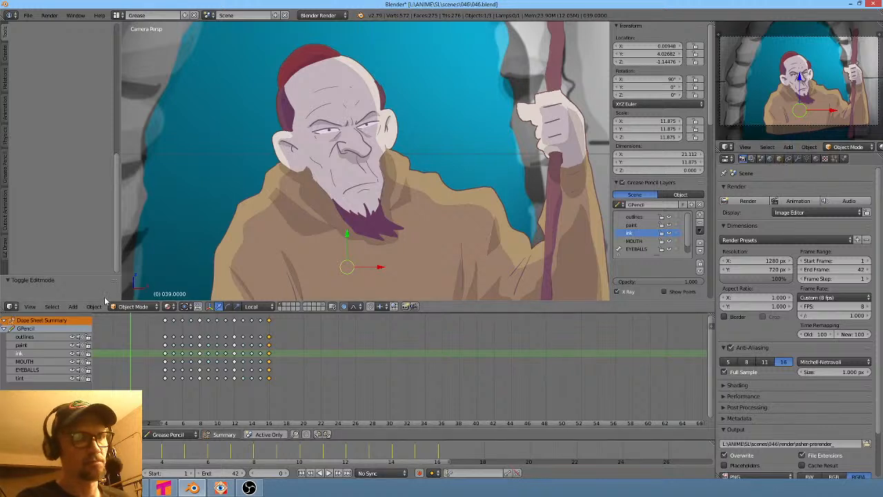
- Switch the grease pencil object into Edit Strokes mode and select a stroke on the character's face
left_click(126, 308)
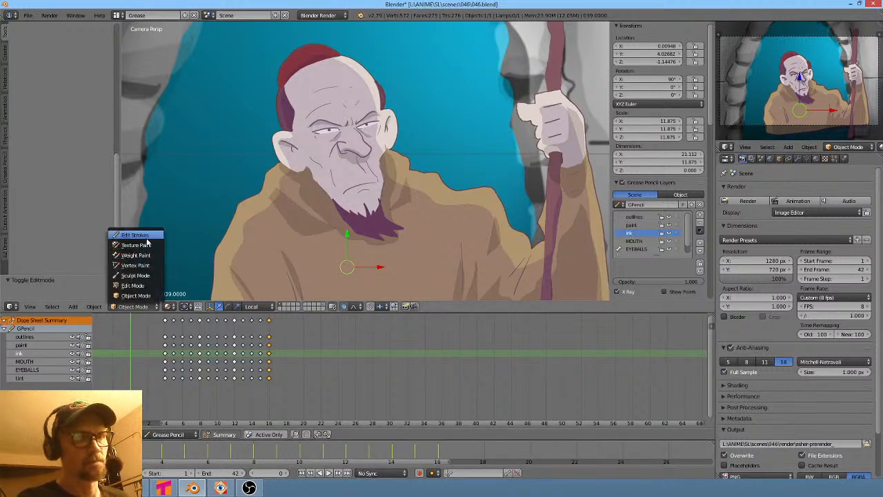
left_click(146, 238)
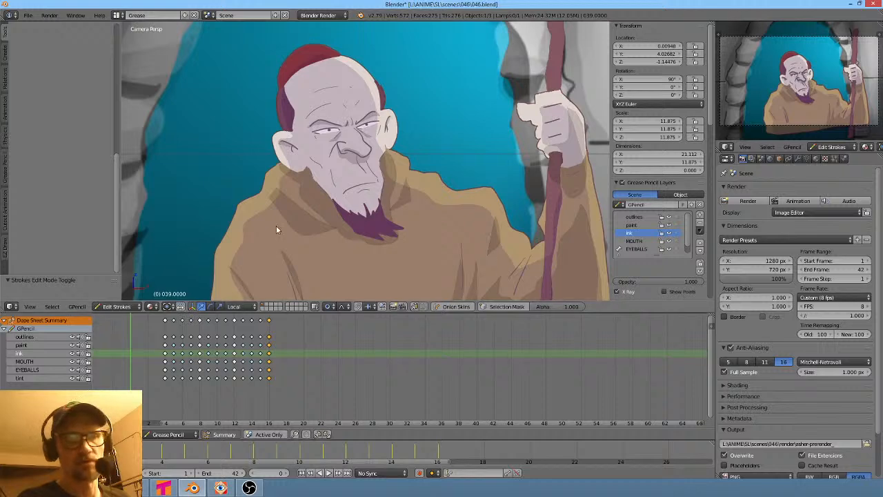
right_click(367, 175)
scroll(375, 203, "up", 5)
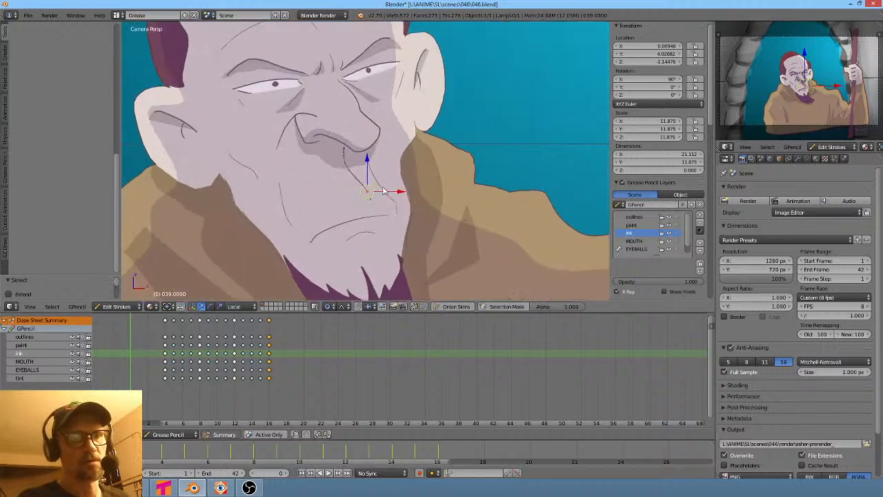
scroll(388, 191, "down", 3)
scroll(451, 204, "down", 3)
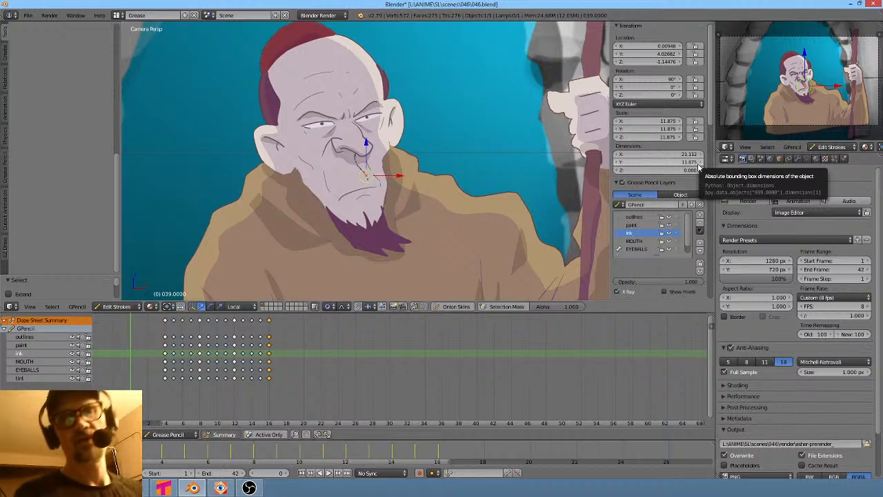
scroll(463, 182, "down", 2)
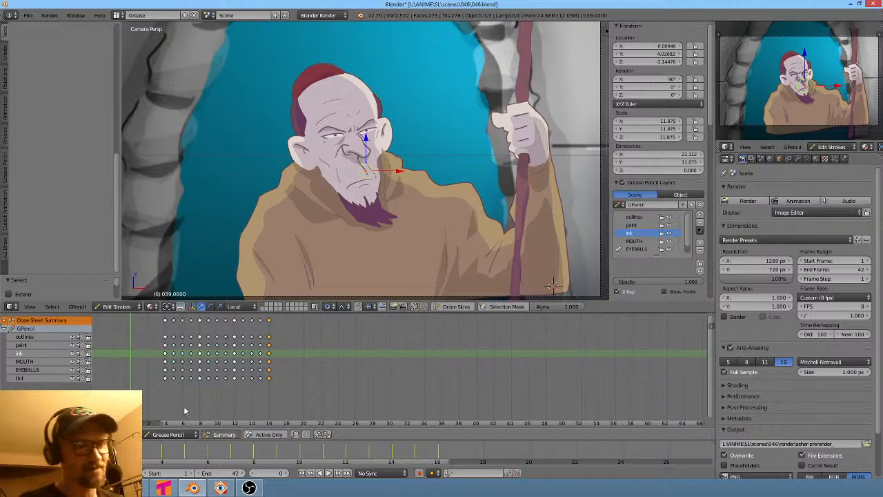
- Try to move a selected stroke on the character's beard
left_click_drag(184, 412, 204, 414)
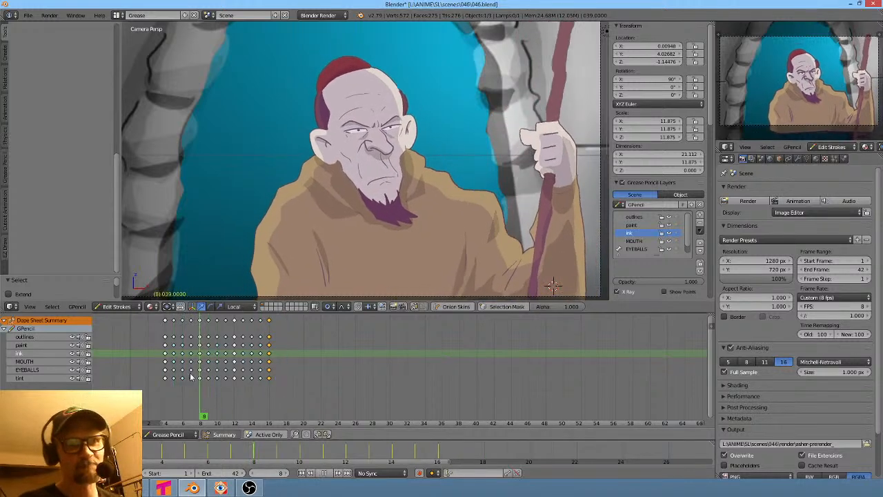
mouse_move(192, 376)
left_mouse_down()
mouse_move(123, 350)
mouse_move(276, 399)
mouse_move(133, 369)
mouse_move(272, 391)
mouse_move(109, 363)
left_mouse_up()
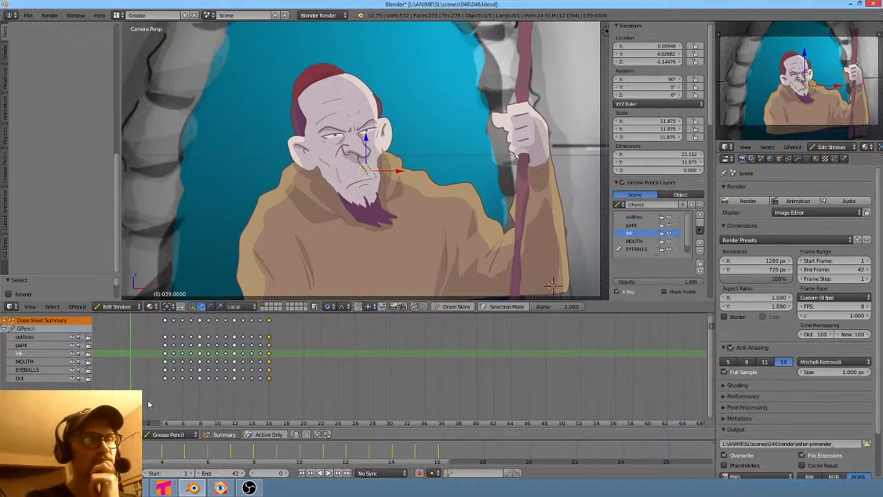
right_click(370, 209)
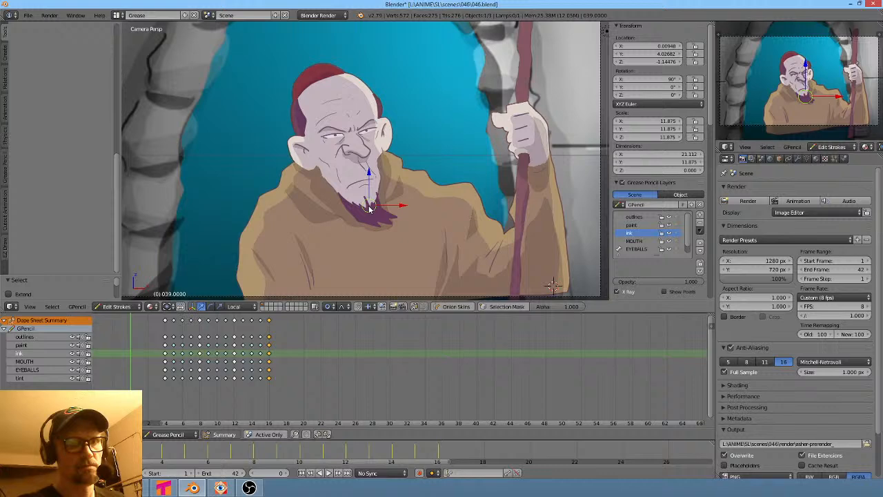
key("g")
right_click(387, 223)
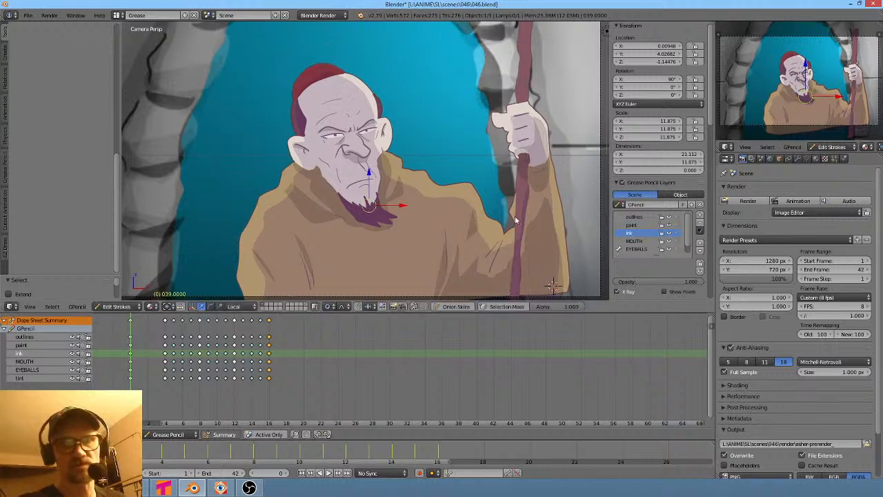
- Open the object properties and scroll to the grease pencil layers list
scroll(779, 392, "down", 2)
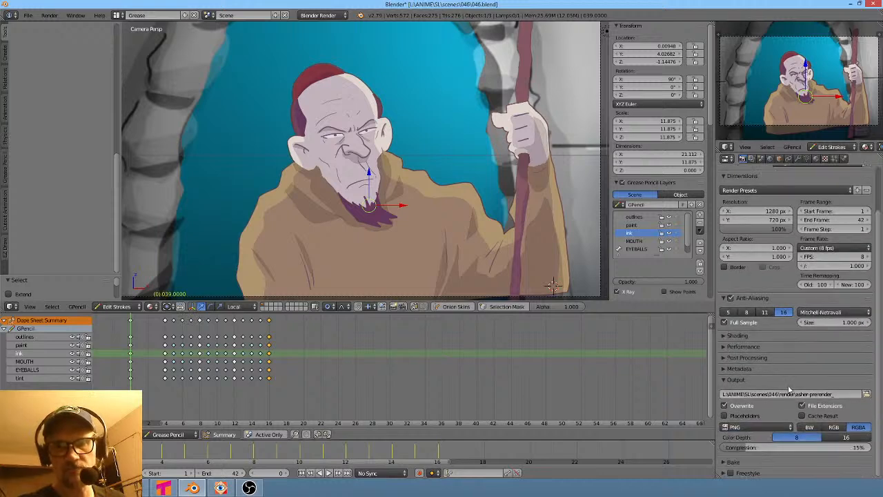
scroll(789, 386, "up", 2)
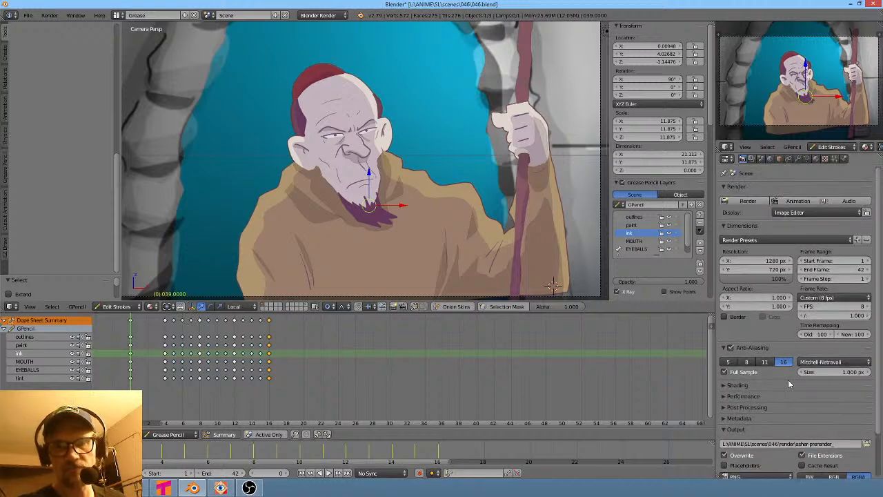
left_click(727, 159)
left_click(742, 170)
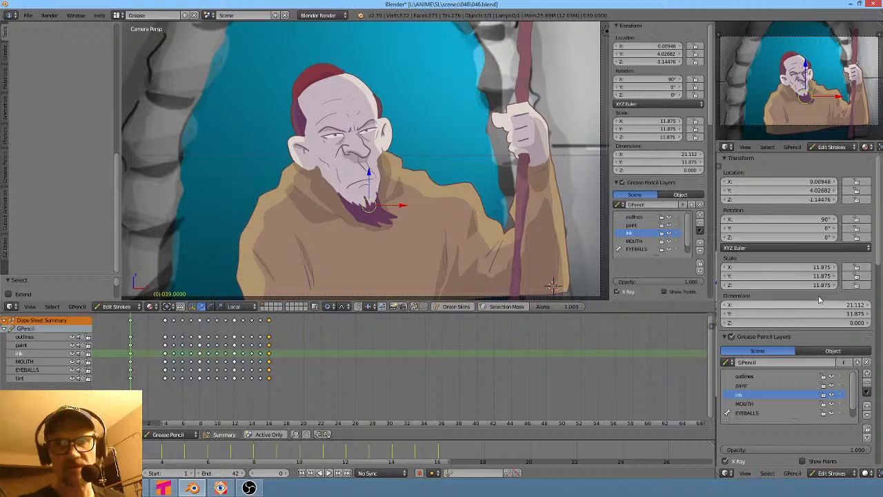
scroll(815, 304, "down", 3)
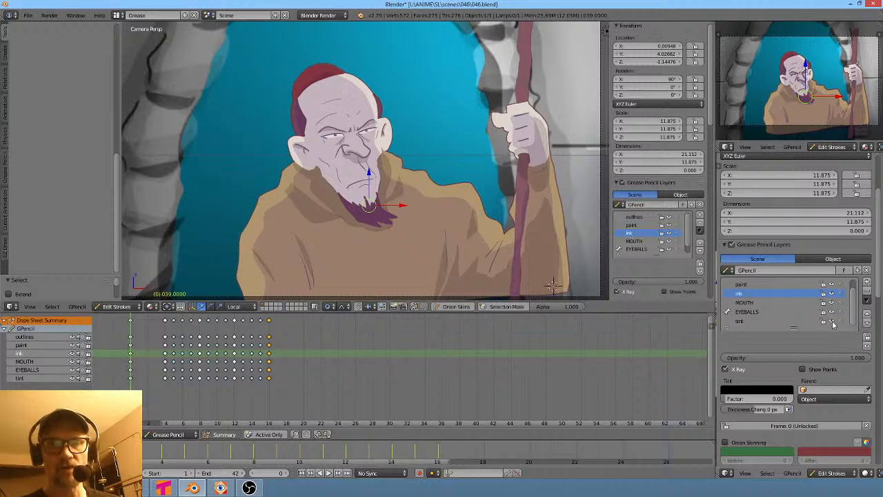
- Toggle the paint layer's lock and the ink layer's visibility off and back on
left_click(833, 285)
left_click(833, 284)
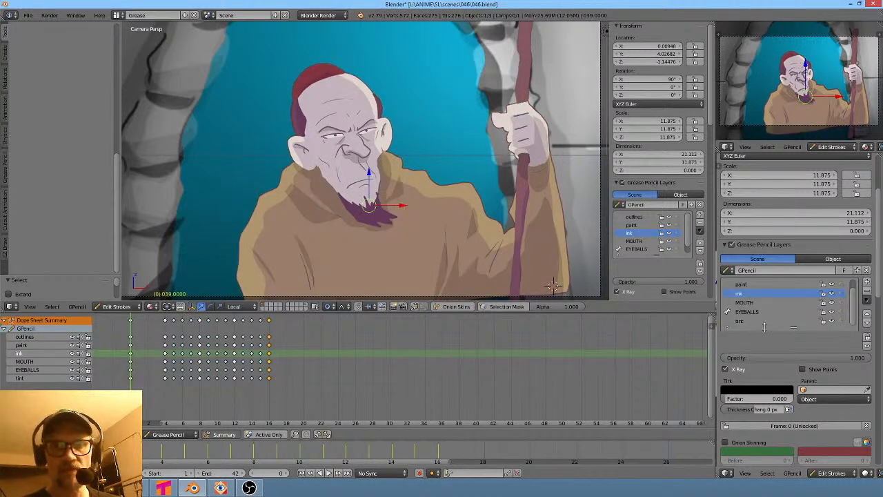
left_click_drag(791, 327, 792, 335)
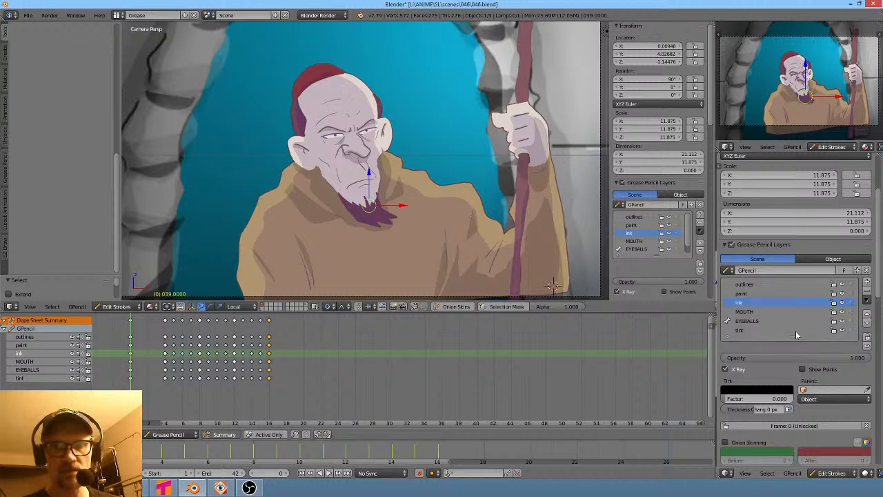
left_click(840, 304)
left_click(841, 303)
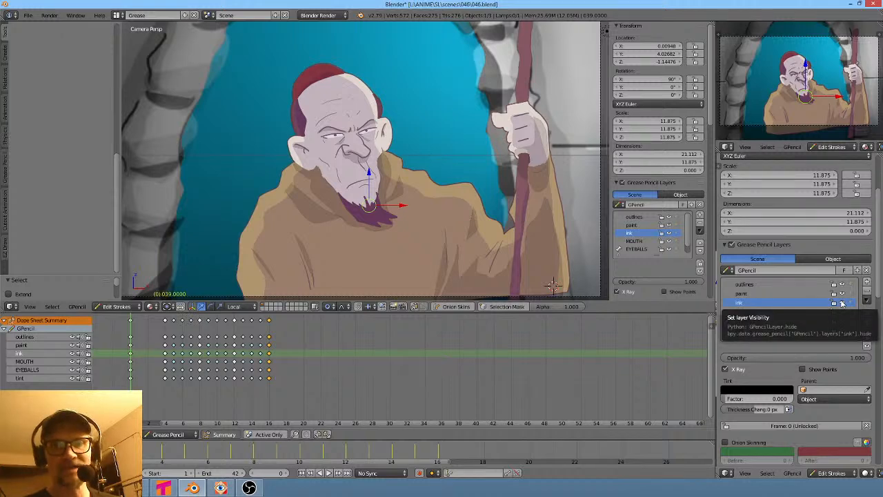
- Scrub through the grease pencil frames in the dope sheet
left_click(147, 403)
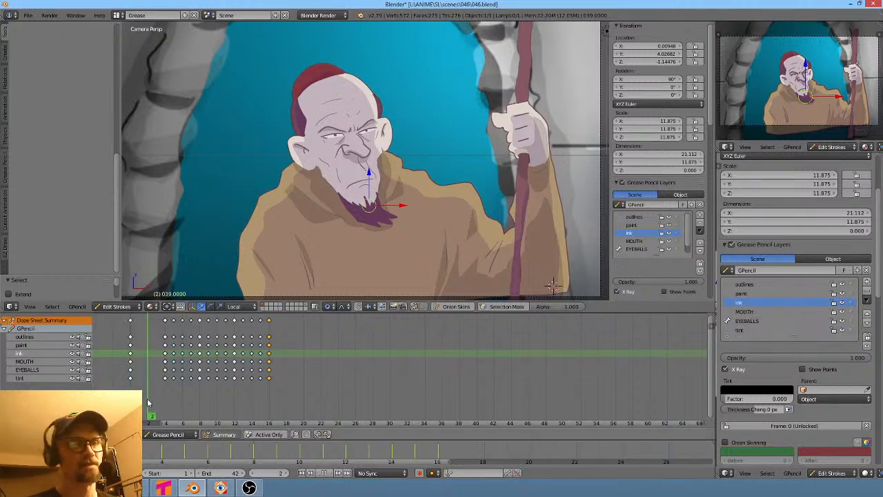
left_click_drag(146, 404, 127, 414)
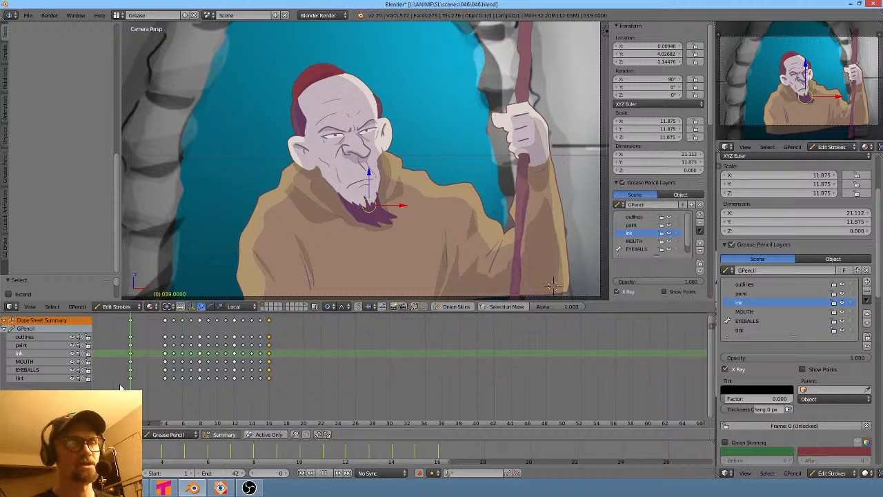
mouse_move(121, 388)
left_mouse_down()
mouse_move(211, 406)
mouse_move(290, 397)
mouse_move(131, 410)
mouse_move(148, 390)
mouse_move(255, 393)
mouse_move(131, 394)
mouse_move(239, 390)
mouse_move(127, 380)
left_mouse_up()
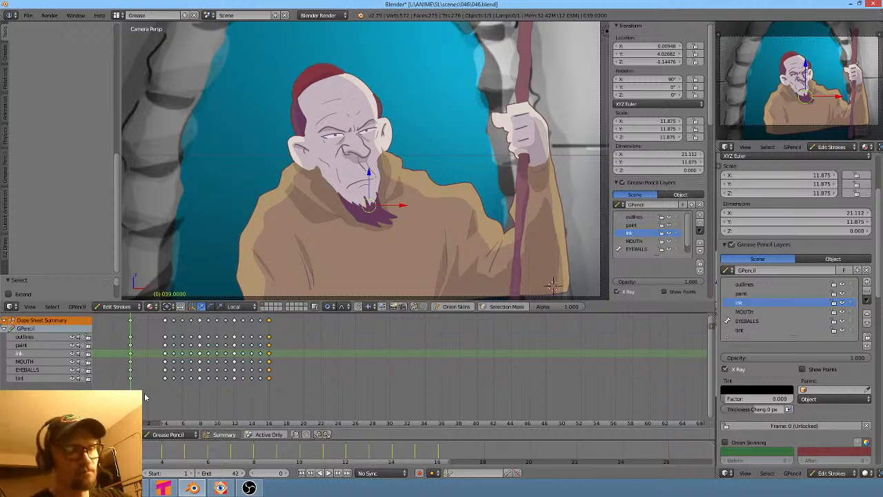
left_click_drag(141, 396, 131, 417)
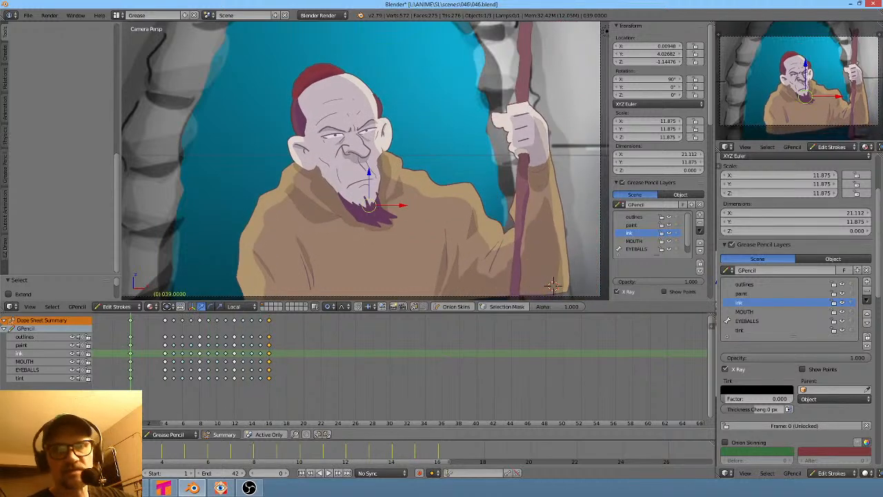
- Toggle the outlines layer's visibility off and back on
left_click(843, 285)
left_click(843, 285)
left_click(843, 285)
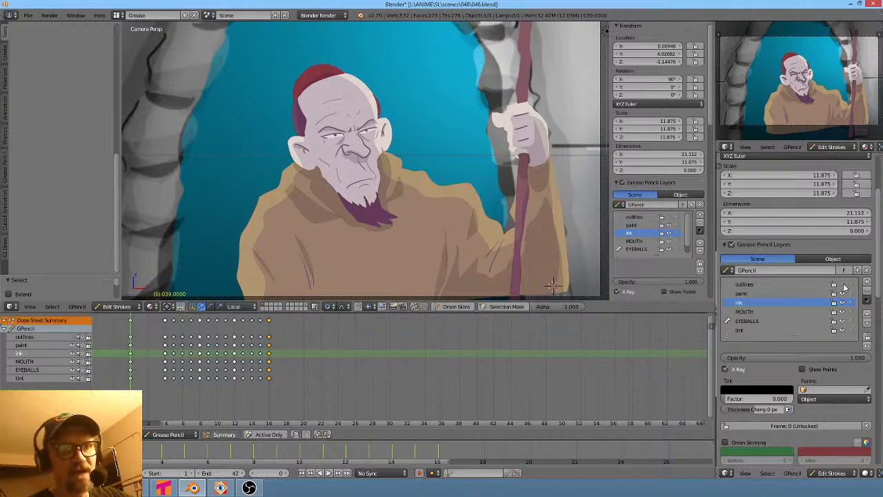
left_click(843, 285)
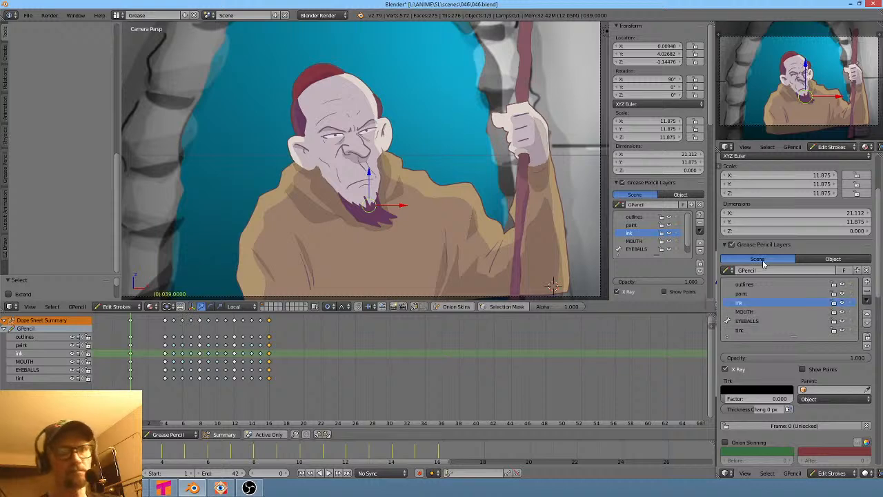
scroll(394, 198, "down", 4)
scroll(439, 208, "up", 2)
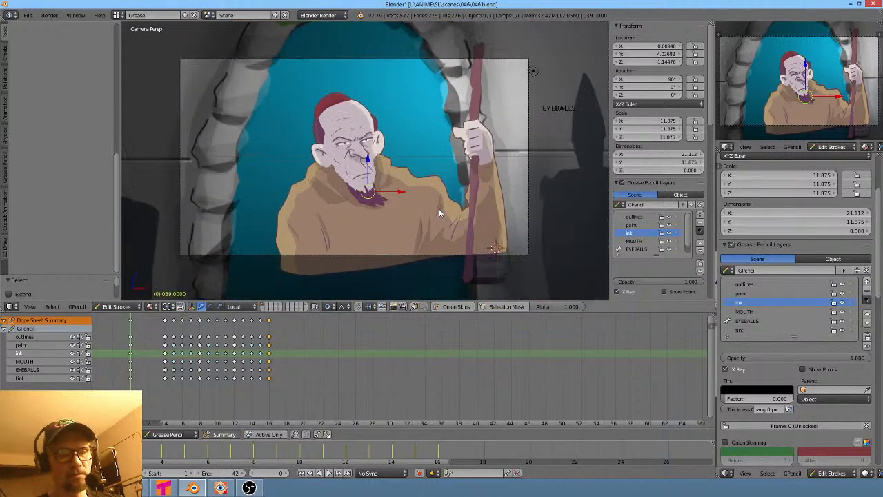
middle_click_drag(439, 209, 442, 199, "shift")
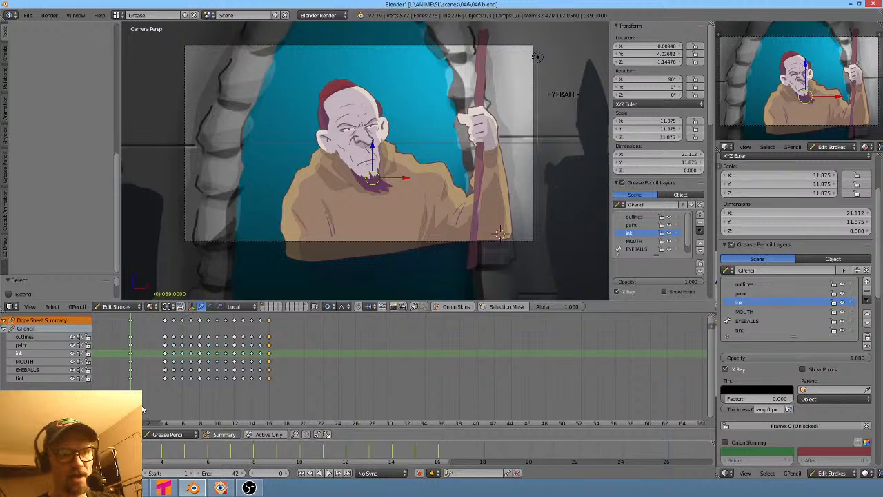
mouse_move(141, 418)
left_mouse_down()
mouse_move(291, 415)
mouse_move(167, 414)
mouse_move(173, 407)
mouse_move(278, 408)
mouse_move(131, 386)
mouse_move(264, 388)
mouse_move(118, 377)
left_mouse_up()
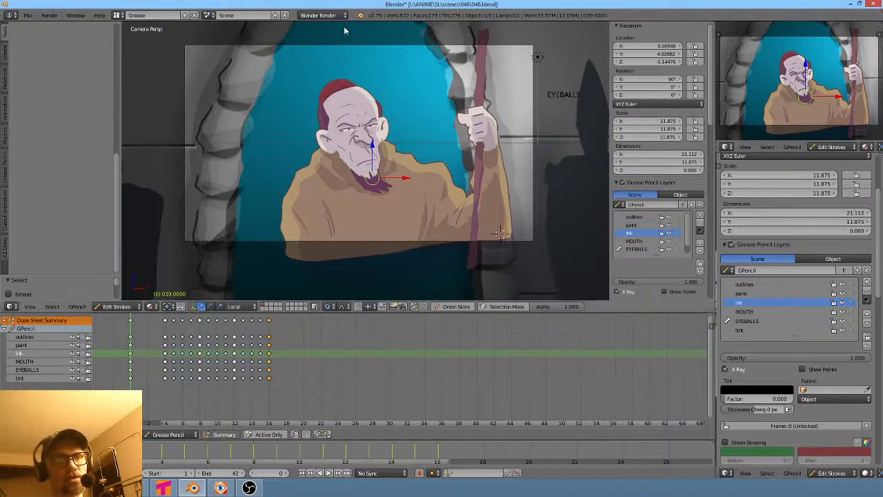
- Reload the start-up file to begin a fresh Blender scene
left_click(27, 16)
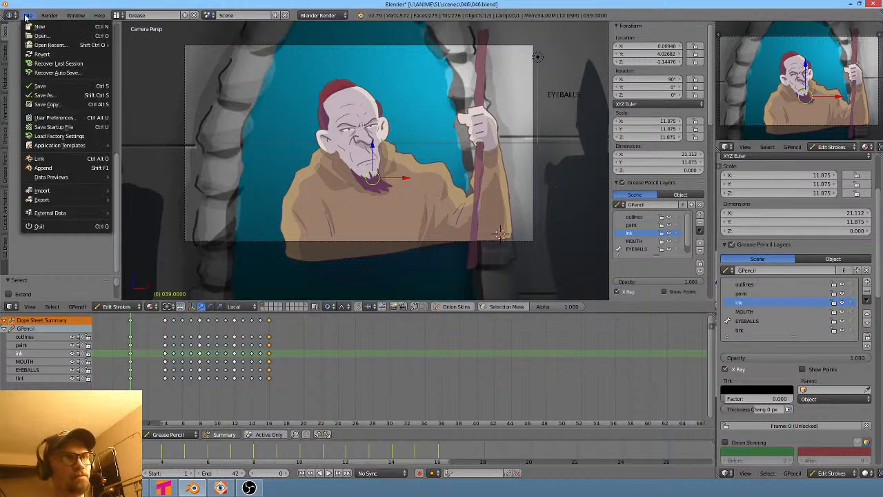
left_click(31, 25)
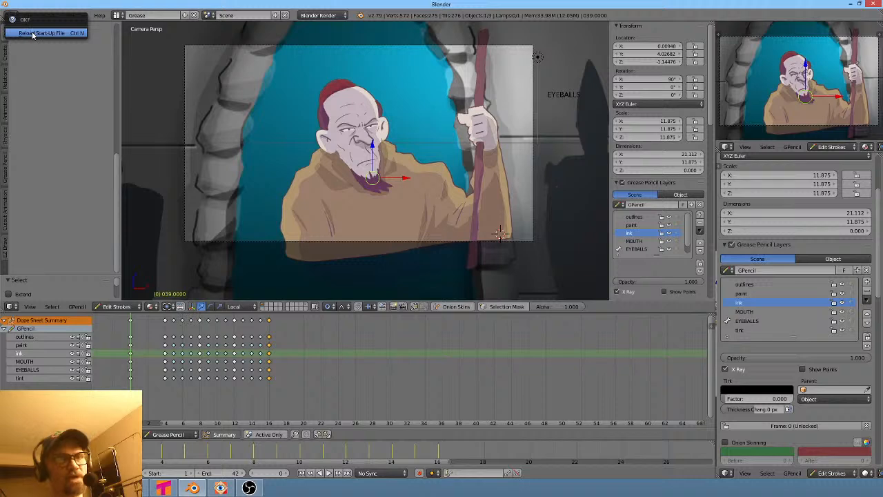
left_click(62, 34)
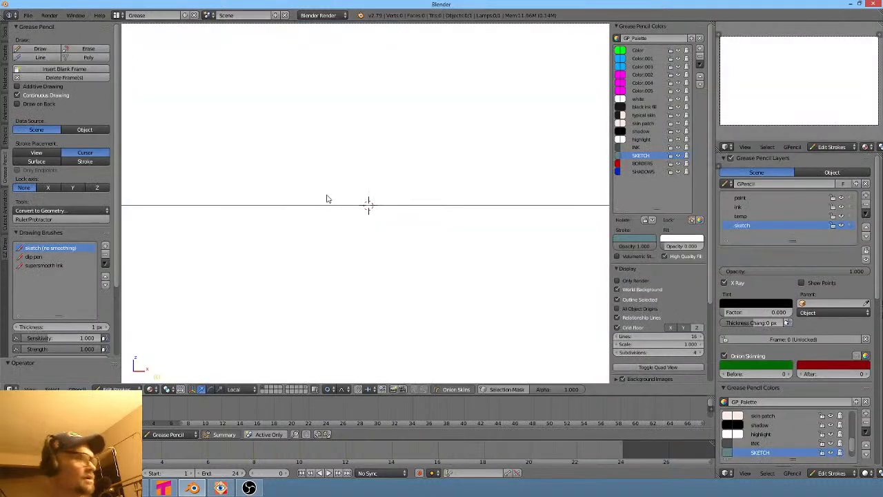
- Start Import Images as Planes and browse to the scenes folder of the ANIME project on the L: drive
key("shift+a")
mouse_move(328, 200)
left_click(386, 292)
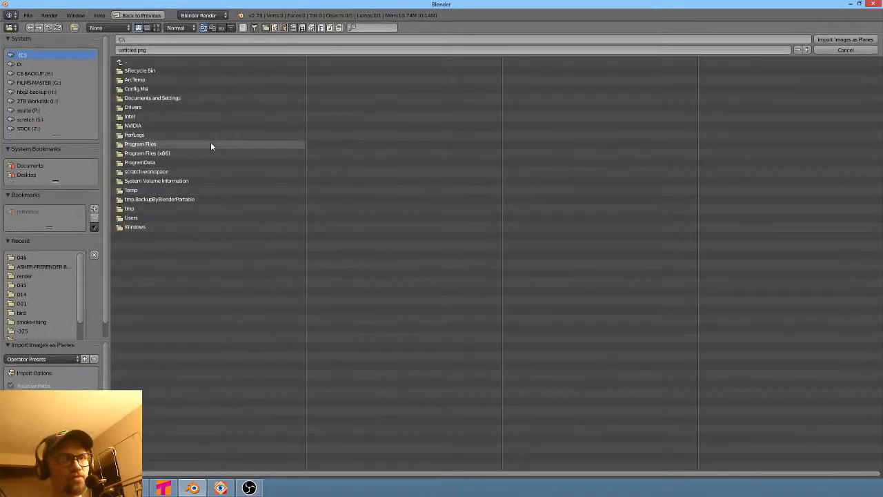
left_click(56, 99)
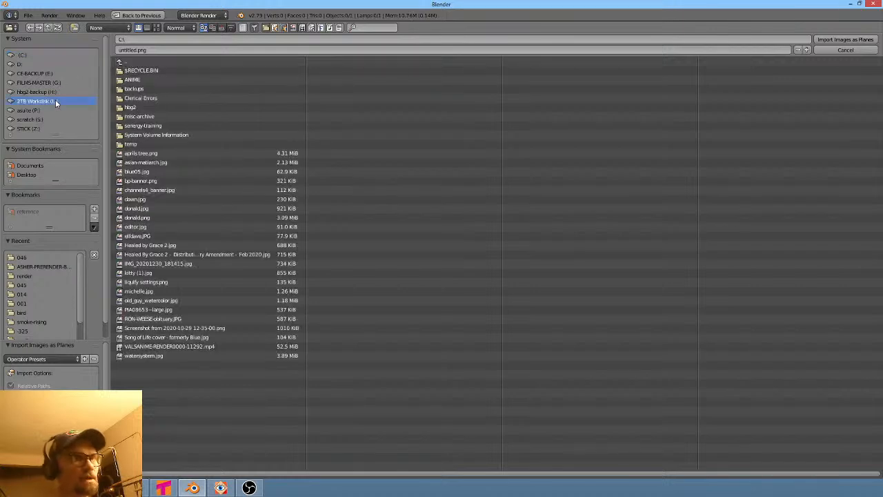
left_click(144, 81)
left_click(138, 116)
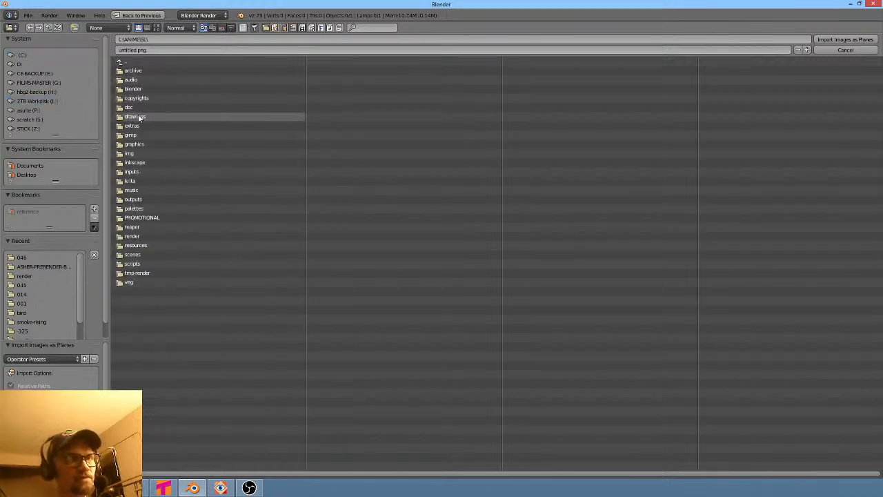
left_click(147, 253)
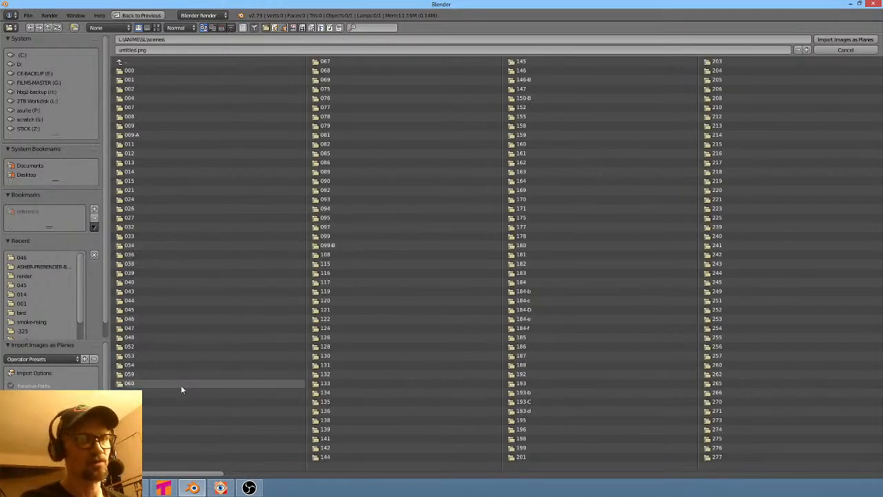
- Check shot 046's prerender clip in the Vegas timeline and its prerender frames in the image viewer
left_click(135, 487)
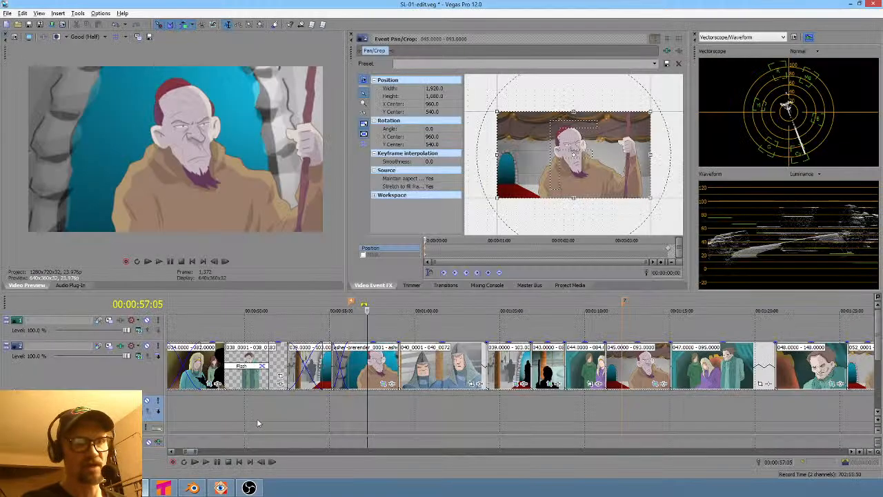
left_click(364, 411)
scroll(363, 408, "up", 5)
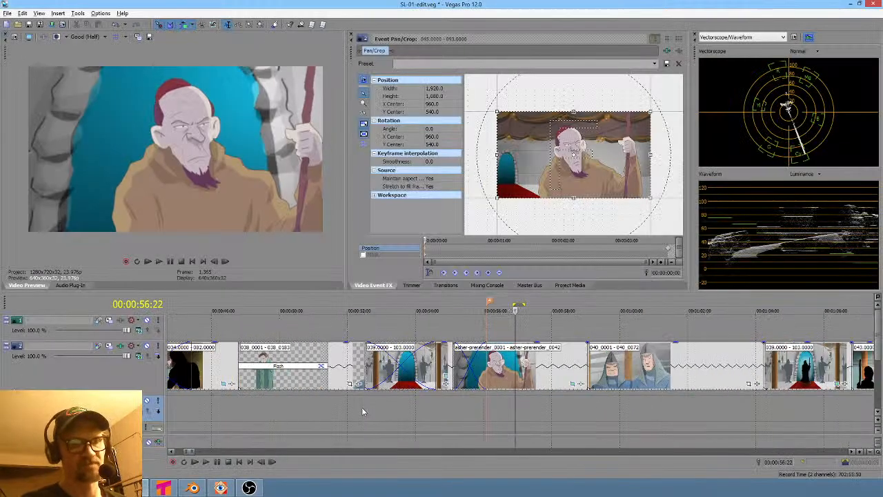
scroll(366, 409, "down", 3)
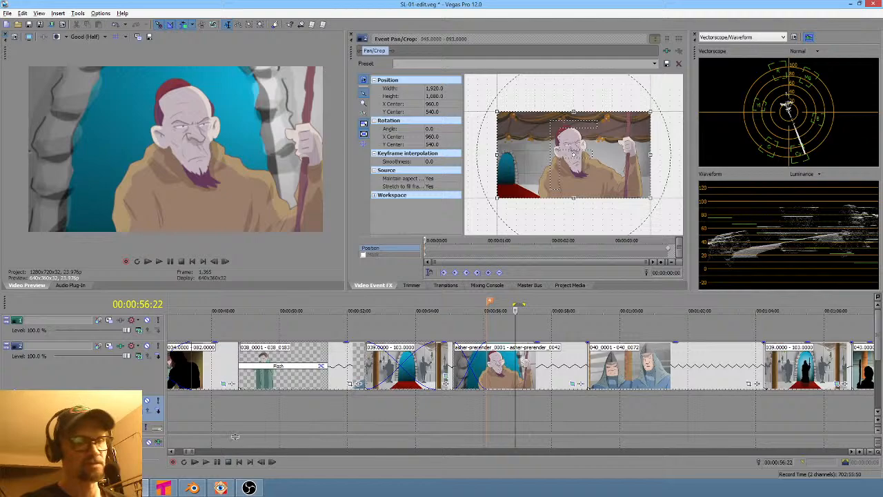
left_click(220, 487)
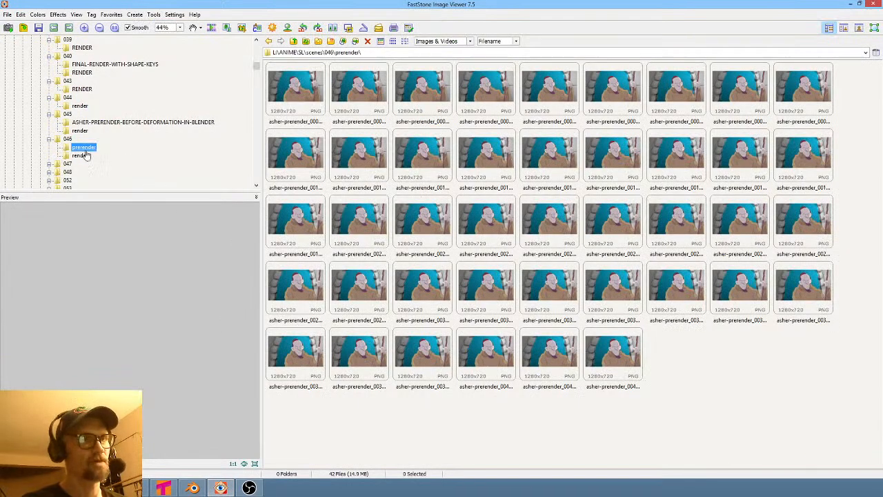
- Open the 046 prerender folder, select all its frames and import them as an image plane
left_click(193, 487)
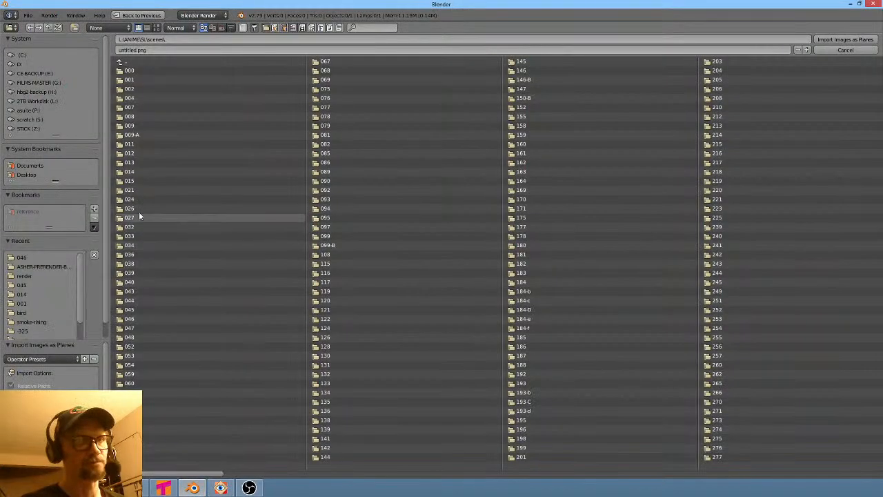
left_click(147, 316)
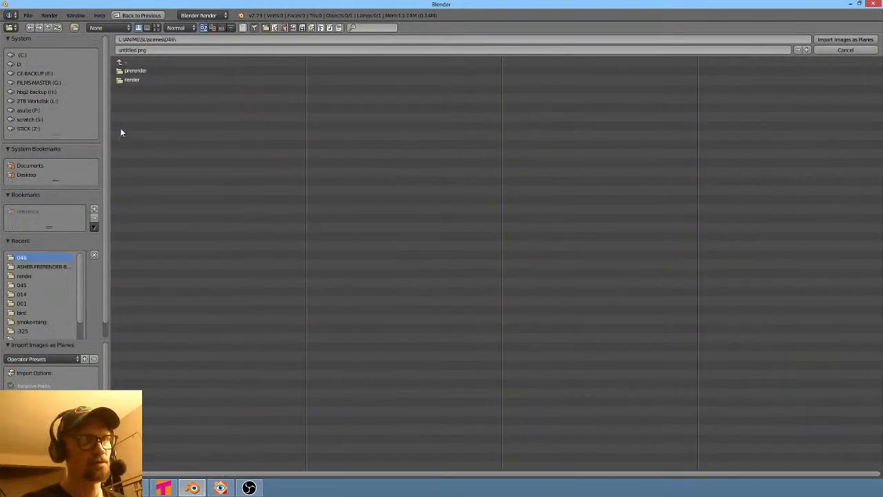
left_click(135, 70)
left_click(135, 70)
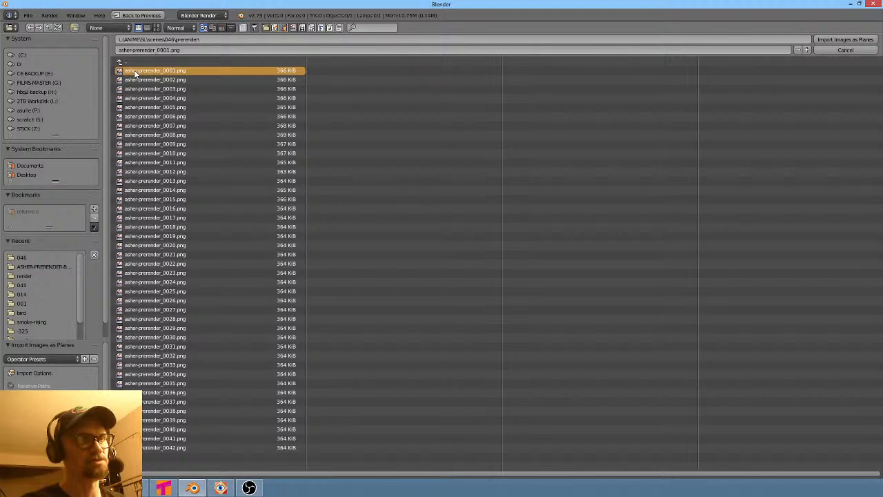
key("a")
key("a")
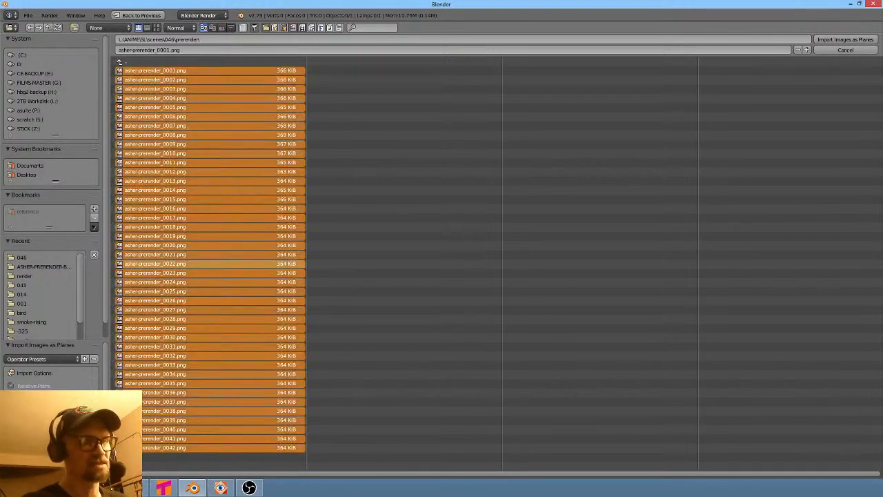
left_click(850, 40)
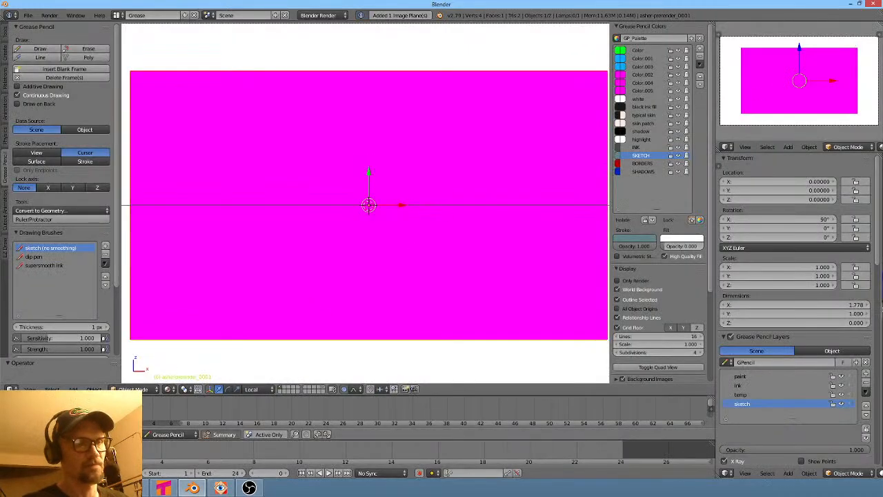
- Play the animation briefly, stop it and switch to the Default screen layout
key("alt+a")
key("Escape")
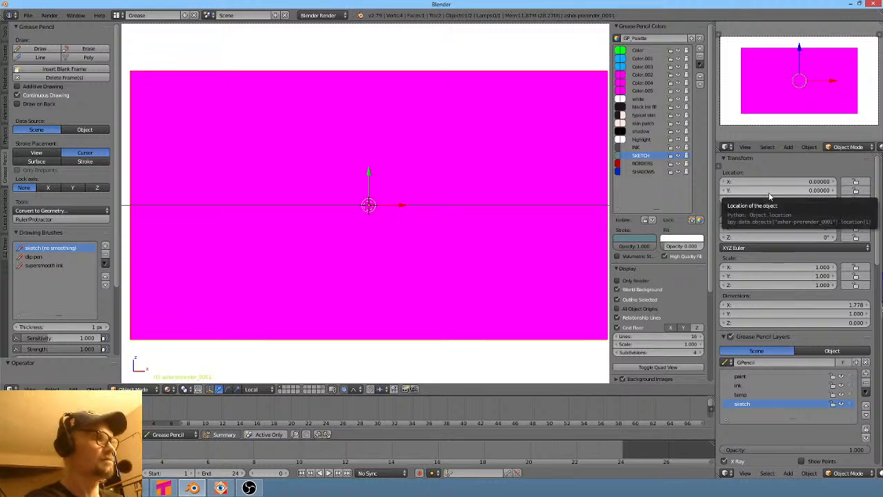
key("ctrl+Left")
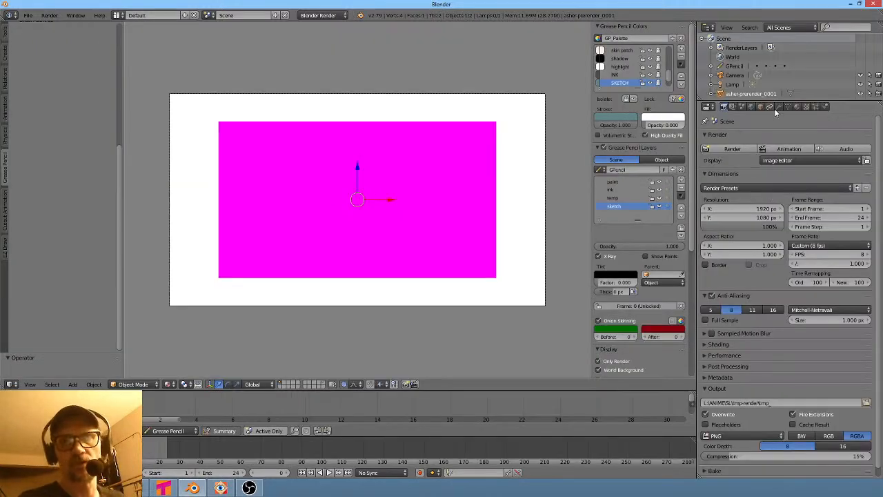
- Open the plane's image texture settings and set the image sequence's start frame to 0
left_click(798, 106)
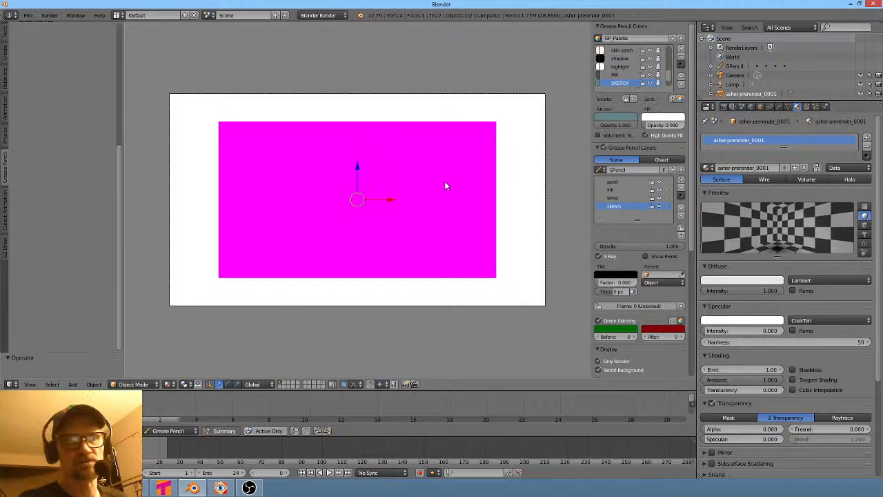
left_click(178, 416)
left_click_drag(180, 407, 124, 408)
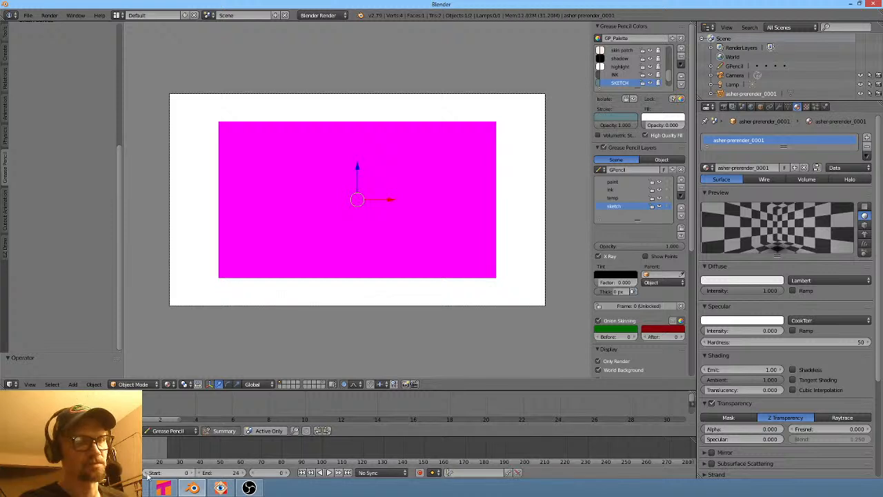
left_click(191, 473)
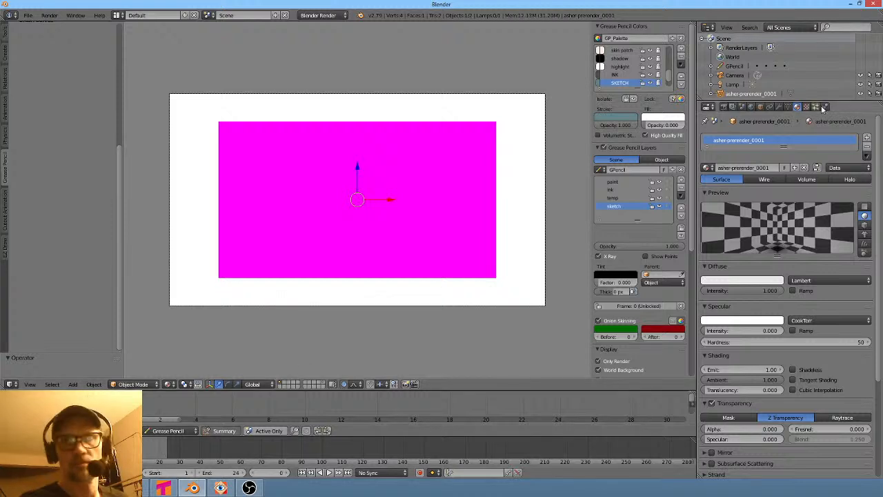
left_click(806, 107)
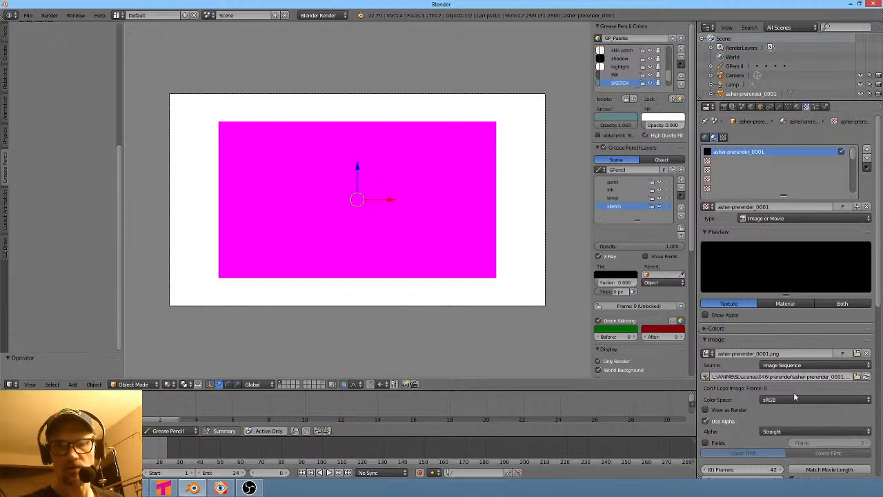
scroll(815, 445, "down", 5)
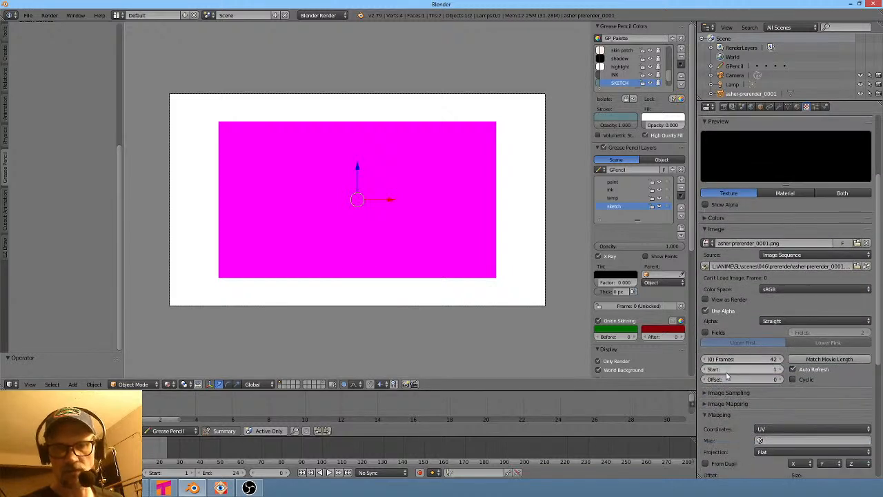
left_click(705, 369)
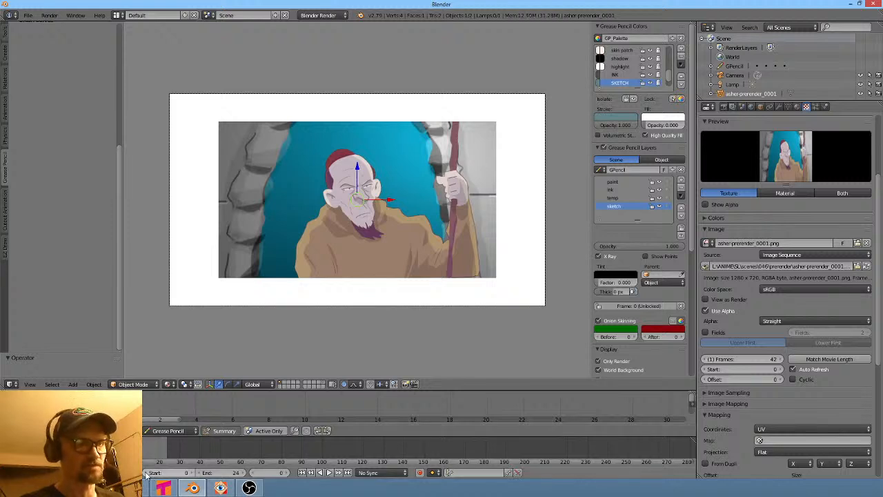
- Reselect the image plane and scale it up to fill the camera frame
key("alt+a")
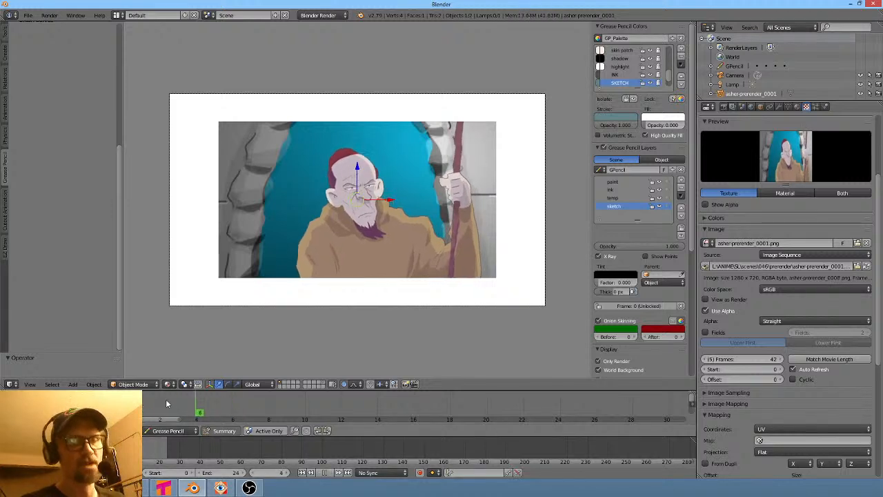
key("a")
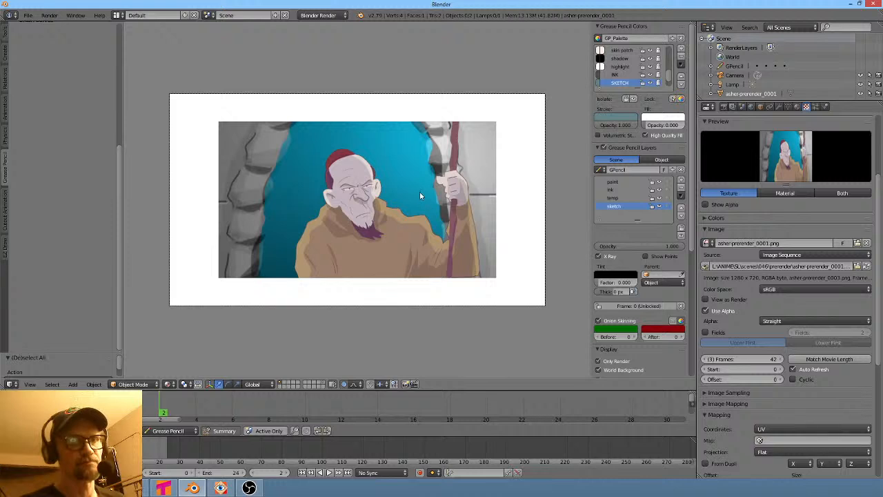
right_click(404, 176)
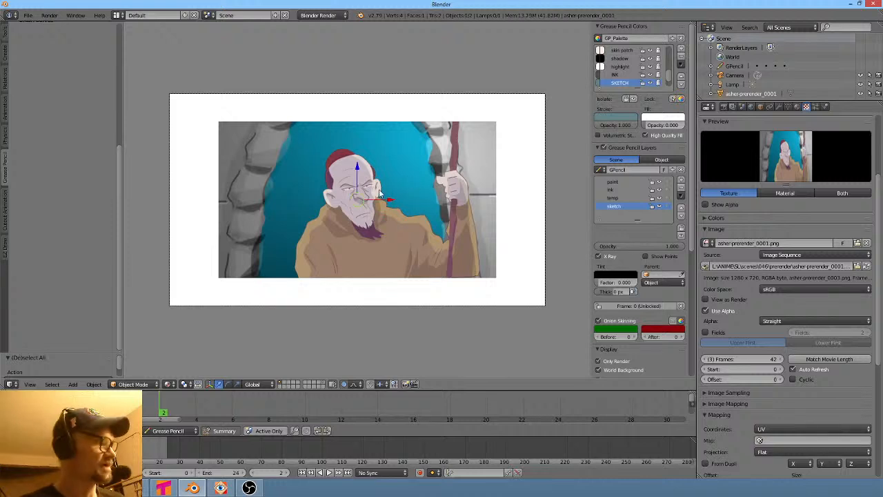
key("s")
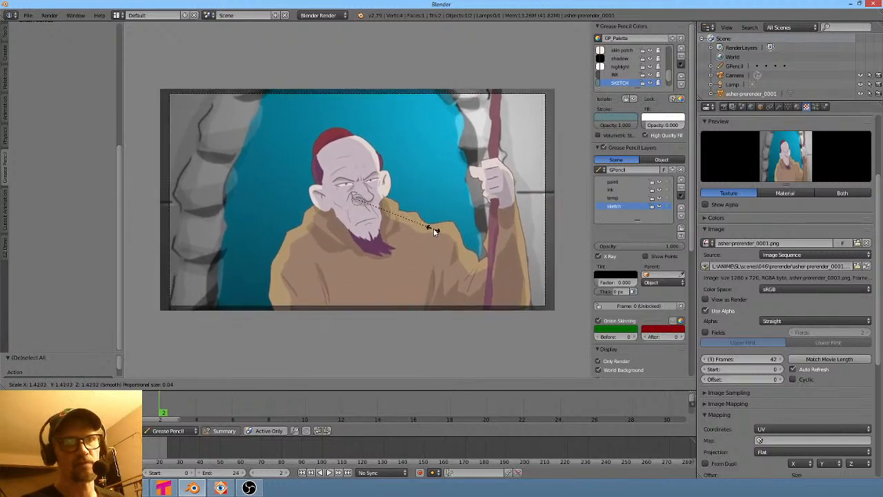
left_click(434, 232)
key("s")
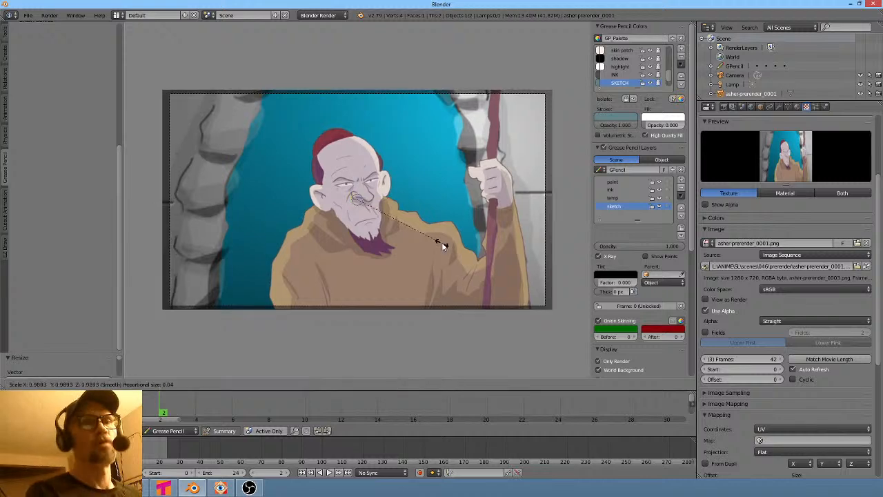
left_click(443, 243)
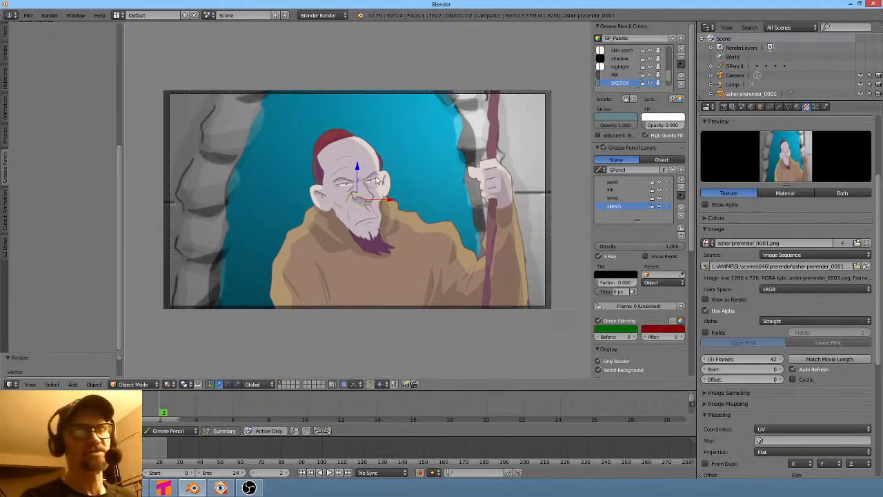
- Enter edit mode on the image plane and subdivide its mesh five times
key("Tab")
key("Tab")
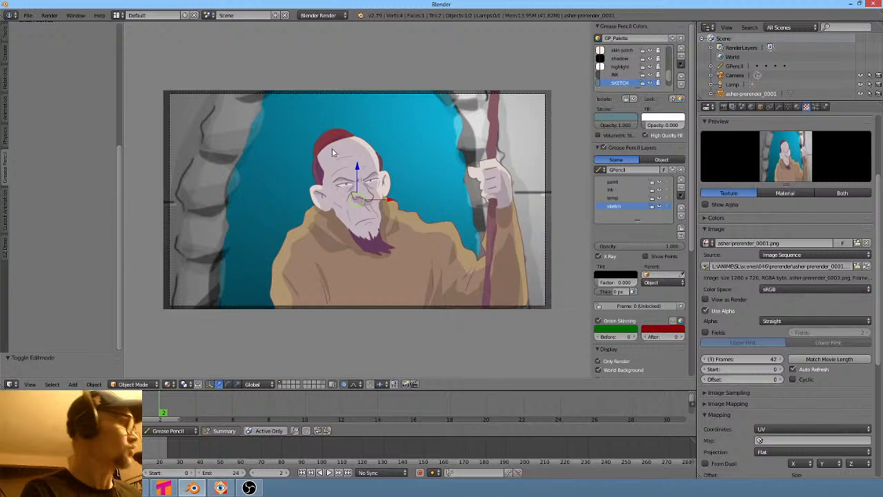
key("Tab")
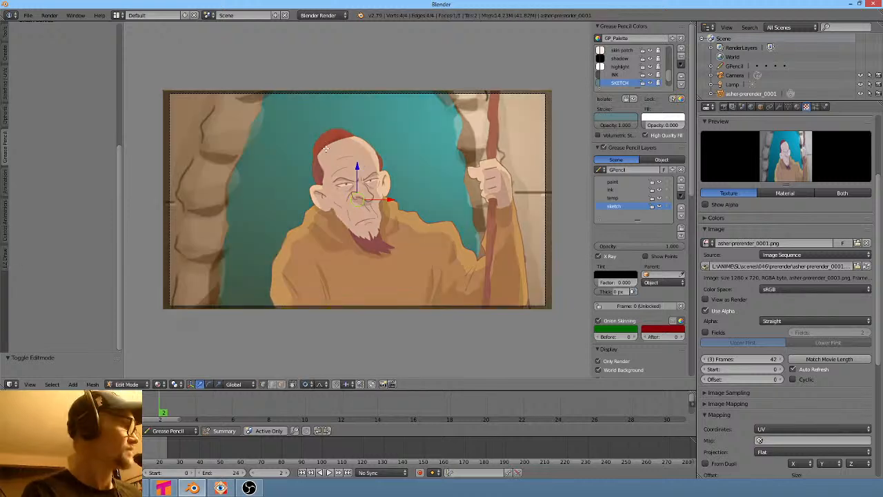
key("w")
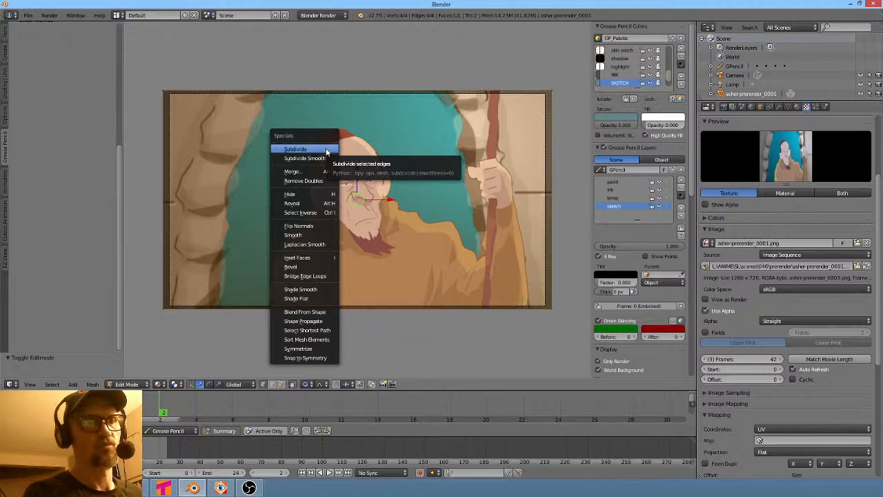
left_click(326, 149)
key("w")
left_click(325, 149)
key("w")
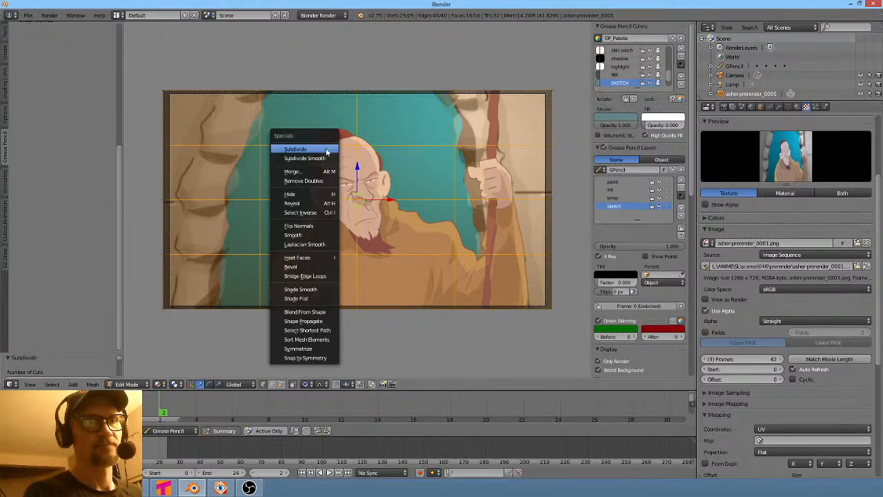
left_click(325, 149)
key("w")
left_click(325, 148)
key("w")
left_click(326, 148)
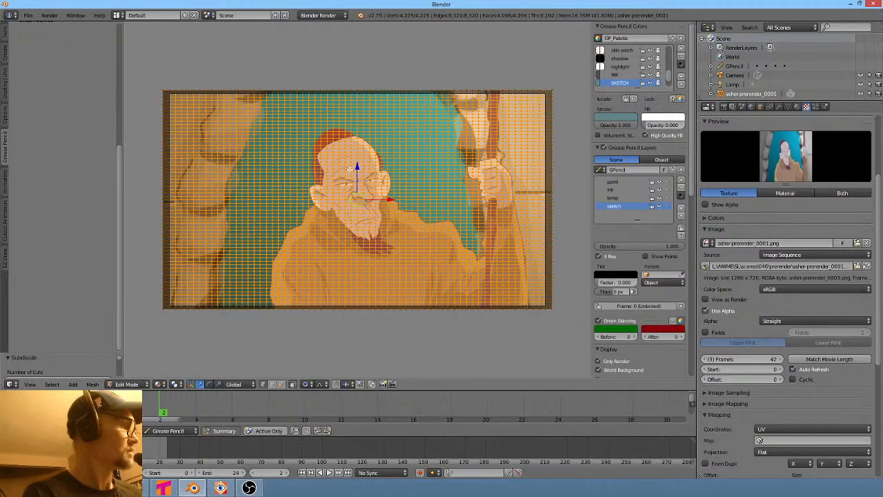
- Leave edit mode and add a lattice object to the scene
key("Tab")
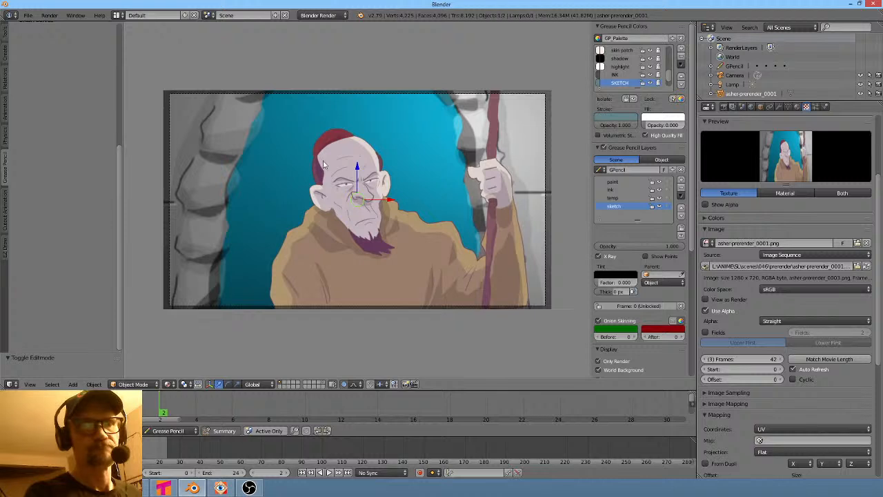
key("shift+a")
mouse_move(366, 190)
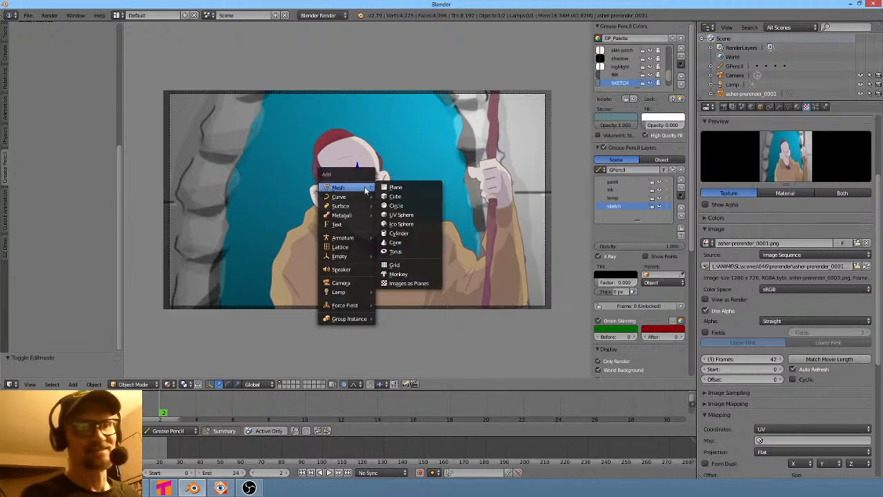
left_click(345, 246)
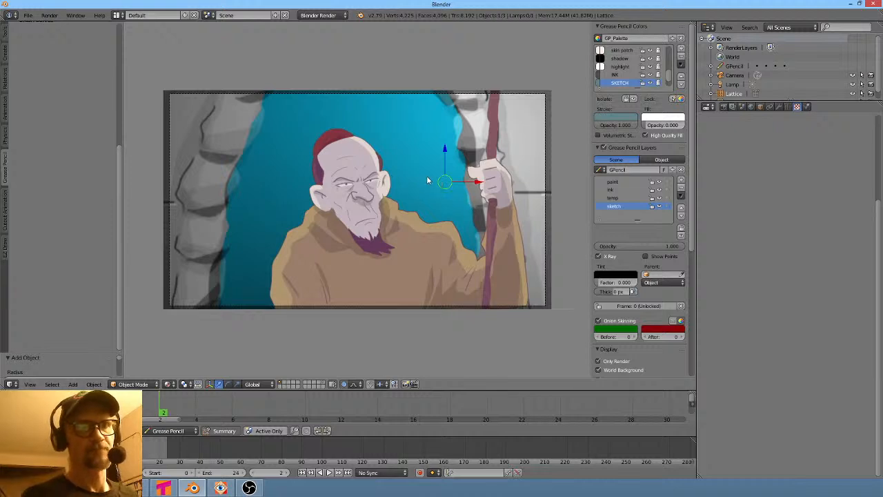
mouse_move(429, 181)
middle_mouse_down()
mouse_move(490, 257)
mouse_move(438, 187)
mouse_move(432, 194)
middle_mouse_up()
- Move the lattice over the character's face in the camera view
scroll(433, 183, "up", 3)
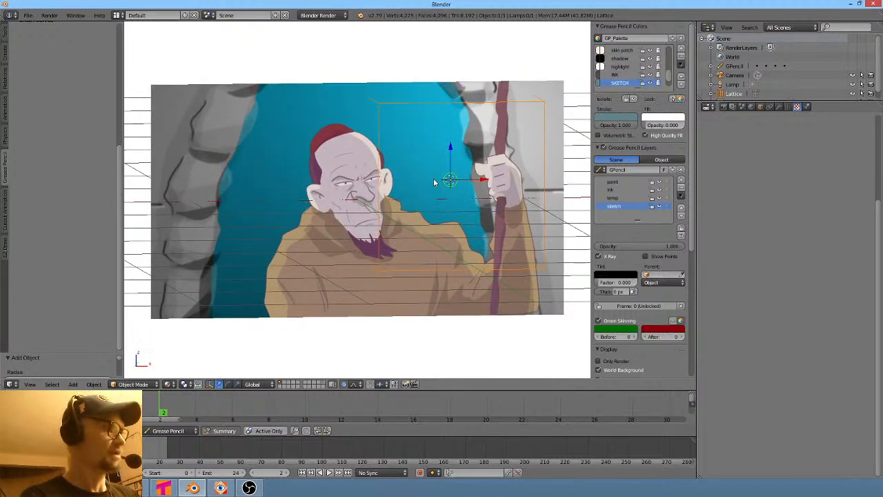
key("KP_0")
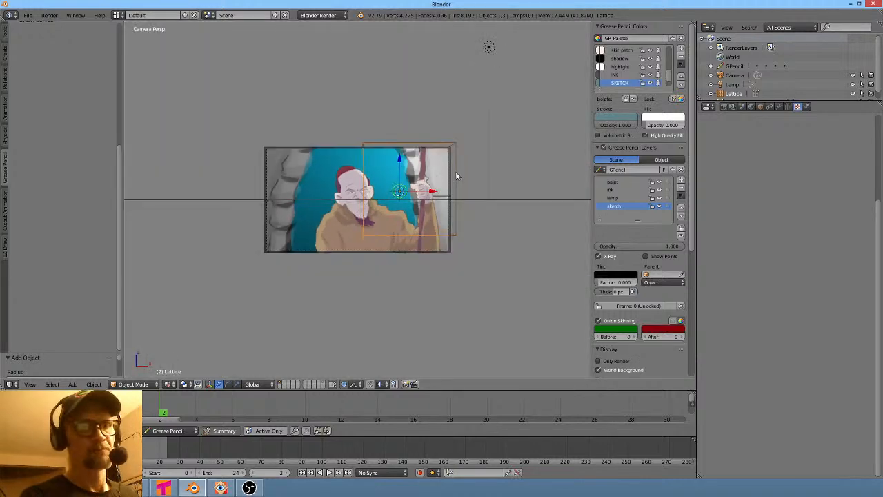
key("g")
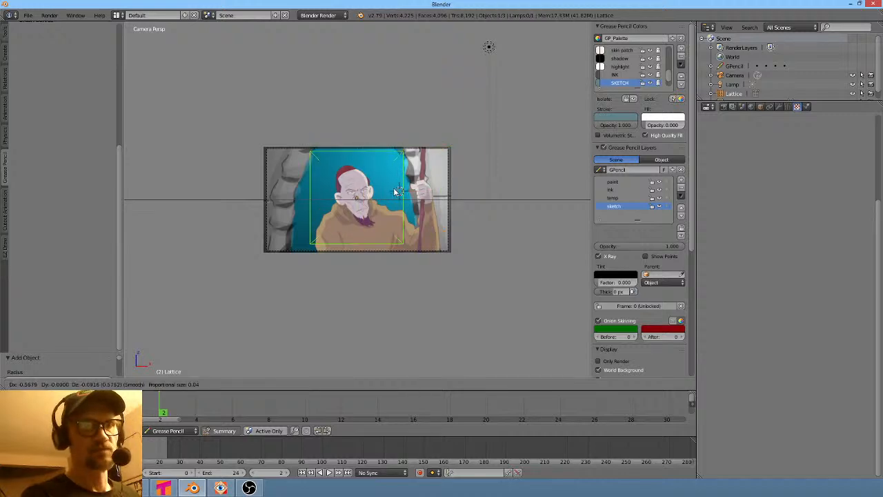
left_click(395, 192)
- Scale the lattice flat along the Y axis to match the thin image plane
middle_click_drag(377, 215, 482, 211)
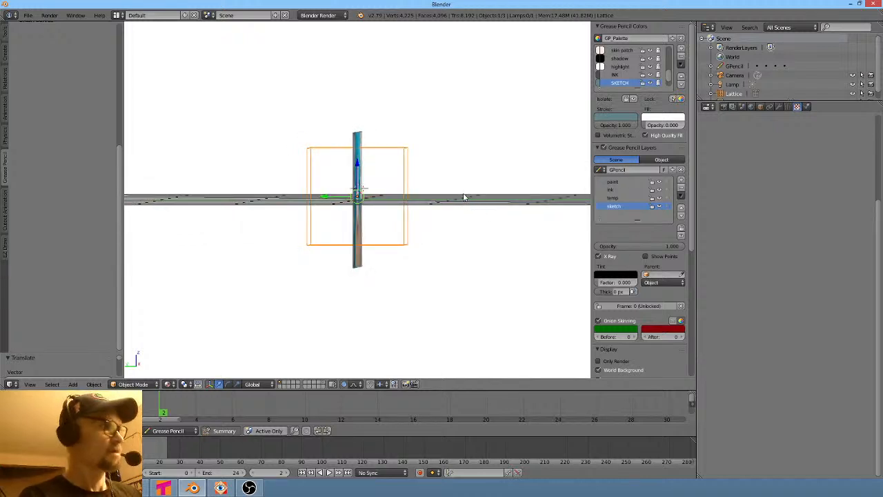
key("KP_0")
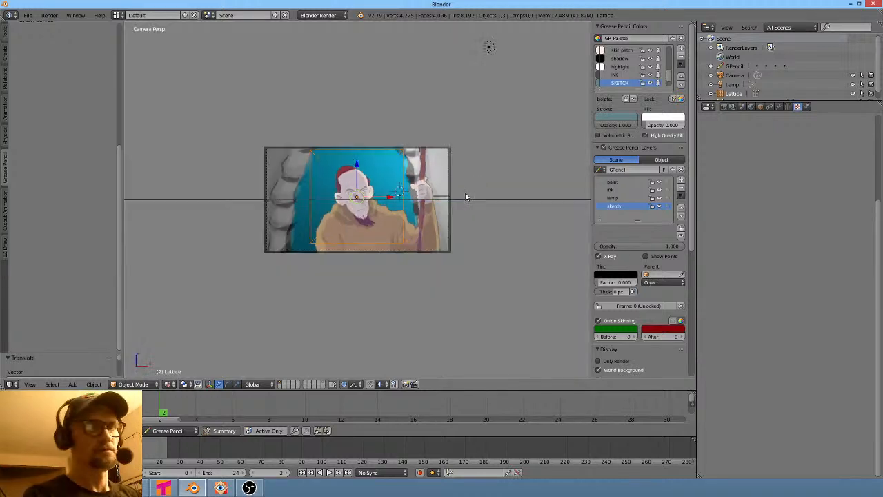
key("KP_1")
key("KP_3")
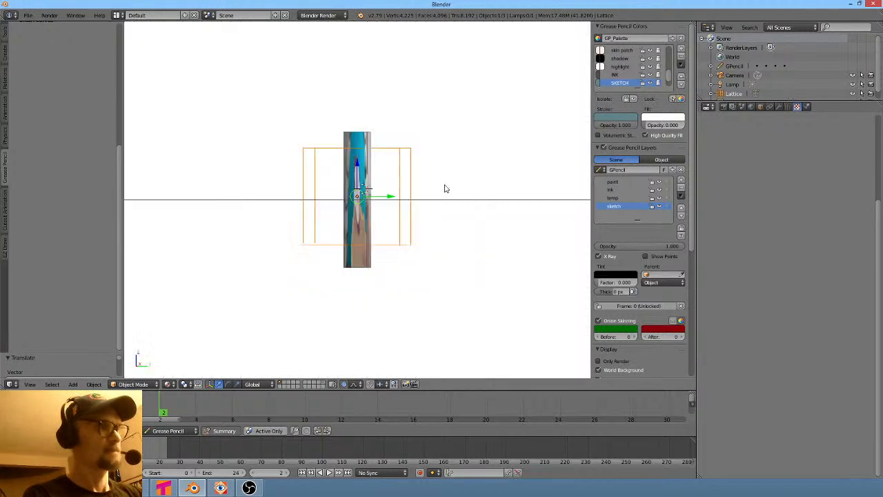
key("KP_5")
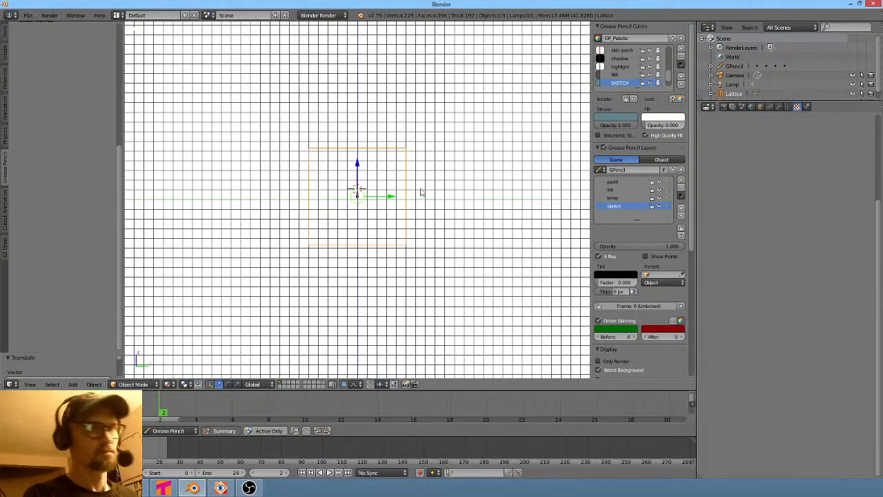
middle_click_drag(422, 192, 399, 217)
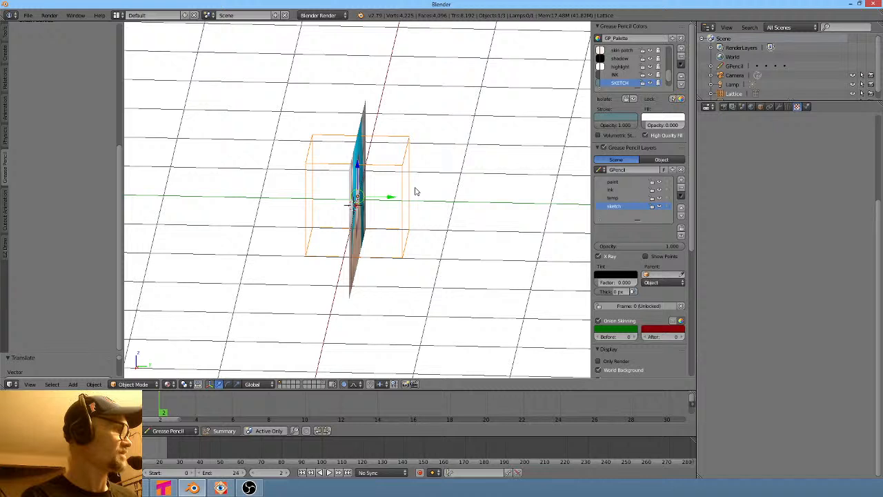
key("s")
key("y")
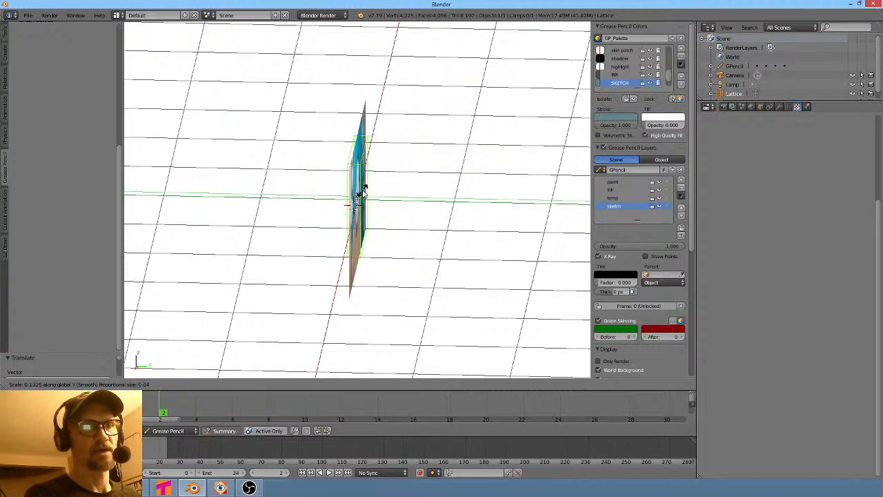
left_click(363, 192)
- Reposition the lattice and scale it down to frame the character's head and shoulders
key("KP_0")
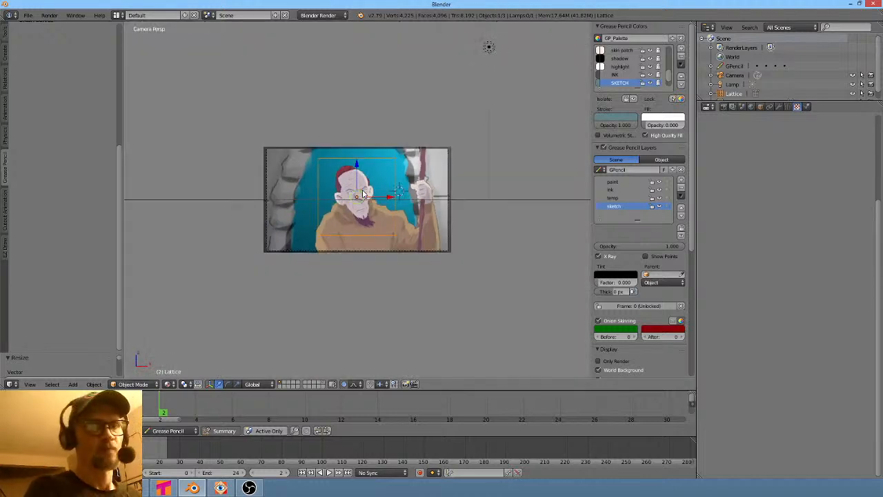
scroll(363, 196, "up", 5)
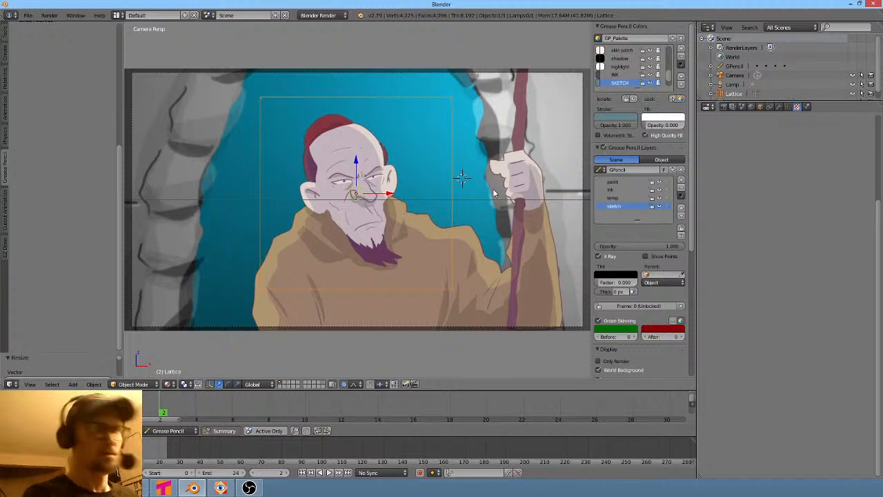
key("g")
left_click(483, 102)
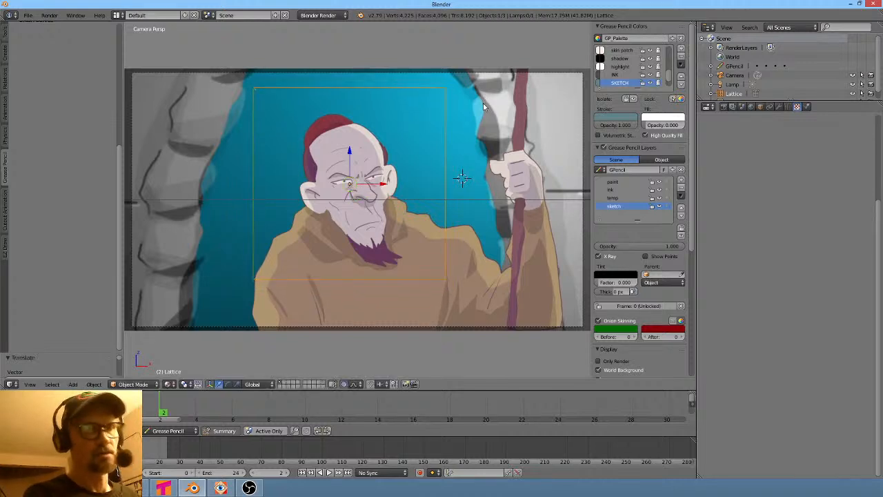
key("s")
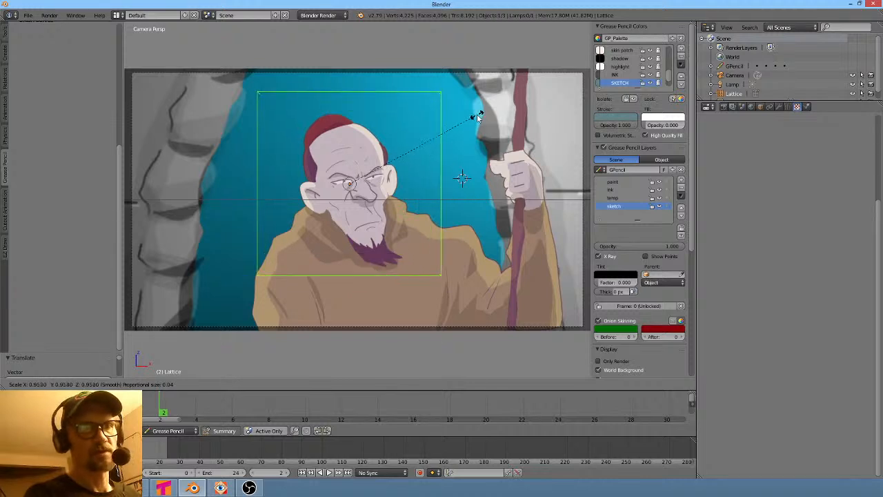
left_click(473, 135)
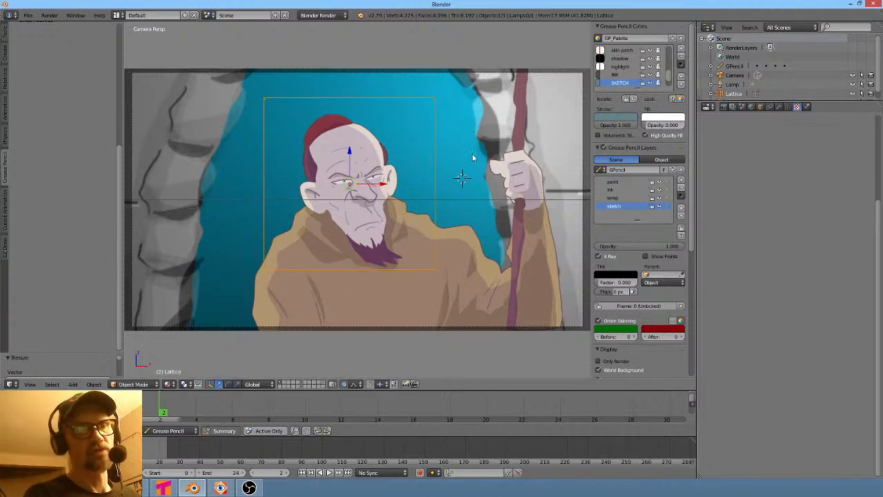
key("Tab")
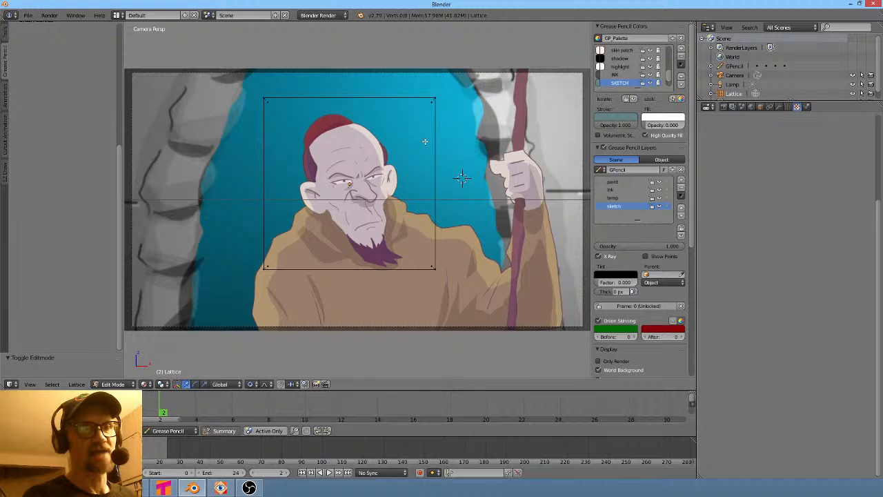
key("a")
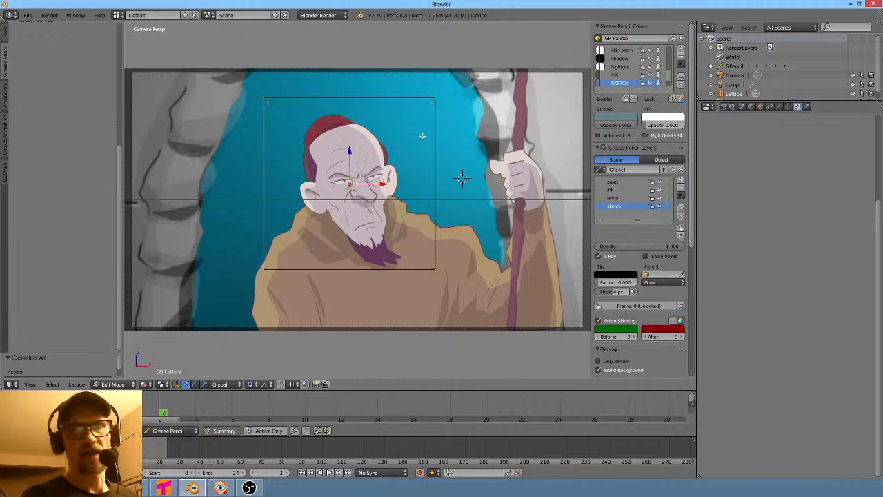
key("Tab")
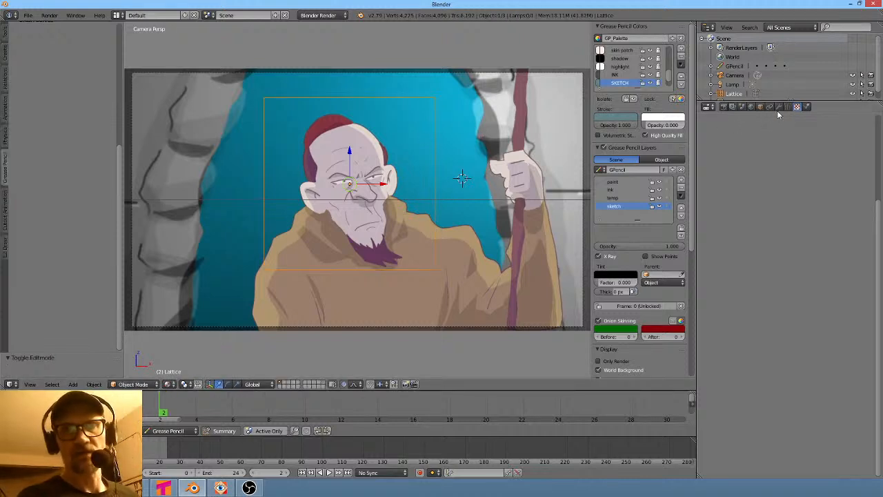
- Set the lattice resolution to 15 U and 21 V points
left_click(788, 107)
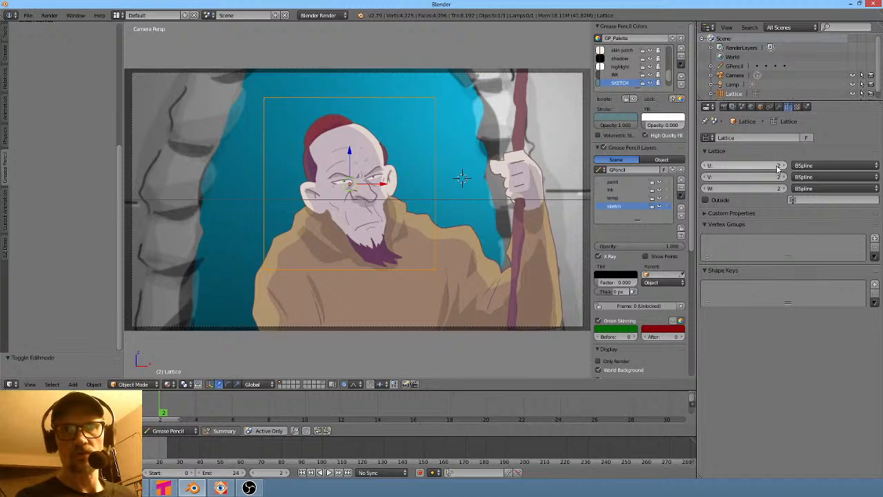
mouse_move(775, 166)
left_mouse_down()
mouse_move(821, 167)
mouse_move(785, 177)
mouse_move(807, 177)
mouse_move(776, 167)
left_mouse_up()
middle_click_drag(474, 180, 517, 187)
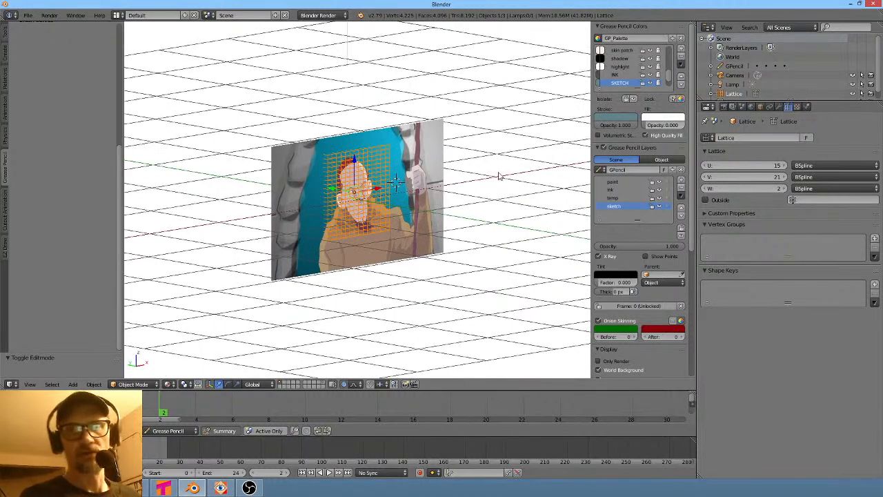
key("KP_0")
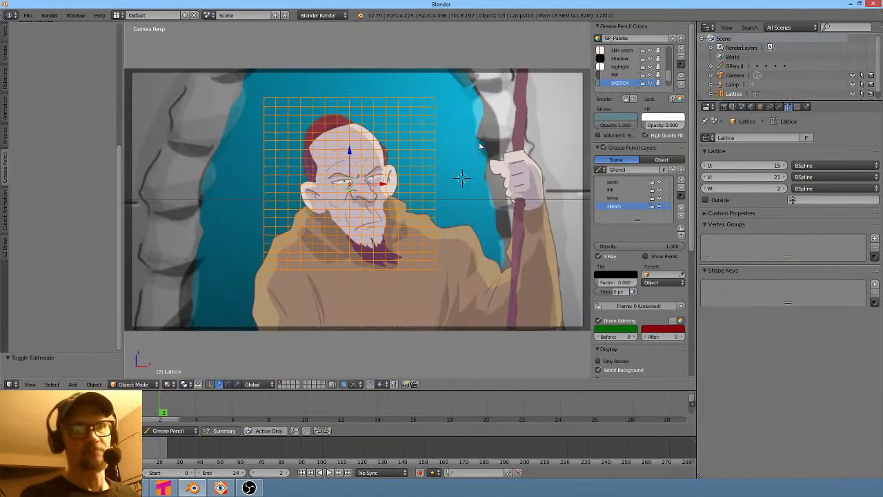
- Parent the image plane to the lattice using Lattice Deform
key("Tab")
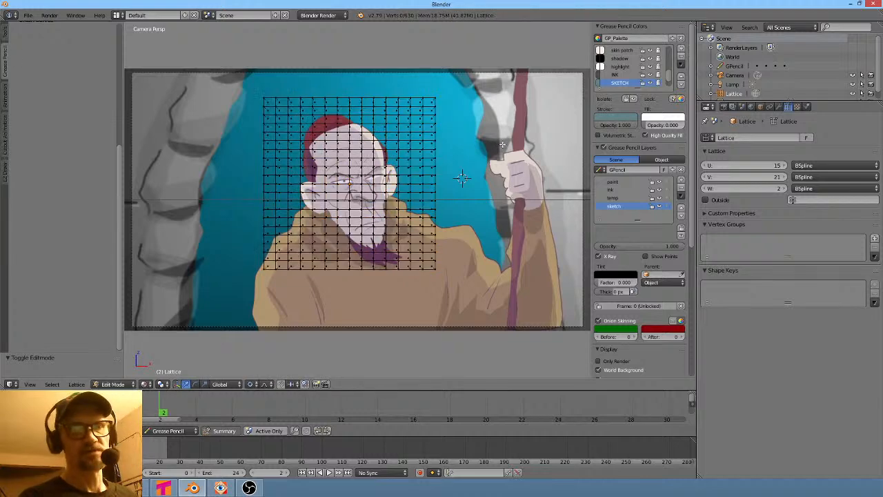
key("Tab")
right_click(514, 134)
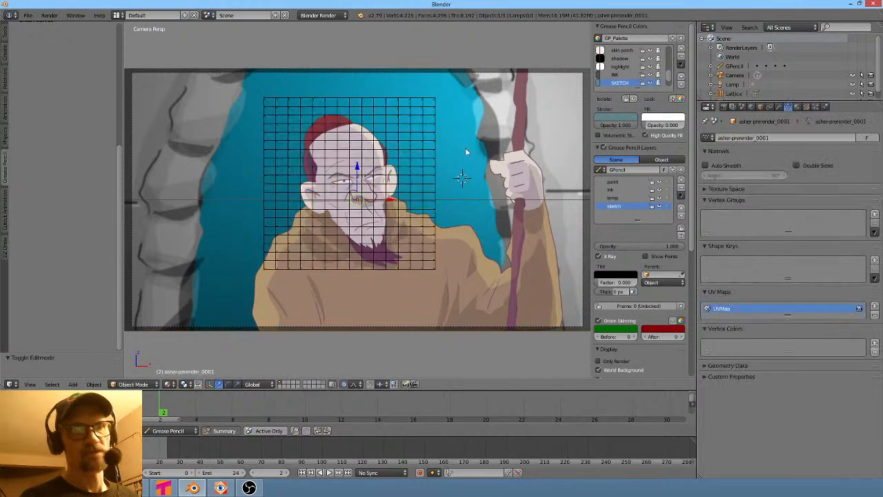
right_click(410, 156)
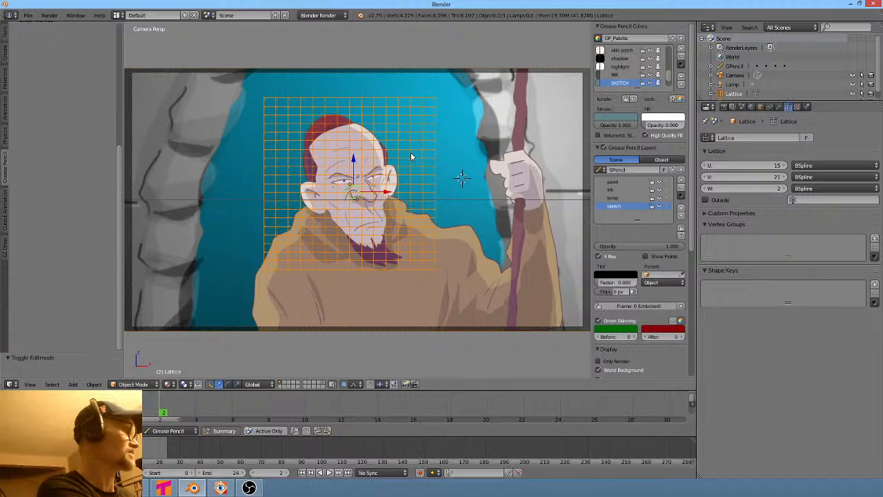
key("ctrl+p")
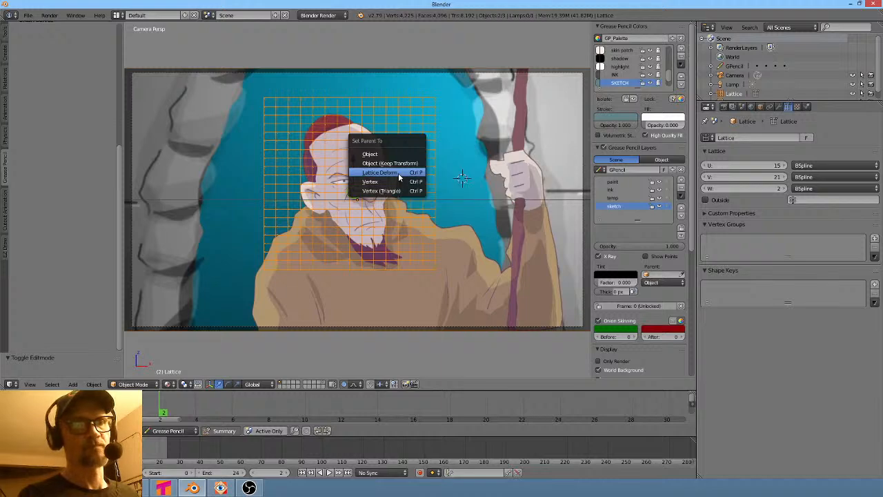
left_click(398, 172)
key("Tab")
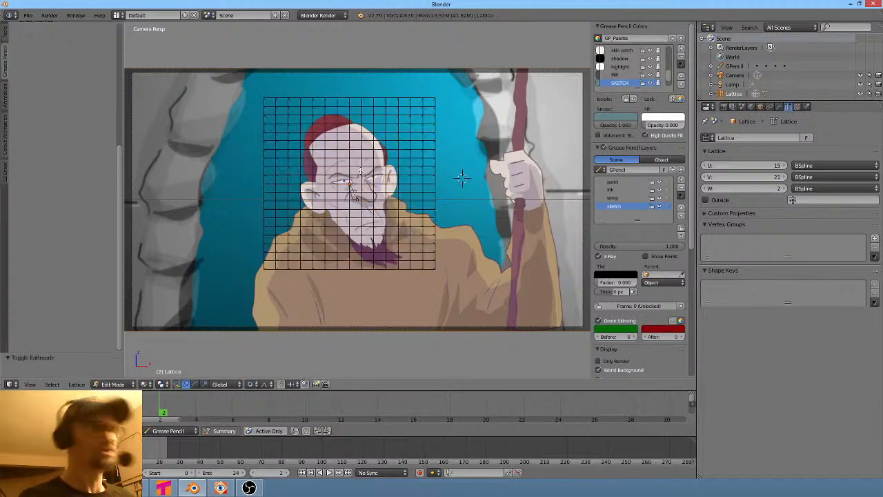
key("g")
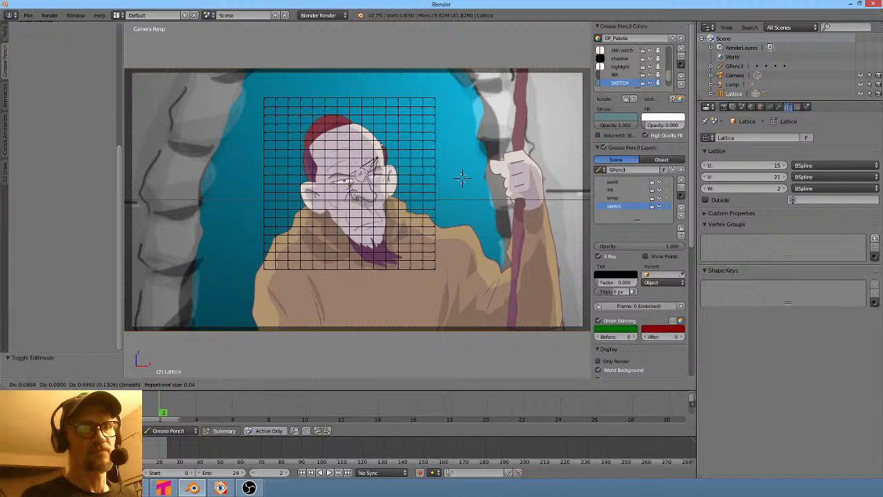
left_click(411, 228)
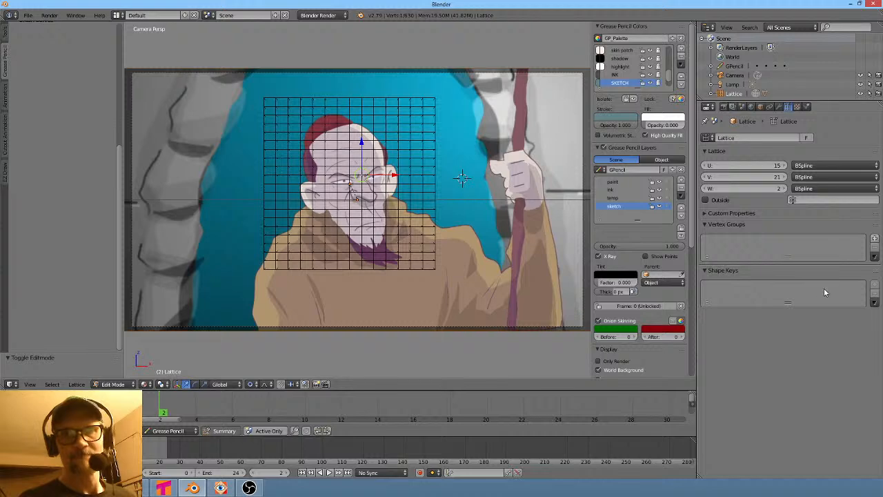
key("Tab")
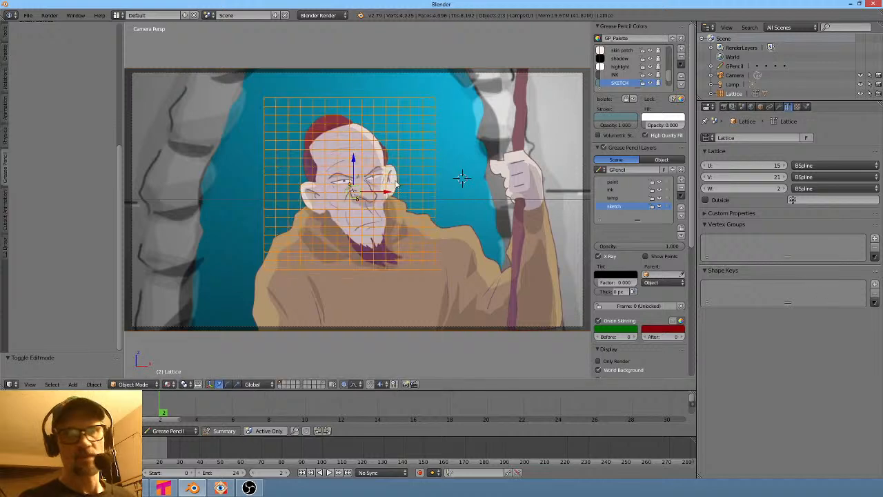
- Add a Basis shape key to the lattice, then warp the lattice points around the face with a proportional grab in Edit Mode
left_click(874, 283)
left_click_drag(788, 320, 789, 376)
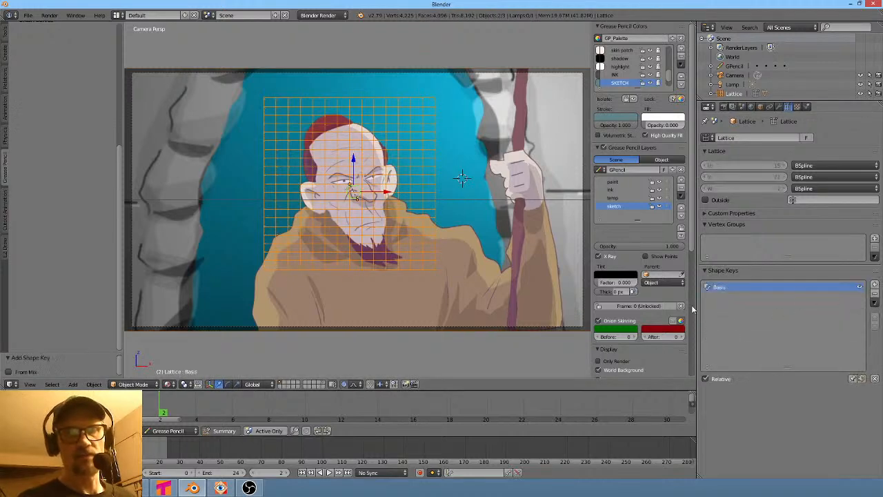
key("Tab")
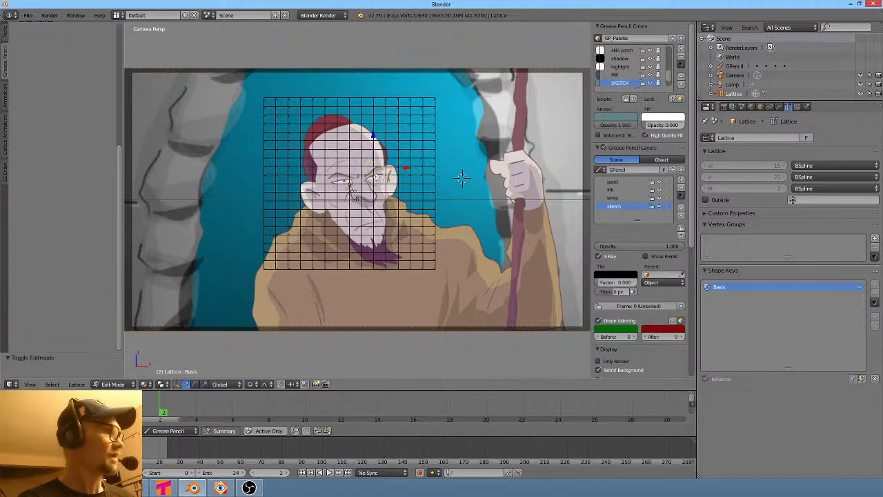
key("g")
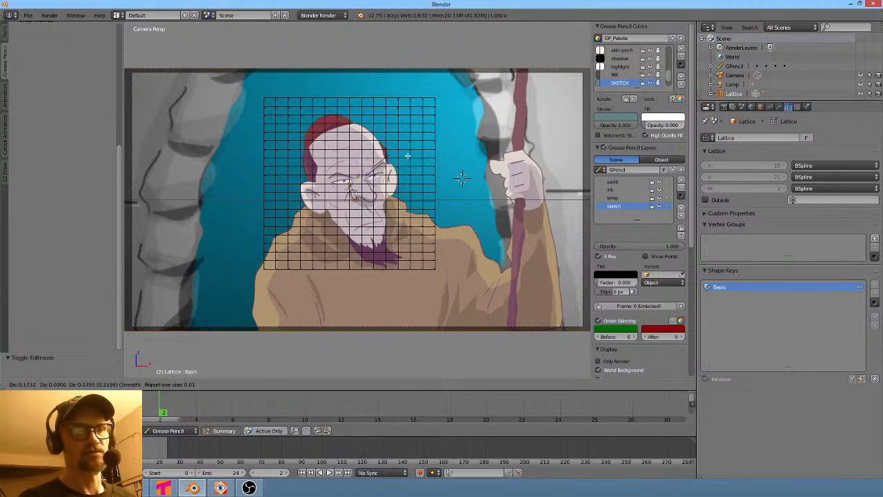
scroll(397, 152, "down", 20)
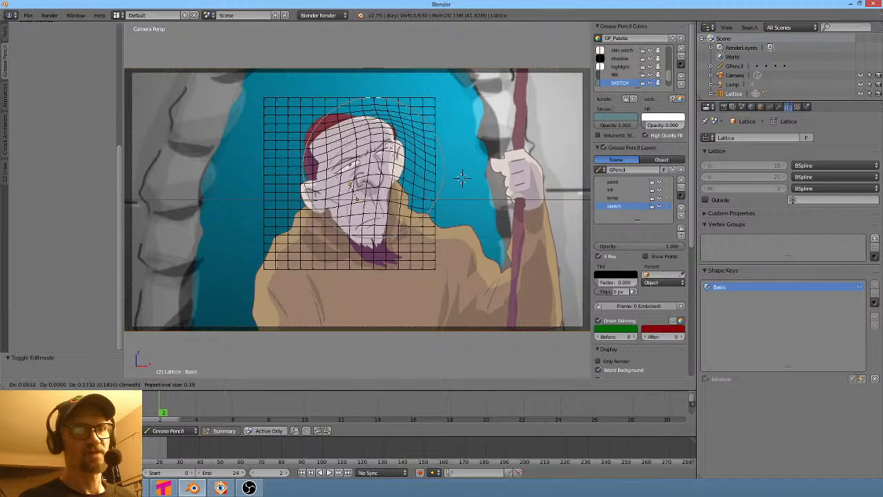
left_click(389, 145)
key("Tab")
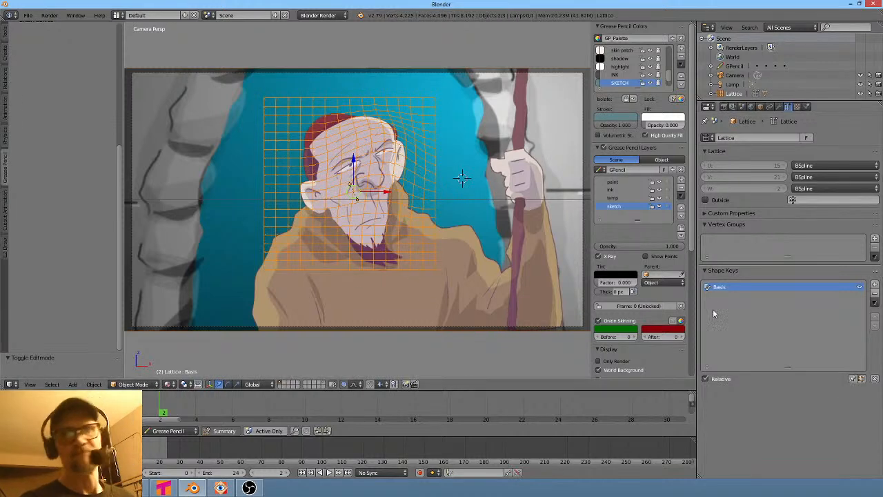
- Play back and scrub through frames 0 to 24 to review the animated image plane inside the lattice
left_click(421, 474)
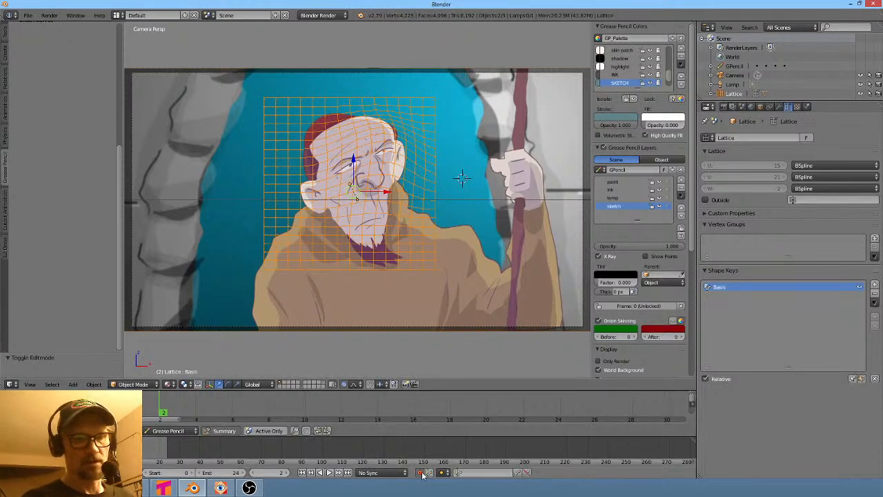
left_click(422, 473)
left_click_drag(161, 410, 124, 412)
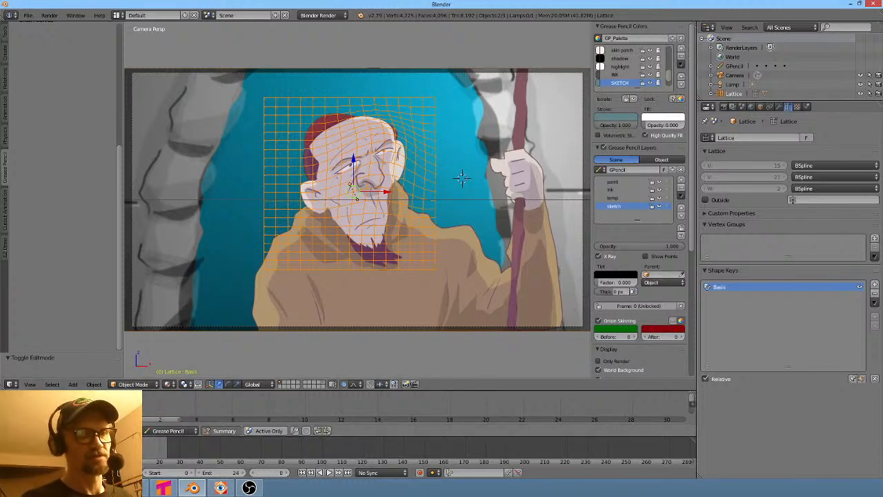
key("alt+a")
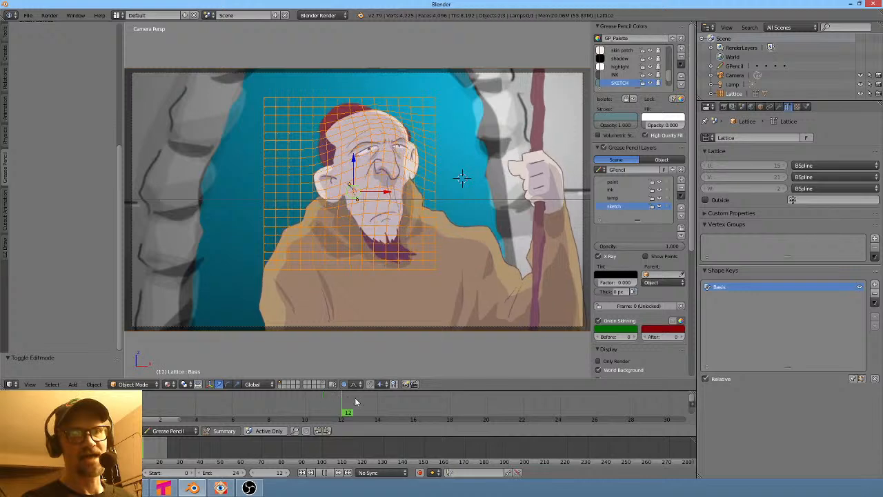
left_click_drag(356, 402, 554, 416)
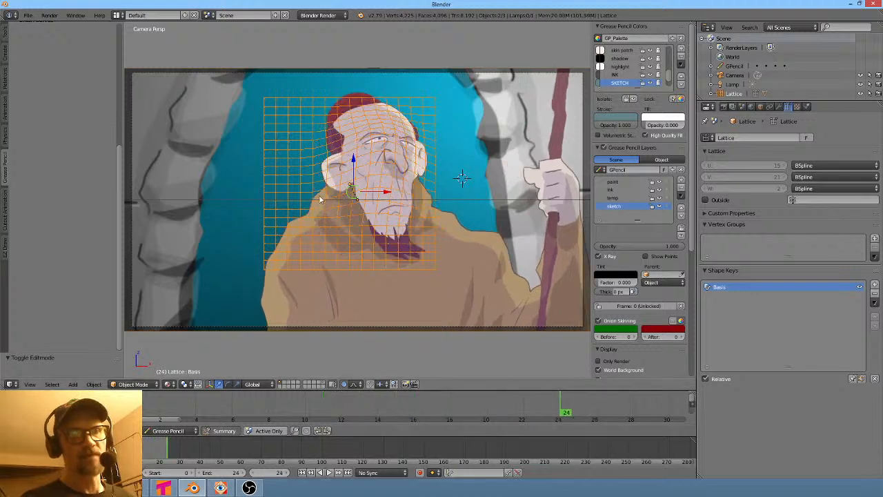
key("g")
right_click(349, 226)
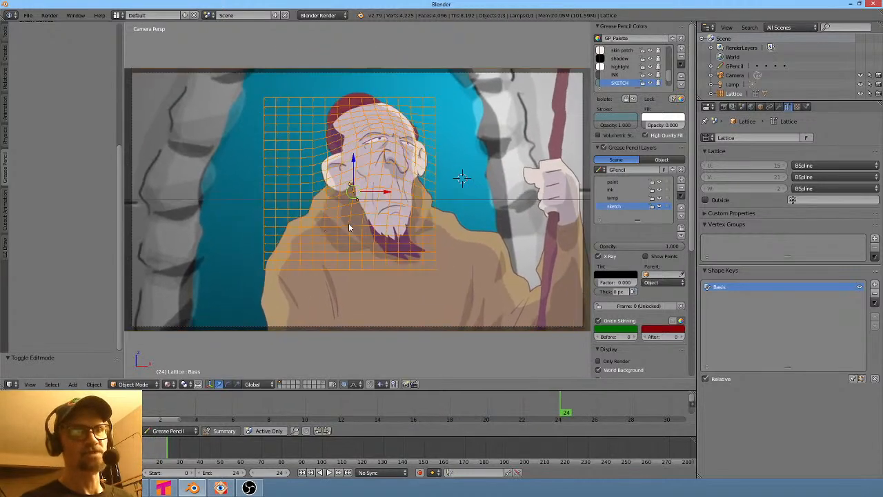
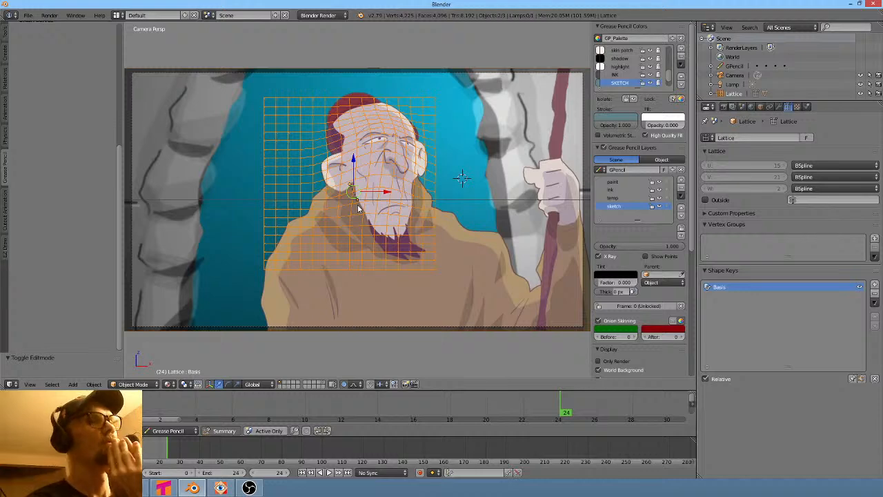
right_click(519, 145)
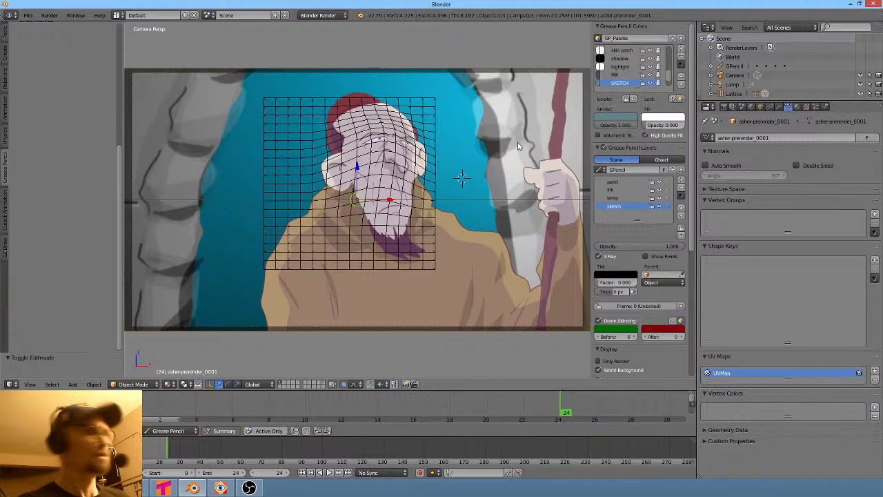
key("g")
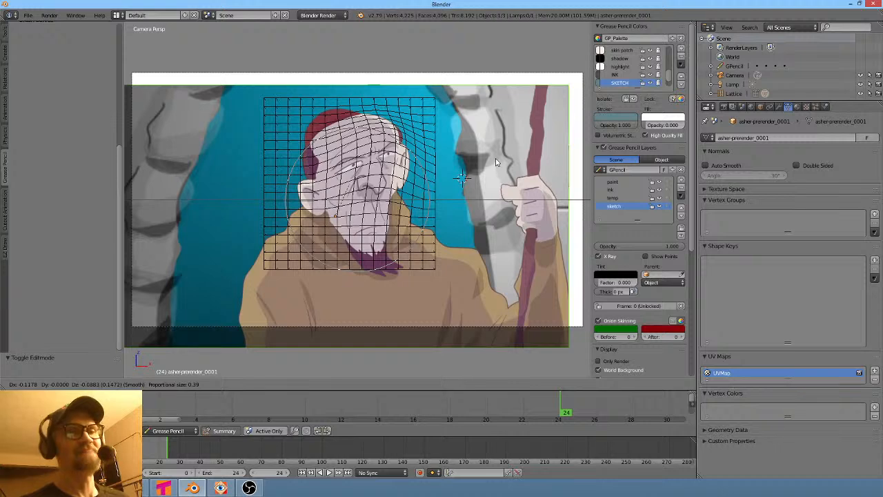
key("Escape")
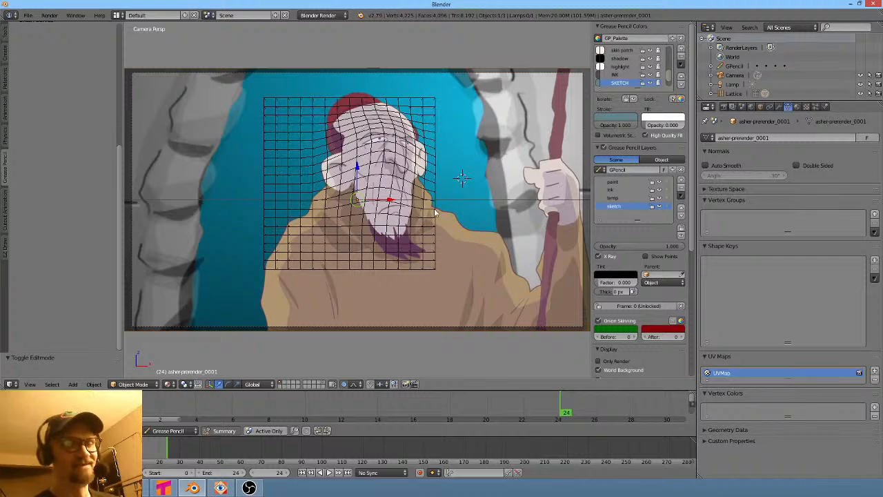
- Parent the camera to the image plane using Object parenting
middle_click_drag(433, 209, 482, 269)
scroll(482, 269, "down", 2)
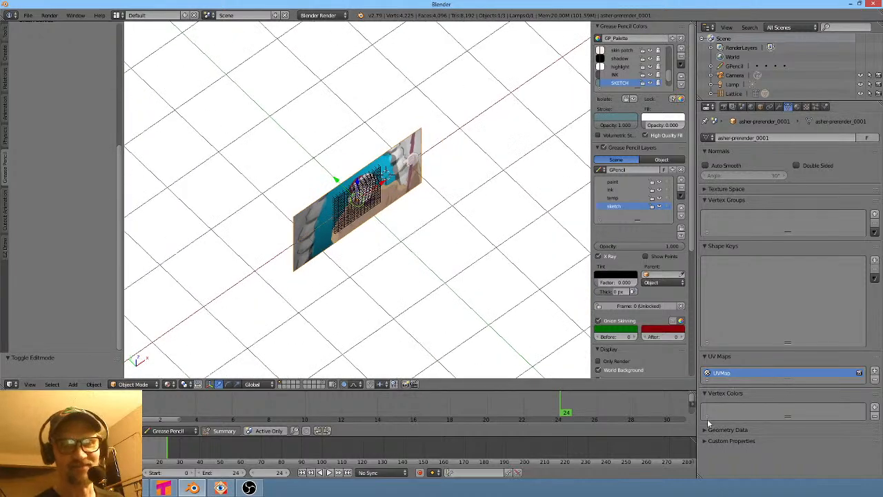
key("shift+0")
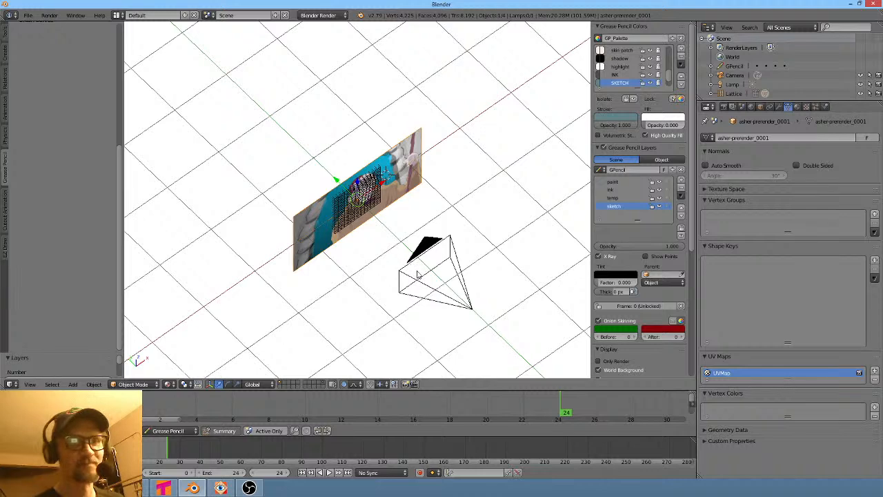
right_click(454, 266)
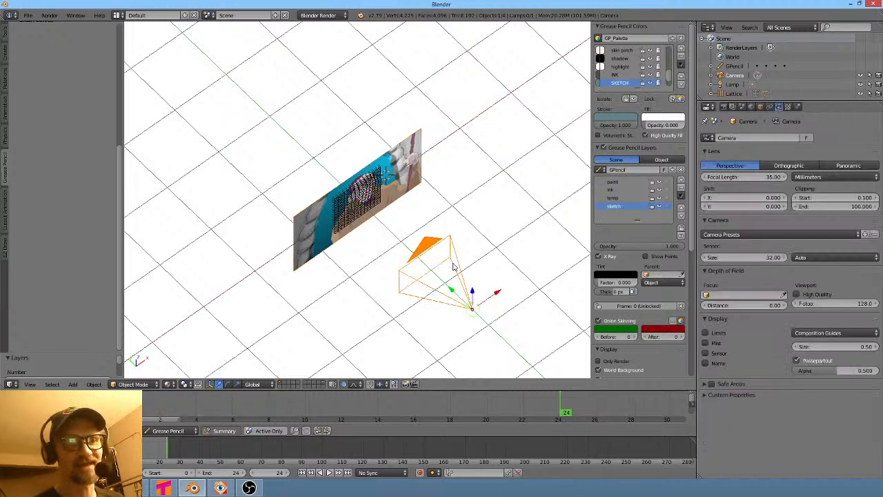
right_click(417, 157, "shift")
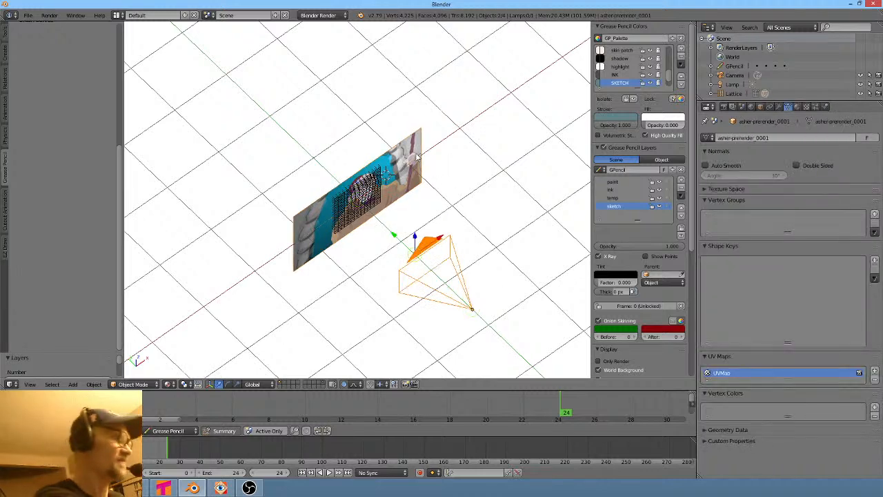
key("ctrl+p")
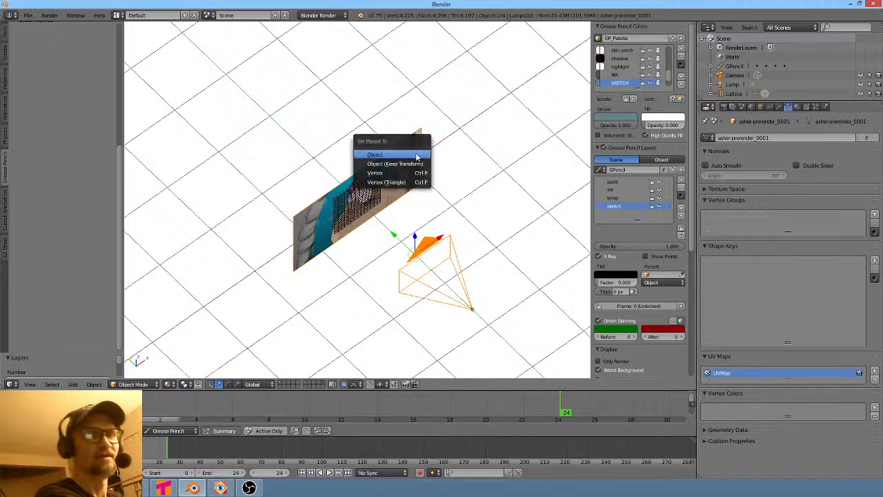
left_click(417, 156)
- Switch to the camera view and play back the animation
right_click(415, 151)
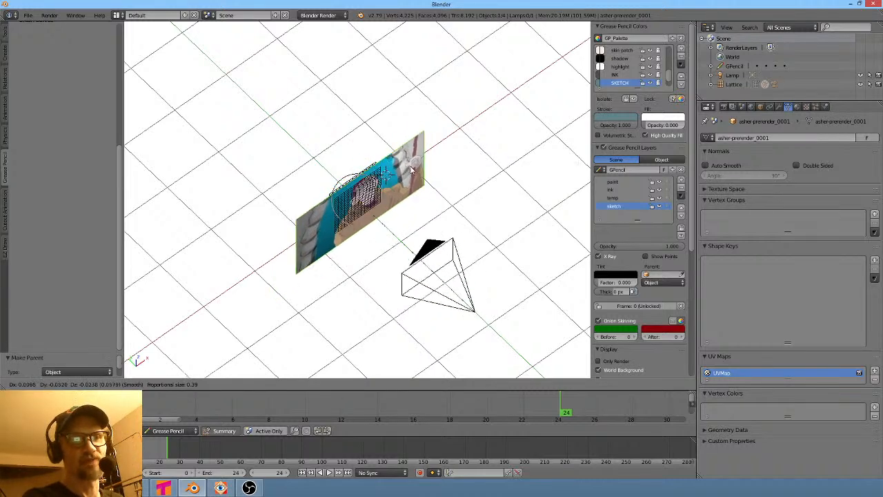
key("KP_0")
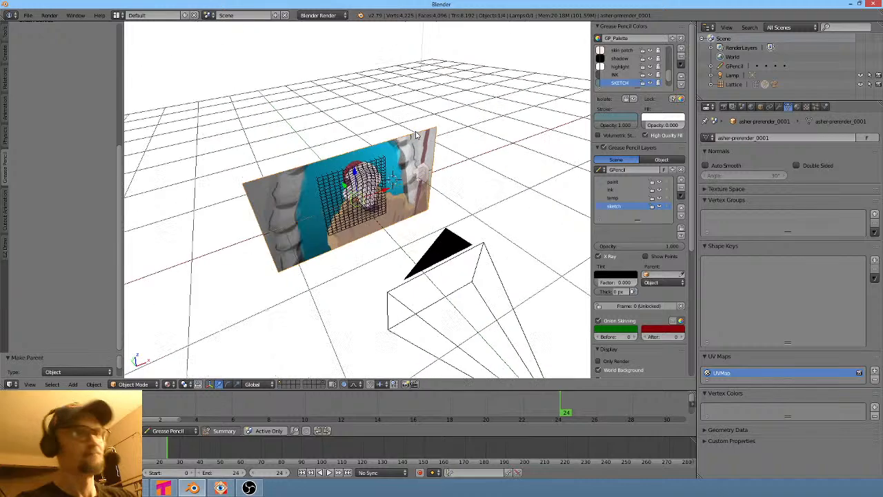
key("Home")
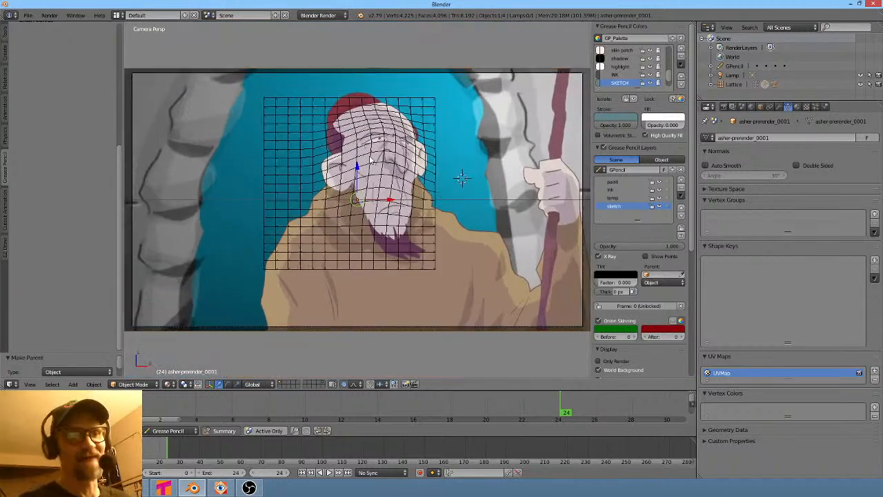
key("alt+a")
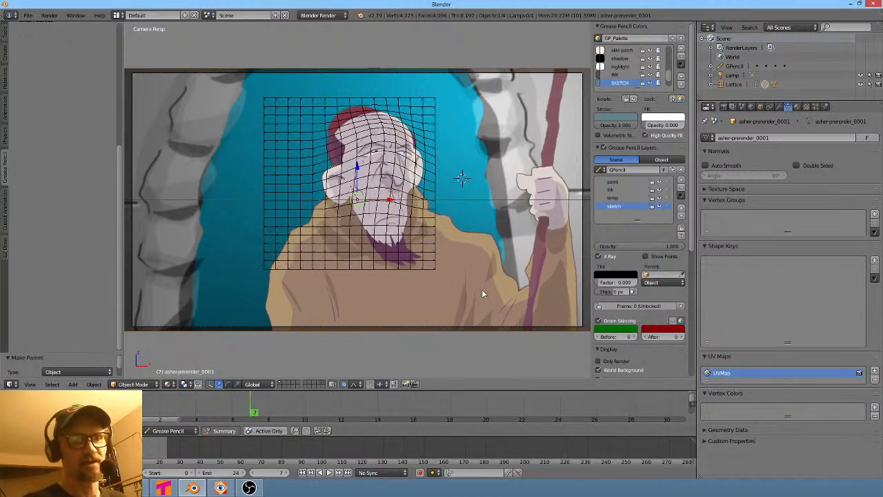
- Test moving the image plane together with the camera, cancel it, and jump back to the first frame
key("g")
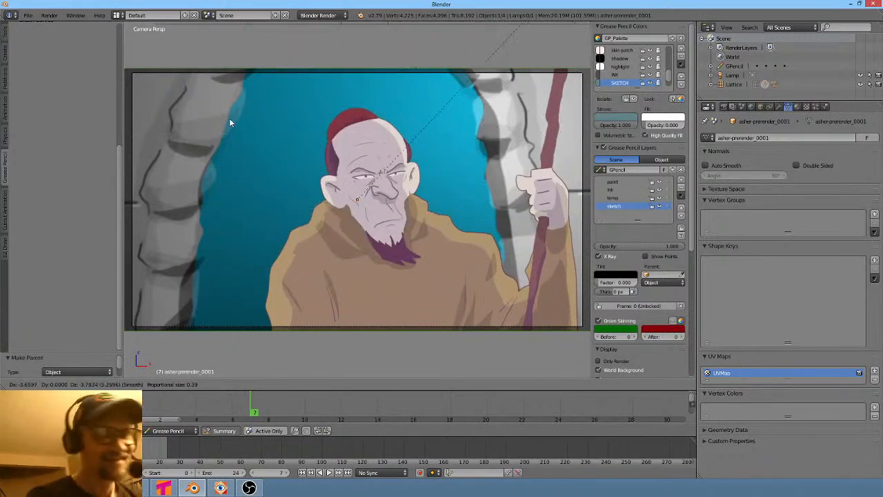
key("Escape")
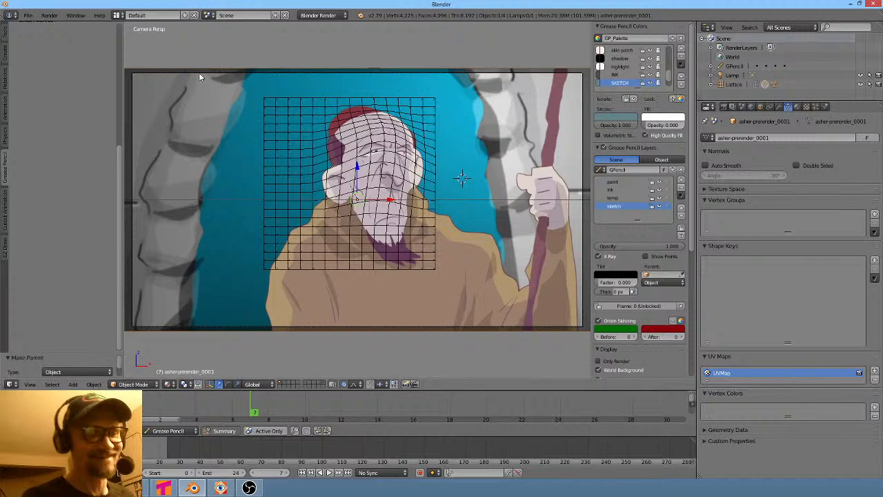
key("shift+Left")
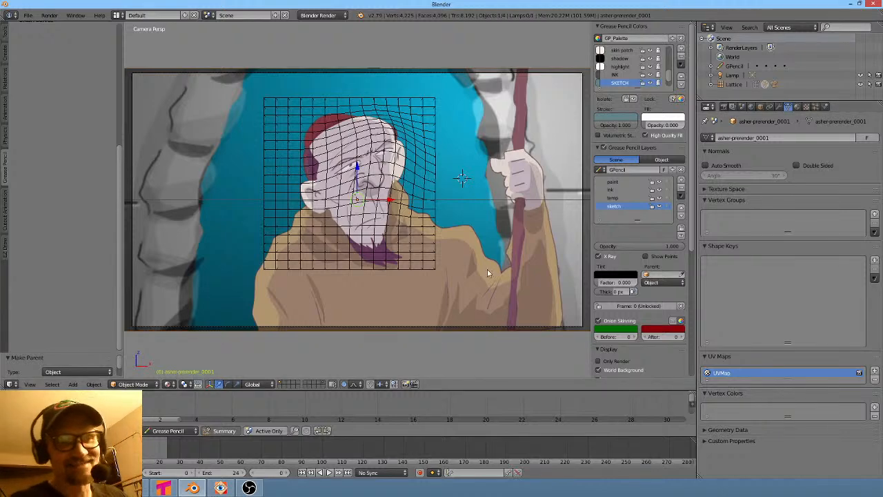
- Select the lattice, remove its existing shape key, and add a new Basis and Key 1
right_click(418, 231)
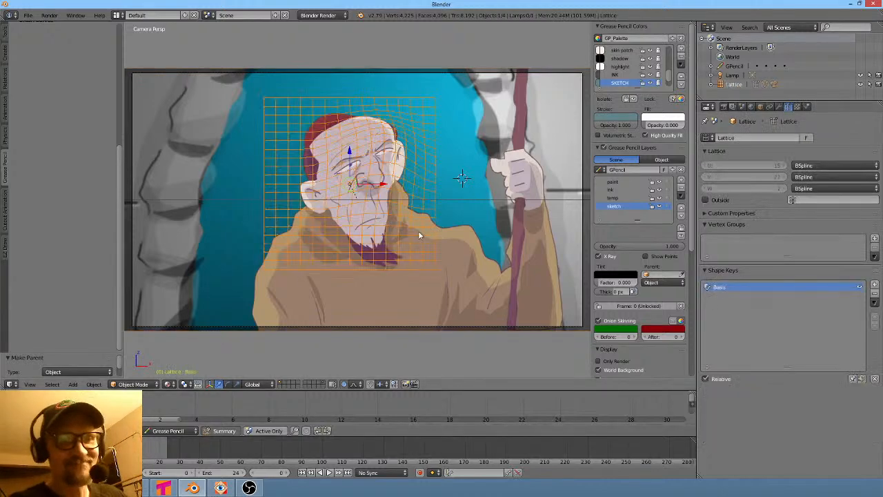
left_click(875, 296)
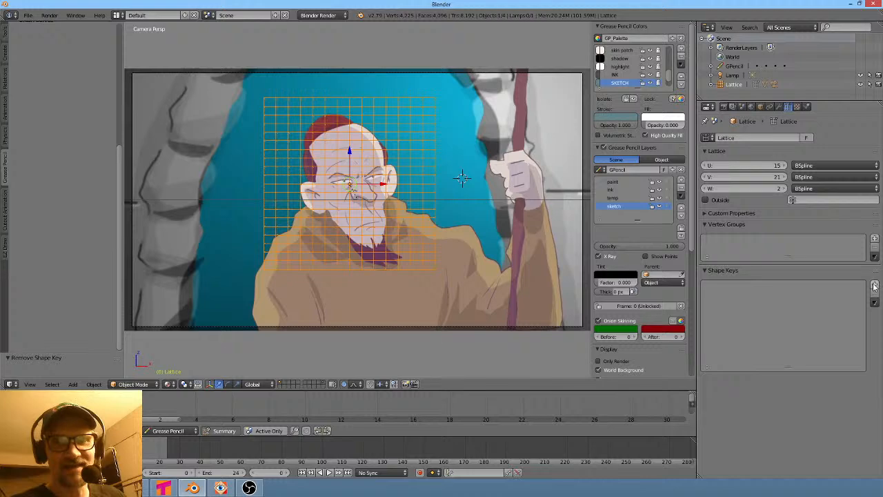
left_click(875, 286)
left_click(874, 286)
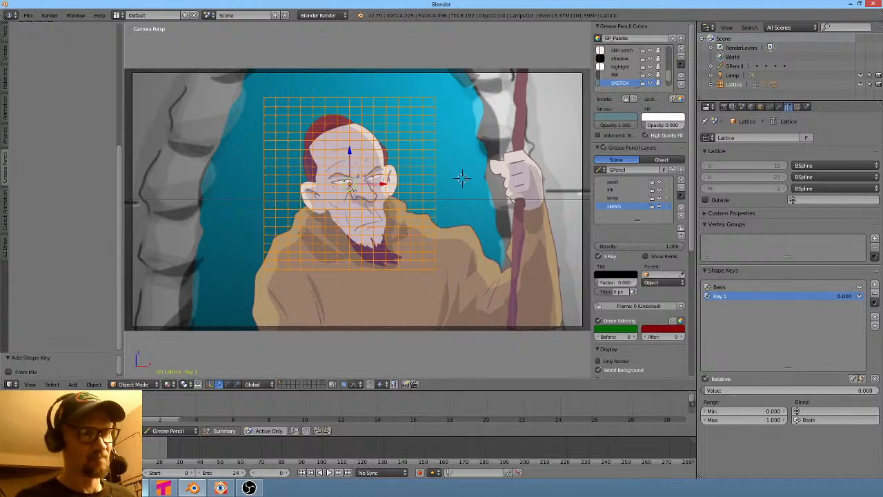
- Switch to Vegas Pro and review the shot sequence on the edit timeline, playing it back
left_click(135, 488)
left_click(562, 410)
scroll(563, 418, "down", 9, "shift")
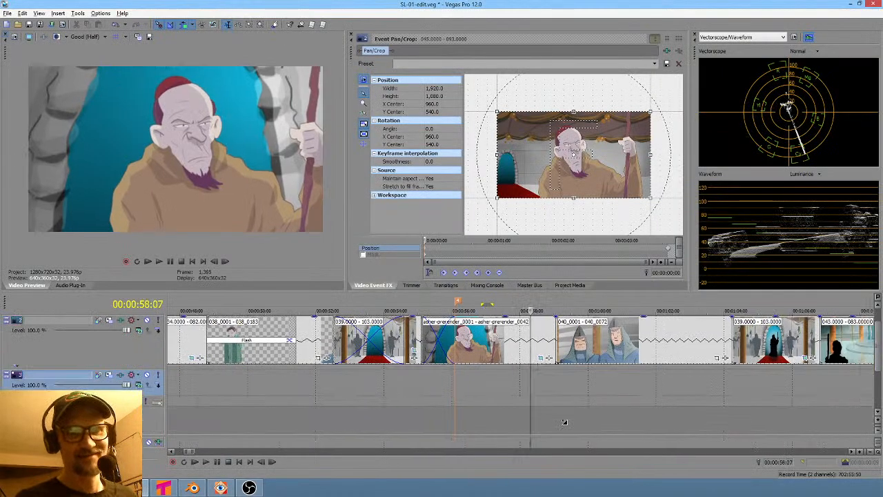
scroll(575, 405, "down", 2)
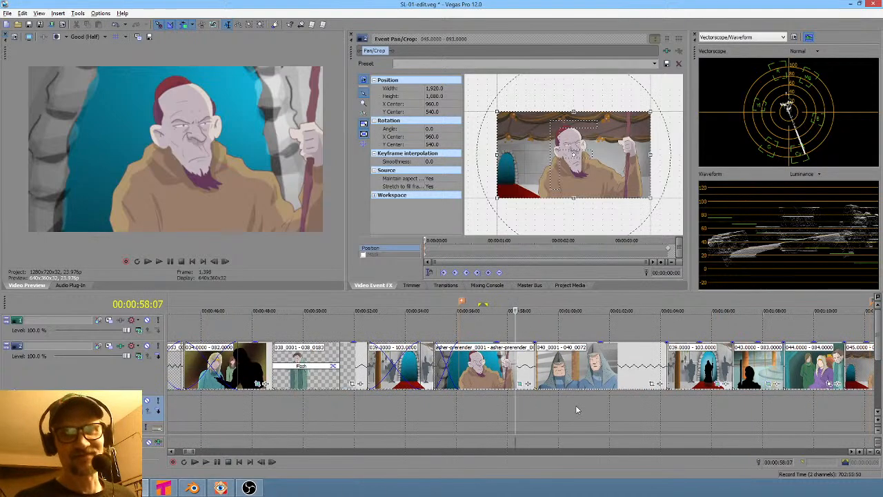
left_click_drag(582, 413, 742, 422)
scroll(685, 424, "down", 5, "shift")
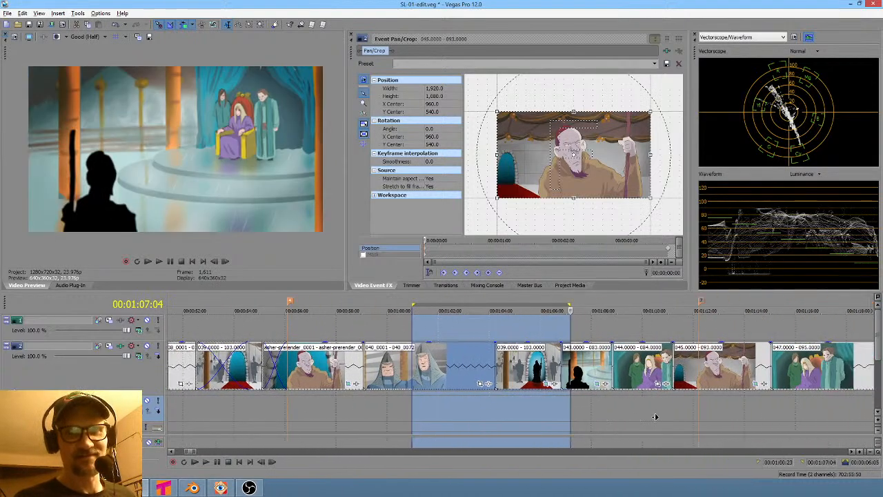
left_click_drag(545, 414, 595, 414)
key("space")
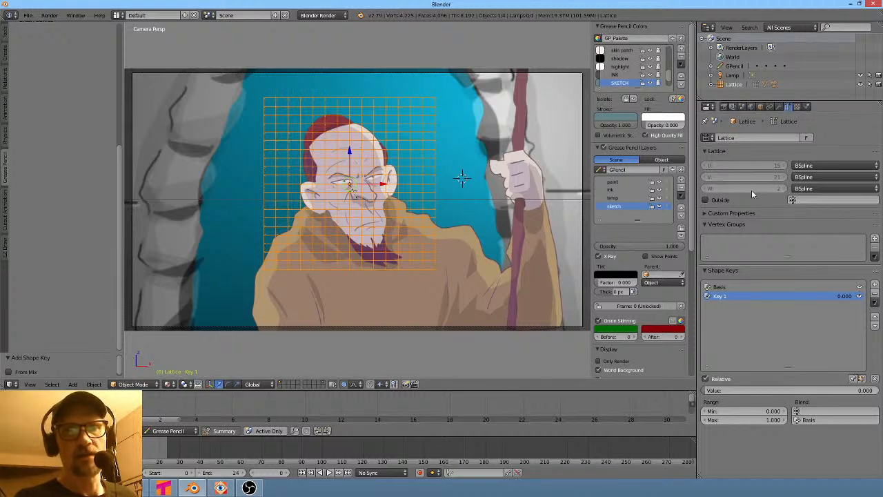
- Back in Blender, remove both shape keys from the lattice
key("Tab")
key("Tab")
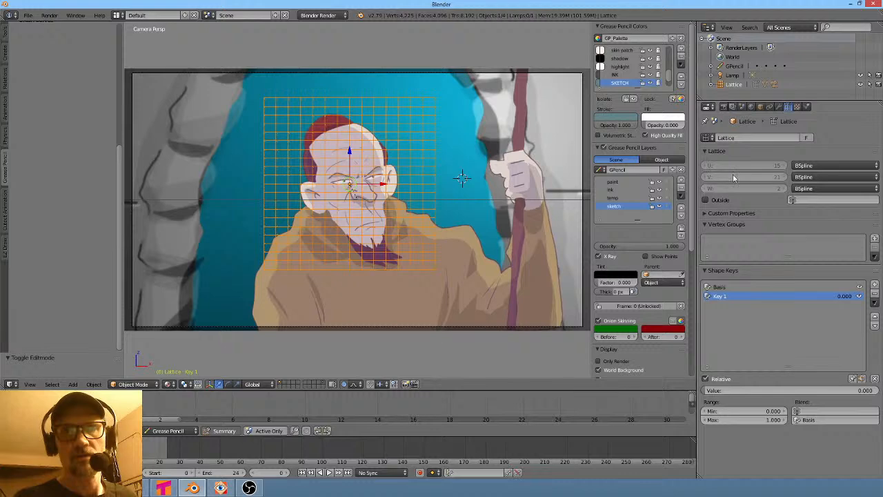
left_click(741, 286)
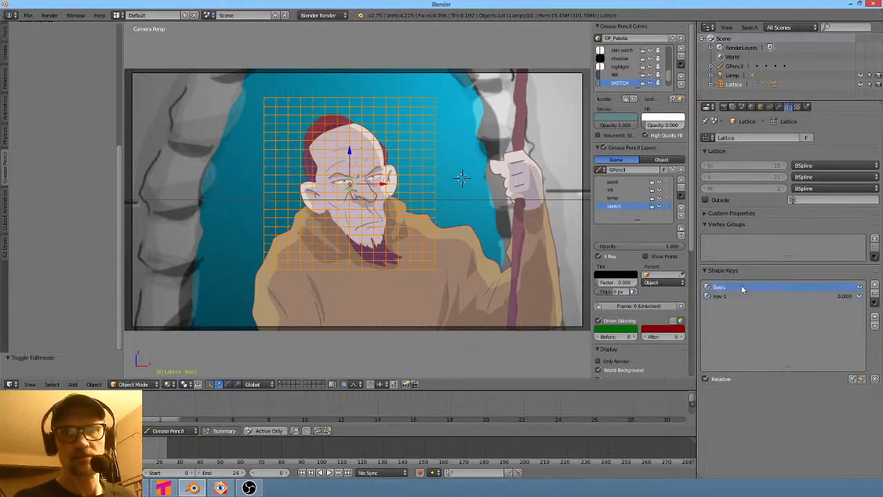
left_click(875, 295)
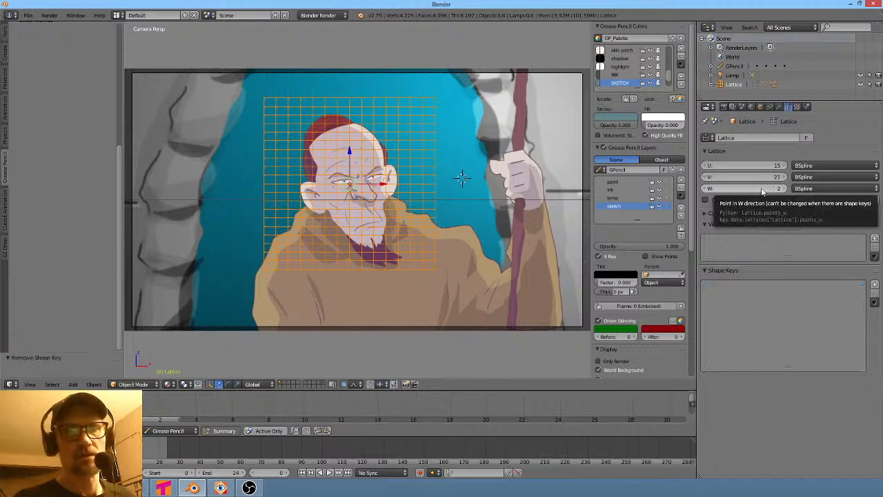
- Set the lattice's W resolution to 1 point
middle_click_drag(354, 205, 456, 219)
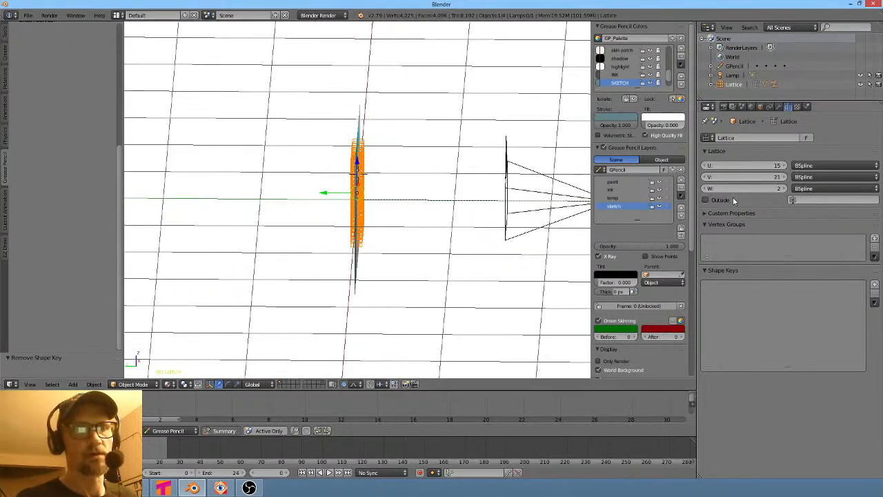
left_click(709, 188)
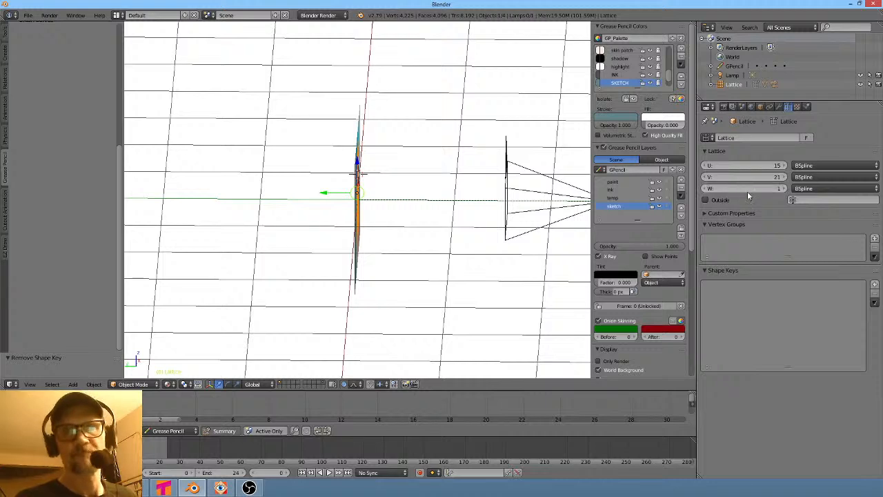
scroll(408, 223, "up", 3)
middle_click_drag(409, 222, 367, 212)
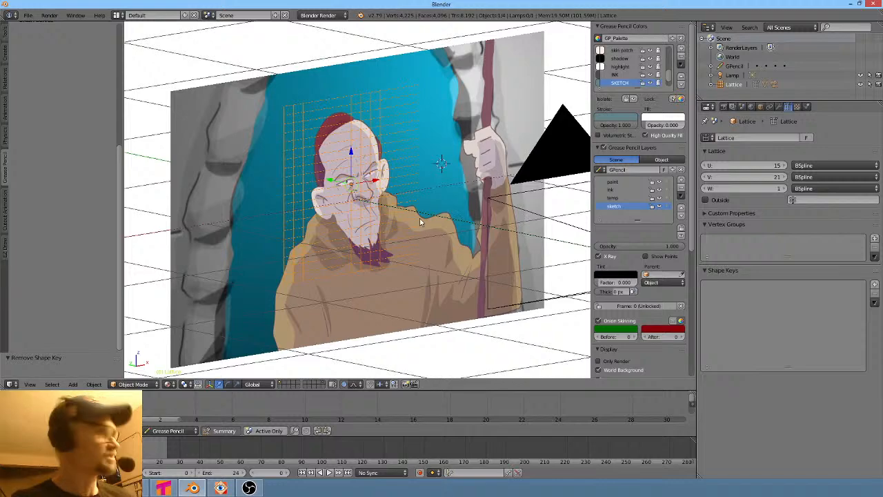
- Try a proportional grab on the lattice points in Edit Mode, cancel it, and return to Object Mode in camera view
key("Tab")
right_click_drag(390, 183, 458, 224)
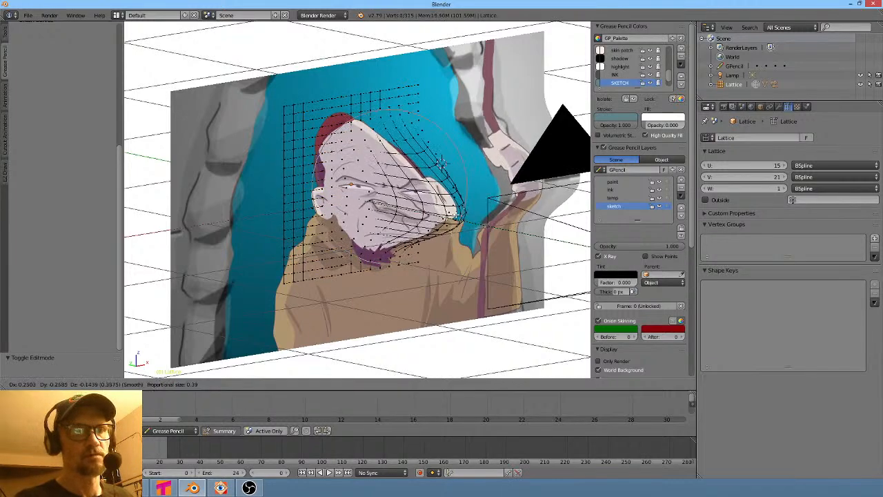
right_click(400, 196)
key("KP_0")
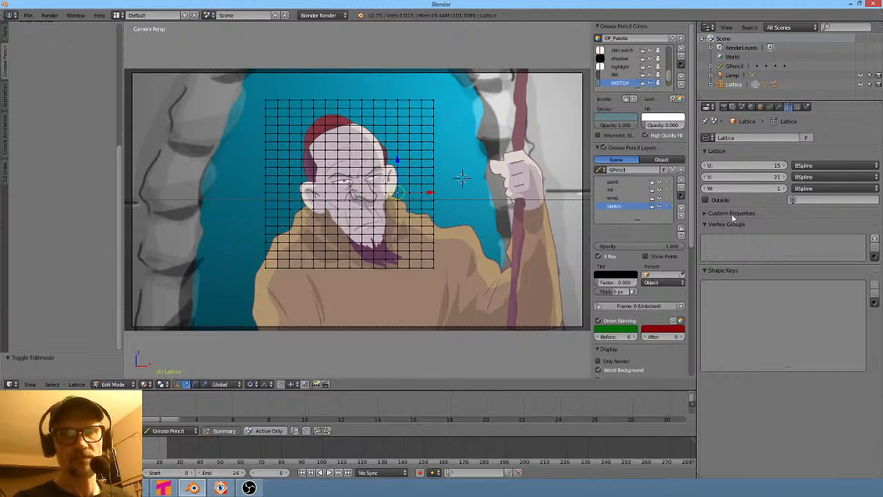
key("Tab")
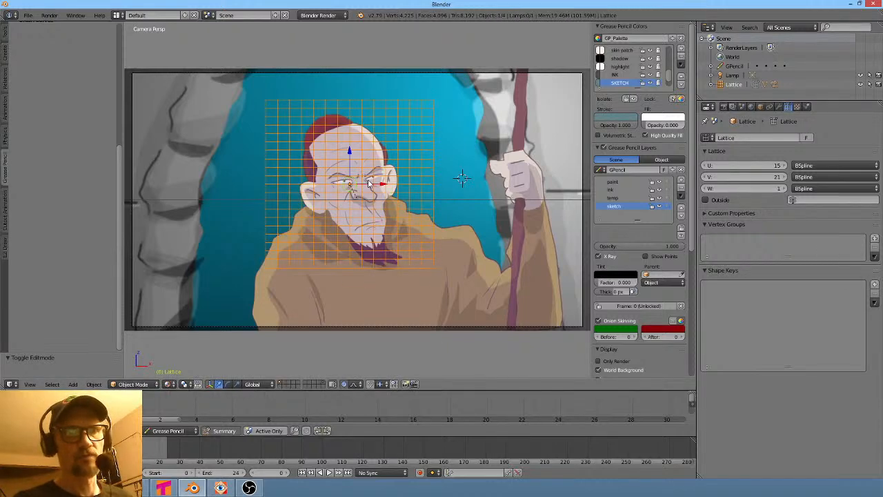
- Add a Basis and a new shape key to the lattice, then proportionally move lattice points around the face in Edit Mode
left_click(873, 284)
left_click(874, 284)
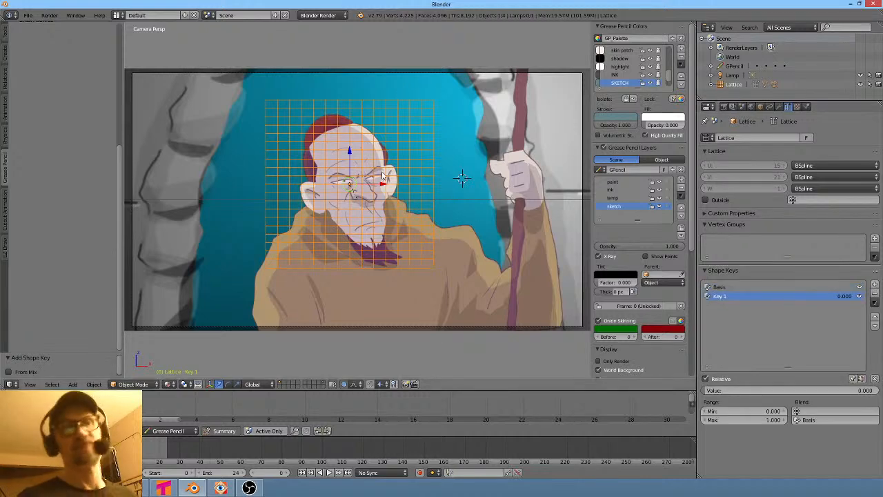
key("Tab")
scroll(508, 162, "up", 4)
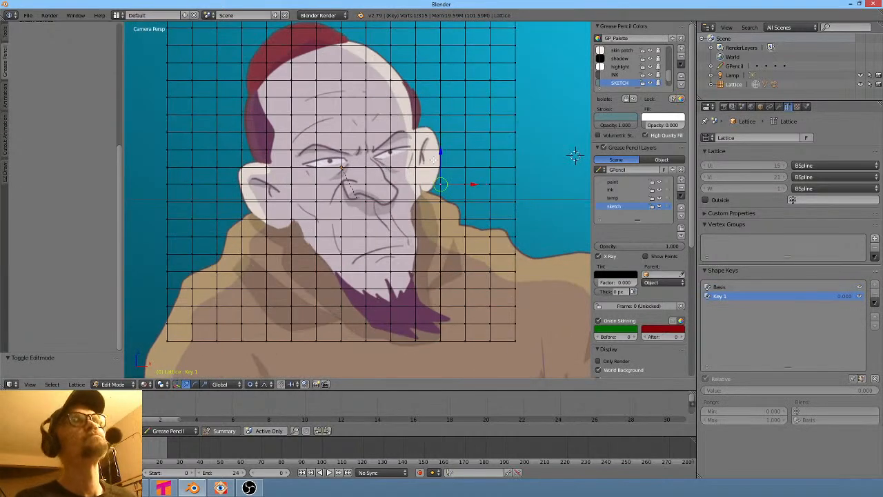
key("g")
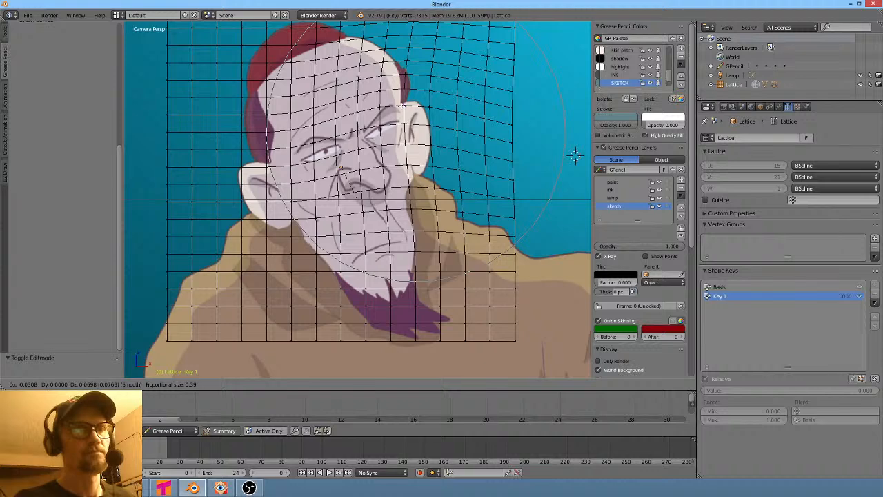
left_click(574, 155)
- Proportionally move the lattice point near the left eye with a smaller falloff radius
key("g")
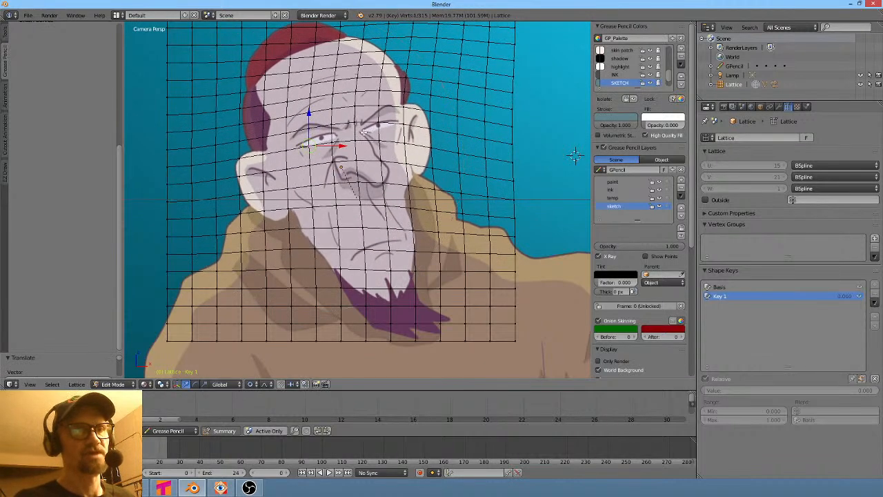
scroll(575, 155, "up", 3)
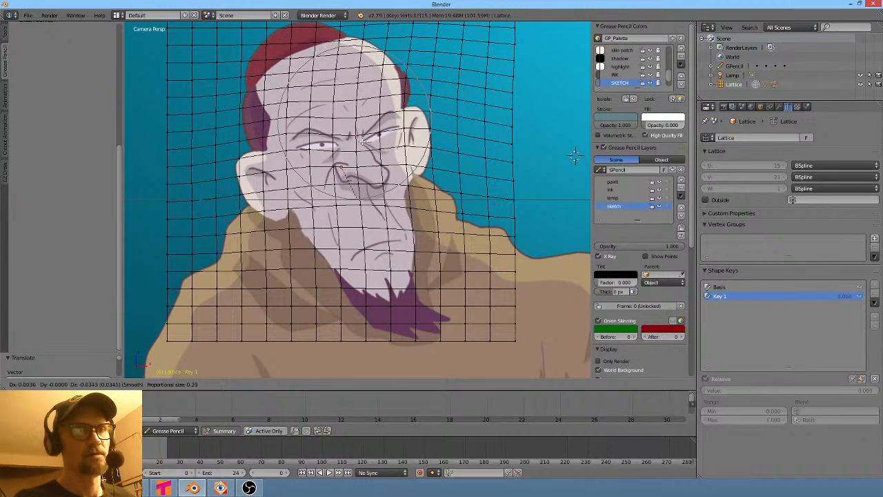
scroll(575, 155, "up", 4)
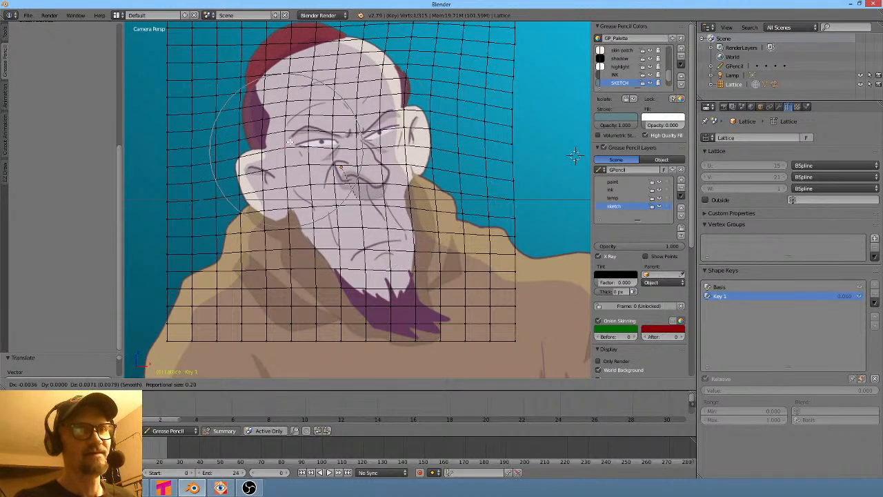
left_click(575, 155)
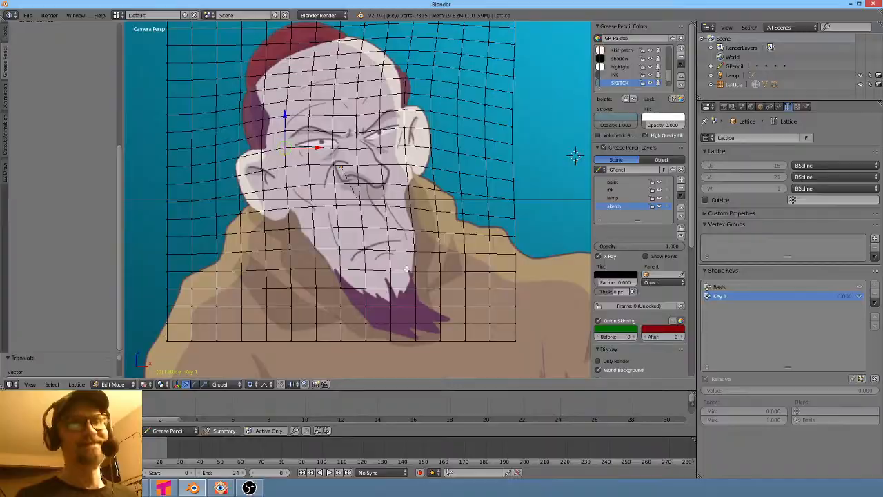
key("alt+Tab")
key("alt+Tab")
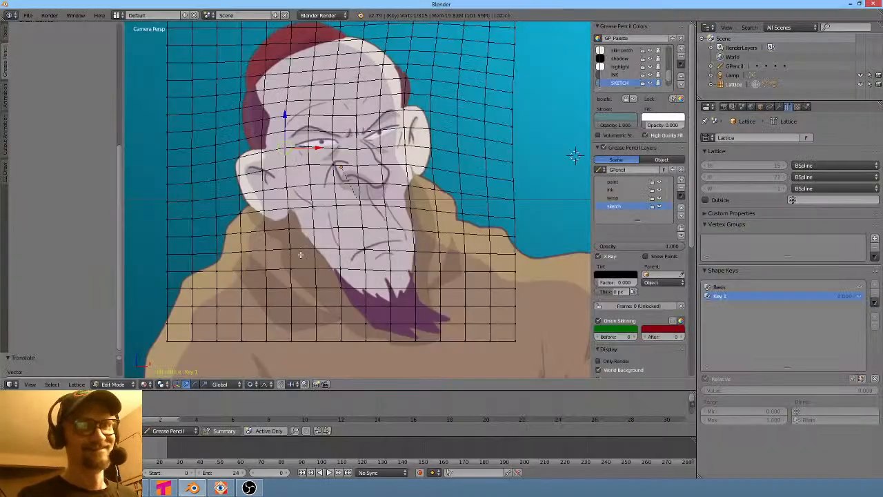
- Proportionally pull the lattice points beside the nose with a small falloff radius
key("g")
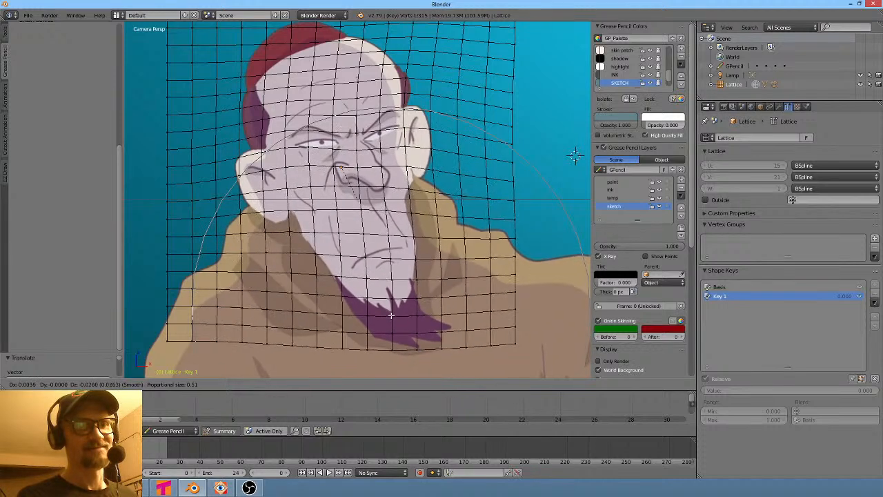
right_click(375, 194)
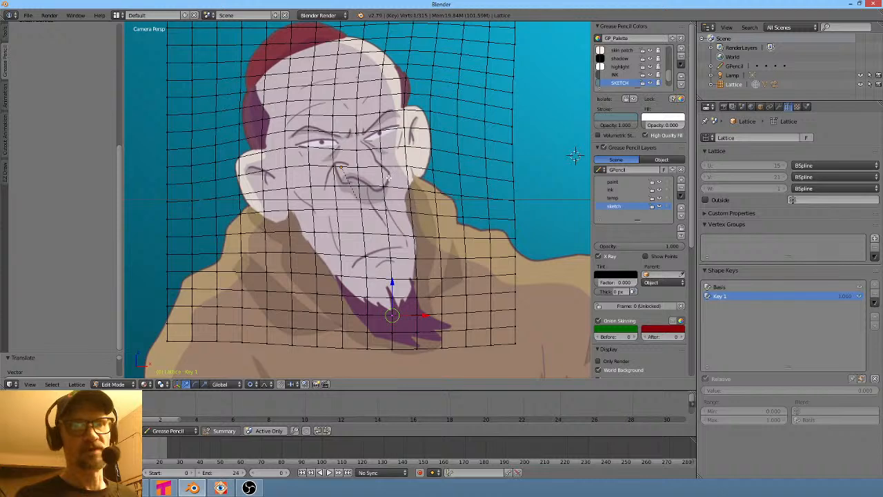
key("g")
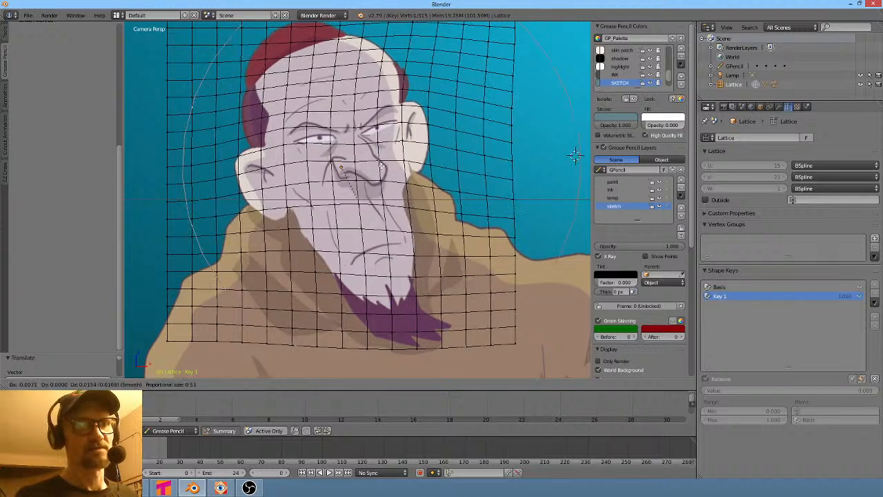
scroll(385, 165, "up", 12)
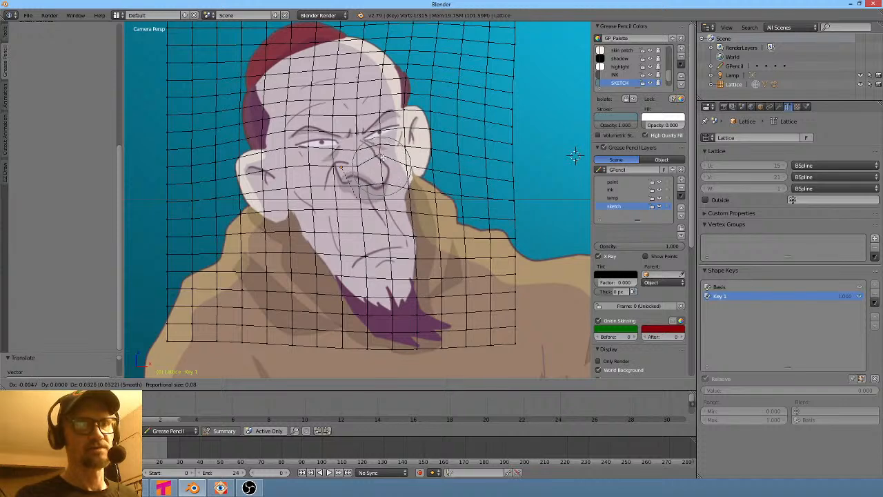
left_click(574, 155)
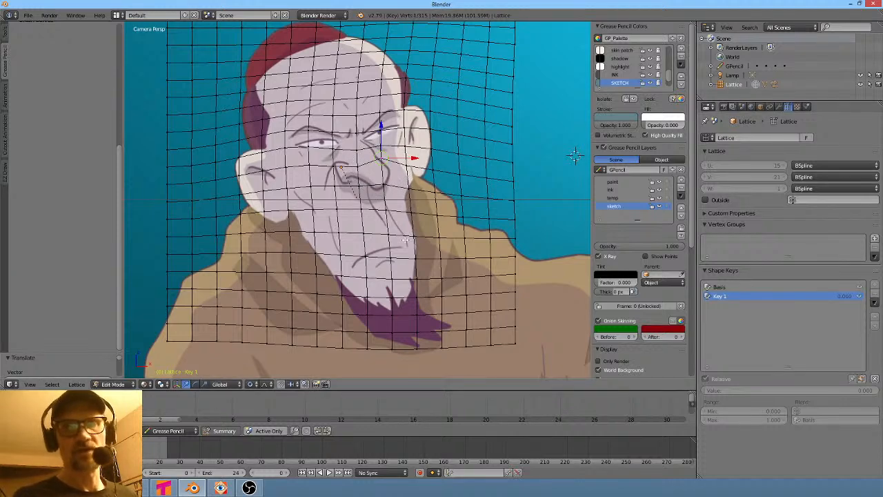
- Return to Object Mode and remove both the Basis and Key 1 shape keys from the lattice
key("Tab")
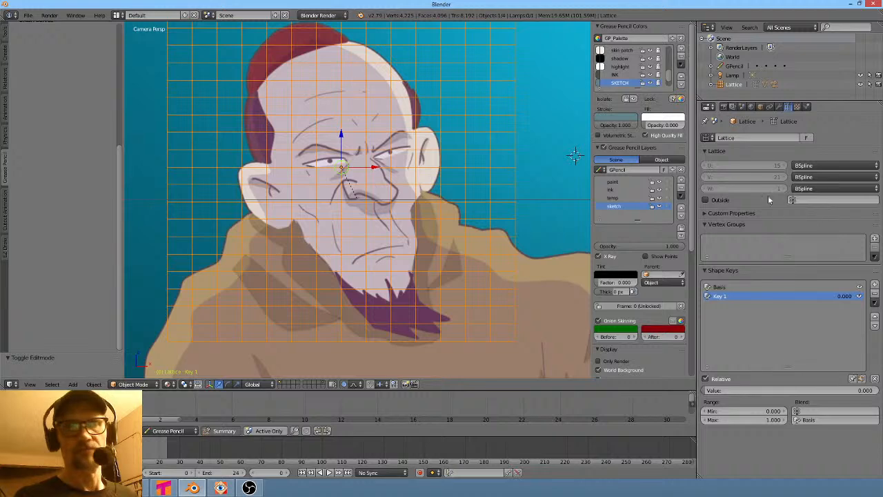
left_click(759, 287)
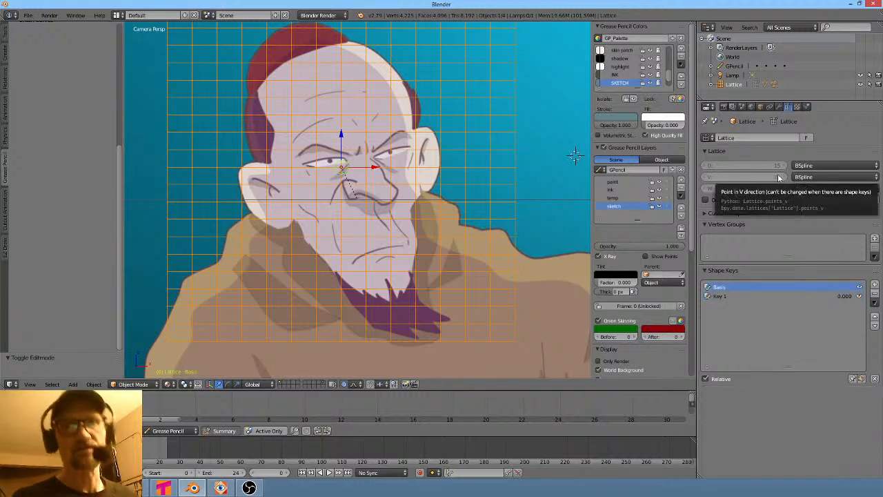
key("Tab")
key("Tab")
key("Tab")
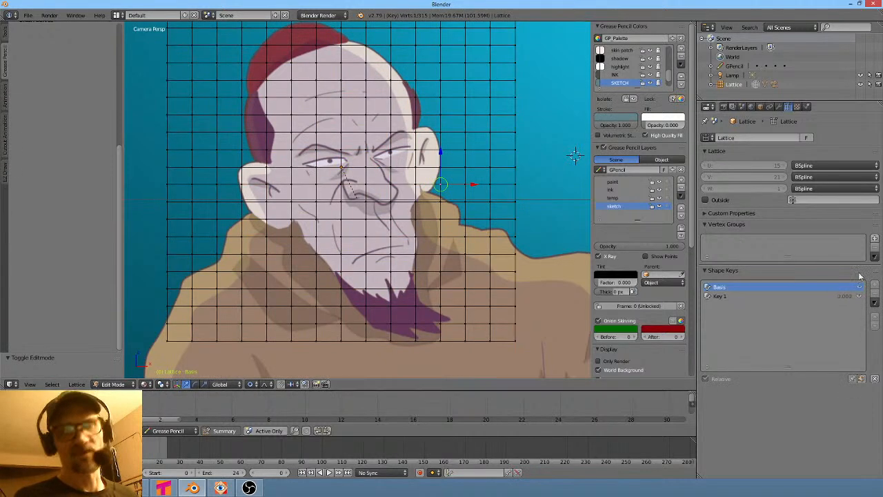
key("Tab")
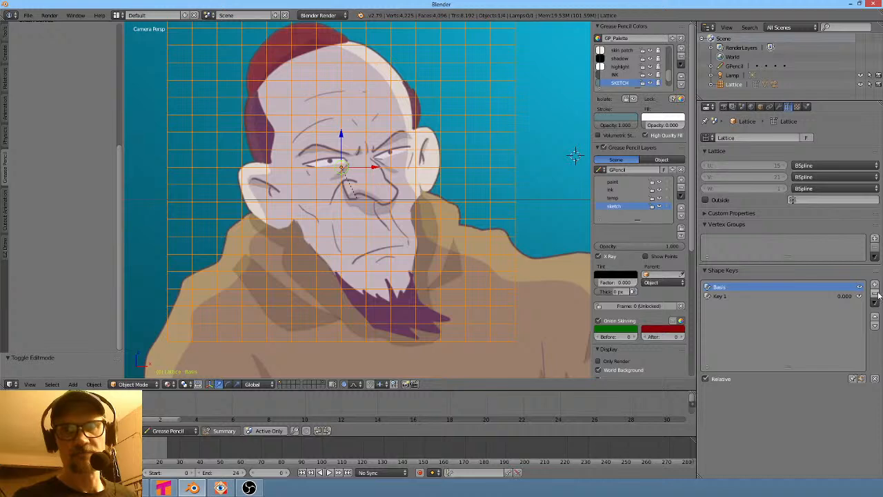
left_click(877, 295)
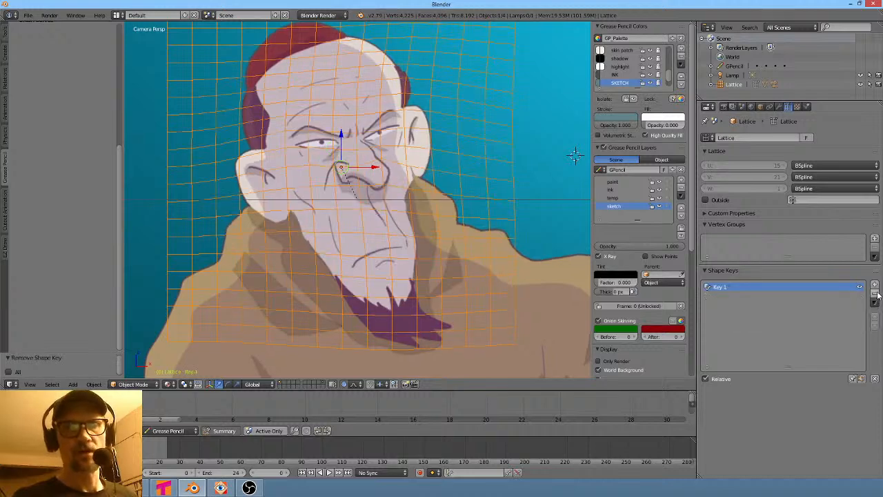
left_click(877, 294)
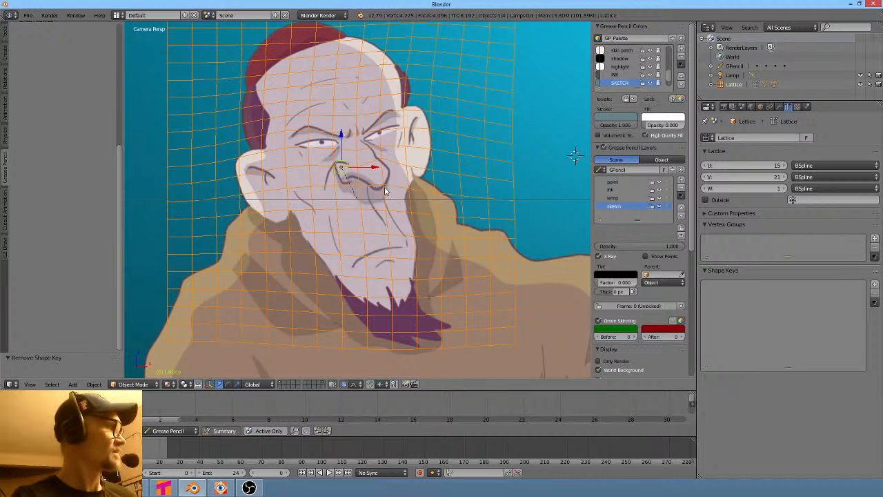
- Increase the lattice's U and V resolution to 40 and 41 points
key("Tab")
key("Tab")
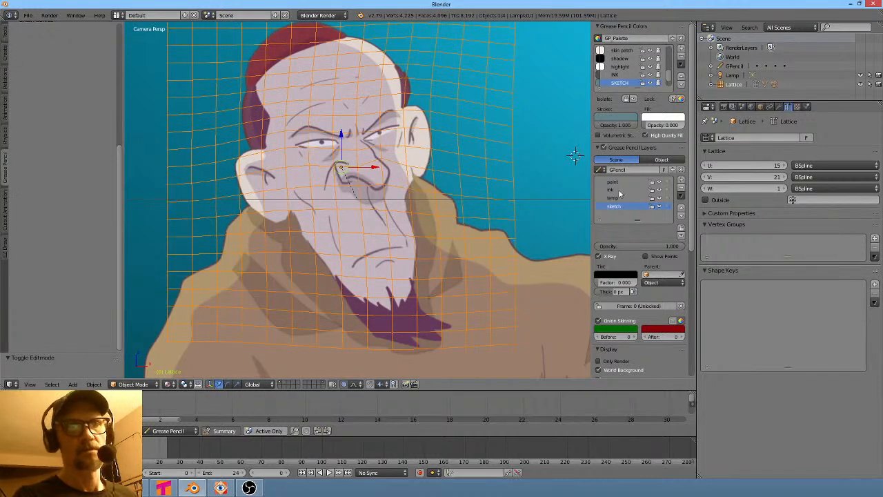
left_click_drag(779, 166, 822, 177)
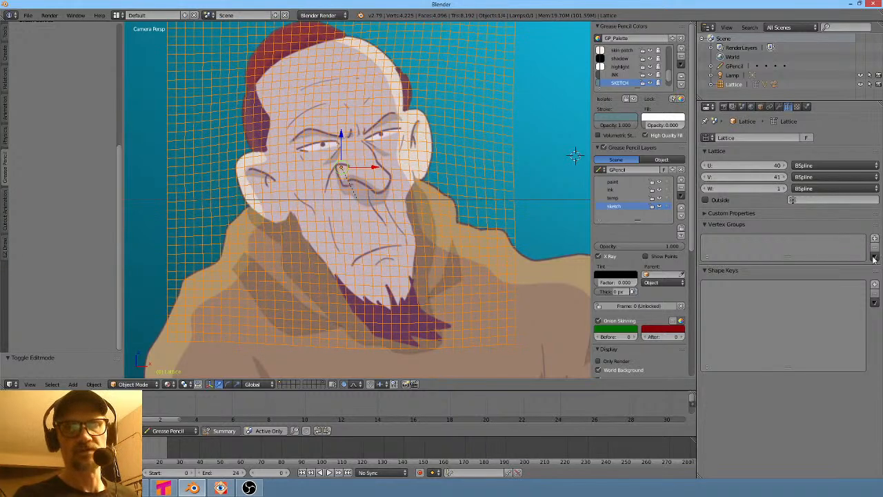
- Add new Basis and Key 1 shape keys and proportionally move a lattice point beside the nose in Edit Mode
left_click(874, 283)
left_click(873, 283)
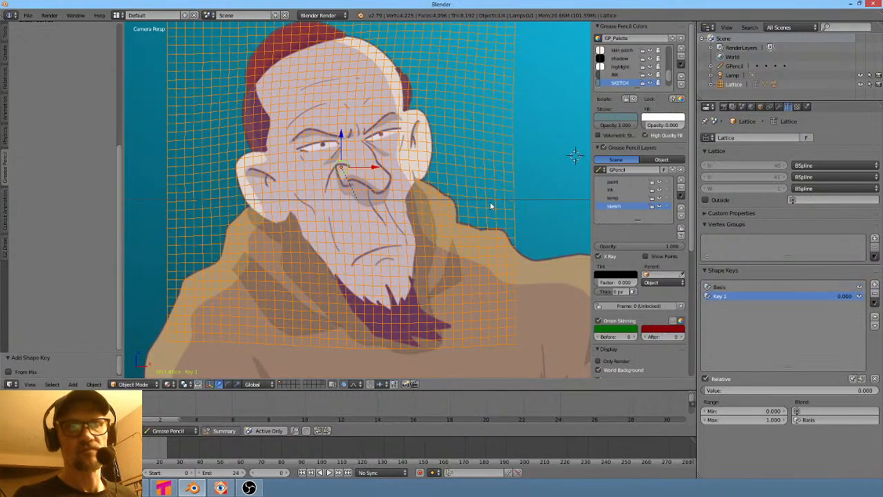
scroll(407, 166, "up", 2)
key("Tab")
scroll(406, 166, "up", 3)
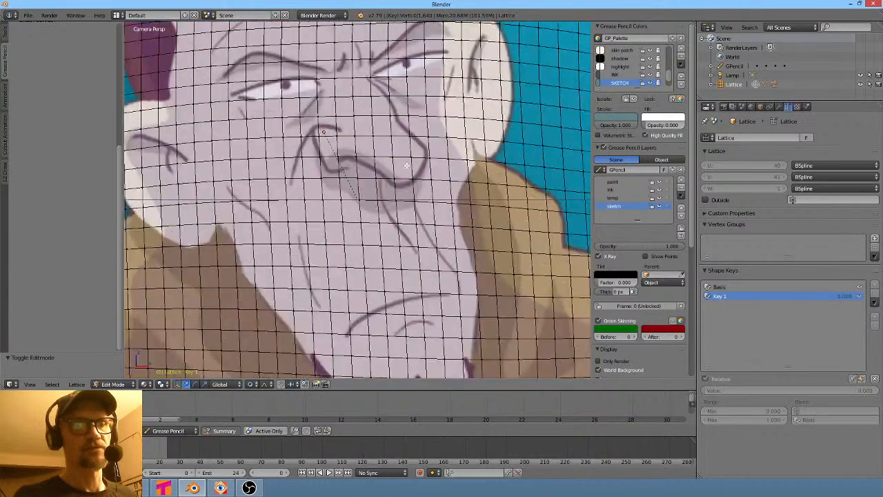
middle_click_drag(407, 166, 411, 218, "shift")
key("g")
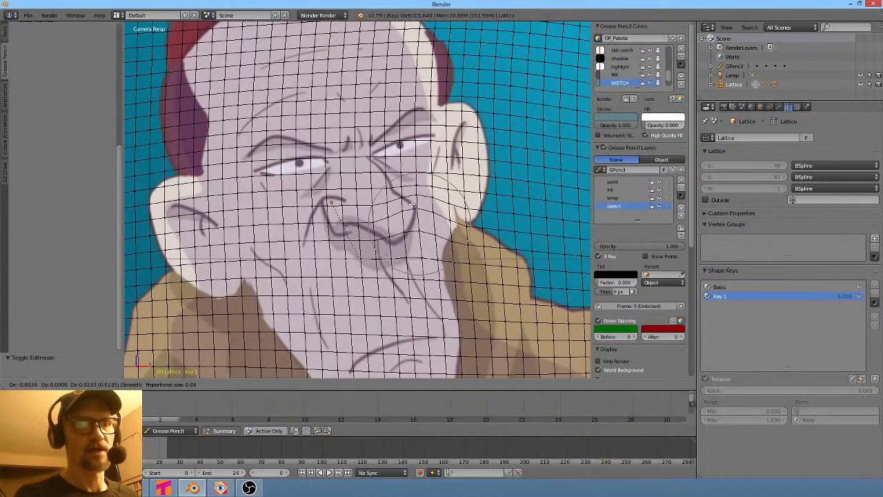
scroll(413, 200, "down", 11)
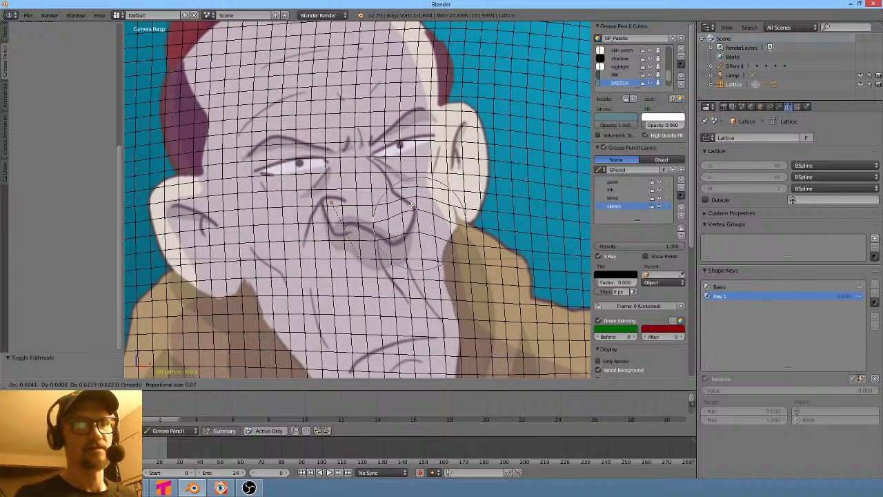
left_click(413, 190)
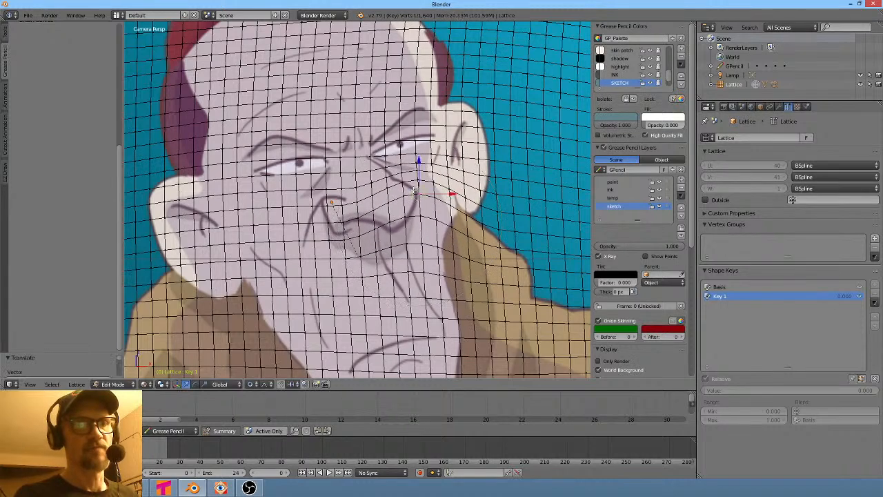
- Select and proportionally move a lattice point on the right cheek
right_click(440, 225)
key("g")
scroll(444, 233, "up", 9)
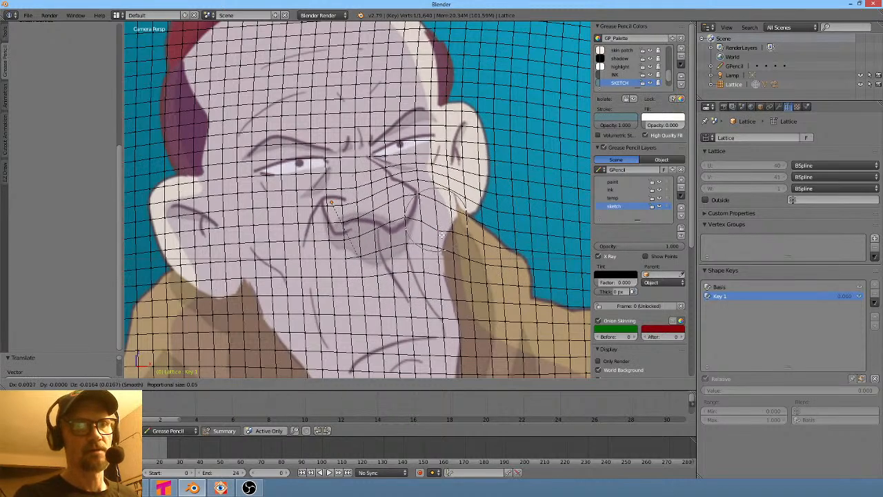
left_click(444, 235)
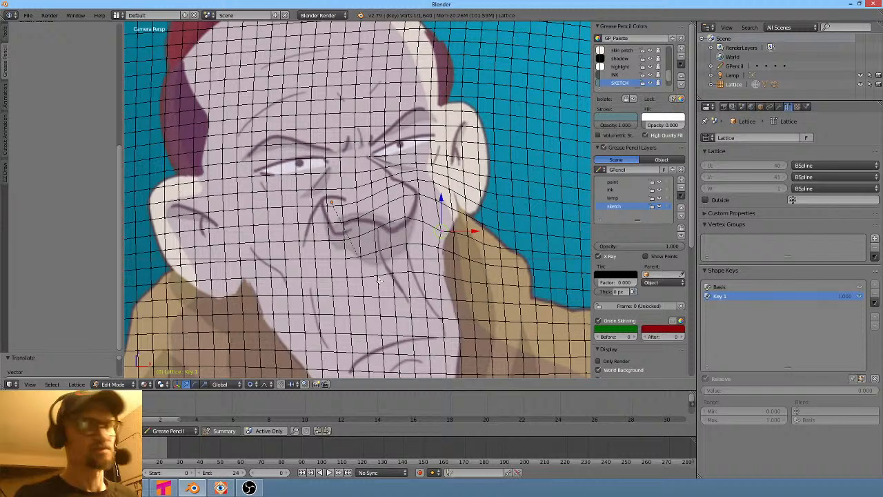
- Select and proportionally move a lattice point above the right eyebrow
right_click(416, 108)
key("g")
scroll(414, 97, "down", 3)
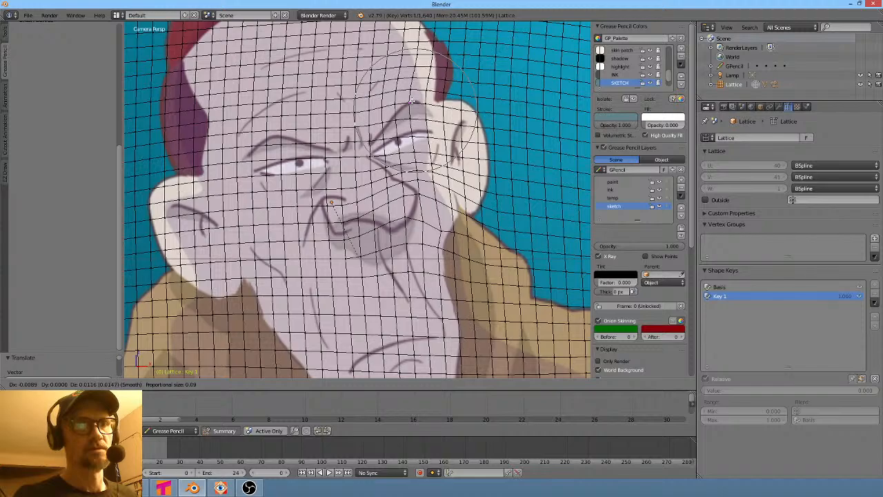
left_click(434, 76)
- Proportionally move the lattice point at the top of the head with a larger falloff
scroll(434, 76, "down", 3)
key("g")
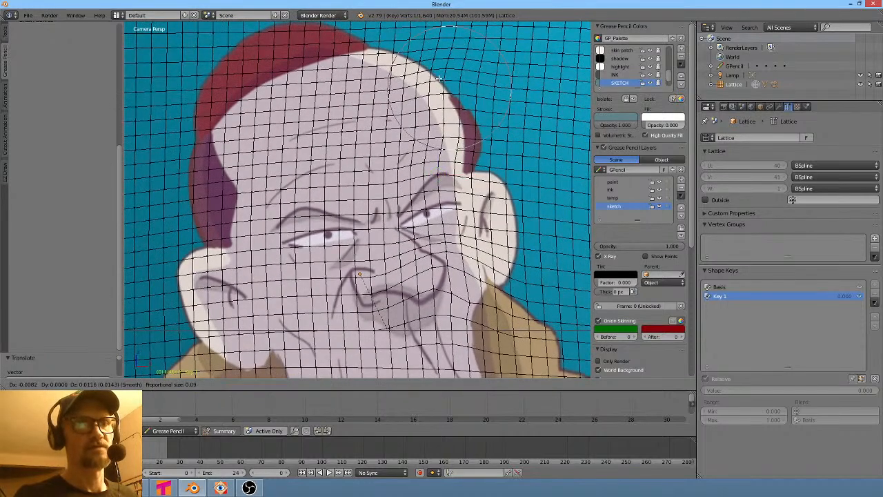
scroll(437, 83, "down", 3)
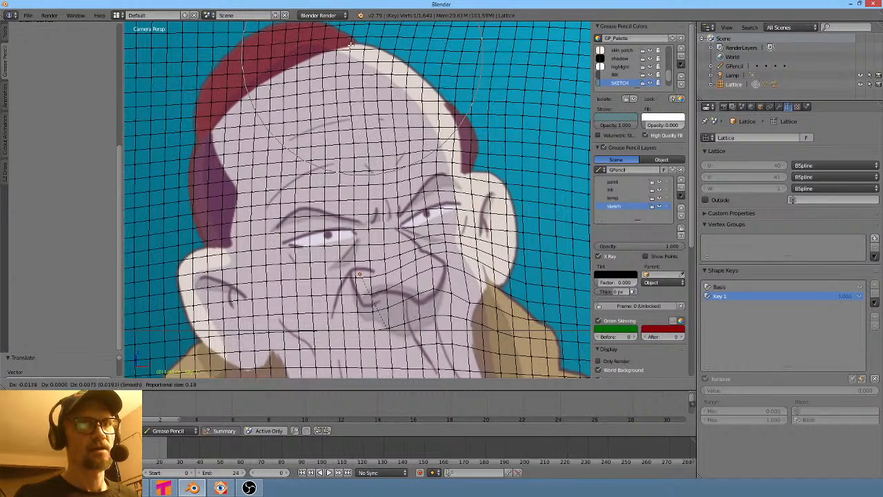
left_click(395, 99)
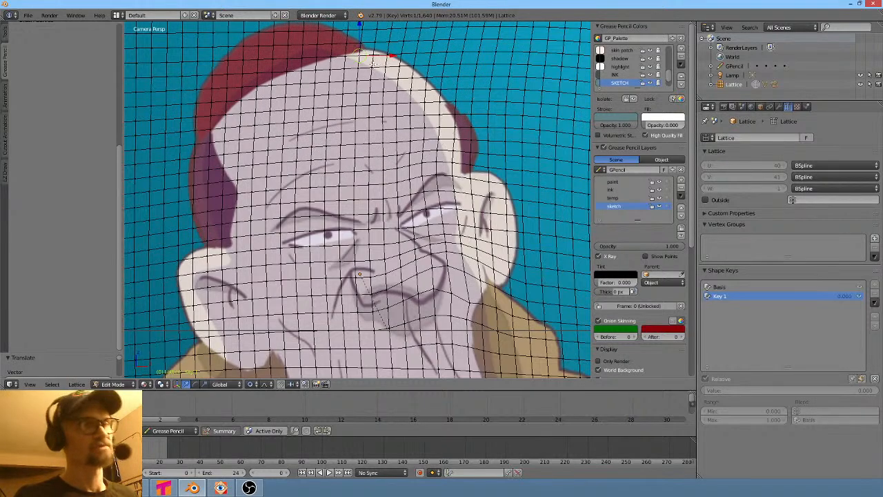
- Select and proportionally move a lattice point near the chin
scroll(395, 99, "down", 4)
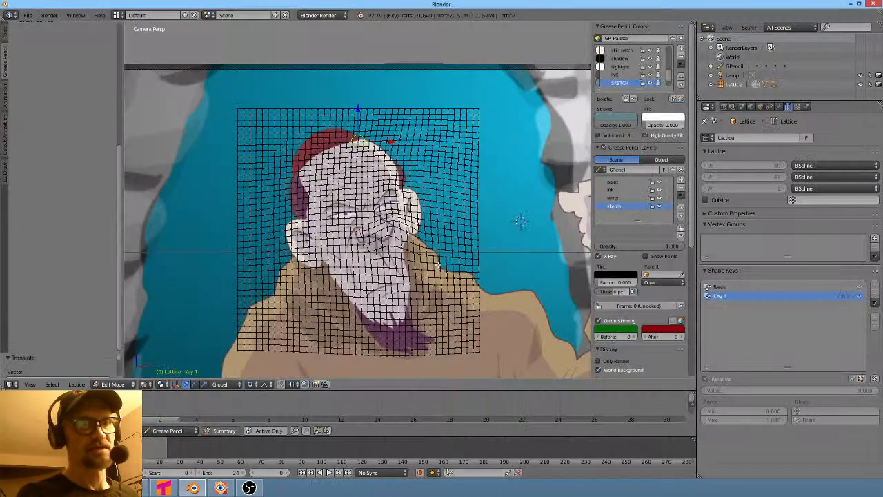
right_click(405, 283)
key("g")
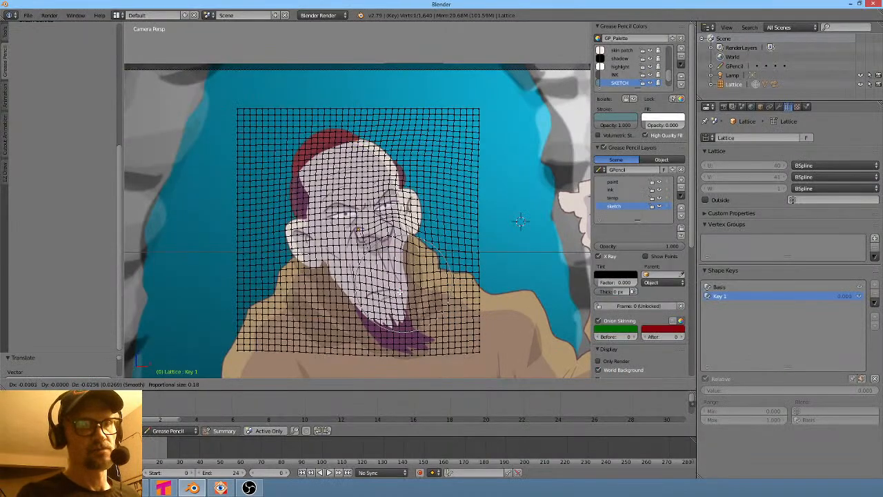
left_click(397, 291)
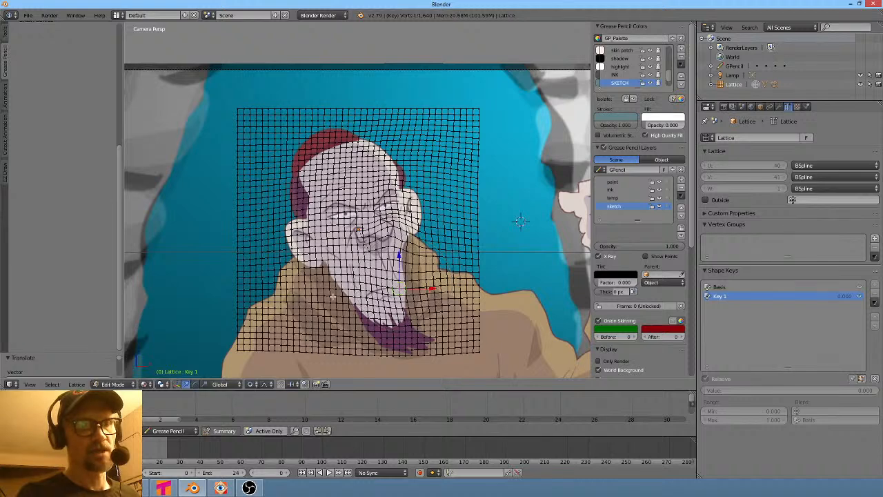
- Select and proportionally move a lattice point on the lower left jaw
right_click(329, 282)
key("g")
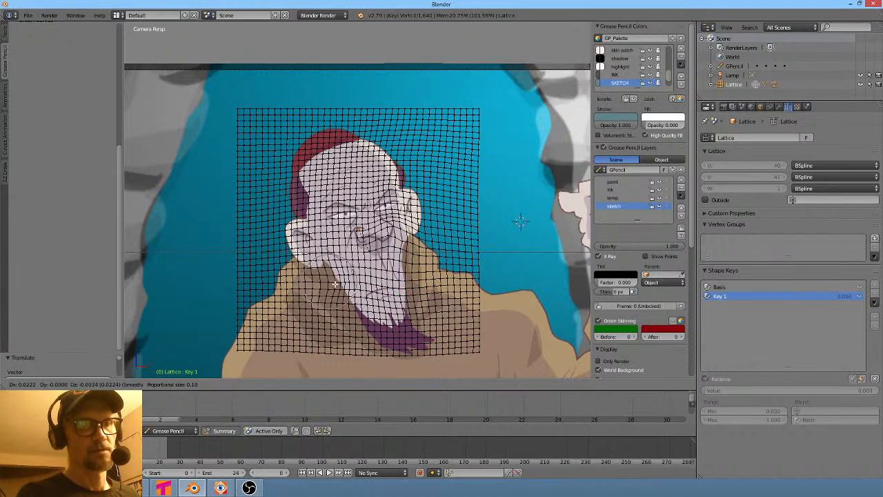
left_click(316, 277)
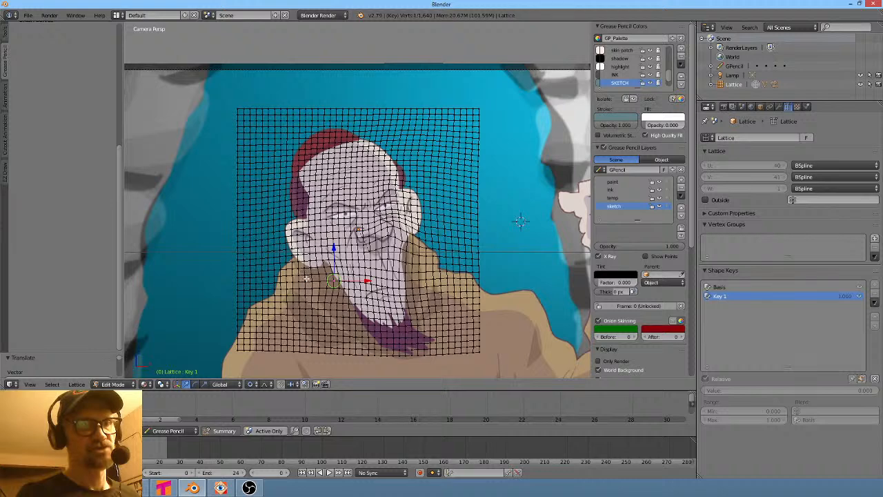
- Proportionally move a lattice point on the left cheek outward with a larger falloff, adjusting it twice
right_click(312, 274)
key("g")
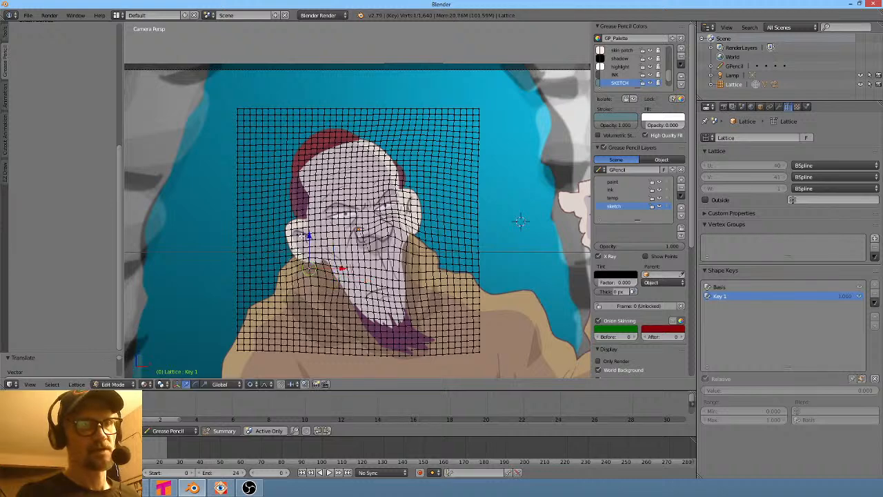
scroll(293, 227, "down", 5)
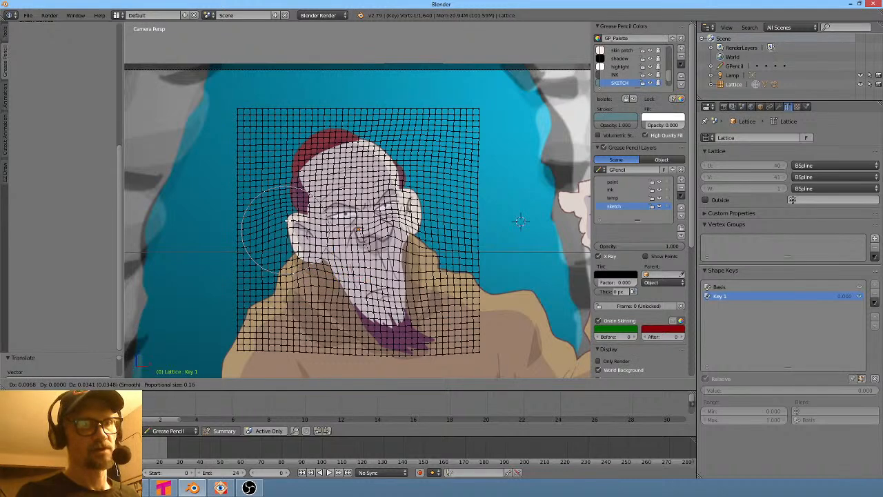
left_click(288, 233)
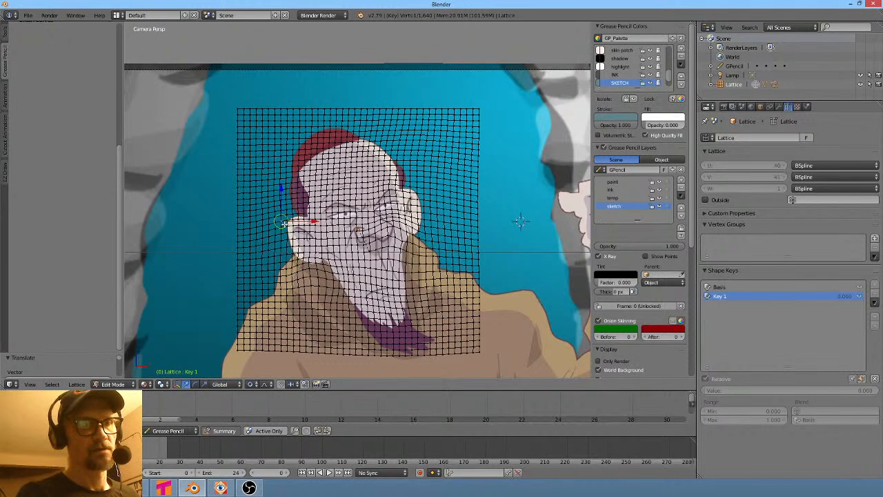
key("g")
left_click(289, 223)
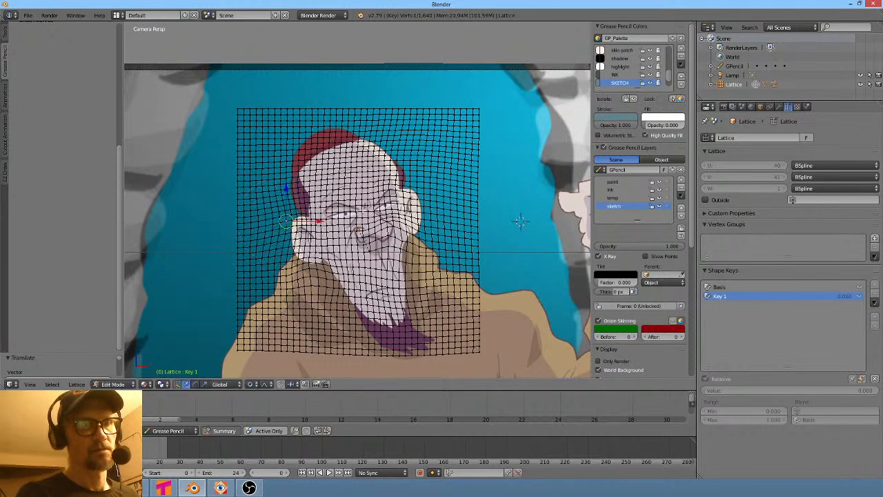
- Move a lattice point near the left eye, constrained to the Z axis
right_click(365, 209)
key("g")
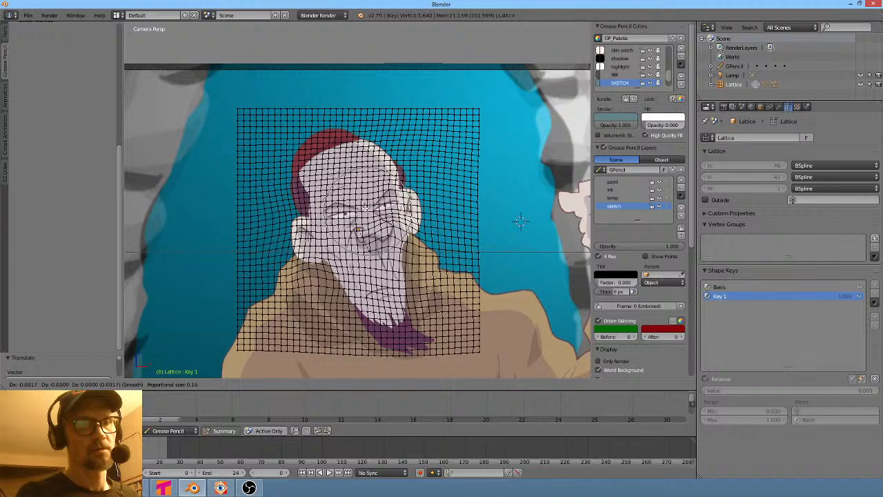
key("z")
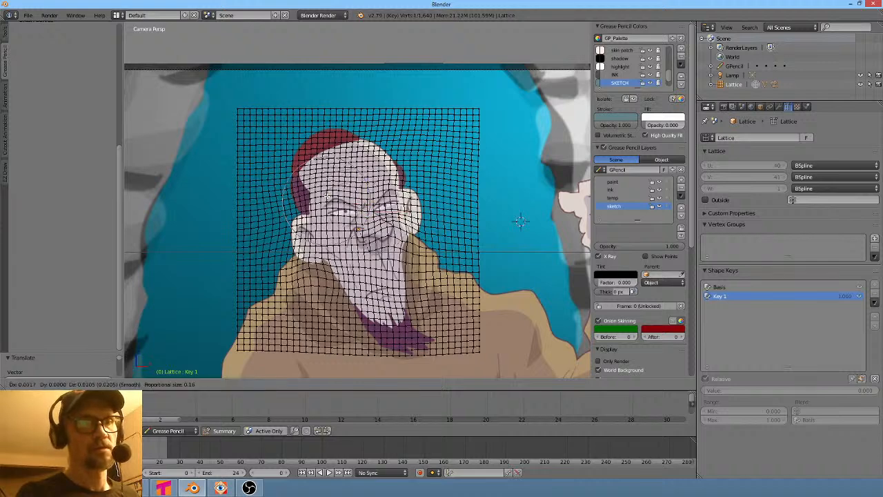
left_click(327, 198)
- Select and proportionally move a lattice point beside the left eye
right_click(332, 219)
key("g")
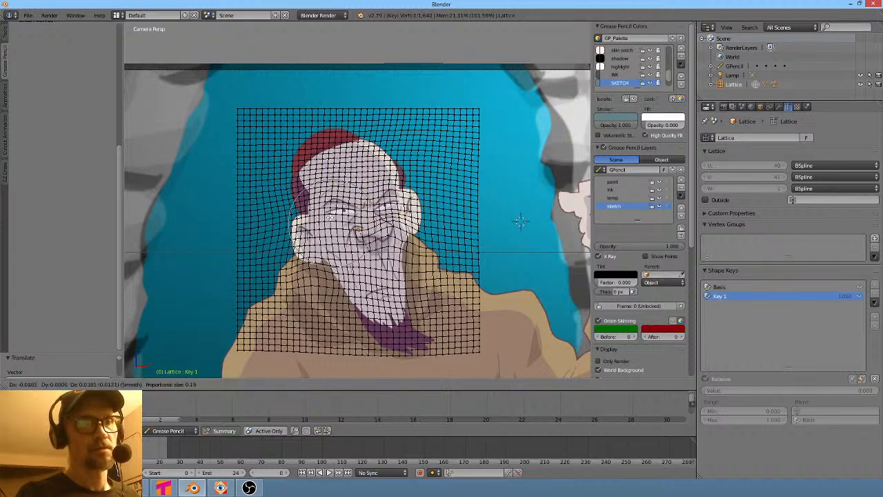
left_click(422, 271)
- Leave lattice edit mode and set the Key 1 shape key value to 0.736 to preview the deformation
scroll(422, 270, "down", 3)
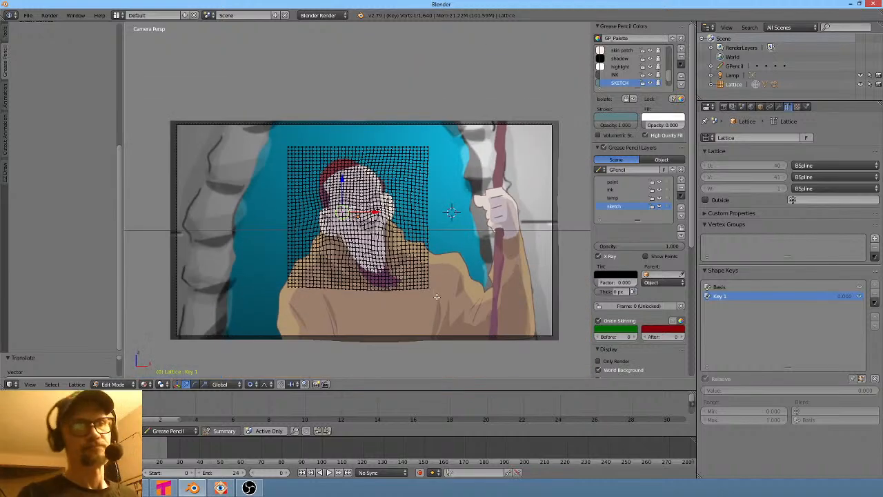
key("Tab")
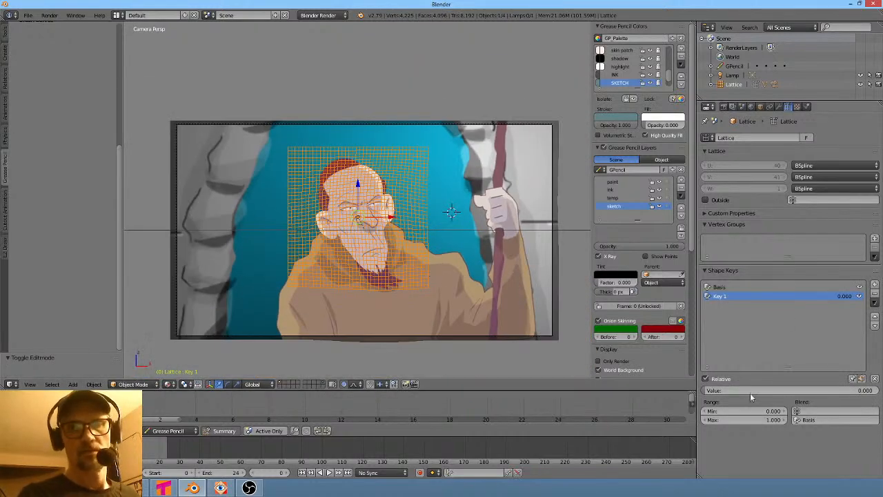
scroll(405, 211, "up", 4)
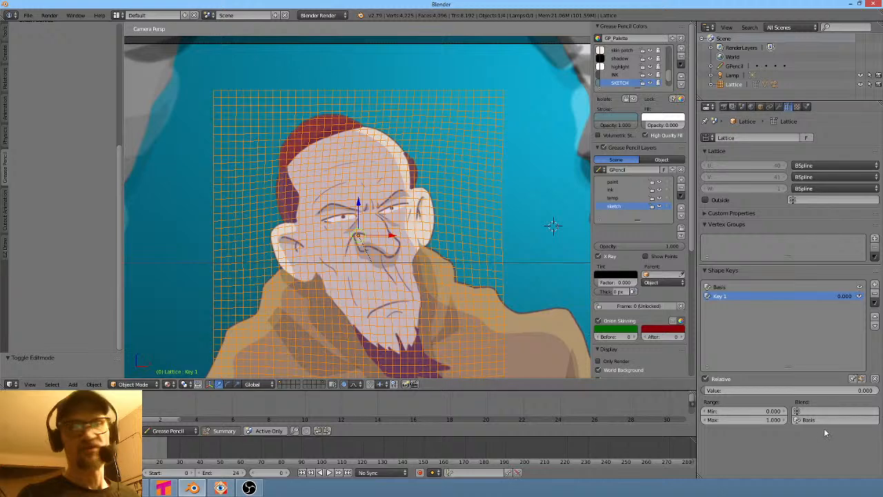
left_click_drag(713, 391, 836, 391)
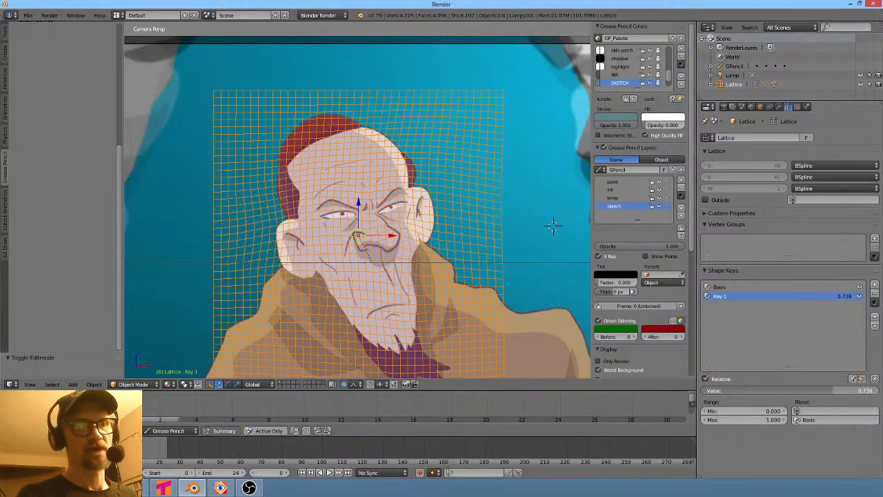
- Proportionally move a lattice point on the left jaw, then leave lattice edit mode
key("Tab")
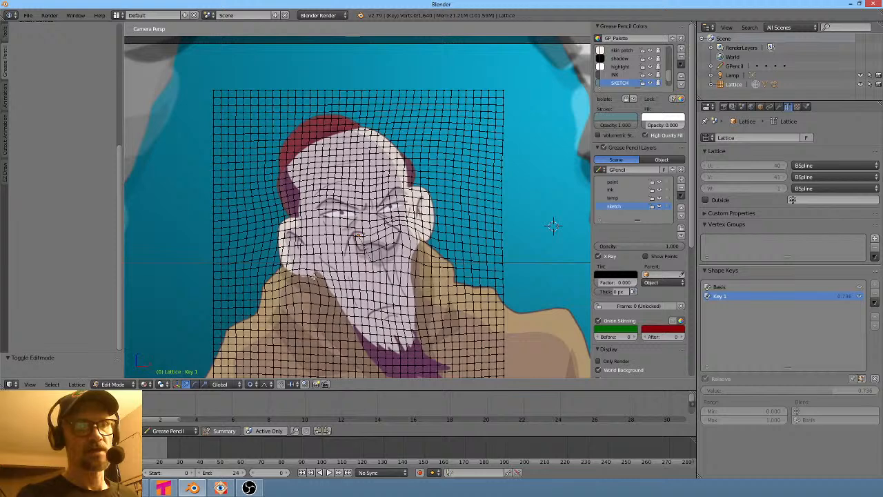
right_click(313, 276)
key("g")
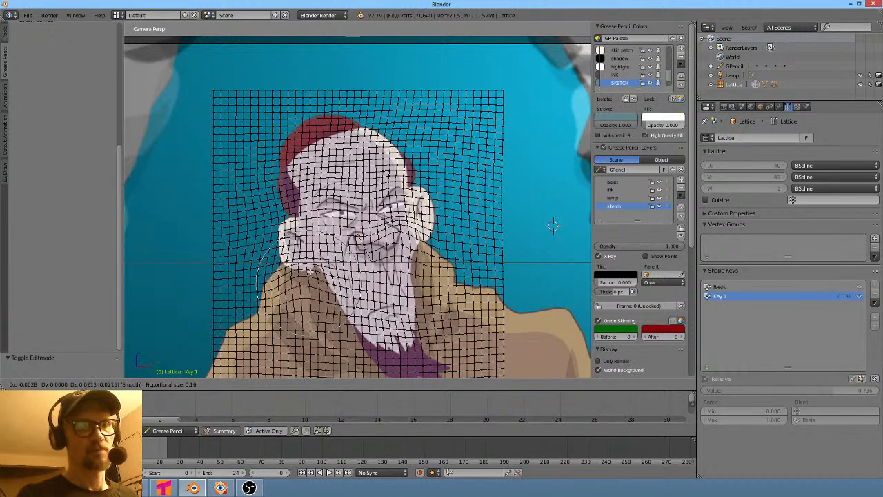
left_click(310, 271)
key("Tab")
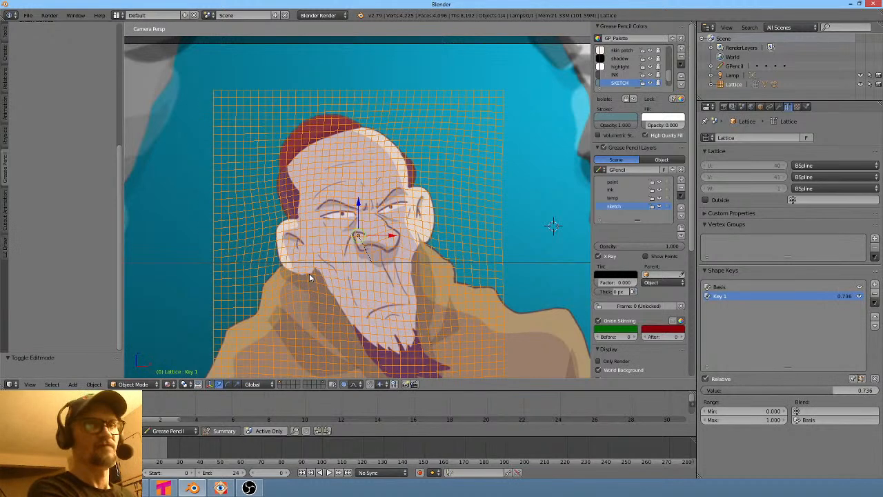
- Switch to the back orthographic view and proportionally move a lattice point at the upper left of the head
scroll(309, 275, "down", 3)
key("ctrl+KP_1")
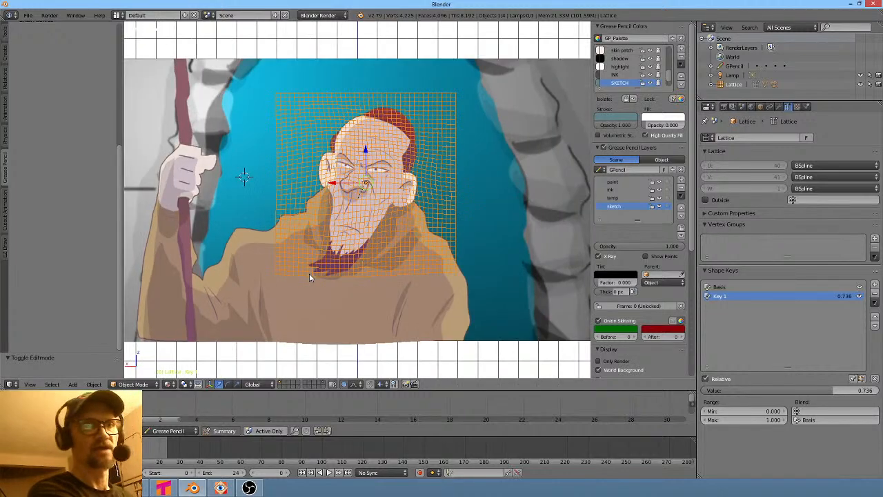
scroll(283, 273, "up", 4)
scroll(373, 235, "up", 1)
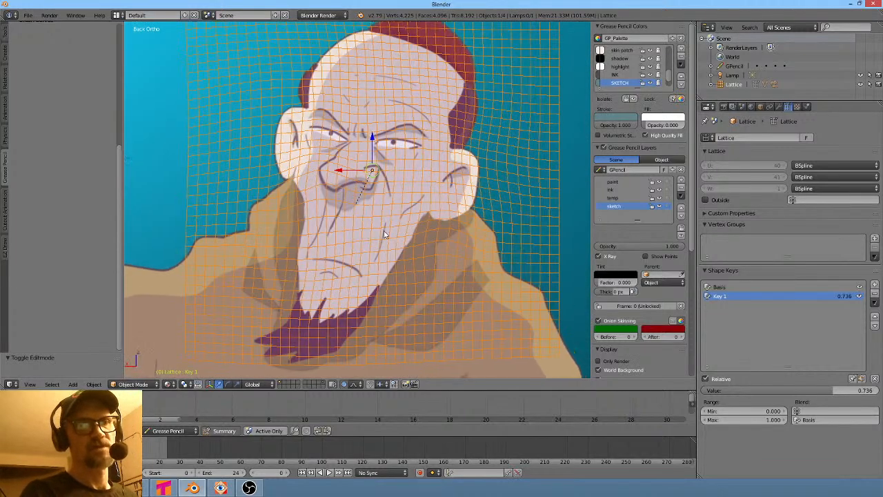
middle_click_drag(384, 232, 374, 264, "shift")
key("Tab")
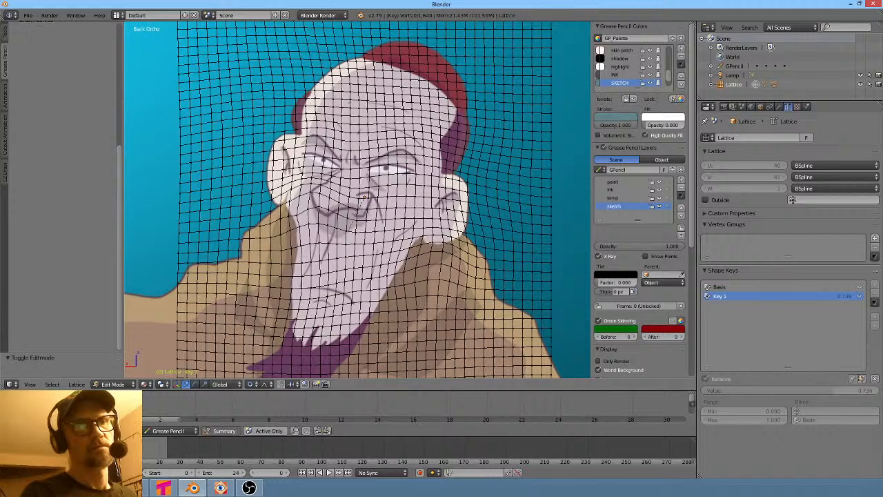
right_click(305, 106)
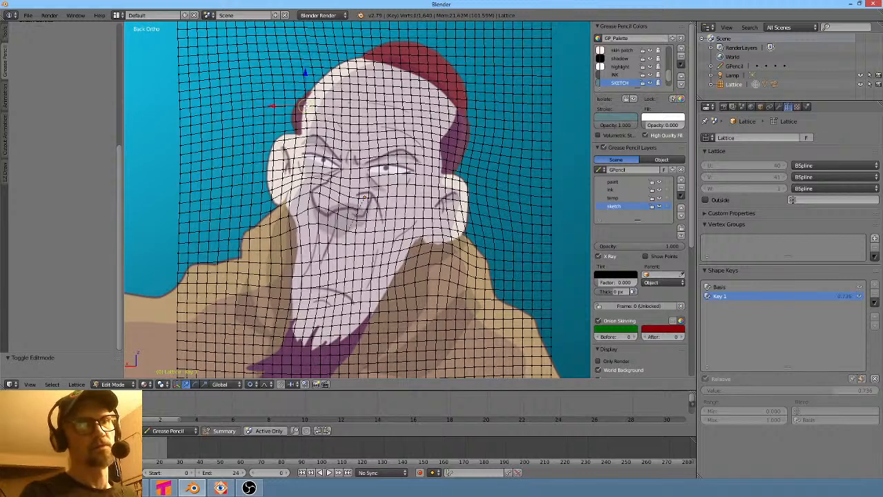
key("g")
left_click(310, 104)
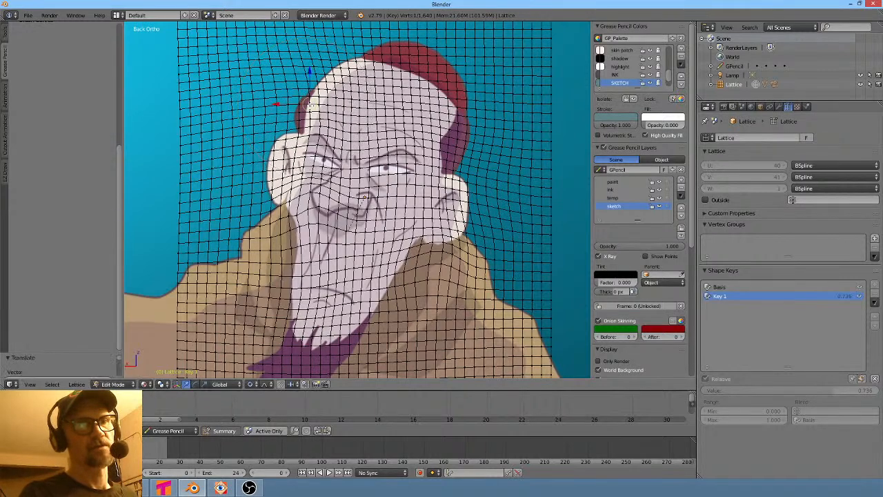
- Proportionally move lattice points on the right side of the hat and at the top of the hat
right_click(466, 124)
key("g")
left_click(470, 130)
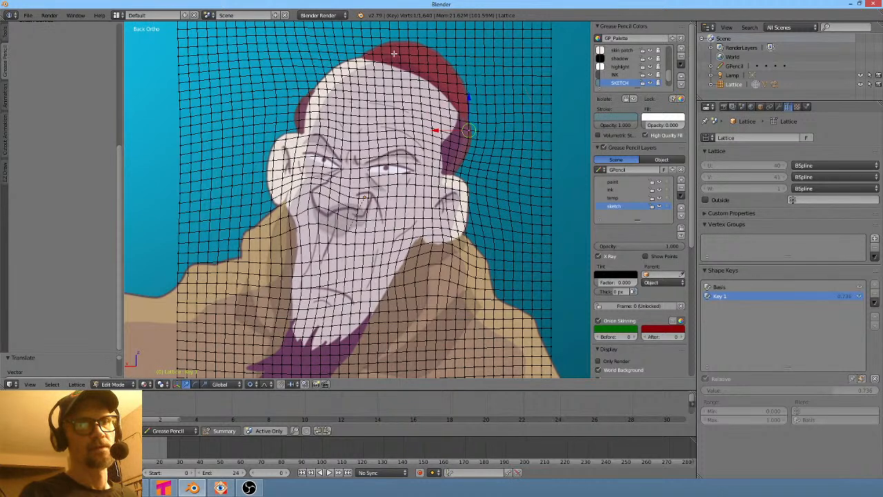
right_click(385, 45)
key("g")
left_click(377, 47)
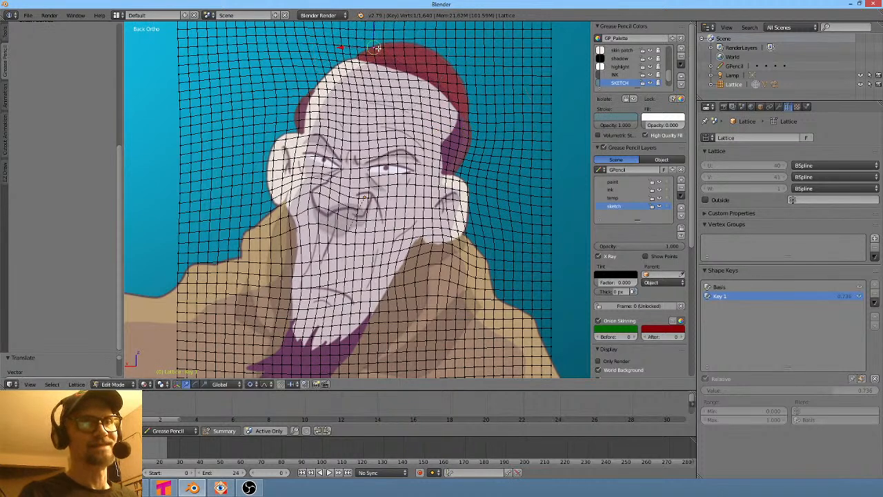
- Proportionally move two lattice points along the top of the head
right_click(358, 54)
key("g")
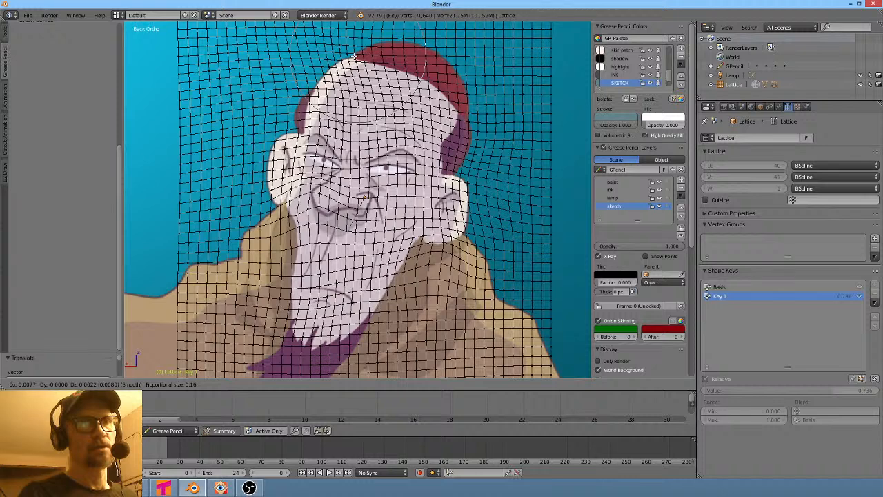
left_click(375, 66)
right_click(390, 71)
key("g")
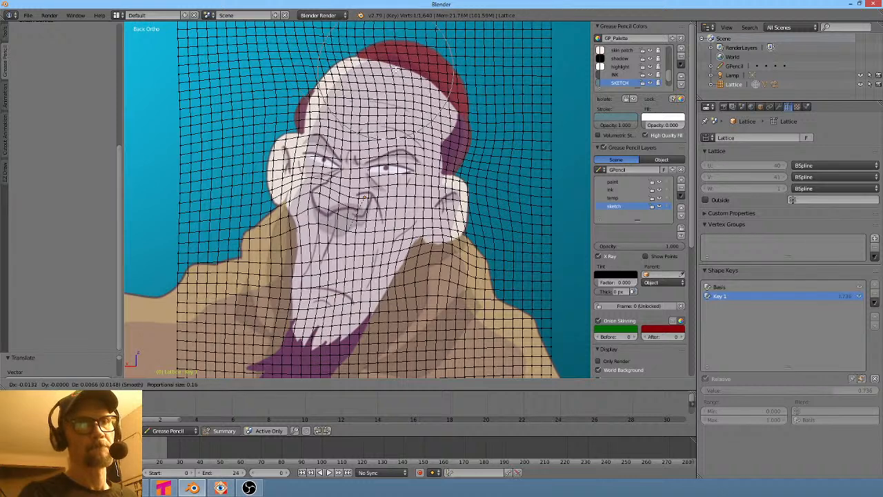
left_click(365, 200)
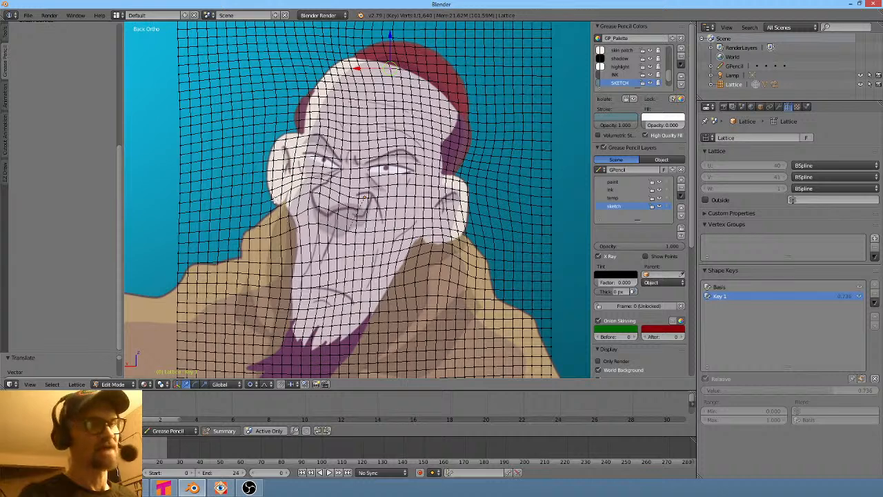
- Select and proportionally move a lattice point on the left cheek
right_click(275, 201)
key("g")
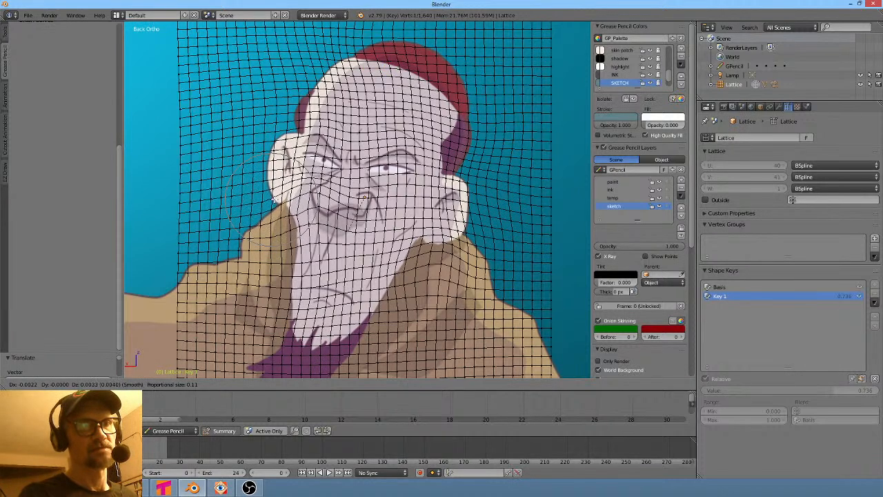
left_click(275, 200)
- Proportionally move two lattice points along the right jaw
right_click(422, 248)
key("g")
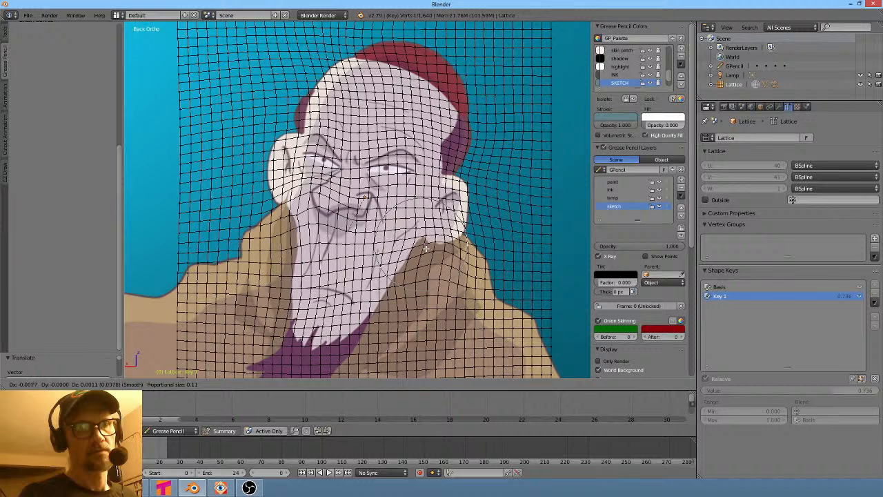
left_click(426, 249)
right_click(447, 247)
key("g")
left_click(442, 247)
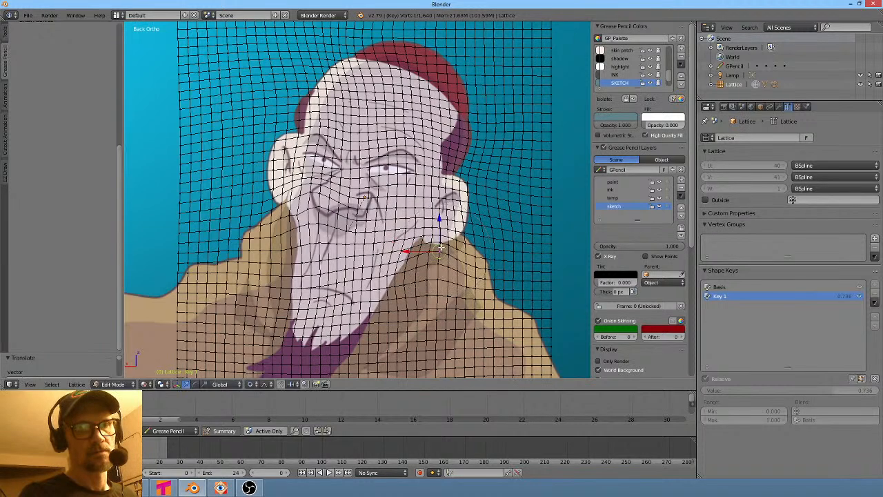
- Leave lattice edit mode and set the Key 1 shape key value to 0.644
key("Tab")
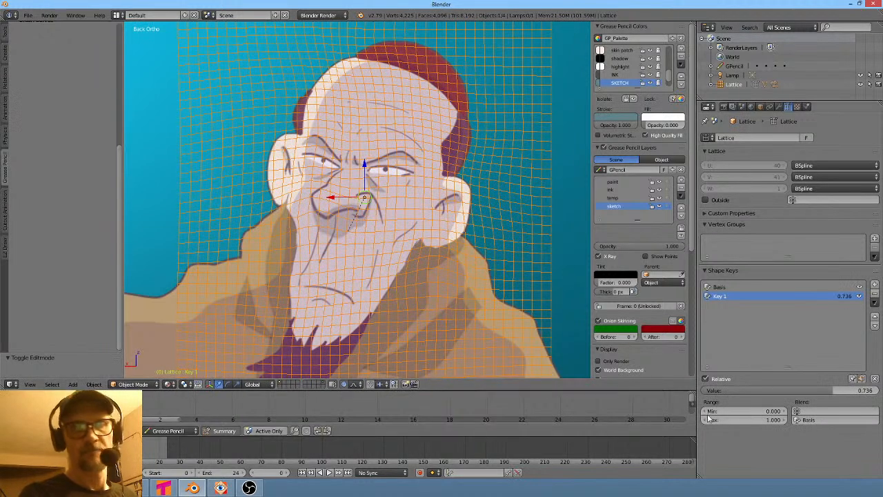
mouse_move(845, 391)
left_mouse_down()
mouse_move(705, 391)
mouse_move(876, 391)
mouse_move(752, 391)
mouse_move(839, 391)
mouse_move(779, 391)
mouse_move(815, 391)
left_mouse_up()
key("KP_1")
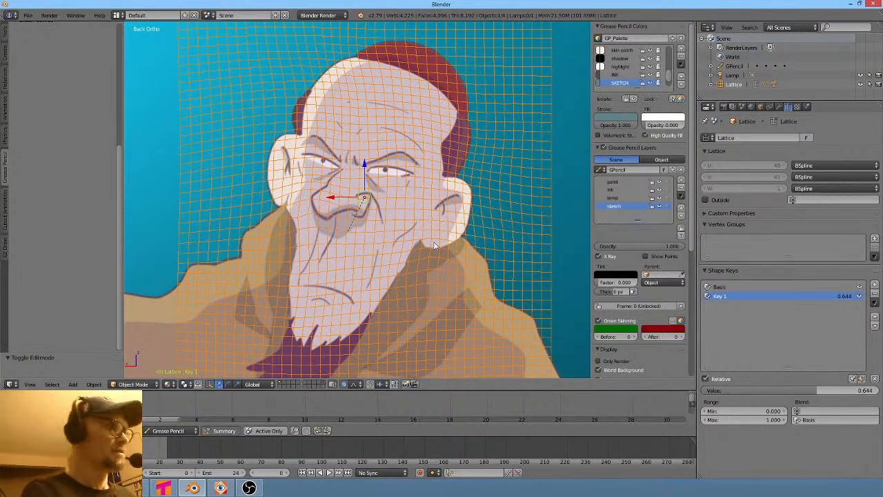
- Return to the camera view and toggle lattice edit mode to compare the deformation
scroll(388, 279, "down", 2)
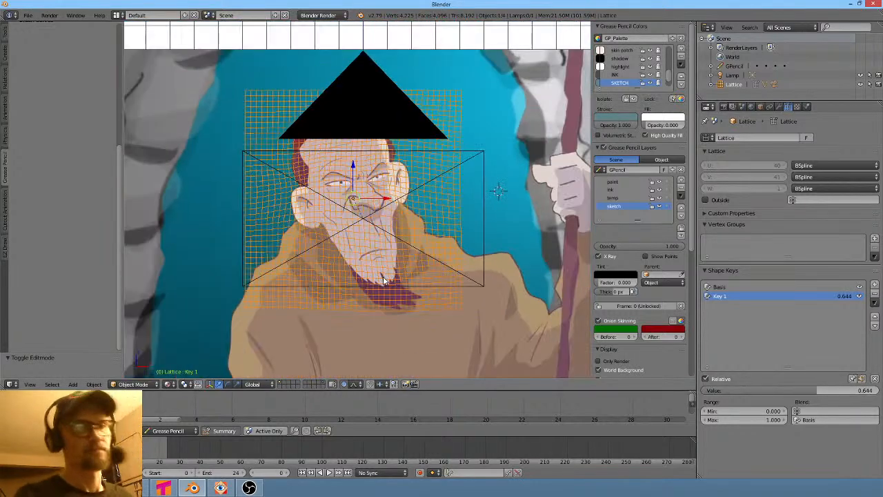
key("KP_0")
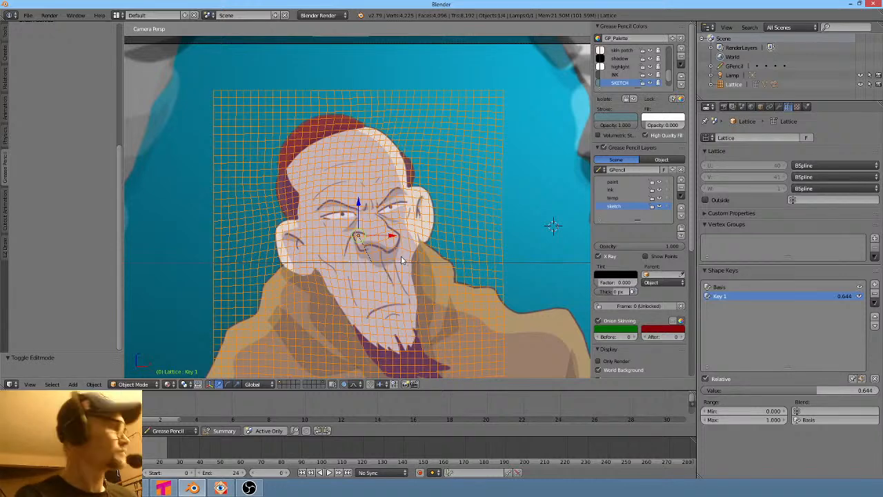
key("Tab")
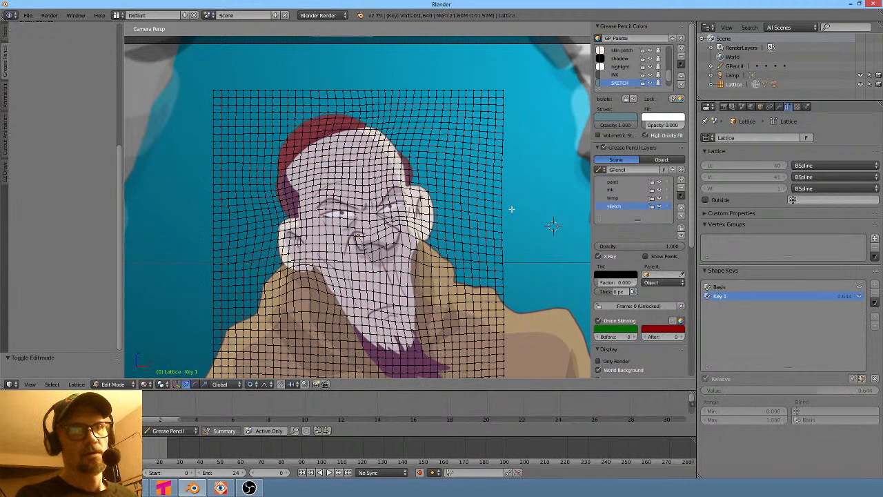
key("Tab")
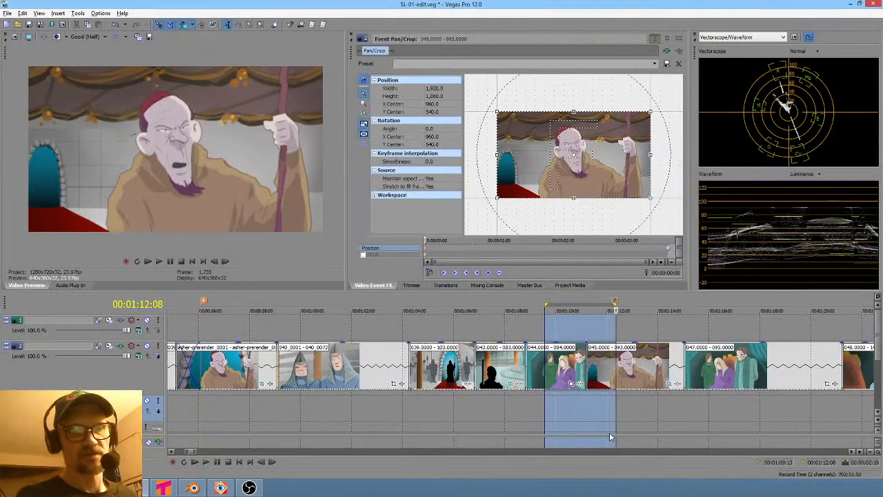
- Switch to the Vegas Pro edit to check the shot's reference clip in the timeline, then return to Blender
left_click(633, 433)
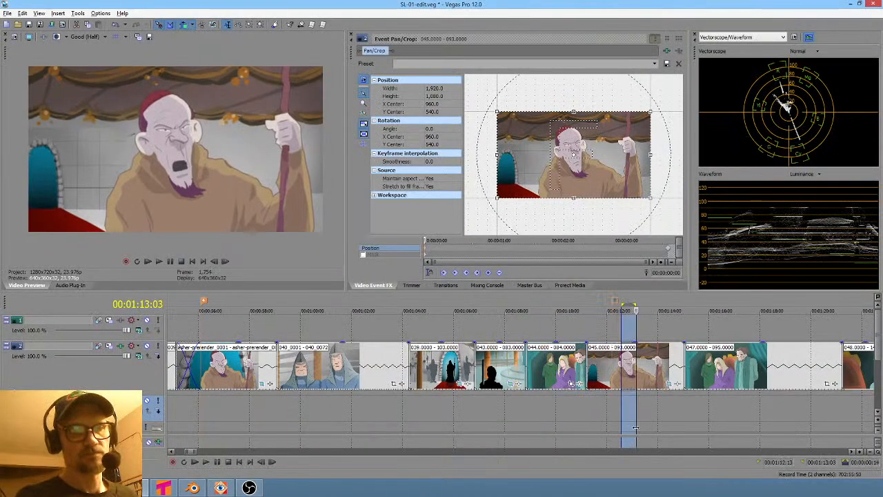
left_click(220, 407)
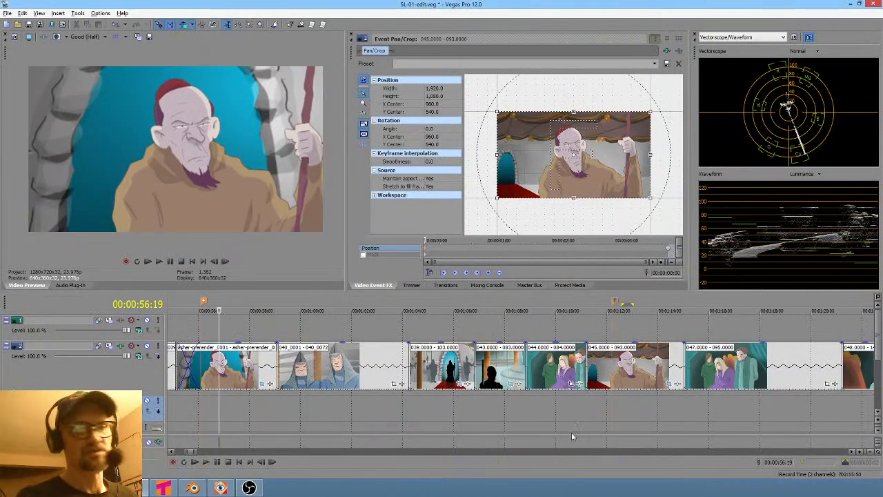
left_click(623, 412)
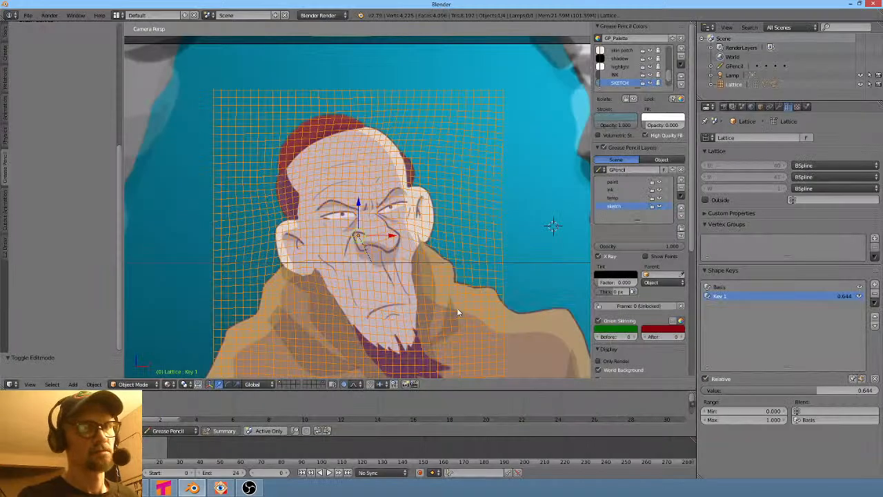
- Select the prerender image plane and go to frame 3 in the camera view
scroll(451, 288, "down", 3)
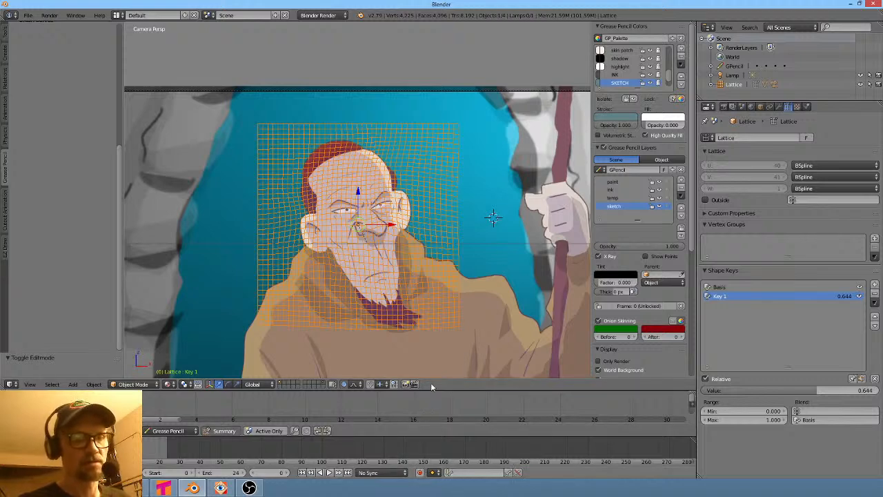
right_click(494, 148)
scroll(494, 148, "down", 2)
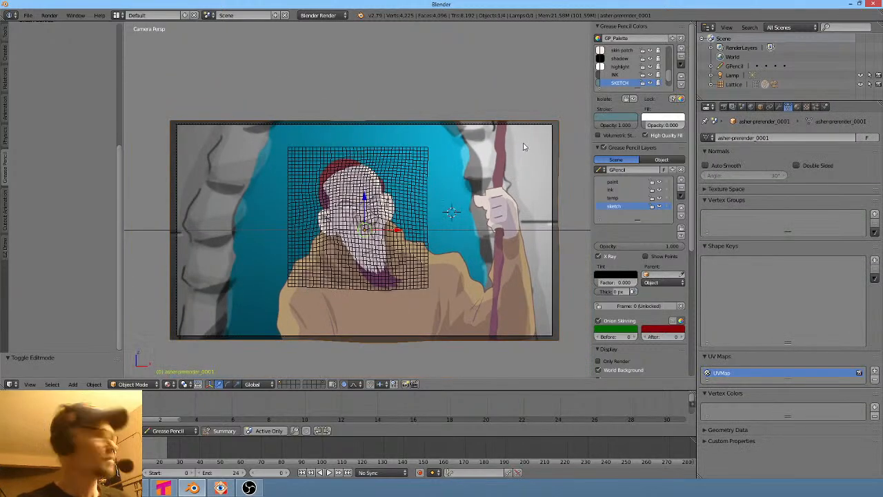
key("Tab")
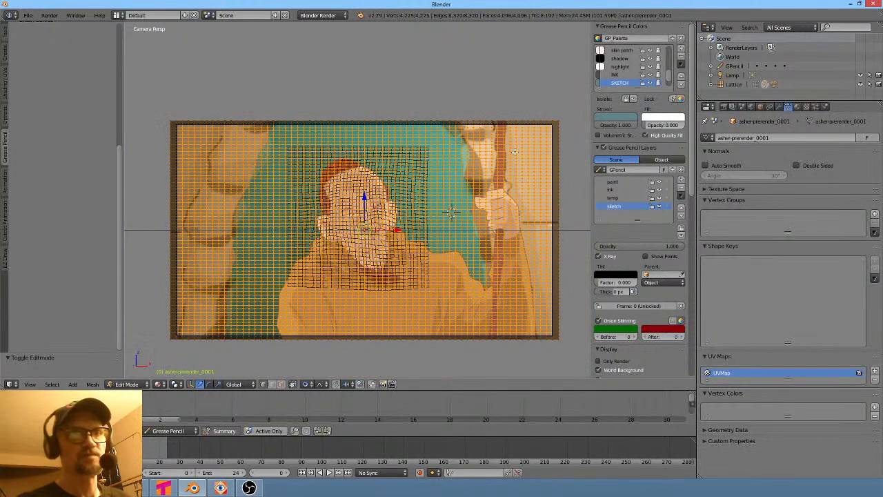
key("Tab")
middle_click_drag(512, 149, 378, 177)
key("KP_0")
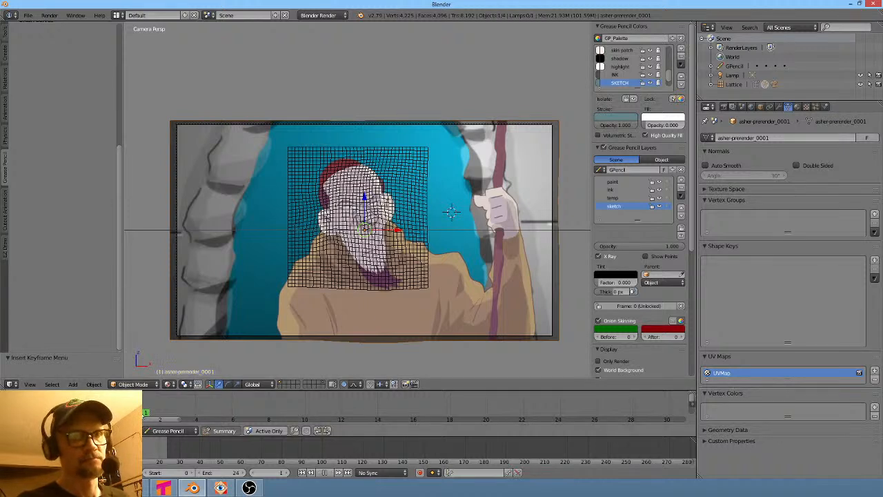
mouse_move(164, 417)
left_mouse_down()
mouse_move(197, 419)
mouse_move(174, 420)
mouse_move(195, 420)
mouse_move(186, 421)
left_mouse_up()
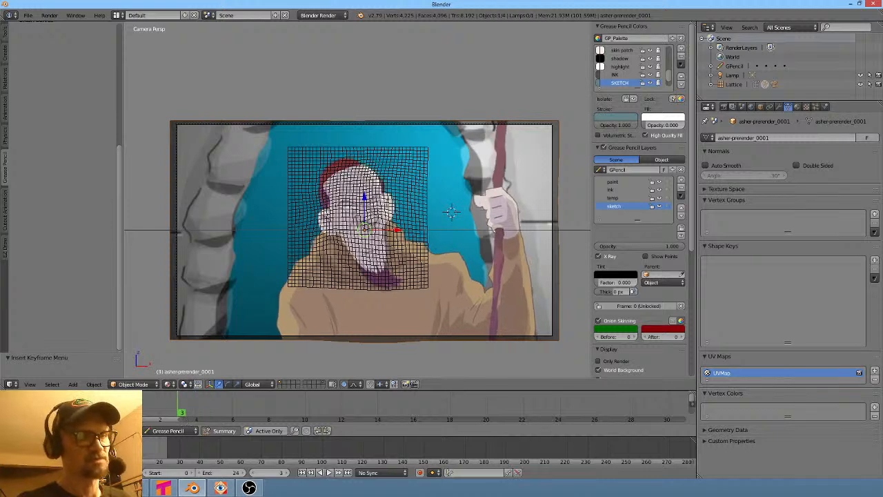
key("g")
left_click(180, 409)
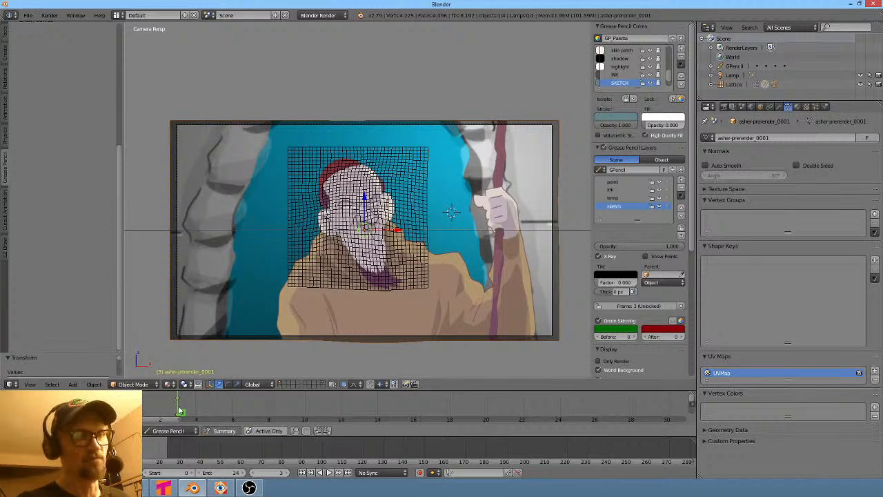
- Play back the animation, go to frame 15, and insert a location keyframe on the prerender plane
key("alt+a")
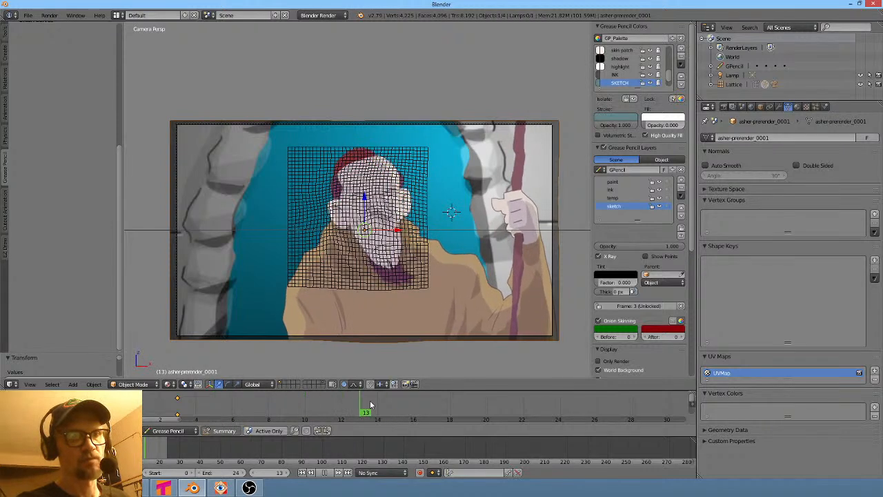
mouse_move(406, 405)
left_mouse_down()
mouse_move(497, 404)
mouse_move(362, 400)
mouse_move(458, 402)
mouse_move(364, 400)
mouse_move(444, 406)
mouse_move(363, 405)
mouse_move(394, 408)
left_mouse_up()
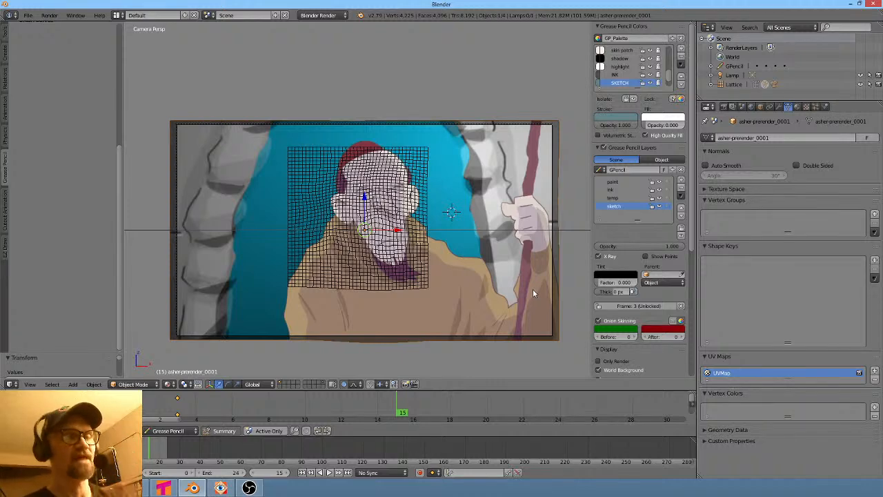
scroll(533, 289, "up", 2)
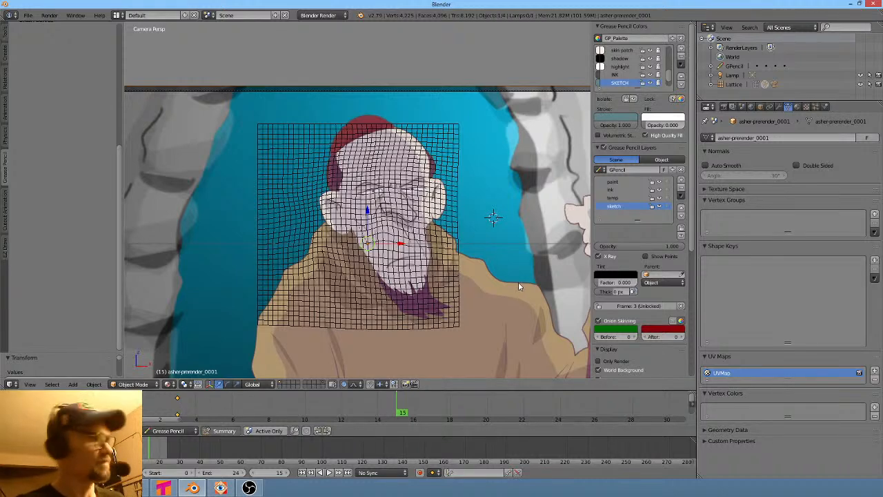
key("i")
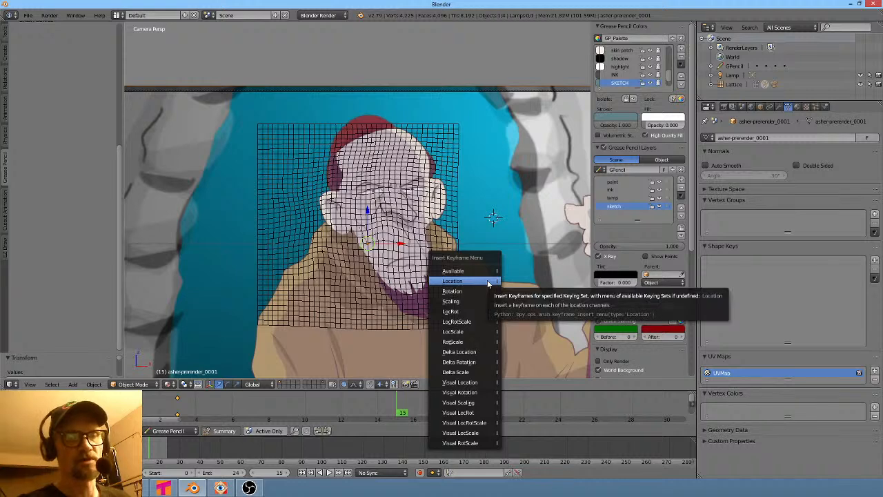
left_click(487, 281)
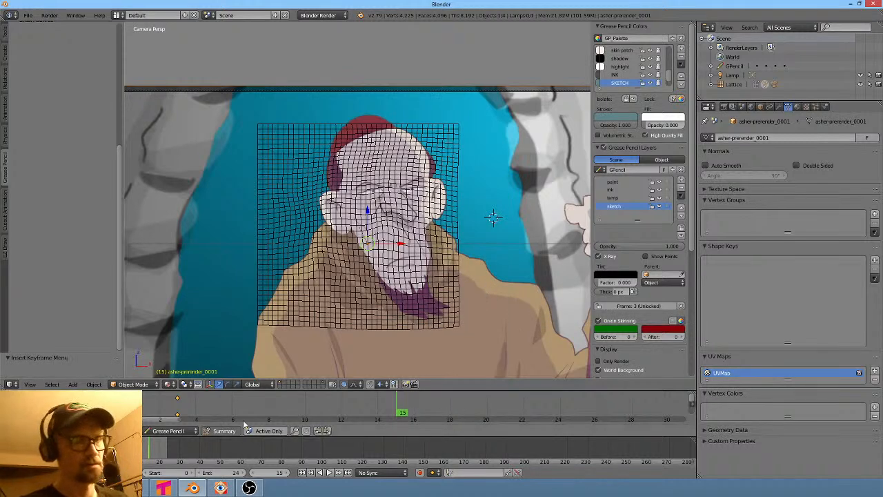
- Switch the timeline area to the Dope Sheet and play back the animation
left_click(185, 431)
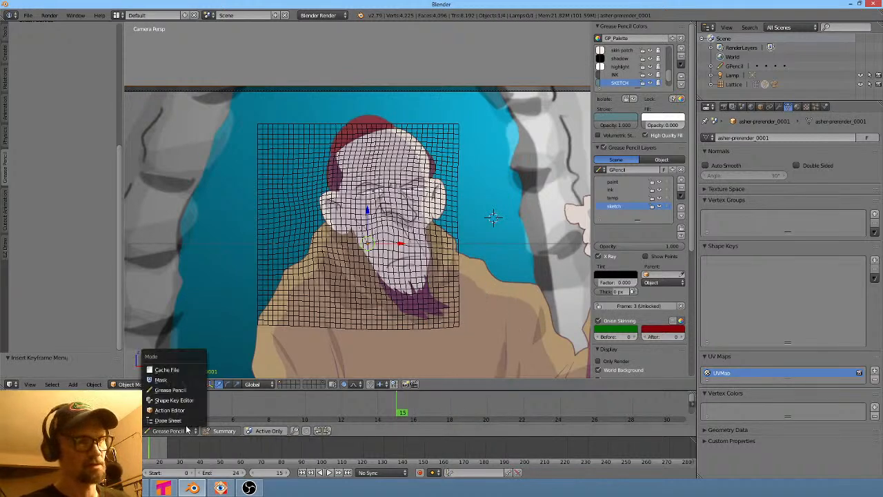
left_click(172, 366)
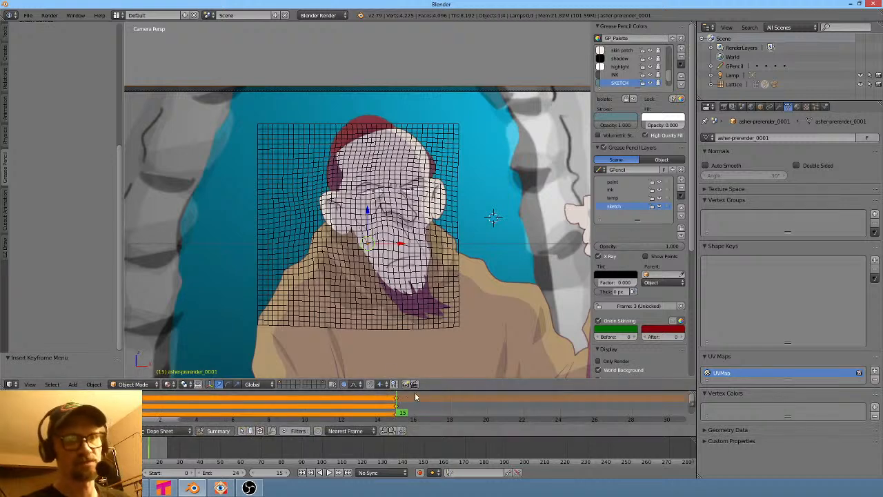
scroll(516, 310, "down", 2)
middle_click_drag(521, 314, 493, 298, "shift")
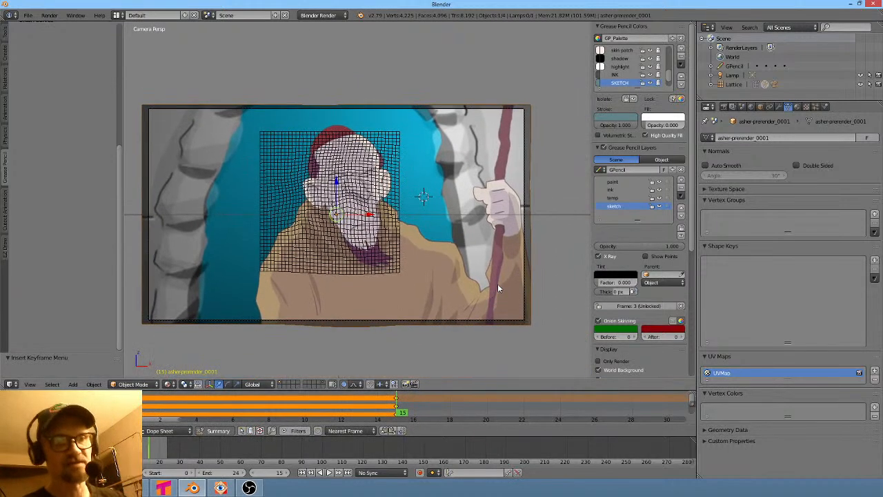
key("alt+a")
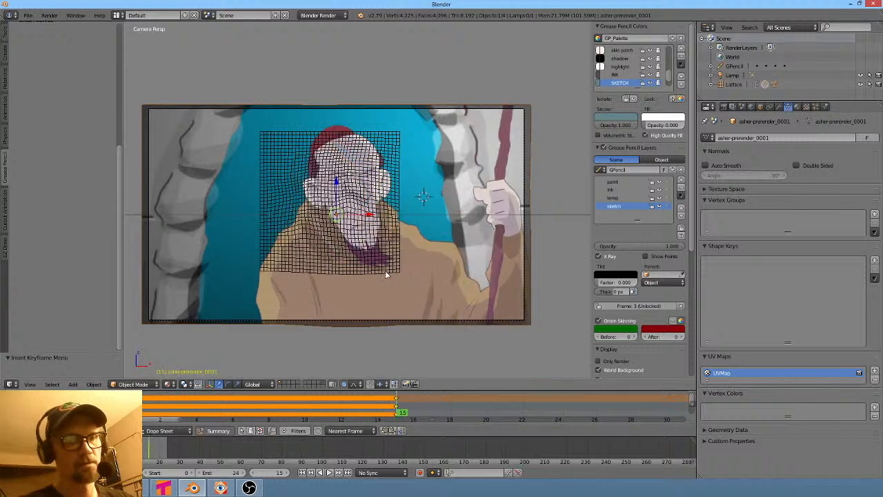
- Delete the grease pencil keyframe in Grease Pencil mode, then switch the editor back to Dope Sheet
left_click(171, 431)
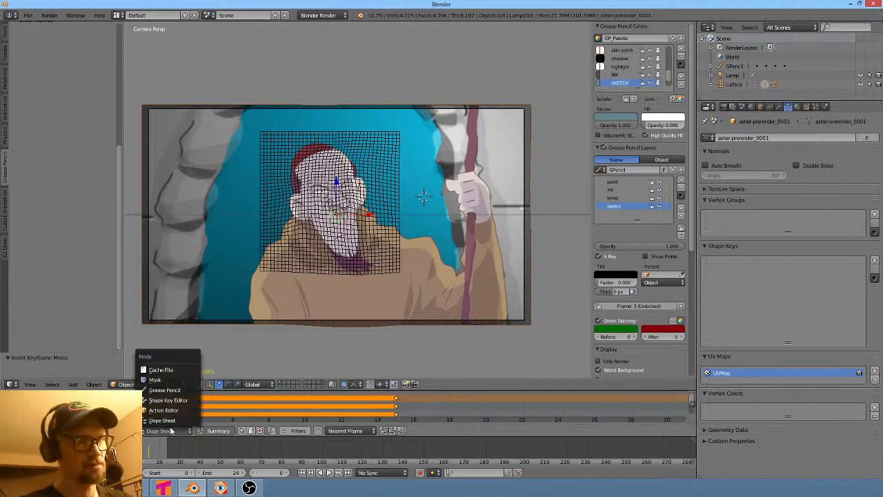
left_click(178, 390)
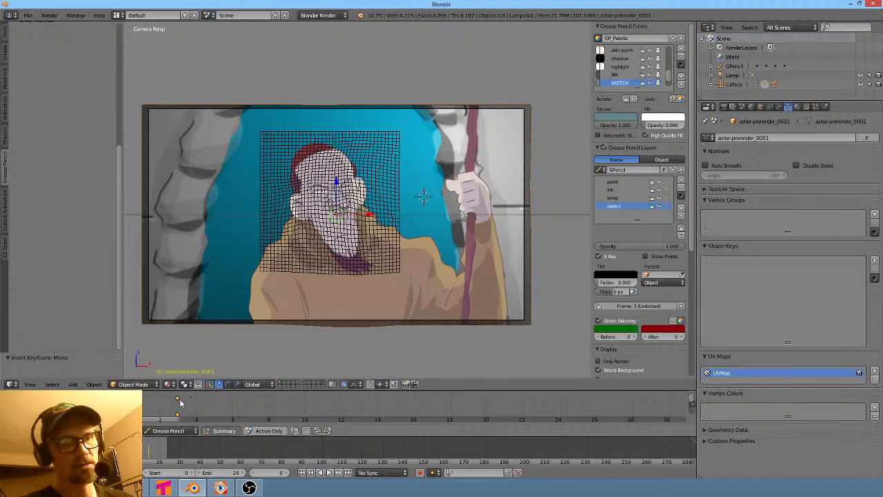
key("g")
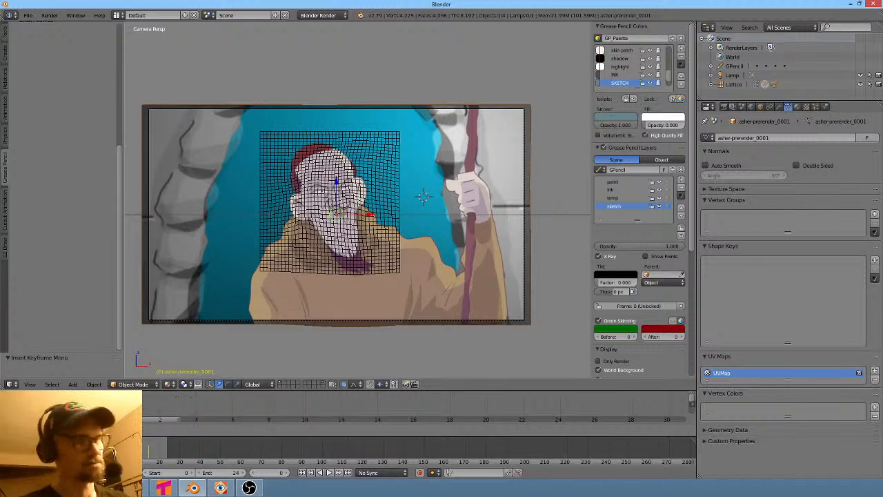
left_click(127, 407)
key("x")
left_click(128, 407)
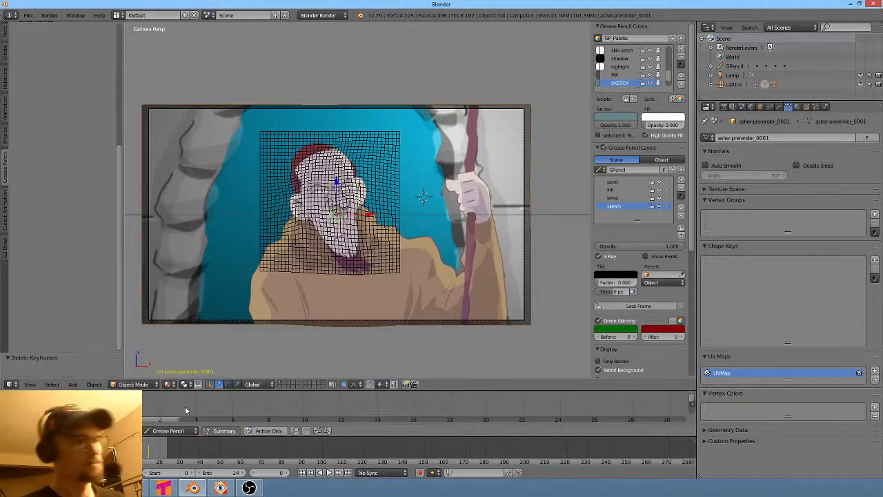
left_click(178, 429)
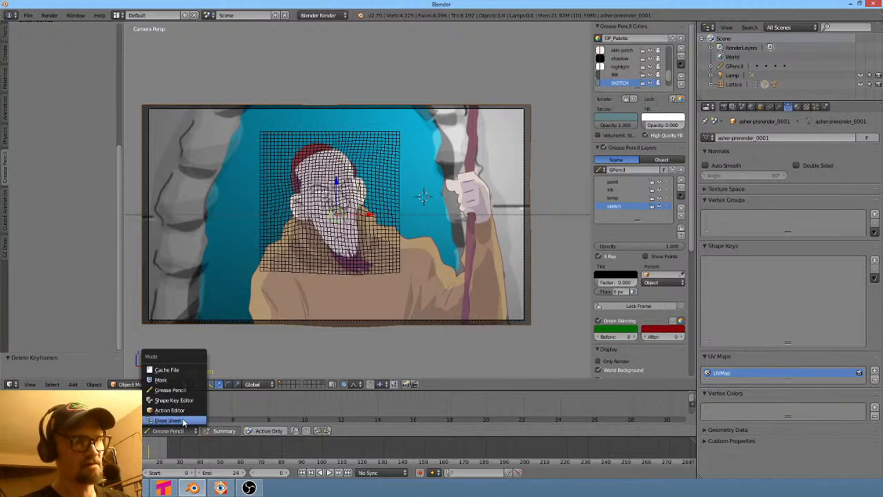
left_click(183, 422)
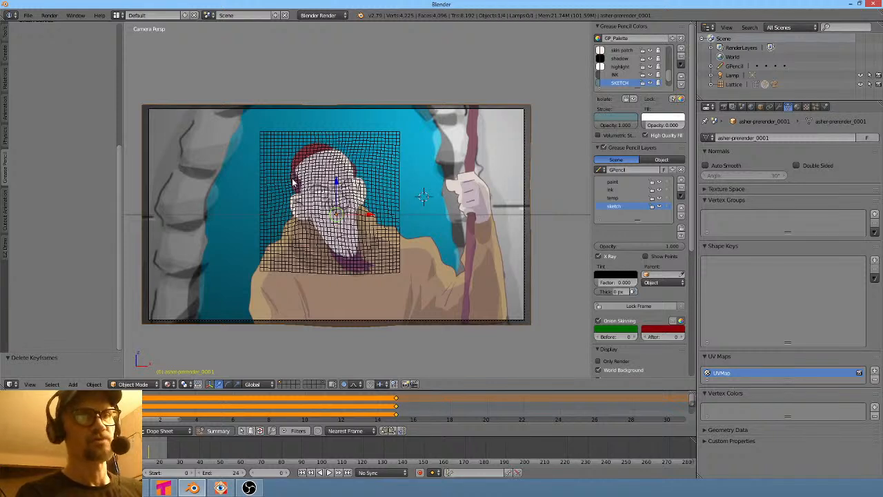
- At frame 15, move the prerender plane and scale it down to about 0.88
scroll(391, 263, "up", 4)
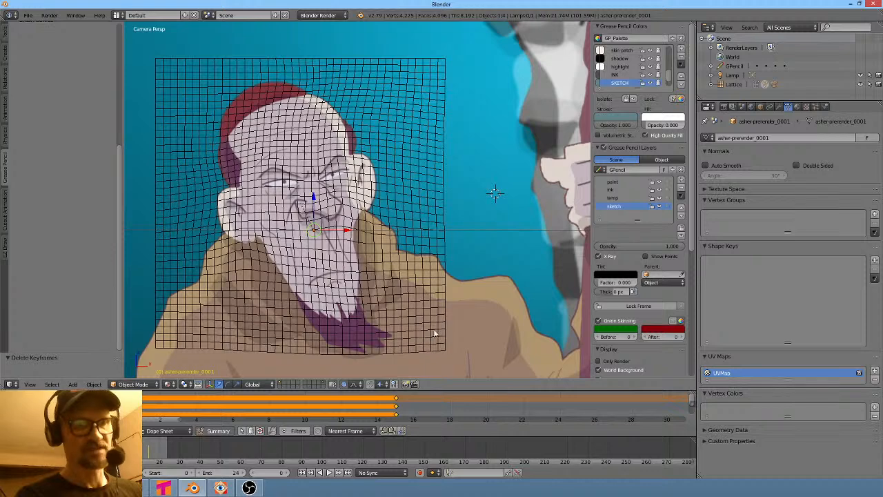
left_click(397, 413)
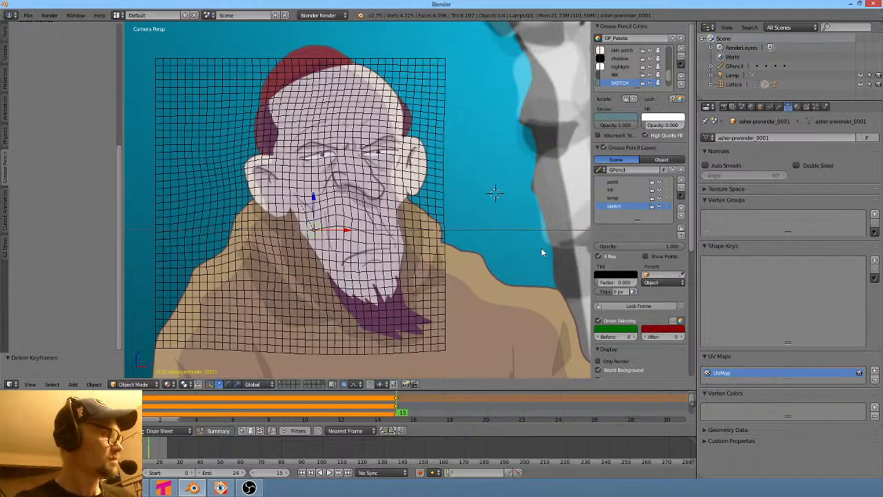
key("g")
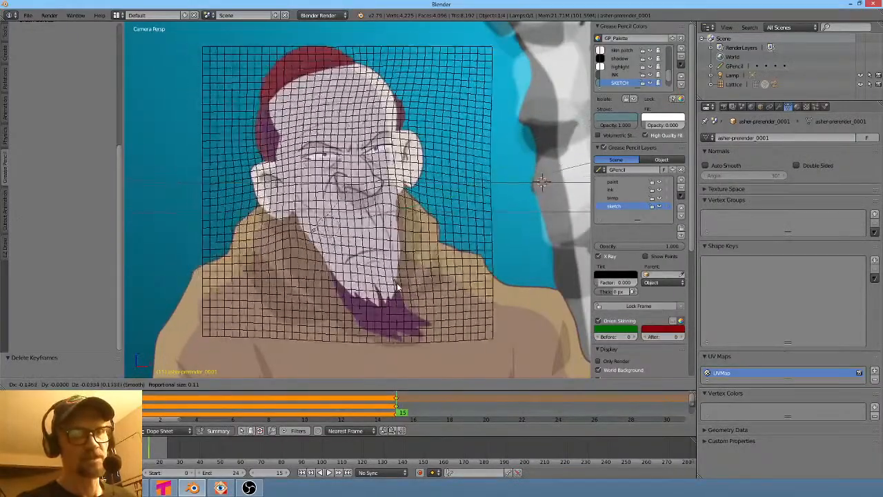
left_click(398, 285)
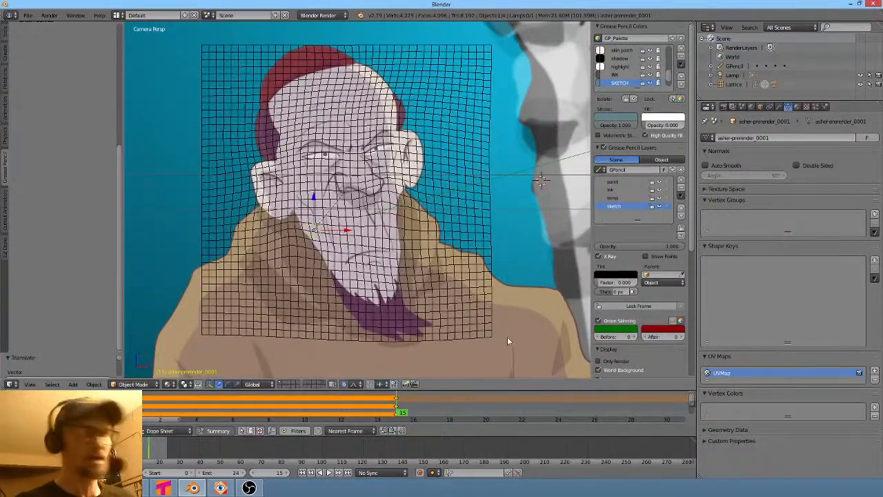
key("s")
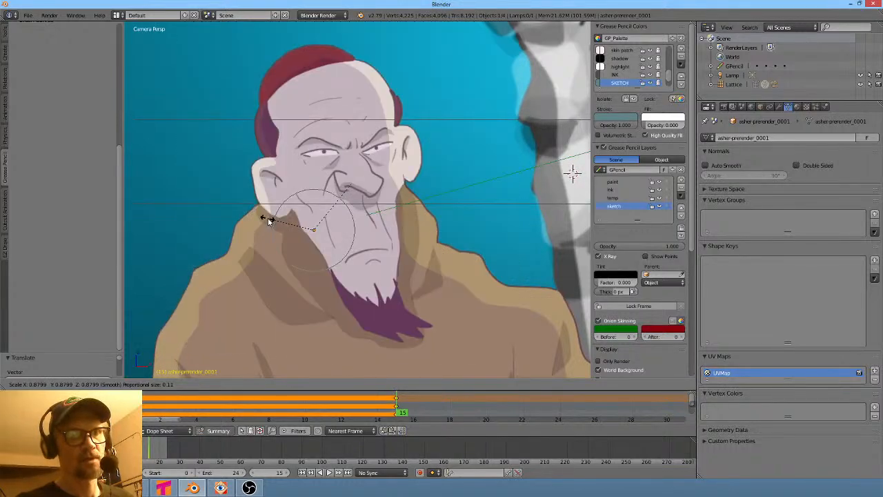
left_click(261, 212)
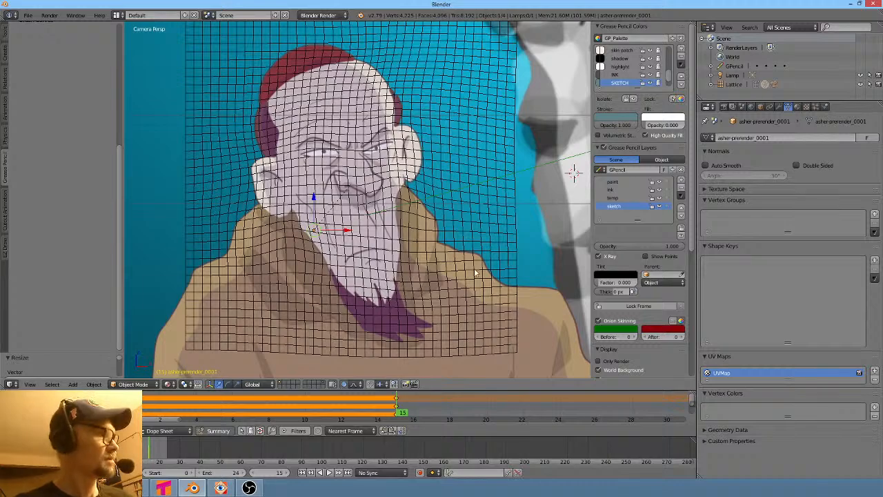
- Refine the plane's framing with another move, a scale of about 1.01, and a final move
key("g")
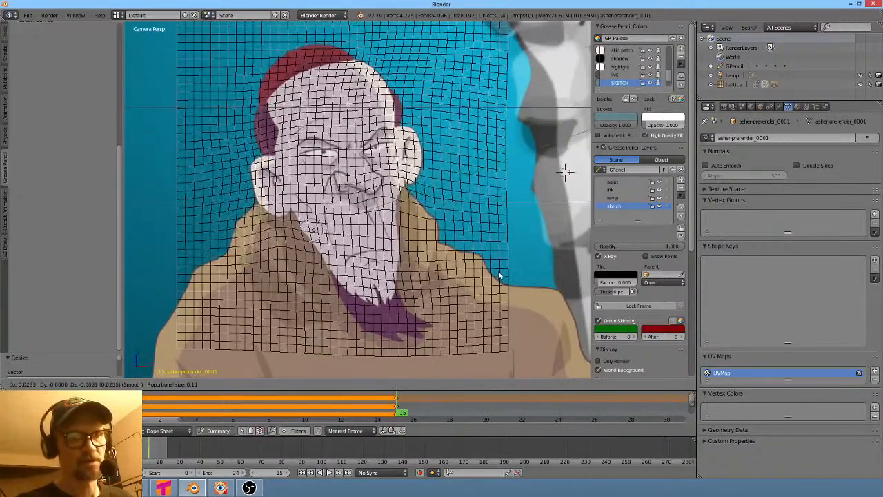
left_click(498, 273)
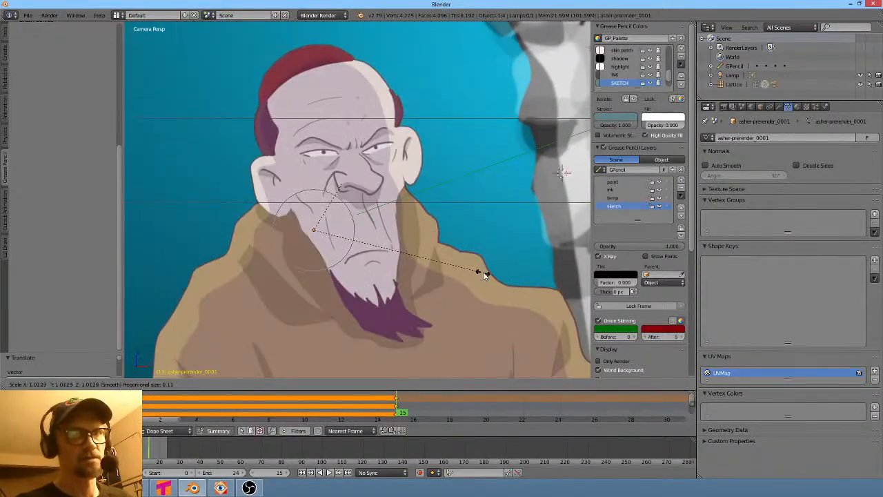
key("s")
left_click(490, 276)
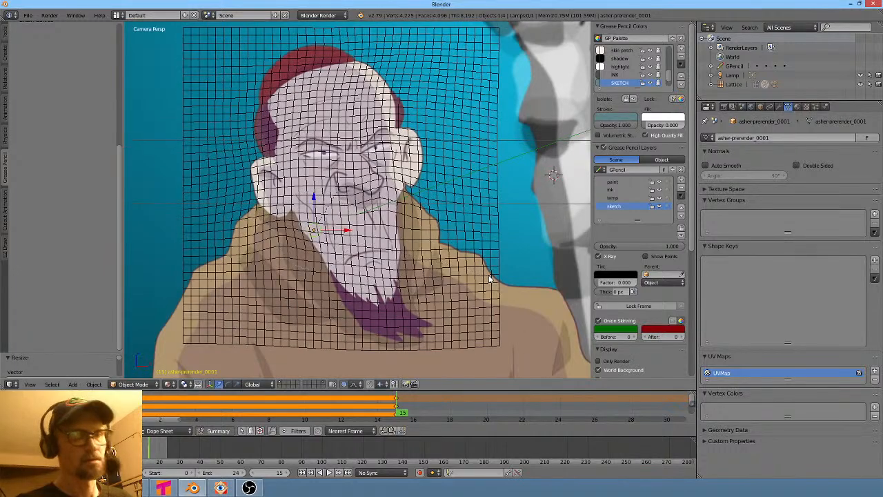
key("g")
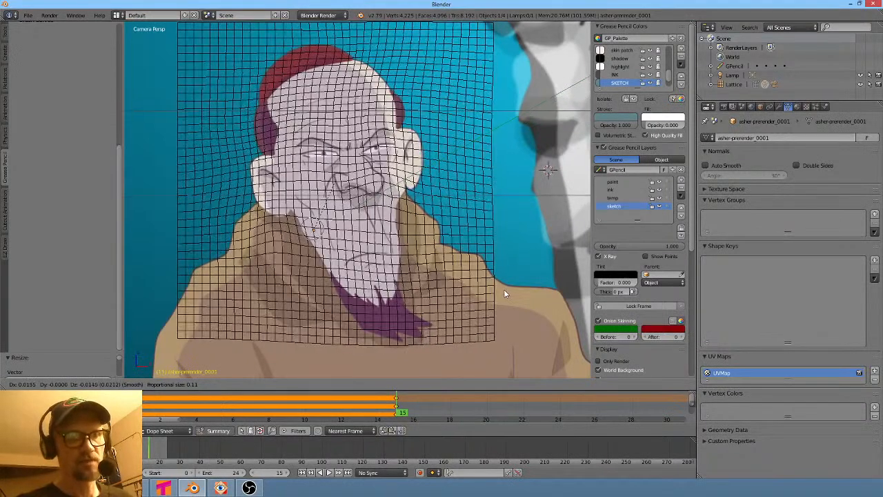
left_click(503, 291)
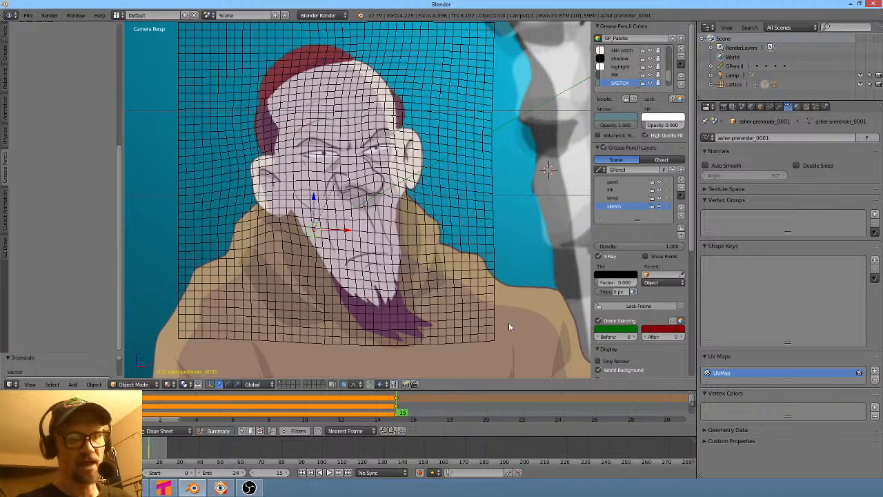
- Nudge the prerender plane into place with another move at frame 15
key("g")
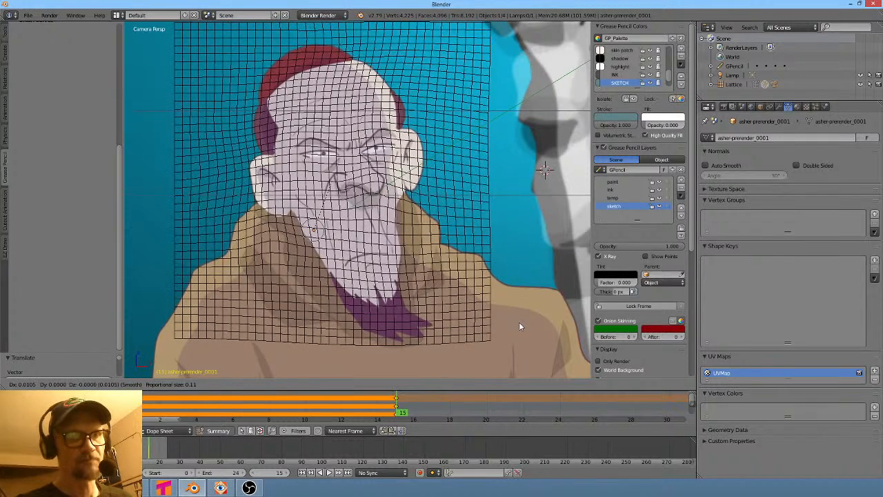
left_click(519, 322)
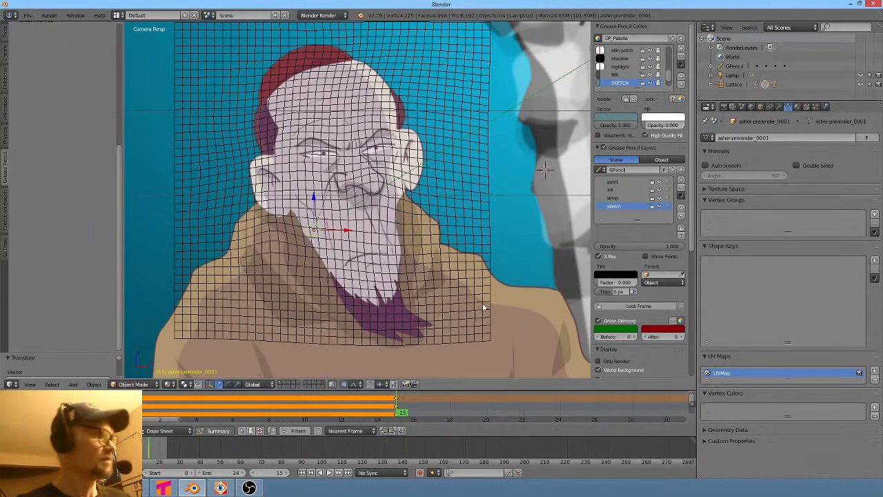
- Insert a Location keyframe for the prerender plane at frame 15
scroll(486, 306, "down", 1)
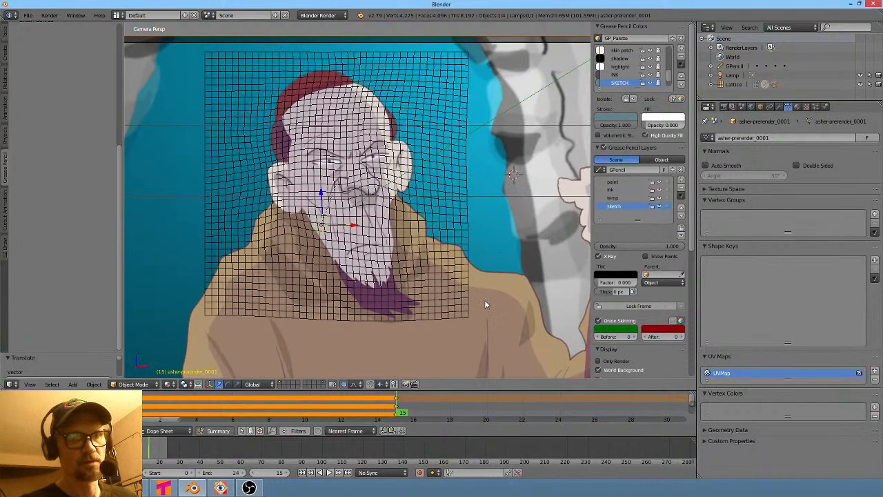
key("i")
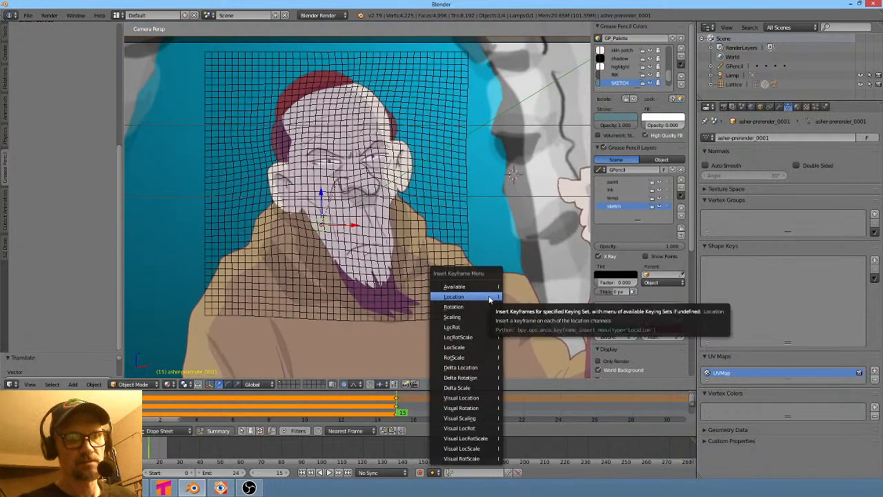
left_click(484, 297)
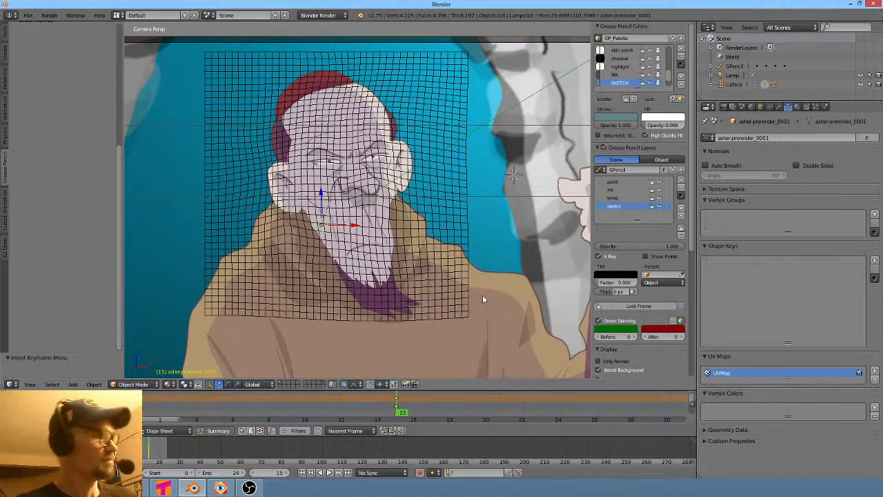
key("i")
left_click(483, 321)
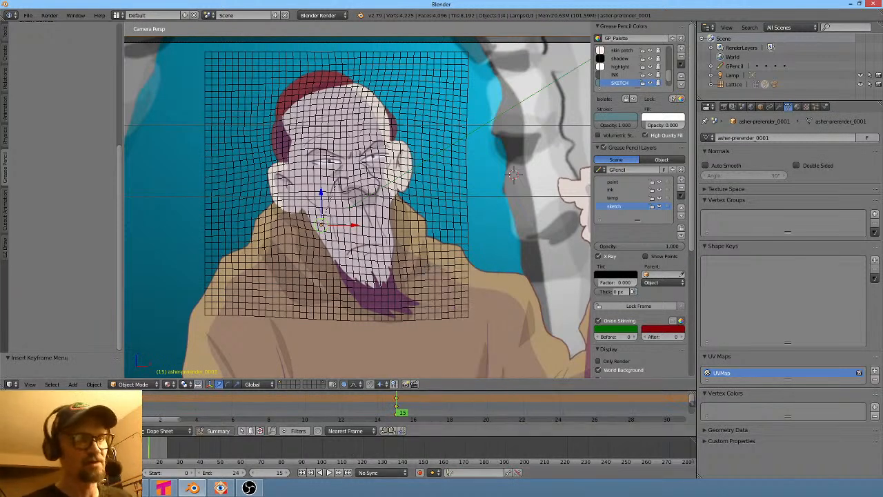
- Jump to the start frame, clear the plane's scale and insert a Scaling keyframe
key("shift+Left")
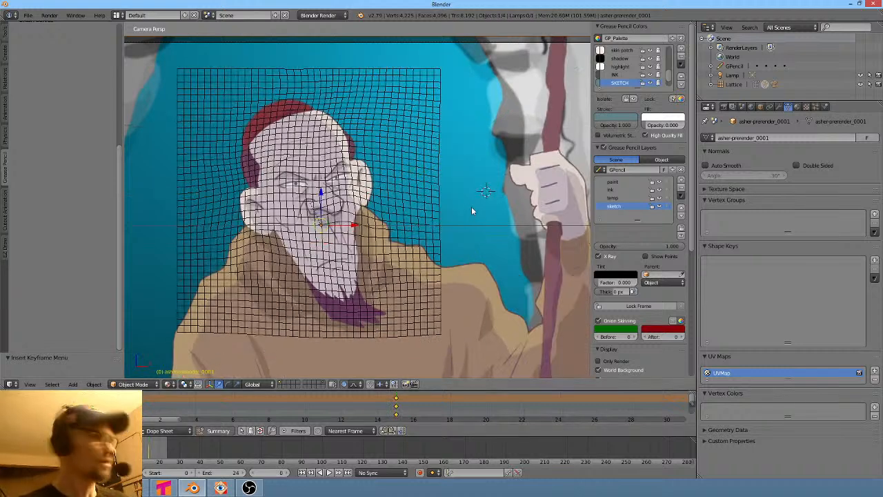
key("alt+s")
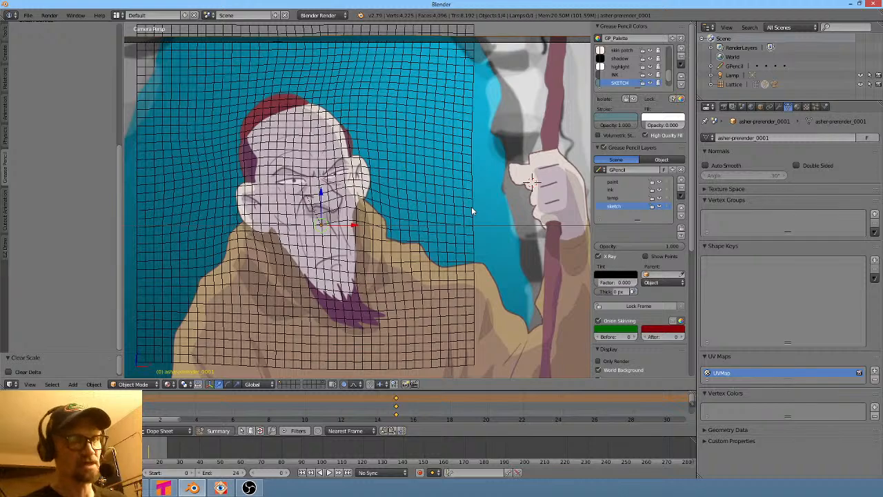
key("i")
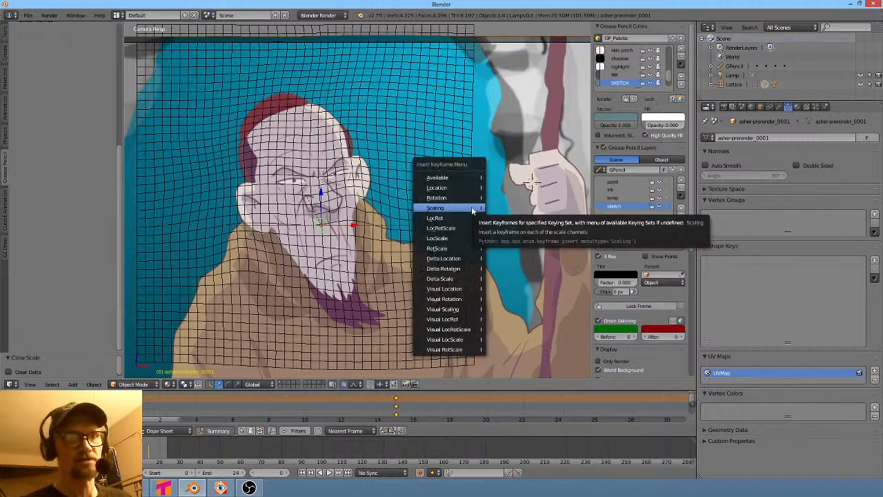
left_click(474, 208)
- At frame 0, scale the plane up to about 1.38 and insert a Scaling keyframe
scroll(461, 241, "down", 4)
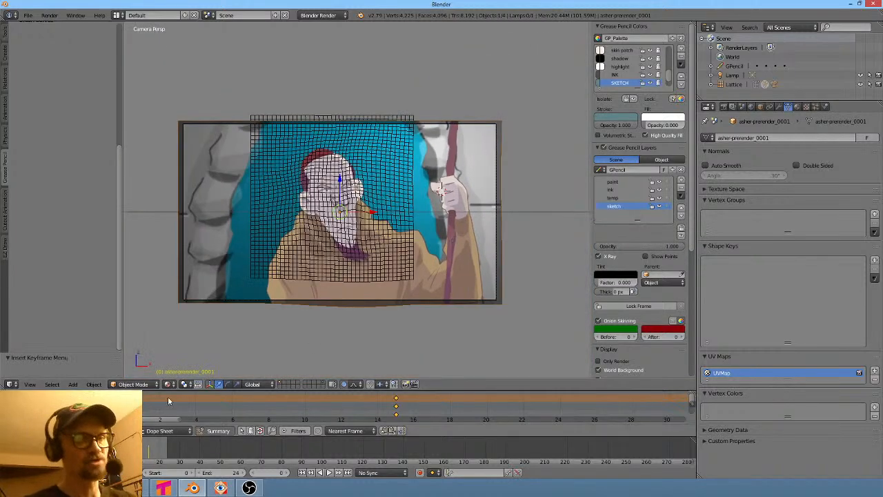
key("Home")
left_click(402, 414)
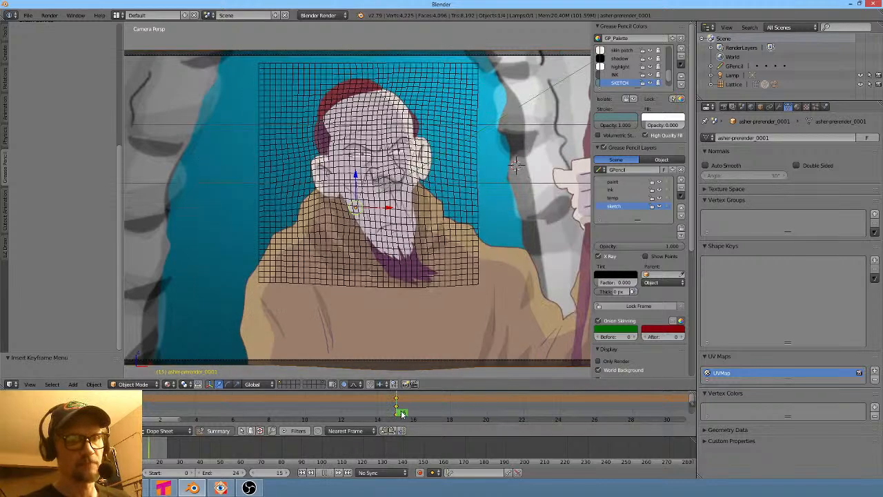
left_click_drag(400, 414, 125, 413)
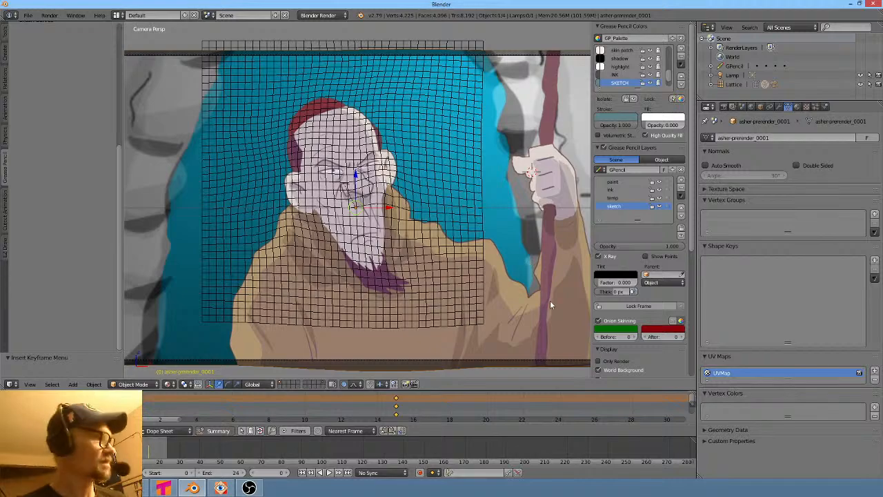
key("s")
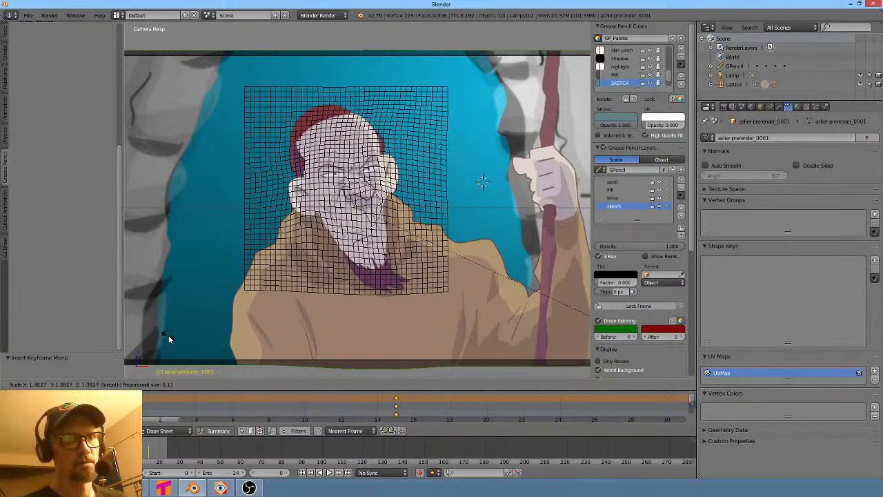
left_click(168, 335)
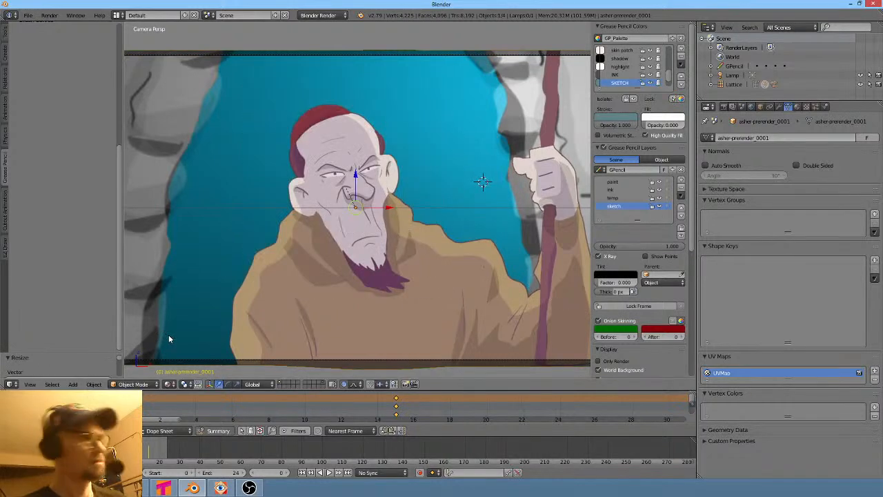
key("i")
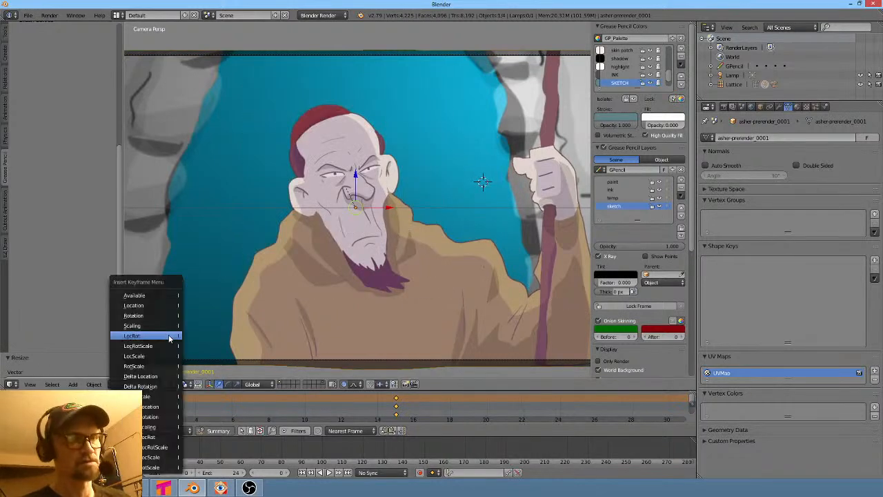
left_click(168, 326)
- Scrub and play back the framing animation in the timeline
left_click(146, 406)
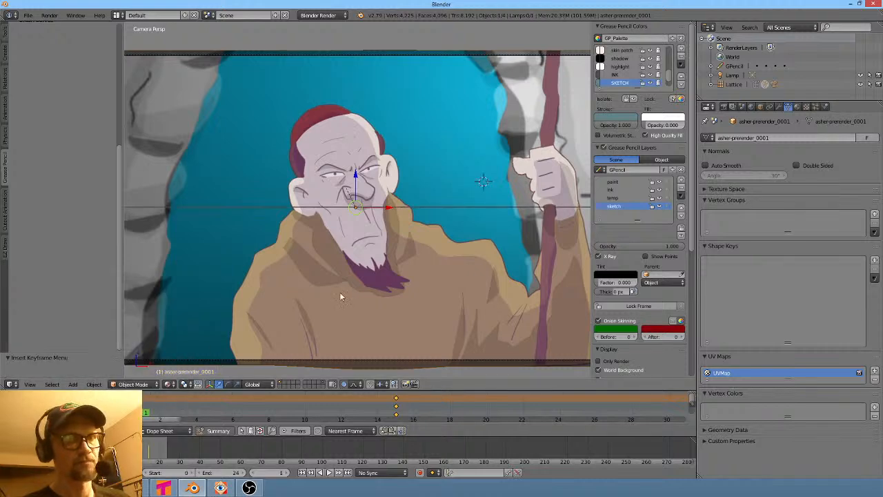
scroll(340, 297, "down", 4)
mouse_move(182, 411)
left_mouse_down()
mouse_move(444, 414)
mouse_move(250, 420)
mouse_move(668, 418)
mouse_move(138, 414)
left_mouse_up()
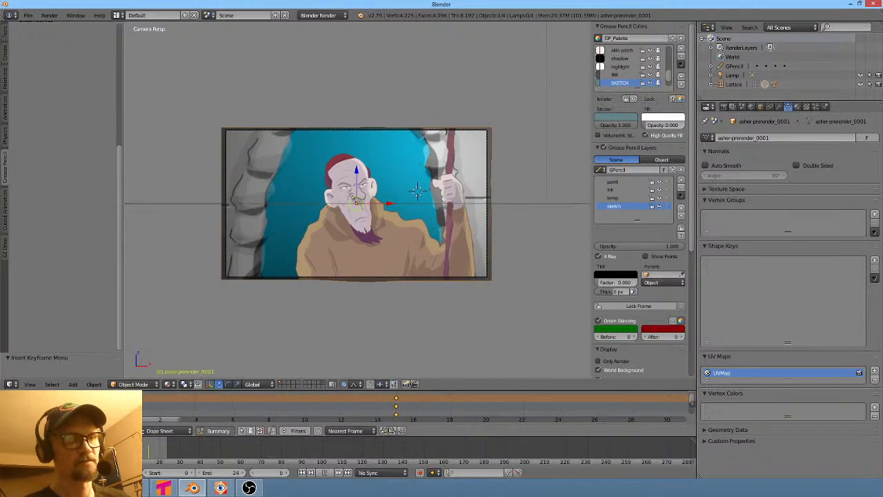
key("Escape")
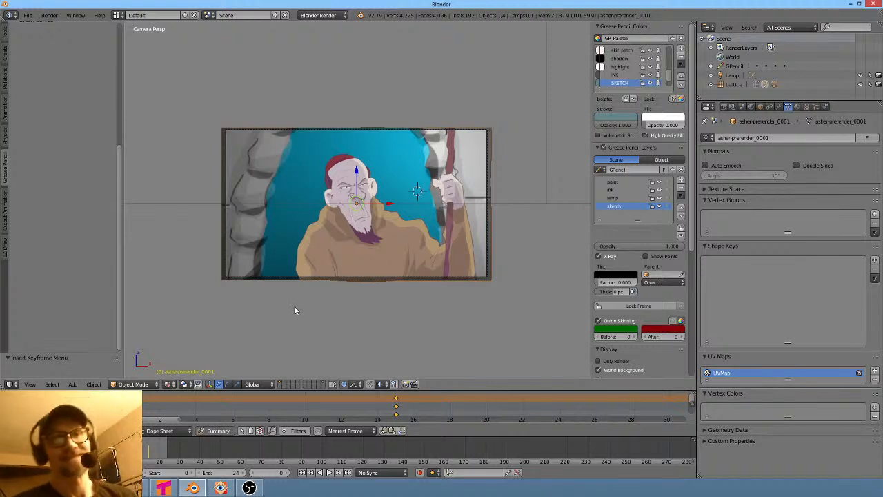
key("alt+a")
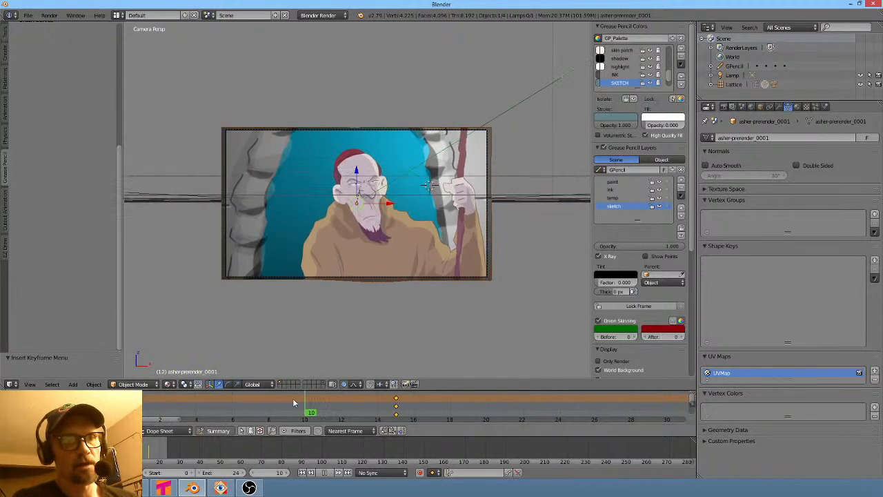
key("alt+a")
scroll(455, 418, "down", 8)
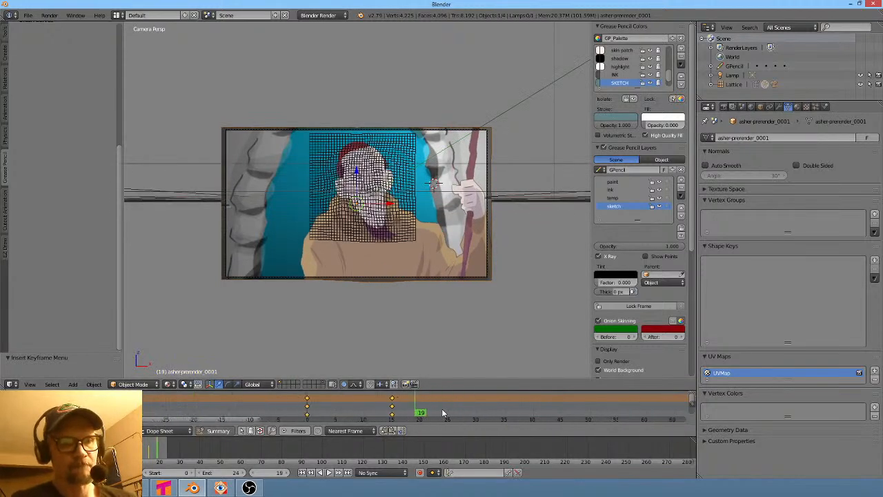
mouse_move(408, 413)
left_mouse_down()
mouse_move(651, 412)
mouse_move(348, 412)
left_mouse_up()
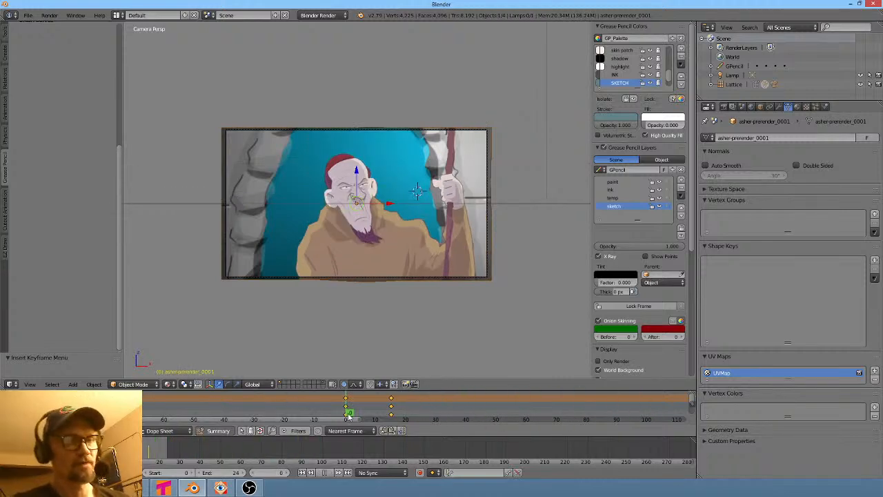
scroll(408, 218, "up", 3)
- Save the file as 046-lattice-deform-asher-correction.blend in the 046 scene folder
key("ctrl+s")
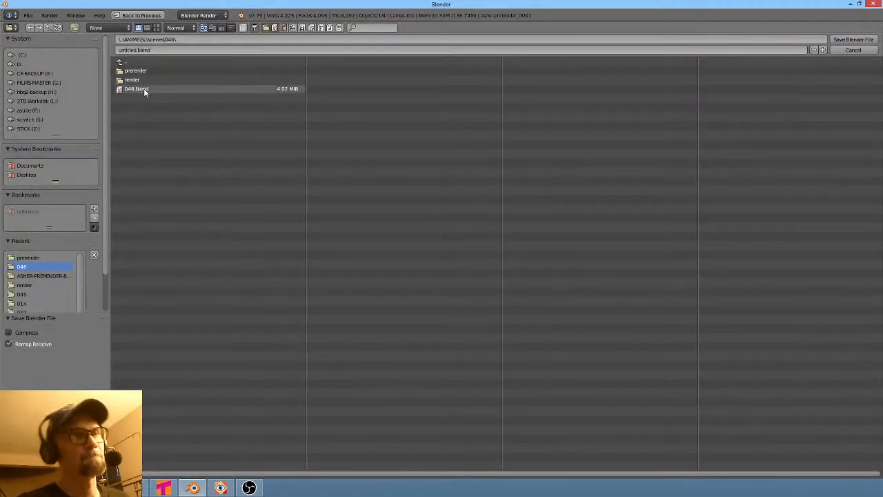
left_click(162, 50)
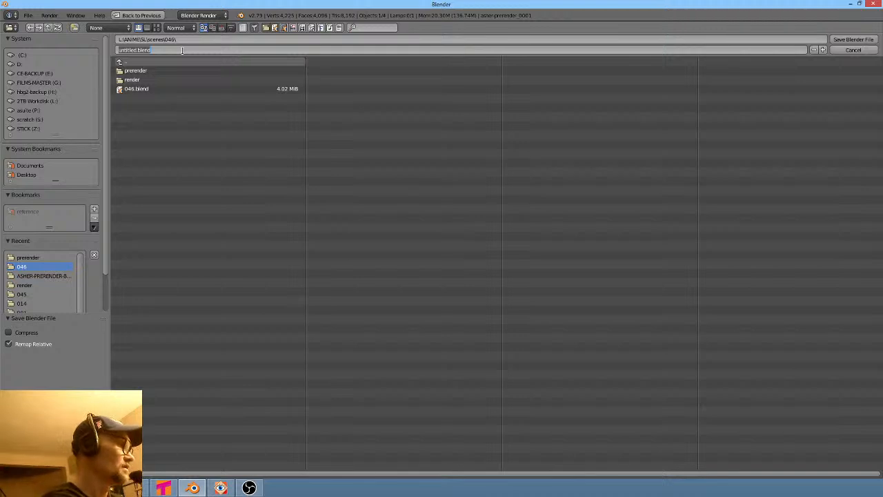
type("046-lattice-deform-asher-r")
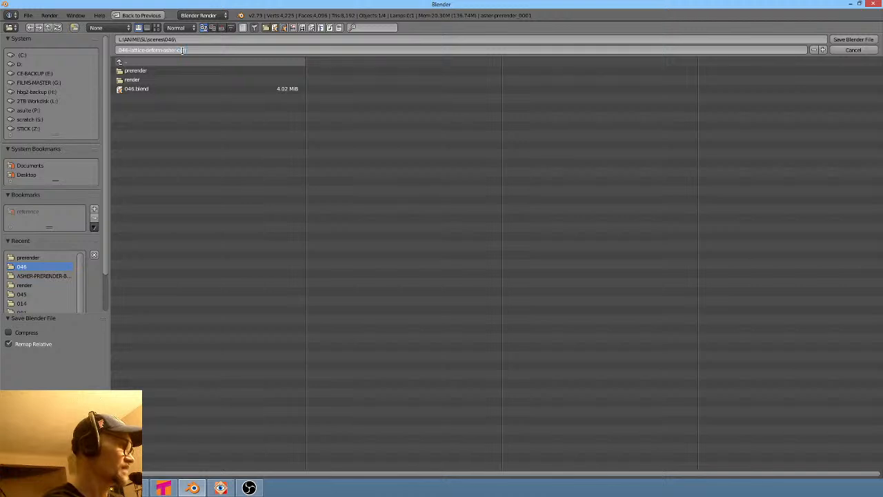
key("Return")
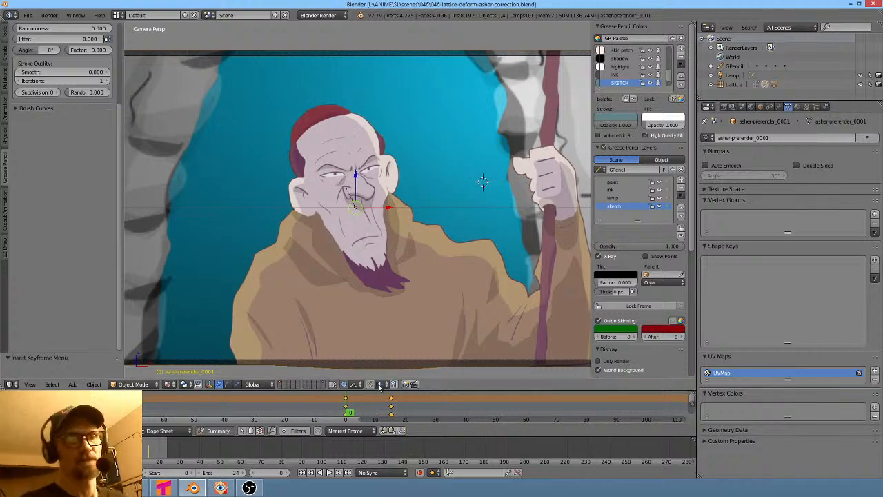
- Play back the animation and scrub the timeline to review the move
key("alt+a")
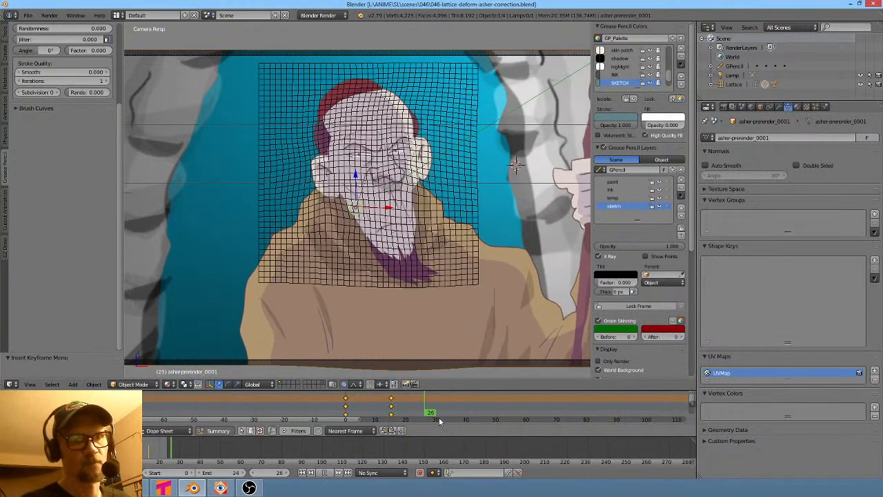
key("Escape")
left_click_drag(325, 407, 403, 411)
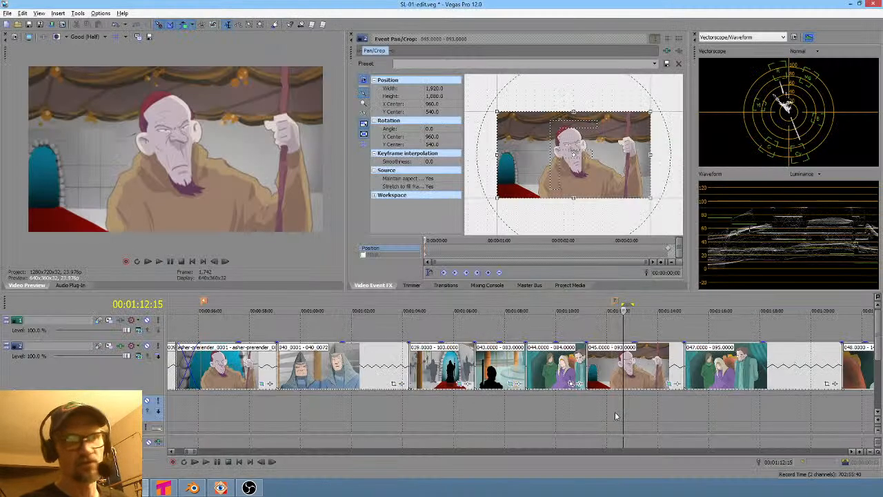
- Switch to Vegas Pro and scrub the edit timeline to review the shot among its neighbours
left_click_drag(617, 411, 251, 411)
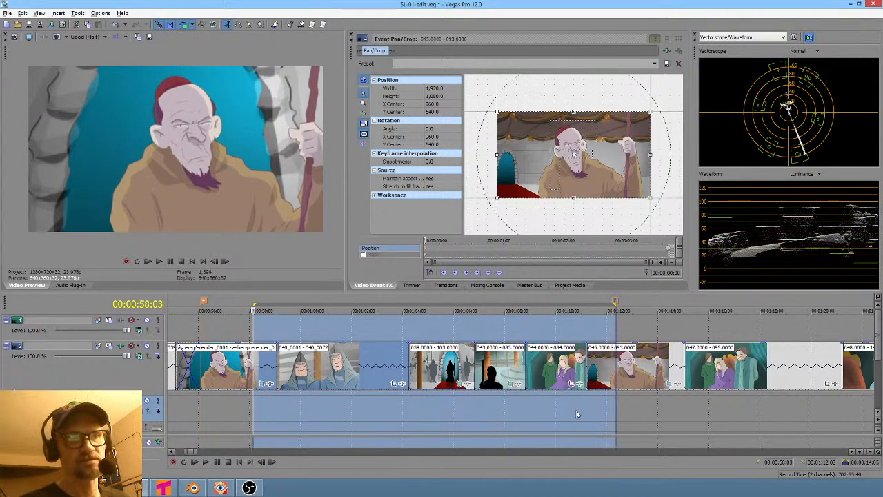
left_click_drag(576, 415, 536, 414)
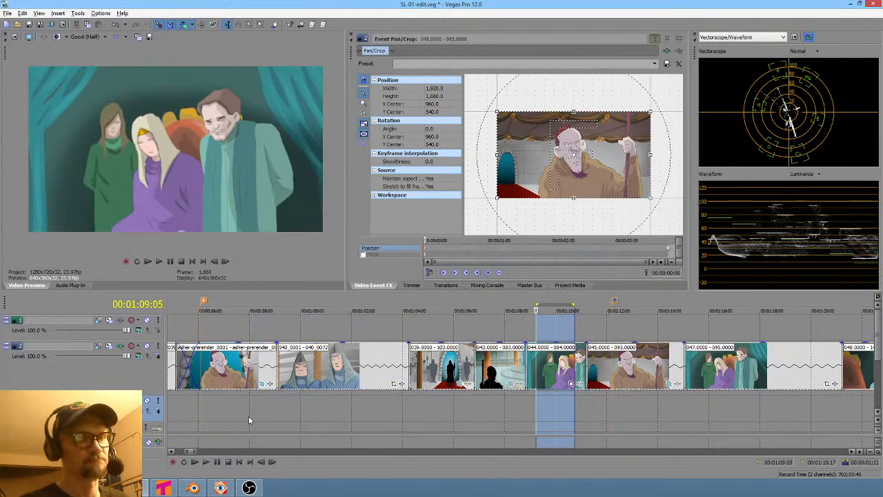
left_click(251, 415)
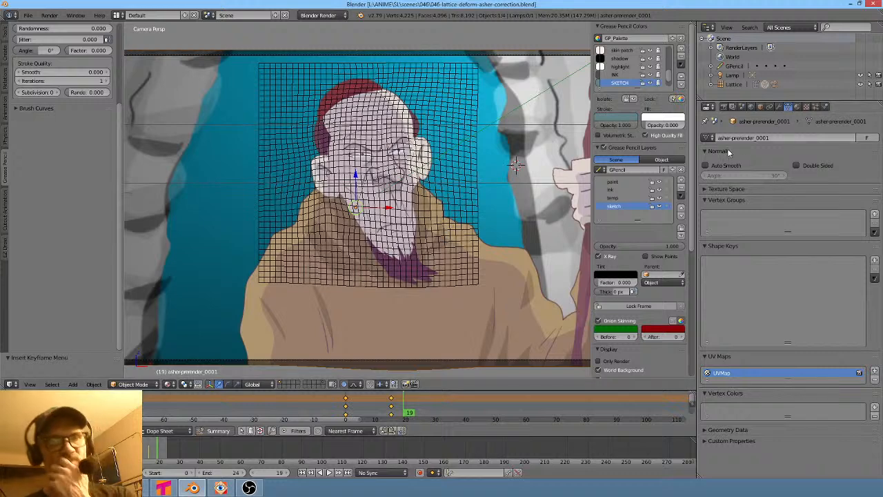
- Set the render output path to the 046 render folder with the file prefix asher-prerender_
left_click(723, 107)
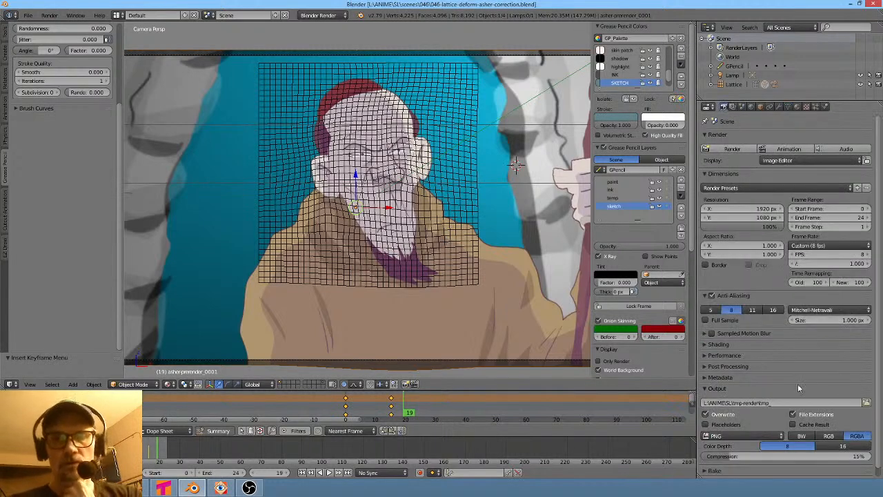
left_click(865, 402)
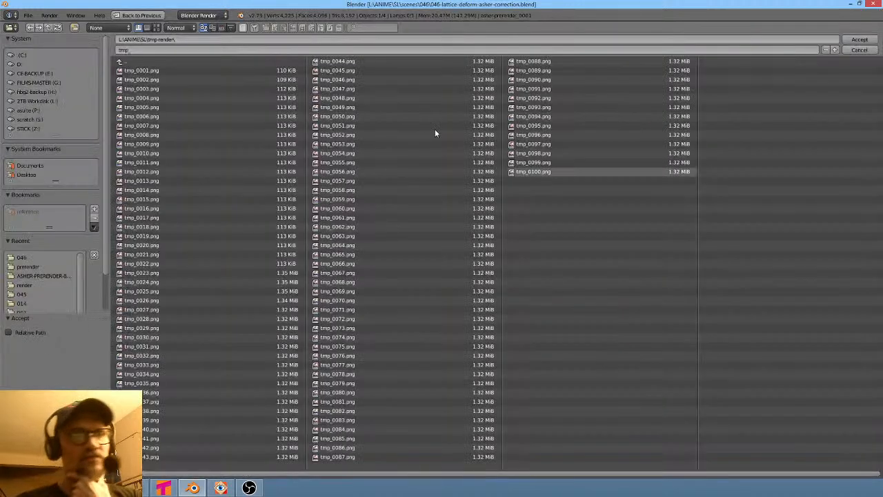
left_click(138, 63)
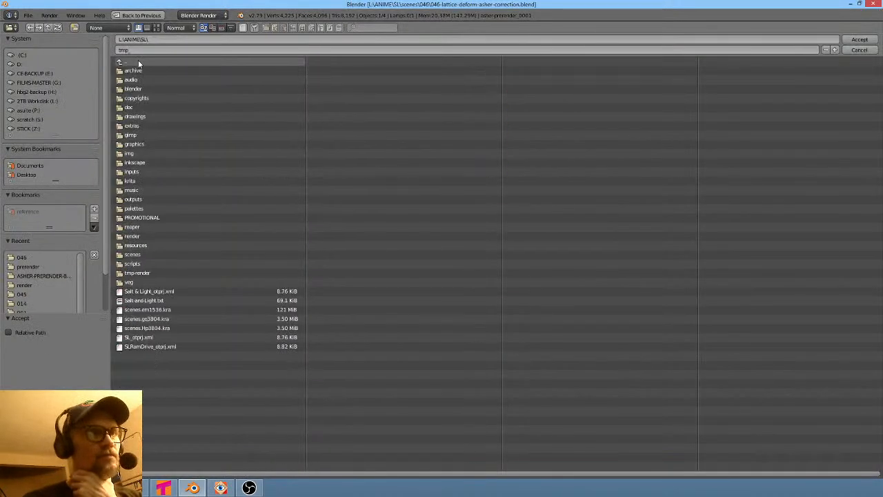
left_click(141, 254)
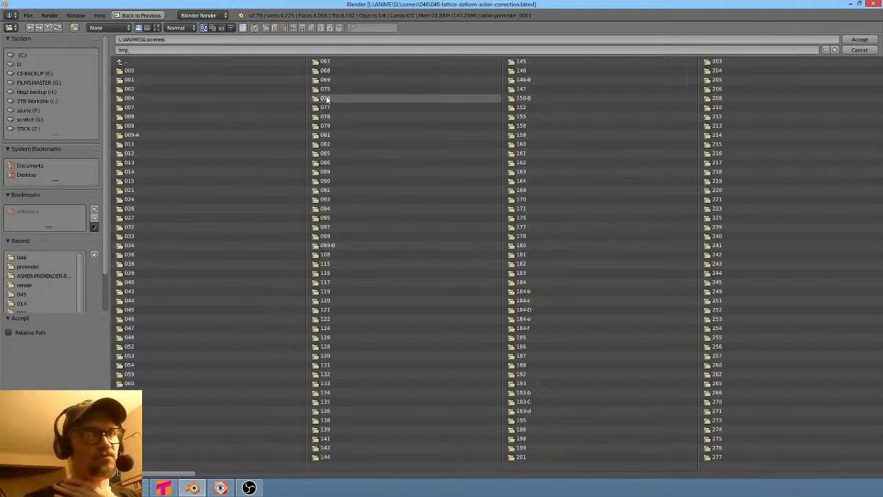
left_click(140, 319)
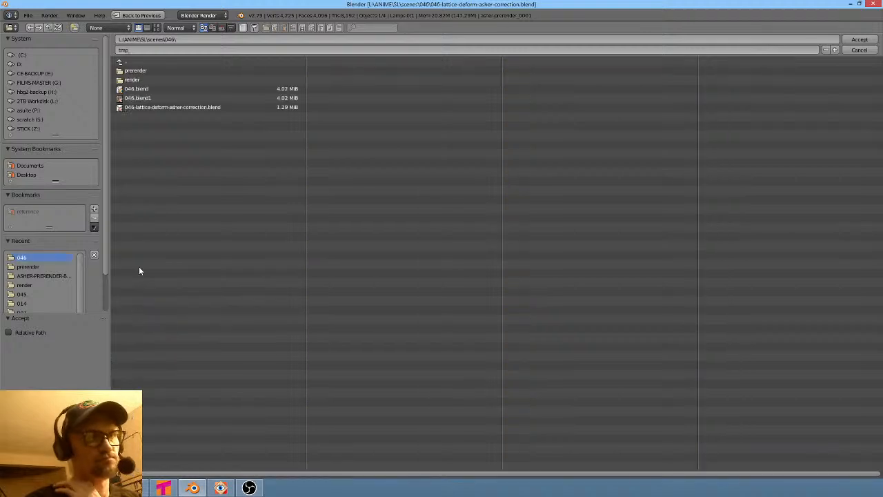
left_click(145, 80)
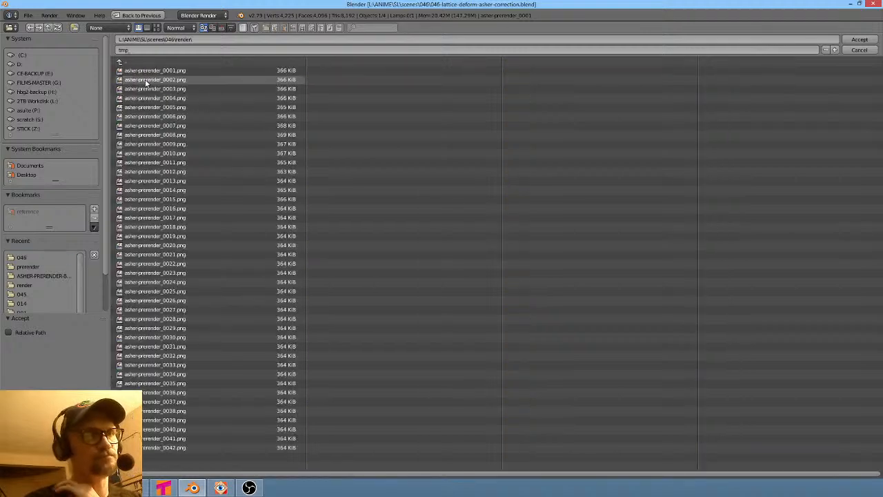
left_click(157, 27)
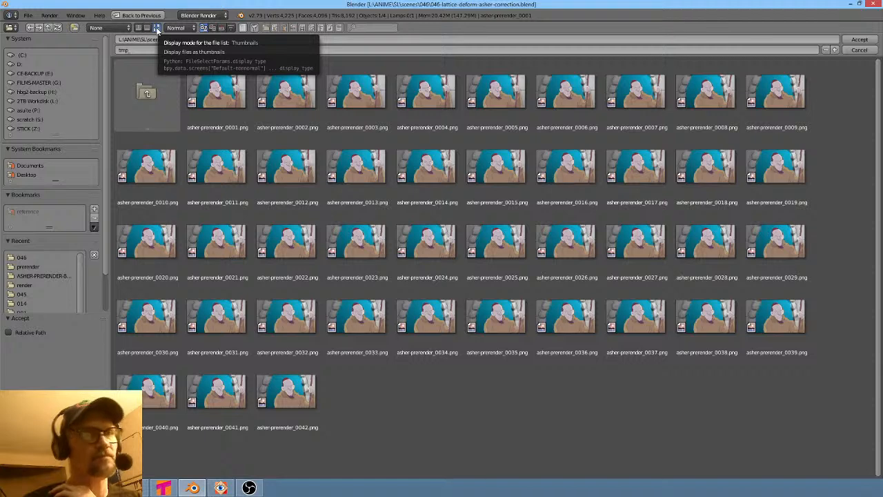
left_click(211, 100)
left_click(193, 50)
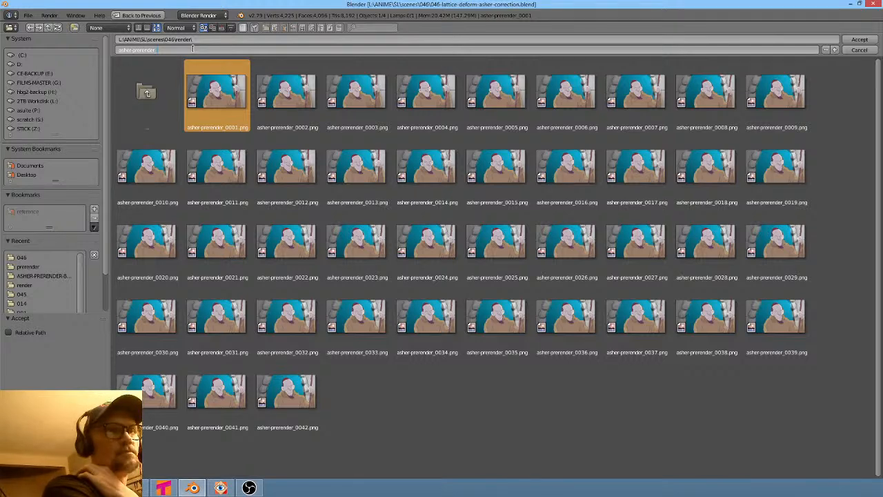
key("Return")
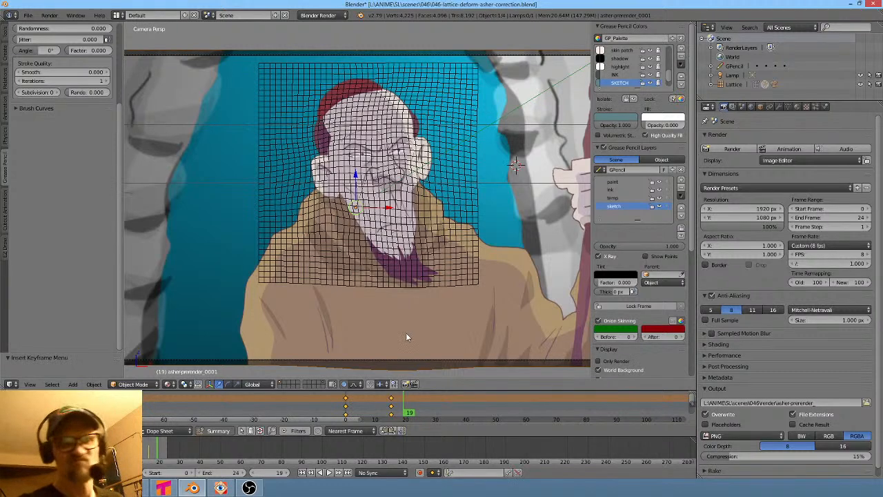
- Check the prerender frame count in the image viewer and set the scene's end frame to 42
mouse_move(417, 414)
left_mouse_down()
mouse_move(595, 414)
mouse_move(362, 414)
mouse_move(473, 413)
left_mouse_up()
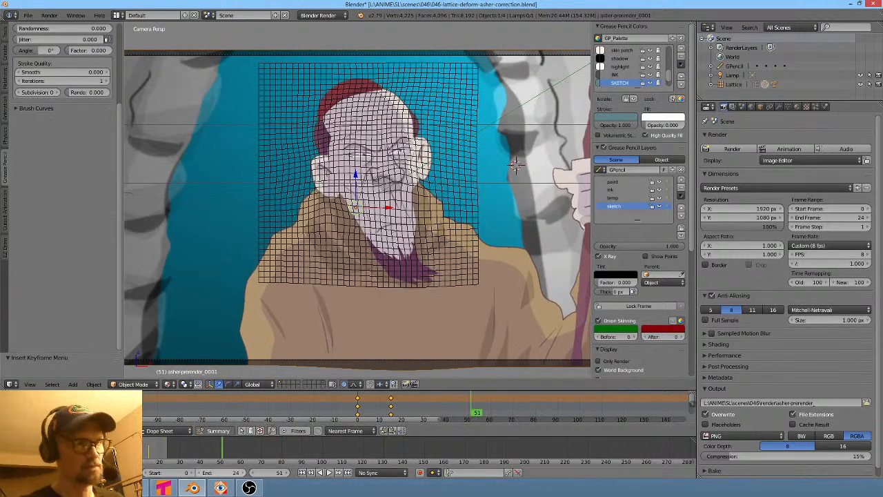
left_click(220, 487)
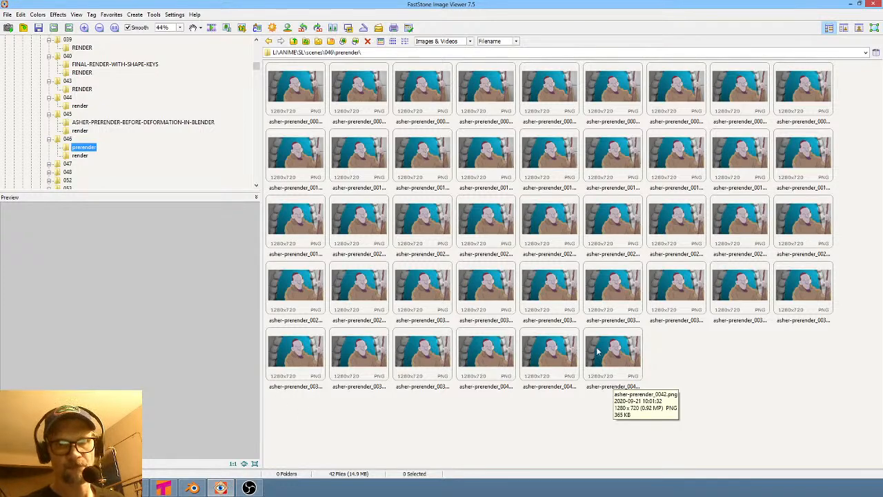
key("alt+Tab")
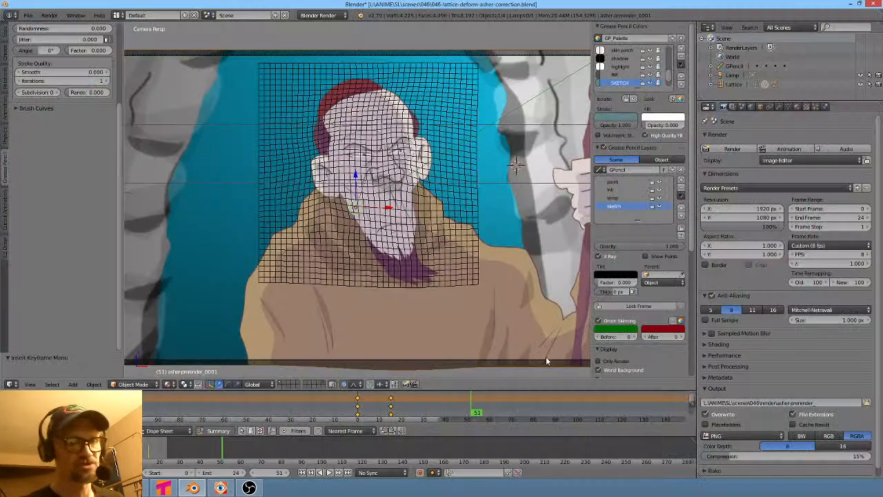
left_click(240, 473)
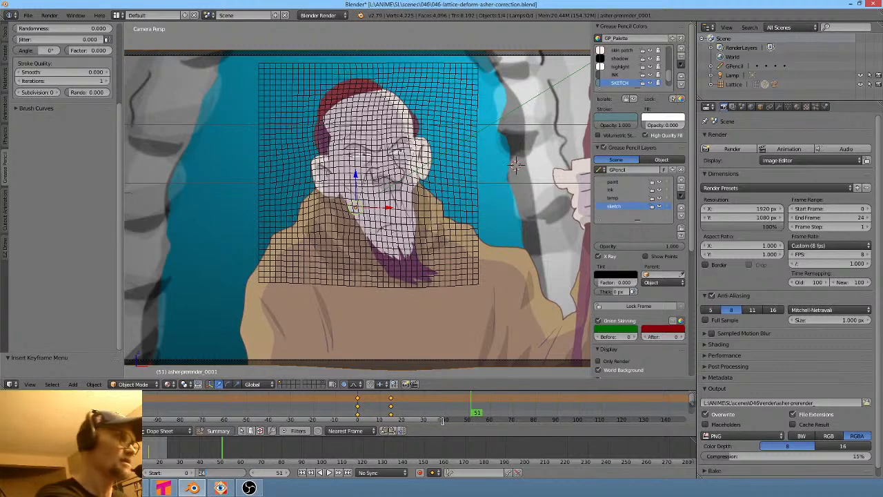
type("42")
key("Return")
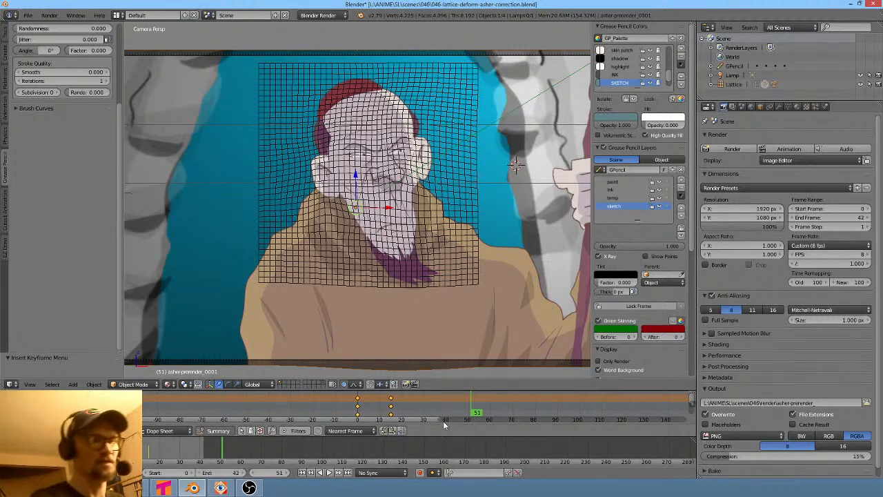
- Inspect the prerender frames in the 046 prerender folder in the image viewer
key("alt+Tab")
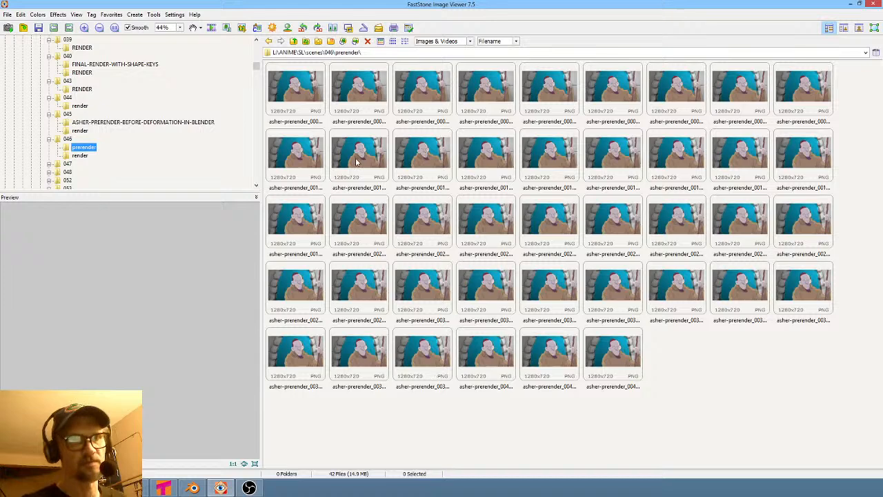
left_click(290, 98)
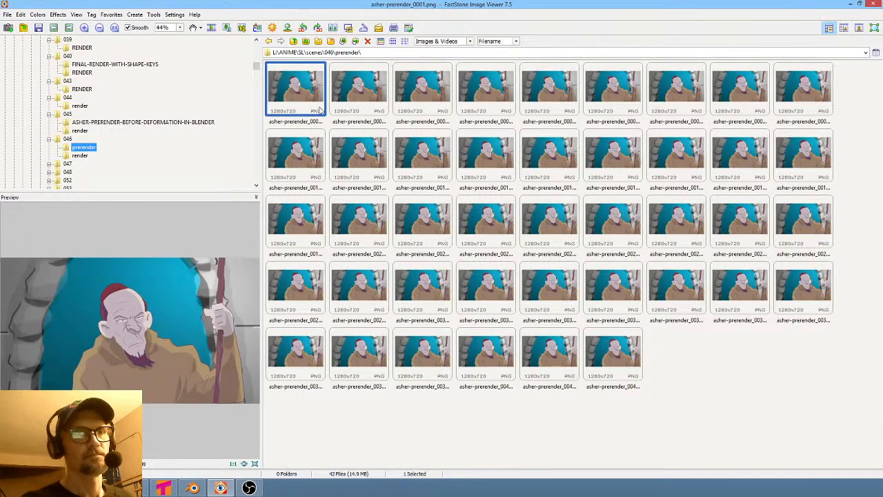
left_click(404, 41)
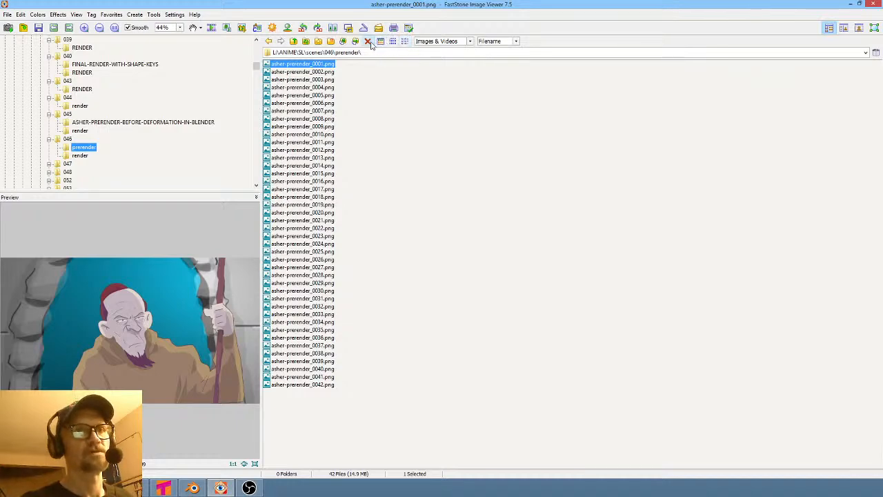
left_click(381, 41)
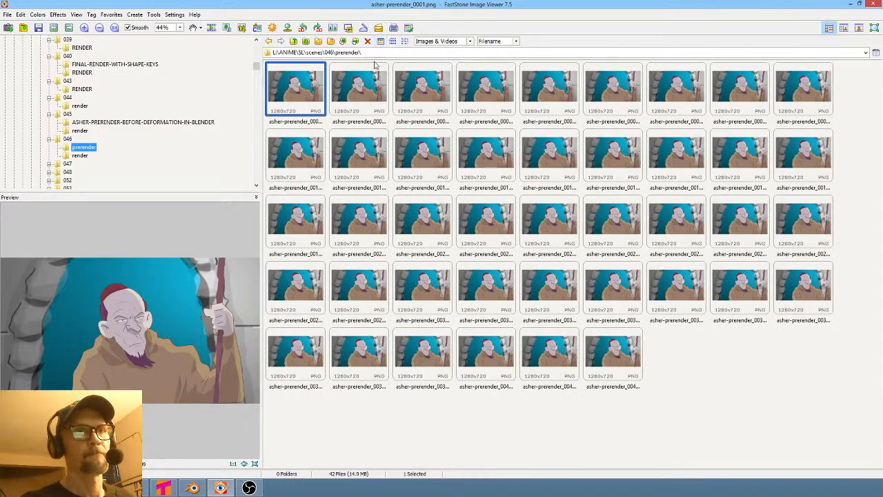
left_click(193, 488)
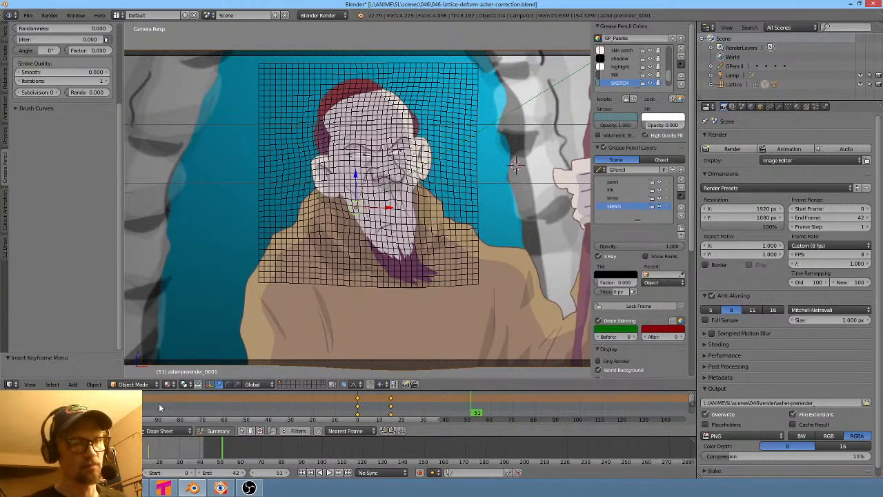
key("alt+Tab")
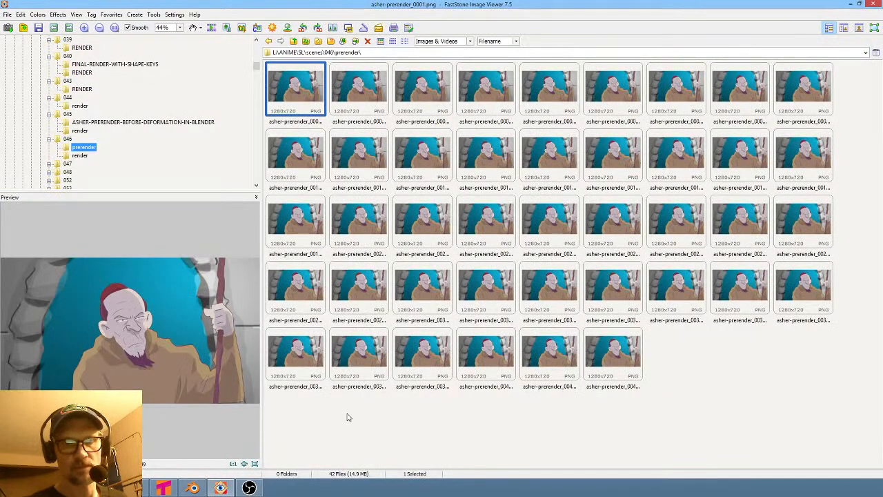
key("alt+Tab")
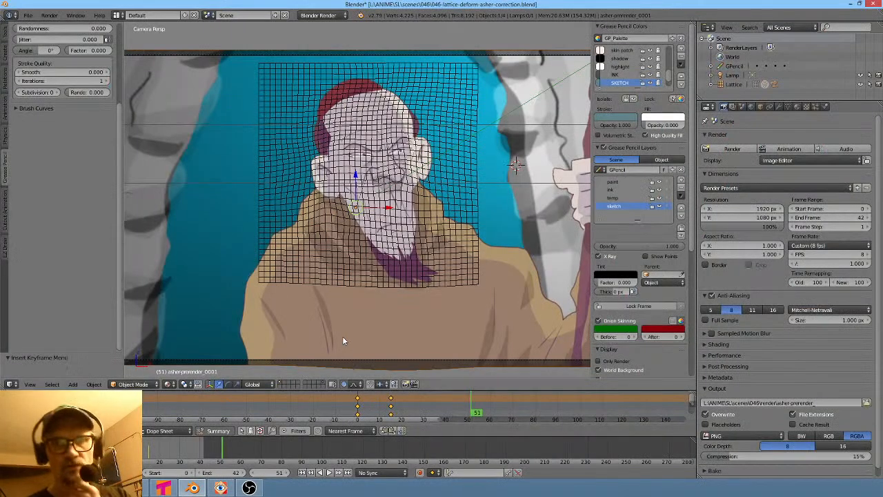
- Play back the framing animation and save over the current blend file
key("alt+a")
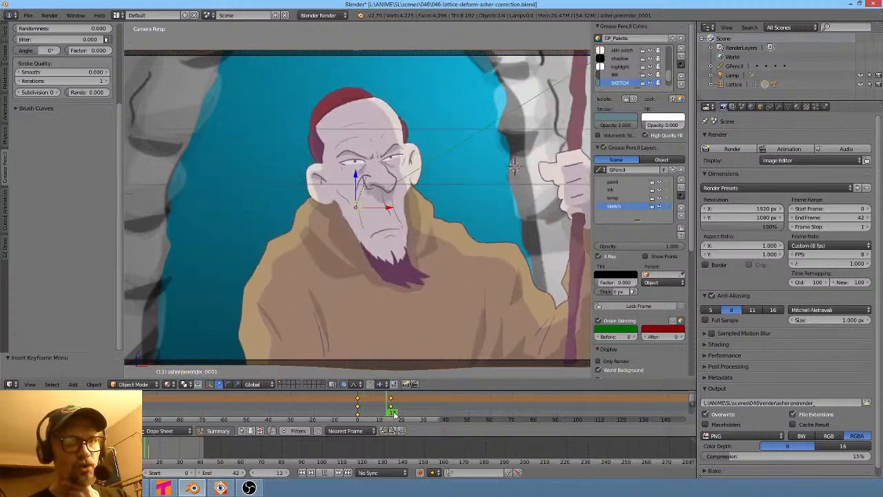
key("Escape")
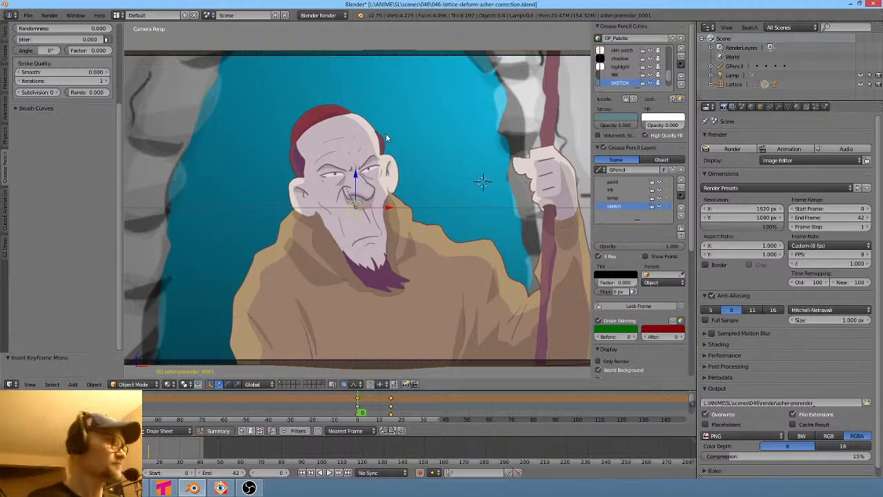
key("ctrl+s")
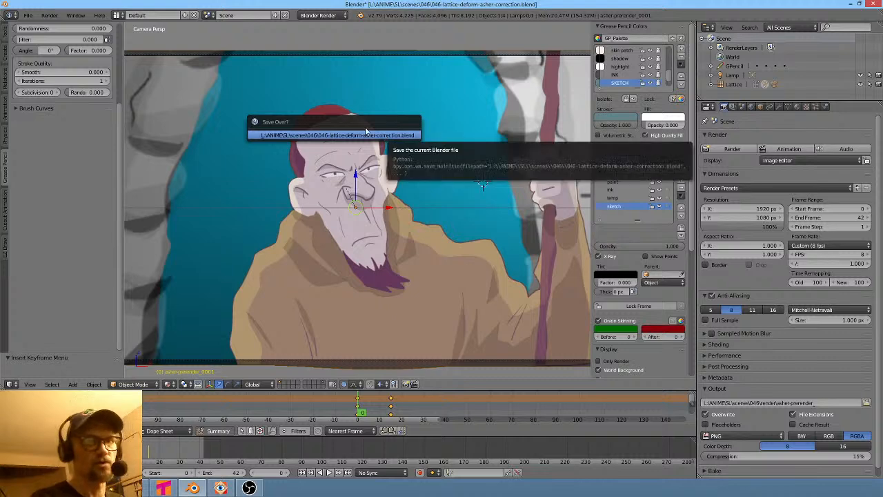
left_click(362, 137)
- Render the current frame as a test still
key("F12")
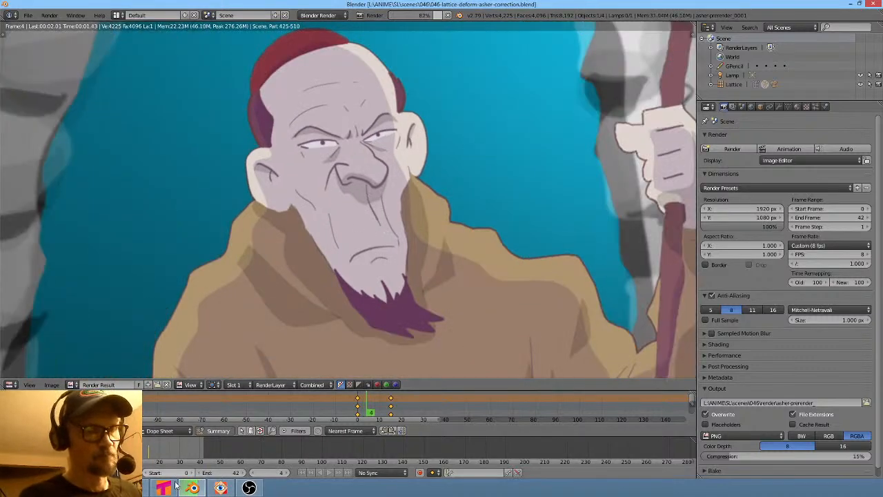
- Switch to Vegas Pro and scrub through the asher-prerender clip and nearby shots in the edit
left_click(193, 487)
left_click(619, 410)
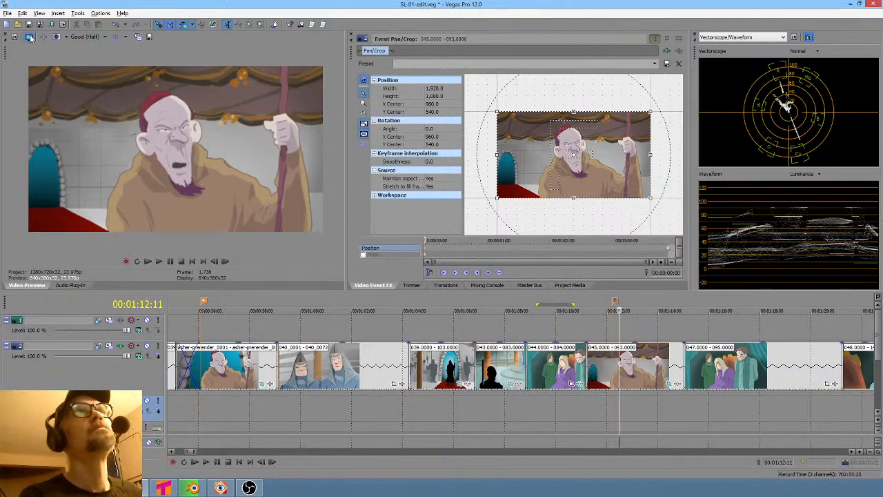
left_click(199, 410)
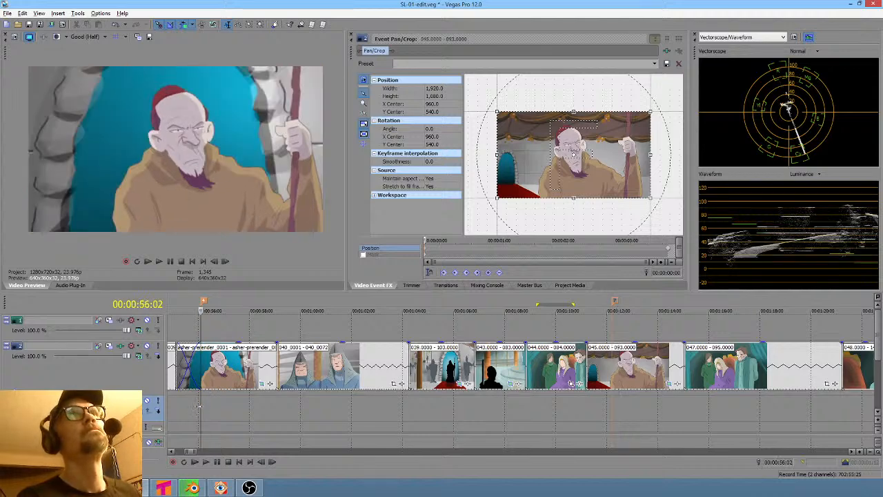
left_click(186, 410)
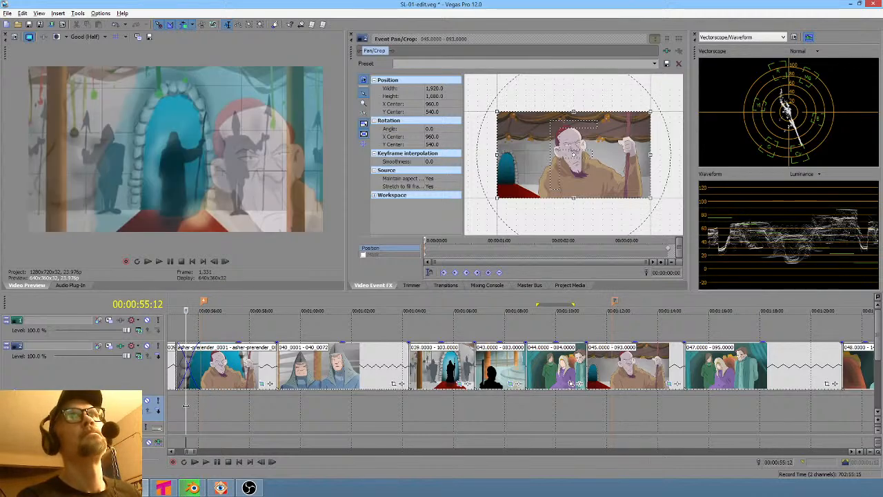
mouse_move(183, 408)
left_mouse_down()
mouse_move(200, 408)
mouse_move(175, 408)
left_mouse_up()
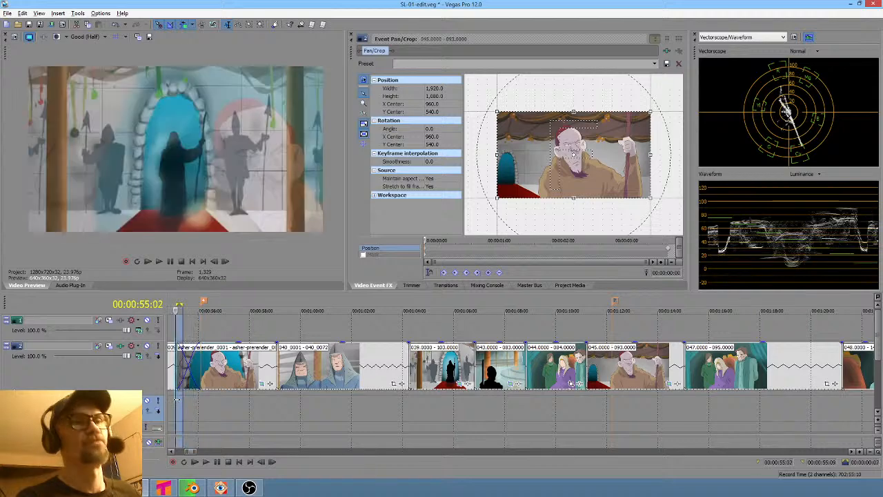
left_click(263, 406)
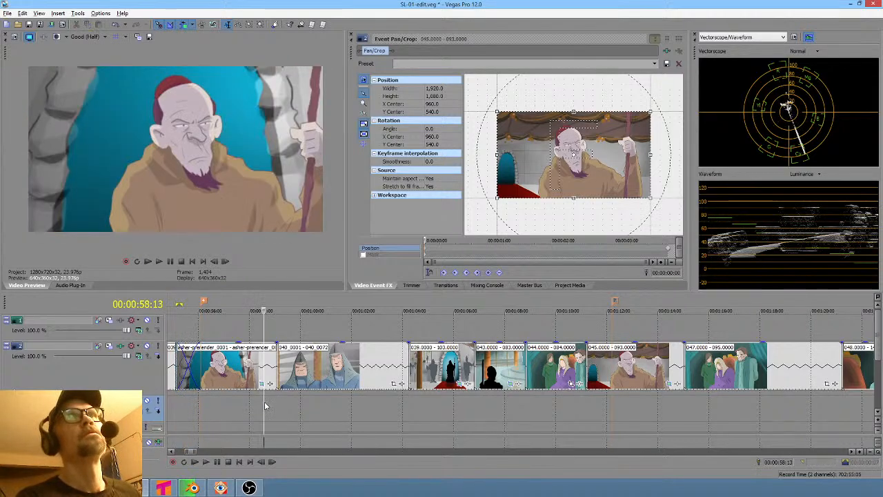
left_click(628, 418)
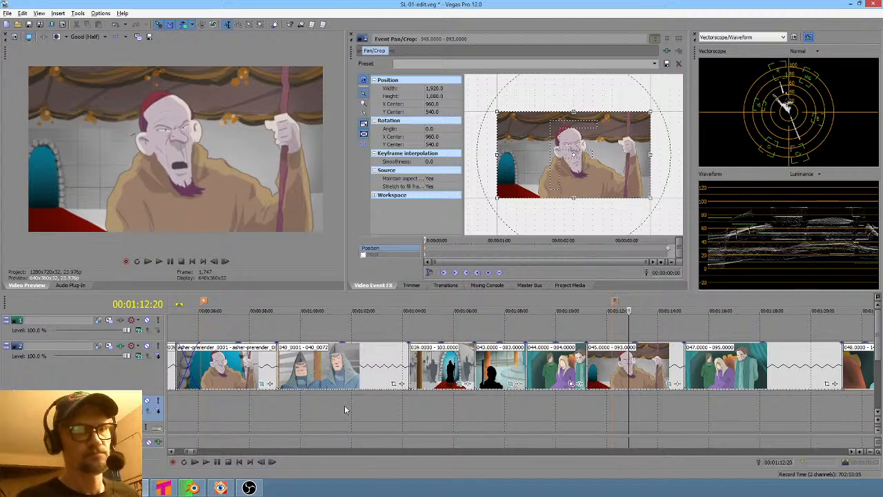
- Switch to Krita and view the -212.png.kra and -045.png.kra documents, cancelling an attempt to close -045.png.kra
left_click(193, 488)
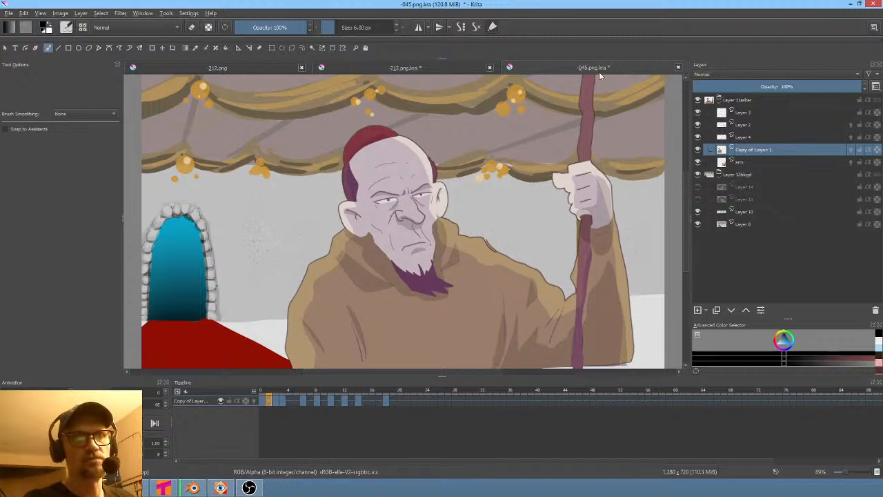
left_click(414, 69)
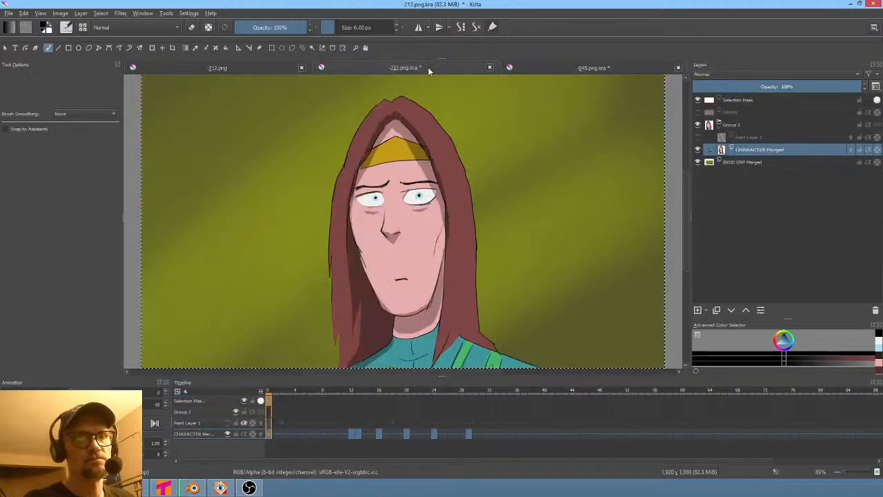
left_click(631, 67)
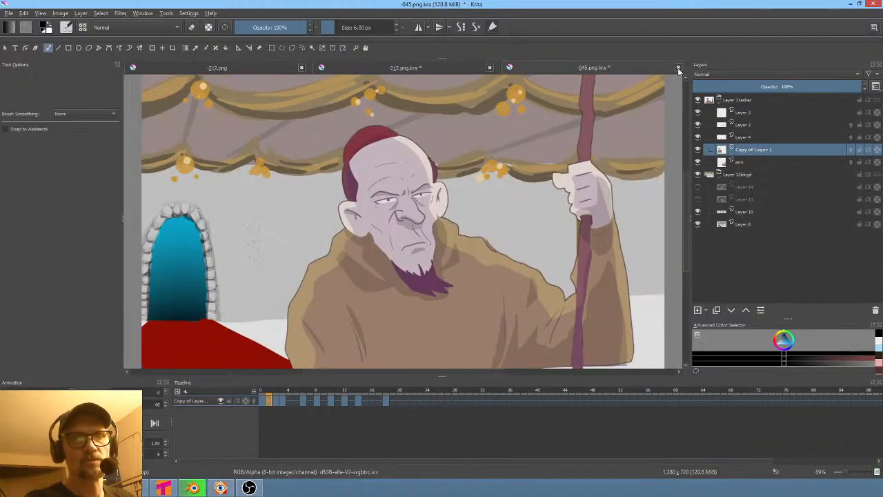
left_click(678, 69)
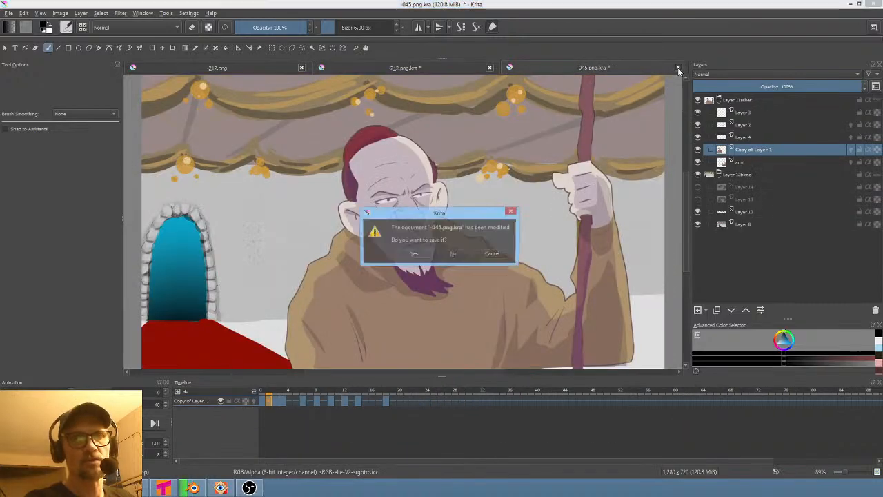
left_click(493, 253)
- Switch back to Vegas Pro and select the asher-prerender event at its start in the edit timeline
left_click(192, 488)
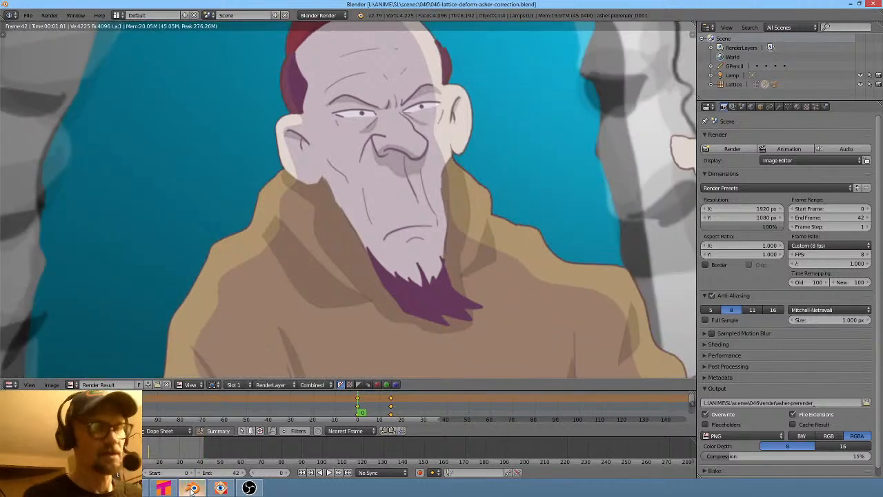
left_click(135, 488)
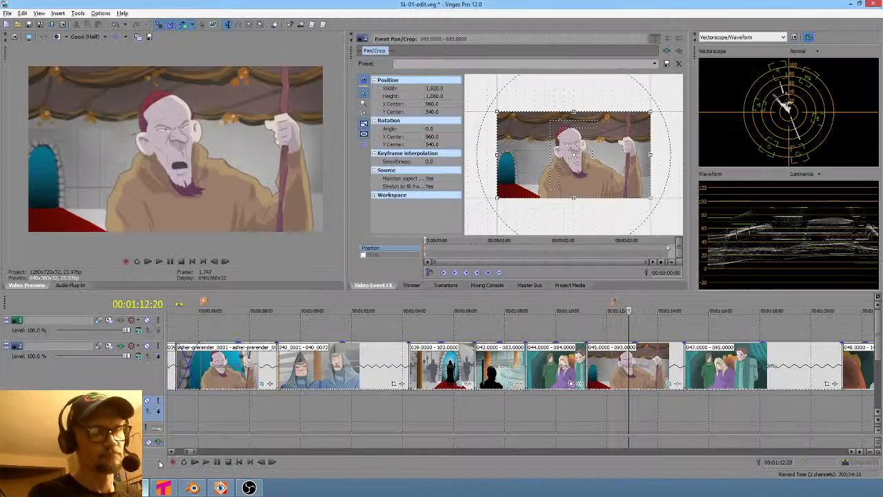
middle_click(252, 420)
middle_click(245, 415)
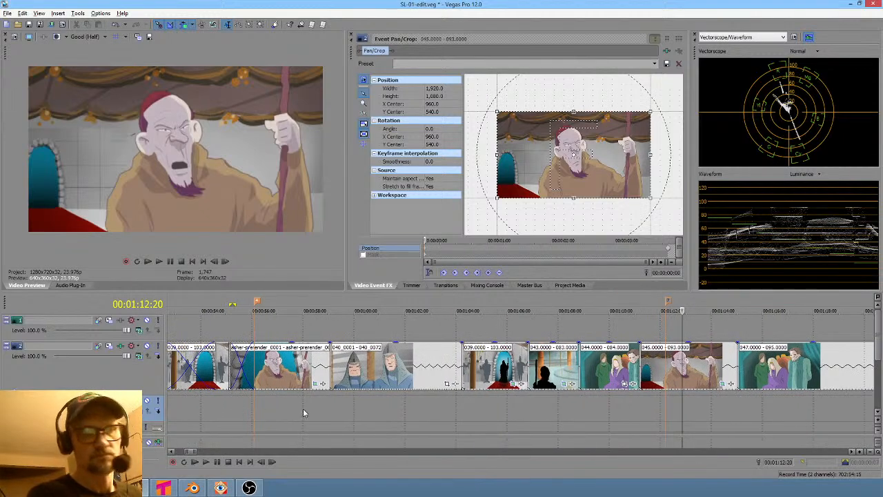
left_click(660, 404)
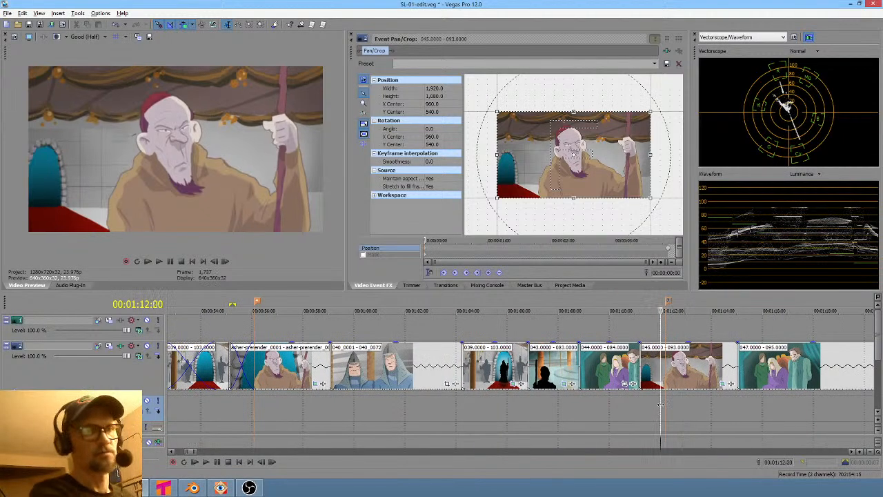
key("ctrl+Left")
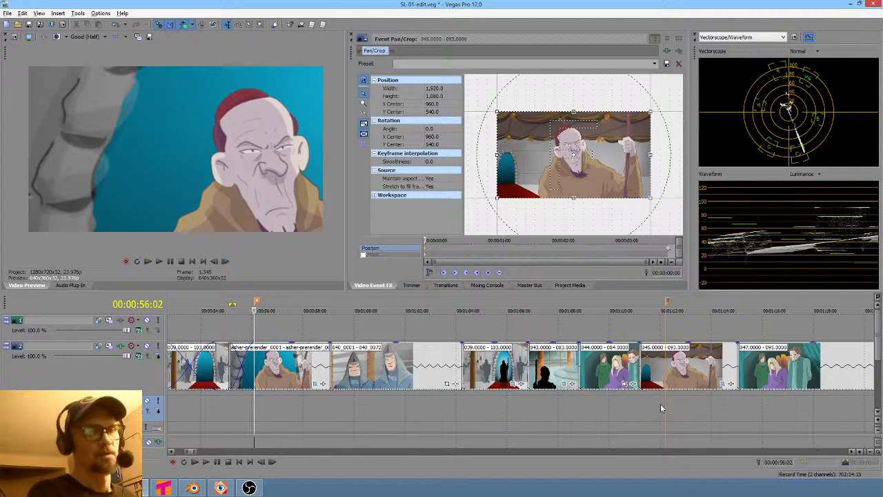
left_click(314, 385)
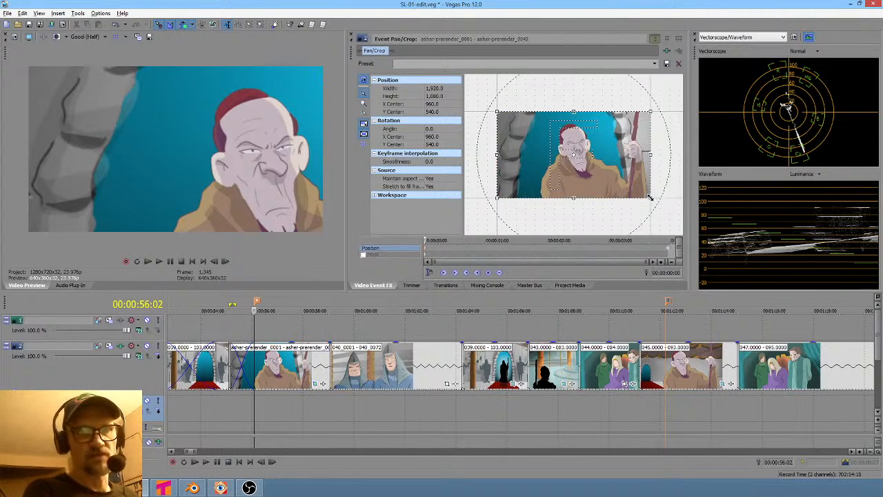
- Try zooming the asher-prerender event's pan/crop in to about 1675 by 942 and play back the cut into it
left_click_drag(649, 198, 660, 203)
right_click(596, 149)
left_click(602, 154)
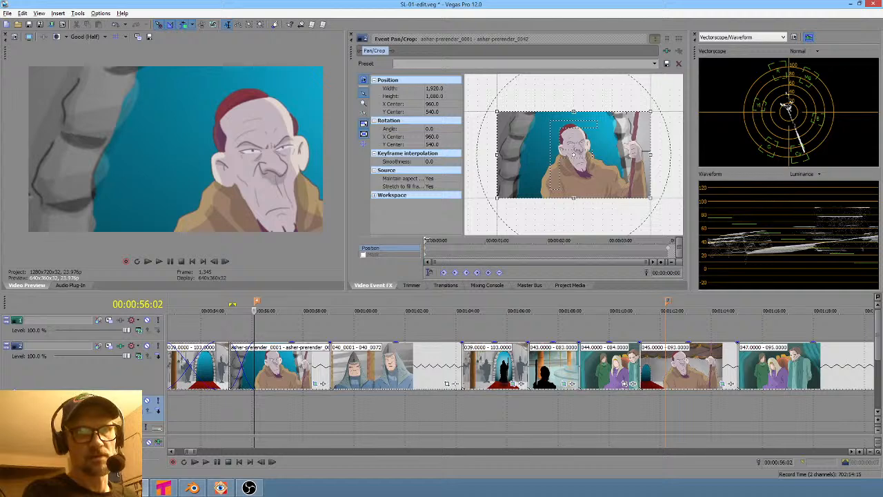
left_click_drag(427, 240, 727, 227)
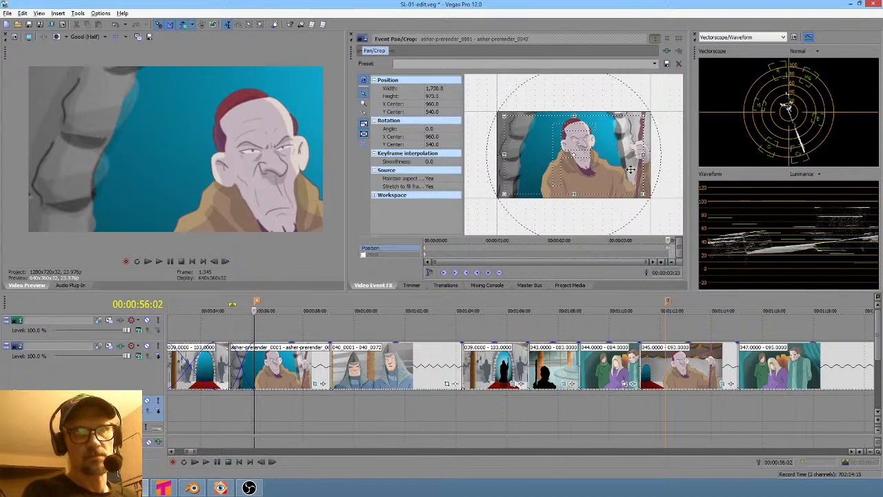
mouse_move(642, 193)
left_mouse_down()
mouse_move(662, 205)
mouse_move(645, 195)
left_mouse_up()
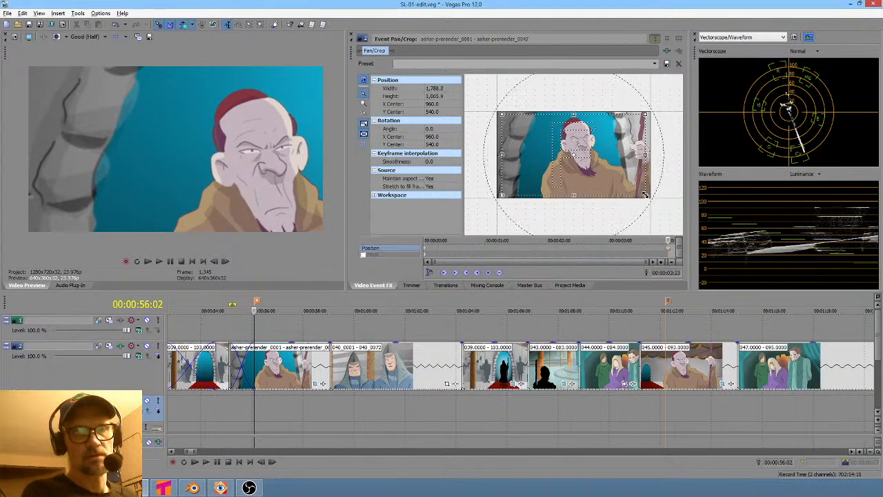
right_click(668, 251)
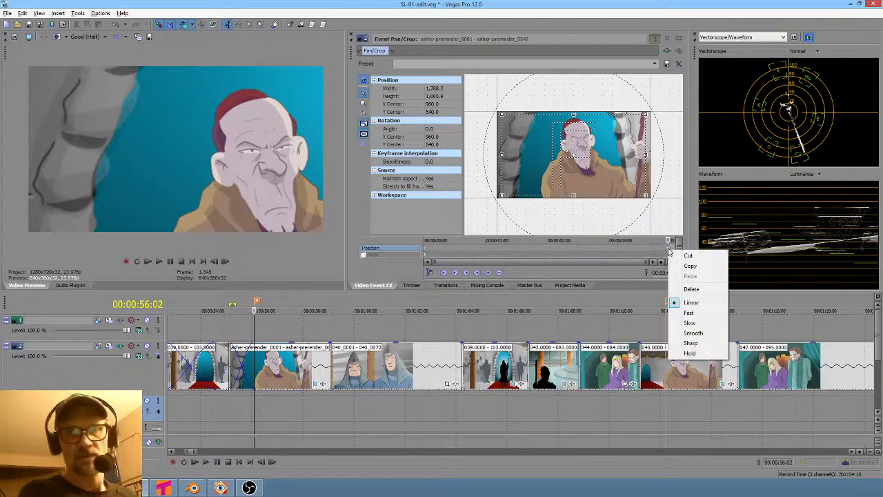
left_click(690, 289)
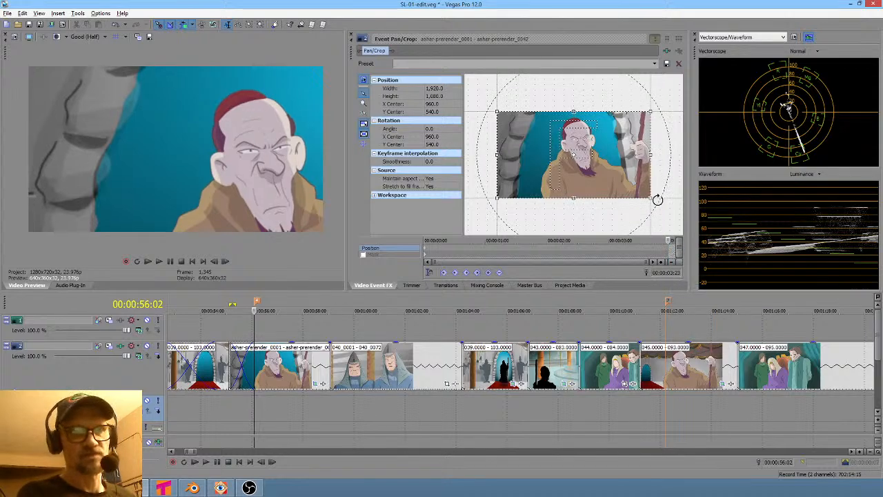
mouse_move(649, 199)
left_mouse_down()
mouse_move(625, 183)
mouse_move(645, 193)
left_mouse_up()
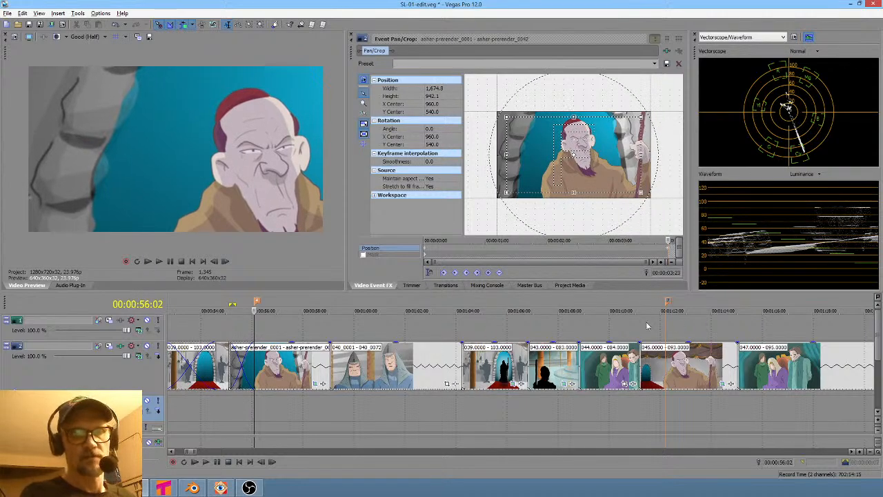
left_click(232, 322)
key("space")
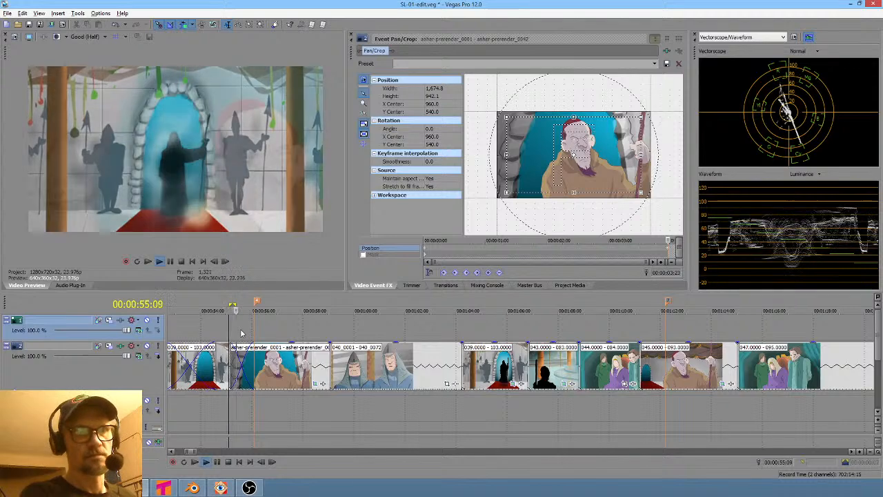
key("space")
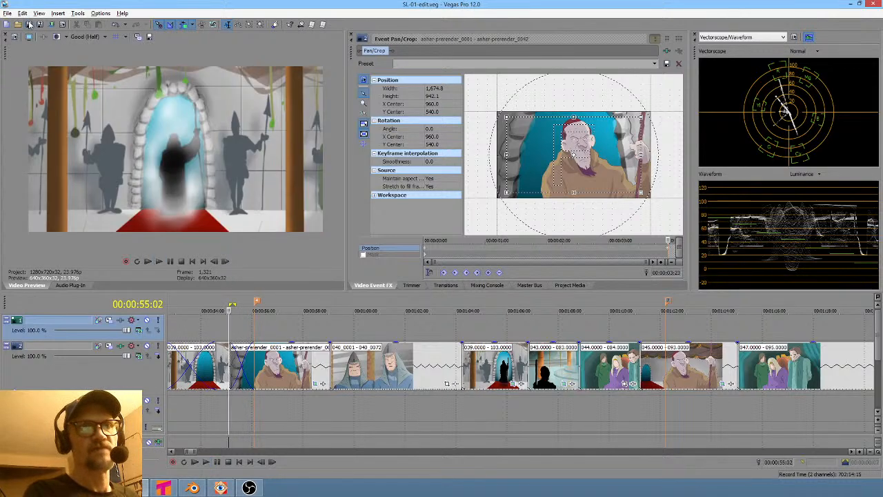
- Reopen the saved SL-01-edit.veg project and loop-play a short region near shot 045
left_click(6, 17)
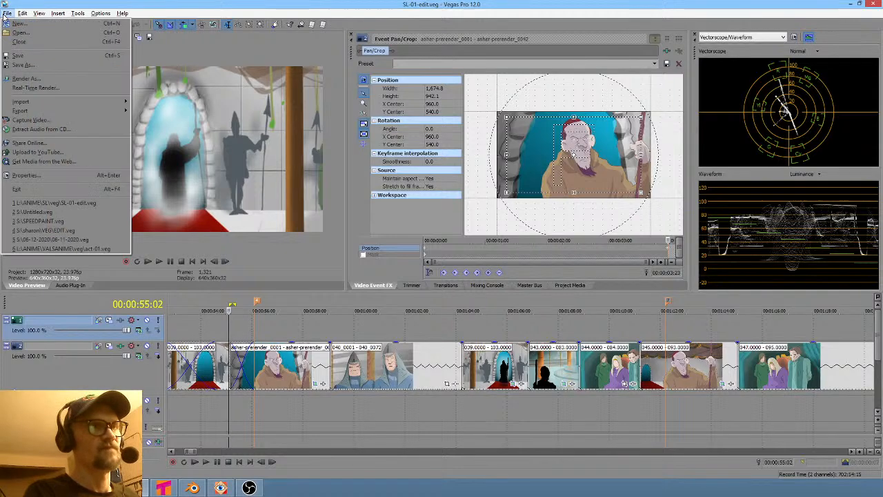
left_click(51, 204)
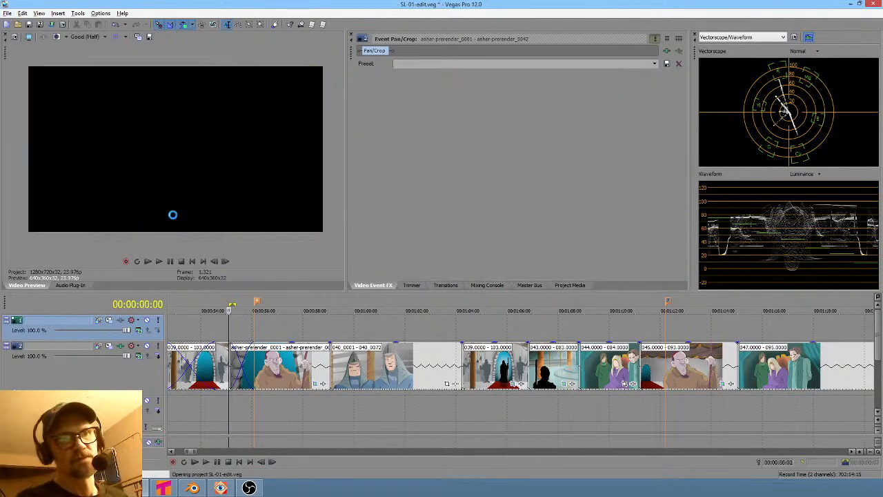
scroll(513, 424, "down", 10)
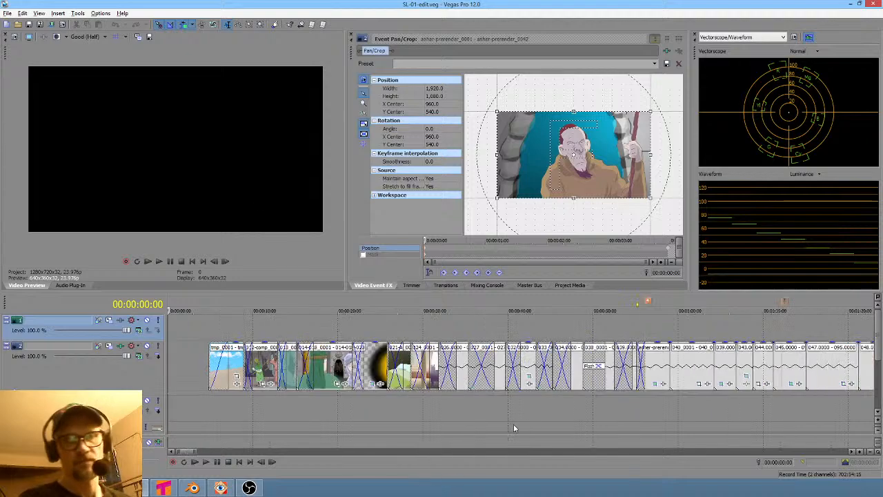
left_click(252, 396)
scroll(249, 396, "up", 8)
scroll(269, 400, "right", 5, "ctrl")
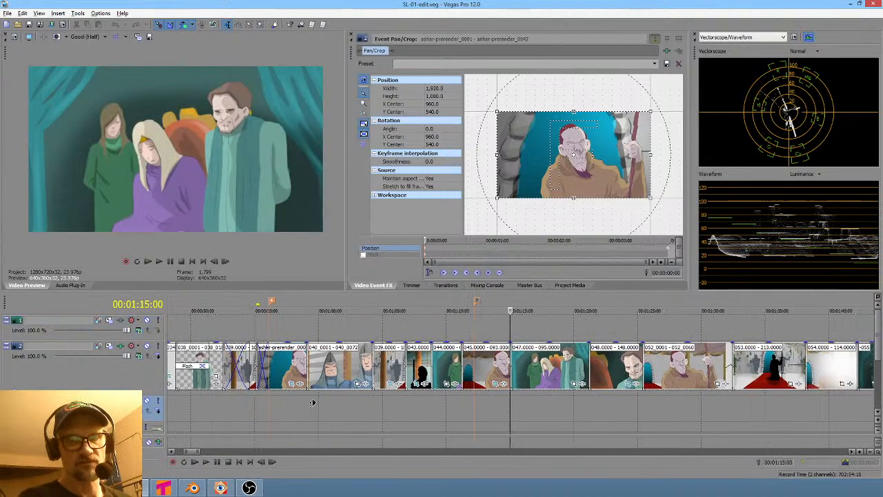
left_click_drag(271, 403, 314, 406)
key("space")
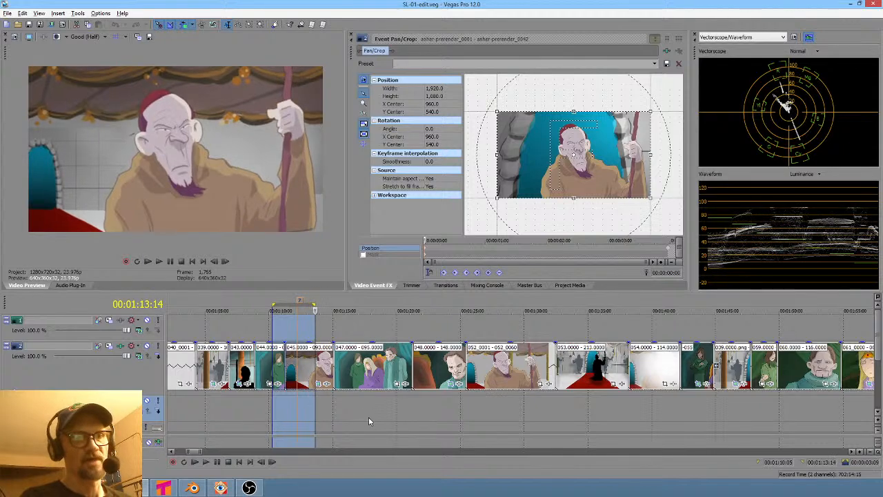
- Set a loop region across the cut into the asher-prerender event, briefly trying and restoring a pan/crop resize
scroll(367, 418, "left", 5, "ctrl")
left_click_drag(236, 405, 252, 389)
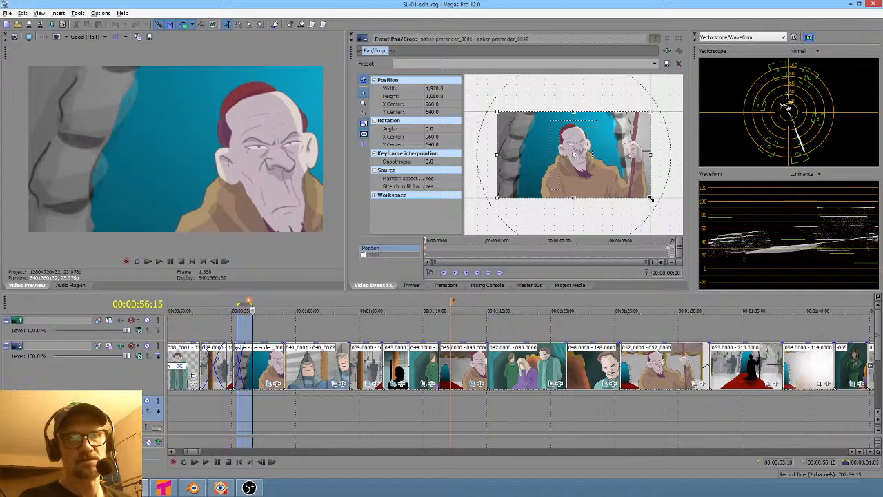
left_click_drag(650, 200, 704, 245)
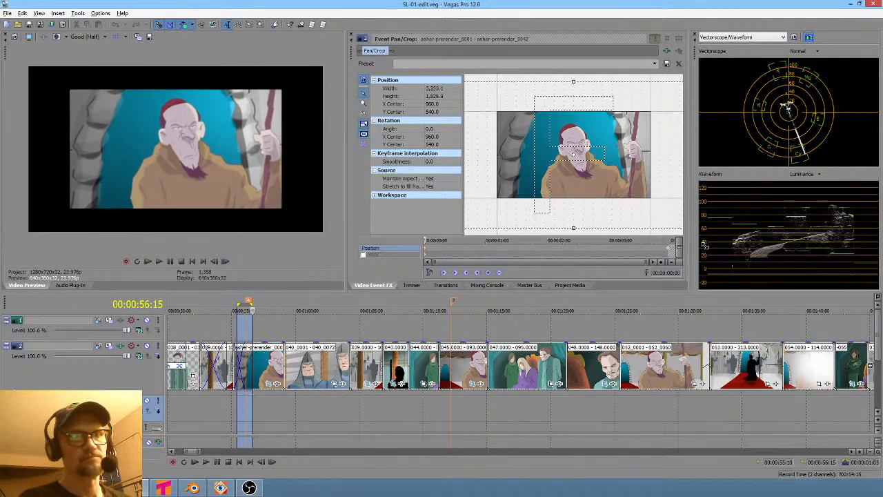
right_click(581, 146)
left_click(593, 151)
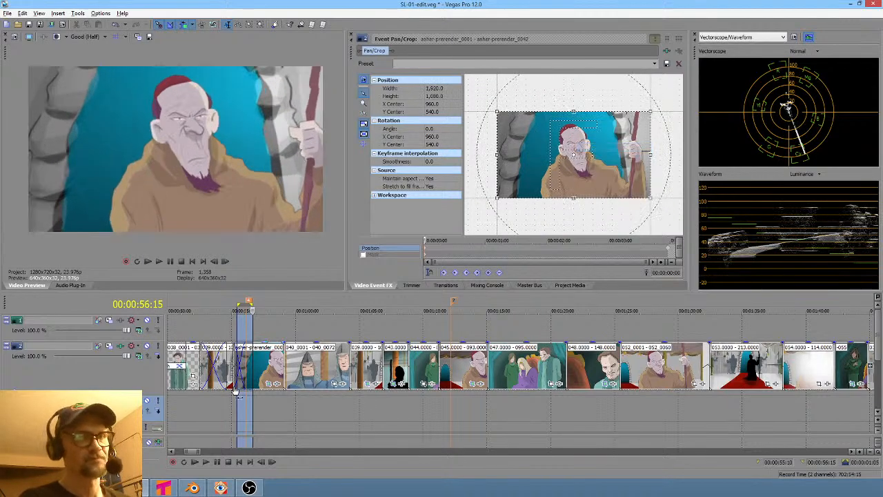
mouse_move(228, 407)
left_mouse_down()
mouse_move(287, 414)
mouse_move(235, 407)
left_mouse_up()
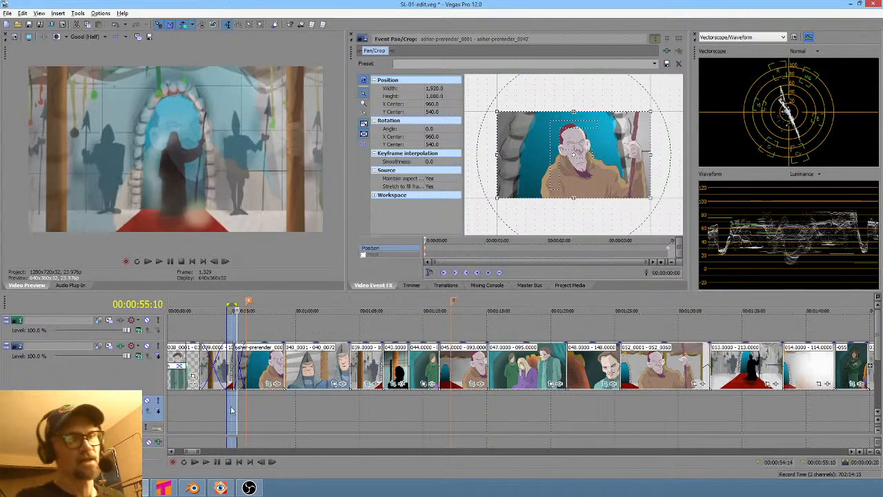
- Step the cursor between the asher-prerender shot and neighbouring edit points to compare framing
left_click(247, 402)
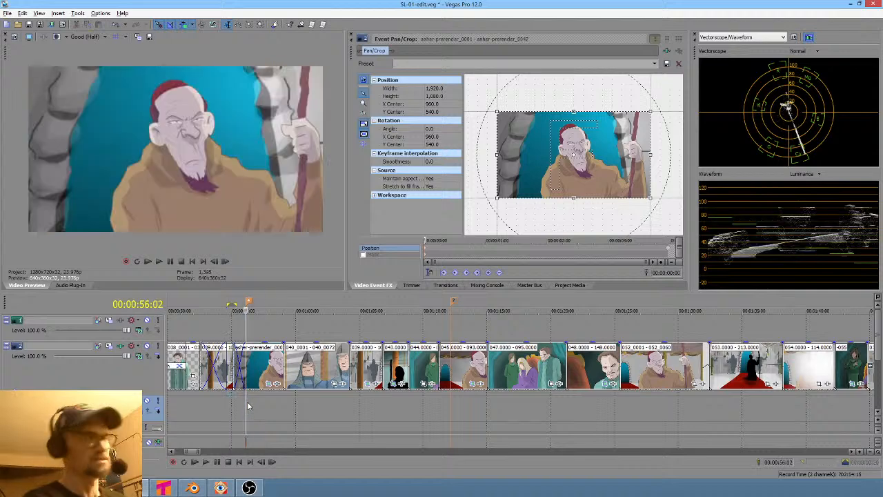
key("ctrl+Right")
left_click(247, 406)
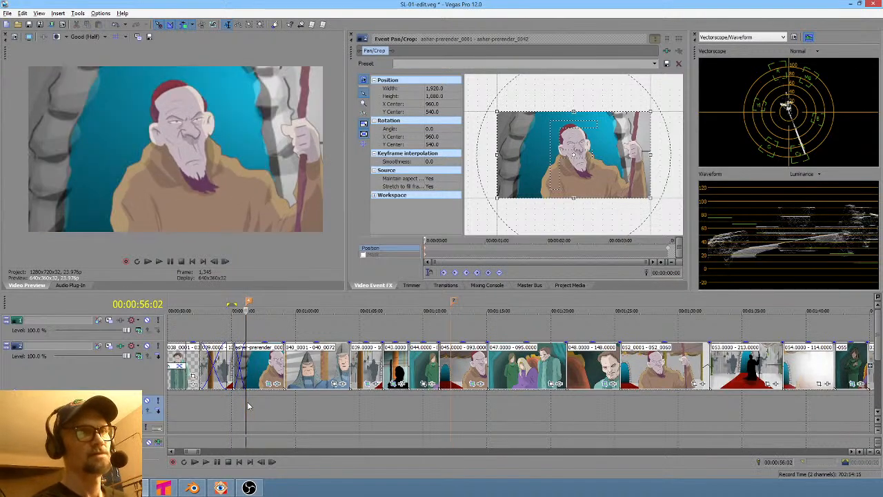
key("ctrl+Right")
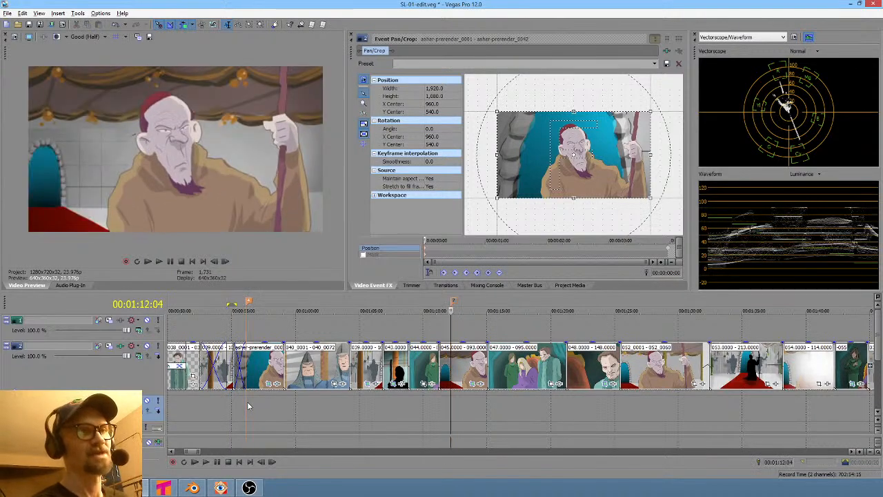
left_click(247, 406)
key("ctrl+Right")
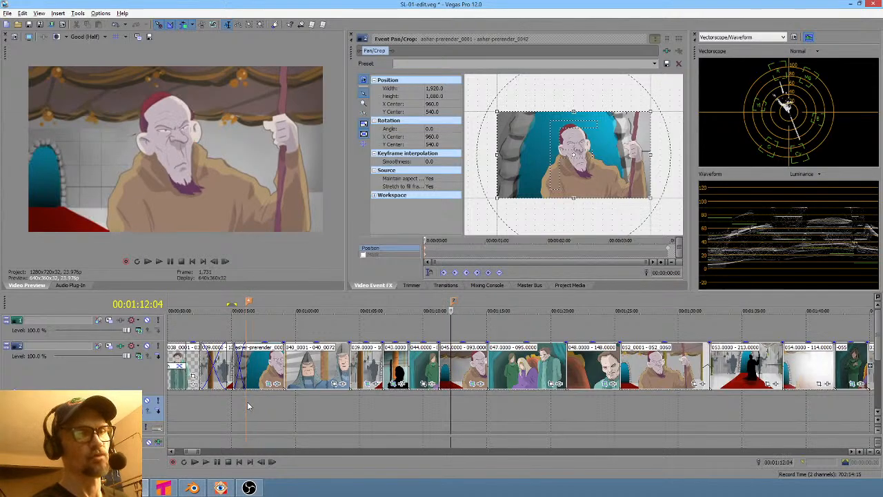
left_click(247, 406)
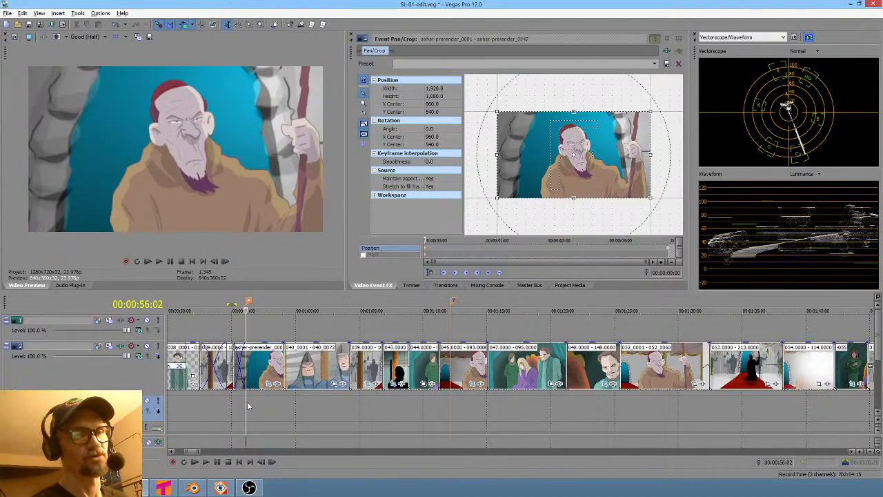
key("ctrl+Right")
key("ctrl+Right")
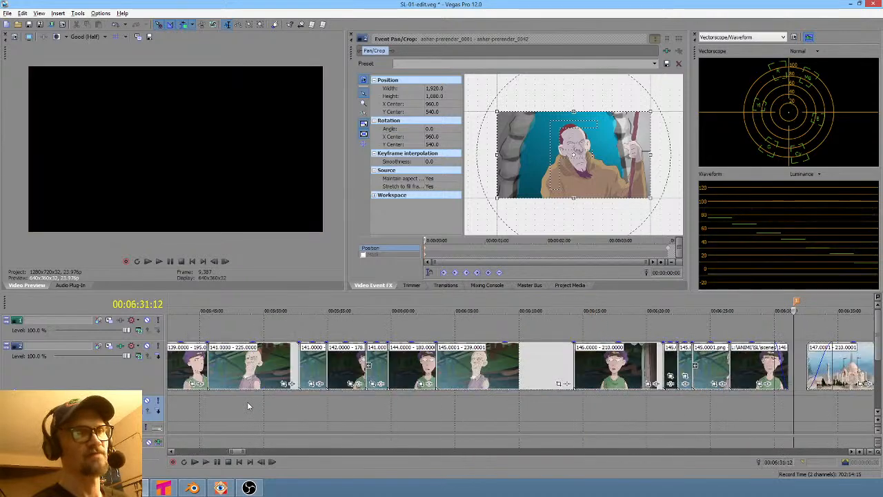
key("ctrl+Left")
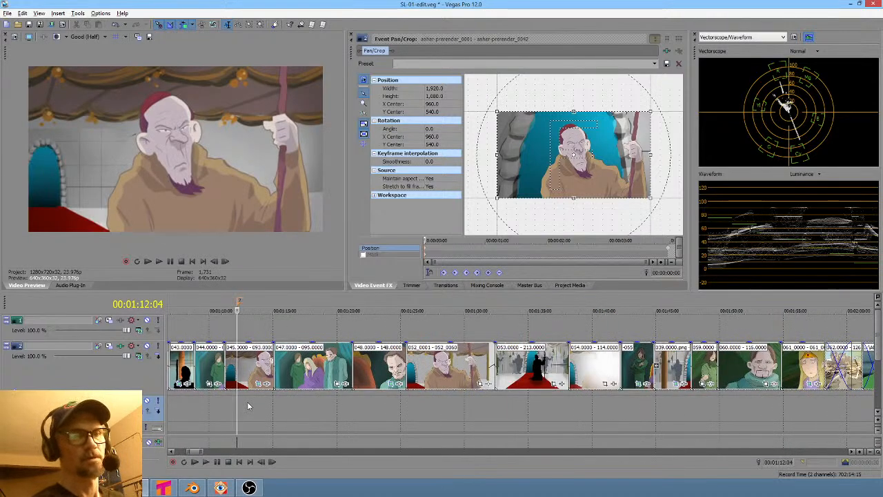
key("ctrl+Left")
key("ctrl+Right")
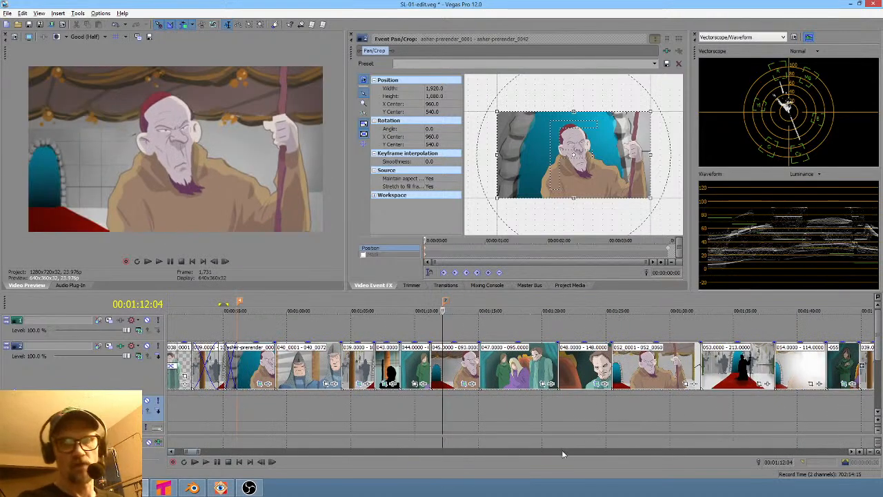
- Scrub the timeline and set a loop region spanning from shot 046 through shot 052
left_click(642, 401)
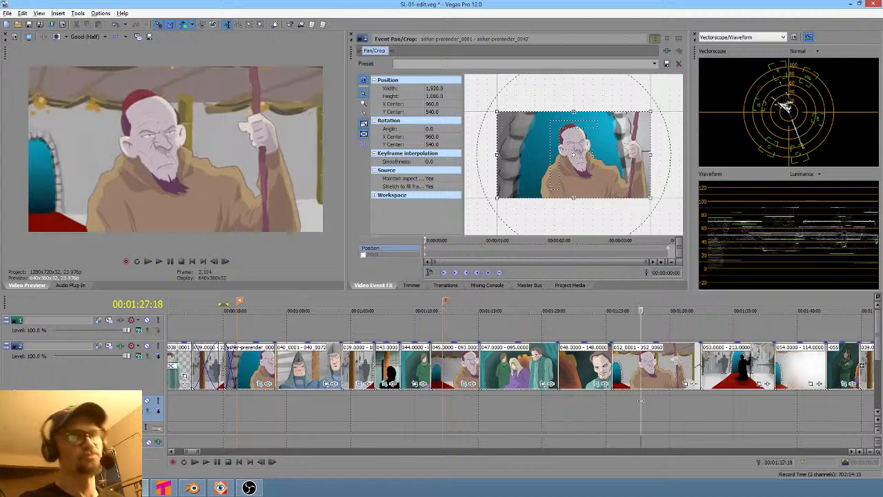
left_click_drag(610, 401, 669, 391)
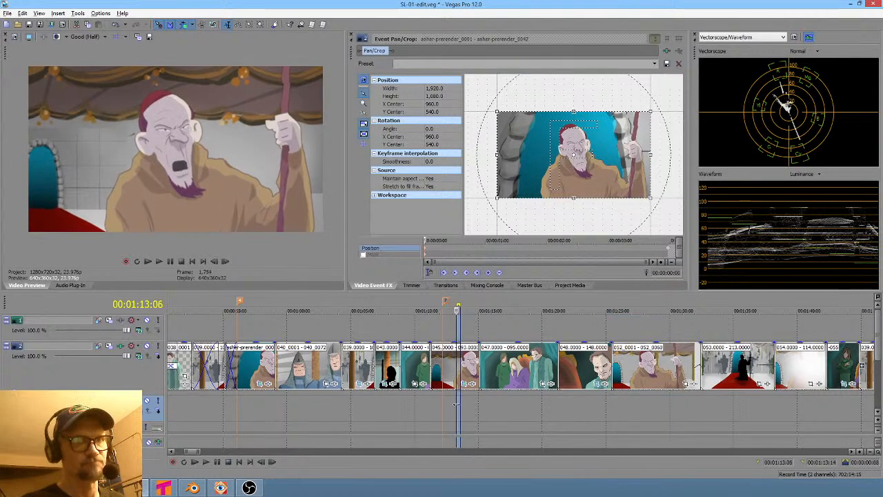
mouse_move(273, 400)
left_mouse_down()
mouse_move(233, 401)
mouse_move(284, 402)
mouse_move(262, 405)
left_mouse_up()
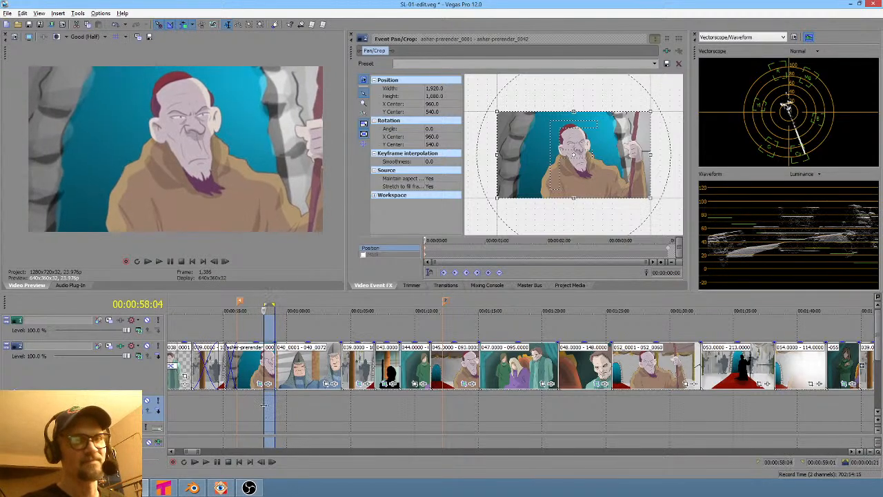
left_click(444, 416)
left_click_drag(444, 416, 635, 416)
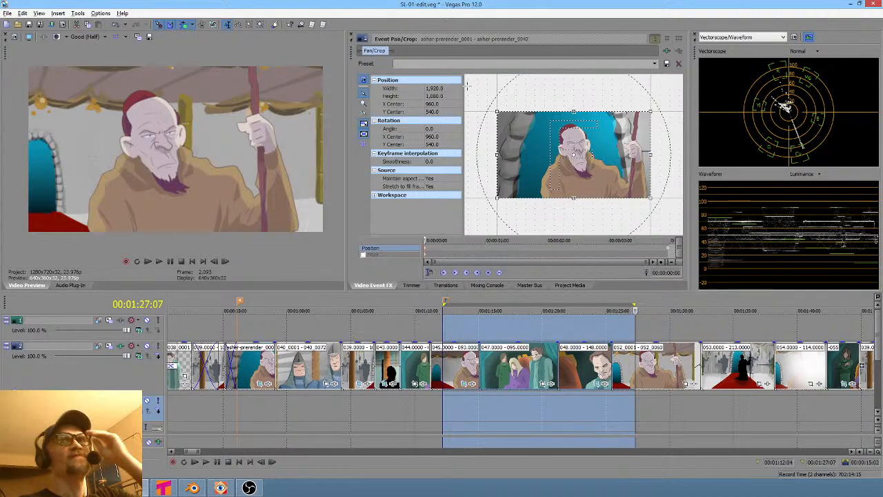
- Switch to Blender and save the 046 lattice-deform scene file
left_click(192, 488)
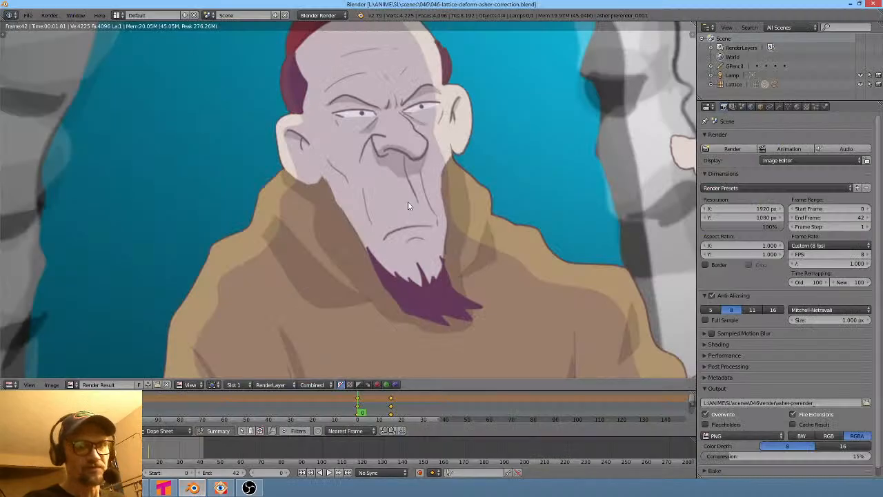
left_click(27, 15)
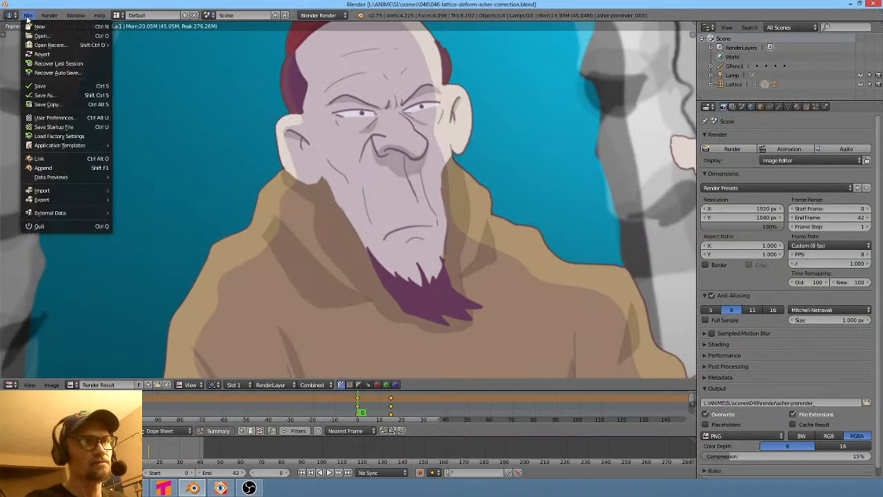
left_click(53, 87)
- Open the 052.blend scene from the 052 scene folder
left_click(28, 16)
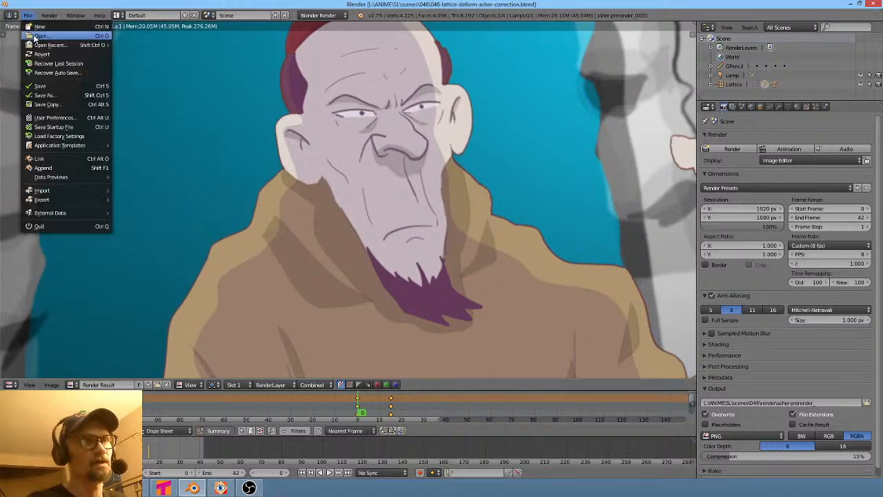
left_click(42, 34)
left_click(145, 64)
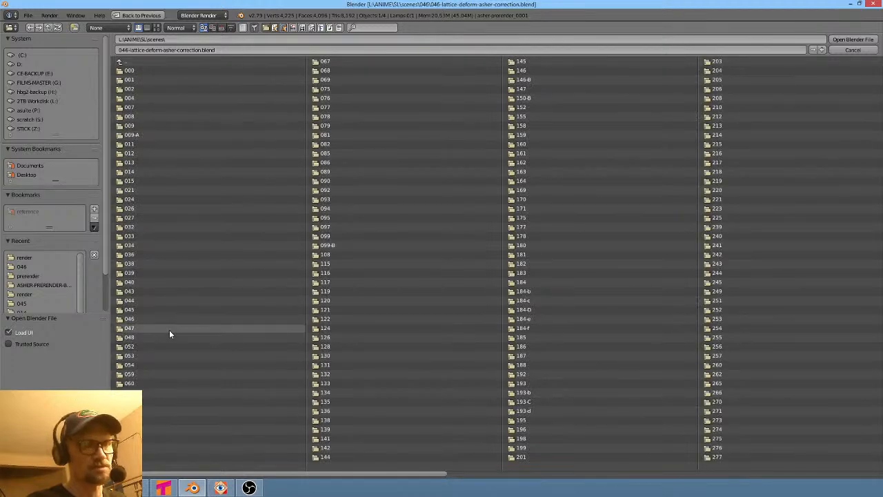
left_click(138, 345)
double_click(131, 80)
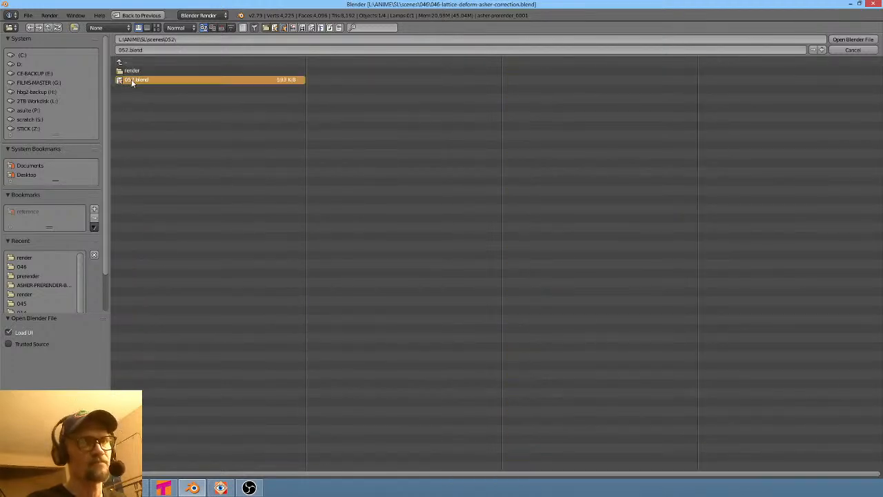
middle_click_drag(476, 233, 499, 257)
scroll(438, 232, "down", 10)
middle_click_drag(438, 236, 421, 211)
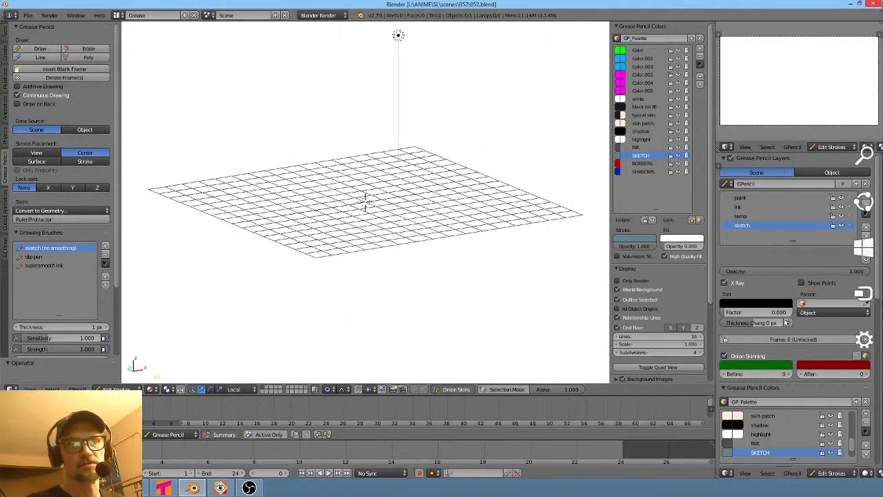
- Switch to the image viewer and open the render folder of scene 052
left_click(219, 488)
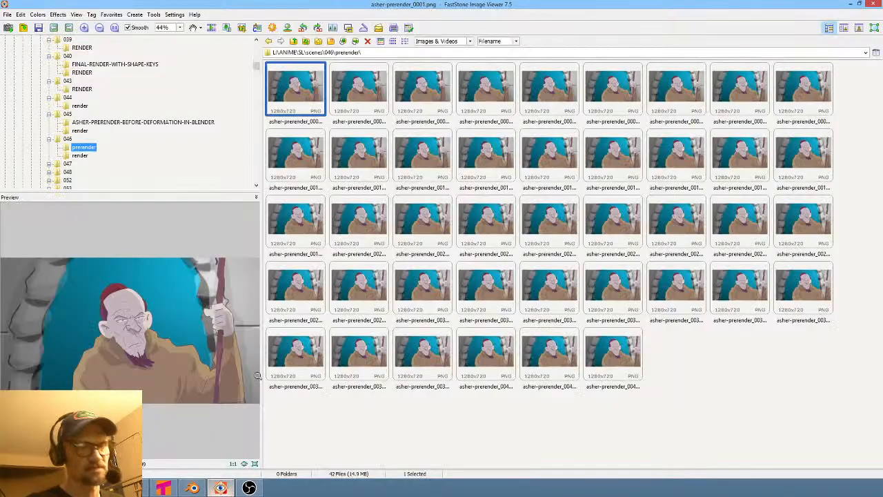
scroll(163, 146, "down", 3)
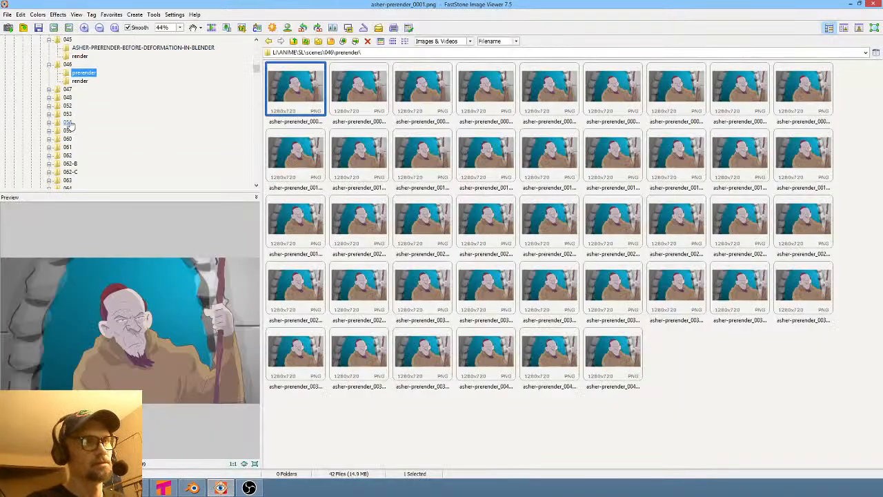
left_click(68, 106)
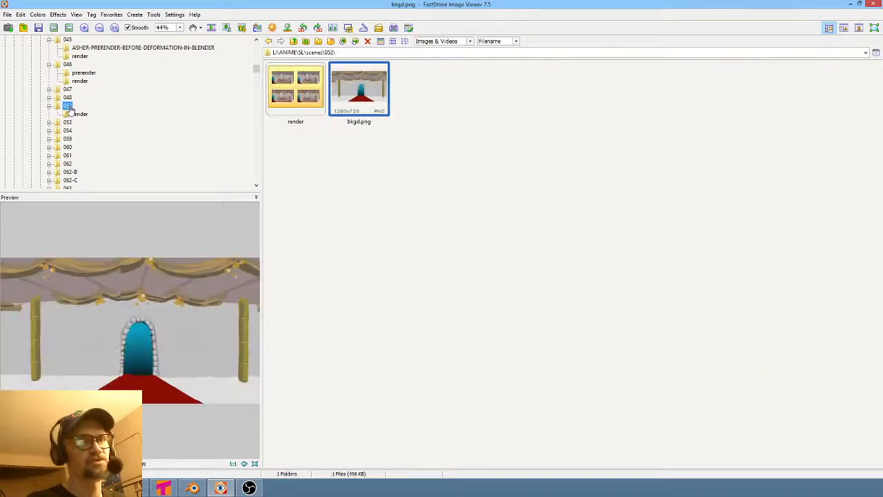
double_click(315, 101)
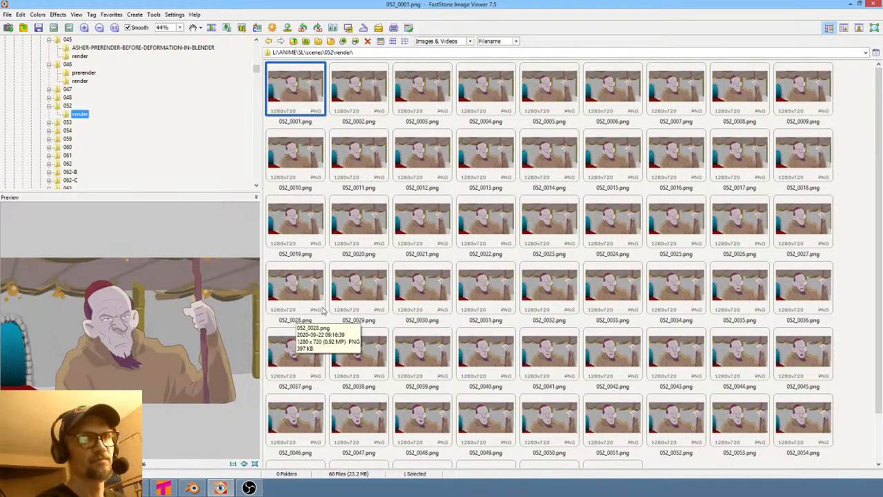
- Step back and forth through the 052 rendered frames to review the animation
key("Right")
key("Right")
key("Right")
key("Right")
key("Right")
key("Right")
key("Right")
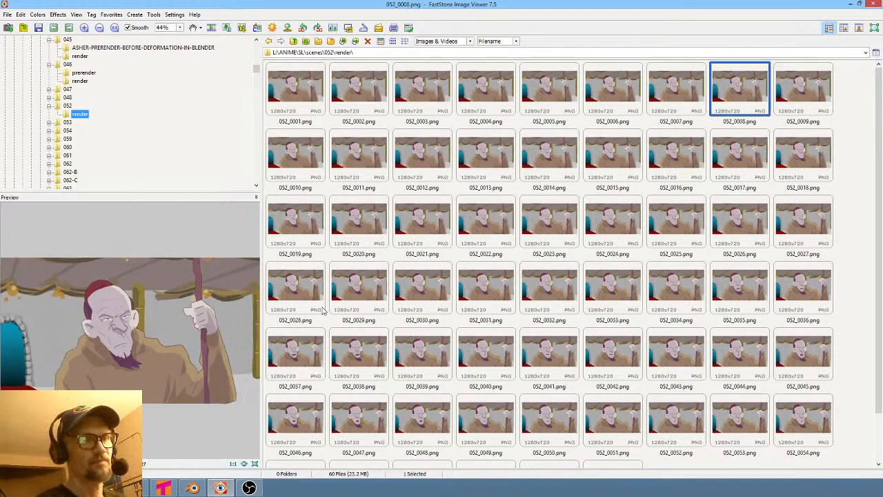
key("Right")
key("Right")
key("Right")
key("Right")
key("Right")
key("Right")
key("Right")
key("Right")
key("Right")
key("Right")
key("Right")
key("Right")
key("Right")
key("Right")
key("Right")
key("Right")
key("Right")
key("Right")
key("Right")
key("Right")
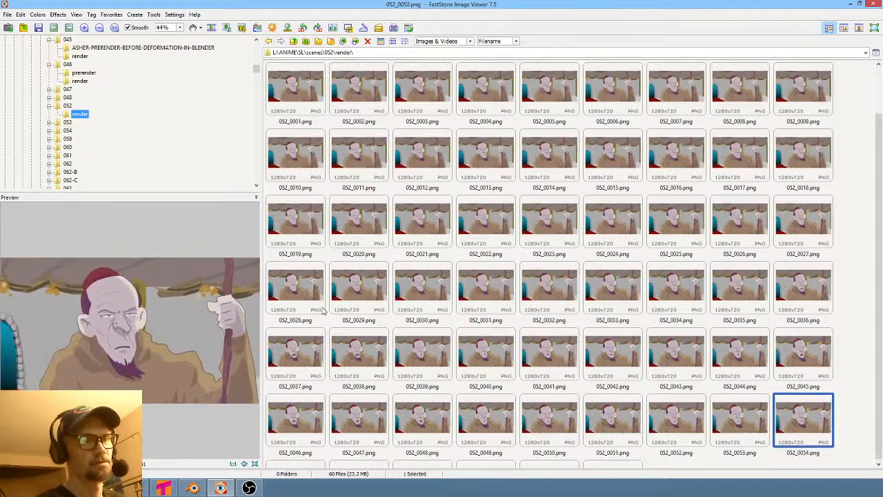
key("Right")
key("Right")
key("Right")
key("Right")
key("Right")
key("Right")
key("Left")
key("Left")
key("Left")
key("Left")
key("Left")
key("Left")
key("Left")
key("Left")
key("Left")
key("Left")
key("Left")
key("Left")
key("Left")
key("Left")
key("Left")
key("Left")
key("Left")
key("Left")
key("Left")
key("Left")
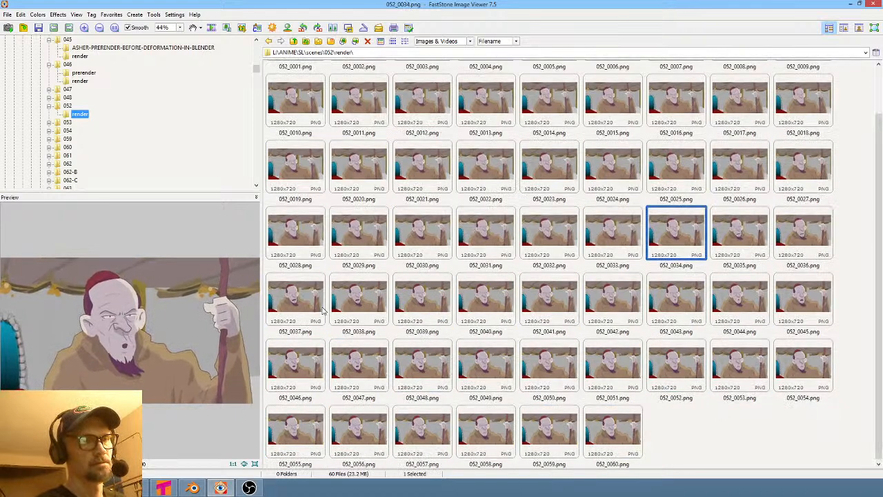
key("Left")
key("Left")
key("Left")
key("Left")
key("Left")
key("Left")
key("Left")
key("Left")
key("Left")
key("Left")
key("Left")
key("Left")
key("Left")
key("Left")
key("Left")
key("Left")
key("Left")
key("Left")
key("Left")
key("Left")
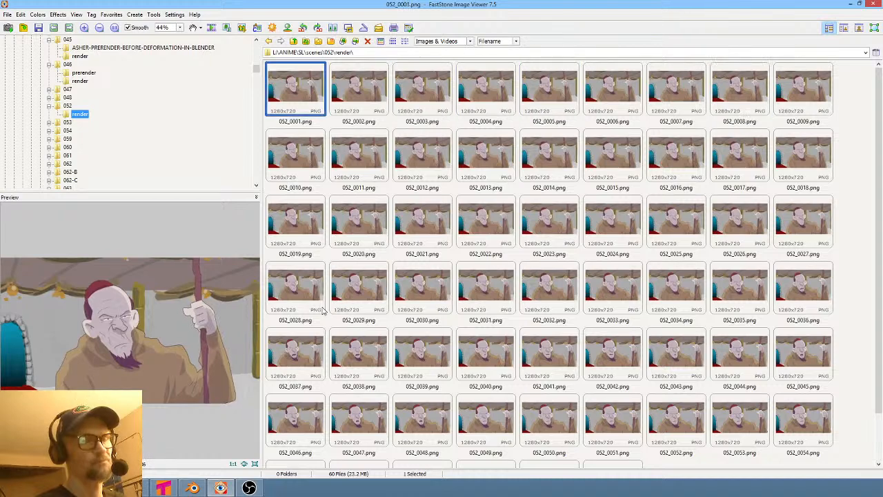
- Return to Blender and reopen the 052.blend file
key("alt+Tab")
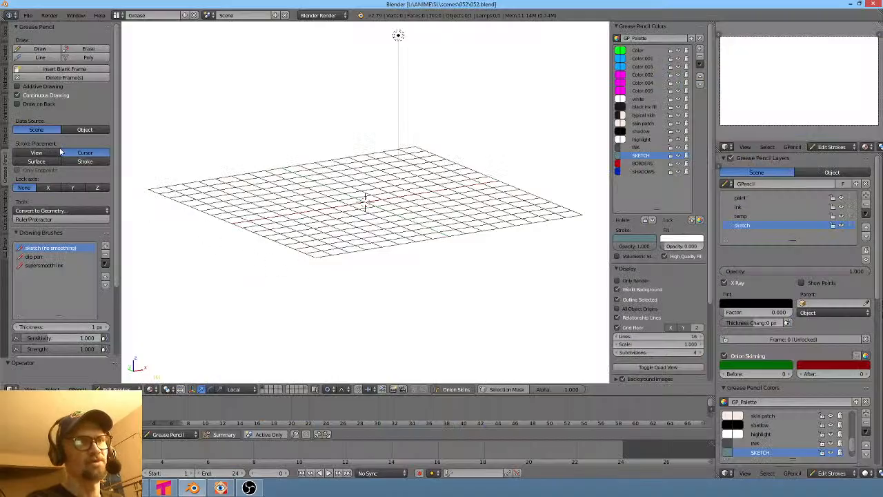
left_click(29, 16)
left_click(38, 35)
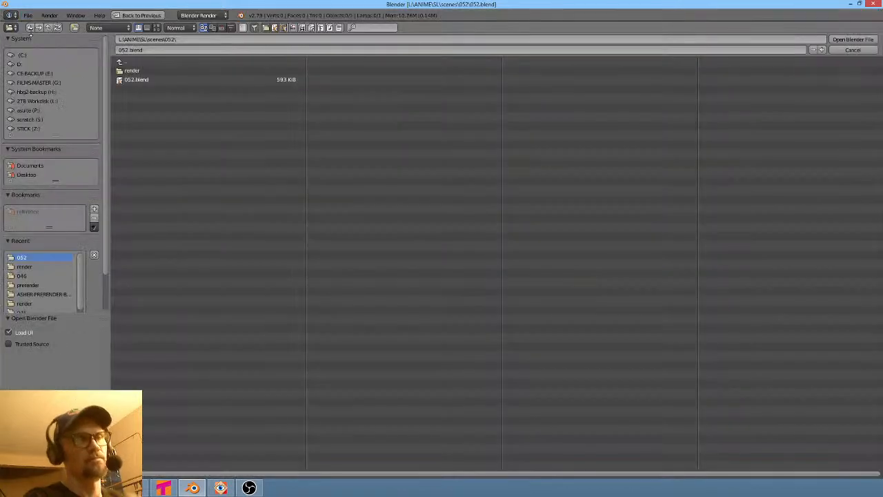
double_click(165, 80)
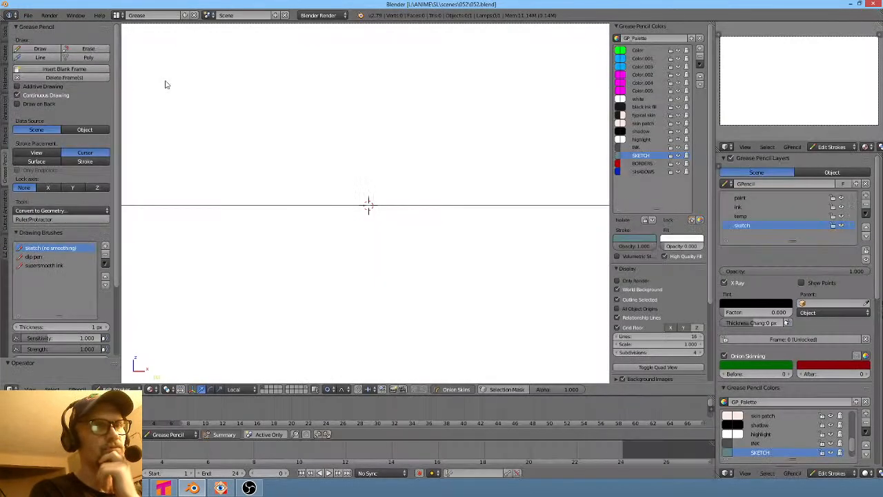
- Switch to Tahoma2D and try to load the scene 052.tnz from the scenes folder
left_click(159, 489)
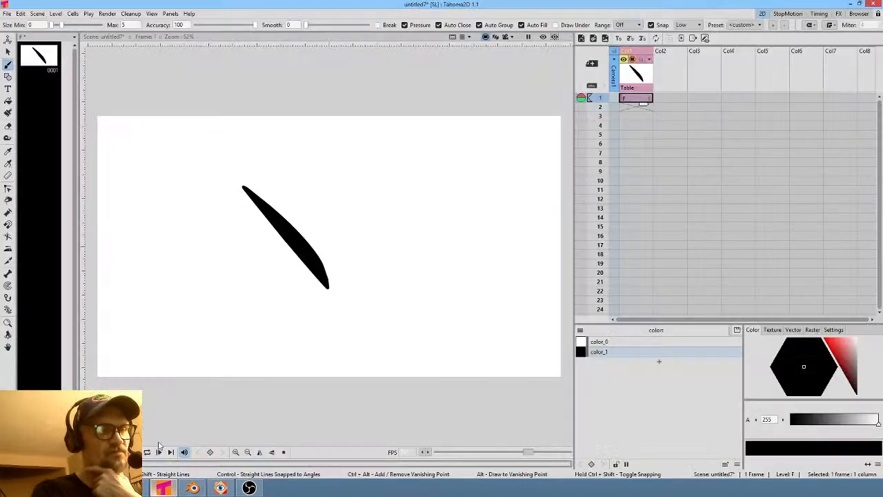
left_click(6, 14)
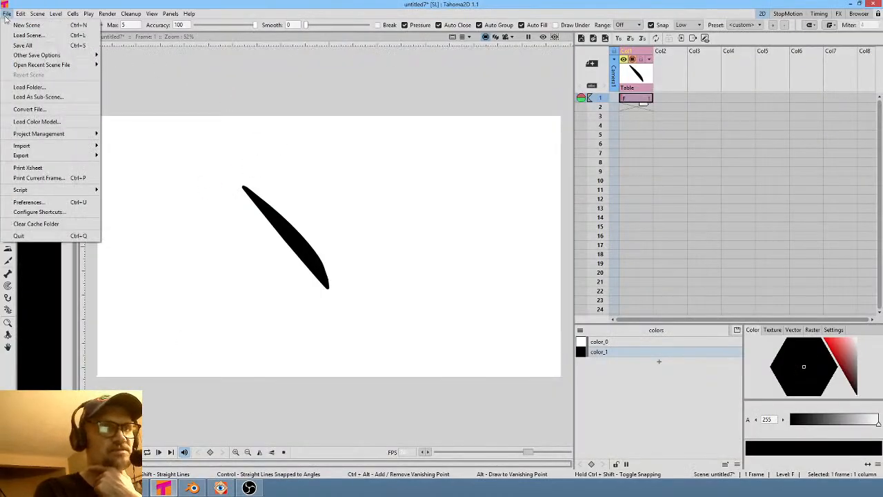
left_click(26, 33)
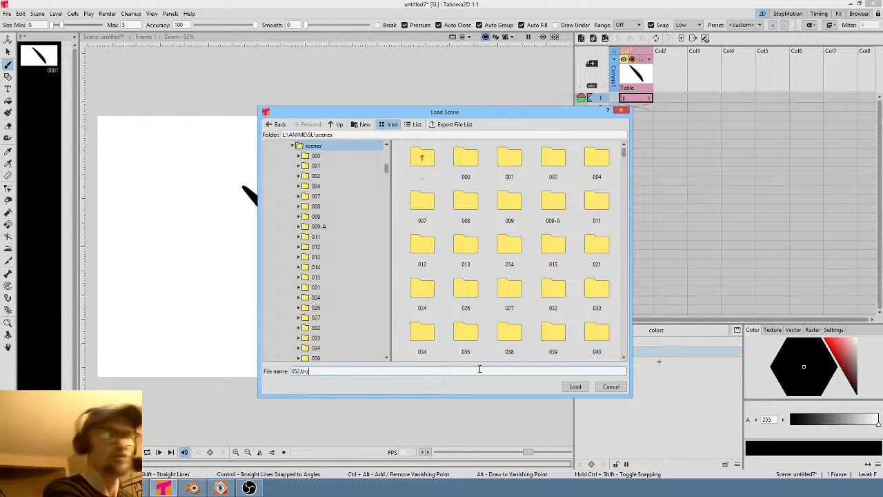
type("052.tnz")
left_click(576, 388)
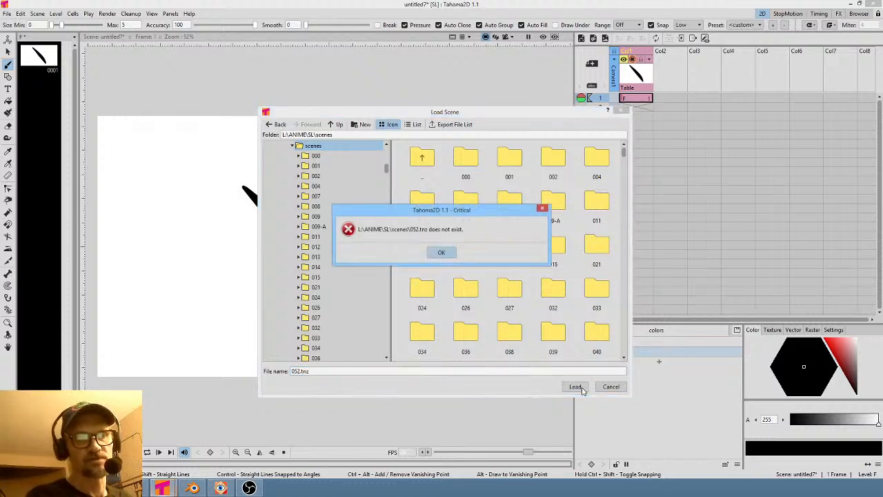
left_click(439, 253)
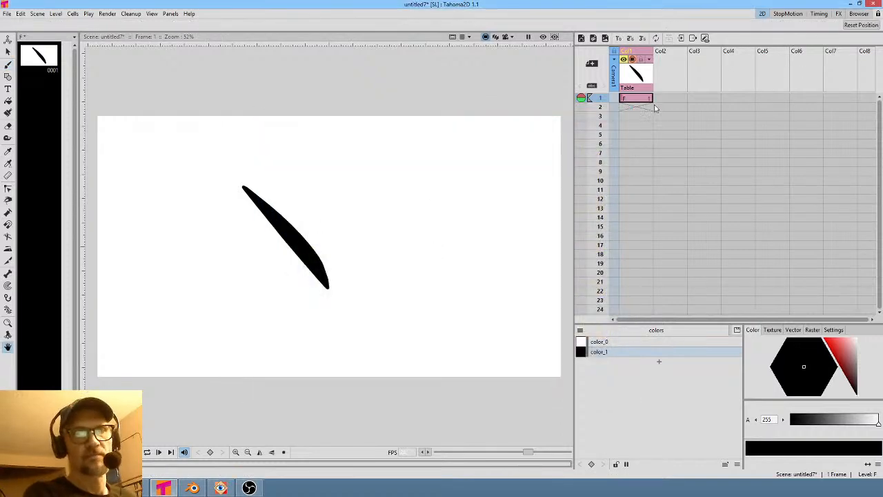
- Try to quit Tahoma2D, discarding changes to the untitled scene
left_click(874, 4)
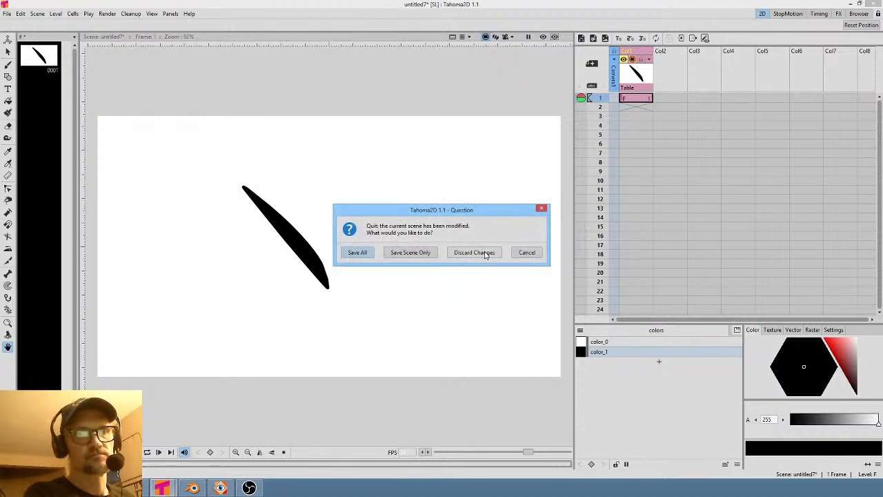
left_click(475, 253)
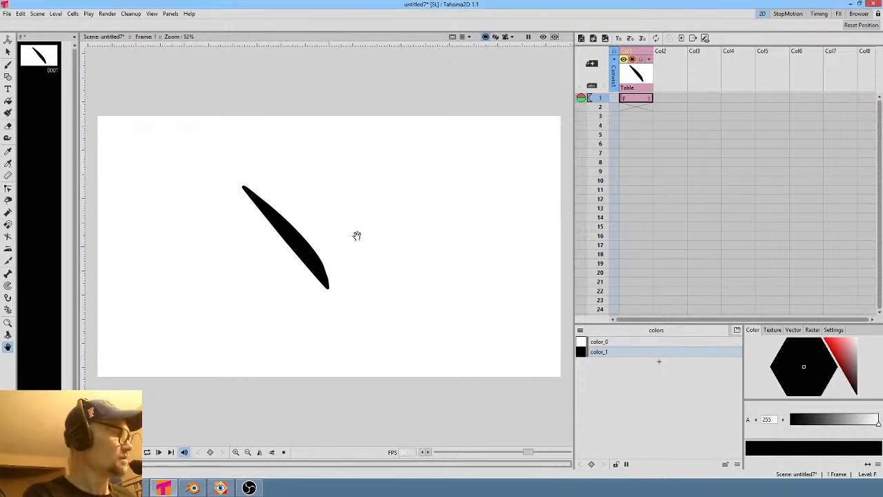
- Undo the brush stroke in the untitled Tahoma2D scene and minimize the window
key("ctrl+z")
key("ctrl+z")
key("ctrl+z")
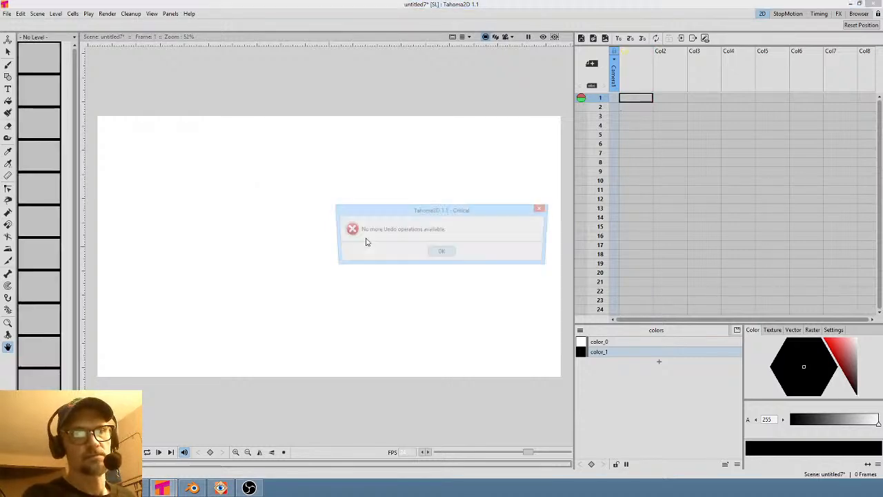
left_click(445, 254)
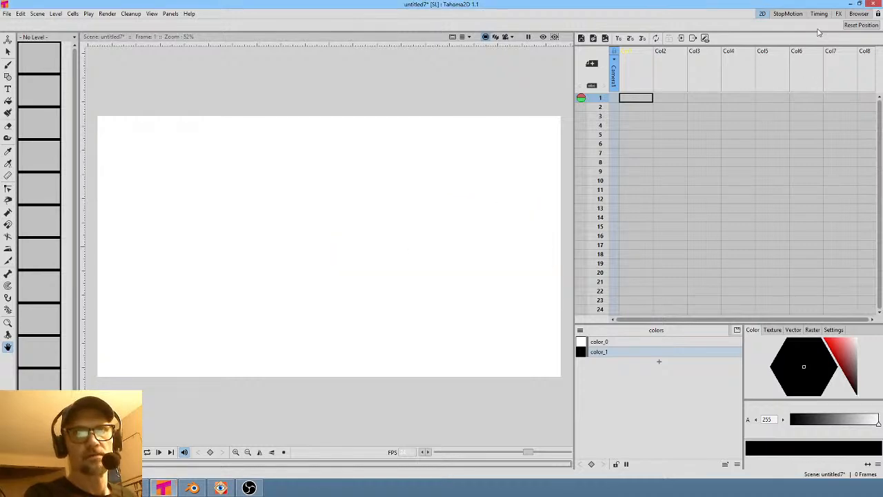
left_click(855, 5)
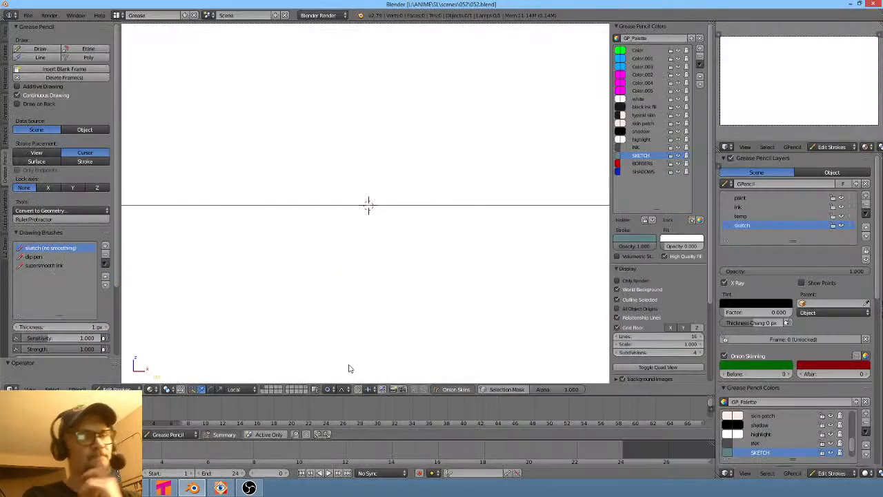
- Return to the image viewer and reopen the 052 render folder
left_click(186, 485)
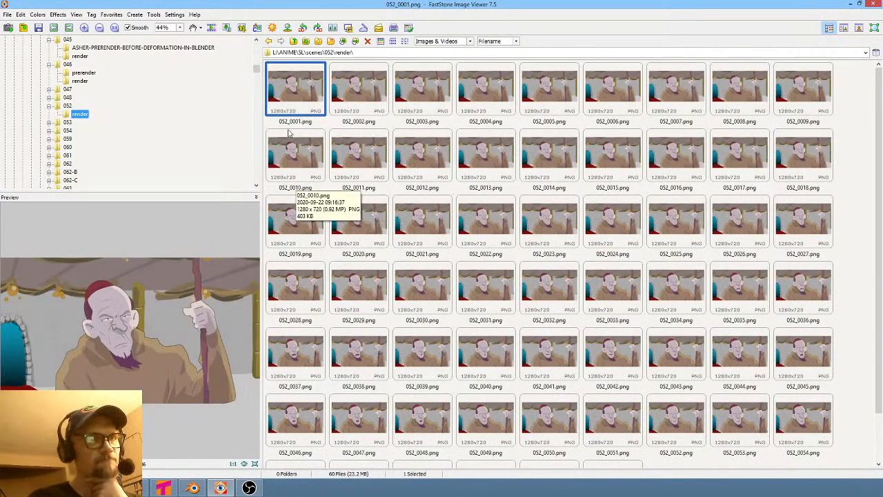
left_click(66, 106)
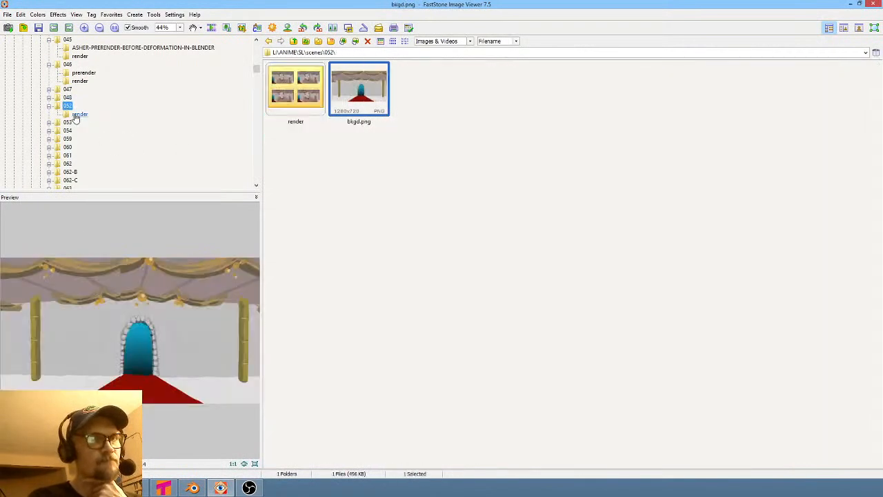
left_click(79, 114)
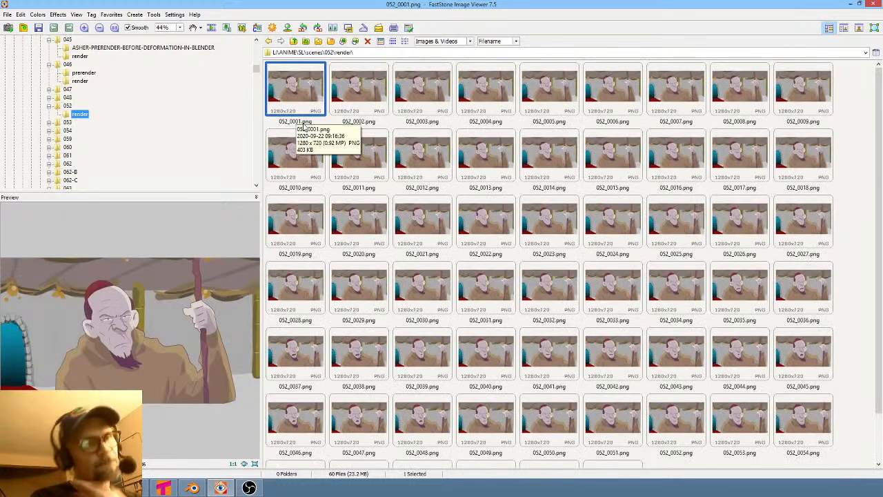
- Step up and down through the 052 render frames to compare the character's poses
key("Down")
key("Down")
key("Down")
key("Down")
key("Down")
key("Down")
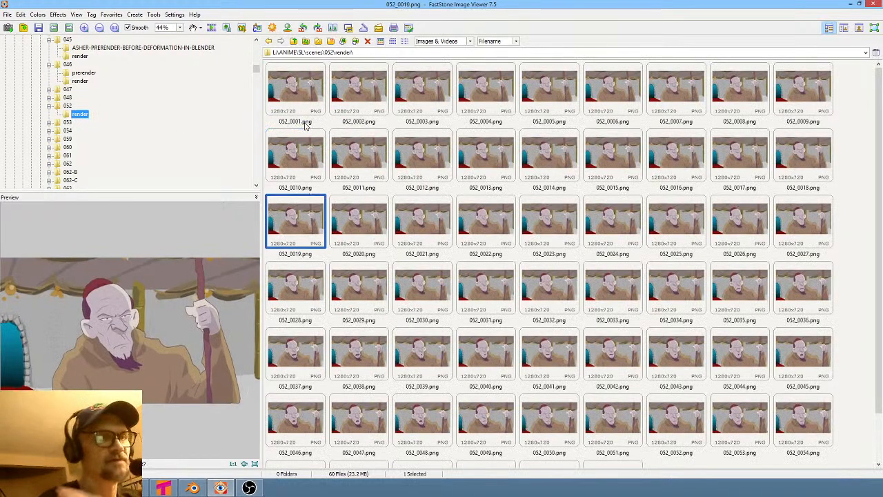
key("Up")
key("Up")
key("Up")
key("Up")
key("Up")
key("Up")
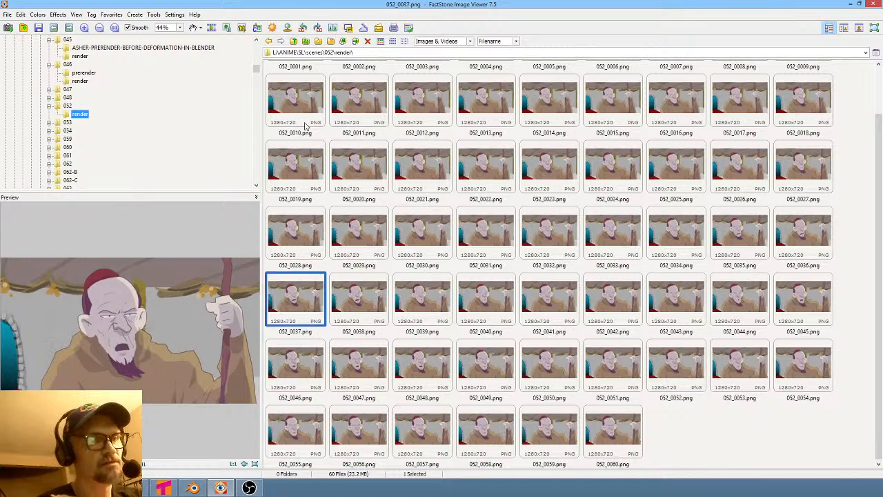
key("Down")
key("Down")
key("Down")
key("Down")
key("Down")
key("Down")
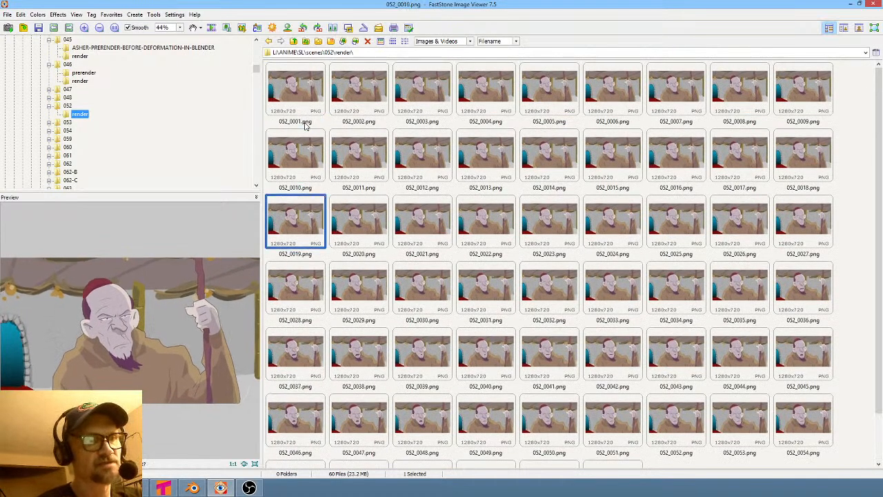
key("Up")
key("Up")
key("Up")
key("Up")
key("Up")
key("Up")
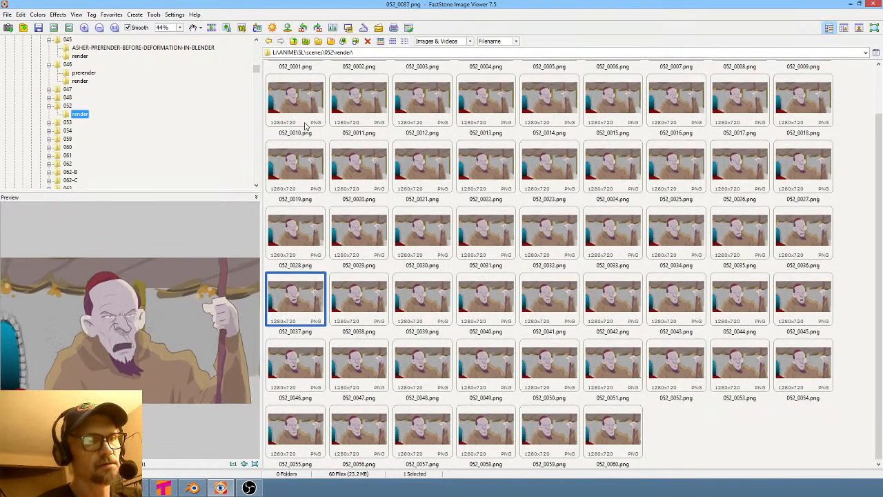
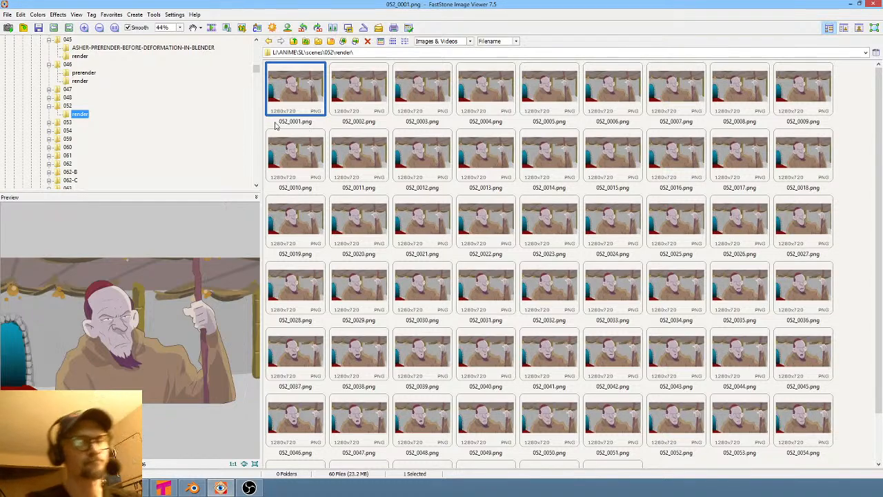
- Open the recent file 046-lattice-deform-asher-correction.blend in Blender
left_click(193, 487)
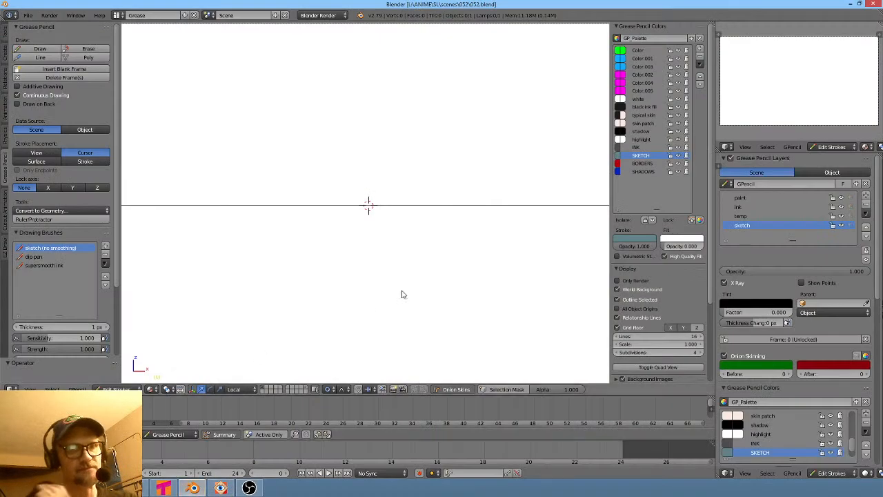
left_click(31, 16)
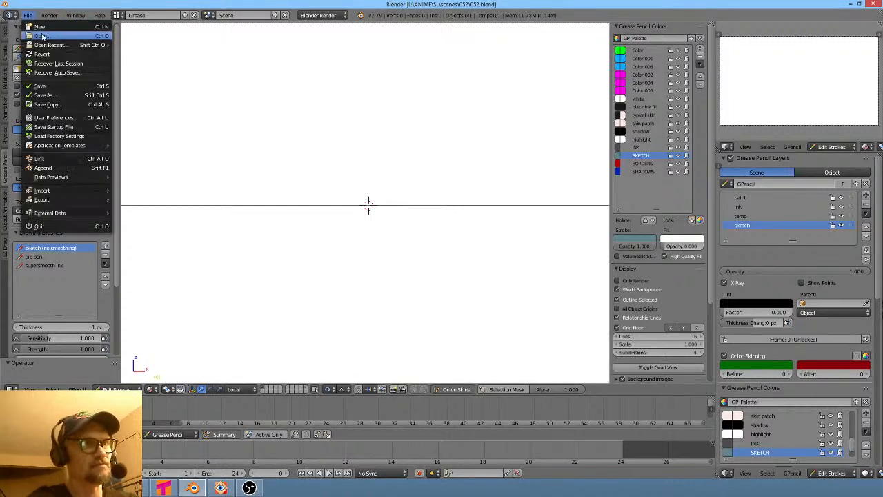
mouse_move(43, 45)
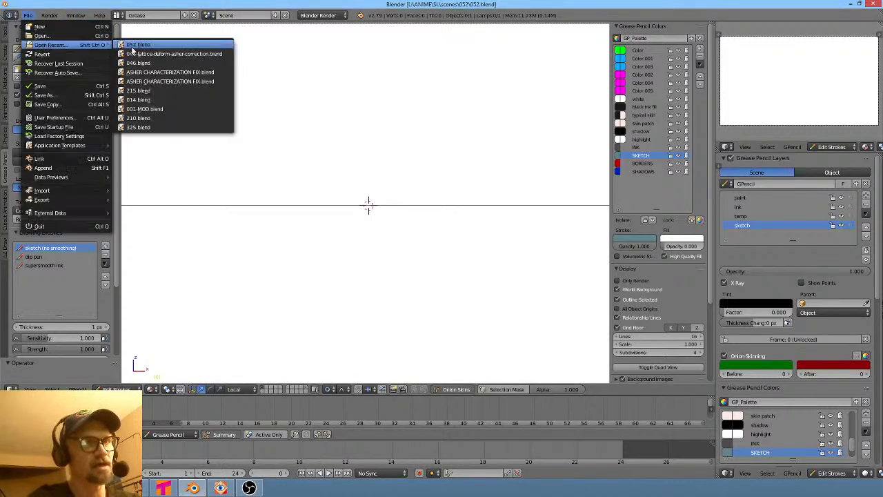
left_click(195, 54)
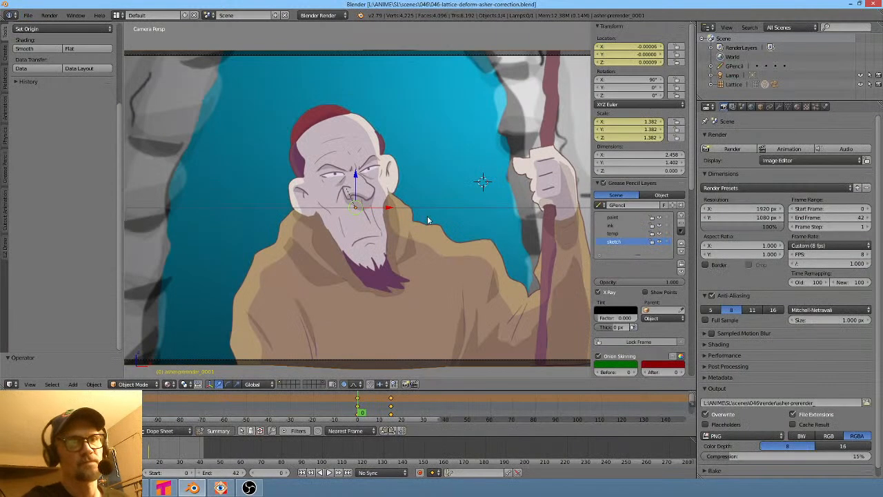
- Inspect the lattice-deformed character plane from an orbited, zoomed-in viewpoint
middle_click_drag(386, 210, 420, 206)
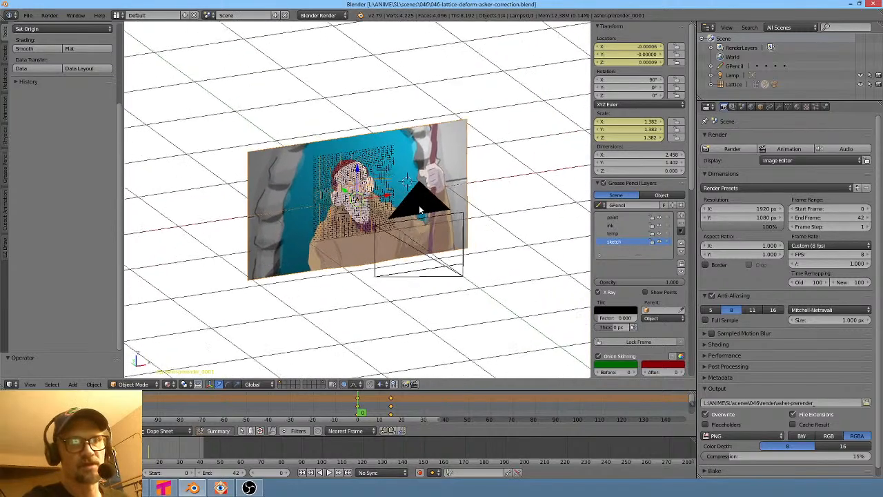
scroll(414, 203, "up", 6)
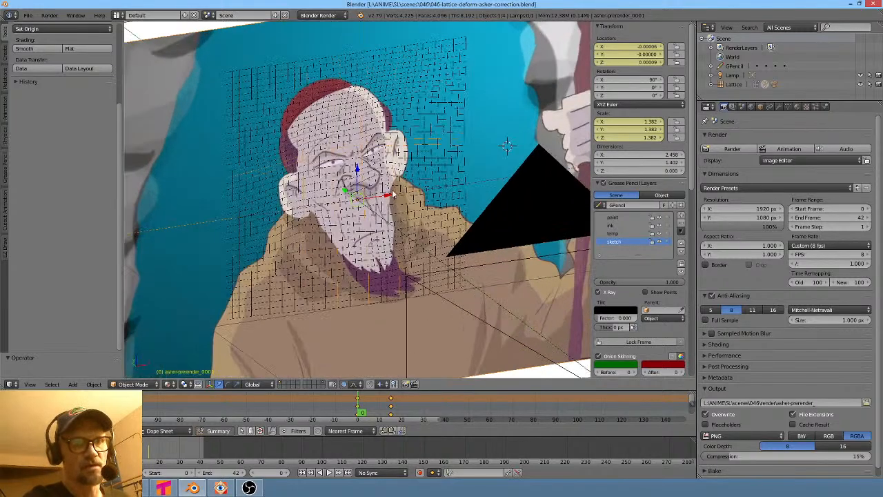
scroll(393, 195, "up", 1)
scroll(393, 194, "down", 2)
key("alt+Tab")
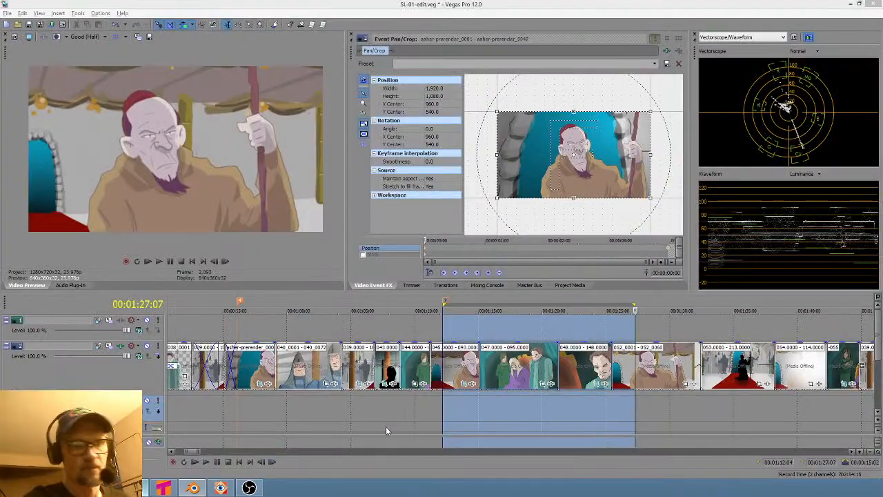
- Compare shot 046 with shot 052 by jumping between them on the edit timeline
left_click(654, 400)
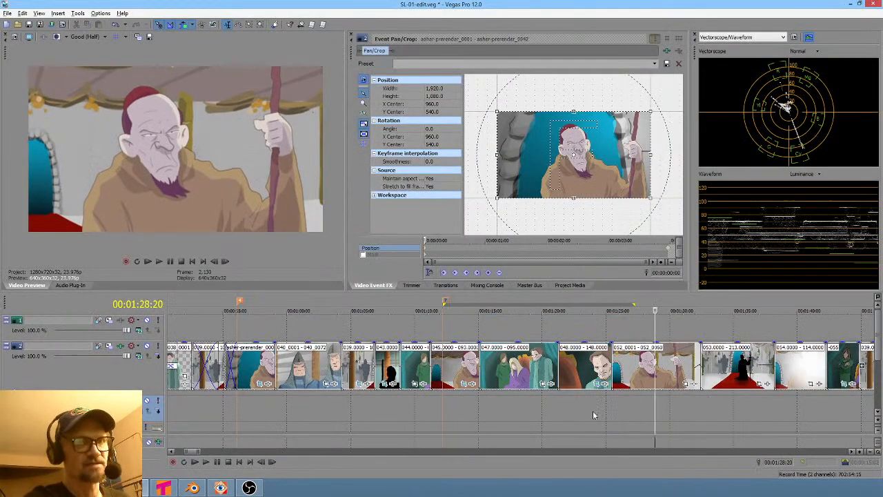
left_click(258, 404)
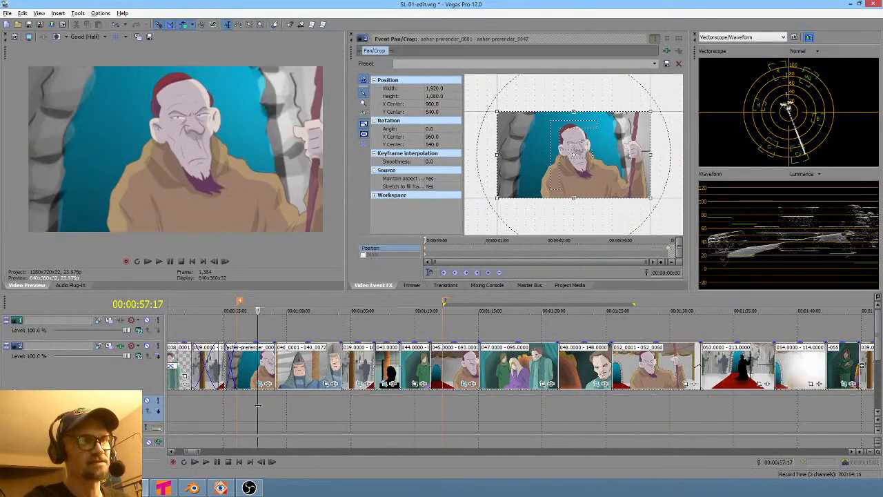
left_click(459, 401)
left_click(260, 386)
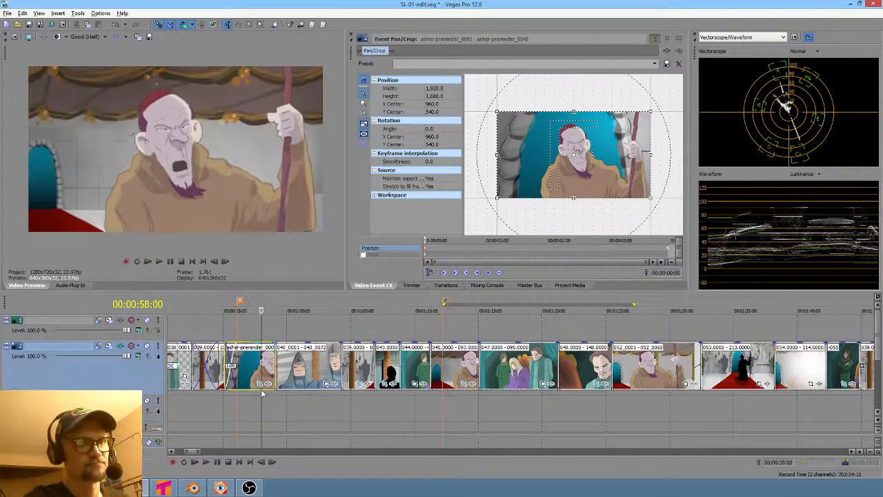
key("alt+Tab")
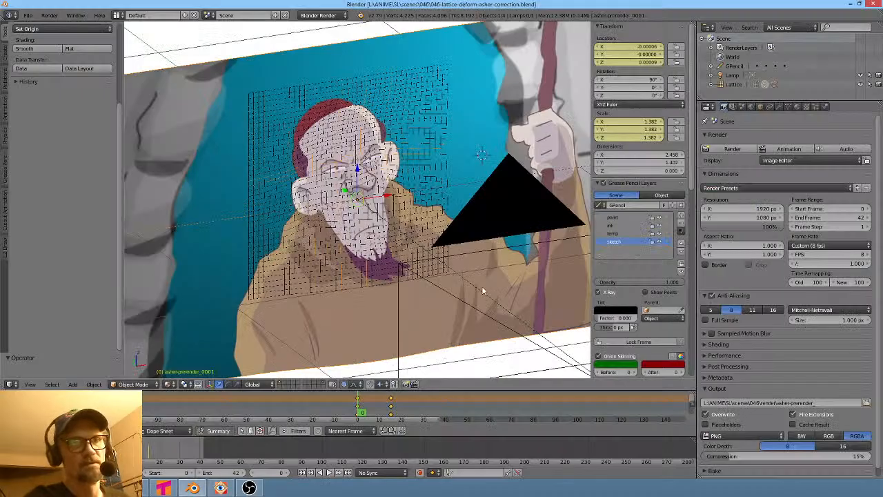
- Scrub through the 046 animation frames, checking the lattice deformation from orbit and camera views
middle_click_drag(428, 290, 438, 312)
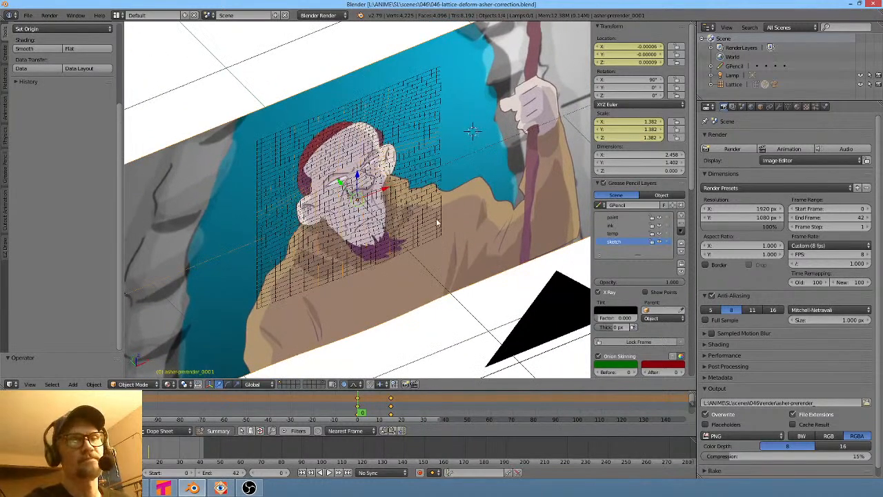
middle_click_drag(422, 216, 420, 223)
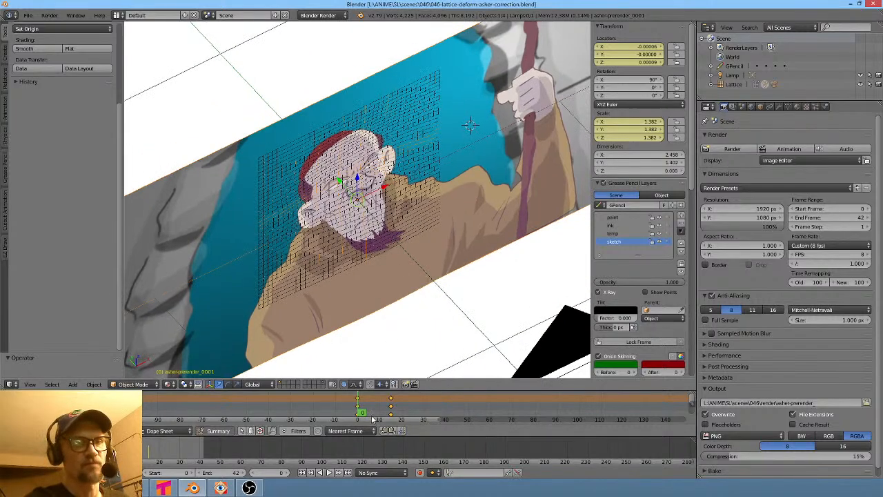
left_click_drag(366, 414, 340, 412)
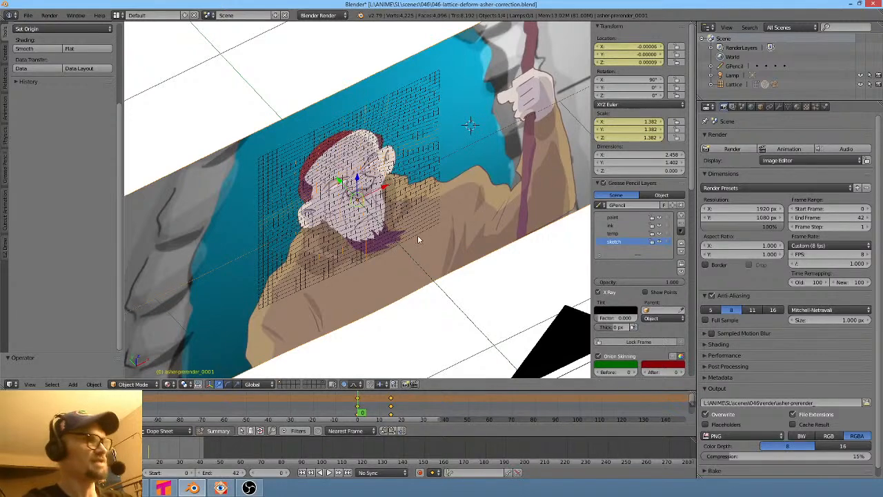
key("KP_0")
key("alt+a")
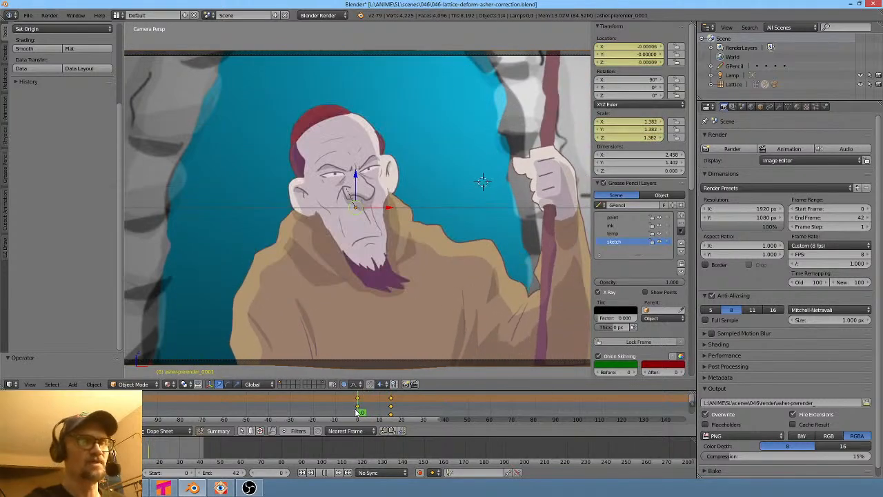
left_click_drag(357, 412, 380, 412)
middle_click_drag(447, 206, 465, 178)
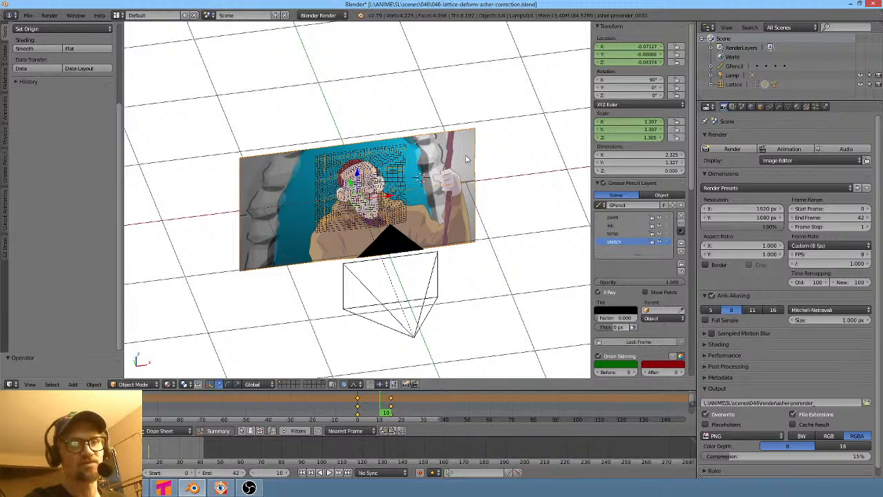
mouse_move(384, 412)
left_mouse_down()
mouse_move(364, 412)
mouse_move(408, 413)
mouse_move(358, 413)
mouse_move(405, 411)
mouse_move(385, 410)
left_mouse_up()
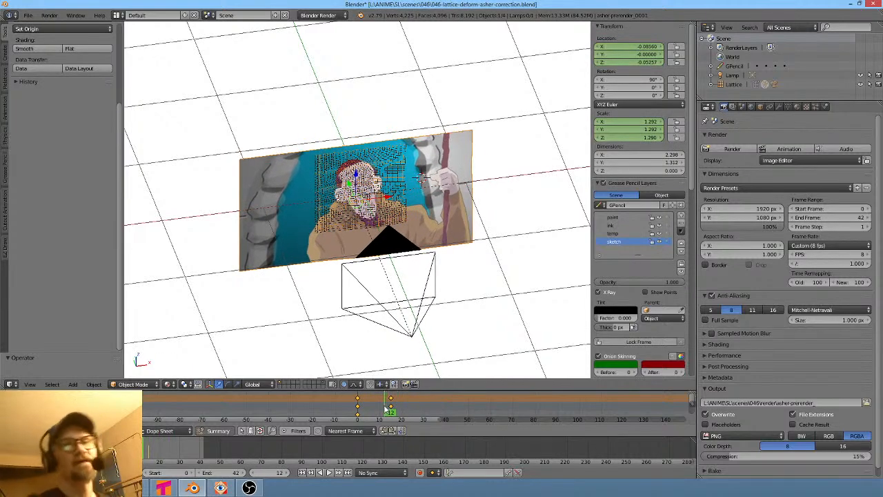
left_click(422, 284)
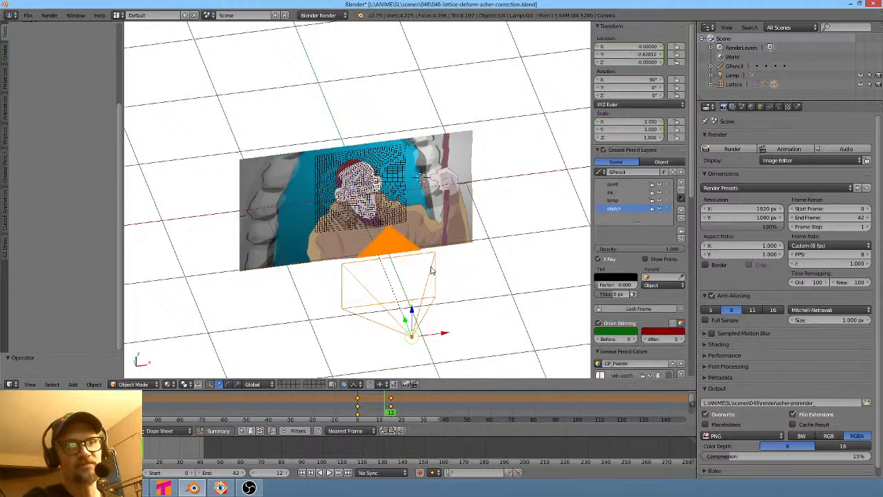
left_click(448, 224)
key("KP_0")
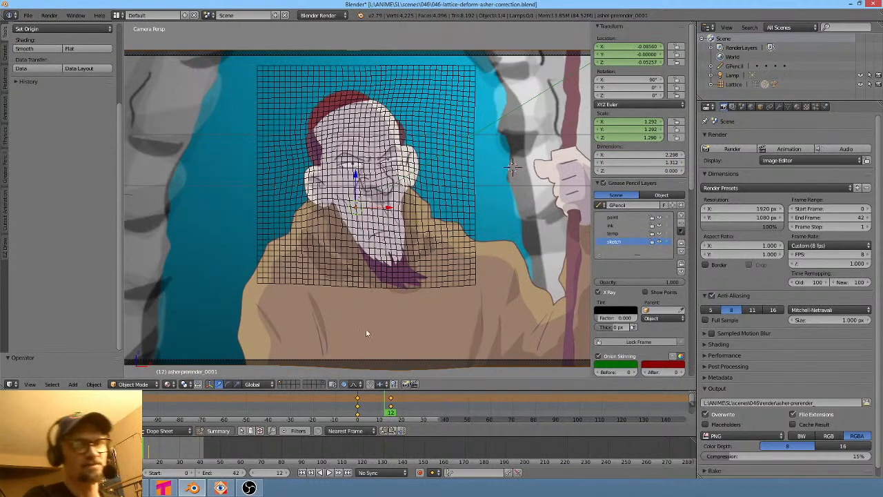
left_click_drag(363, 413, 400, 411)
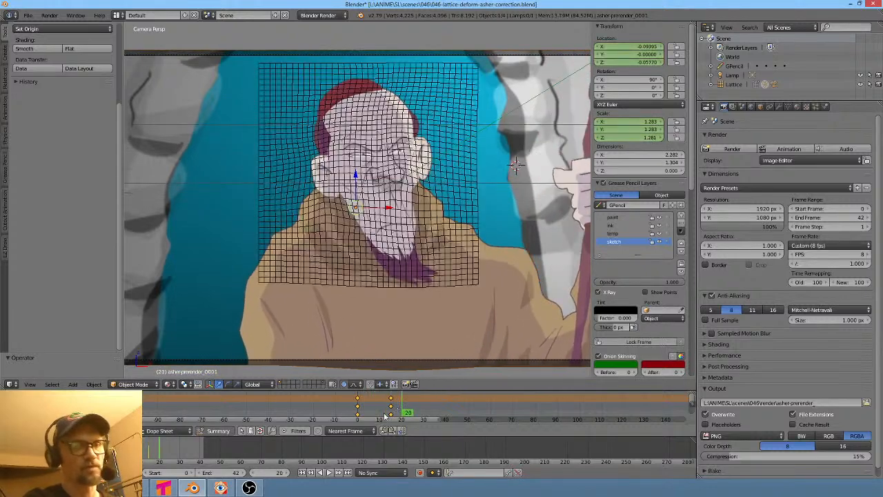
- Play back shot 046 in the Vegas edit
key("alt+Tab")
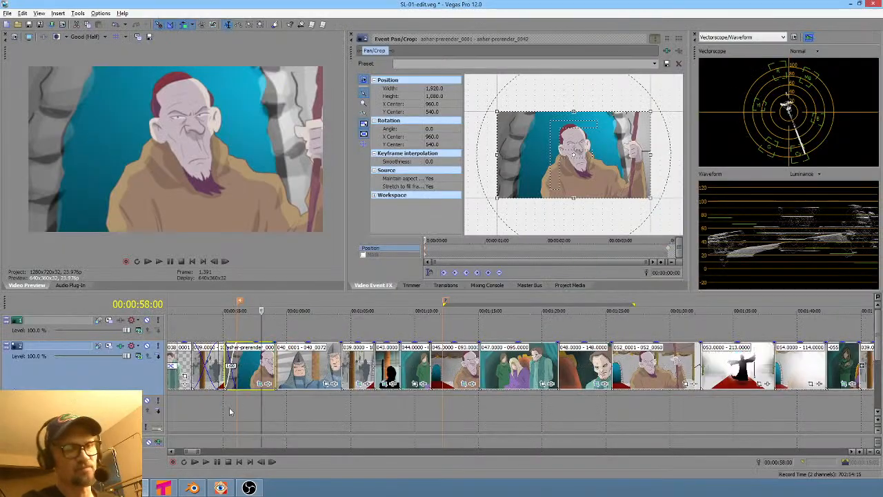
left_click(230, 411)
key("space")
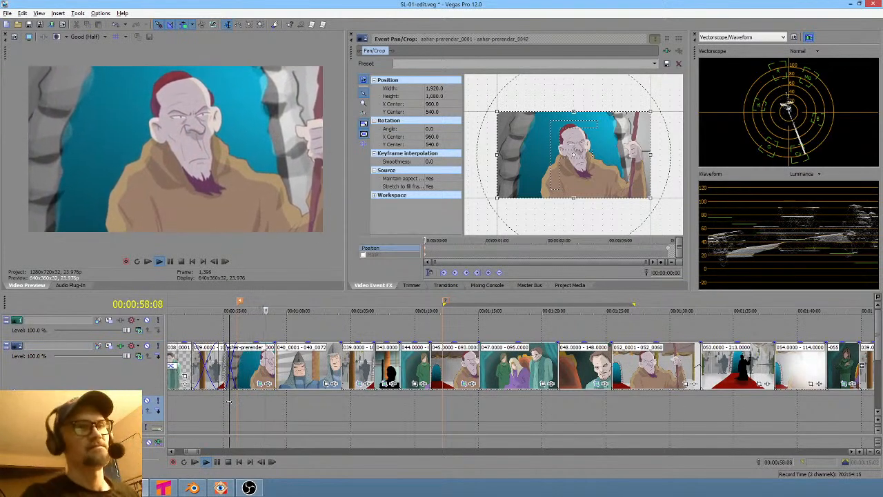
key("space")
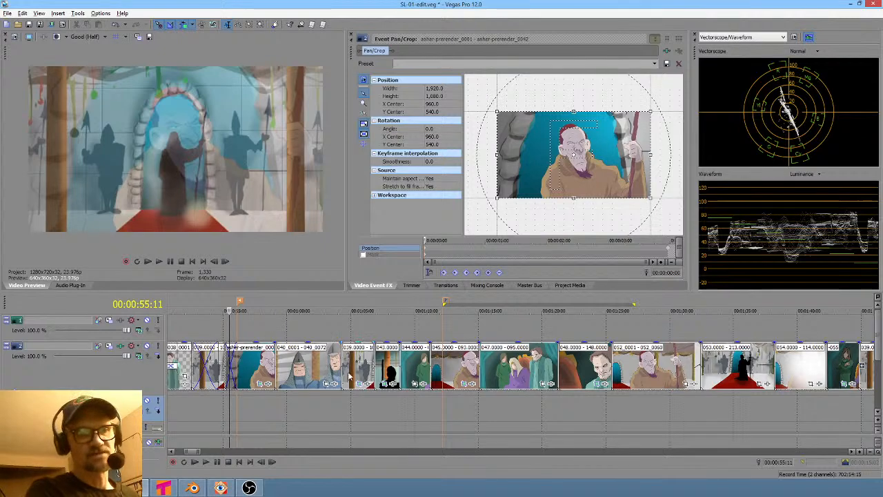
- Review shots 052 and 053 by selecting time regions around them on the timeline
left_click_drag(431, 410, 647, 417)
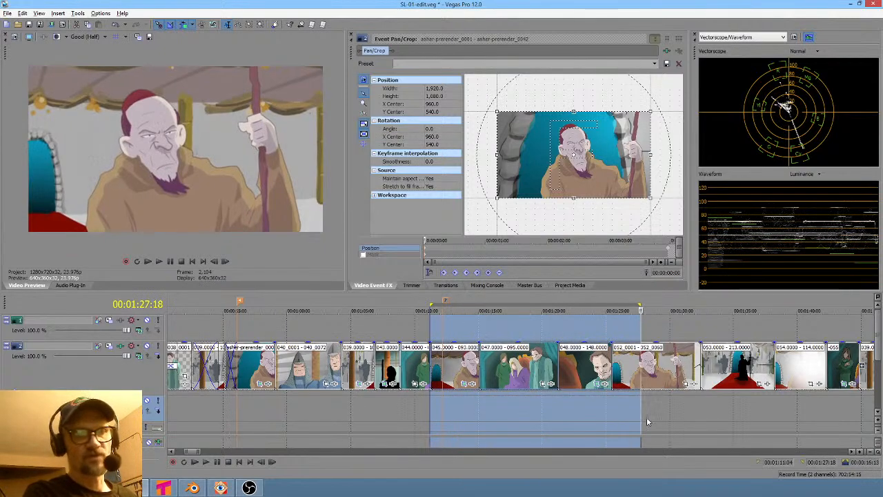
left_click(647, 417)
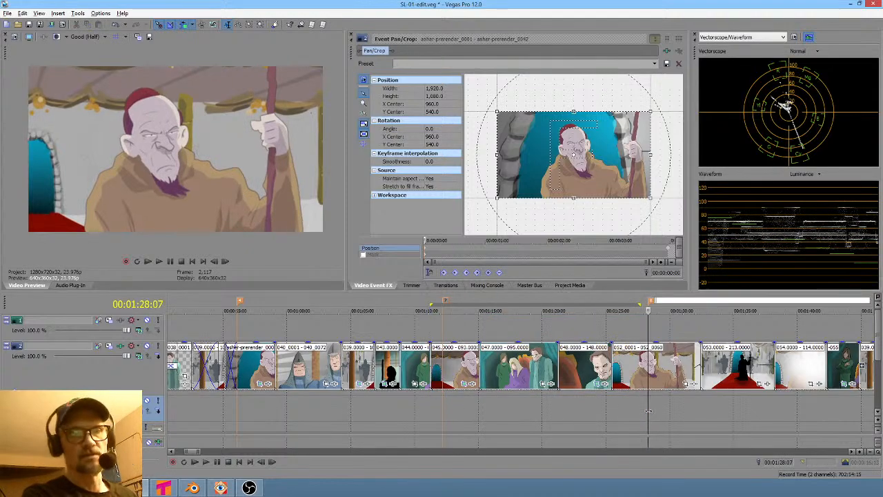
scroll(664, 413, "down", 4)
scroll(547, 409, "up", 4)
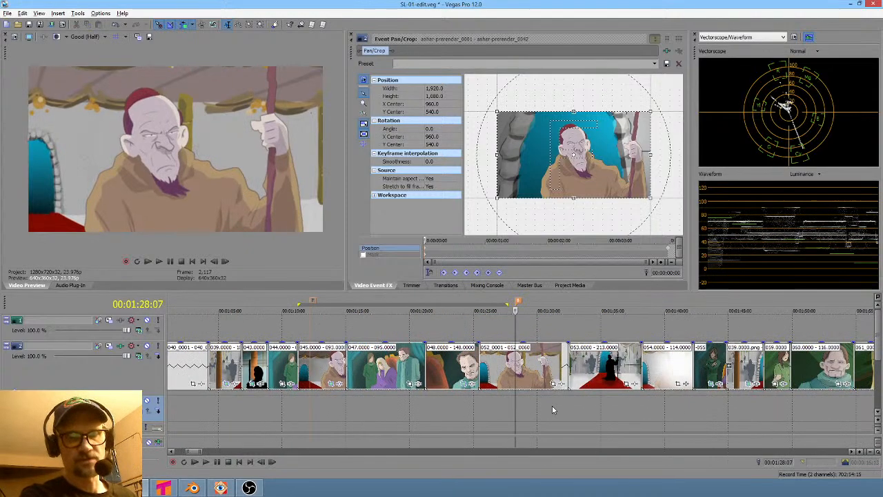
scroll(562, 410, "right", 3, "ctrl")
left_click_drag(494, 406, 582, 405)
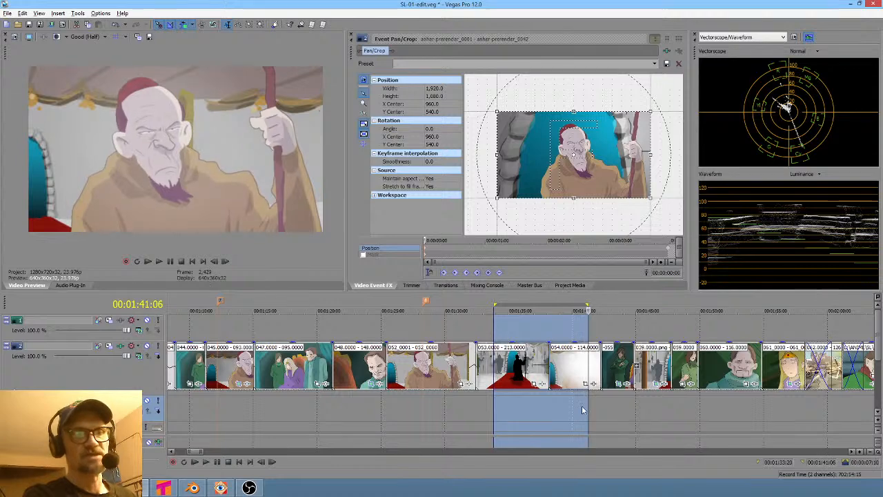
left_click(394, 415)
left_click_drag(403, 414, 440, 411)
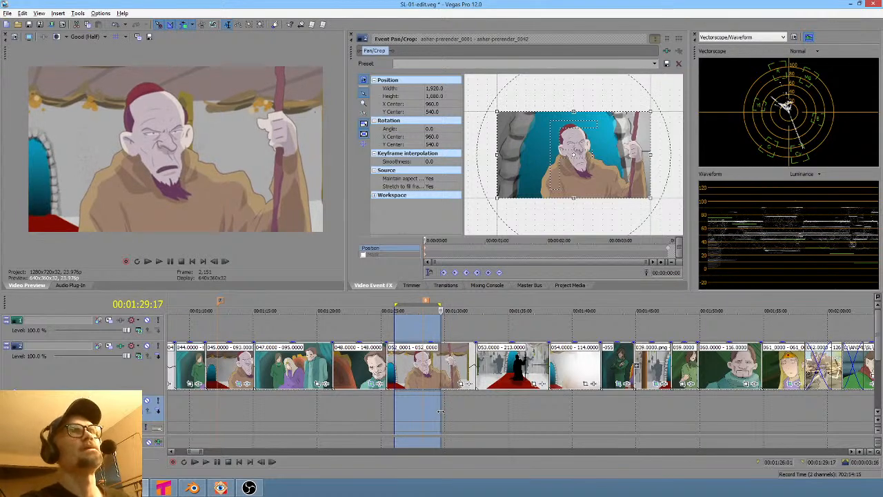
left_click(429, 411)
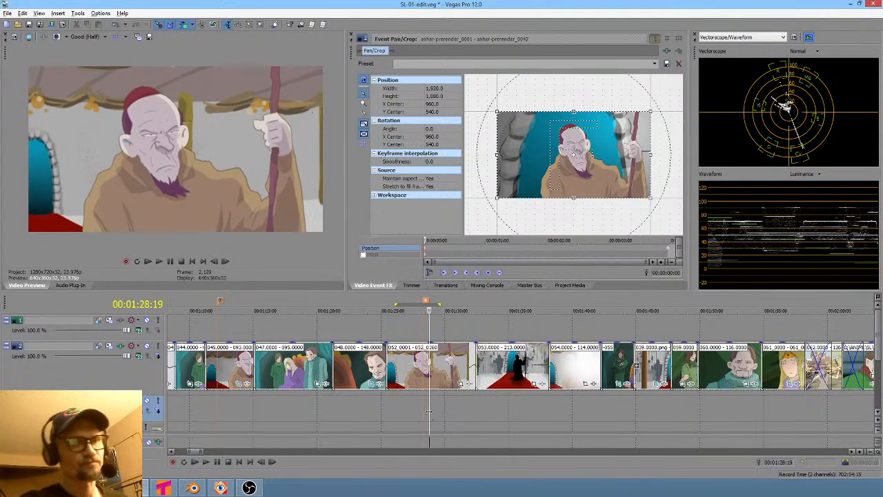
left_click_drag(391, 410, 440, 409)
left_click(422, 385)
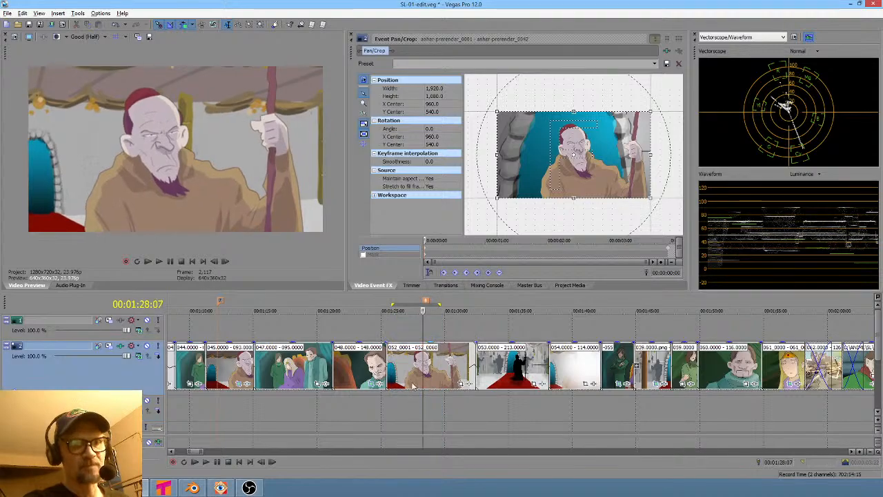
- Switch to the image viewer and duplicate the 052 render folder
left_click(194, 489)
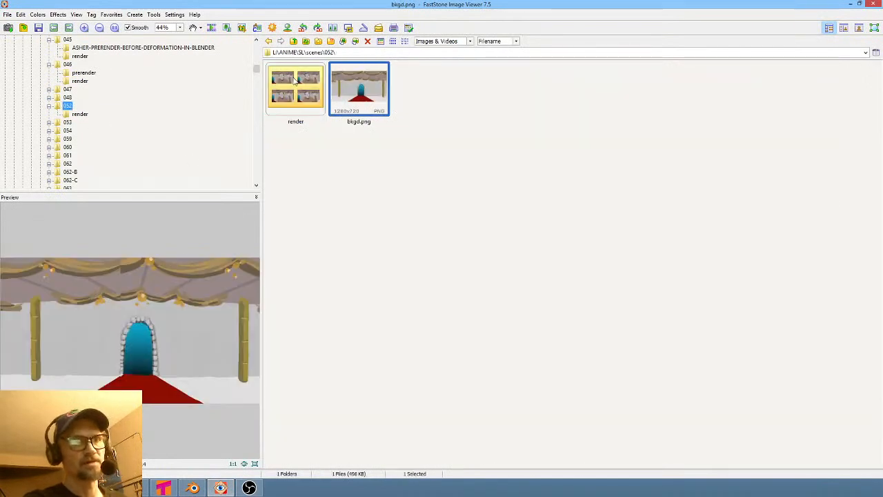
left_click(296, 82)
key("Delete")
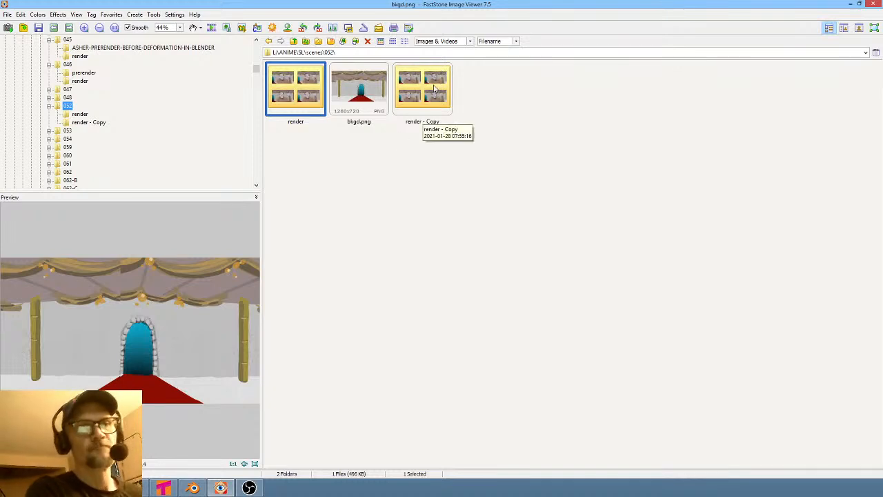
- Rename the copied render folder in 052 to prerender-for-lattice-deformation
left_click(429, 87)
right_click(418, 84)
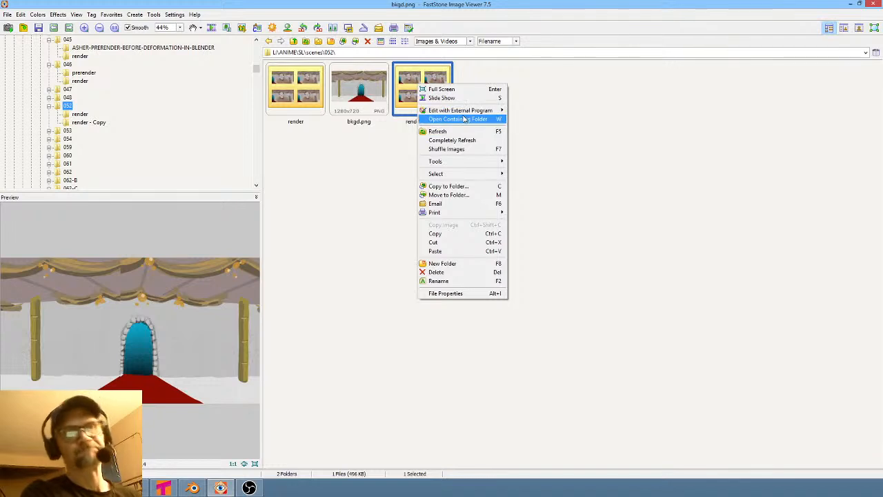
left_click(420, 81)
right_click(416, 77)
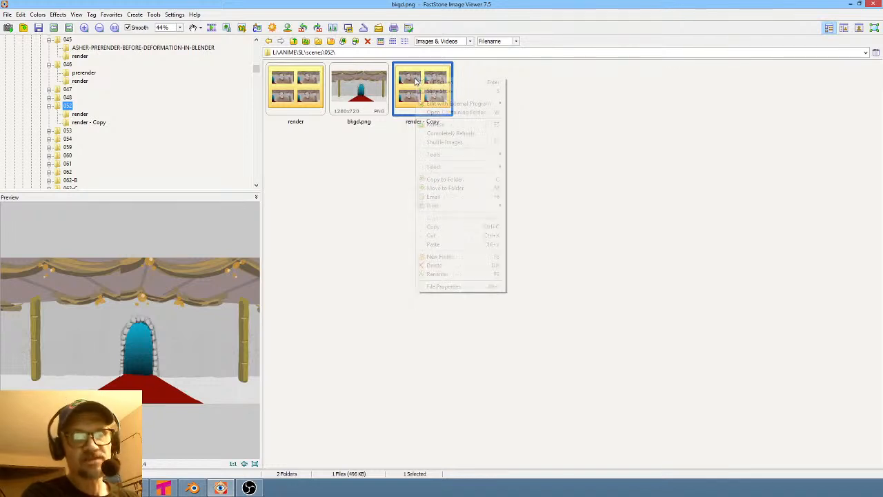
left_click(473, 274)
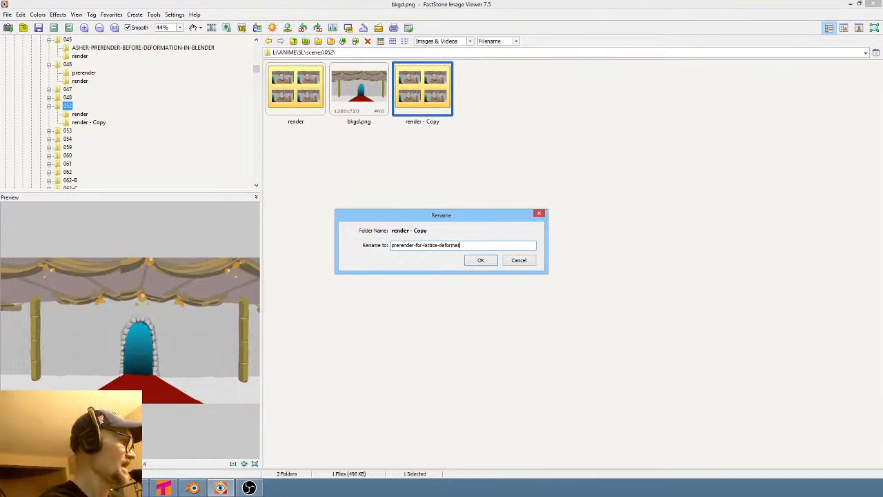
key("Return")
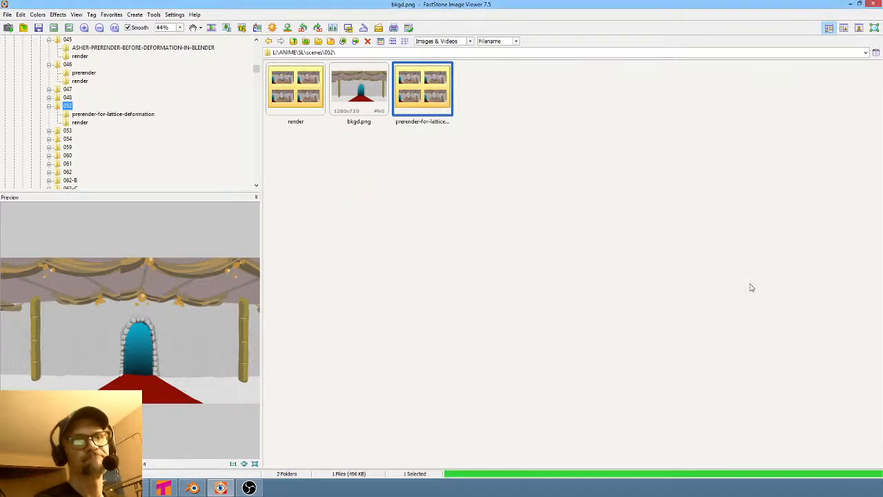
- Switch to Blender and play back the lattice-deformed 046 animation
left_click(195, 488)
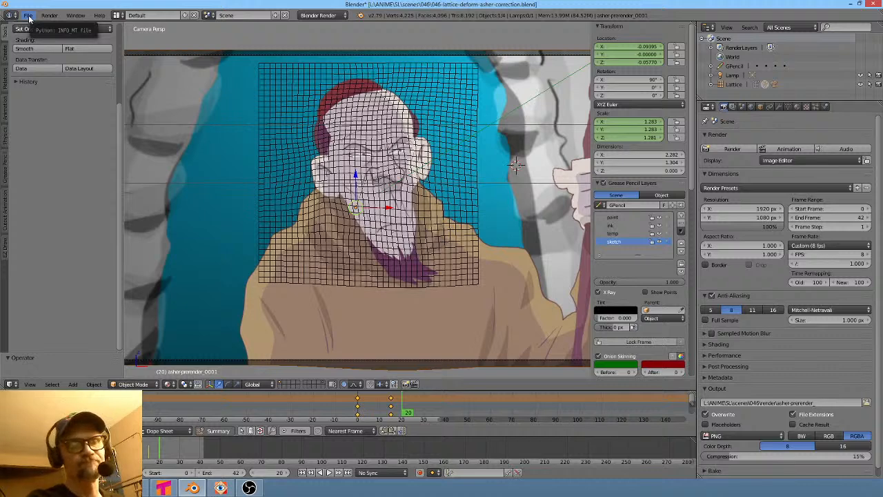
scroll(294, 134, "down", 3)
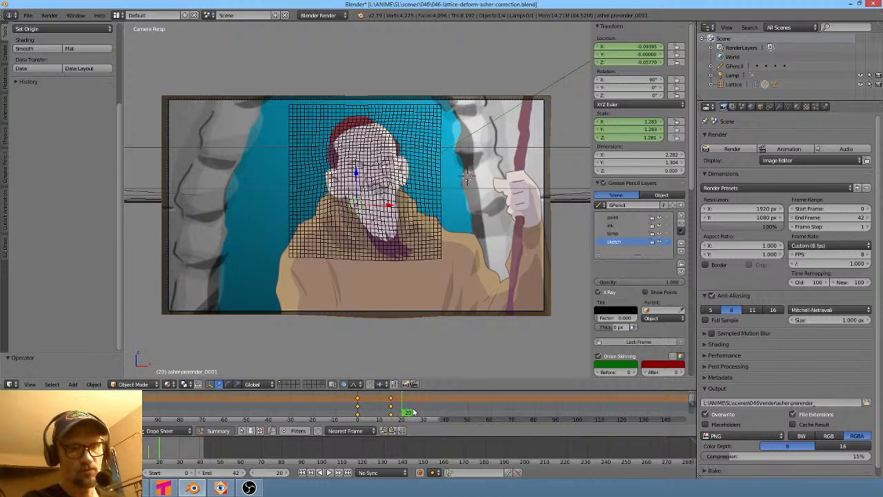
key("alt+a")
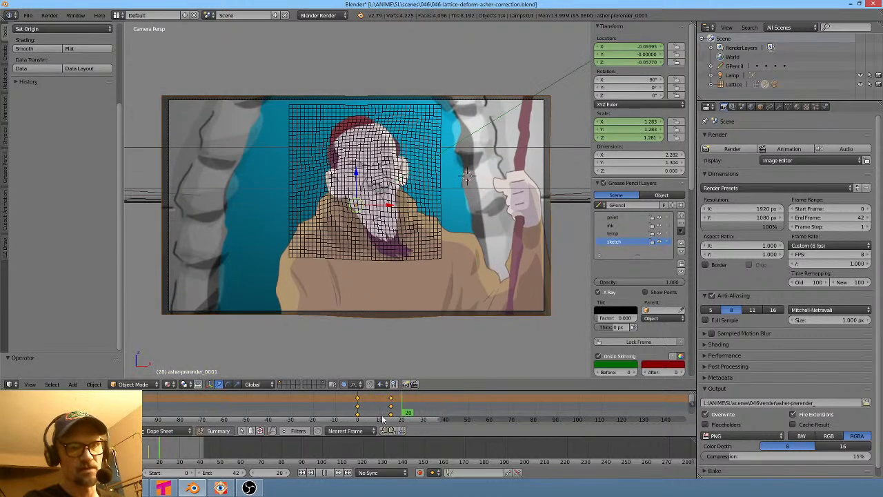
key("Escape")
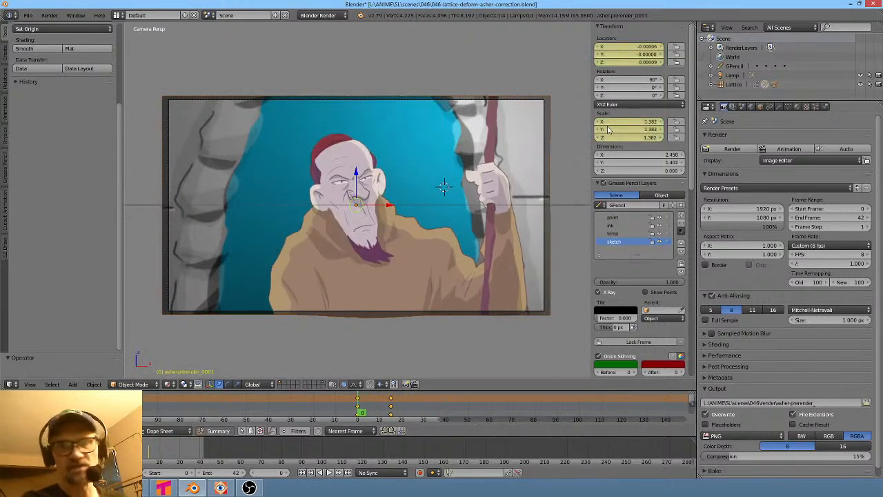
- Replace the image plane's texture sequence with 052_0001.png from 052's prerender-for-lattice-deformation folder
middle_click_drag(578, 148, 541, 198)
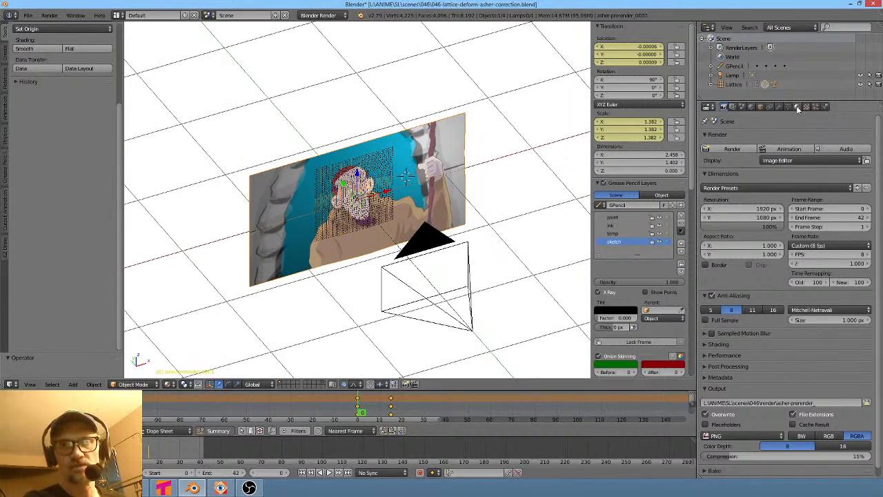
left_click(798, 107)
left_click(807, 108)
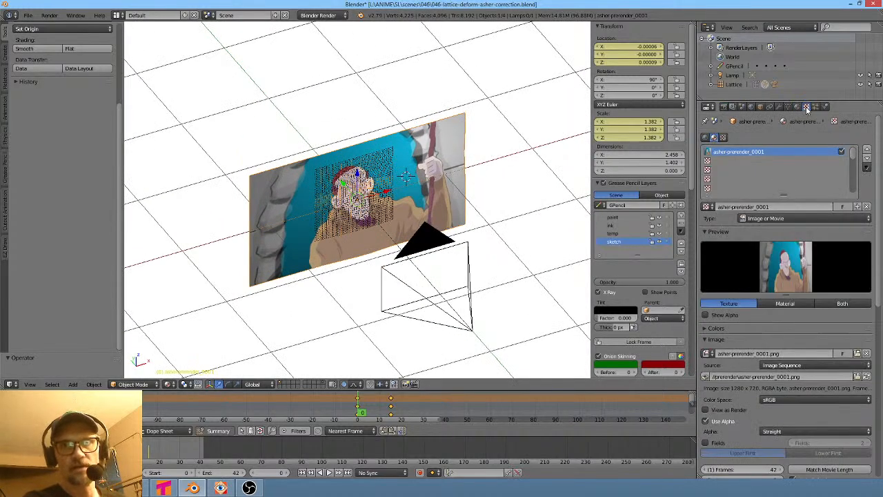
left_click(857, 376)
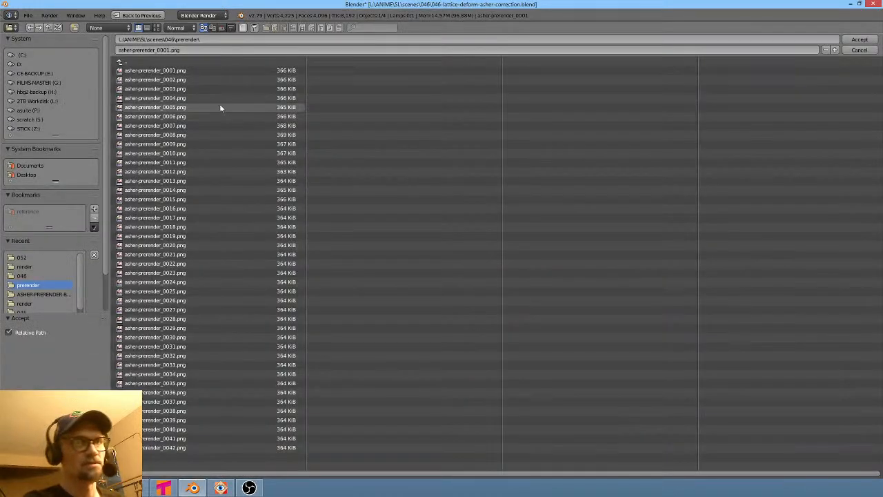
left_click(135, 62)
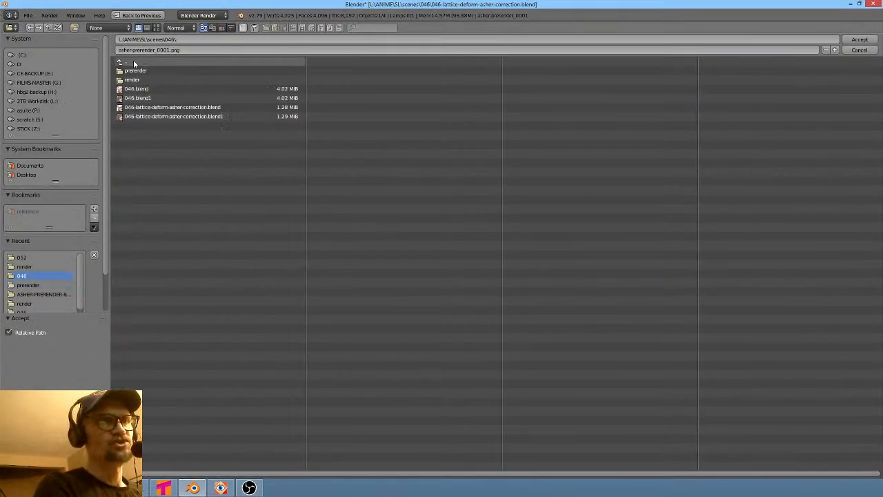
left_click(133, 61)
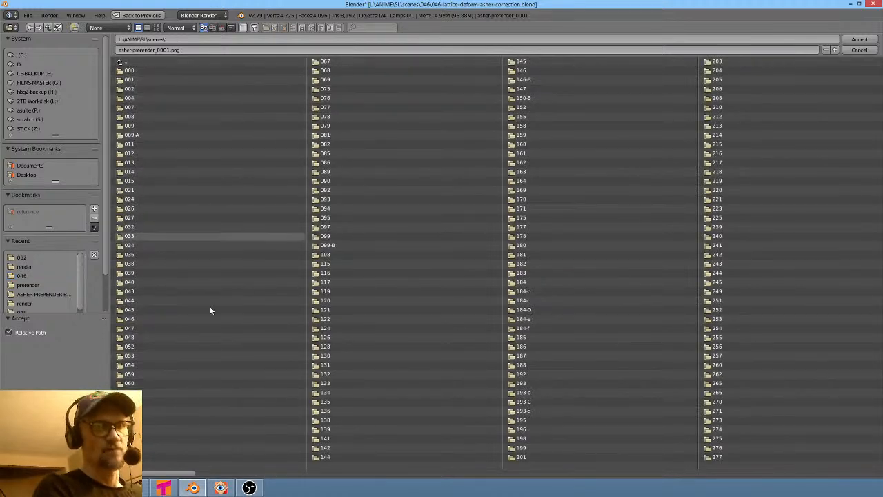
left_click(132, 346)
left_click(175, 71)
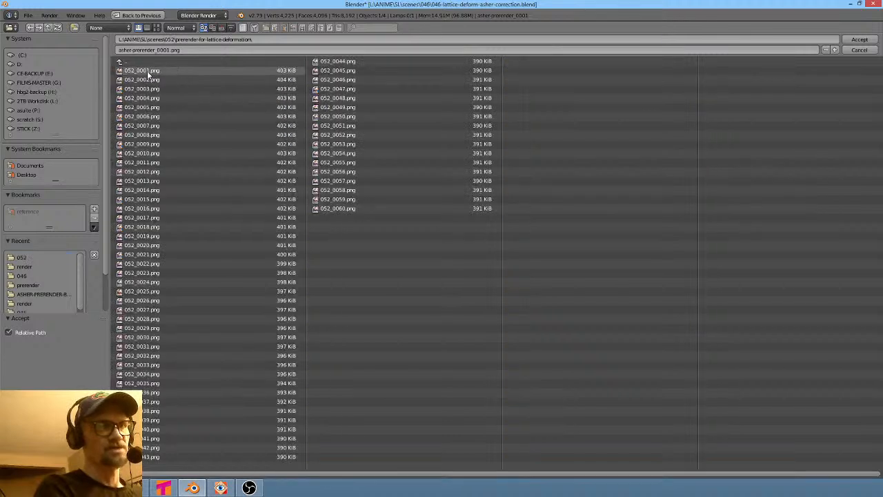
left_click(147, 70)
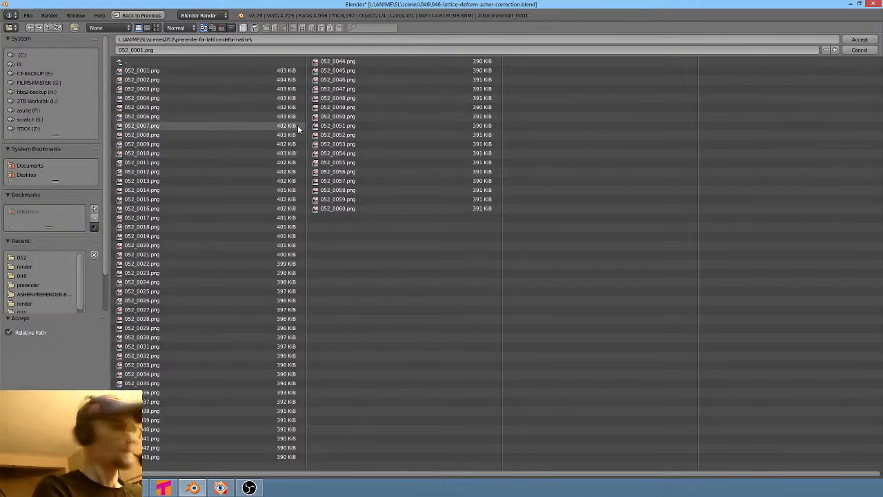
key("a")
left_click(859, 40)
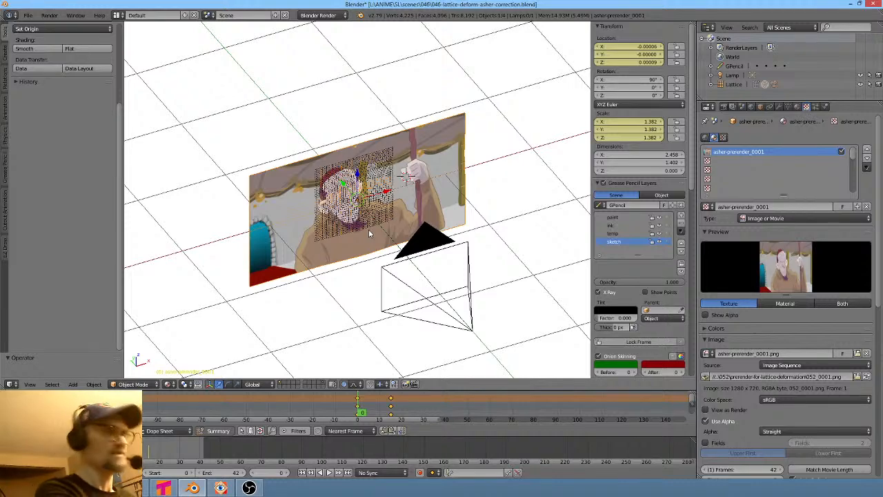
- Delete the animation keyframes from the timeline
key("KP_0")
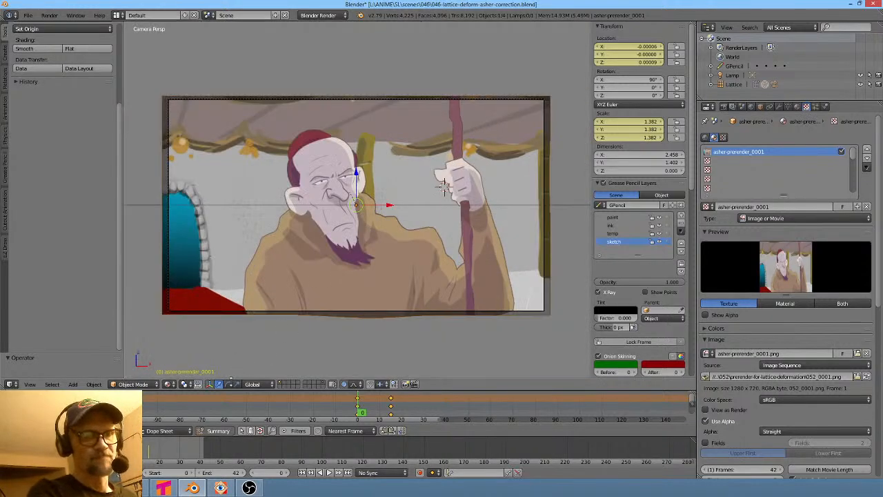
mouse_move(359, 410)
left_mouse_down()
mouse_move(457, 410)
mouse_move(269, 403)
left_mouse_up()
left_click_drag(359, 413, 351, 417)
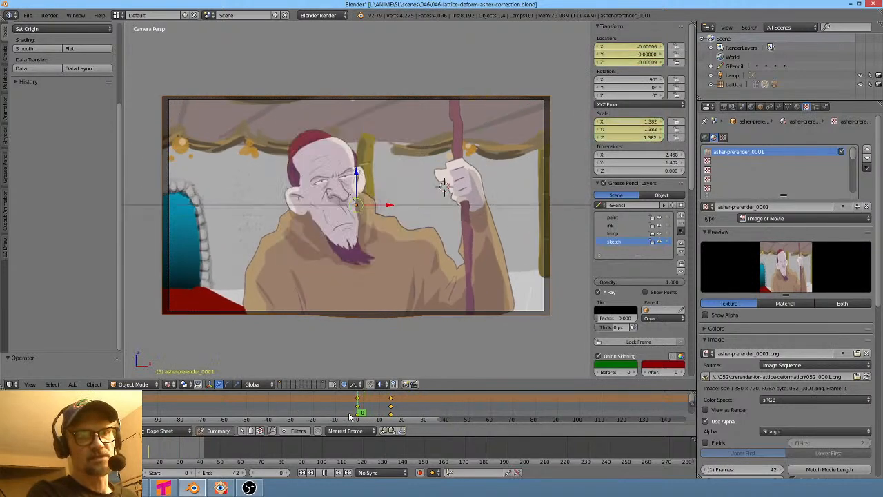
key("x")
left_click(392, 403)
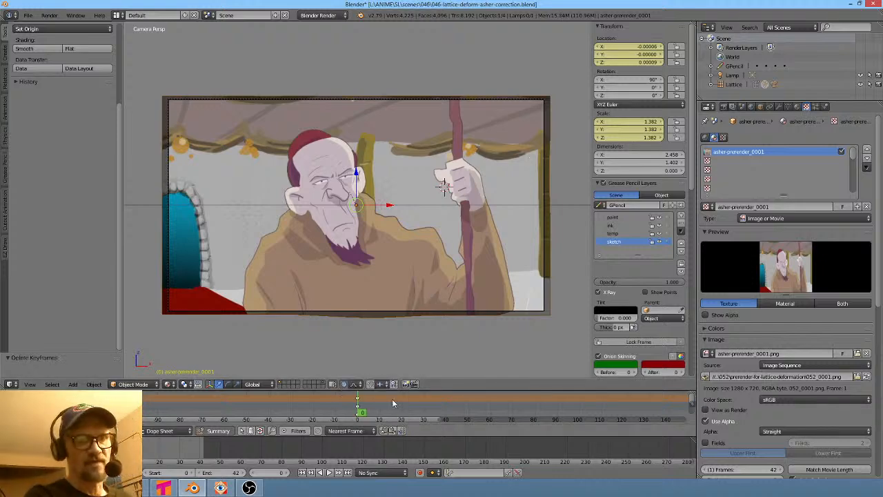
mouse_move(359, 409)
left_mouse_down()
mouse_move(459, 413)
mouse_move(357, 399)
left_mouse_up()
- Select the lattice and add two more shape keys to it
right_click(367, 222)
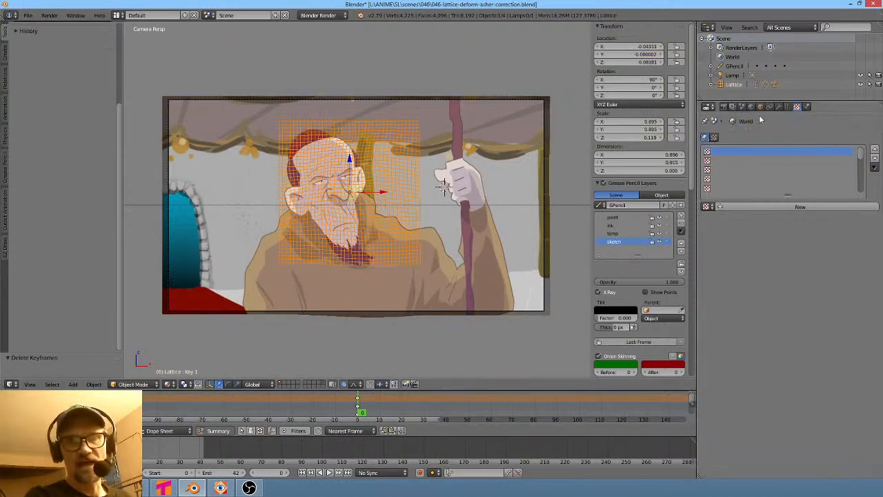
scroll(408, 191, "up", 2)
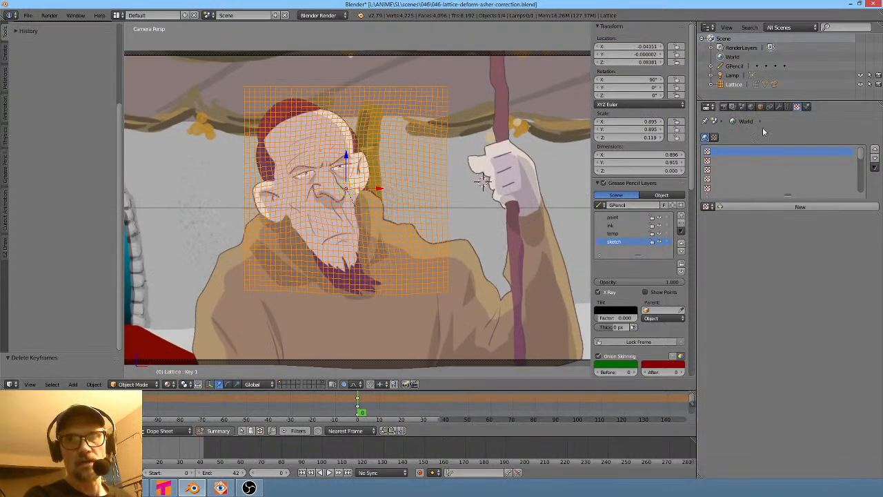
left_click(787, 107)
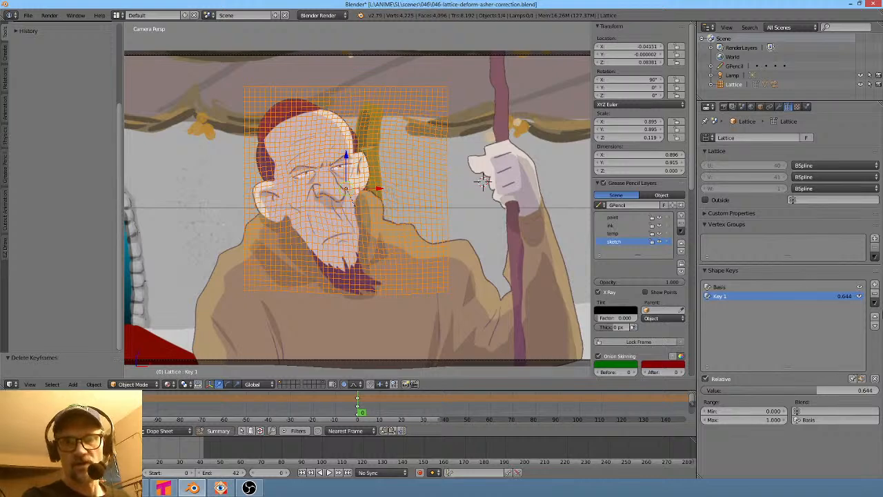
left_click(874, 285)
left_click(875, 284)
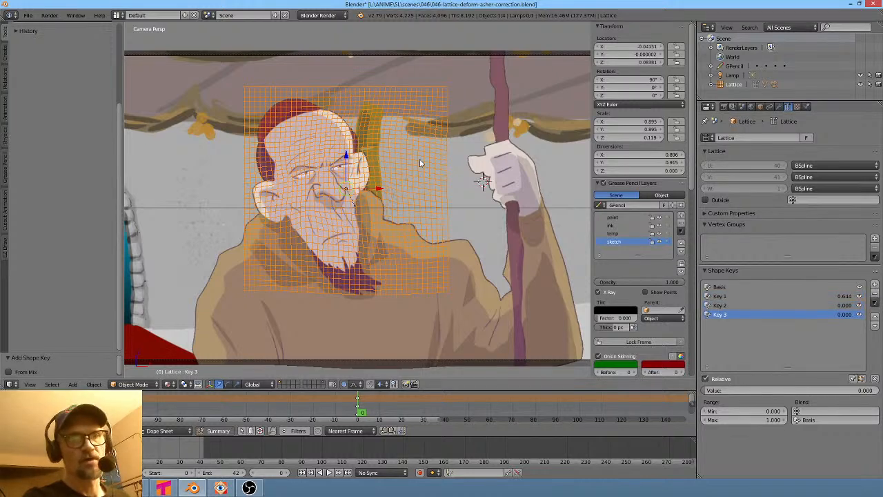
- Toggle the lattice in and out of Edit Mode to inspect its points
key("Tab")
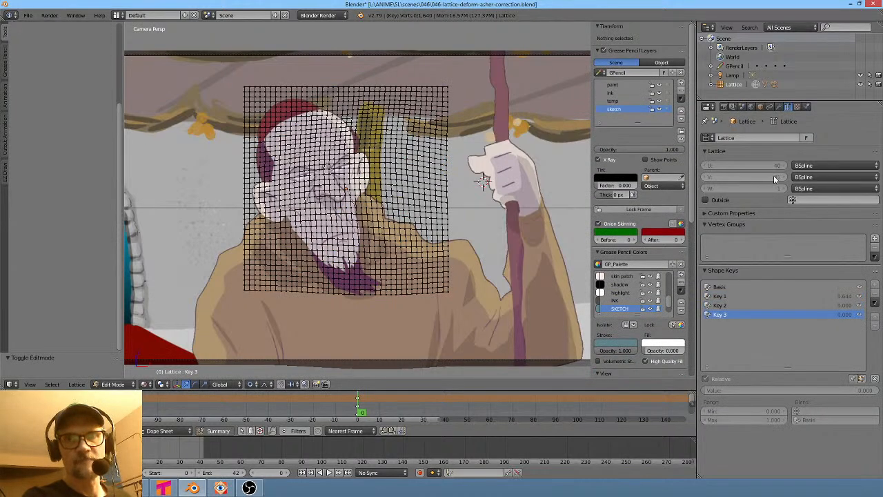
key("Tab")
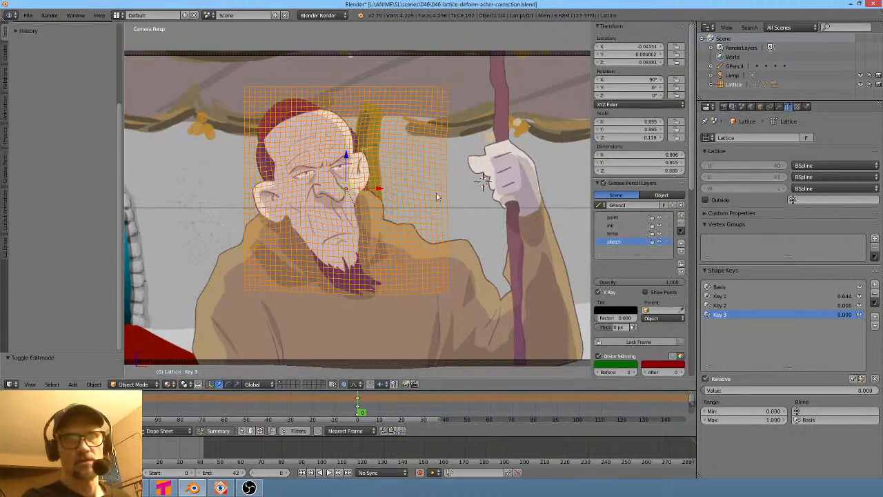
key("Tab")
key("Tab")
key("Tab")
key("Tab")
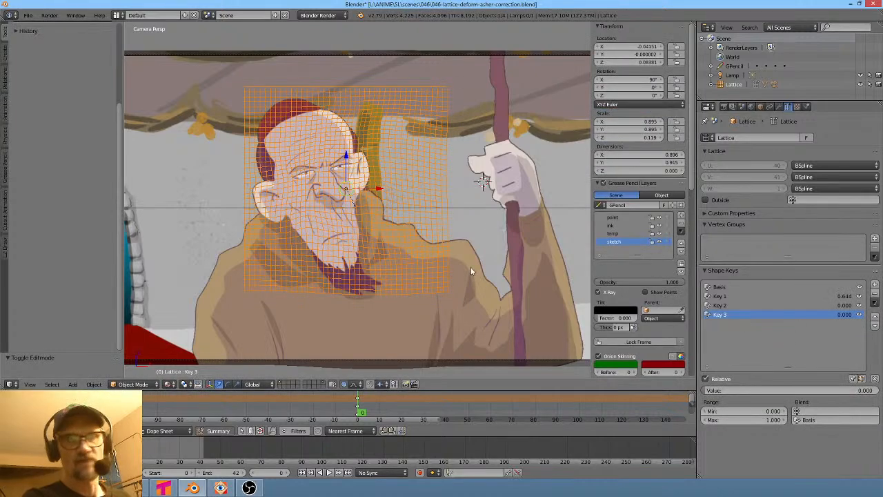
key("Tab")
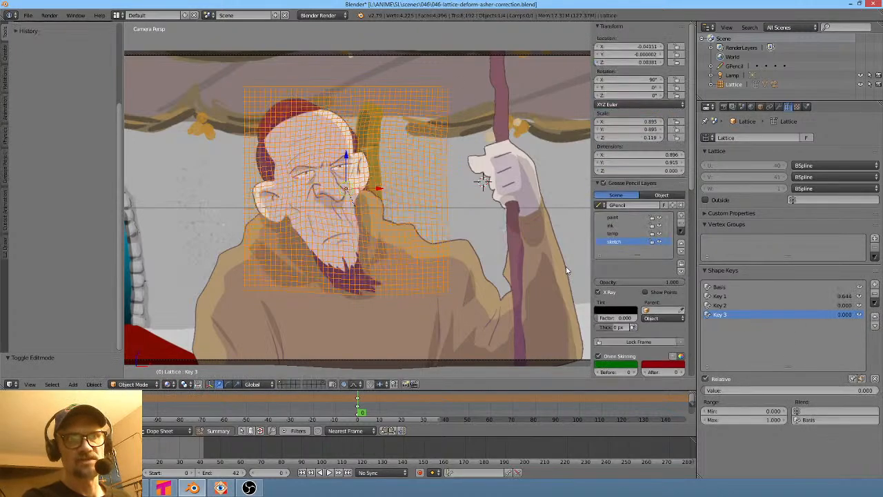
- Remove all shape keys from the lattice and set its resolution to U 2, V 2, W 1
left_click(875, 298)
left_click(874, 298)
left_click(875, 298)
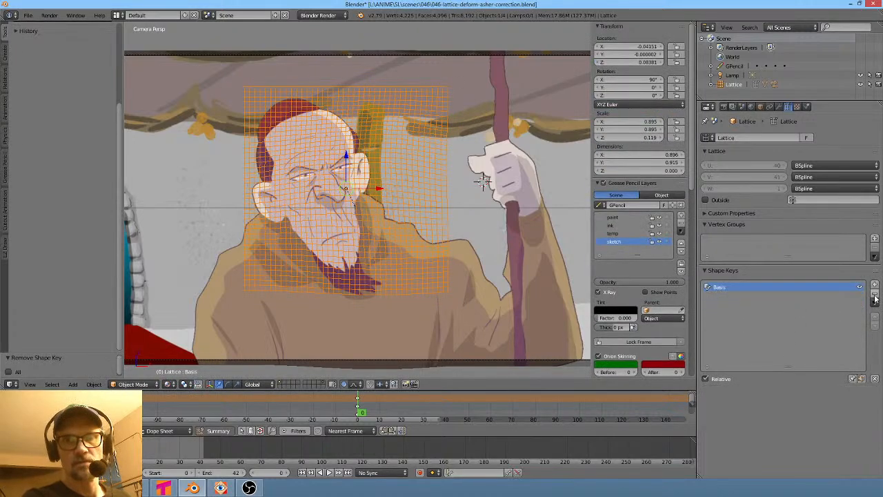
left_click(874, 298)
left_click_drag(753, 177, 706, 166)
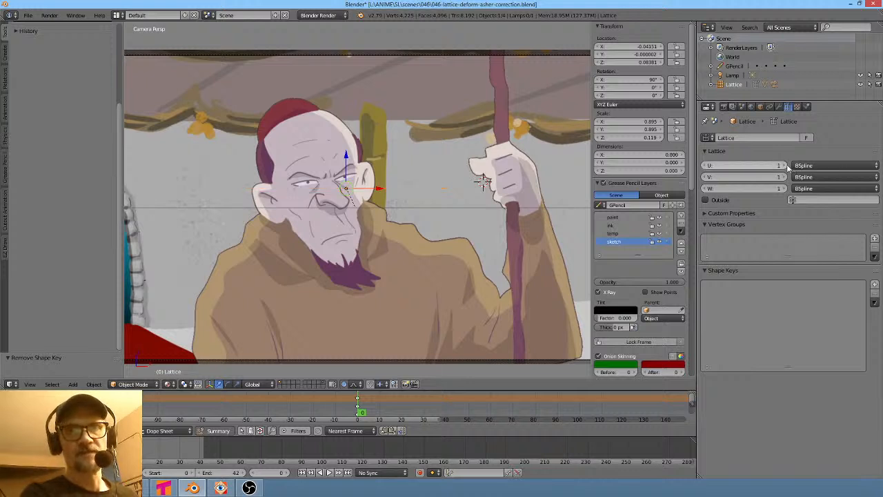
left_click(782, 165)
left_click(782, 176)
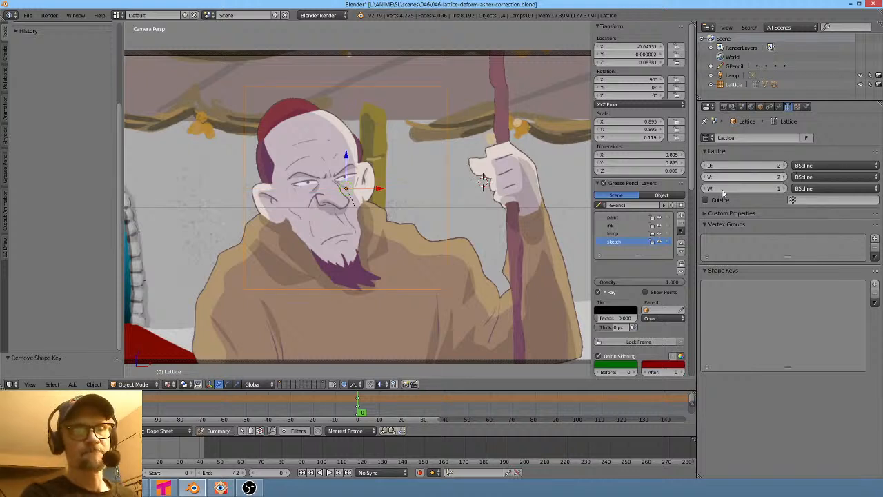
key("Tab")
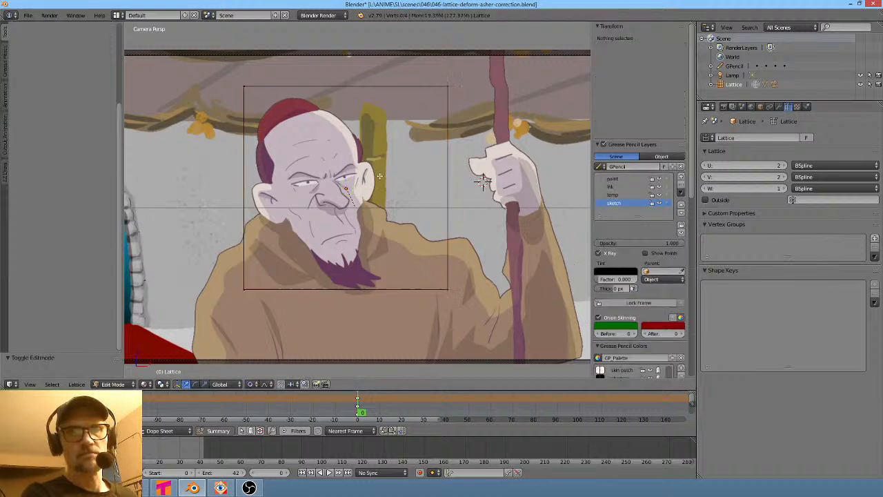
key("Tab")
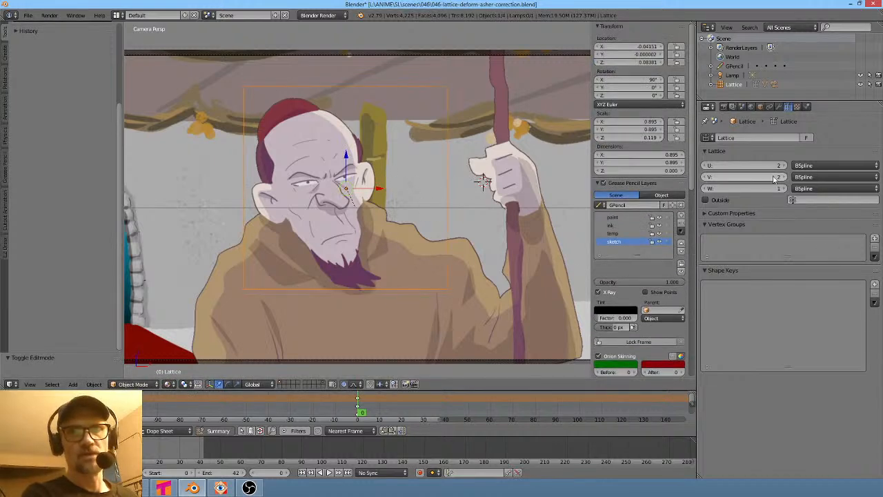
- Save the file as lattice-deformation in the 052 scene folder
left_click(31, 15)
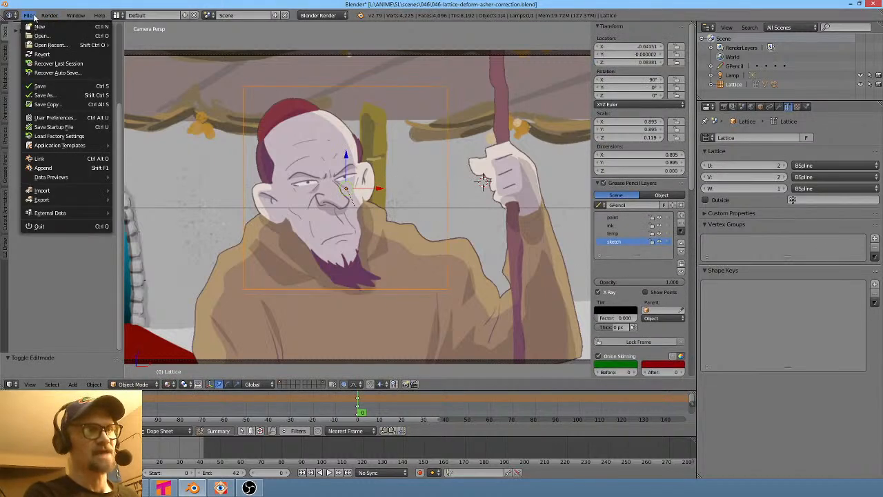
left_click(55, 94)
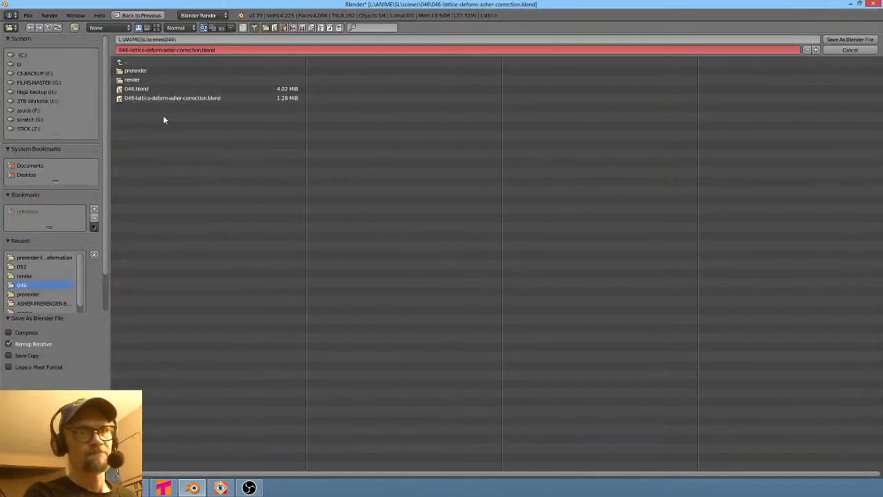
left_click(136, 61)
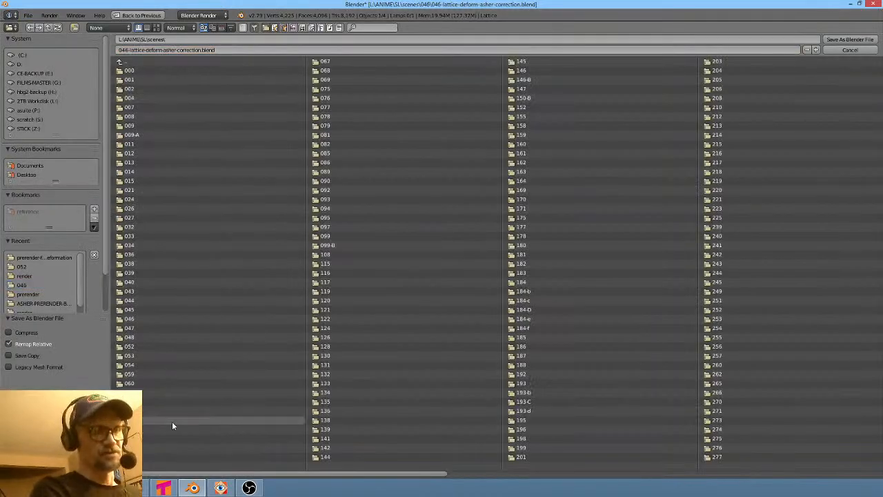
left_click(134, 346)
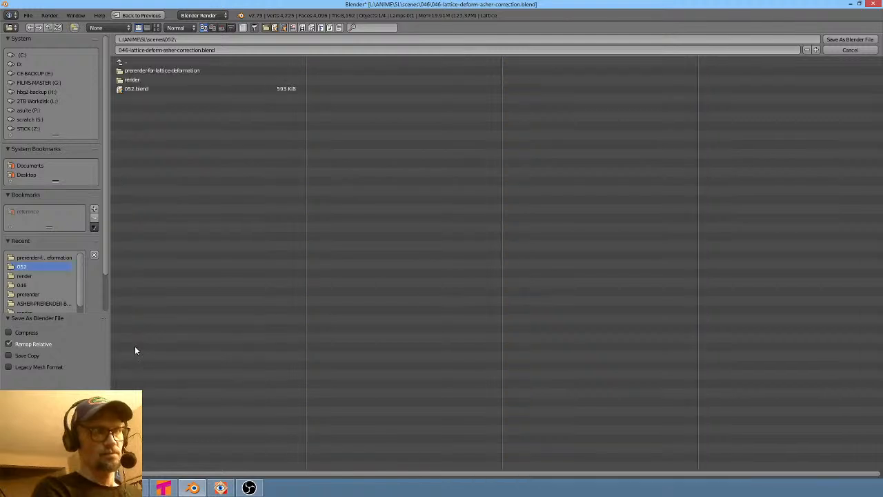
left_click(240, 50)
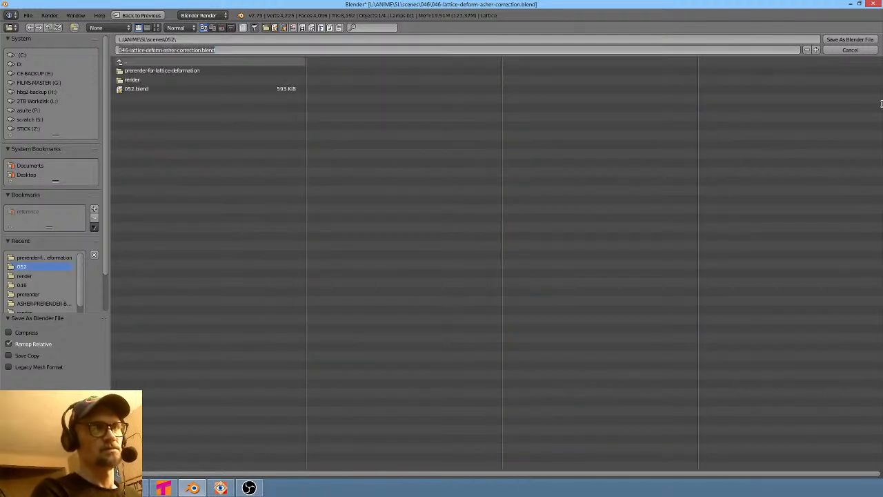
key("BackSpace")
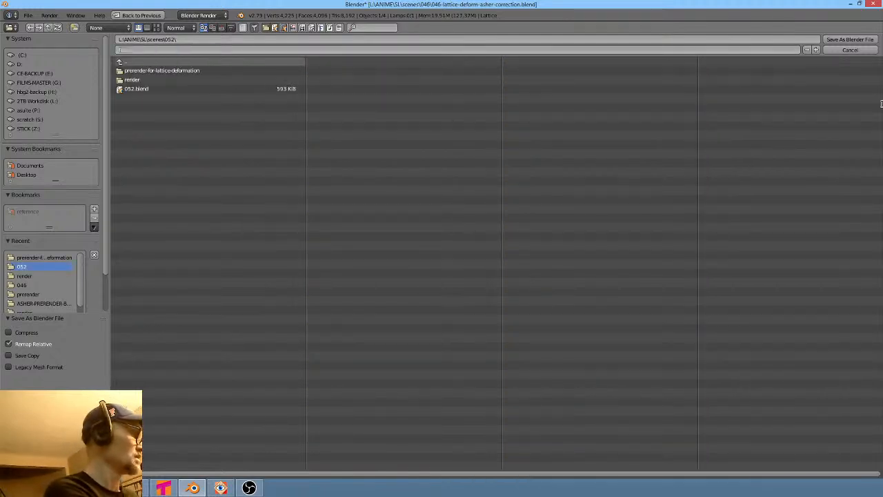
type("lattice")
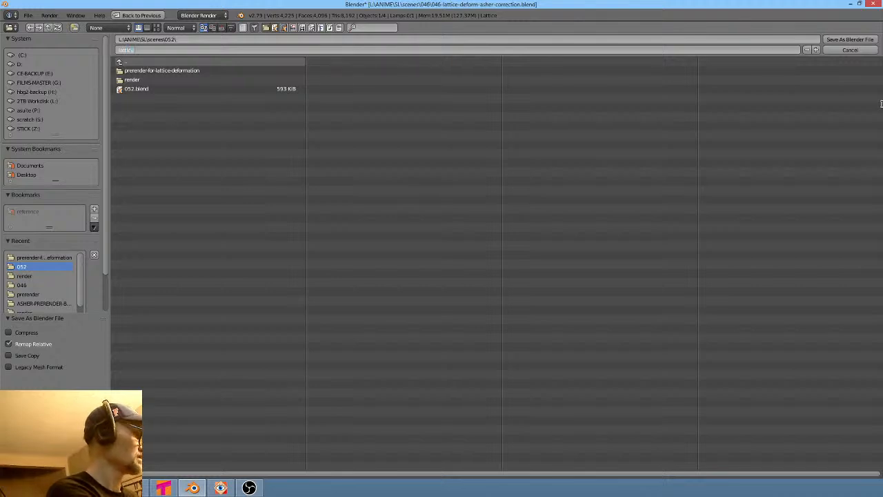
type("-deformation.blend")
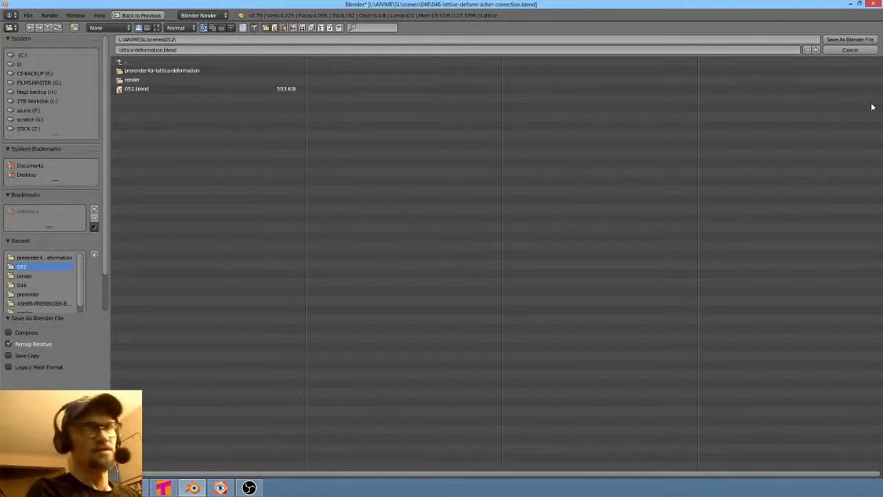
key("Return")
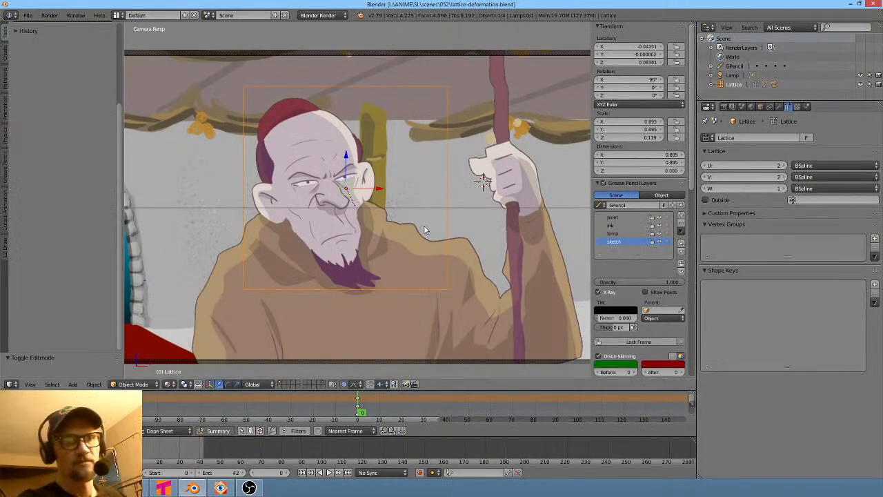
- Reopen lattice-deformation.blend from the recent files list
left_click(29, 16)
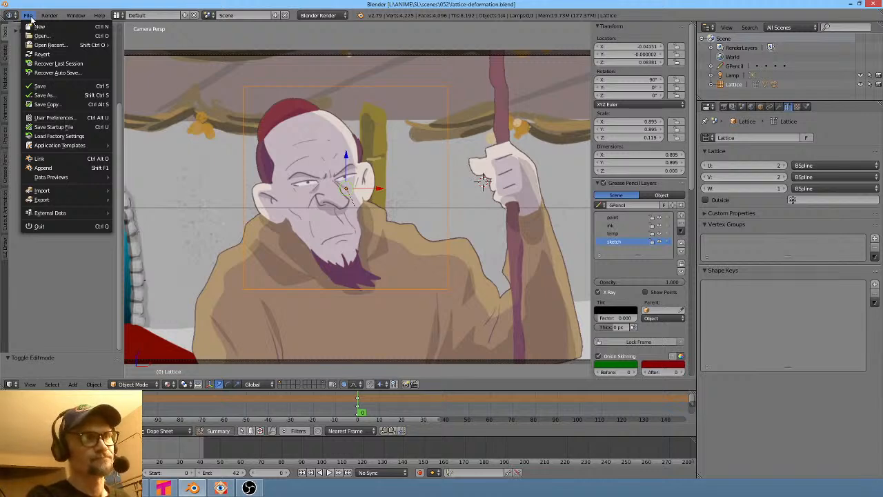
mouse_move(51, 45)
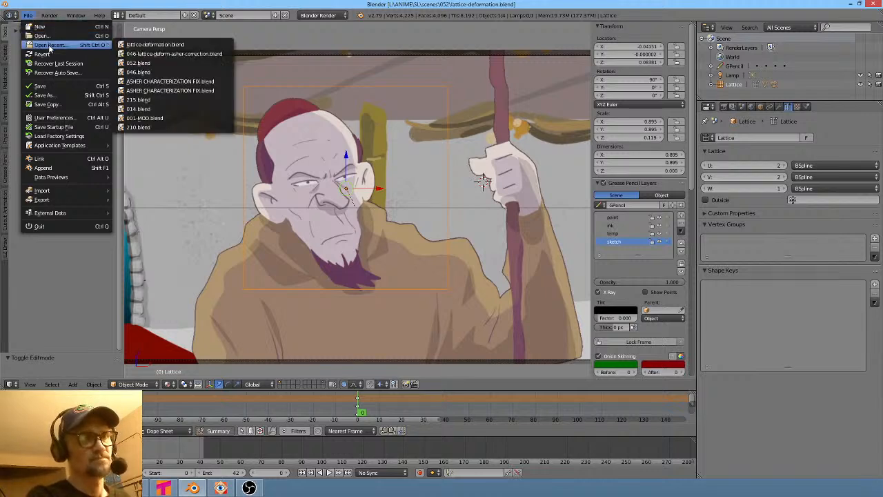
left_click(160, 45)
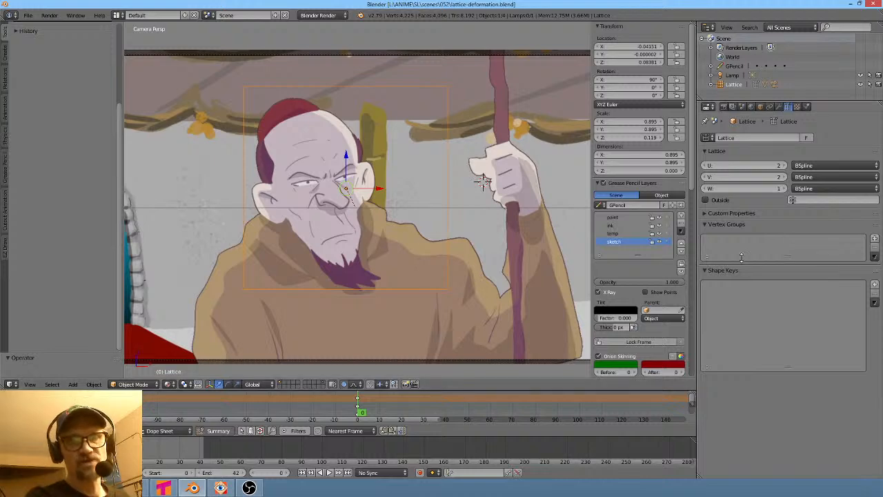
- Set the lattice resolution to U 33 and V 47
left_click(875, 284)
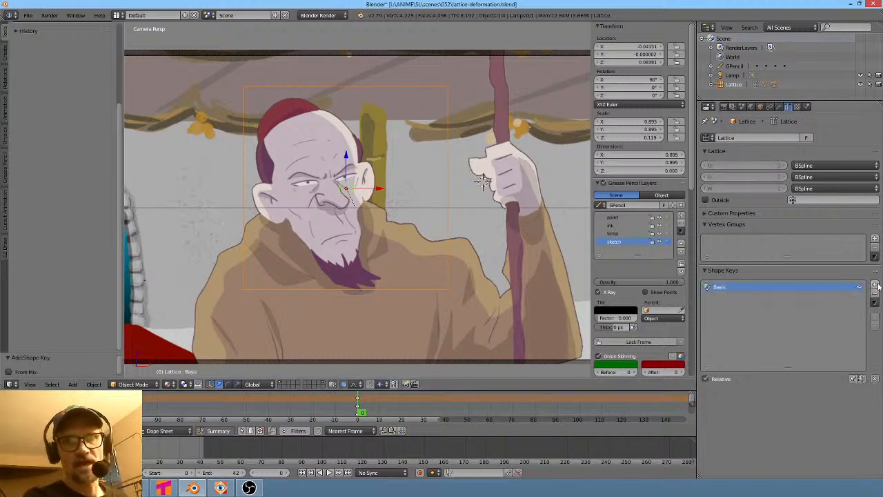
left_click(874, 293)
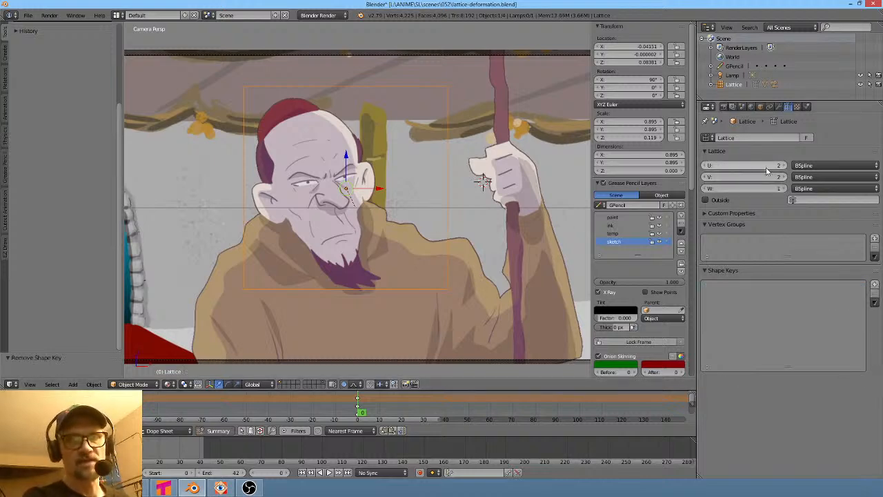
left_click_drag(765, 167, 866, 167)
left_click_drag(743, 179, 852, 179)
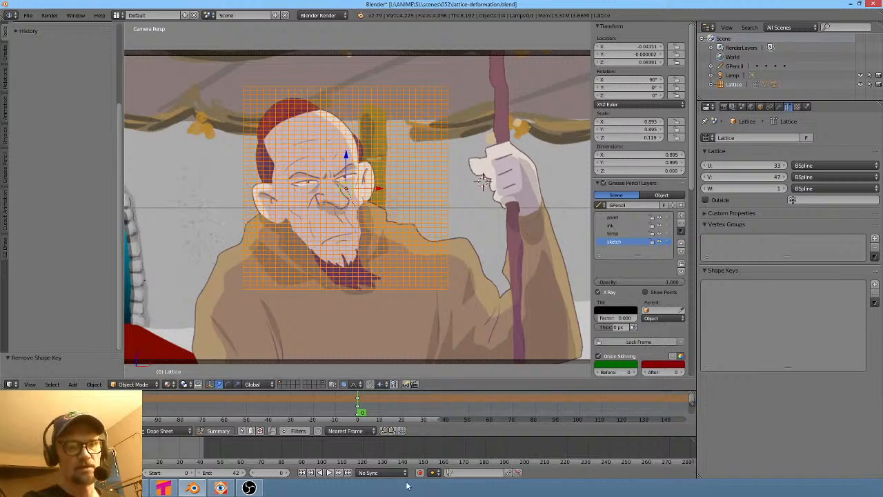
- Inspect the prerender plane and the lattice through the camera view, toggling the lattice's Edit Mode
right_click(496, 205)
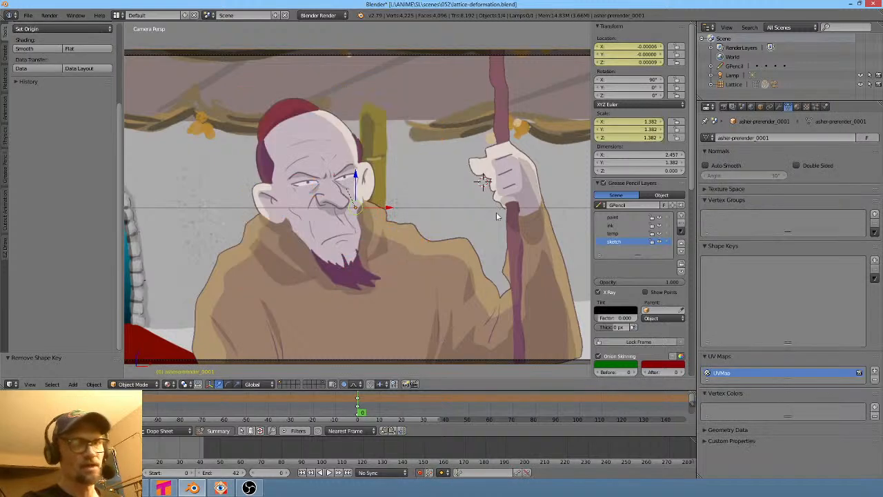
middle_click_drag(491, 225, 441, 271)
key("KP_0")
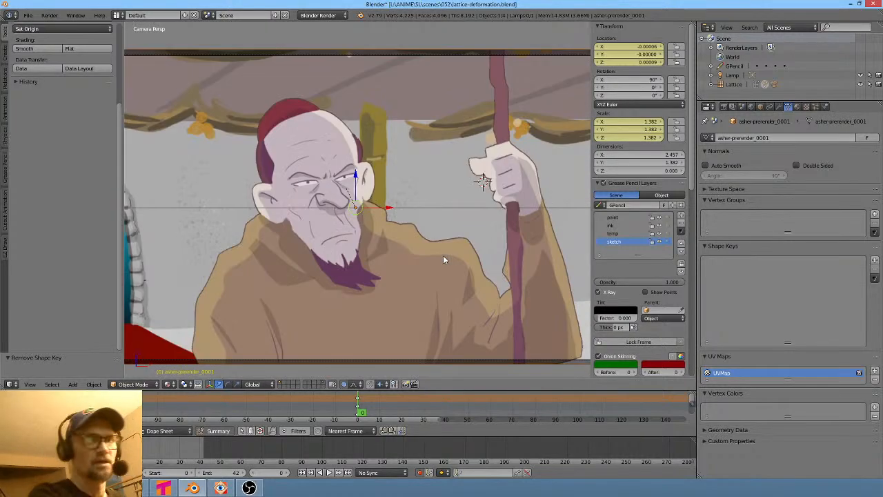
right_click(339, 198)
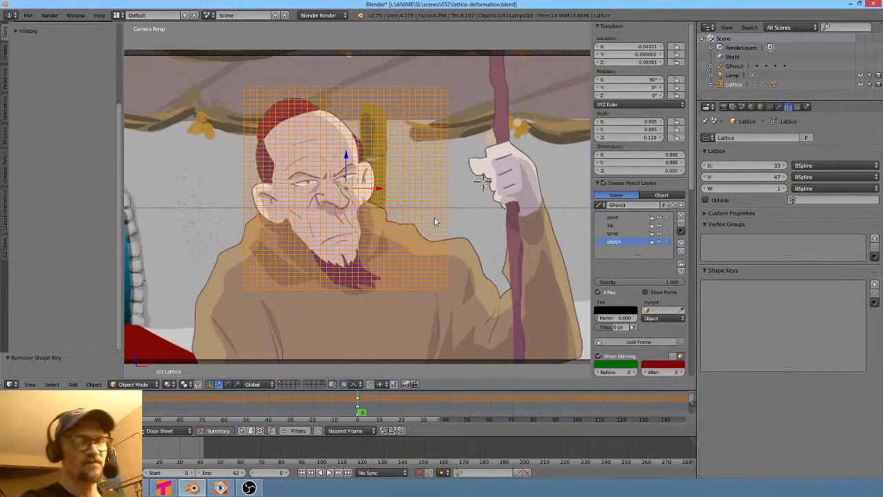
key("Tab")
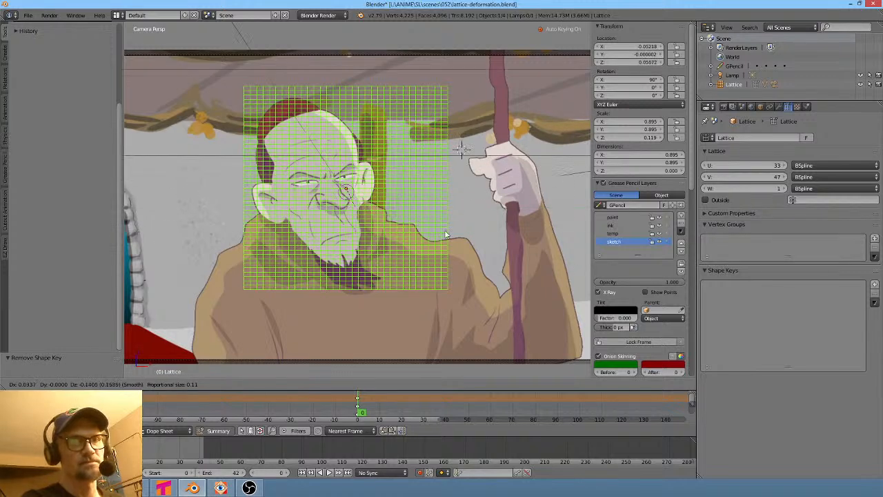
key("Tab")
- Select the prerender plane and examine its position against the lattice from several viewing angles
right_click(505, 230)
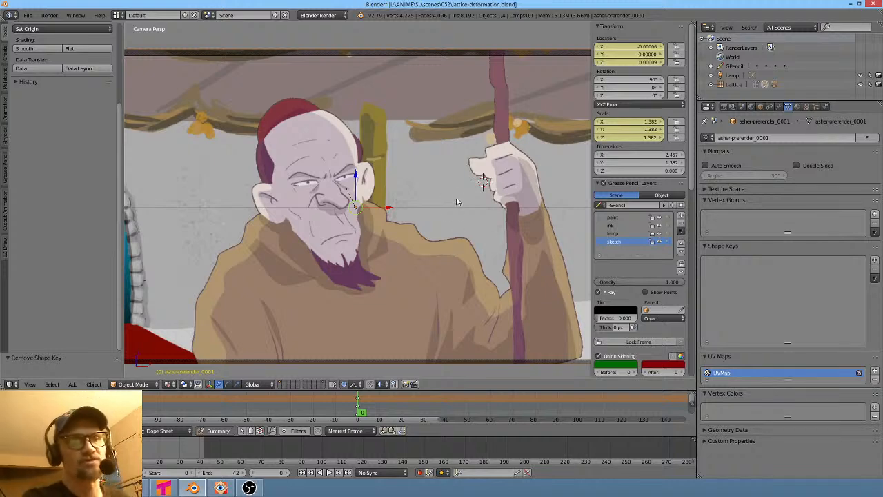
key("KP_0")
middle_click_drag(464, 211, 437, 204)
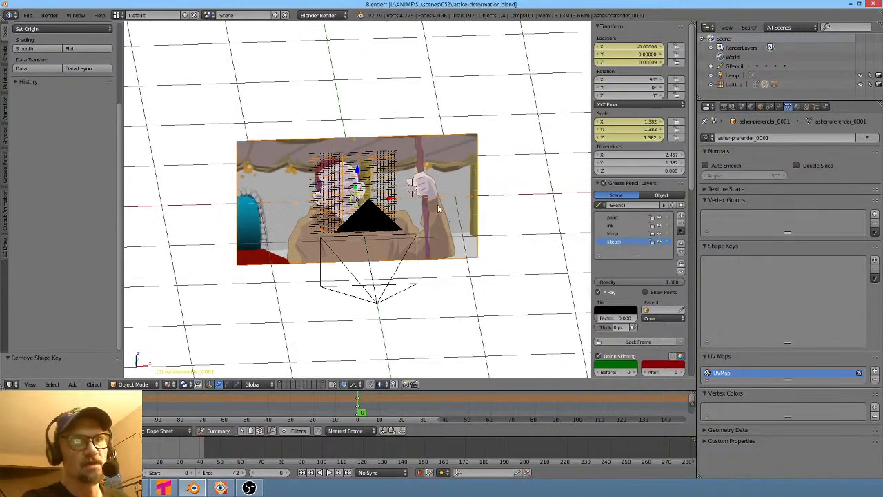
key("KP_0")
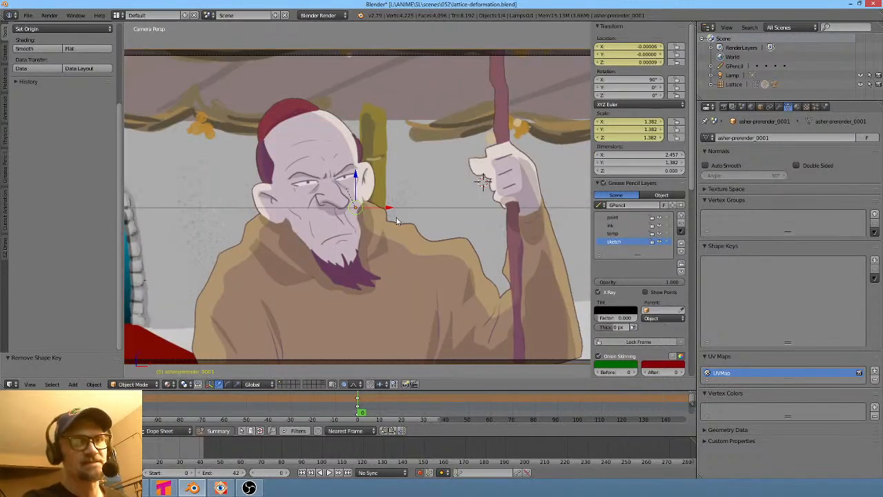
key("KP_0")
middle_click_drag(401, 224, 490, 230)
scroll(390, 213, "up", 6)
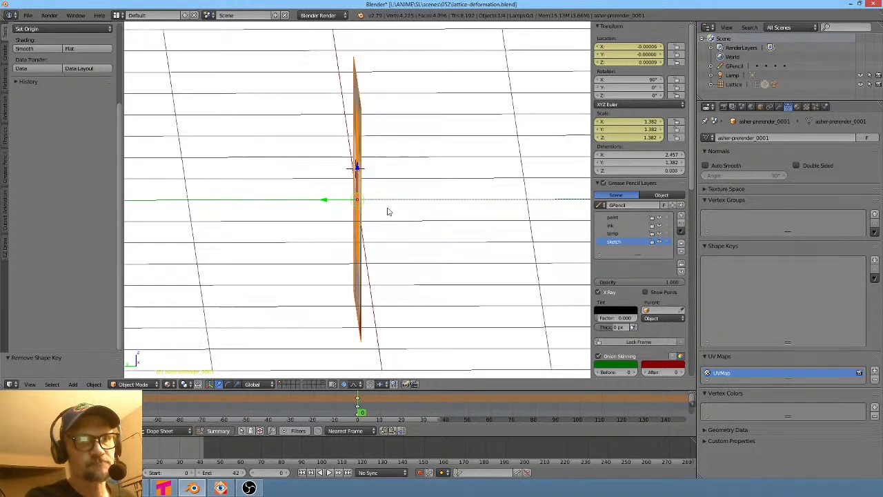
middle_click_drag(412, 225, 408, 225)
key("KP_0")
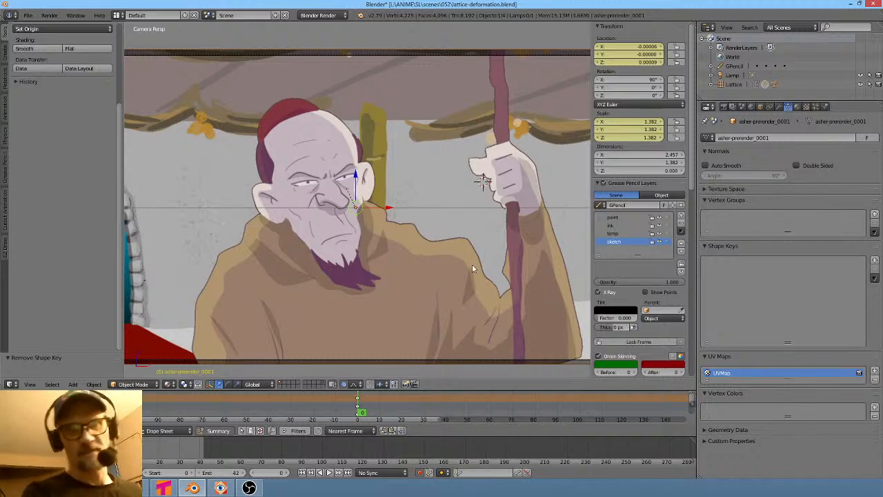
scroll(647, 207, "down", 5)
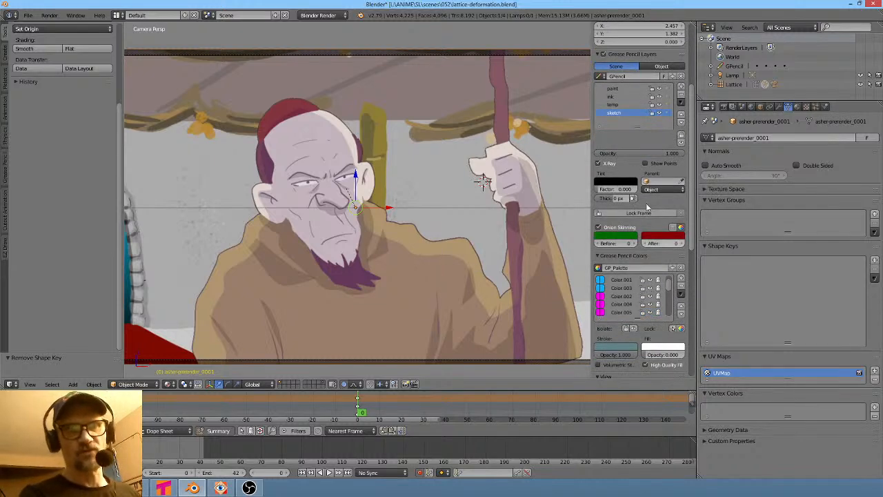
scroll(646, 186, "up", 5)
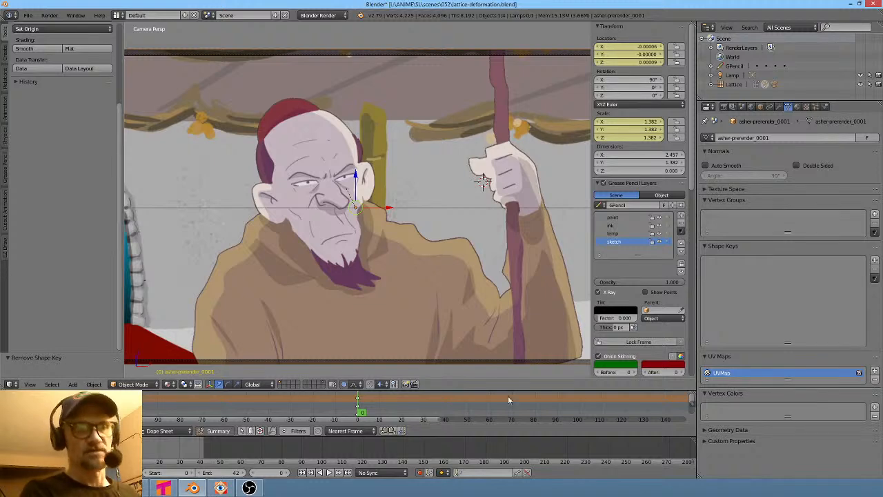
- Turn off auto keying and set the prerender plane's Y location to 0.001
left_click(419, 473)
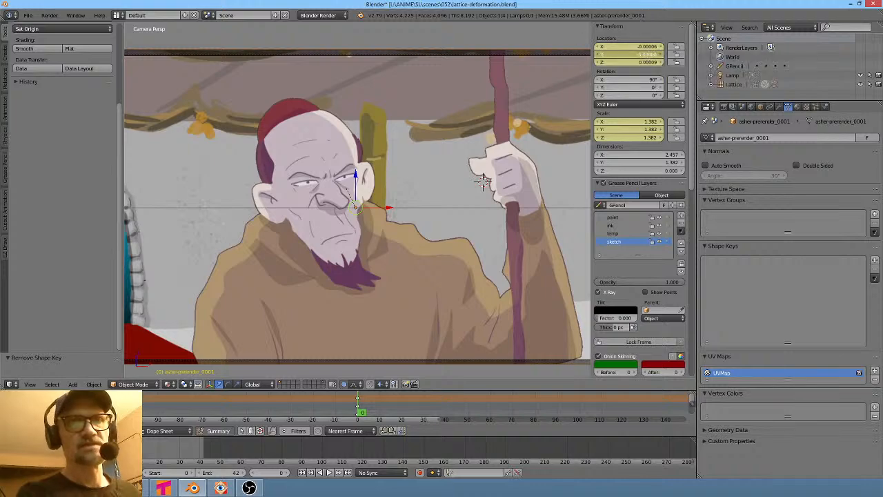
left_click_drag(483, 181, 626, 57)
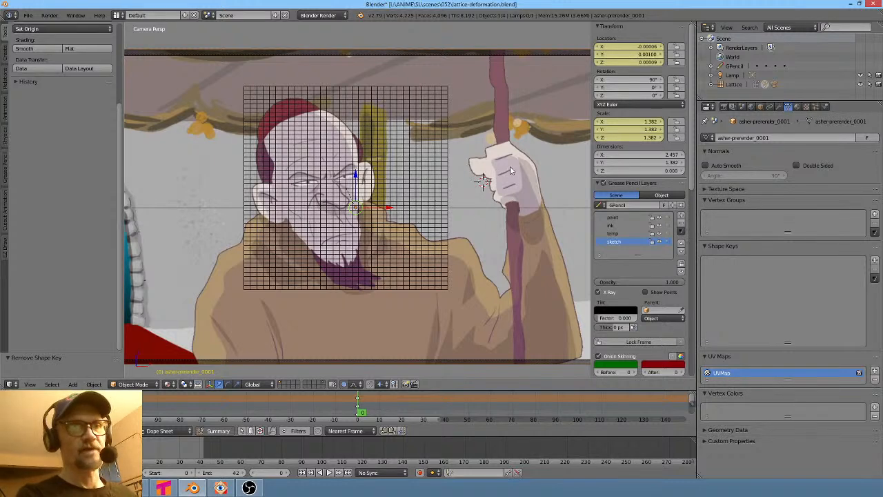
- Select the lattice and check its depth relative to the prerender plane from the side
right_click(405, 159)
key("KP_3")
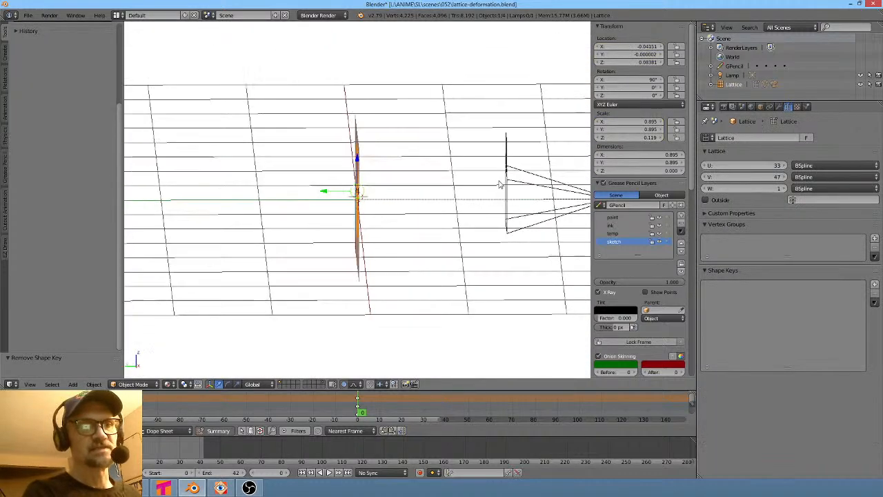
middle_click_drag(500, 184, 430, 191)
scroll(429, 191, "up", 4)
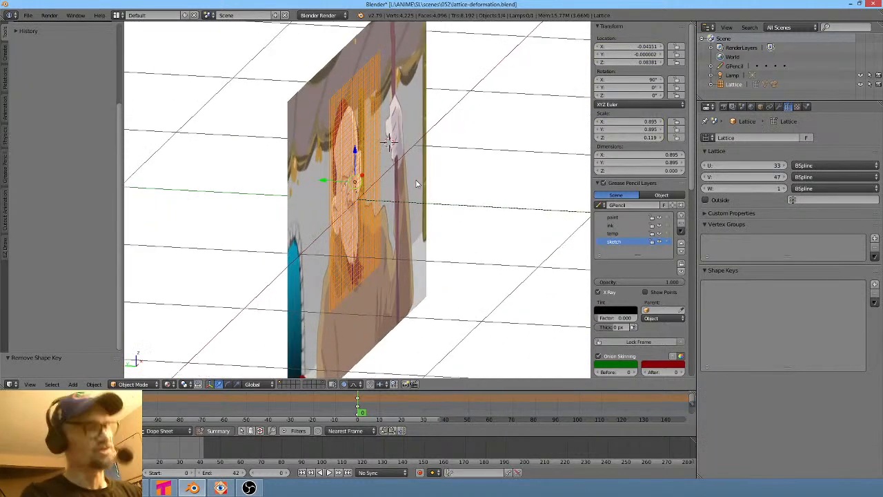
key("KP_0")
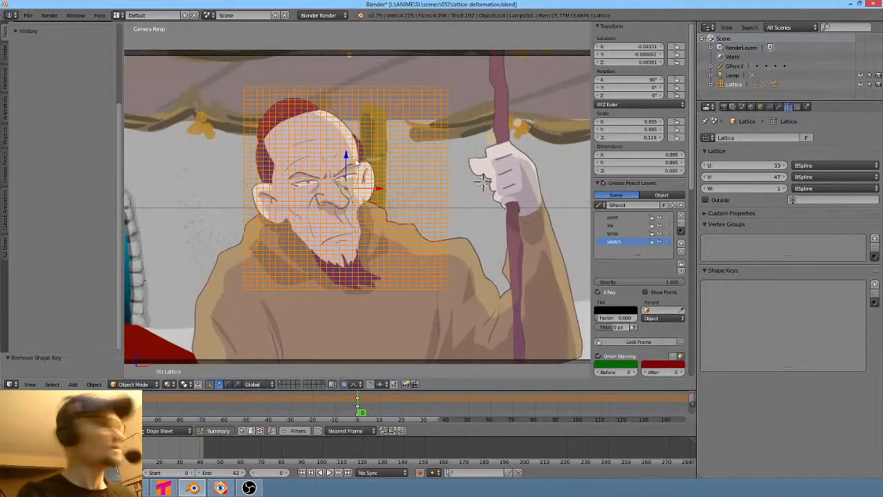
key("Tab")
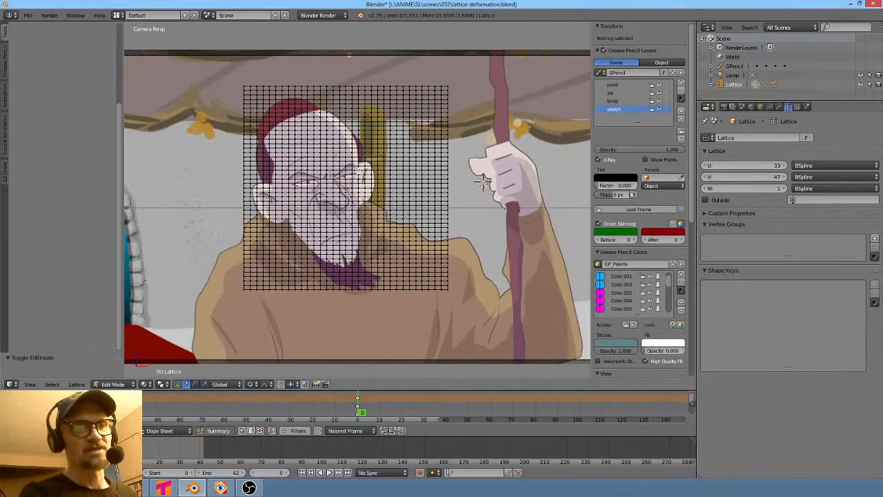
right_click(359, 171)
key("g")
key("Escape")
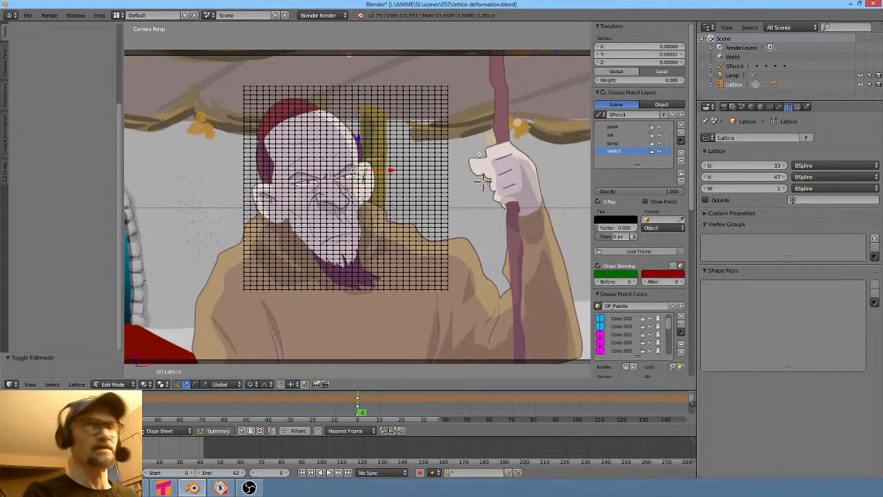
key("Tab")
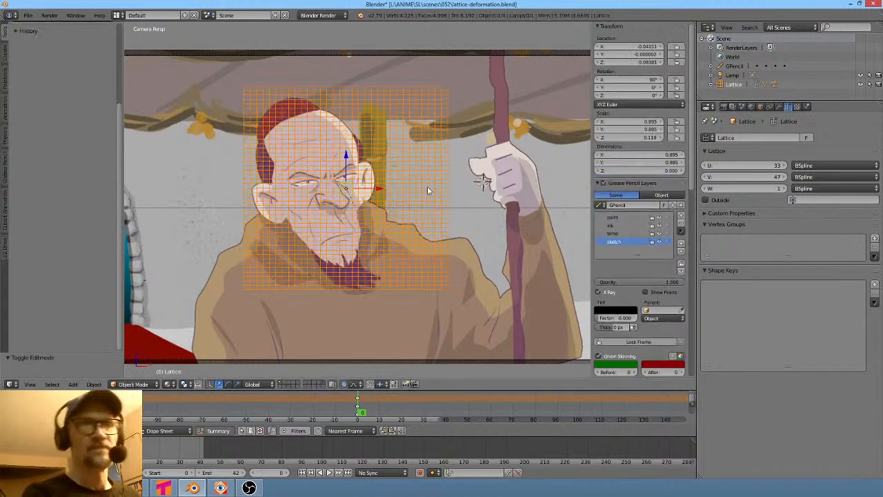
- Select the prerender plane, then move it and scale it uniformly to about 1.468 so it lines up with the lattice
right_click(427, 186)
key("g")
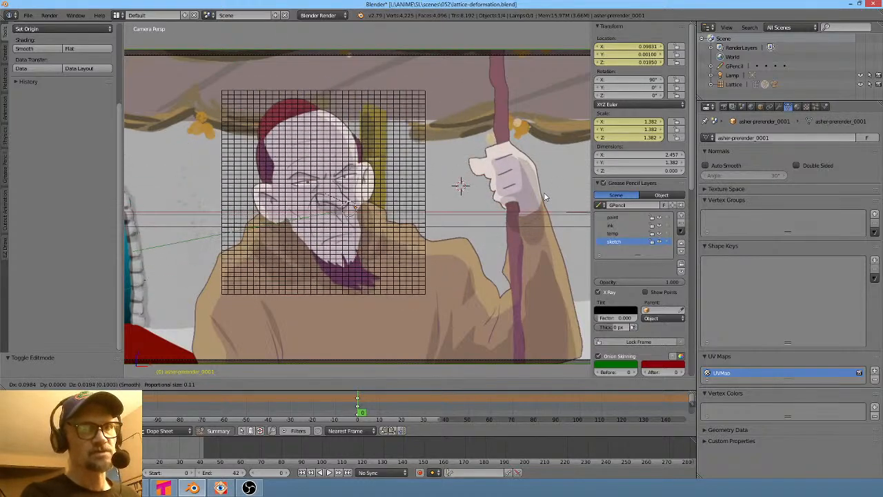
left_click(544, 198)
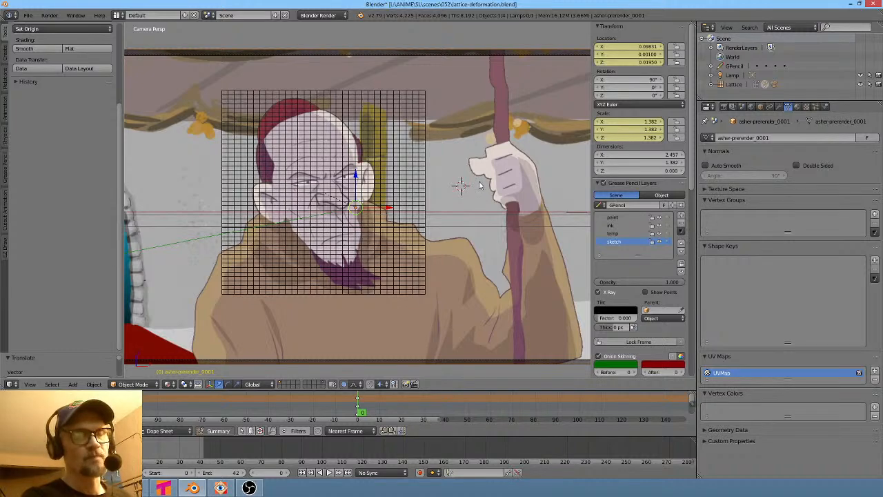
key("s")
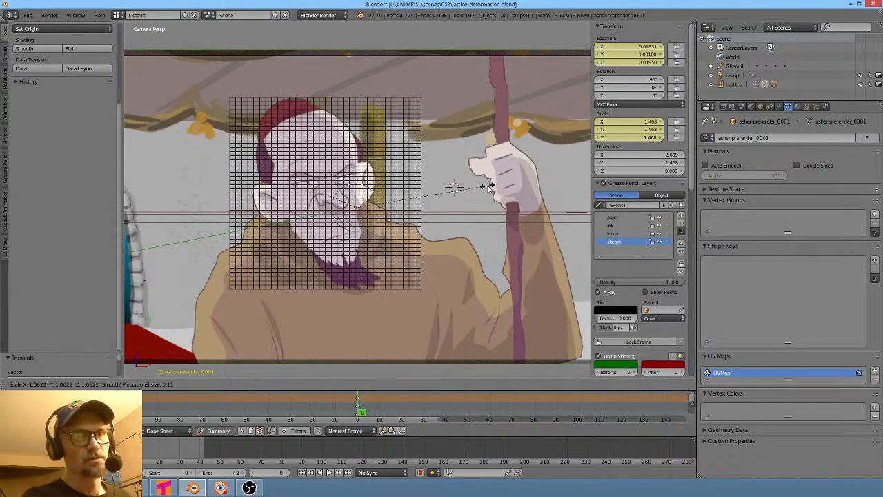
left_click(488, 187)
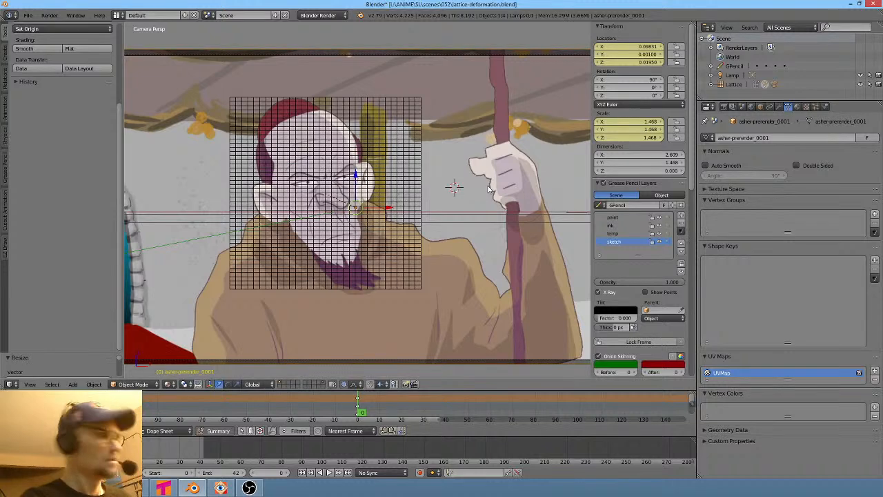
key("g")
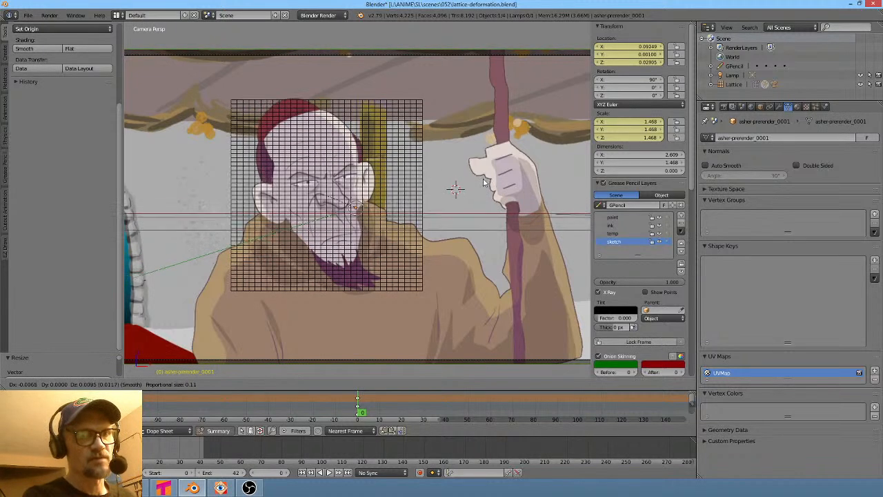
left_click(484, 184)
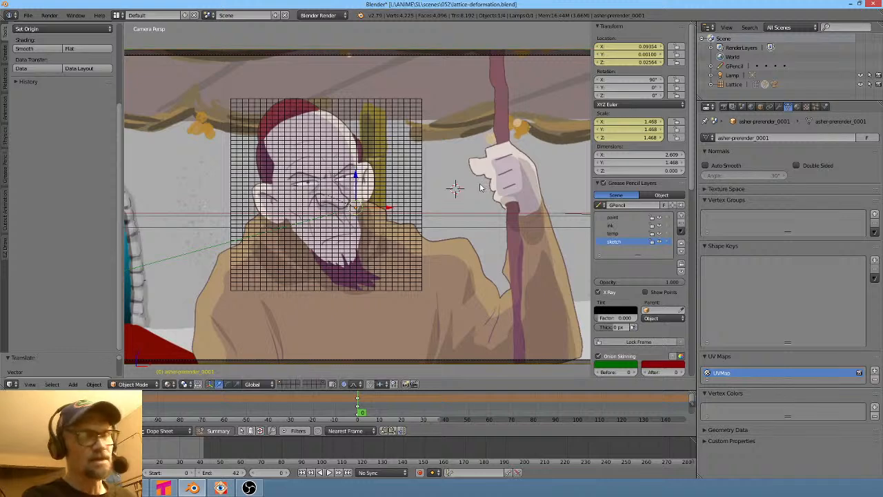
key("s")
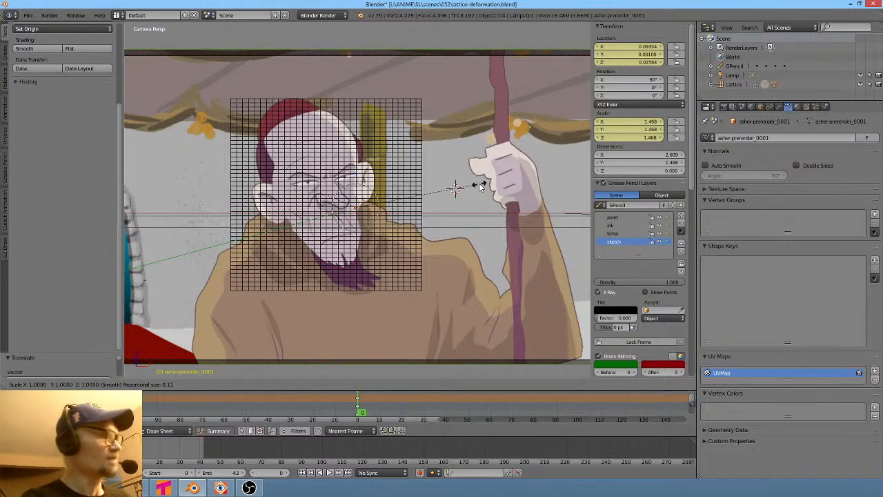
key("x")
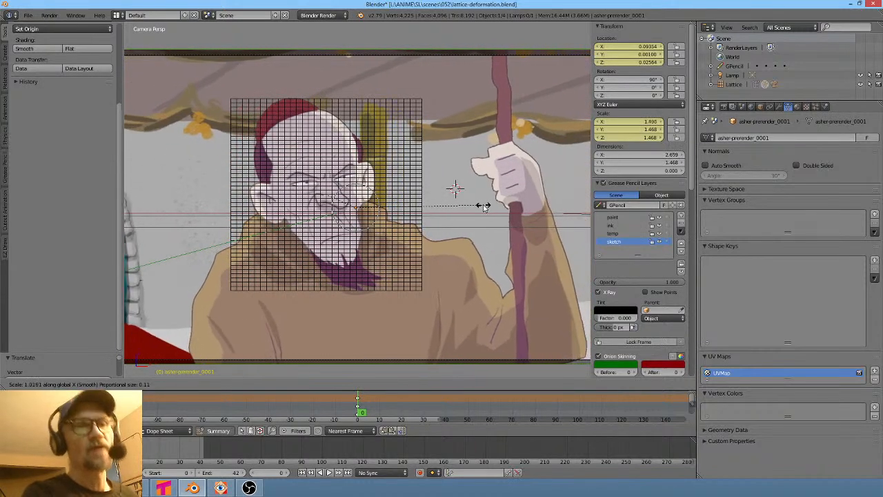
key("Escape")
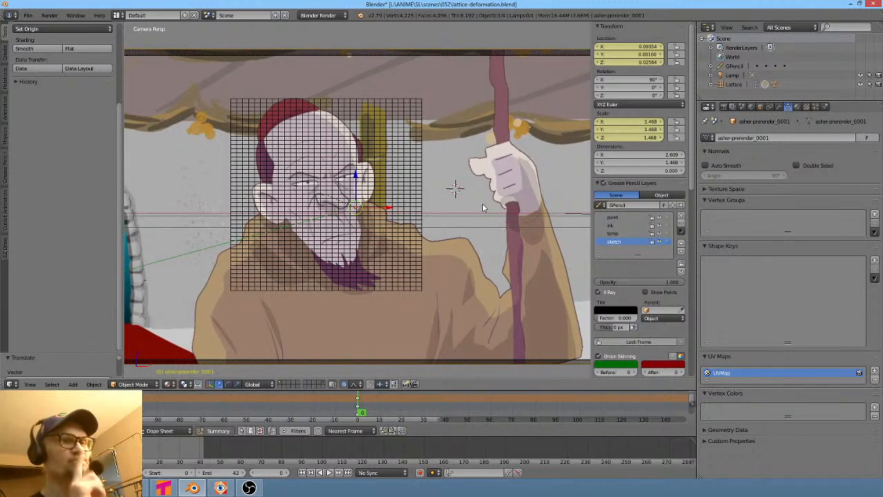
- Clear the prerender plane's parent
right_click(393, 149)
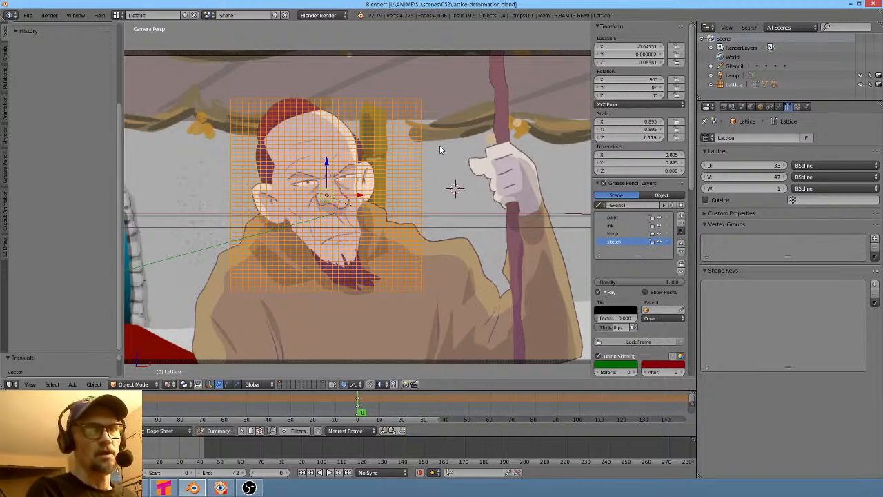
right_click(404, 149)
key("alt+p")
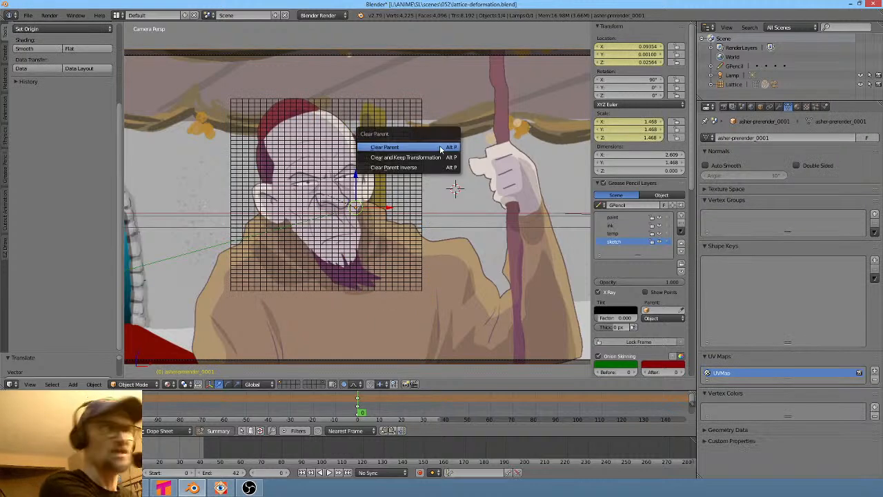
left_click(440, 148)
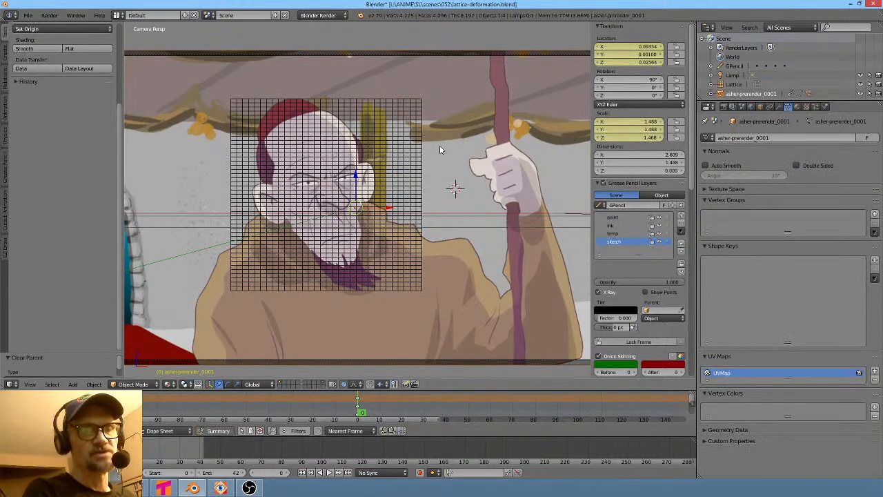
- Select the lattice and narrow it along X to about 0.682 scale
right_click(412, 146)
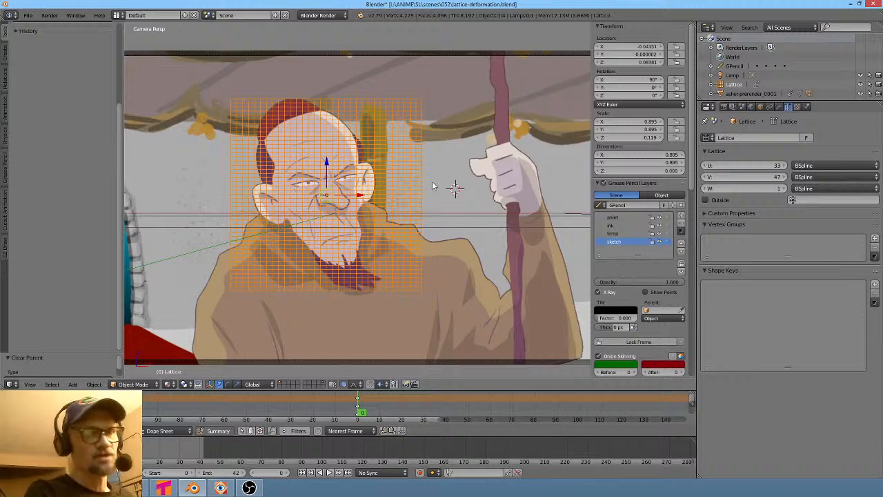
key("Tab")
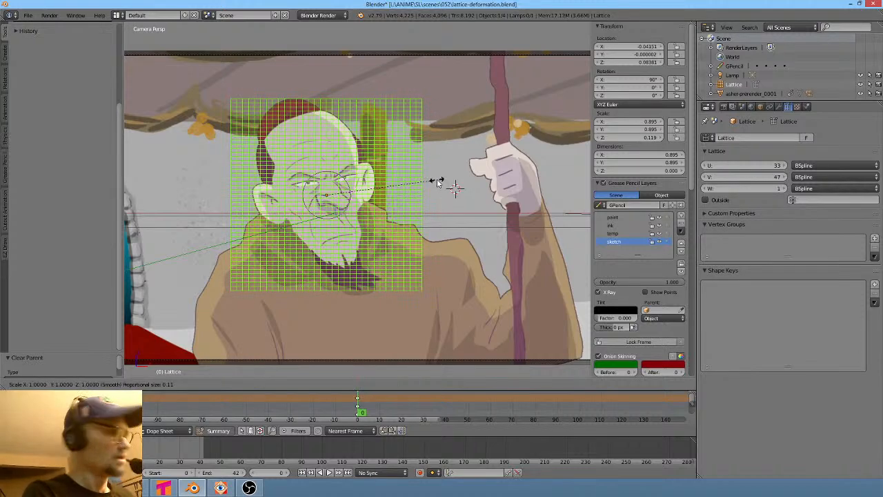
key("s")
key("x")
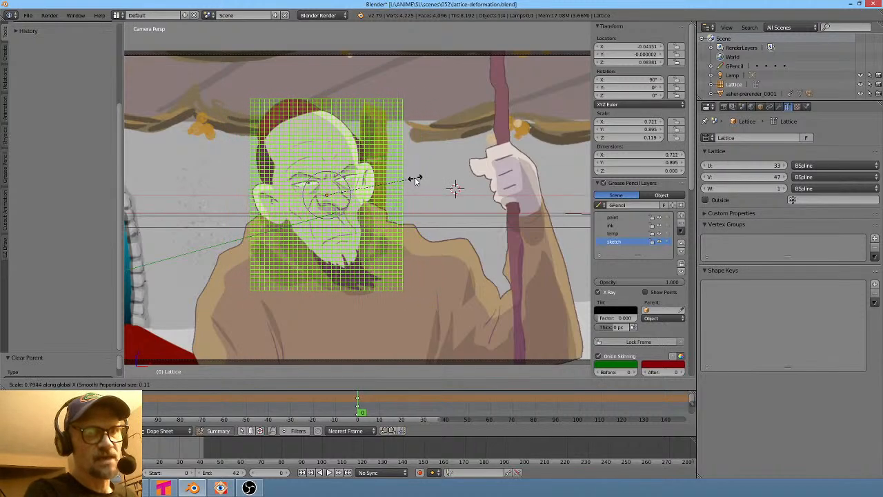
left_click(412, 180)
key("Tab")
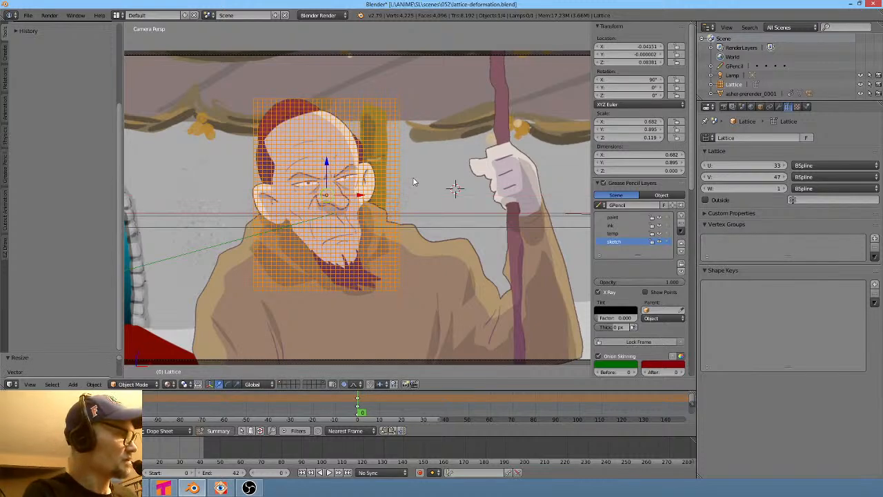
- Move the lattice along X over the character's face
key("Tab")
key("g")
key("x")
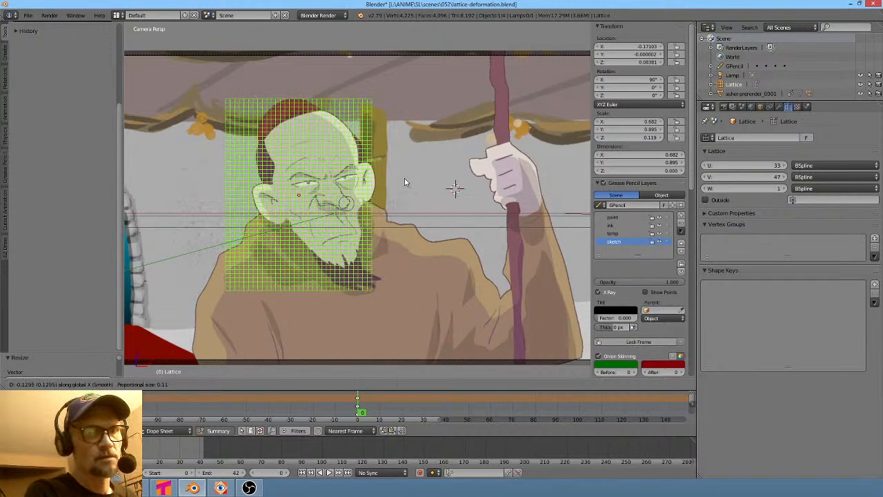
left_click(423, 185)
key("Tab")
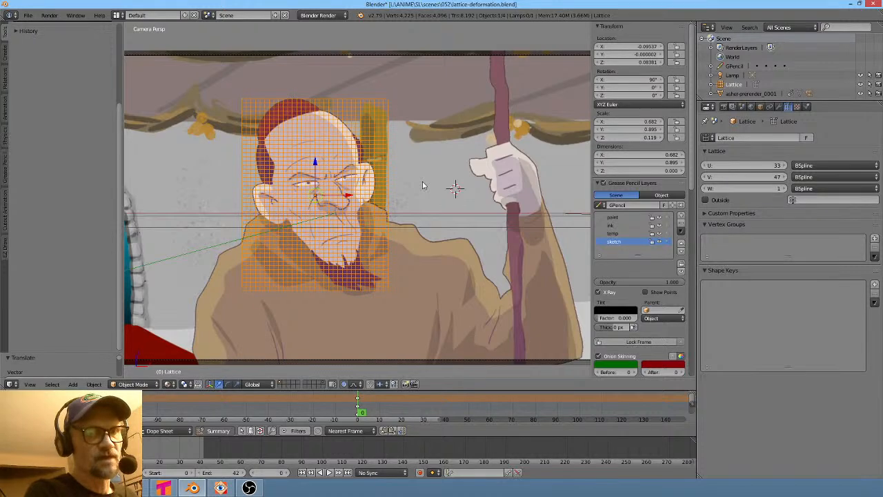
- Readjust the lattice's X scale to about 0.609 to fit the face
key("Tab")
key("s")
key("x")
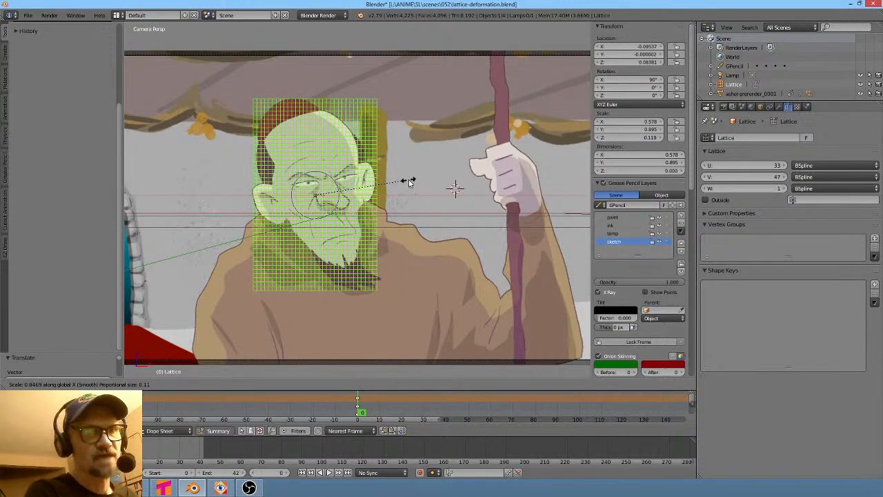
left_click(409, 181)
key("Tab")
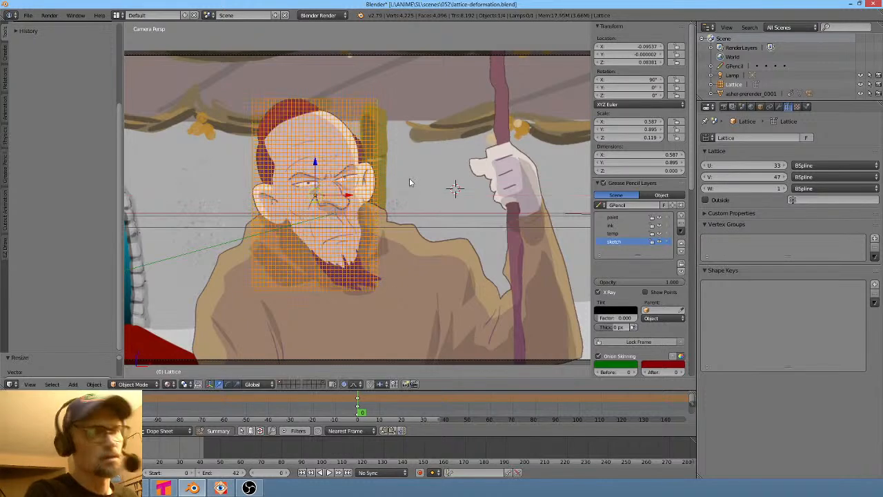
scroll(409, 182, "up", 1)
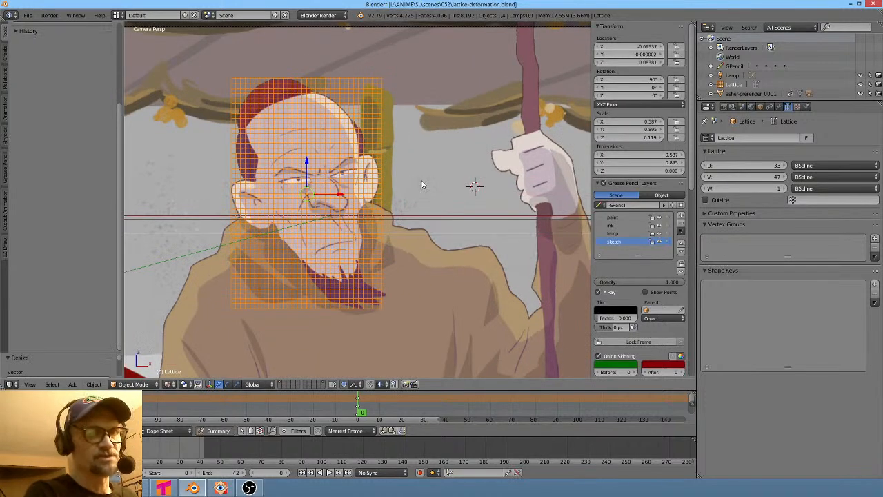
key("Tab")
key("s")
key("x")
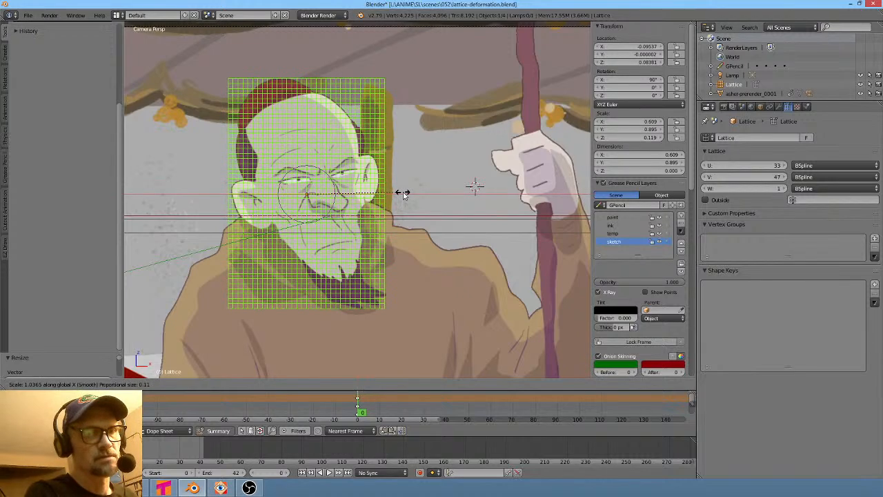
left_click(404, 196)
key("Tab")
key("Tab")
- Shift the lattice slightly along X to center it on the face
key("g")
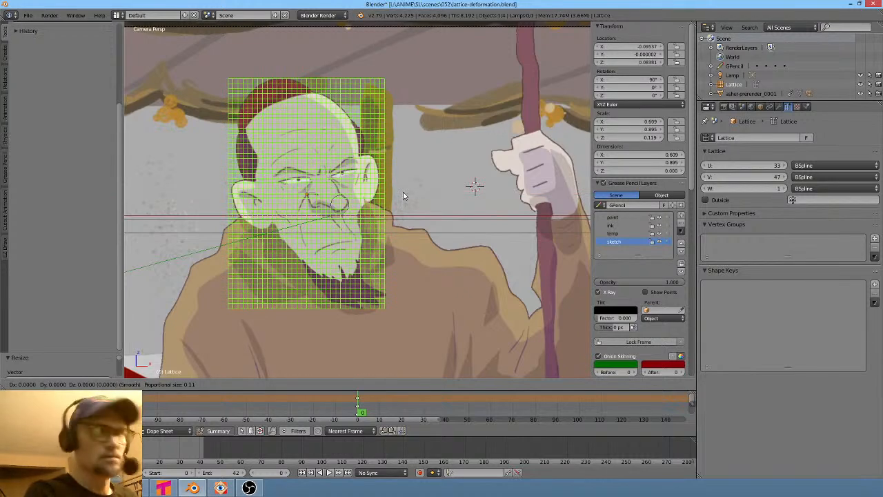
key("x")
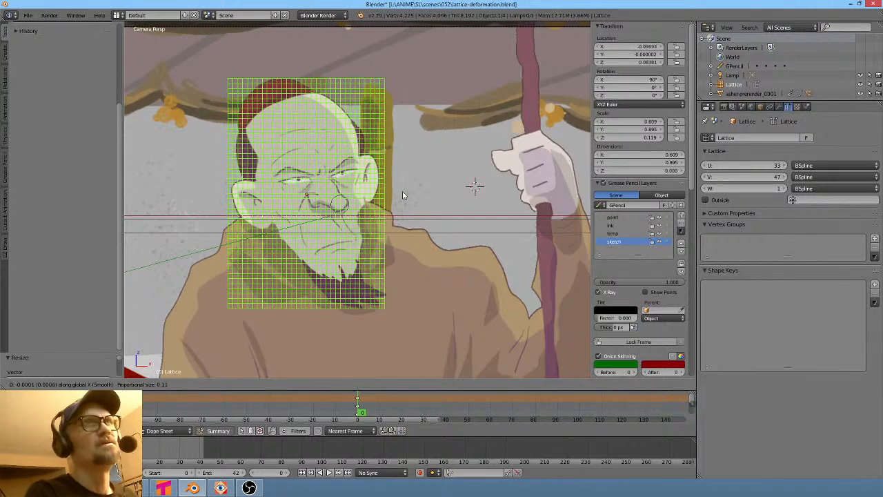
left_click(402, 191)
key("Tab")
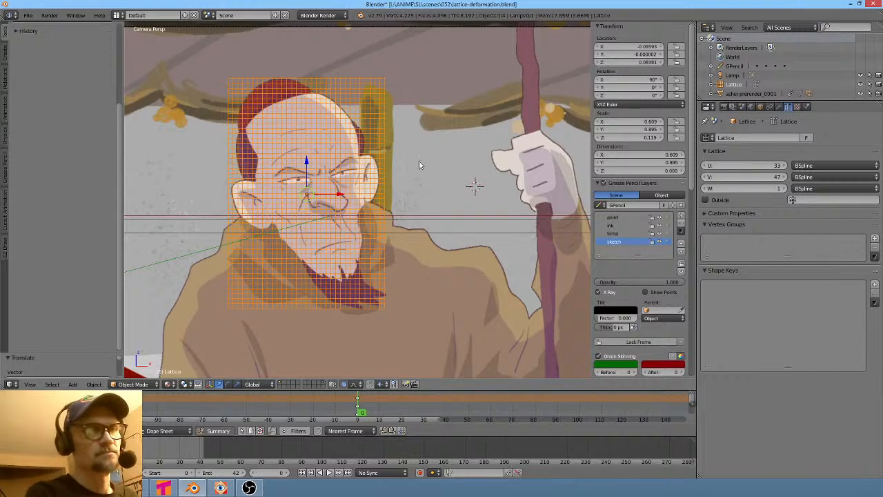
- Parent the prerender plane to the lattice using Lattice Deform
right_click(463, 141)
right_click(345, 138, "shift")
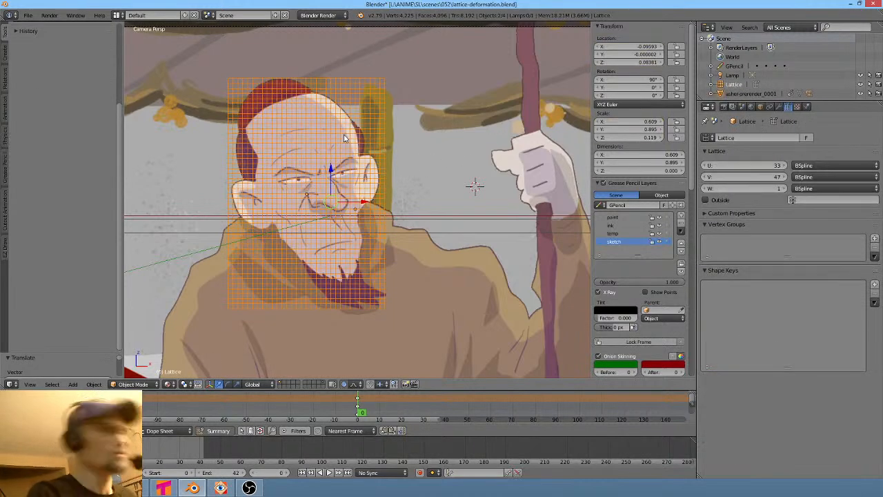
key("ctrl+p")
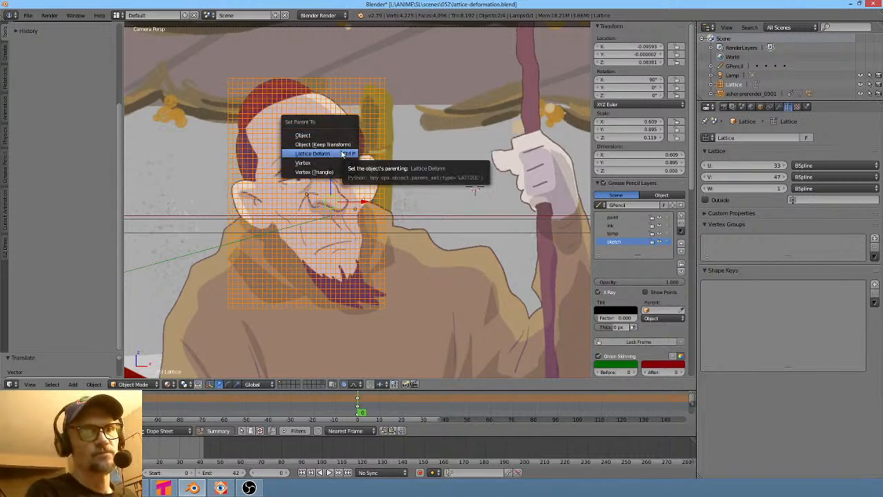
left_click(343, 153)
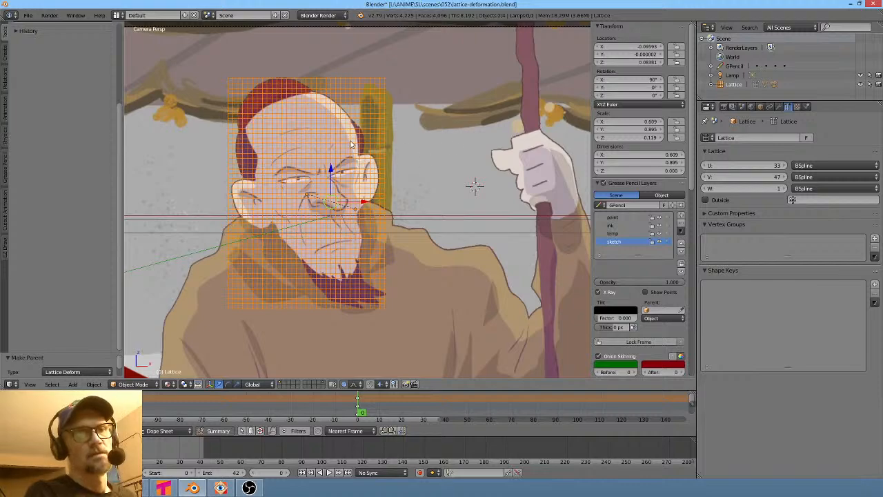
- Check the prerender plane's mesh density in Edit Mode
right_click(350, 143)
key("Tab")
key("a")
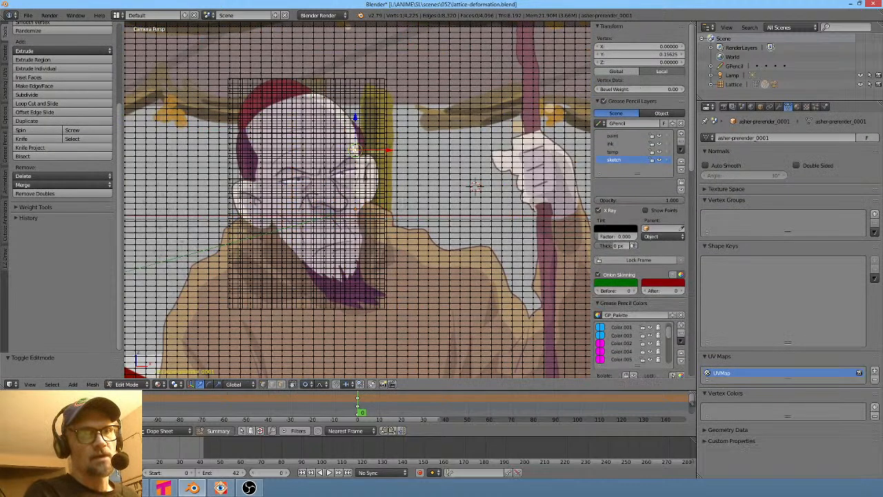
key("Tab")
- Select the lattice and add a Basis and a Key 1 shape key
right_click(346, 154)
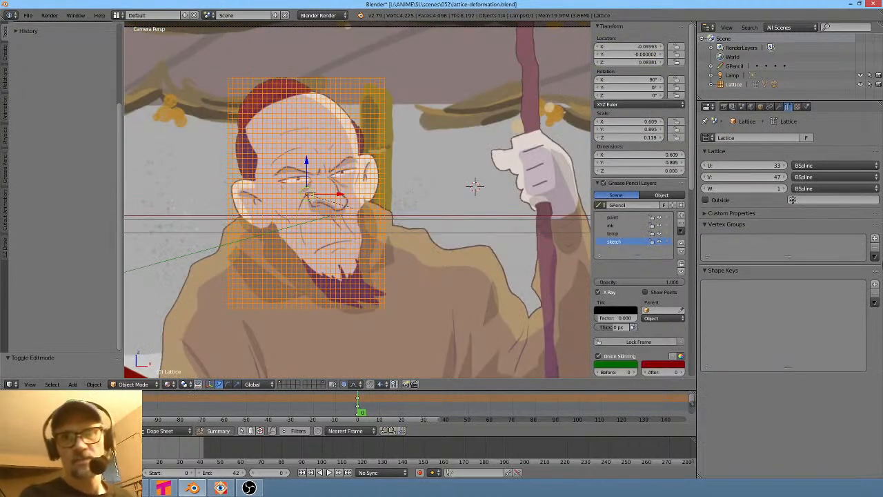
left_click(874, 284)
left_click(875, 284)
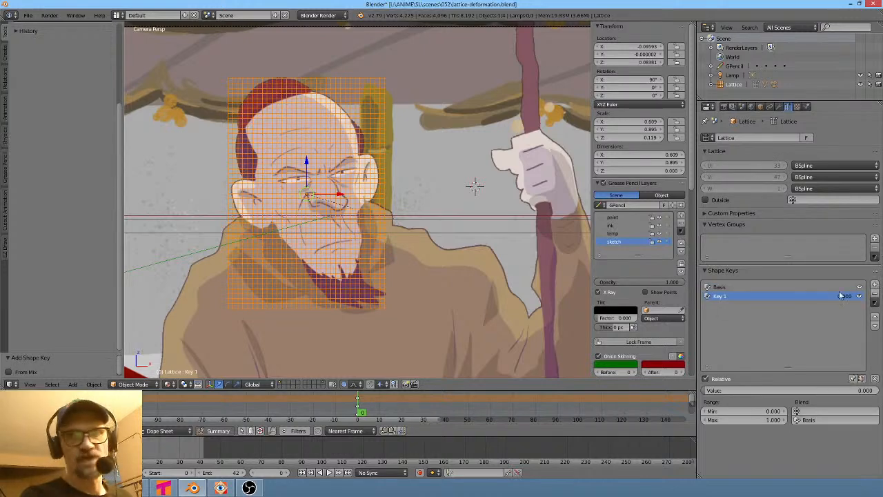
- Enter Edit Mode on the lattice with Key 1 active and proportionally move a central face point to turn the face
right_click(349, 304)
key("Tab")
key("Tab")
right_click(349, 309)
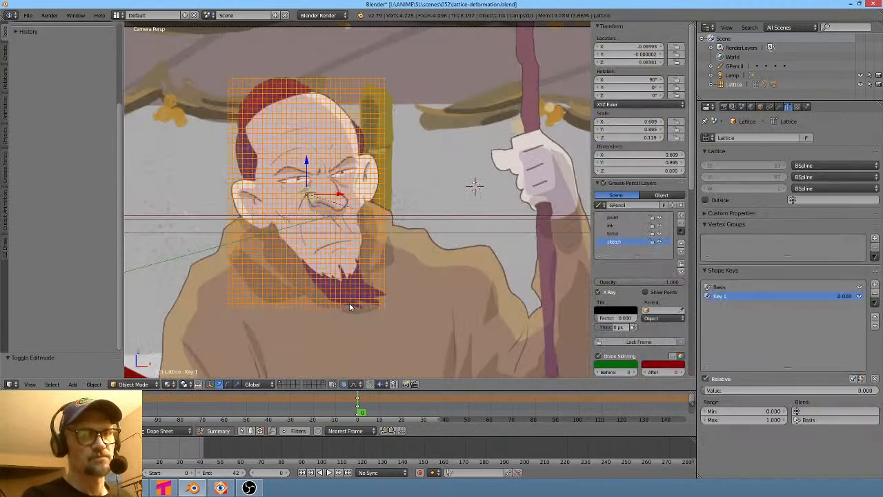
key("Tab")
scroll(351, 306, "up", 4)
scroll(351, 303, "down", 2)
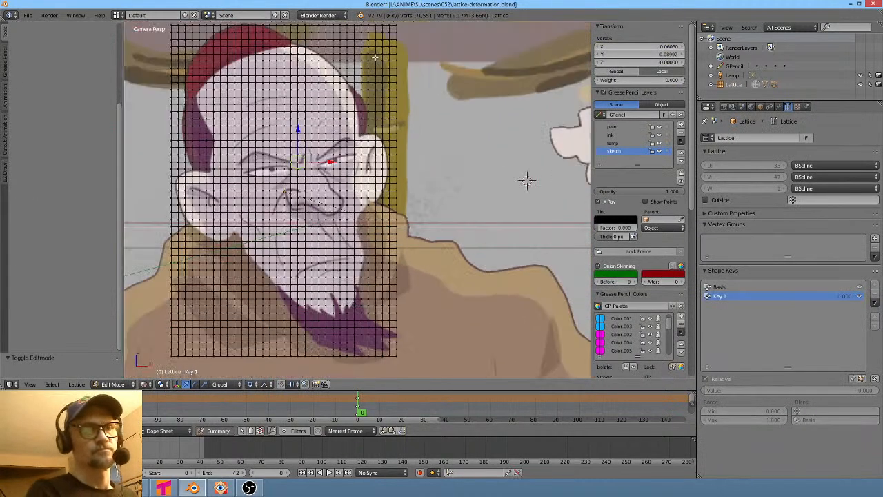
right_click(311, 155)
key("g")
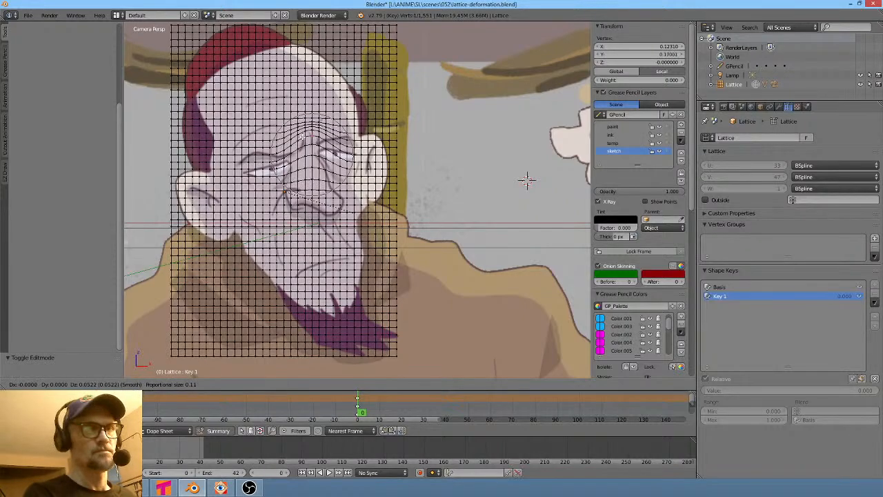
scroll(527, 181, "down", 3)
scroll(526, 181, "down", 2)
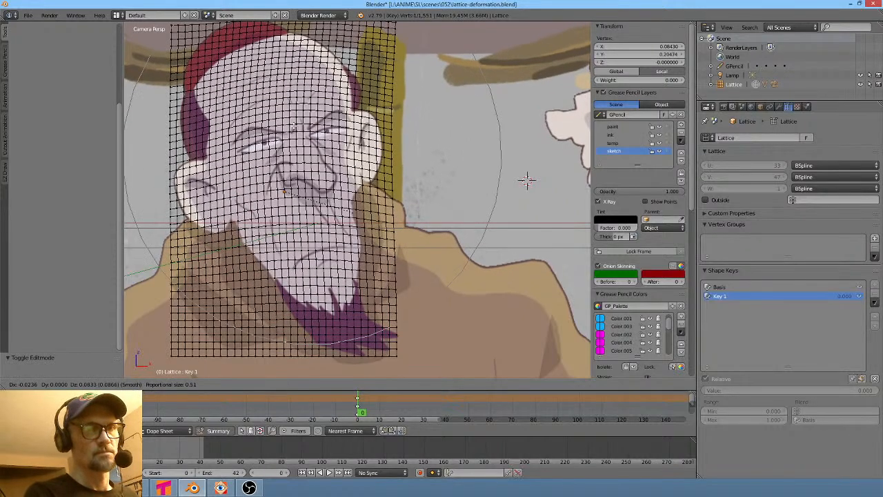
scroll(526, 181, "up", 6)
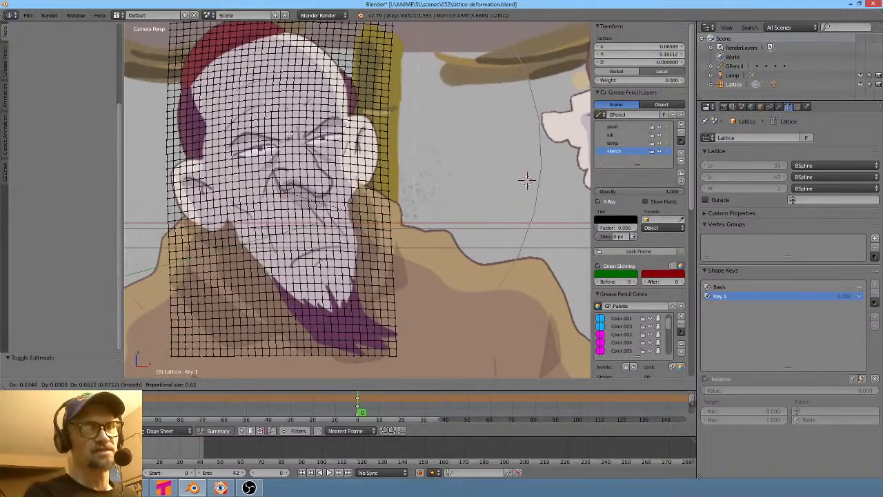
scroll(526, 181, "up", 4)
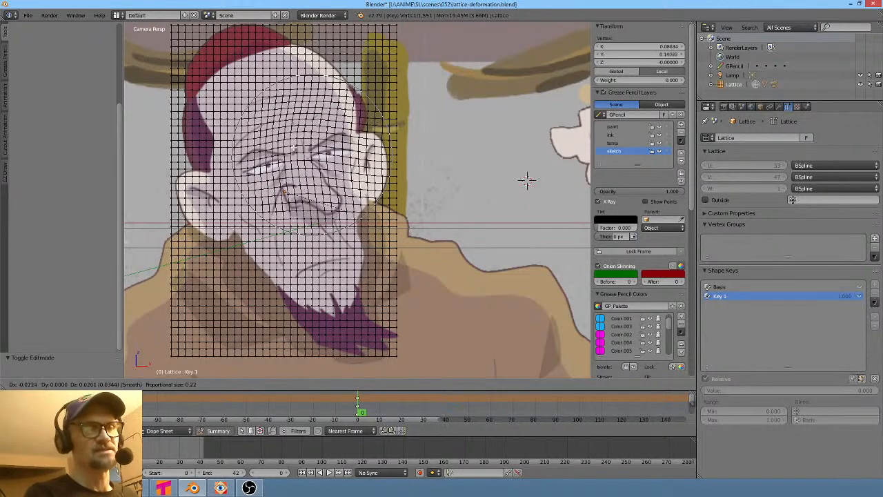
scroll(527, 181, "down", 2)
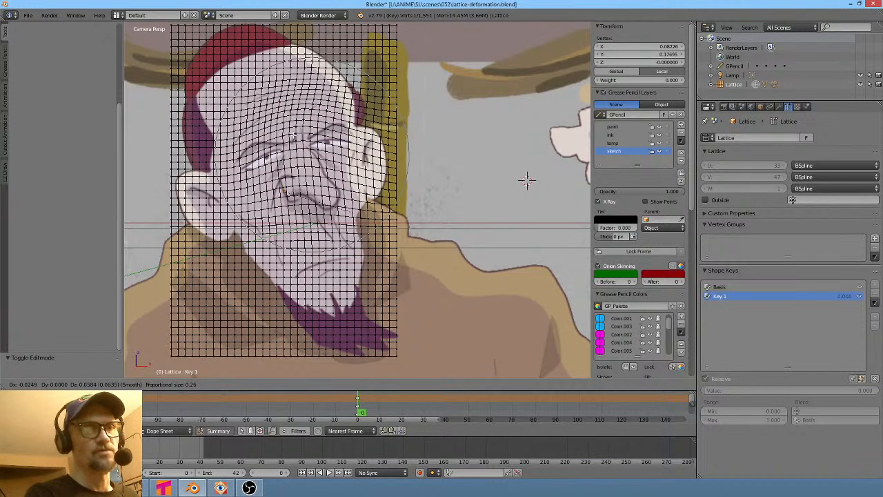
left_click(527, 181)
- Proportionally move lattice points around the nose and right cheek to push that side of the face
right_click(338, 208)
key("g")
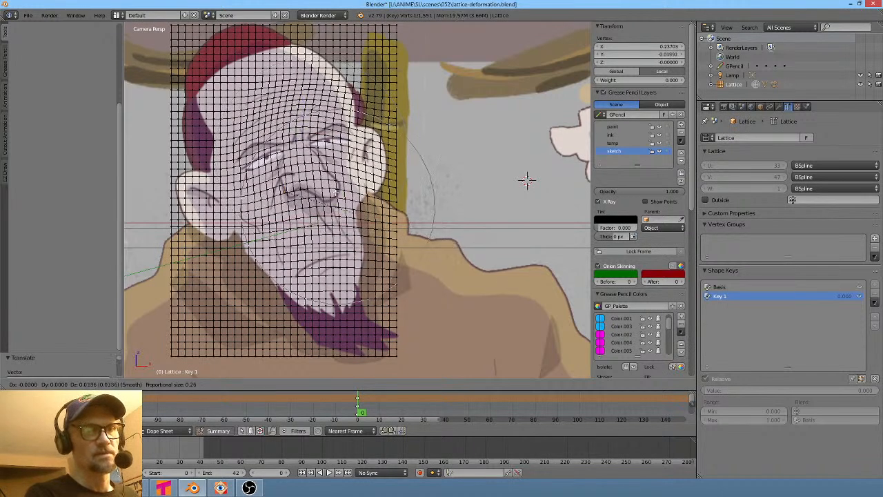
left_click(337, 193)
key("g")
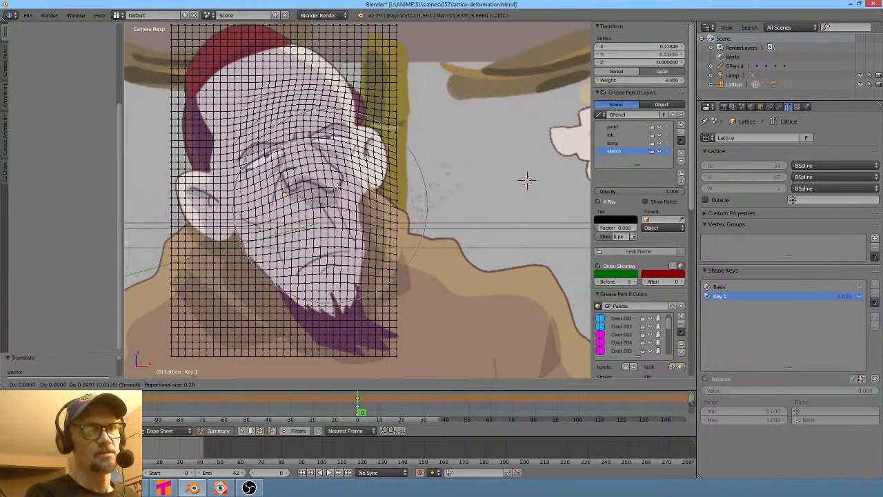
left_click(526, 181)
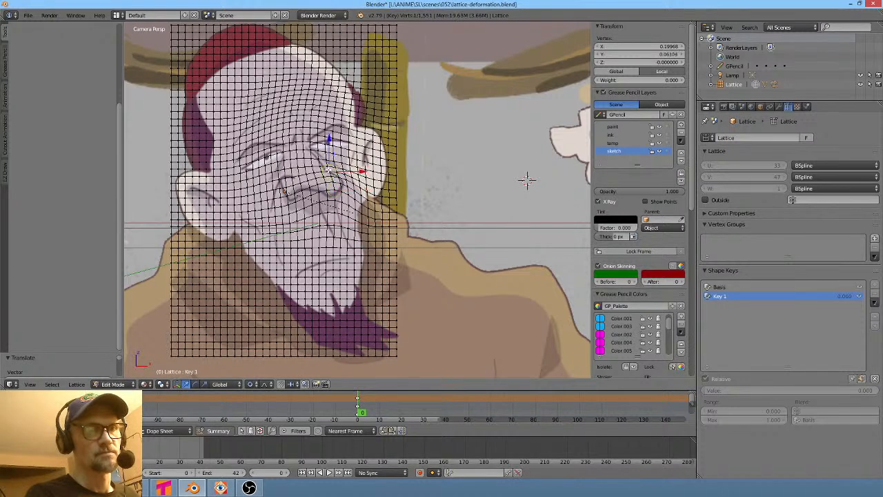
key("g")
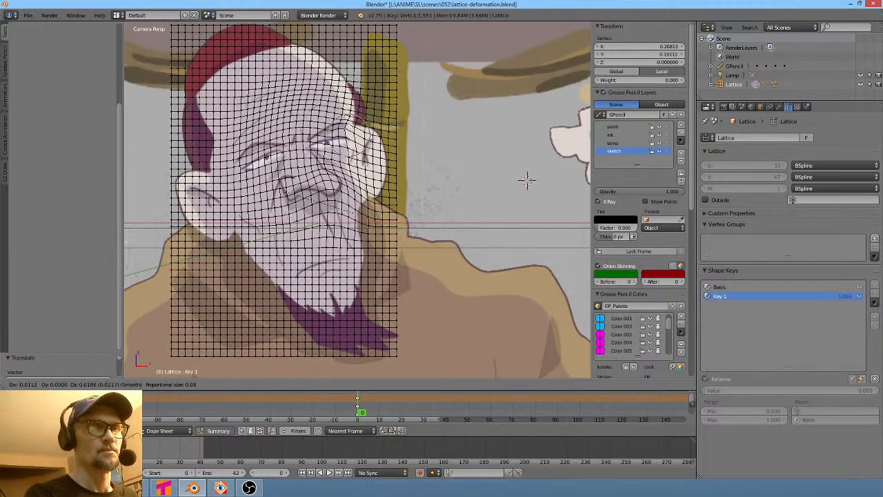
scroll(526, 180, "down", 2)
left_click(527, 180)
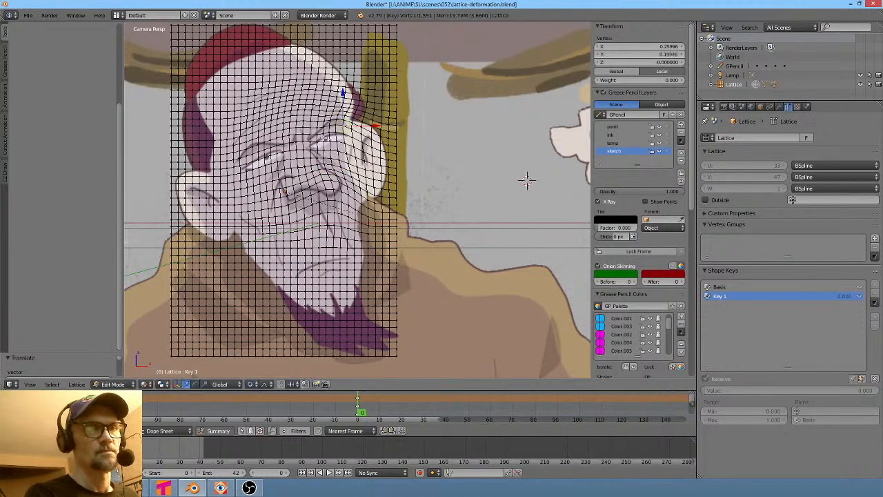
- Reshape the left eye, temple and brow region by proportionally moving several lattice points
right_click(237, 165)
key("g")
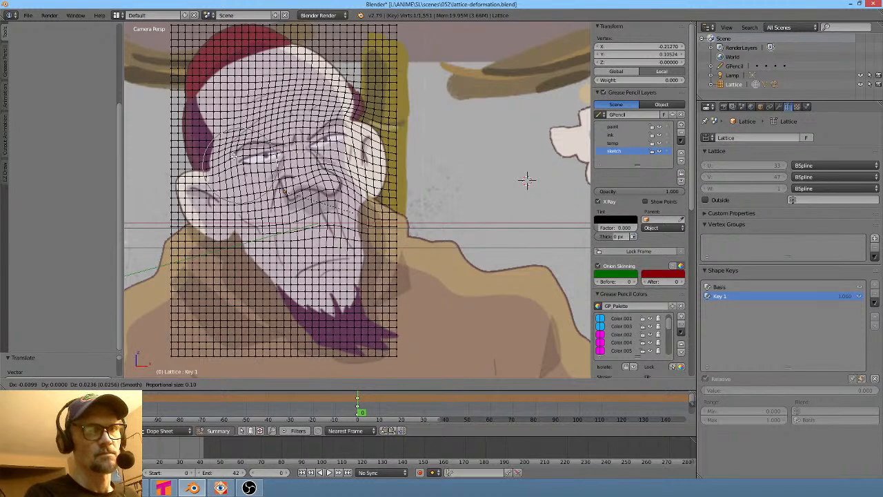
left_click(234, 156)
right_click(240, 150)
key("g")
scroll(243, 144, "down", 4)
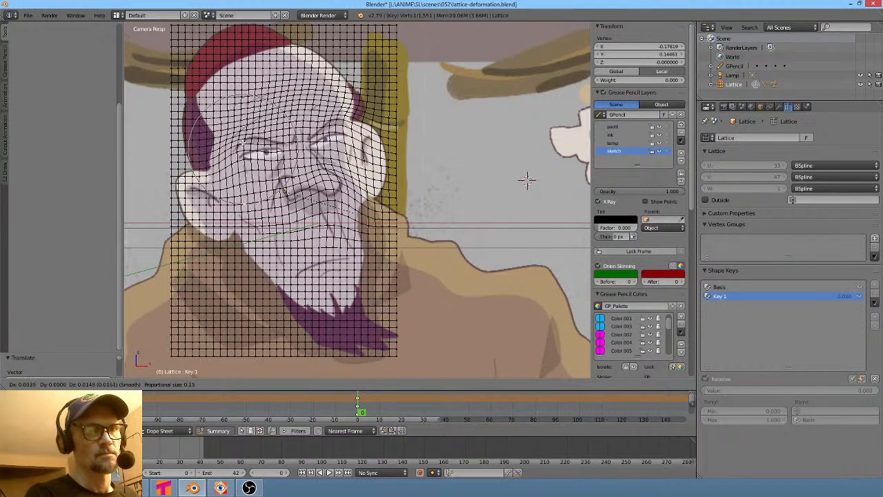
left_click(526, 180)
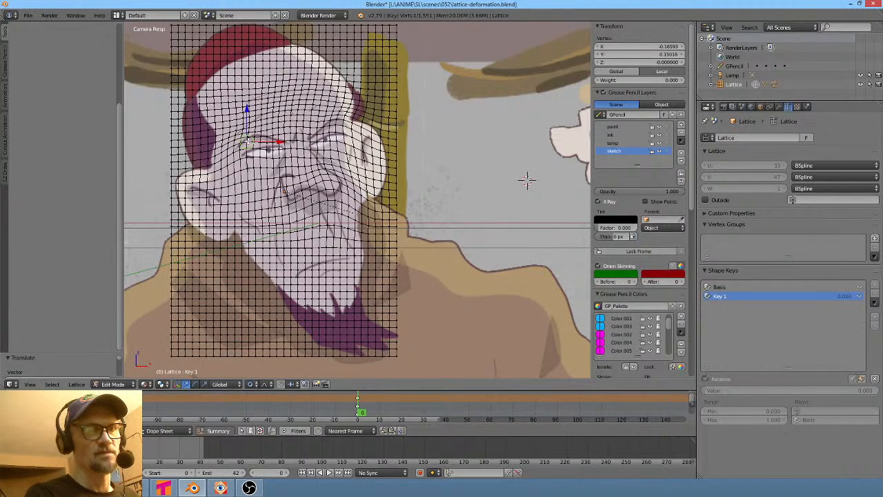
right_click(302, 143)
key("g")
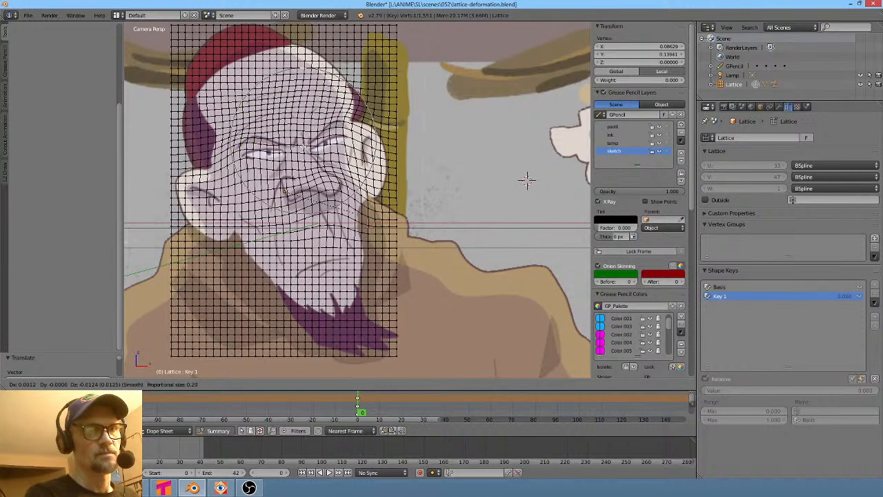
left_click(303, 145)
- Proportionally move the chin and beard lattice points to reshape the lower face
right_click(334, 308)
scroll(361, 293, "down", 4)
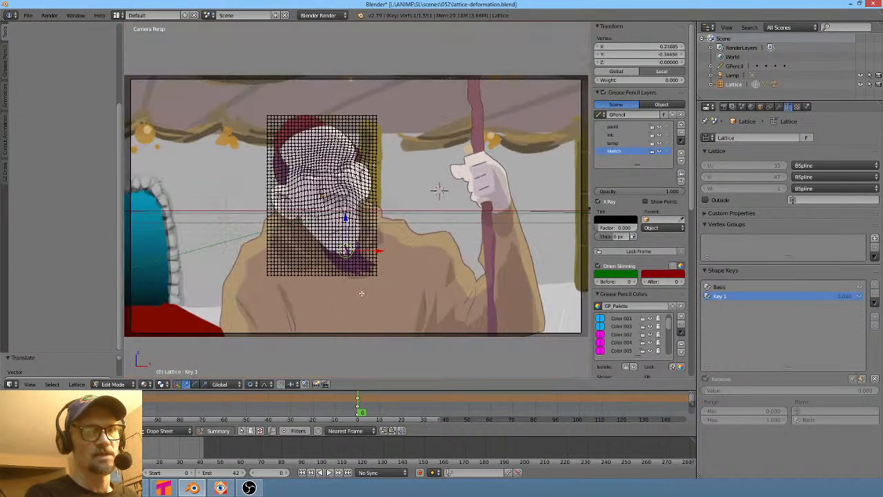
scroll(342, 254, "up", 4)
middle_click_drag(369, 262, 431, 206, "shift")
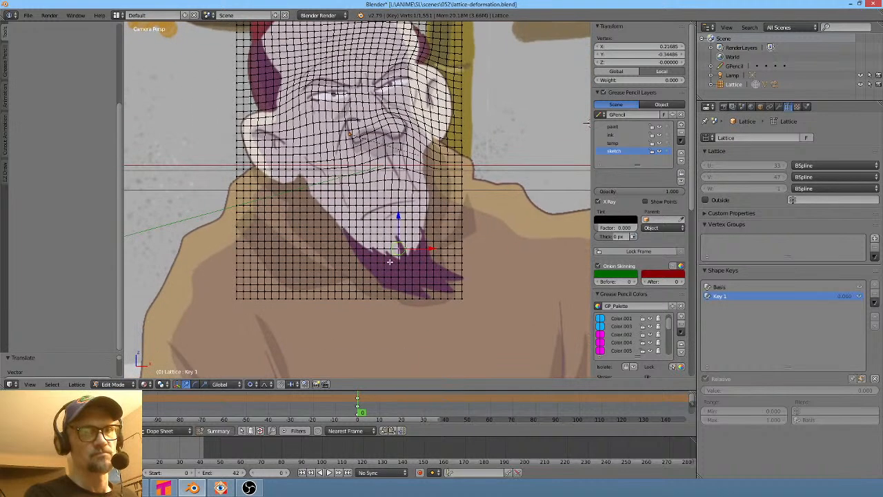
key("g")
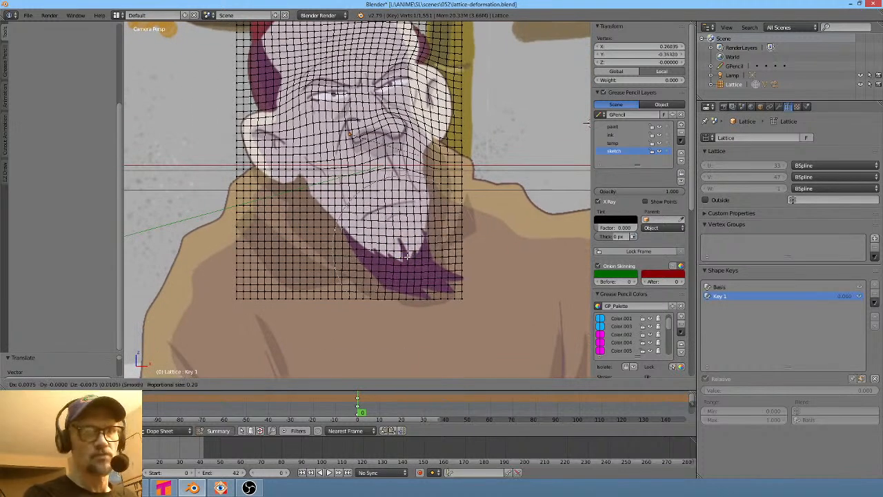
scroll(409, 256, "up", 7)
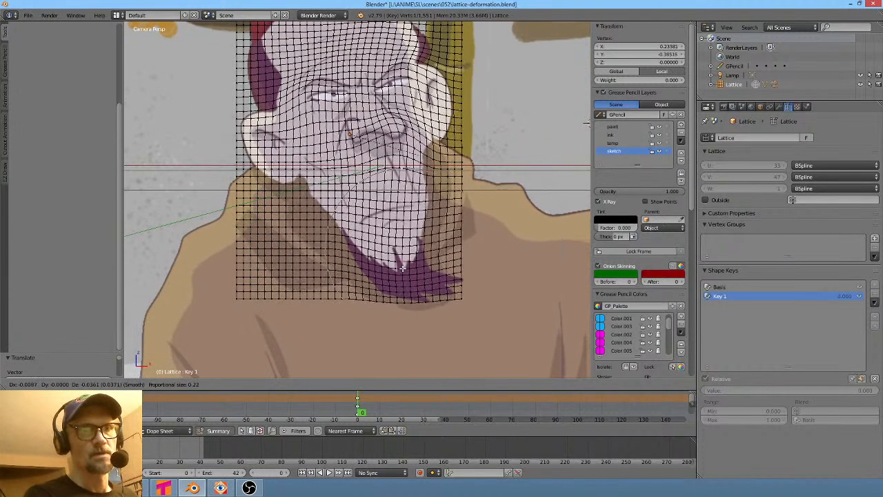
left_click(398, 264)
key("g")
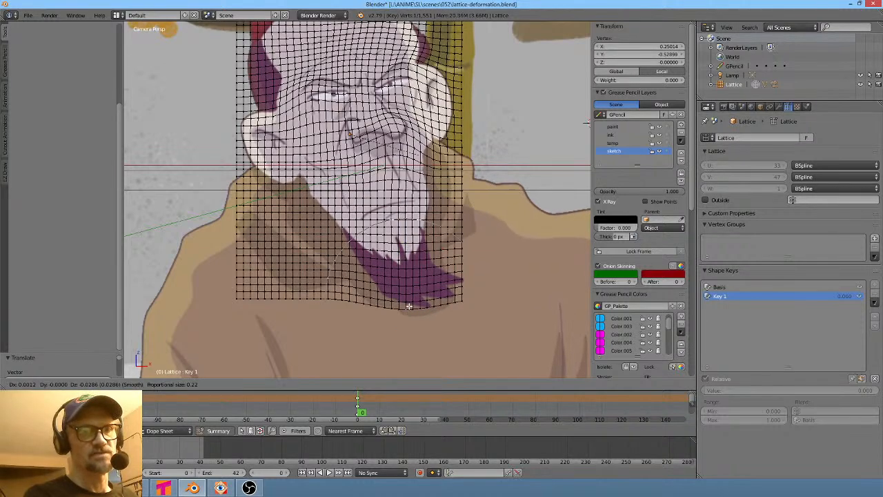
scroll(409, 310, "down", 3)
scroll(440, 213, "up", 12)
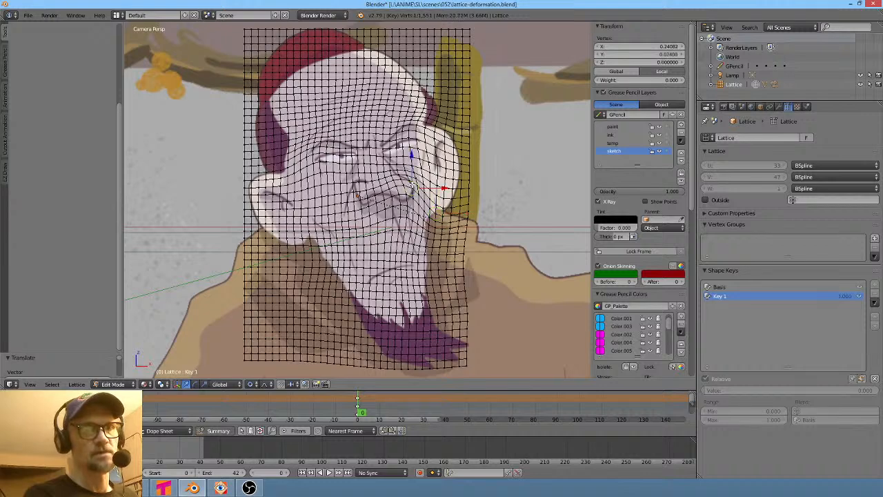
- Proportionally adjust lattice points on the right cheek beside the nose, zoomed in on the face
key("g")
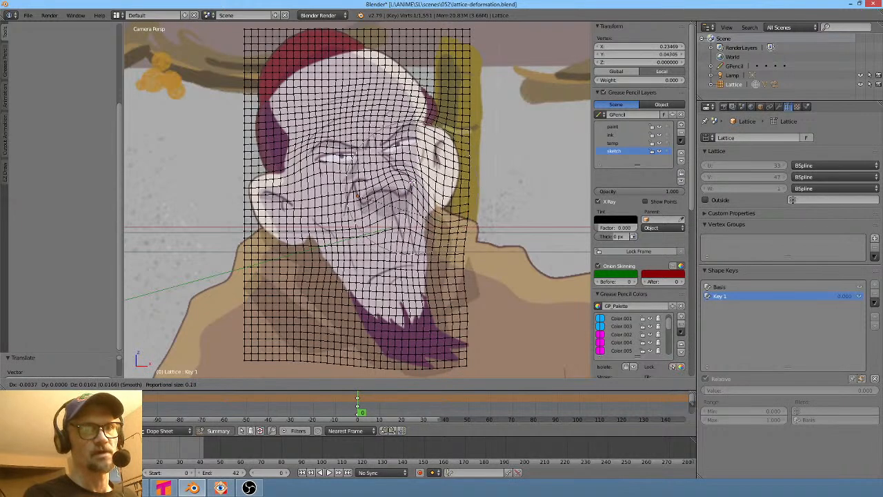
left_click(412, 186)
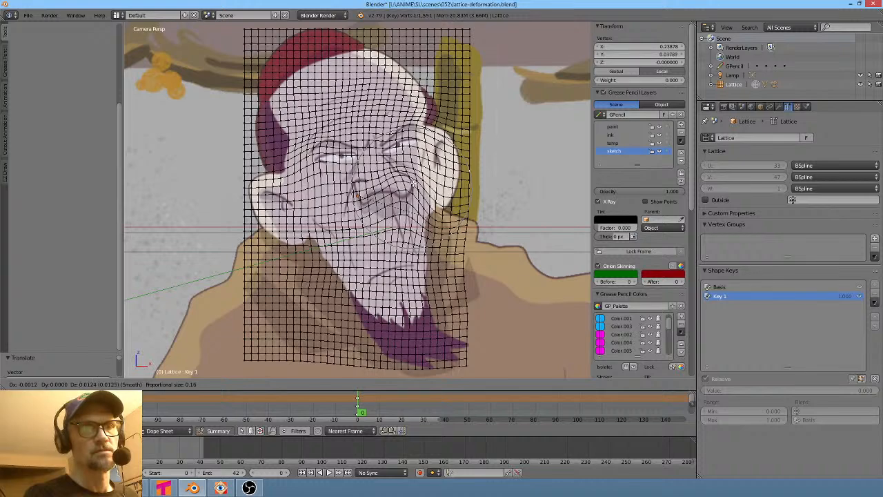
scroll(412, 187, "up", 6)
key("g")
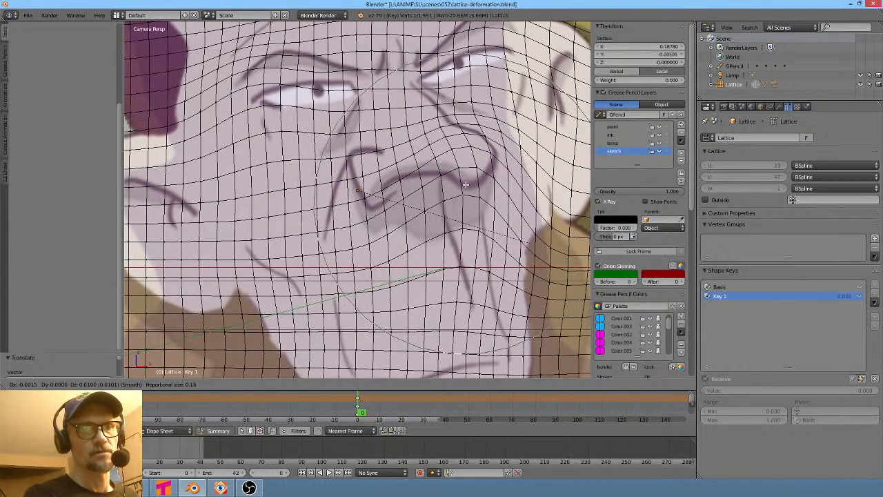
scroll(468, 187, "up", 10)
scroll(469, 187, "up", 9)
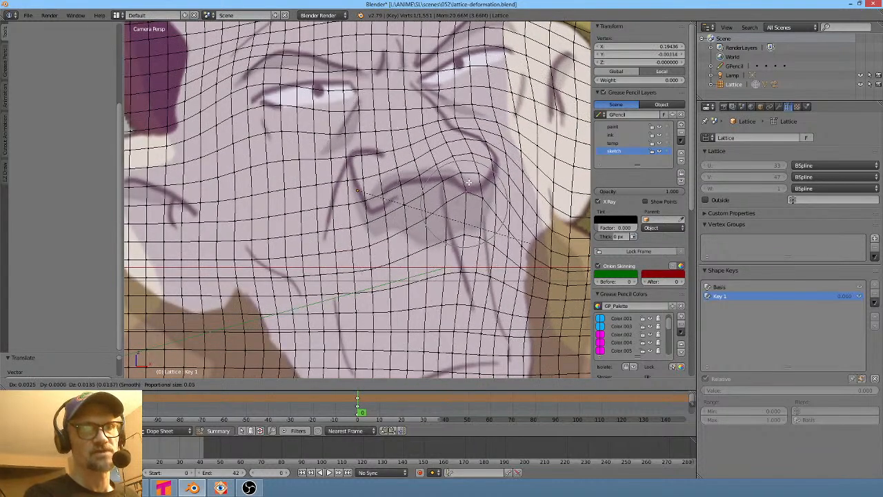
left_click(469, 191)
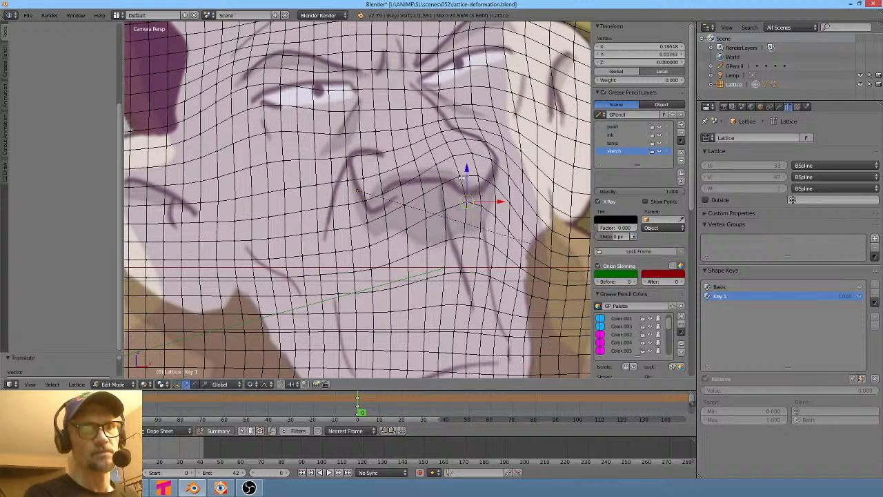
- Refine individual lattice points around the nose tip and right cheek edge with a small proportional size
right_click(451, 181)
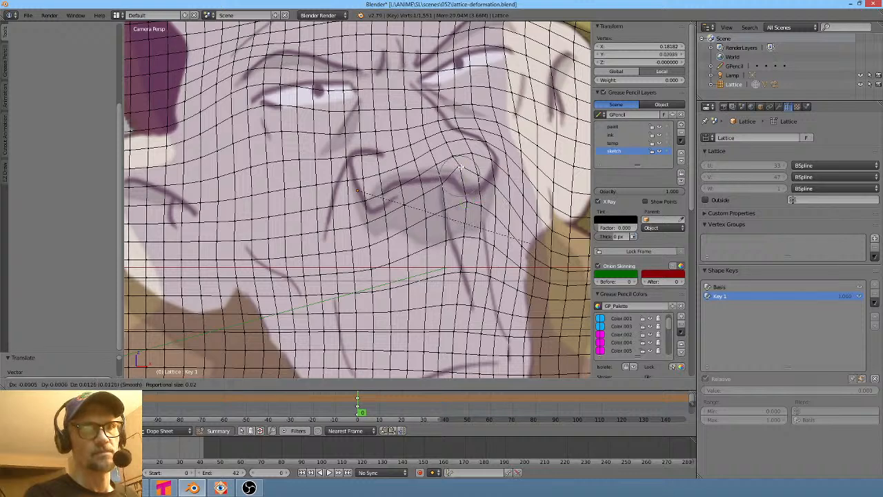
key("g")
left_click(493, 191)
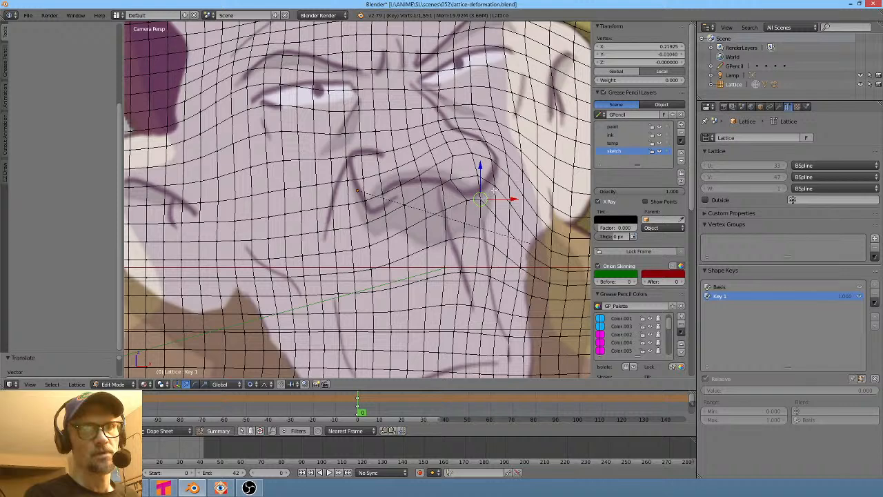
key("g")
left_click(506, 171)
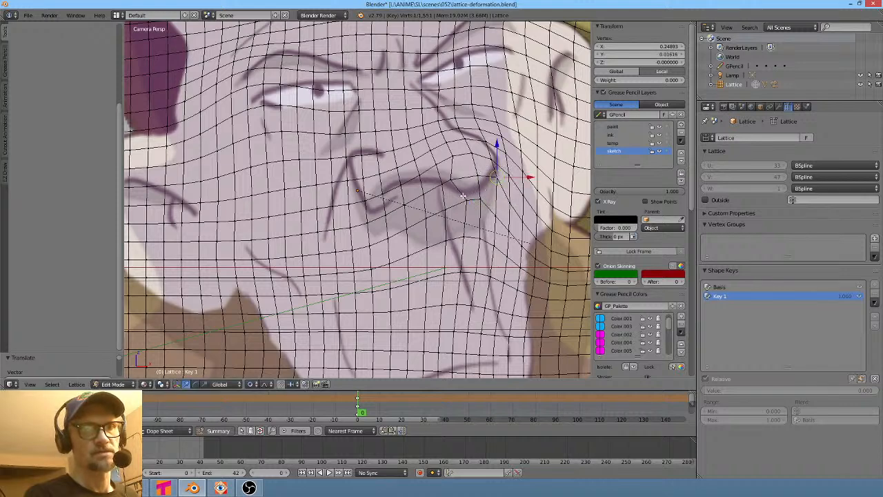
key("g")
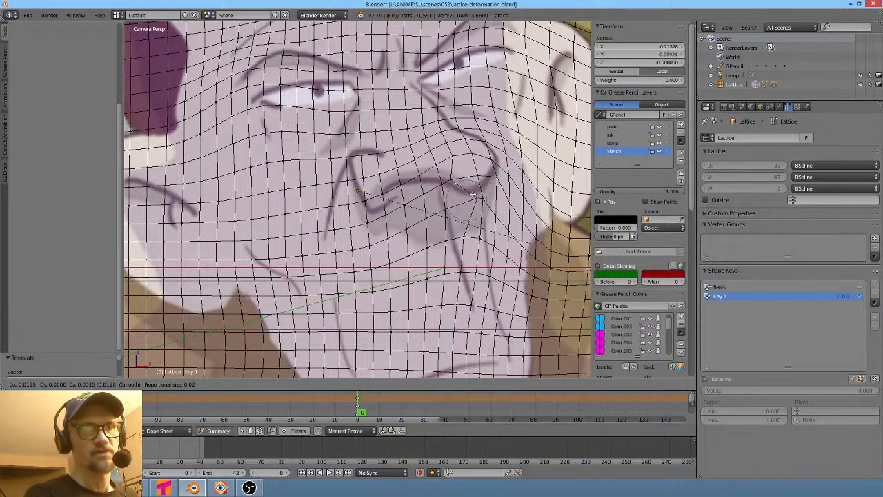
left_click(467, 194)
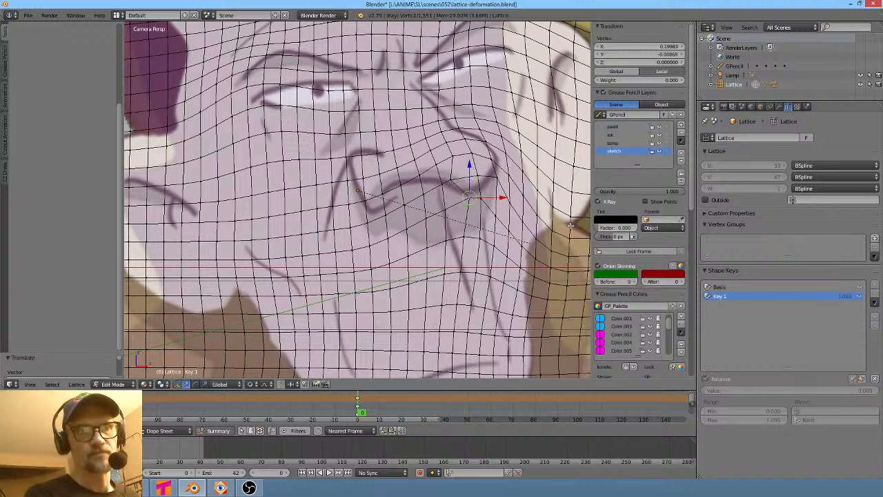
key("g")
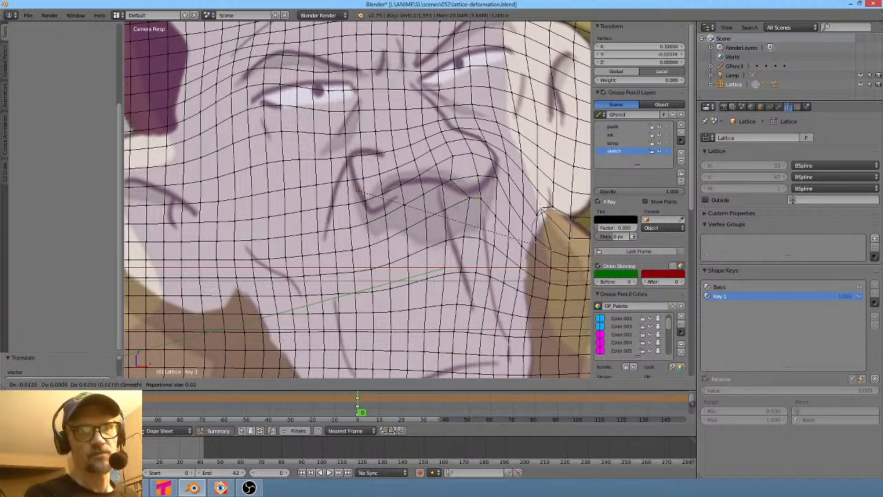
left_click(542, 211)
key("g")
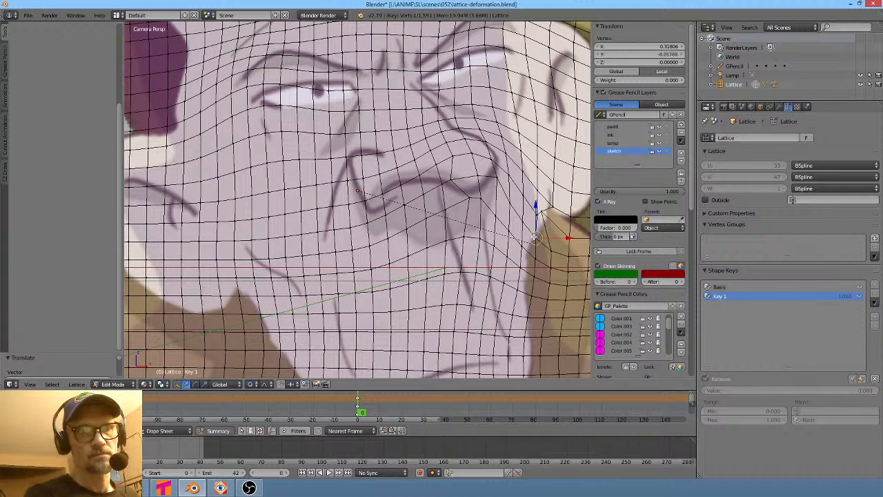
left_click(535, 238)
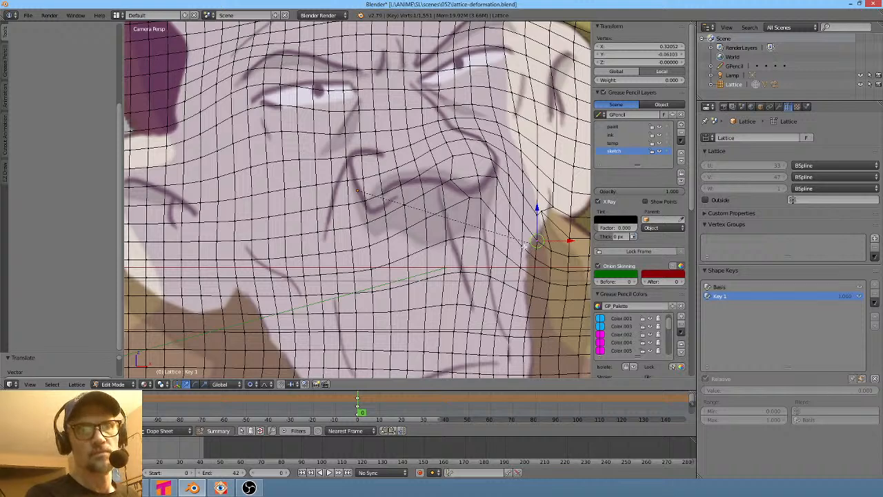
- Proportionally move lattice points along the lower right cheek and both sides of the jaw
key("g")
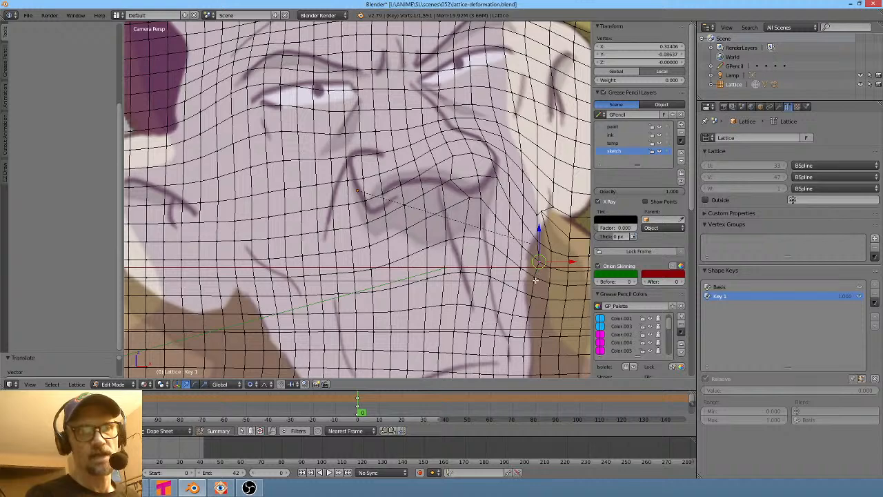
left_click(536, 281)
scroll(545, 294, "down", 4)
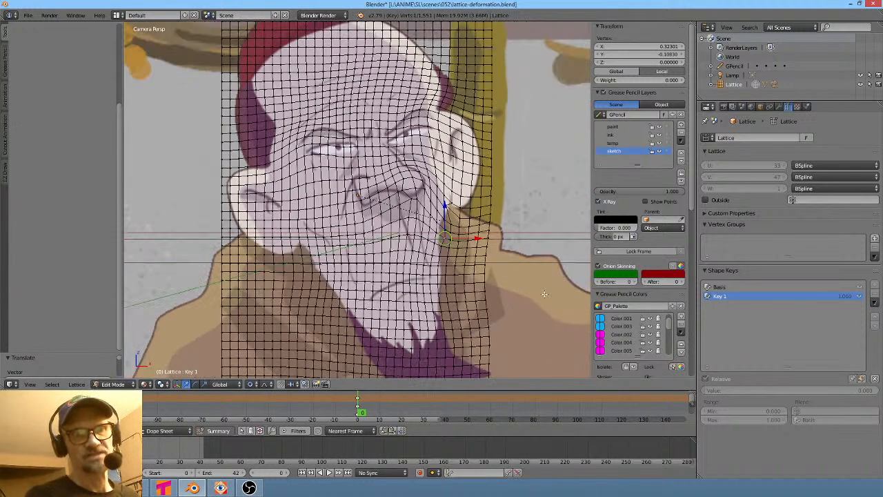
key("g")
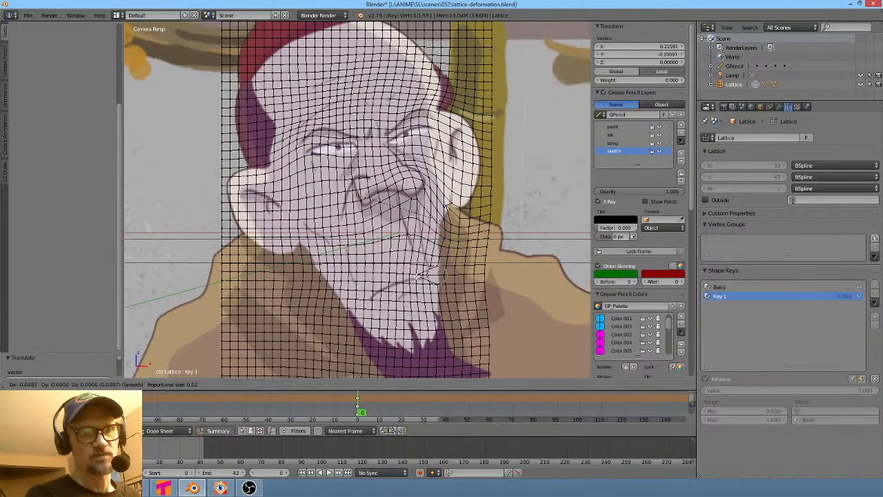
left_click(434, 274)
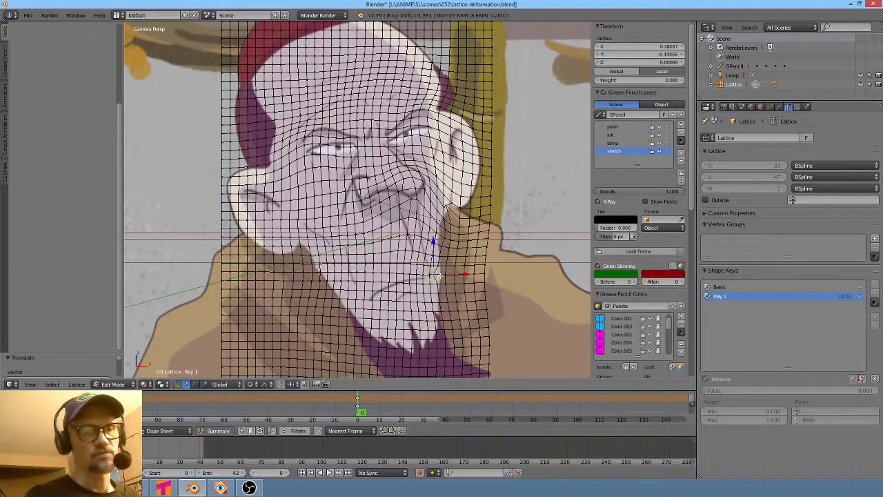
scroll(324, 263, "up", 4)
scroll(337, 260, "down", 3)
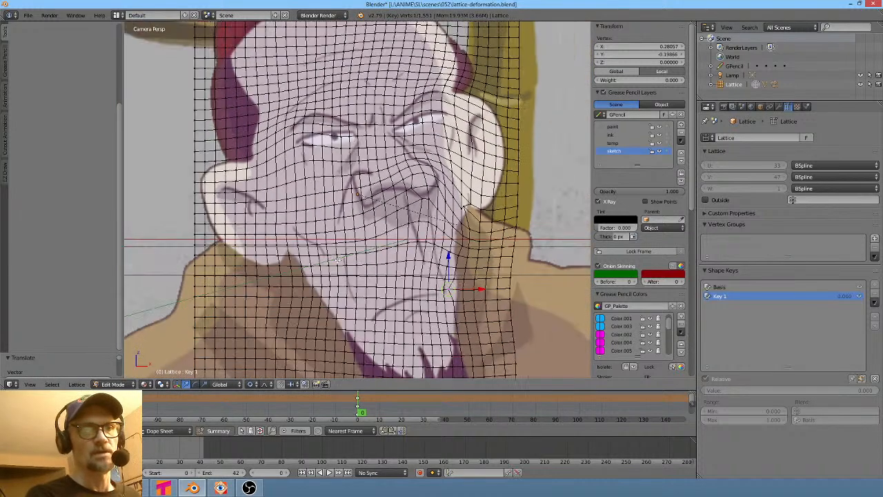
right_click(310, 274)
key("g")
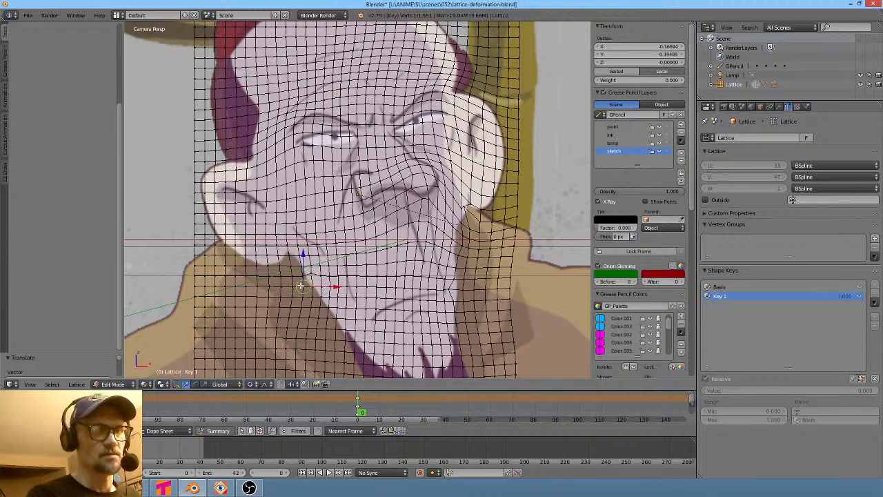
left_click(303, 283)
- Reposition the lattice point where the right cheek meets the collar, with a smaller proportional size
scroll(298, 250, "down", 2)
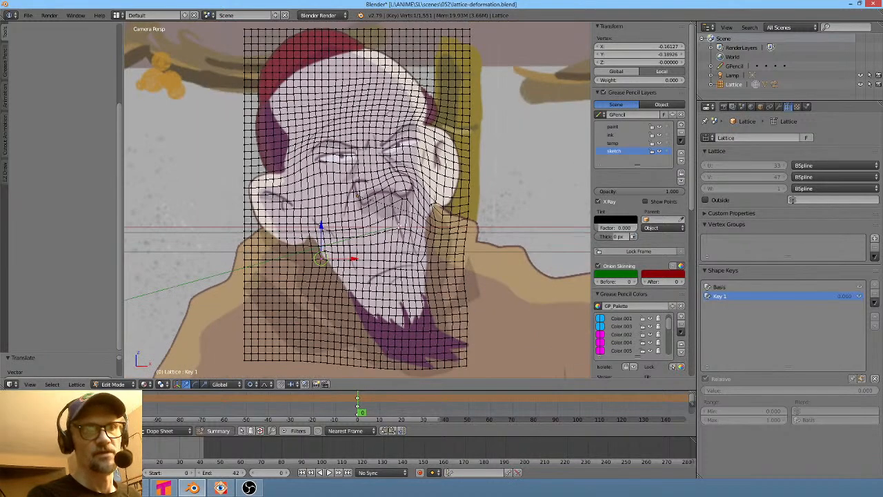
scroll(430, 221, "up", 7)
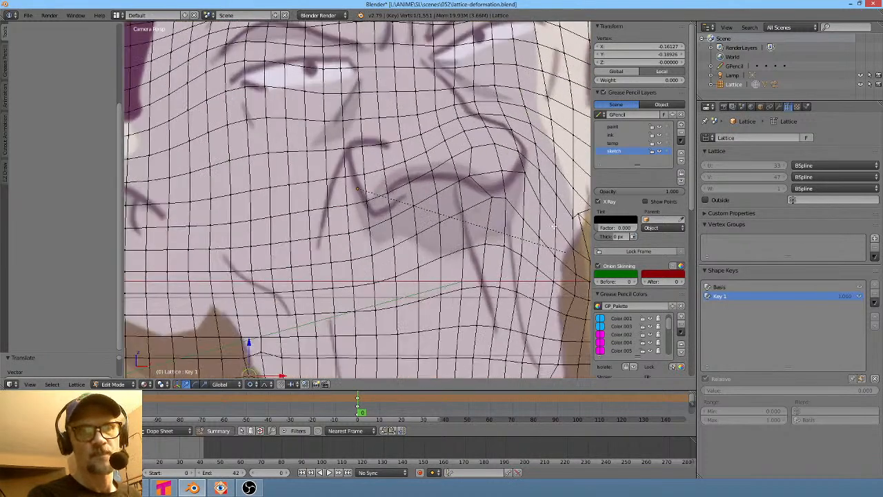
middle_click_drag(554, 227, 387, 218, "shift")
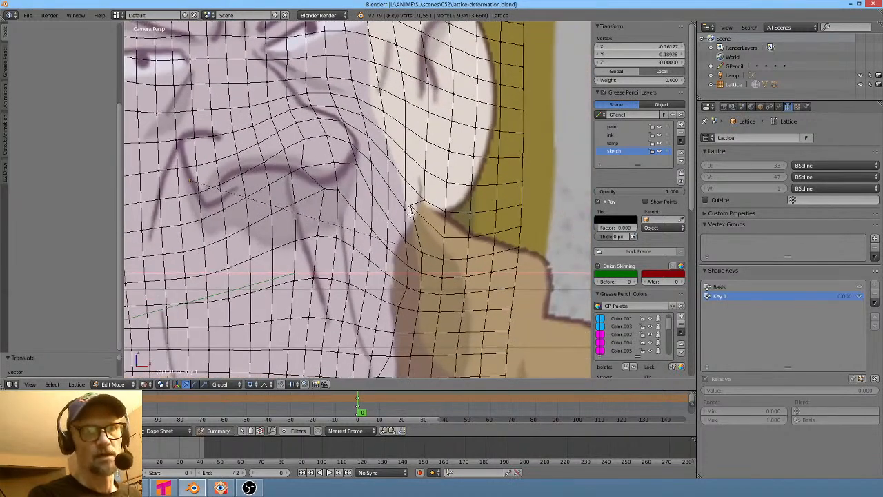
mouse_move(410, 208)
right_mouse_down()
mouse_move(417, 203)
mouse_move(414, 213)
right_mouse_up()
left_click(414, 212)
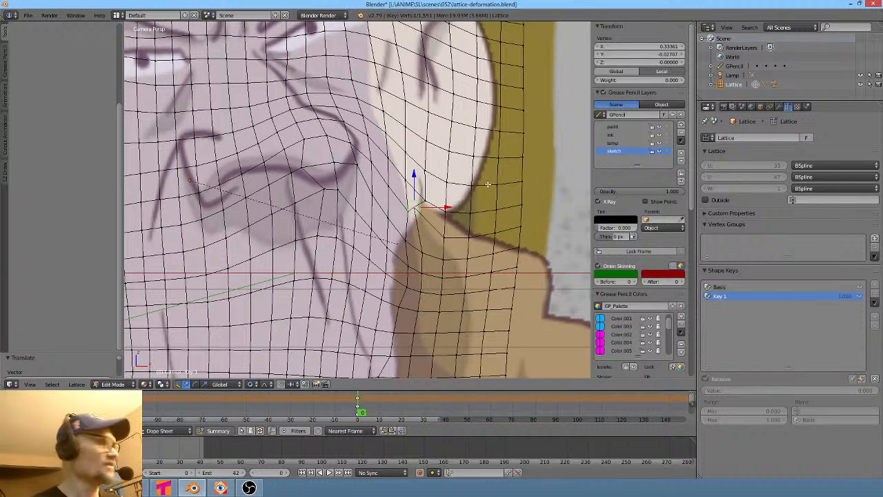
scroll(487, 184, "down", 5)
scroll(483, 187, "up", 5)
scroll(458, 209, "up", 2)
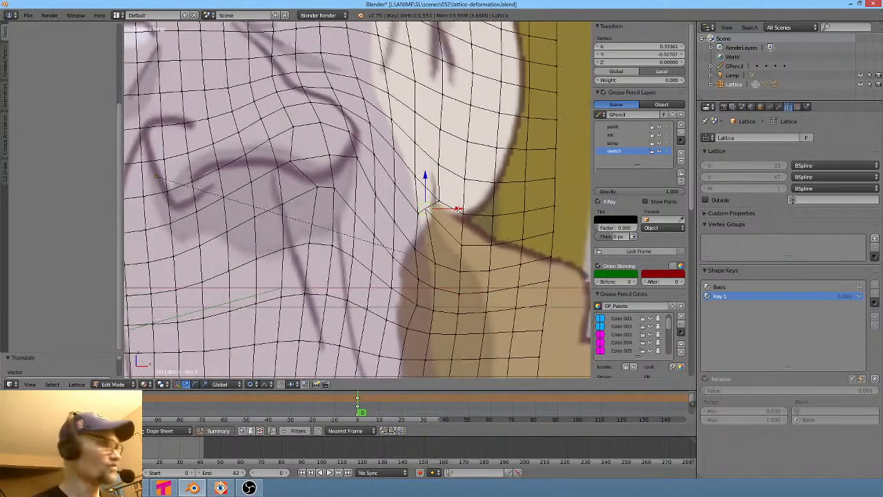
key("g")
scroll(458, 210, "down", 5)
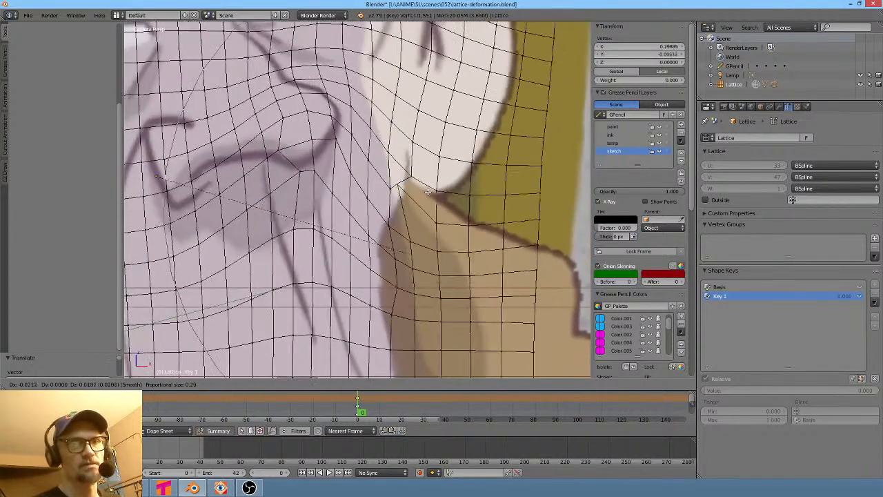
right_click(456, 196)
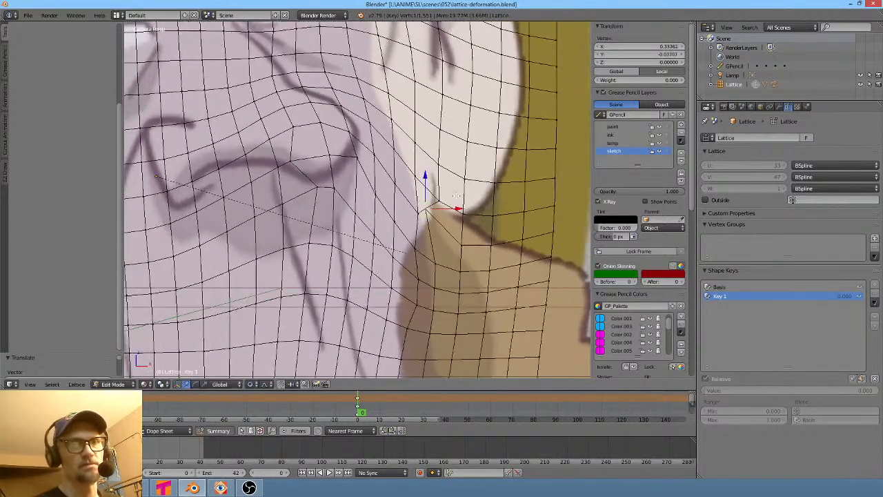
scroll(455, 196, "down", 8)
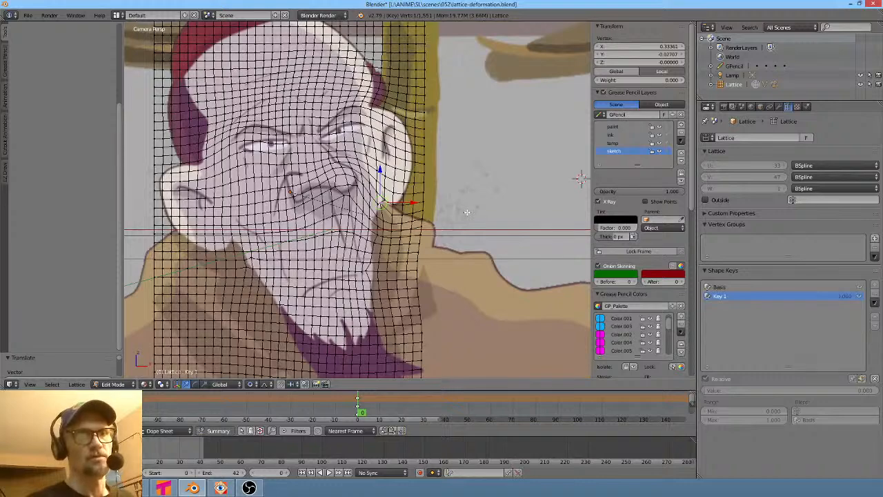
scroll(467, 213, "up", 1)
scroll(385, 205, "up", 6)
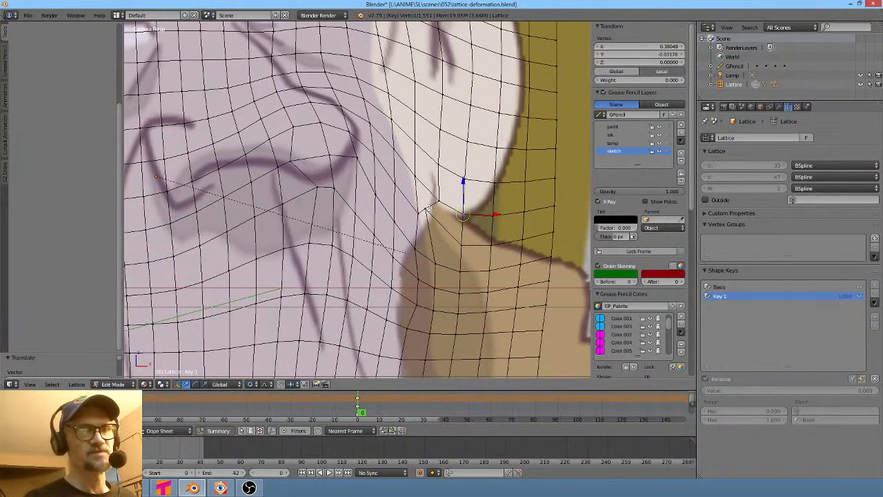
key("g")
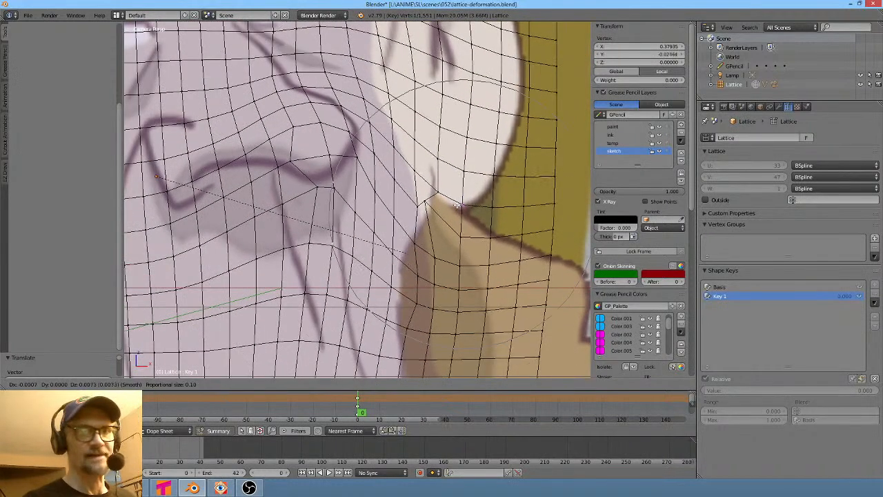
left_click(454, 190)
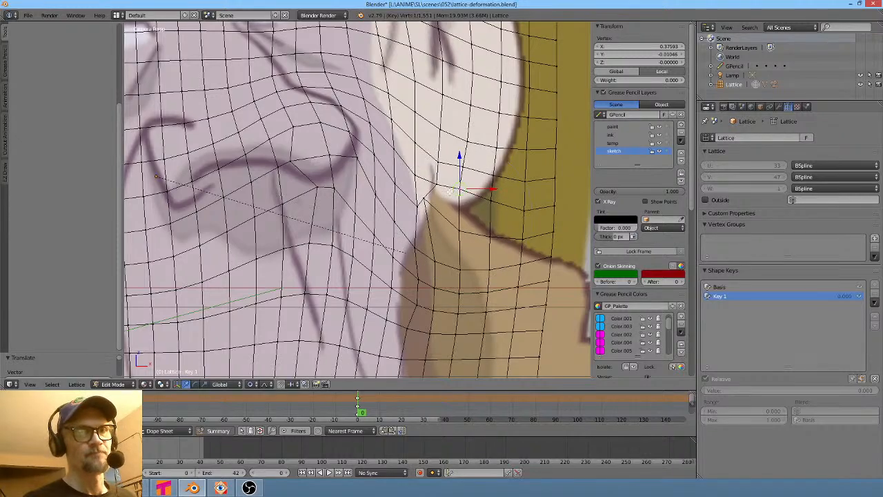
- Compare the deformed face with the shot 052 reference in the video editor
scroll(445, 196, "down", 6)
key("alt+Tab")
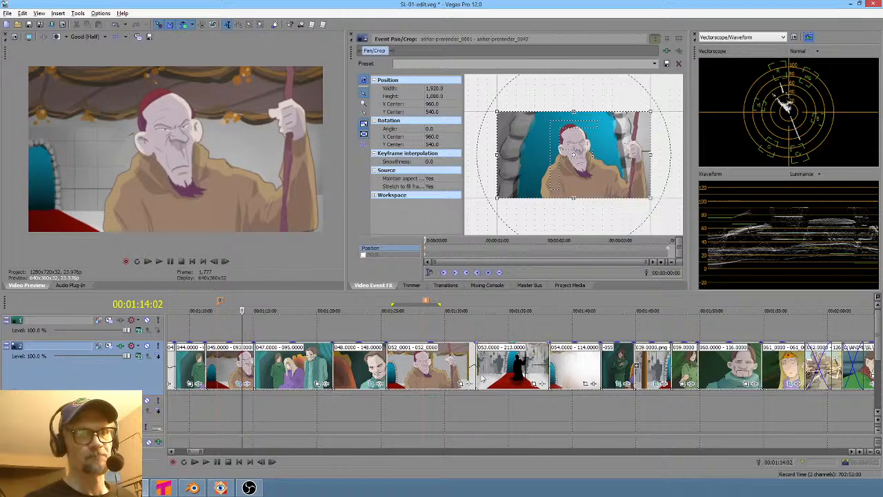
key("alt+Tab")
scroll(443, 184, "down", 1)
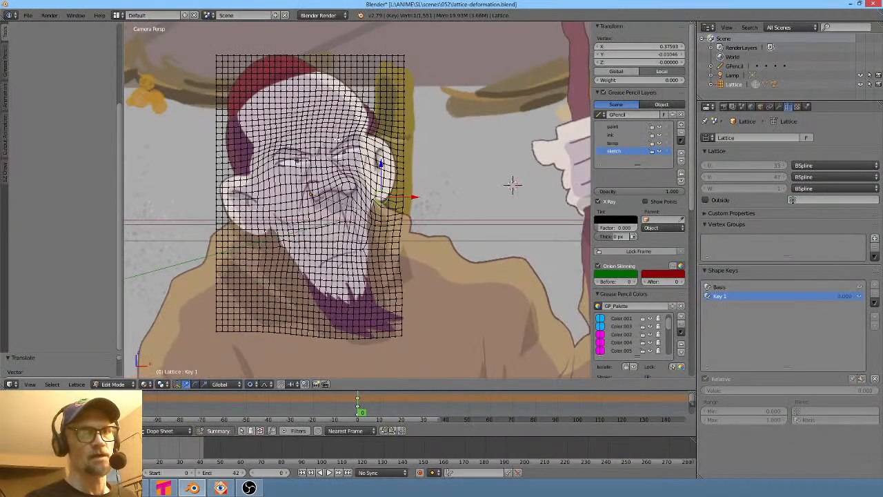
- Proportionally move lattice points between the eyebrows and over the left brow
right_click(321, 149)
scroll(321, 149, "up", 5)
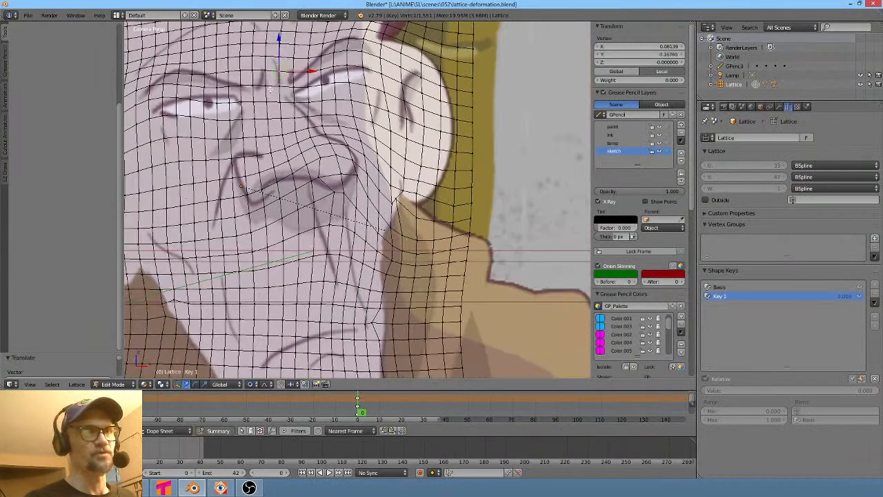
key("g")
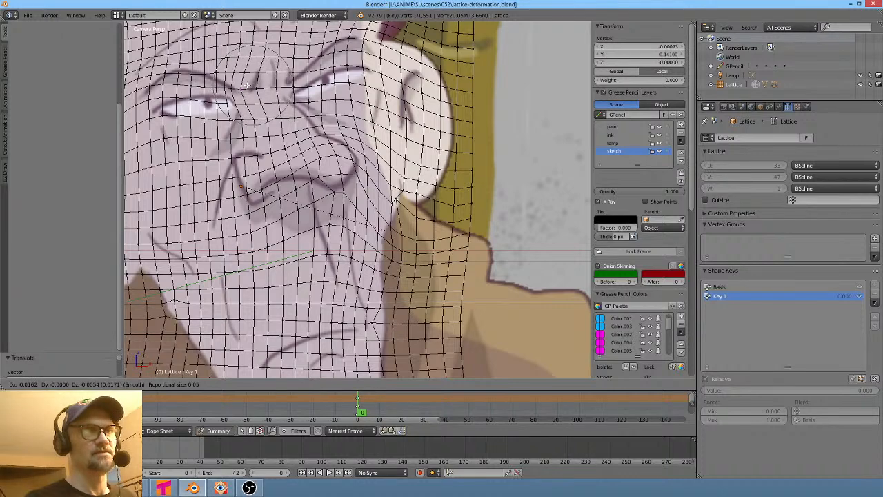
left_click(254, 84)
right_click(238, 107)
key("g")
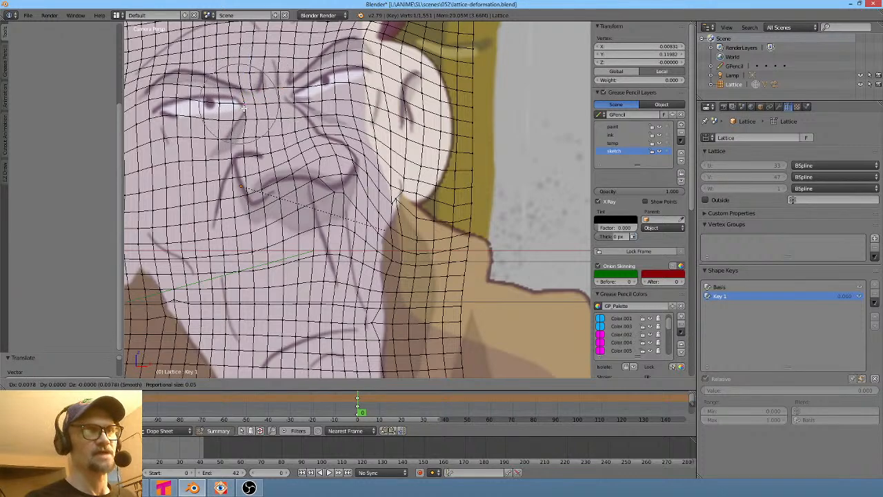
left_click(251, 91)
right_click(264, 71)
key("g")
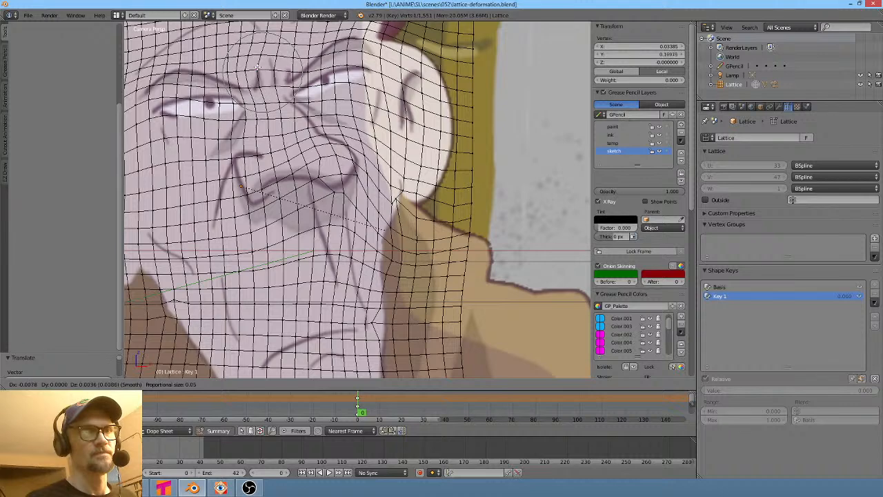
left_click(257, 73)
- Proportionally move lattice points over the right eyebrow
scroll(336, 91, "down", 1)
right_click(339, 106)
key("g")
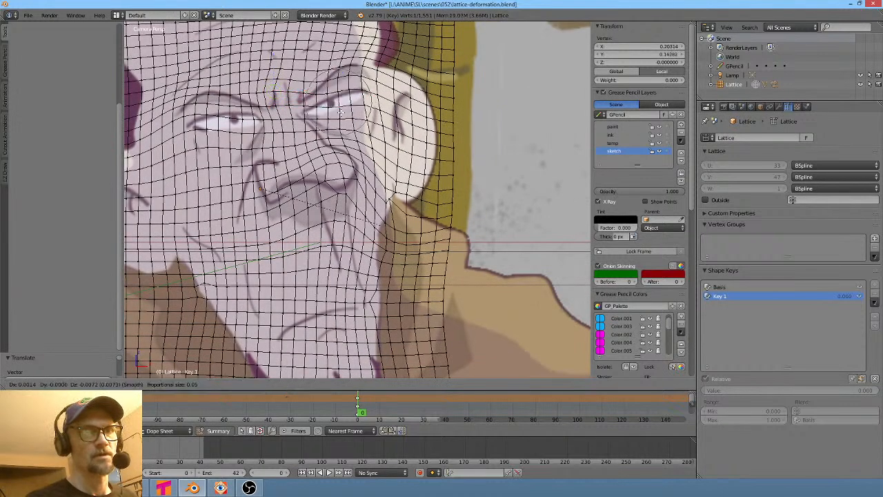
left_click(338, 109)
right_click(336, 90)
key("g")
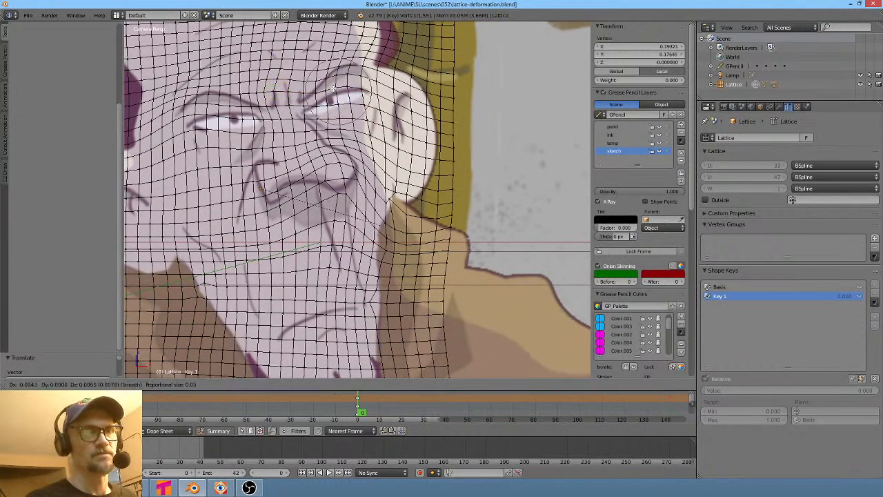
left_click(334, 89)
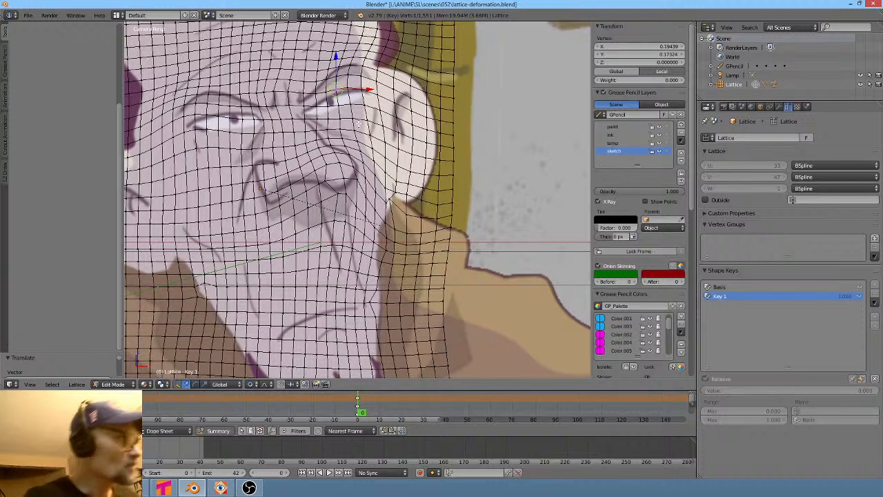
- Review the shot 052 clip in the video editor timeline against the zoomed-out lattice result
scroll(524, 184, "down", 3)
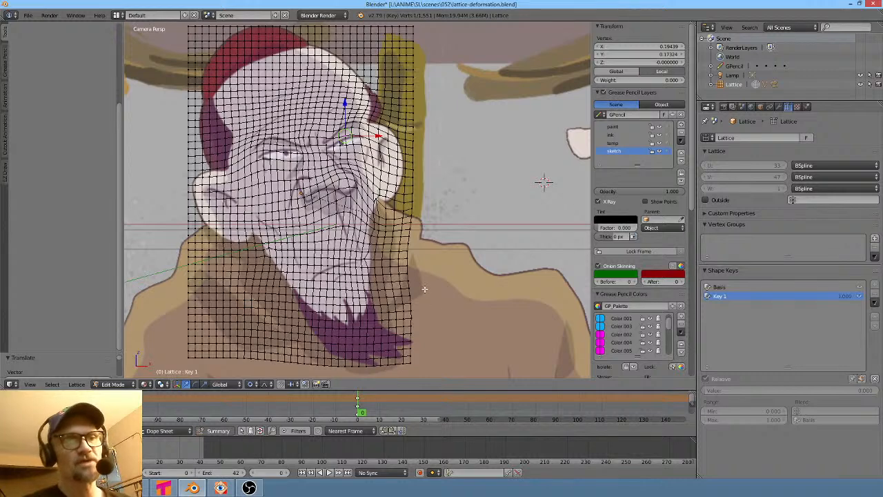
scroll(424, 289, "down", 2)
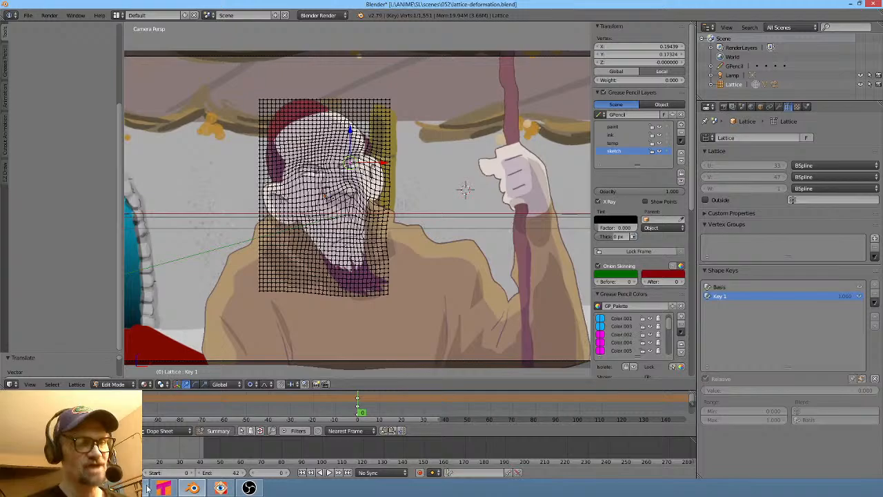
key("alt+Tab")
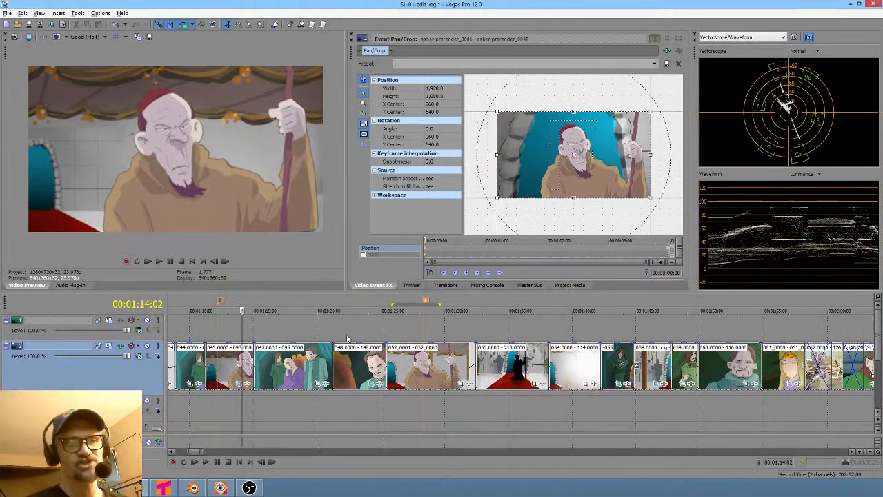
left_click_drag(393, 407, 443, 400)
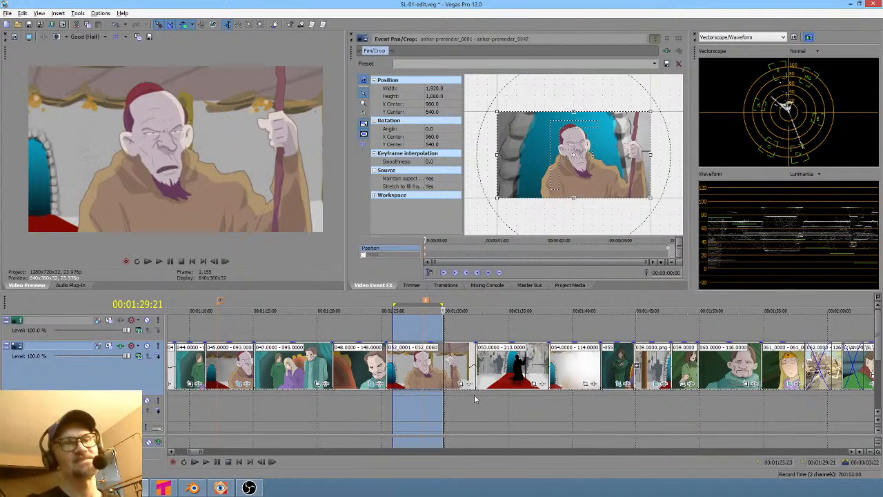
mouse_move(412, 407)
left_mouse_down()
mouse_move(467, 402)
mouse_move(427, 399)
left_mouse_up()
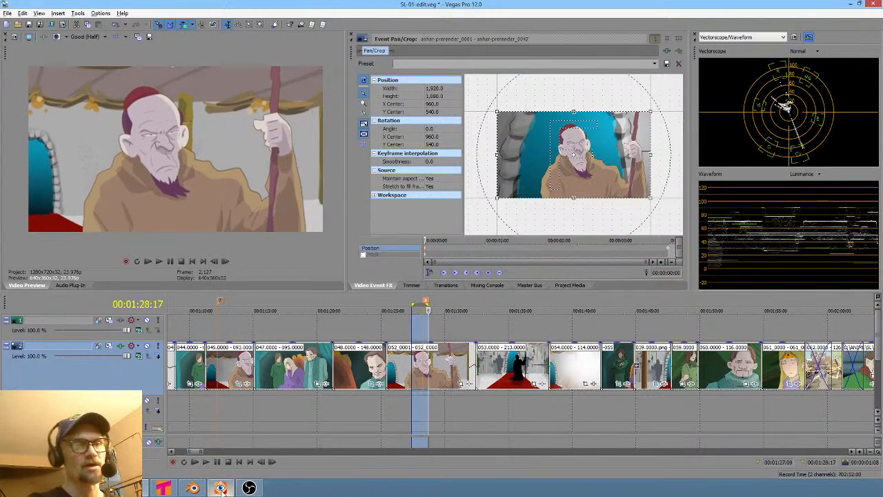
left_click(193, 488)
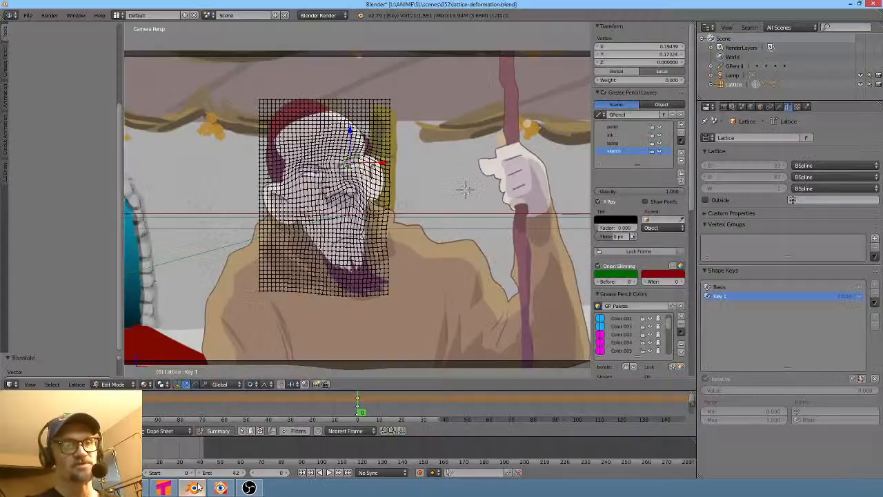
- Leave lattice Edit Mode, set Key 1's shape key value to 1.000, and select the prerender plane
left_click(370, 411)
left_click_drag(371, 411, 335, 411)
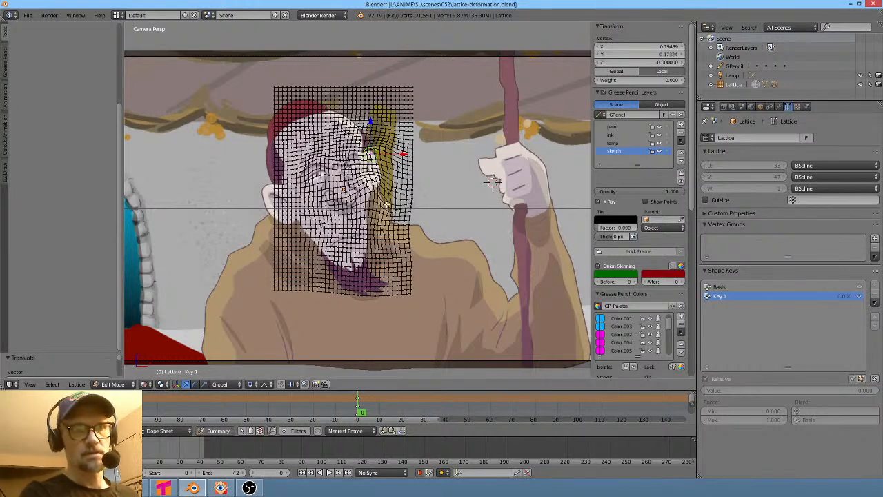
key("Tab")
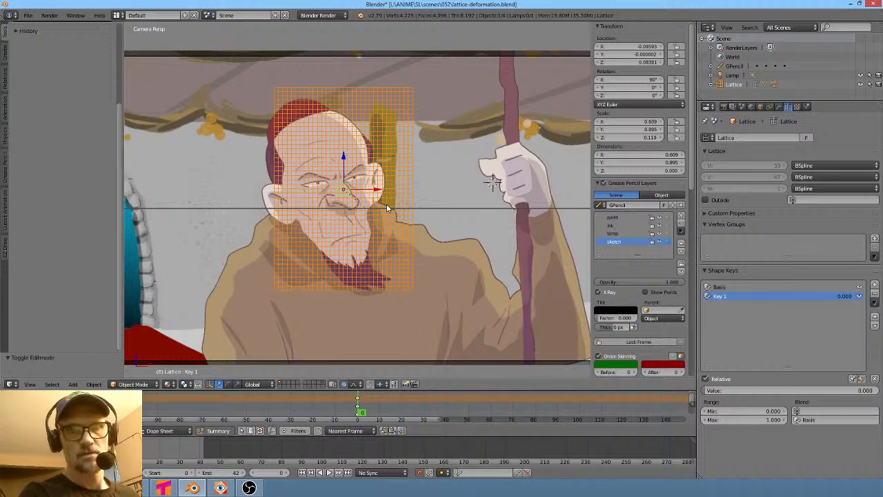
mouse_move(714, 392)
left_mouse_down()
mouse_move(848, 392)
mouse_move(702, 391)
left_mouse_up()
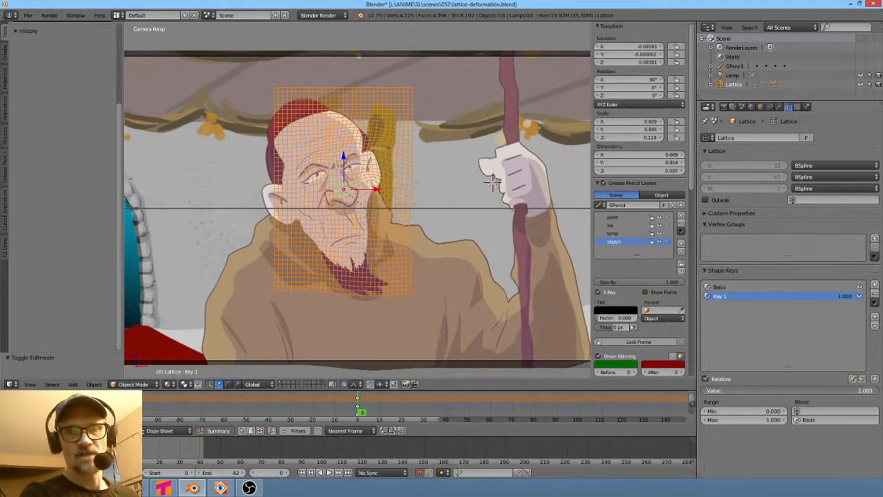
right_click(482, 261)
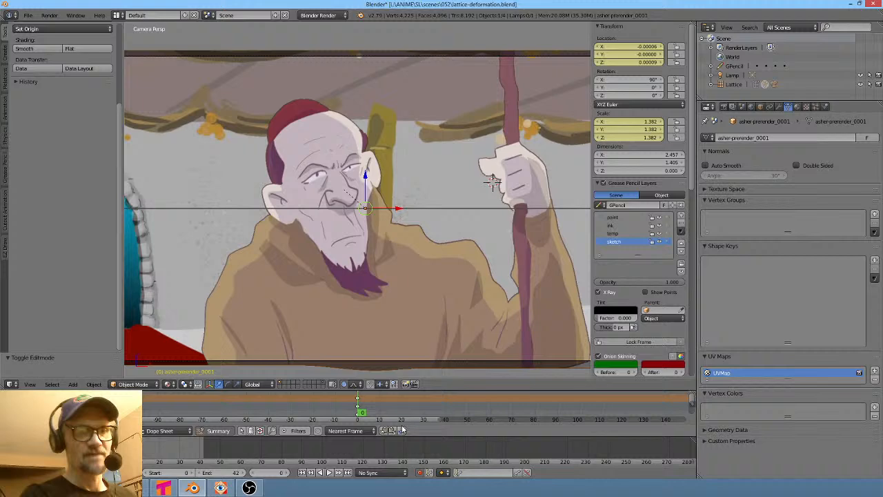
- Temporarily shift the prerender plane along Y, then set its Y location back to 0
key("alt+a")
key("Escape")
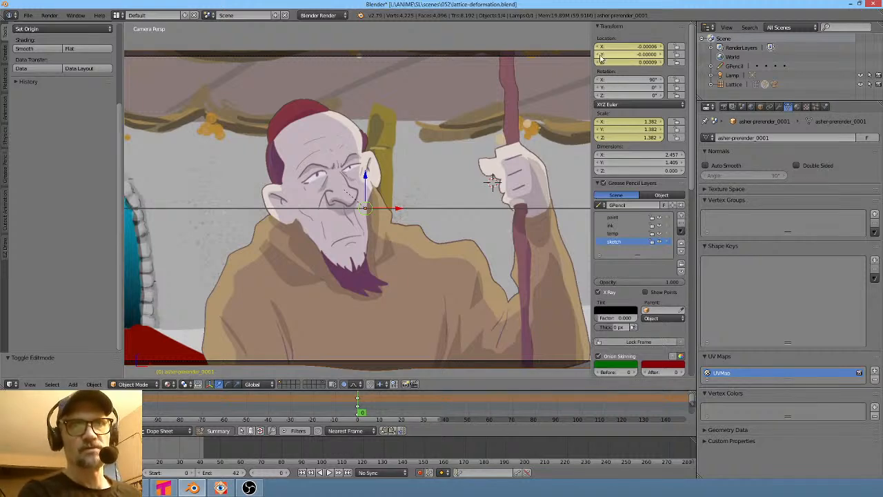
left_click(624, 54)
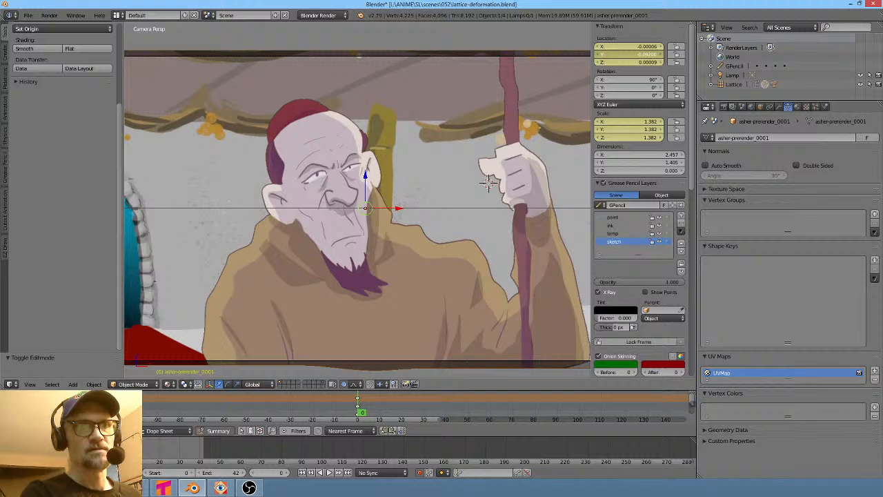
mouse_move(641, 54)
left_mouse_down()
mouse_move(629, 54)
mouse_move(679, 55)
mouse_move(647, 60)
left_mouse_up()
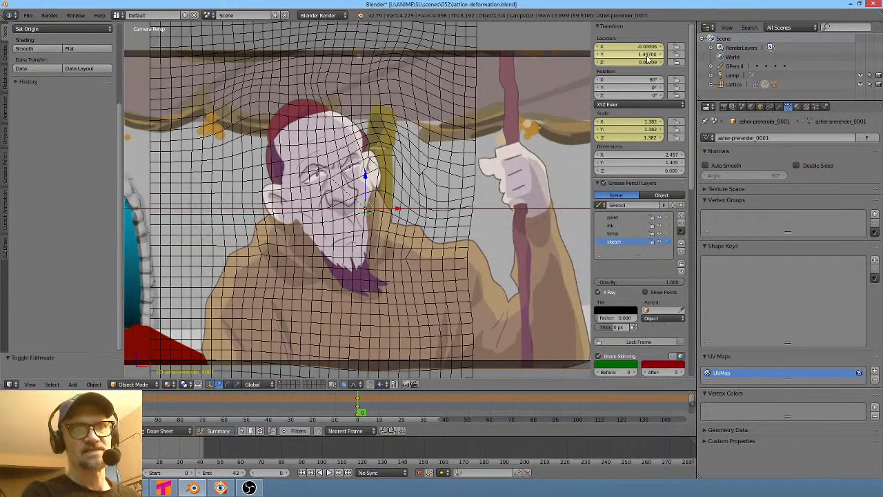
left_click(652, 55)
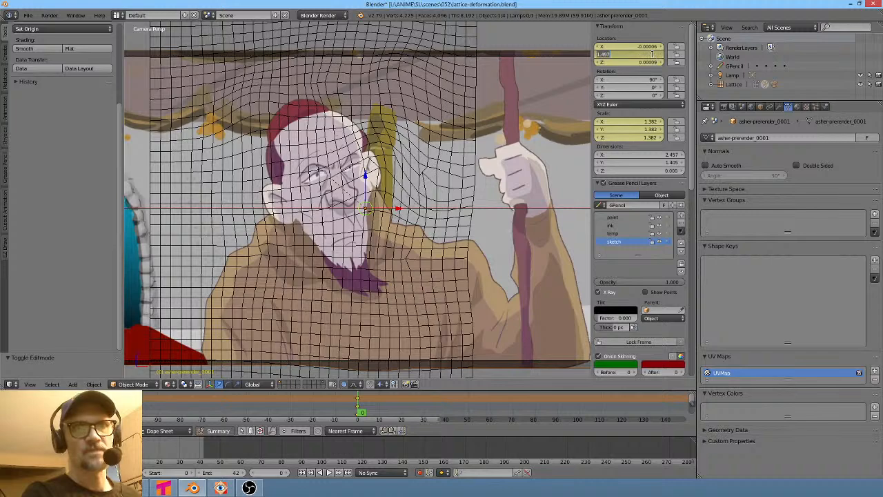
type("0")
key("Return")
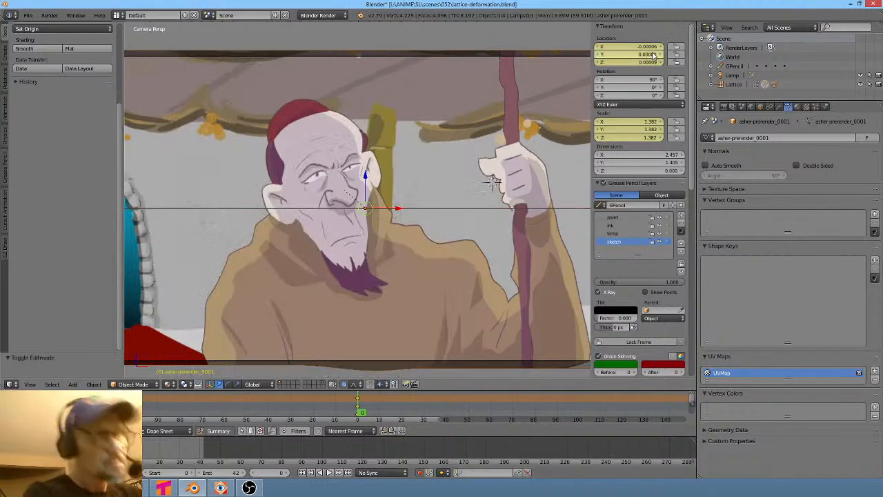
- Nudge the prerender plane's Y location to about 0.03 so the lattice shows in front of it
middle_click_drag(465, 149, 503, 203)
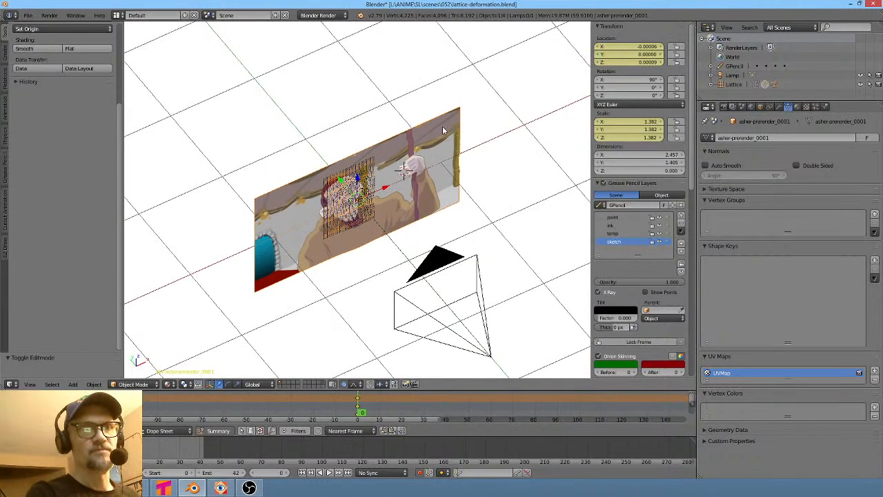
key("KP_0")
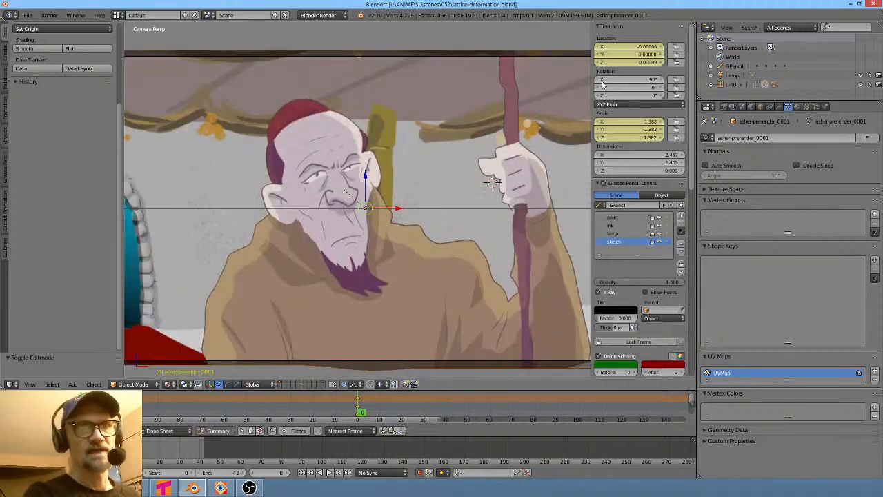
left_click_drag(621, 55, 623, 55)
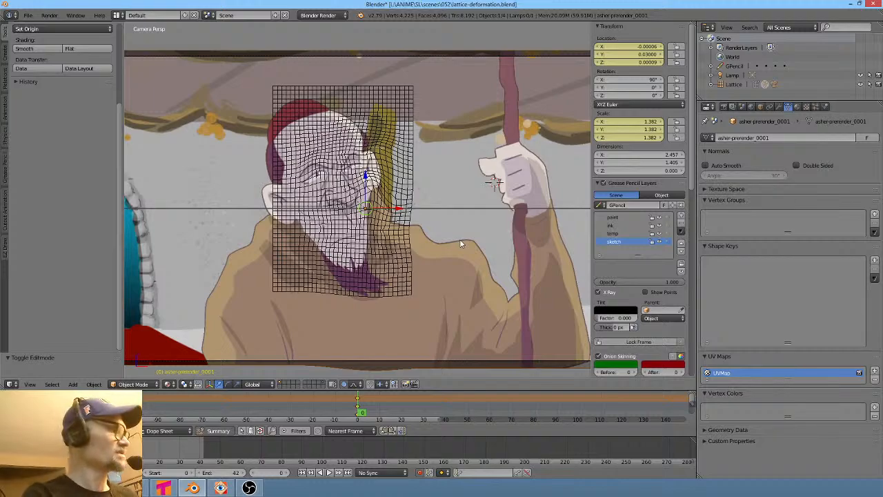
- Move the prerender plane and scale it to about 1.422 so the face sits within the lattice
key("g")
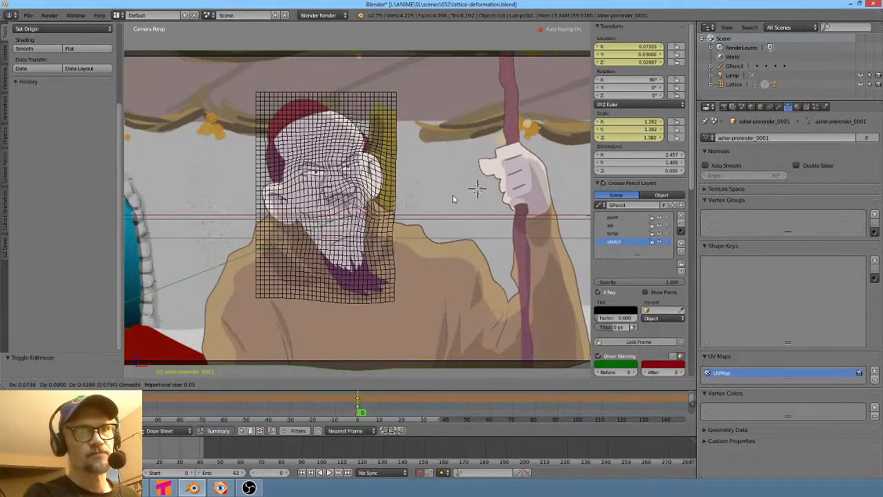
left_click(454, 200)
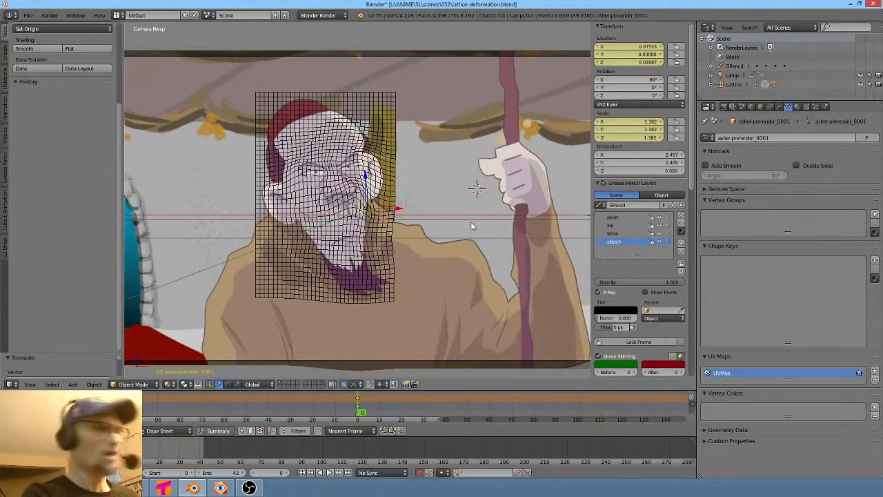
key("s")
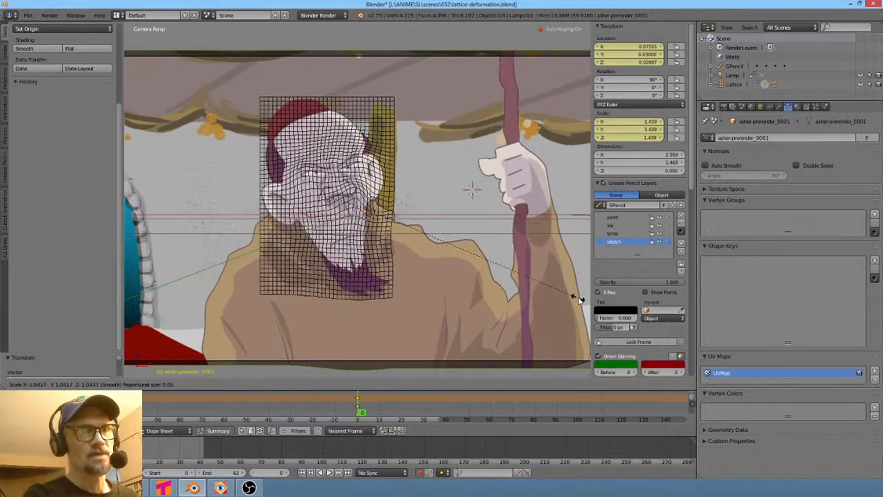
left_click(157, 319)
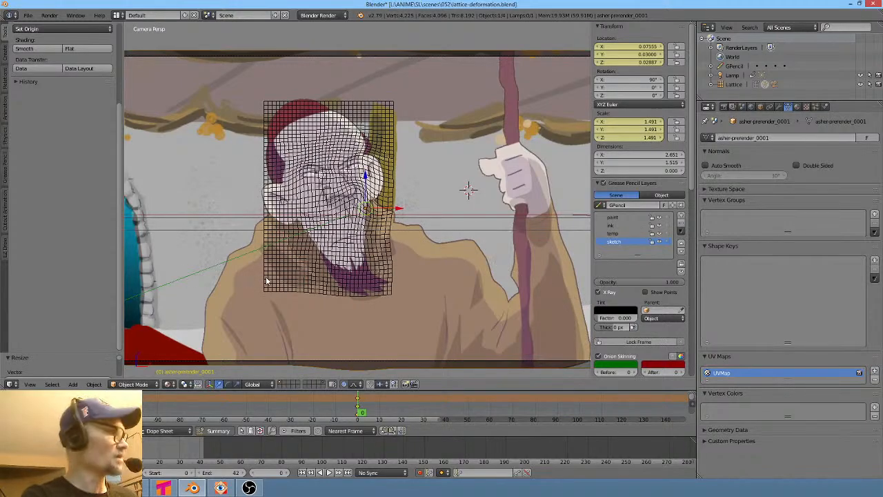
key("g")
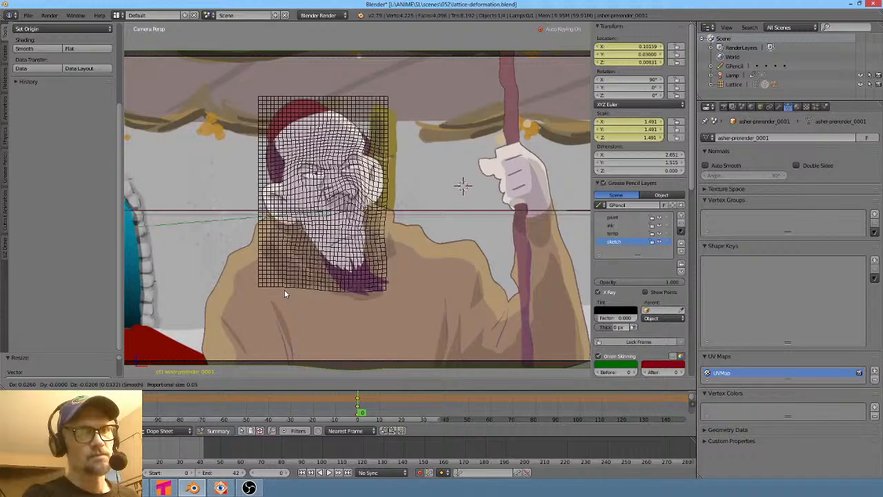
left_click(283, 282)
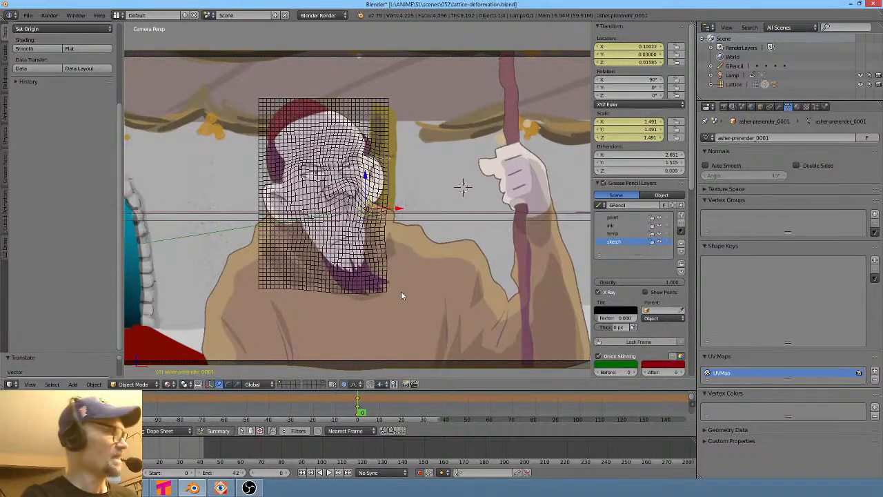
key("s")
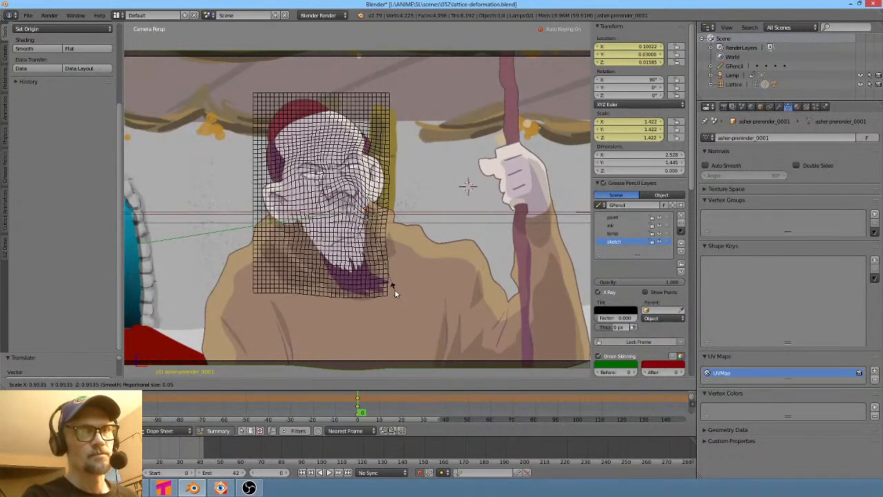
left_click(395, 293)
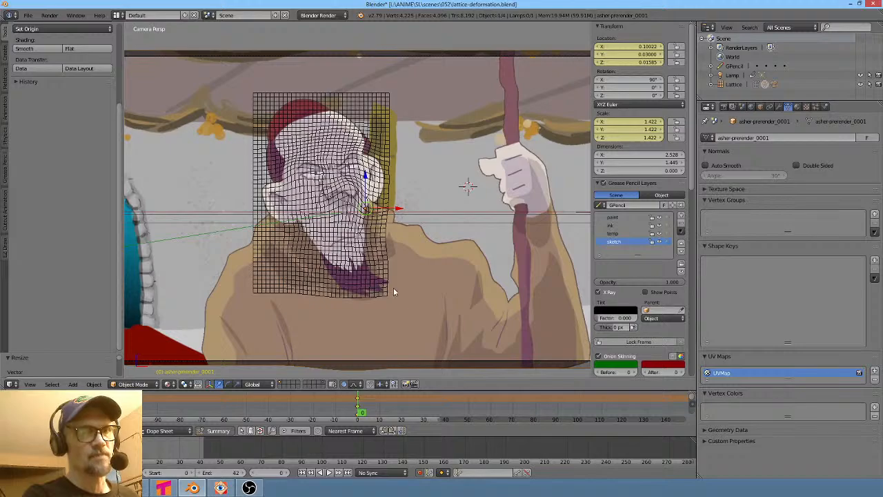
- In the lattice's Key 1 shape, proportionally move points between the eyebrows and over the left brow
key("Tab")
scroll(393, 288, "up", 6)
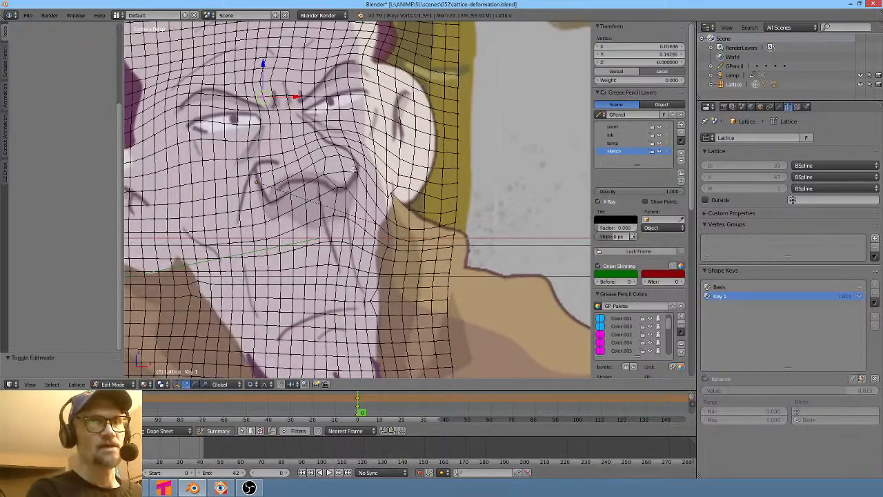
middle_click_drag(304, 163, 365, 182, "shift")
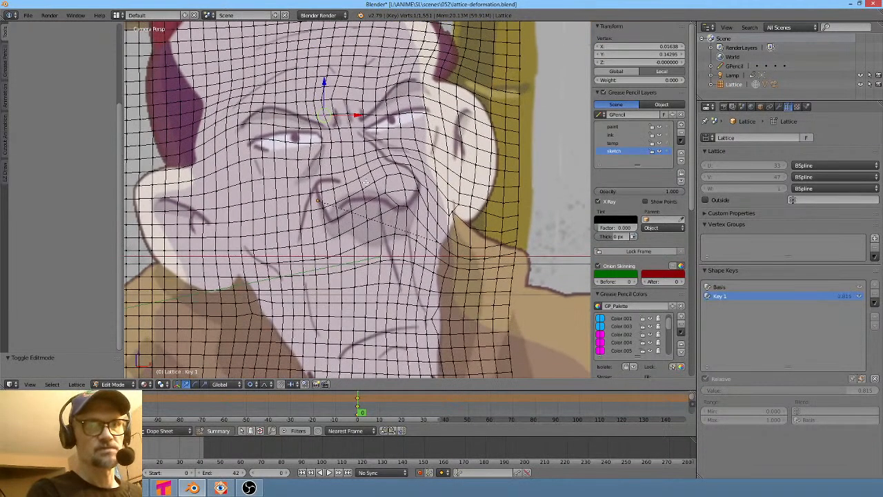
right_click(341, 129)
key("g")
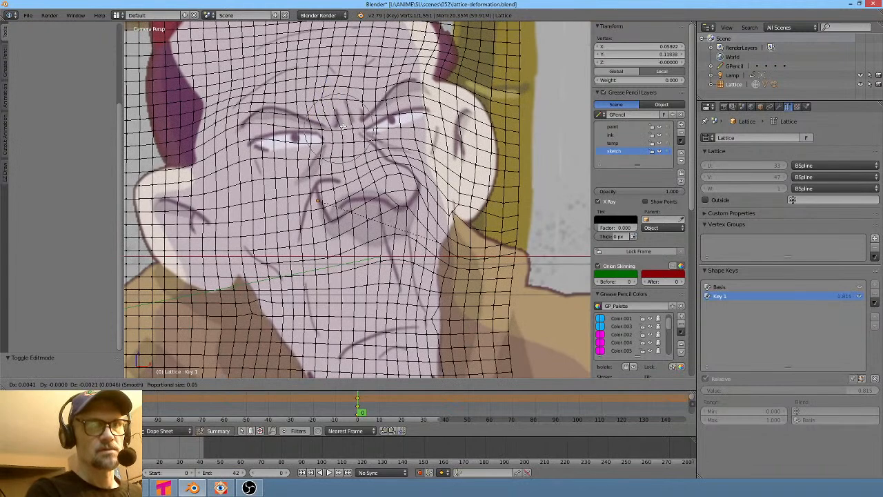
left_click(346, 131)
right_click(310, 123)
key("g")
left_click(316, 116)
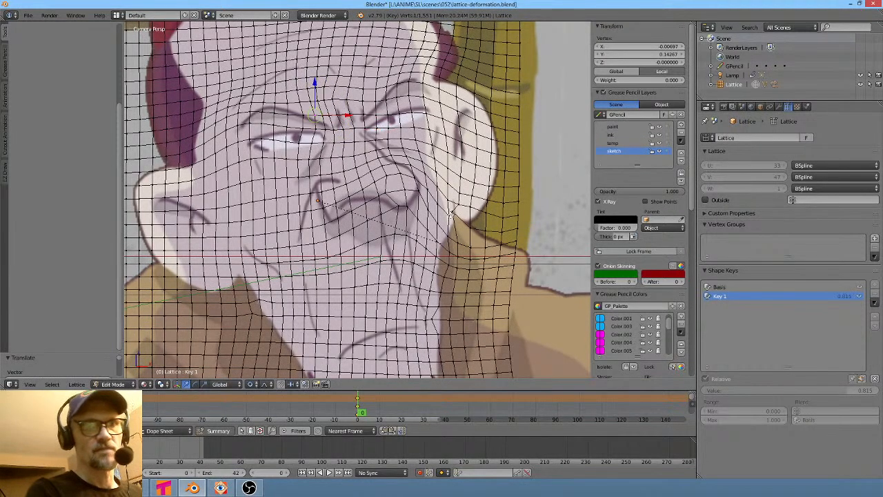
- Move a lattice point from beside the nose up toward the right brow, then leave Edit Mode
right_click(416, 199)
key("g")
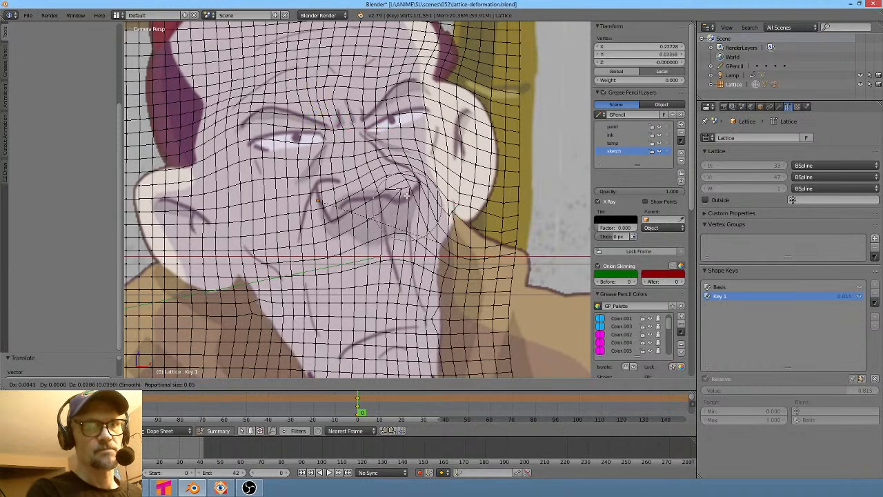
left_click(408, 188)
key("g")
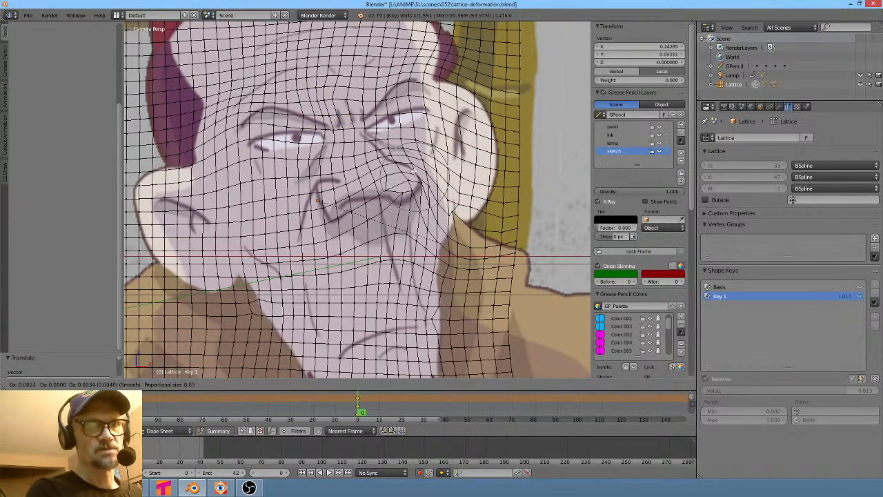
left_click(412, 171)
key("g")
left_click(357, 142)
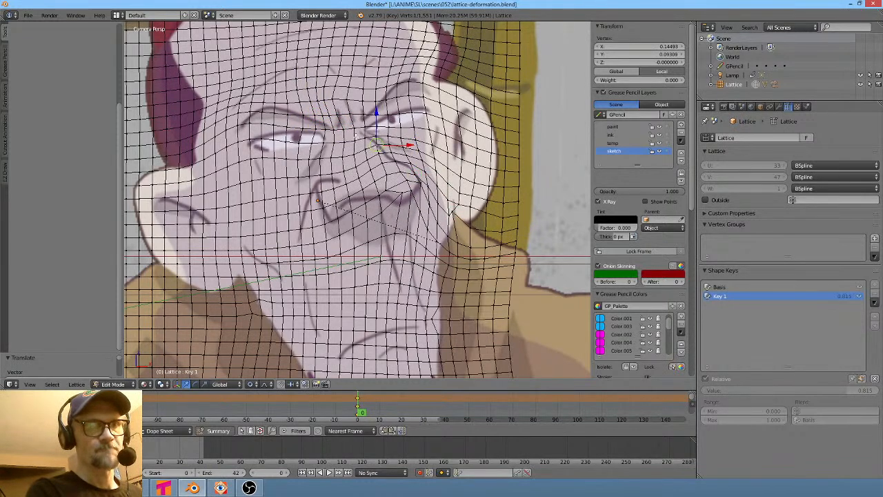
key("g")
left_click(353, 141)
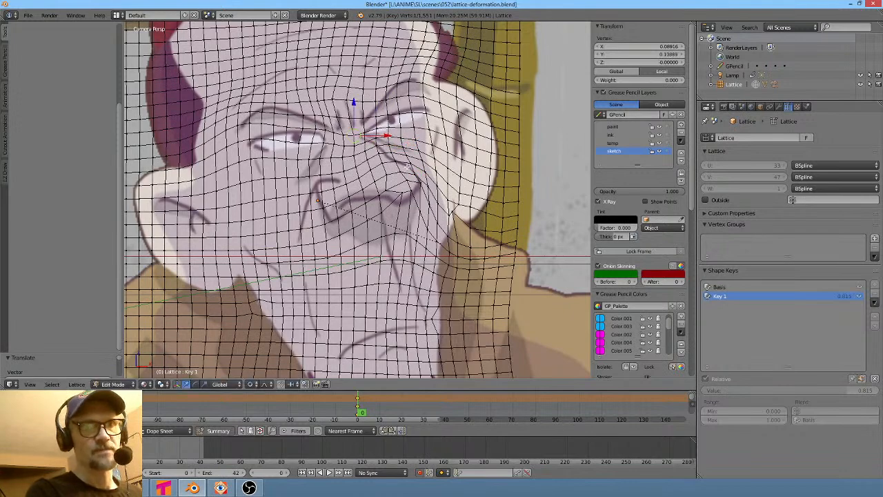
scroll(437, 211, "down", 2)
key("Tab")
- Set Key 1's shape key value to 0.776 and save the blend file
scroll(436, 211, "down", 2)
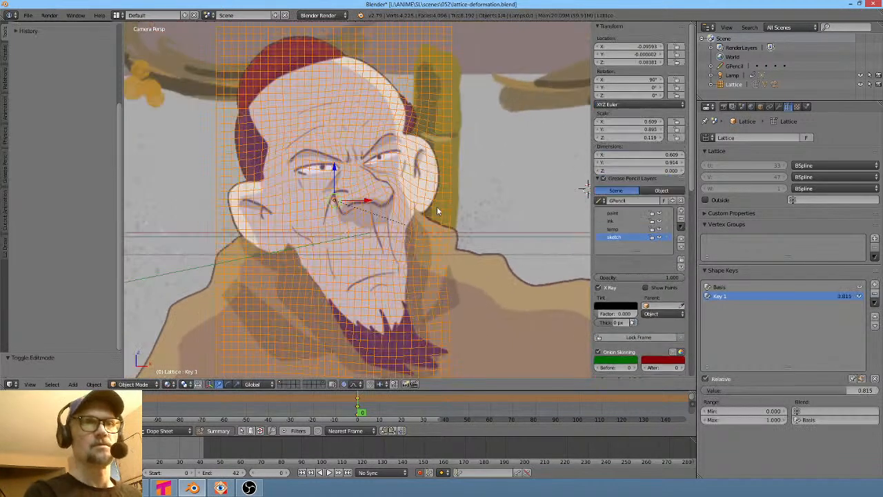
mouse_move(842, 396)
left_mouse_down()
mouse_move(860, 397)
mouse_move(835, 397)
left_mouse_up()
scroll(428, 226, "down", 6)
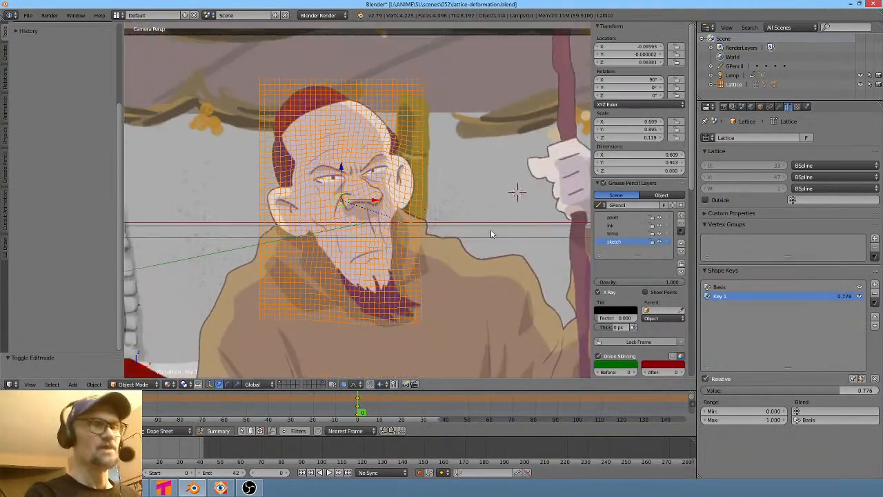
scroll(475, 215, "up", 2)
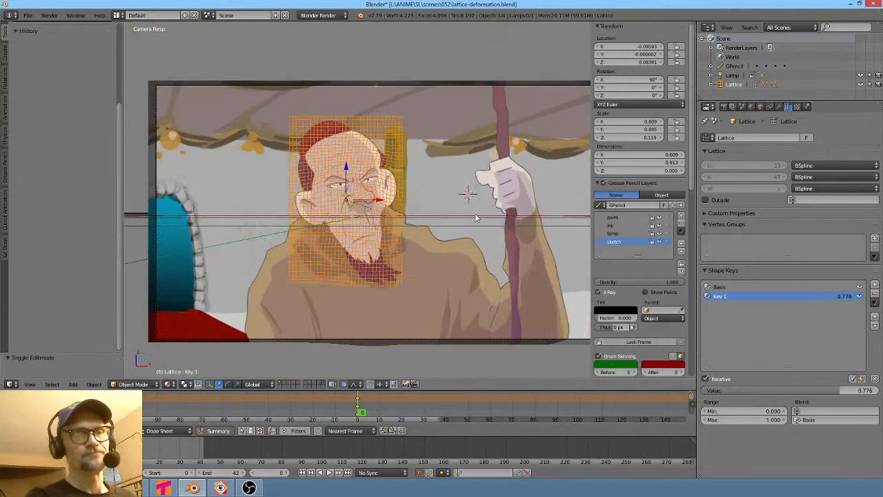
scroll(475, 218, "up", 2)
left_click(29, 16)
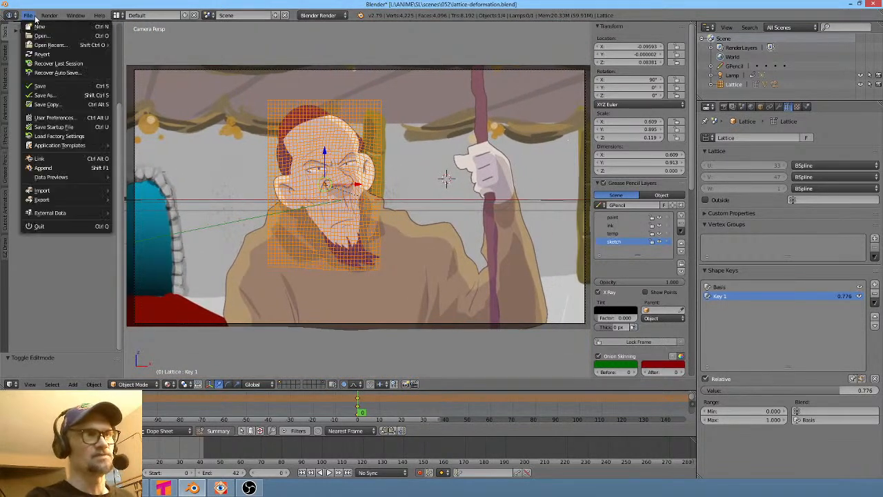
left_click(44, 87)
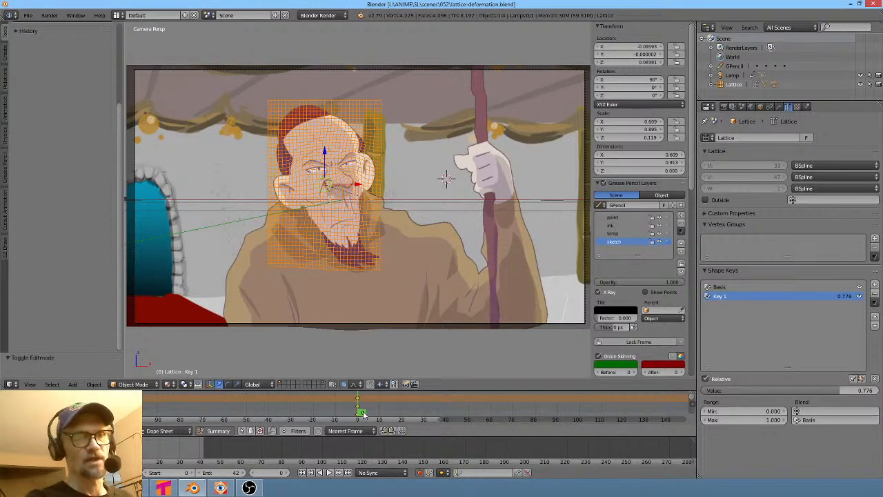
- Select the prerender plane, go to frame 41, and scale it down to about 1.129 with auto-keying recording a key
right_click(518, 124)
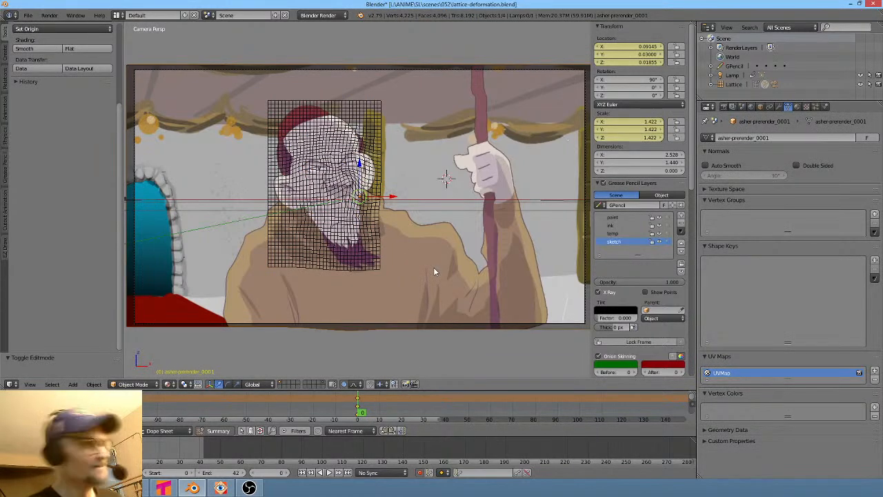
left_click_drag(359, 412, 450, 408)
left_click(386, 416)
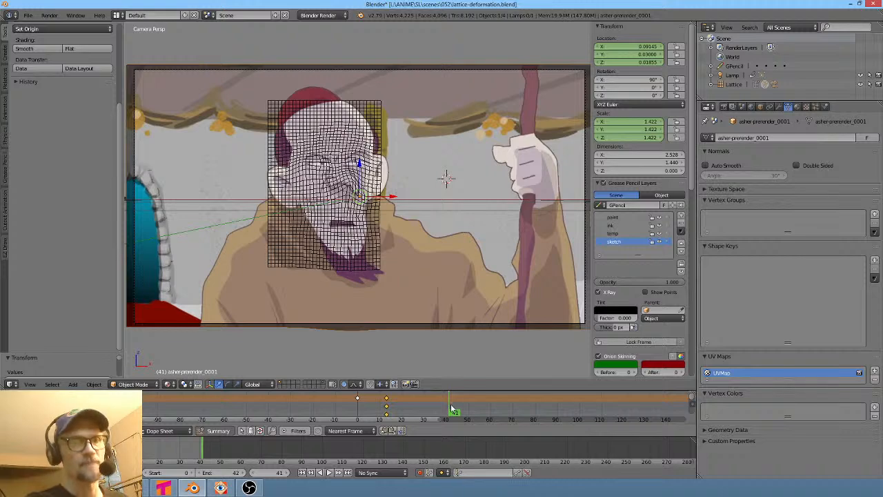
middle_click_drag(419, 246, 411, 234, "shift")
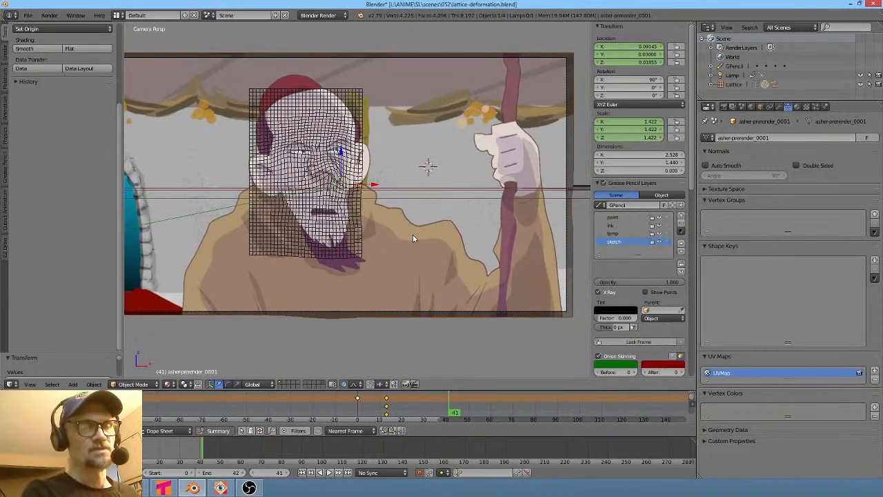
key("s")
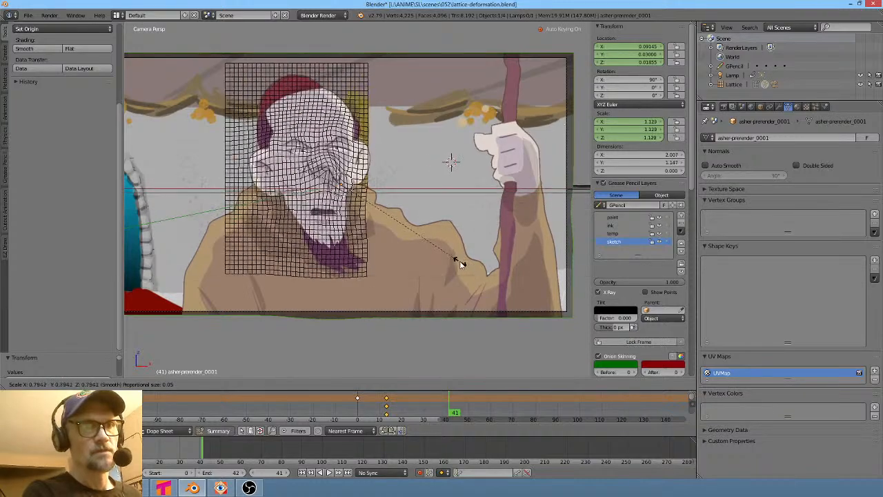
left_click(460, 265)
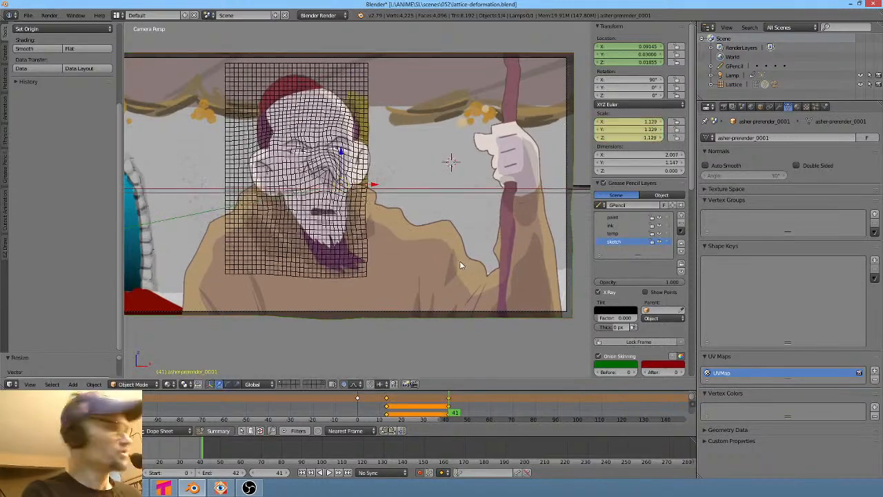
- Reposition the prerender plane at frame 41 and scale it to about 1.142 so the face follows the lattice
key("g")
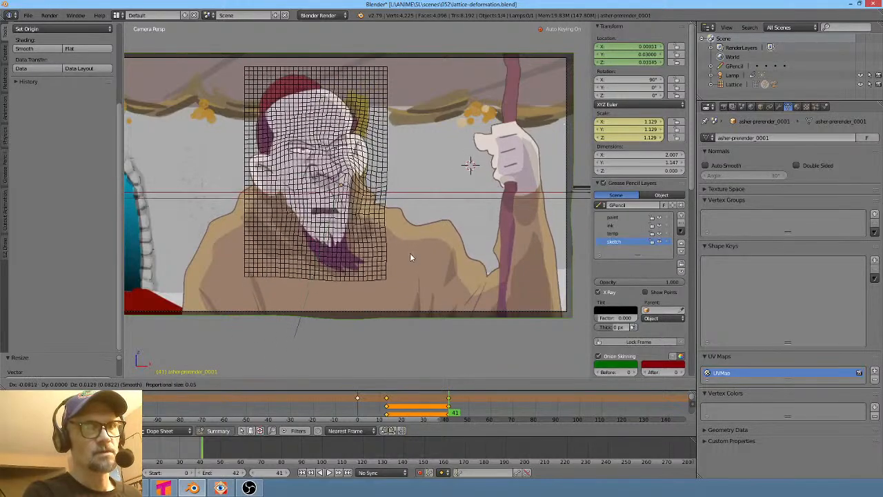
left_click(410, 256)
key("s")
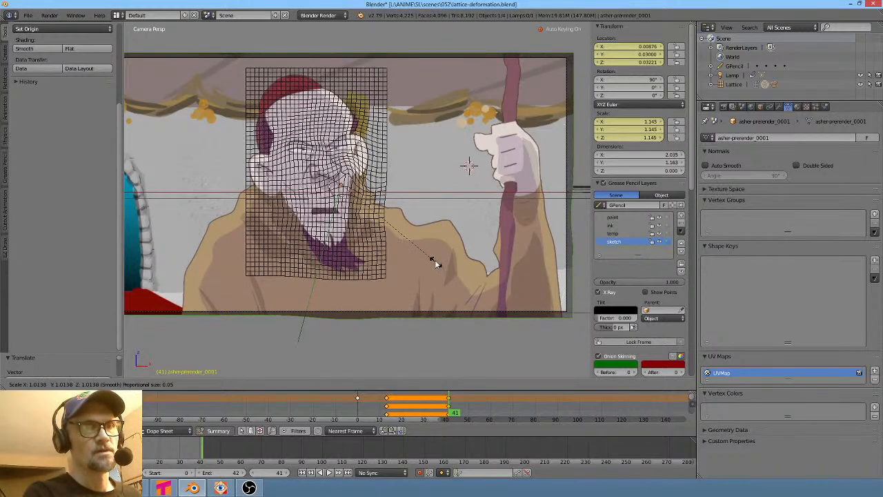
left_click(435, 261)
key("g")
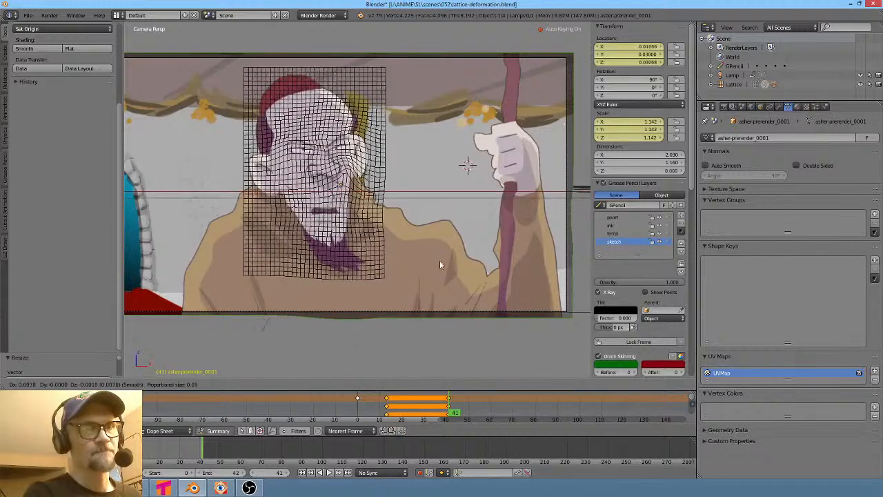
left_click(448, 262)
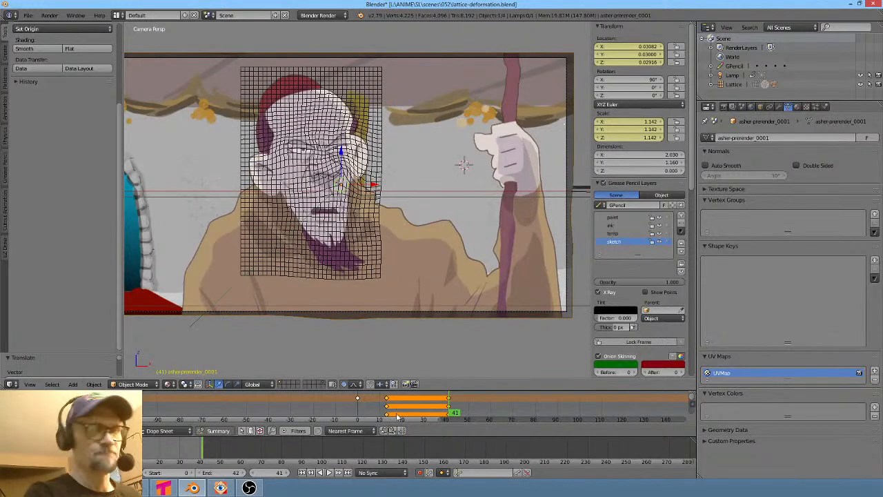
- Return to the frame 41 key, nudge the plane's position, scale it to about 1.167, and move it again
key("shift+Left")
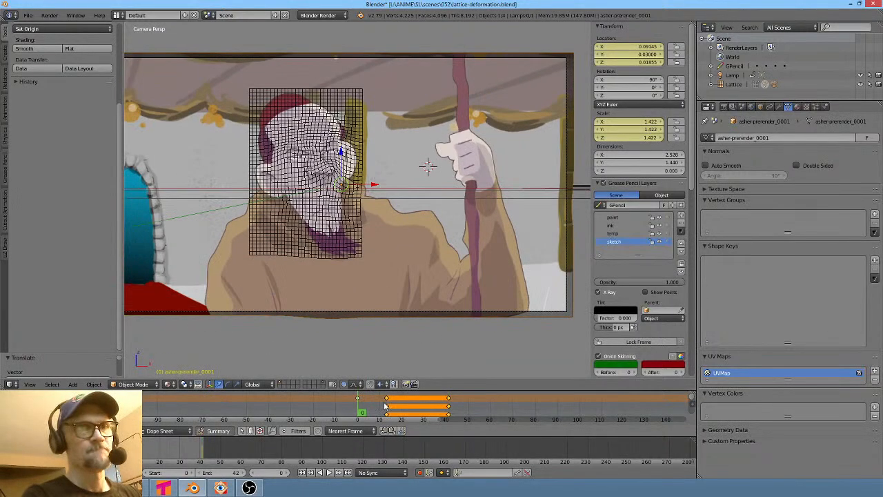
scroll(348, 243, "up", 3)
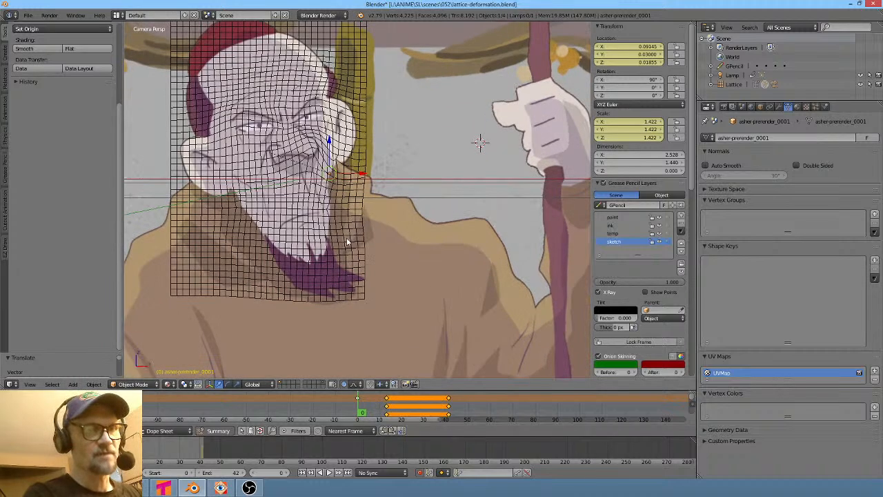
scroll(348, 243, "down", 1)
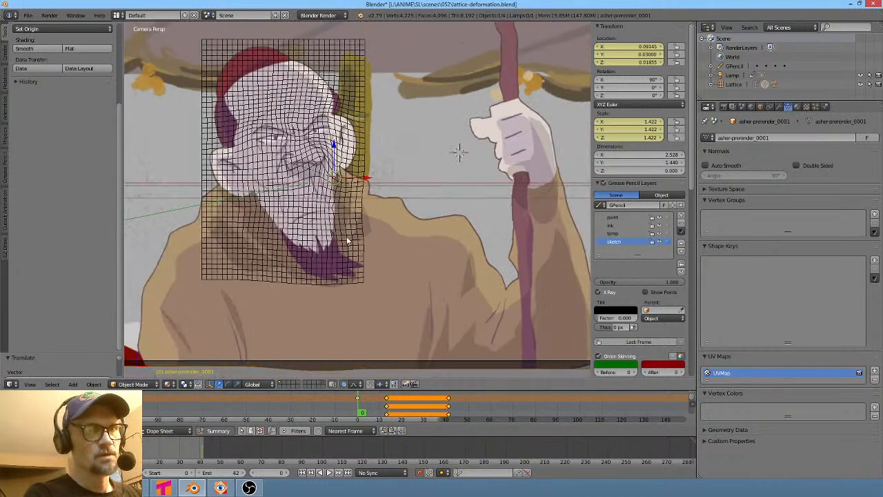
key("Up")
key("Up")
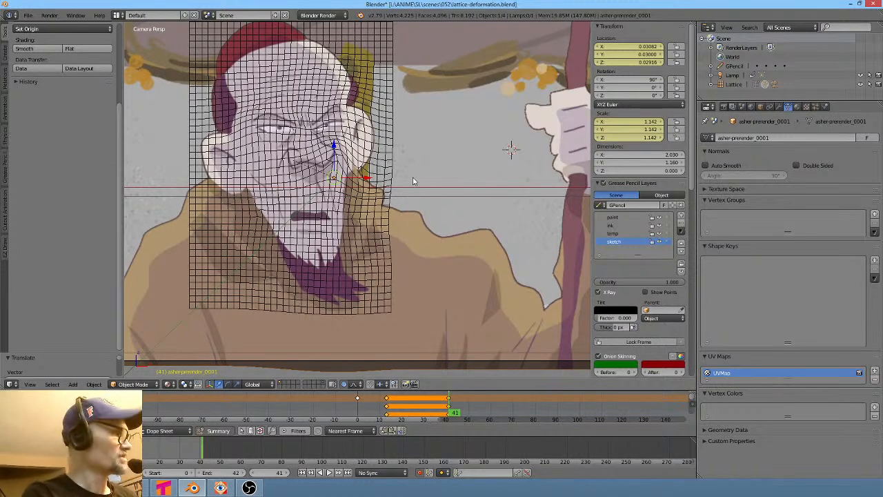
key("g")
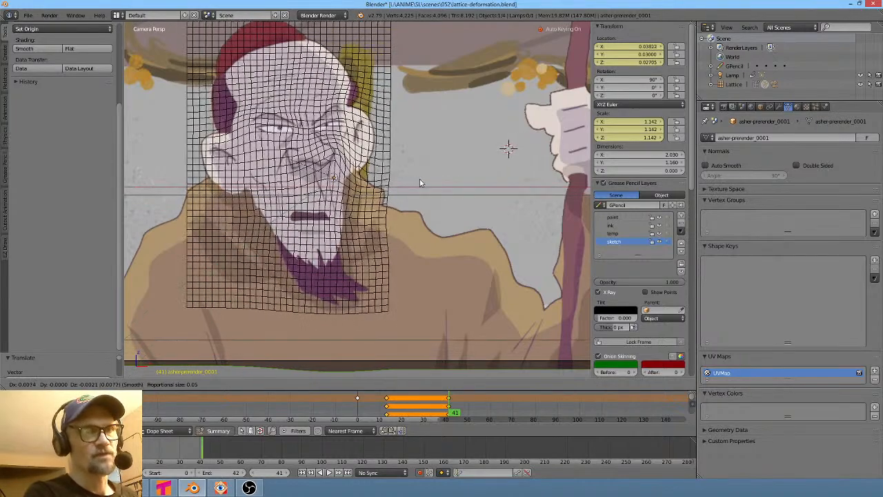
left_click(420, 182)
scroll(419, 182, "down", 1)
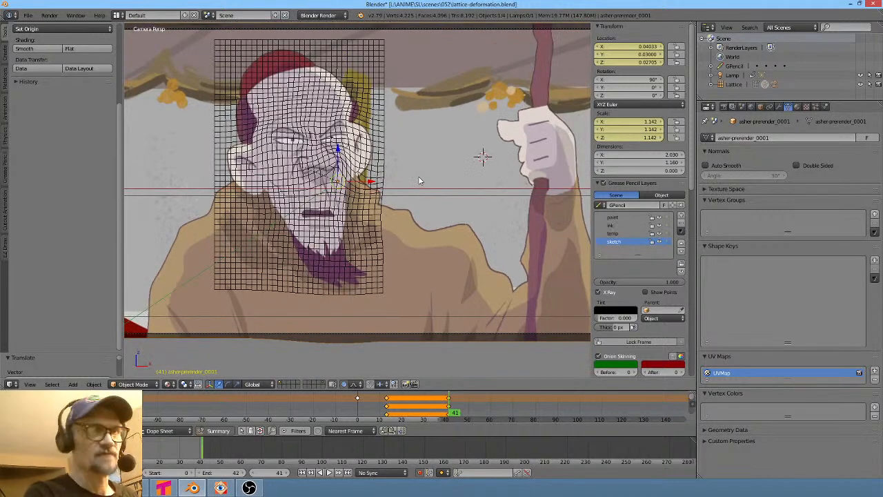
key("s")
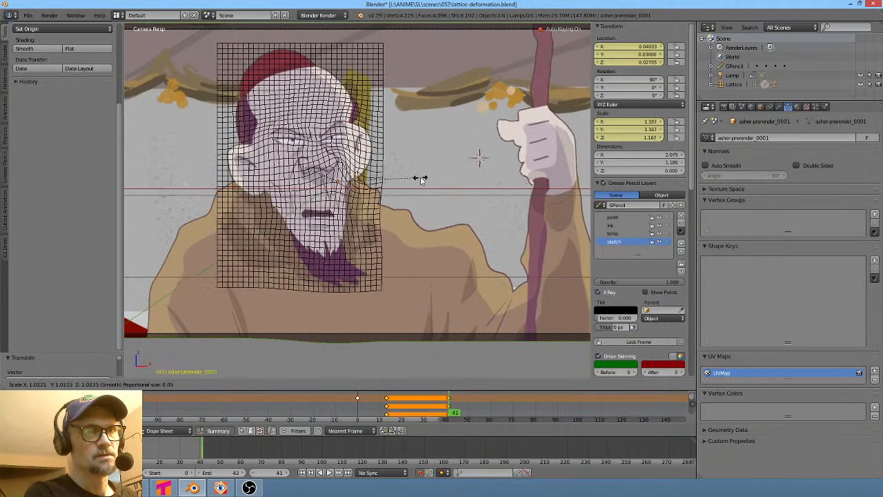
left_click(421, 179)
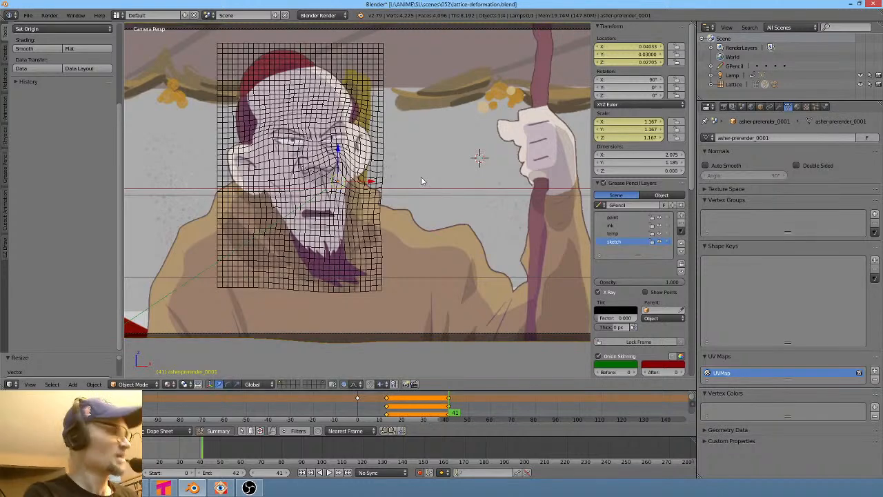
key("g")
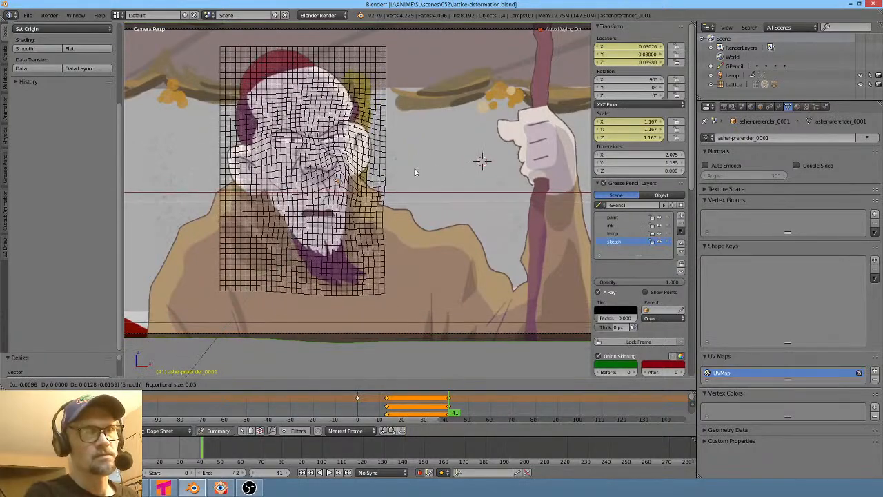
left_click(414, 172)
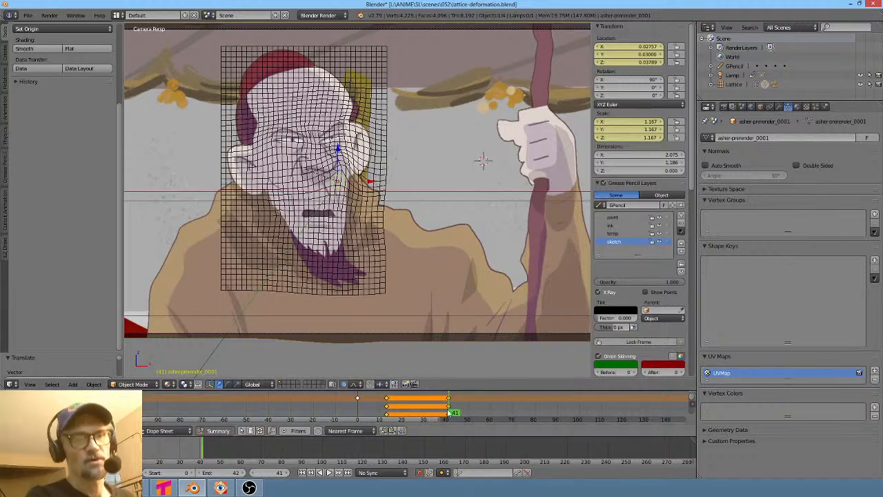
- At frame 21, reposition the prerender plane and scale it to about 1.305, keying the in-between pose
left_click_drag(454, 400, 406, 416)
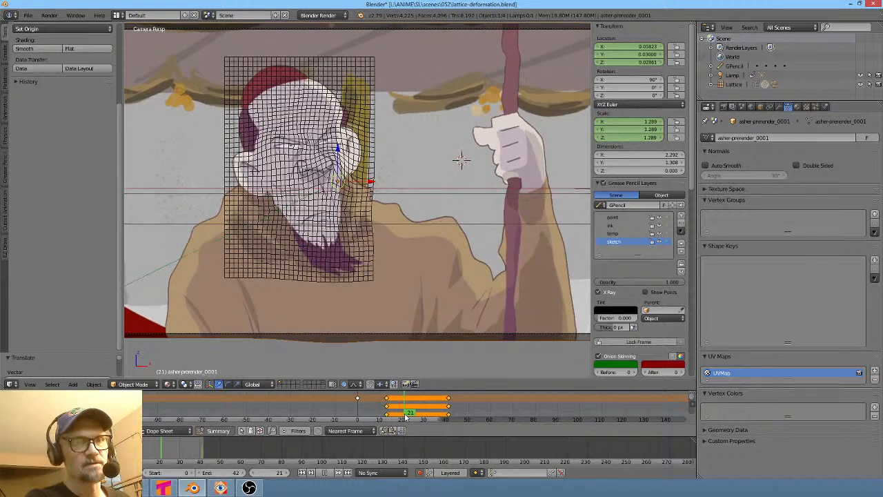
scroll(405, 178, "up", 2)
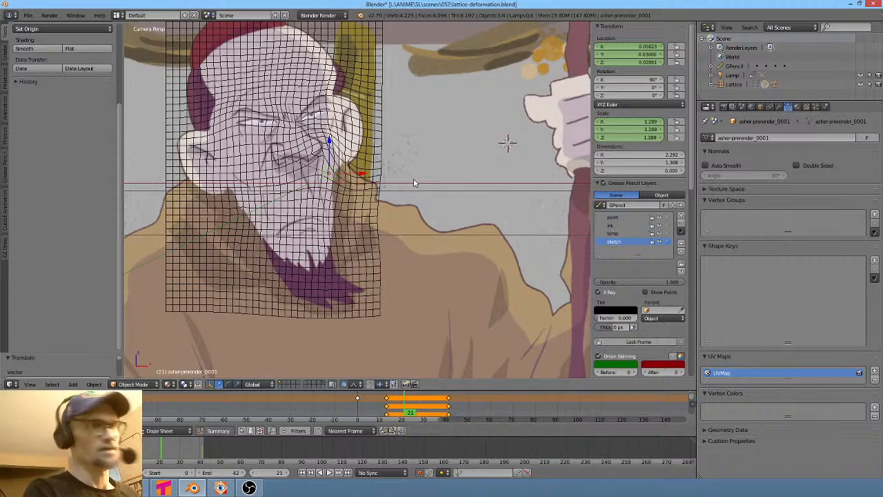
key("g")
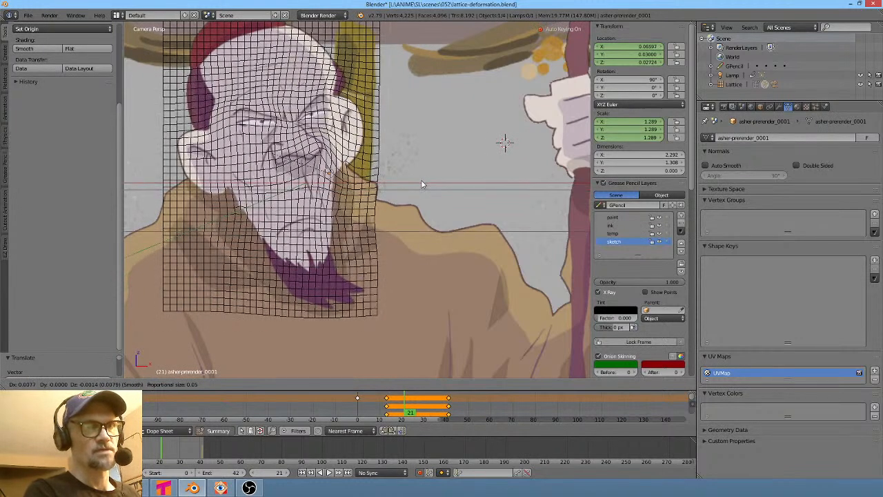
left_click(423, 183)
scroll(423, 183, "up", 2)
scroll(423, 183, "down", 3)
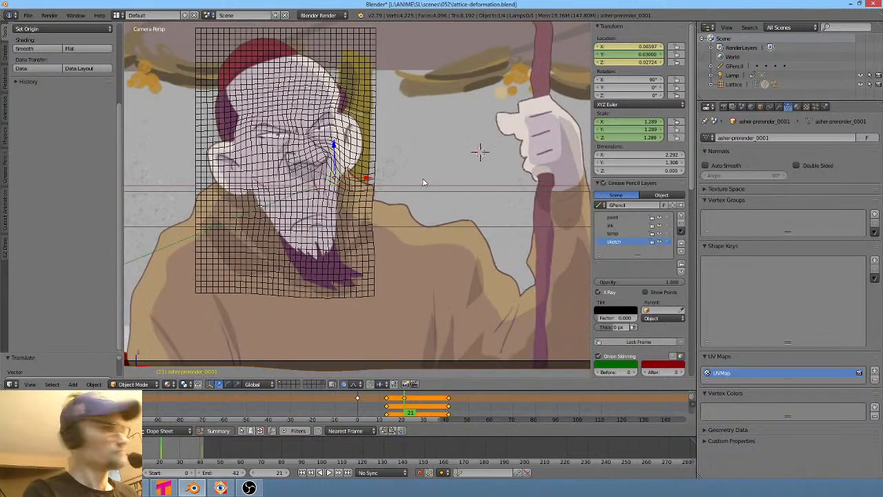
key("s")
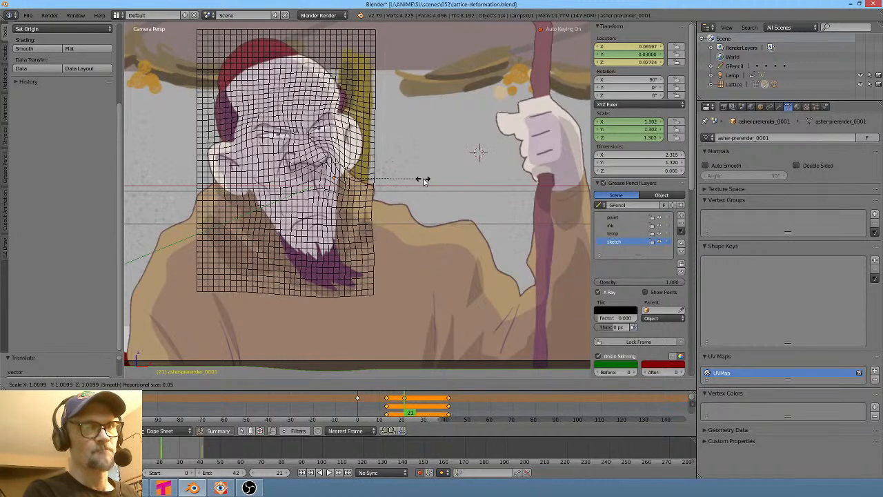
left_click(426, 183)
key("g")
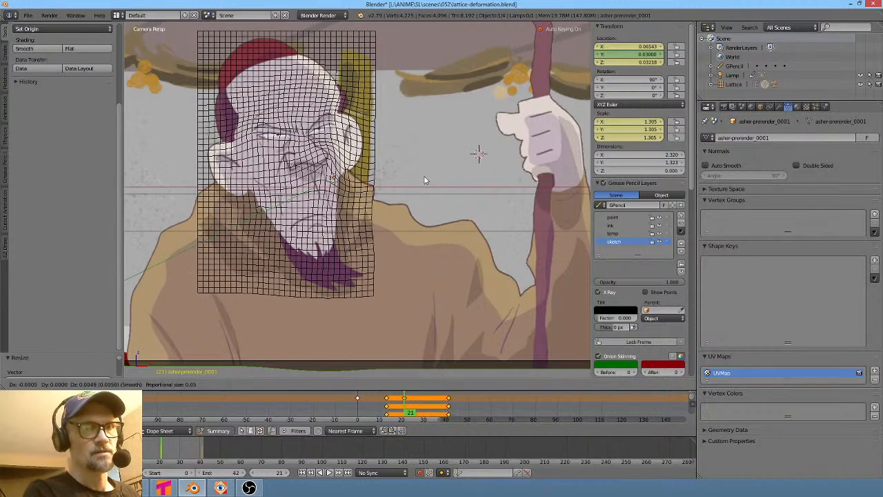
left_click(424, 182)
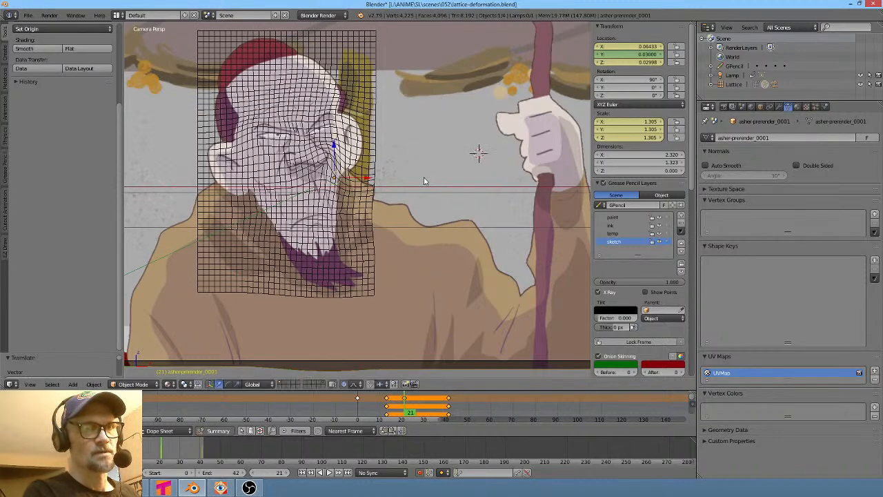
key("g")
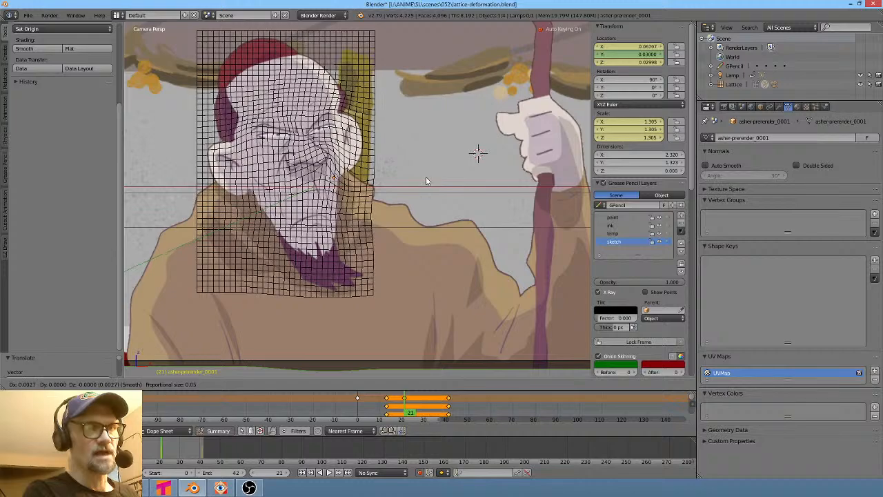
left_click(426, 181)
- At frame 32, move the prerender plane twice and scale it to about 1.219 for another in-between key
left_click_drag(363, 408, 432, 414)
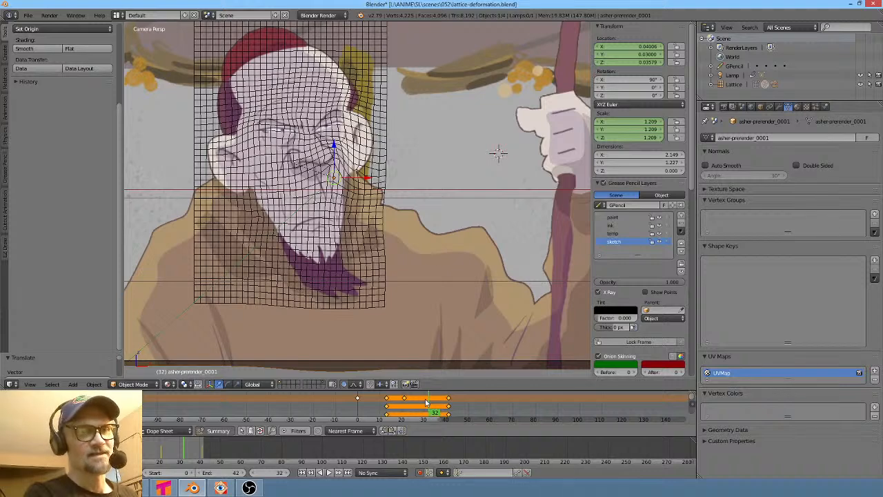
middle_click_drag(433, 208, 439, 225, "shift")
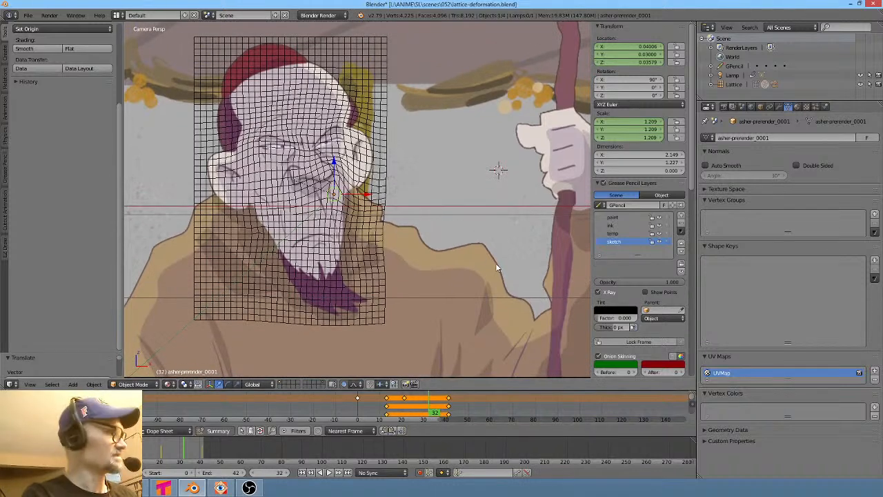
key("g")
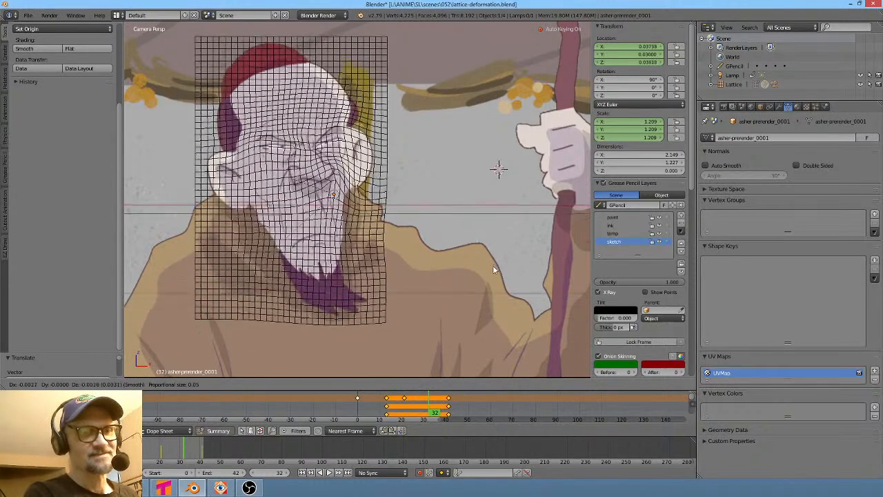
left_click(490, 267)
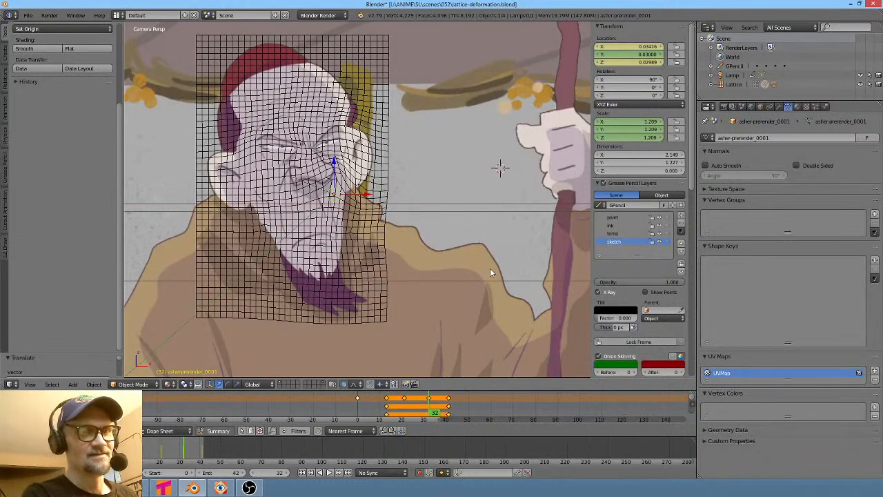
key("g")
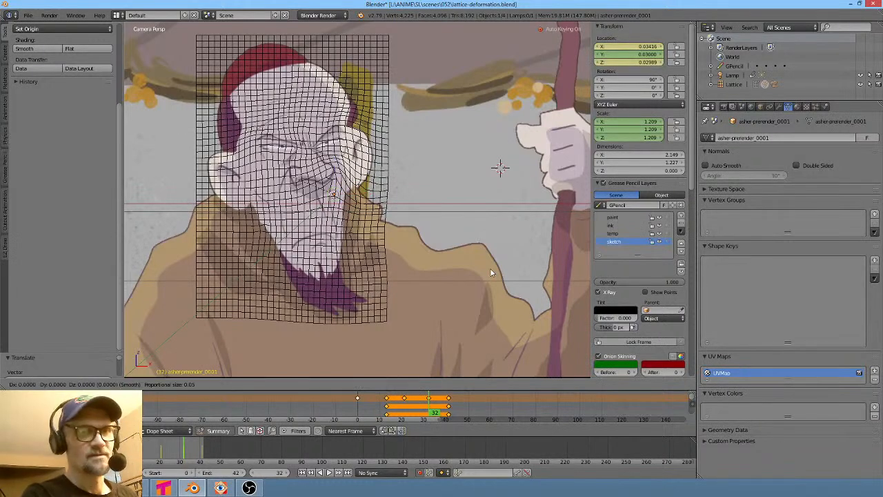
left_click(493, 274)
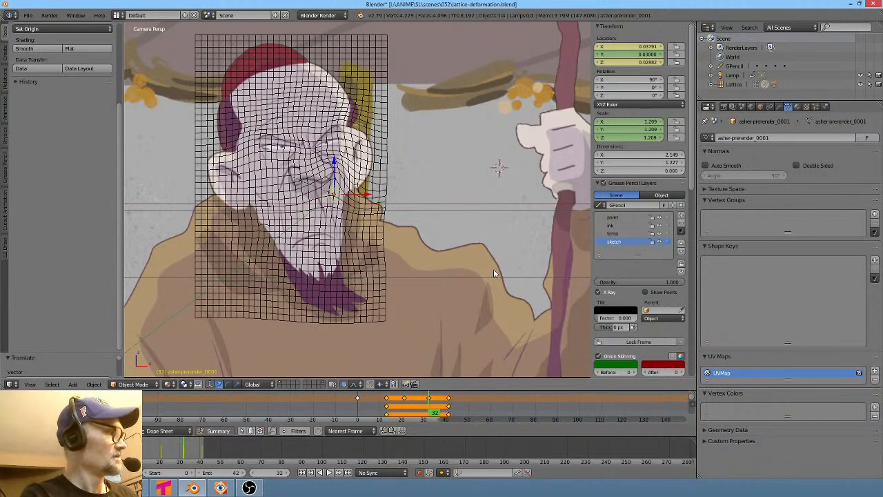
key("s")
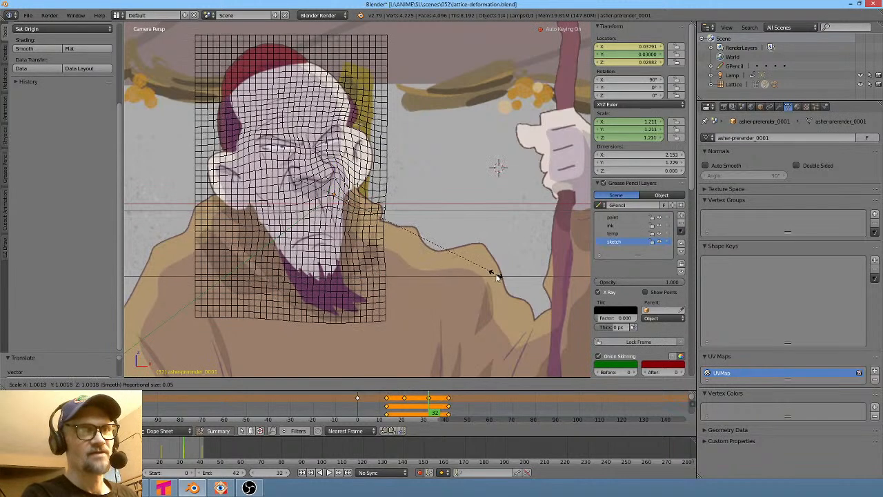
left_click(504, 278)
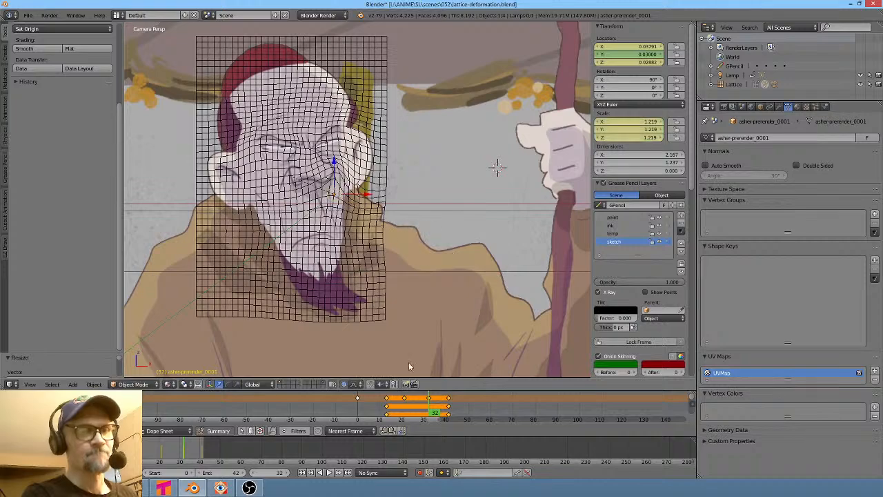
- At frame 41, add a second shape key to the lattice and pull the vertices at the top of the head with proportional editing
mouse_move(379, 415)
left_mouse_down()
mouse_move(473, 421)
mouse_move(391, 400)
mouse_move(449, 400)
left_mouse_up()
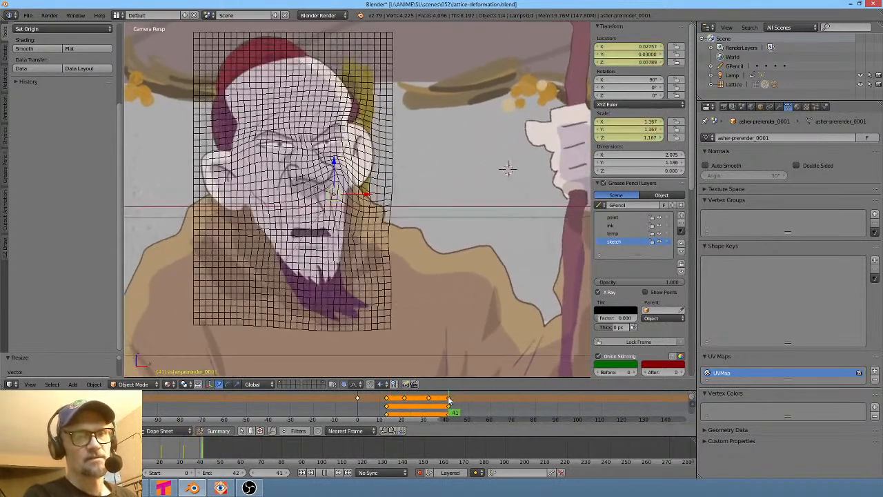
right_click(395, 153)
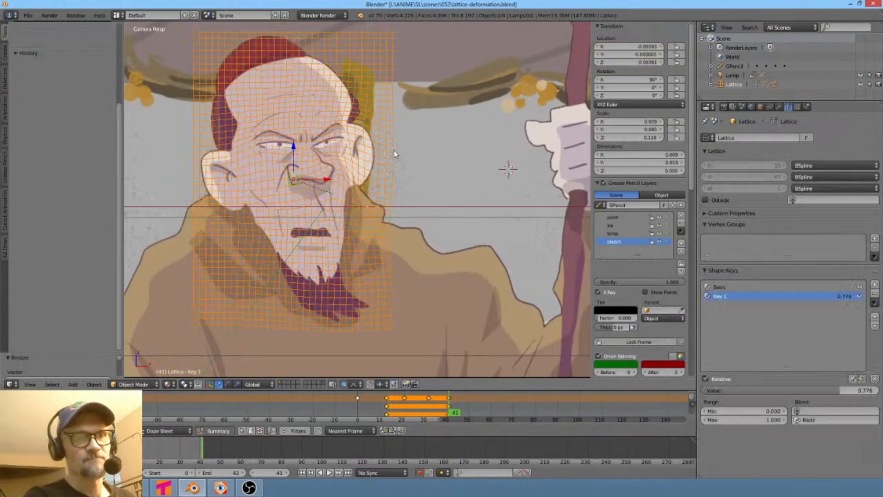
left_click(874, 286)
key("Tab")
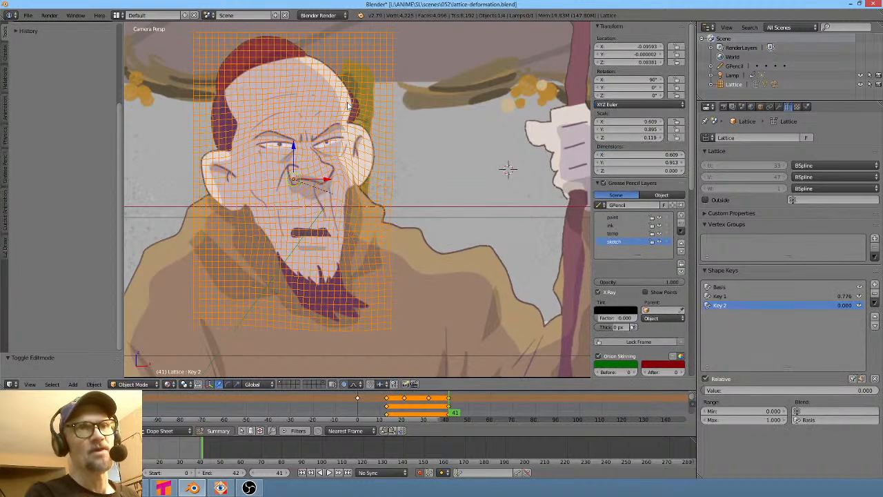
key("Tab")
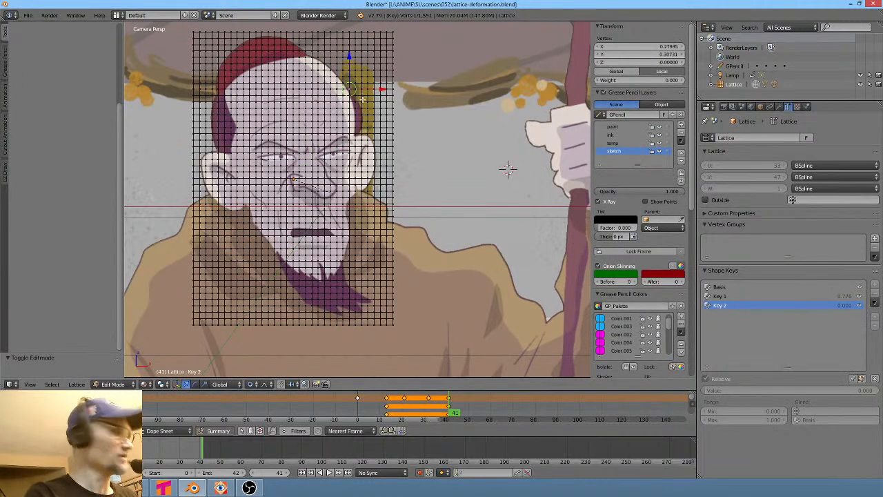
key("g")
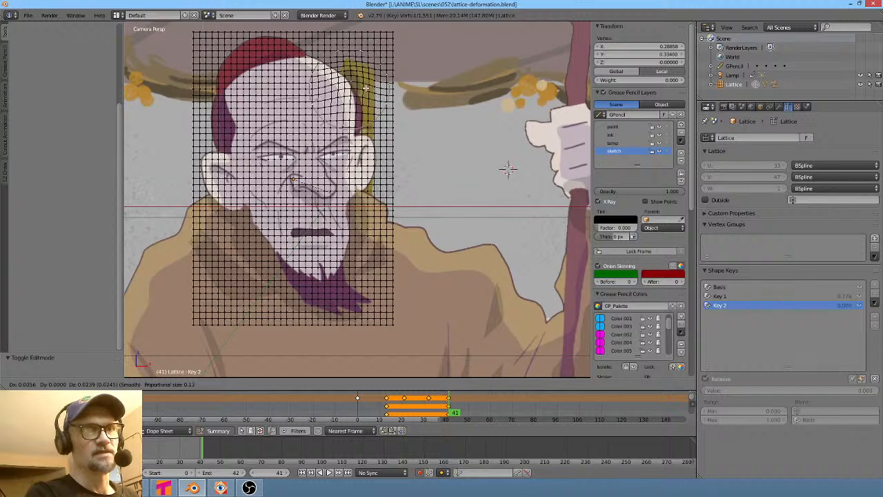
scroll(363, 77, "down", 14)
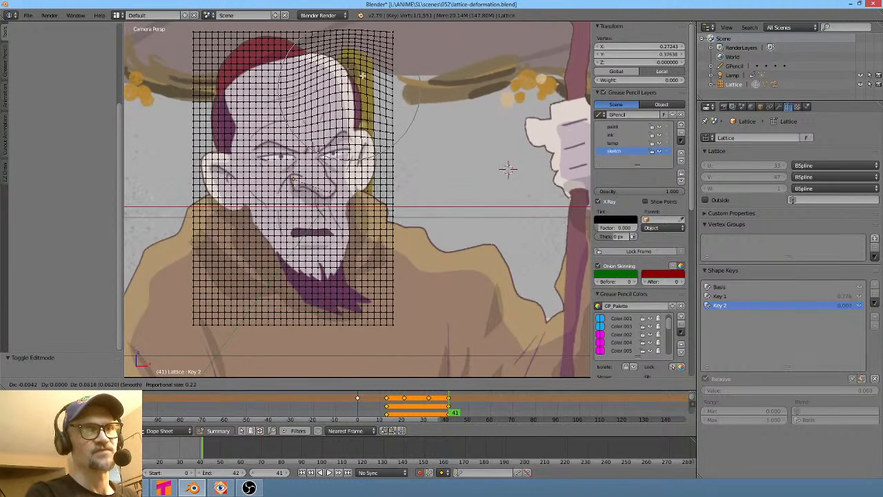
left_click(365, 76)
key("Tab")
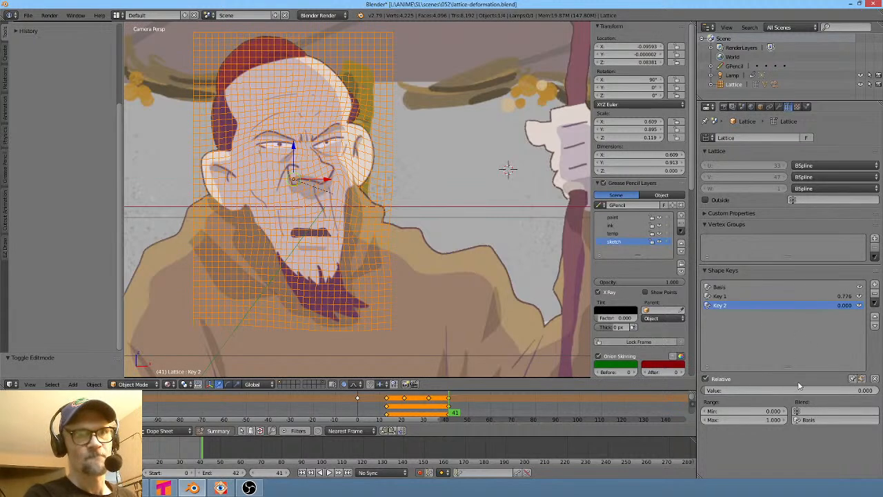
- Refine the second shape key by moving another lattice vertex near the top of the head in Edit Mode
mouse_move(708, 390)
left_mouse_down()
mouse_move(808, 390)
mouse_move(703, 390)
left_mouse_up()
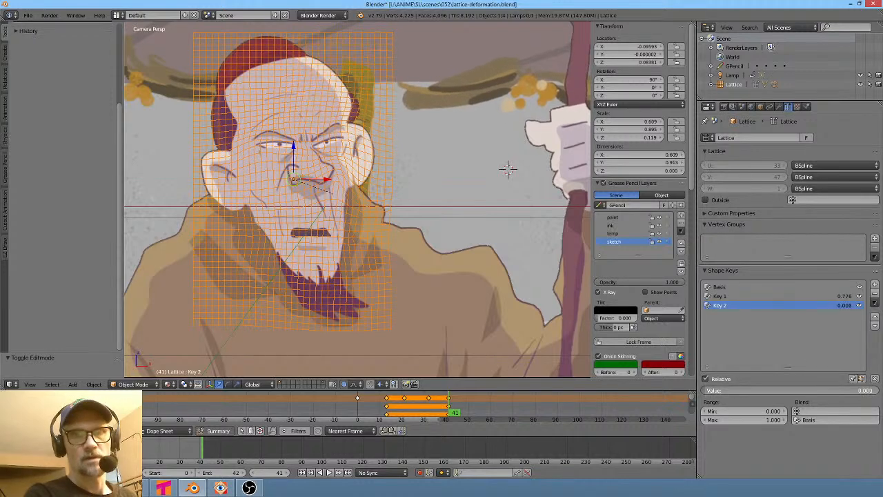
key("Tab")
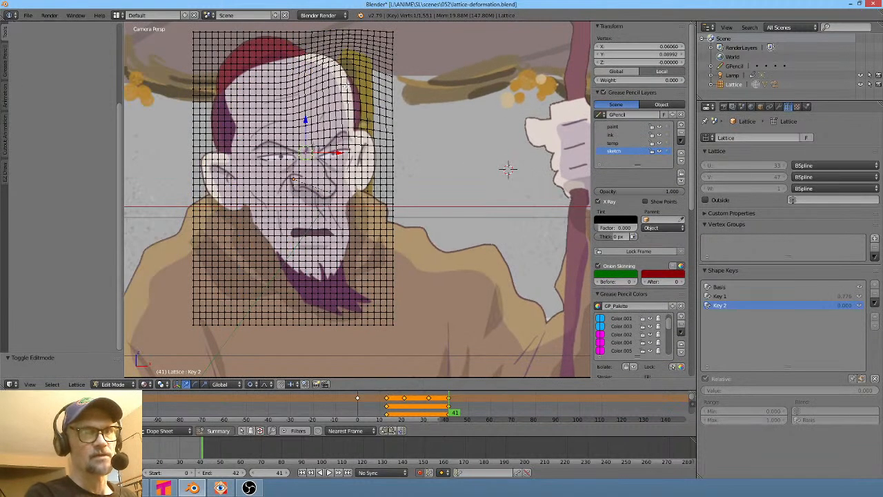
right_click(347, 86)
key("g")
left_click(337, 90)
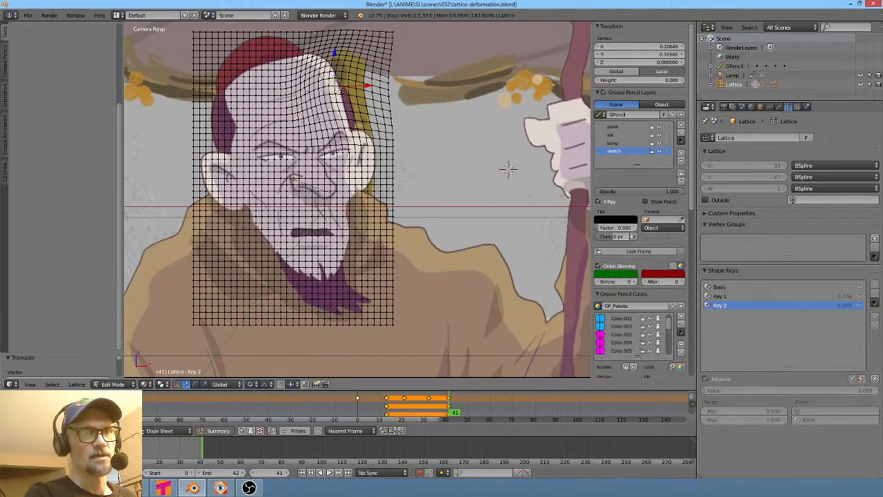
key("Tab")
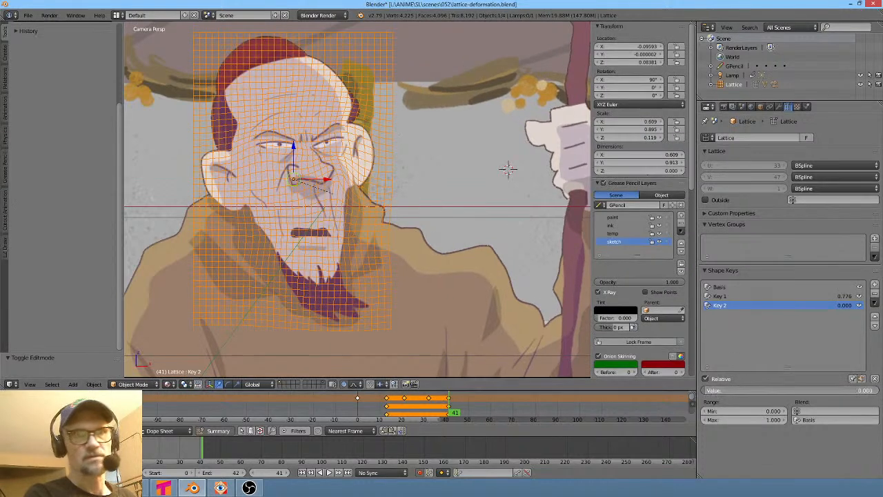
- Key the second shape key's value at 0.441 on frame 41 and at 0.707 on frame 0
left_click_drag(709, 390, 778, 391)
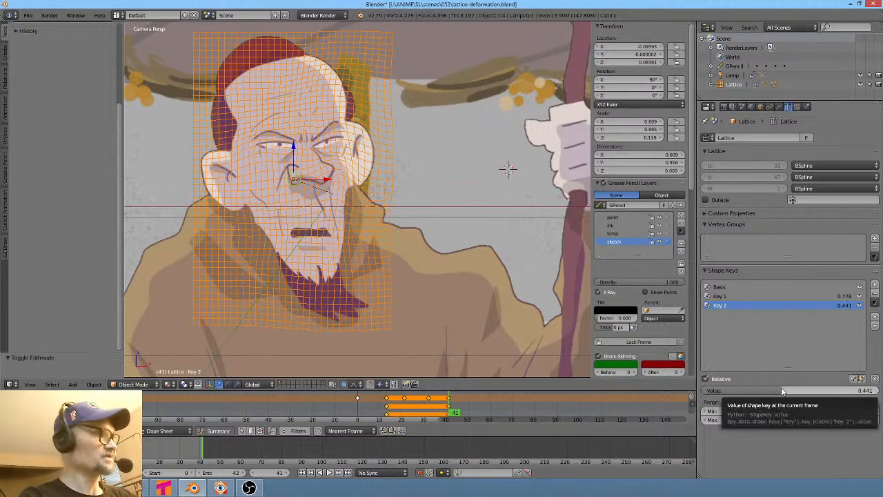
key("i")
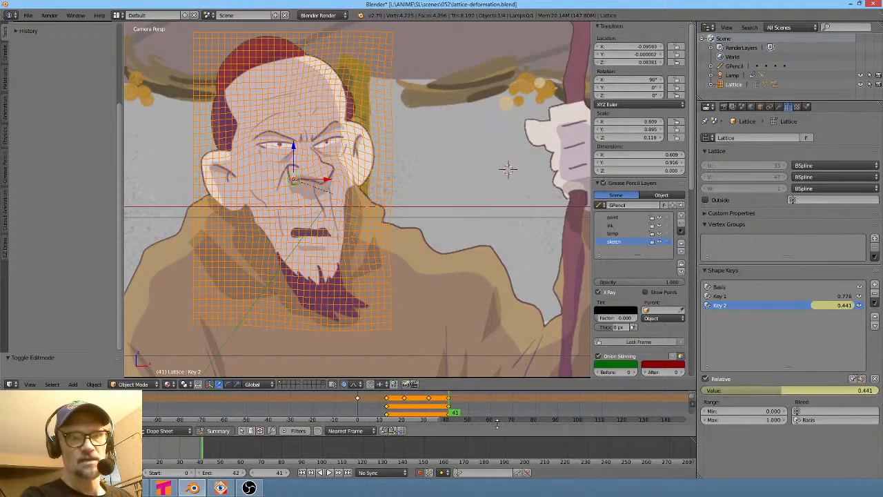
left_click_drag(467, 415, 331, 400)
left_click_drag(775, 391, 830, 392)
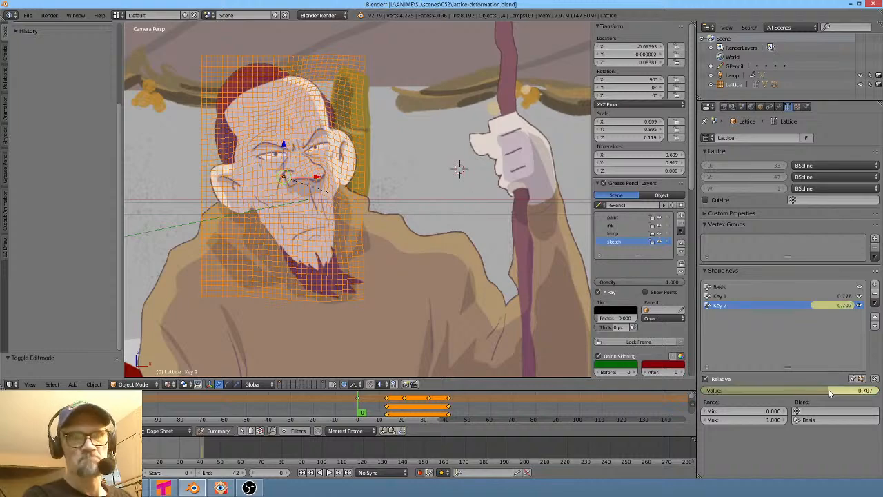
- Play back and scrub through the animation to review the face deformation
key("alt+a")
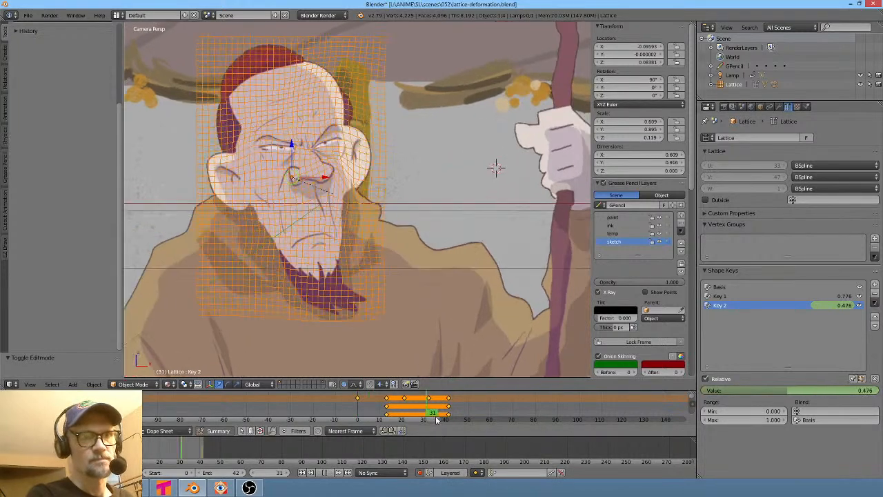
left_click_drag(489, 425, 412, 415)
key("alt+a")
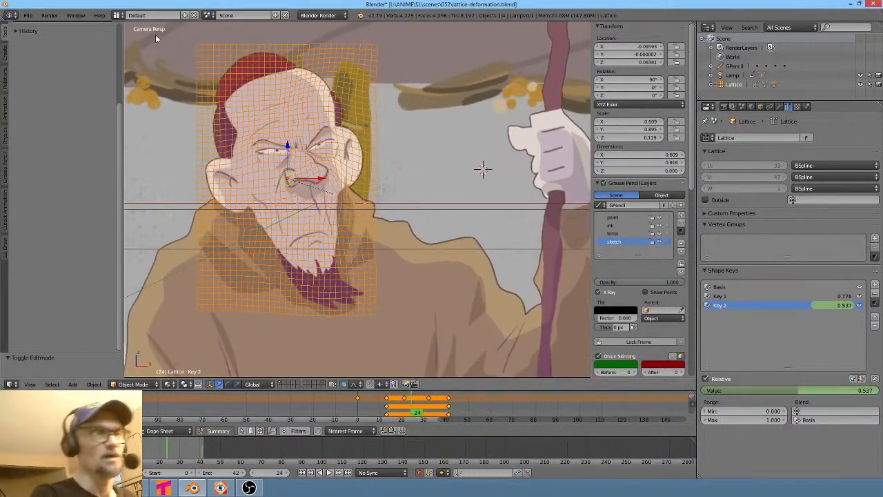
- Save the blend file, zoom out to the full camera frame and return to frame 0
left_click(28, 20)
left_click(48, 85)
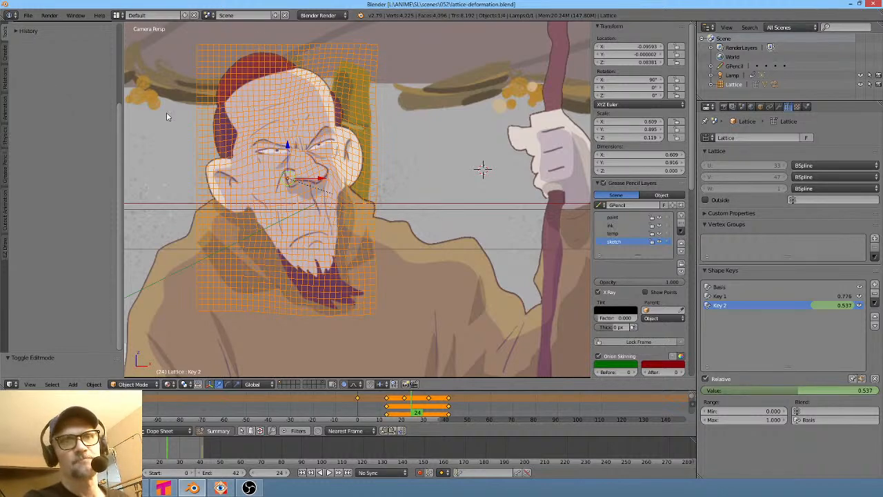
scroll(405, 219, "down", 4)
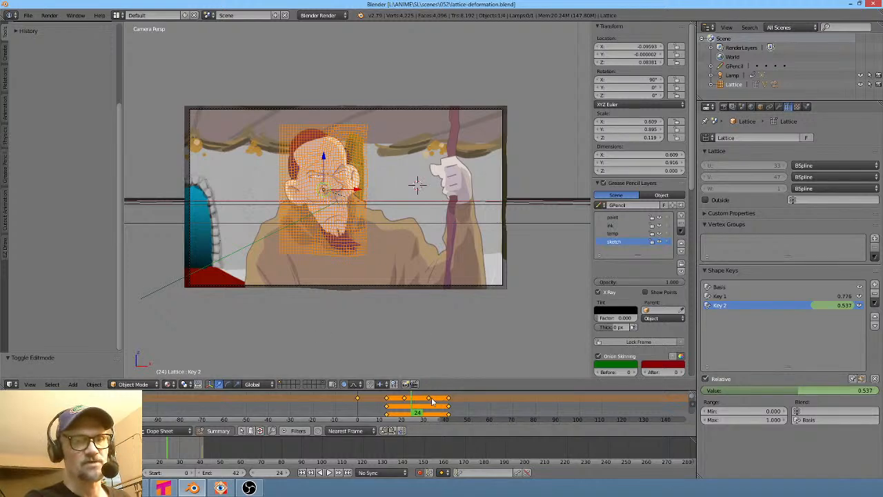
left_click_drag(480, 404, 350, 408)
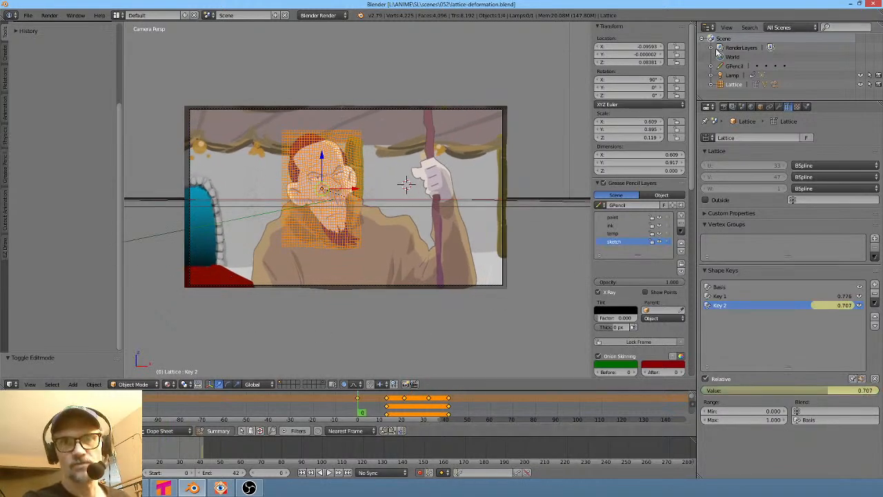
- Set the render output path to the scene 052 render folder with the file prefix 052_
left_click(723, 107)
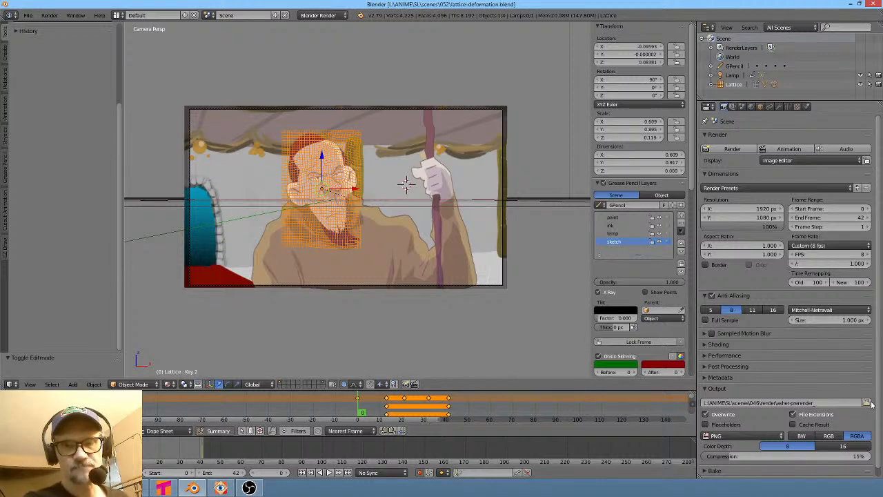
left_click(868, 403)
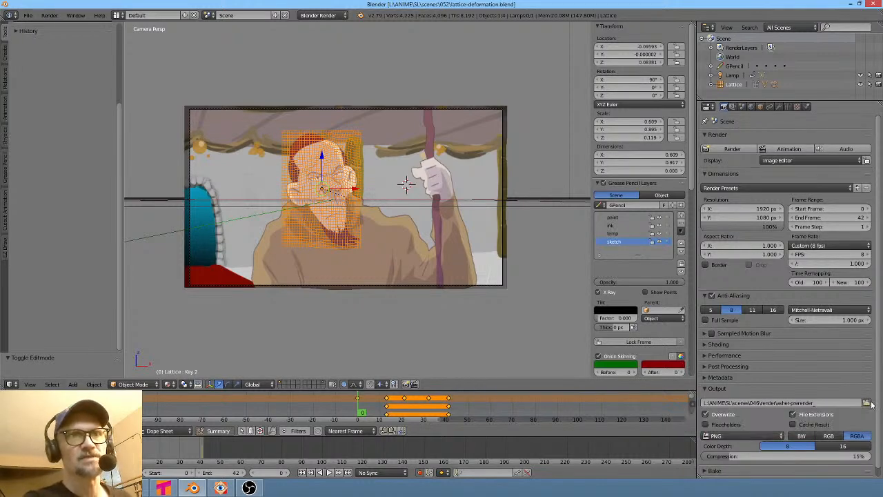
left_click(124, 64)
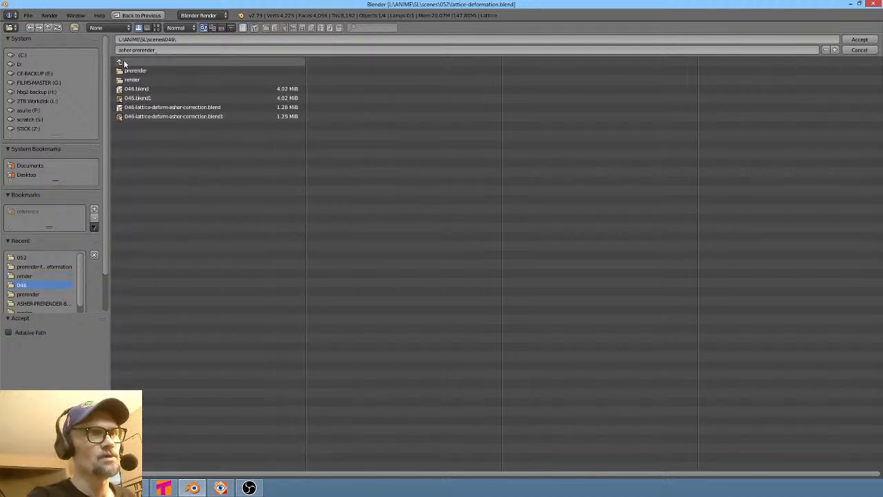
left_click(123, 60)
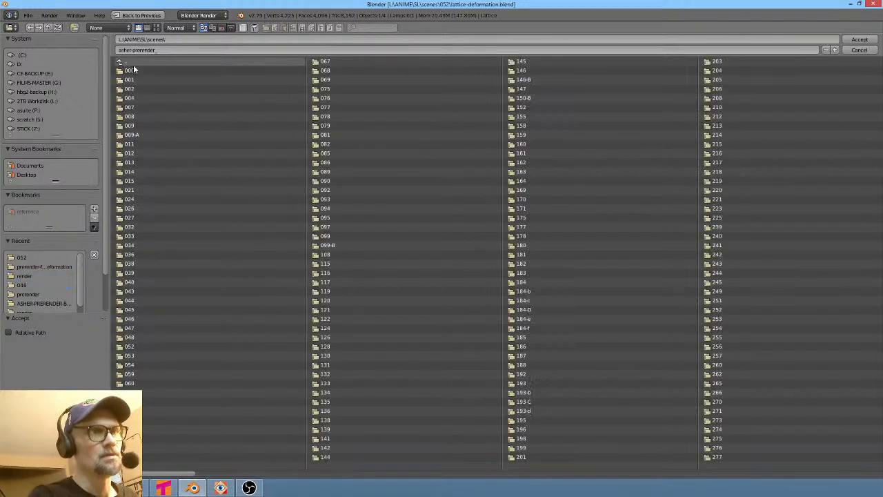
left_click(134, 347)
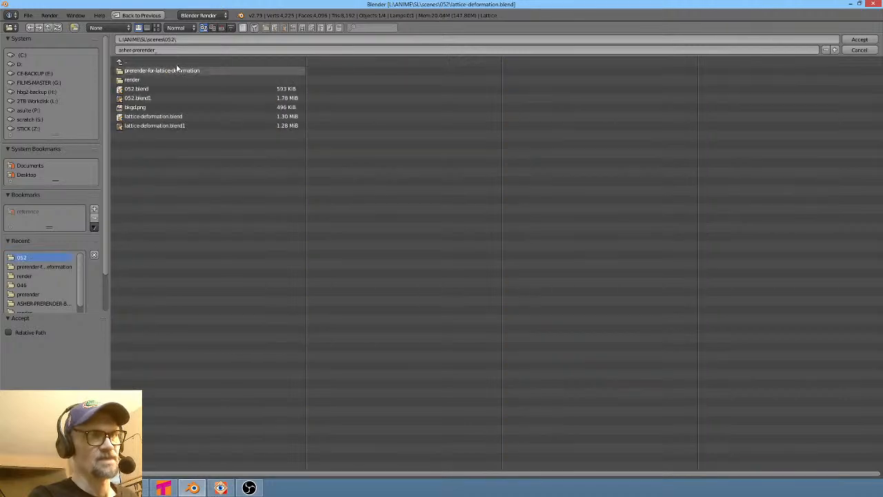
left_click(148, 76)
left_click(148, 71)
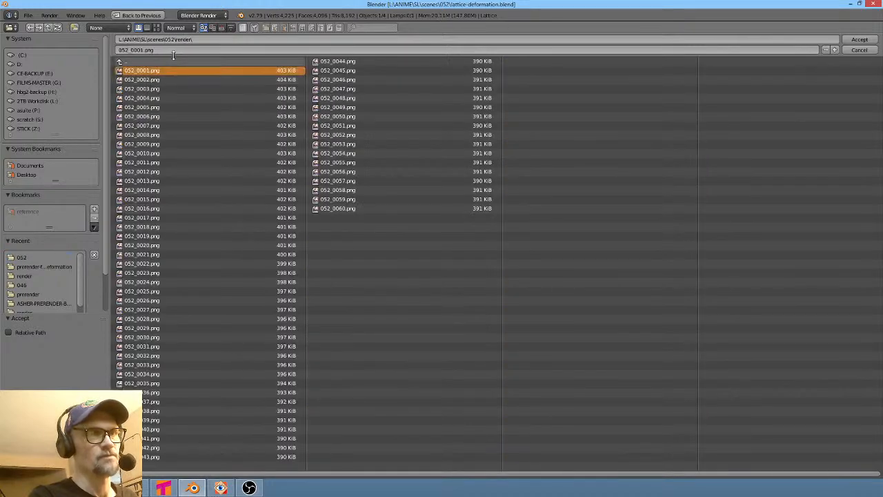
left_click(168, 52)
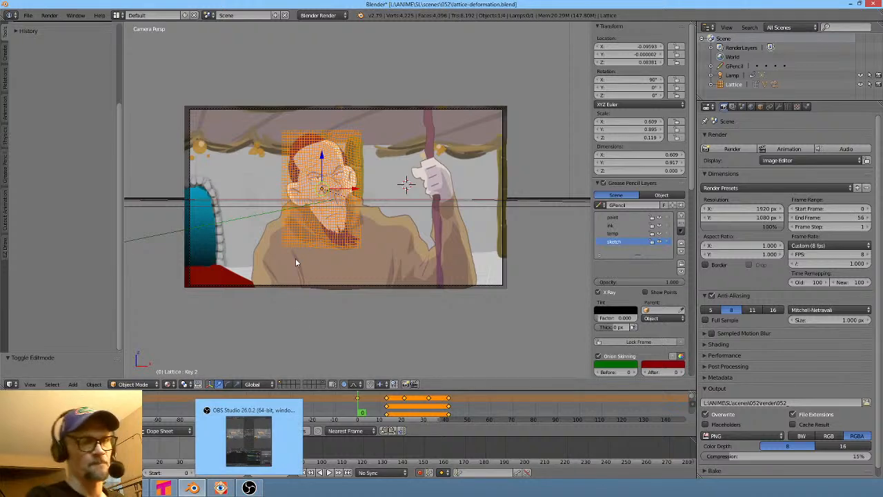
- Save the blend file over itself and render the current frame
key("ctrl+s")
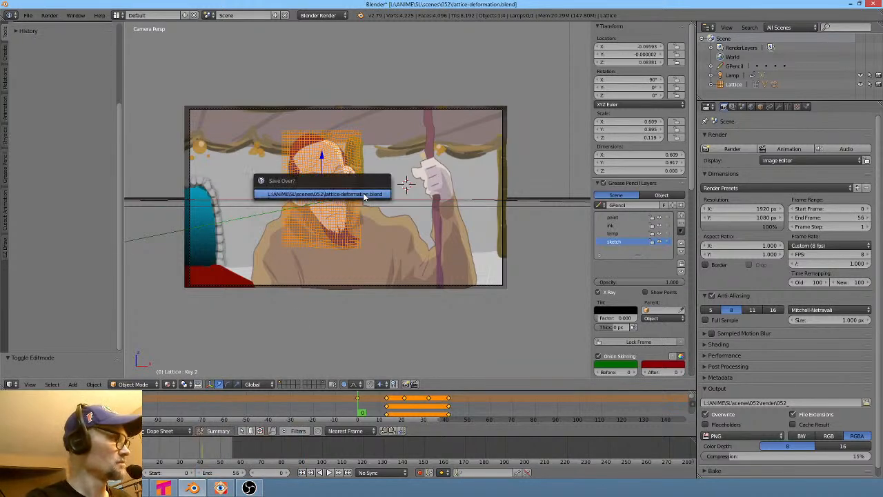
key("Return")
key("F12")
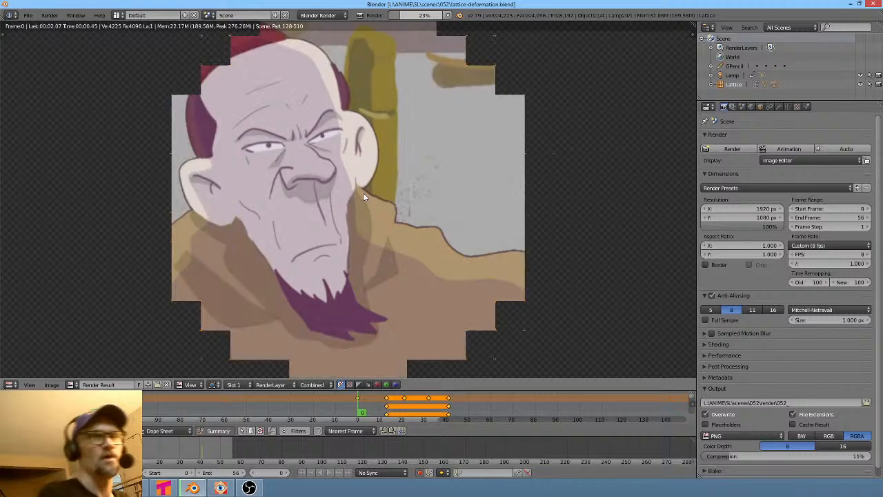
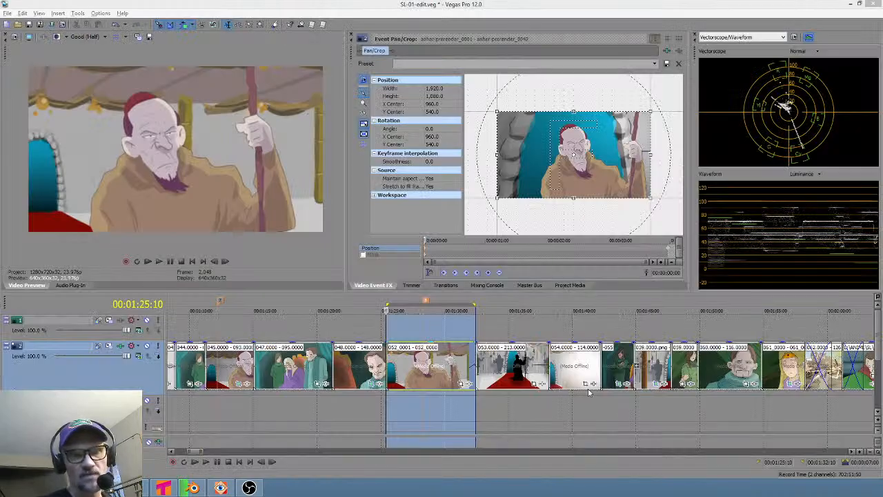
- Switch to Vegas Pro and scroll through the project timeline, selecting a loop region to review shots
left_click(690, 412)
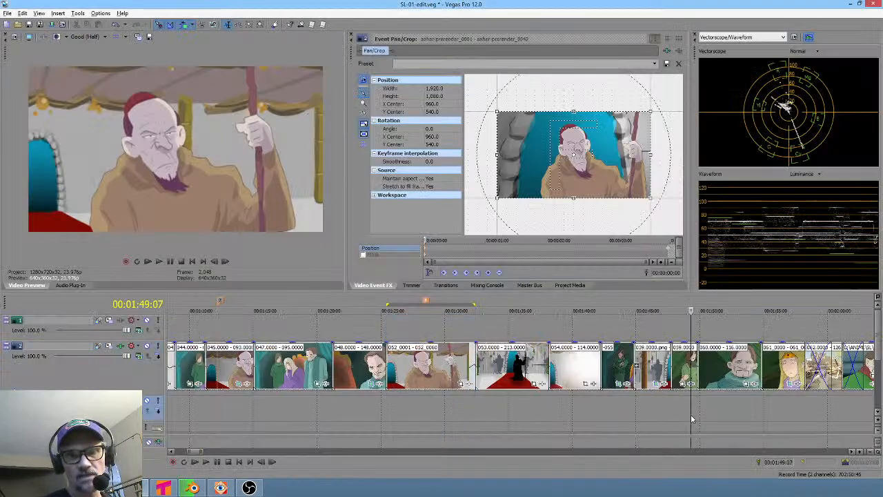
scroll(711, 412, "right", 1)
scroll(714, 416, "down", 6)
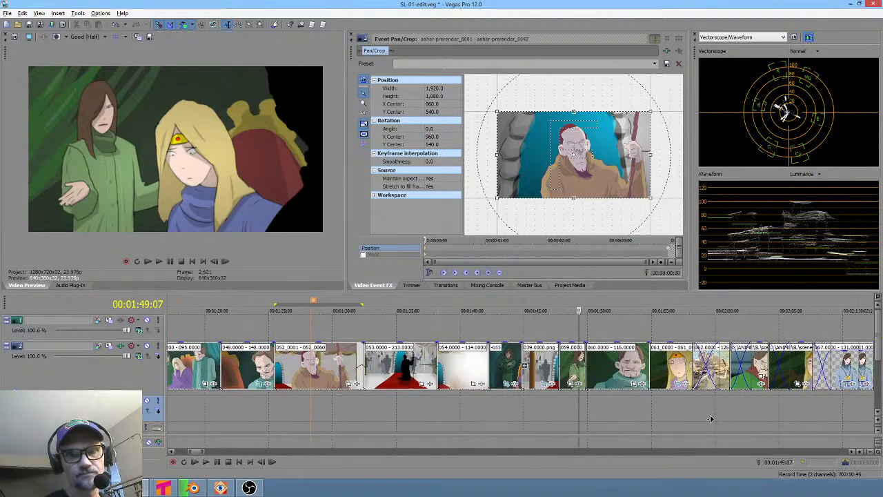
scroll(589, 416, "down", 4)
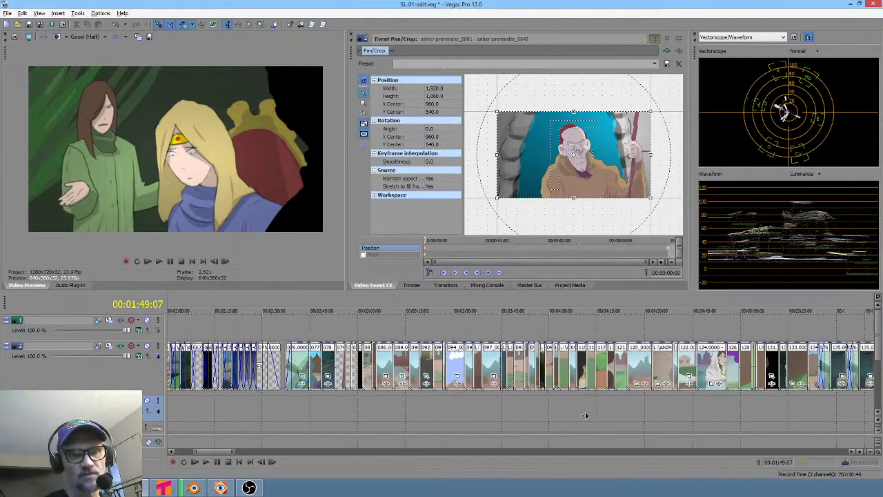
scroll(644, 408, "right", 3)
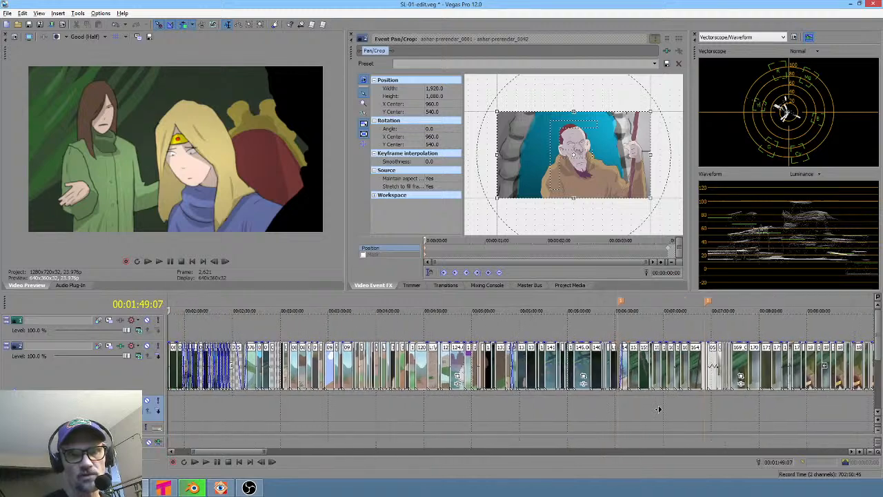
left_click_drag(478, 413, 735, 407)
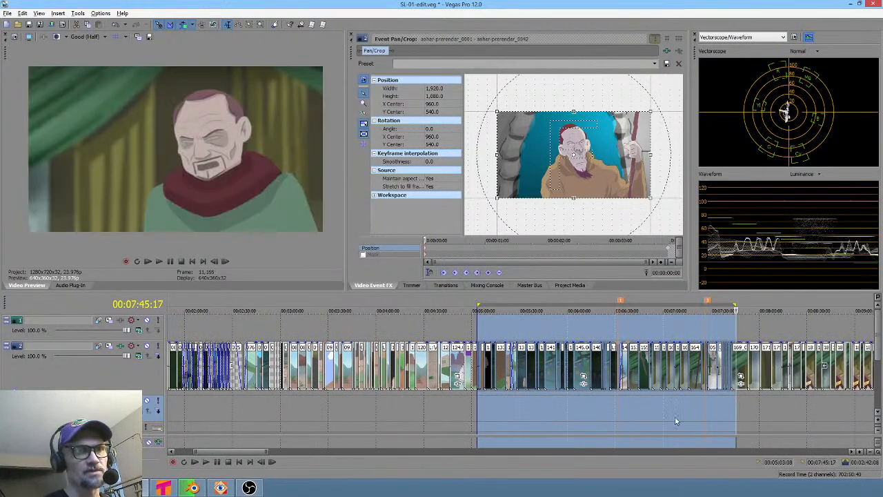
scroll(710, 419, "right", 6)
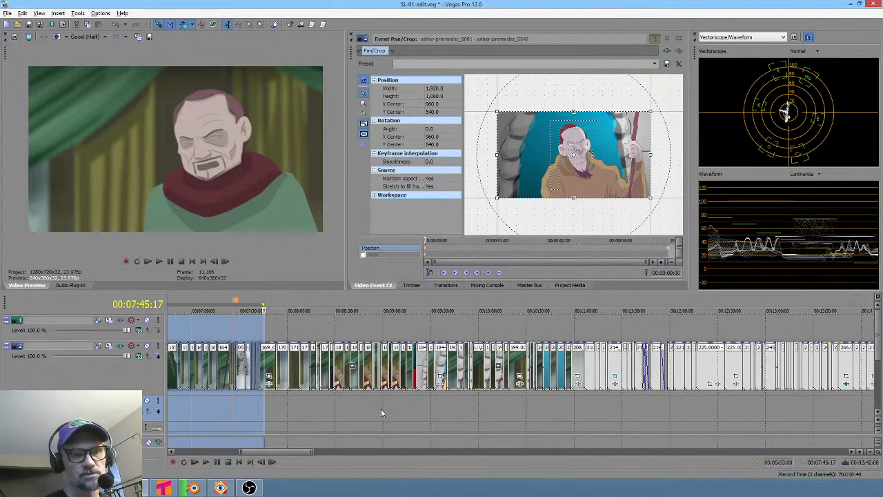
left_click_drag(345, 409, 831, 412)
scroll(541, 410, "up", 5)
scroll(775, 405, "right", 2)
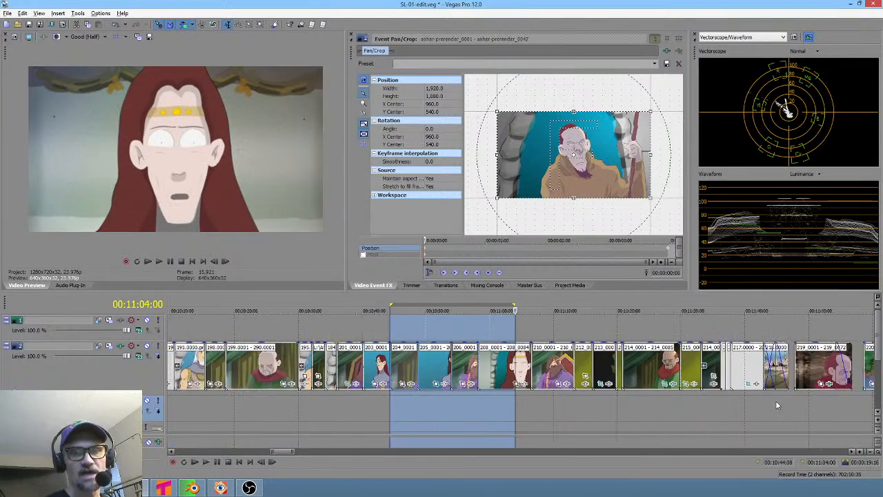
- Review the shots around 00:11:13 by setting loop regions and placing the playhead on them
left_click_drag(511, 408, 573, 402)
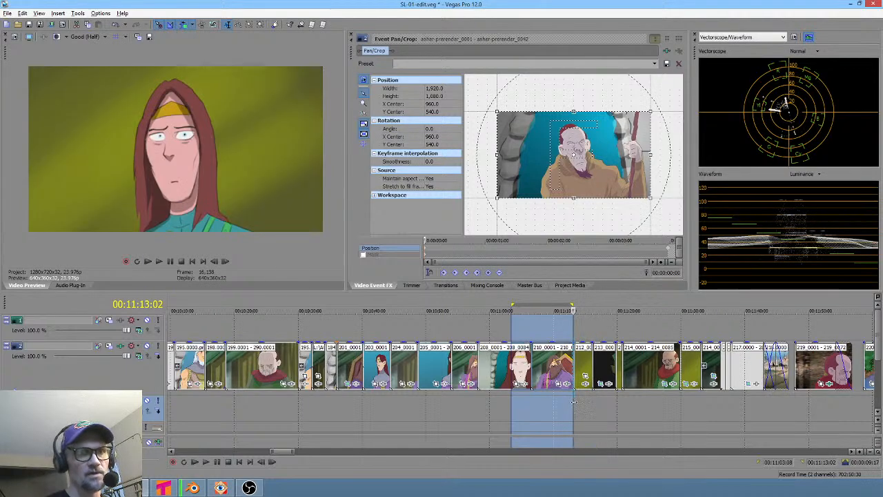
scroll(574, 403, "up", 5)
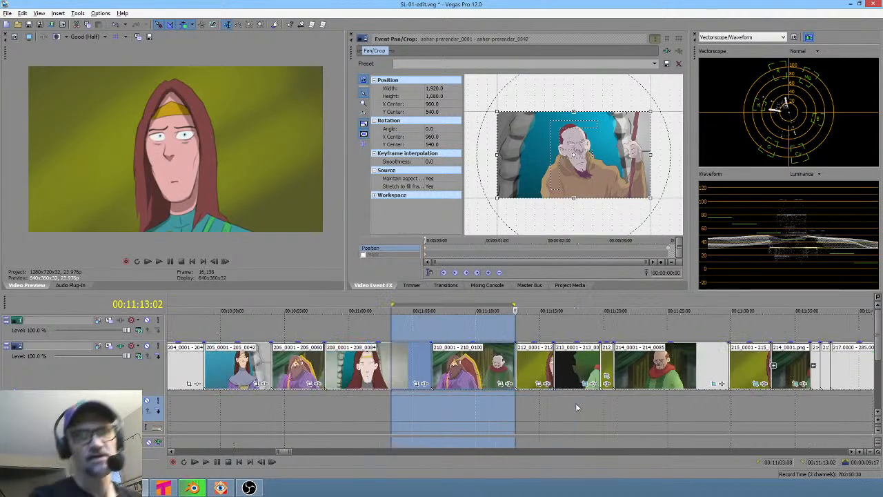
left_click_drag(510, 405, 560, 399)
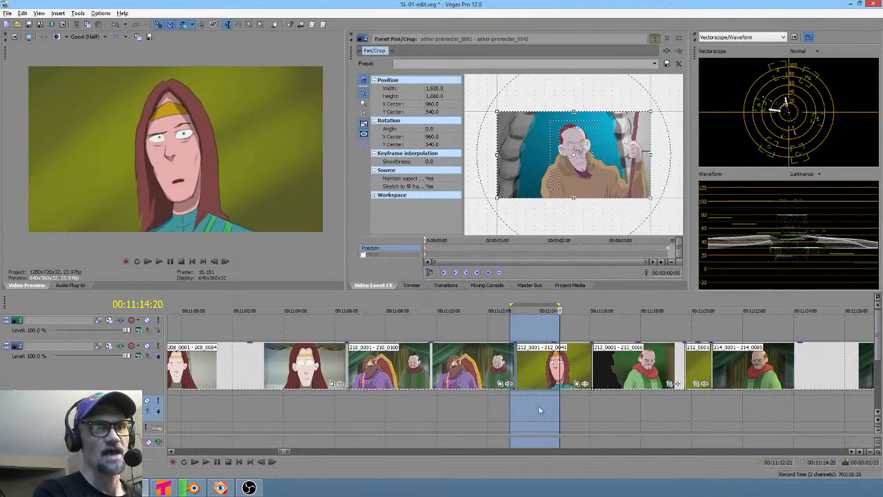
left_click(277, 412)
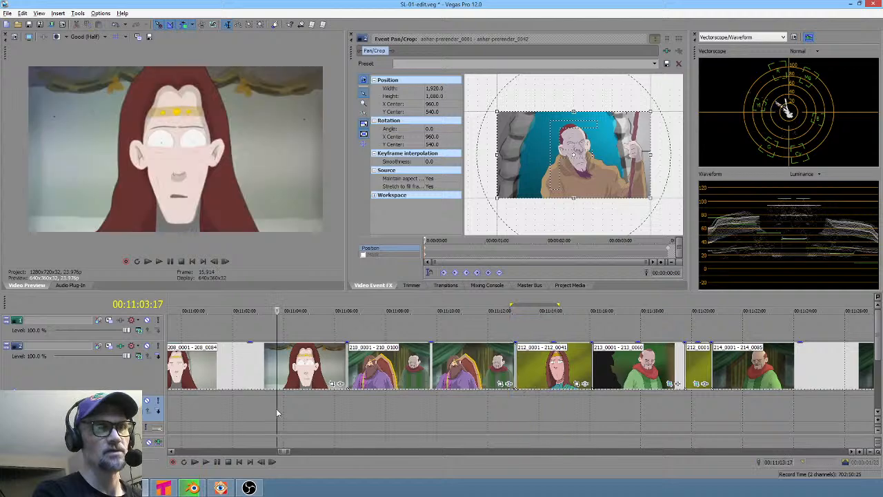
left_click(550, 411)
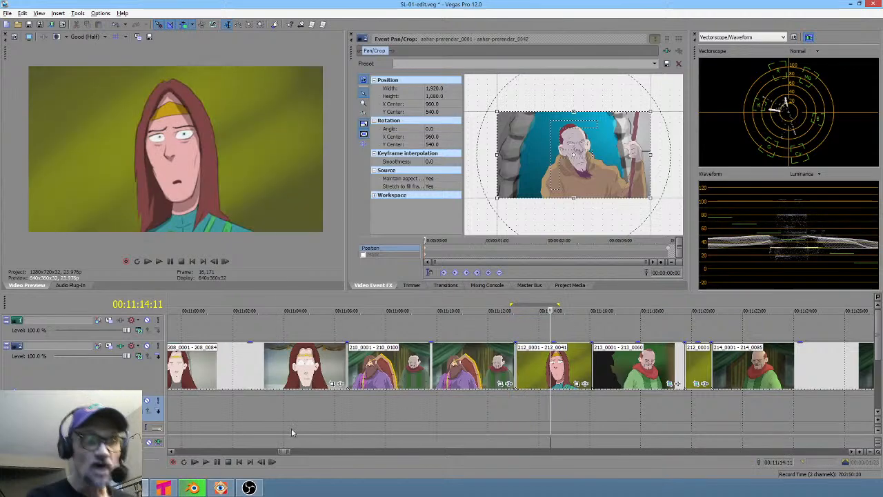
scroll(567, 394, "down", 3)
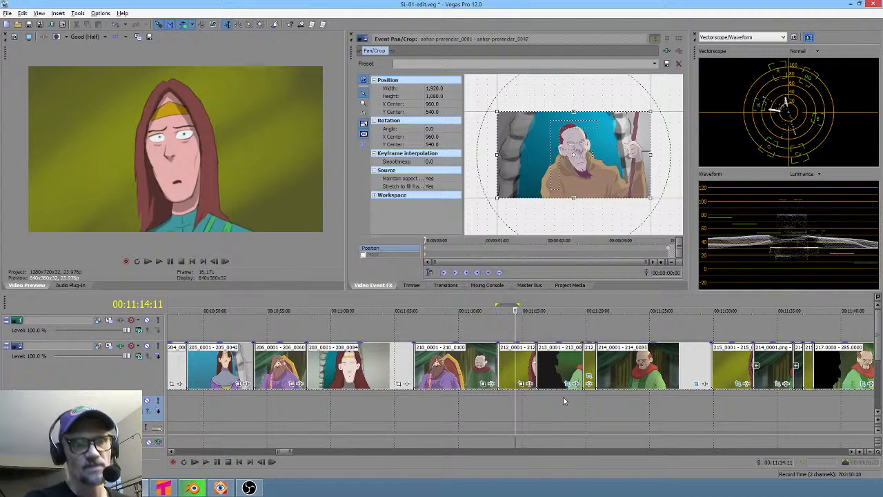
left_click(521, 396)
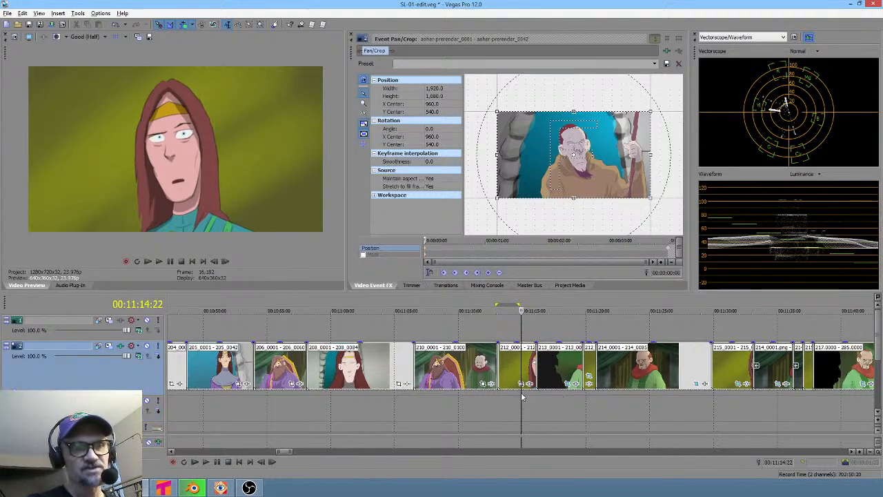
scroll(518, 395, "down", 8)
scroll(511, 398, "up", 5)
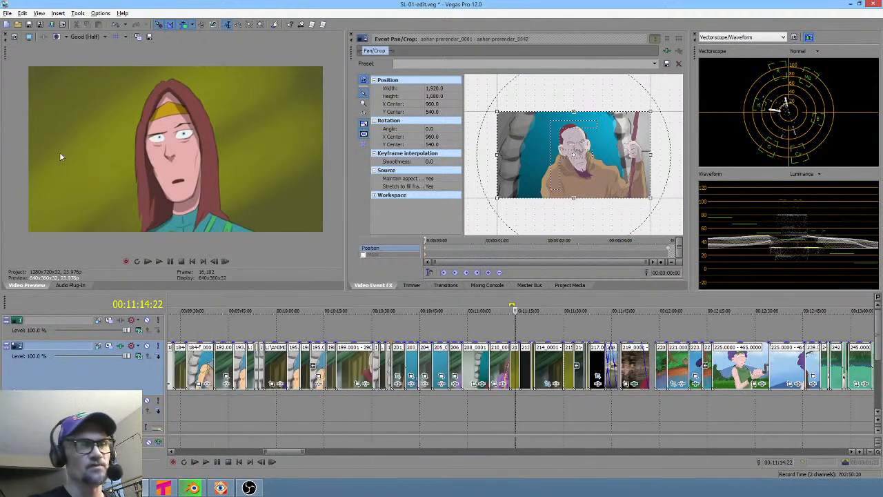
- Open the project SL-02-edit.veg from the ANIME\SL\veg folder
left_click(29, 24)
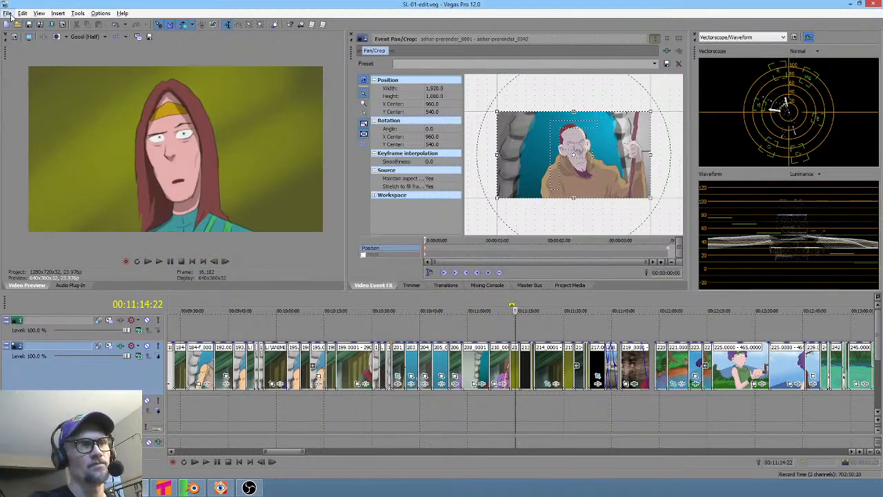
left_click(7, 13)
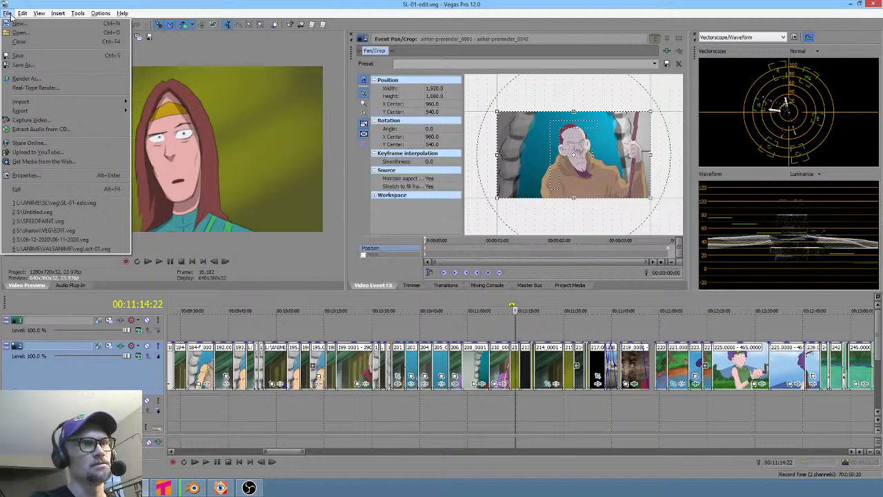
left_click(66, 34)
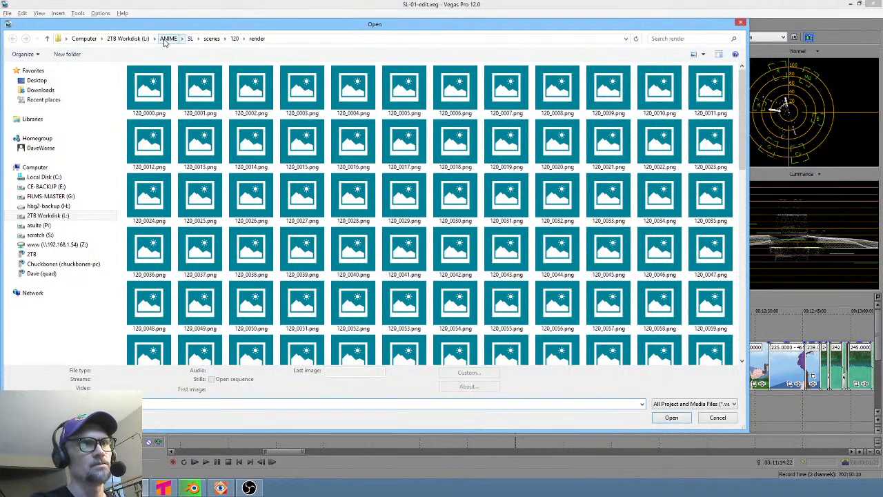
left_click(169, 39)
left_click(141, 128)
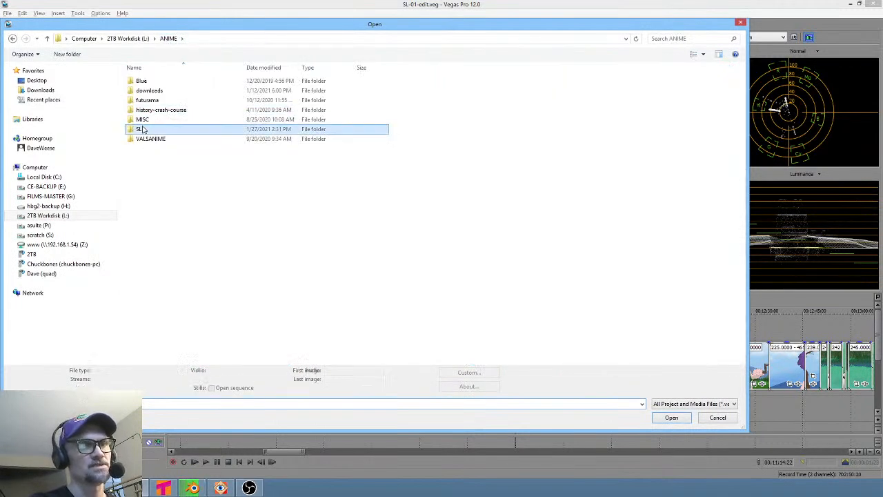
double_click(142, 129)
left_click(157, 307)
double_click(157, 308)
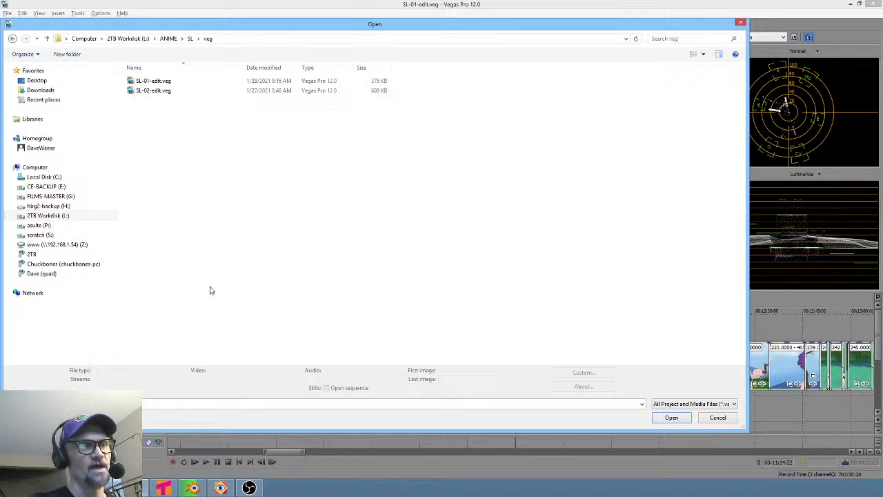
left_click(153, 91)
double_click(155, 91)
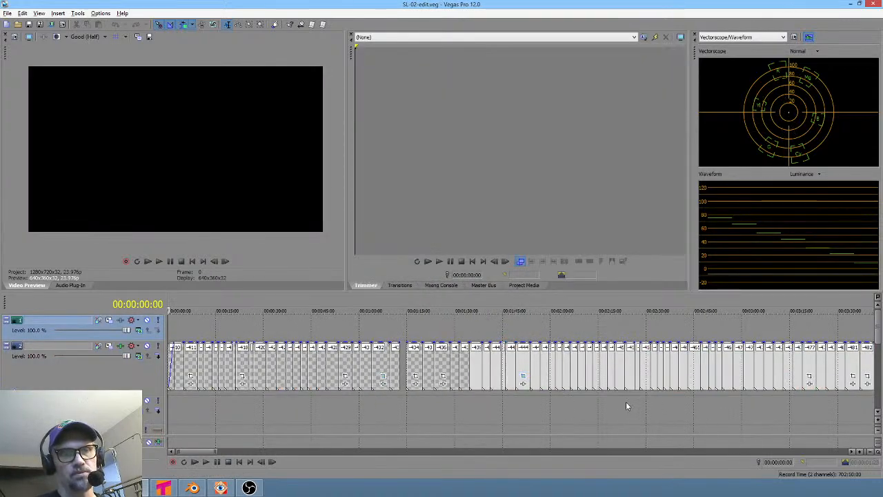
- Review the end of the SL-02 timeline, looping the last shots near 00:21:20
left_click(792, 406)
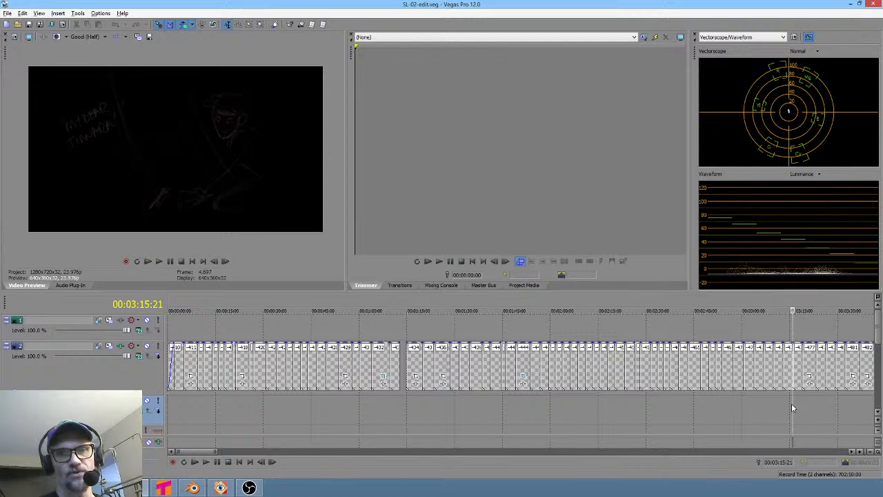
scroll(760, 407, "down", 5)
left_click(657, 407)
scroll(657, 406, "up", 5)
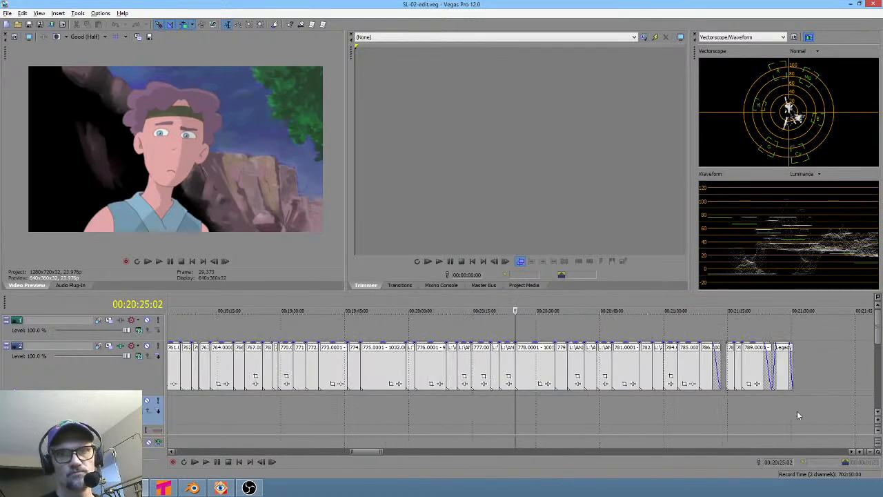
left_click_drag(799, 411, 749, 414)
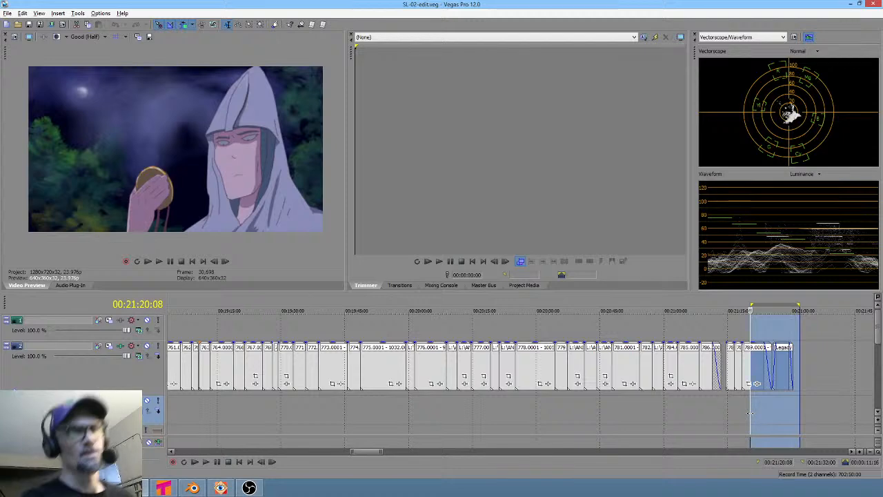
left_click_drag(744, 405, 764, 396)
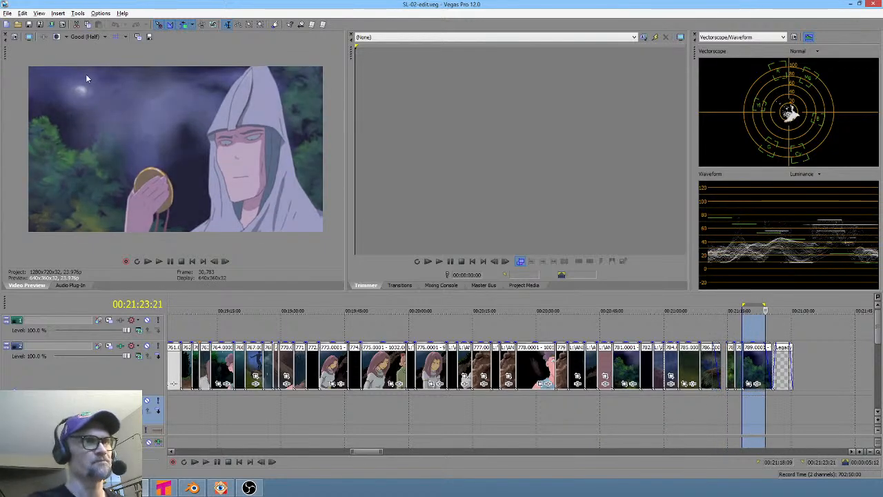
- Reopen SL-01-edit.veg from the recent files and play the timeline from about 00:00:56
left_click(8, 13)
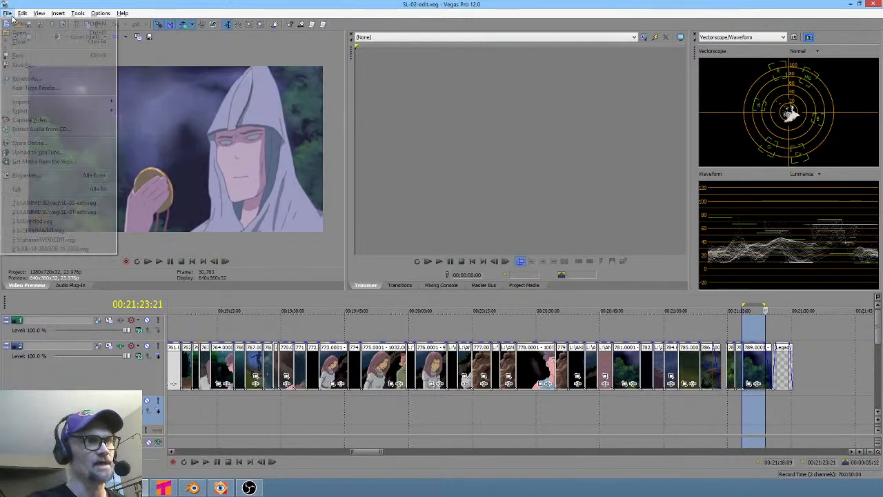
left_click(69, 211)
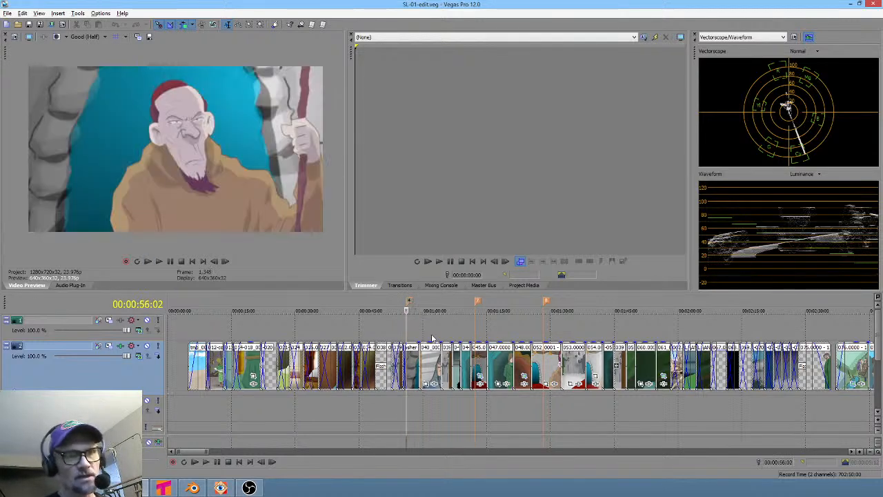
left_click(401, 400)
key("space")
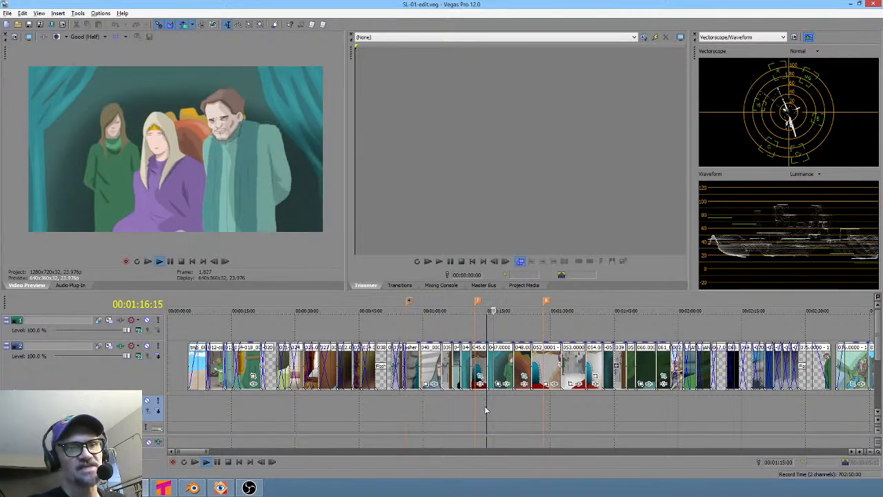
key("space")
- Shift the clip after 00:01:12 slightly left so it overlaps the previous shot, and play the section back
scroll(485, 407, "up", 5)
left_click_drag(398, 398, 487, 401)
left_click_drag(511, 364, 492, 366)
left_click(376, 402)
key("space")
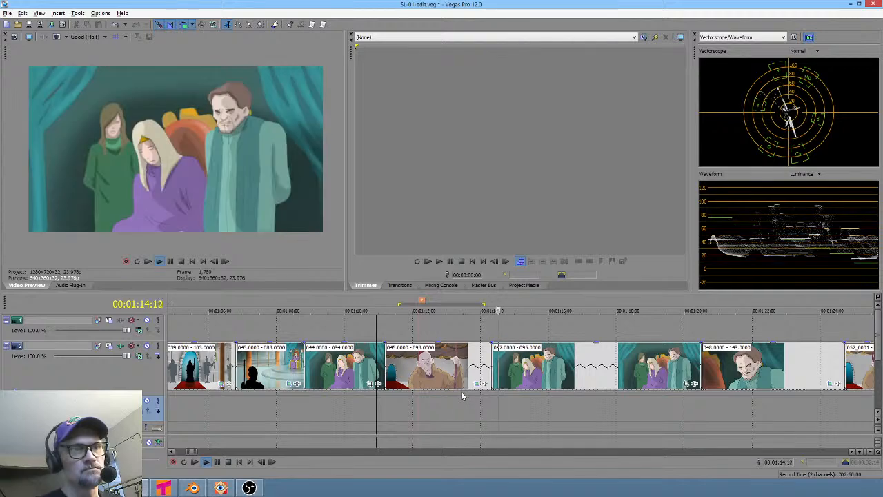
middle_click(482, 396)
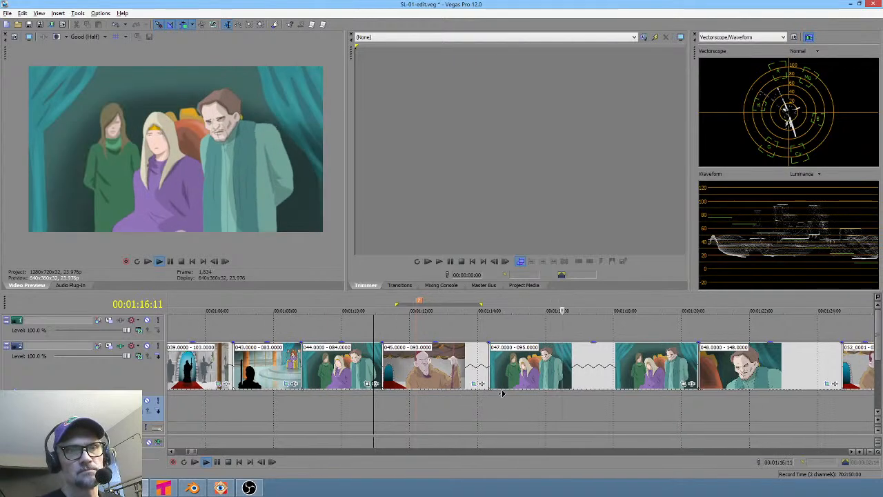
left_click(486, 398)
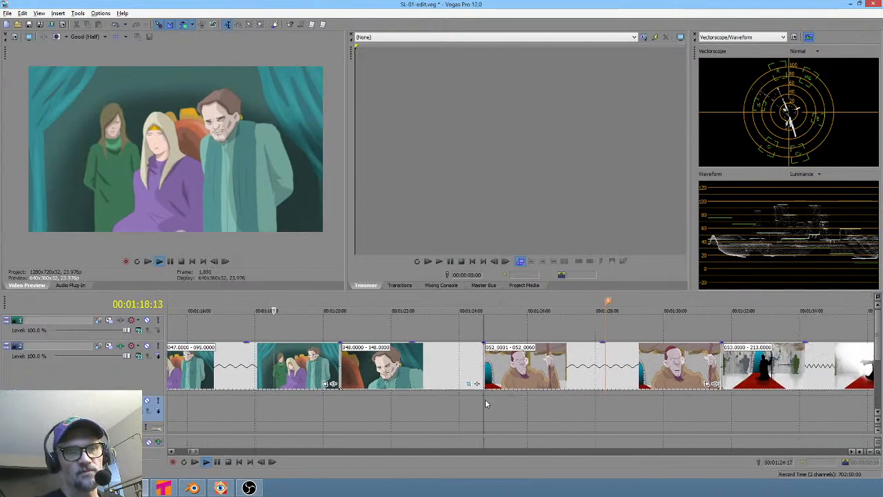
left_click(707, 384)
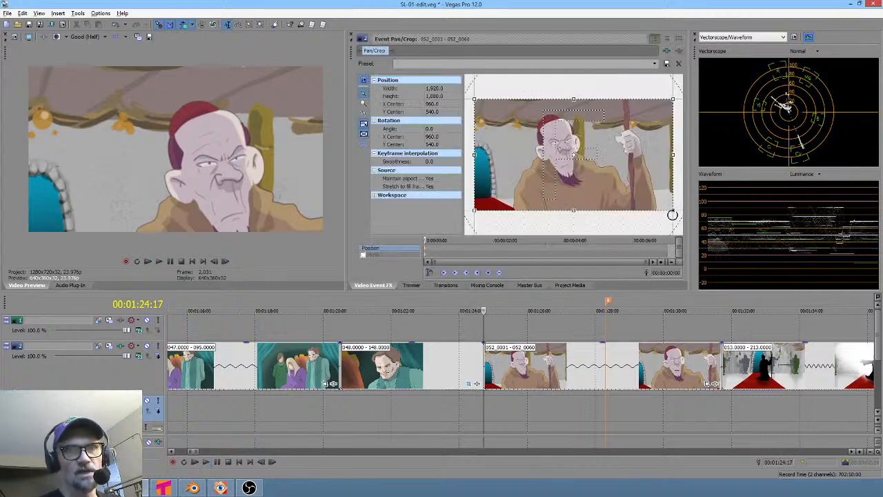
left_click_drag(673, 212, 680, 229)
right_click(586, 158)
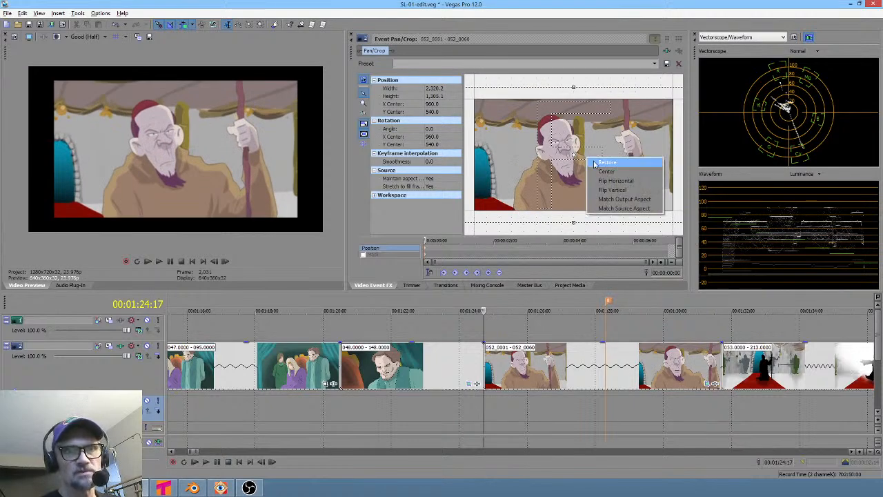
left_click(605, 162)
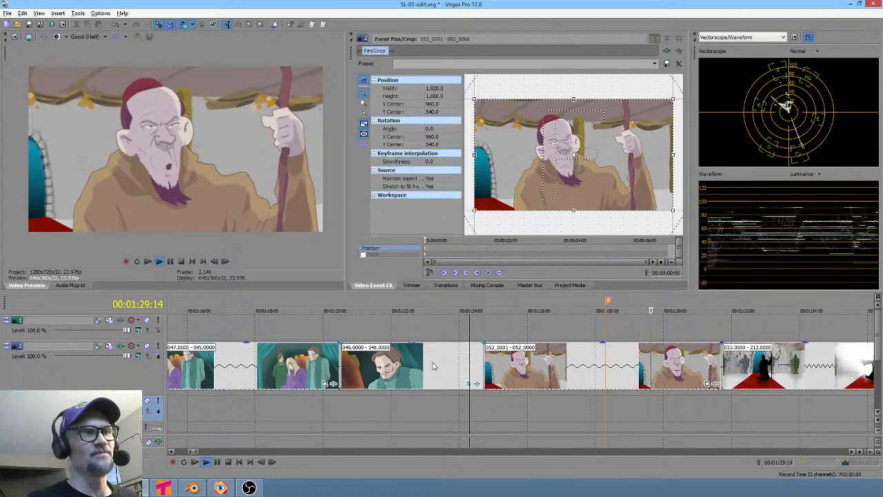
key("space")
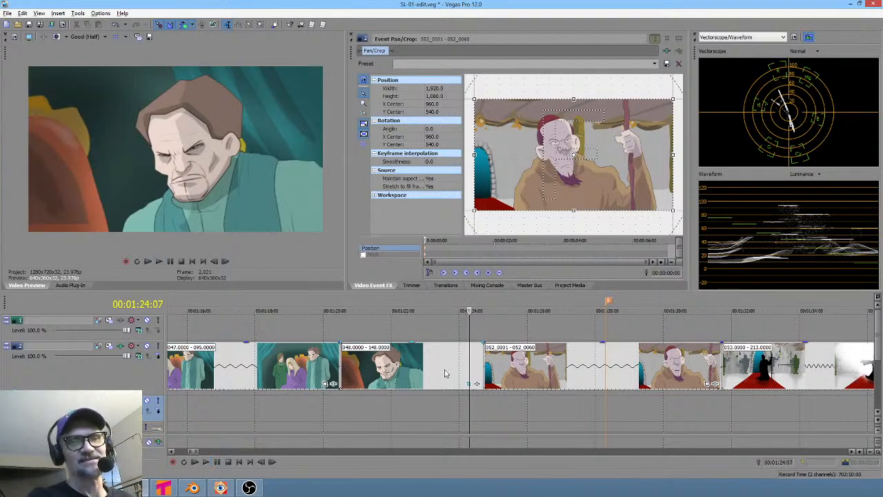
- Mark a loop region over the cut near 00:01:24 and place the cursor just before the 052 shot
left_click_drag(475, 397, 504, 399)
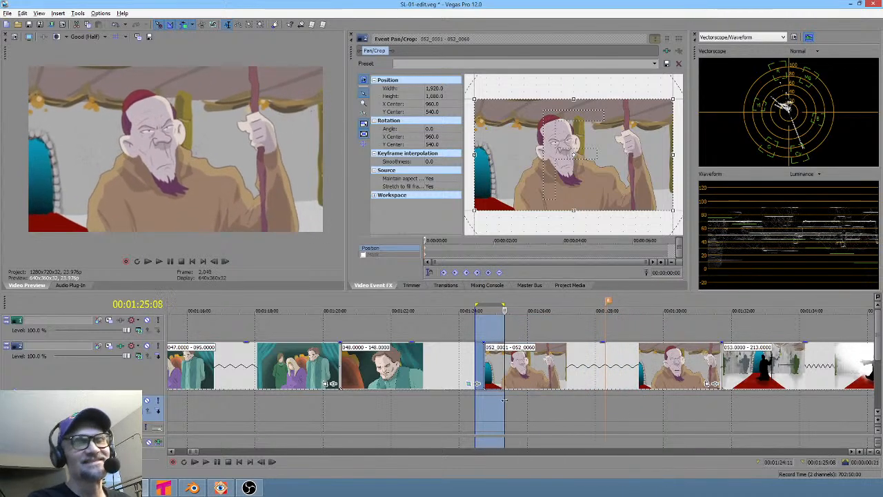
scroll(514, 404, "right", 5)
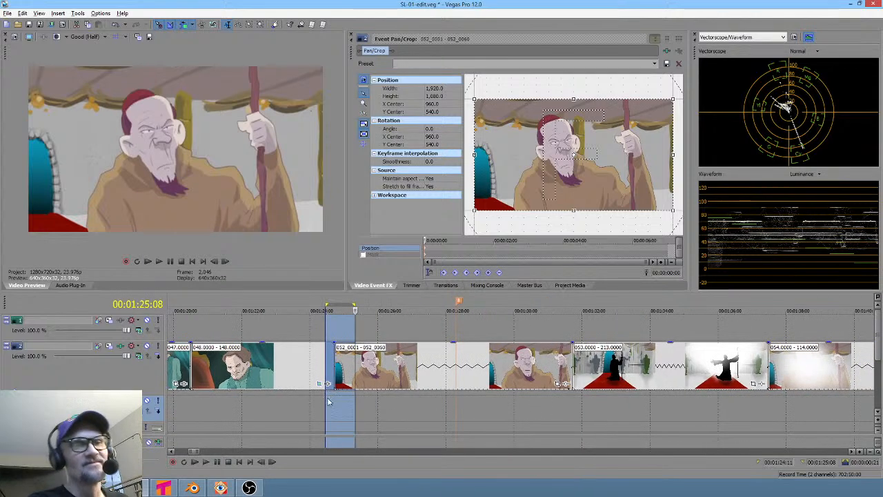
left_click_drag(328, 402, 447, 381)
left_click(319, 396)
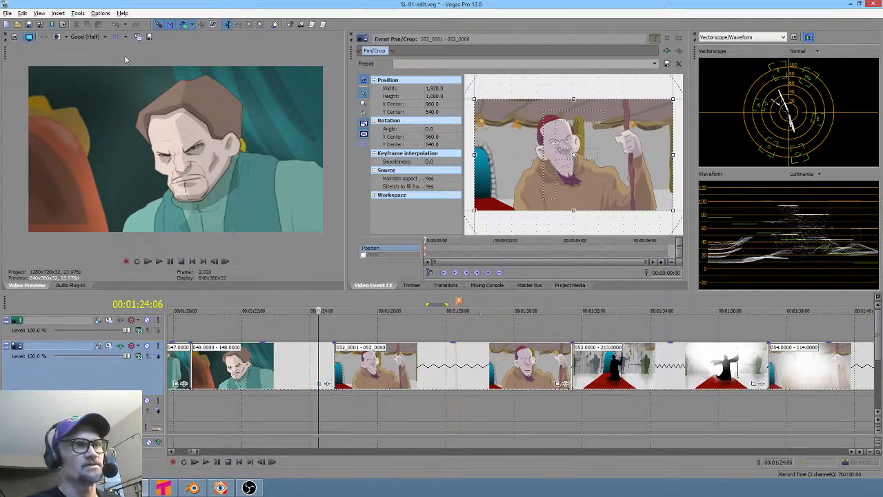
- Switch the preview quality to Good (Full) and play the cut near 00:01:24
left_click(86, 37)
mouse_move(97, 66)
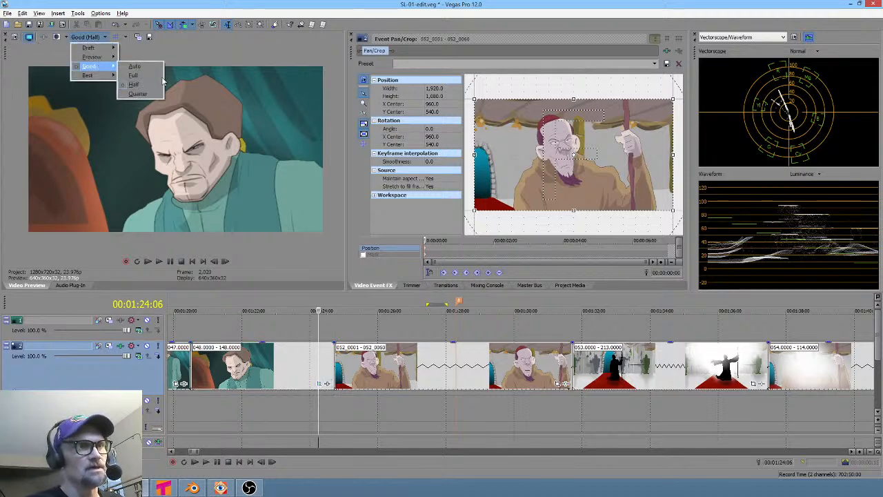
left_click(146, 76)
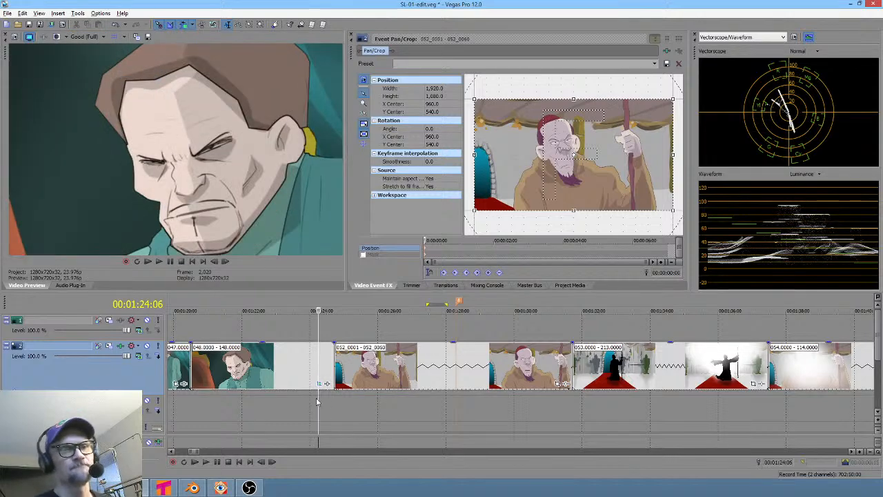
key("space")
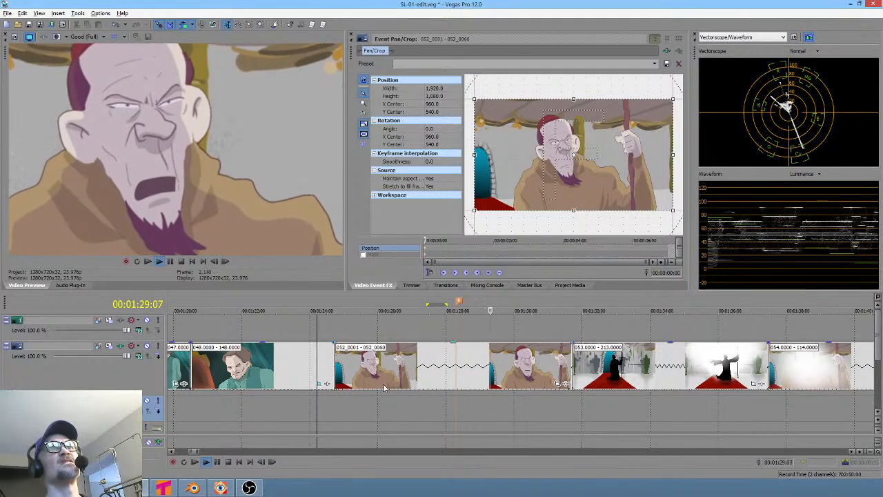
key("space")
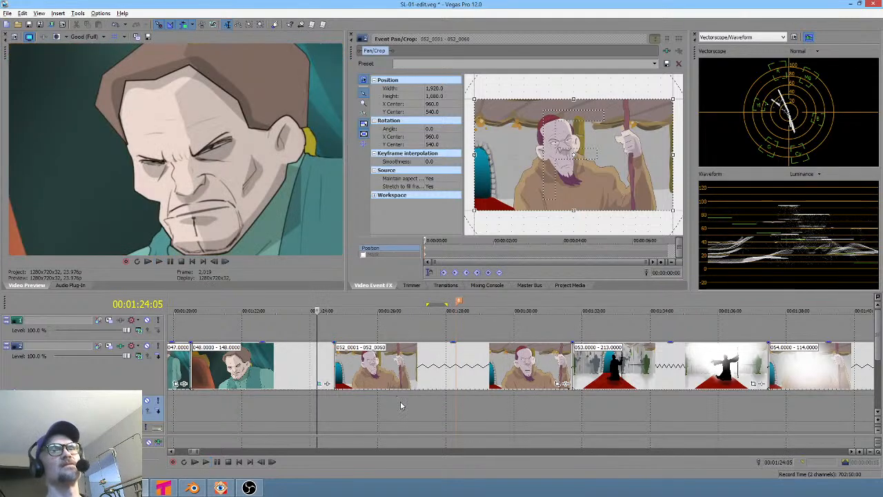
- Set the preview quality back to Good (Half)
left_click(102, 37)
mouse_move(102, 68)
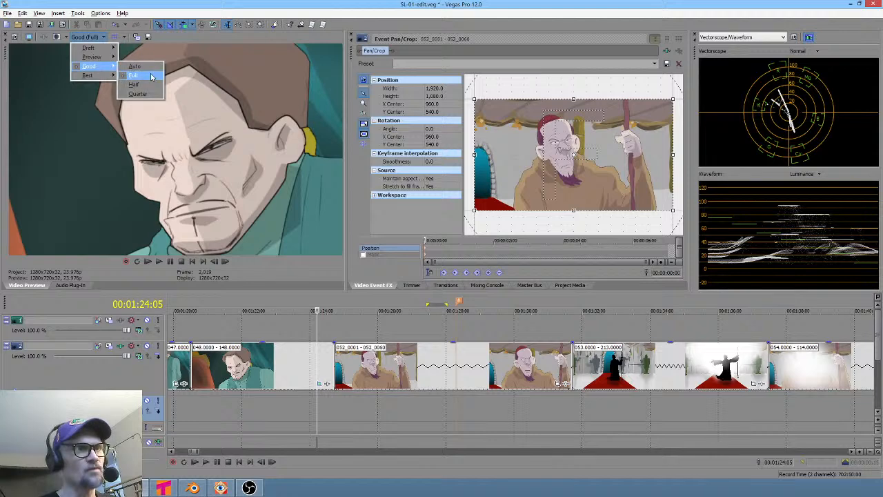
left_click(154, 90)
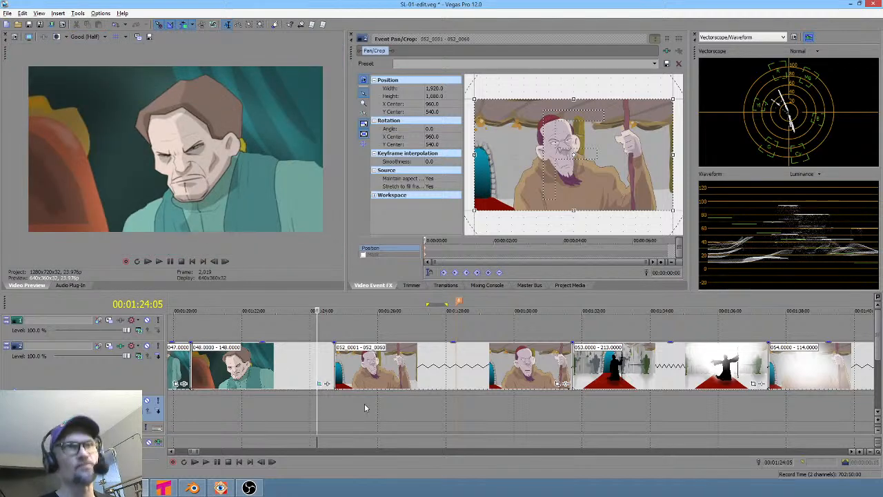
- Loop the section of the 052 shot between about 00:01:25 and 00:01:28 to review its timing
left_click_drag(366, 407, 466, 407)
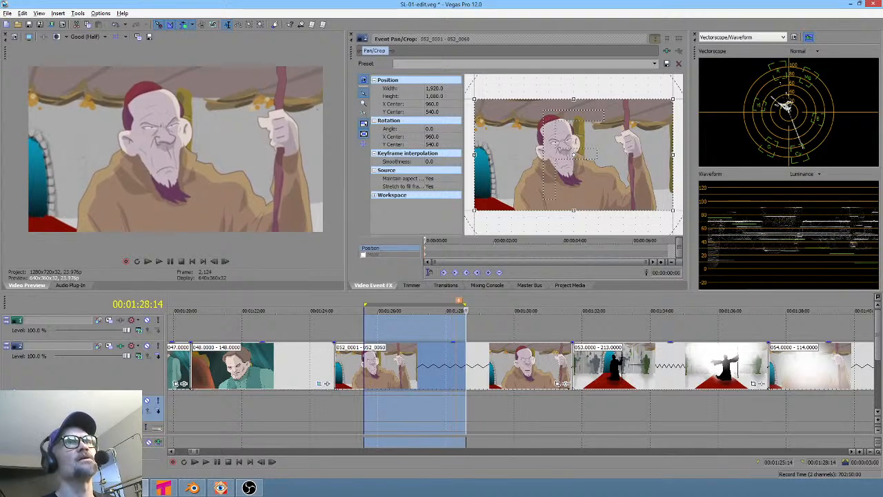
scroll(520, 372, "up", 1)
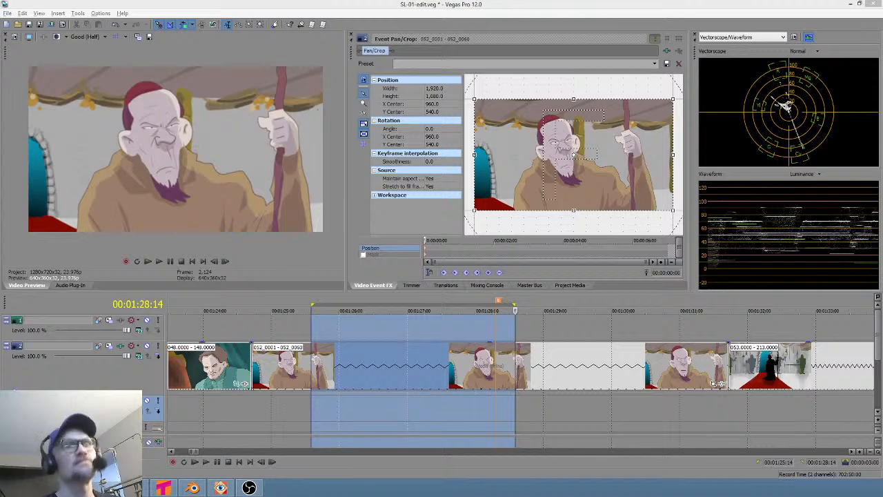
left_click_drag(258, 403, 392, 413)
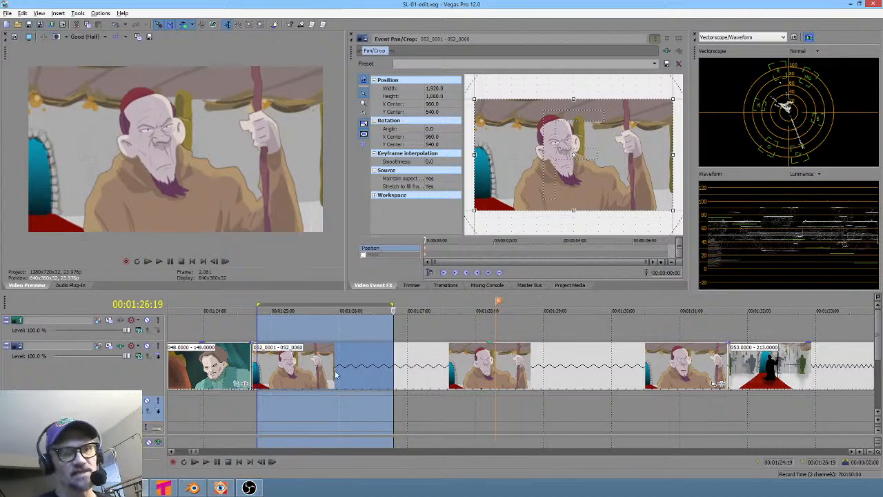
left_click_drag(306, 412, 501, 414)
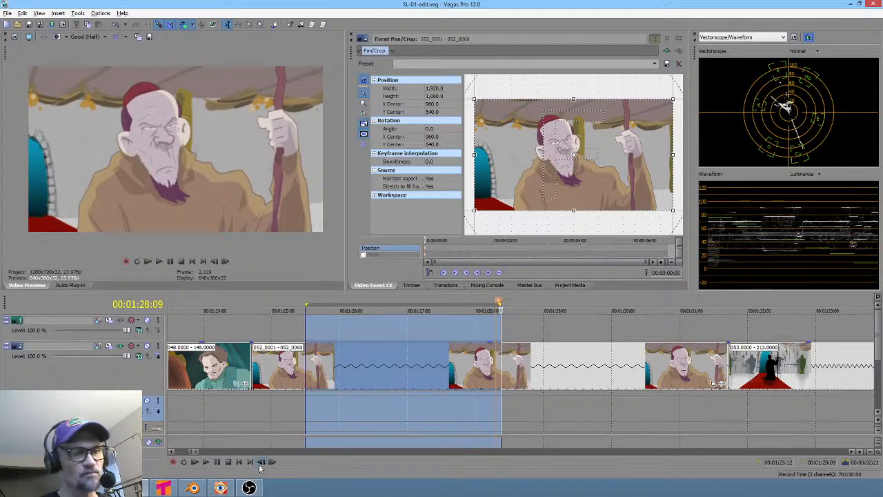
- Switch to Blender, close the render view and save lattice-deformation.blend
left_click(199, 488)
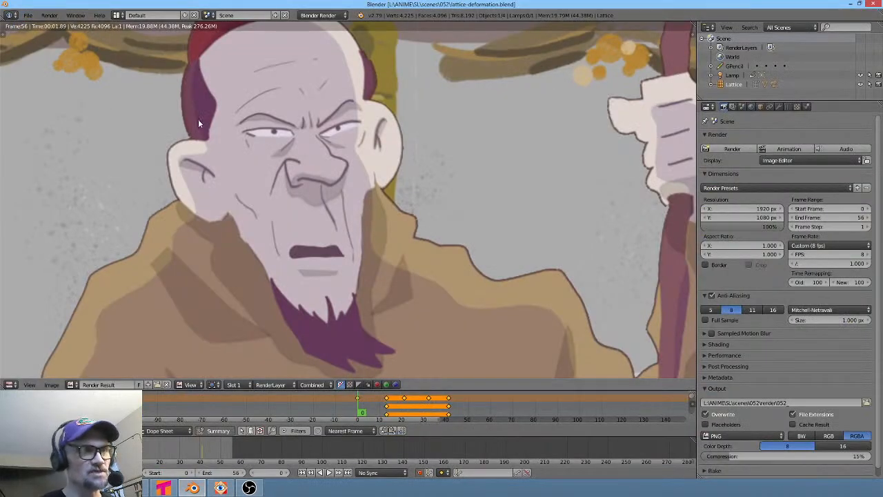
key("Escape")
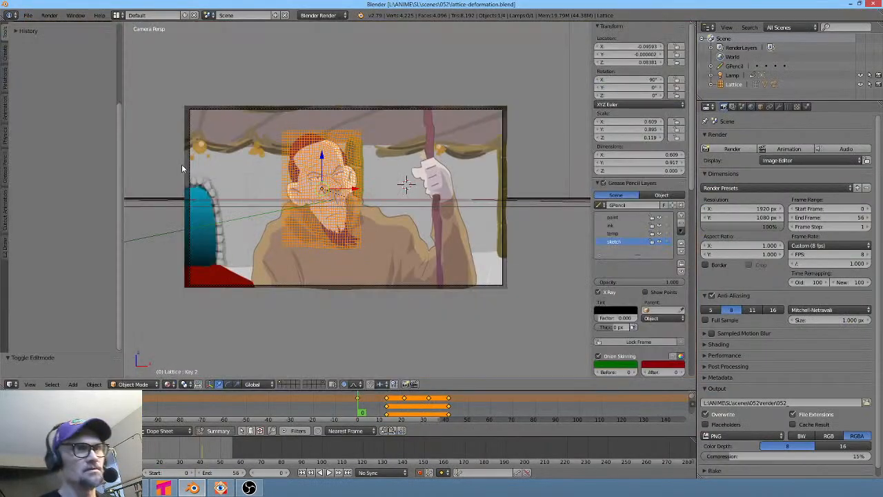
left_click(27, 17)
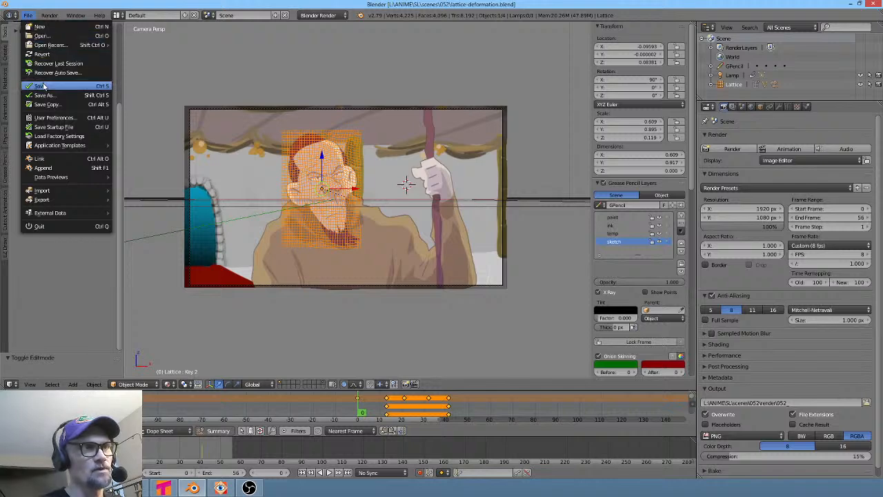
left_click(43, 85)
- Open 052.blend from the scenes\052 folder and jump to its last frame
left_click(28, 16)
left_click(40, 35)
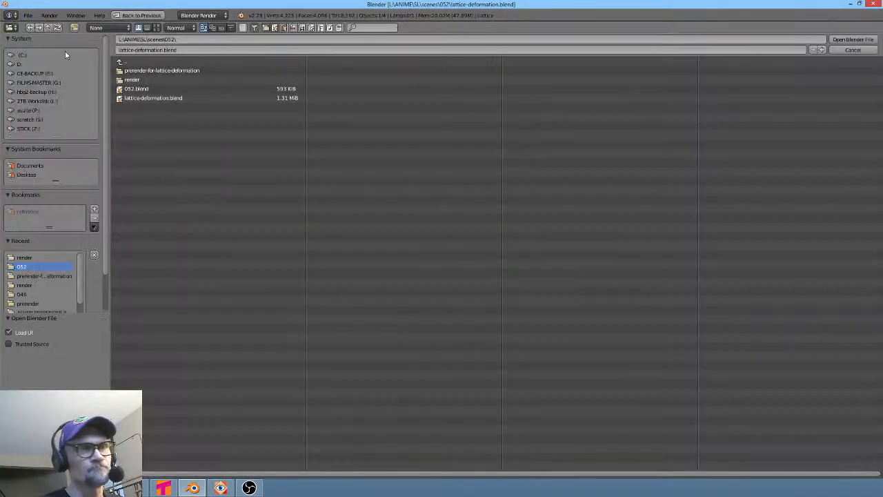
double_click(136, 89)
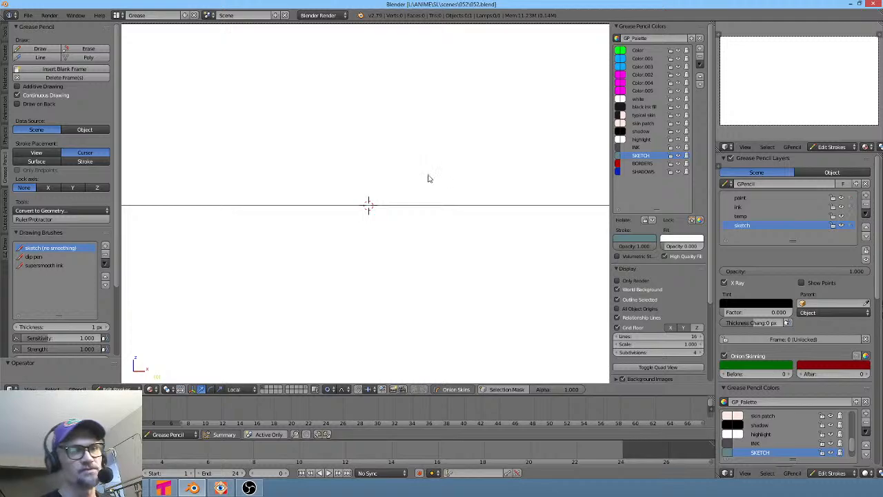
middle_click_drag(445, 193, 447, 228)
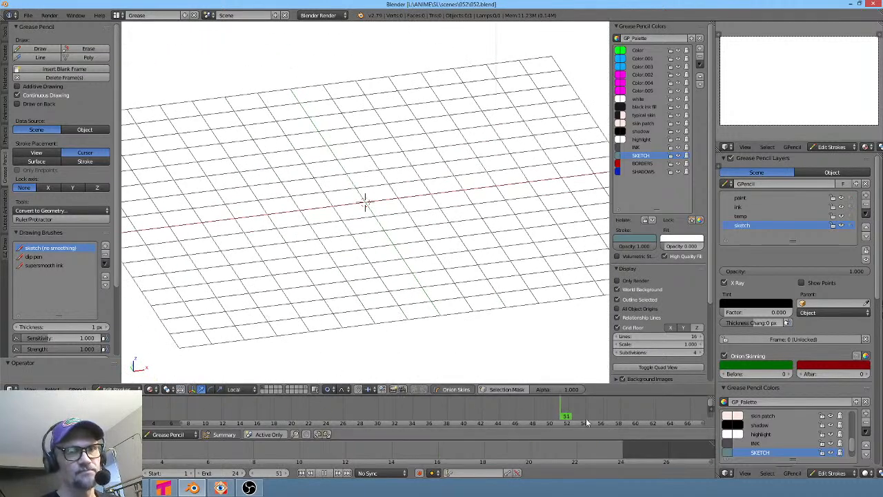
key("shift+Right")
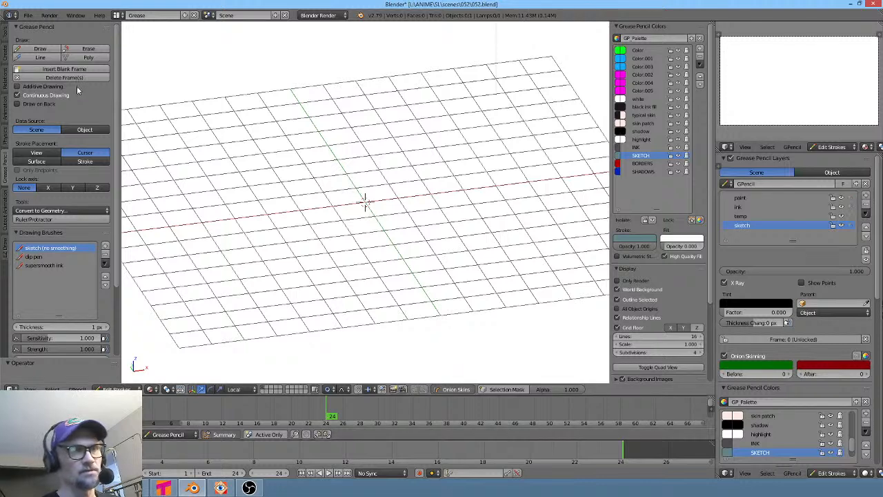
- Reopen lattice-deformation.blend from the recent files
left_click(29, 15)
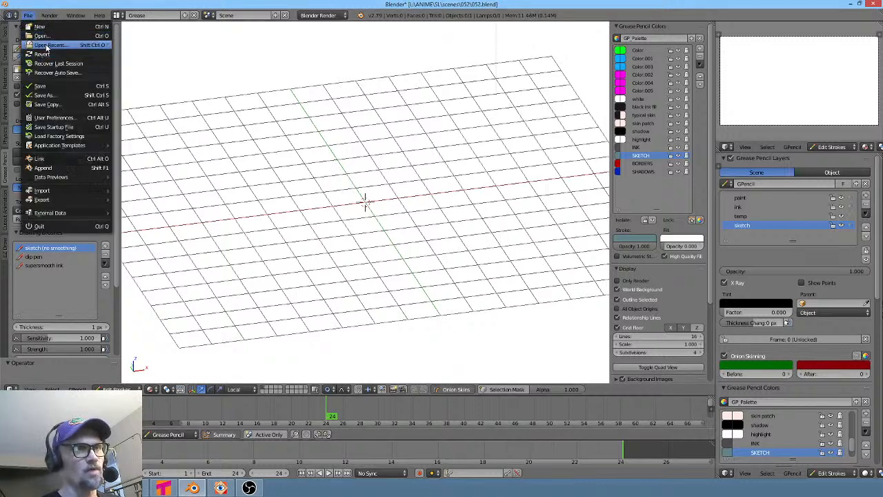
mouse_move(46, 48)
left_click(207, 54)
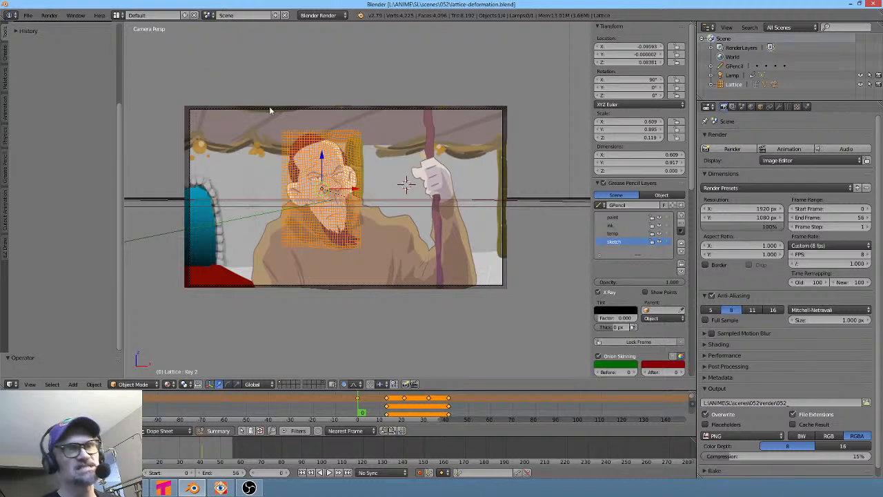
- Zoom in on the lattice-deformed face and play the animation
scroll(332, 194, "up", 3)
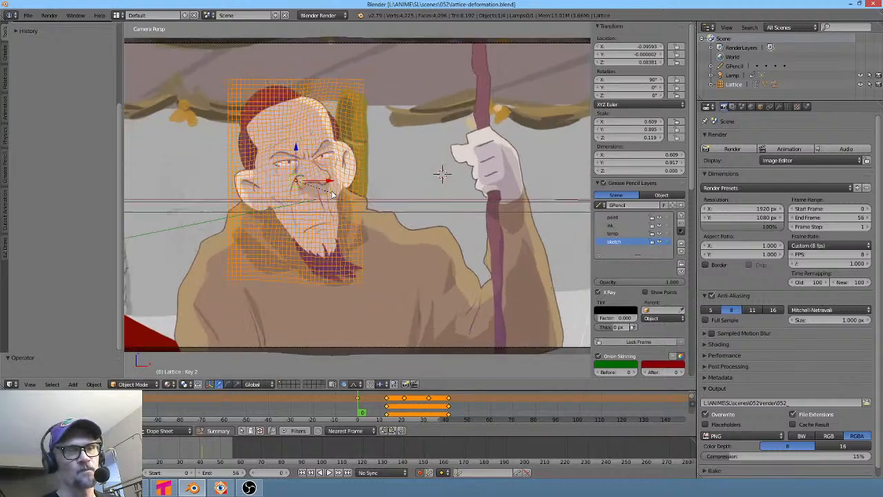
scroll(331, 195, "up", 1)
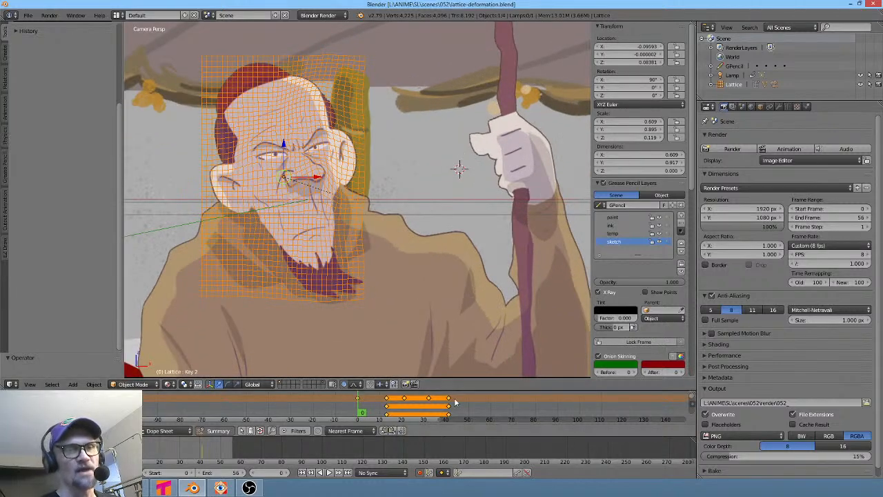
key("alt+a")
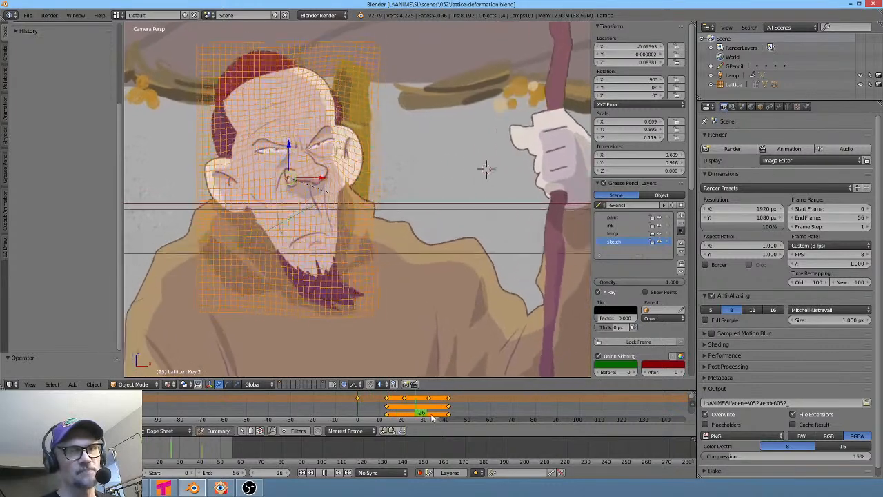
key("Escape")
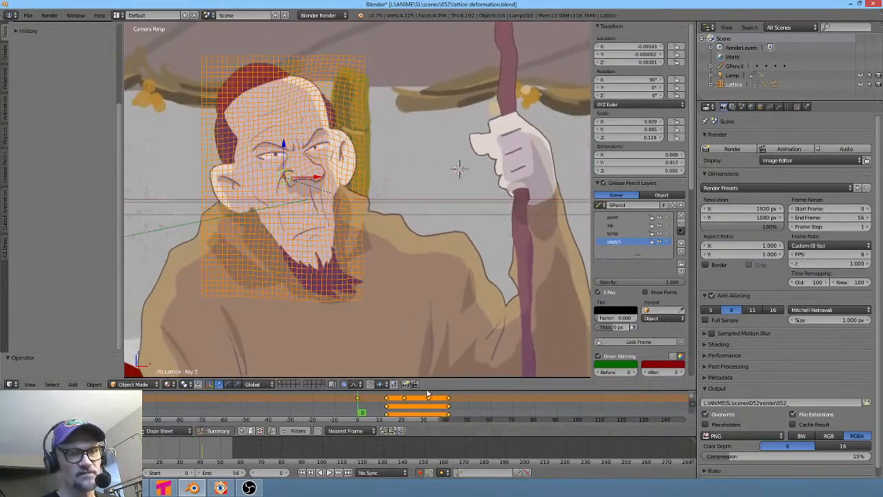
- Enlarge the dope sheet and filter it to show only selected objects' channels
left_click_drag(424, 390, 441, 288)
scroll(458, 337, "up", 12)
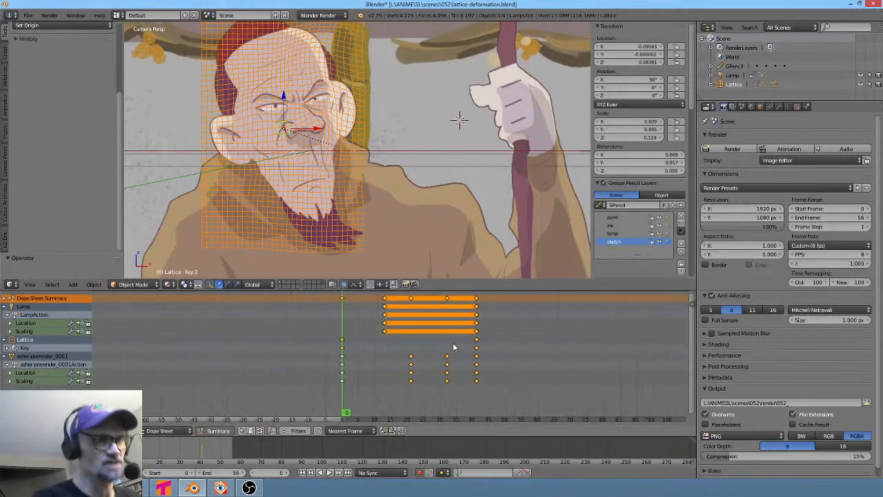
middle_click_drag(425, 342, 360, 350)
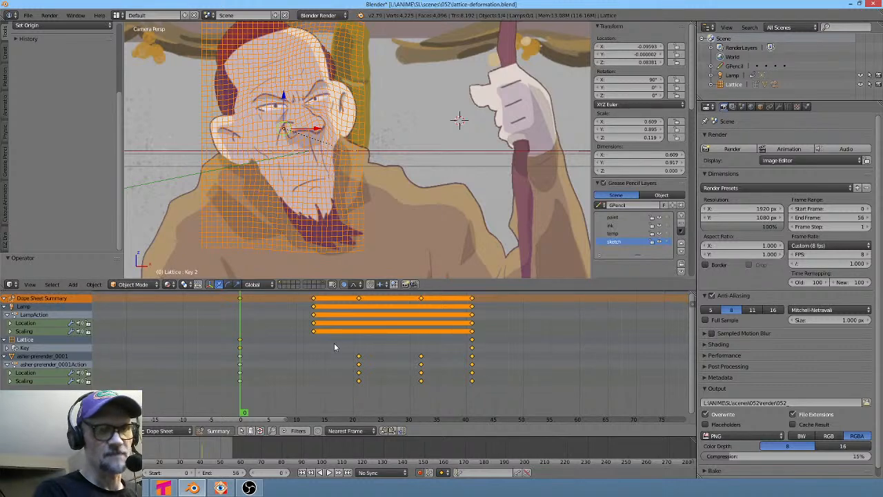
left_click(240, 431)
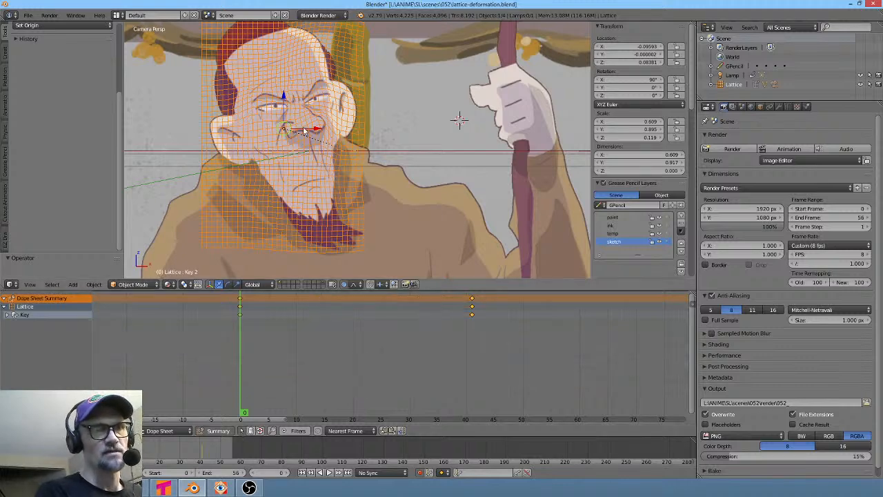
- Select the asher-prerender_0001 object and move its first keyframes from frame 0 to about frame 8
right_click(468, 112)
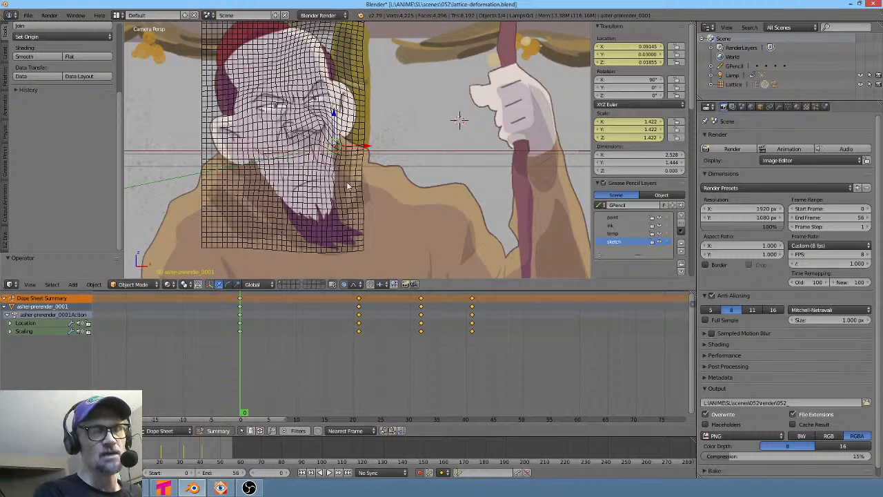
middle_click_drag(425, 160, 430, 175, "shift")
left_click_drag(242, 399, 289, 409)
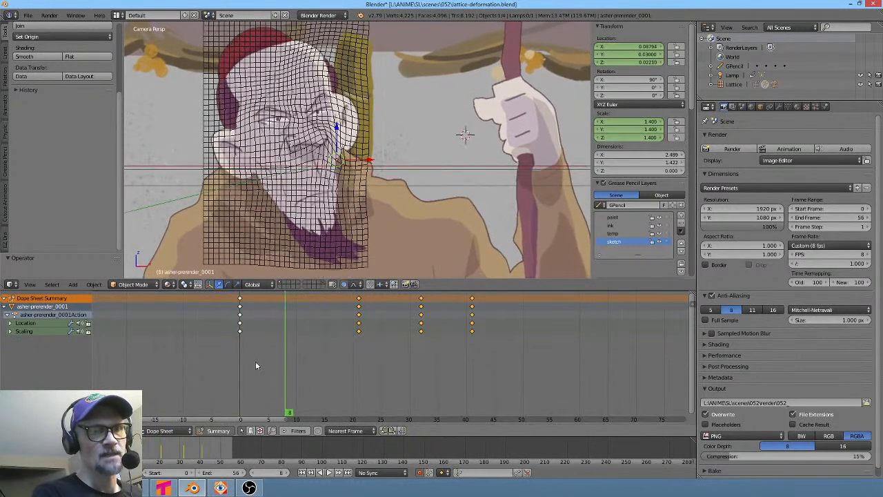
left_click_drag(240, 331, 482, 357)
right_click(351, 339)
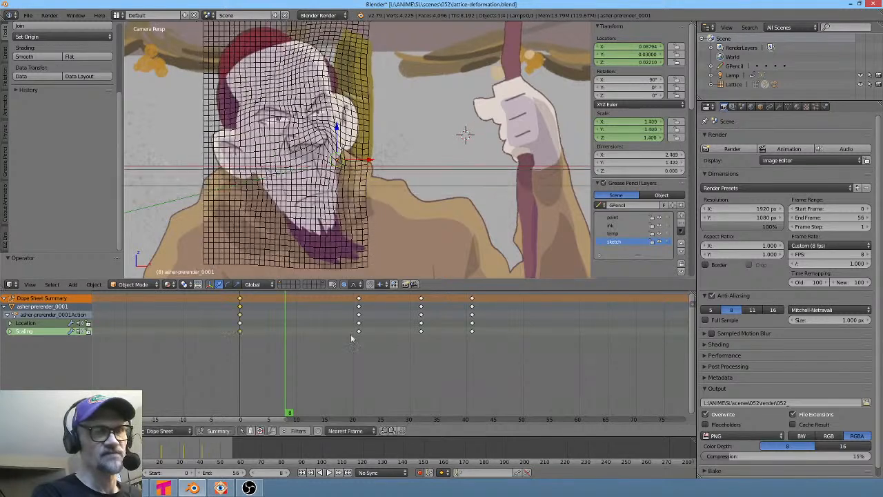
left_click(7, 316)
key("g")
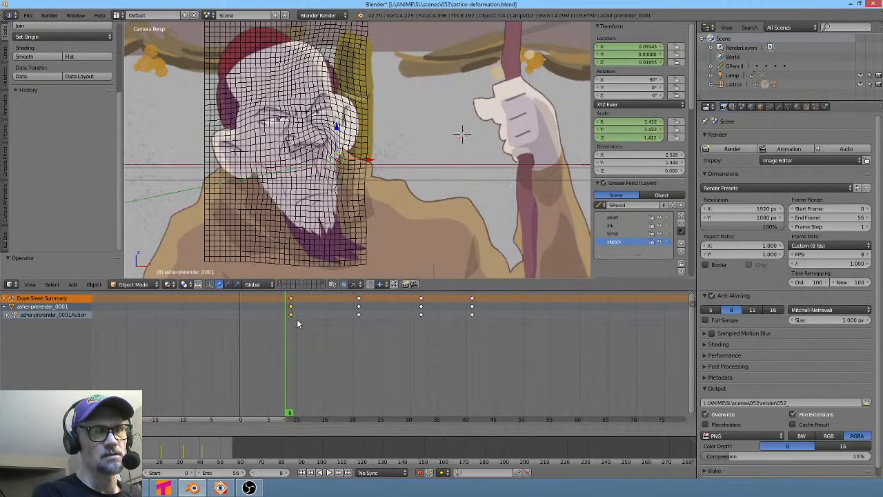
left_click(282, 317)
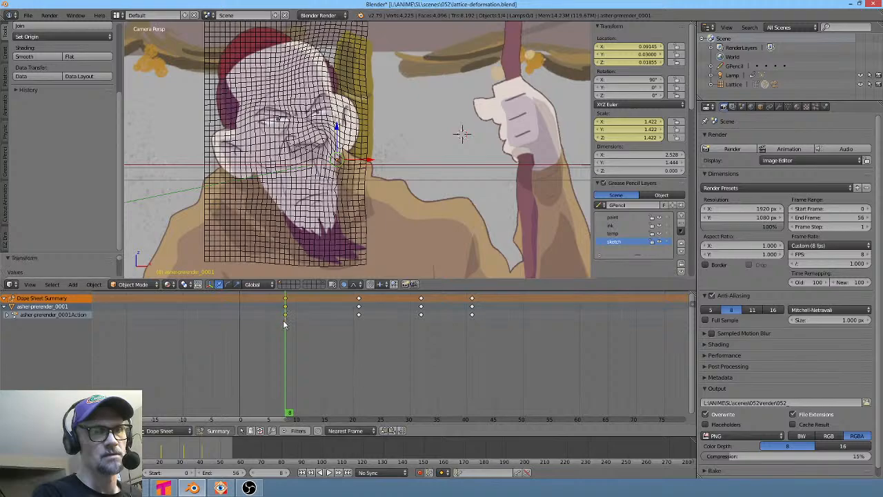
- Play the animation and scrub to frame 14 to check the new keyframe timing
left_click_drag(278, 320, 229, 338)
key("alt+a")
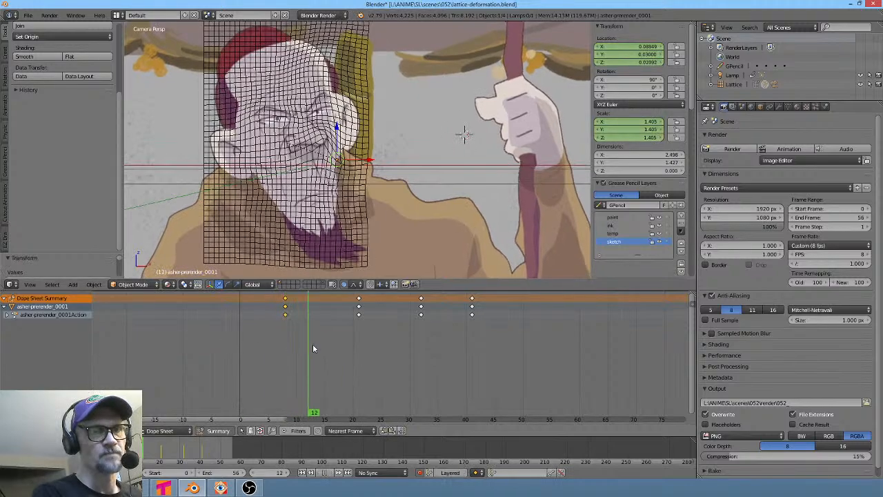
left_click_drag(295, 334, 320, 342)
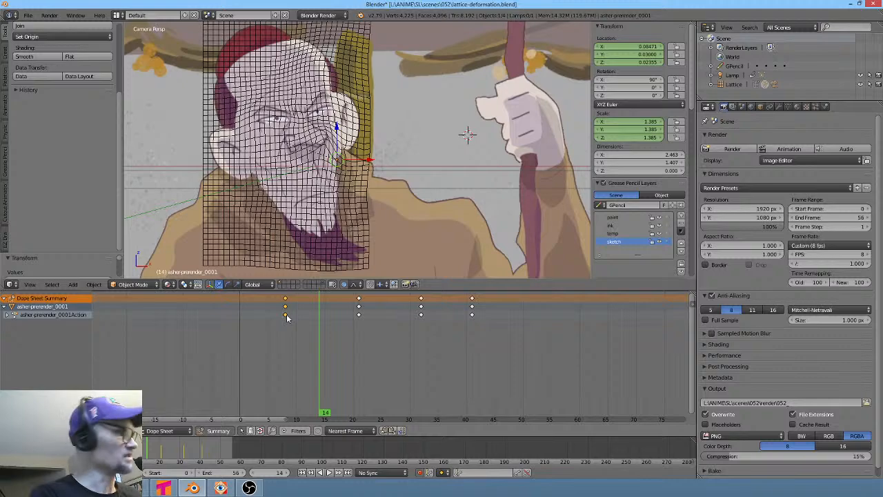
- Duplicate the frame-8 keyframes to about frame 16 so the pose holds
key("shift+d")
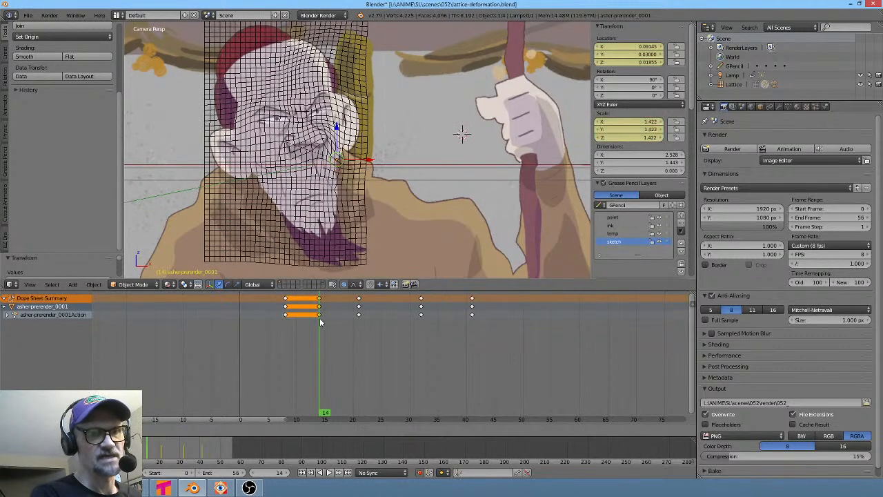
left_click(321, 322)
left_click_drag(297, 340, 400, 351)
key("g")
left_click(330, 318)
left_click(359, 315)
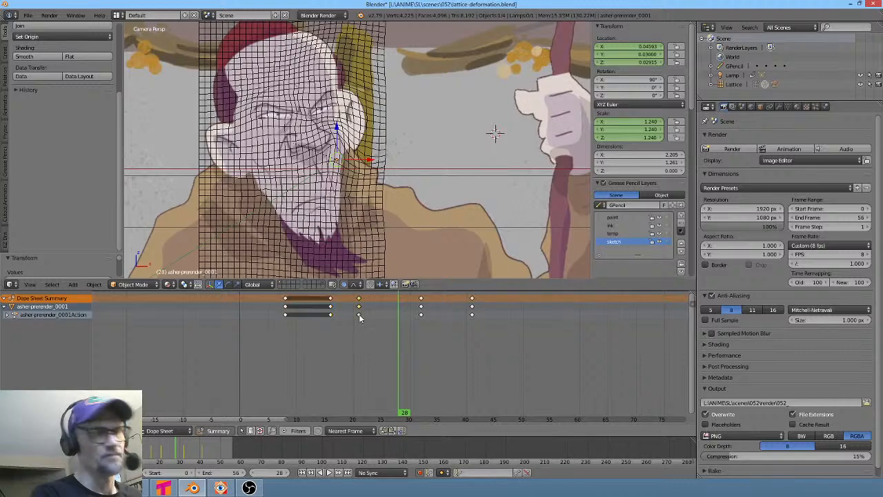
- Duplicate the frame-21 keyframes to about frame 28 to hold that pose
key("shift+d")
left_click(398, 320)
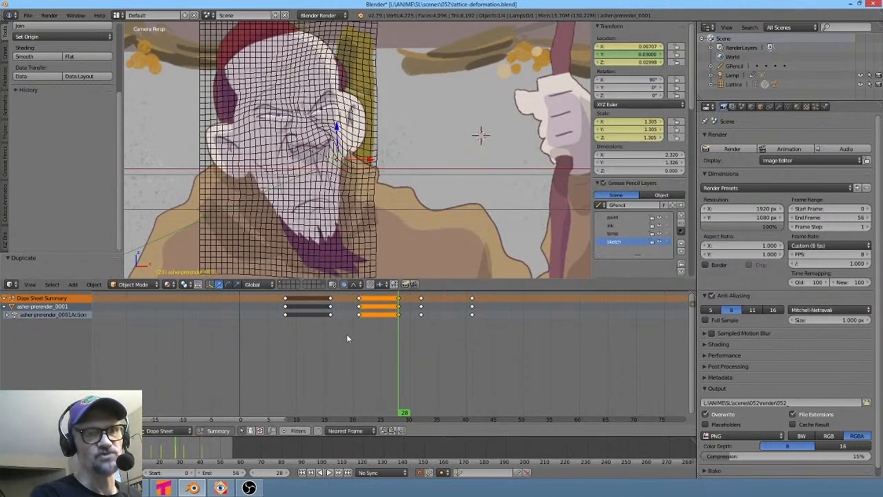
left_click(358, 337)
left_click_drag(364, 339, 422, 334)
- Select the frame-32 keyframes and duplicate them to about frame 38
right_click(421, 315)
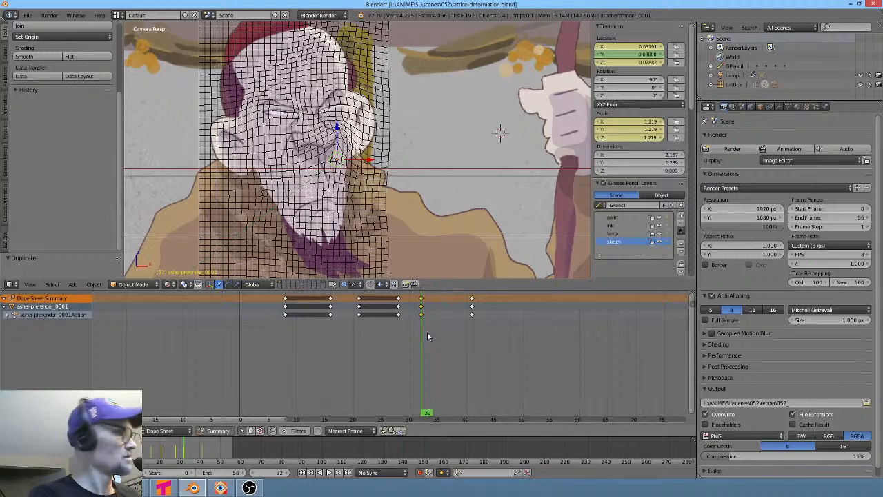
key("shift+d")
left_click(456, 332)
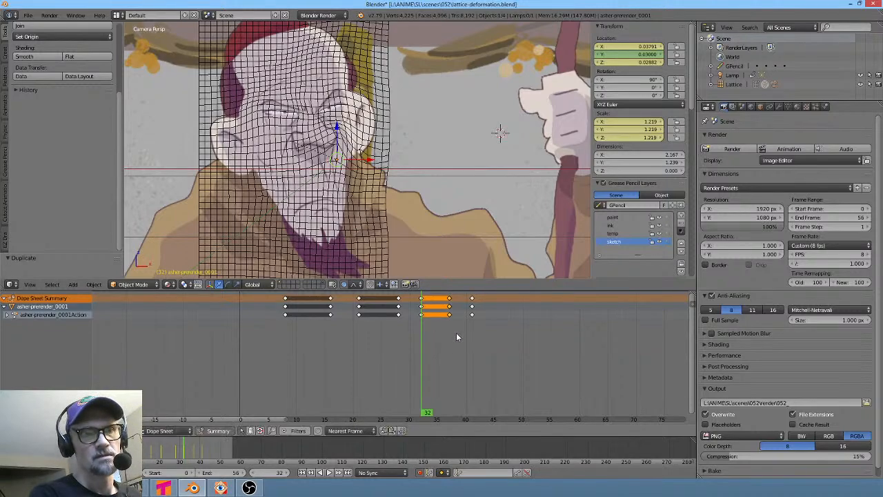
mouse_move(420, 349)
left_mouse_down()
mouse_move(492, 348)
mouse_move(410, 349)
mouse_move(476, 352)
mouse_move(435, 341)
left_mouse_up()
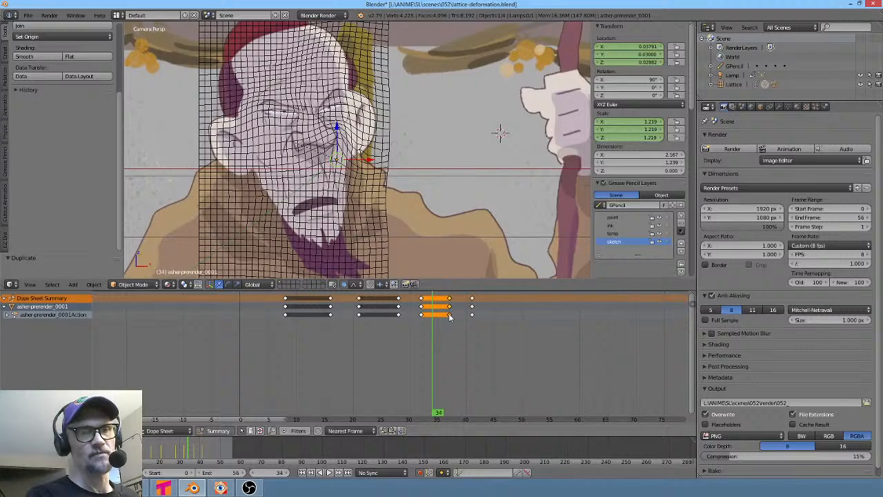
right_click_drag(449, 315, 457, 317)
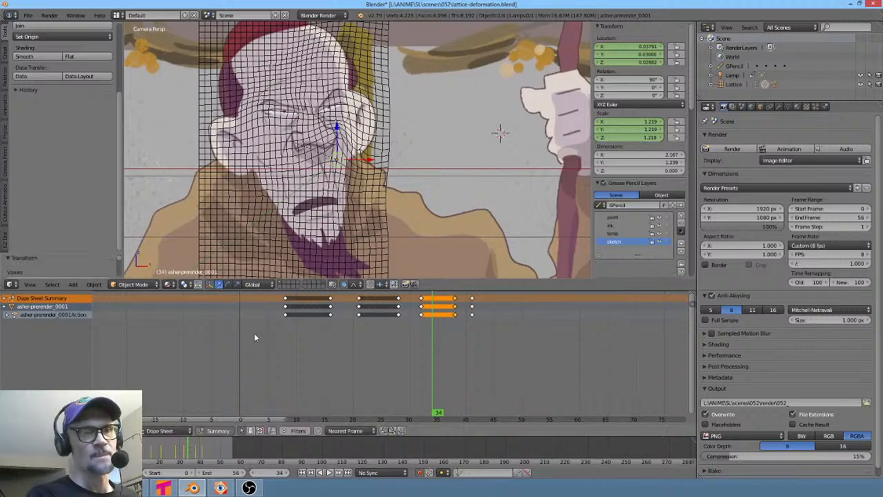
- Move the final keyframes from frame 41 to about frame 55
left_click_drag(254, 333, 472, 345)
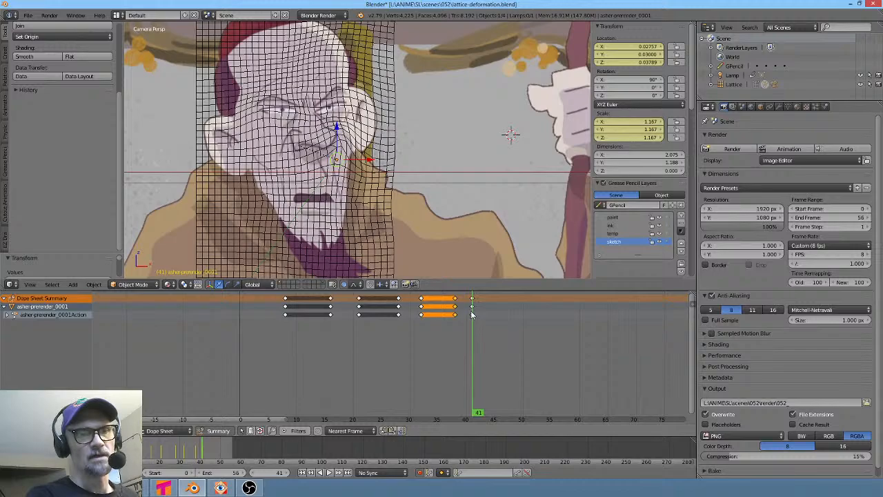
right_click_drag(472, 314, 582, 322)
left_click_drag(487, 366, 556, 360)
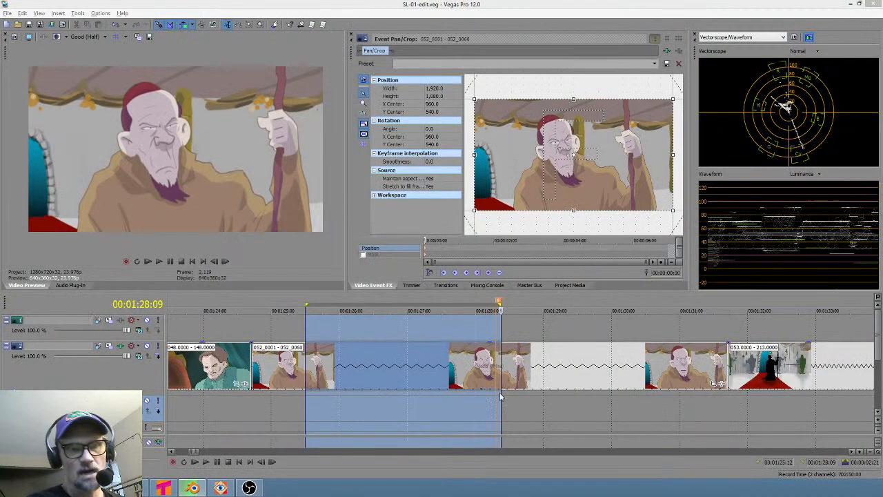
- Switch to Vegas Pro and play through the edit region around the end of shot 053 and shot 054
left_click(659, 412)
scroll(659, 414, "down", 5)
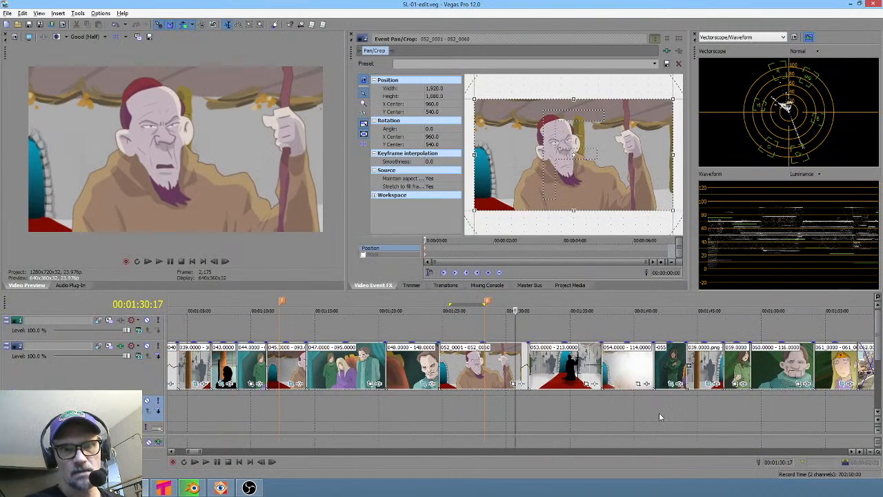
left_click_drag(579, 404, 616, 407)
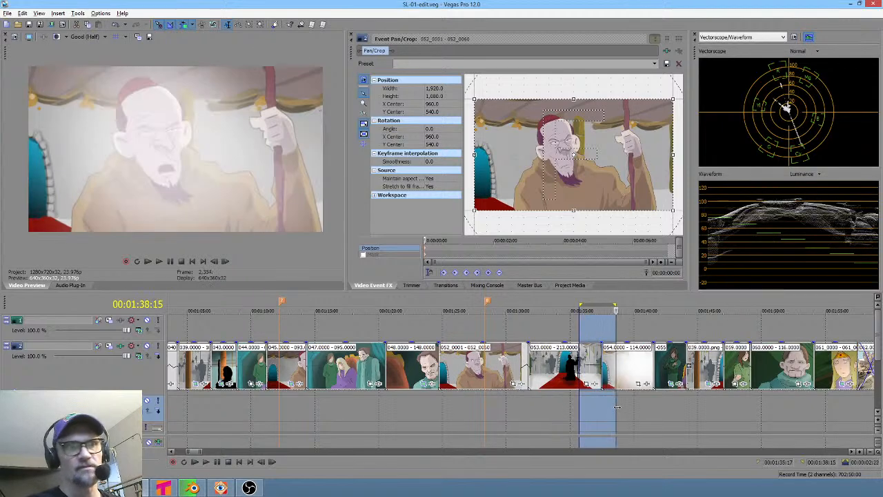
key("space")
key("space")
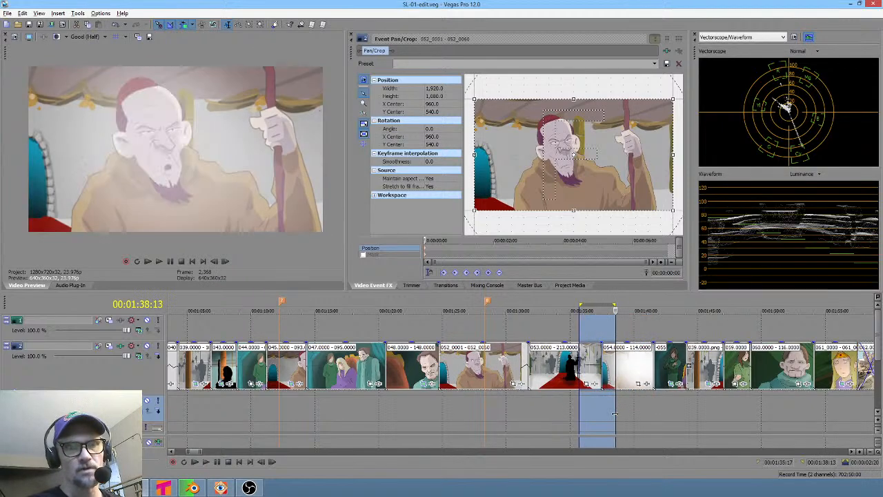
left_click(628, 413)
scroll(628, 414, "up", 5)
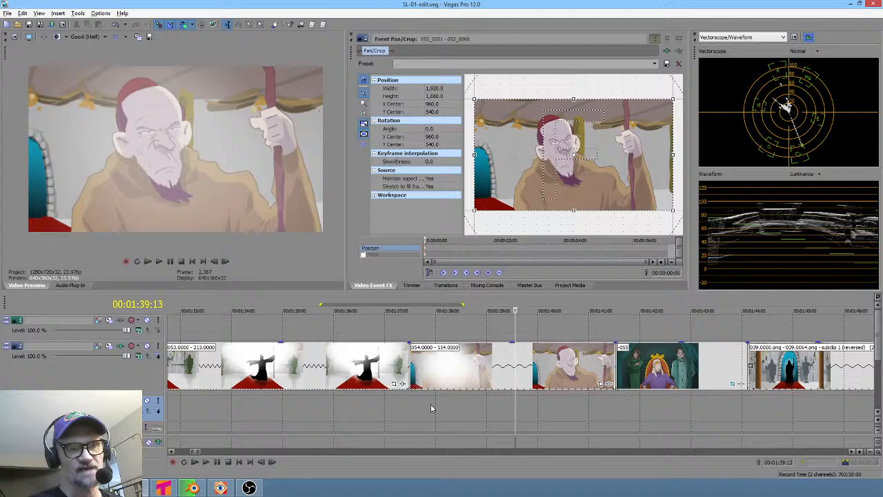
left_click_drag(416, 408, 545, 392)
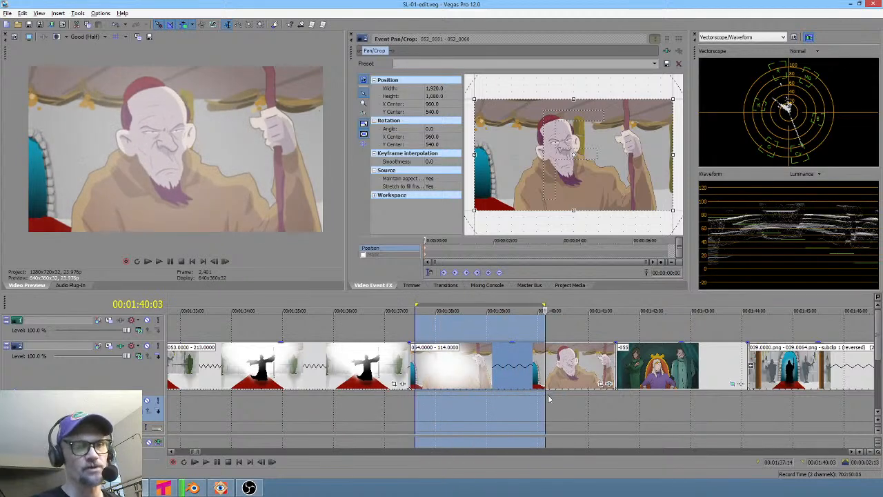
scroll(552, 400, "down", 5)
- Compare the old man's shots by placing the timeline cursor at several points along the edit
left_click(337, 395)
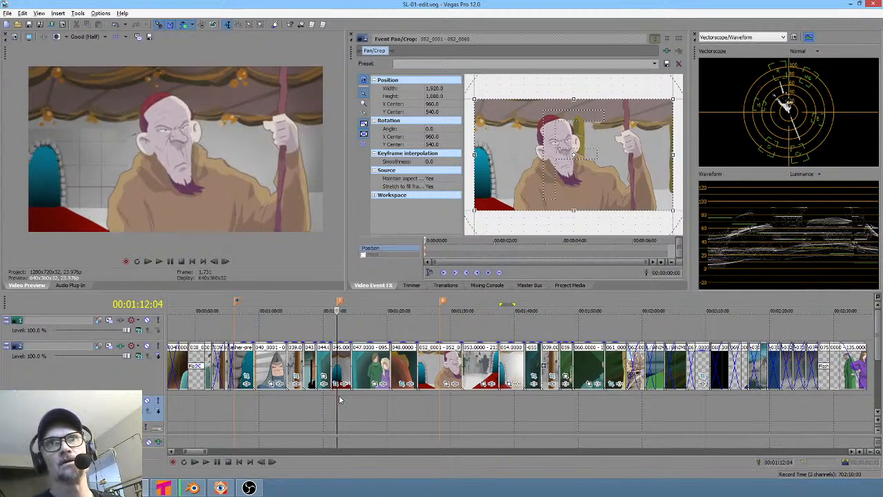
left_click(235, 400)
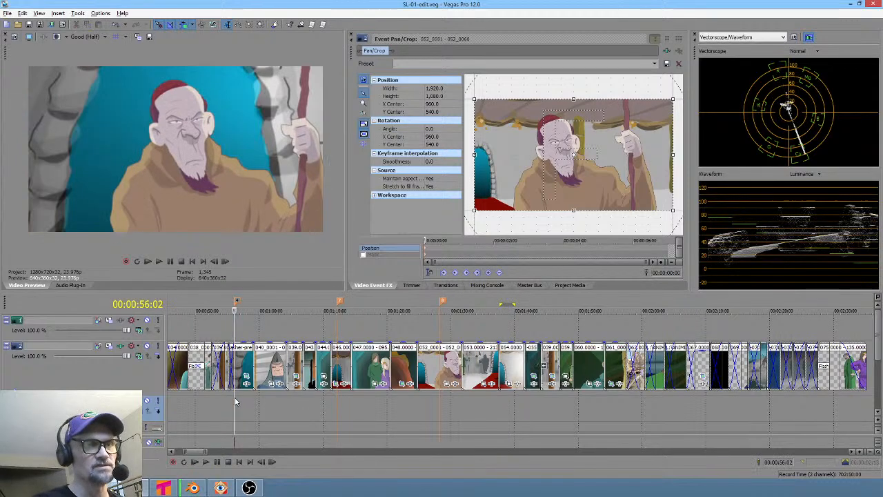
left_click(340, 395)
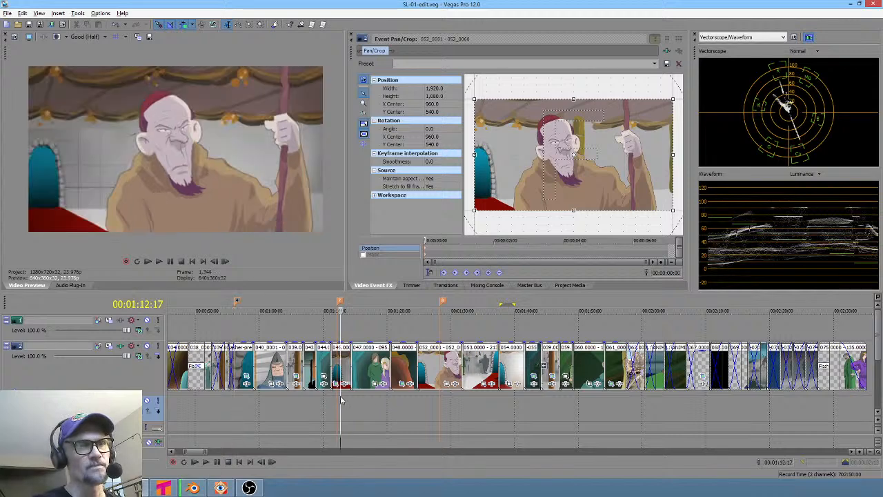
left_click(451, 403)
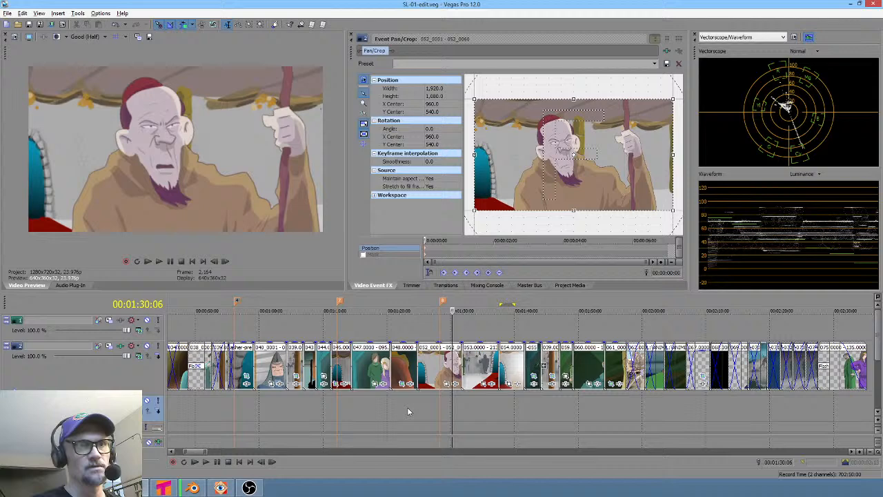
left_click(337, 411)
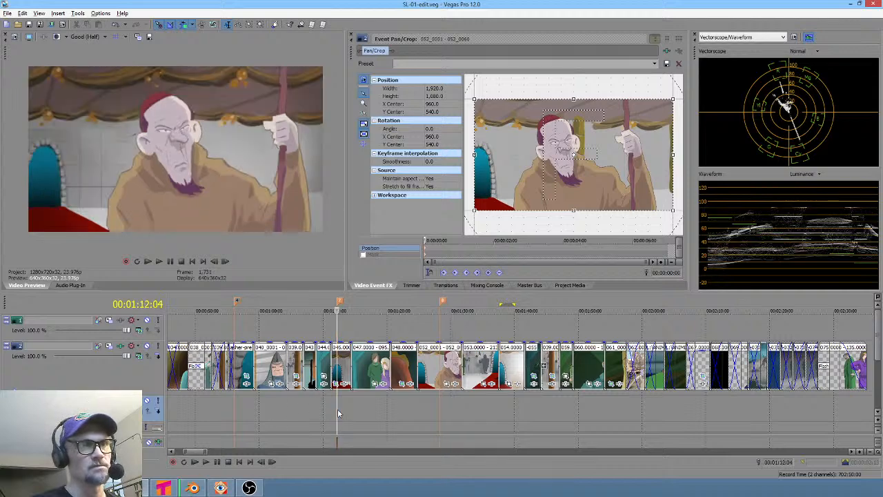
left_click(420, 399)
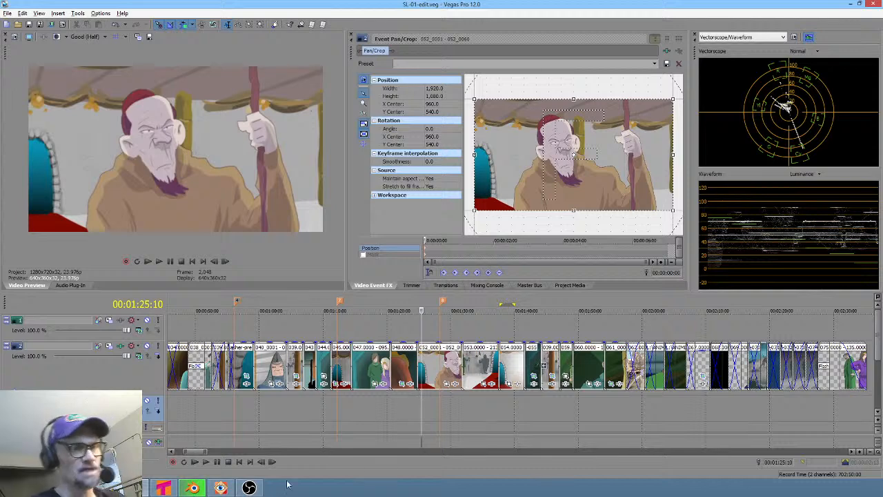
- Switch to Blender, render the current frame to preview it, and return to frame 0
left_click(194, 488)
key("F12")
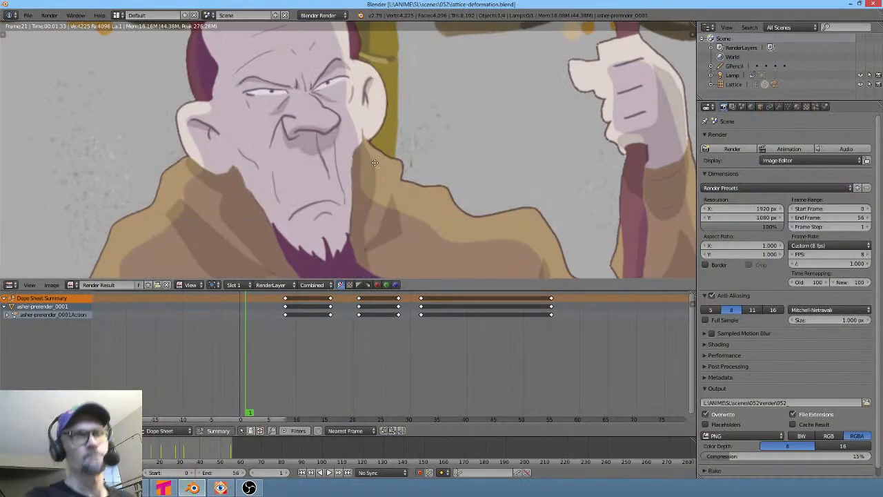
scroll(389, 189, "down", 4)
key("Escape")
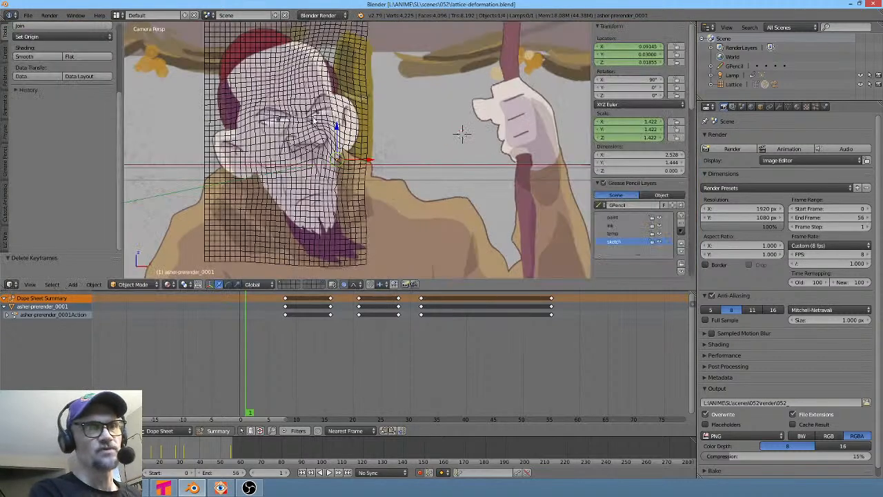
left_click(227, 361)
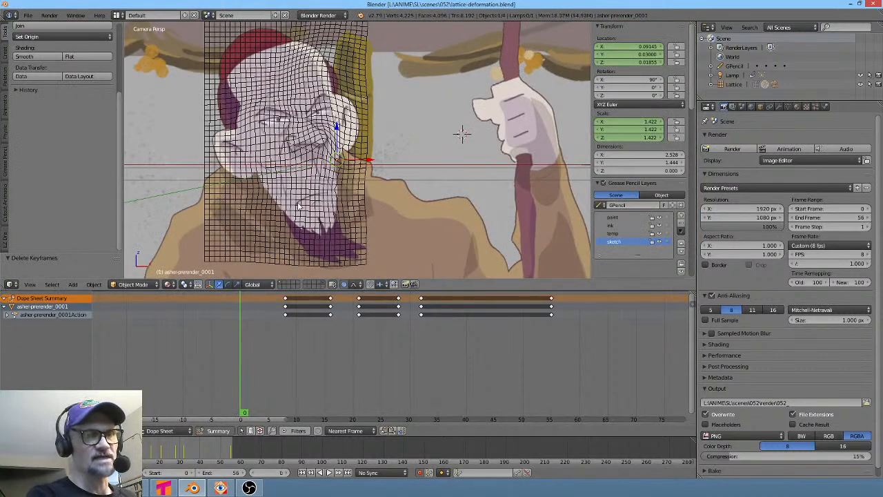
- Return to Vegas Pro and jump between shot 046 and shot 052 on the timeline to compare them
key("alt+Tab")
left_click(337, 398)
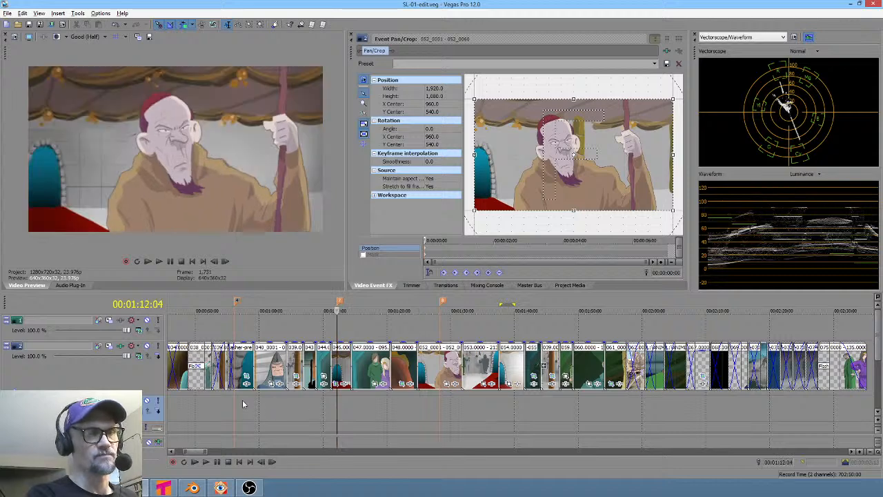
left_click(242, 403)
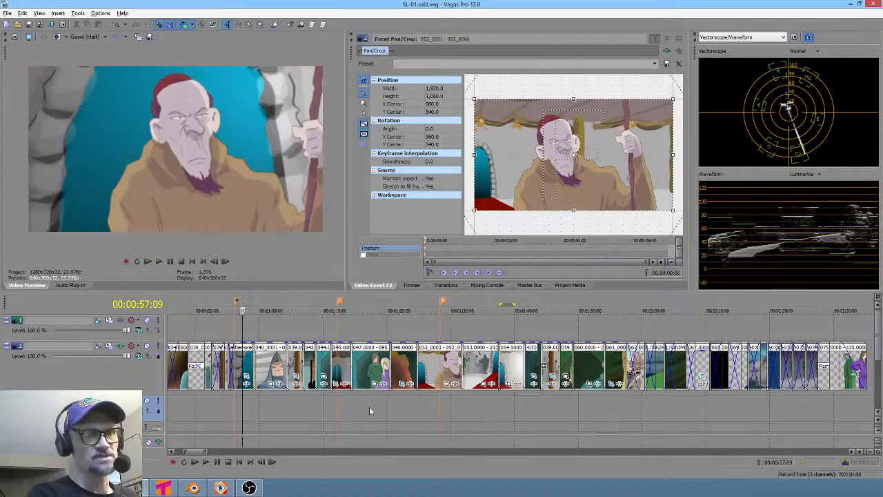
left_click(344, 406)
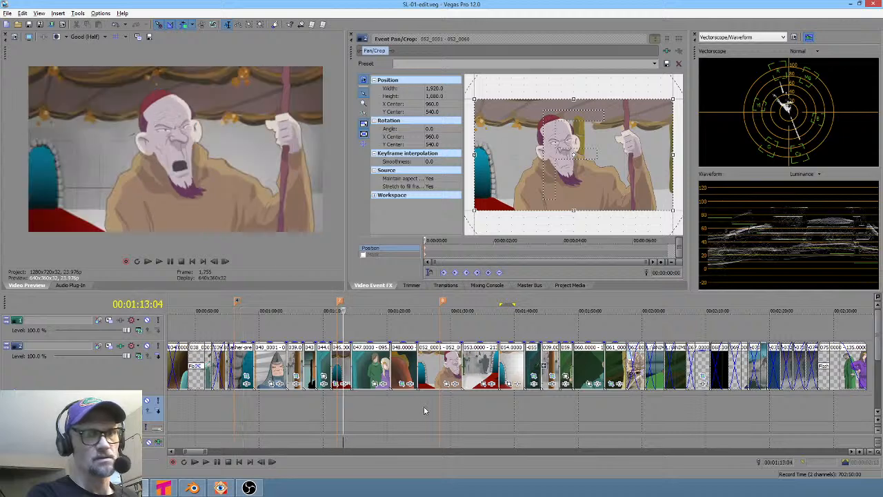
left_click(443, 409)
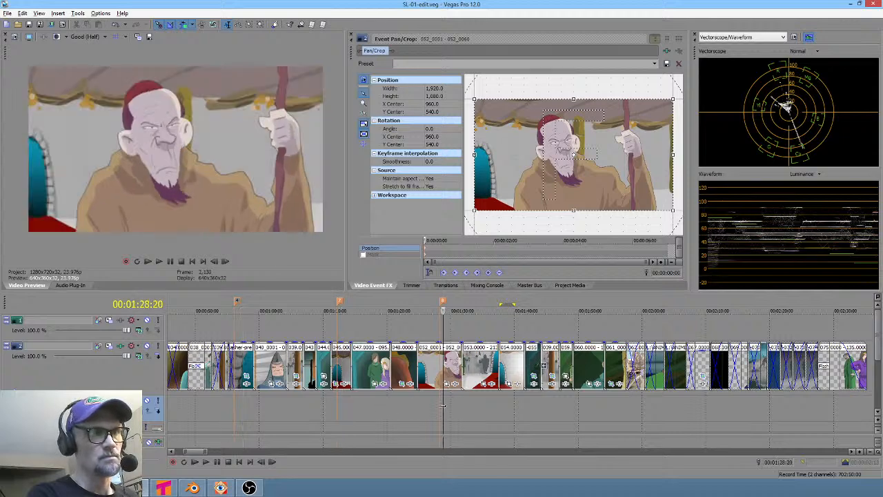
left_click(341, 409)
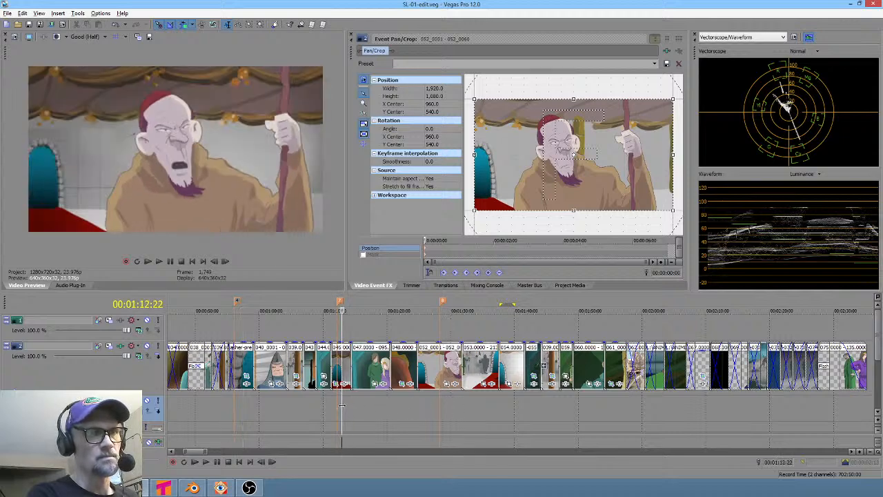
left_click(442, 411)
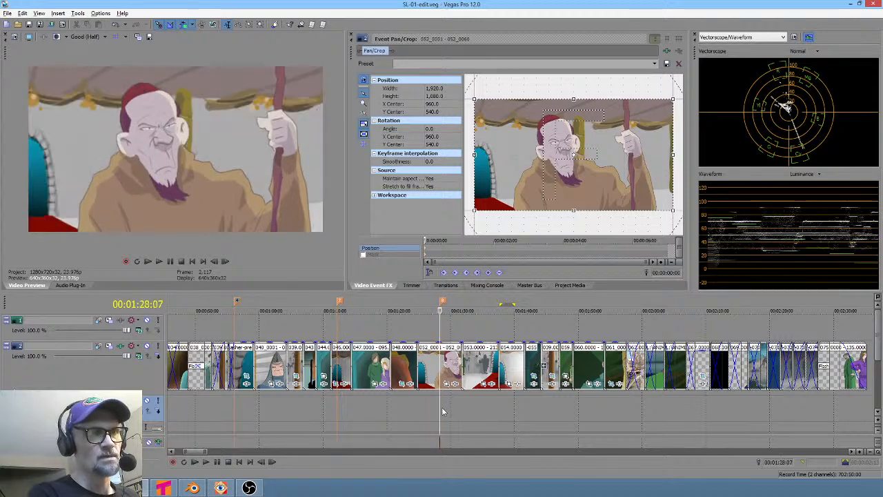
left_click(332, 399)
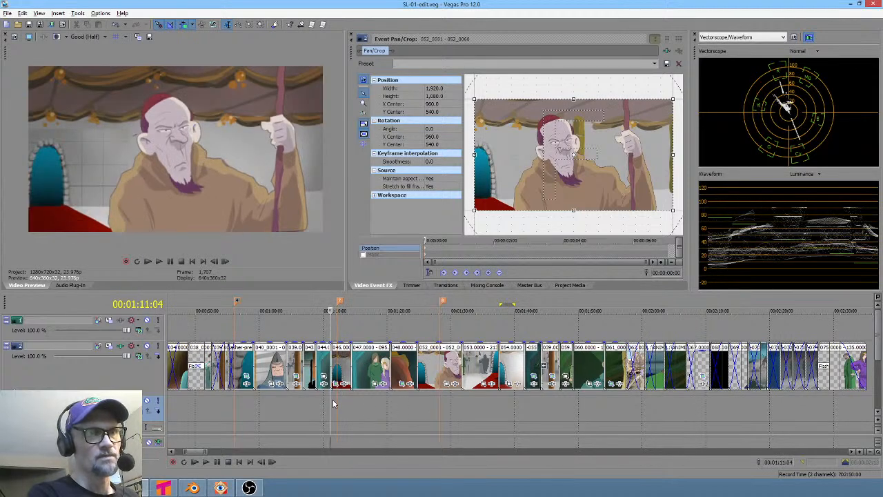
left_click(445, 414)
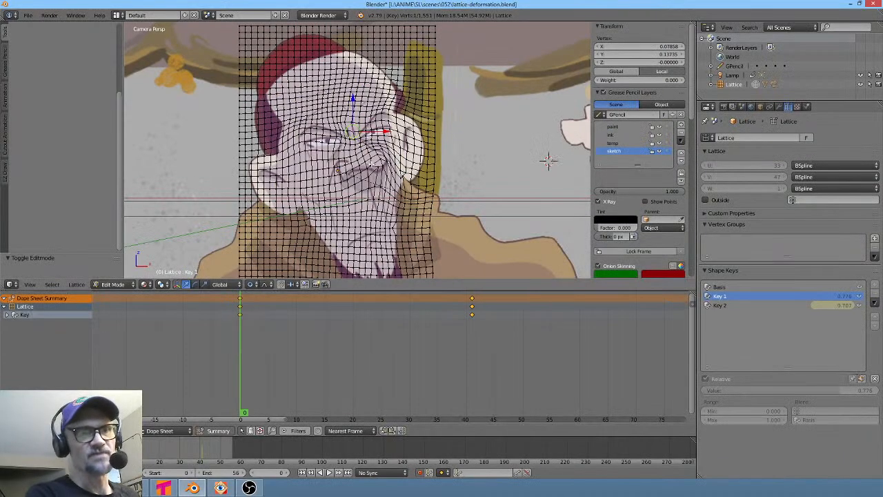
- With shape key Key 1 active, move the selected lattice points slightly using proportional editing at size about 0.13
key("alt+a")
key("Escape")
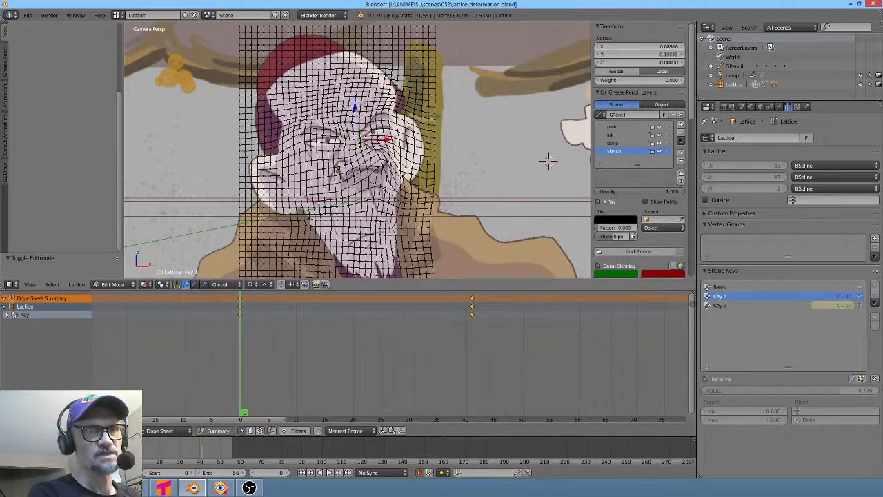
key("g")
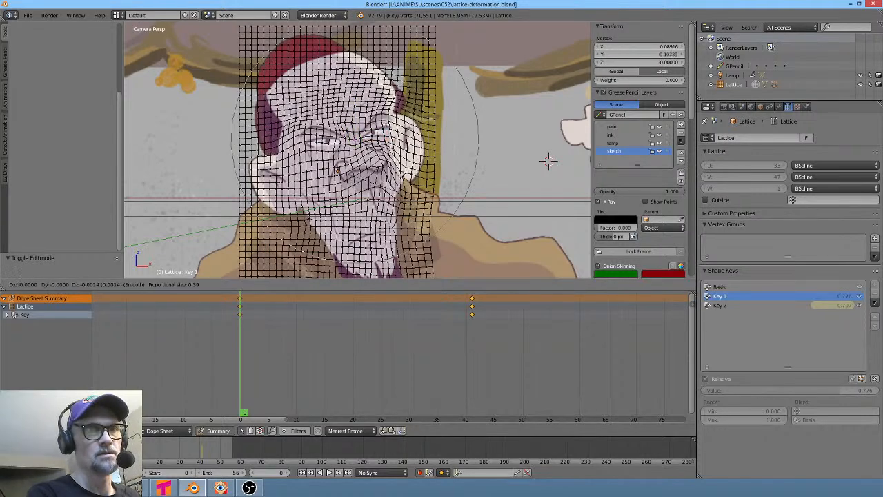
scroll(386, 126, "up", 5)
scroll(387, 126, "up", 8)
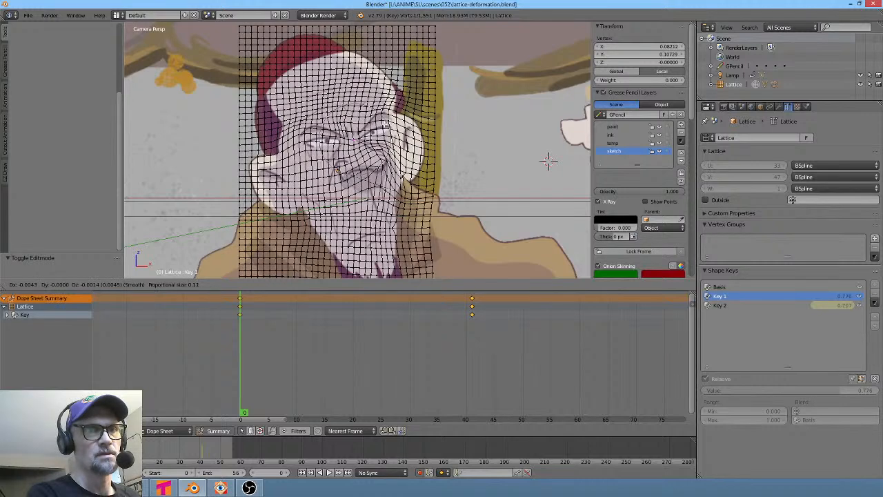
left_click(549, 161)
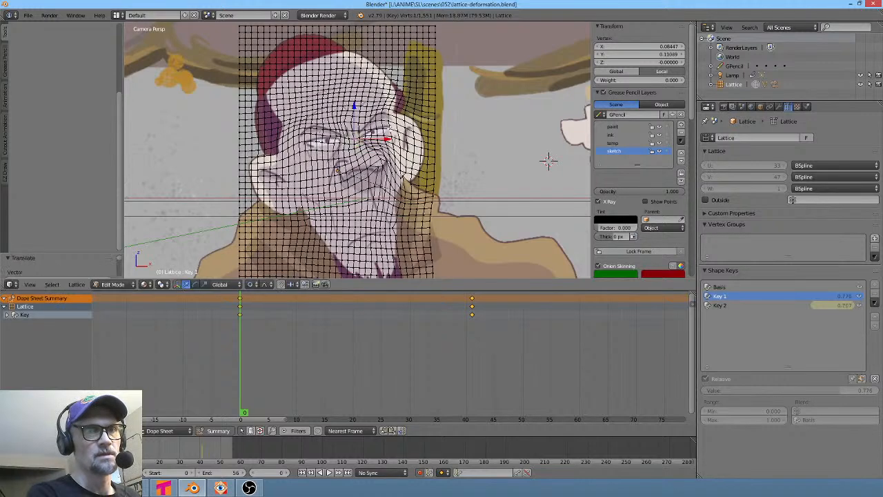
- With Key 1 active, select lattice points around the eye and nudge them using proportional editing at sizes about 0.11 and 0.22
right_click(390, 130)
right_click(304, 142, "shift")
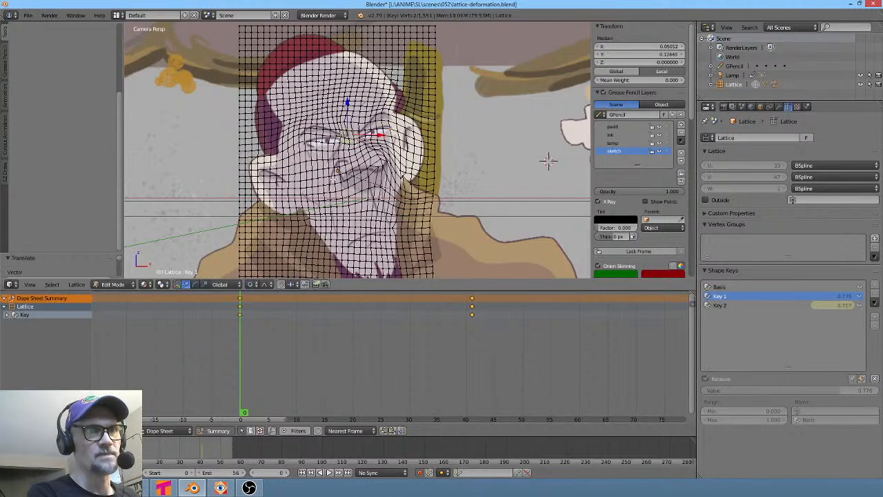
key("g")
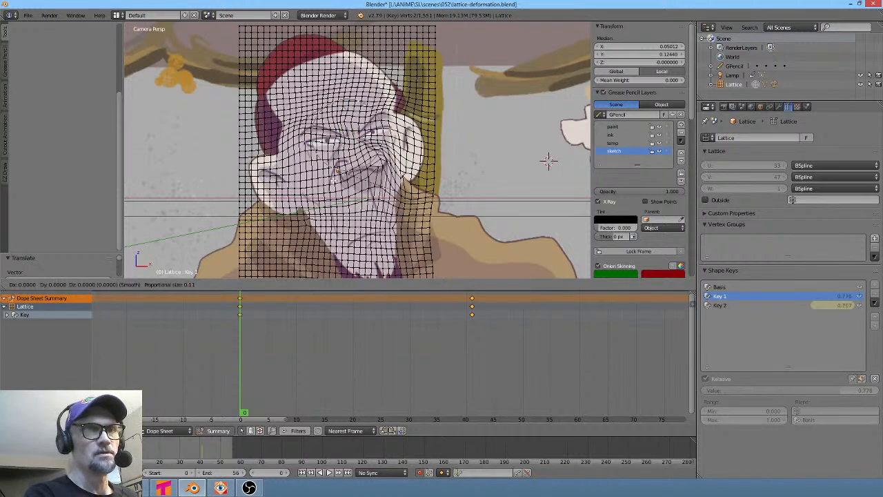
left_click(549, 161)
right_click(353, 137)
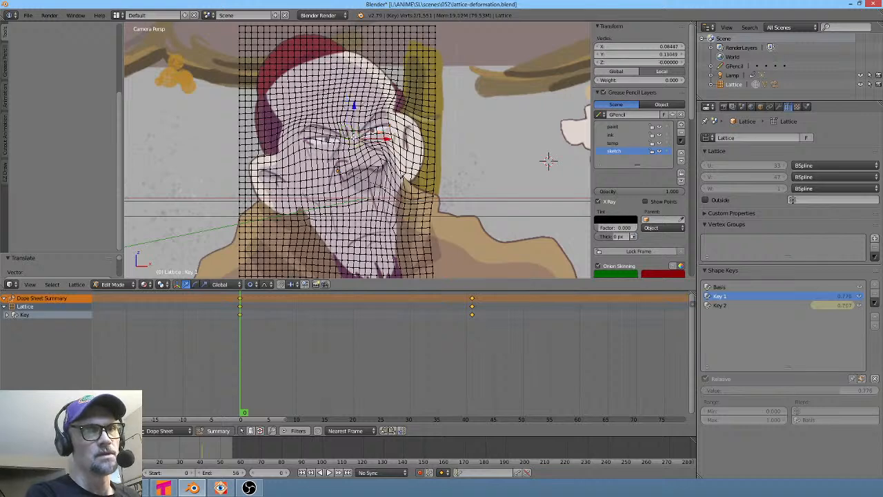
key("g")
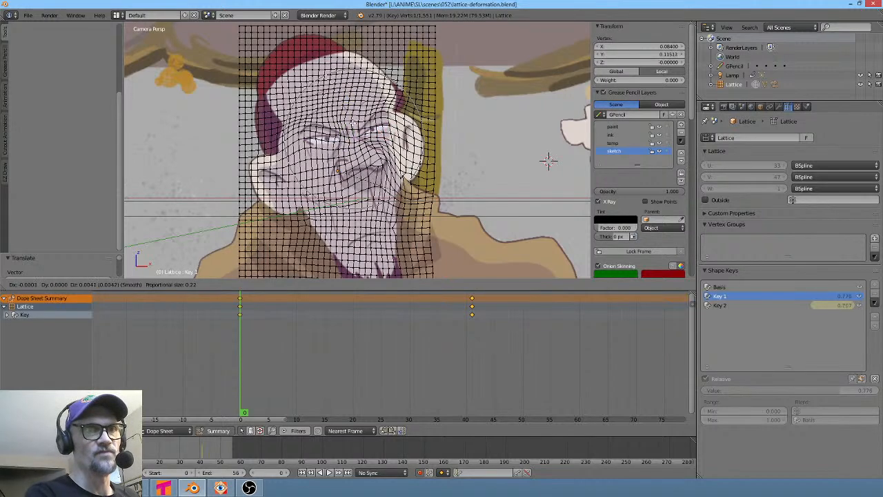
left_click(350, 110)
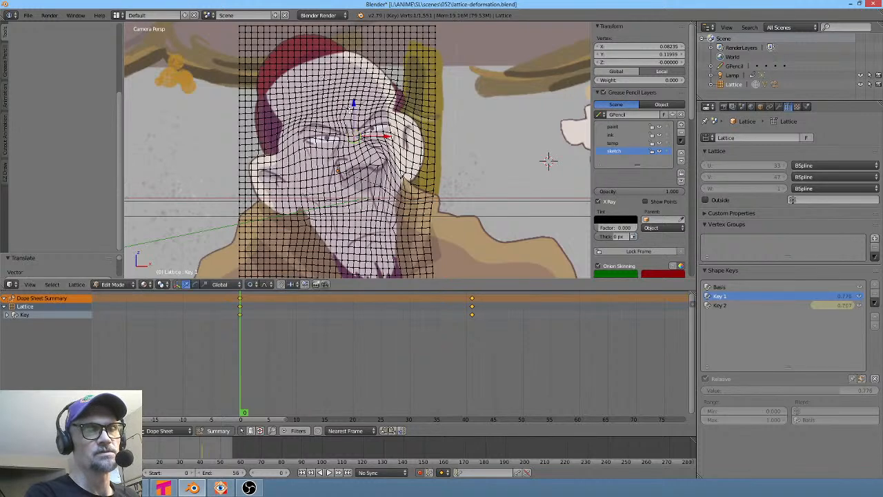
- Leave lattice edit mode and play back and scrub the animation to preview the deformation
key("Tab")
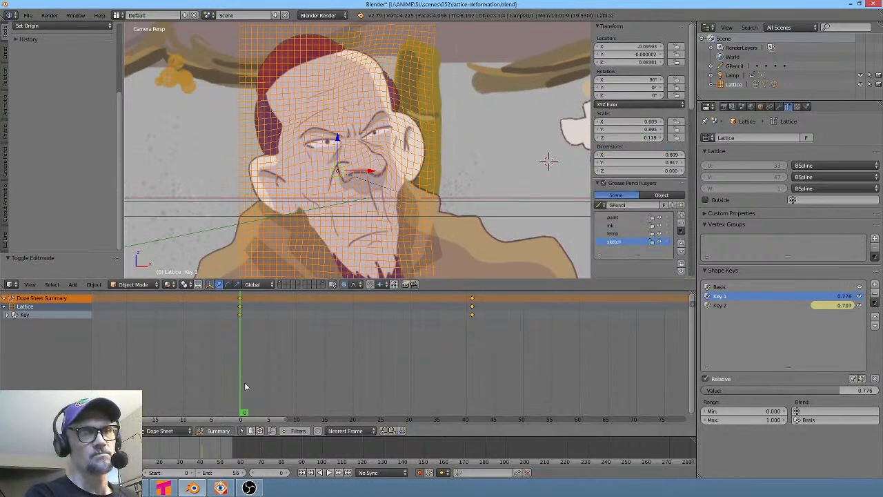
key("alt+a")
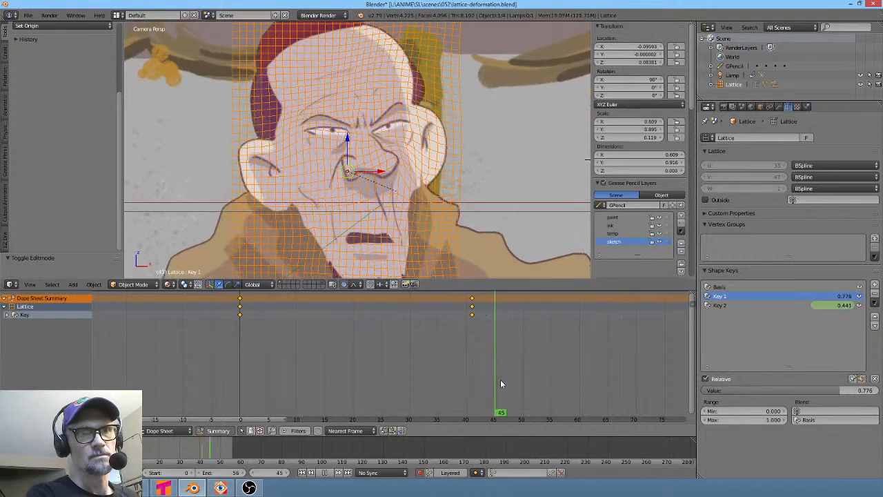
key("alt+a")
left_click_drag(484, 379, 433, 379)
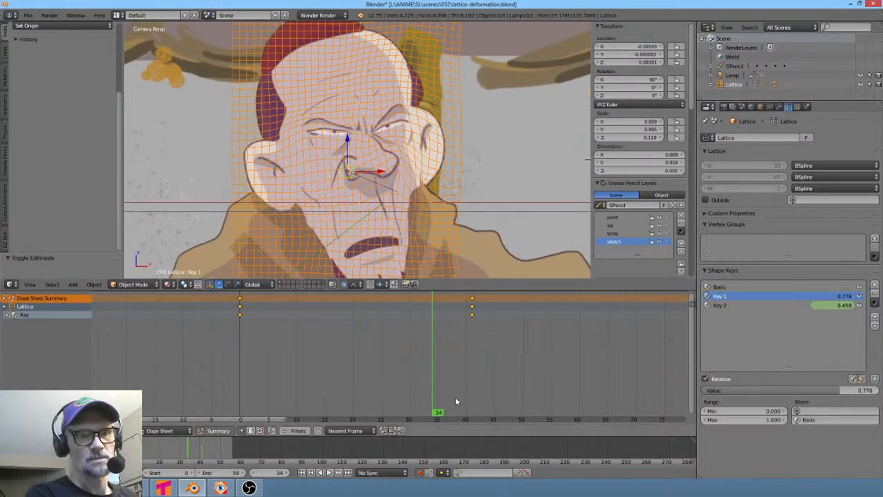
left_click(419, 474)
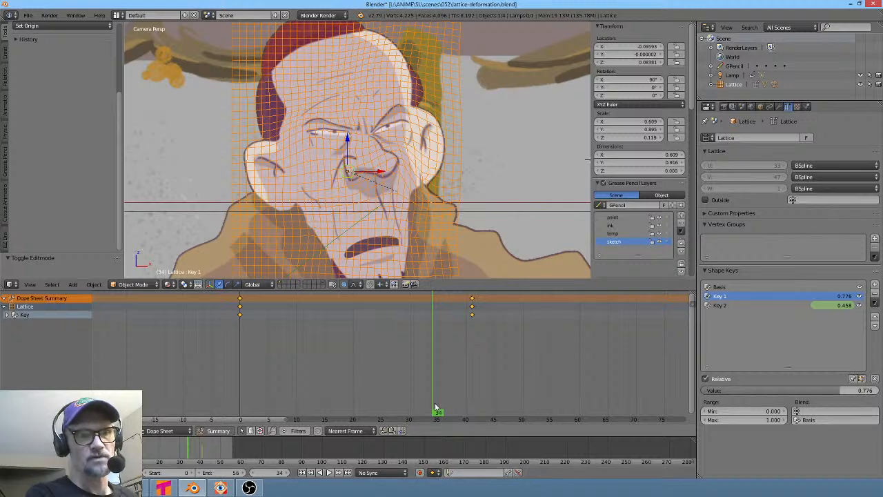
- Return to the first frame and set shape key Key 1's value to about 0.98
key("shift+Left")
left_click_drag(843, 394, 877, 394)
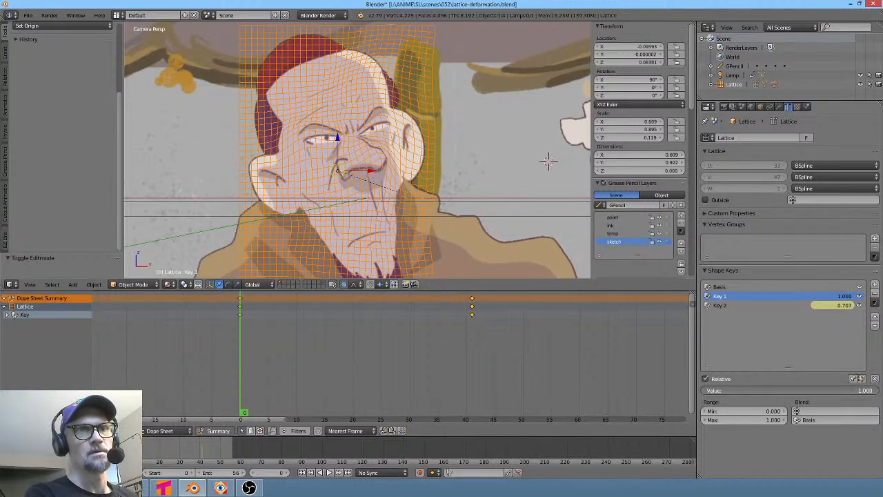
left_click_drag(877, 392, 875, 392)
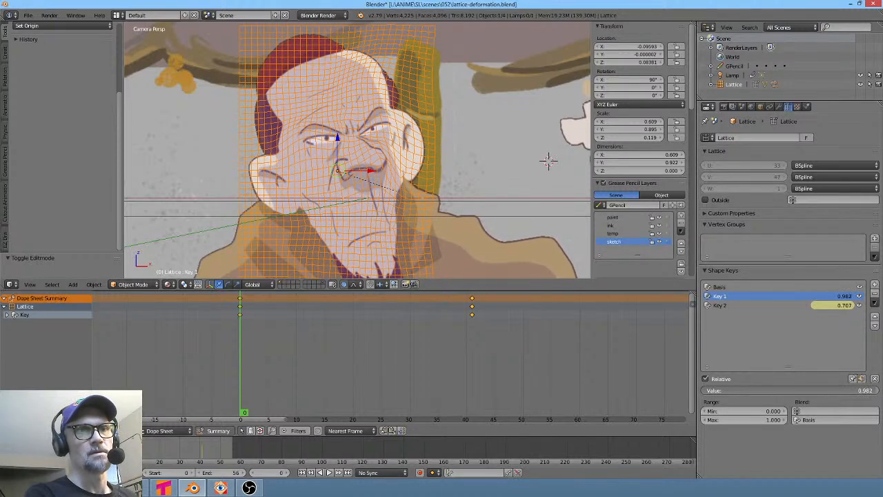
- Set shape key Key 1's value to 0.755 and return to frame 0
left_click_drag(250, 371, 417, 400)
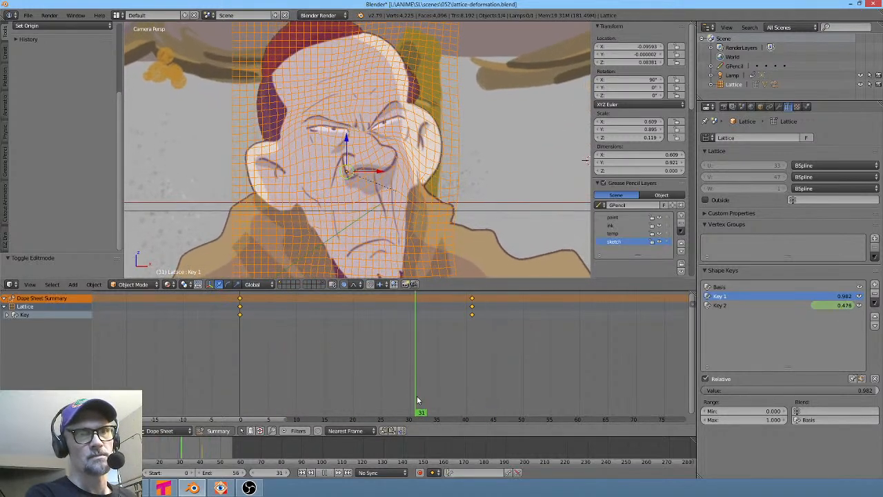
left_click_drag(865, 390, 835, 391)
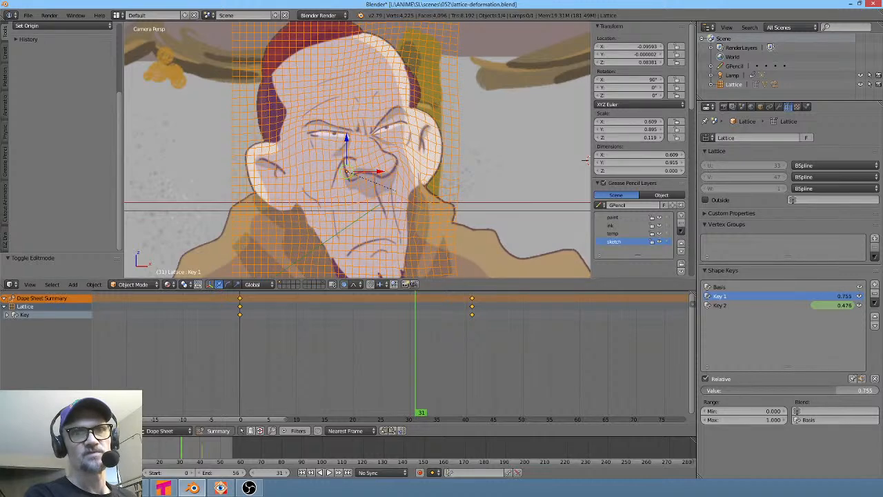
left_click_drag(421, 406, 185, 380)
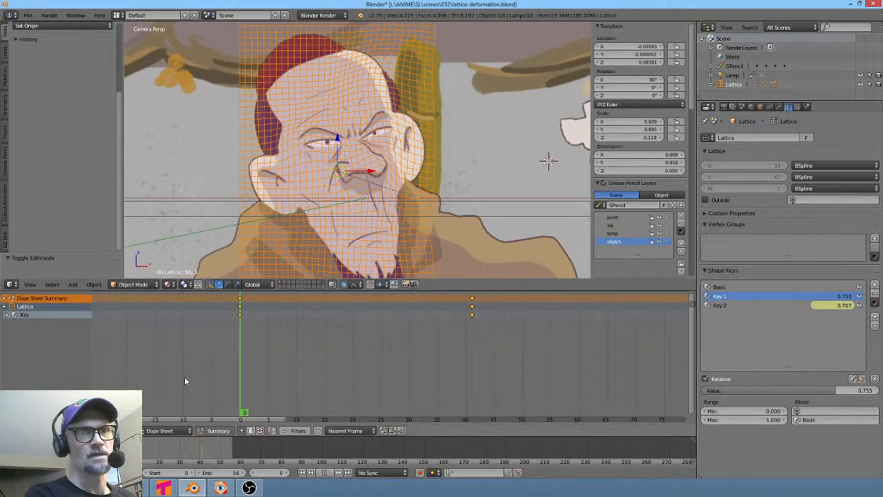
- Render the current frame and compare it with the old man's shots around shot 054 on the Vegas Pro timeline
key("F12")
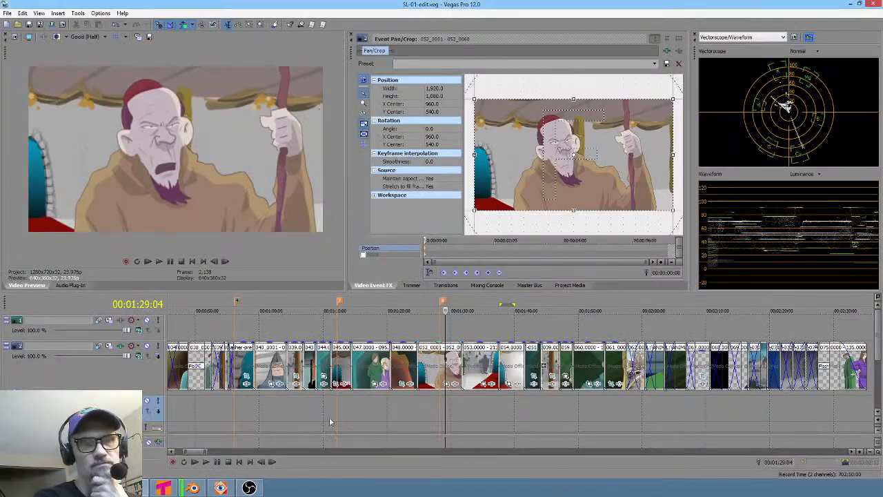
left_click(340, 405)
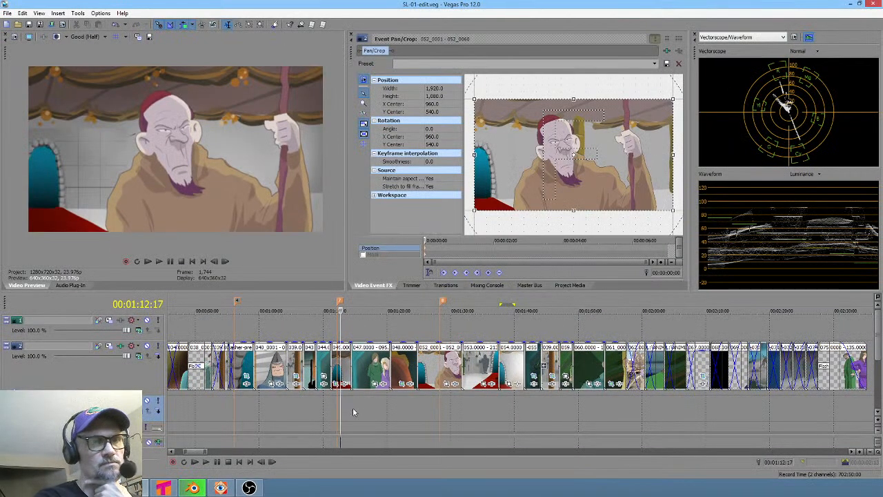
left_click(245, 404)
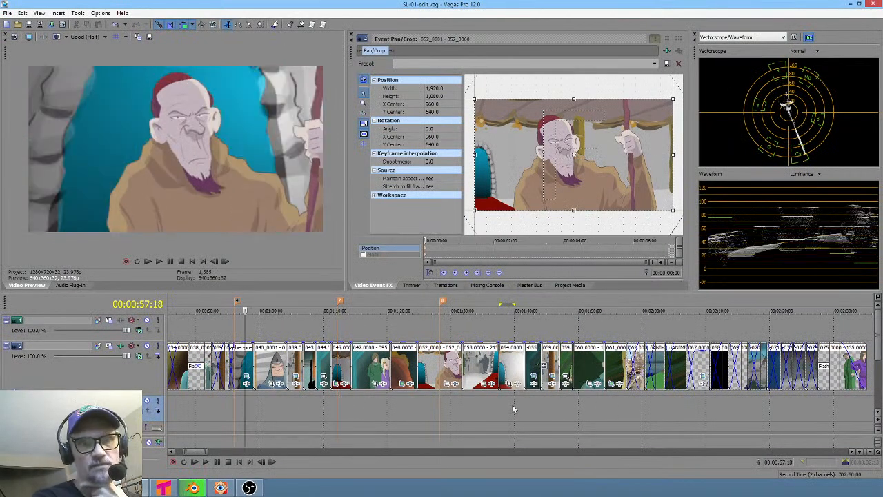
left_click(514, 408)
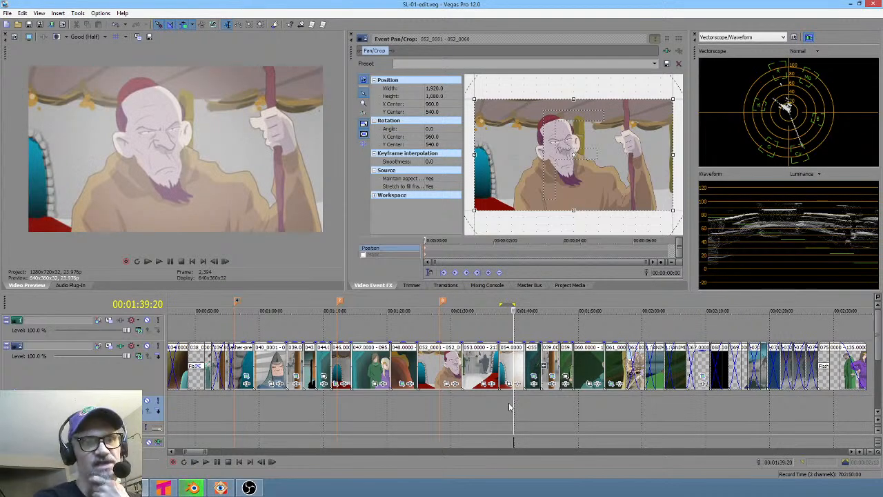
left_click_drag(487, 405, 511, 397)
scroll(510, 398, "up", 5)
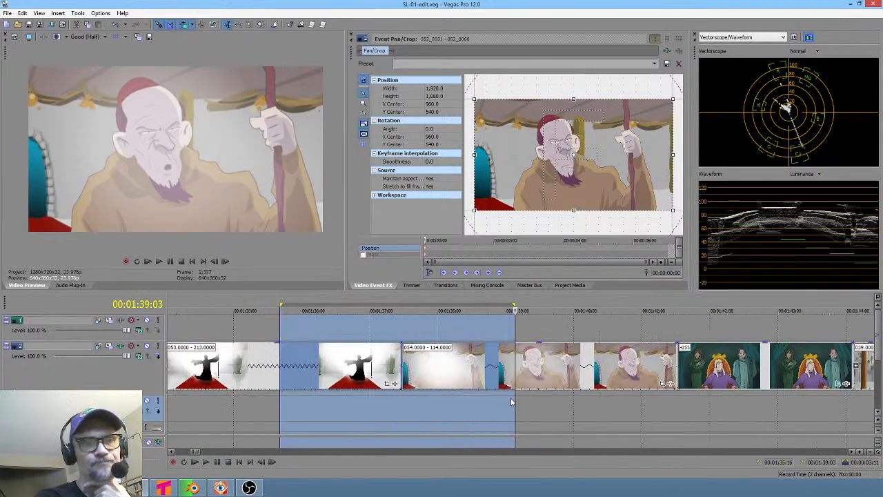
left_click_drag(386, 395, 530, 408)
left_click(531, 372)
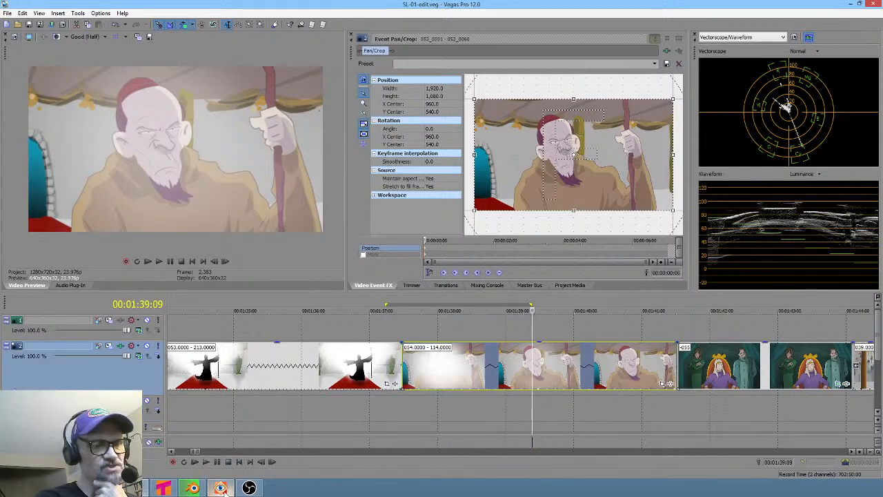
- In the image viewer, duplicate shot 054's render folder and rename the copy prerender-for-deformation
left_click(221, 488)
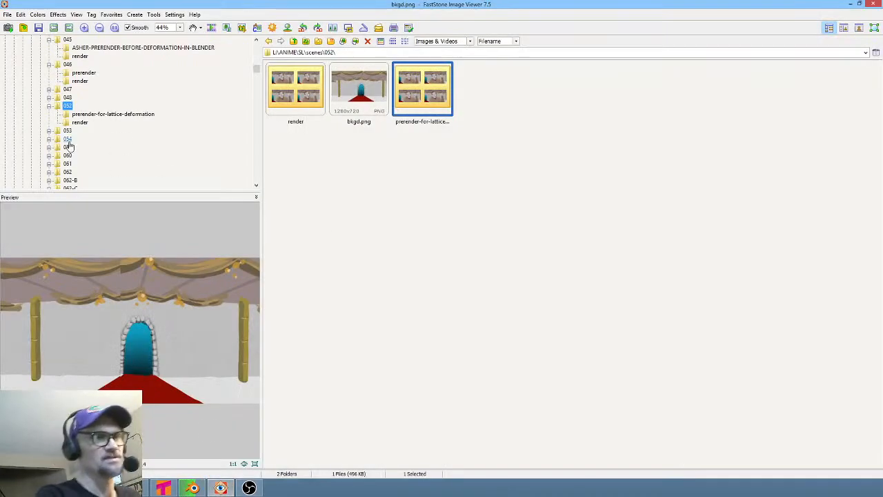
left_click(68, 140)
left_click(295, 87)
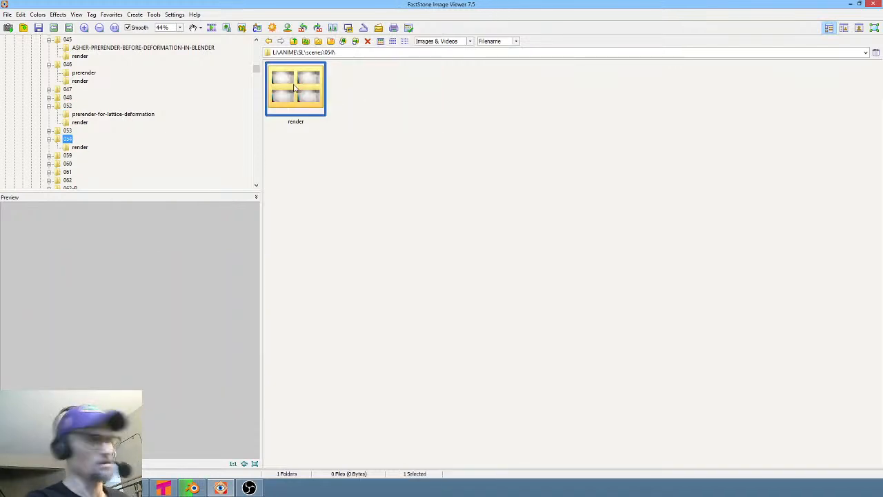
key("ctrl+v")
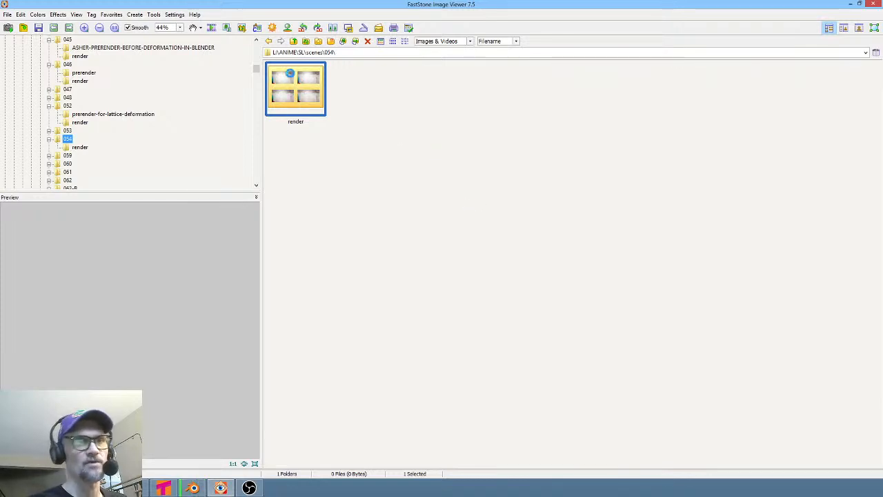
key("ctrl+v")
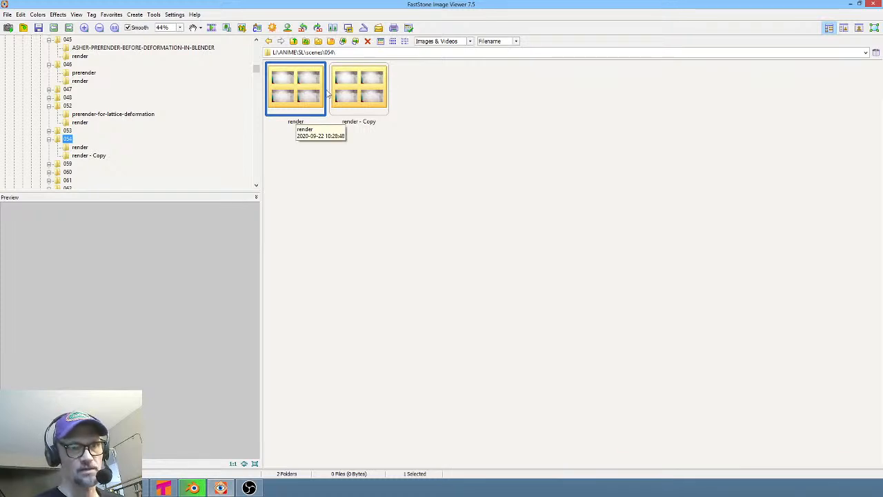
right_click(348, 99)
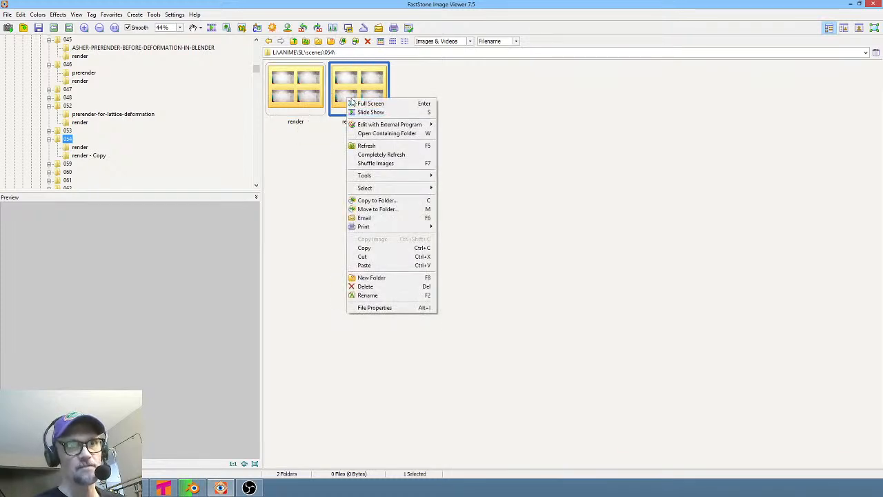
left_click(400, 296)
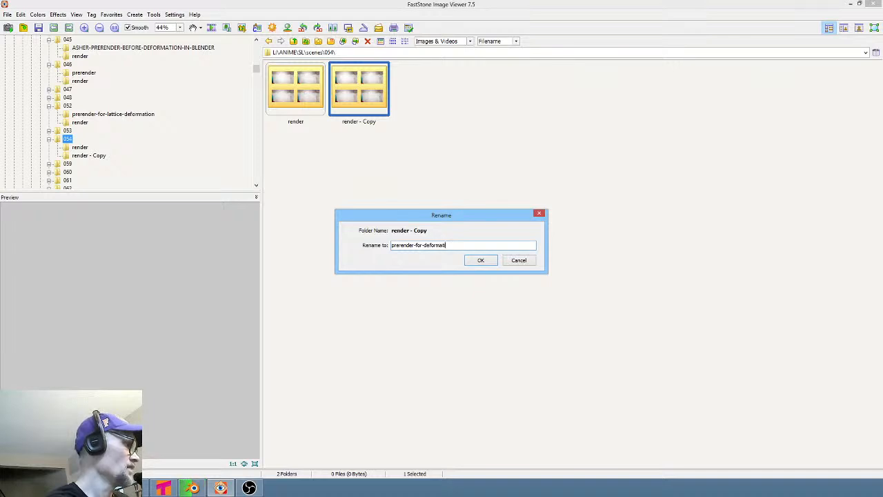
key("Return")
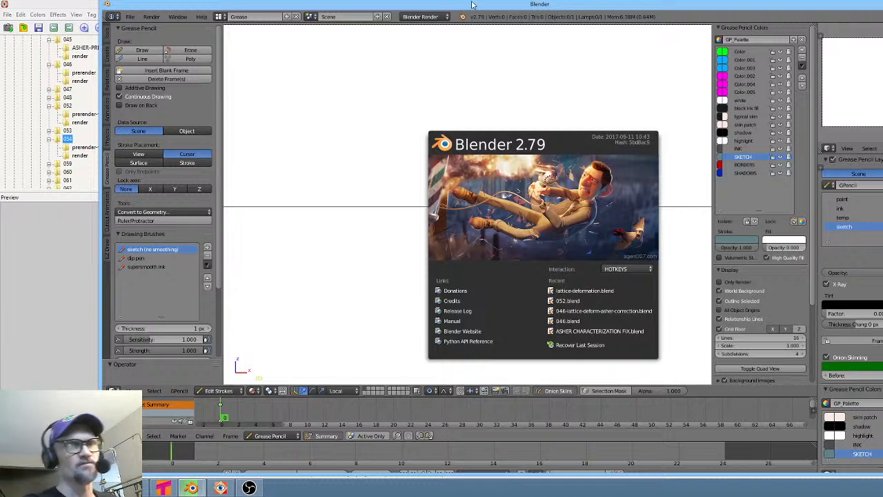
- Maximize Blender, start adding Images as Planes, and browse to the L:\ANIME\SL\scenes folder
double_click(472, 5)
left_click(236, 196)
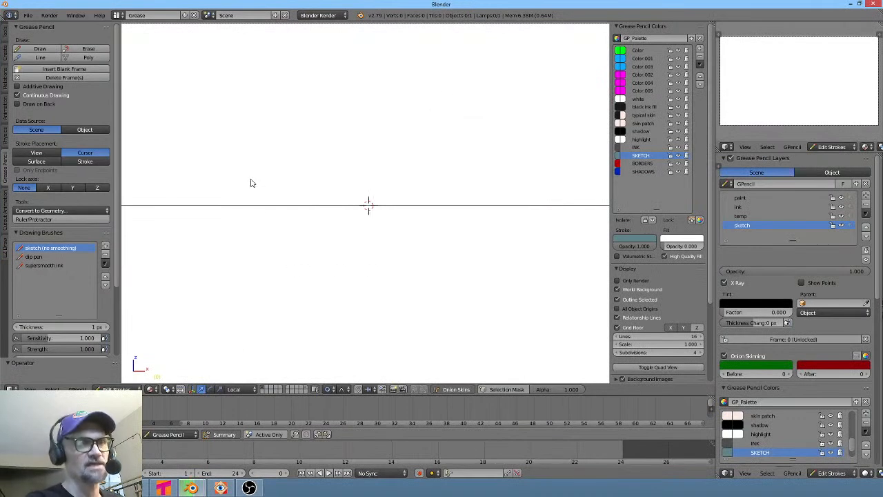
key("shift+a")
mouse_move(388, 207)
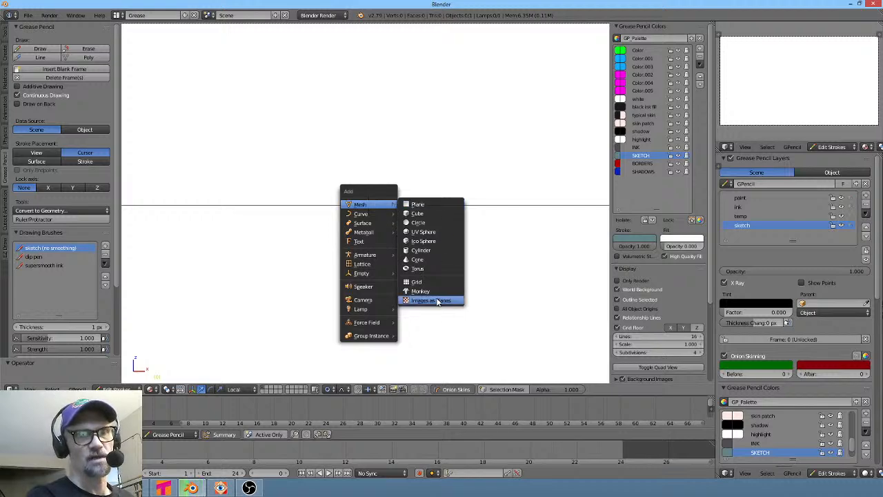
key("Return")
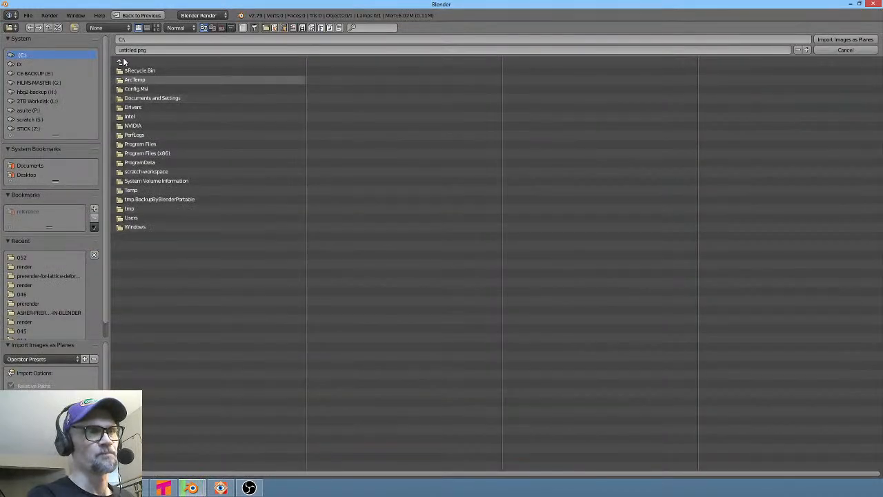
left_click(49, 101)
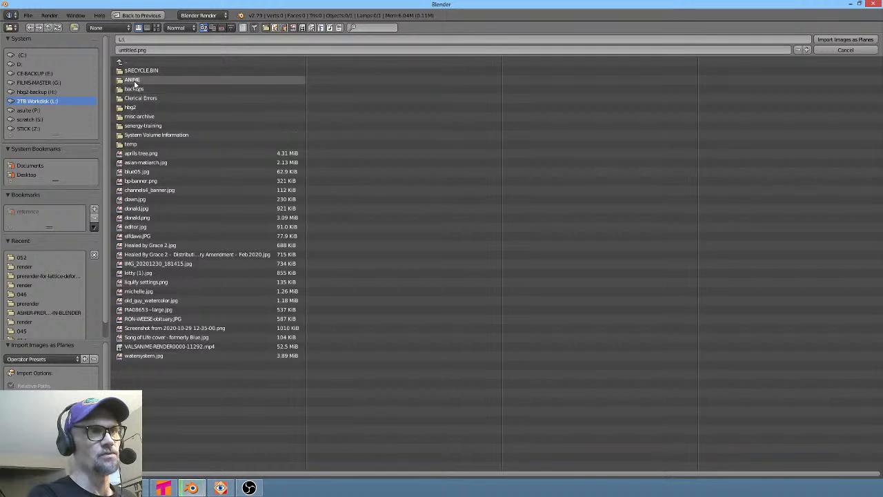
left_click(135, 81)
left_click(128, 117)
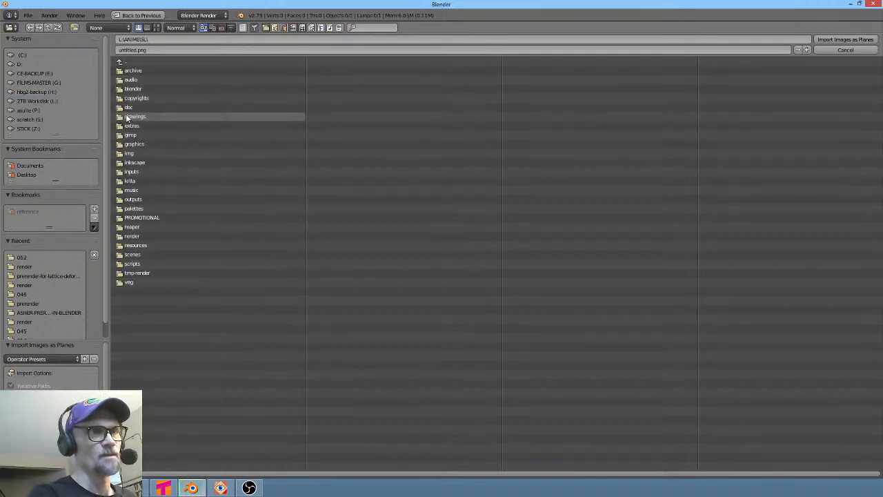
left_click(138, 253)
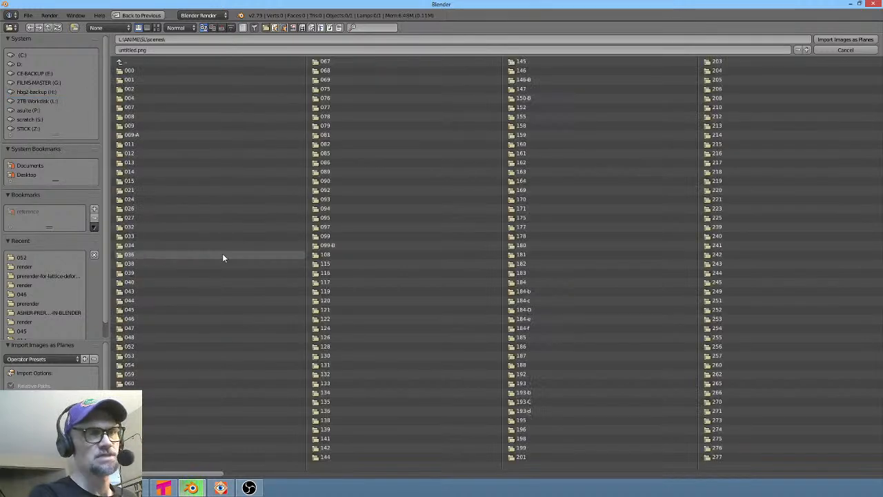
- Check shot 054's folders in the image viewer before returning to Blender
left_click(163, 488)
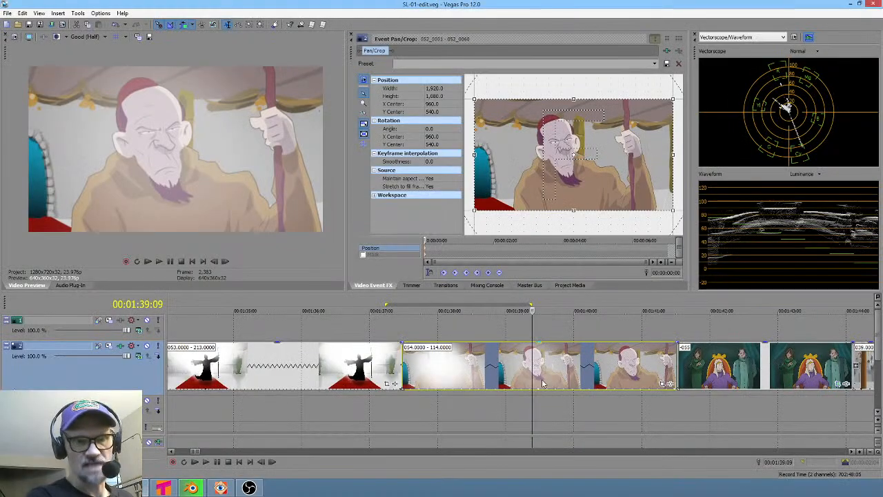
left_click(221, 487)
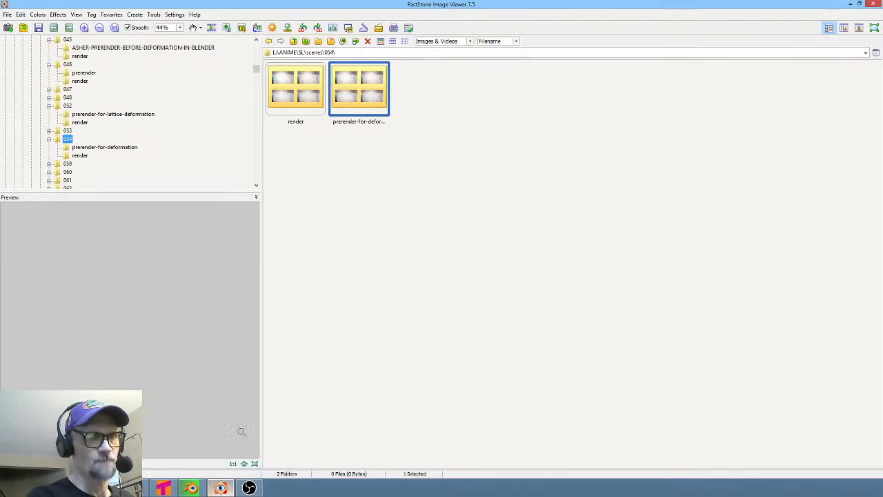
mouse_move(191, 488)
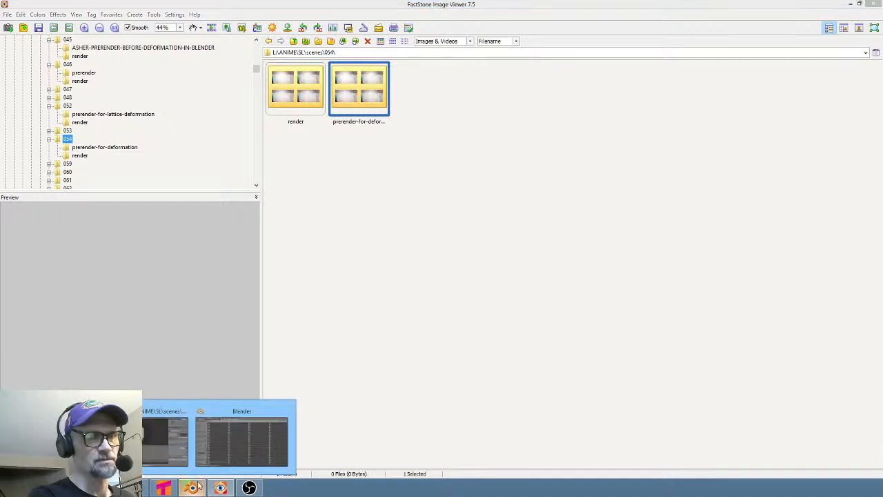
left_click(255, 450)
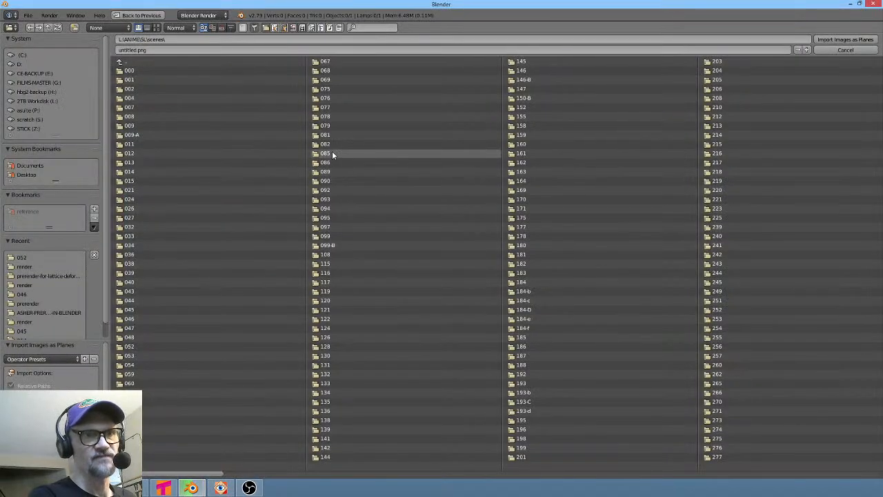
- Import all frames from shot 054's prerender-for-deformation folder as an image plane
double_click(138, 363)
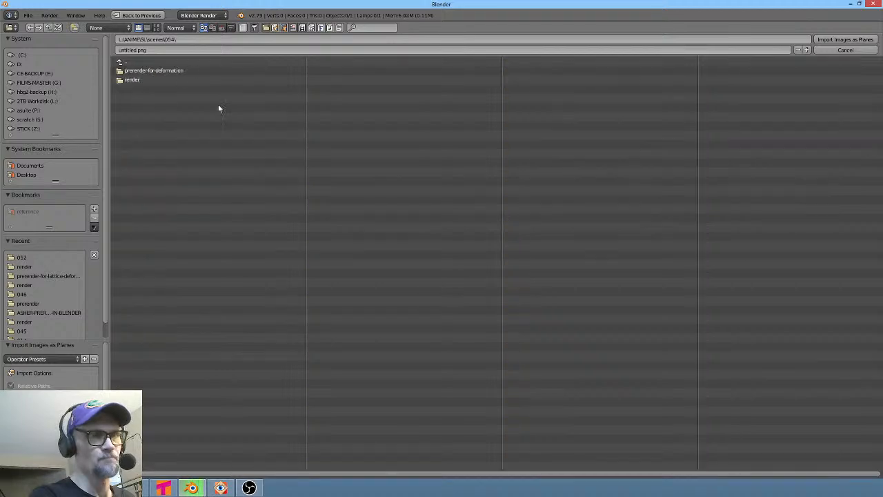
double_click(162, 73)
key("a")
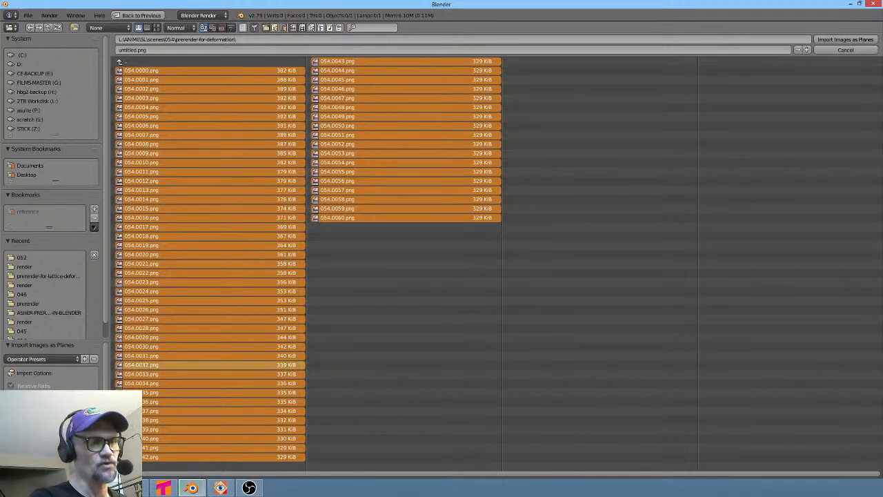
left_click(845, 39)
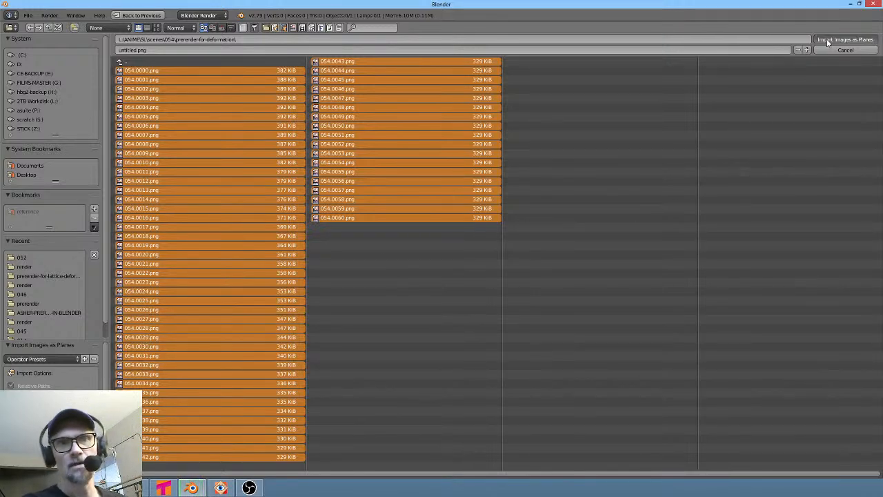
- Scale the image plane up to about 1.38 so it fills the camera frame
scroll(469, 177, "down", 2)
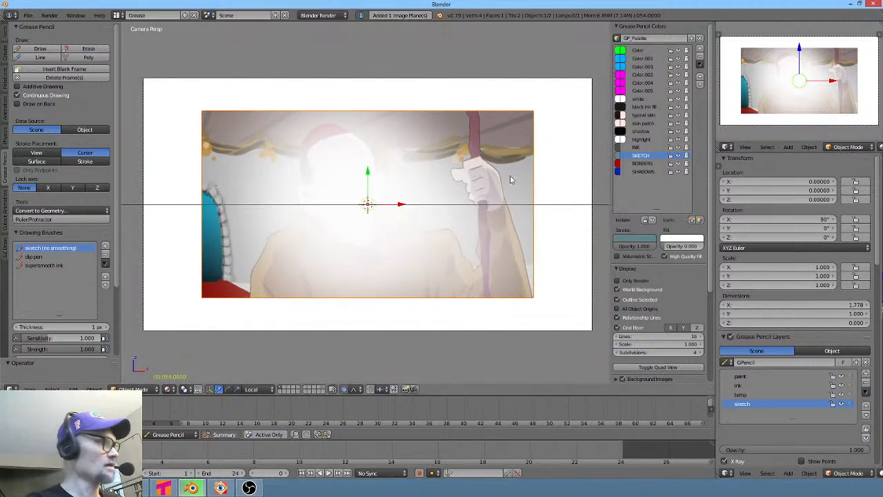
key("s")
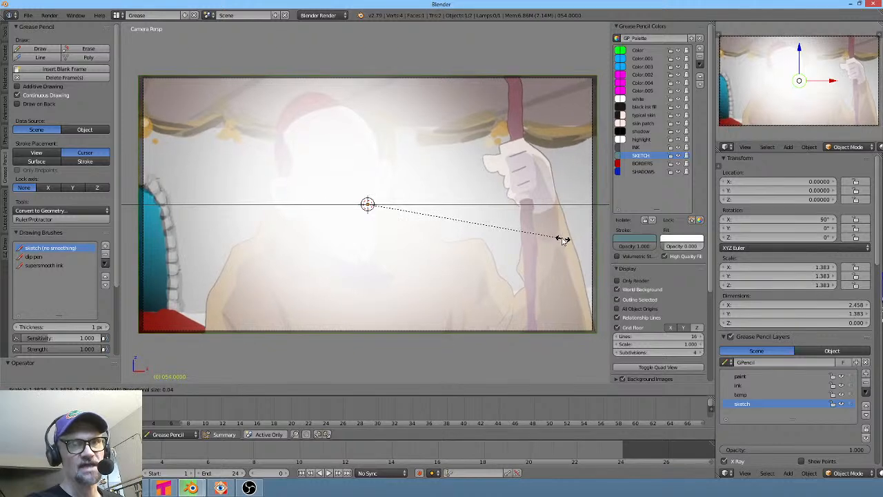
left_click(562, 241)
- Enter Edit Mode and subdivide the plane's mesh five times into a dense grid
key("Tab")
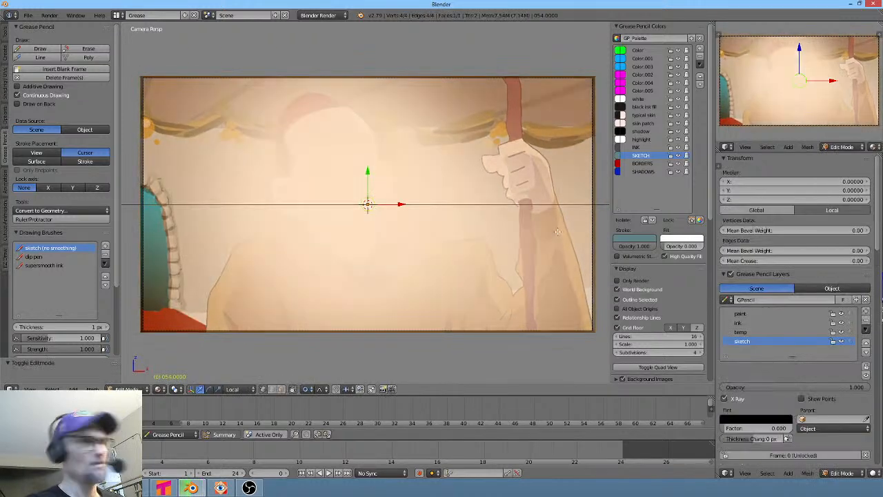
key("w")
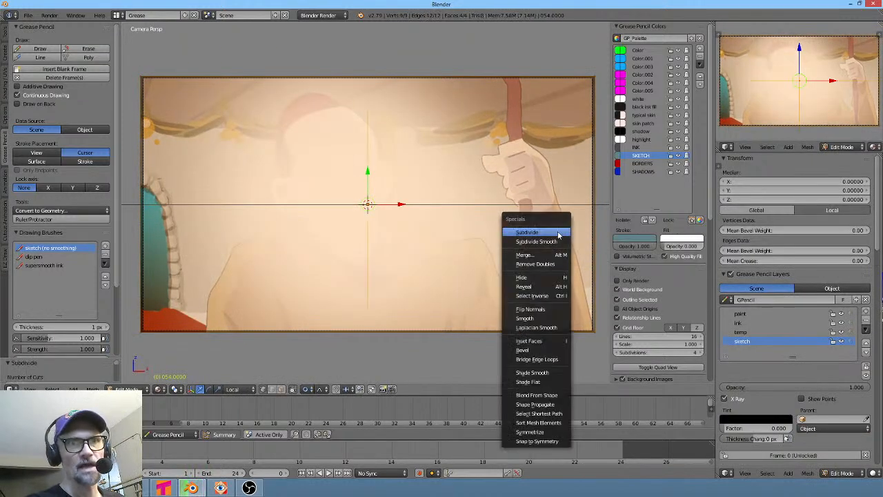
left_click(557, 231)
key("w")
left_click(558, 233)
key("w")
left_click(558, 233)
key("w")
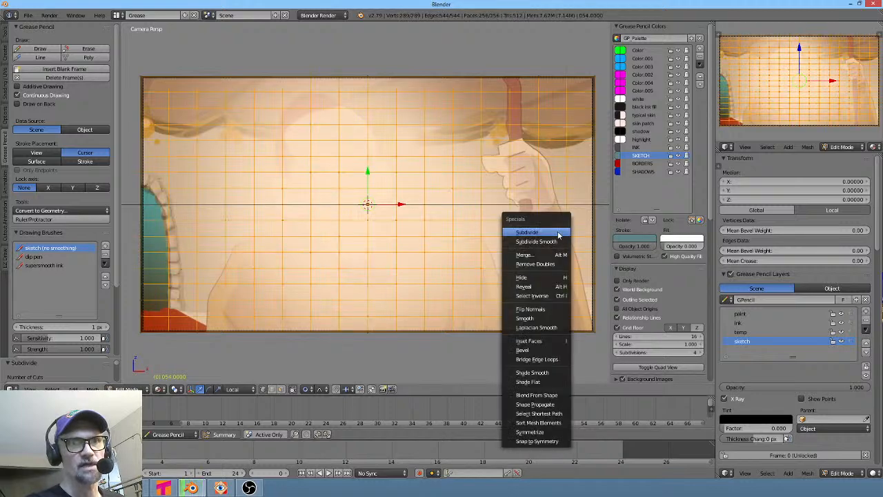
left_click(559, 234)
key("w")
left_click(559, 234)
key("w")
key("Escape")
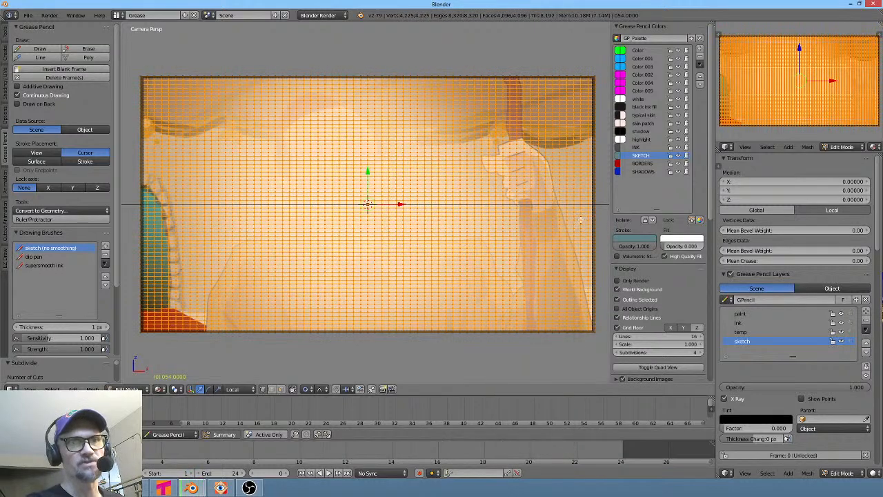
- Scrub the timeline to frame 21 to review the imported image sequence
scroll(380, 182, "up", 3)
scroll(379, 185, "down", 2)
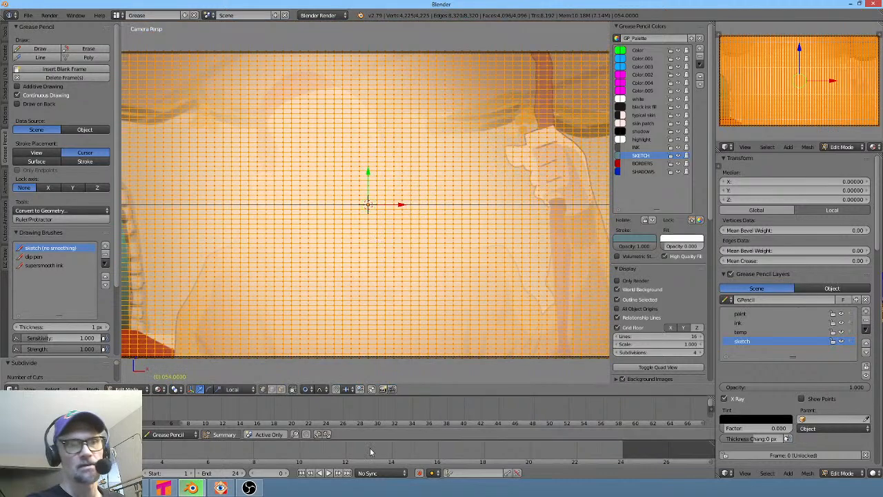
left_click(201, 415)
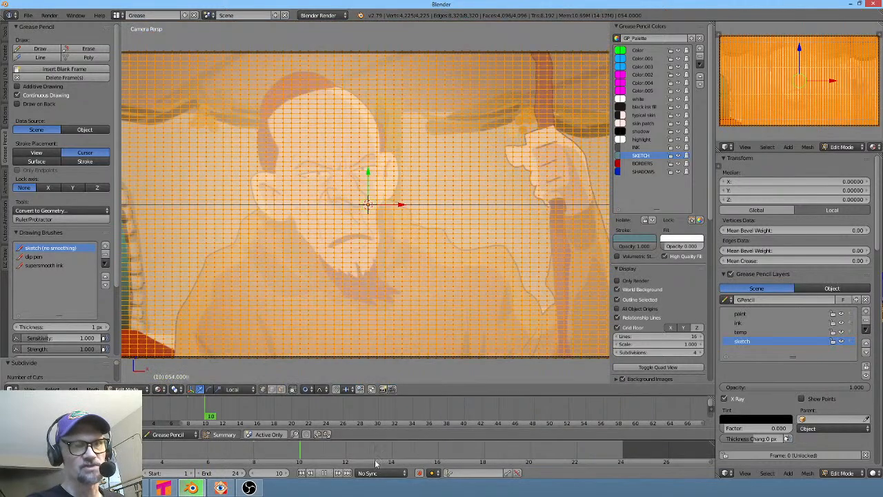
left_click(552, 465)
mouse_move(557, 465)
left_mouse_down()
mouse_move(607, 457)
mouse_move(507, 453)
mouse_move(590, 448)
mouse_move(553, 450)
left_mouse_up()
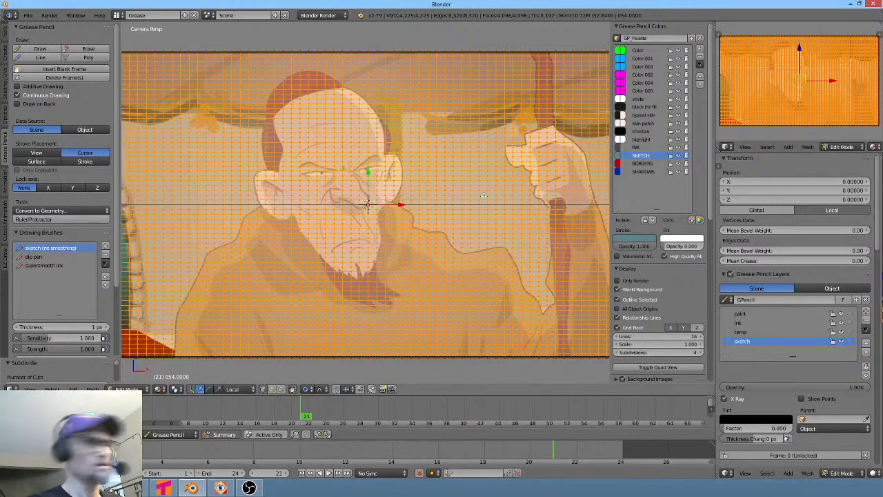
- Switch to the Default layout, leave Edit Mode, and add Basis and Key 1 shape keys to the plane
key("ctrl+Left")
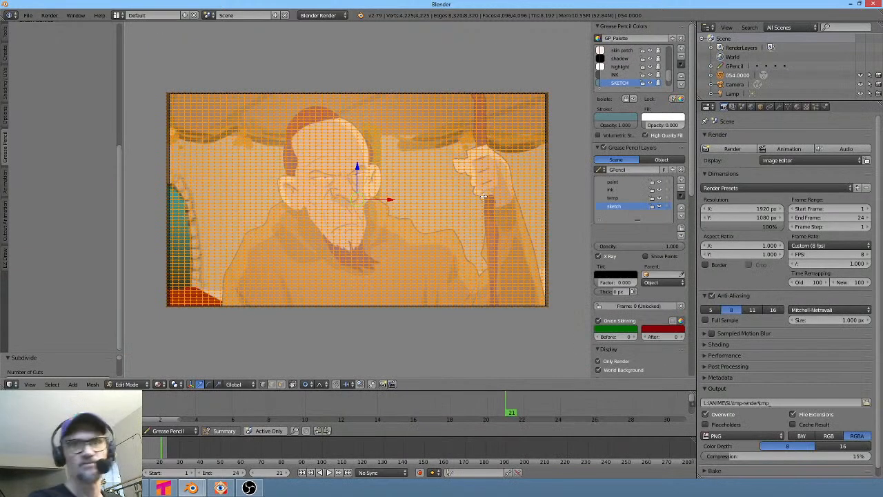
left_click(788, 107)
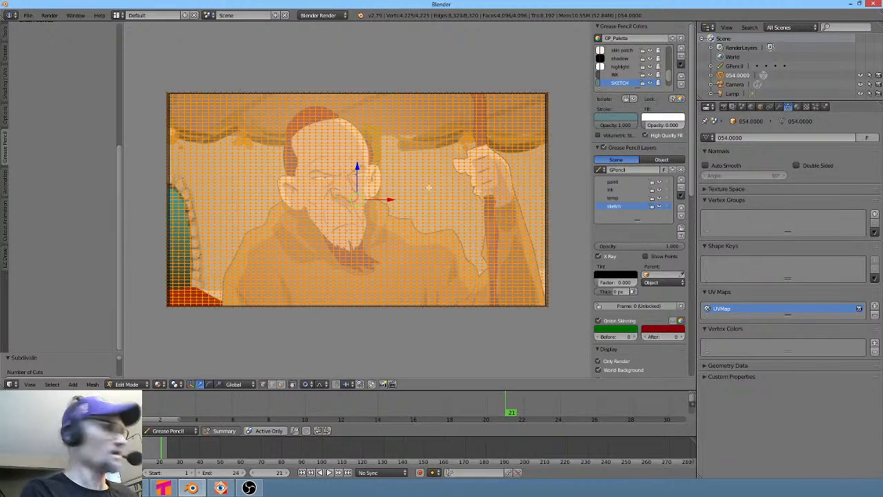
key("Tab")
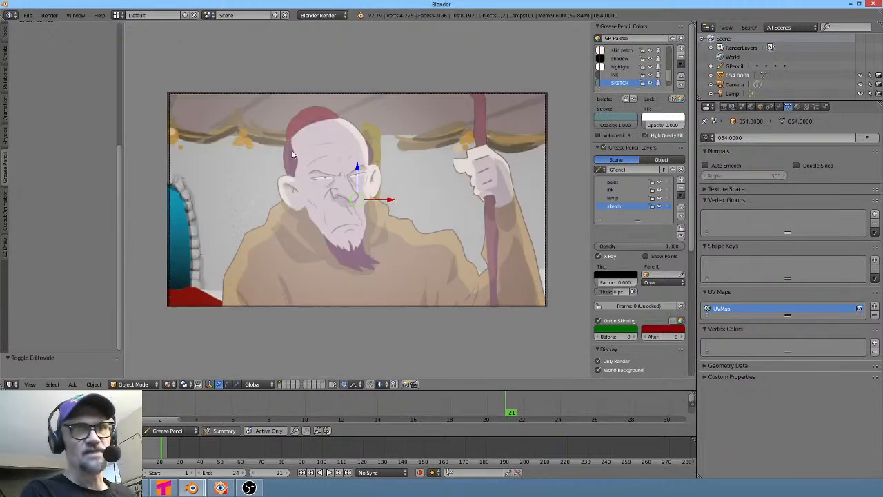
left_click(874, 262)
left_click(874, 262)
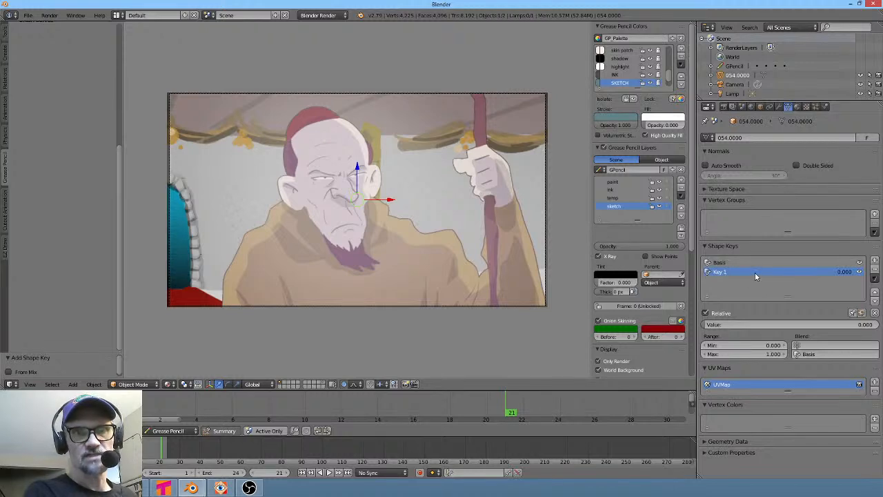
- Enter Edit Mode on Key 1 and move vertices on the face with proportional editing
key("Tab")
scroll(347, 162, "up", 2)
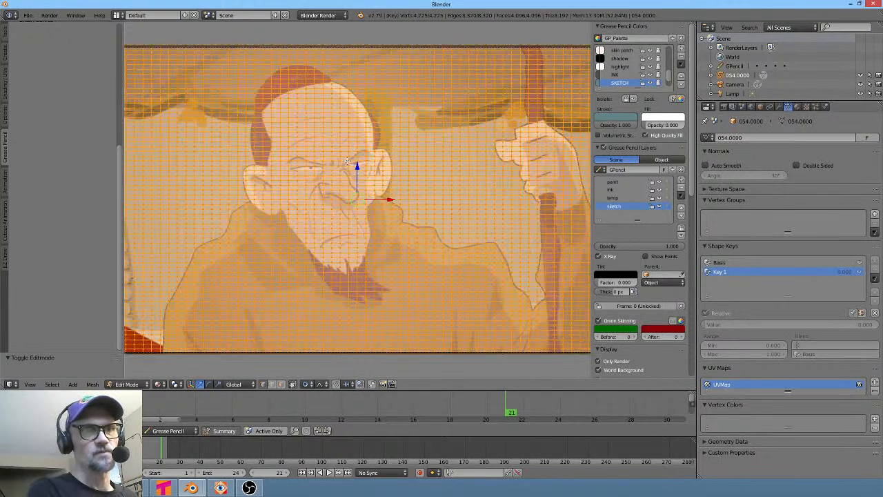
scroll(347, 162, "up", 2)
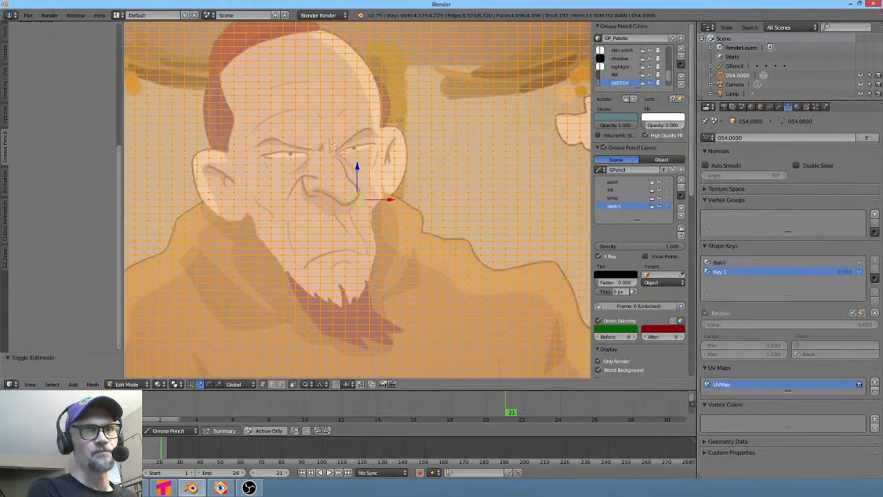
key("a")
key("g")
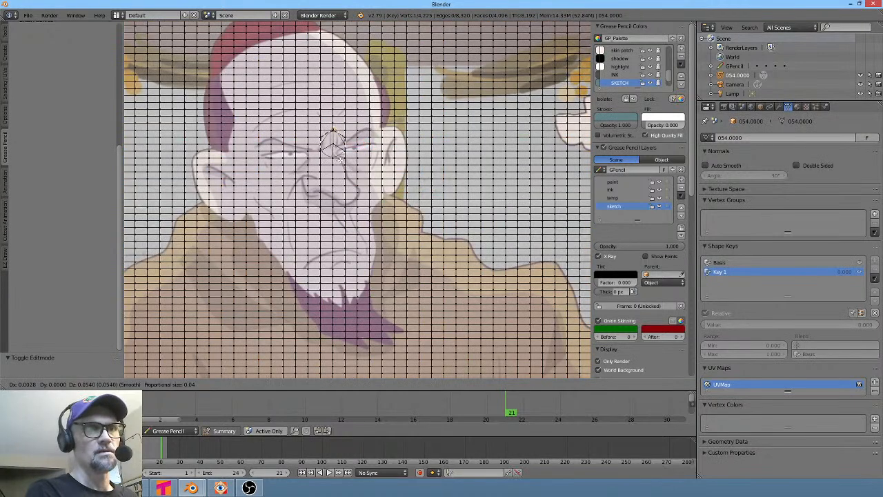
scroll(337, 156, "down", 20)
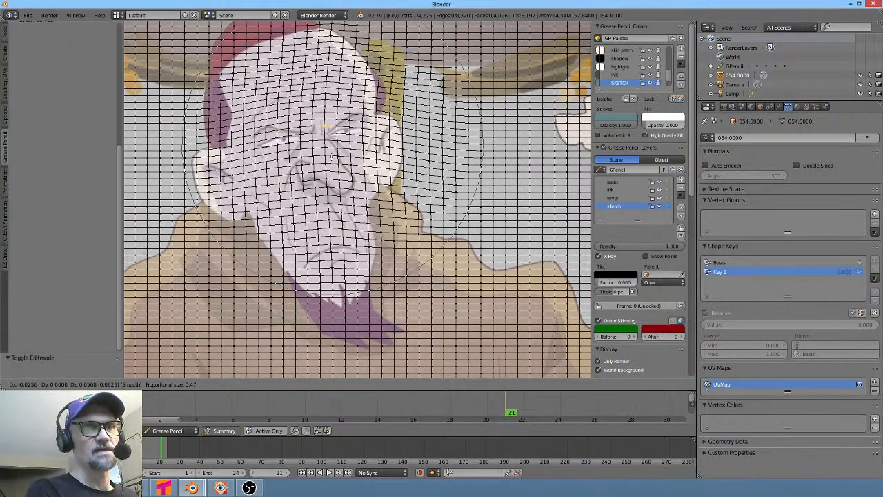
left_click(328, 305)
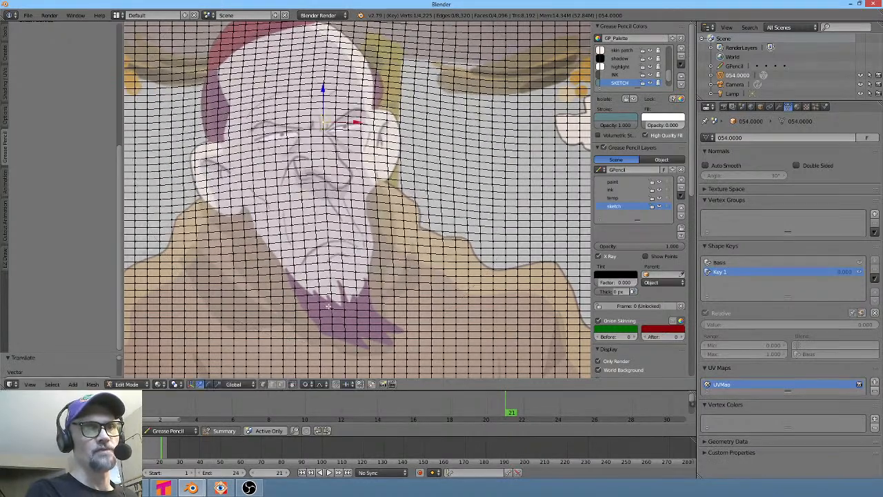
- Select a vertex at the beard and move it with proportional editing, then nudge it again with a smaller radius
right_click(328, 305)
key("g")
left_click(334, 316)
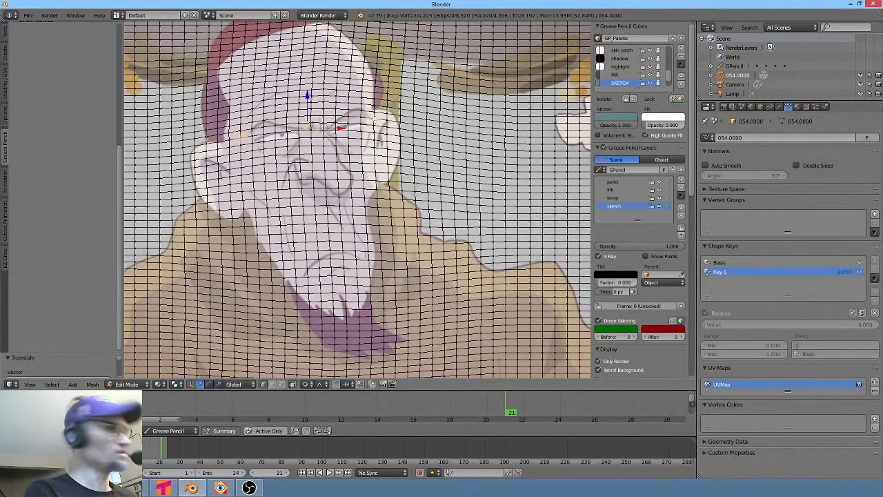
key("g")
scroll(373, 114, "up", 9)
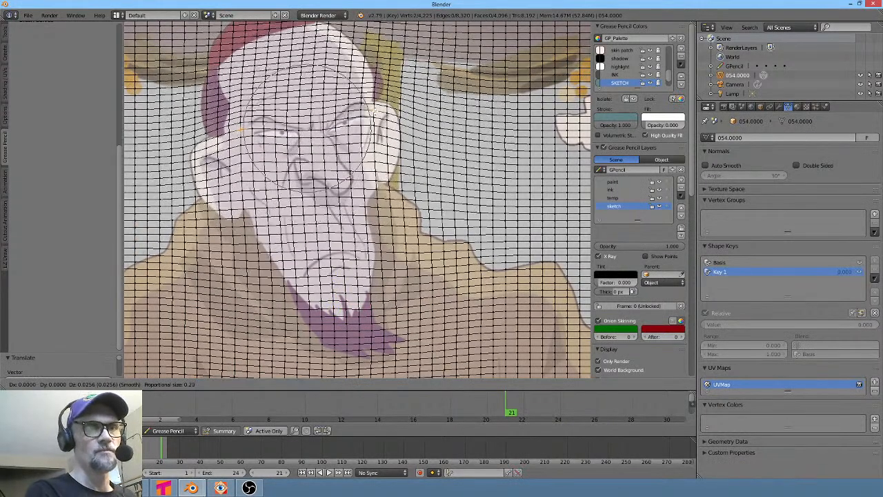
scroll(373, 109, "up", 3)
left_click(373, 109)
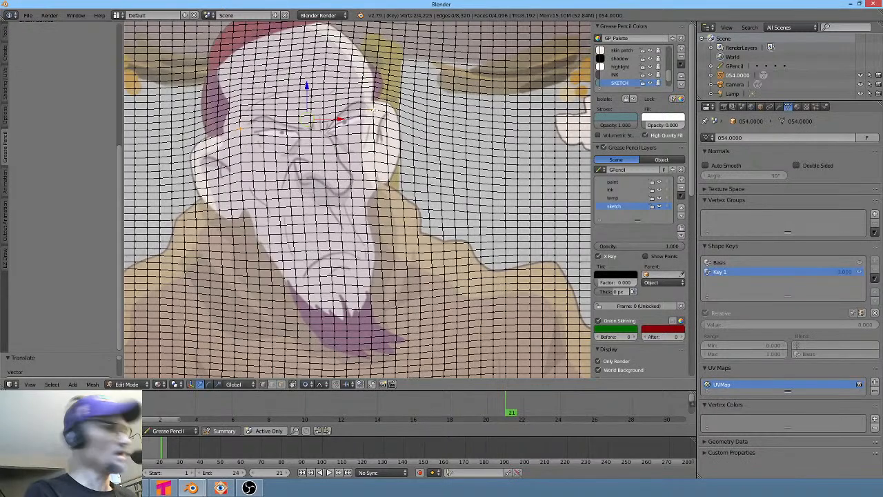
- Scale the area around the eyes up to about 1.05 with proportional editing
key("s")
scroll(379, 111, "down", 3)
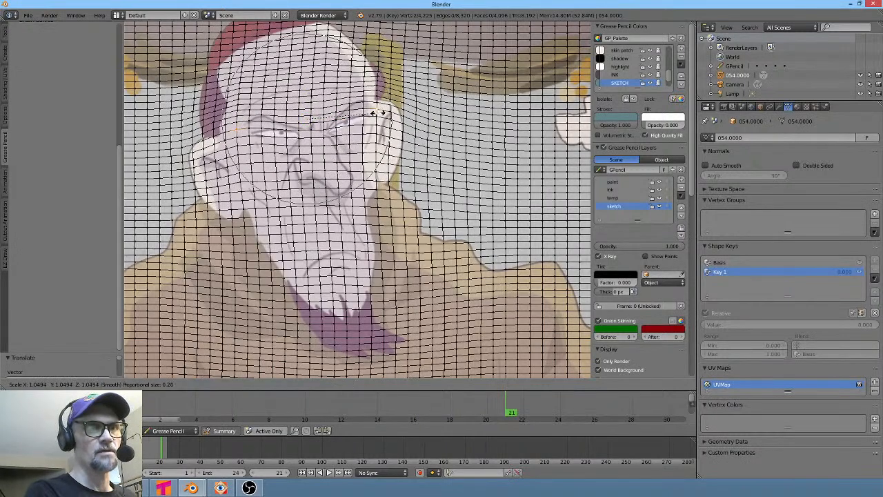
left_click(378, 109)
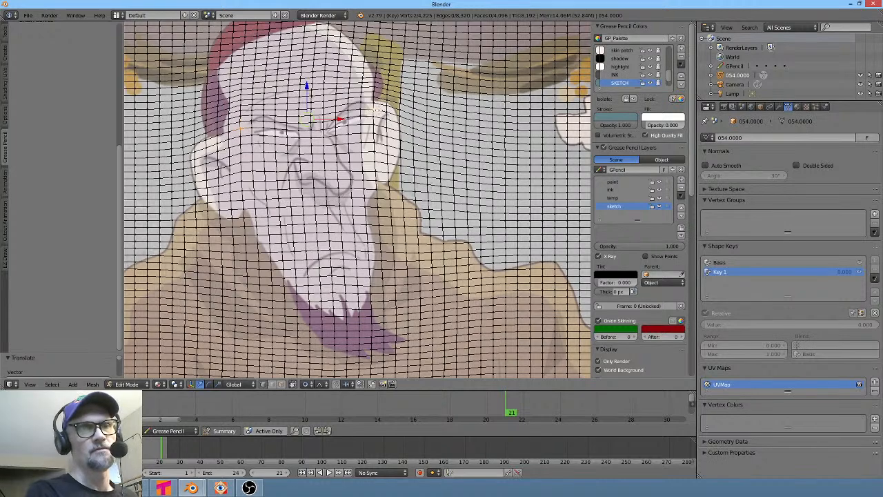
- Scale the eye area slightly, then move the vertex at the right side of the jaw with proportional editing
key("s")
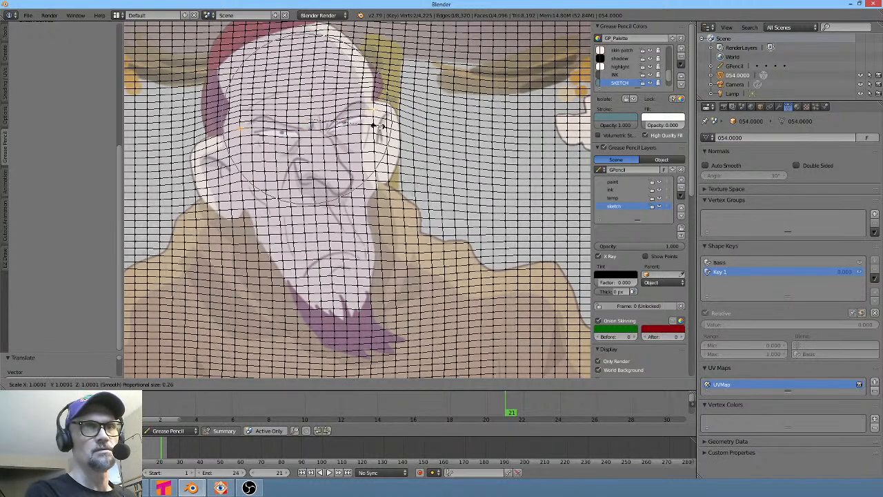
left_click(387, 133)
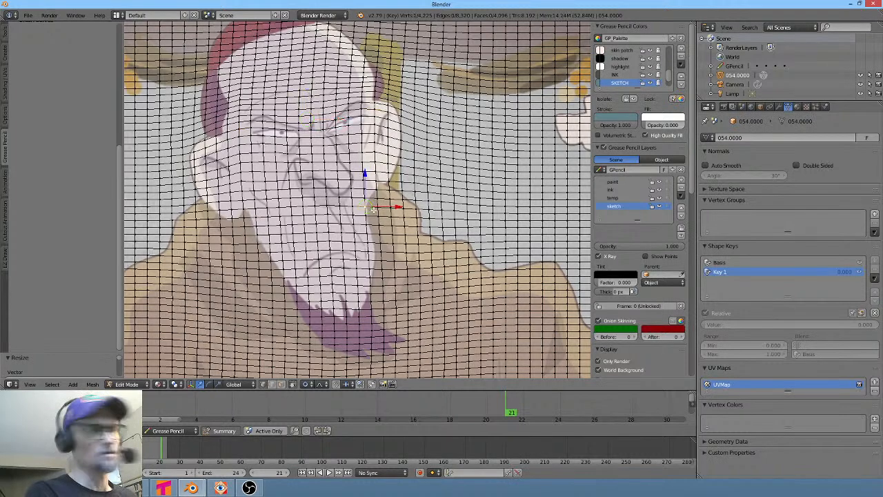
key("g")
scroll(379, 211, "up", 8)
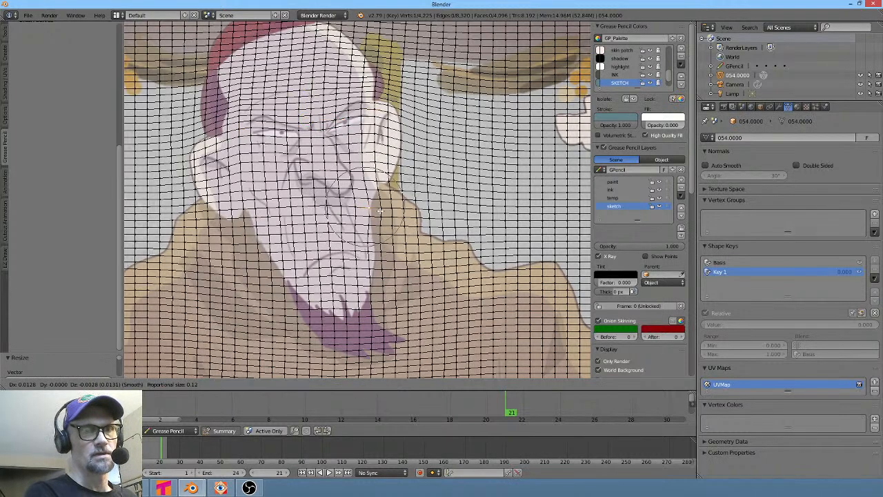
scroll(386, 212, "down", 4)
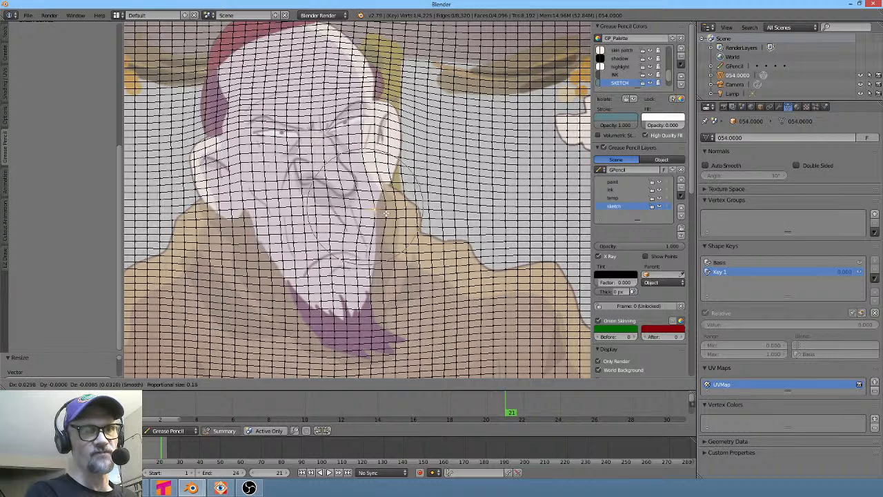
left_click(383, 211)
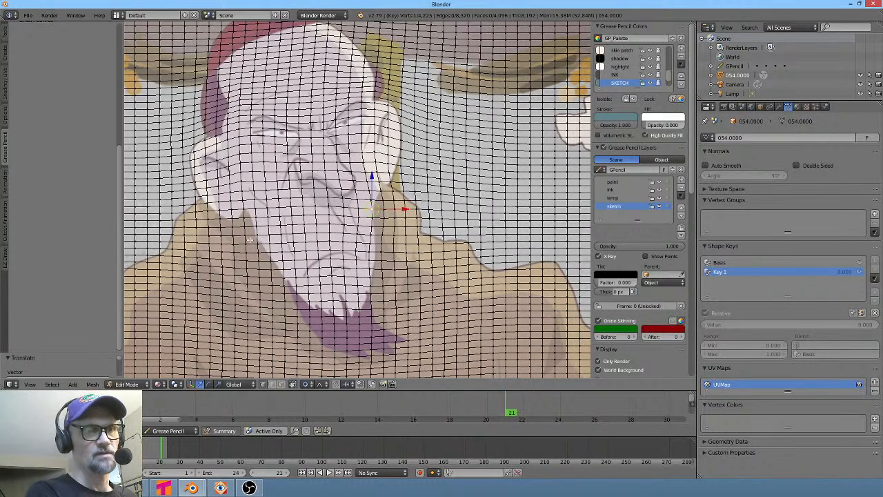
- Select a vertex at the left side of the jaw and move it with proportional editing
right_click(250, 240)
key("g")
left_click(257, 236)
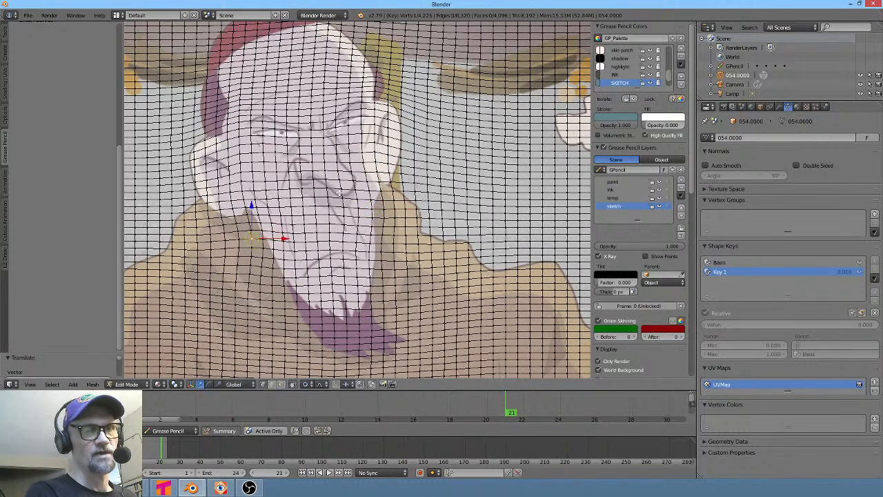
- Select a vertex at the nose and move it upward in two passes with proportional editing
right_click(342, 190)
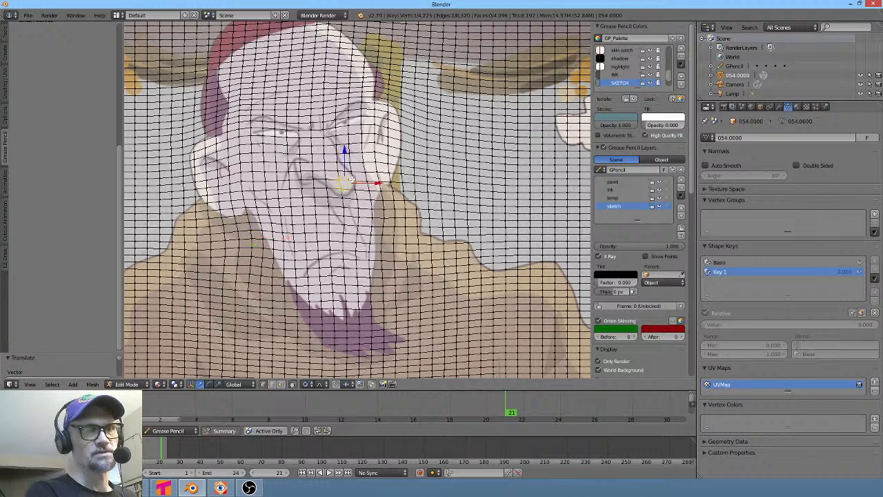
key("g")
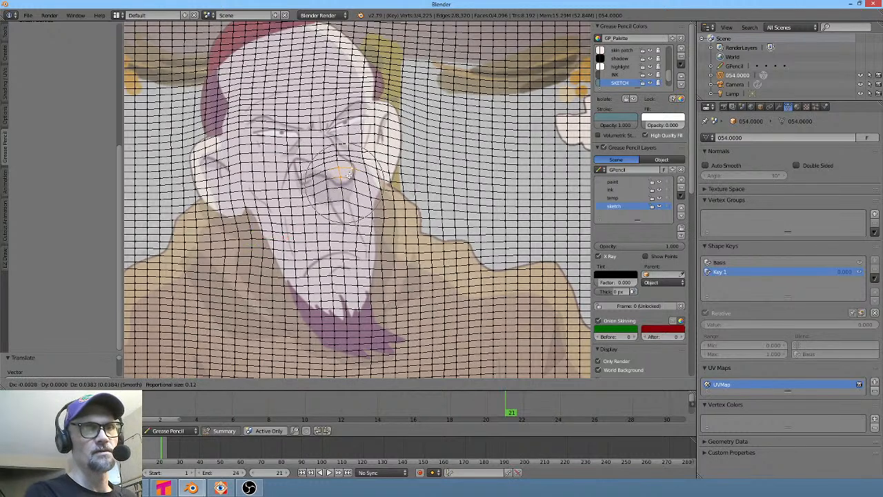
left_click(347, 165)
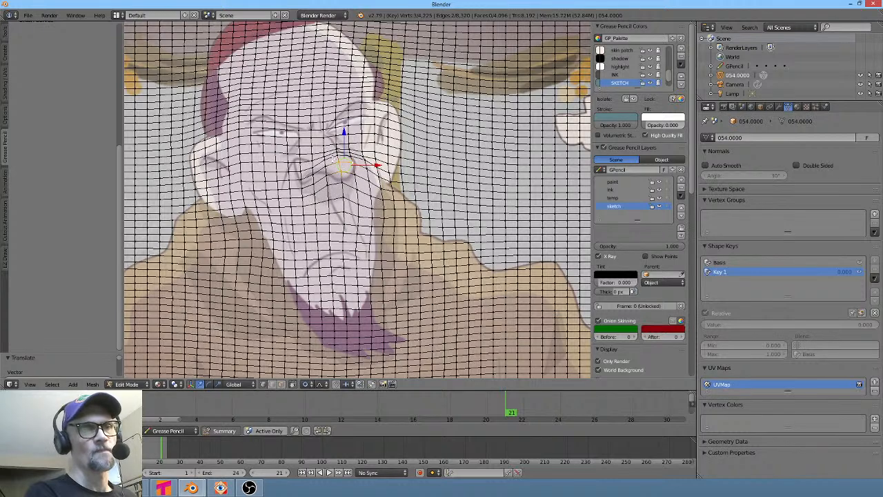
key("g")
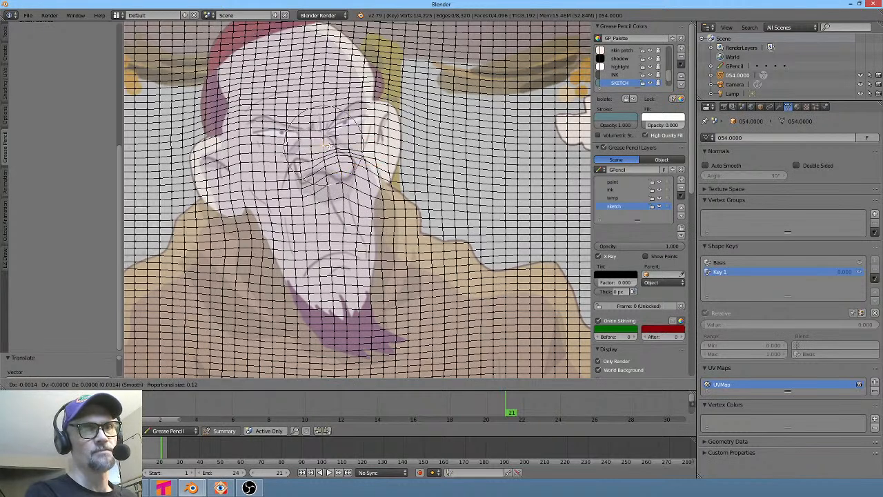
left_click(327, 149)
- Select a vertex below the nose and move it twice with proportional editing toward the eyes
right_click(335, 185)
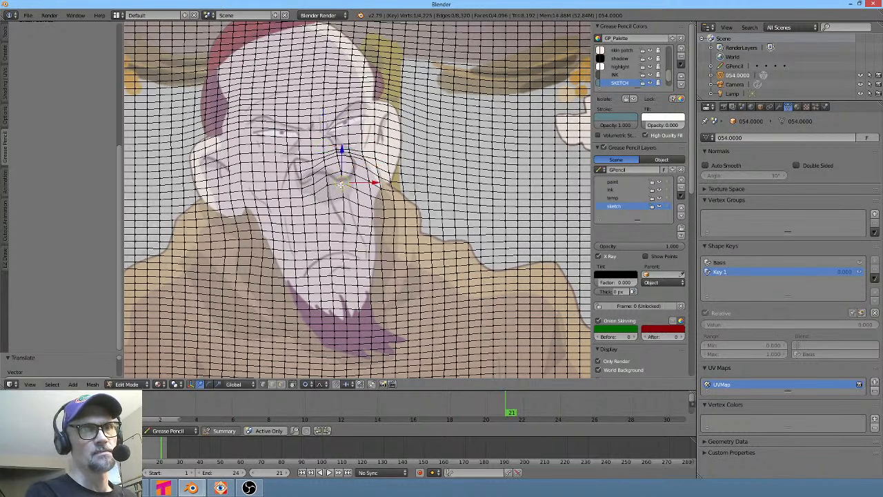
key("g")
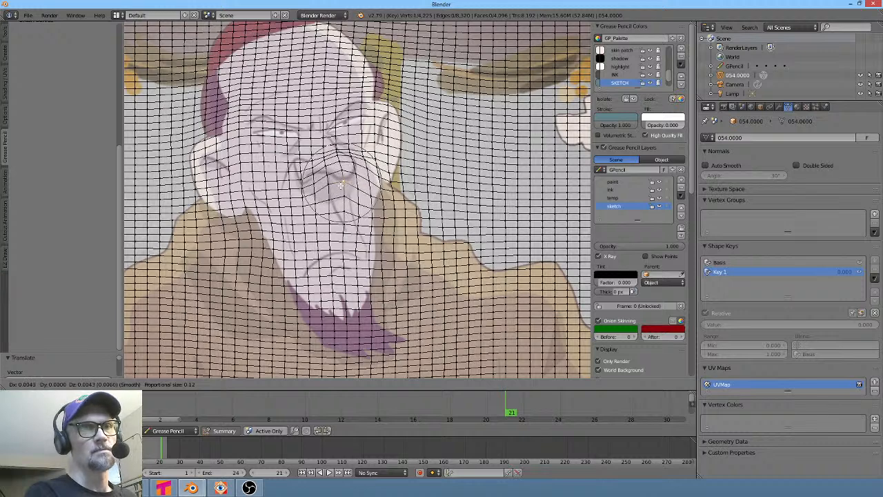
left_click(341, 183)
key("g")
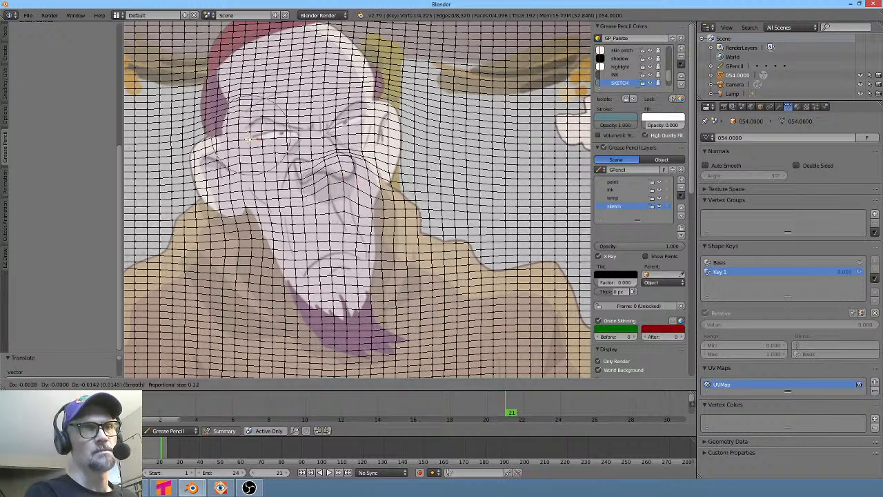
left_click(285, 123)
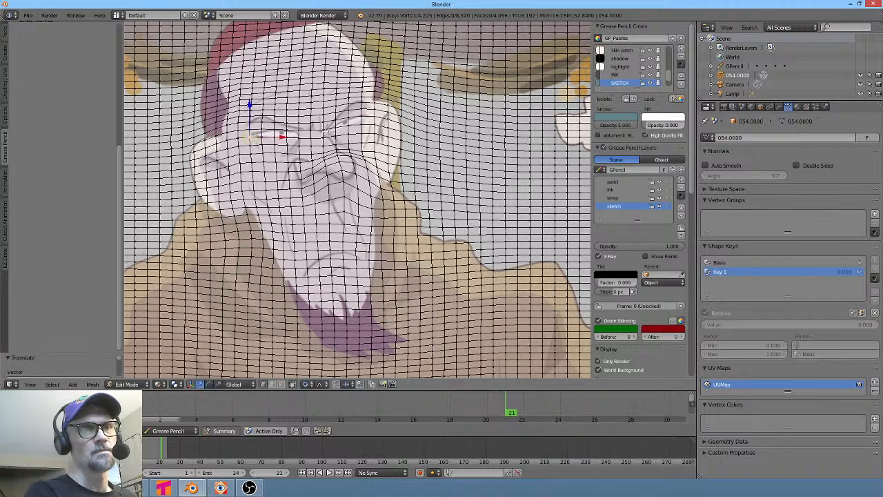
- Move the selected vertex near the eyes again with a larger proportional editing radius
key("g")
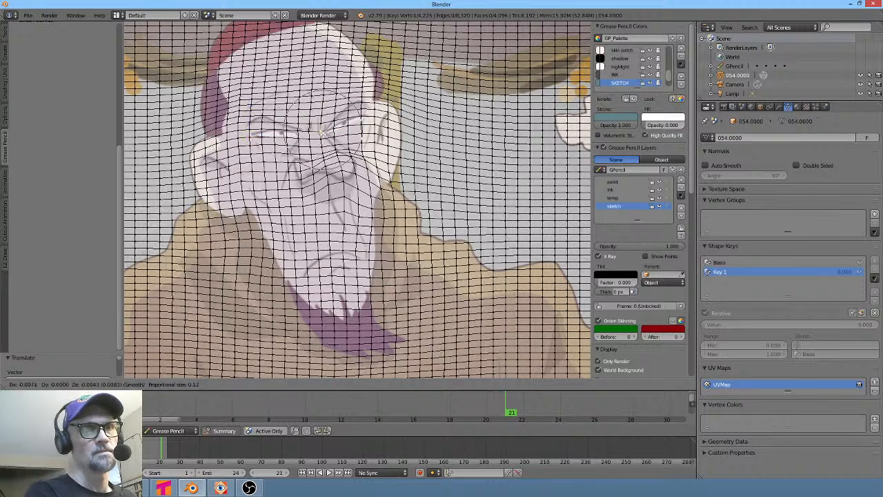
scroll(321, 131, "down", 8)
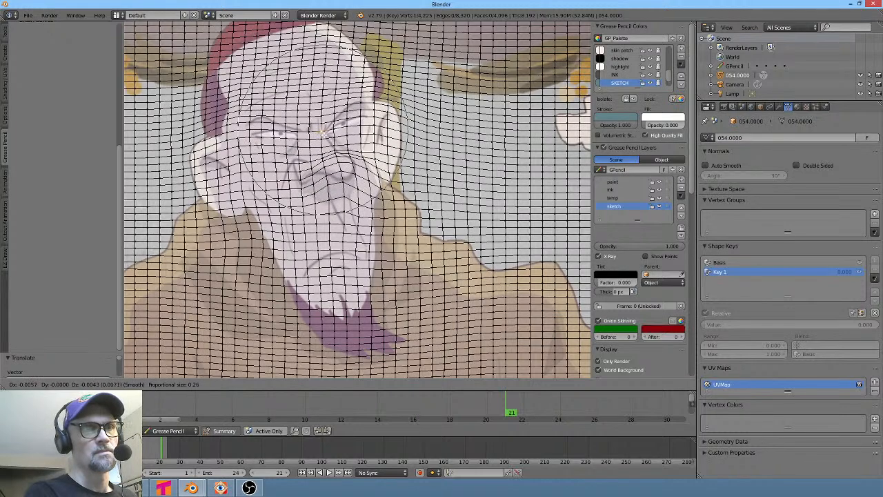
left_click(322, 131)
- Leave Edit Mode and set the Key 1 shape key value to 0.823
key("Tab")
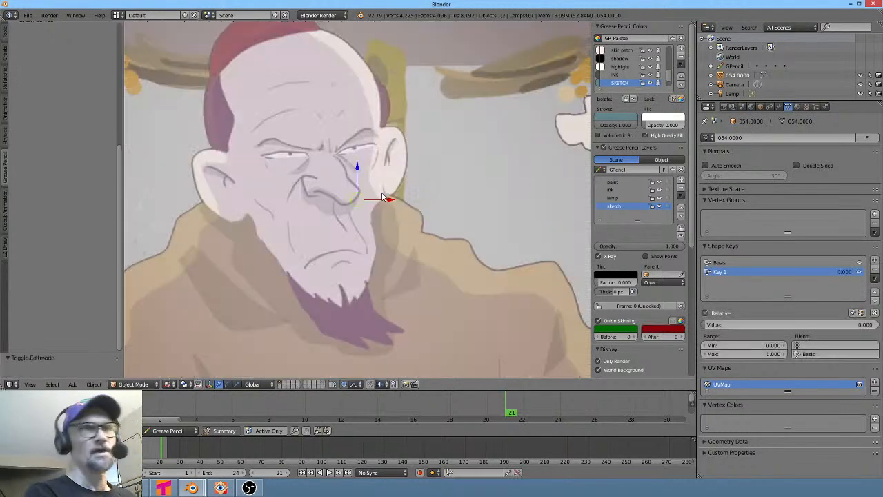
left_click_drag(765, 324, 862, 324)
left_click_drag(801, 324, 848, 327)
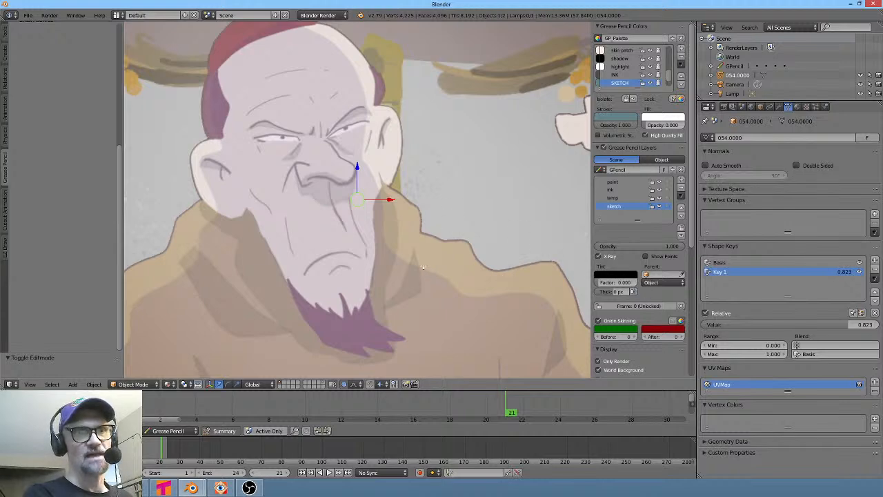
- Return to Edit Mode and move the vertex at the beard tip with proportional editing
key("Tab")
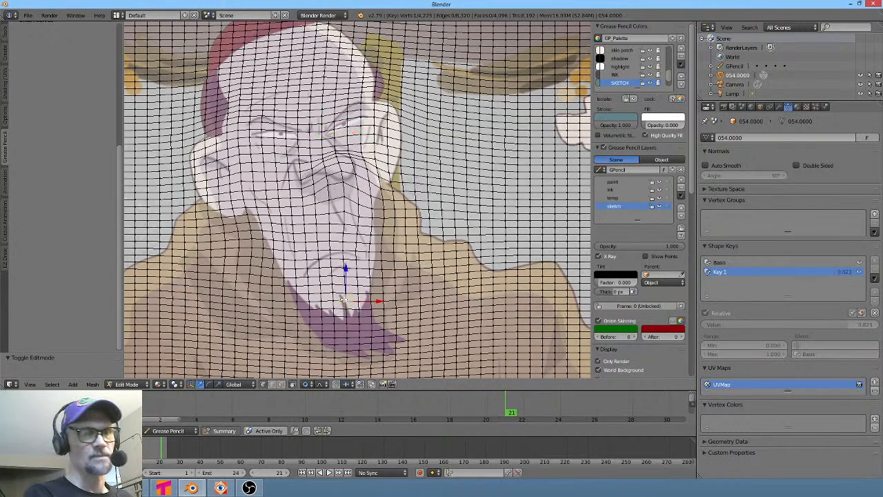
key("g")
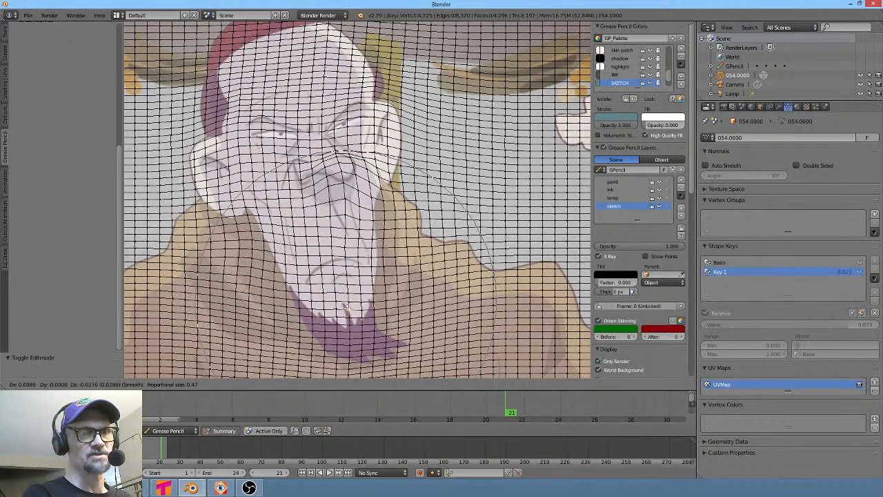
left_click(345, 304)
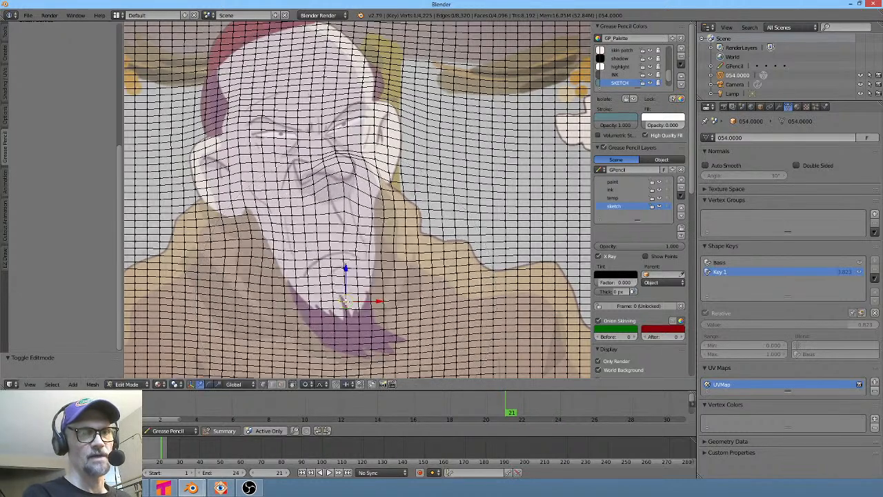
- Select another vertex at the lower beard and move it slightly with proportional editing
middle_click_drag(348, 305, 364, 233, "shift")
right_click(370, 228)
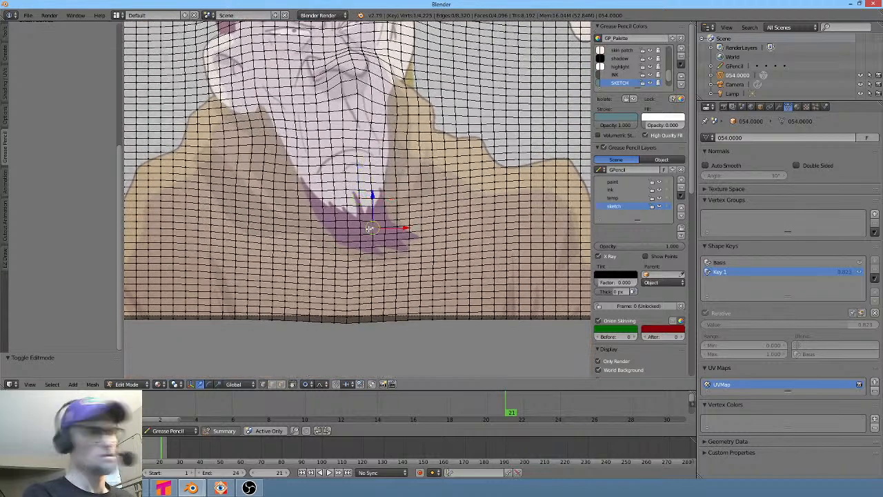
key("g")
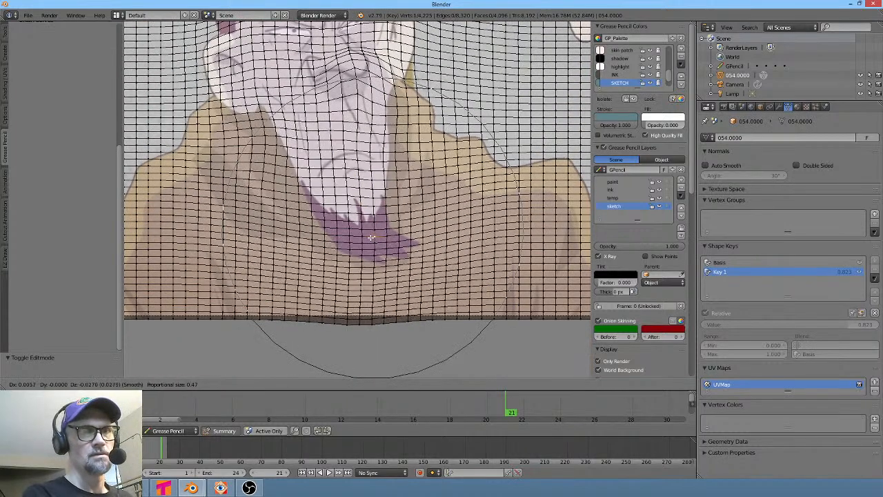
left_click(373, 237)
- Leave Edit Mode and set the Key 1 shape key value to 0.799
key("Tab")
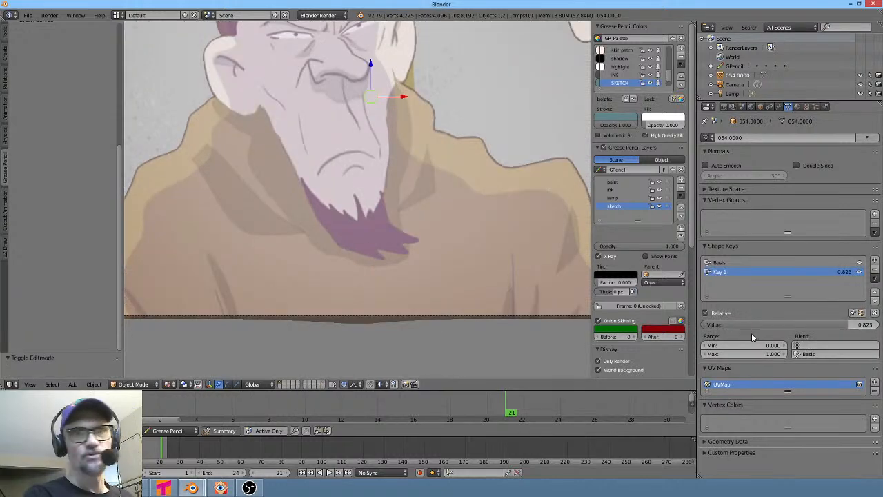
middle_click_drag(477, 207, 451, 246, "shift")
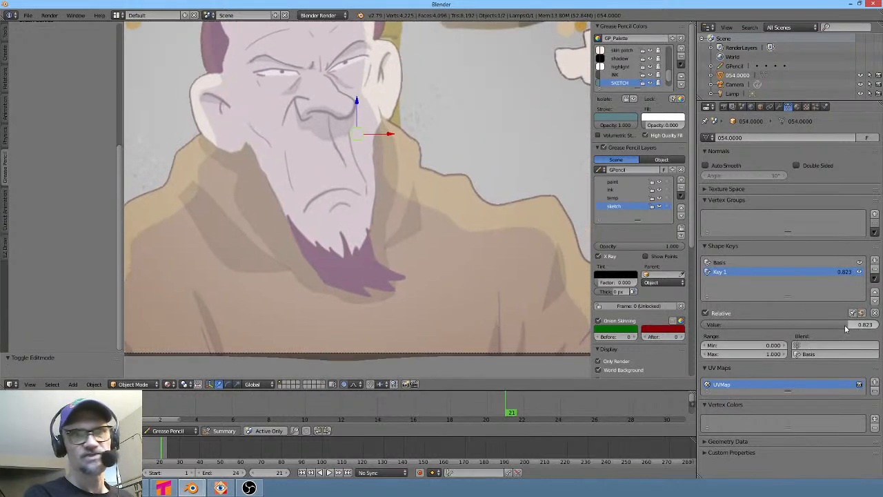
mouse_move(851, 325)
left_mouse_down()
mouse_move(872, 324)
mouse_move(838, 325)
left_mouse_up()
scroll(479, 244, "down", 5)
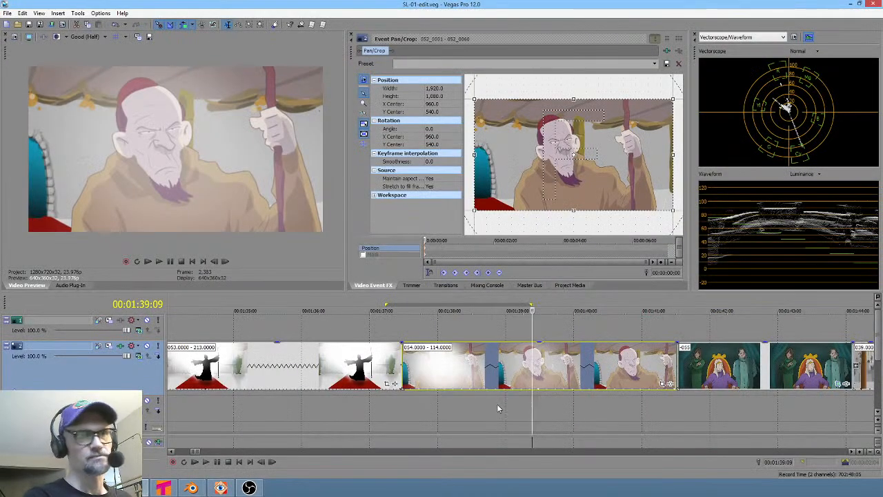
- Switch to Vegas Pro, preview shot 052 and its neighbours on the timeline, then return to Blender
scroll(486, 407, "down", 3)
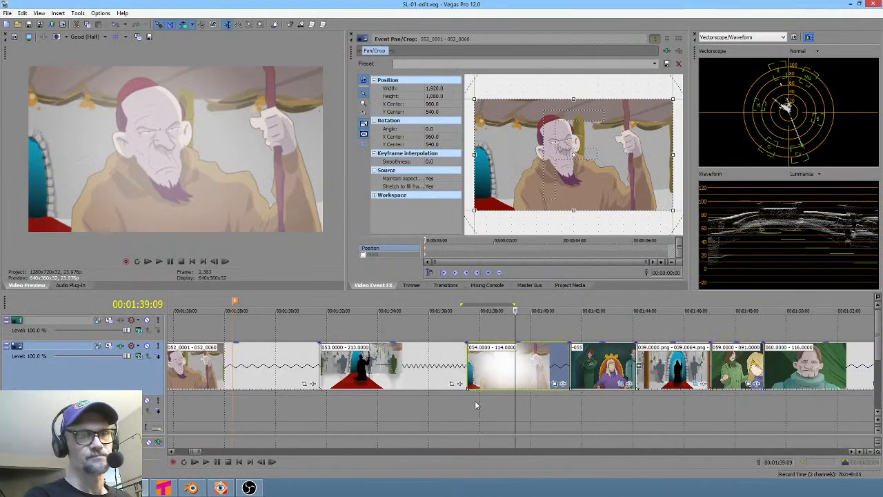
left_click(211, 403)
scroll(338, 418, "left", 1)
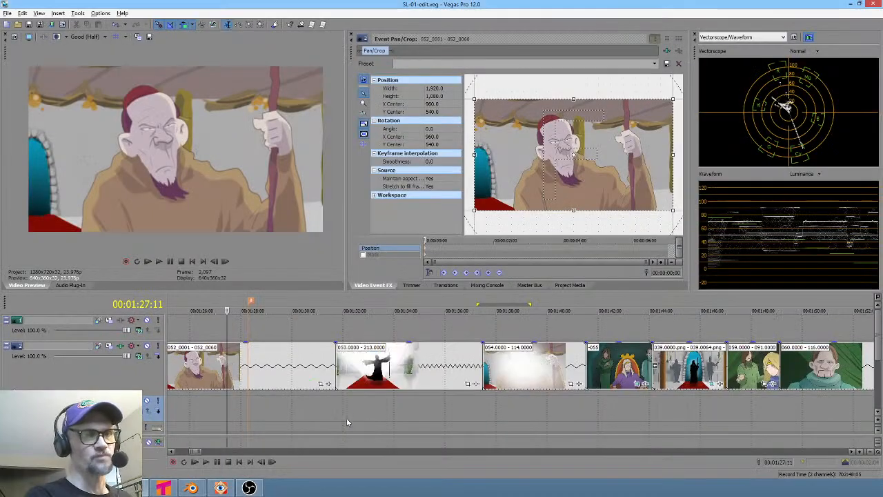
scroll(298, 414, "left", 5)
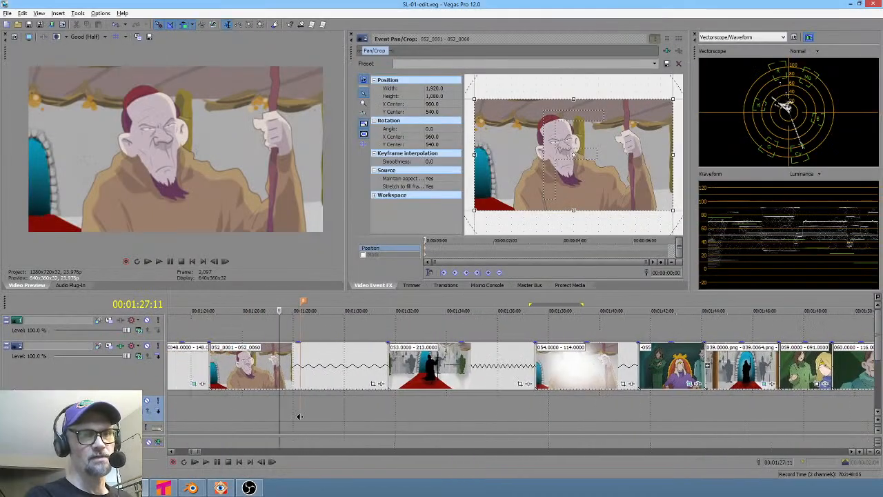
left_click(296, 410)
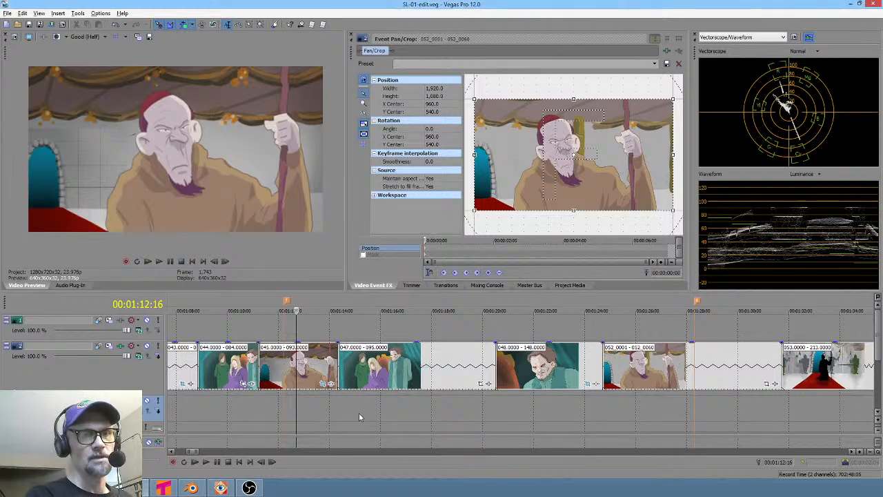
scroll(324, 412, "left", 3)
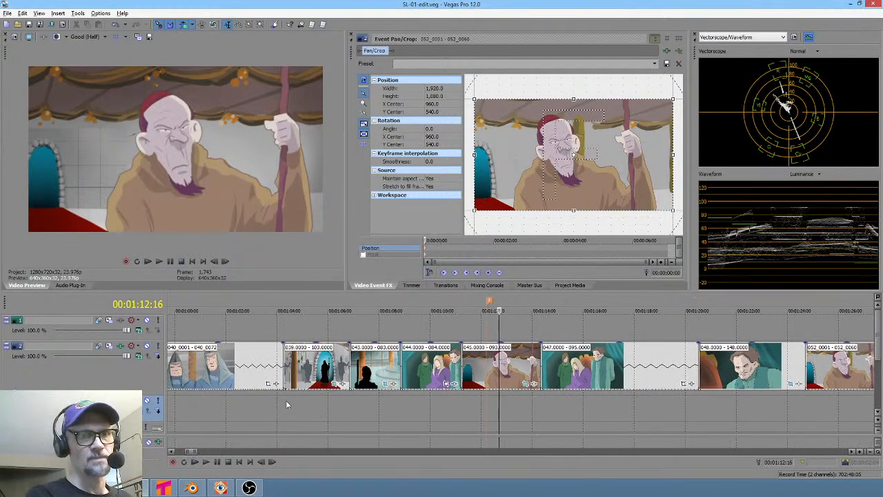
left_click_drag(287, 400, 519, 410)
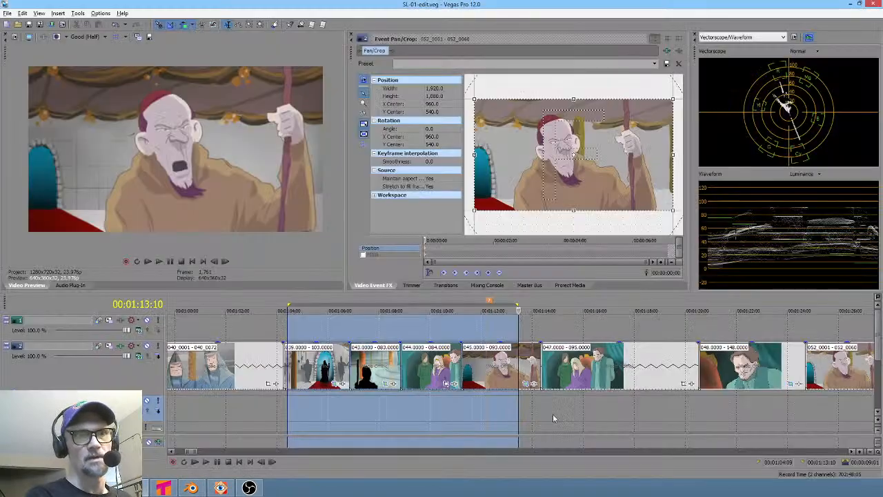
scroll(581, 414, "right", 5)
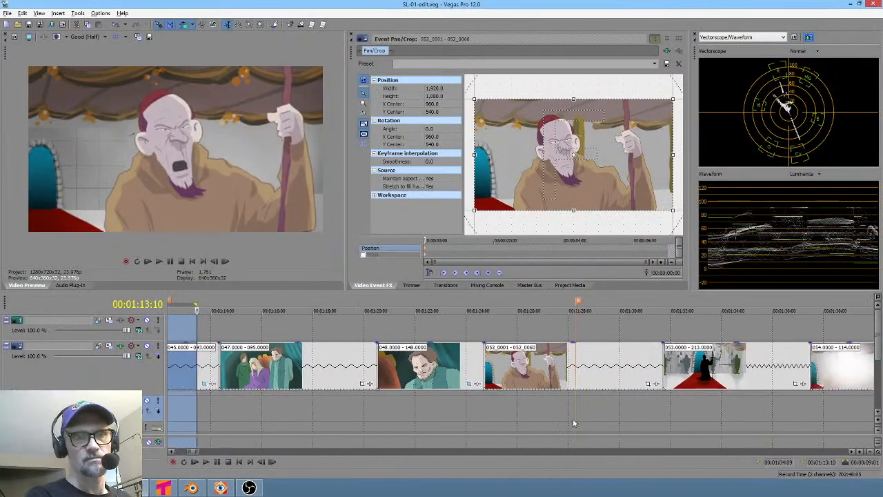
left_click(531, 404)
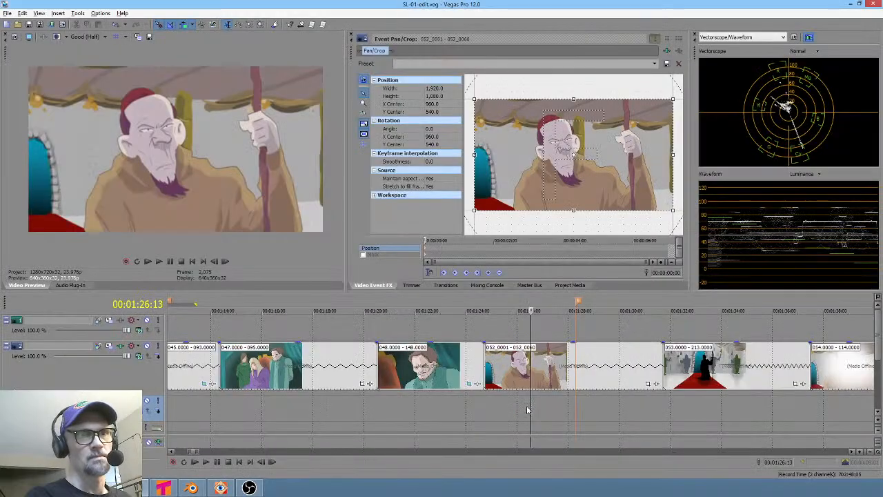
mouse_move(524, 407)
left_mouse_down()
mouse_move(621, 407)
mouse_move(492, 407)
mouse_move(555, 407)
mouse_move(511, 416)
mouse_move(535, 412)
left_mouse_up()
scroll(538, 407, "right", 5)
scroll(516, 412, "down", 3)
key("alt+Tab")
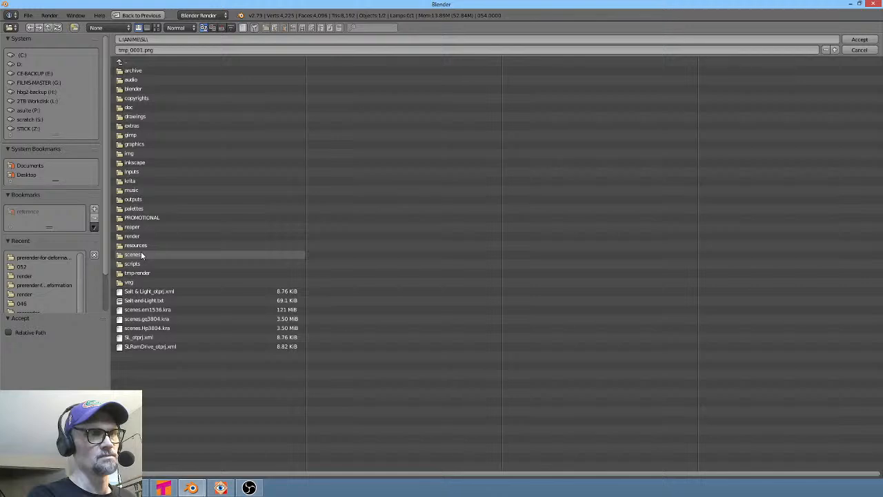
- Set the render output path to the scenes\054\render folder with a 054 file prefix
left_click(142, 254)
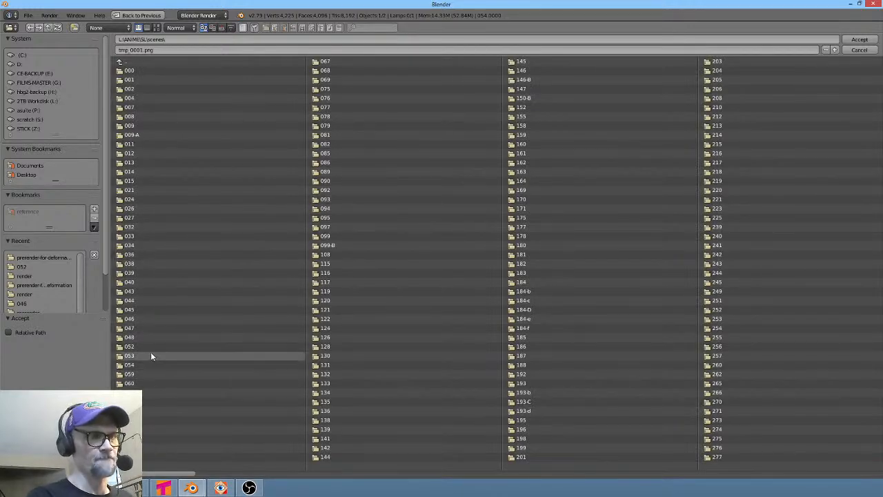
left_click(133, 364)
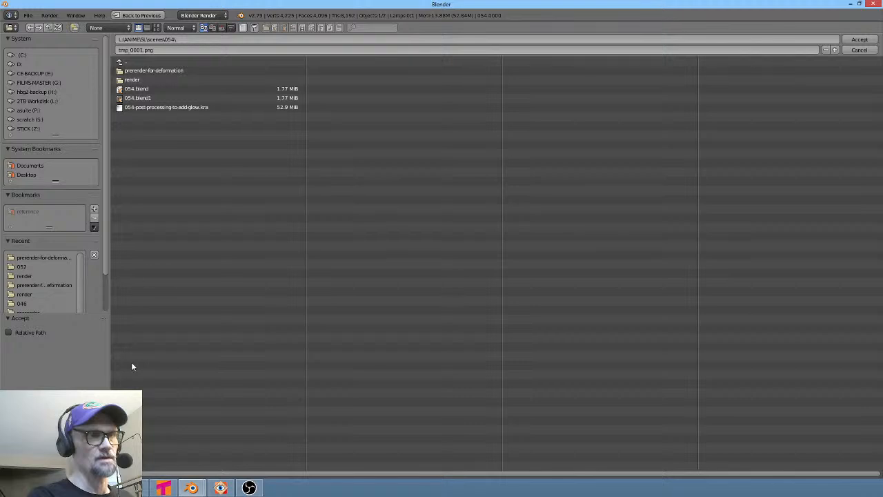
left_click(133, 81)
left_click(161, 49)
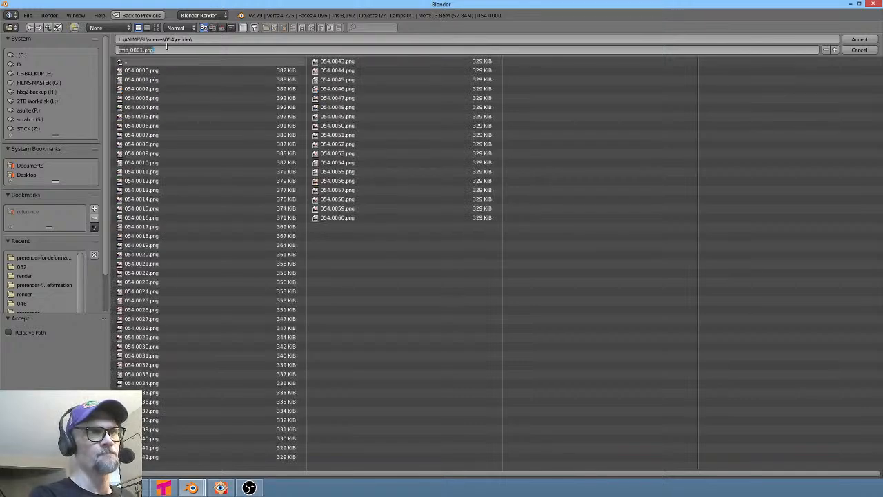
left_click(145, 70)
left_click(145, 70)
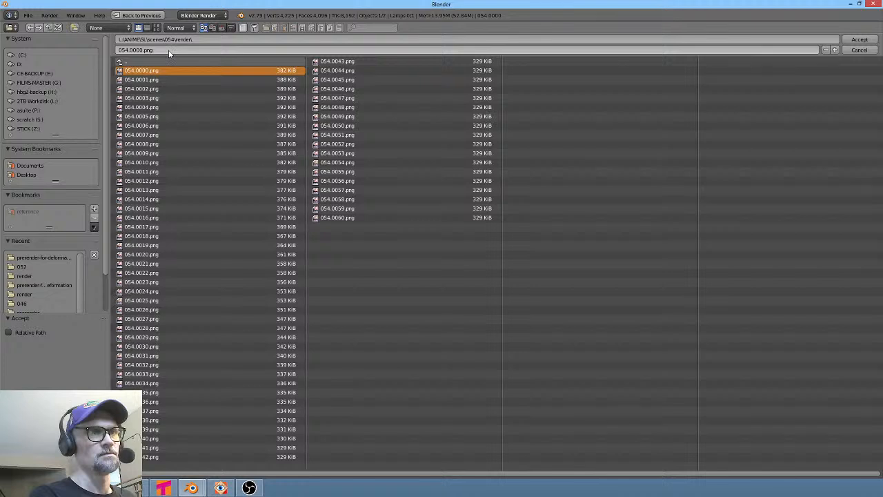
key("BackSpace")
key("BackSpace")
key("BackSpace")
key("BackSpace")
key("BackSpace")
key("BackSpace")
key("BackSpace")
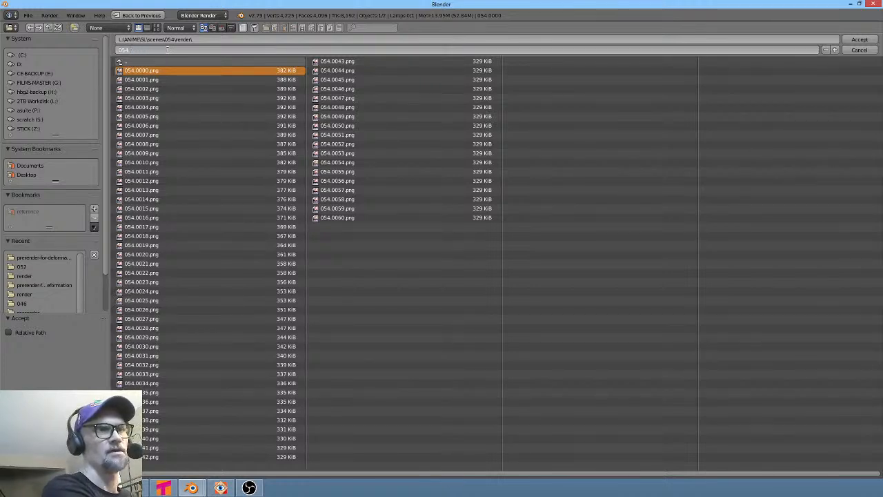
key("BackSpace")
key("BackSpace")
key("Return")
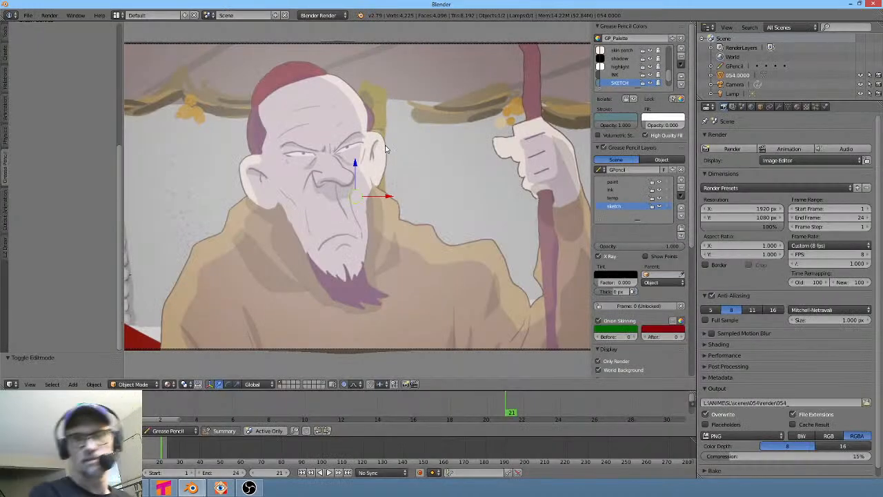
- Edit the output path so it ends in 054. as the file prefix
left_click(813, 402)
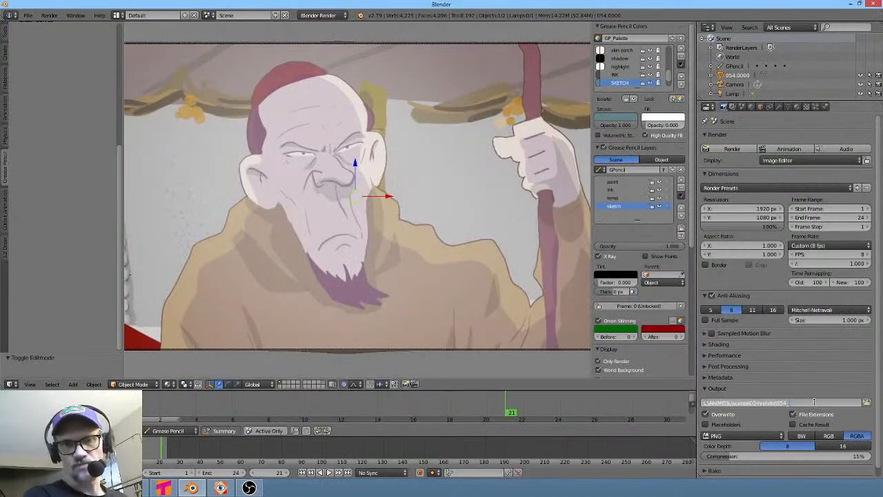
left_click(815, 402)
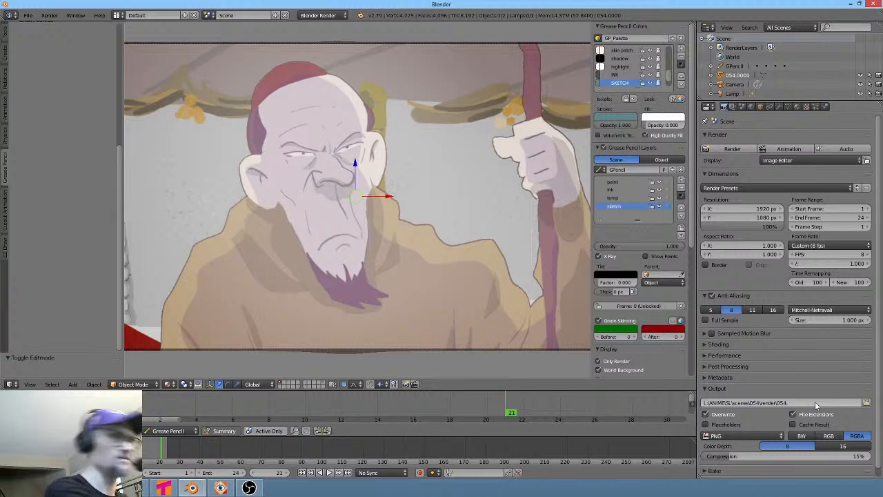
type(".")
key("Return")
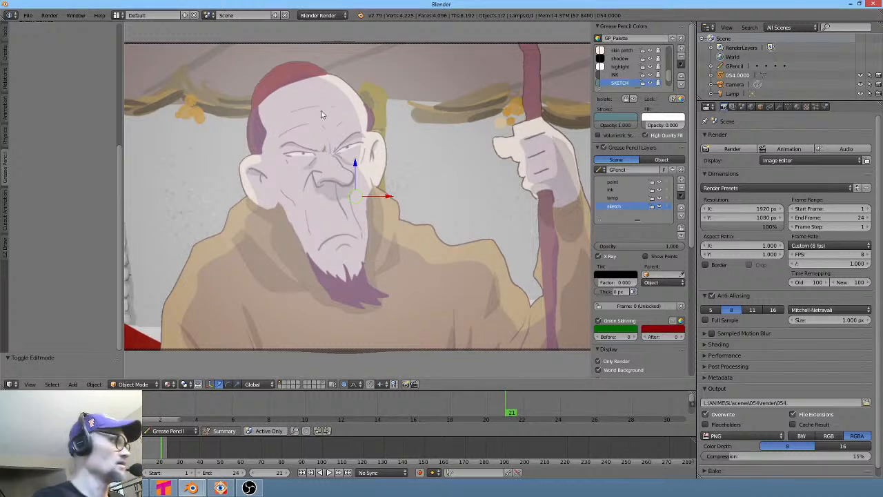
- Switch to Vegas Pro, select the 054 event on the timeline and check its media properties, then return to Blender
key("F12")
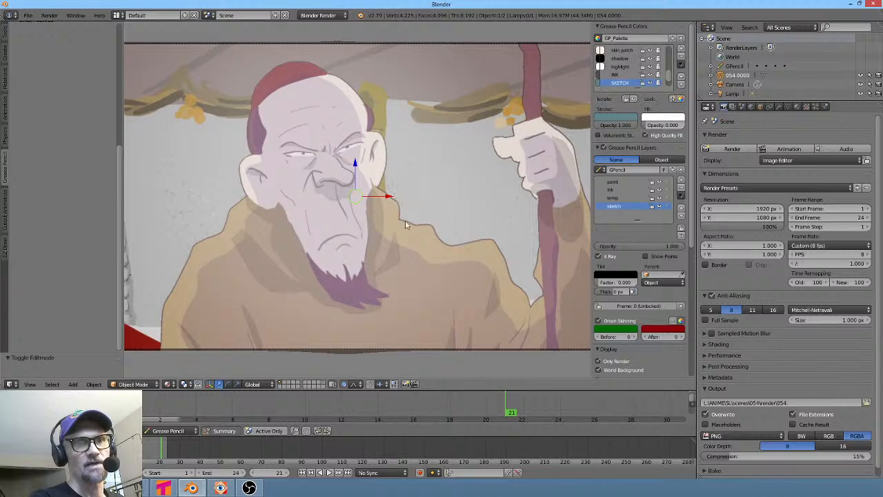
key("Escape")
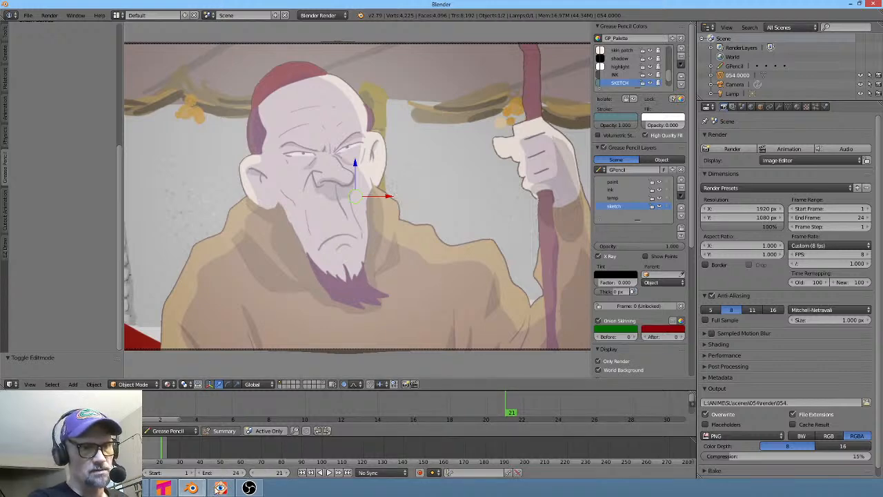
left_click(165, 488)
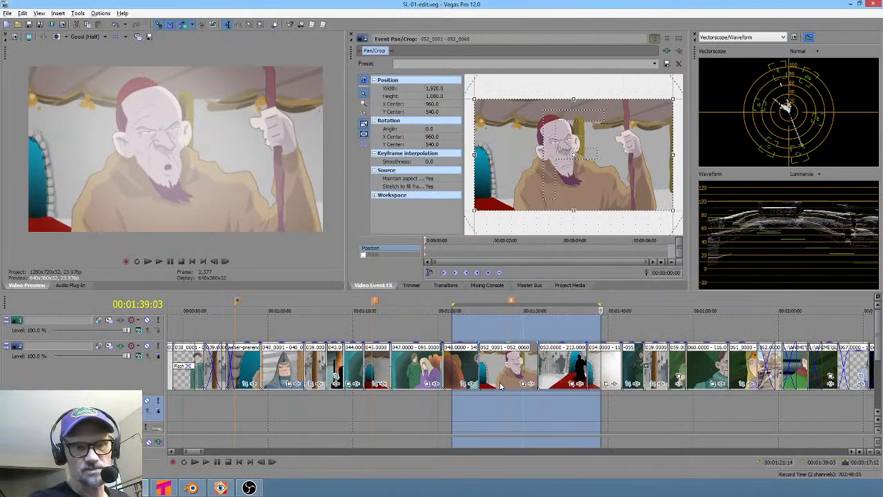
left_click_drag(518, 415, 587, 413)
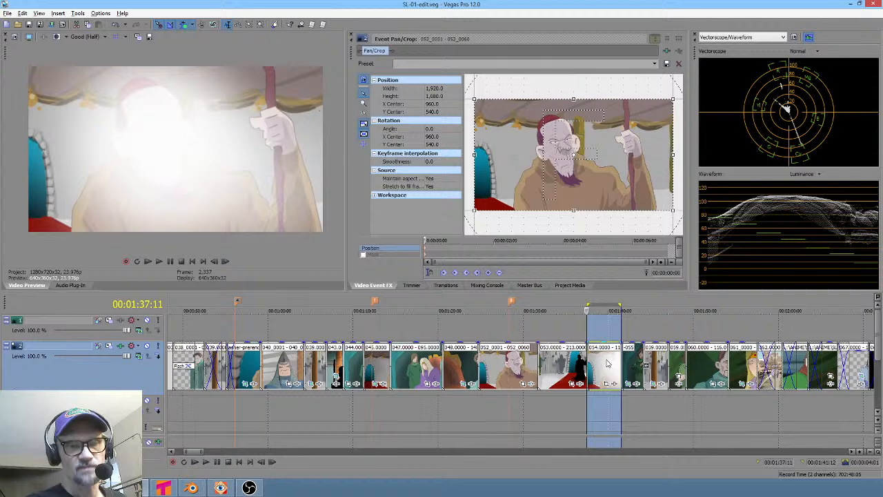
right_click(607, 363)
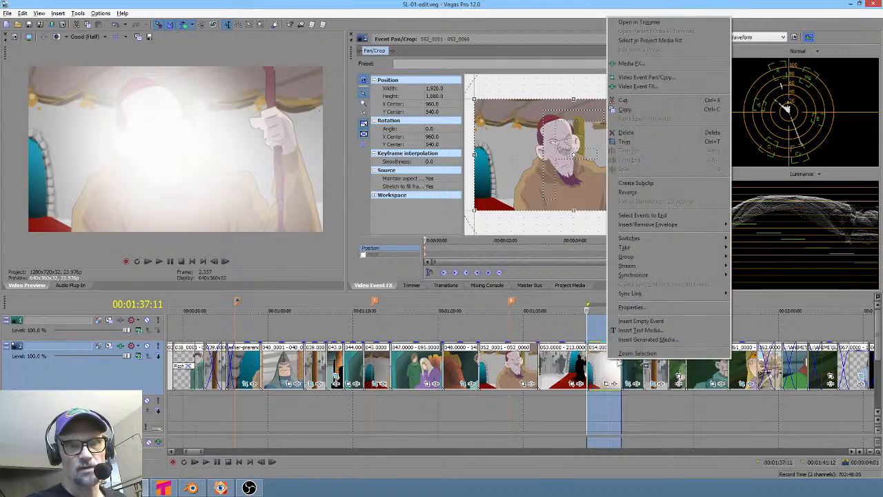
left_click(630, 308)
left_click(398, 88)
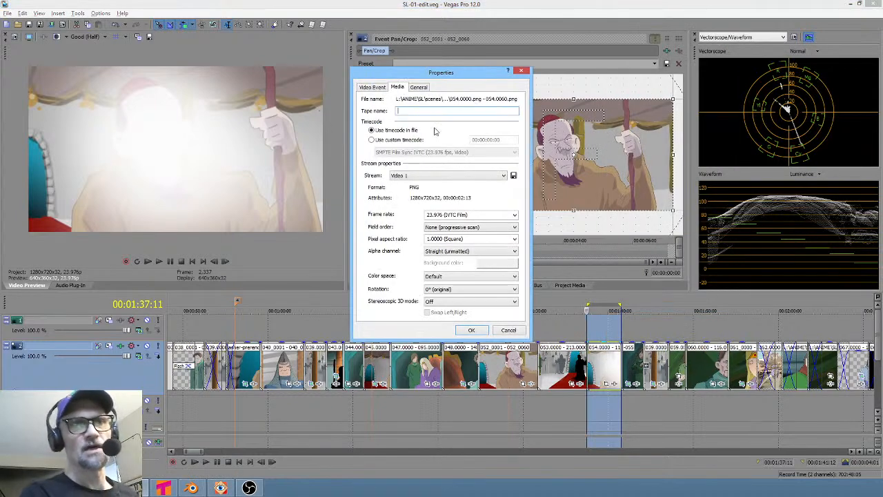
left_click(520, 72)
mouse_move(191, 487)
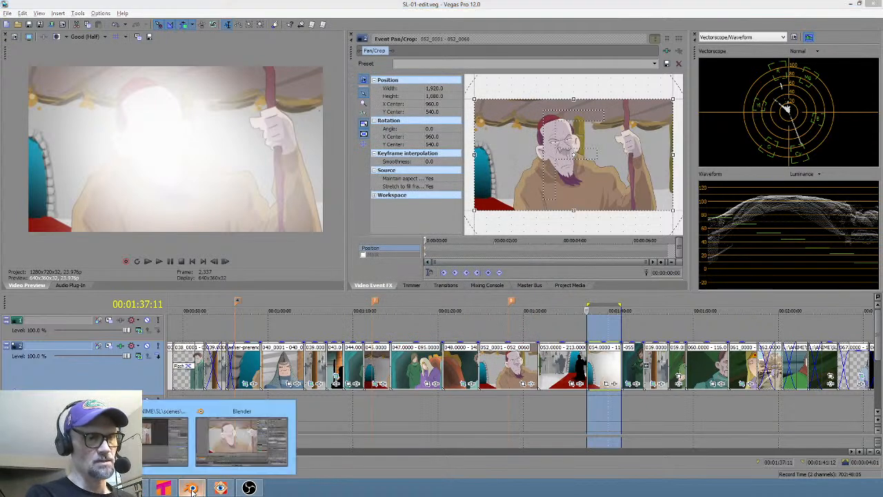
left_click(254, 436)
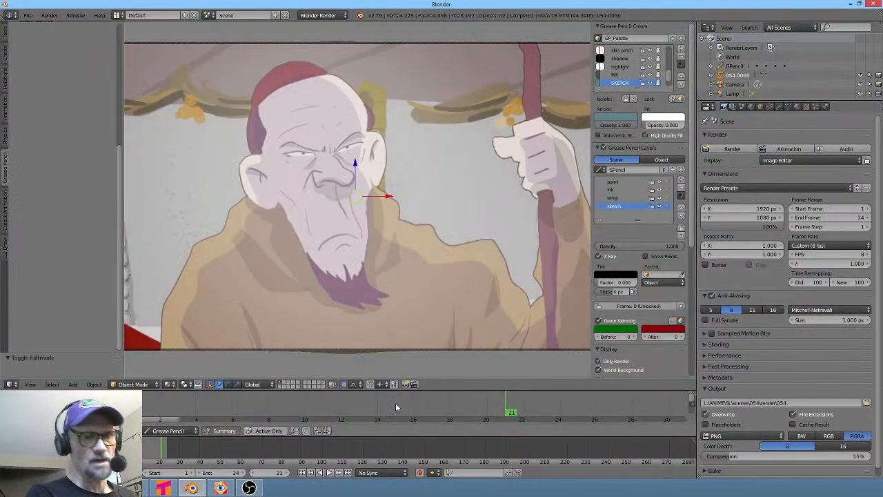
- Set the scene's end frame to 60
left_click(238, 472)
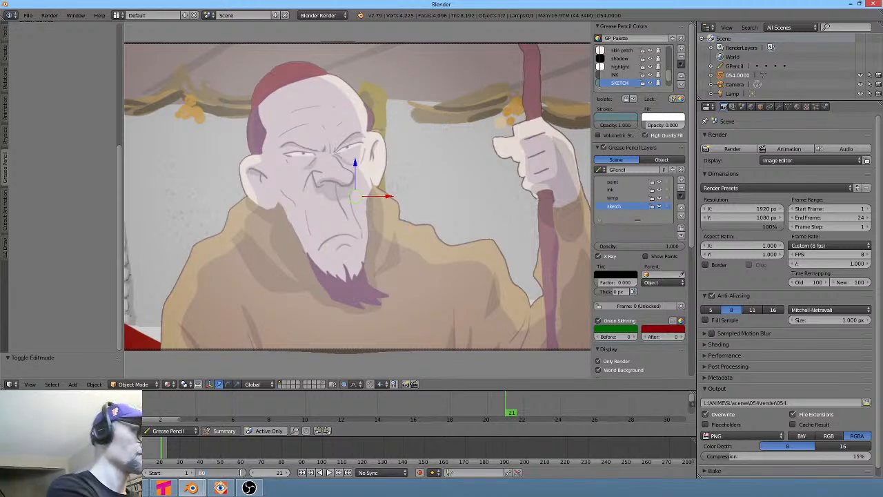
type("60")
key("Return")
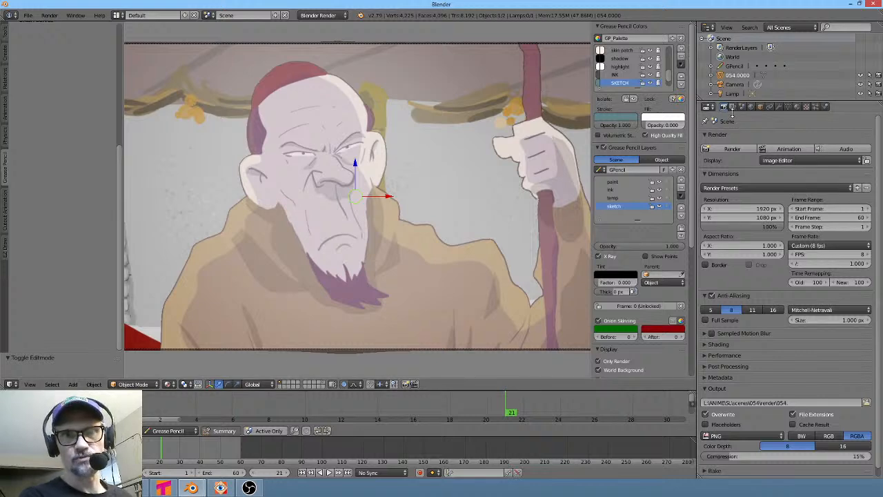
- Open the Performance settings and set the render tile size to 256 by 256
left_click(698, 356)
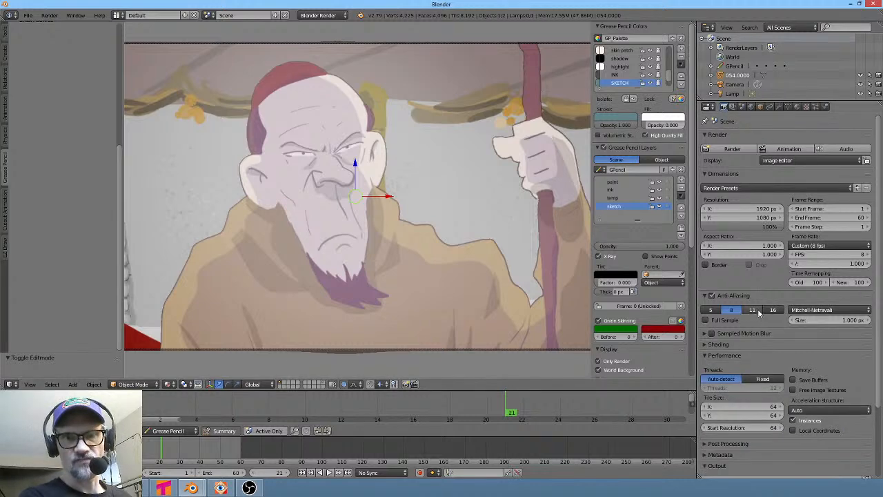
scroll(840, 279, "down", 3)
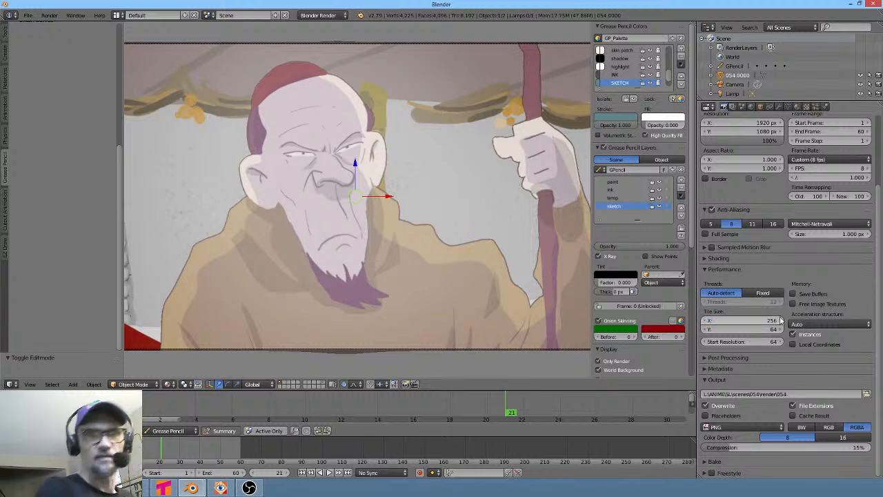
left_click(773, 331)
type("25")
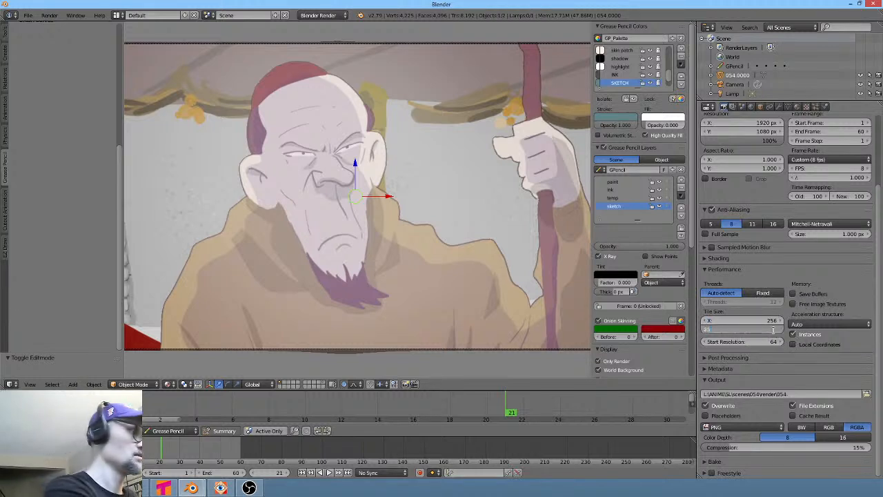
type("6")
key("Return")
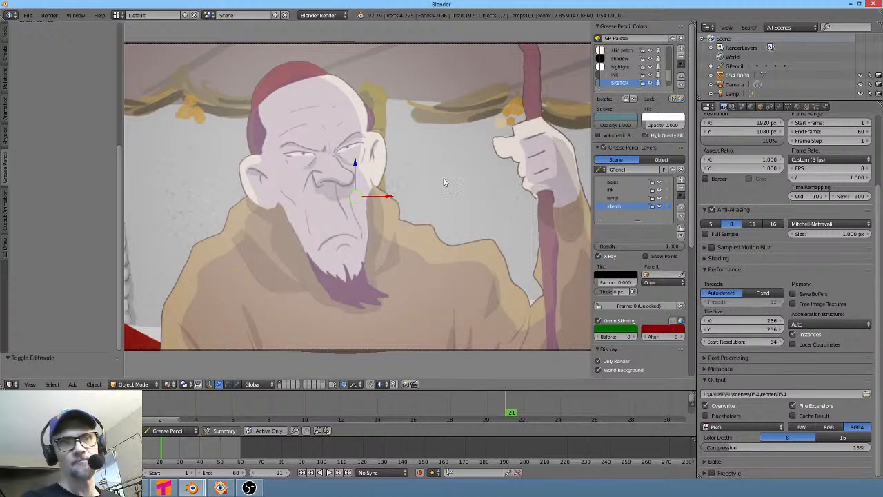
scroll(219, 83, "down", 4)
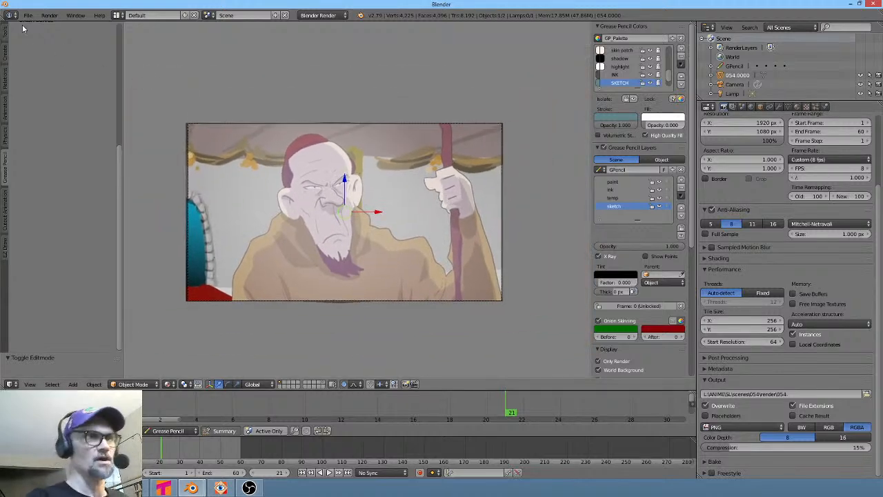
left_click(28, 15)
left_click(42, 85)
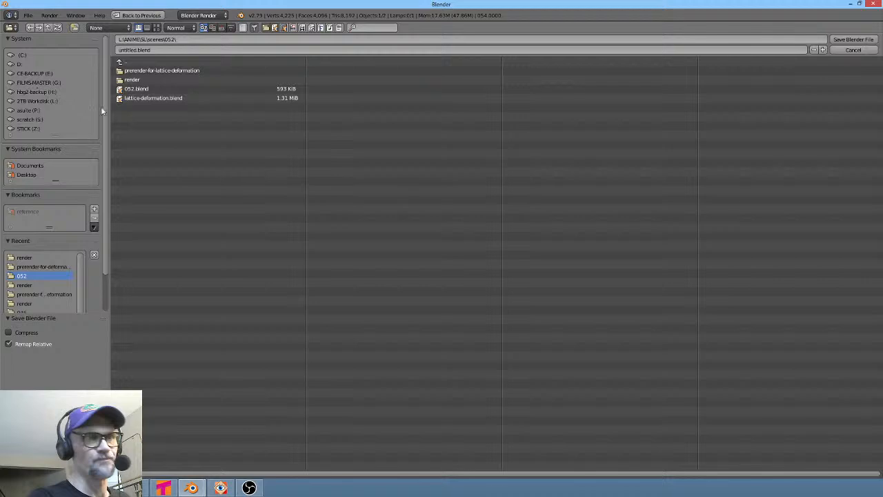
left_click(128, 64)
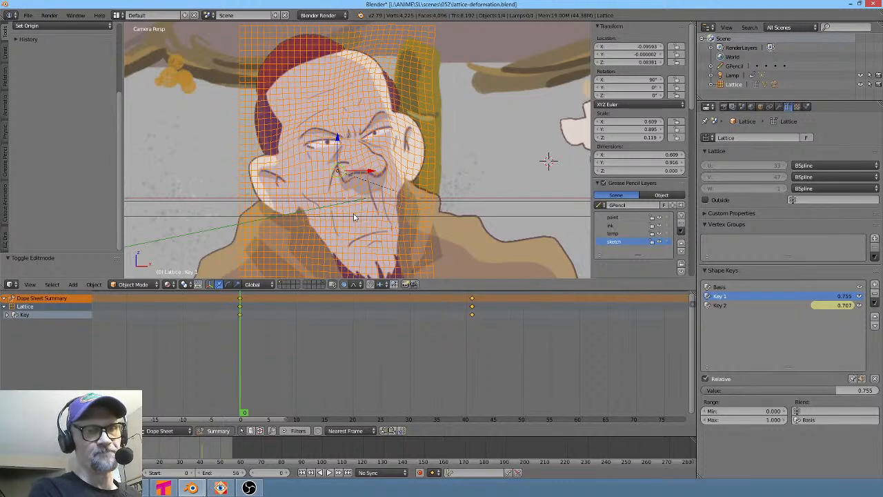
middle_click_drag(353, 217, 354, 177, "shift")
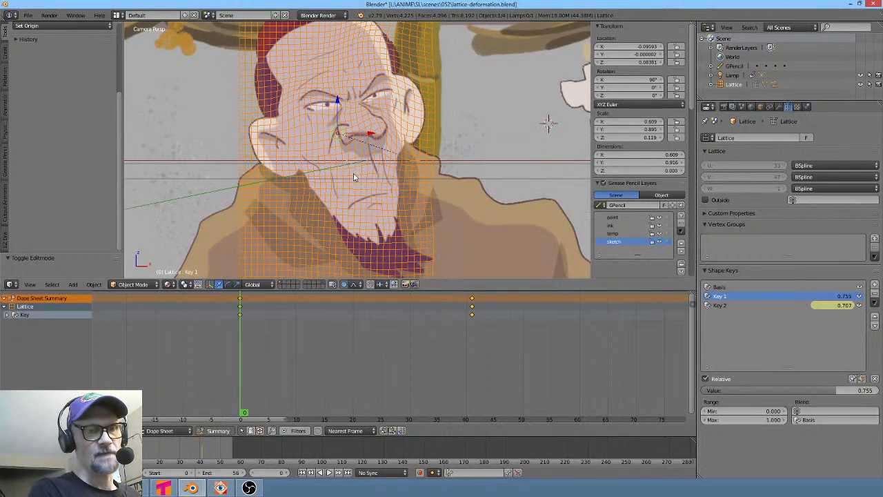
- Enter Edit Mode on the 052 lattice and move two vertices below the chin with proportional editing
key("Tab")
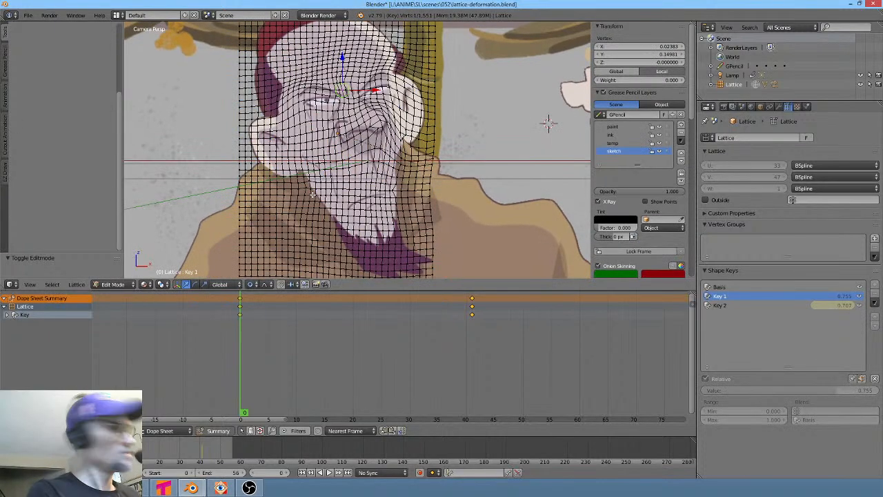
key("Tab")
key("Tab")
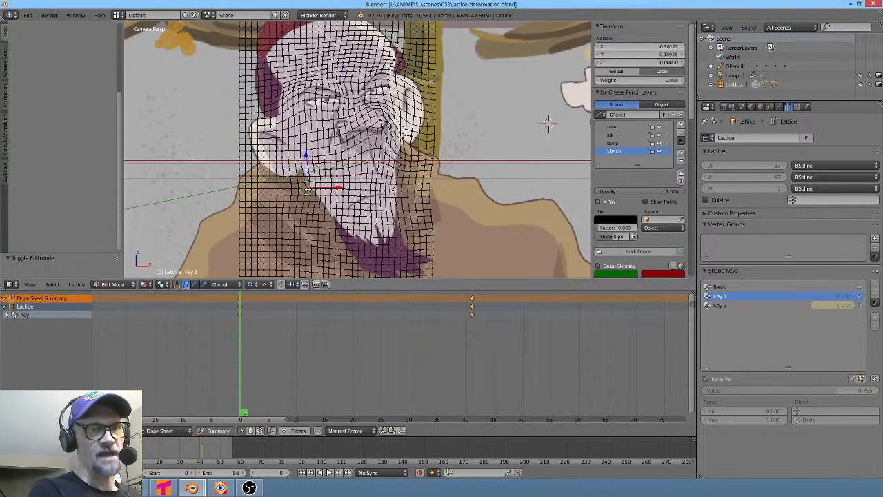
scroll(326, 196, "up", 3)
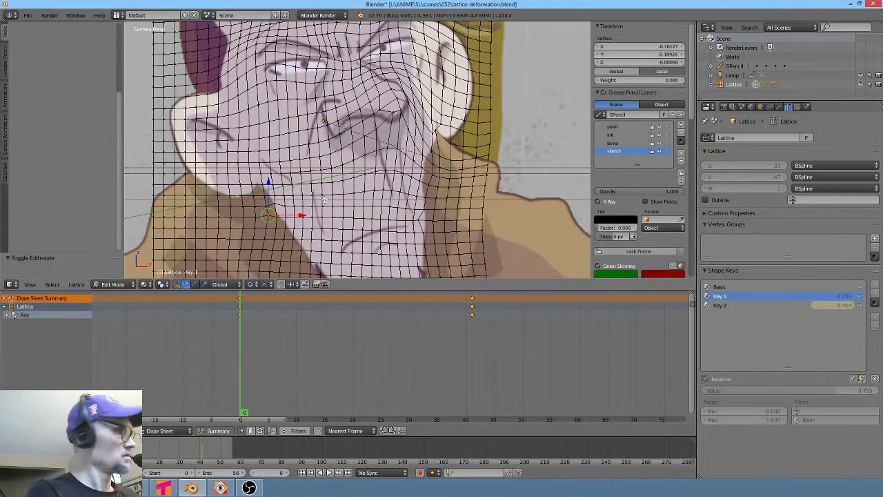
key("g")
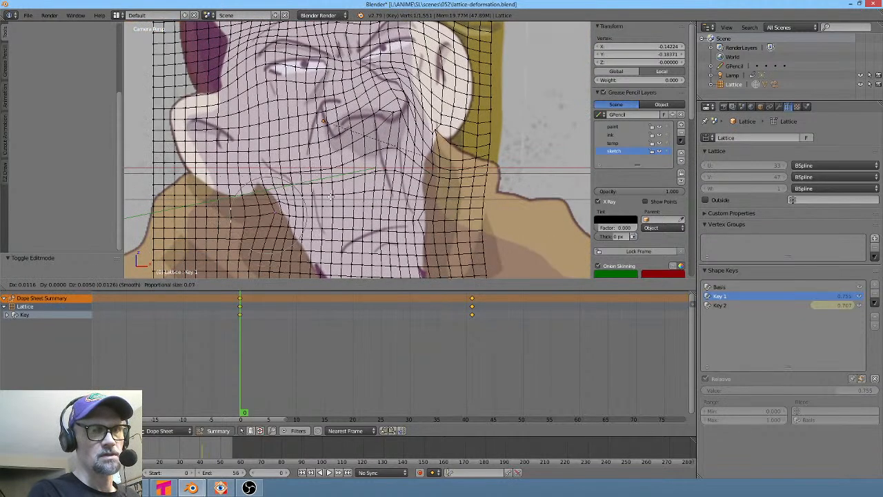
left_click(332, 187)
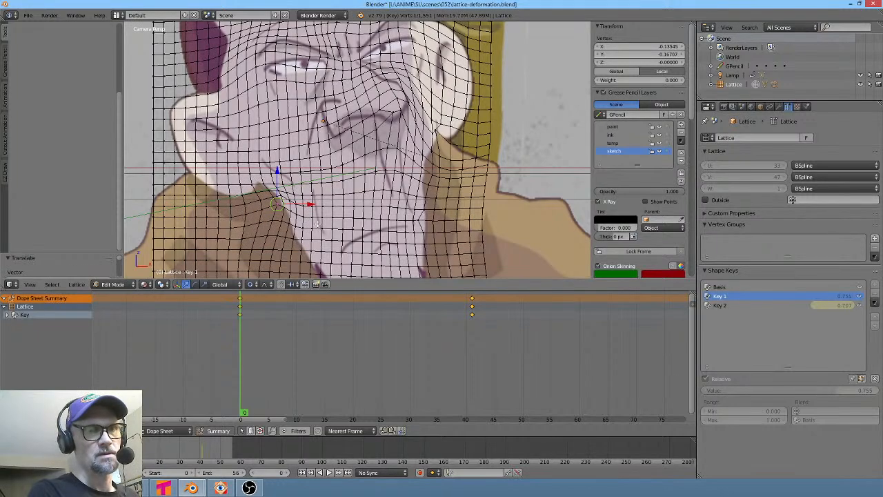
key("g")
left_click(298, 225)
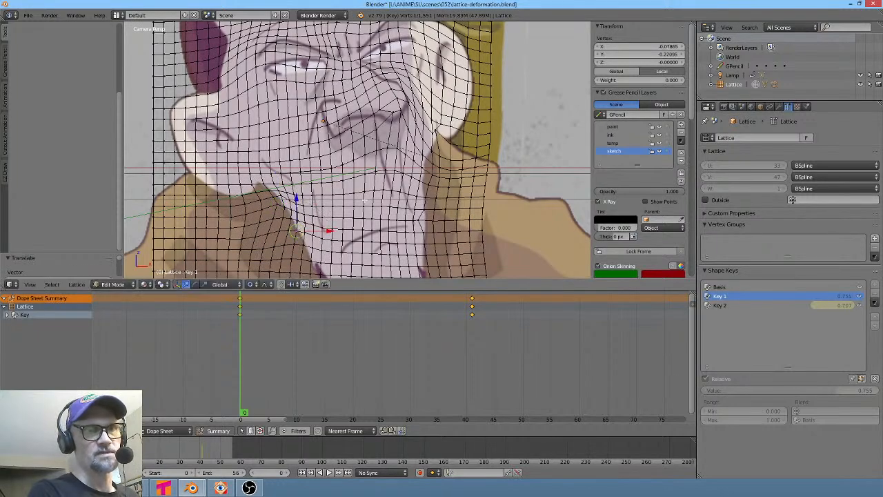
- Move the selected lattice vertex below the beard downward with proportional editing
scroll(531, 111, "down", 4)
middle_click_drag(516, 113, 513, 105, "shift")
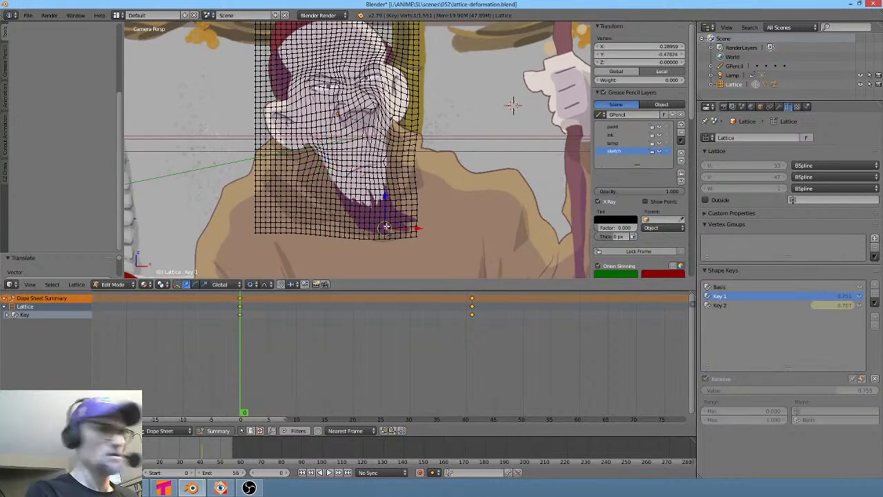
key("g")
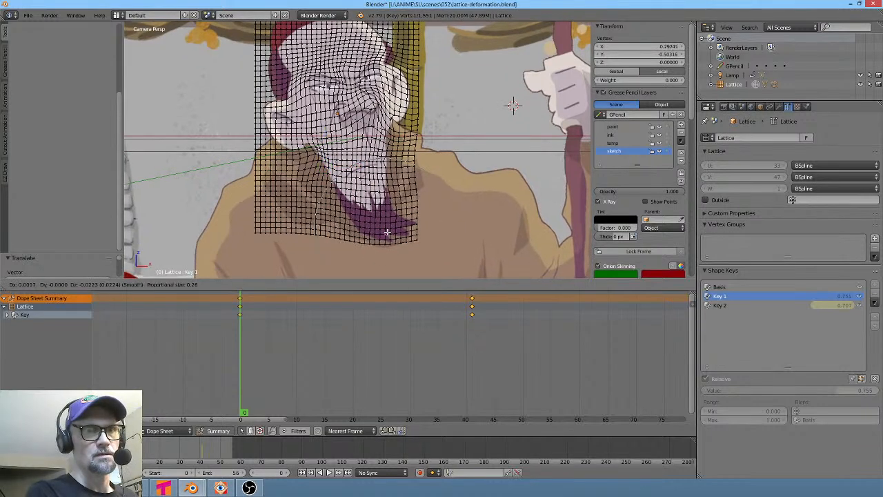
scroll(387, 230, "down", 6)
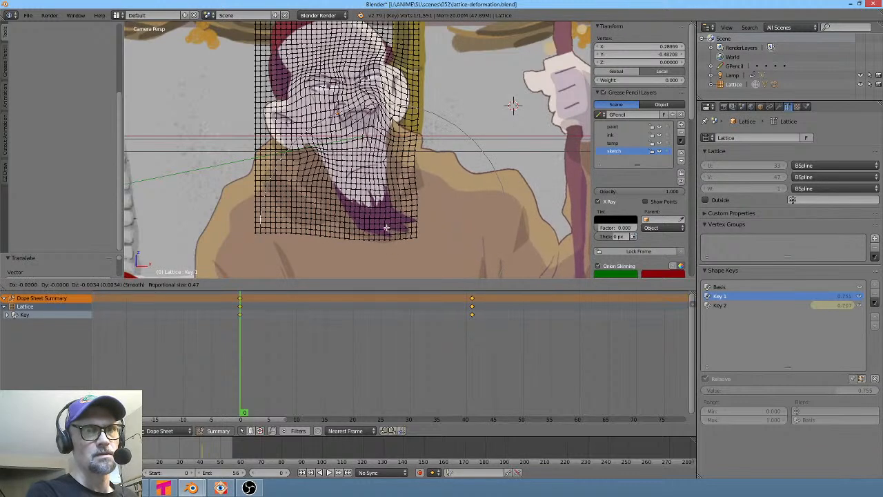
left_click(384, 232)
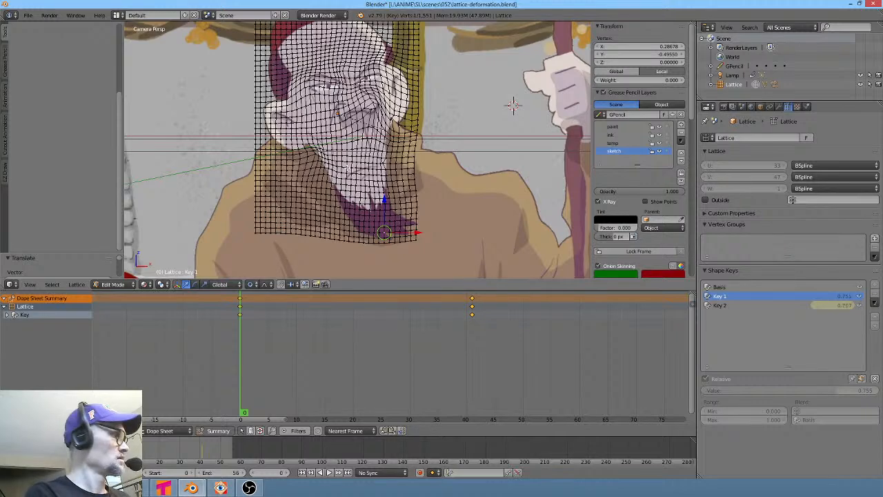
- Move two lattice vertices around the nose and eye with proportional editing, then return to Object Mode
key("Tab")
left_click_drag(297, 365, 212, 373)
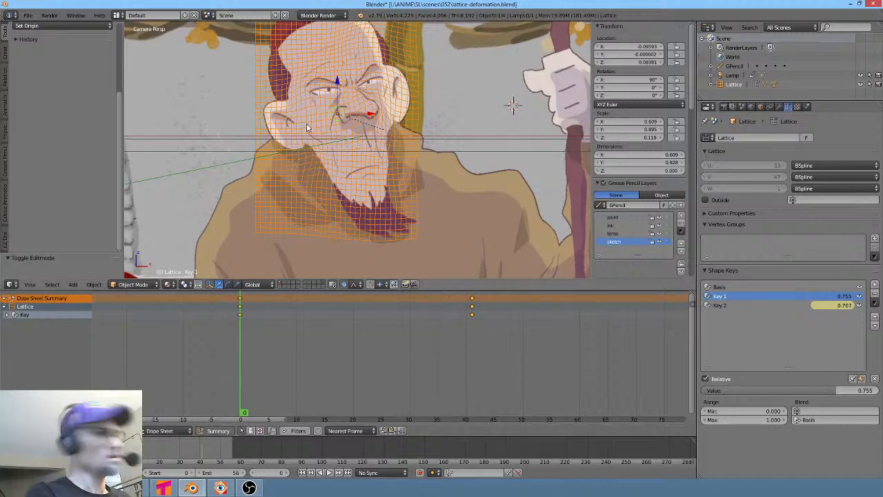
scroll(353, 105, "up", 3)
middle_click_drag(353, 104, 356, 168, "shift")
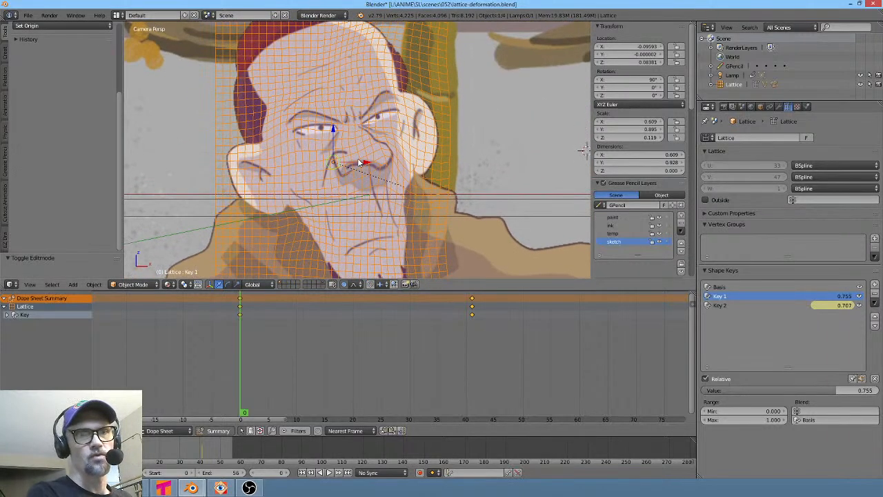
key("Tab")
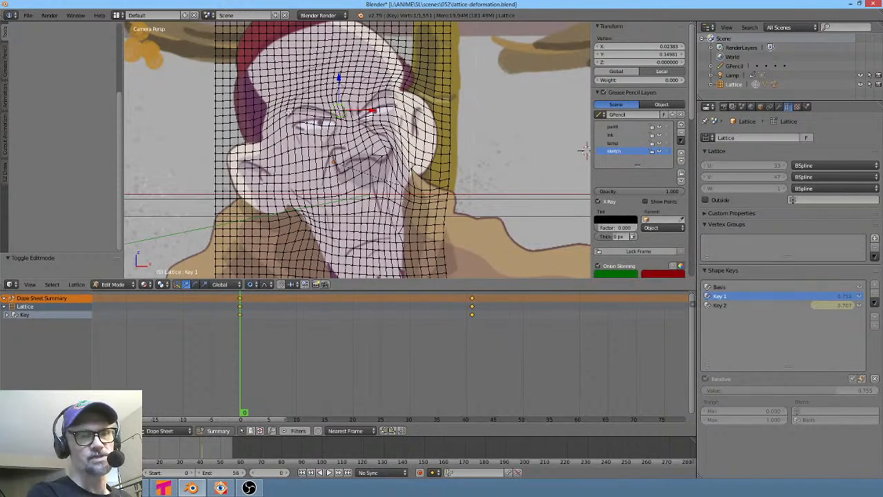
key("g")
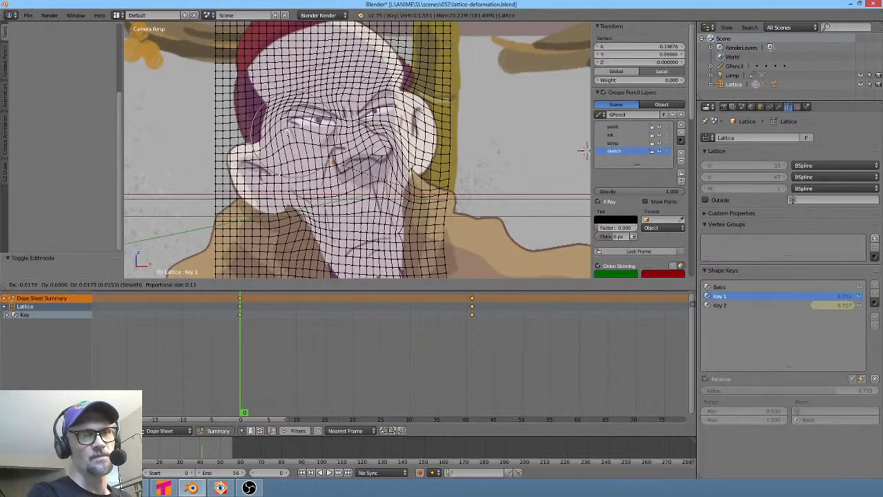
left_click(583, 151)
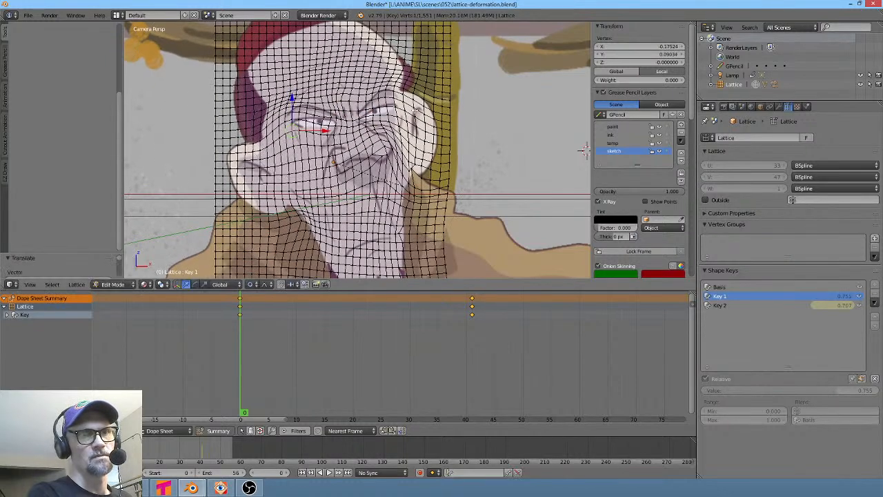
key("g")
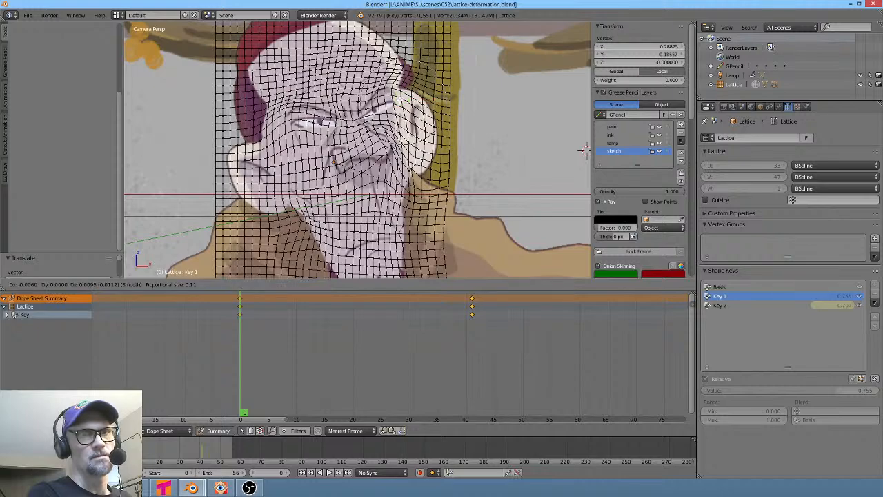
left_click(398, 101)
key("Tab")
- Play back the lattice animation, stop it, and render the current frame
key("alt+a")
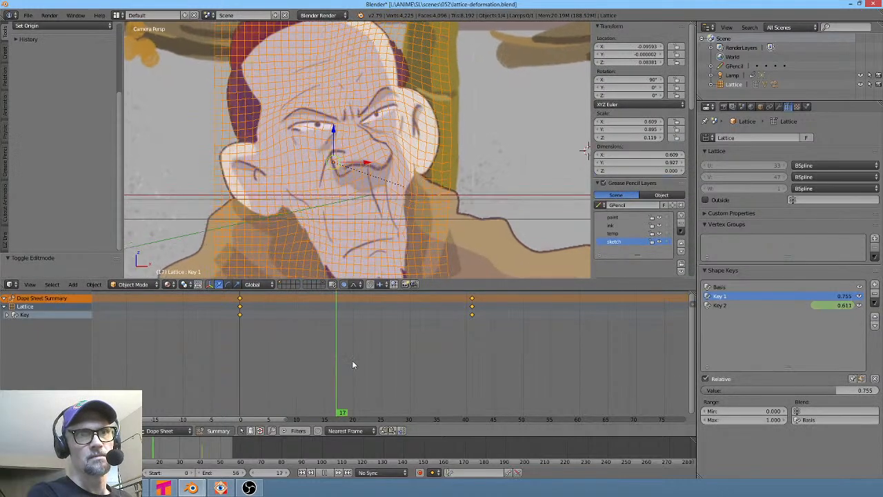
key("Escape")
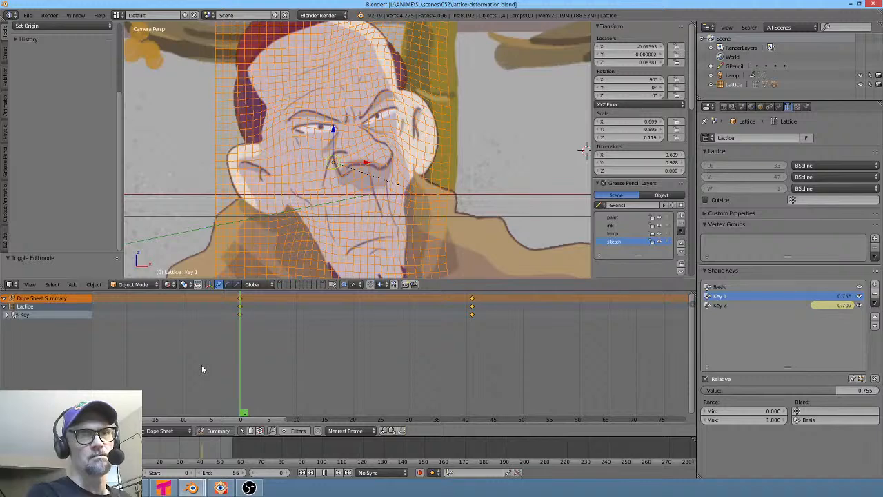
key("F12")
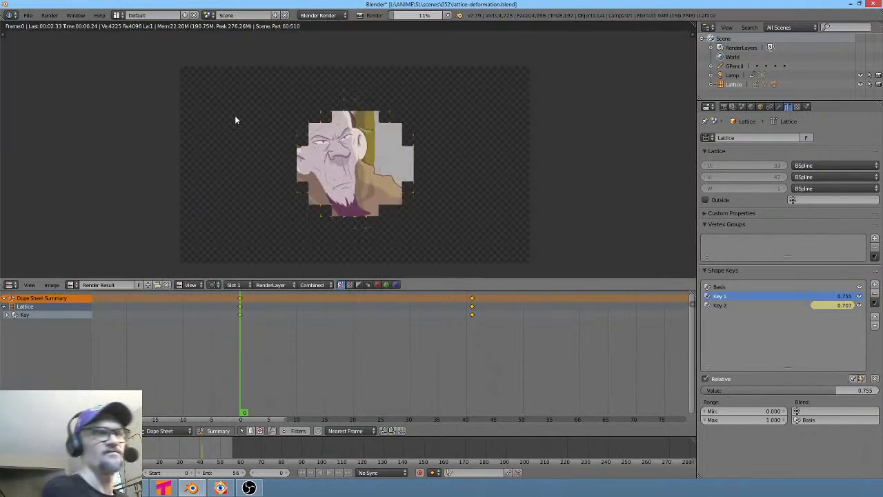
- Switch to the 054 Blender file and scrub and play its timeline to review the motion
mouse_move(192, 488)
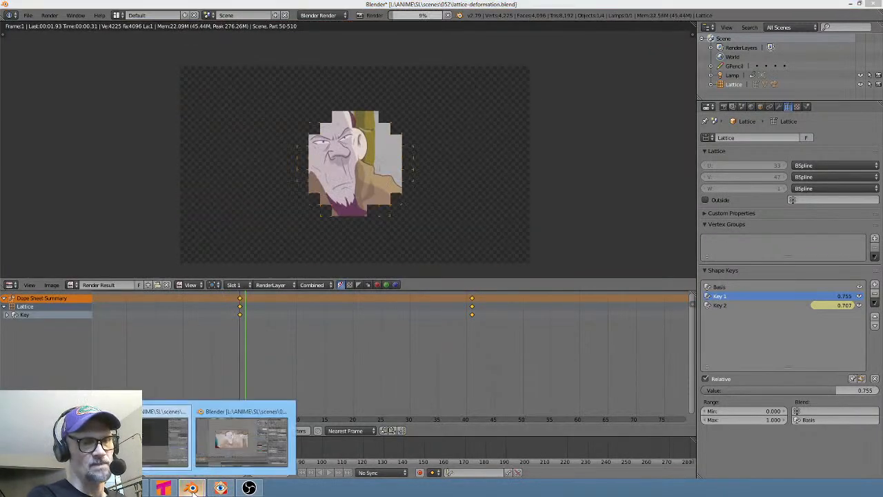
left_click(236, 446)
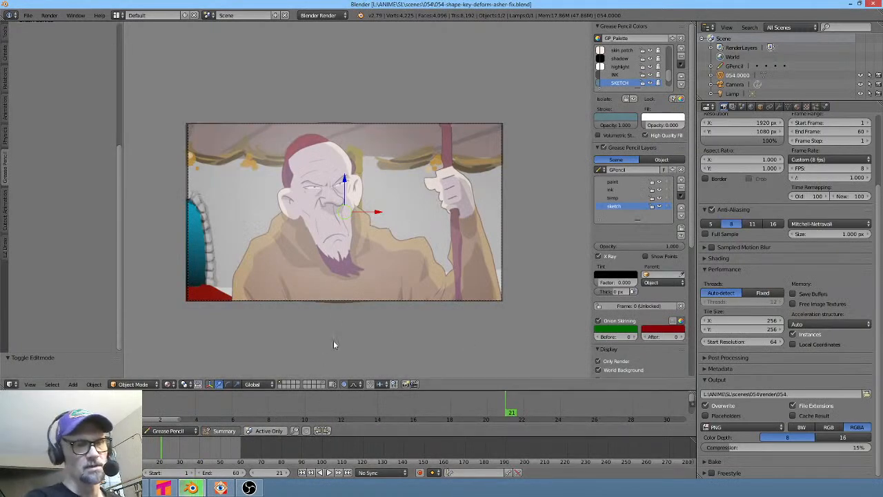
mouse_move(486, 416)
left_mouse_down()
mouse_move(325, 402)
mouse_move(262, 414)
mouse_move(410, 410)
left_mouse_up()
middle_click_drag(403, 278, 400, 305, "ctrl")
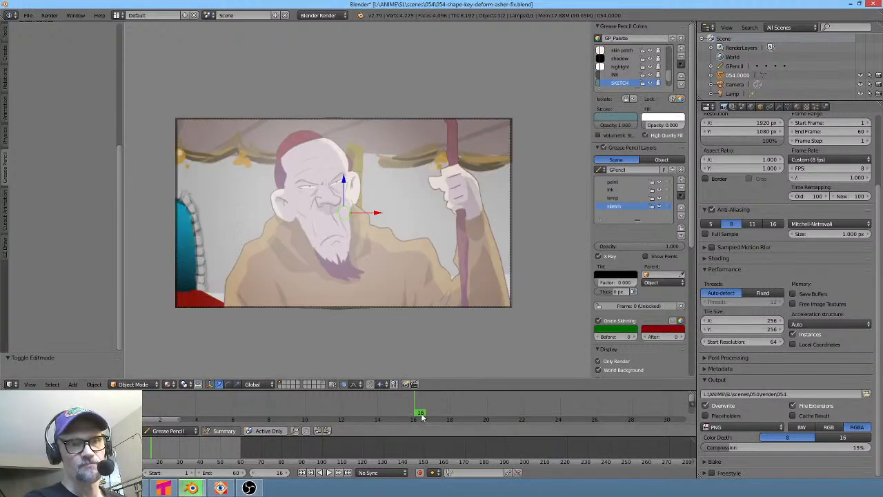
key("alt+a")
key("alt+a")
left_click_drag(560, 419, 287, 386)
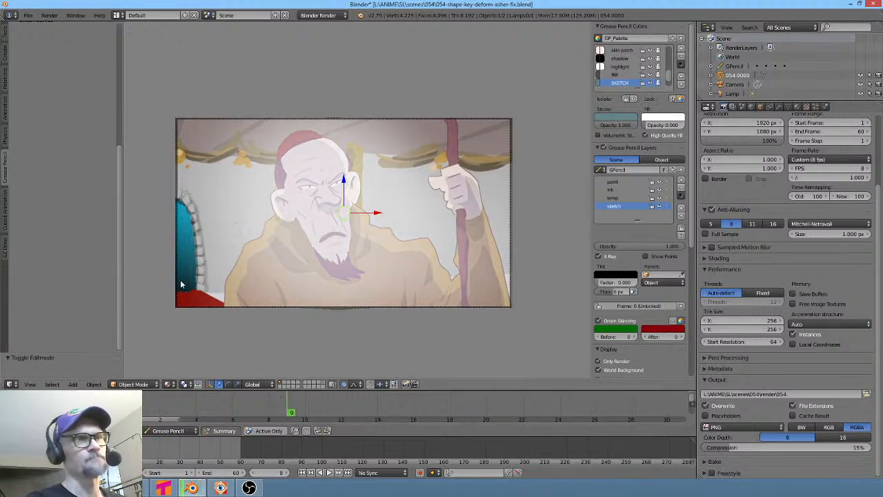
- Open the image viewer to examine the 054 scene folder
left_click(29, 16)
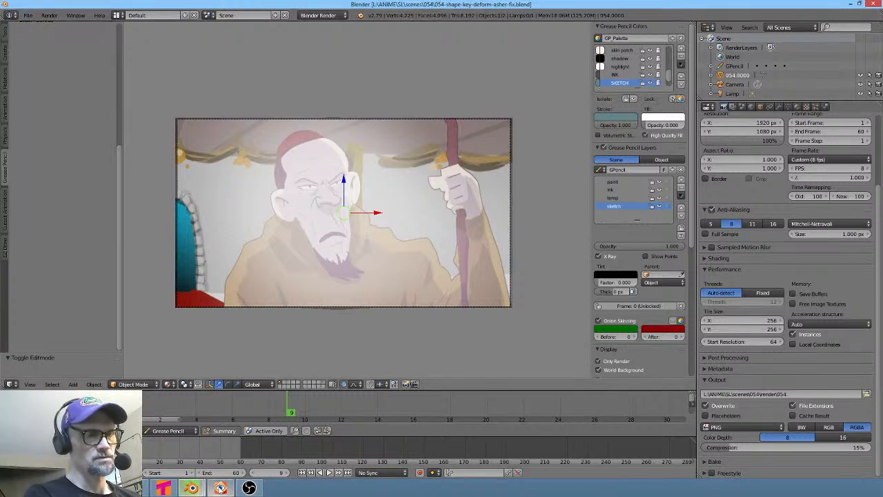
left_click(220, 488)
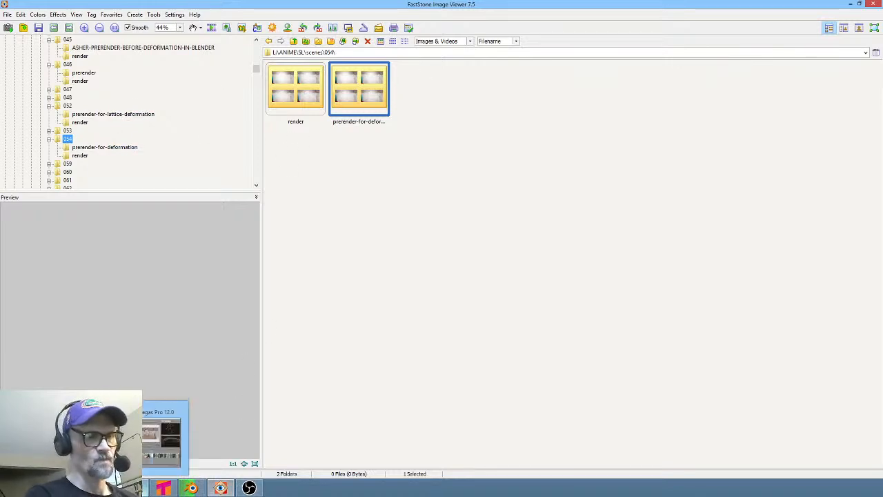
- Switch to Vegas Pro, zoom the timeline and loop a region over the 054 event to review it
left_click(164, 487)
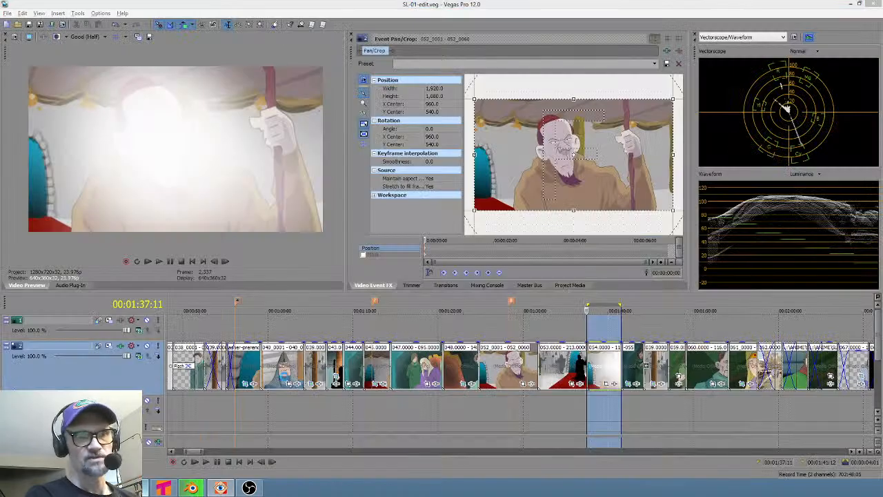
left_click(609, 405)
scroll(608, 405, "up", 5)
left_click_drag(498, 407, 552, 406)
left_click(559, 406)
left_click(553, 363)
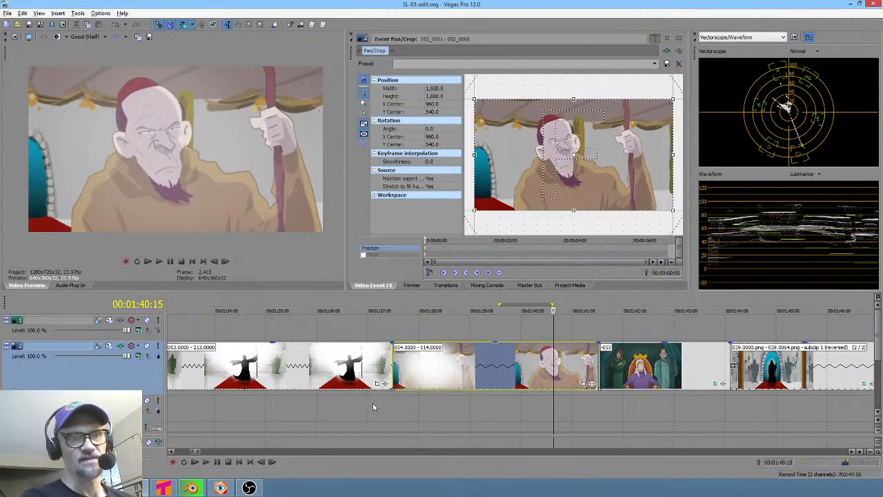
left_click_drag(372, 407, 543, 411)
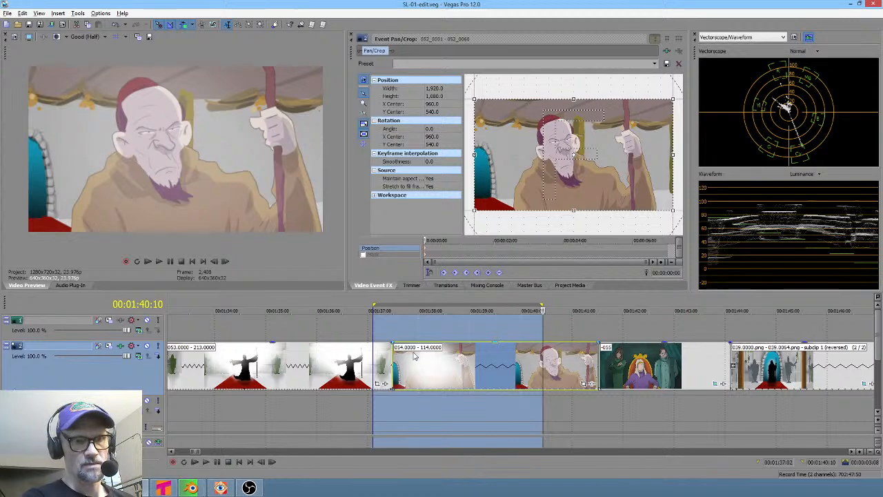
left_click(414, 355)
mouse_move(197, 487)
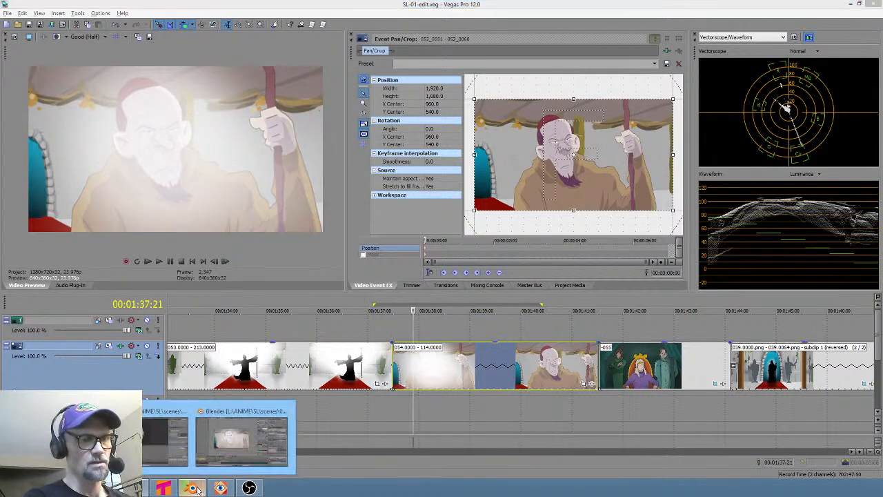
left_click(242, 434)
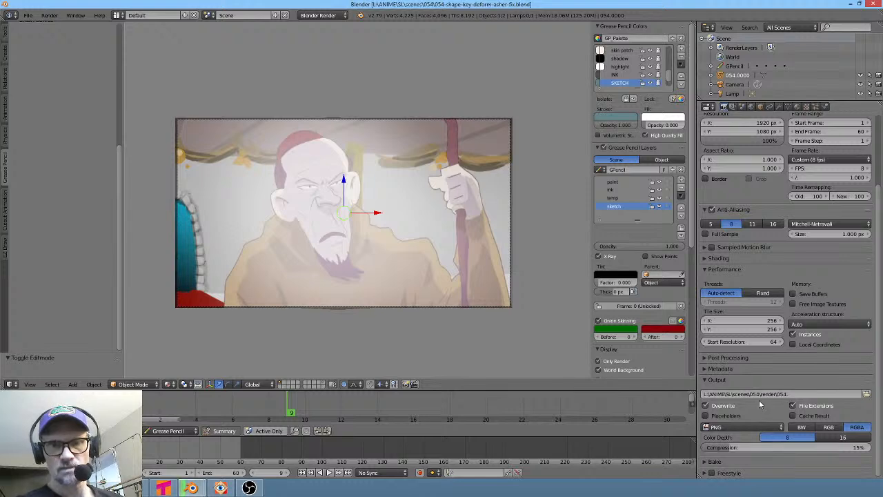
left_click(164, 488)
- Check the 054 event's media properties and set a short loop region within the event
left_click(475, 365)
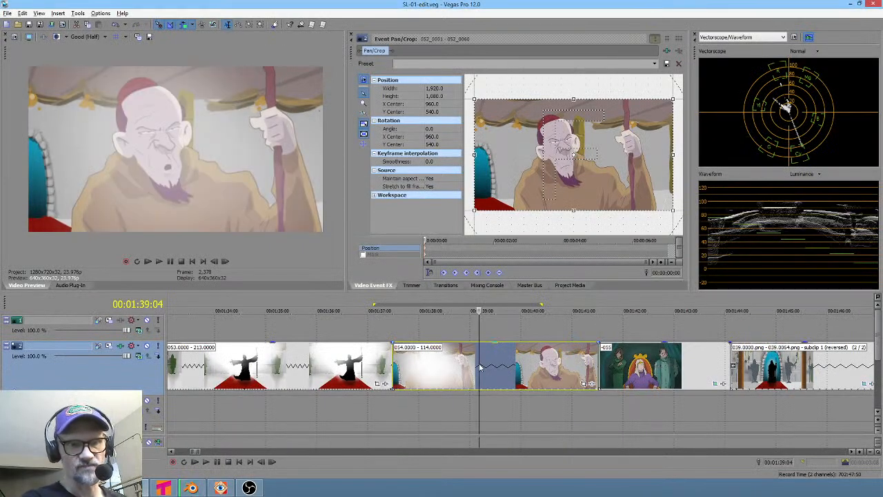
right_click(478, 364)
left_click(504, 355)
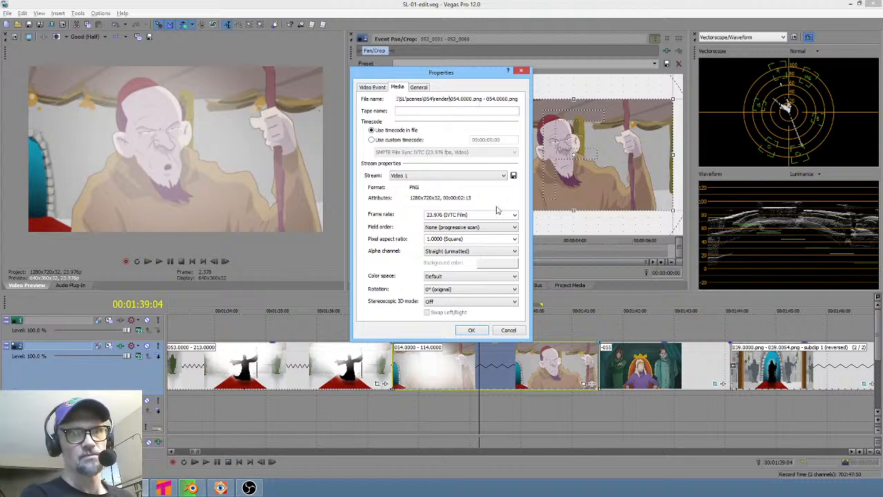
key("Return")
left_click_drag(388, 410, 526, 407)
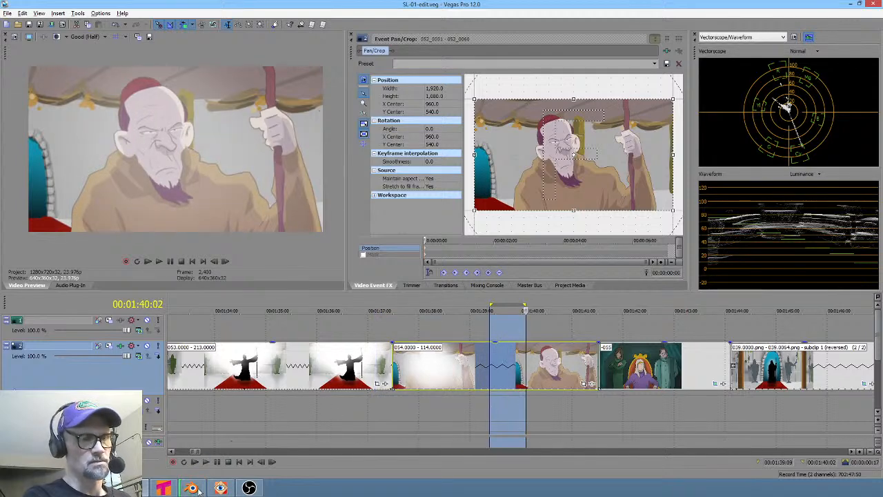
- Switch to the 054 Blender file, move to frame 21 and render the frame
mouse_move(194, 488)
left_click(238, 449)
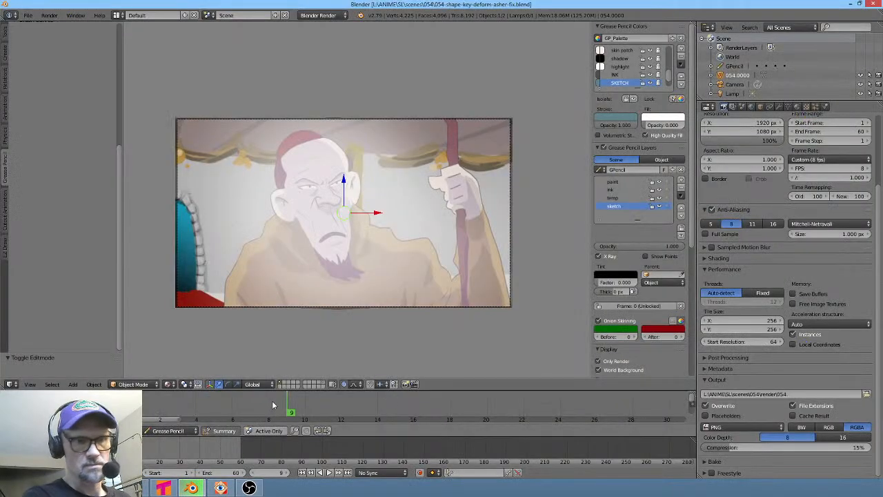
mouse_move(192, 400)
left_mouse_down()
mouse_move(183, 401)
mouse_move(603, 418)
mouse_move(501, 425)
left_mouse_up()
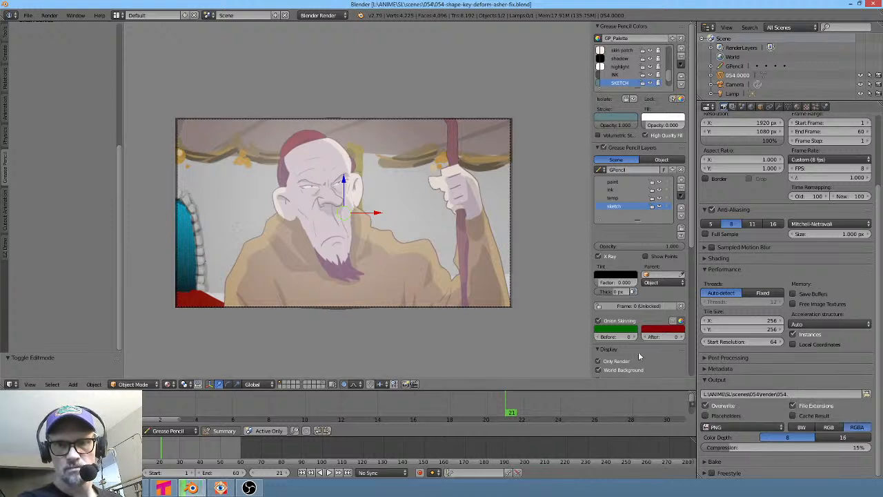
key("F12")
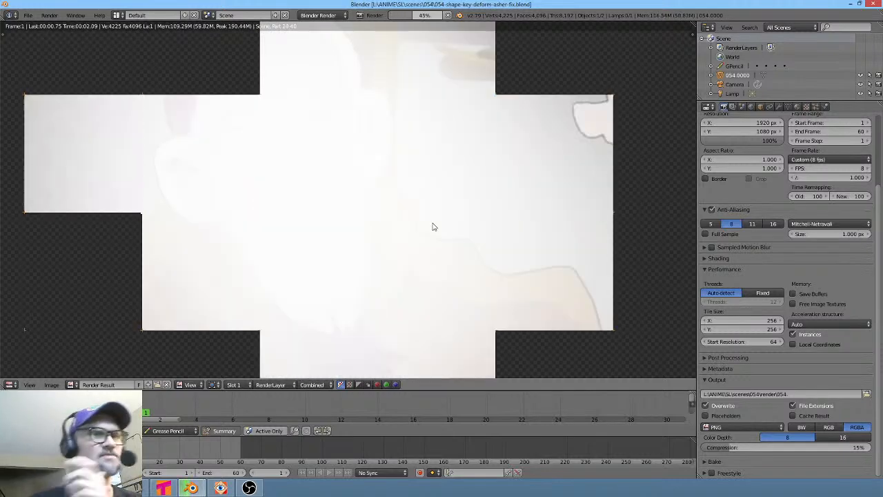
- Zoom the render view, then switch back to the 052 lattice Blender file
scroll(383, 207, "down", 6)
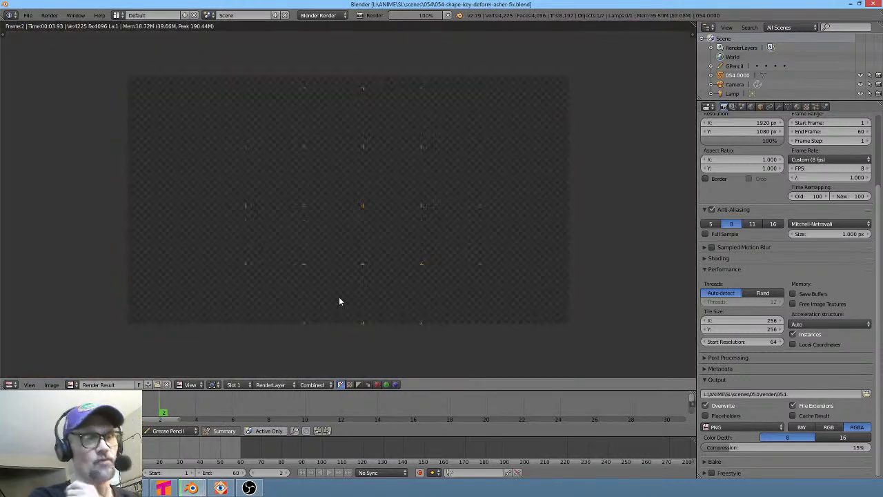
left_click(184, 489)
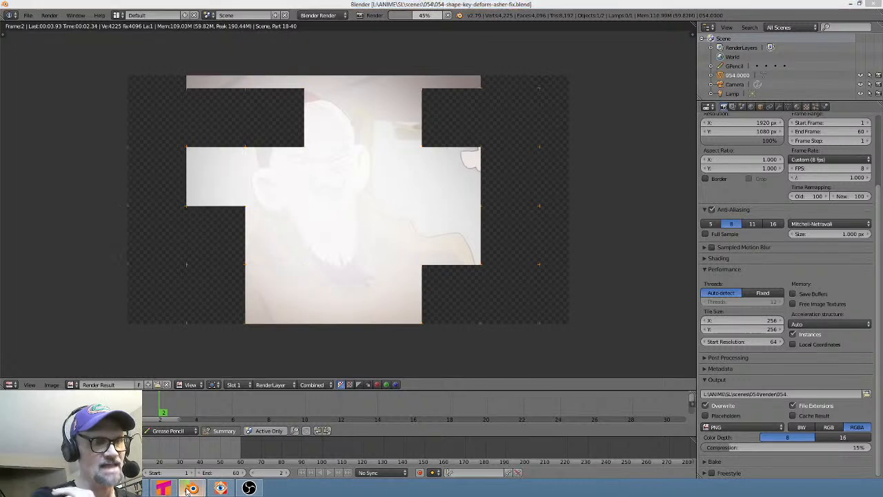
left_click(152, 448)
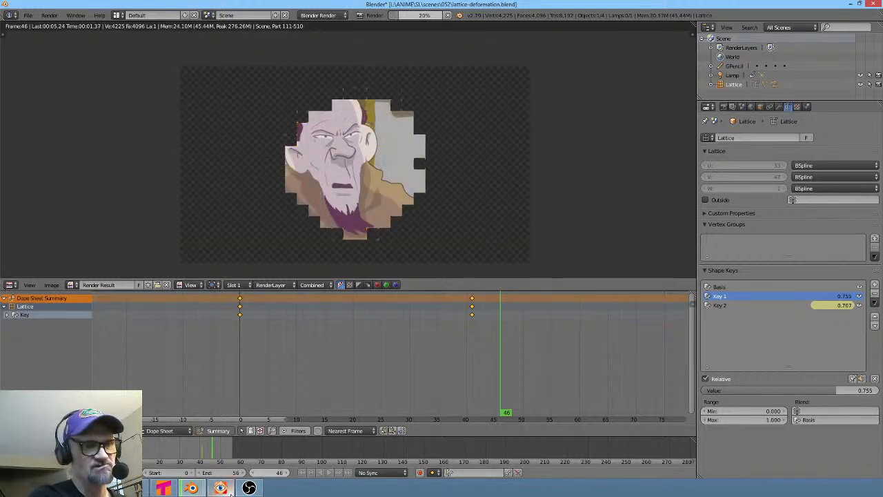
mouse_move(183, 489)
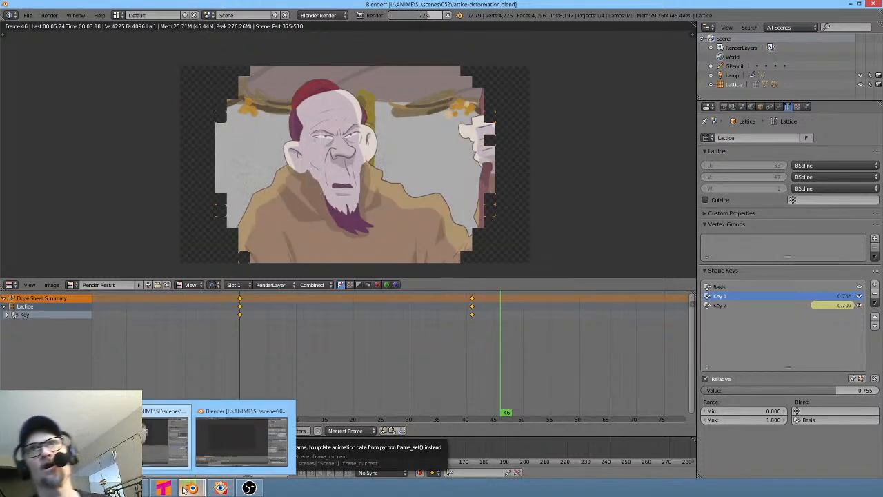
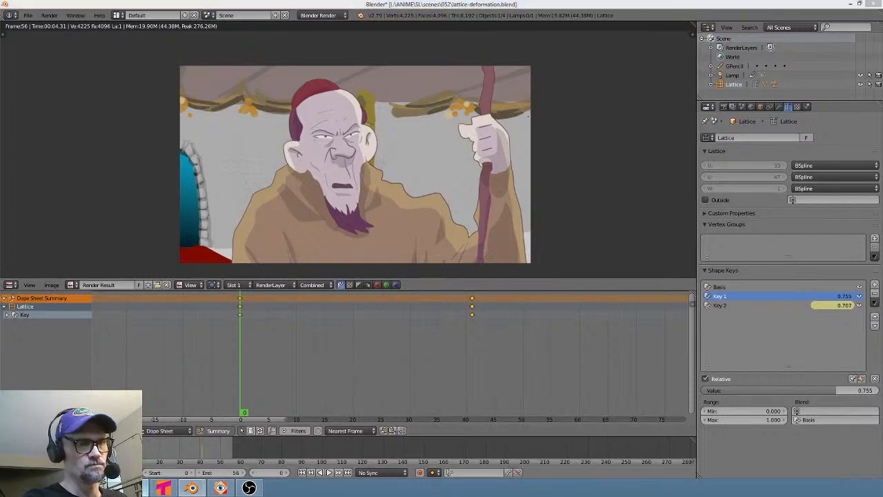
- Switch to Vegas Pro, resize the 054 event's Pan/Crop frame, then restore it to its default framing
key("alt+Tab")
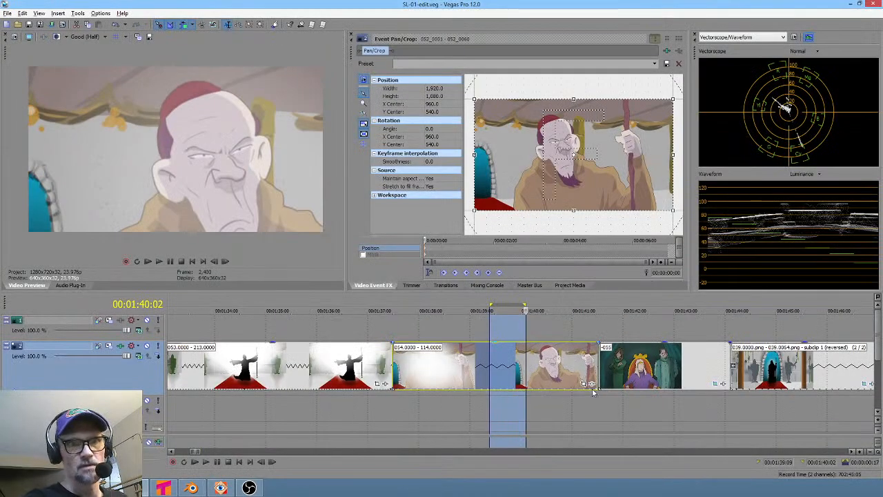
left_click(583, 384)
left_click_drag(640, 193, 678, 213)
right_click(612, 141)
left_click(616, 149)
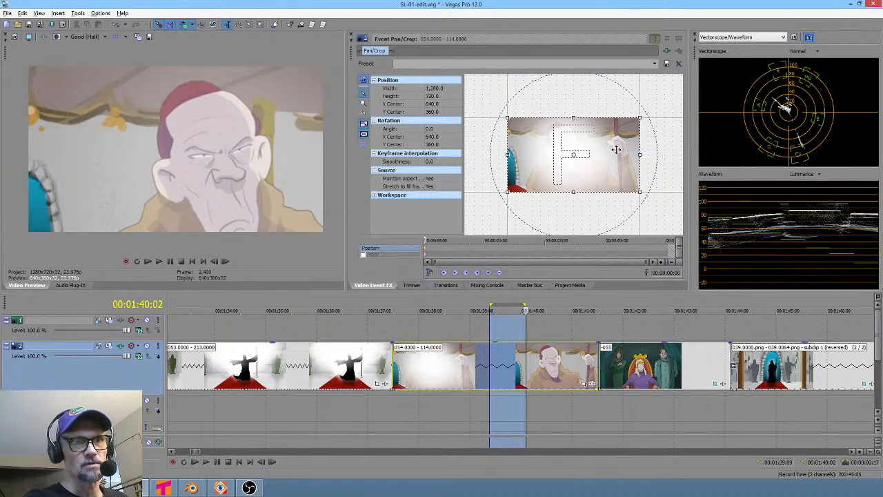
left_click_drag(638, 194, 712, 266)
right_click(599, 176)
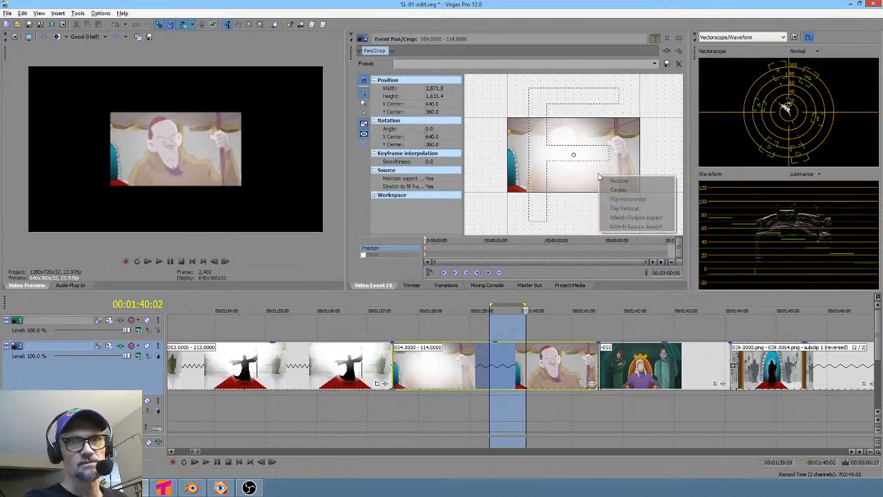
left_click(610, 182)
- Zoom the timeline and play back the stretch around the 052 and 053 events to review them
left_click_drag(485, 423, 418, 403)
scroll(532, 393, "down", 5)
left_click(393, 403)
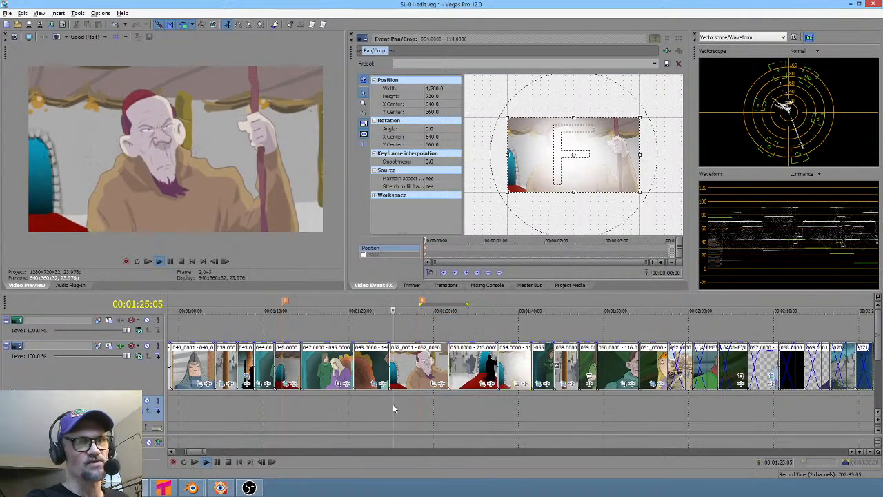
key("space")
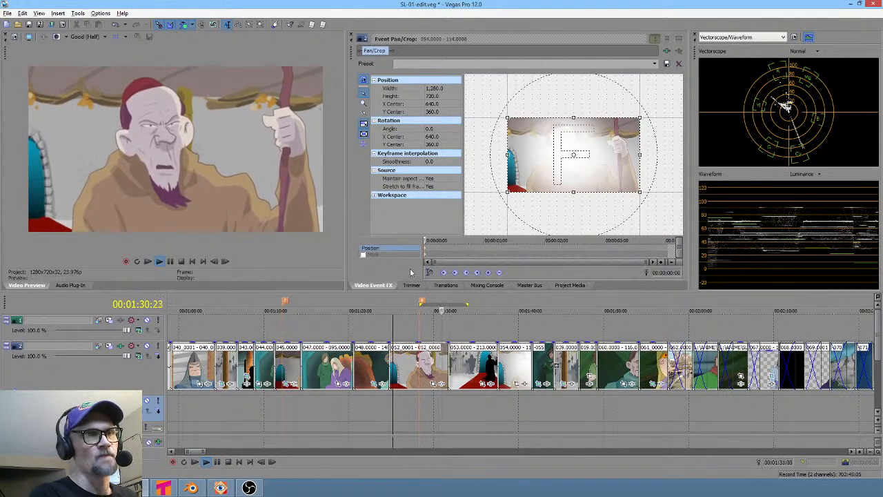
key("space")
left_click(433, 407)
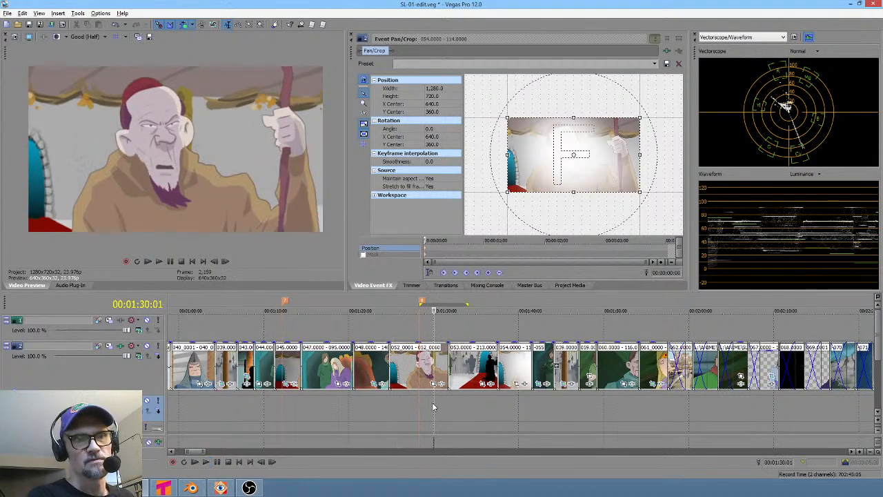
scroll(432, 403, "up", 3)
left_click(404, 409)
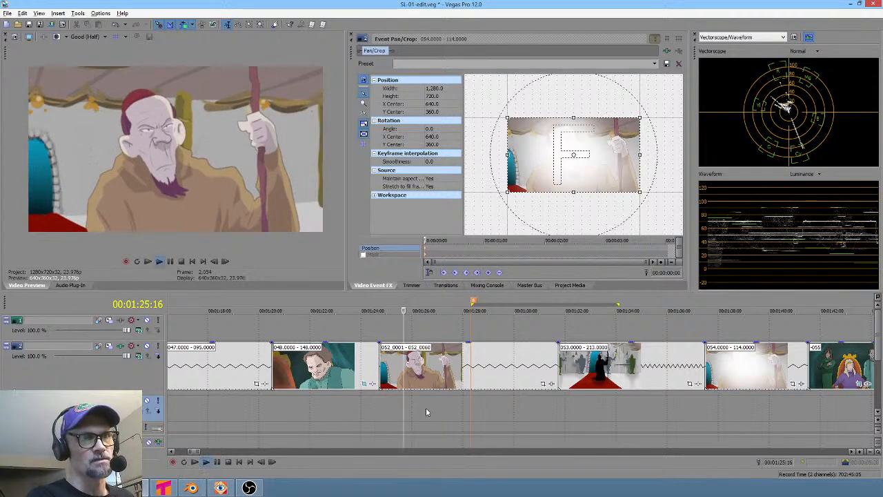
key("space")
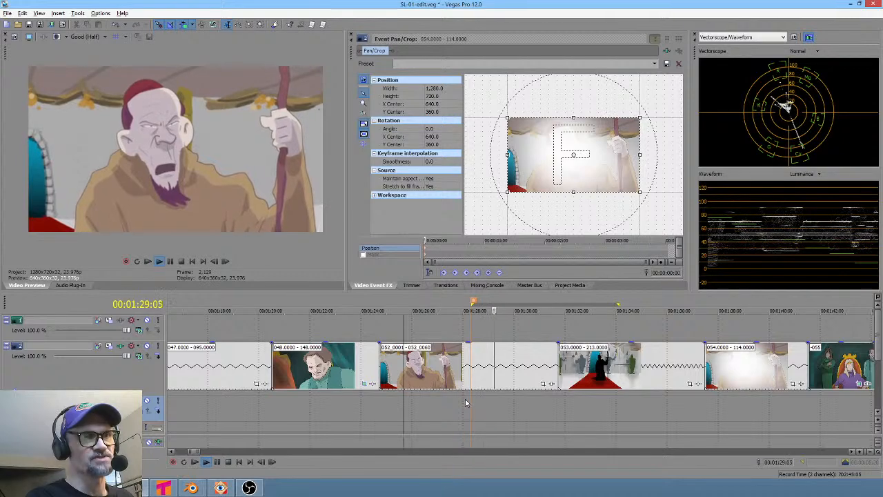
left_click(410, 405)
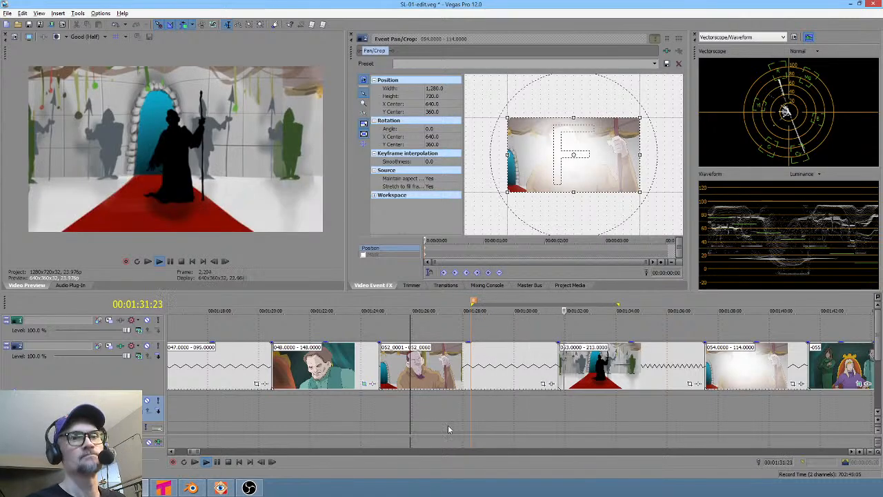
left_click(433, 409)
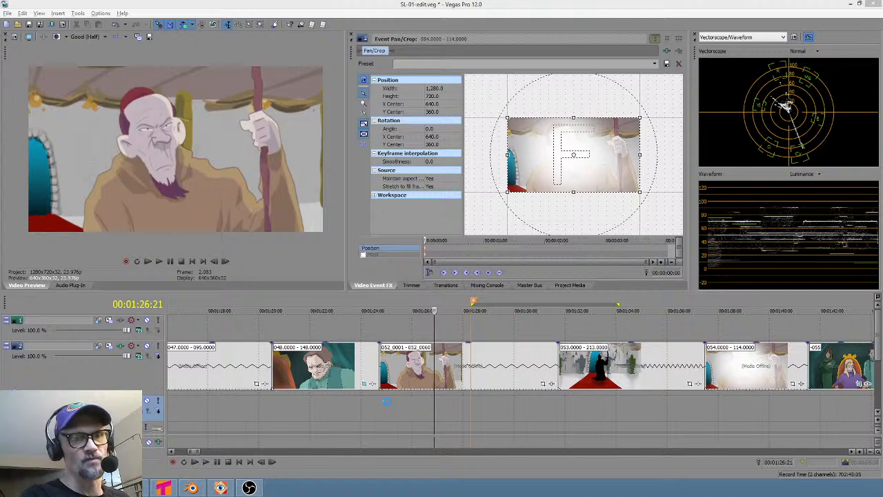
- Loop a region spanning the 052 to 054 events, then a region from 054 onward, for review
left_click_drag(378, 402, 793, 415)
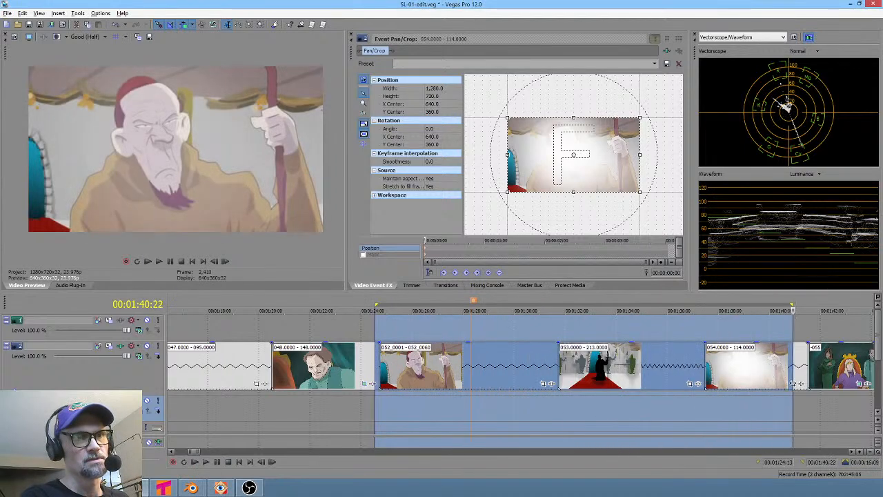
scroll(457, 336, "down", 5)
left_click_drag(494, 405, 591, 398)
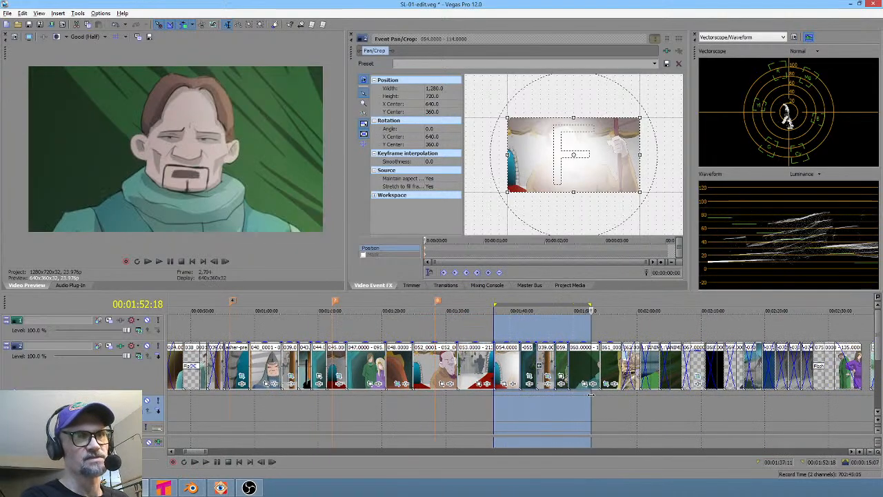
left_click(591, 398)
scroll(591, 398, "up", 5)
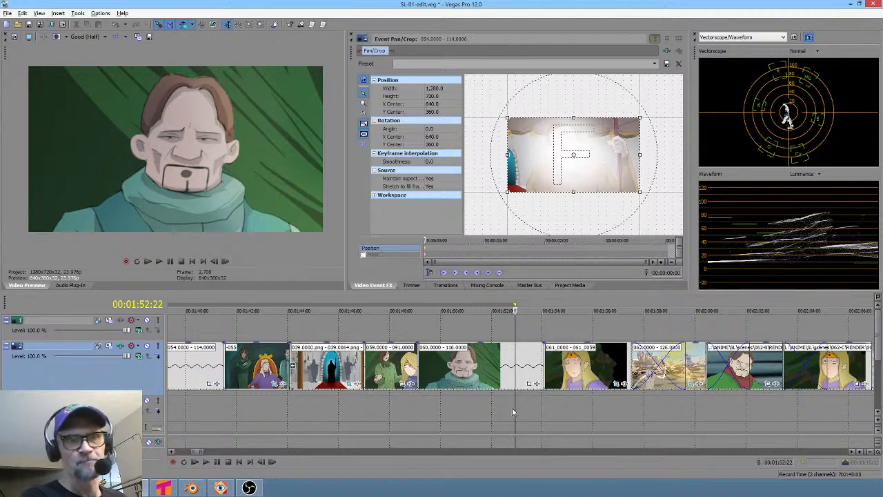
- Loop a region over the 061 and 062 events and move the cursor into the 062 shot to review it
left_click_drag(516, 410, 759, 378)
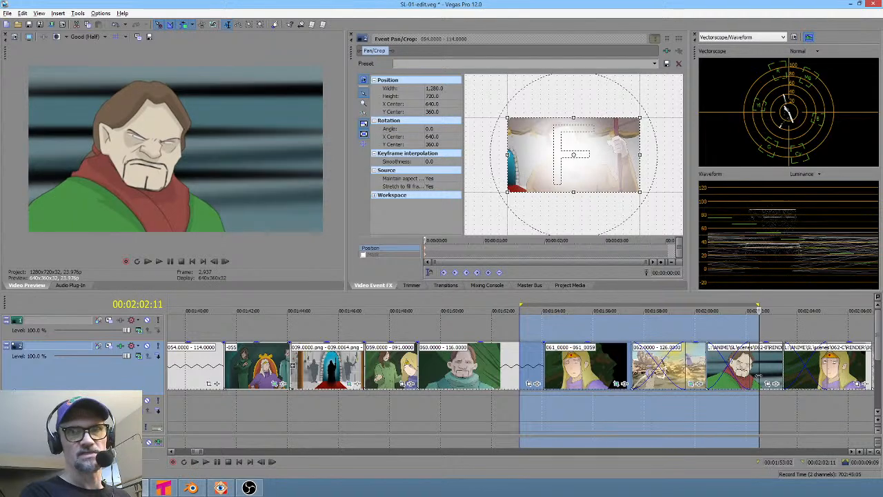
left_click(742, 398)
scroll(747, 398, "up", 4)
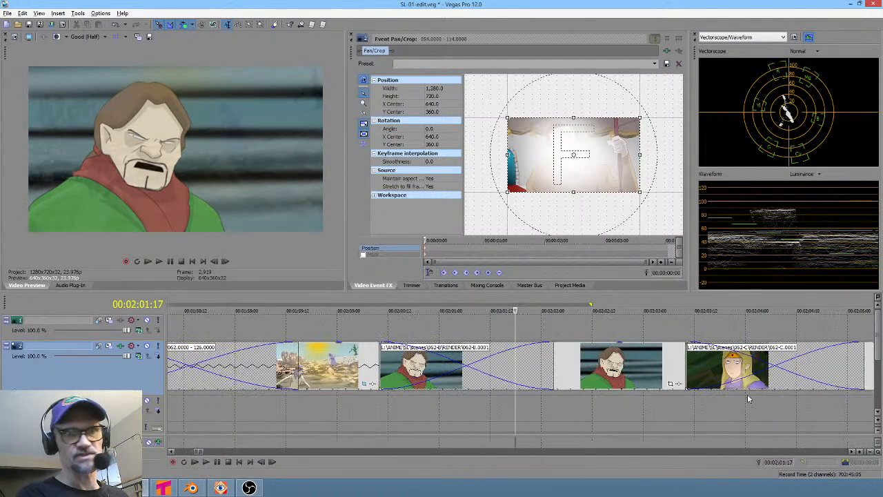
left_click(613, 393)
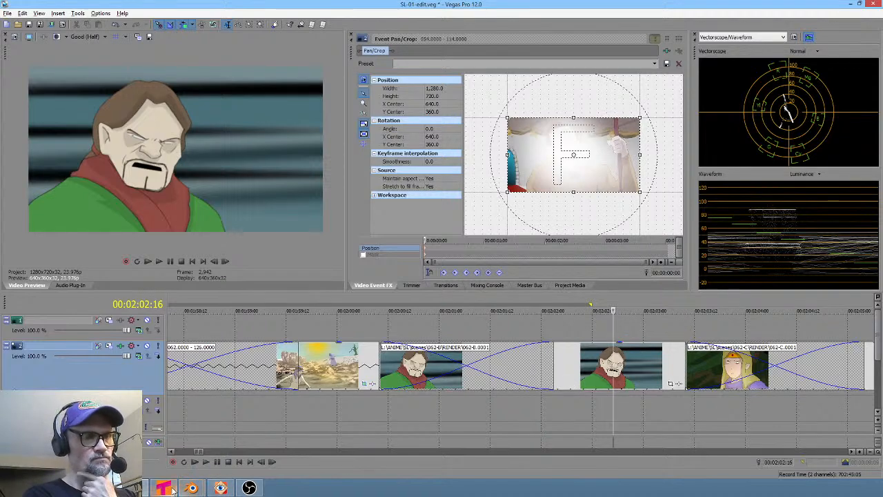
- Switch to the 054 Blender file, leave the render view, save the file and close it
mouse_move(193, 489)
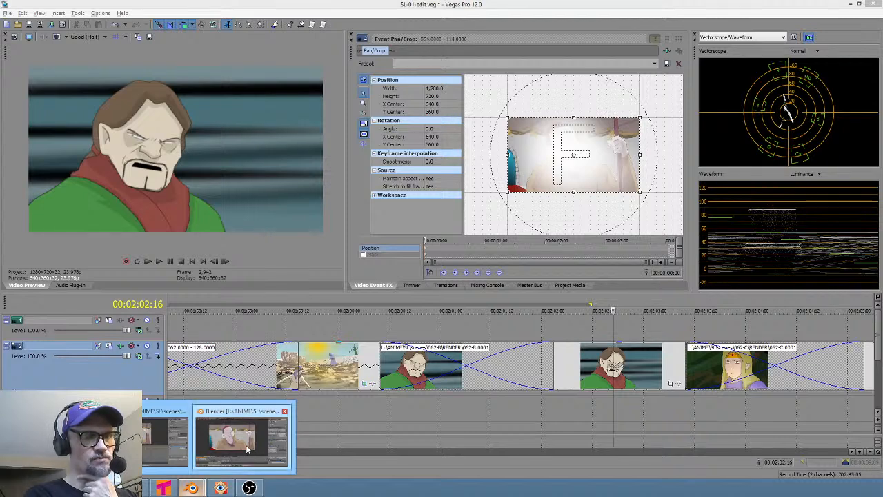
left_click(243, 434)
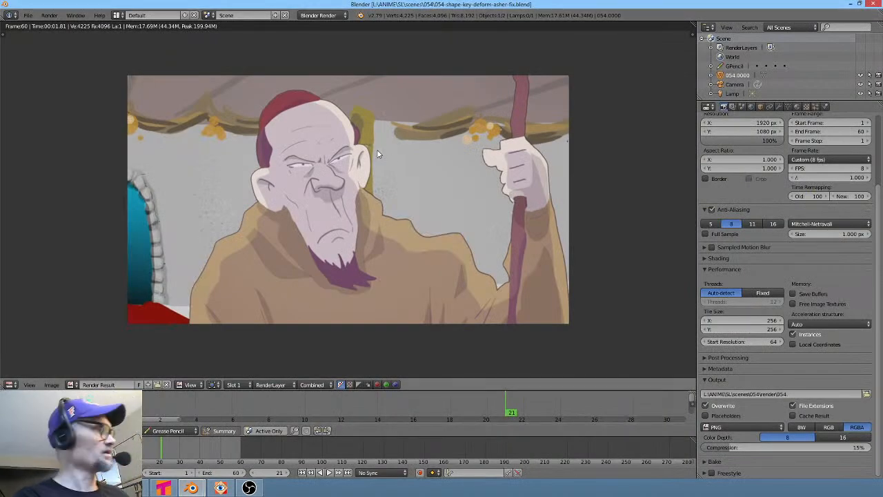
key("Escape")
key("ctrl+s")
left_click(352, 149)
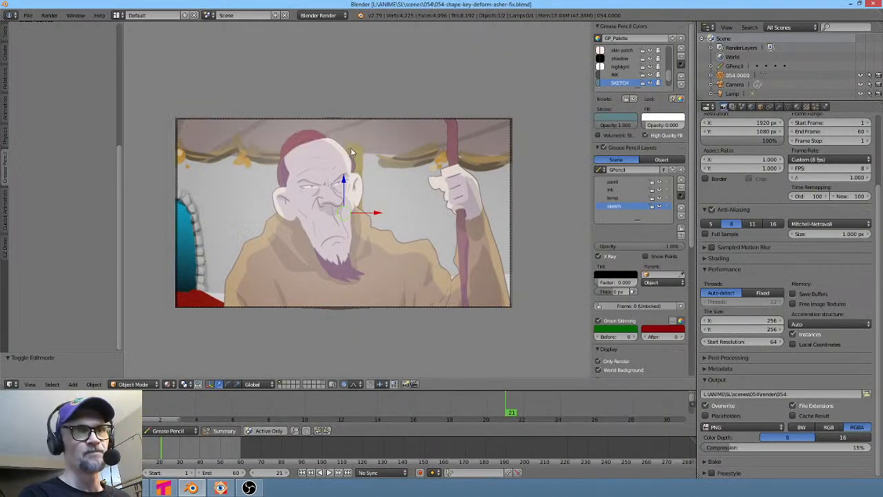
left_click(874, 4)
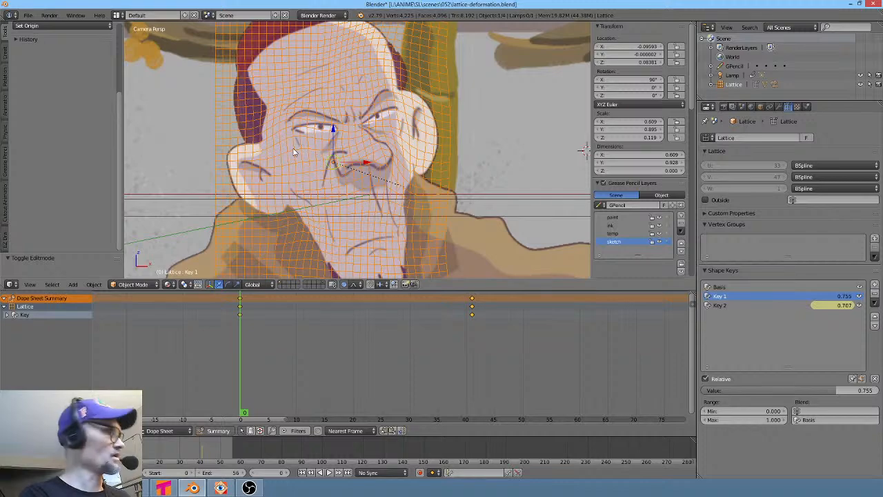
- Save and close the 052 lattice-deformation Blender file
key("ctrl+s")
left_click(295, 148)
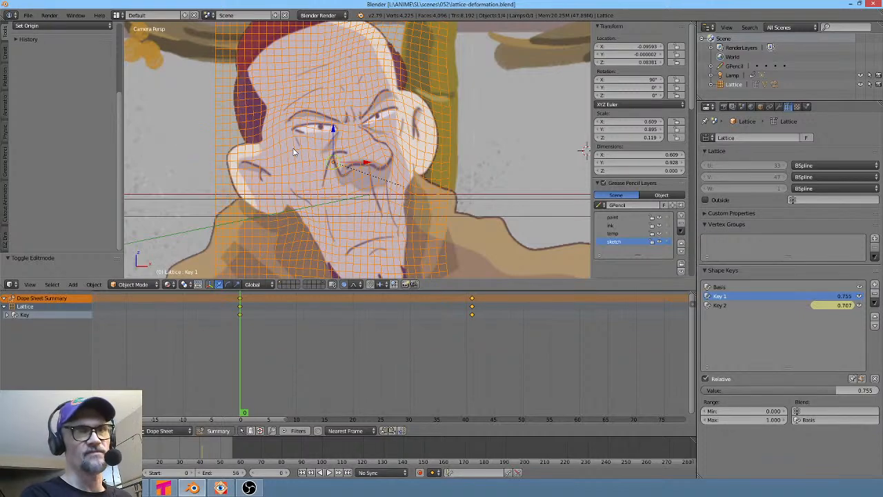
left_click(874, 5)
- Switch to Tahoma2D and open the recent scene 062-B, discarding the unsaved changes of the current scene
left_click(164, 488)
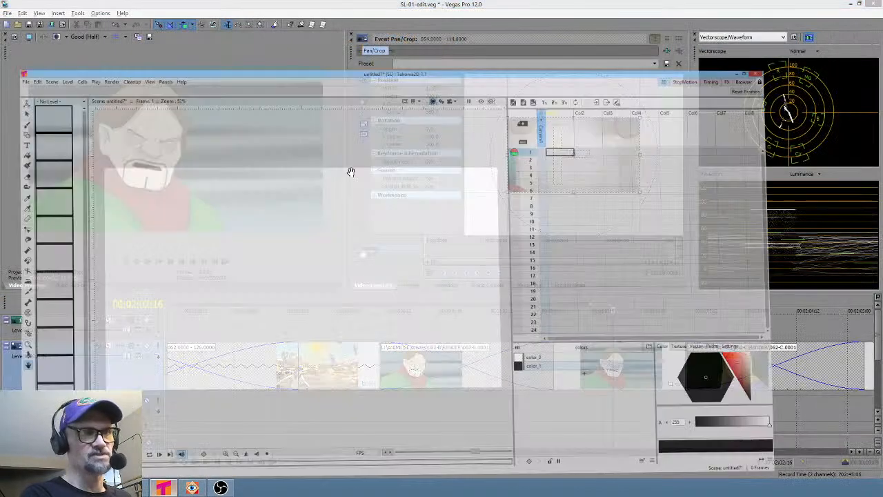
left_click(7, 13)
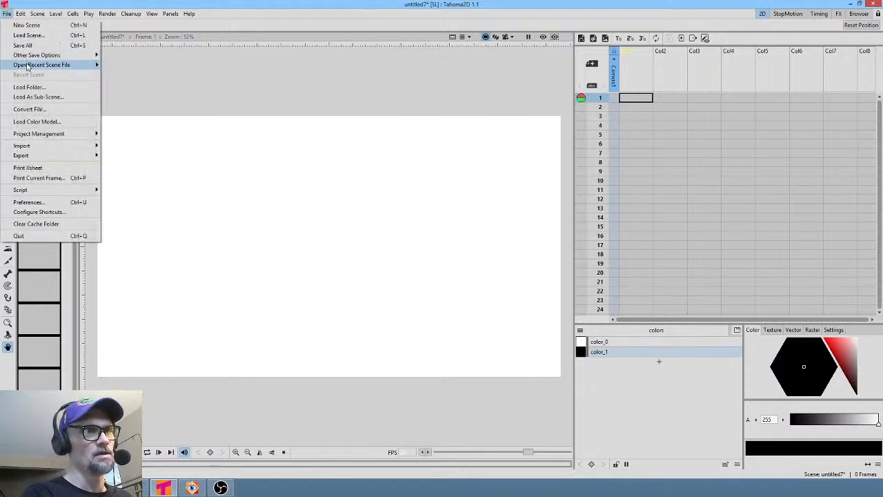
mouse_move(27, 65)
left_click(142, 67)
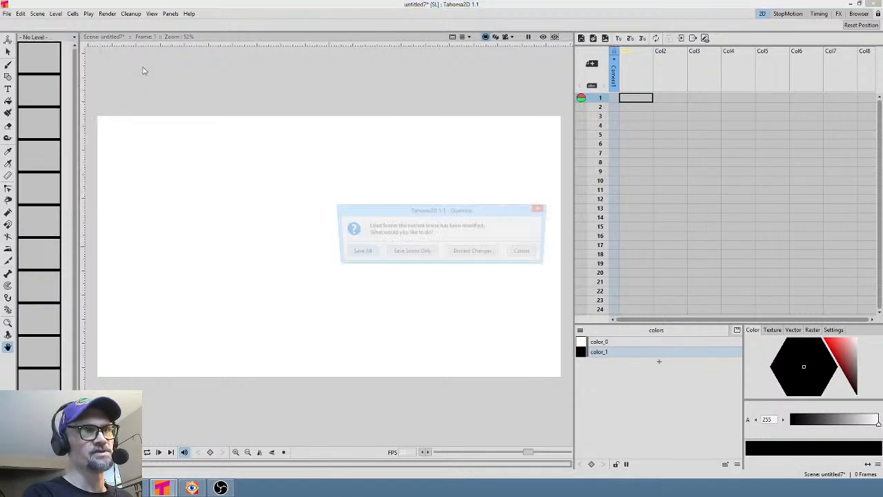
left_click(469, 253)
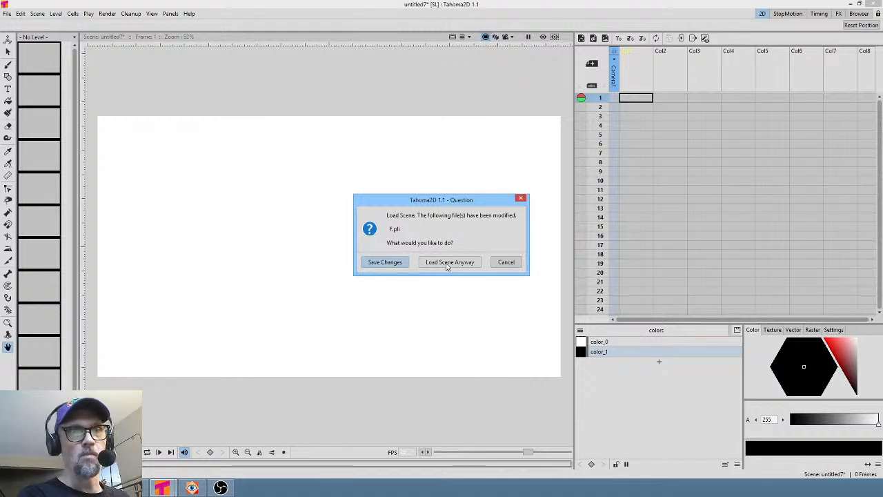
left_click(447, 263)
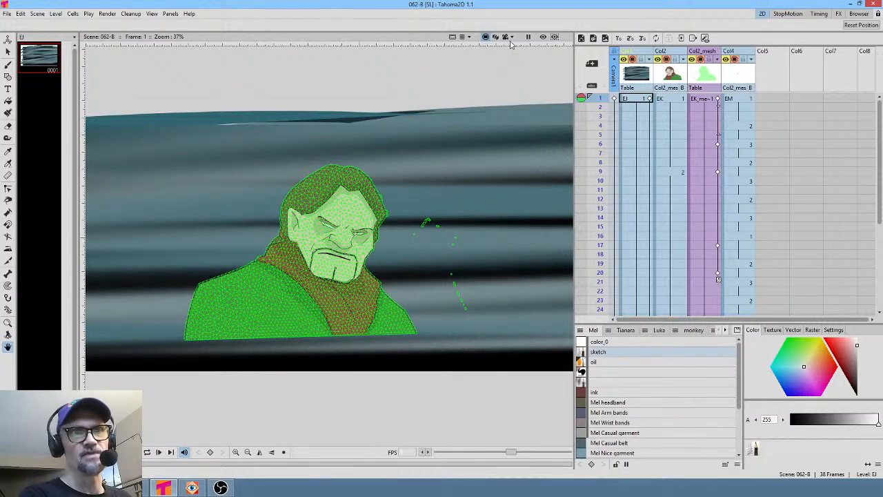
- Fit the camera view, then create a new level in the empty fifth column at frame 1
left_click(507, 38)
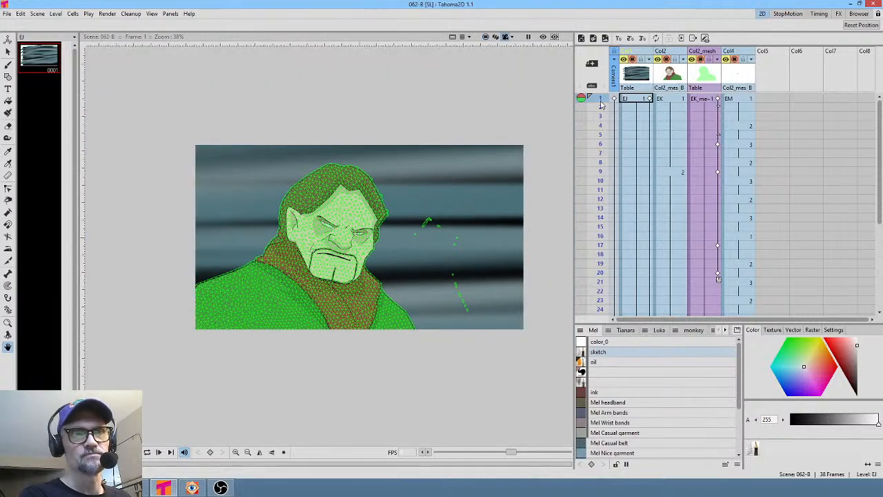
left_click_drag(600, 102, 608, 14)
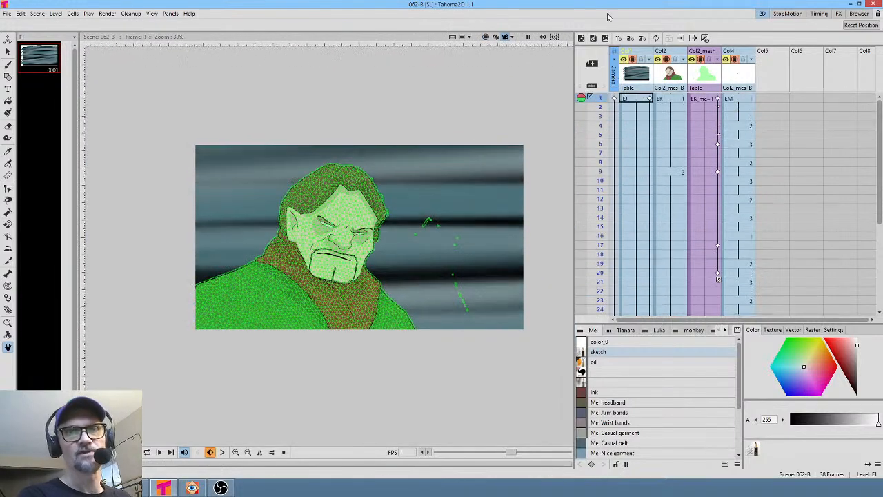
left_click(772, 99)
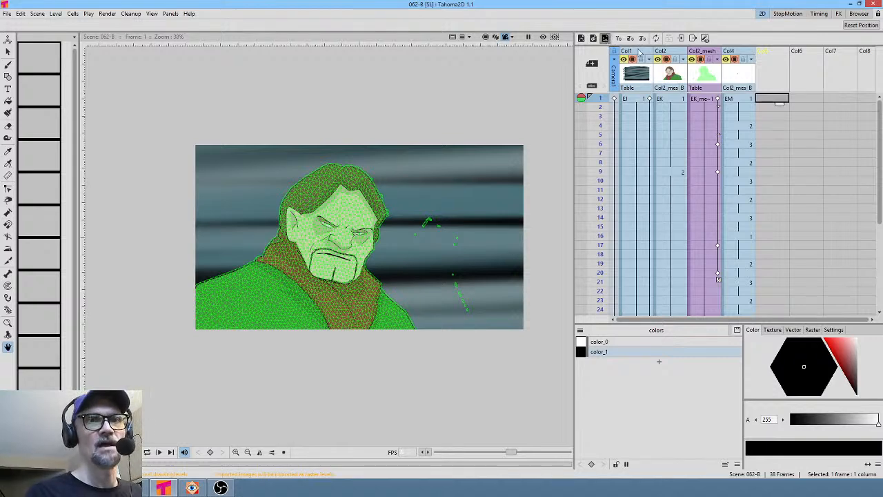
left_click(448, 333)
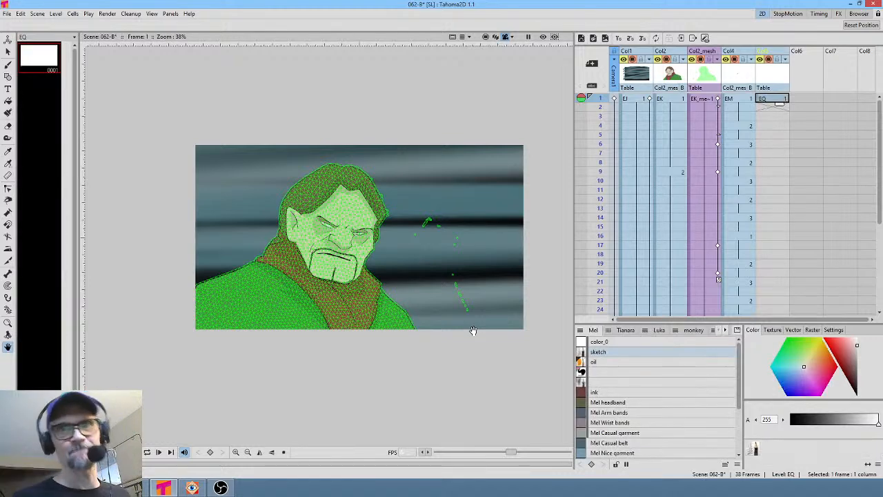
- Extend the new level's cell down to frame 38 and hide the Col2_mesh column's preview
left_click_drag(780, 104, 777, 239)
scroll(302, 225, "up", 3)
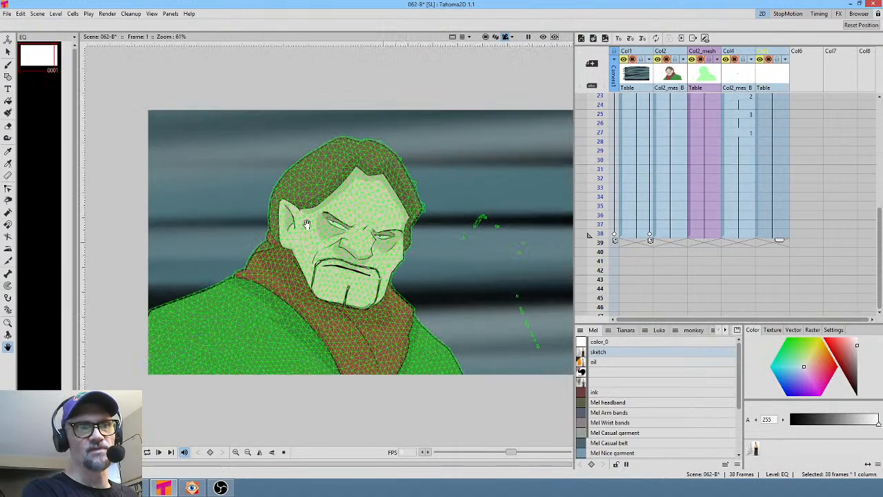
left_click(700, 60)
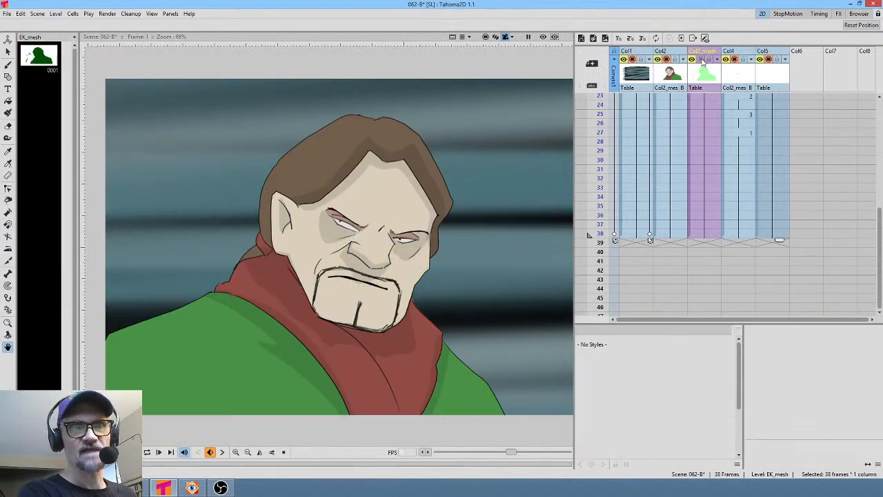
- Select the new level's first cell and pick the blank style in the Mel palette
scroll(774, 127, "up", 5)
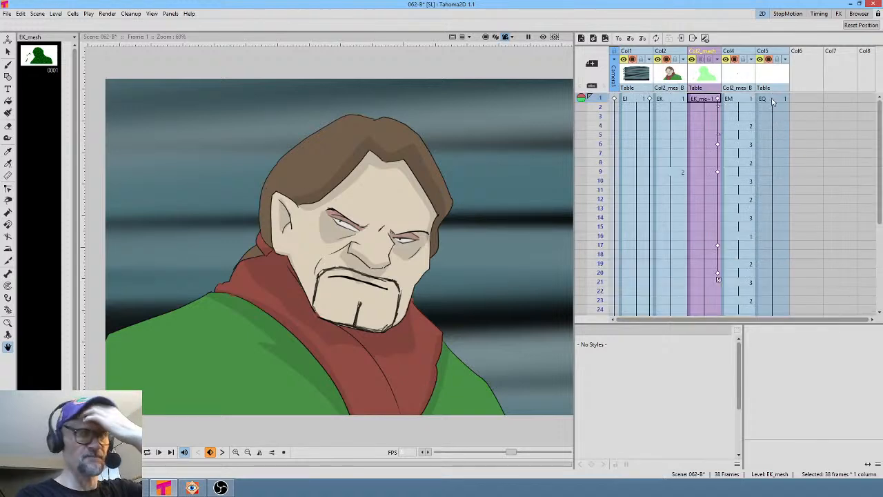
left_click(770, 98)
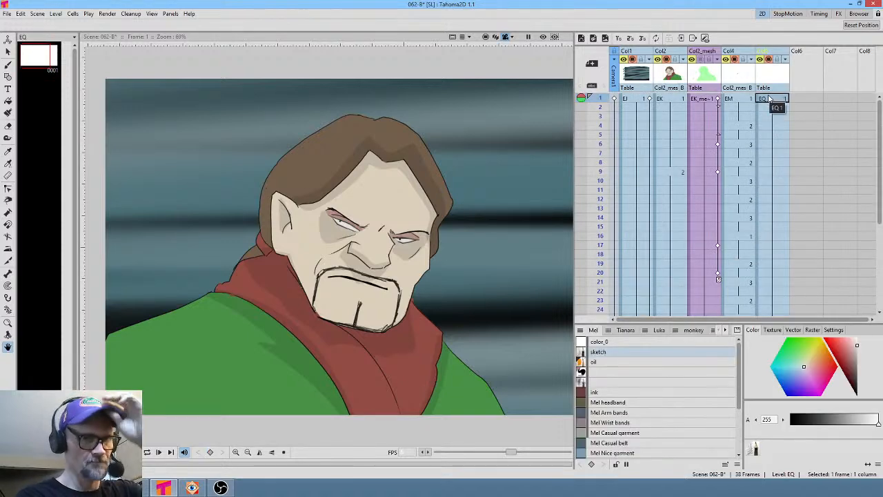
left_click(608, 383)
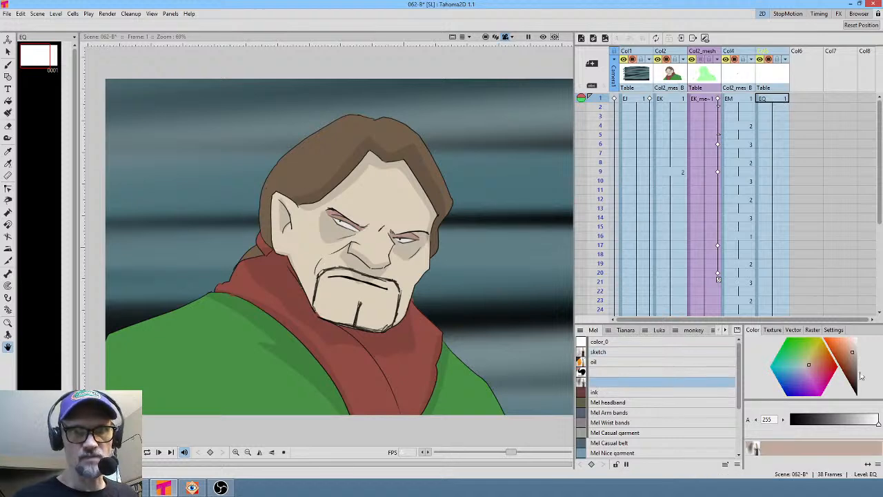
- Pick a blue-violet colour, switch to the Brush tool at size 3, and paint a broad stroke over the frame's left side
left_click_drag(845, 353, 839, 343)
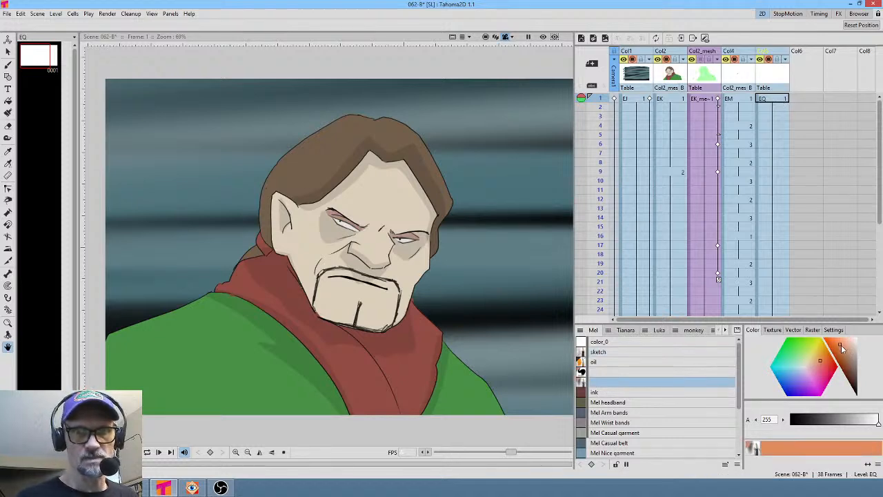
left_click(796, 378)
left_click(793, 382)
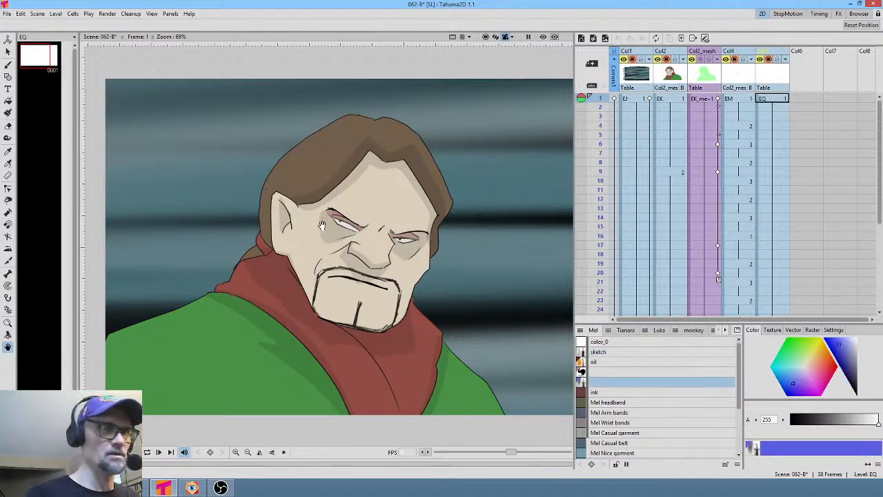
key("b")
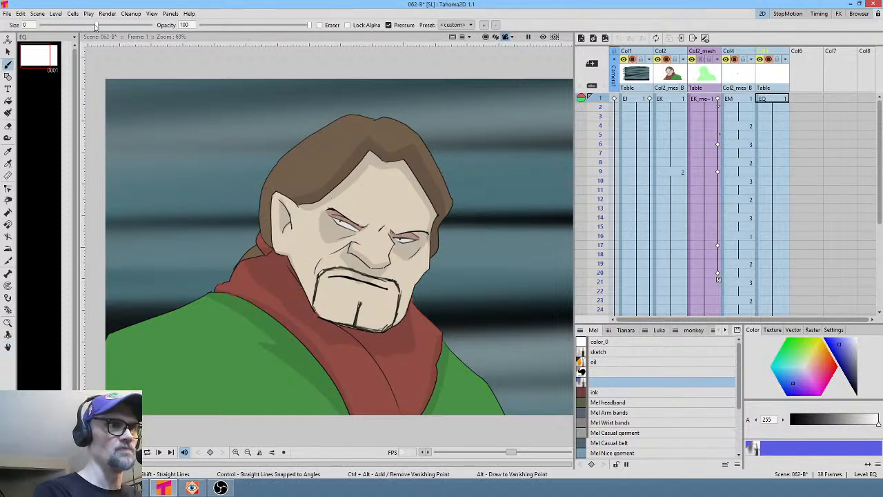
left_click_drag(95, 26, 150, 24)
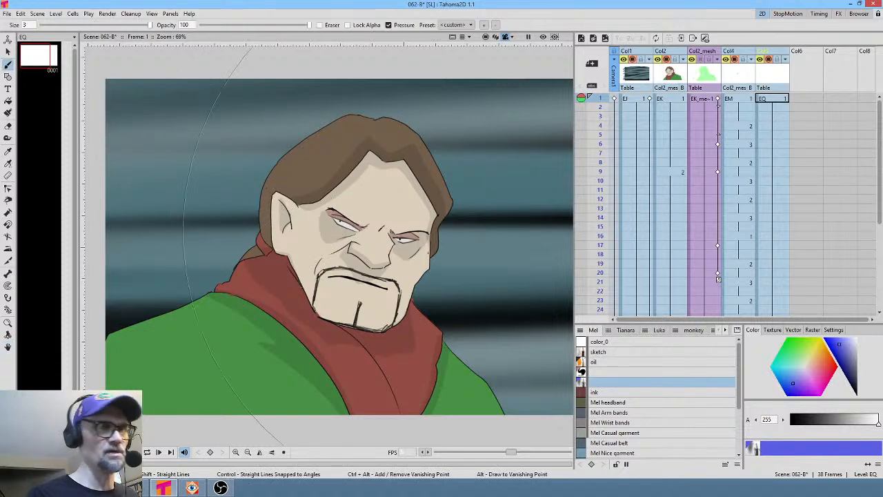
scroll(389, 238, "down", 3)
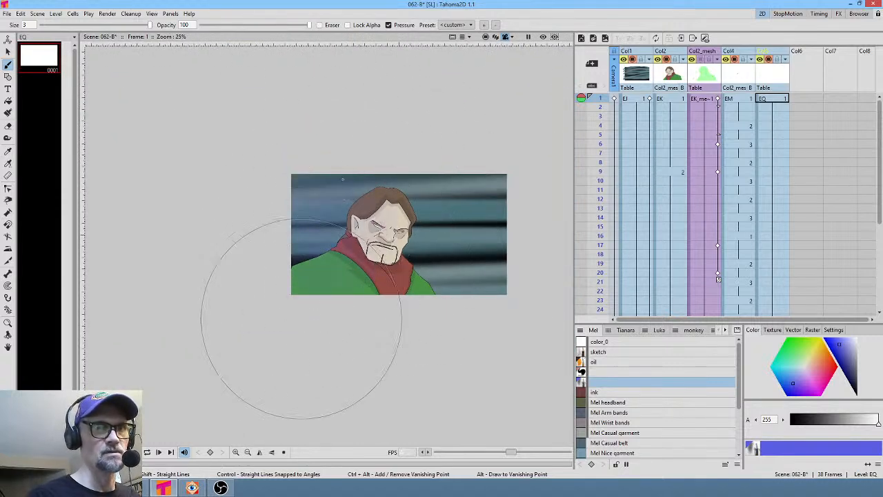
left_click_drag(295, 315, 341, 172)
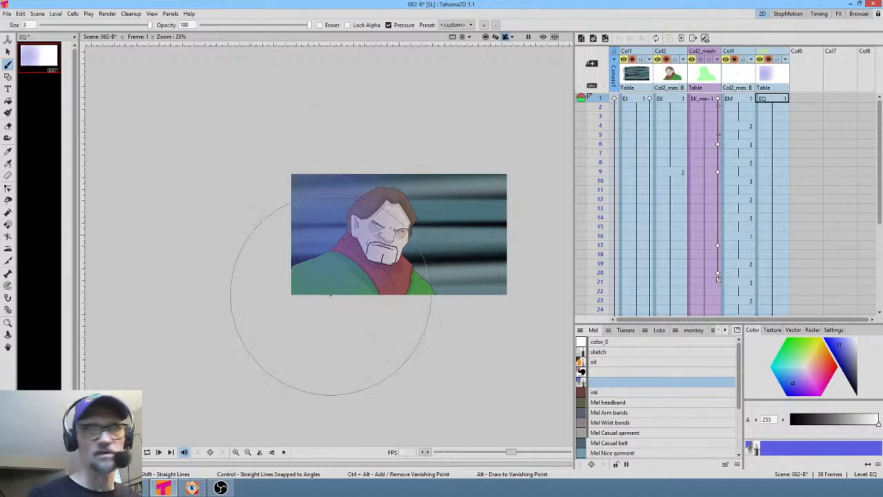
- Set the brush size to 1.47, pick a red colour, and paint red strokes over the character's face and right side
left_click(848, 362)
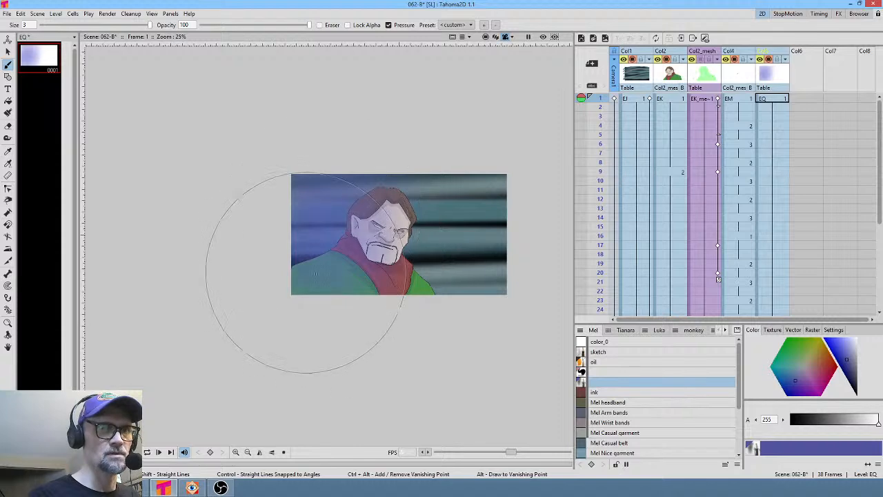
left_click_drag(151, 25, 128, 26)
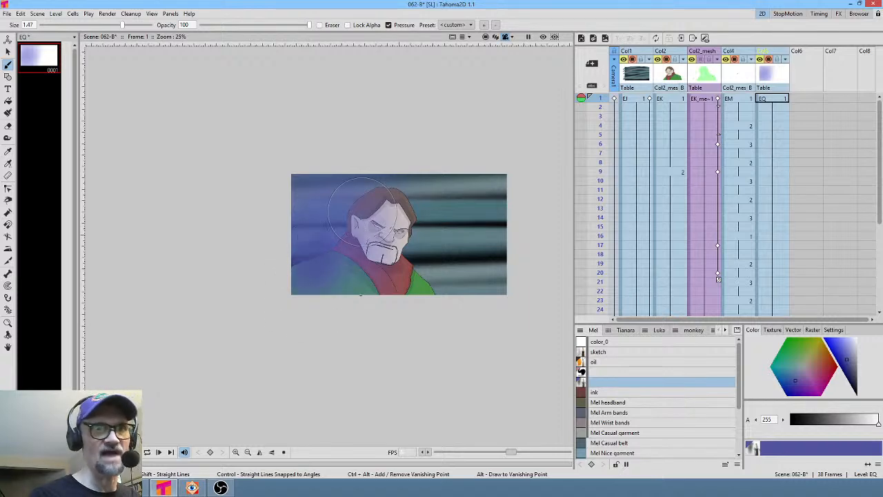
left_click_drag(848, 366, 850, 368)
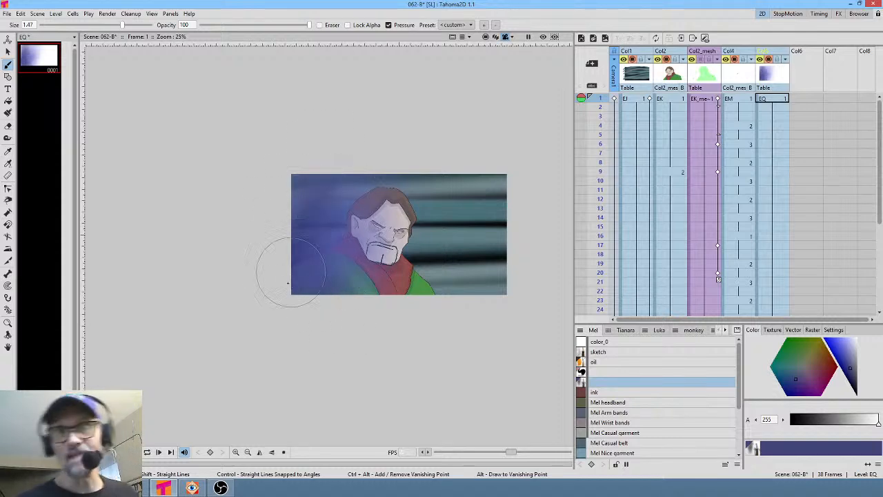
left_click(831, 371)
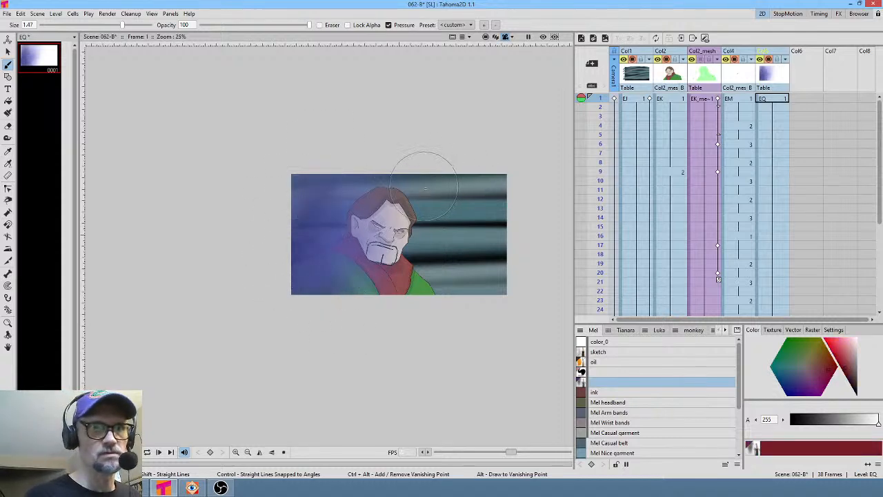
mouse_move(423, 254)
left_mouse_down()
mouse_move(412, 182)
mouse_move(404, 317)
mouse_move(424, 250)
mouse_move(409, 318)
left_mouse_up()
mouse_move(409, 283)
left_mouse_down()
mouse_move(405, 233)
mouse_move(406, 317)
left_mouse_up()
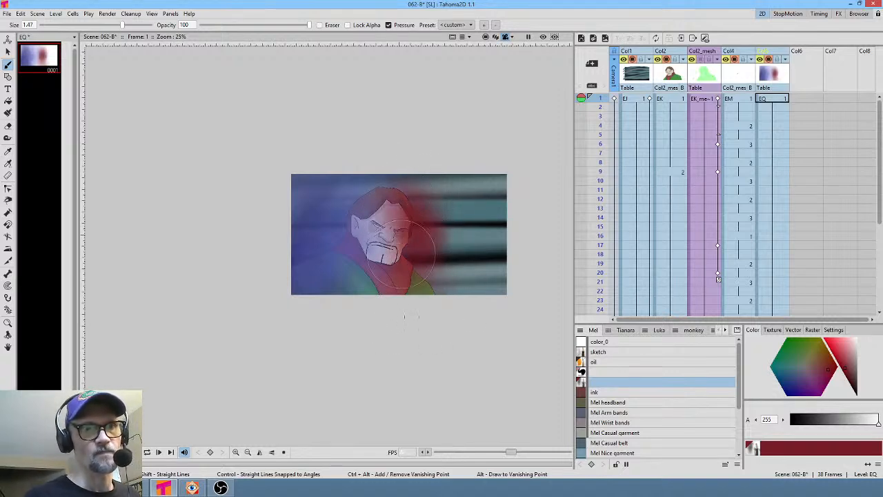
- Pick yellow and paint yellow strokes over the right side of the character's head
mouse_move(828, 365)
left_mouse_down()
mouse_move(853, 364)
mouse_move(823, 337)
left_mouse_up()
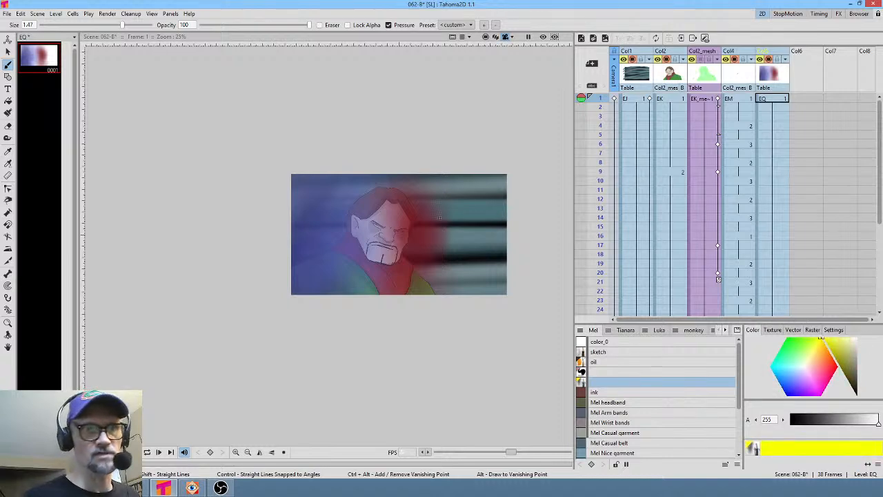
mouse_move(417, 171)
left_mouse_down()
mouse_move(411, 227)
mouse_move(429, 292)
left_mouse_up()
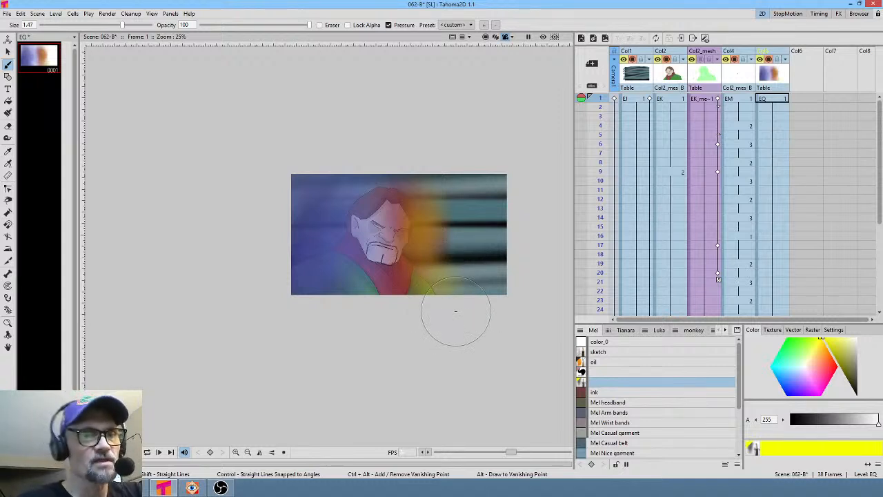
mouse_move(378, 178)
left_mouse_down()
mouse_move(403, 197)
mouse_move(422, 265)
left_mouse_up()
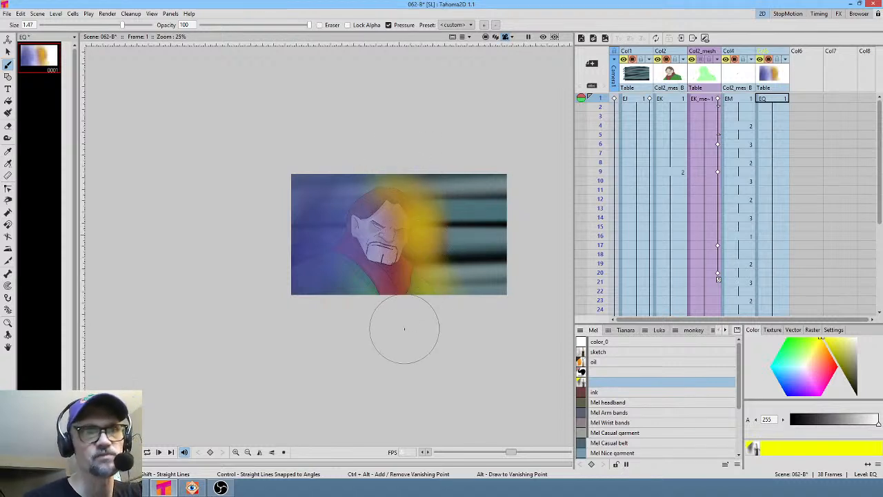
- Toggle the colour level column's visibility and the viewer preview to compare the shot with and without the painted colours
left_click(826, 370)
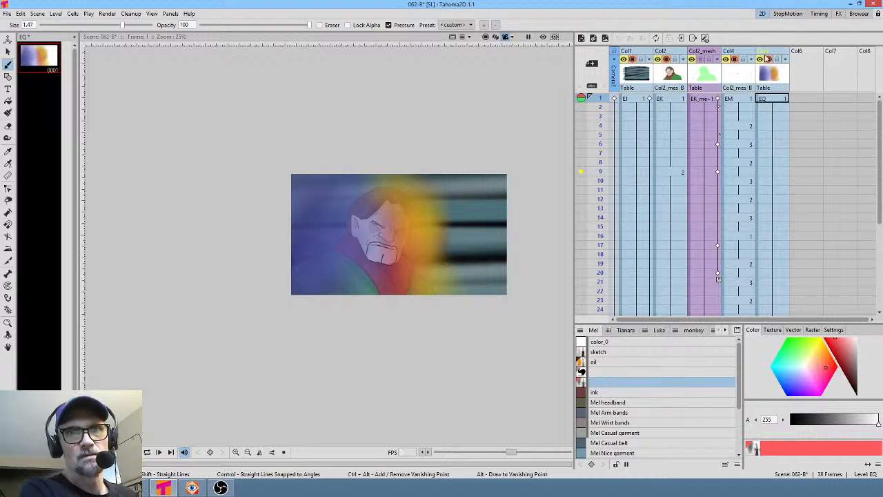
left_click(768, 59)
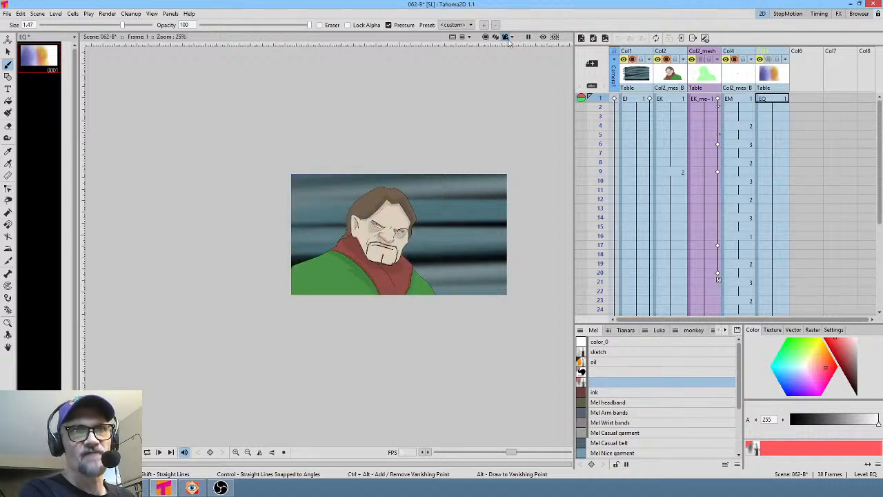
left_click(555, 37)
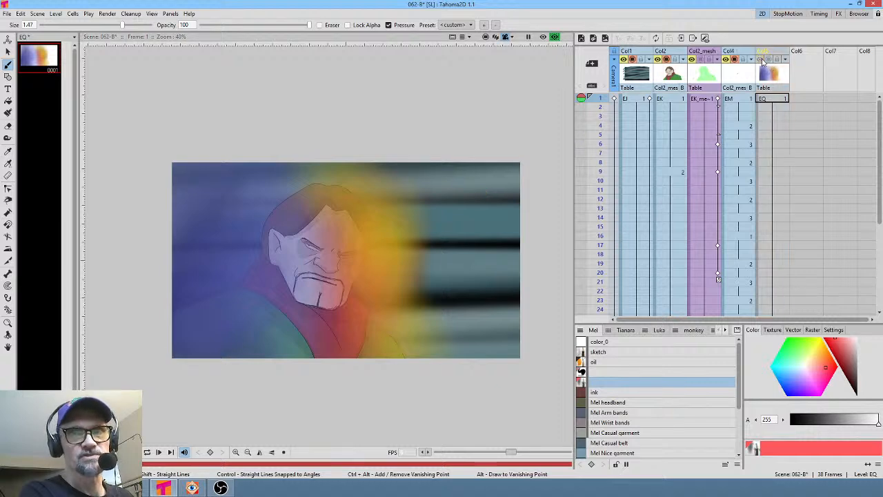
left_click(761, 60)
middle_click_drag(457, 223, 471, 204)
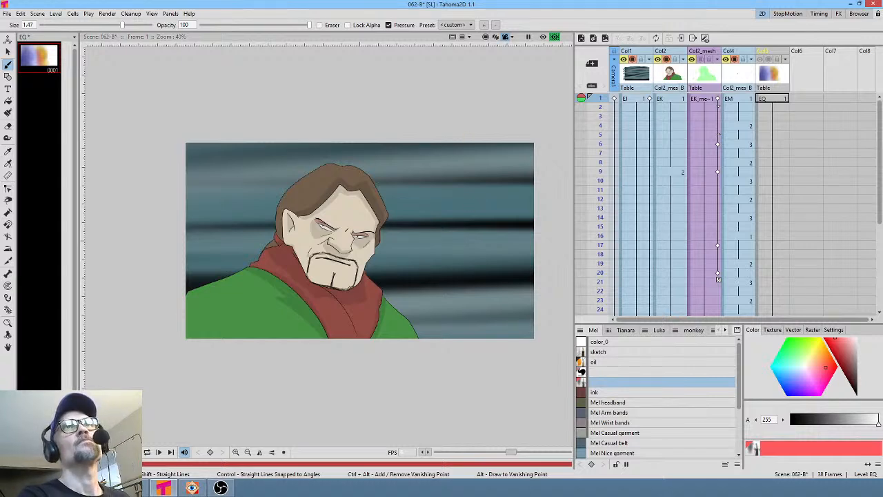
- Open the FX schematic and add a Body Highlight effect to the Col2 column node
left_click_drag(602, 0, 610, 109)
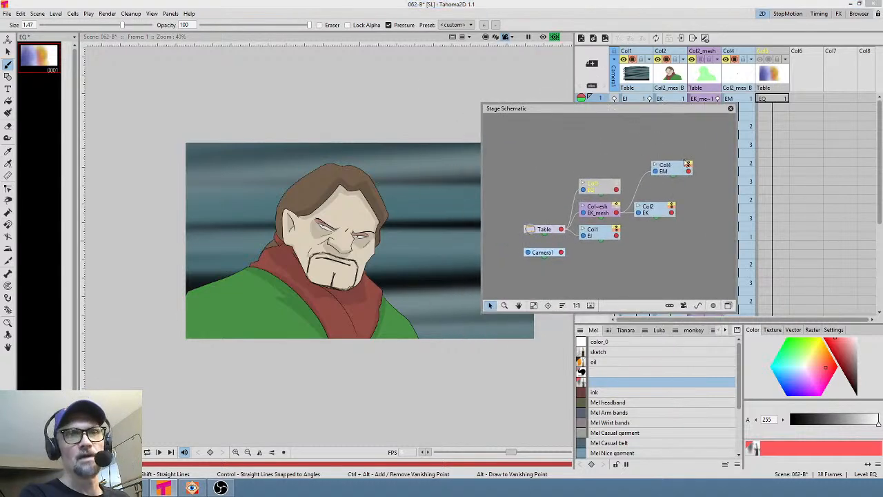
left_click(728, 305)
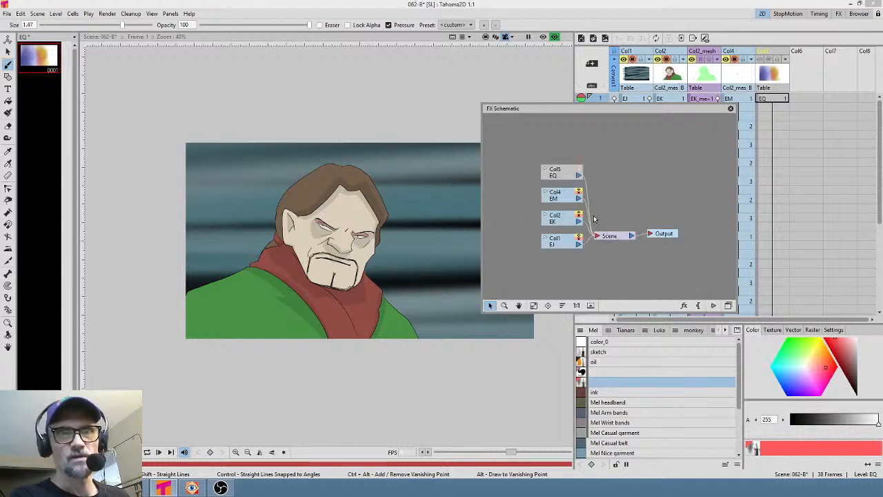
left_click_drag(571, 220, 519, 217)
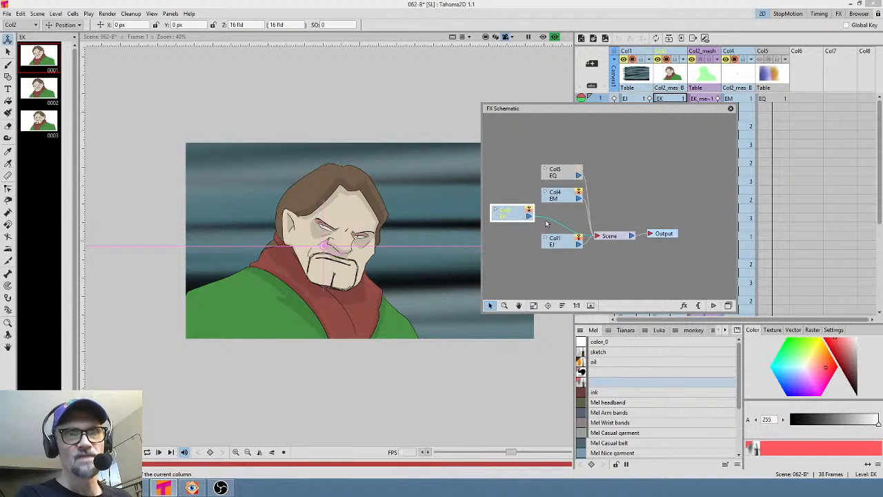
right_click(549, 218)
mouse_move(572, 221)
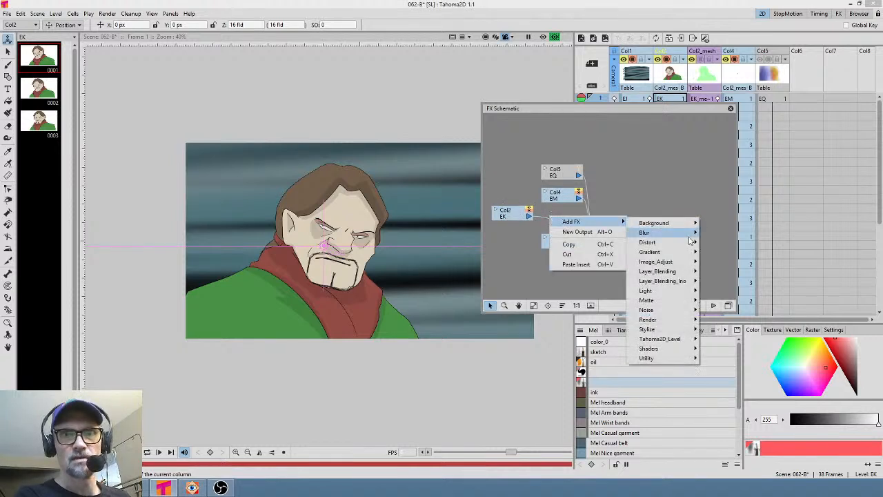
mouse_move(695, 292)
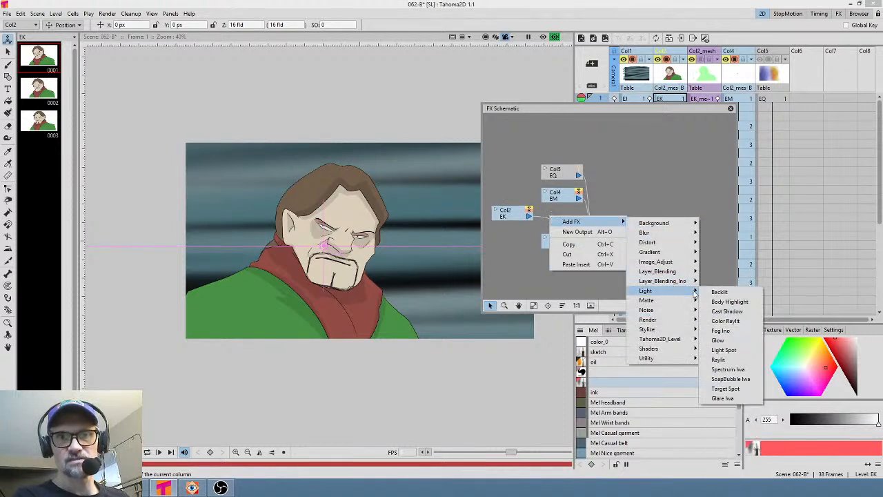
left_click(745, 304)
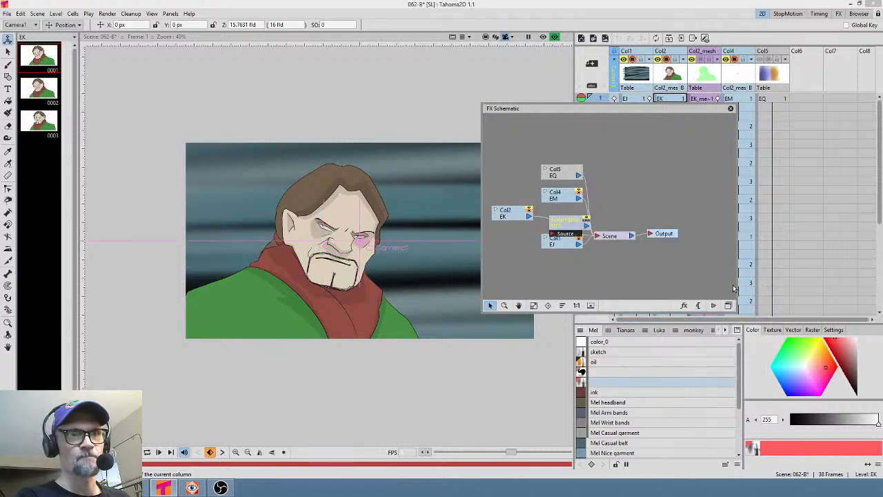
- Rewire the Body Highlight node between Col2 and the Scene node, deleting Col2's direct link to Scene
left_click_drag(574, 225, 640, 195)
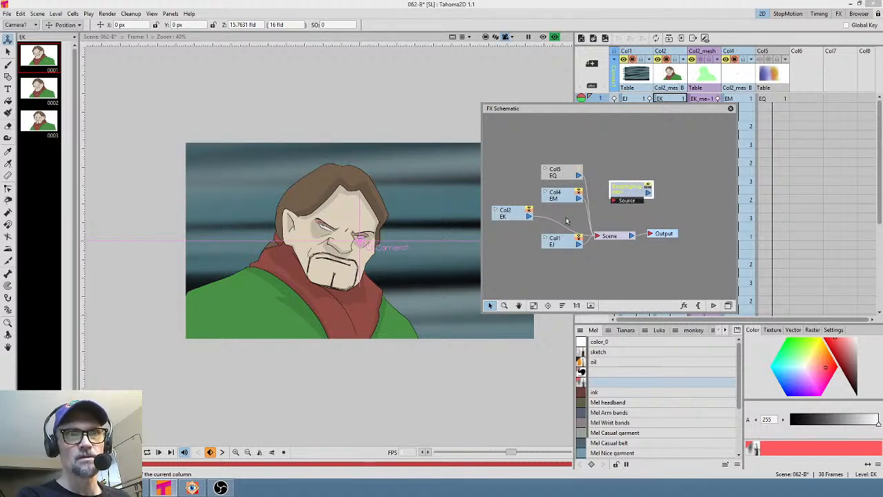
left_click_drag(530, 217, 598, 236)
left_click(648, 196)
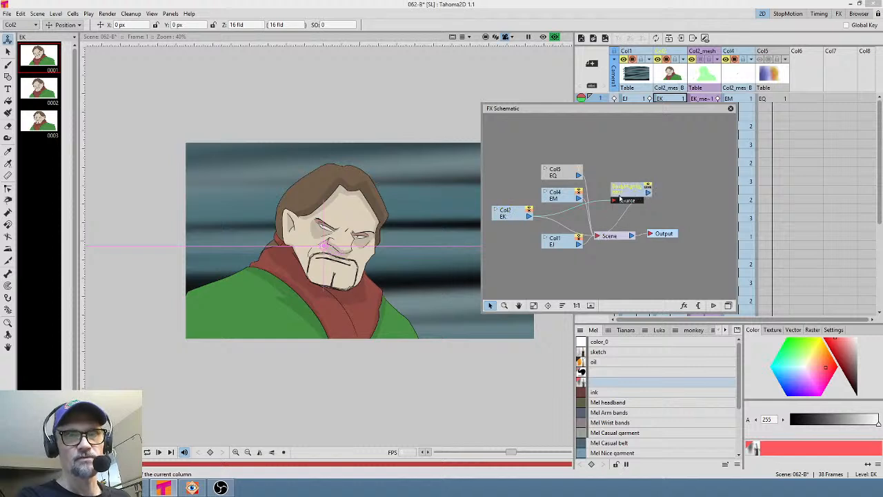
left_click_drag(629, 192, 612, 190)
left_click(566, 227)
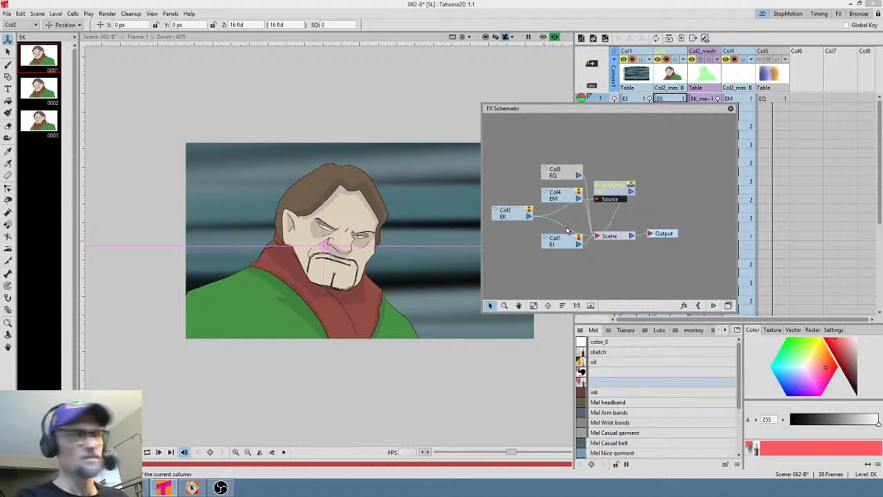
key("Delete")
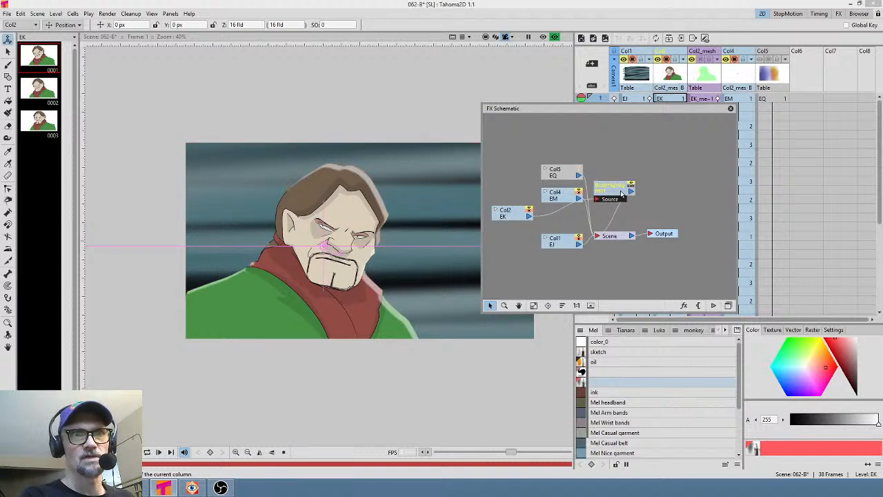
left_click_drag(513, 215, 507, 195)
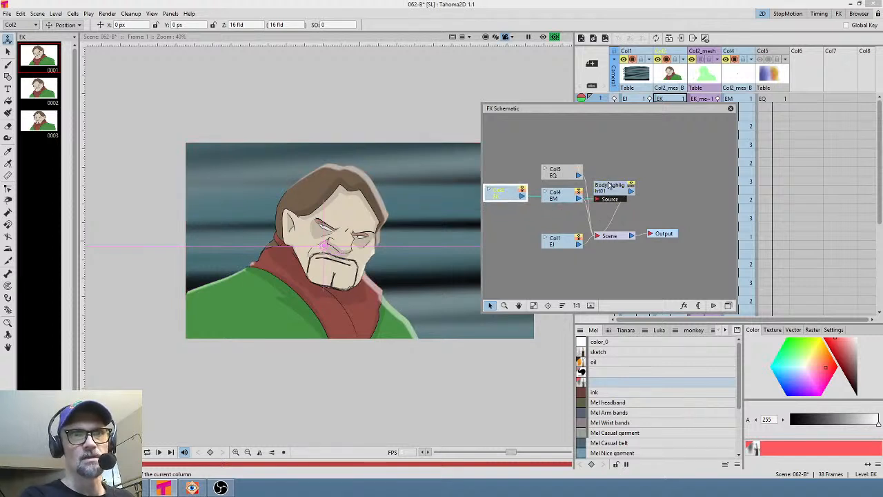
left_click(613, 190)
left_click_drag(613, 191, 553, 218)
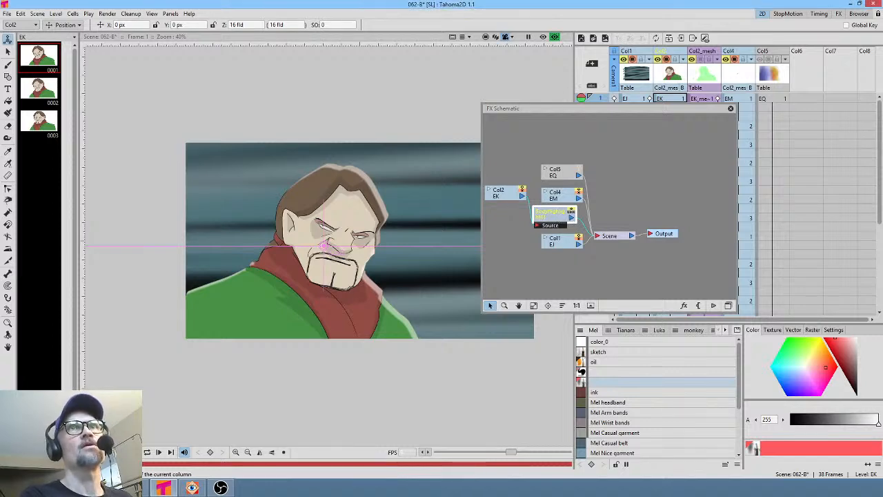
- Open the Body Highlight FX settings and set the Offset Y value to 0 px
left_click_drag(701, 0, 692, 190)
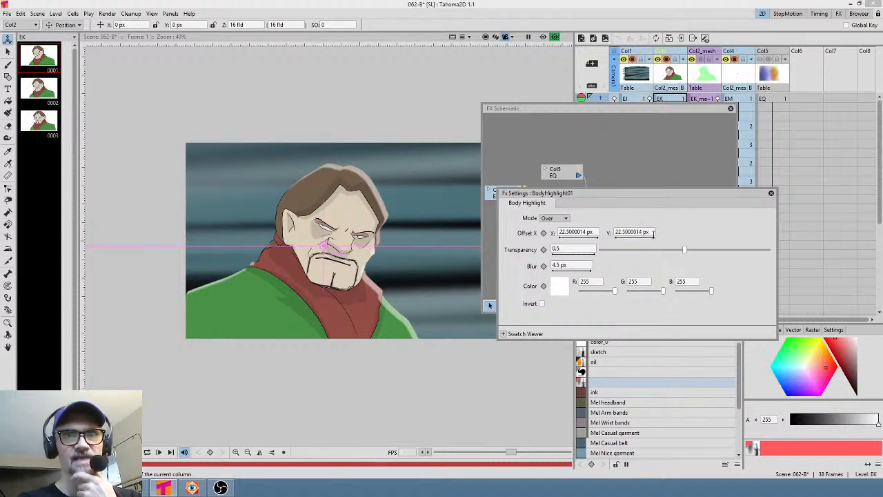
left_click(597, 232)
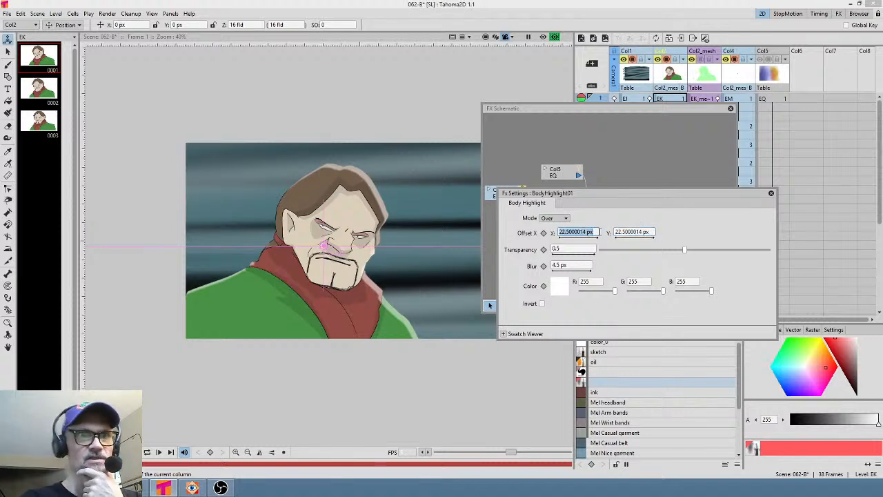
left_click(655, 233)
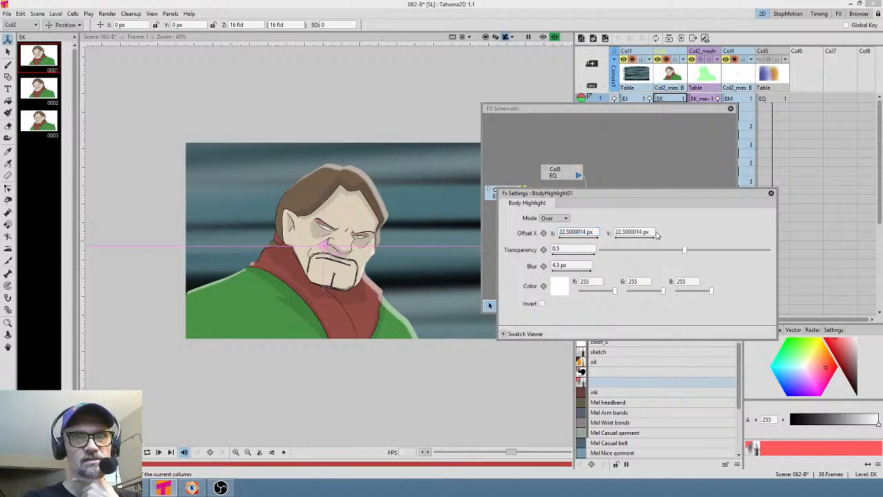
left_click_drag(652, 233, 679, 235)
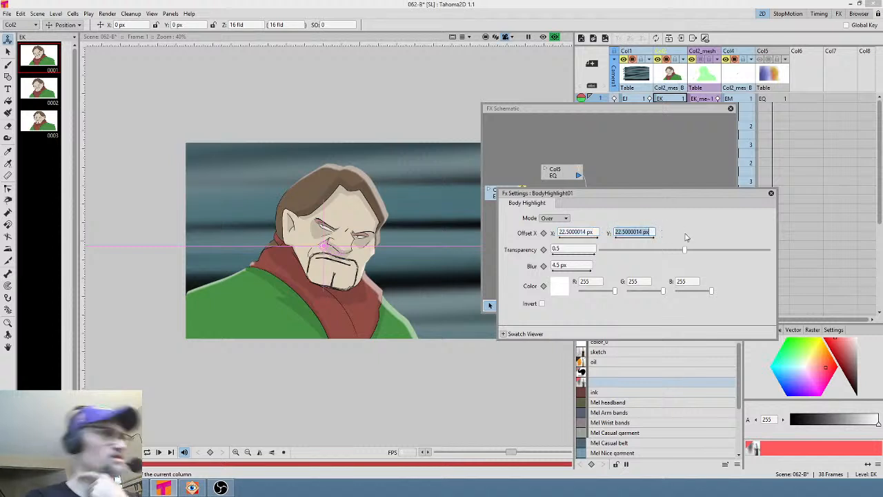
type("0")
key("Return")
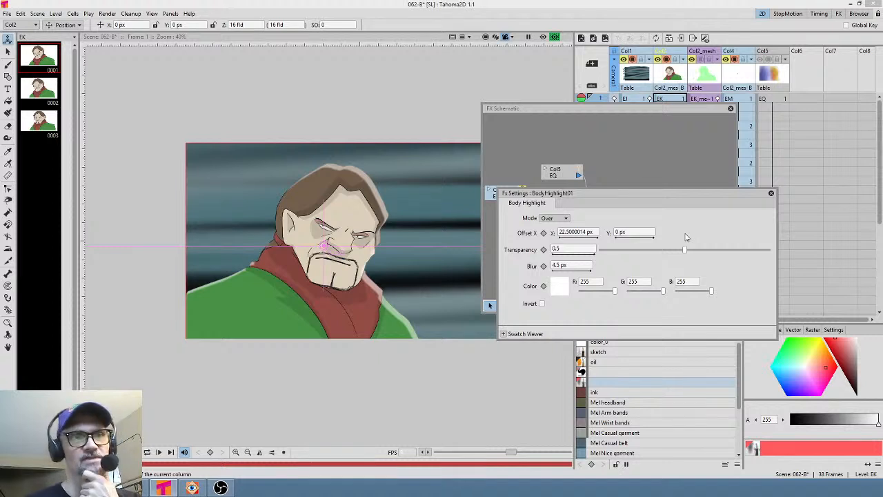
- Set the Body Highlight's Offset Y value to -20 px
left_click(635, 231)
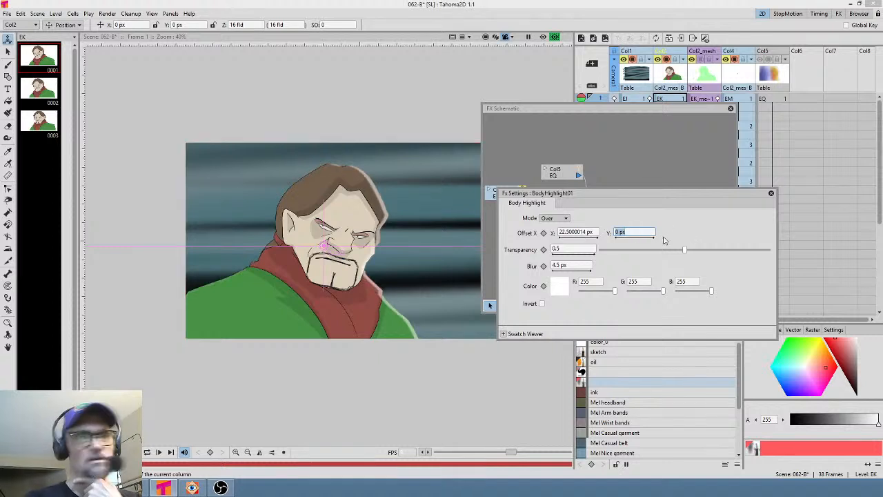
type("-1")
key("Return")
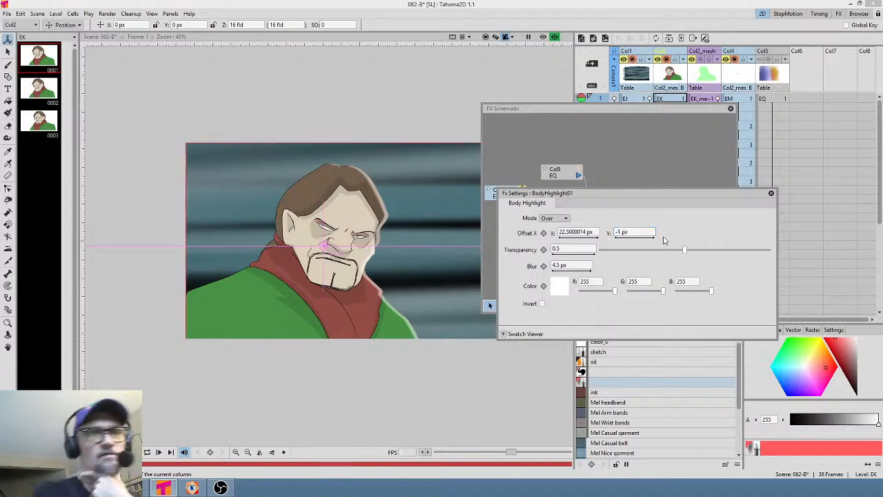
left_click(620, 232)
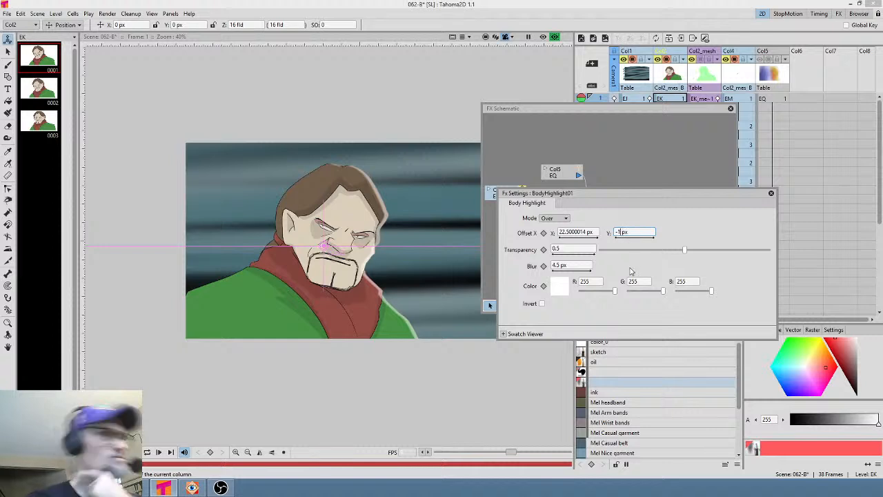
type("0")
key("Return")
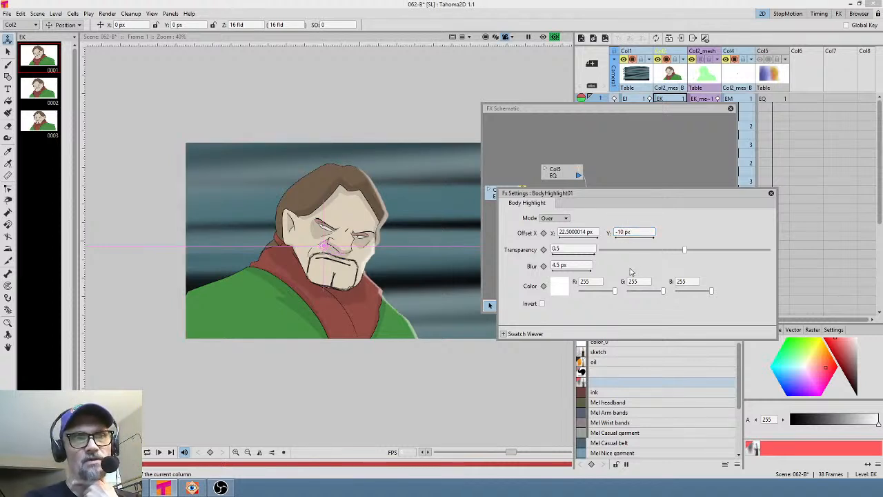
left_click(621, 232)
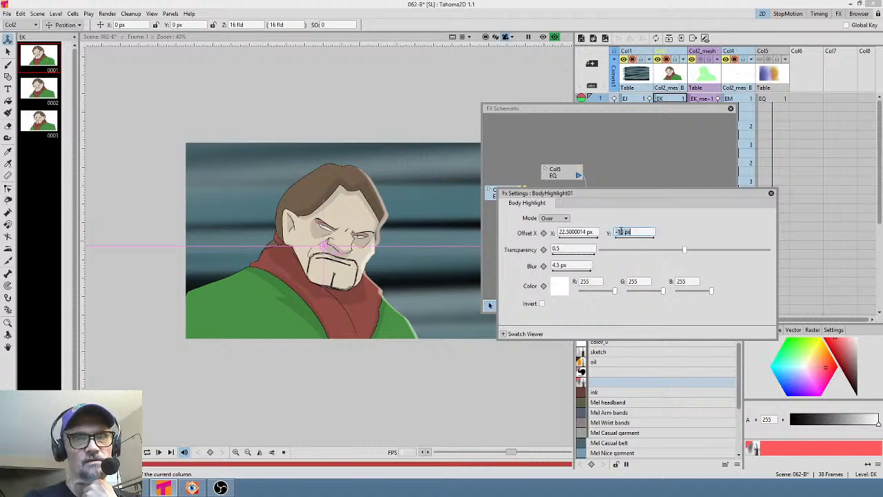
left_click(623, 233)
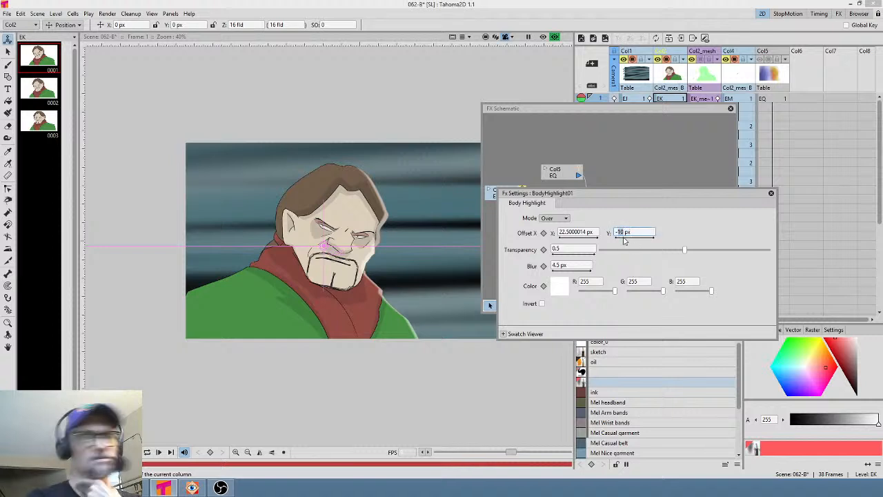
left_click(624, 236)
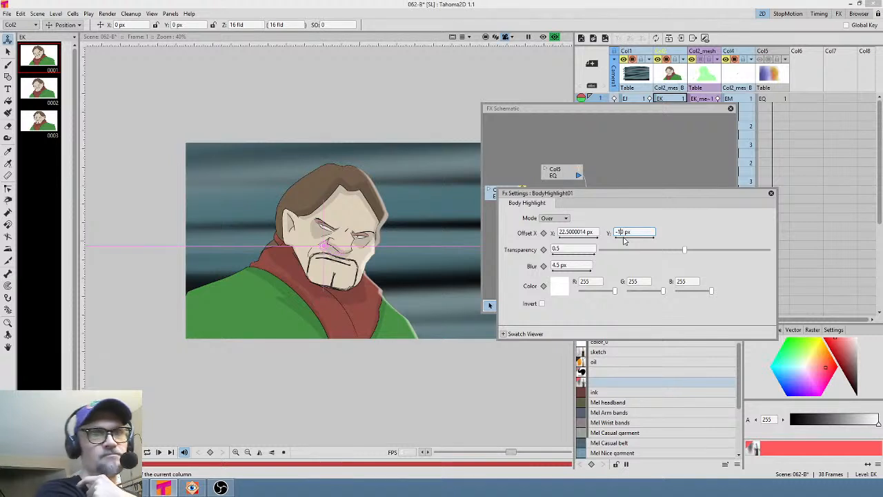
key("BackSpace")
type("2")
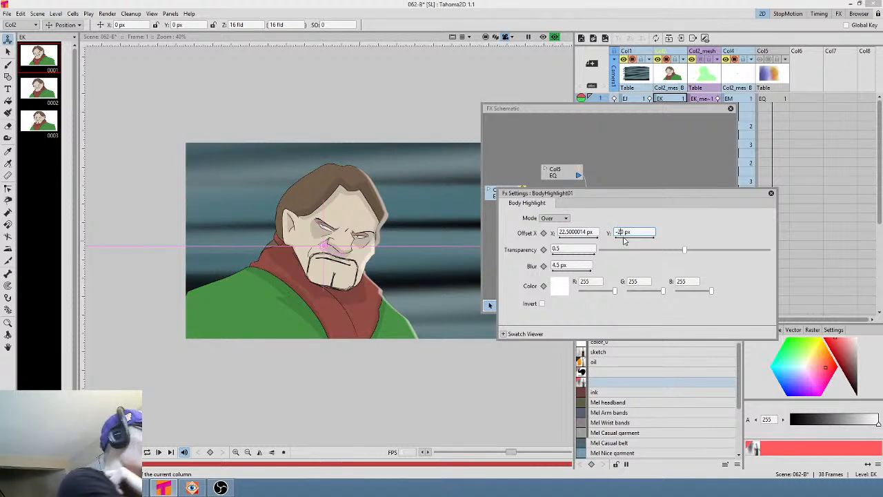
key("Return")
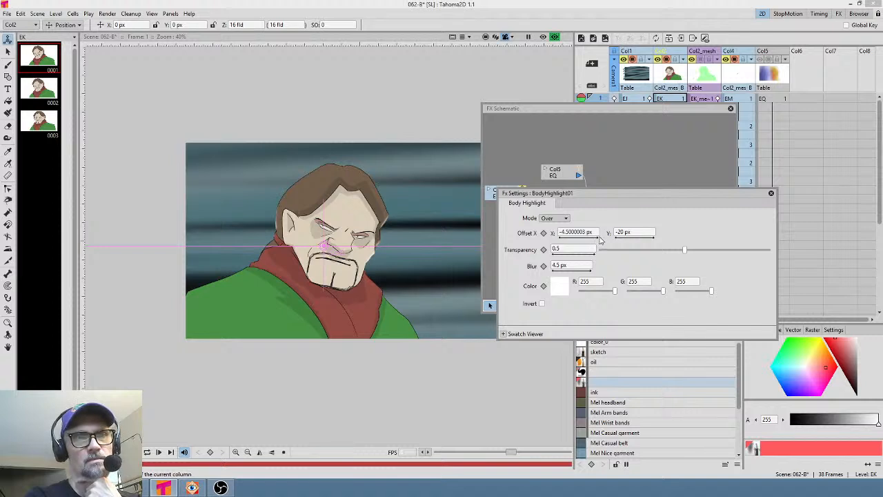
- Adjust the Body Highlight's Offset X to about 13.5 px and lower its Transparency to 0.401
left_click_drag(597, 237, 596, 237)
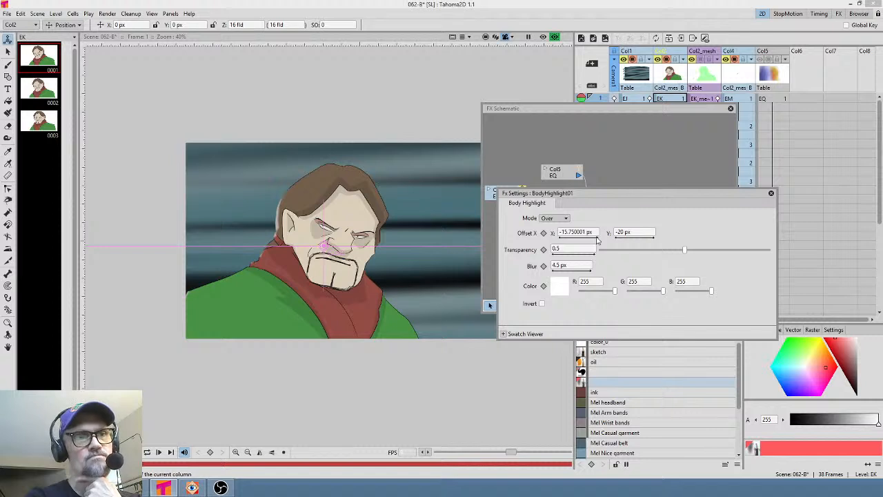
left_click_drag(596, 239, 599, 240)
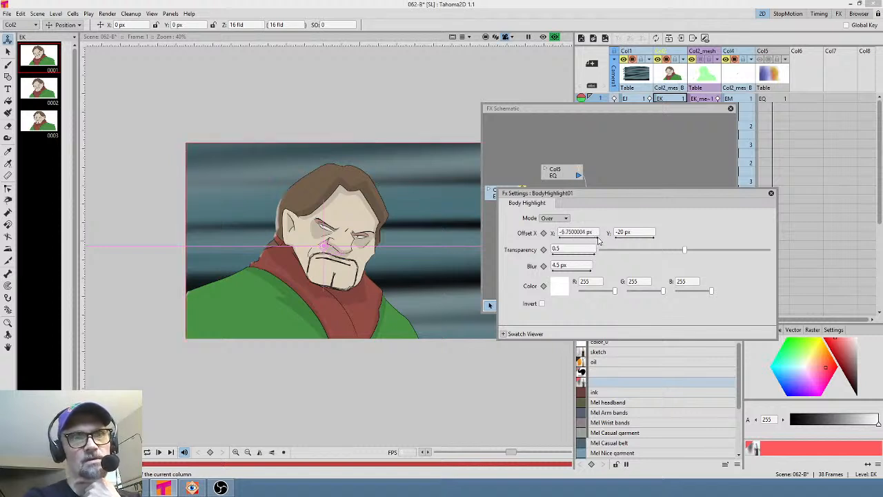
left_click_drag(597, 239, 601, 240)
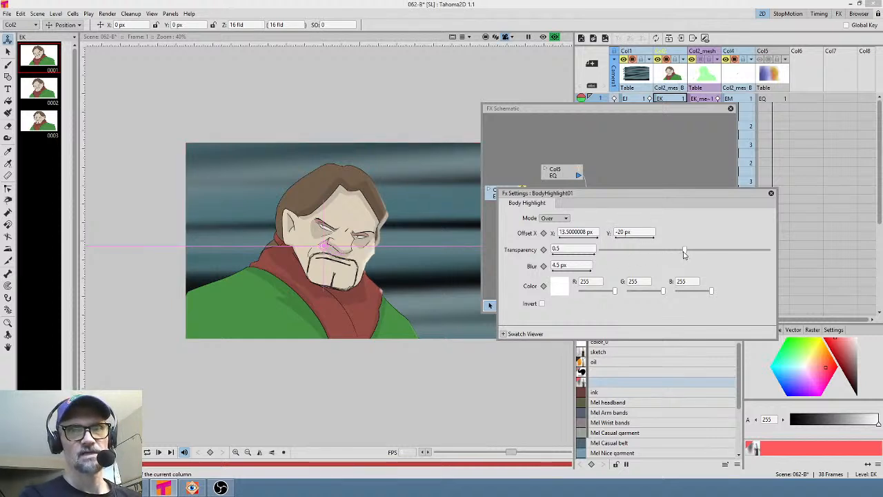
left_click_drag(685, 252, 667, 252)
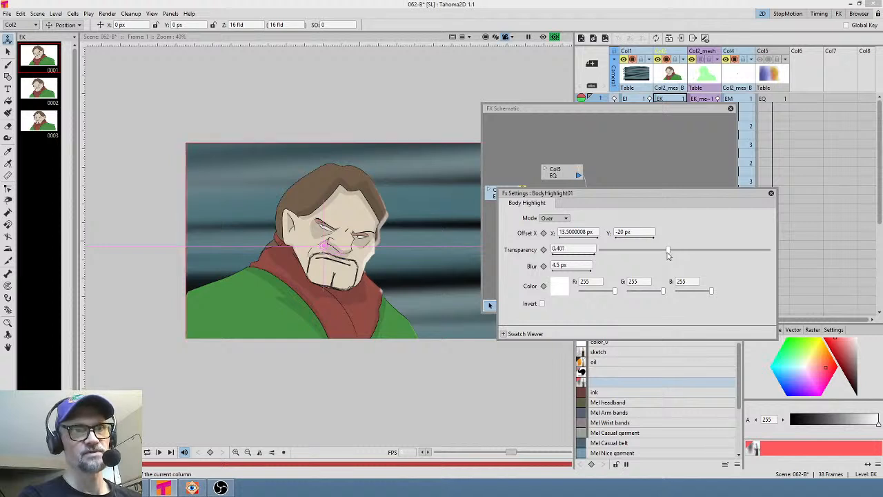
- Change the Body Highlight colour to a pale yellow of R 255, G 242, B 120
left_click(562, 293)
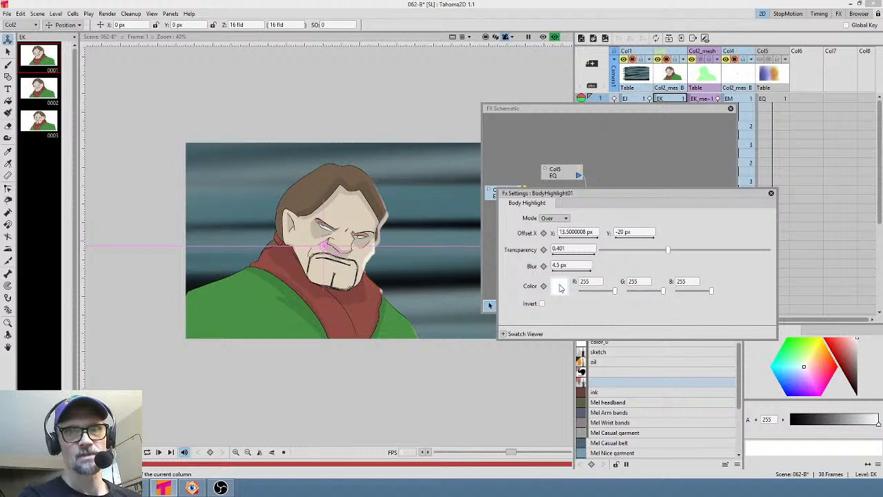
left_click(559, 288)
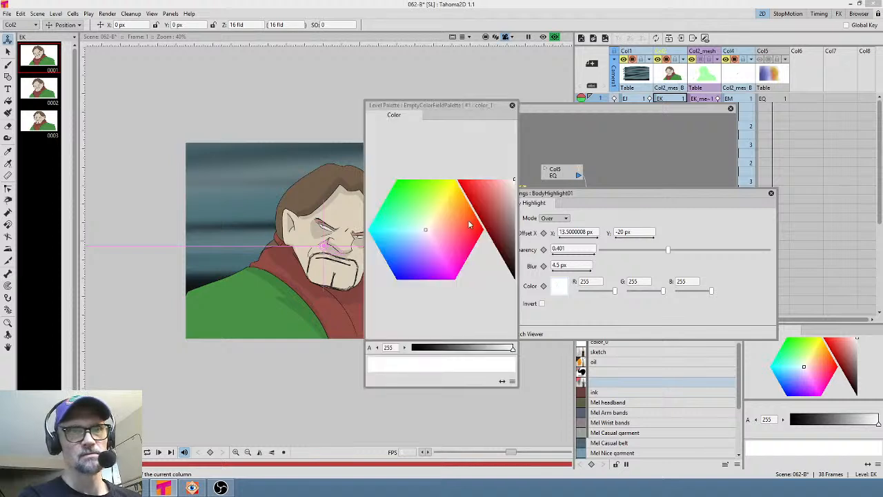
left_click(433, 219)
left_click_drag(433, 219, 443, 205)
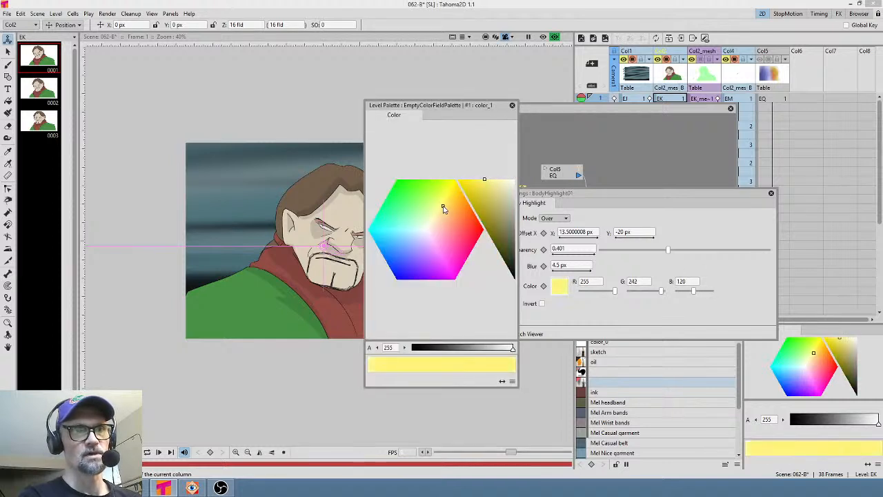
left_click(512, 105)
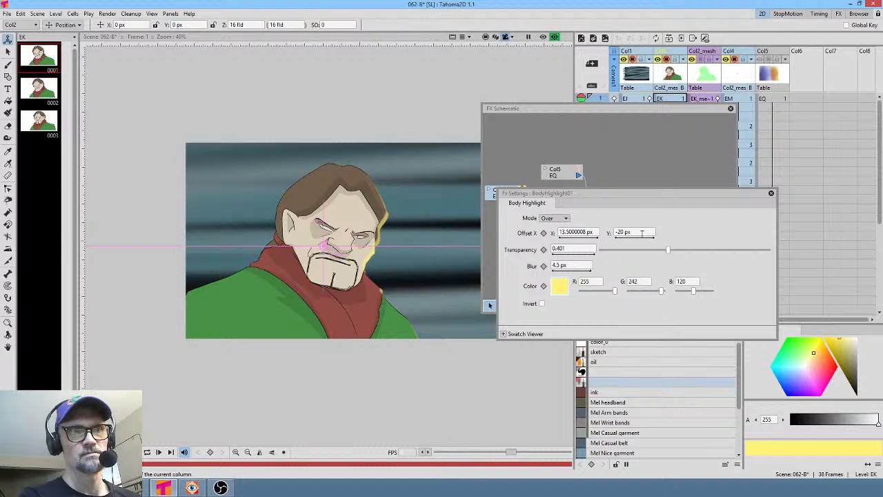
- Set the Body Highlight's Offset Y value to -22.75 px
left_click_drag(651, 238, 649, 240)
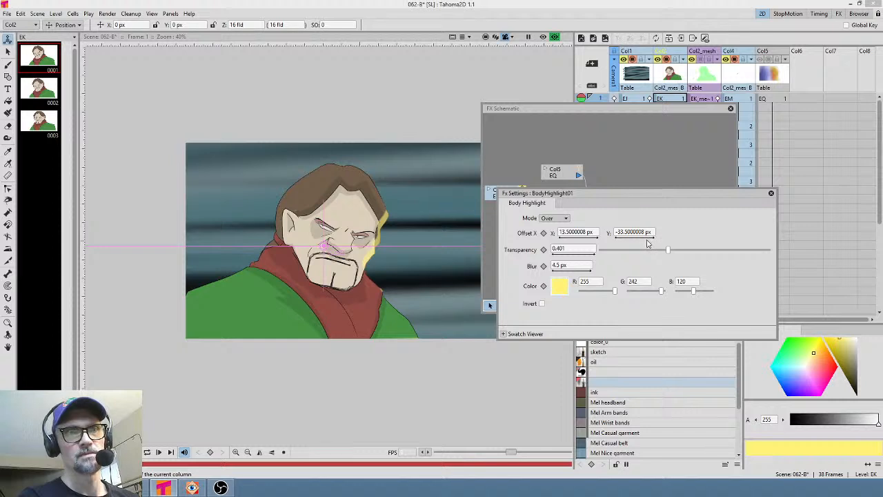
left_click_drag(652, 241, 648, 240)
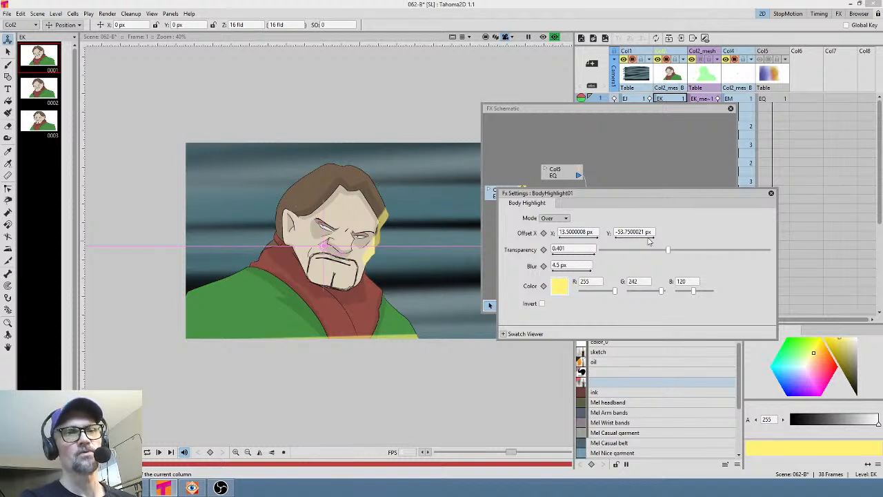
left_click(621, 232)
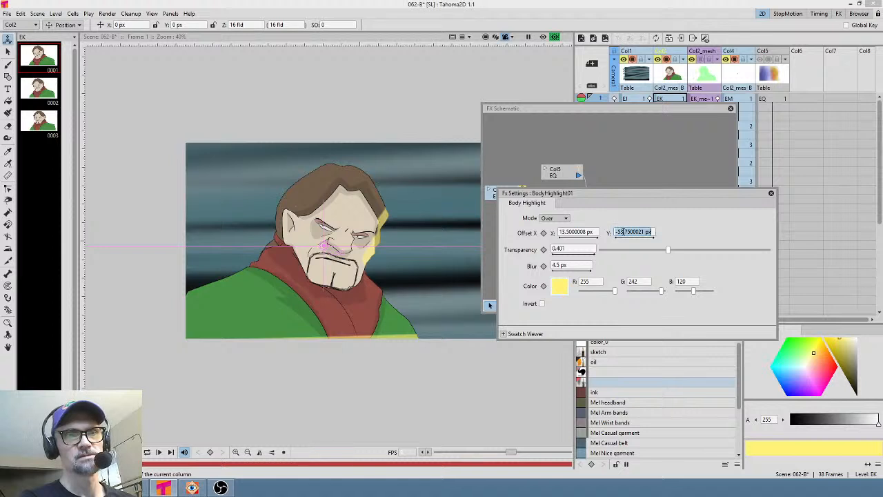
type("-22.75")
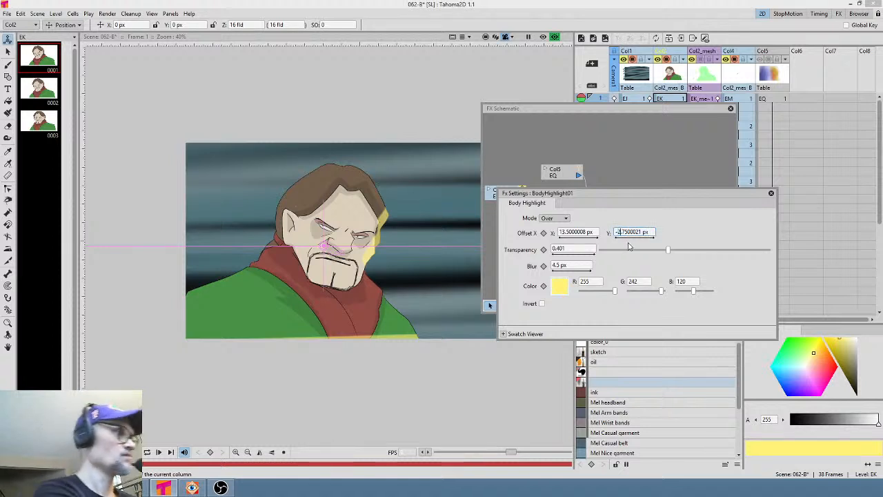
key("Return")
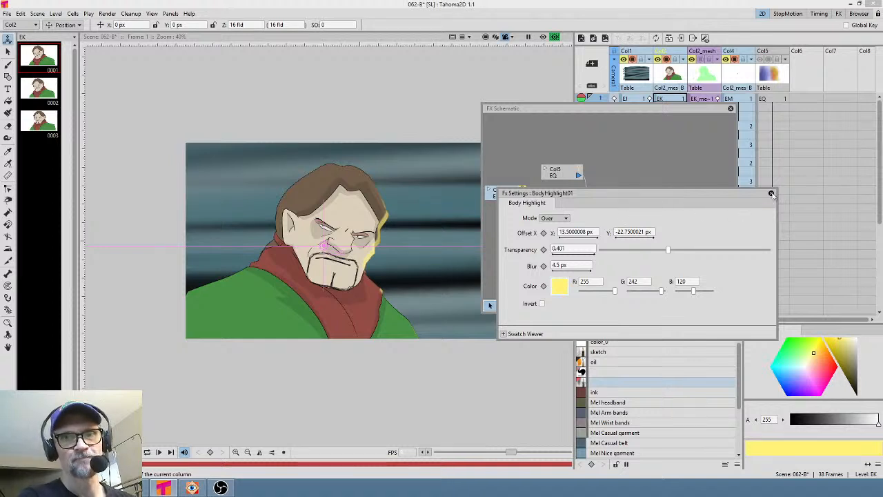
- Close the FX settings, enlarge the FX schematic window and reposition the Col2 node within it
left_click(771, 193)
left_click_drag(620, 109, 612, 73)
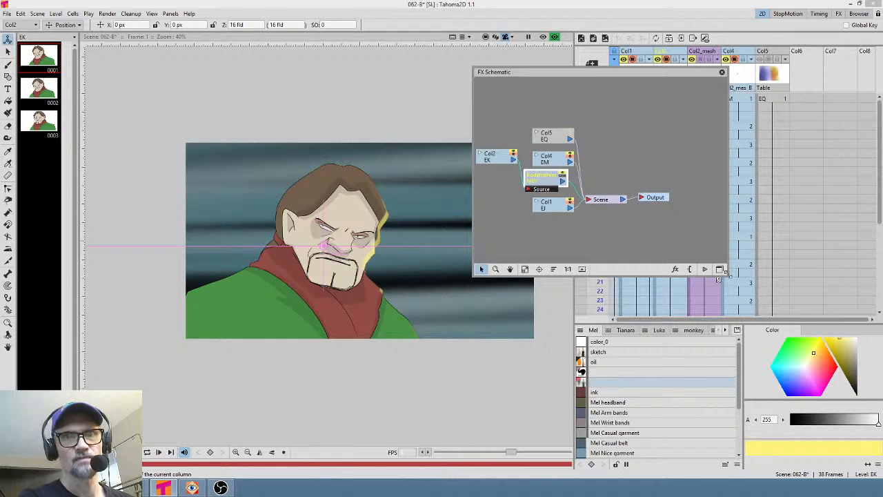
left_click_drag(725, 273, 881, 373)
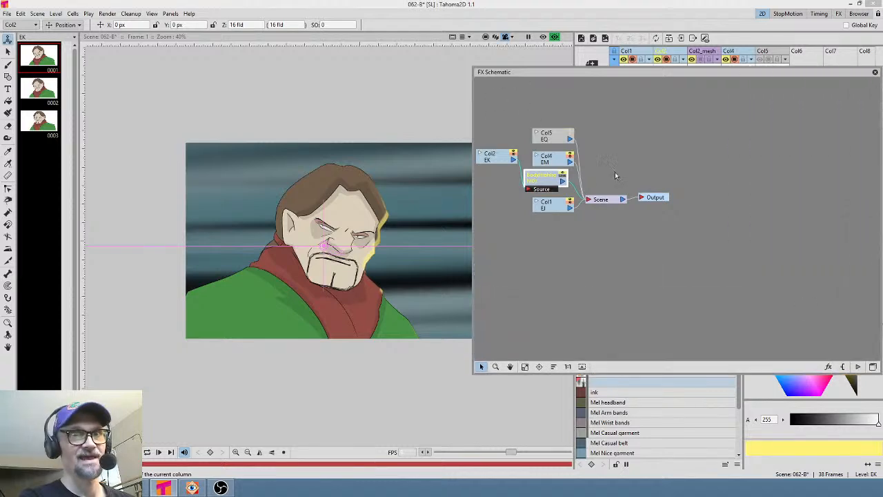
middle_click_drag(615, 176, 661, 193)
left_click_drag(538, 178, 518, 165)
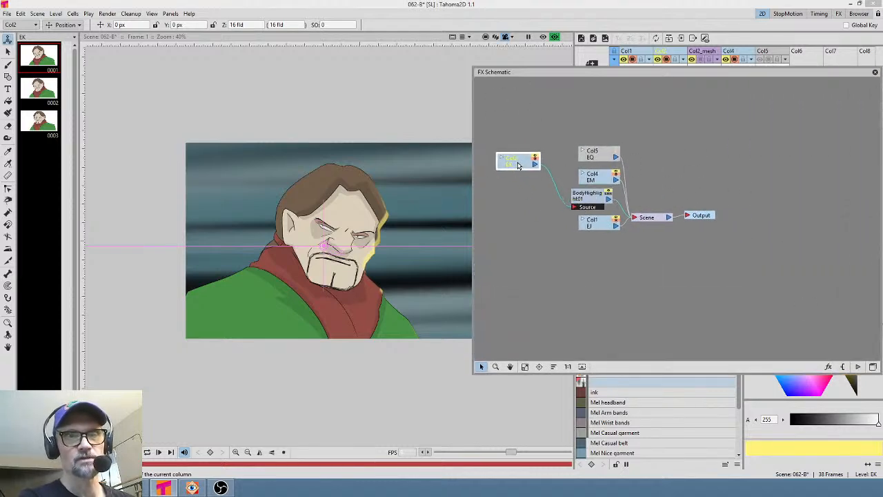
middle_click_drag(674, 179, 694, 202)
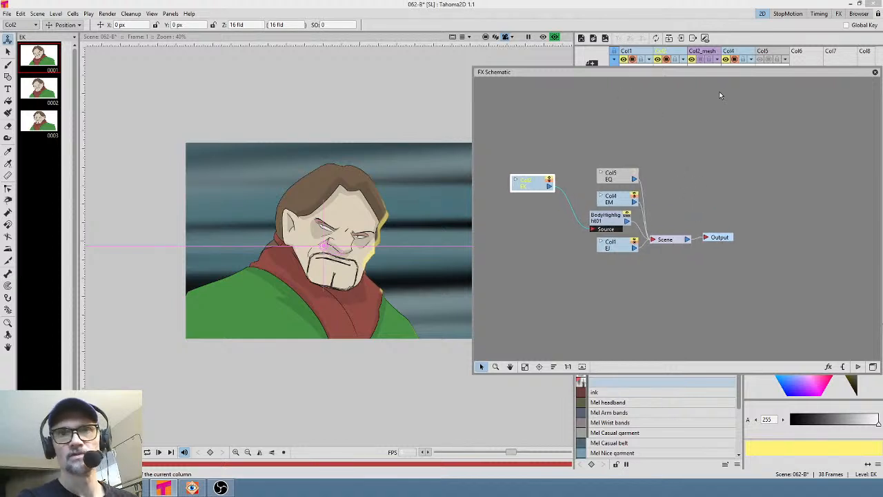
left_click_drag(727, 73, 698, 138)
- Turn on the Col5 gradient column's preview visibility and place the Col5 node beside Col2 in the schematic
left_click(763, 61)
left_click(761, 60)
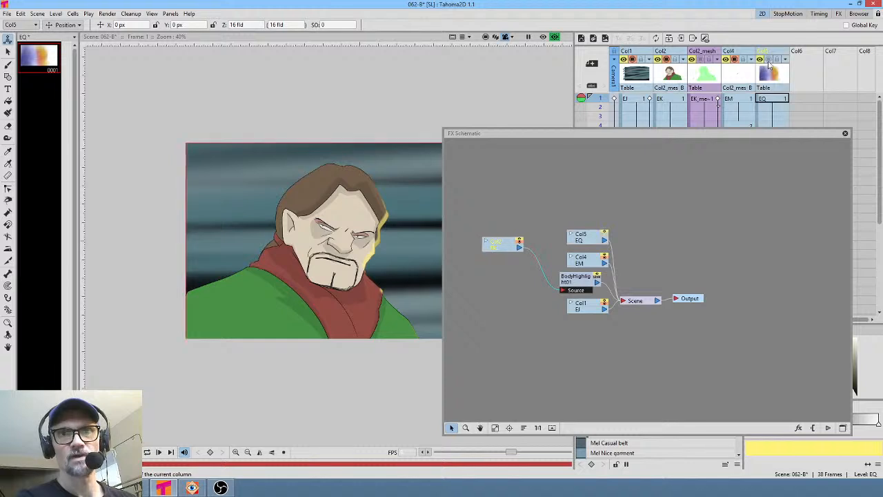
left_click(768, 60)
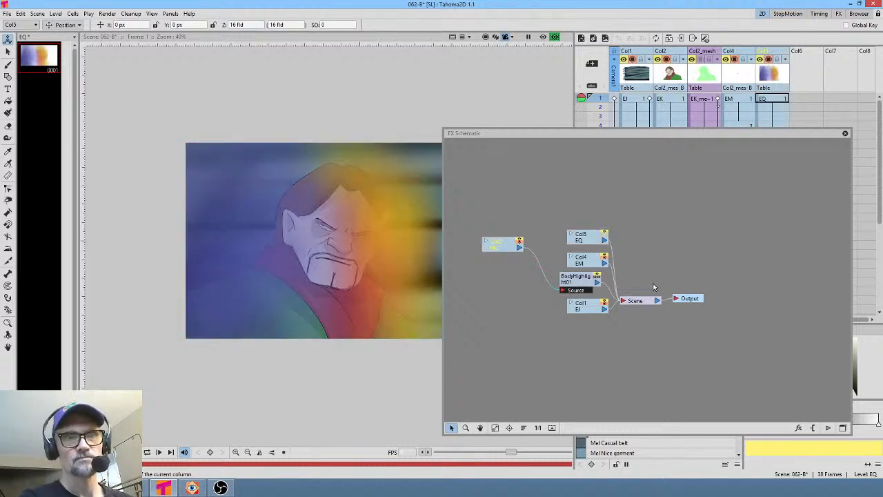
left_click_drag(592, 241, 498, 206)
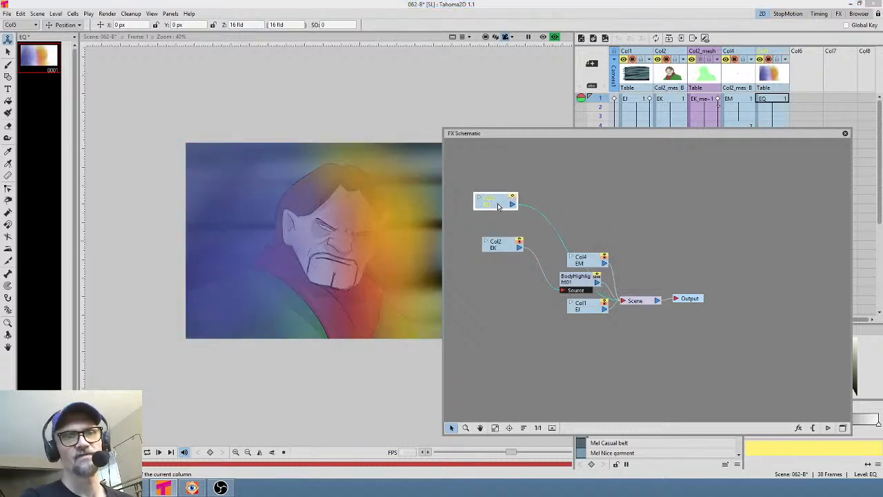
left_click_drag(499, 247, 491, 242)
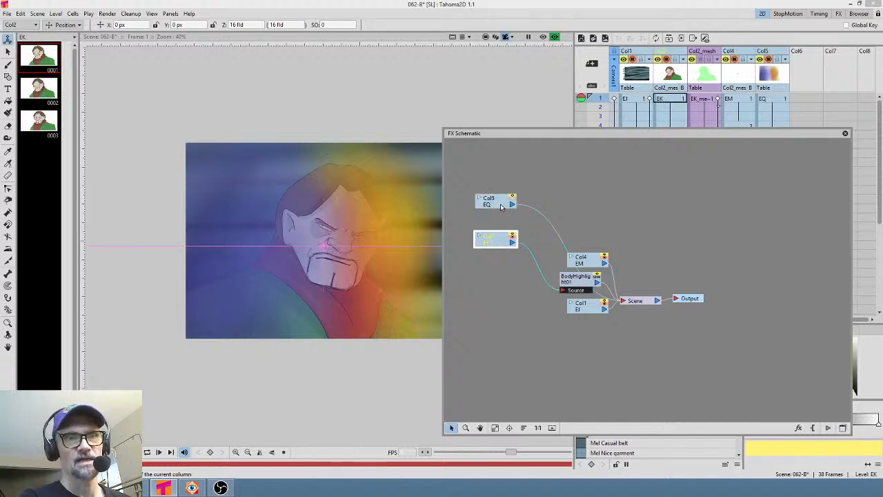
left_click_drag(502, 205, 499, 212)
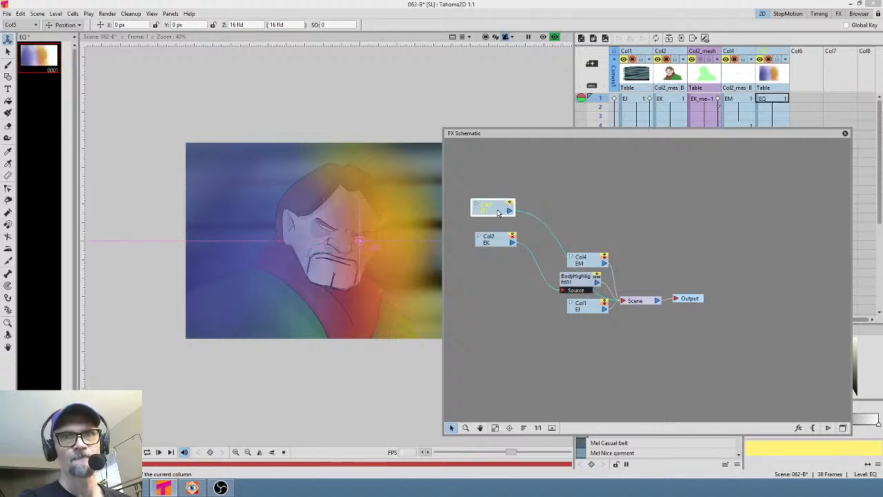
- Insert an Overlay Ino effect on Col5's link and connect Col2 into its Back input
right_click(546, 225)
mouse_move(562, 231)
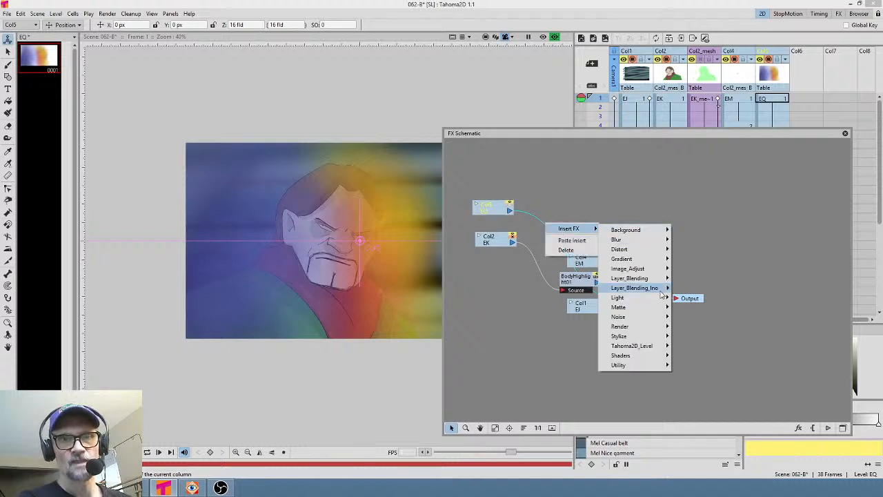
mouse_move(661, 292)
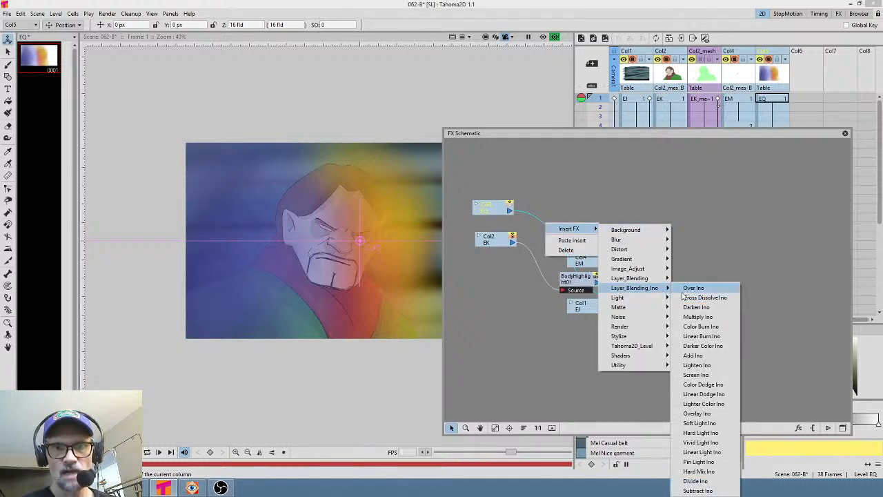
left_click(704, 413)
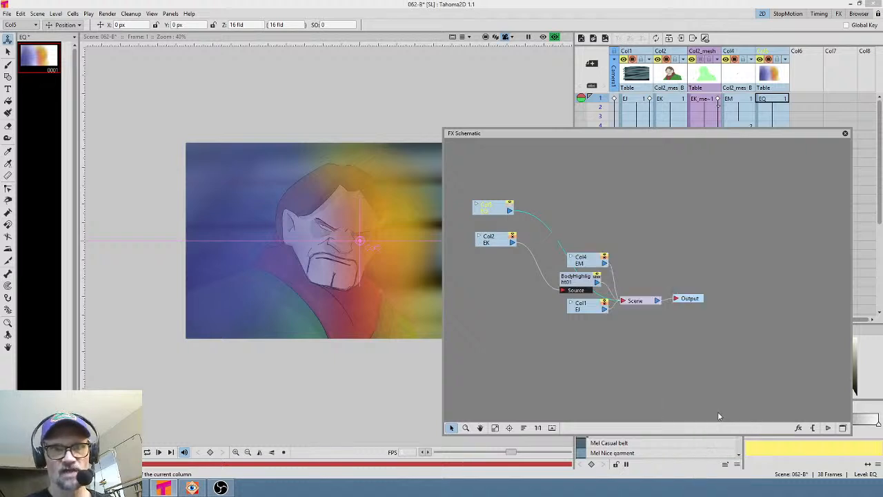
left_click_drag(513, 242, 545, 225)
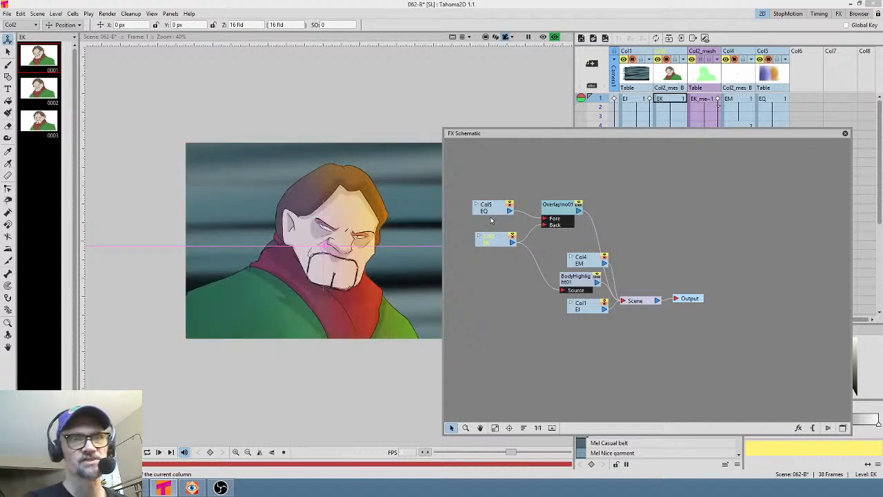
- Rearrange the Col5 and Overlay nodes and connect the Overlay Ino output into the Body Highlight's Source input
left_click_drag(492, 212, 491, 209)
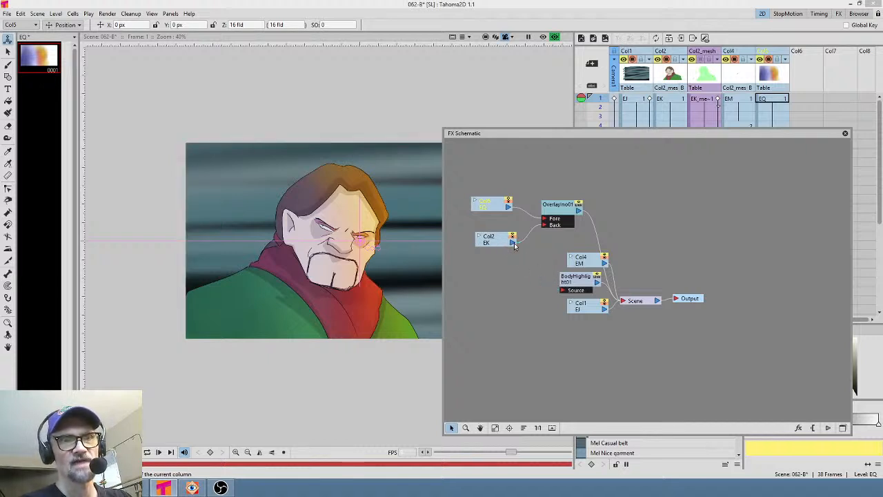
left_click_drag(569, 210, 551, 209)
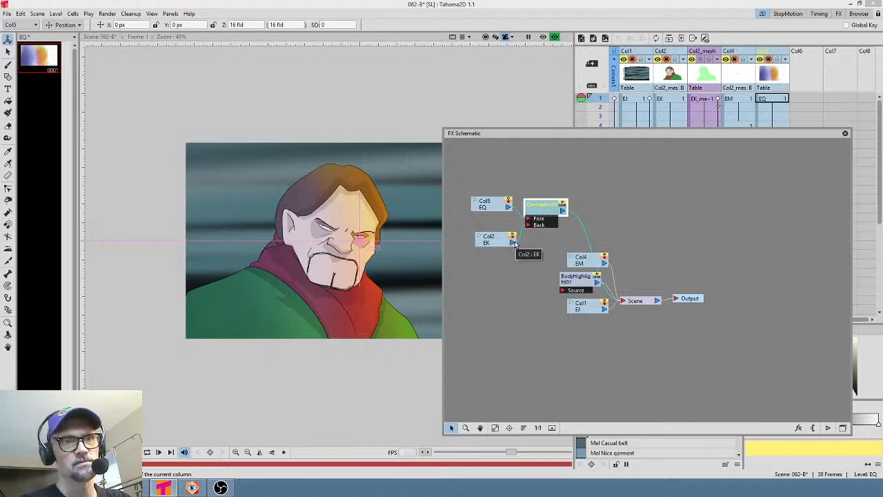
left_click_drag(563, 211, 598, 219)
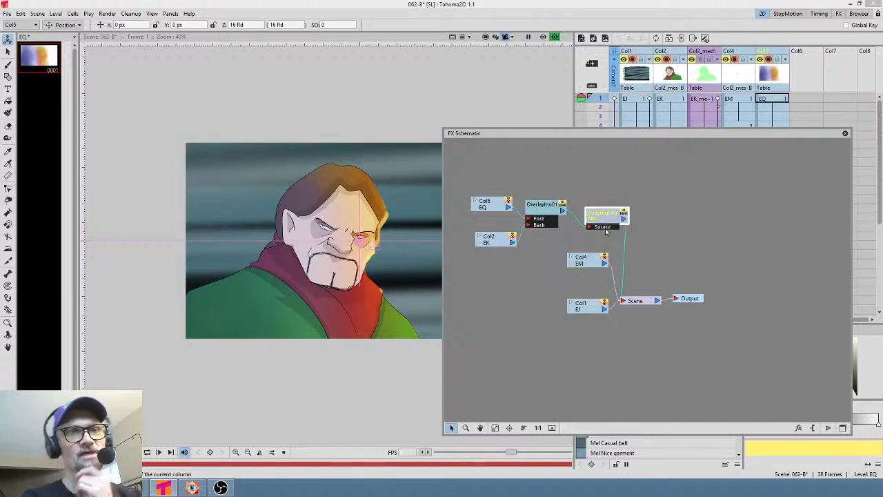
- Open the Overlay Ino settings, test the Opacity slider and return it to 1, then close the settings and schematic
double_click(542, 214)
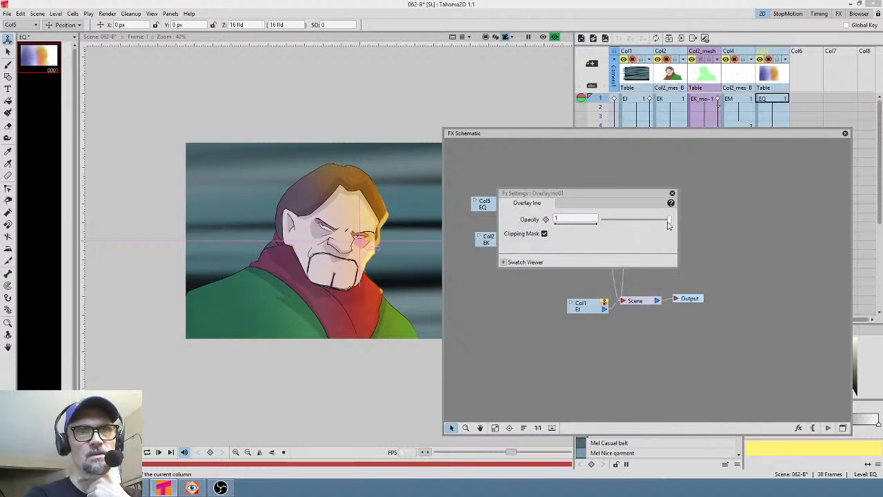
left_click_drag(669, 221, 634, 224)
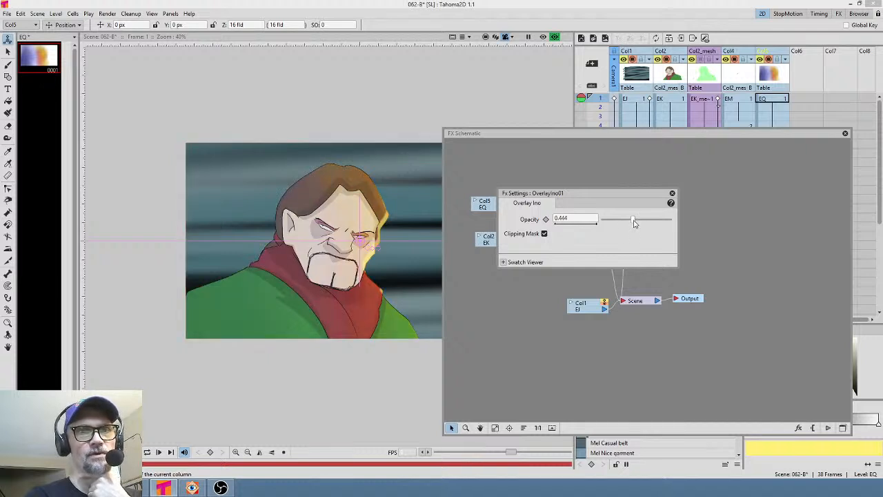
left_click_drag(635, 225, 686, 223)
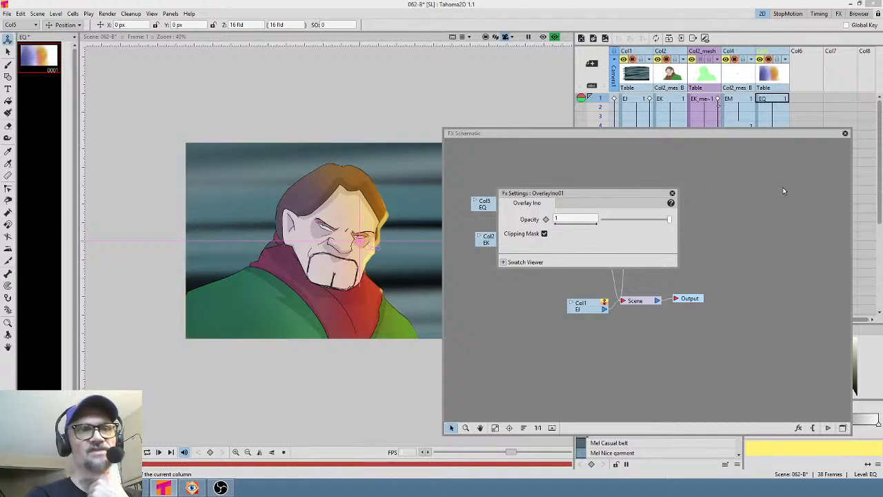
left_click(845, 133)
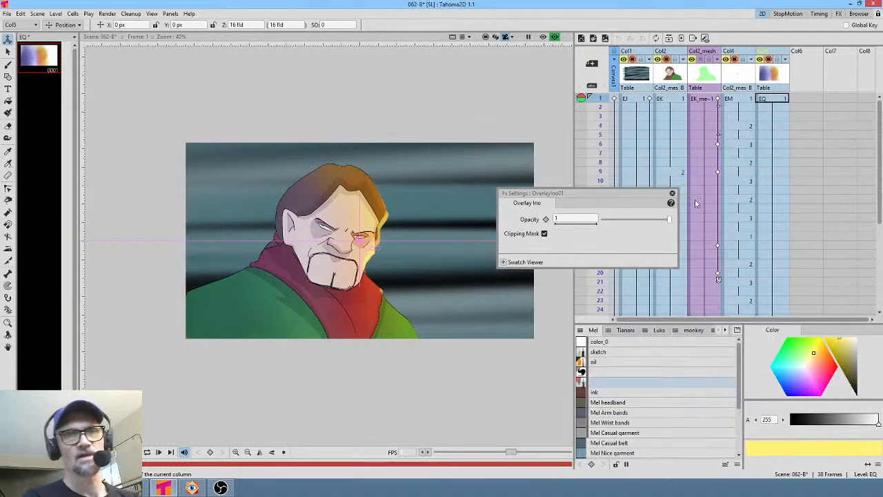
left_click(672, 194)
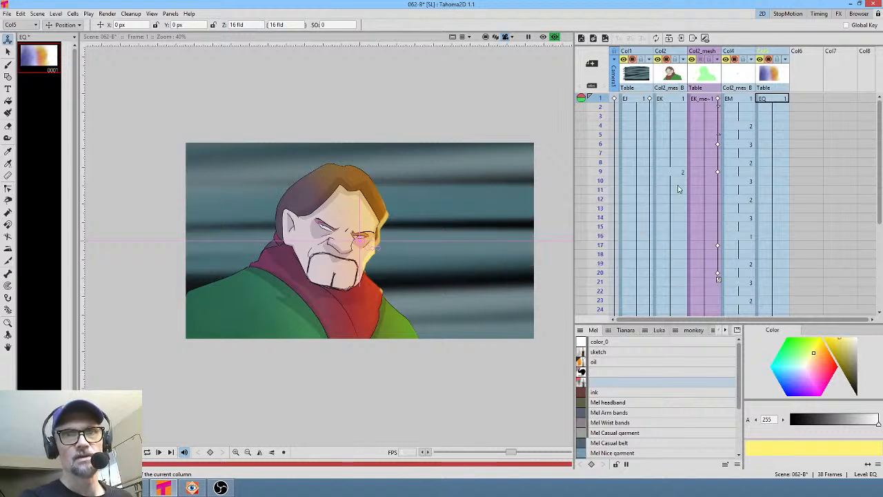
- Select the Col5 gradient drawing, switch off the preview, and paint red brush strokes over the character's left side
left_click(772, 100)
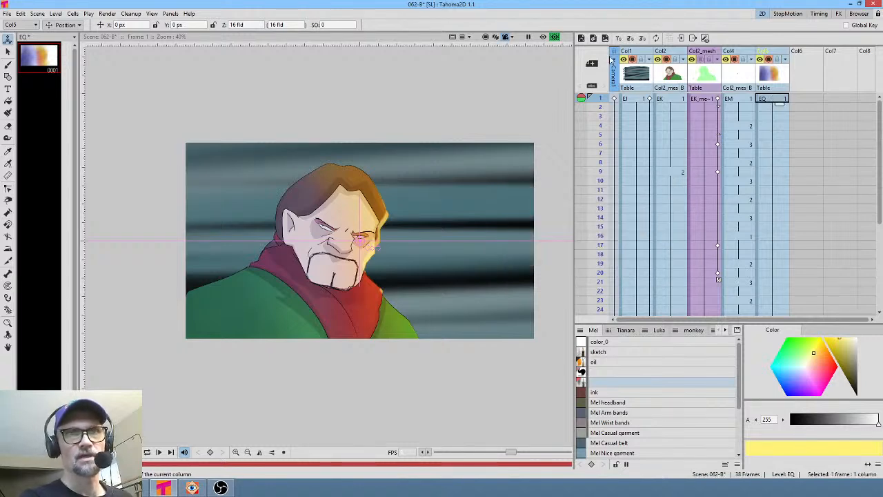
left_click(555, 37)
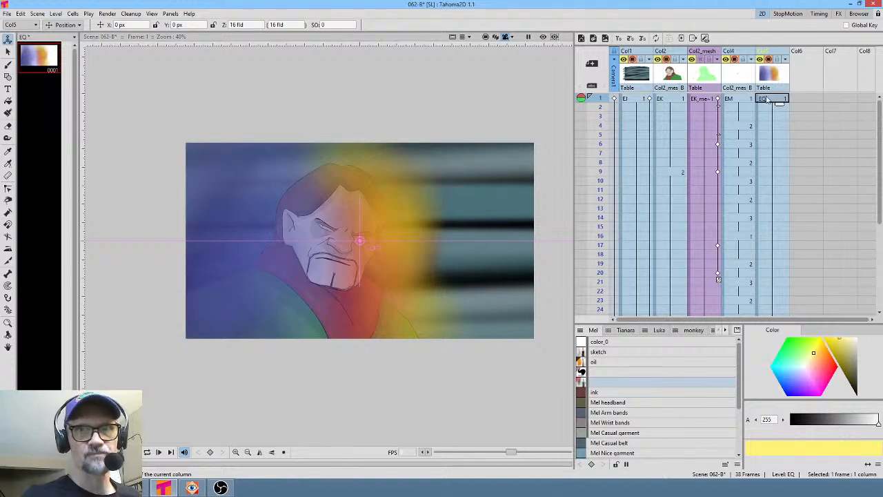
key("b")
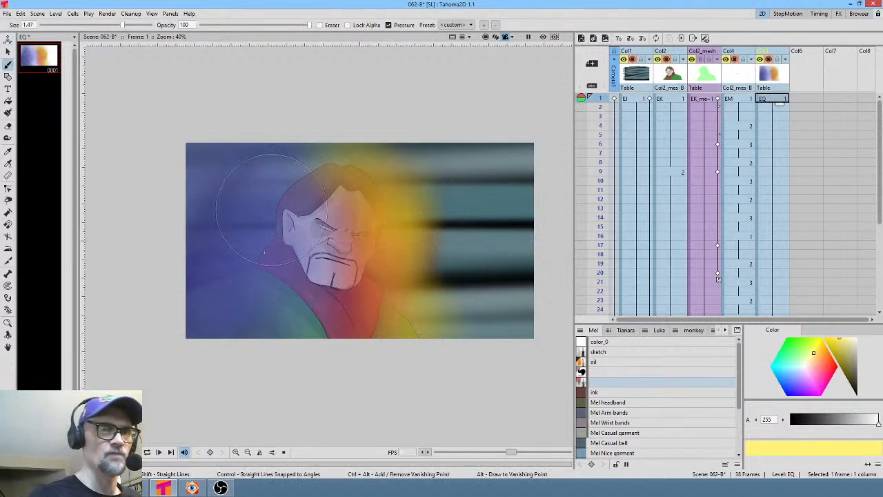
left_click_drag(274, 254, 273, 248)
left_click_drag(852, 344, 814, 334)
mouse_move(272, 229)
left_mouse_down()
mouse_move(271, 242)
mouse_move(276, 225)
left_mouse_up()
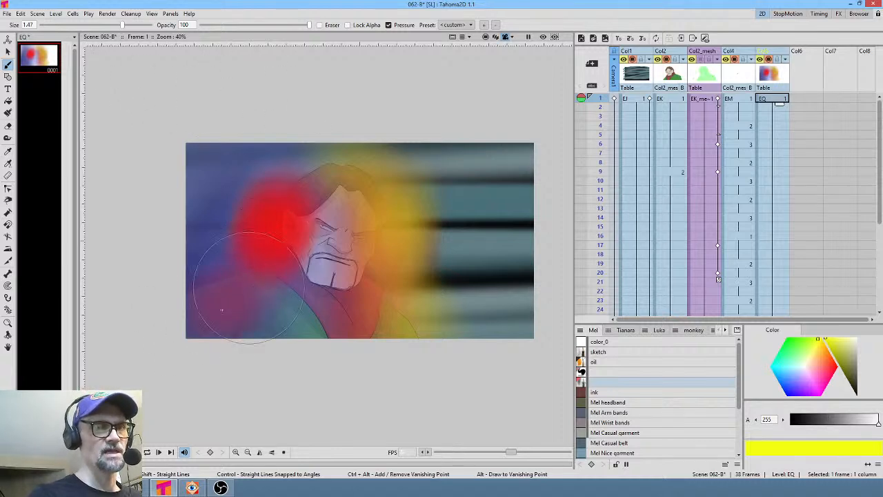
mouse_move(222, 309)
left_mouse_down()
mouse_move(208, 311)
mouse_move(207, 302)
mouse_move(193, 313)
left_mouse_up()
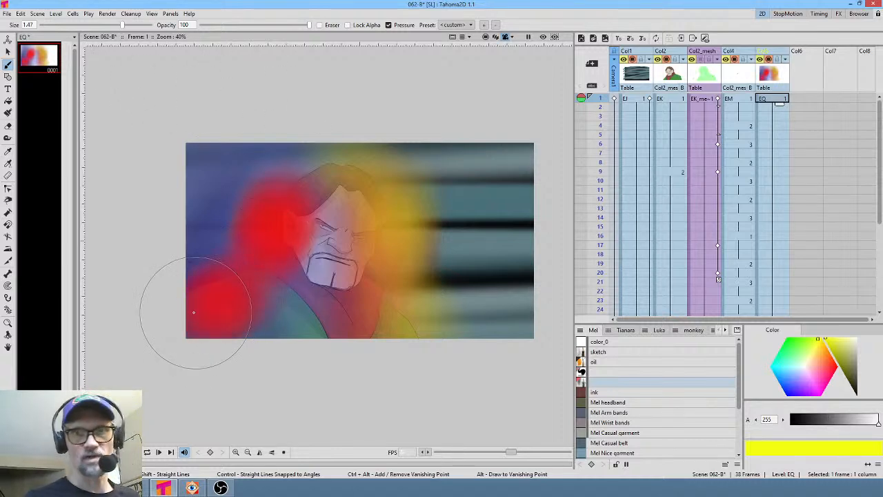
- Paint more red strokes along the left side, then pick blue and brush over the top of the head
mouse_move(820, 348)
left_mouse_down()
mouse_move(836, 363)
mouse_move(821, 347)
mouse_move(825, 335)
left_mouse_up()
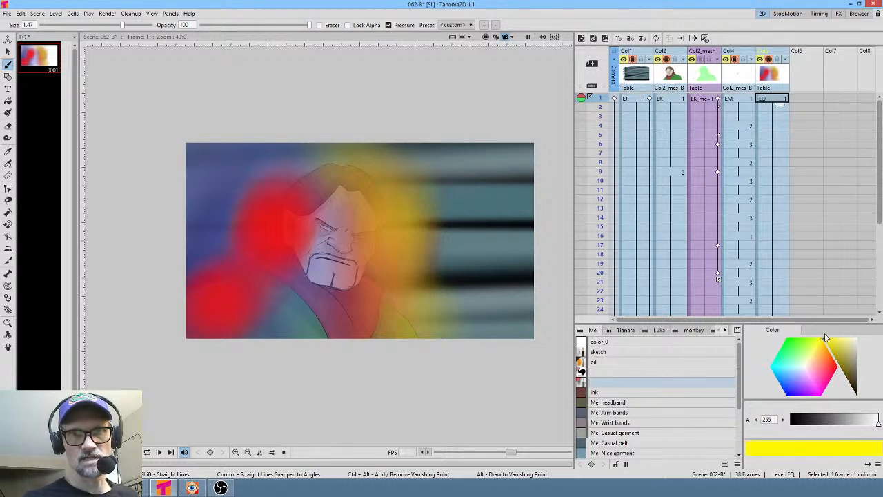
mouse_move(233, 306)
left_mouse_down()
mouse_move(207, 296)
mouse_move(236, 277)
left_mouse_up()
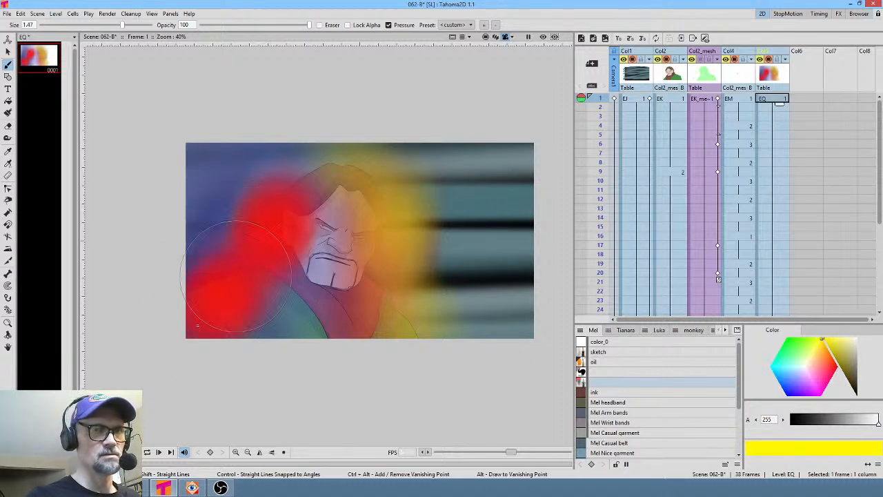
left_click_drag(198, 325, 271, 227)
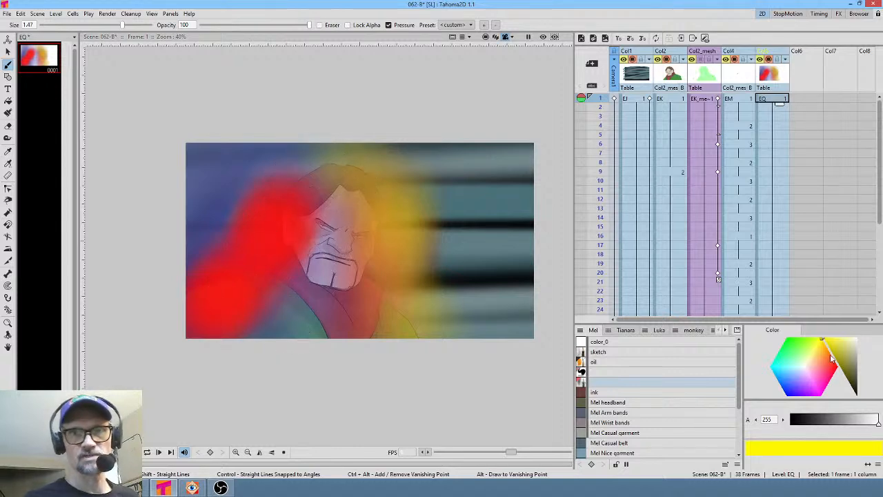
left_click(791, 392)
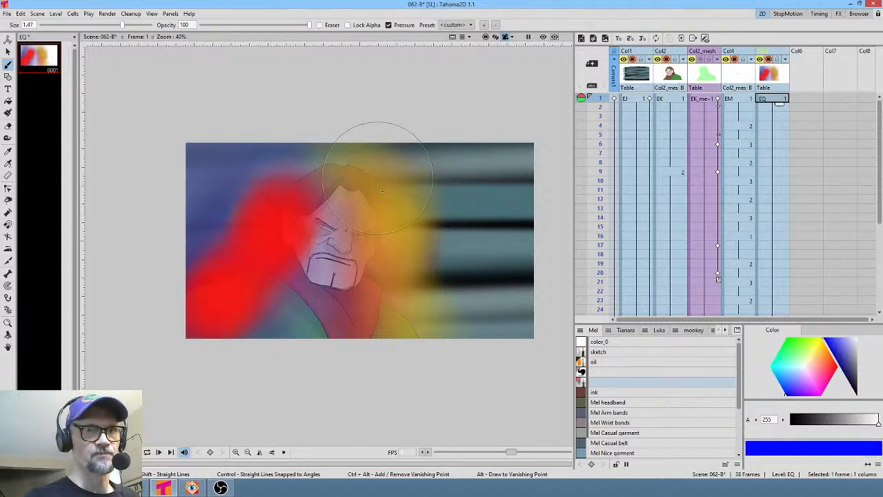
mouse_move(382, 191)
left_mouse_down()
mouse_move(383, 258)
mouse_move(398, 201)
mouse_move(408, 282)
left_mouse_up()
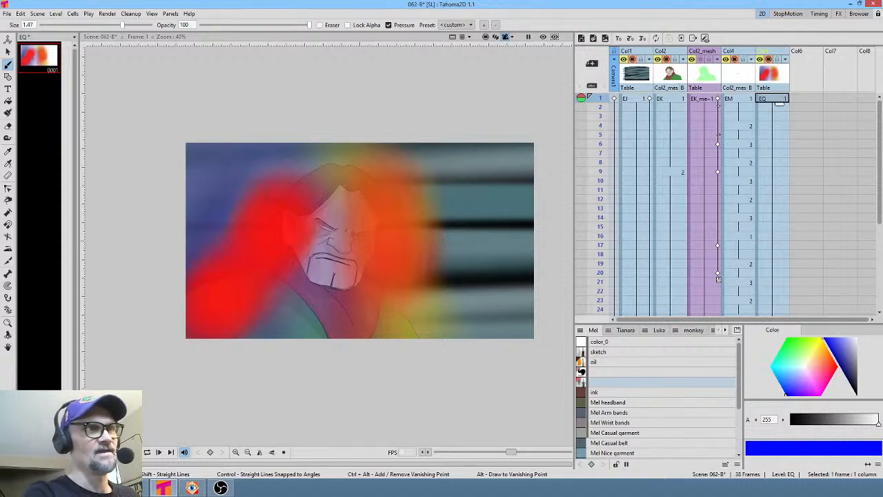
- Save all files and turn the preview back on to check the overlay
left_click(6, 13)
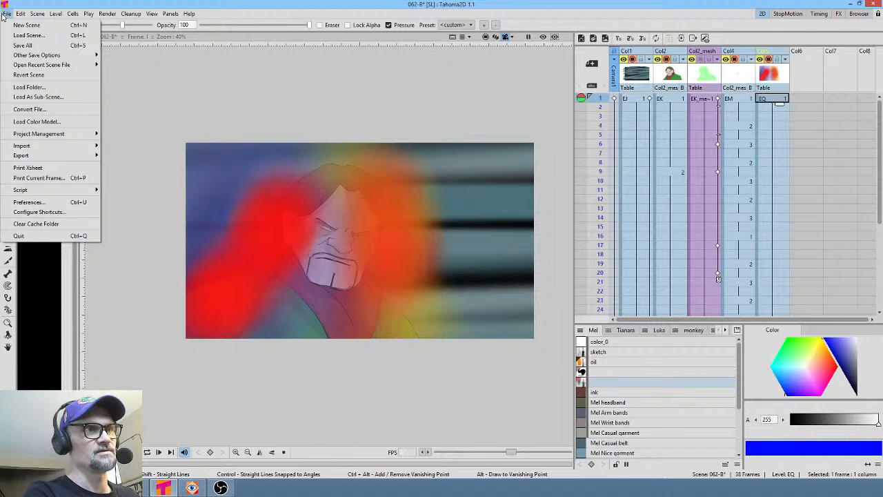
left_click(24, 45)
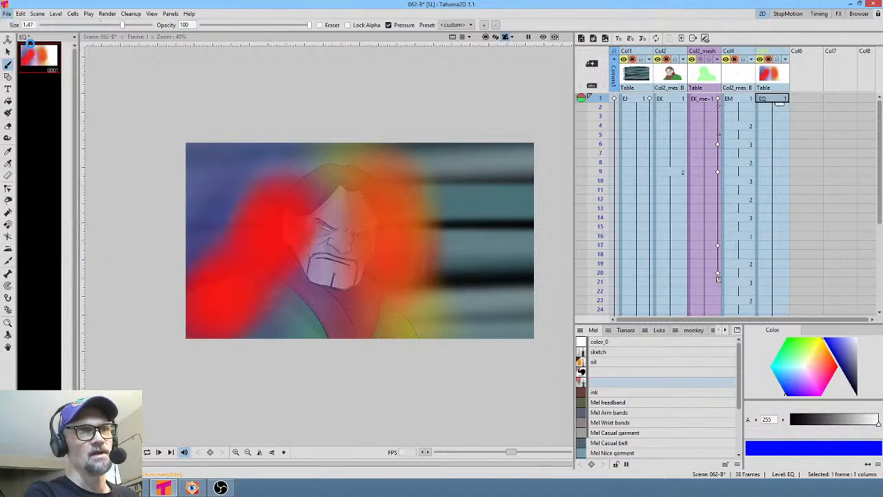
left_click(543, 38)
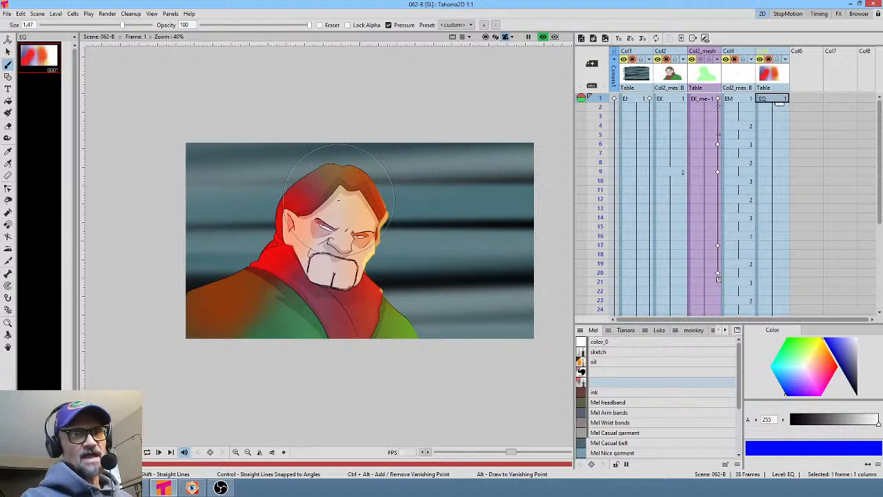
- Scrub through the frames of the scene and save all again
left_click_drag(599, 101, 597, 207)
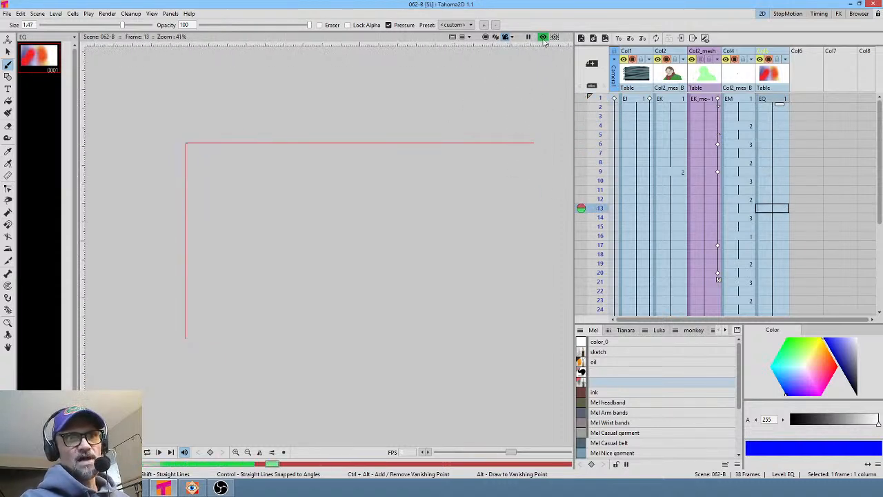
left_click(598, 127)
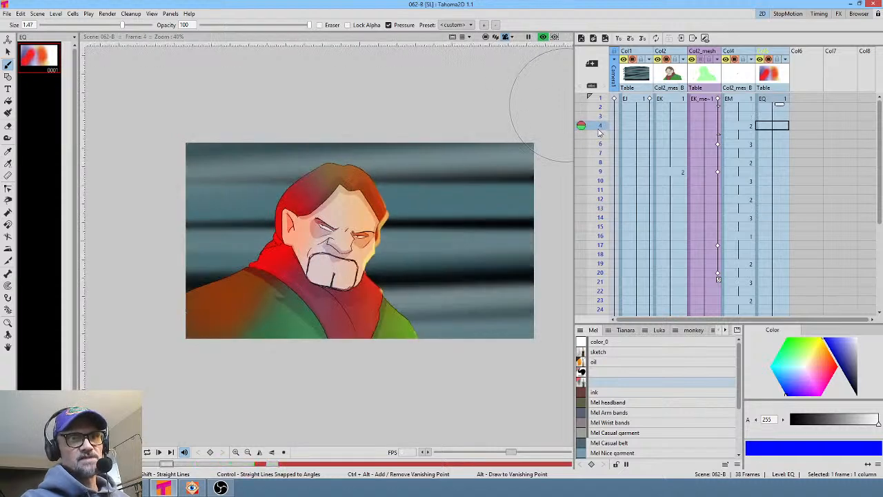
left_click(7, 13)
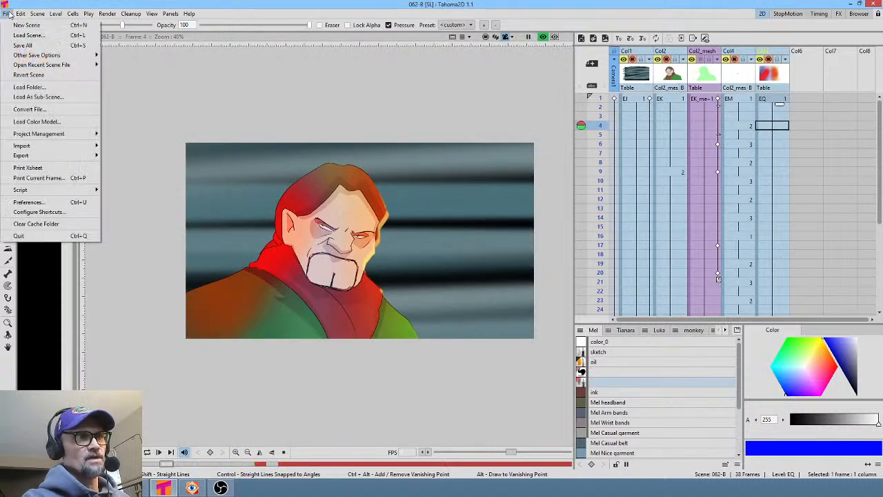
left_click(21, 46)
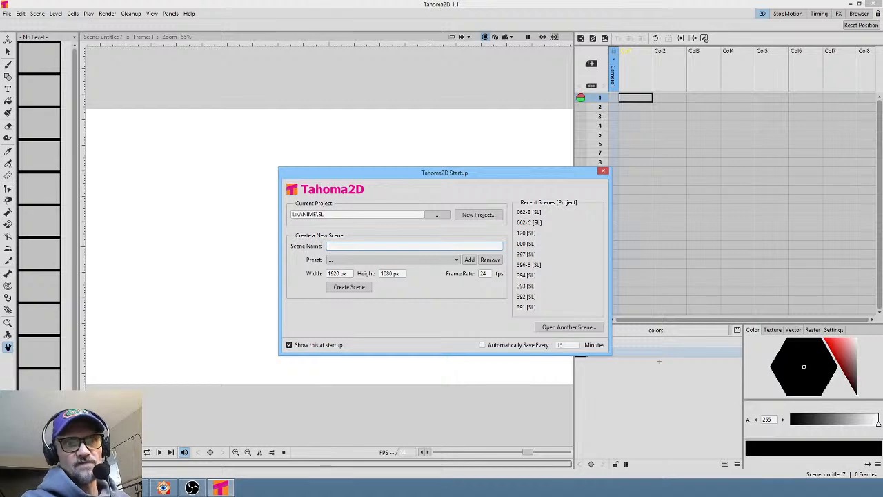
- Reopen scene 062-B from the recent scenes and select the Col5 gradient drawing with the Brush tool
left_click(530, 212)
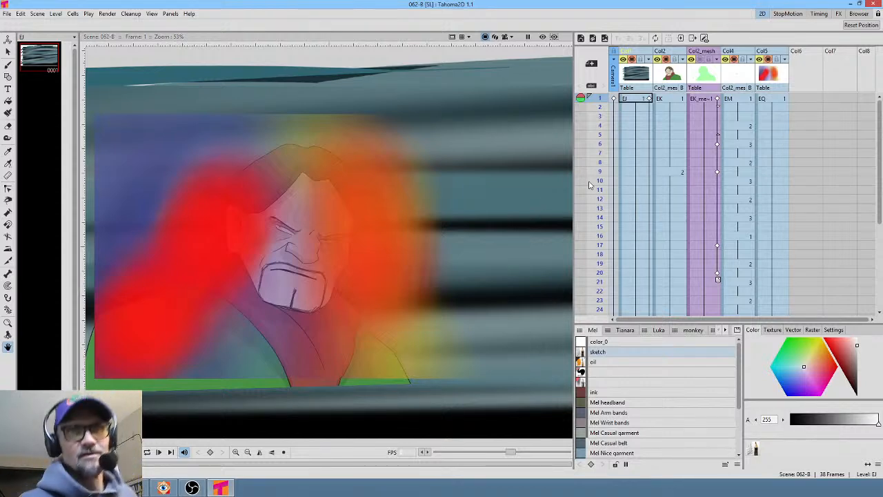
left_click(770, 99)
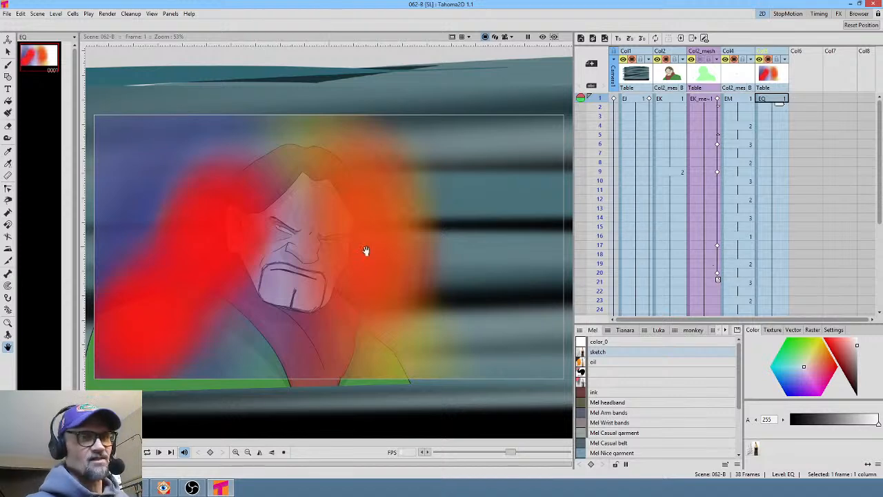
key("b")
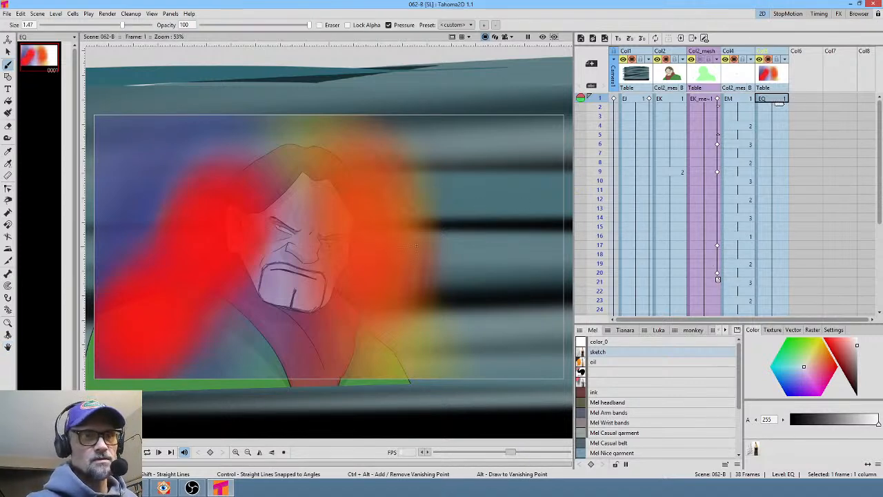
left_click(610, 382)
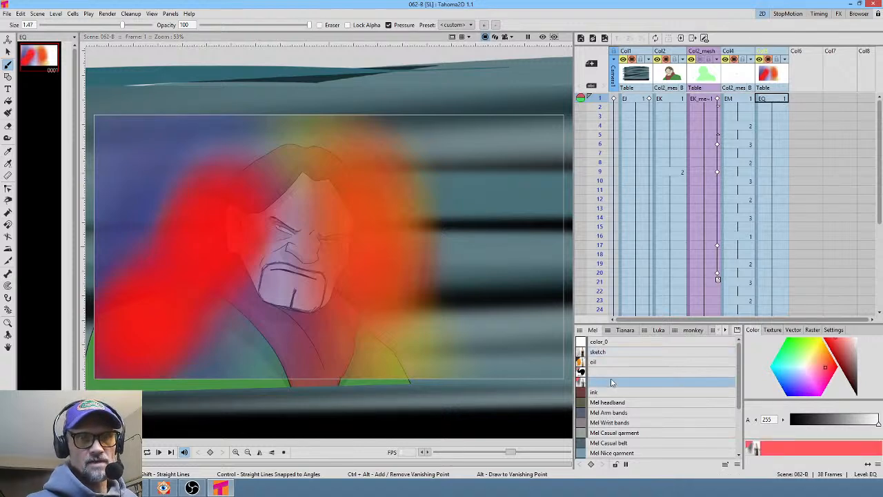
- Paint a yellow stroke over the lower left of the gradient and a blue stroke over the face's right side
left_click(815, 359)
left_click_drag(815, 360, 817, 345)
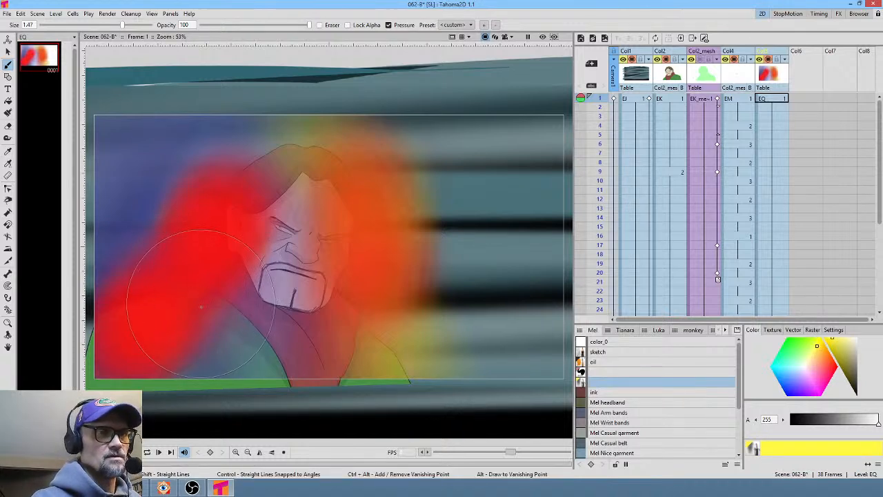
mouse_move(200, 291)
left_mouse_down()
mouse_move(158, 325)
mouse_move(131, 331)
mouse_move(153, 336)
mouse_move(141, 324)
mouse_move(148, 321)
mouse_move(183, 332)
mouse_move(165, 317)
mouse_move(135, 331)
mouse_move(183, 272)
mouse_move(227, 249)
mouse_move(207, 276)
mouse_move(237, 260)
left_mouse_up()
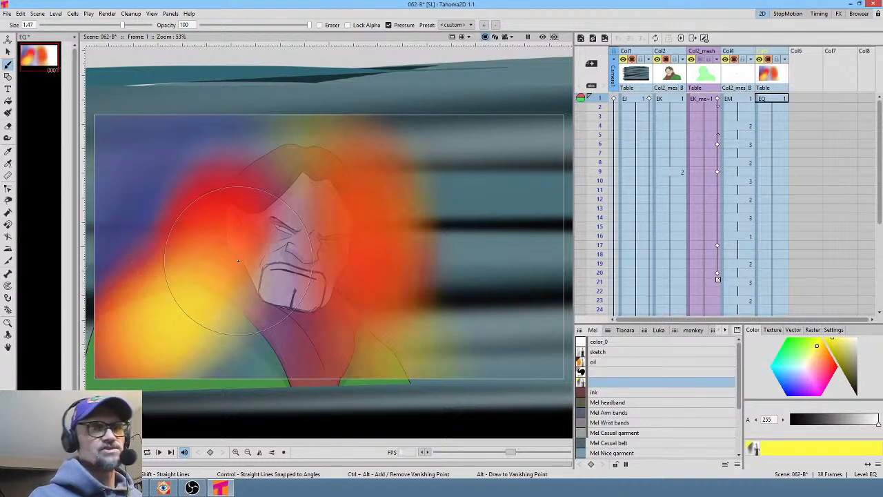
left_click(789, 395)
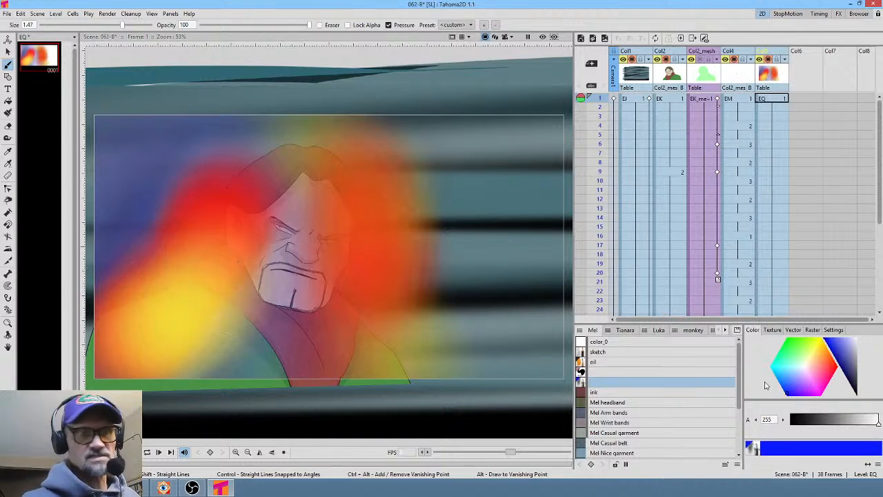
mouse_move(422, 206)
left_mouse_down()
mouse_move(412, 200)
mouse_move(406, 240)
mouse_move(368, 280)
mouse_move(420, 304)
mouse_move(394, 324)
mouse_move(414, 297)
left_mouse_up()
- Turn on the sub-camera preview and paint yellow strokes over the gradient's lower left and near the character's neck
left_click(554, 37)
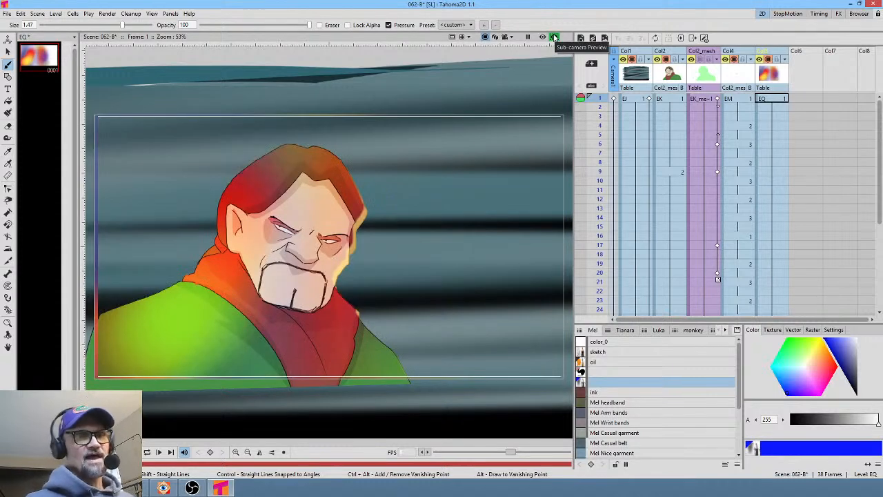
left_click(811, 354)
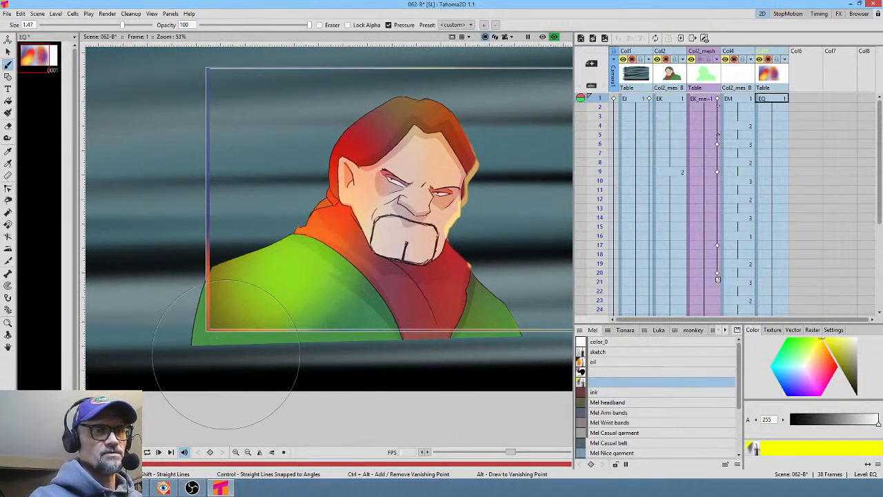
left_click_drag(227, 352, 250, 323)
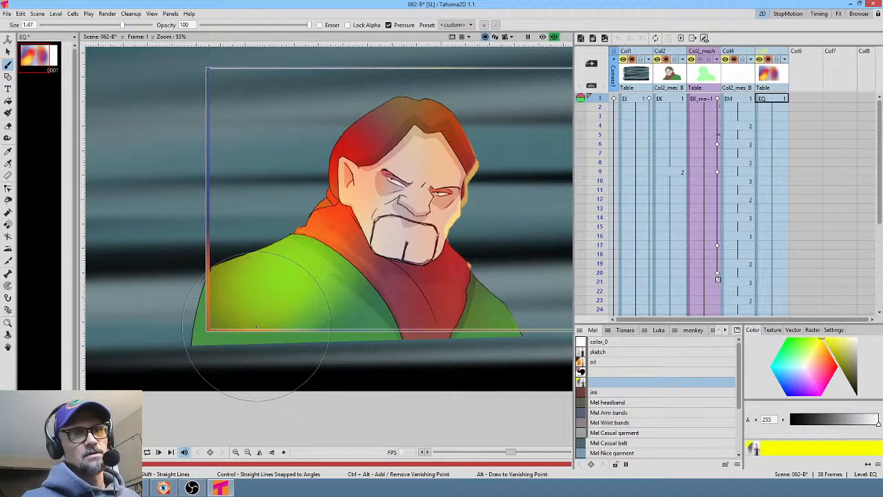
middle_click_drag(448, 271, 372, 296)
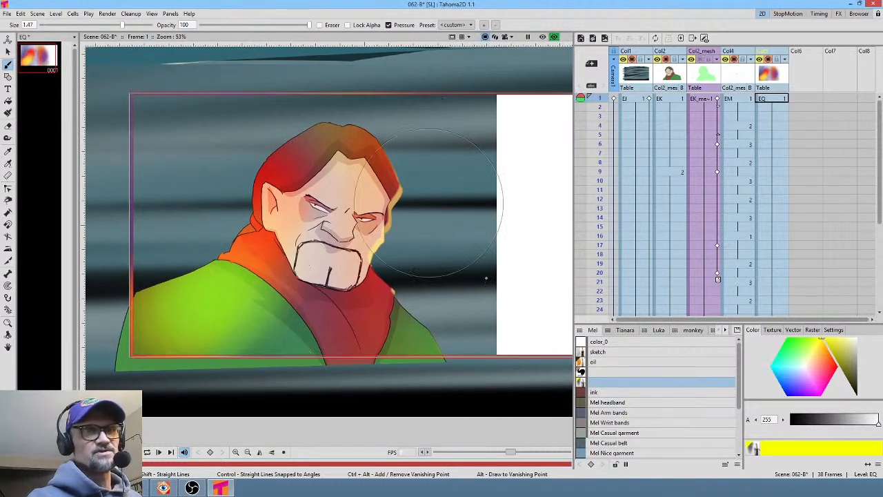
- Paint red strokes over the lower left of the character's body in the gradient drawing
left_click(826, 366)
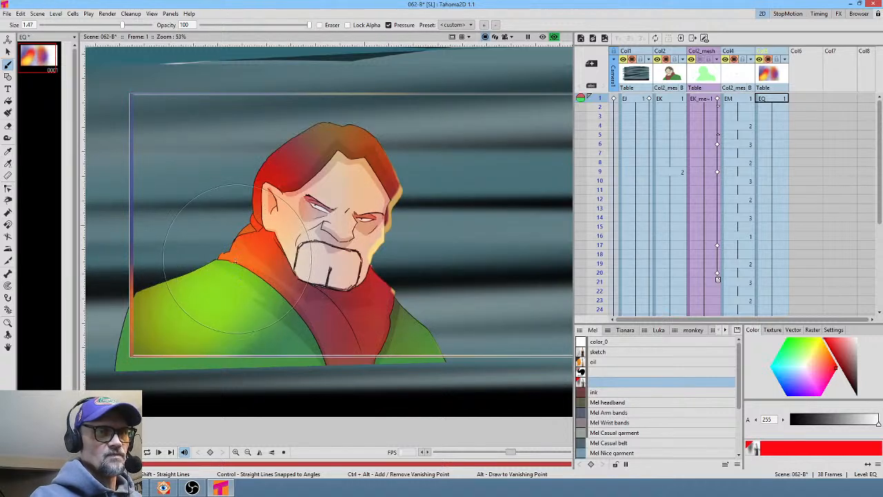
left_click_drag(235, 262, 231, 362)
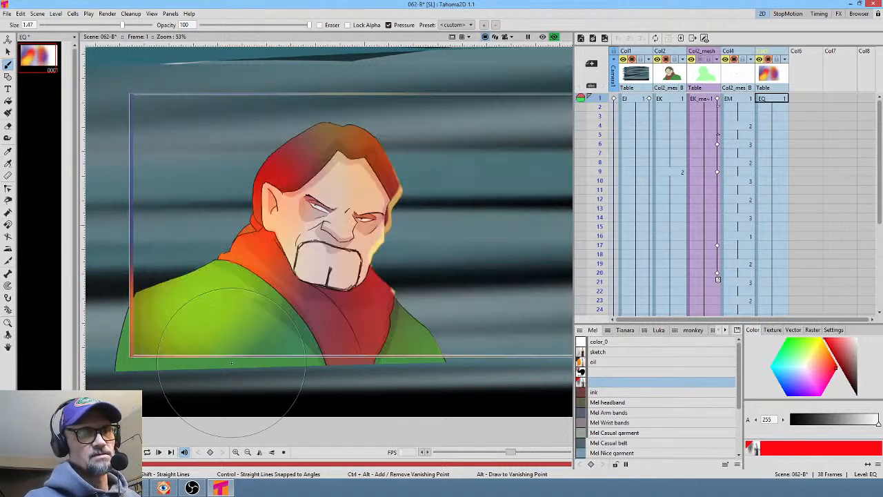
left_click_drag(237, 276, 188, 387)
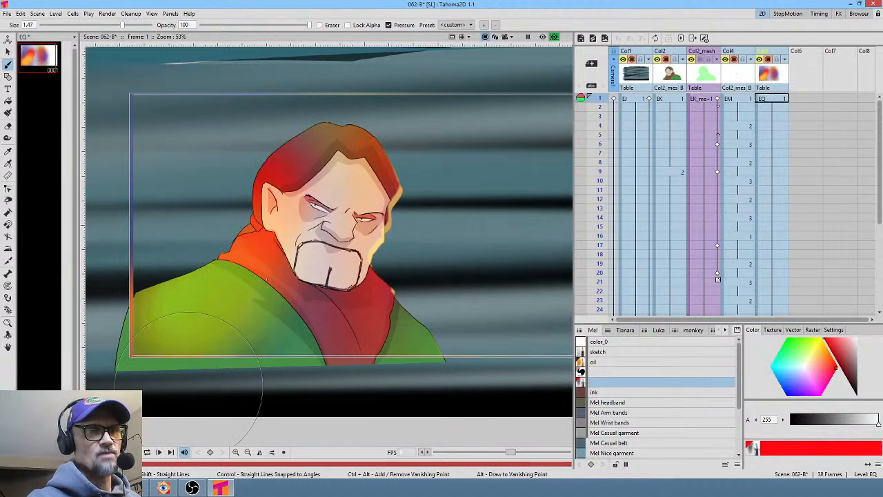
mouse_move(243, 265)
left_mouse_down()
mouse_move(194, 391)
mouse_move(197, 405)
left_mouse_up()
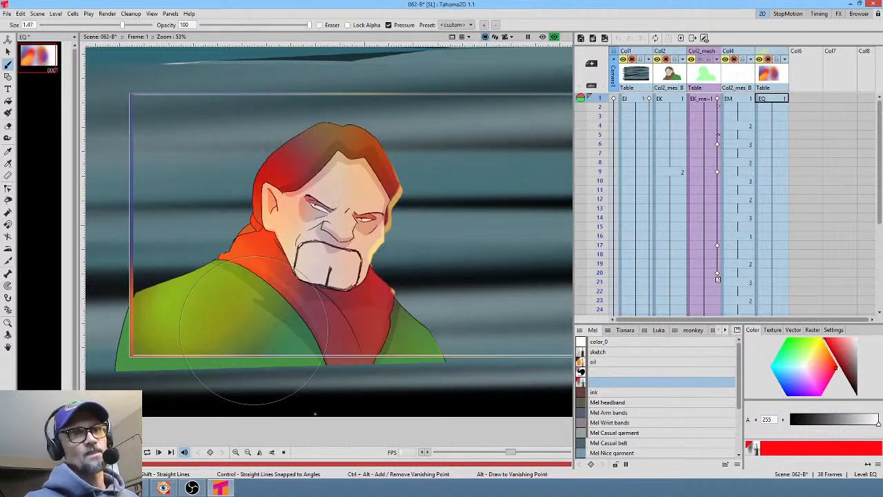
- Reduce the brush size to 0.04 and paint blue strokes over the character's right shoulder
left_click(788, 396)
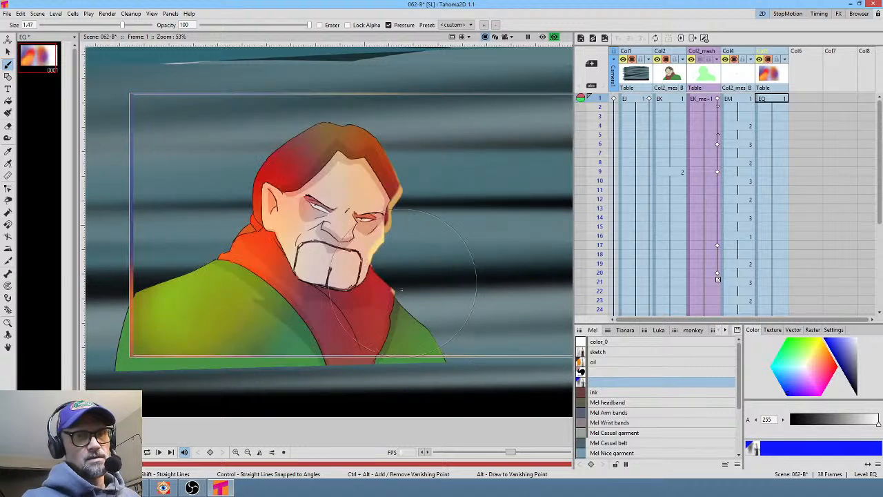
left_click_drag(123, 25, 96, 26)
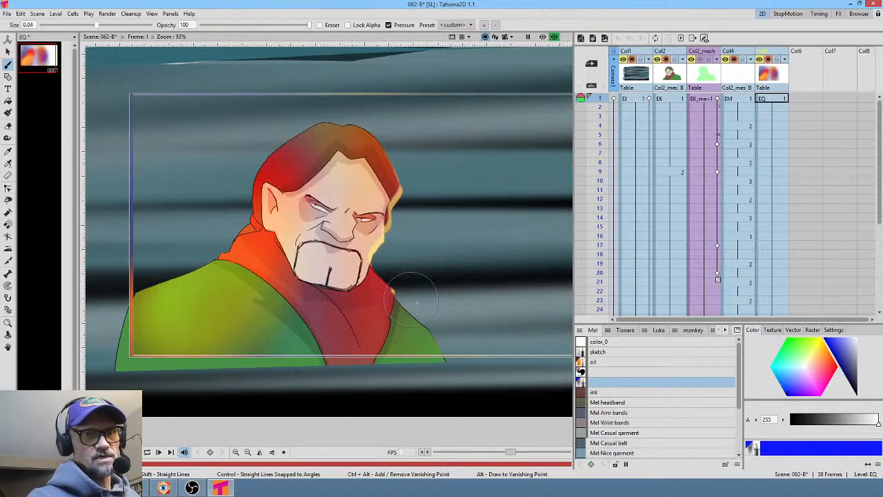
left_click_drag(426, 308, 370, 384)
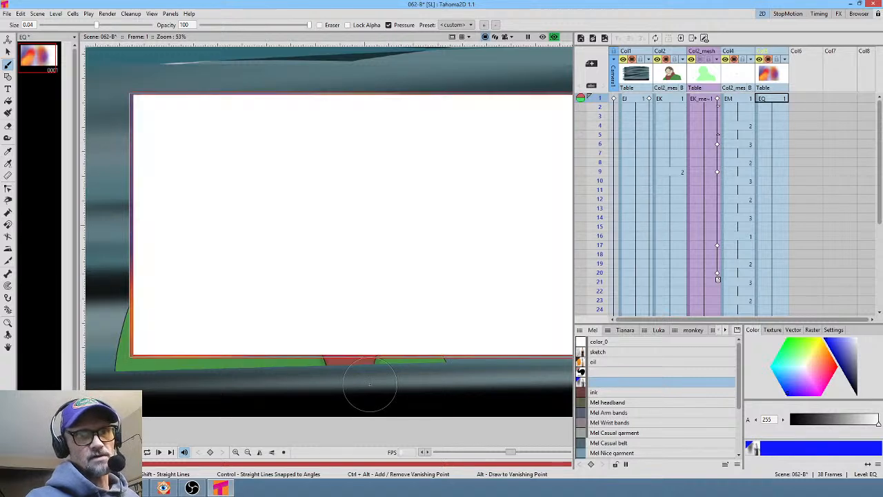
left_click_drag(398, 304, 333, 376)
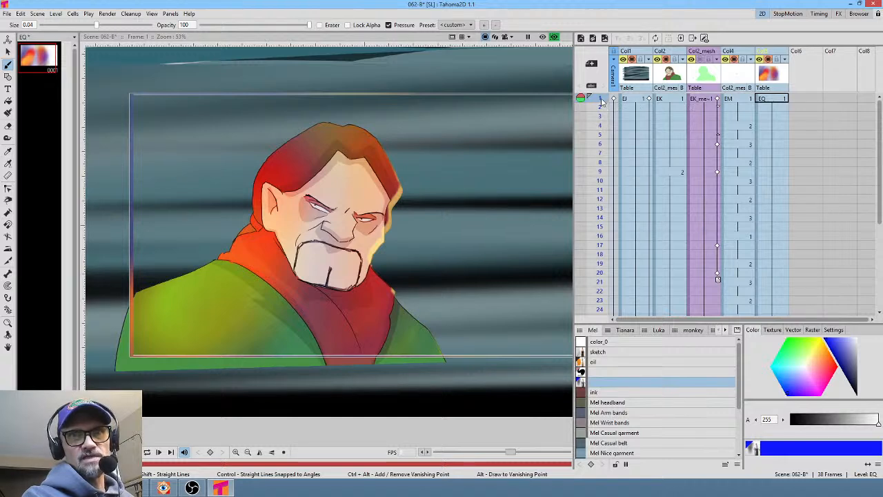
- Return to frame 1, open the FX schematic and move its window beside the viewer
left_click(600, 125)
left_click(600, 98)
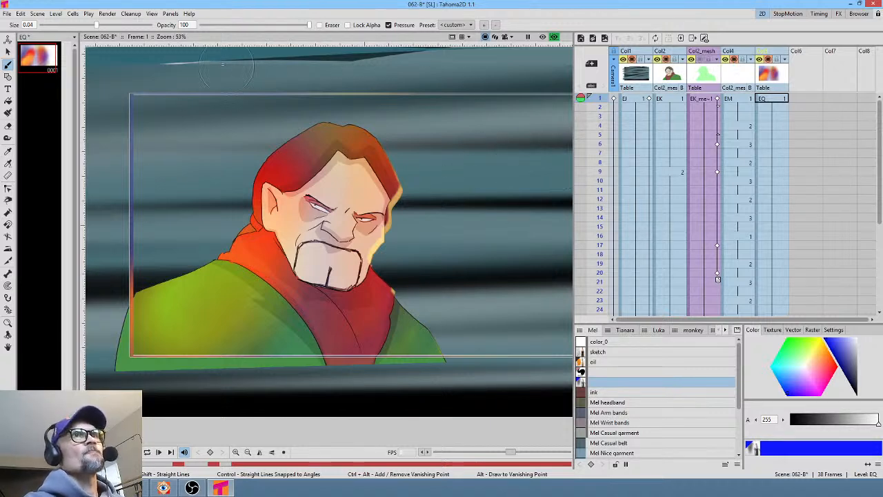
key("alt+s")
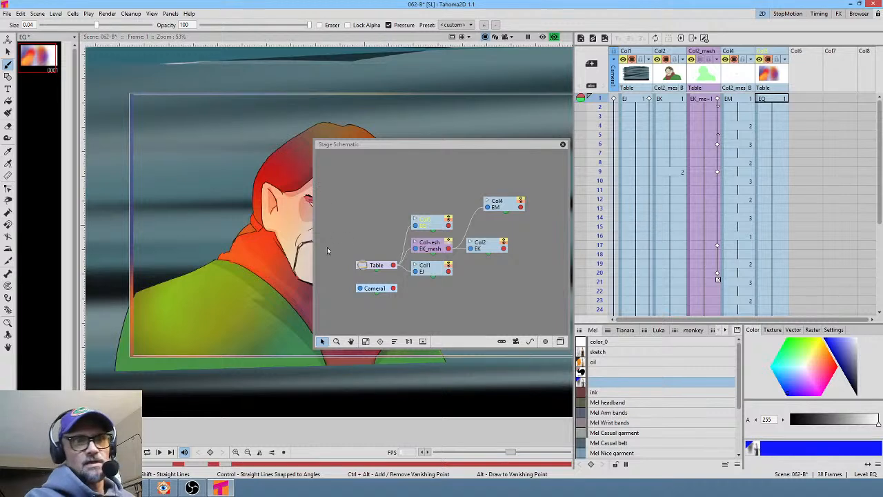
left_click(560, 341)
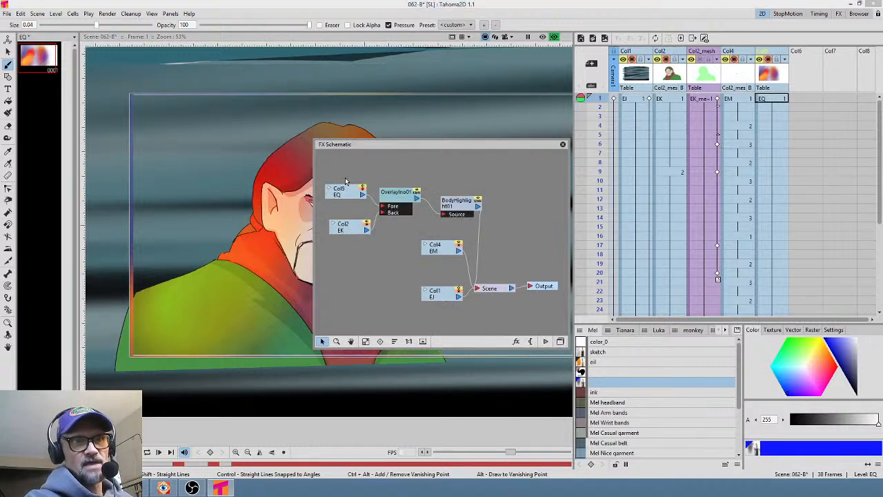
left_click_drag(406, 147, 578, 201)
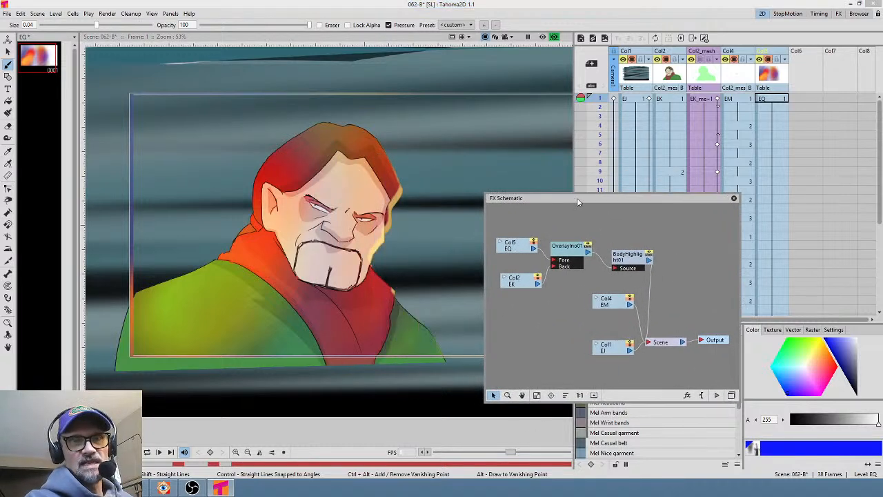
- Swap the EQ gradient column with the EM column in the xsheet and close the FX schematic
left_click_drag(536, 279, 526, 275)
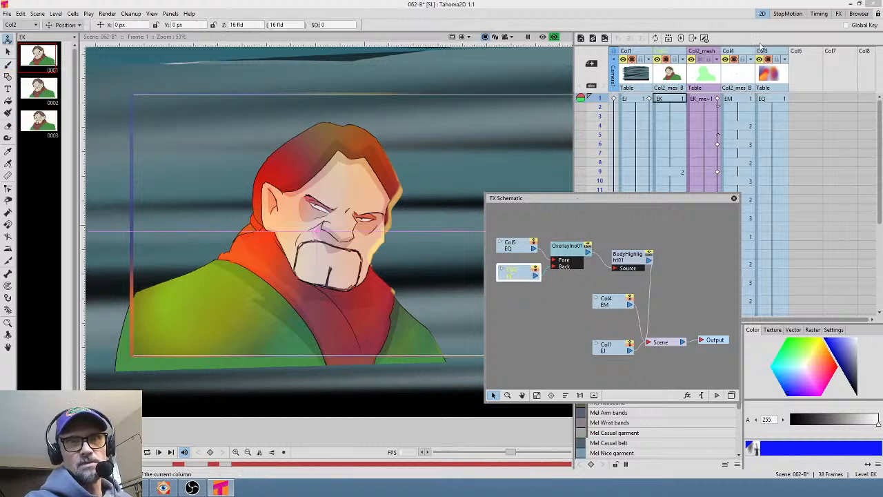
left_click_drag(739, 53, 775, 53)
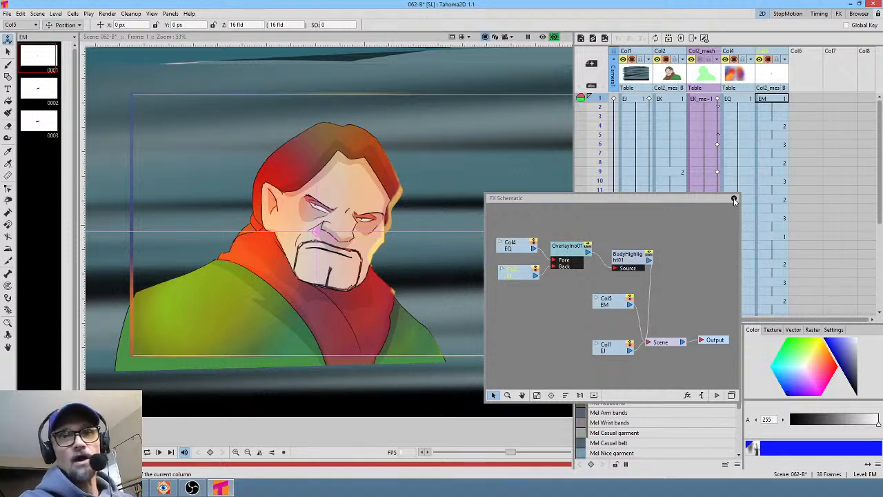
left_click(733, 198)
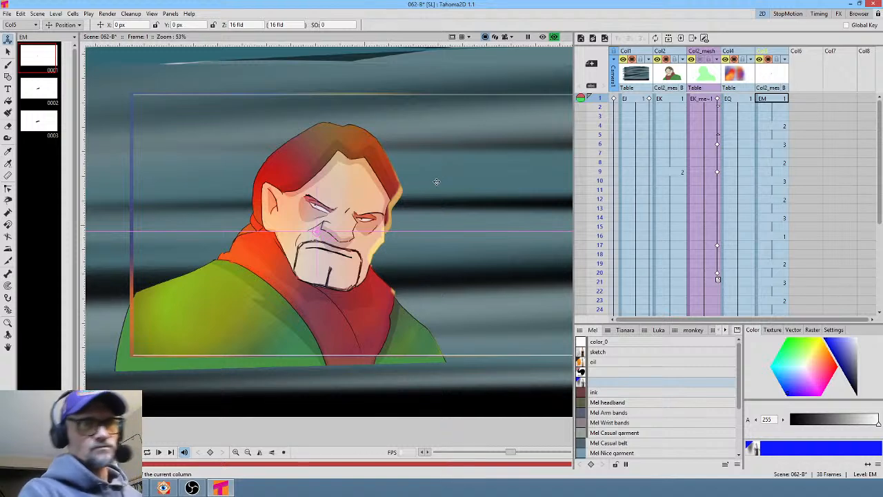
- Zoom out the viewer to examine the whole camera frame at frame 1
mouse_move(427, 183)
middle_mouse_down()
mouse_move(371, 179)
mouse_move(416, 181)
middle_mouse_up()
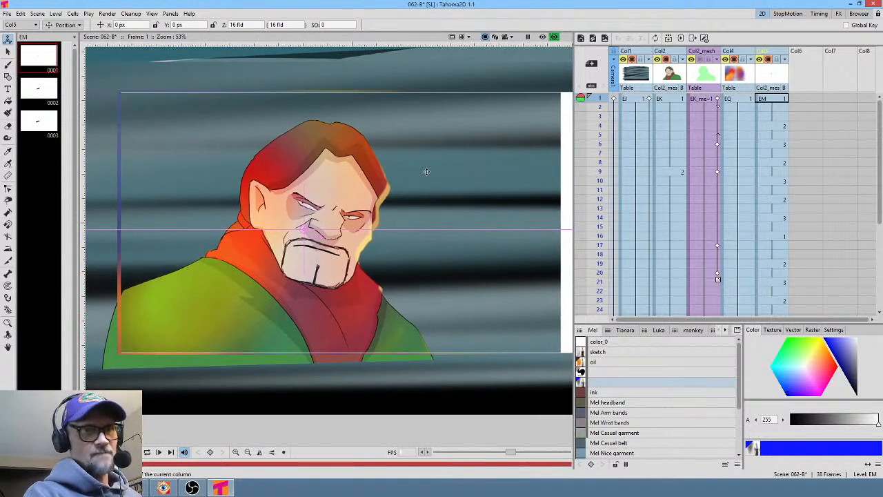
left_click(504, 38)
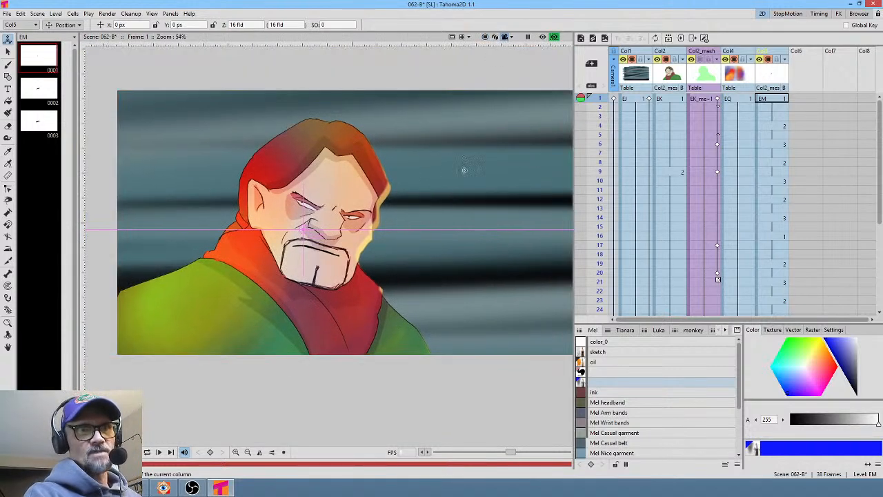
scroll(442, 169, "down", 3)
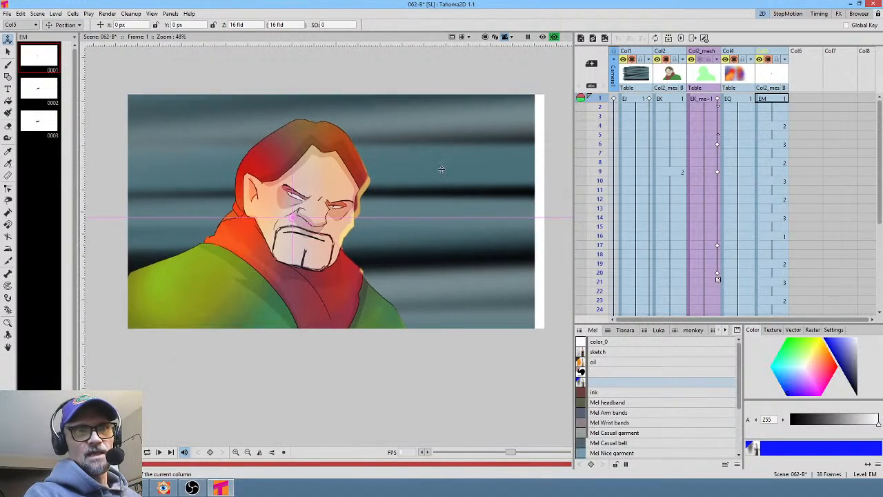
middle_click_drag(441, 169, 444, 169)
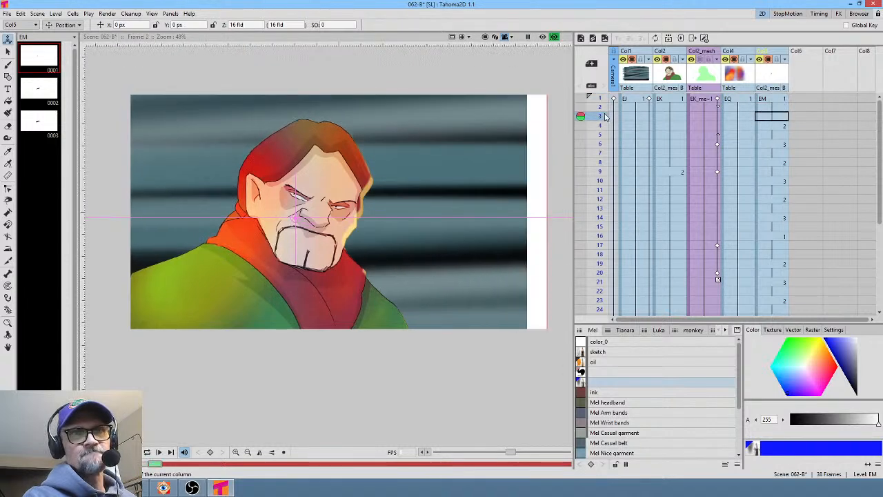
mouse_move(605, 97)
left_mouse_down()
mouse_move(605, 134)
mouse_move(610, 97)
left_mouse_up()
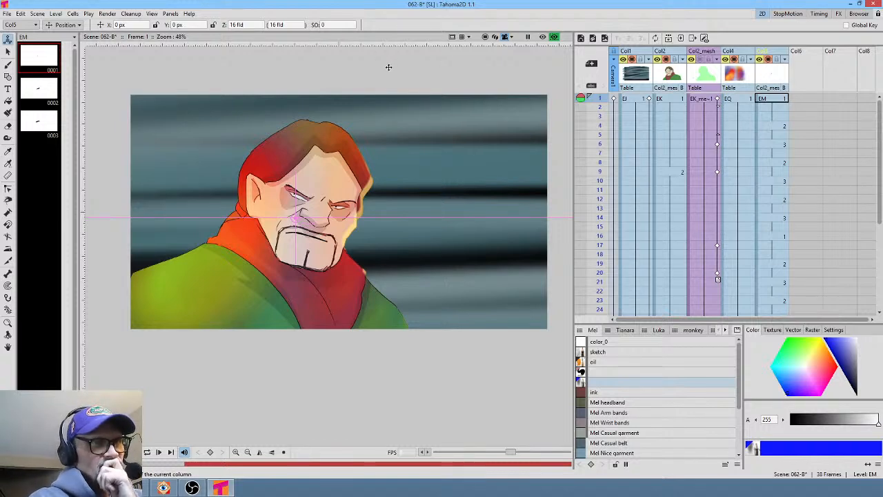
- Review the output settings, then render the scene's 38 frames as 062-B tif images
left_click(103, 14)
left_click(126, 57)
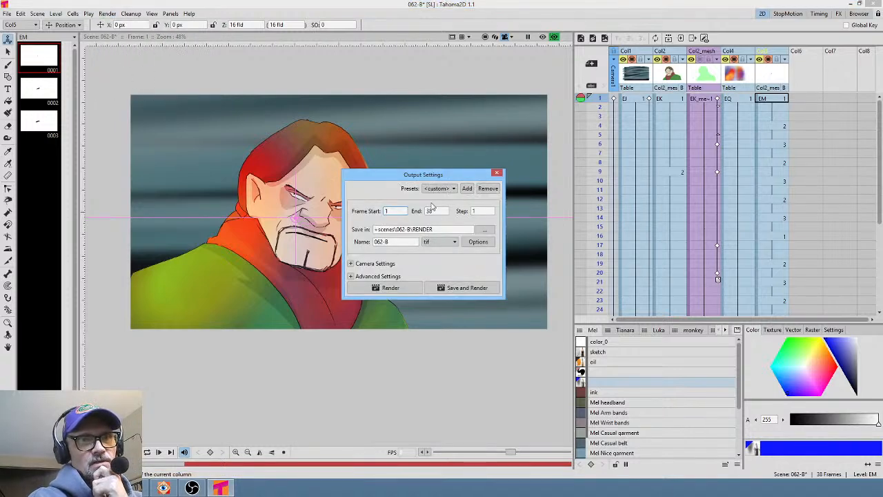
left_click(497, 174)
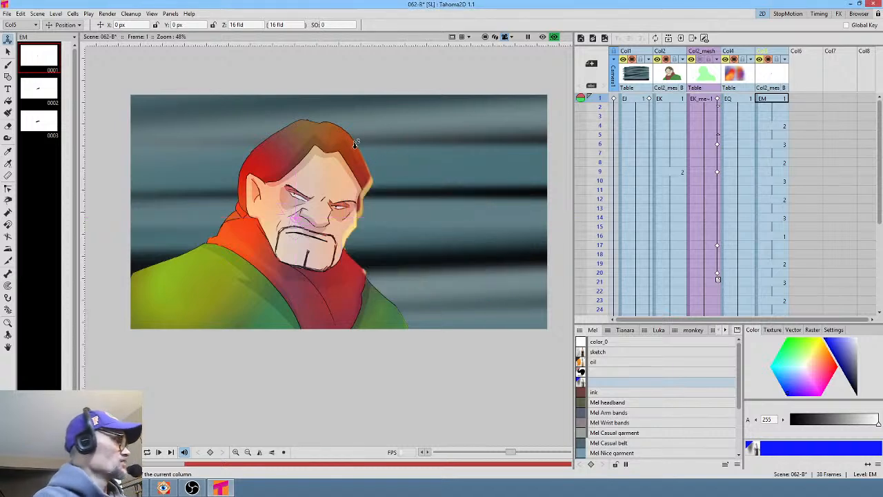
key("ctrl+shift+r")
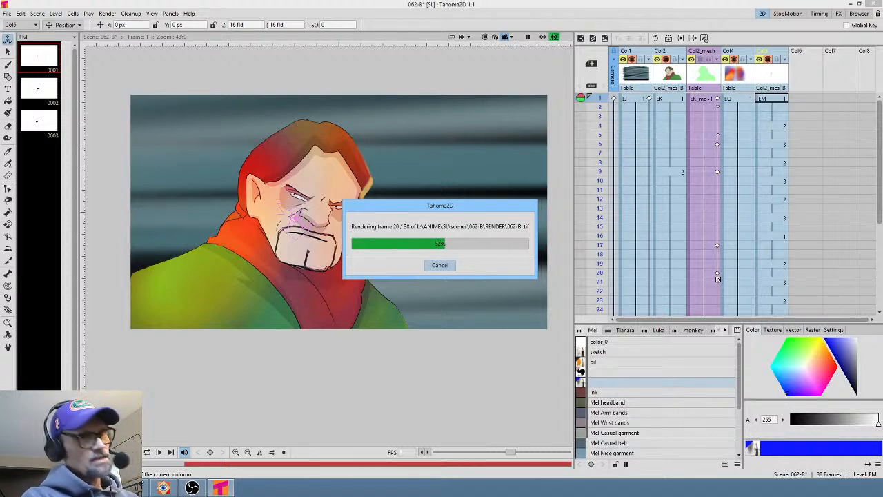
left_click(183, 451)
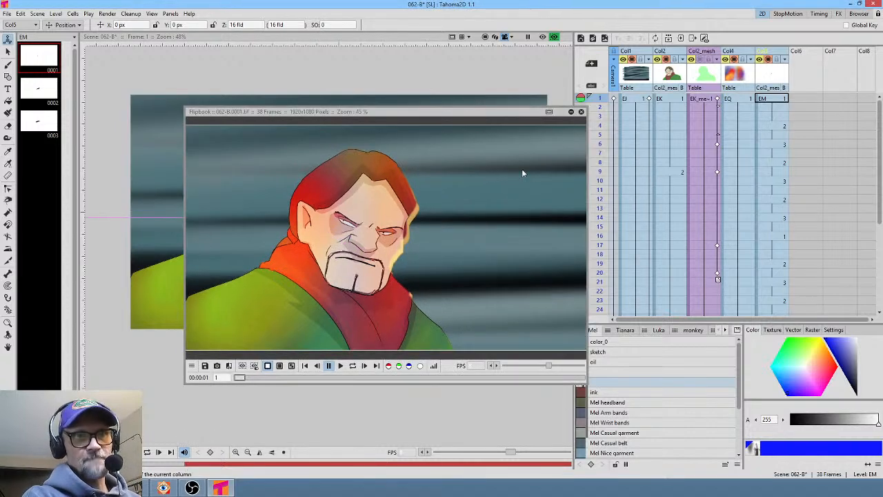
- Switch to Vegas Pro to select the 062-B clip region on the timeline, then return
left_click(133, 487)
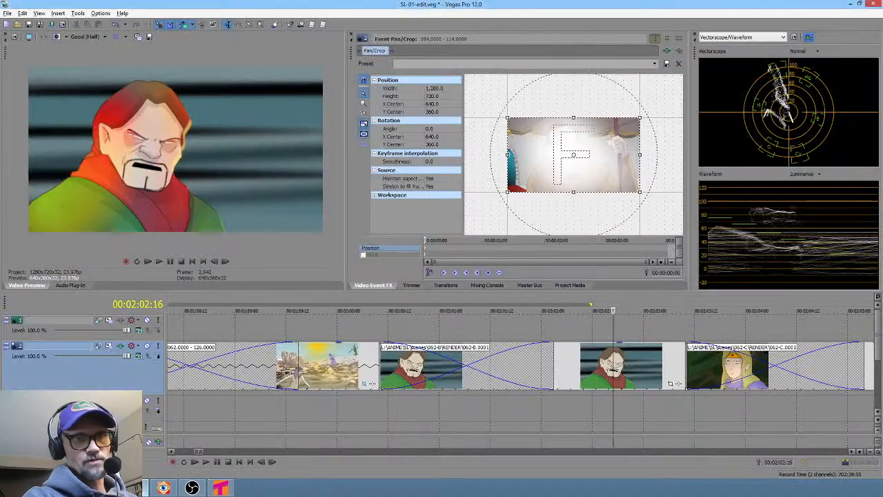
left_click_drag(405, 414, 598, 405)
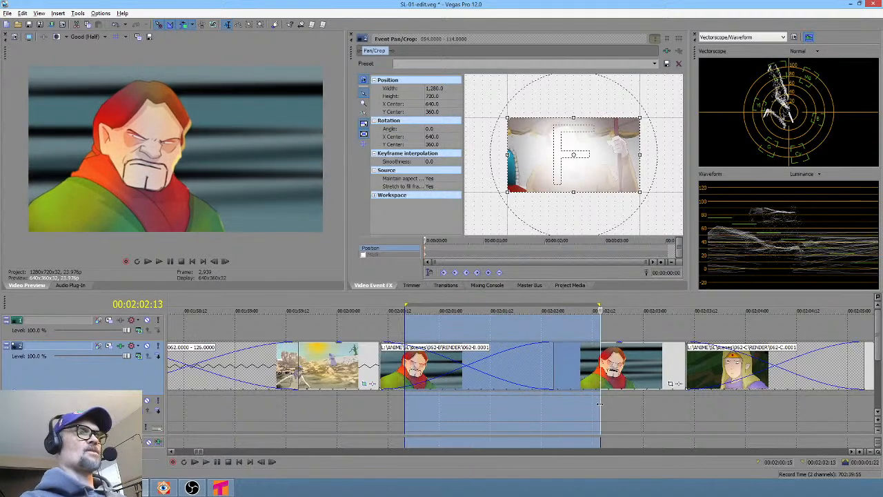
left_click(220, 488)
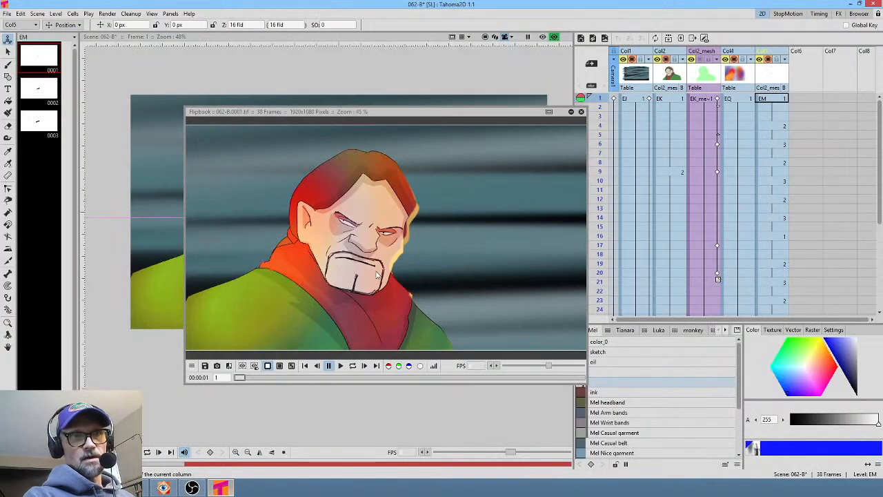
- Close the flipbook and open the settings of the Overlay effect node in the FX schematic
left_click(581, 112)
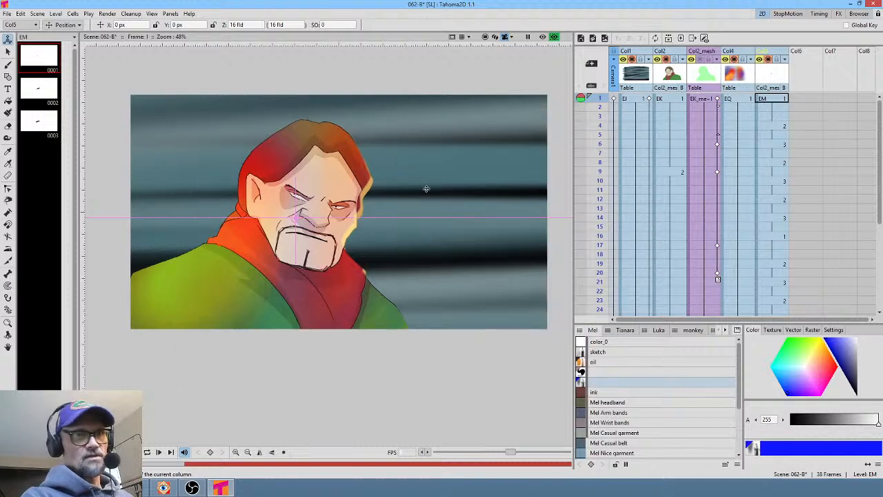
key("ctrl+shift+s")
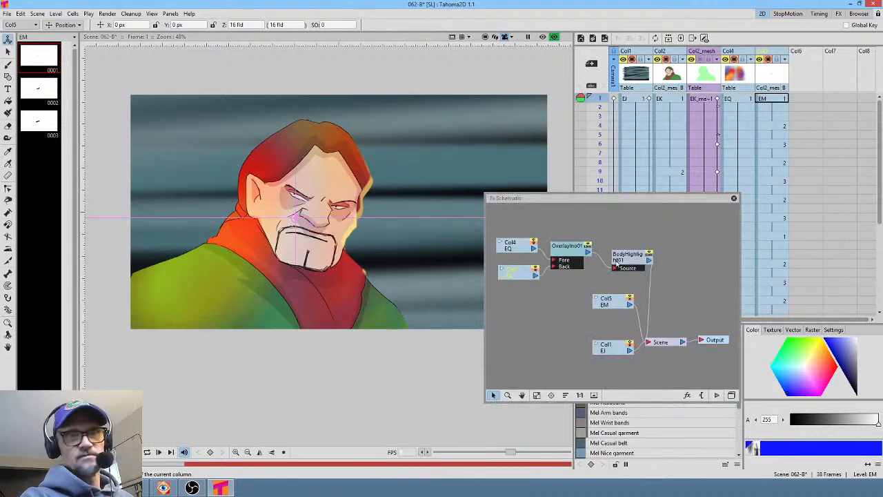
left_click(585, 253)
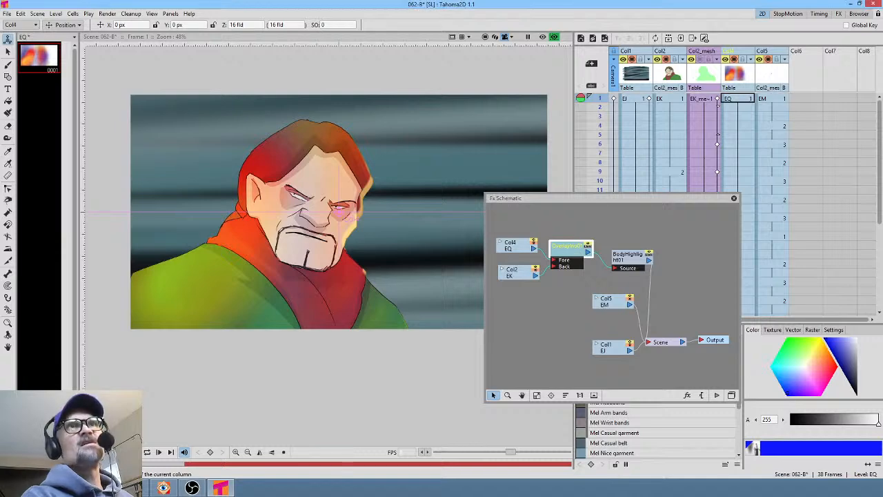
double_click(585, 253)
left_click_drag(672, 210, 686, 145)
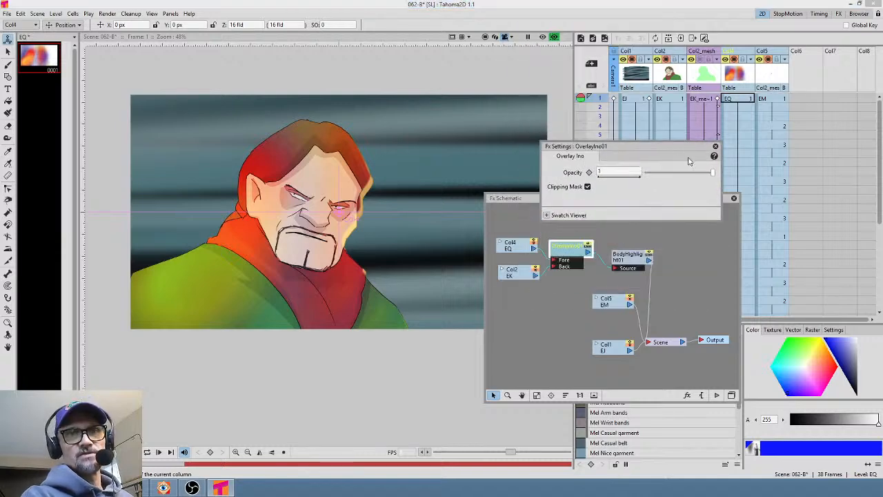
- Lower the Overlay node's opacity to about 0.69, close the FX windows, and preview-render the scene
left_click_drag(715, 176, 701, 178)
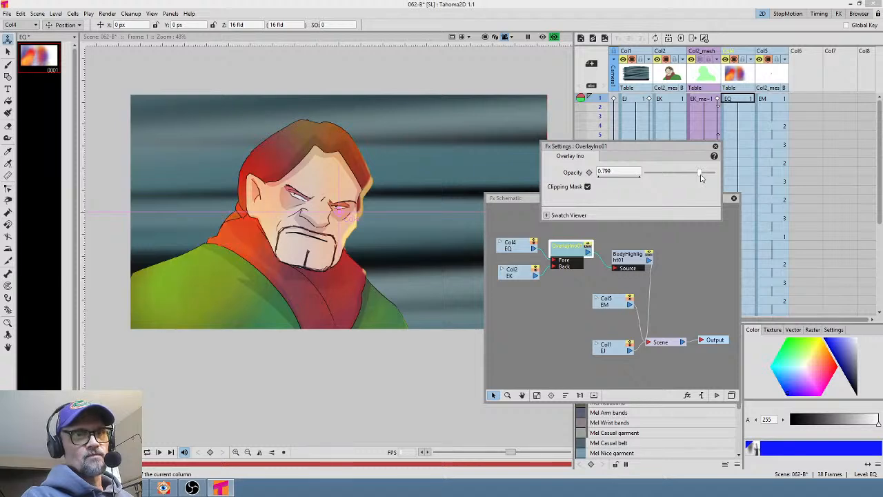
left_click_drag(701, 178, 693, 178)
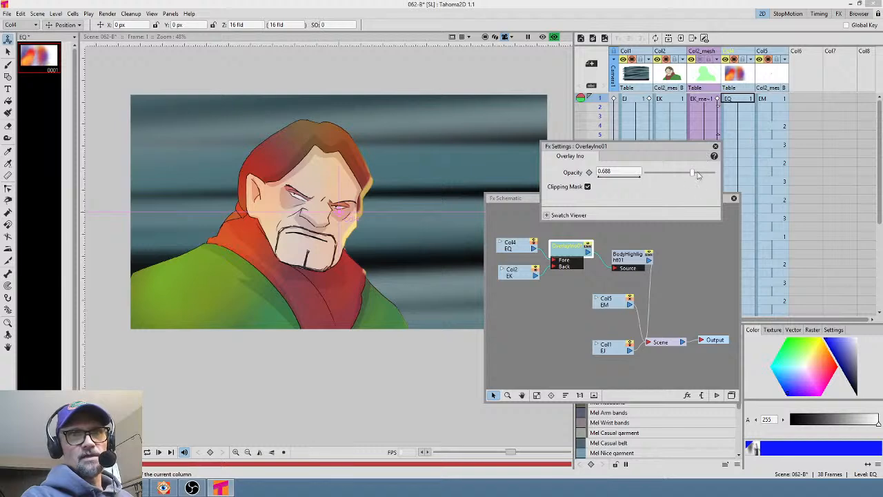
left_click(715, 147)
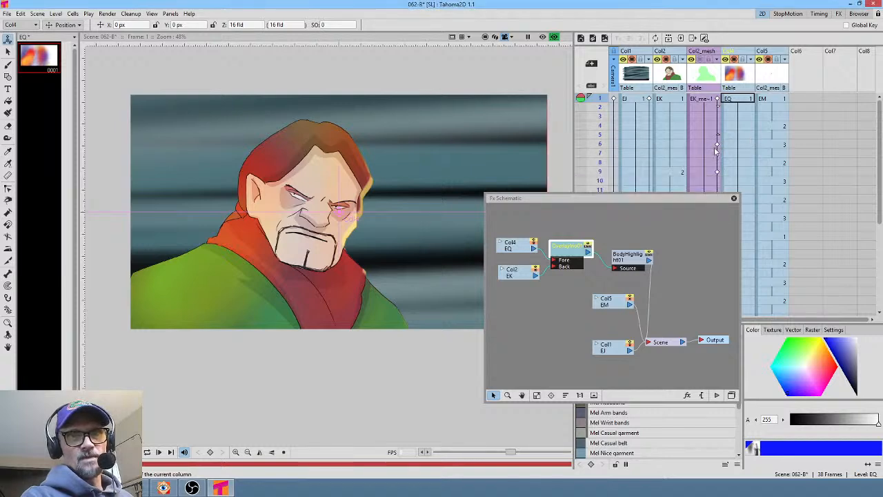
left_click(733, 198)
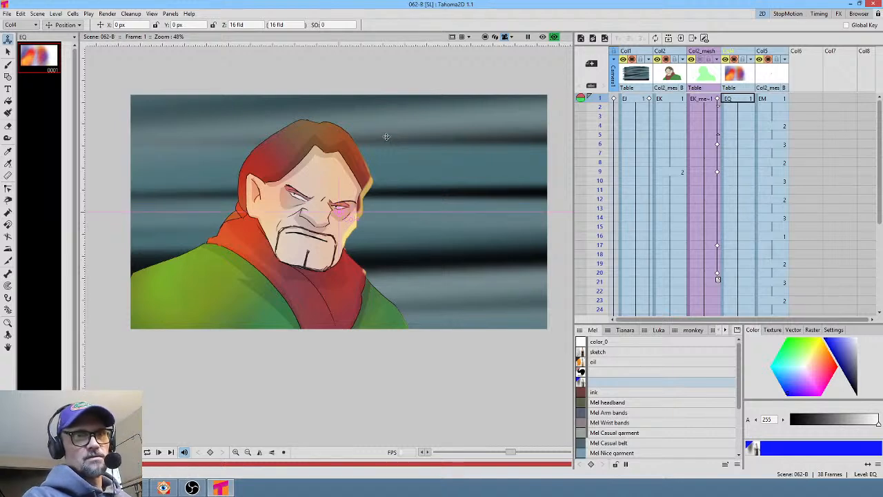
key("ctrl+shift+r")
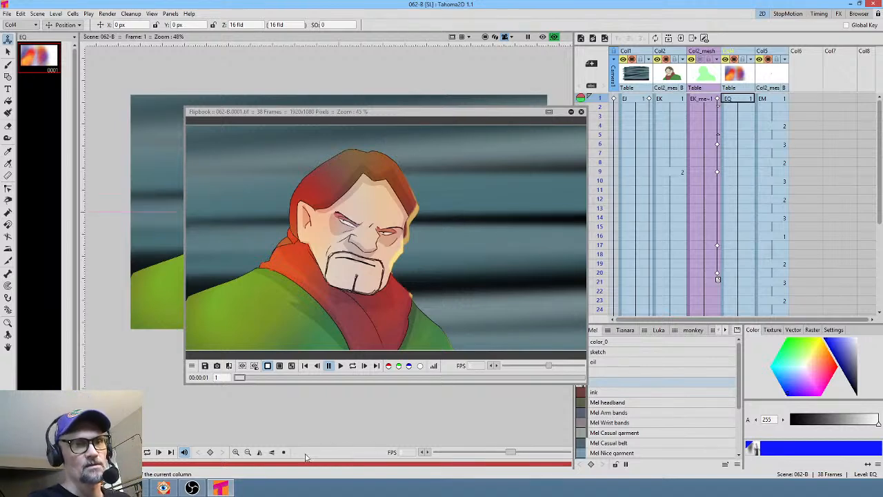
- Switch to Vegas Pro and play back timeline regions around the 062-B and 060 clips
left_click(141, 489)
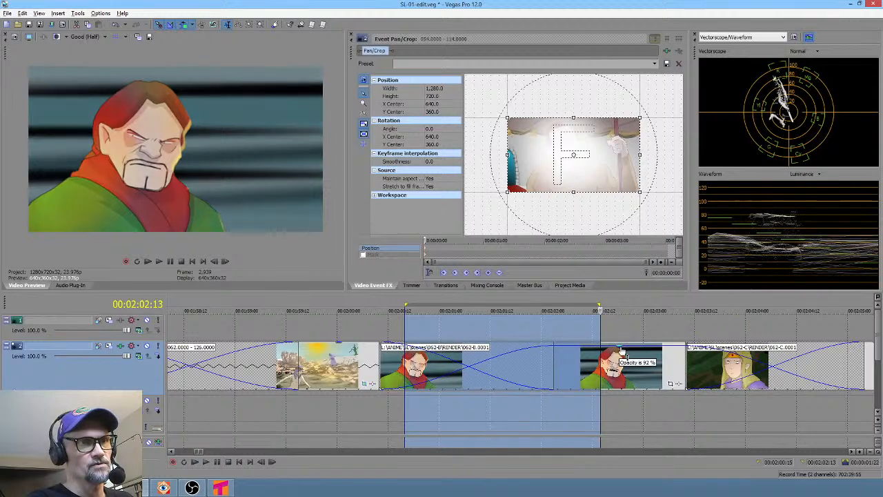
mouse_move(625, 349)
left_mouse_down()
mouse_move(625, 361)
mouse_move(625, 354)
left_mouse_up()
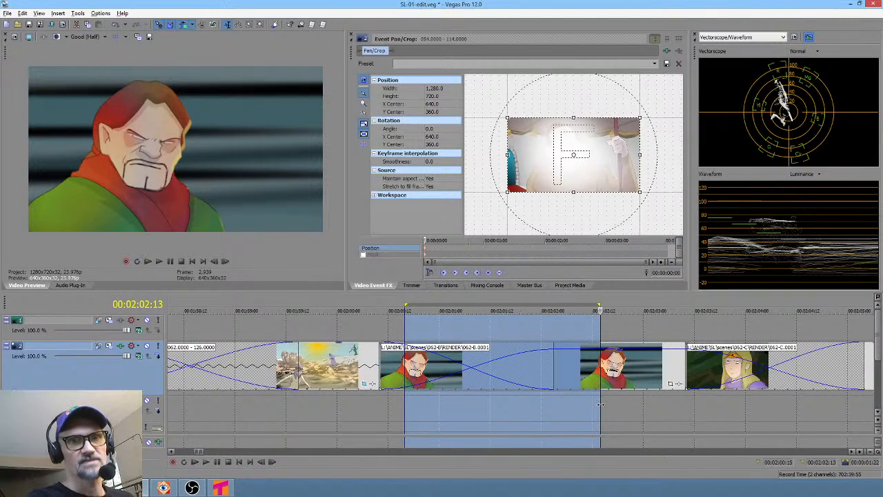
left_click_drag(605, 410, 680, 410)
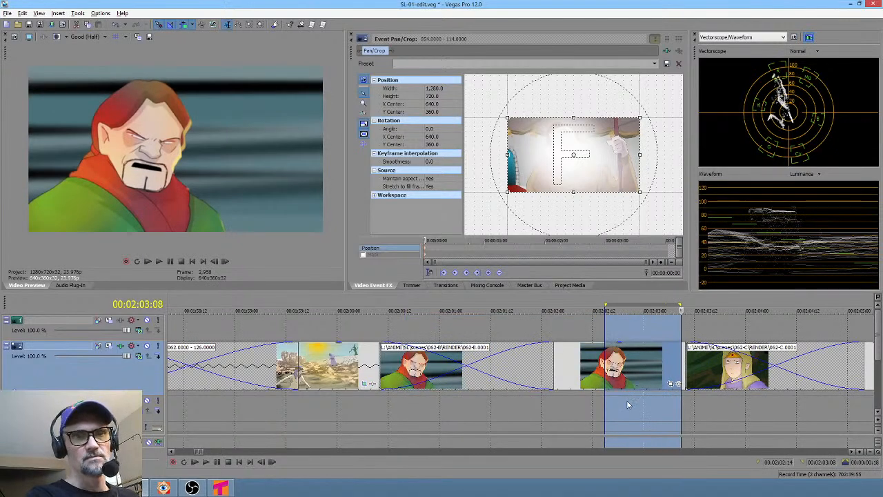
left_click_drag(630, 407, 759, 408)
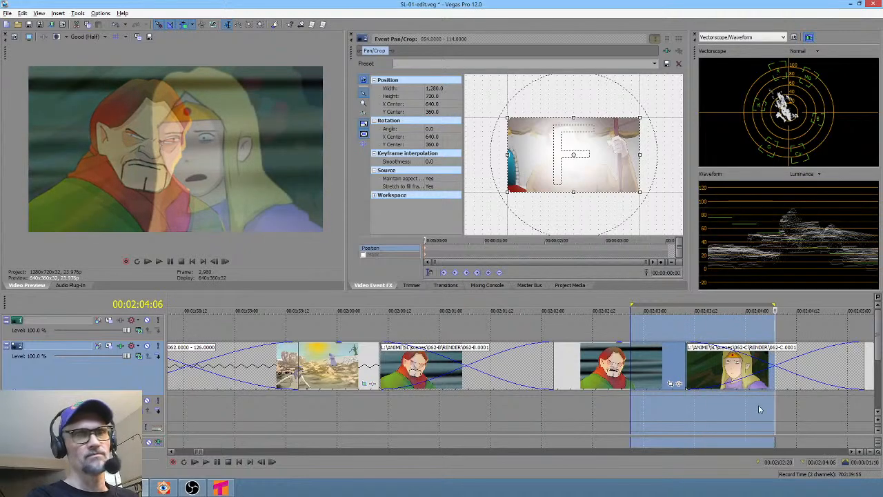
scroll(758, 407, "down", 5)
left_click_drag(507, 408, 370, 373)
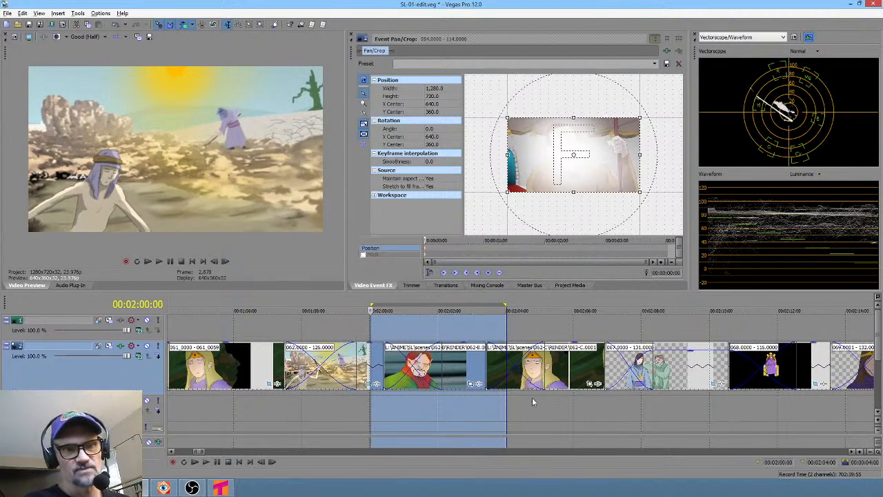
scroll(510, 400, "left", 5)
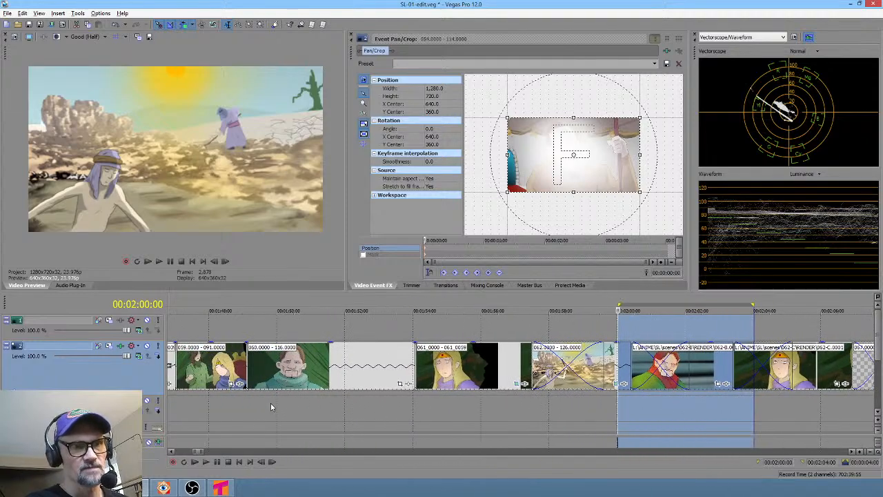
left_click_drag(256, 407, 329, 407)
left_click(663, 415)
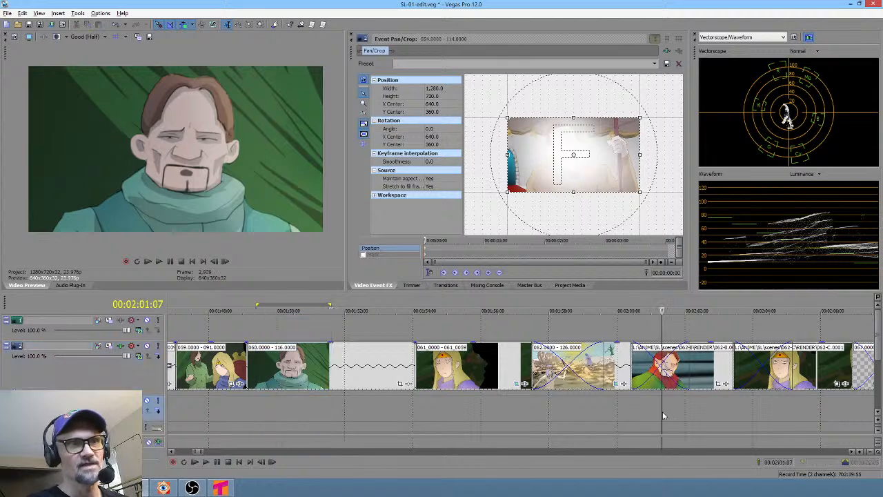
left_click(325, 398)
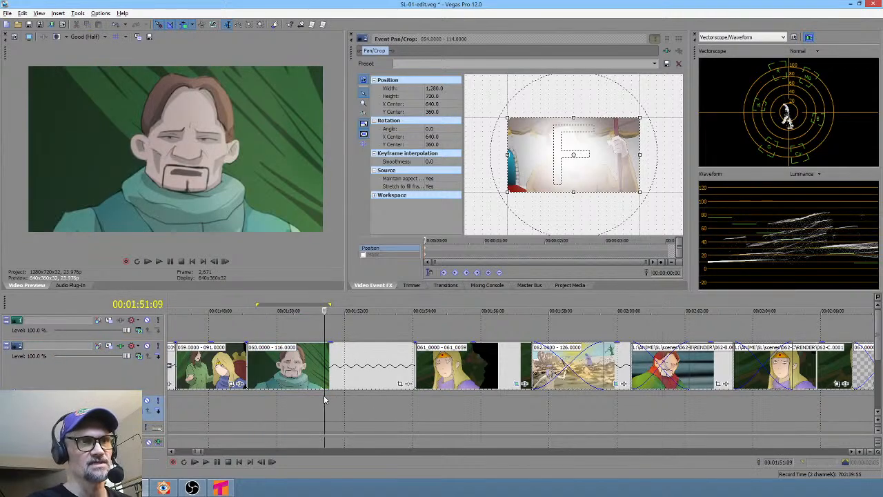
left_click(673, 407)
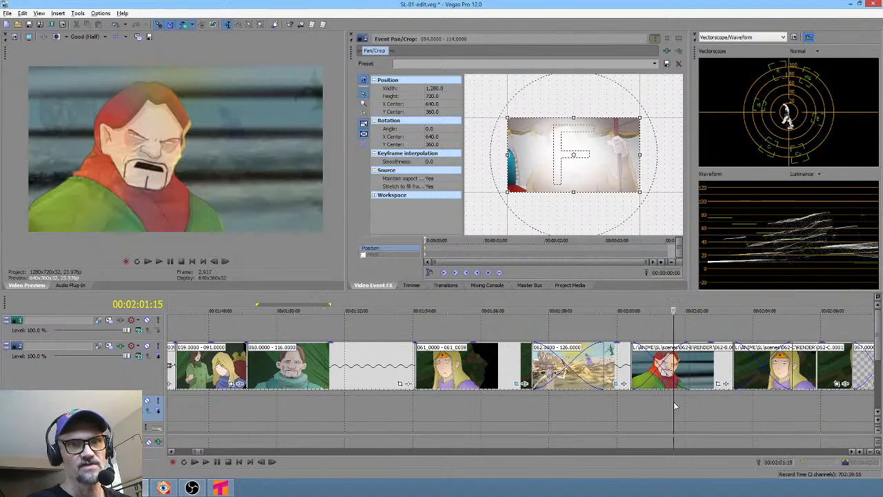
left_click(323, 398)
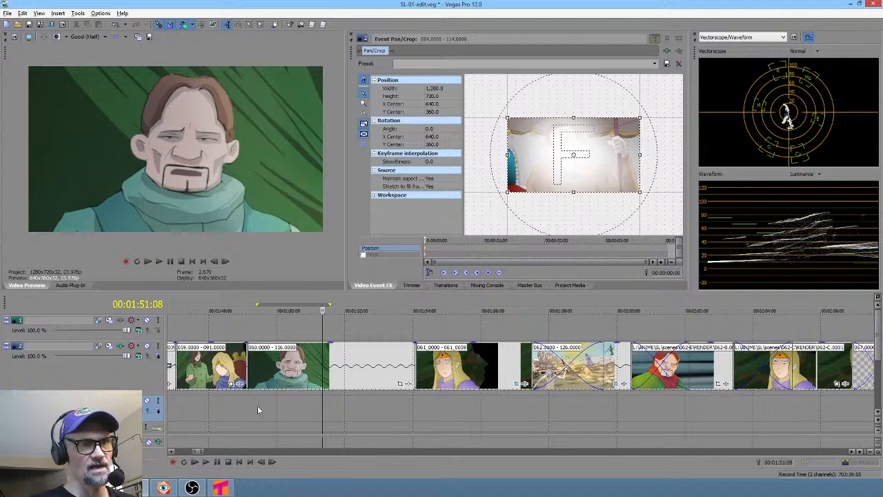
left_click_drag(258, 410, 387, 410)
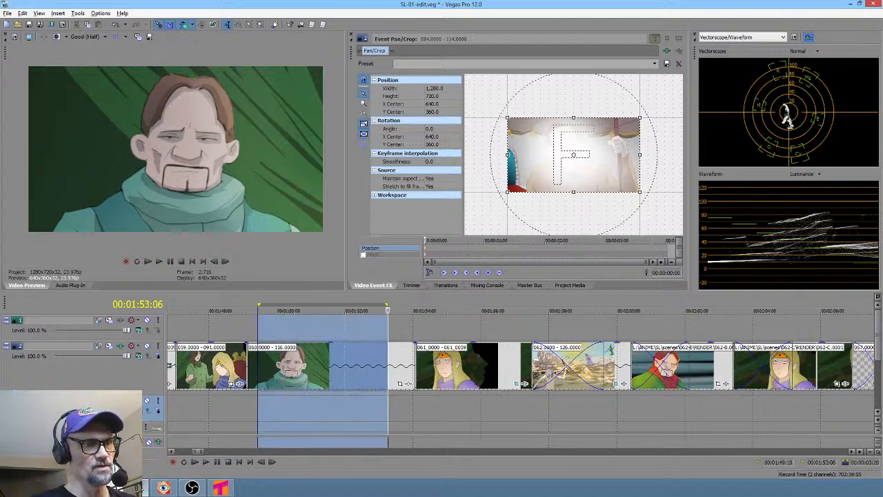
left_click(279, 416)
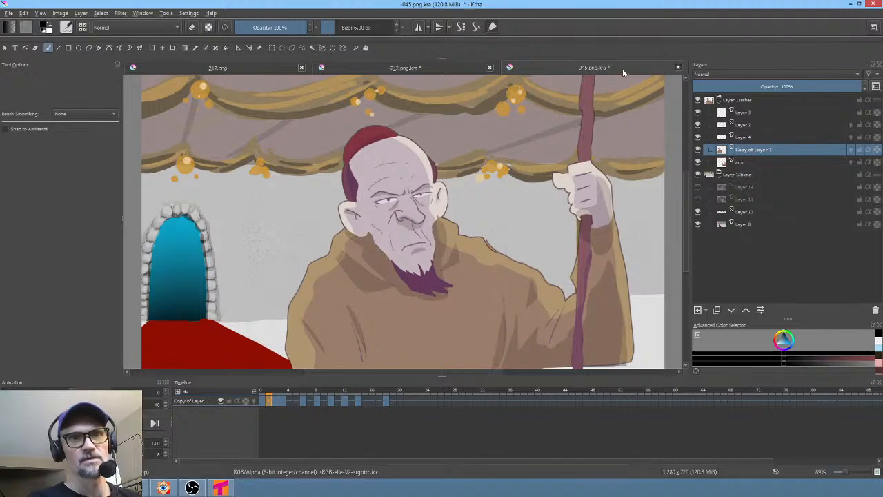
- Switch to Krita, save the current document, and close all open documents
key("ctrl+s")
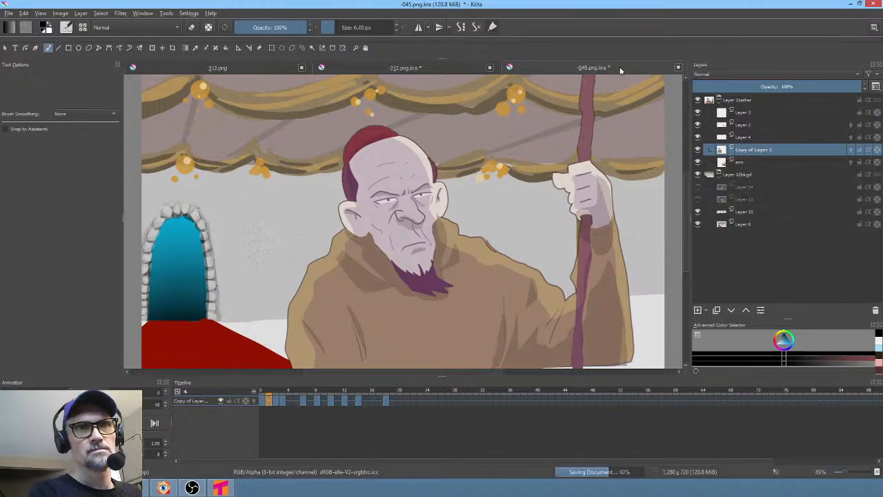
left_click(679, 68)
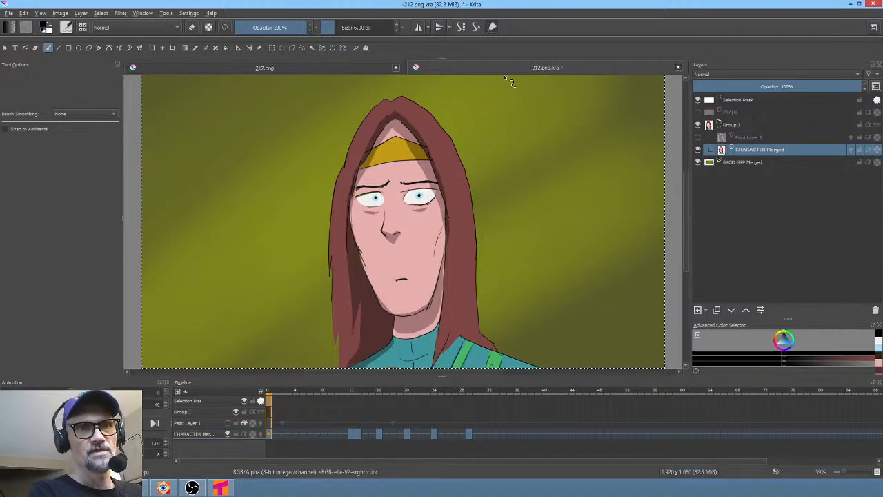
left_click(678, 68)
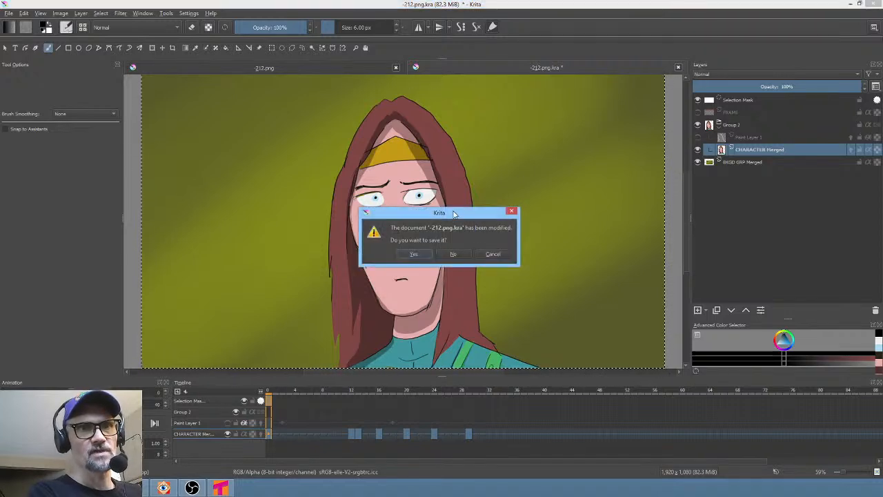
left_click(498, 256)
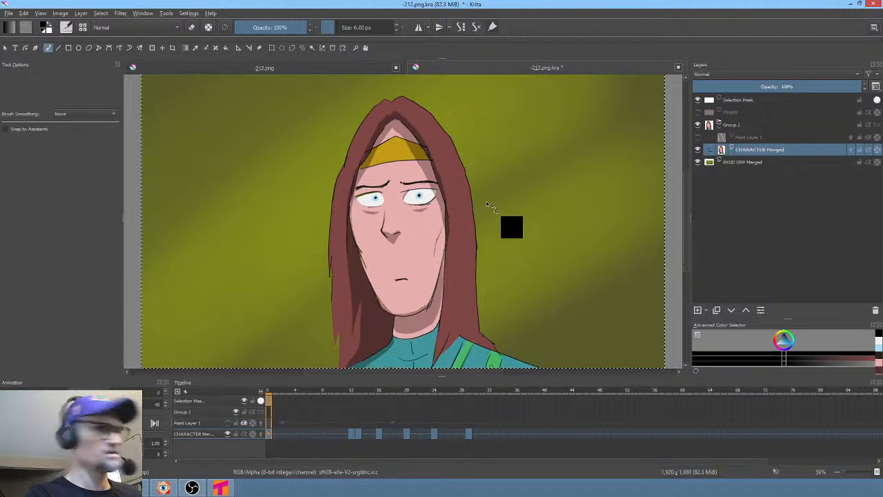
left_click(678, 66)
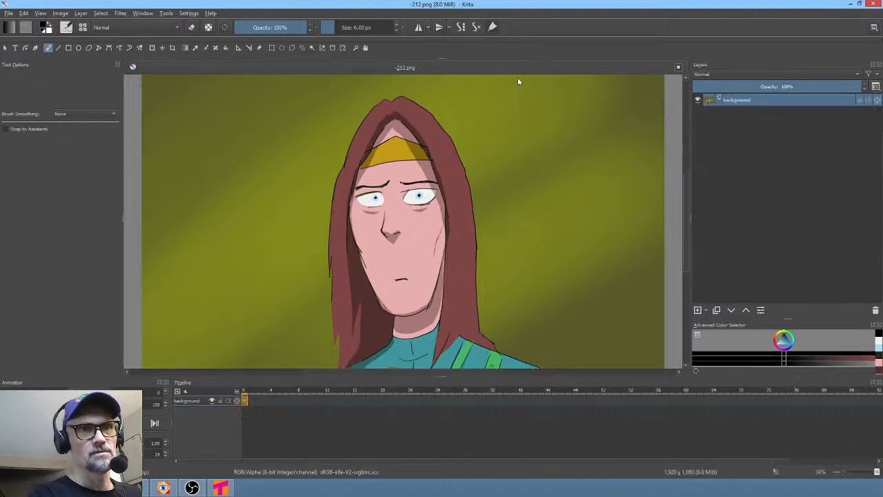
left_click(678, 67)
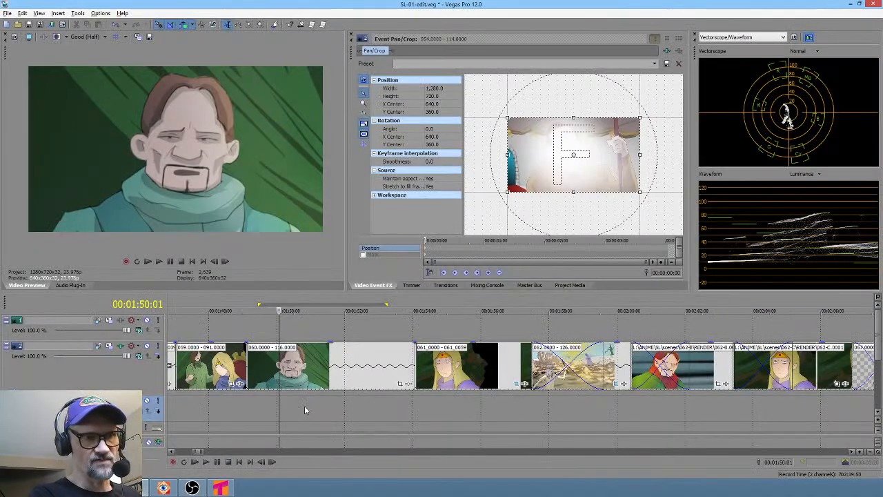
- Open the -062.png.kra scene file in Krita to inspect it, then close it
left_click(282, 394)
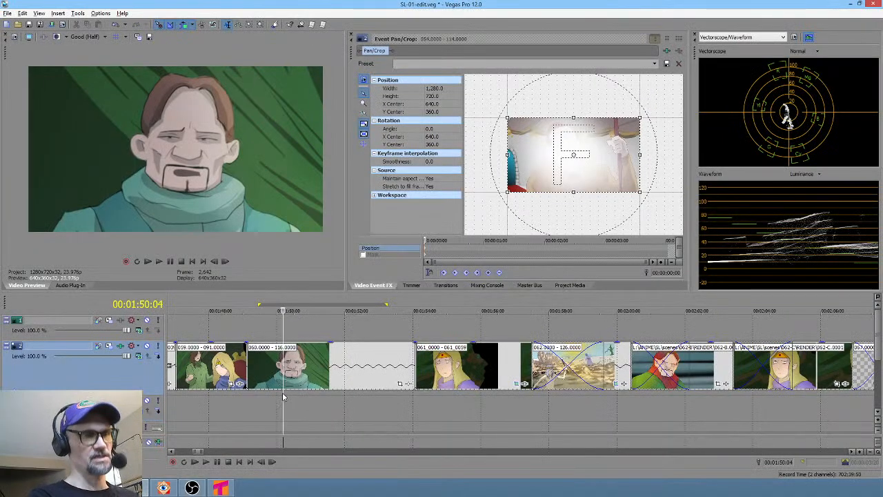
left_click(107, 488)
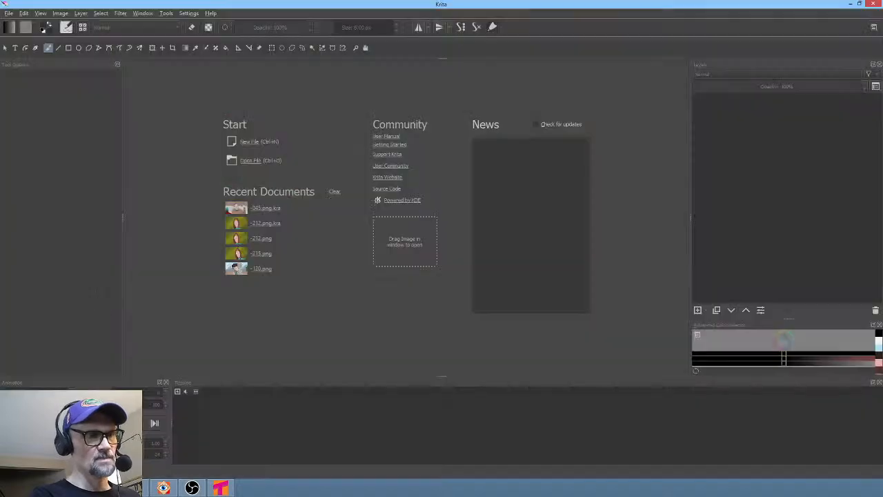
left_click(8, 13)
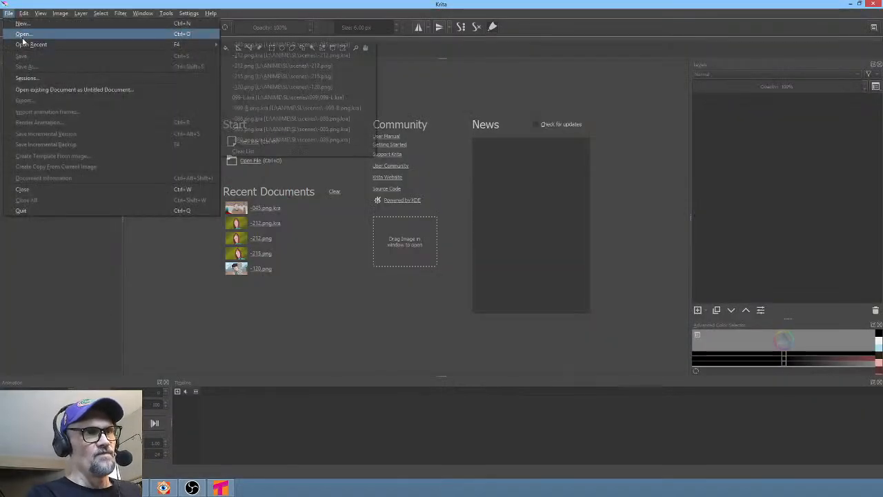
left_click(24, 33)
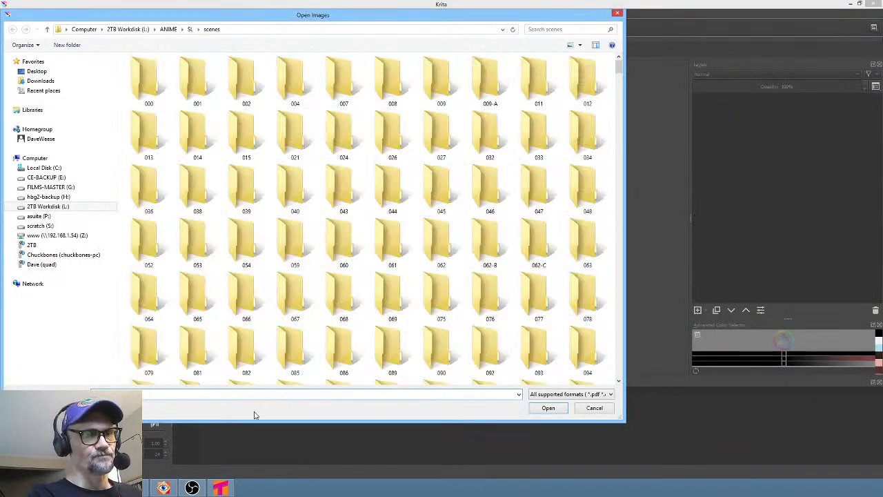
left_click(254, 393)
type("-0")
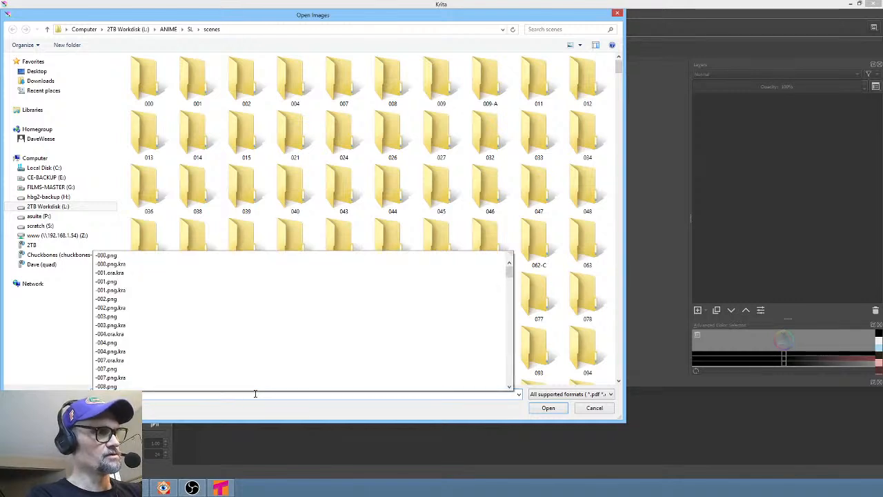
type("09")
key("Down")
key("Down")
key("Down")
key("Down")
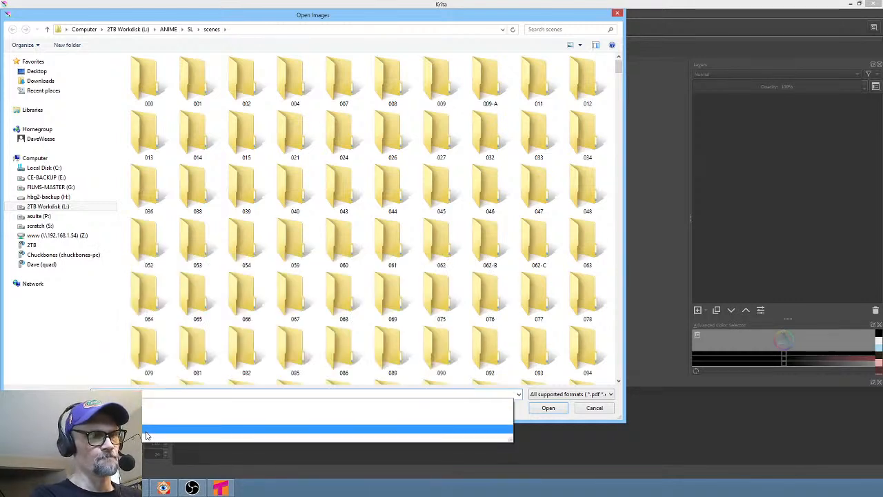
key("Return")
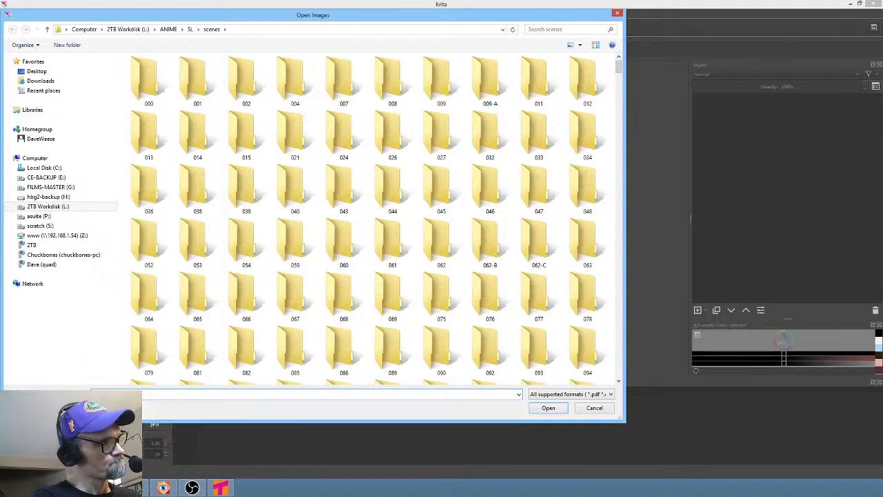
left_click(546, 408)
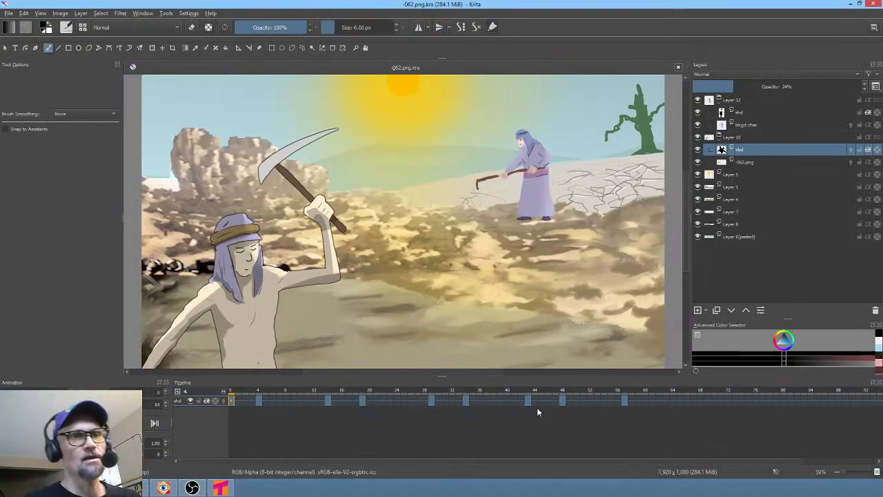
left_click(678, 68)
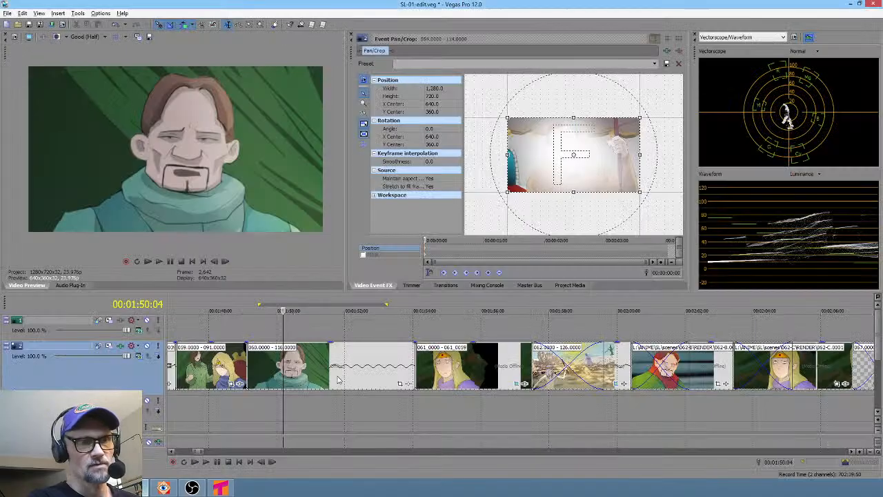
- Select a region over the 060 clip and inspect its event properties and source media file path
left_click_drag(262, 397, 311, 396)
right_click(329, 368)
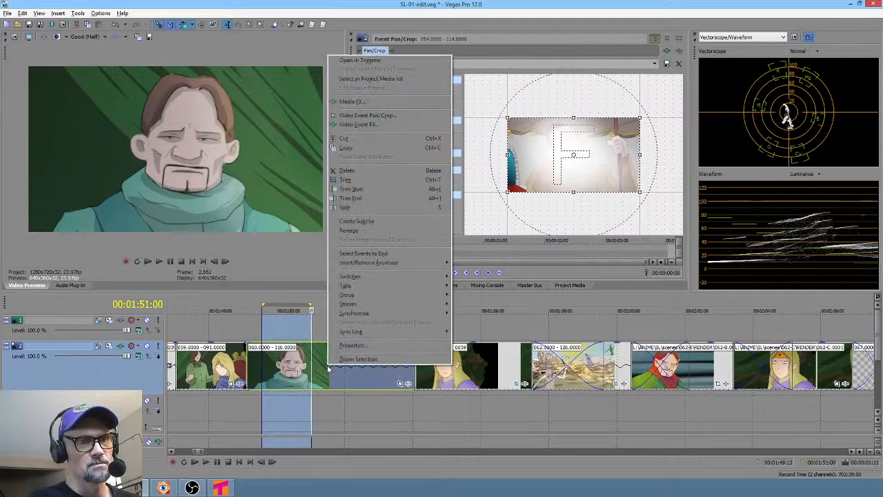
left_click(345, 345)
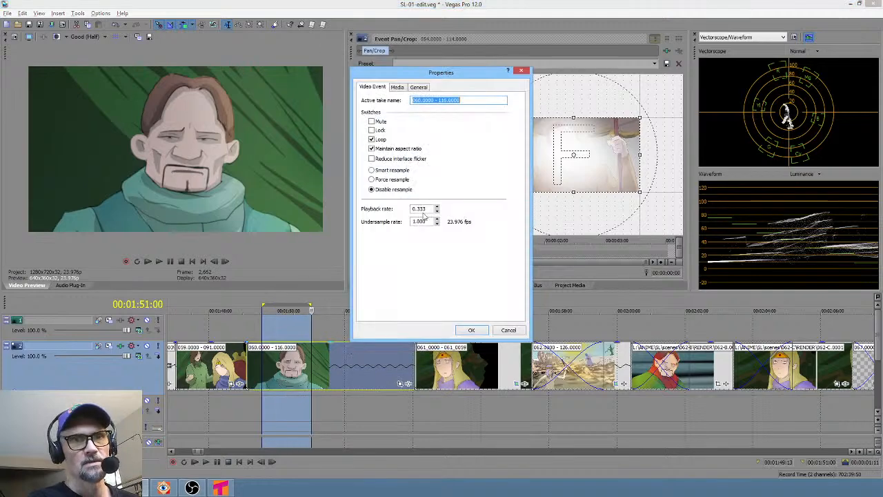
left_click(398, 87)
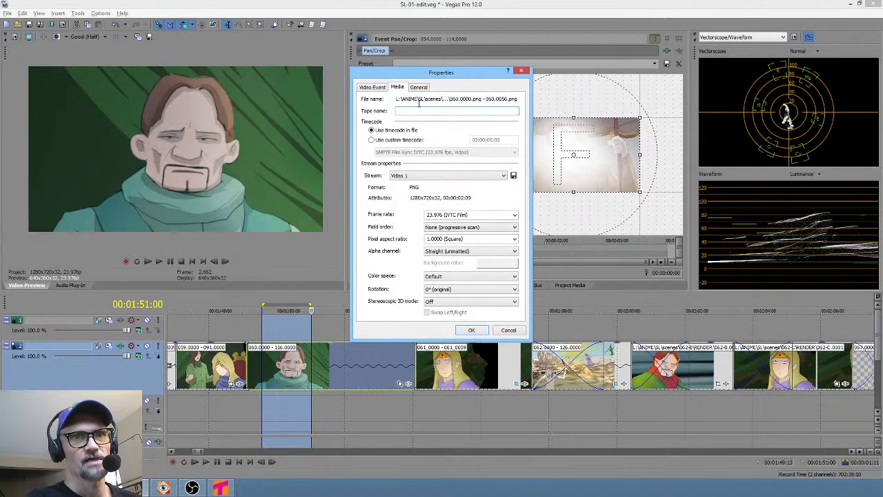
left_click(419, 103)
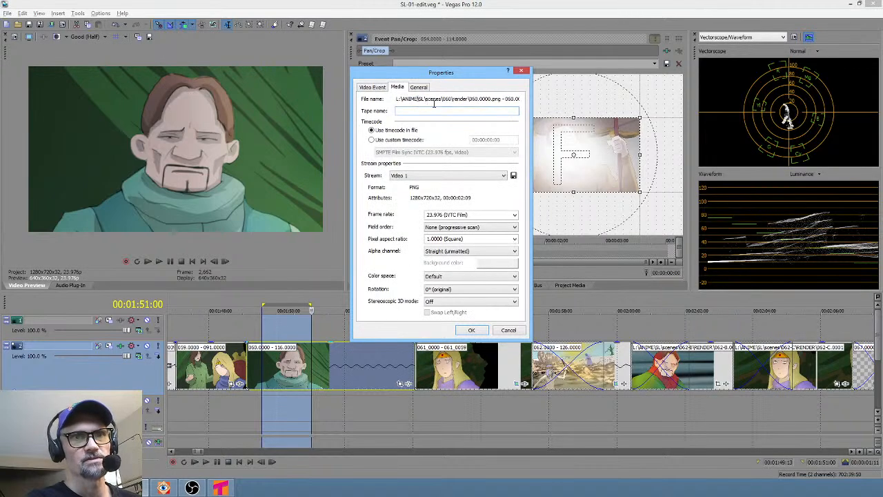
left_click(524, 73)
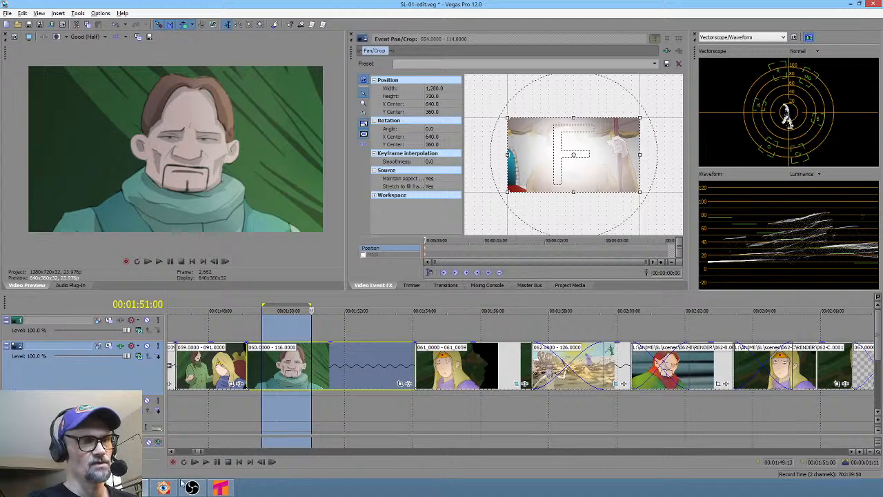
- Browse to scene 060's render folder in FastStone Image Viewer
left_click(164, 488)
scroll(101, 155, "down", 3)
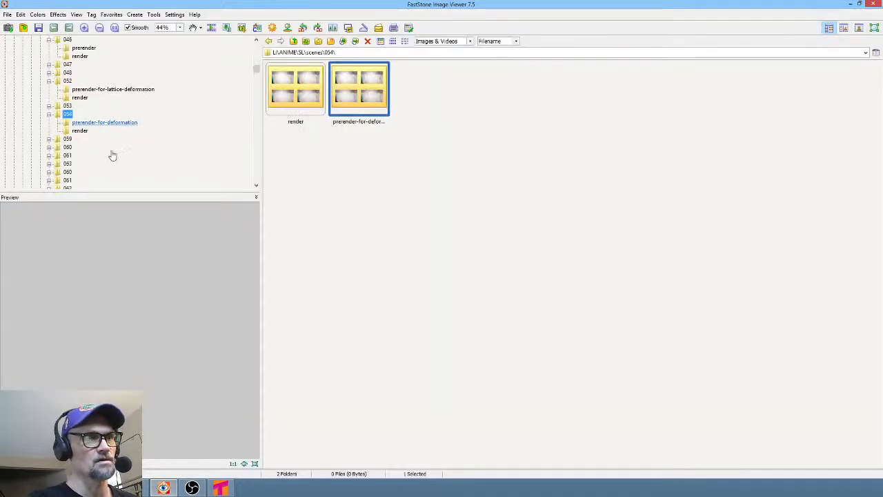
left_click(69, 98)
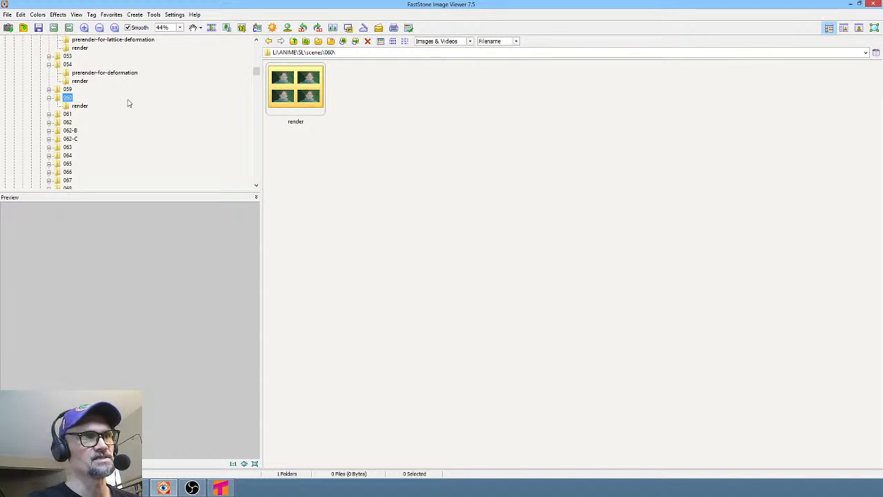
double_click(300, 93)
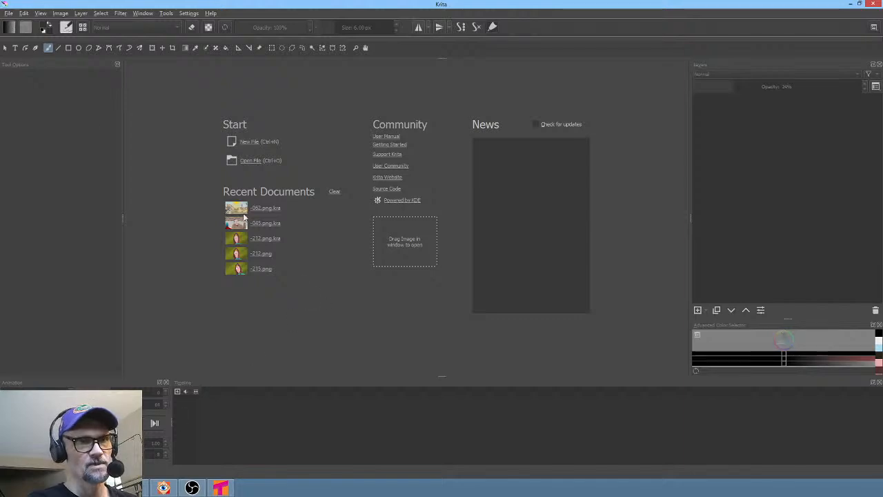
- Open the -060.png.kra scene file in Krita
left_click(9, 14)
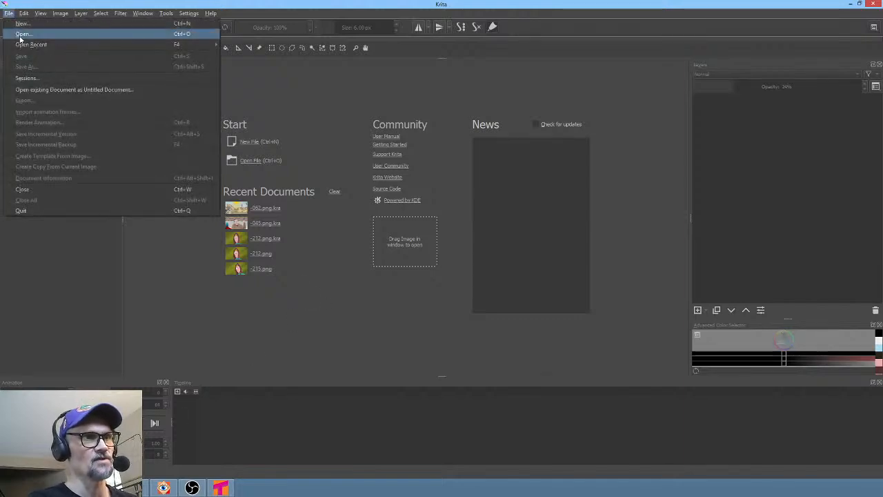
left_click(20, 34)
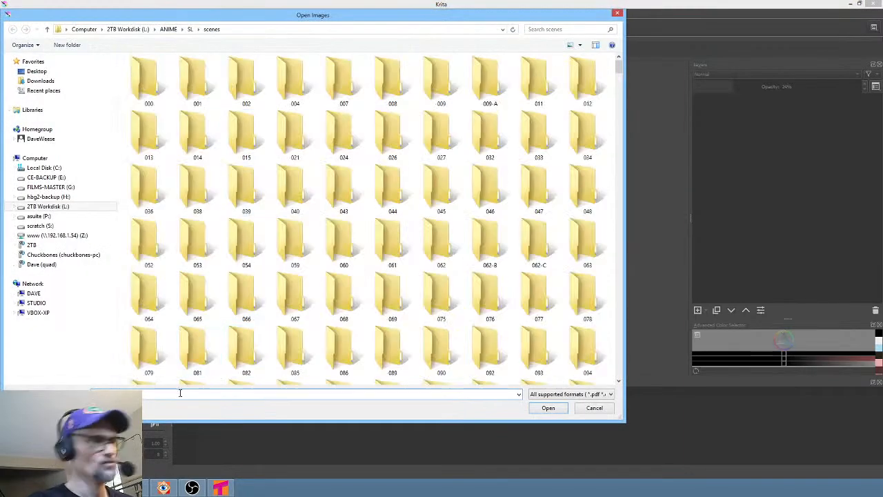
left_click(180, 392)
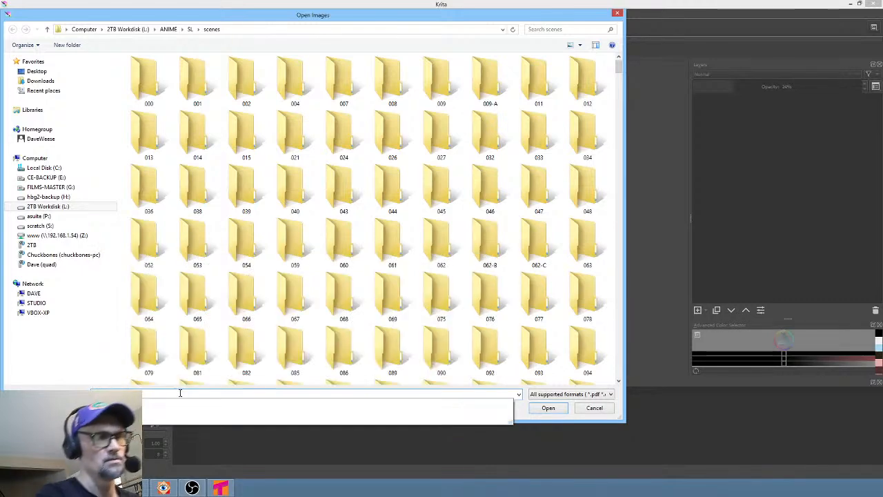
left_click(158, 415)
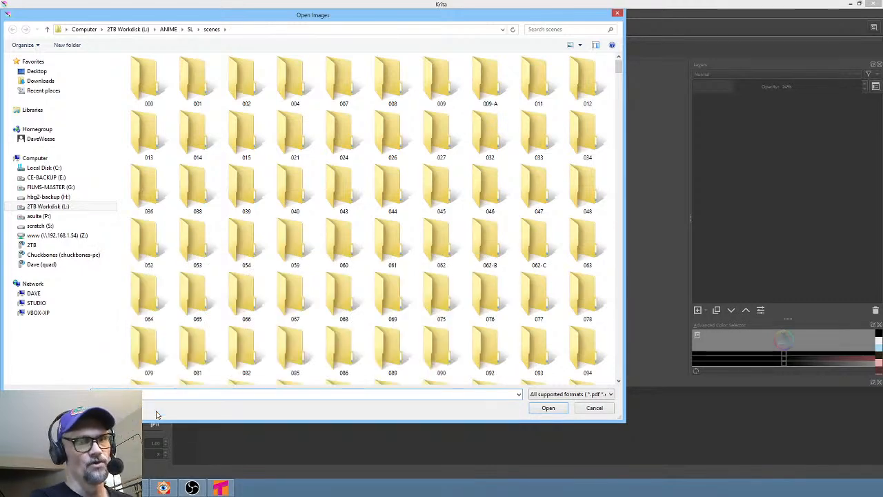
left_click(549, 408)
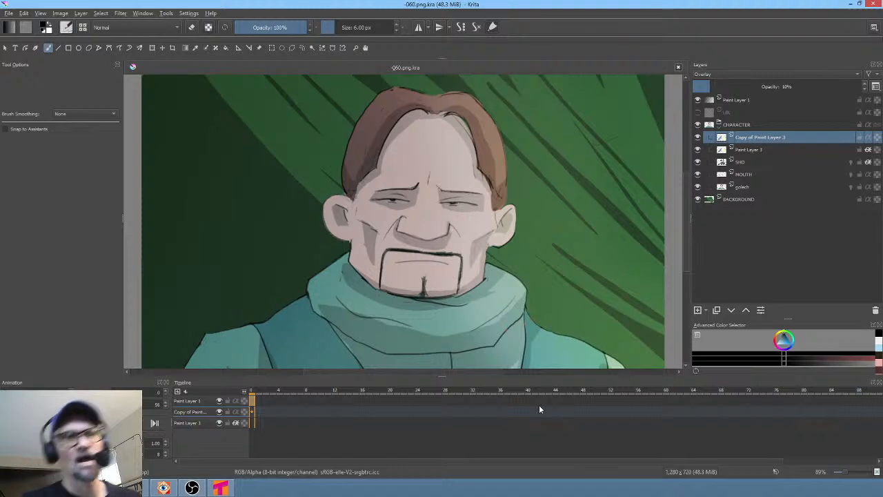
- Toggle the bottom CHARACTER sublayer's visibility off and on and select that layer
scroll(491, 265, "down", 2, "ctrl")
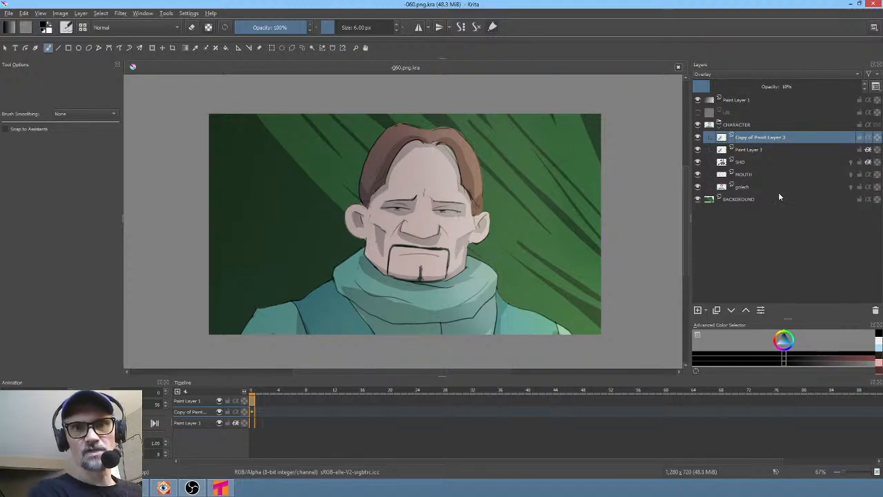
left_click(697, 188)
left_click(697, 186)
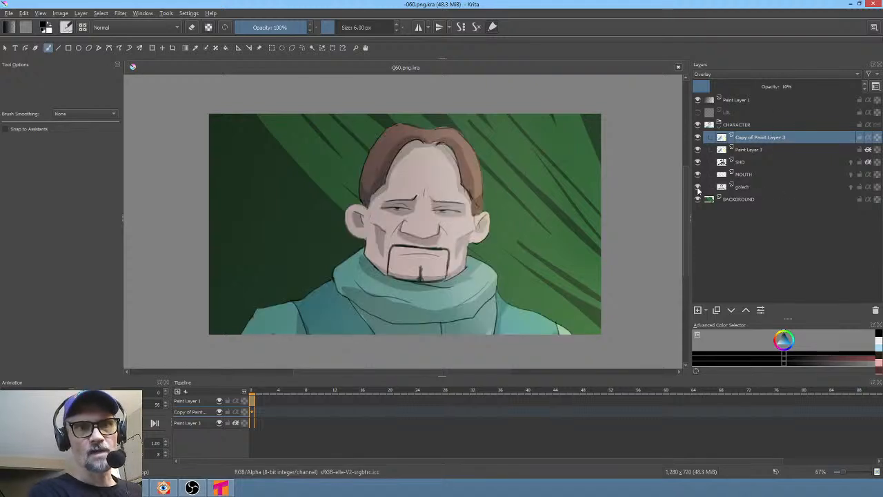
left_click(767, 185)
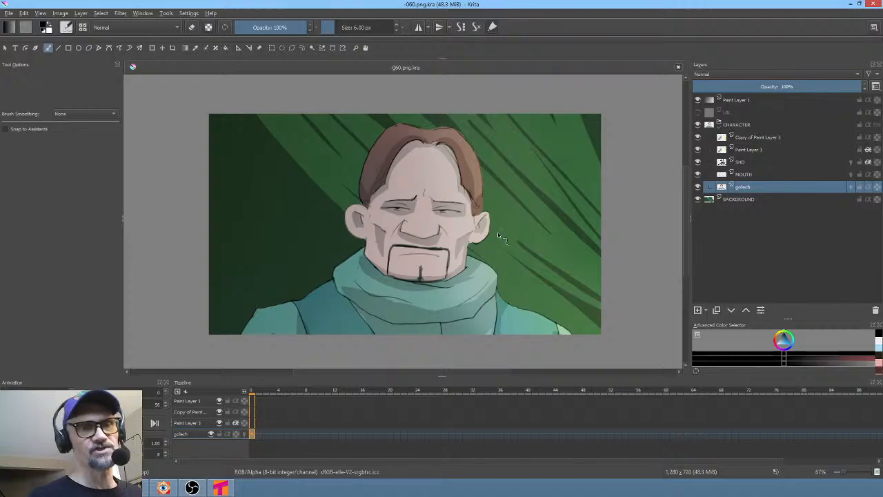
- Switch to Vegas Pro to compare the 062 and 060 clips on the timeline, then return to Krita
key("alt+Tab")
key("alt+Tab")
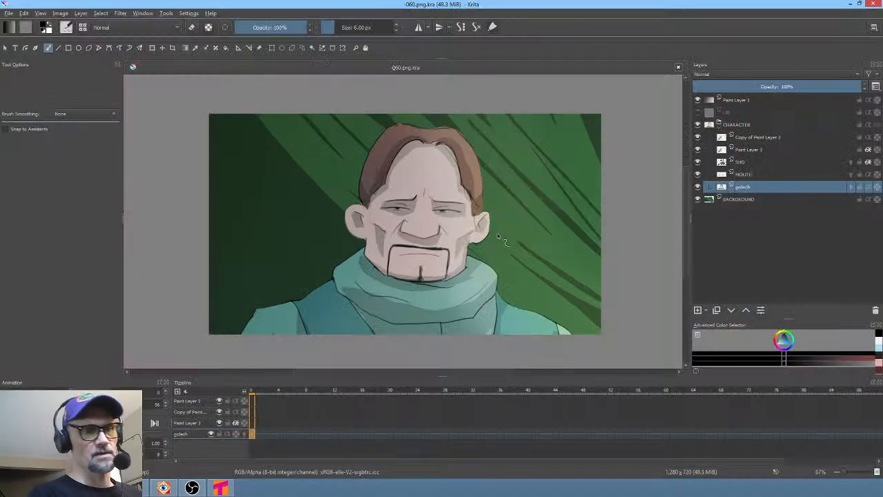
key("alt+Tab")
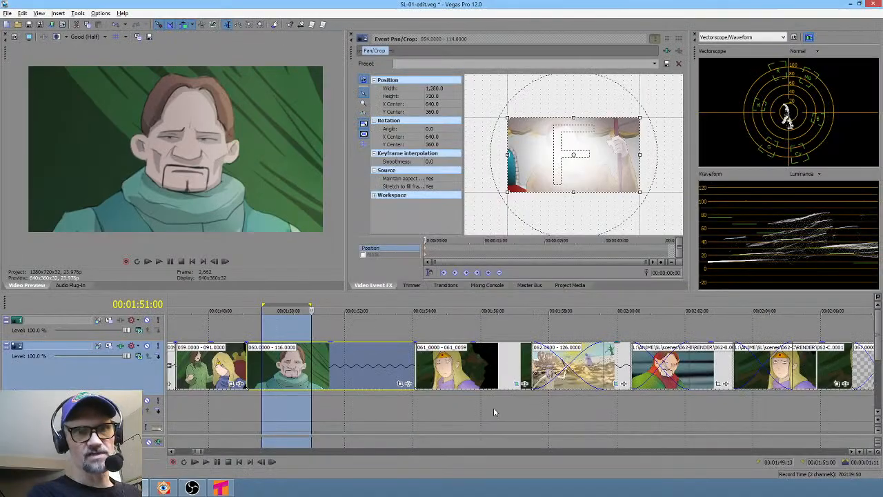
left_click_drag(578, 409, 683, 408)
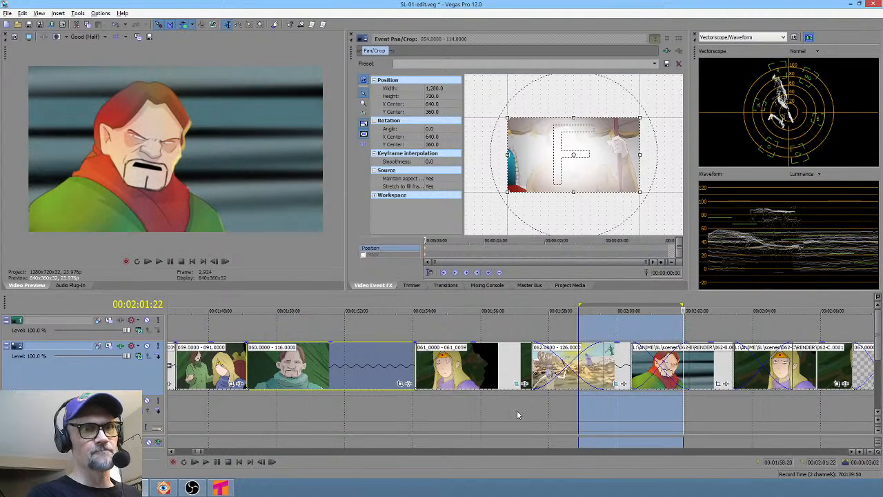
mouse_move(257, 411)
left_mouse_down()
mouse_move(272, 407)
mouse_move(231, 413)
mouse_move(303, 417)
left_mouse_up()
key("alt+Tab")
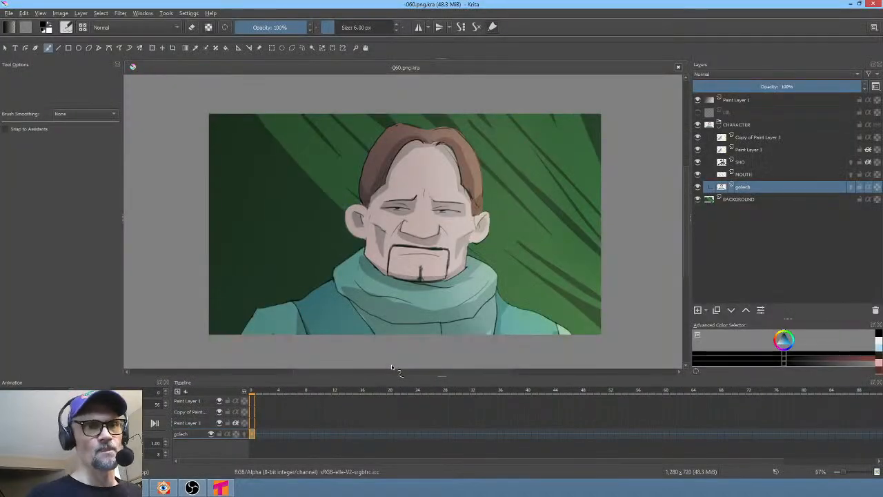
- Liquify the selected character layer to reshape the face, cheeks and jaw outline, then apply the transform
scroll(428, 252, "up", 4)
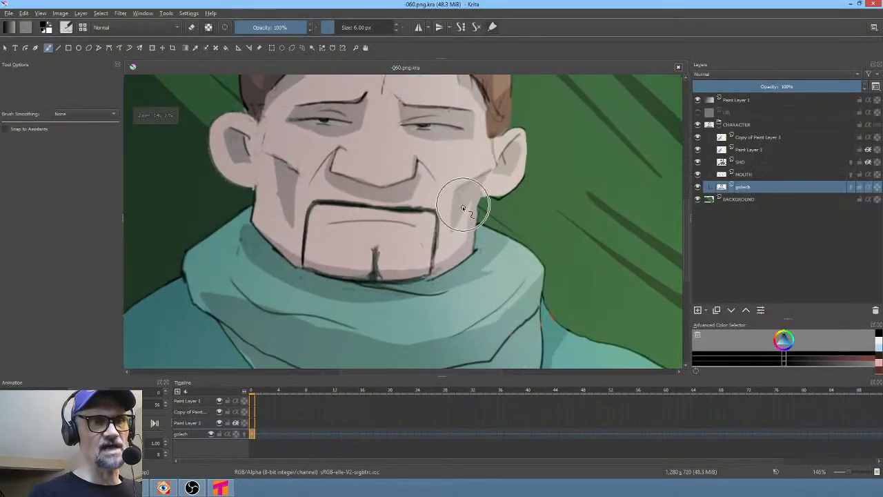
middle_click_drag(463, 207, 485, 235)
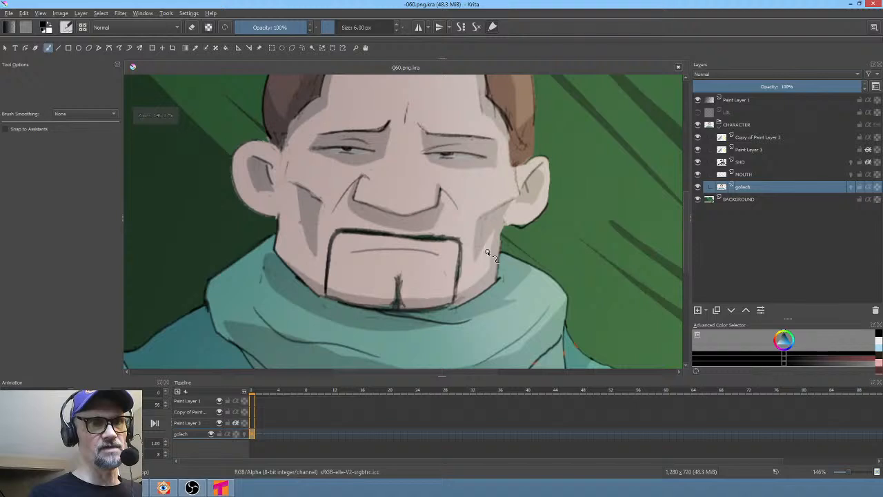
right_click(579, 170)
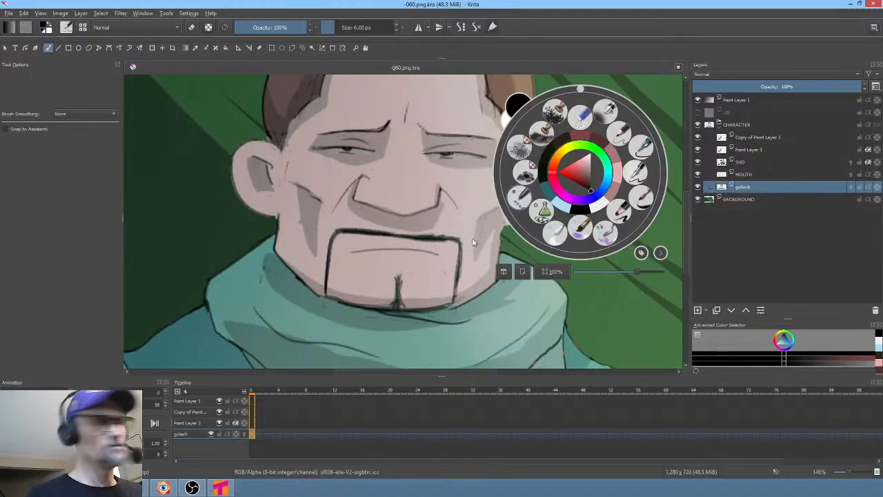
key("ctrl+t")
right_click(575, 198)
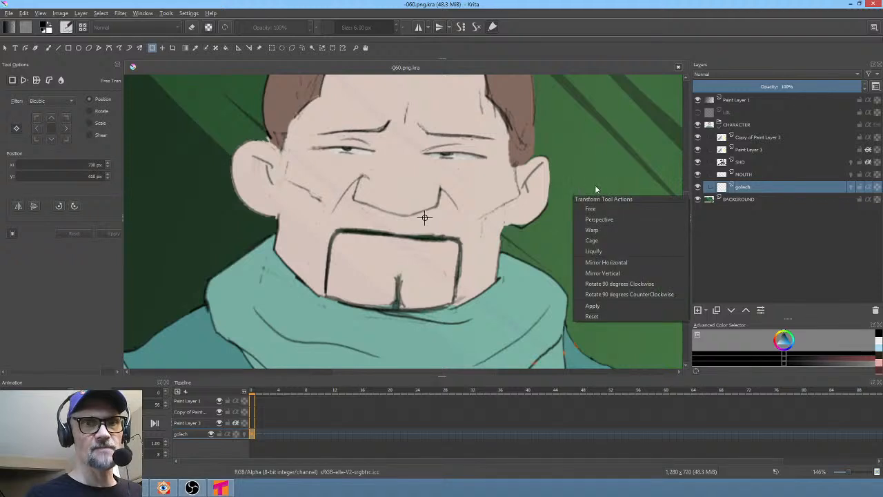
left_click(605, 250)
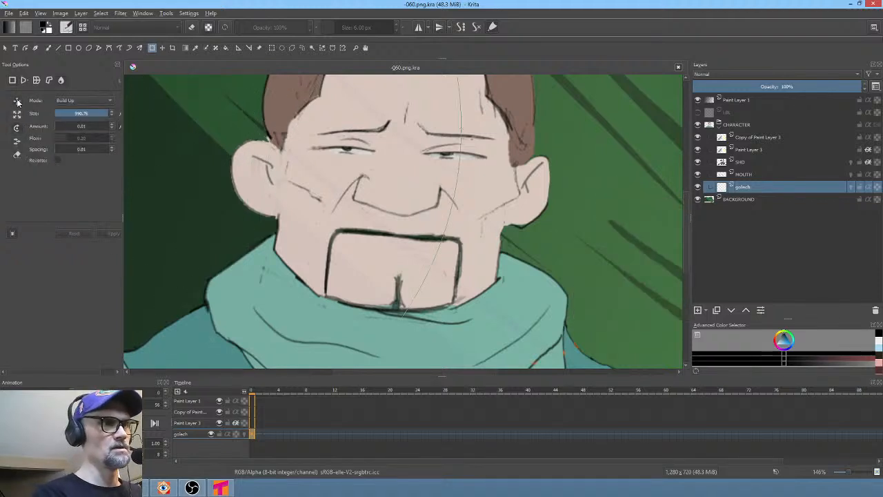
left_click_drag(556, 206, 407, 206, "shift")
left_click_drag(432, 269, 278, 269, "shift")
left_click_drag(467, 250, 274, 251, "shift")
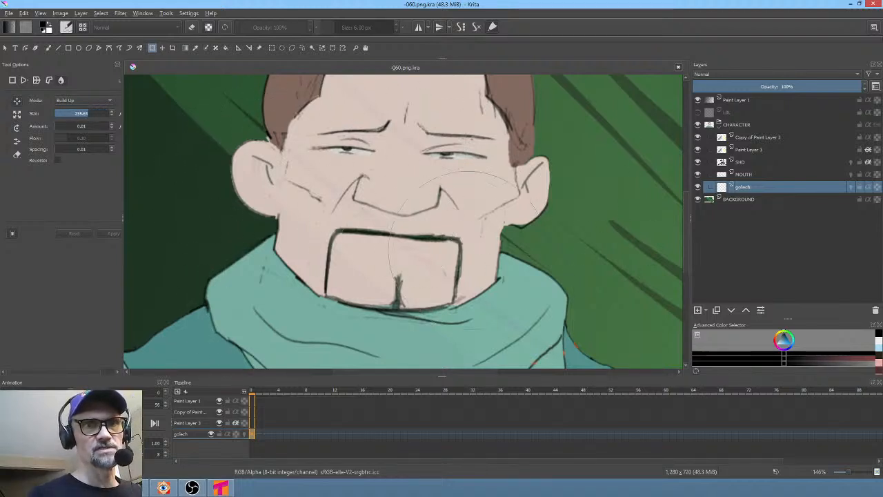
left_click_drag(502, 243, 407, 243, "shift")
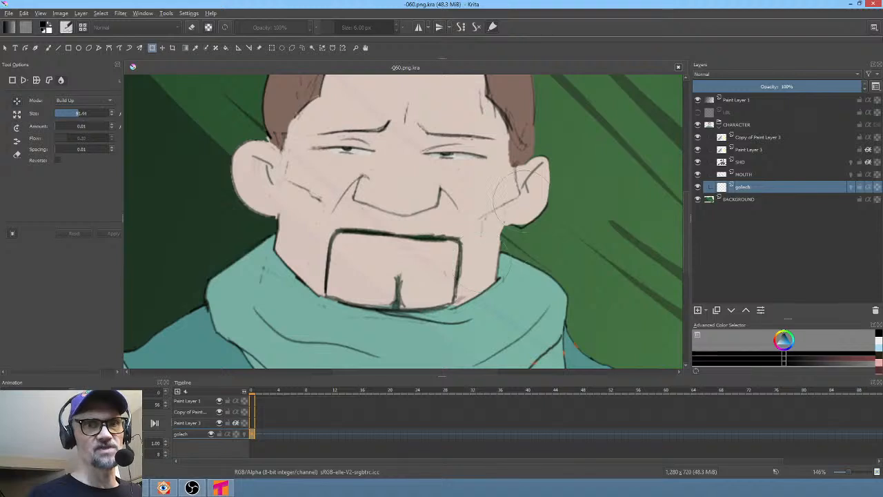
left_click_drag(523, 220, 522, 233)
left_click_drag(560, 202, 555, 206)
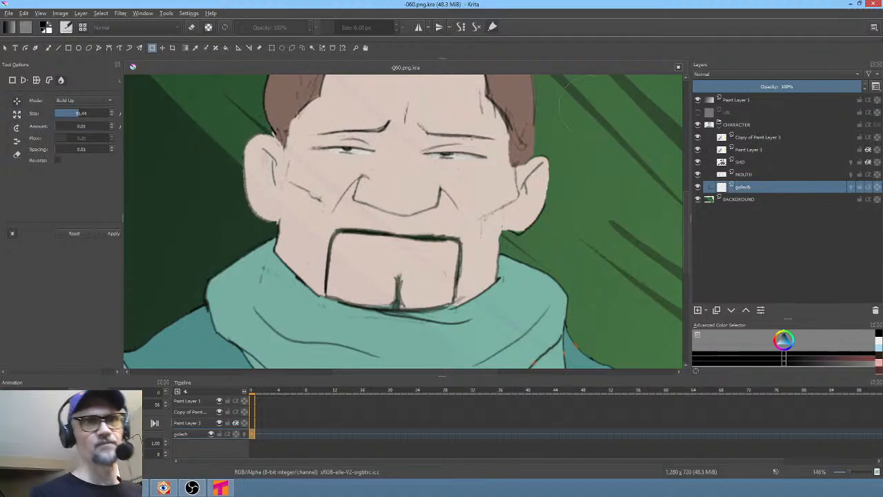
left_click_drag(397, 176, 394, 182, "shift")
mouse_move(449, 198)
middle_mouse_down()
mouse_move(512, 272)
mouse_move(503, 255)
middle_mouse_up()
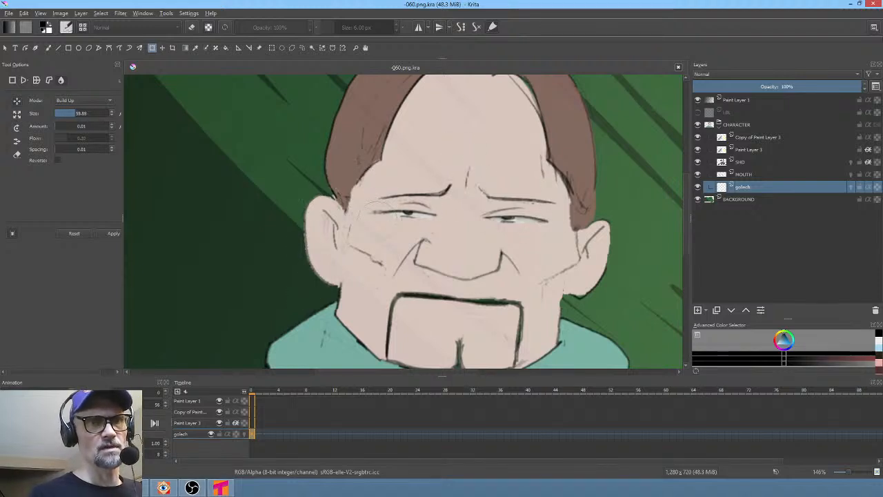
mouse_move(378, 203)
left_mouse_down("shift")
mouse_move(412, 203)
mouse_move(387, 200)
left_mouse_up("shift")
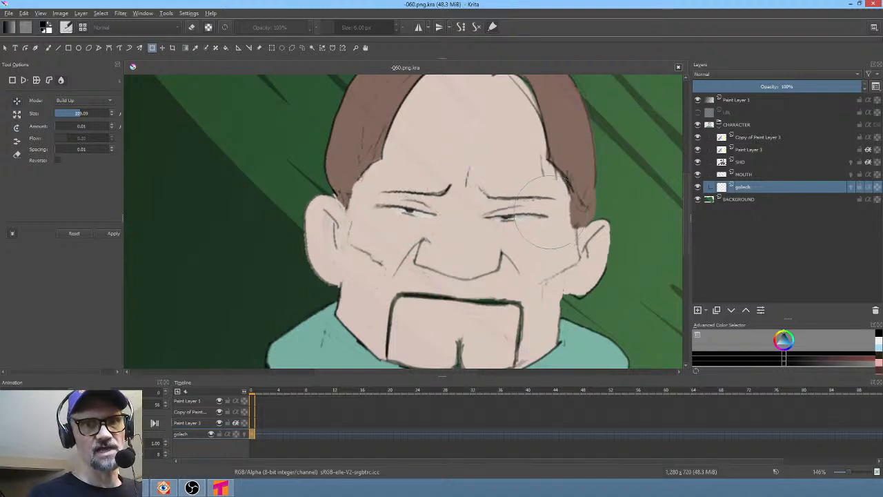
left_click_drag(550, 212, 550, 207)
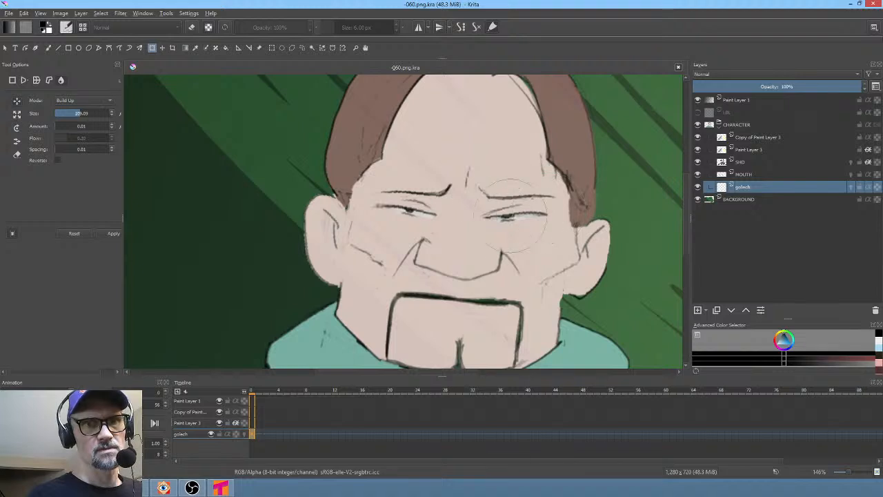
left_click_drag(497, 228, 476, 227, "shift")
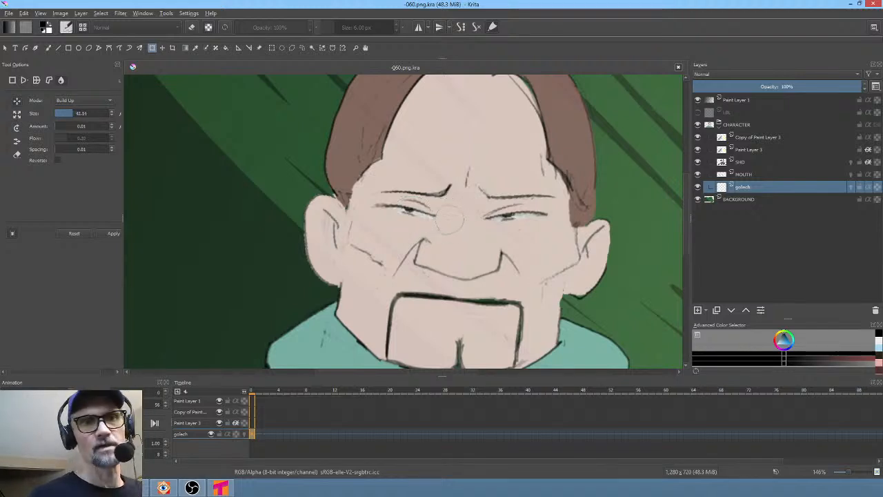
left_click_drag(450, 220, 452, 220, "shift")
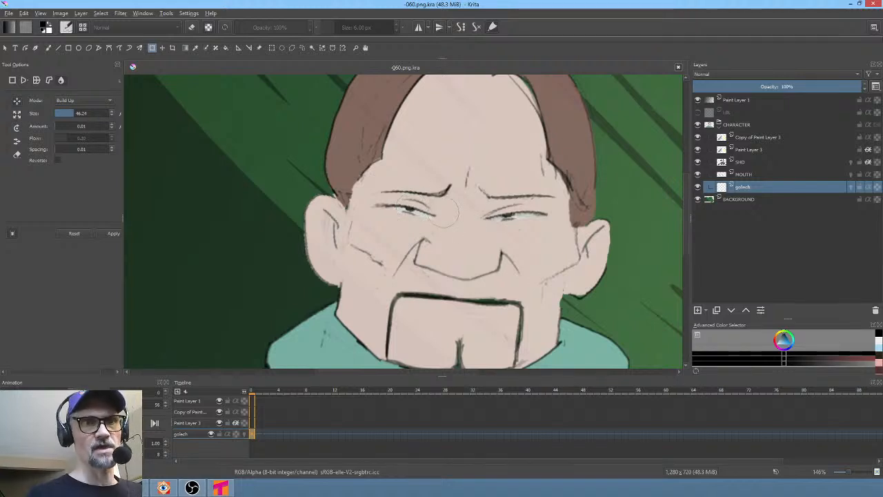
key("Return")
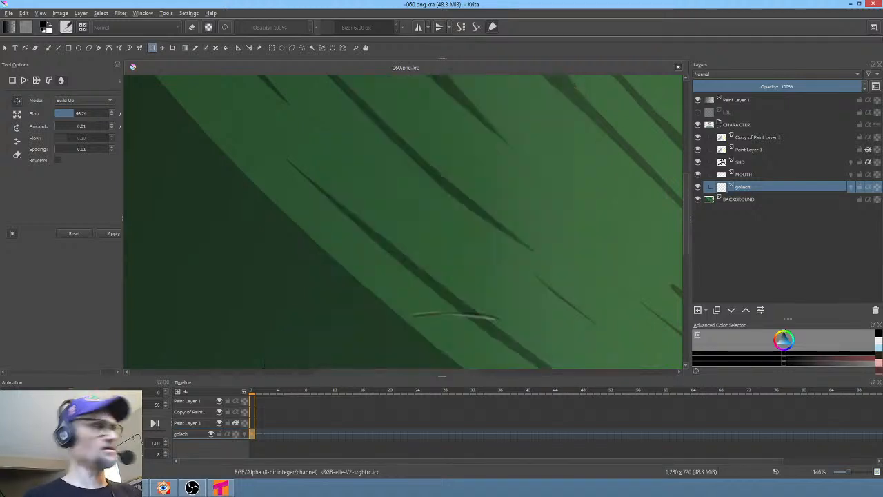
key("1")
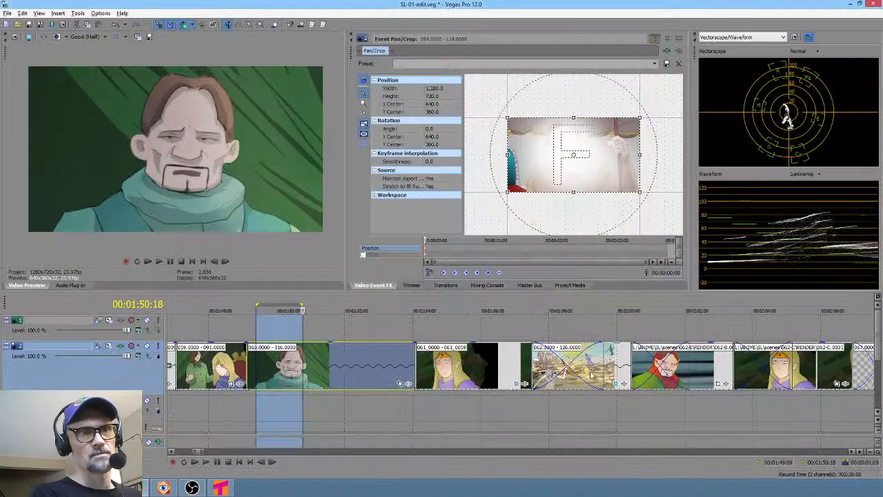
- Return to Krita and add a Color Adjustment filter mask with an S-shaped RGBA curve and a raised Saturation curve
left_click(658, 400)
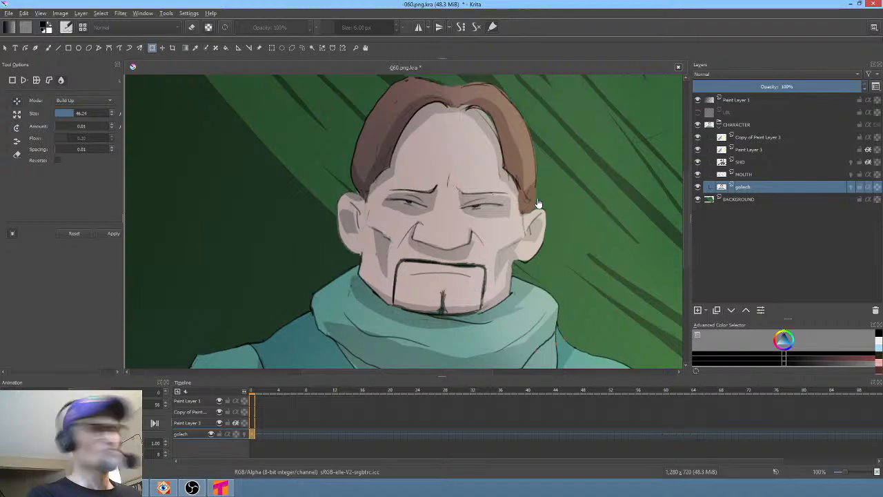
key("ctrl+m")
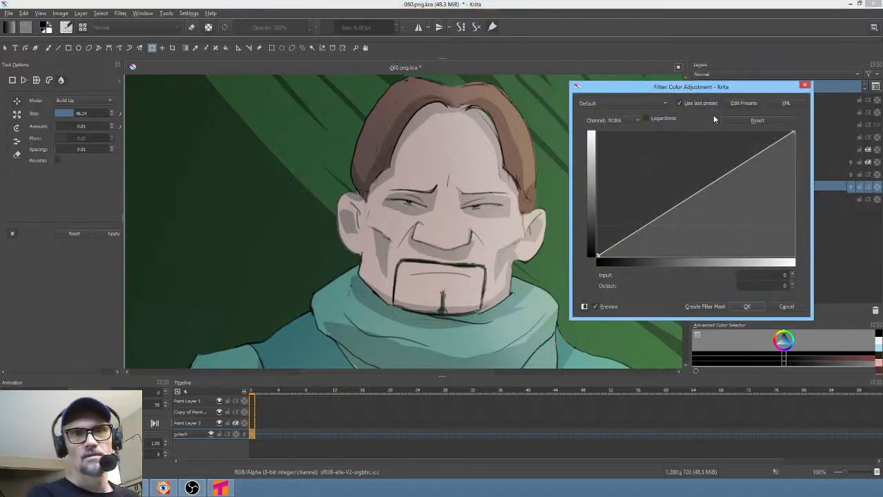
left_click(758, 151)
left_click_drag(695, 194, 668, 218)
left_click(629, 120)
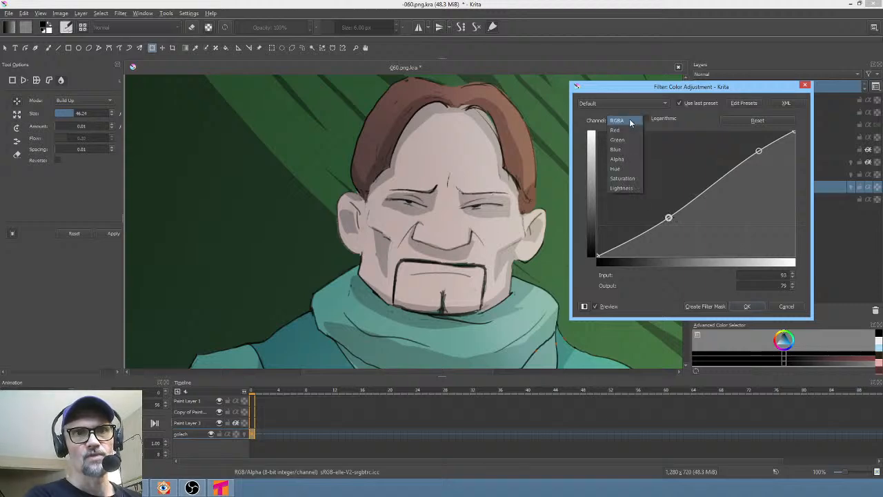
left_click(625, 176)
left_click_drag(700, 193, 689, 175)
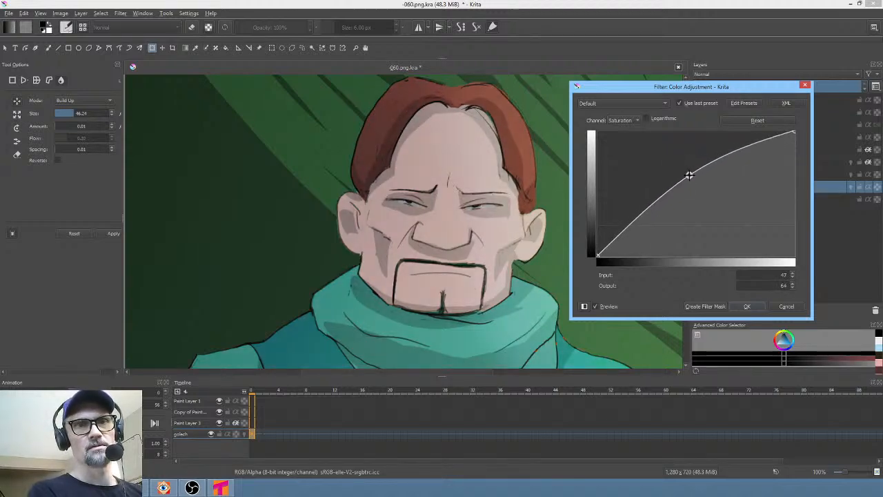
left_click(629, 120)
left_click(632, 66)
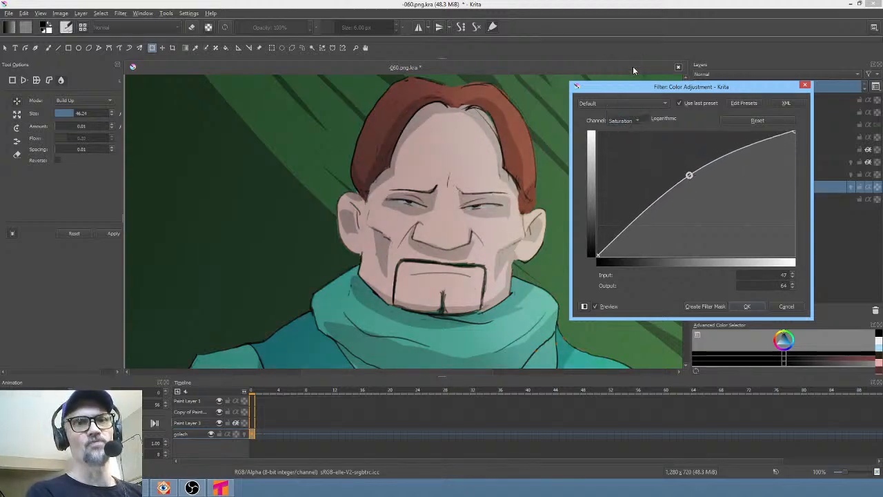
mouse_move(759, 149)
left_mouse_down()
mouse_move(737, 142)
mouse_move(753, 147)
left_mouse_up()
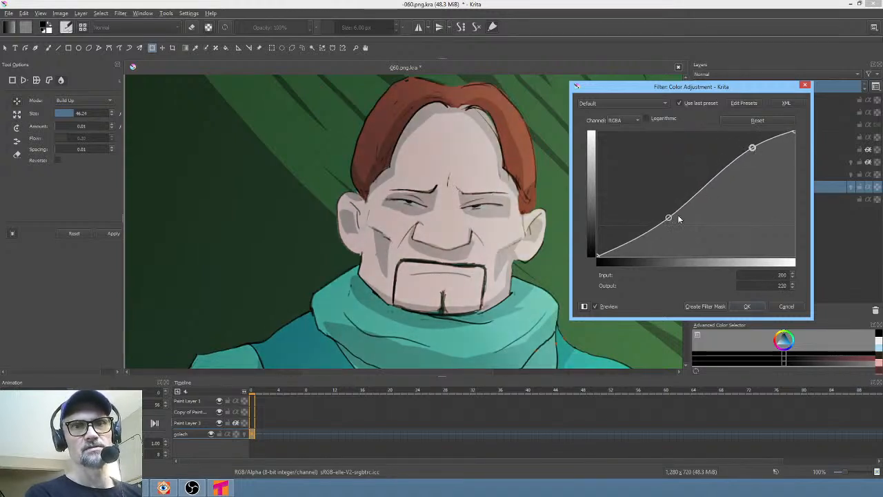
mouse_move(668, 220)
left_mouse_down()
mouse_move(666, 241)
mouse_move(662, 205)
mouse_move(665, 222)
left_mouse_up()
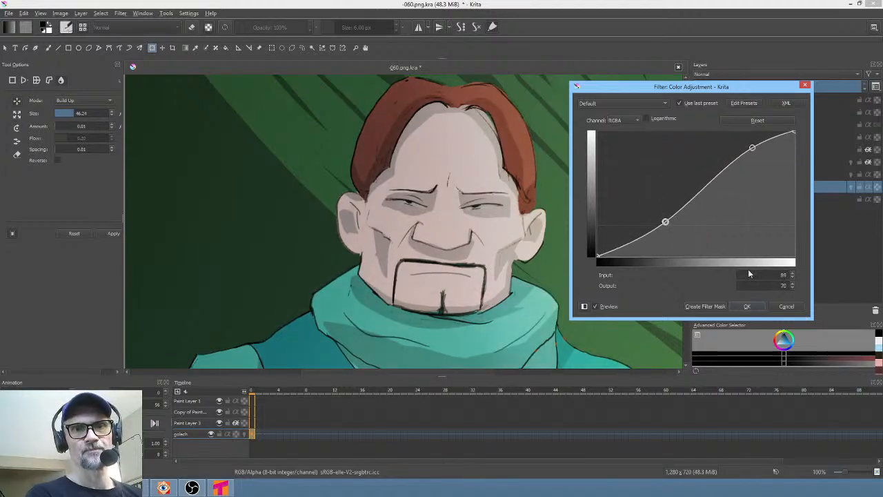
left_click(716, 307)
- Hide the new Color Adjustment filter mask
left_click(696, 200)
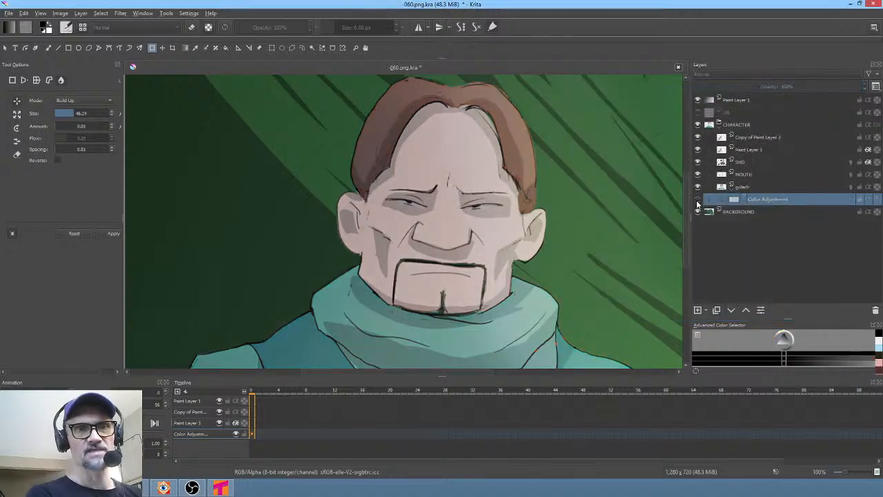
left_click(697, 200)
left_click(696, 201)
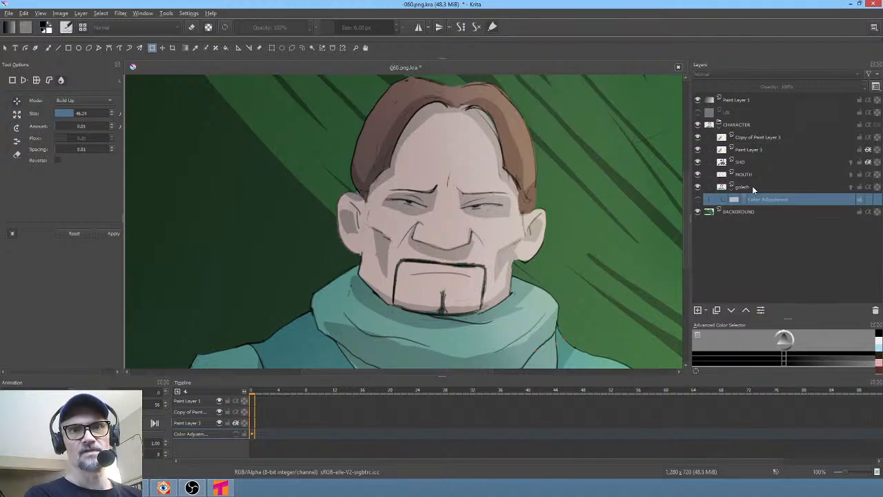
- Duplicate the goloch layer and set the copy's blend mode to Overlay at 100% opacity
left_click(733, 187)
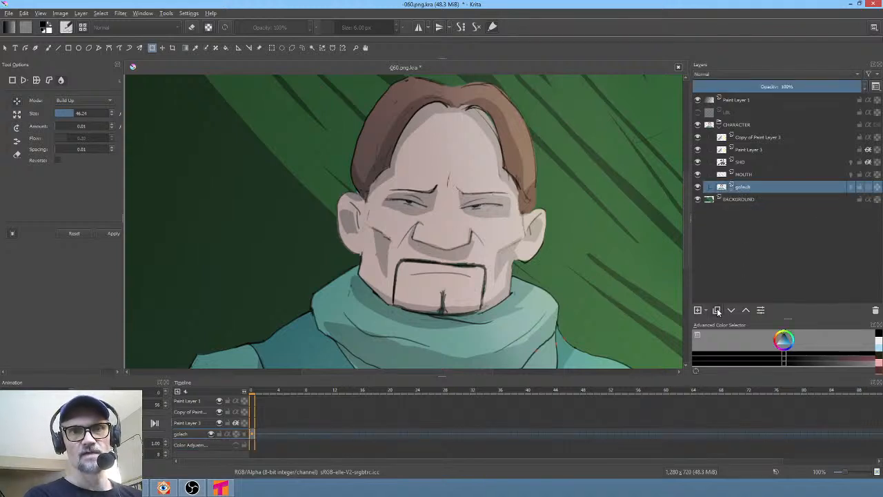
left_click(717, 310)
left_click(736, 75)
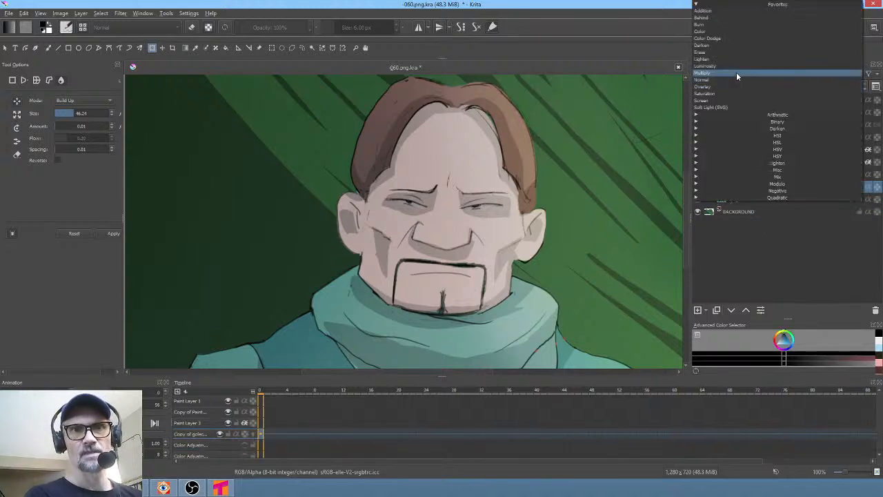
left_click(735, 87)
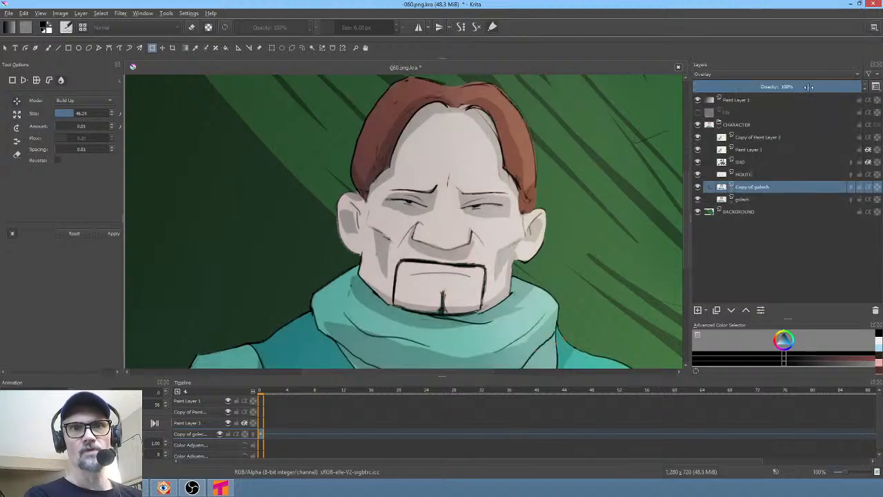
left_click_drag(807, 87, 878, 97)
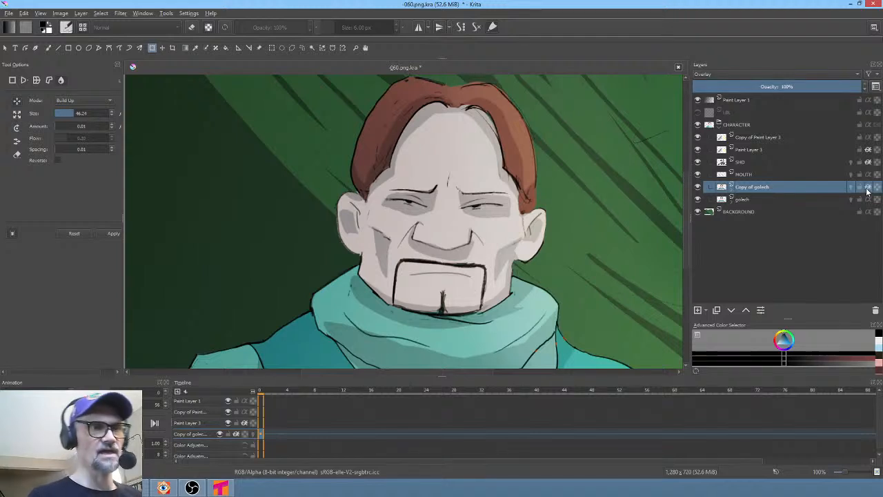
- On the overlay copy, paint a yellow glow over the character's right side with a brush about 273 px wide
key("b")
right_click(519, 190)
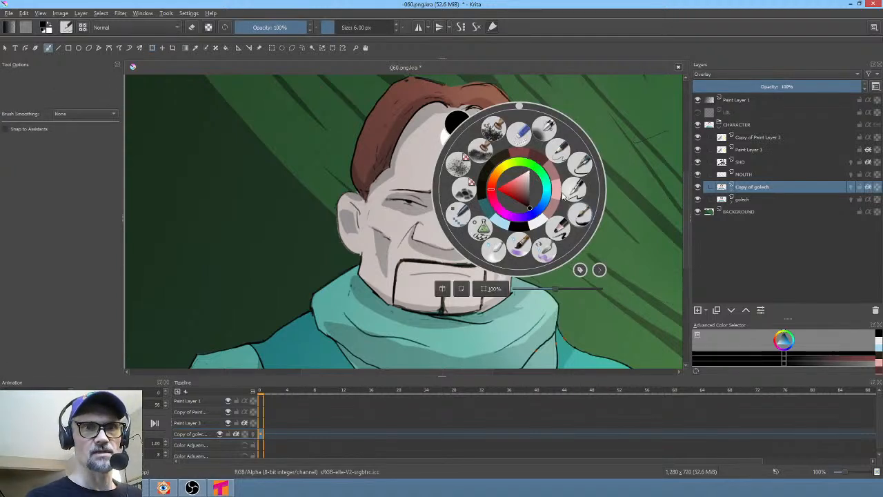
left_click(542, 127)
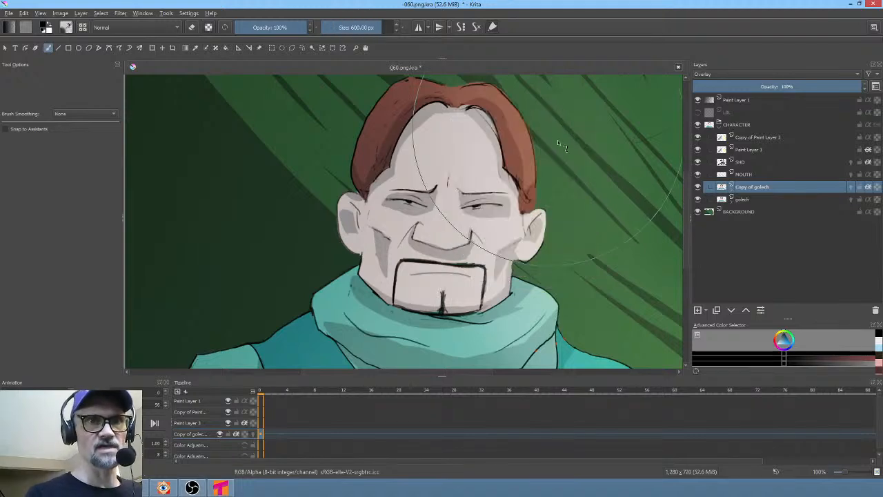
left_click_drag(576, 203, 533, 203, "shift")
right_click(555, 205)
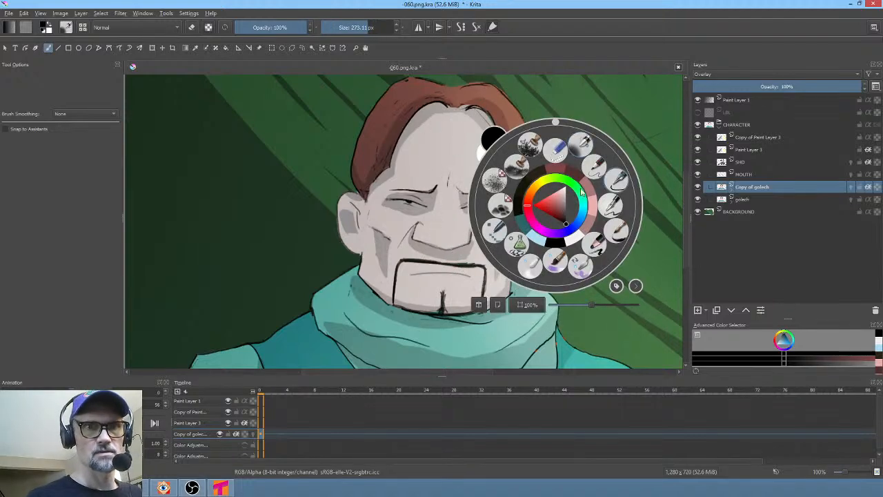
left_click(566, 186)
left_click(544, 181)
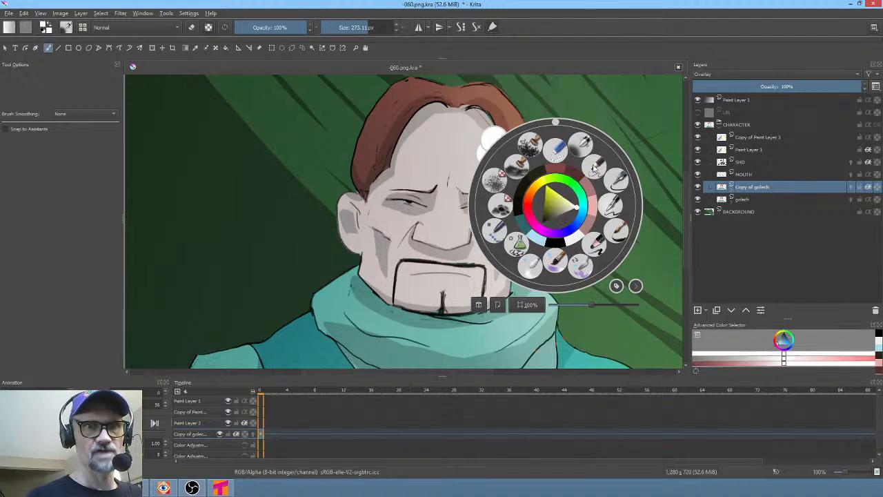
left_click(562, 201)
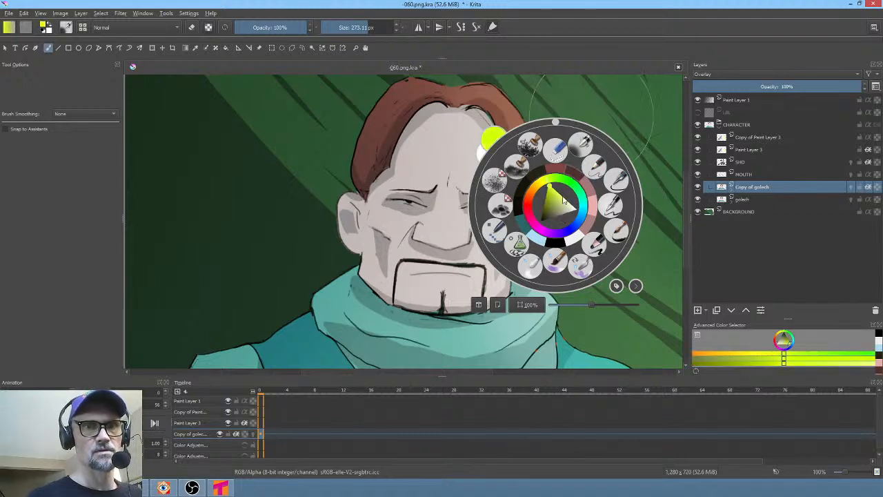
left_click(543, 182)
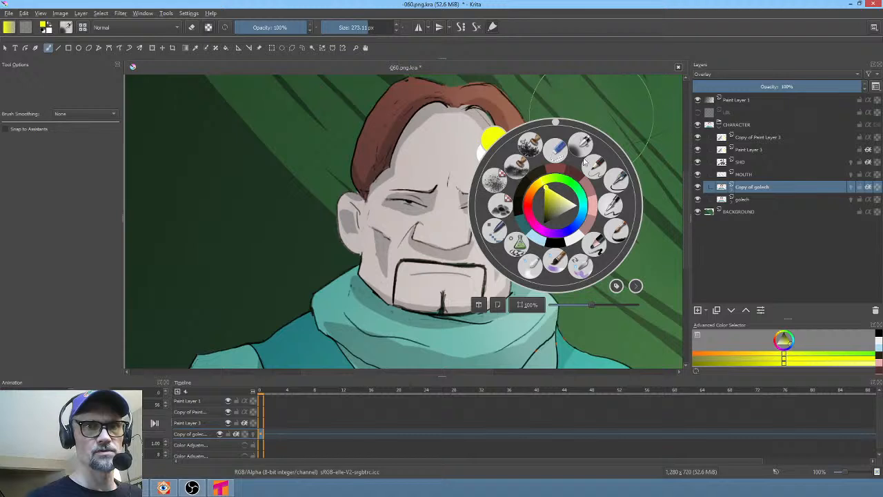
left_click(591, 109)
mouse_move(547, 131)
left_mouse_down()
mouse_move(524, 227)
mouse_move(528, 207)
mouse_move(546, 238)
mouse_move(534, 256)
mouse_move(542, 298)
mouse_move(549, 272)
mouse_move(583, 334)
mouse_move(517, 252)
mouse_move(542, 295)
mouse_move(526, 303)
mouse_move(567, 213)
left_mouse_up()
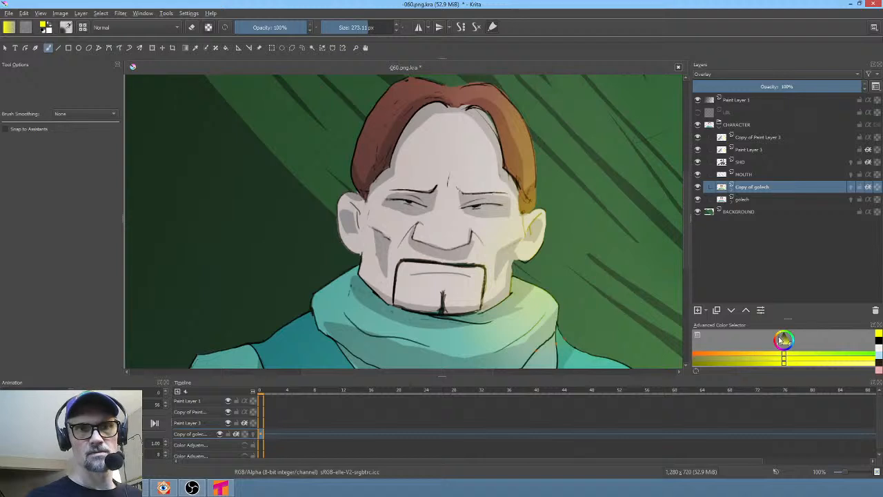
- Switch to an orange-red colour and paint a warm touch on the left side of the face
right_click(585, 215)
left_click(574, 224)
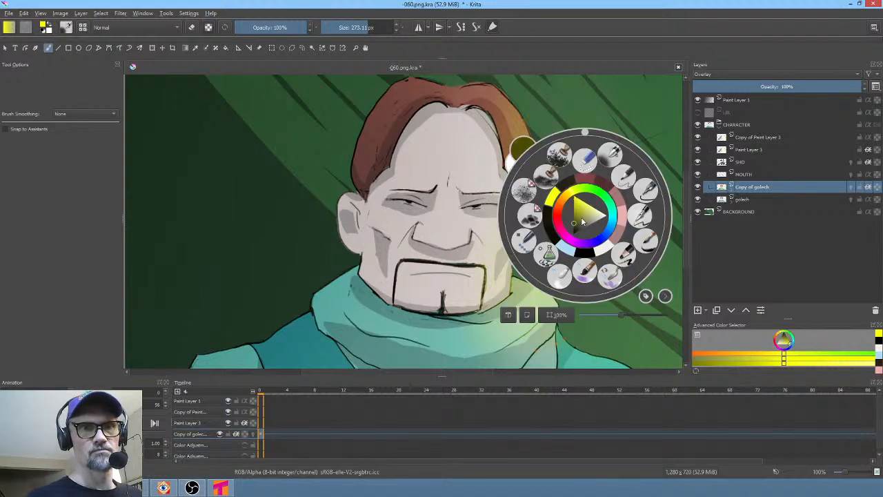
left_click_drag(574, 206, 574, 191)
left_click(558, 209)
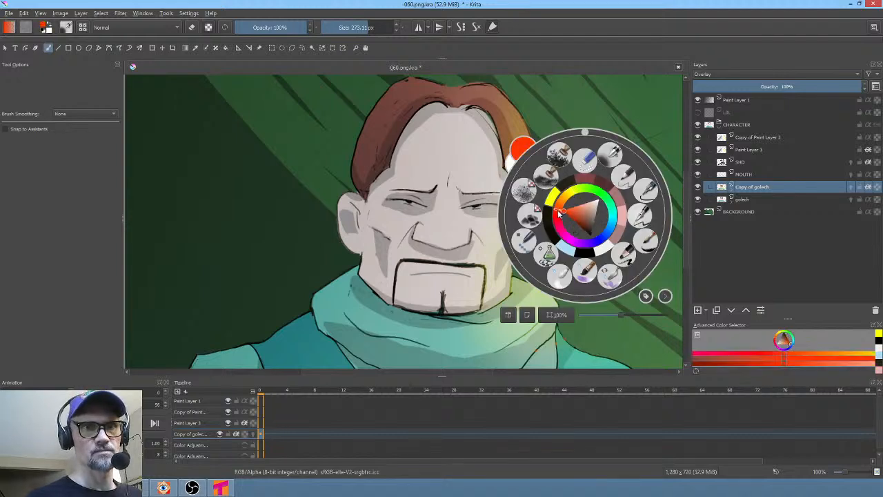
left_click(351, 198)
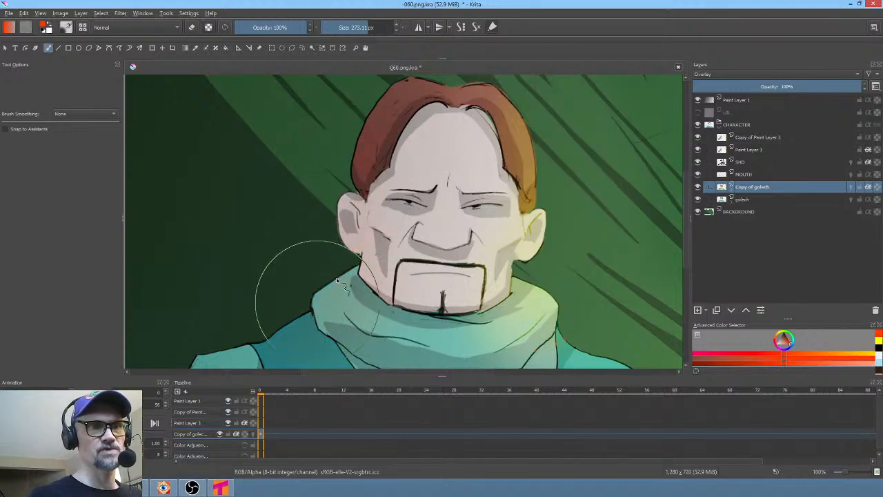
left_click(207, 372)
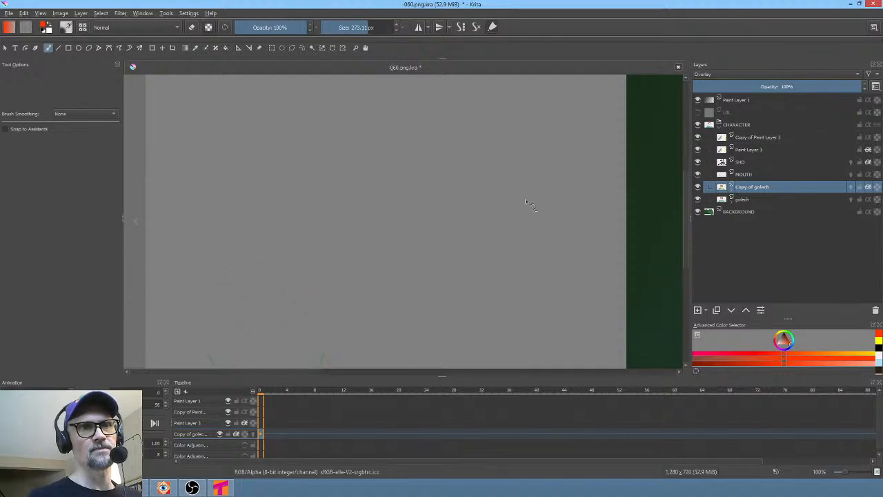
scroll(444, 290, "down", 4)
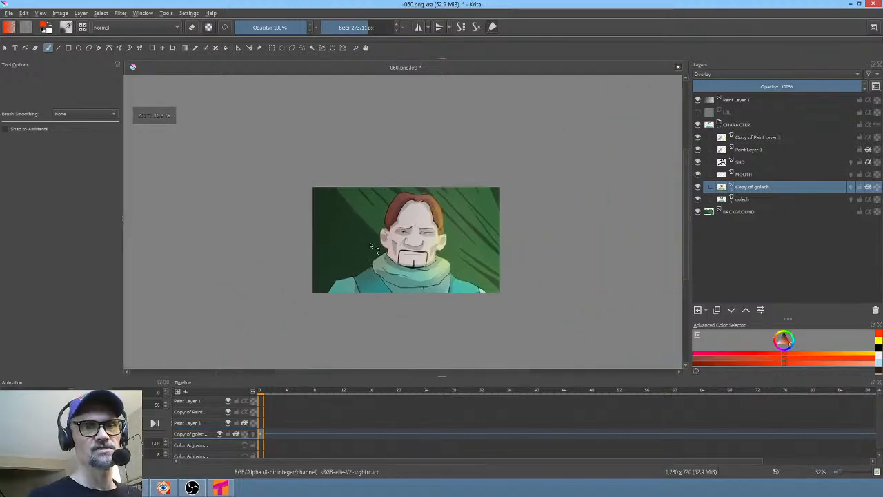
scroll(447, 229, "up", 1)
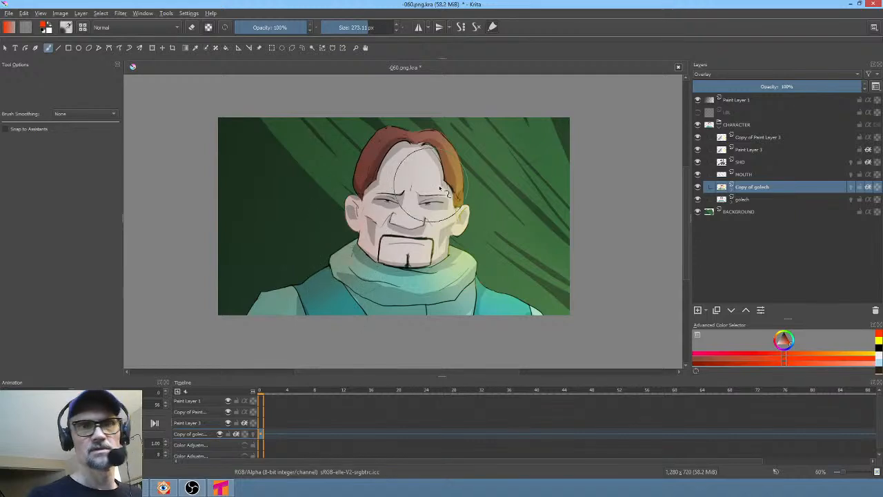
- Turn the goloch layer's Color Adjustment mask back on and select it
left_click(739, 200)
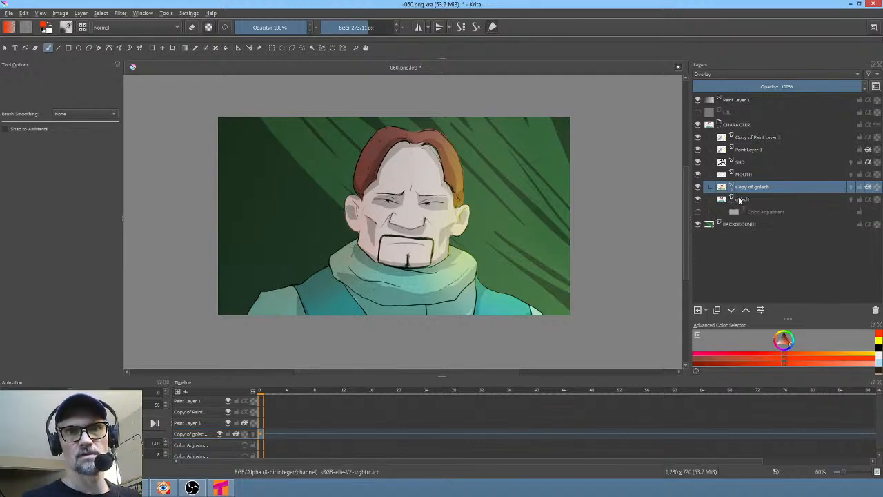
left_click(698, 212)
left_click(698, 212)
left_click(699, 212)
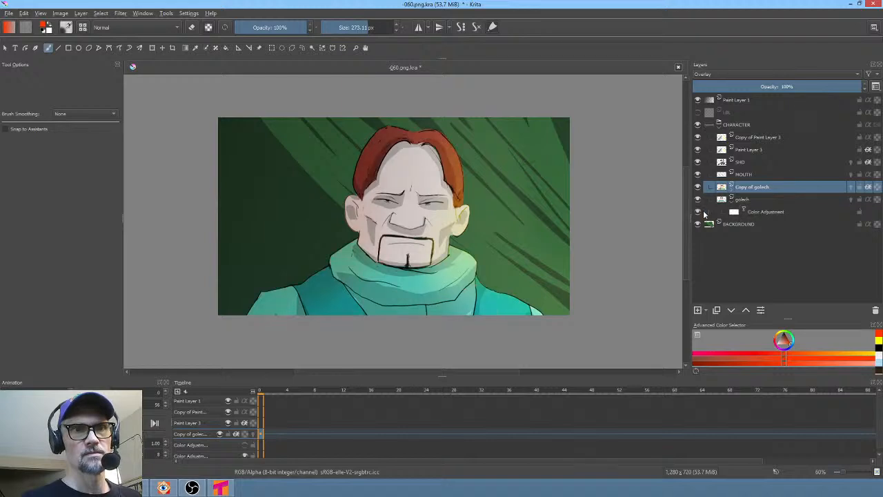
left_click(769, 211)
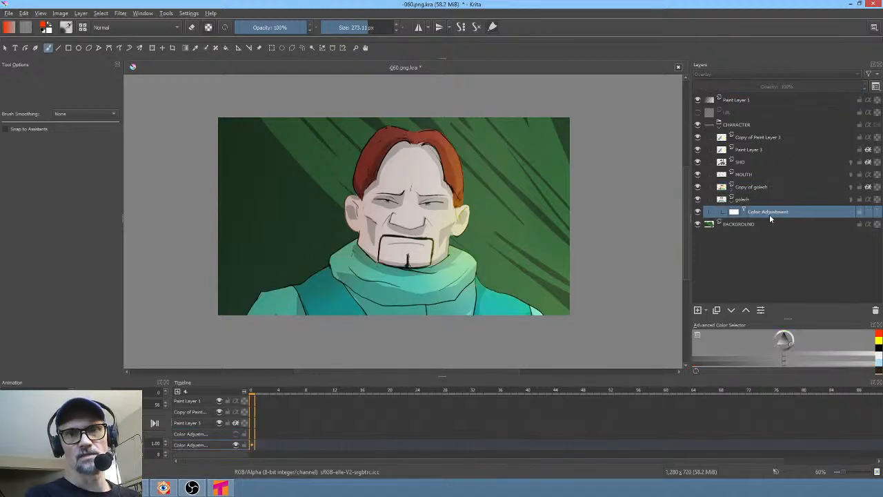
- Open the goloch Color Adjustment mask's properties and straighten its RGBA curve by nudging both control points
right_click(769, 213)
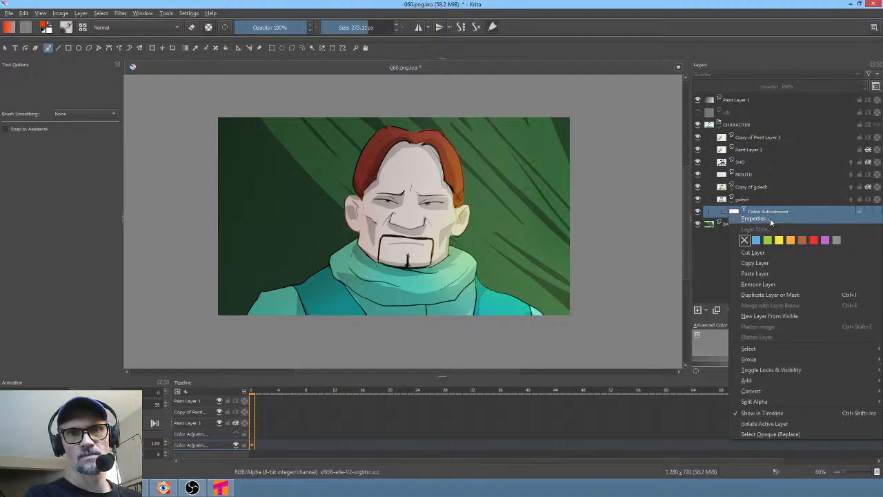
left_click(769, 218)
left_click_drag(475, 133, 639, 140)
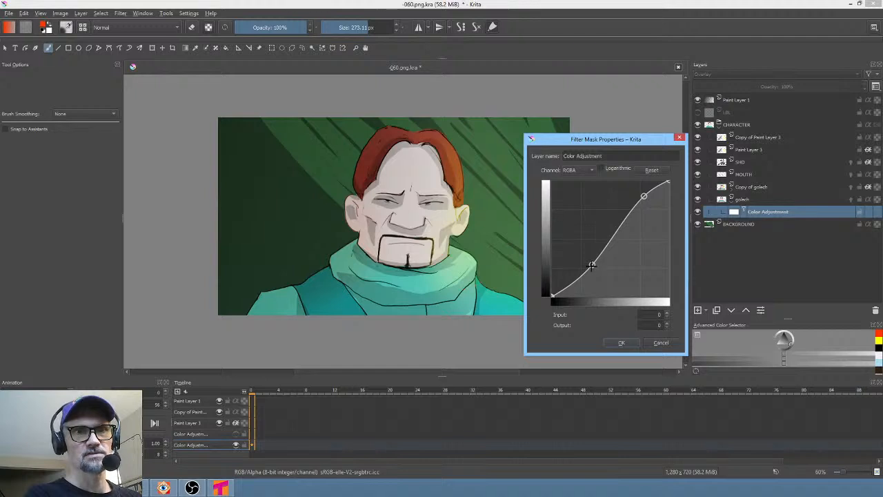
left_click_drag(591, 265, 591, 260)
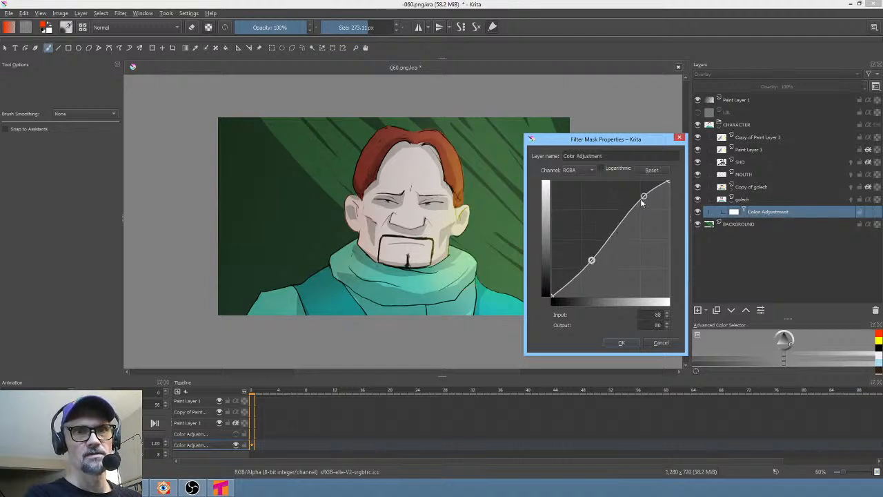
left_click_drag(642, 196, 644, 200)
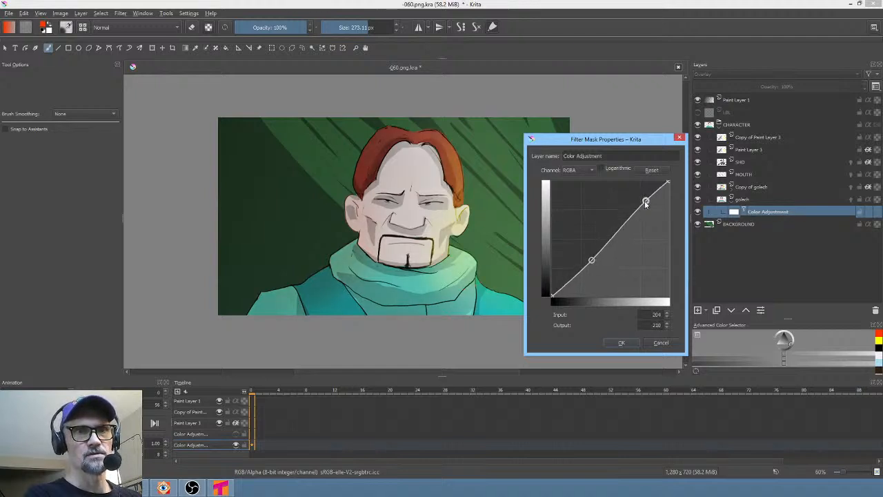
- Switch the curve to the Saturation channel, shape it into an arch peaking near input 41, output 73, and apply
left_click(581, 171)
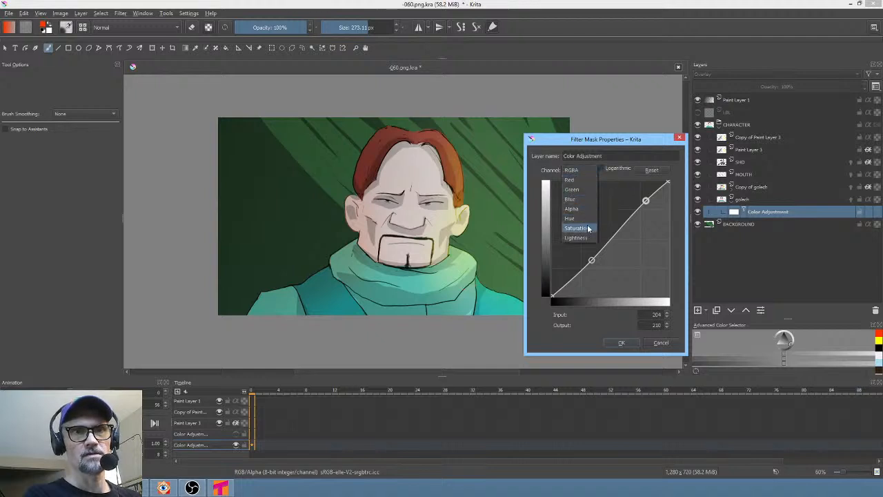
left_click(587, 230)
mouse_move(606, 221)
left_mouse_down()
mouse_move(584, 191)
mouse_move(601, 208)
mouse_move(606, 199)
mouse_move(601, 206)
left_mouse_up()
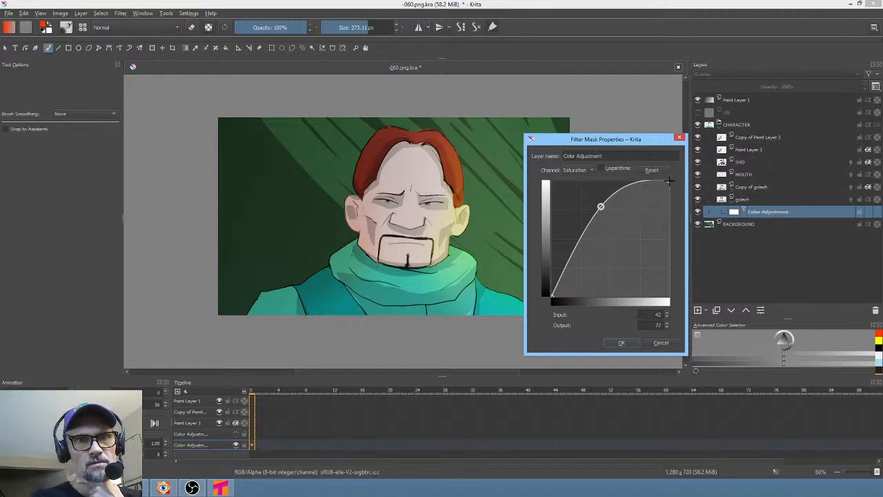
left_click_drag(674, 185, 669, 280)
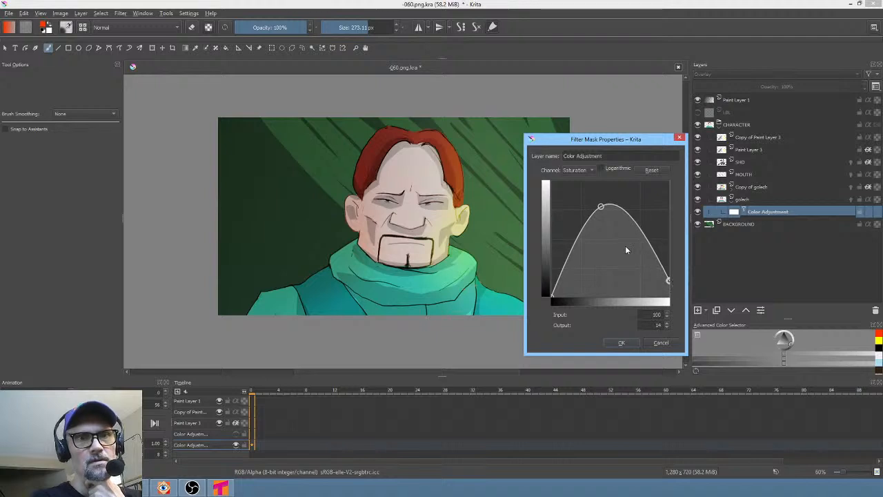
mouse_move(601, 205)
left_mouse_down()
mouse_move(601, 220)
mouse_move(599, 211)
left_mouse_up()
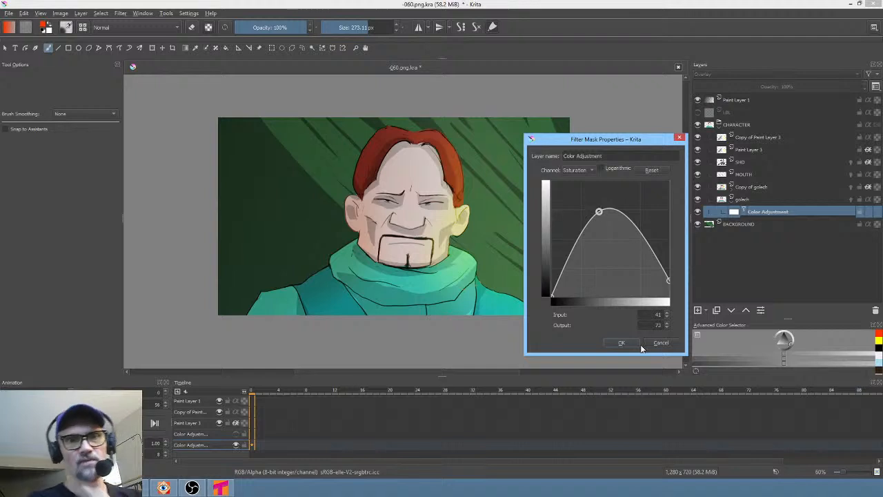
left_click(621, 343)
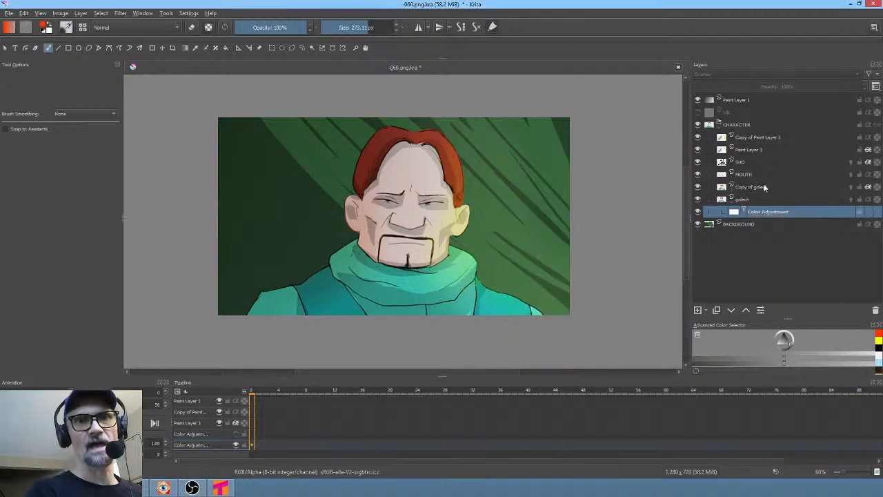
- Compare the goloch overlay copy on and off, then set its opacity to 74%
left_click(698, 187)
left_click(697, 187)
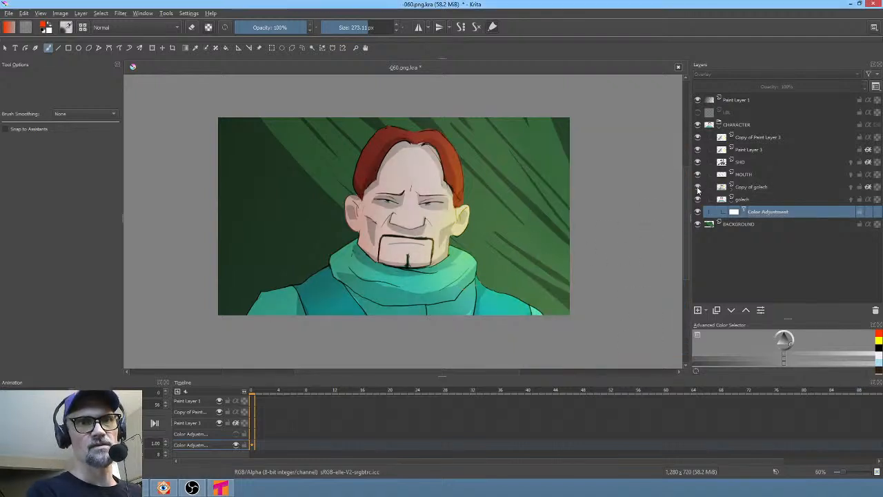
left_click(775, 189)
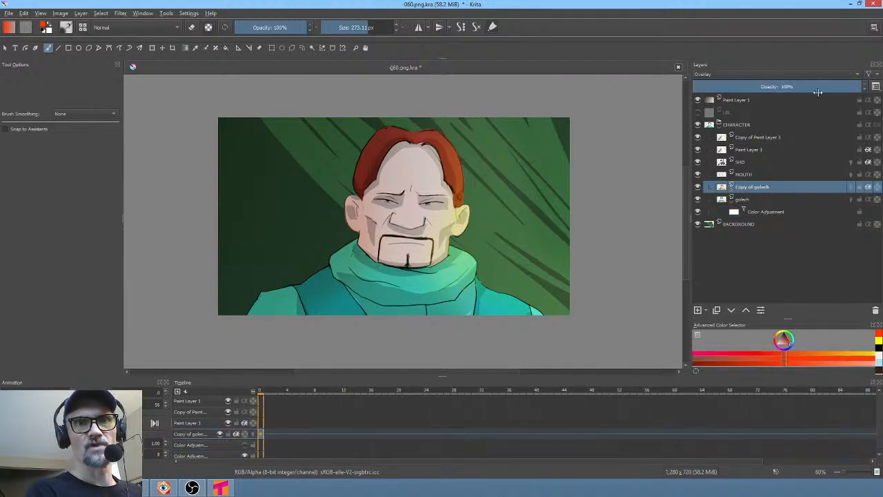
left_click_drag(838, 87, 813, 89)
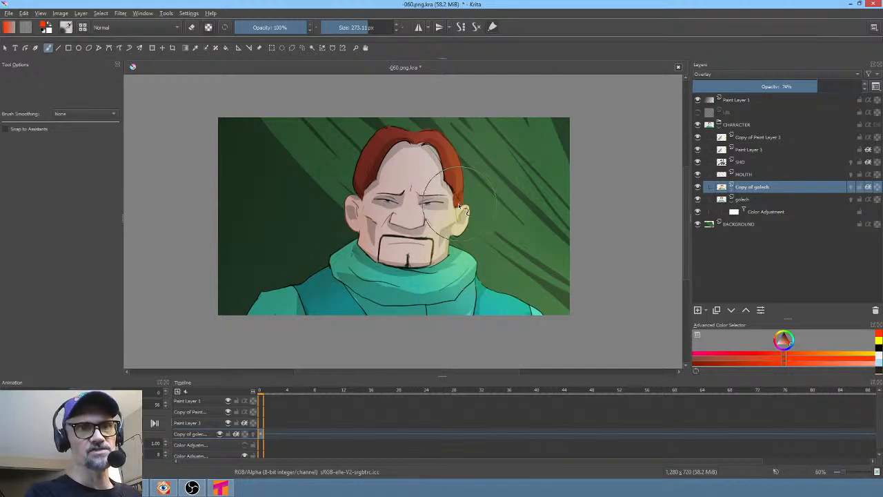
- On the overlay copy, pick a 6 px brush and a pale colour and paint a small highlight along the eye on the right
scroll(458, 202, "up", 5)
middle_click_drag(505, 195, 623, 137)
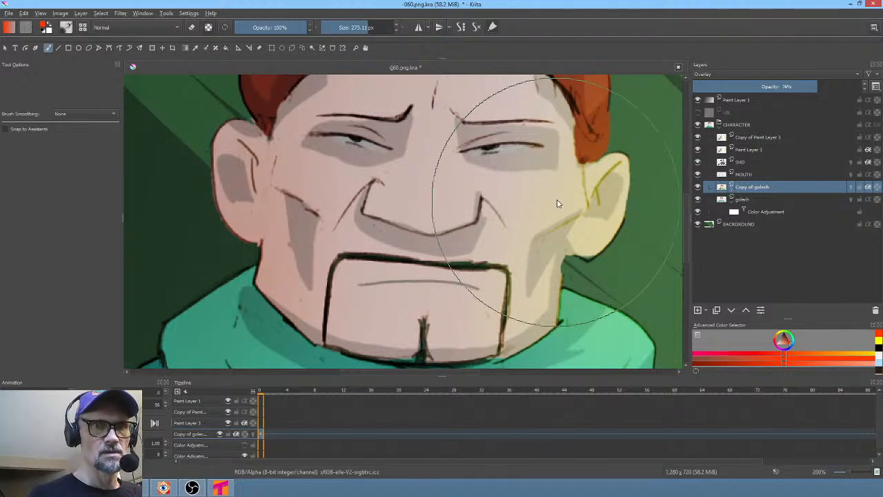
right_click(558, 200)
left_click(598, 163)
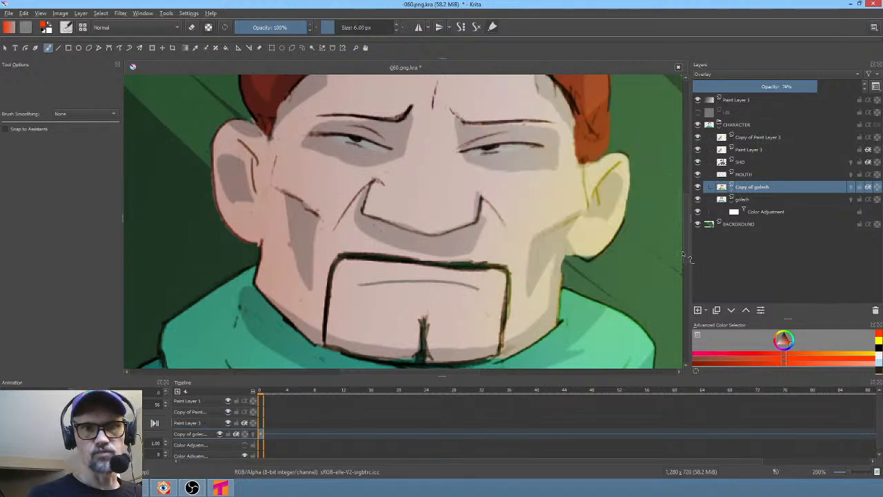
right_click(596, 199)
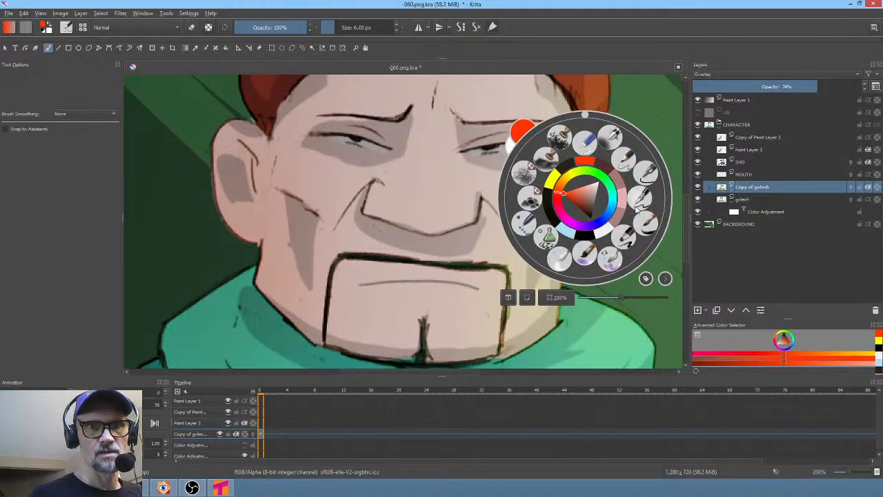
left_click(597, 185)
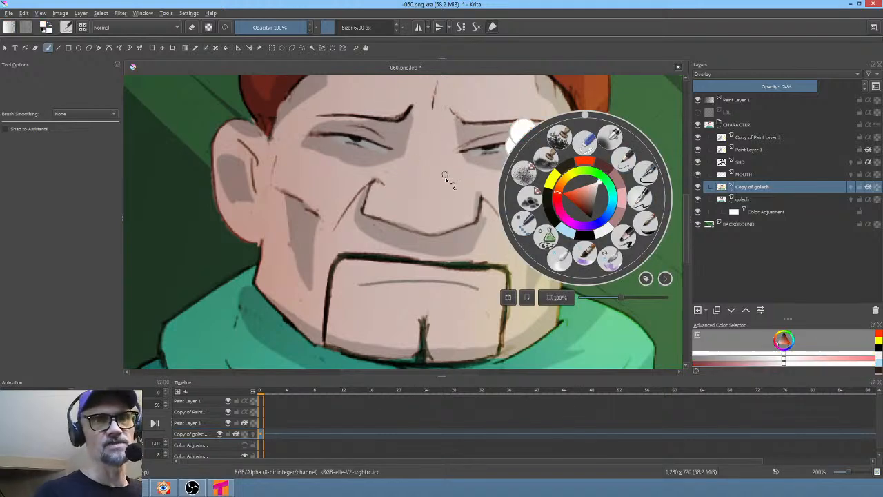
scroll(459, 178, "up", 4)
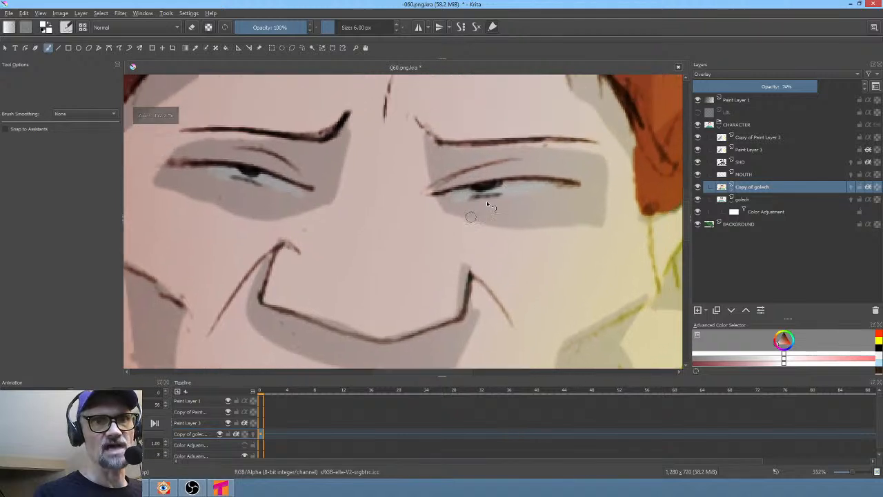
left_click_drag(513, 187, 547, 186)
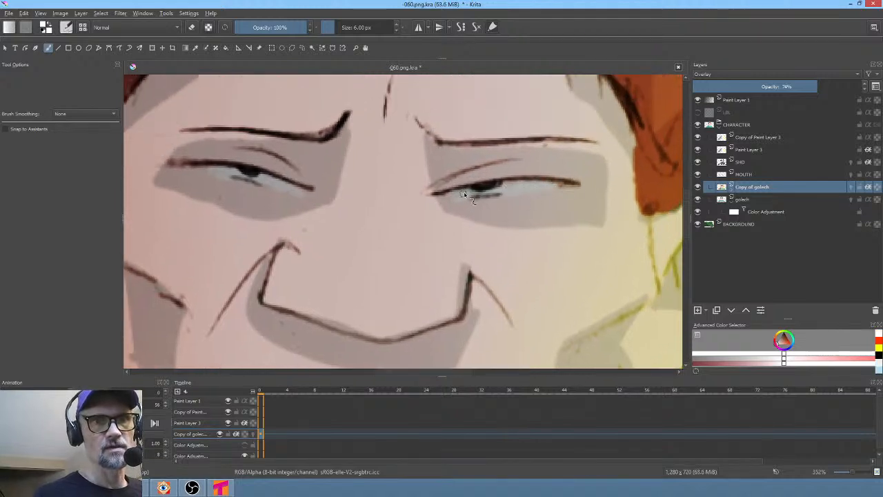
- Select the goloch layer
left_click(766, 199)
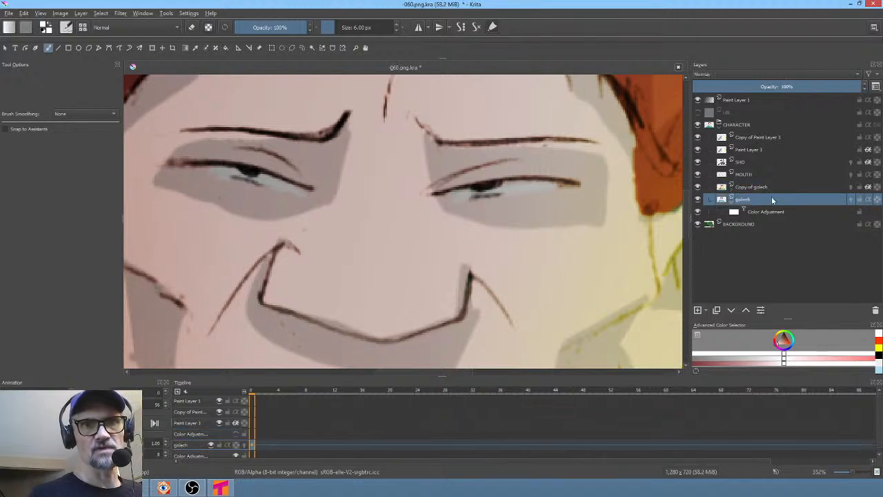
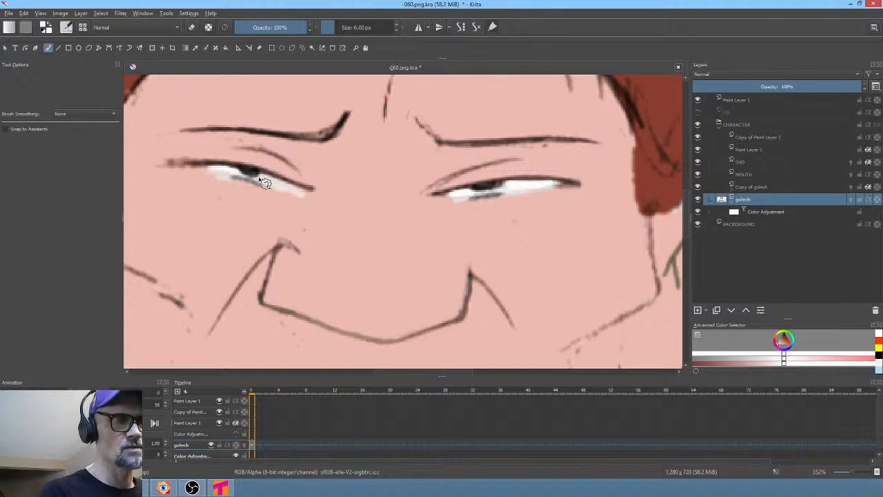
- Paint a small highlight along the eye on the left of the goloch layer, then save the file
left_click_drag(283, 185, 246, 171)
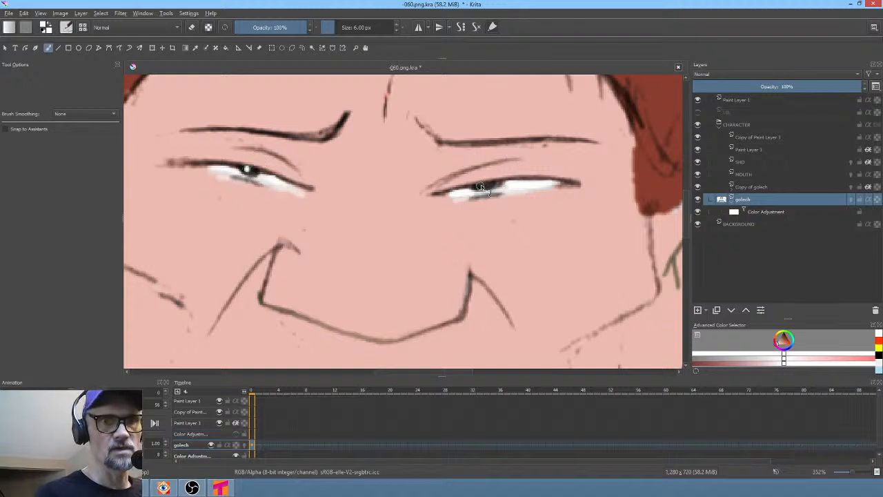
scroll(556, 232, "down", 5)
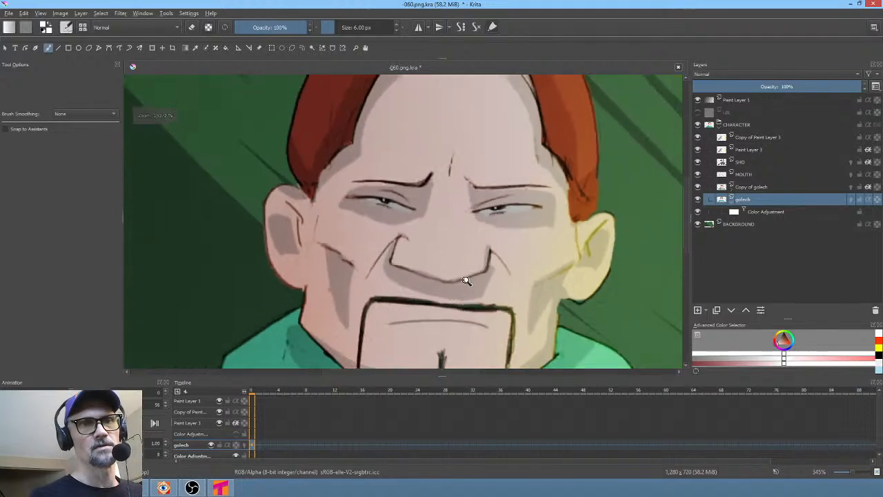
scroll(529, 238, "down", 4)
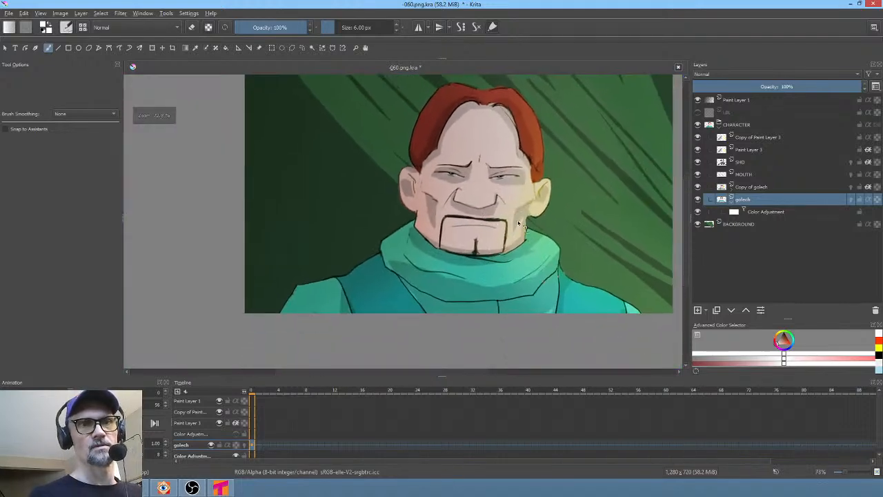
middle_click_drag(578, 164, 525, 219)
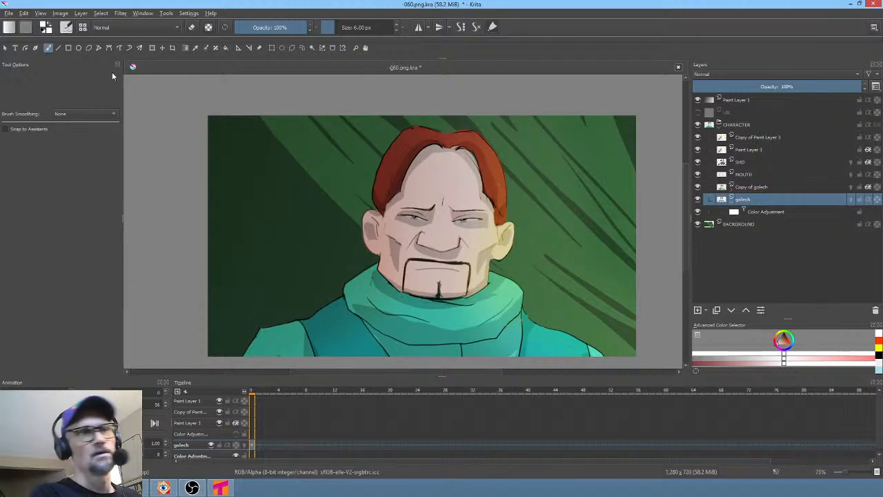
left_click(10, 14)
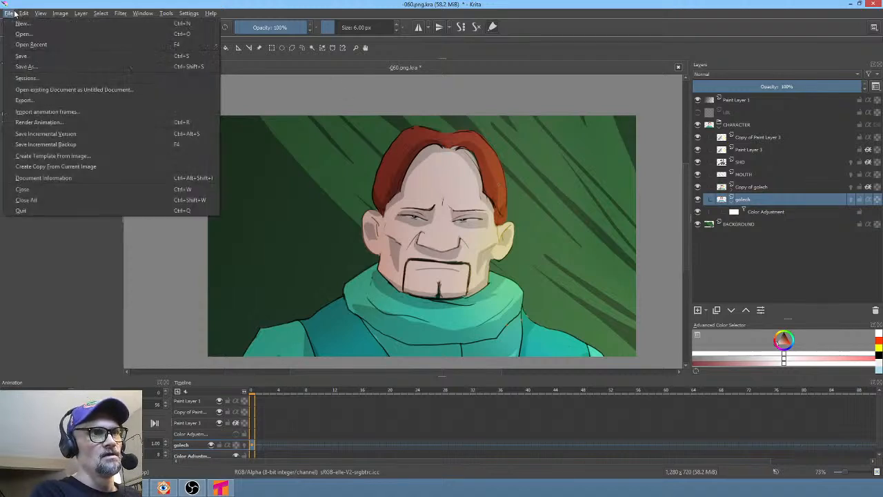
left_click(20, 58)
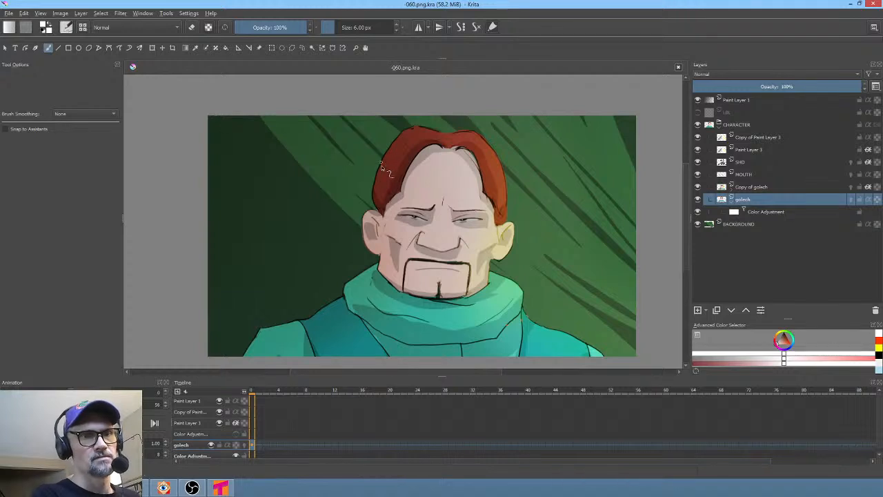
- Play the animation to preview the character
key("space")
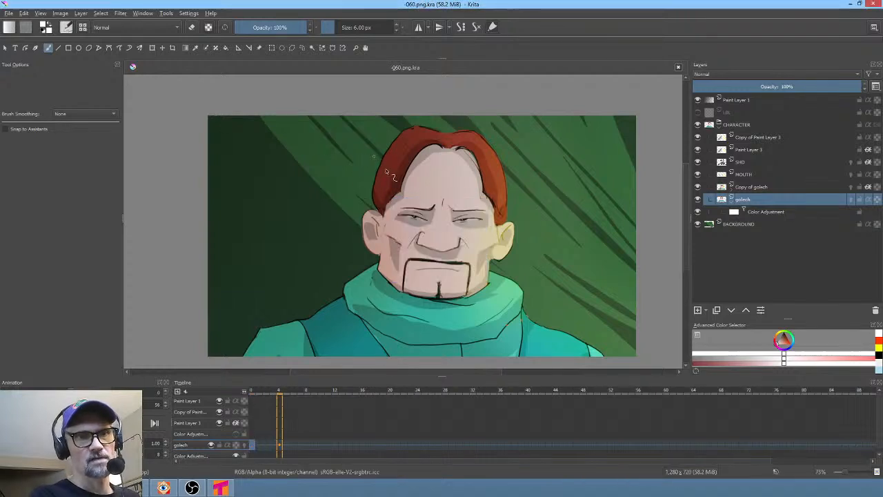
scroll(428, 190, "down", 1)
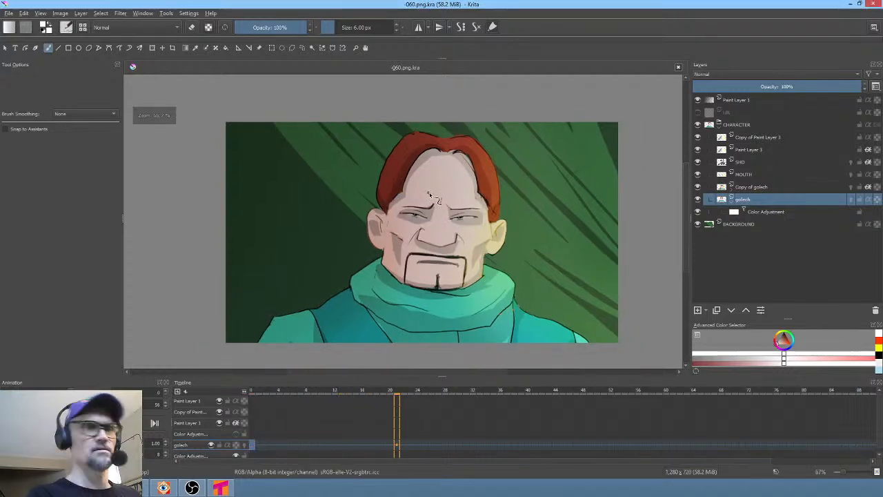
key("space")
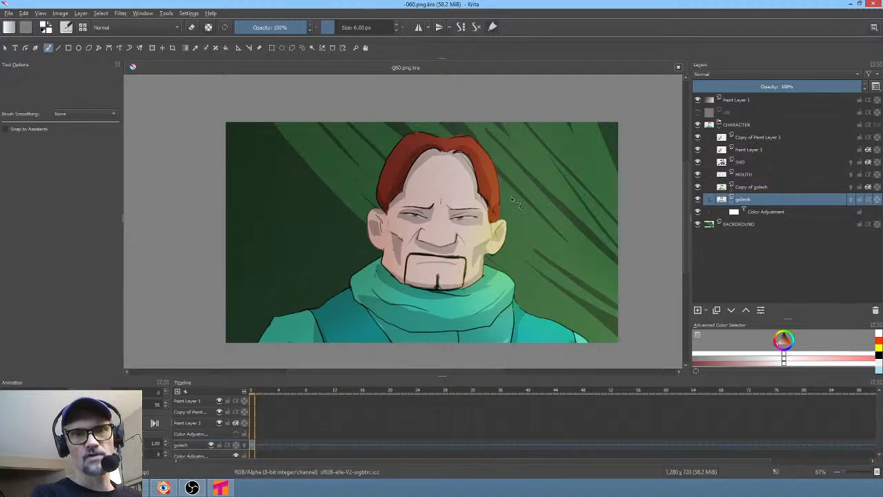
- Group the goloch copy, goloch and its colour adjustment layers together and merge the group into one layer
left_click(757, 187)
left_click(763, 212, "shift")
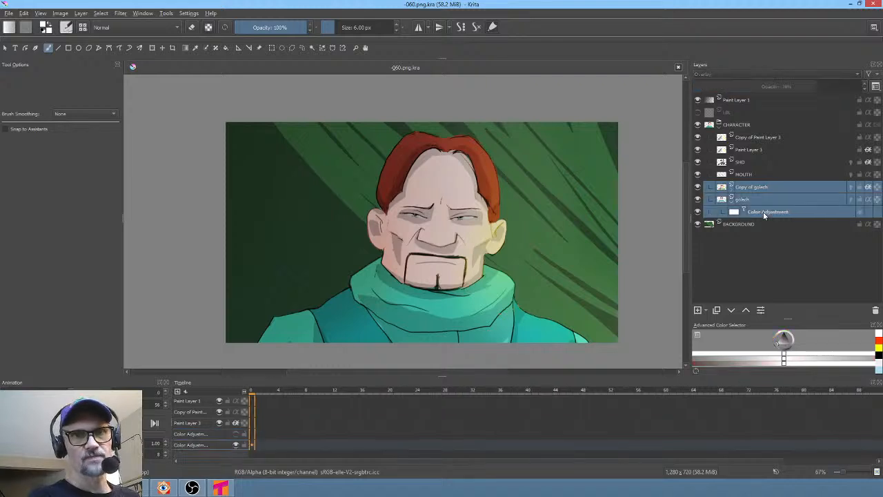
key("ctrl+g")
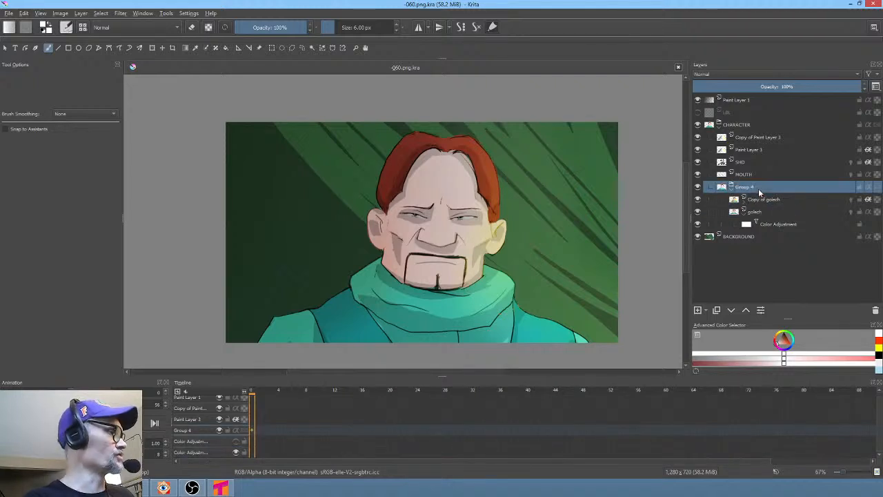
key("ctrl+e")
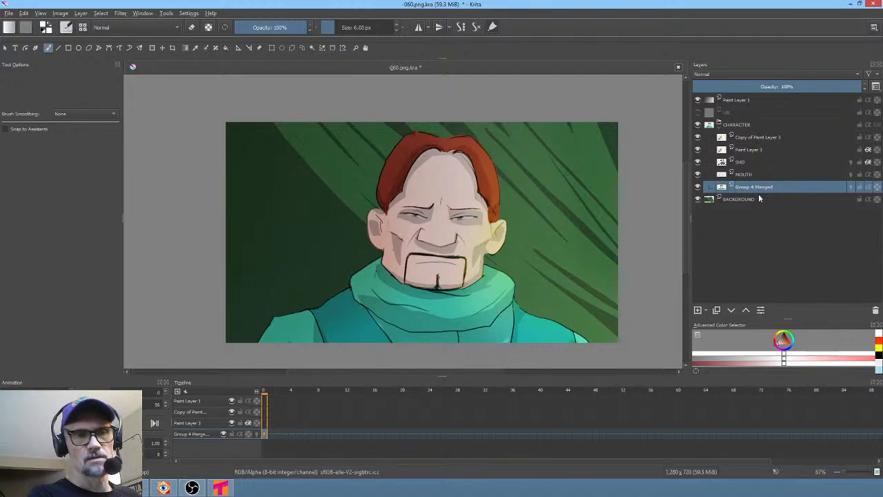
- On frame 12 of the merged layer, start a Liquify transform with a large brush and push the brow centre down slightly
left_click_drag(270, 392, 376, 402)
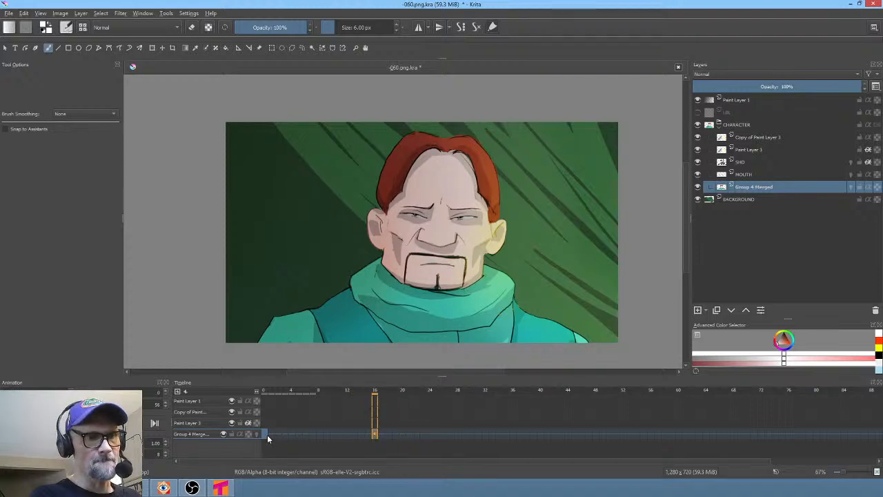
left_click(267, 434)
left_click(358, 434)
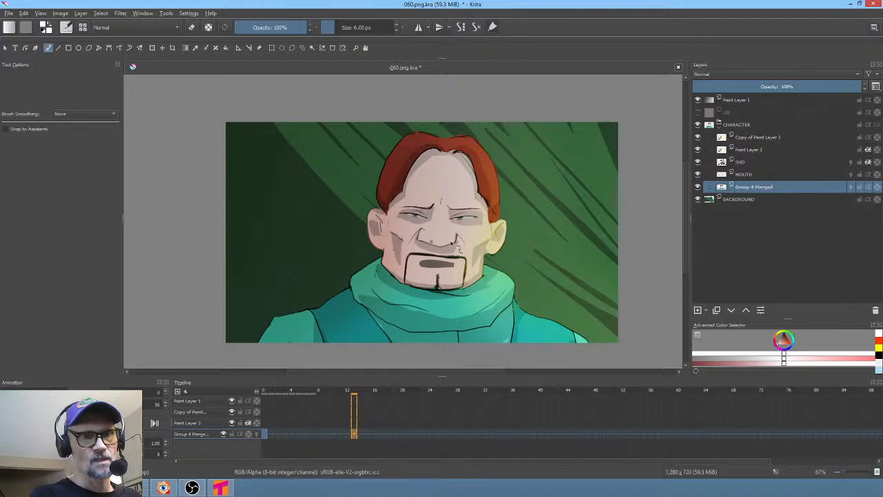
scroll(453, 243, "up", 1)
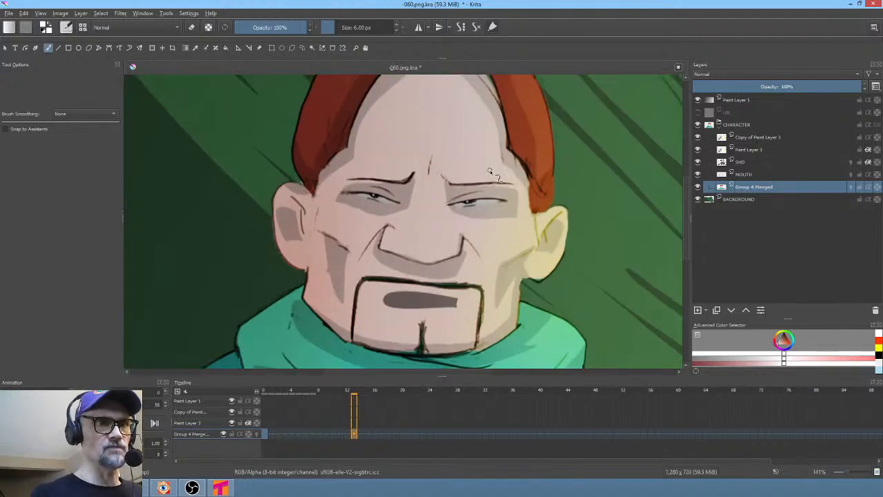
key("ctrl+t")
right_click(508, 162)
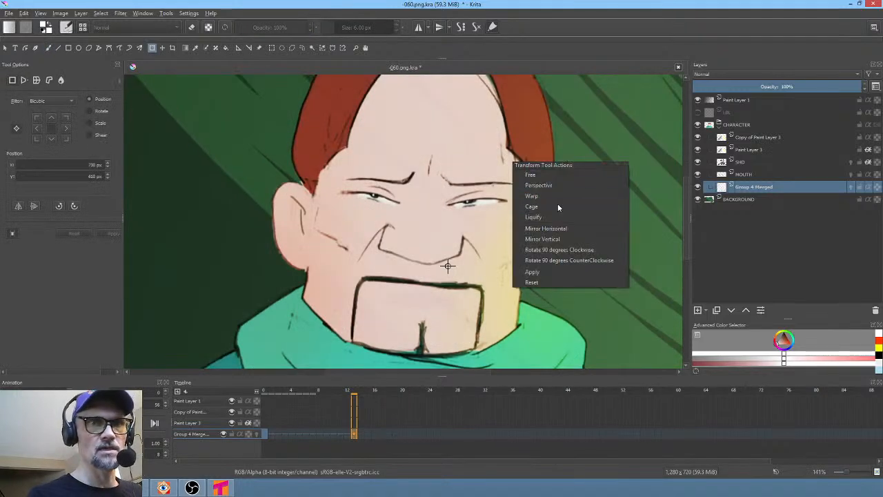
left_click(550, 219)
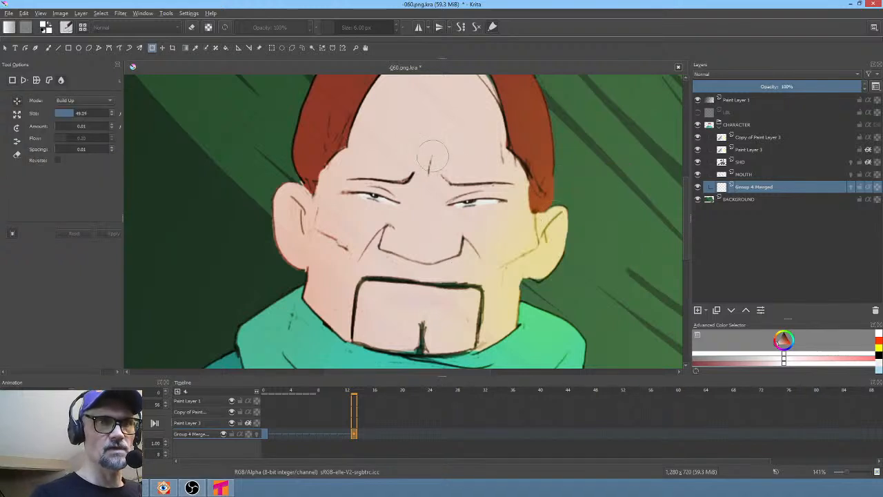
left_click_drag(432, 156, 476, 156, "shift")
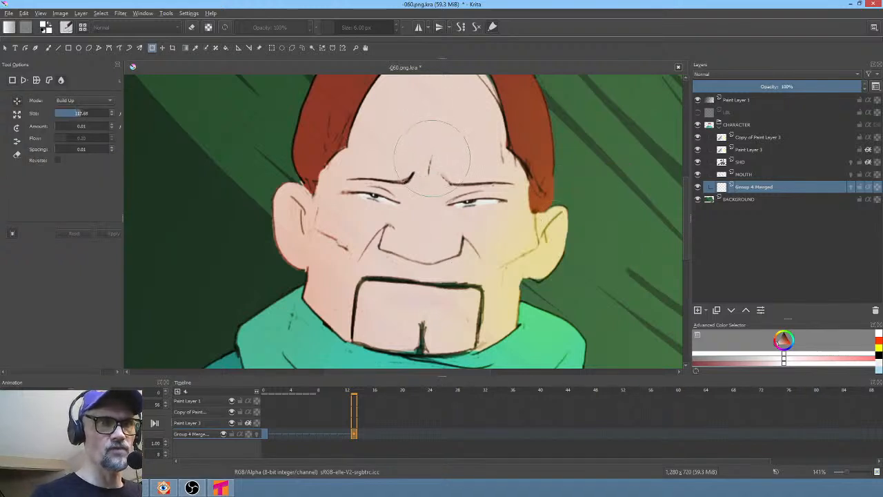
left_click_drag(428, 160, 428, 166)
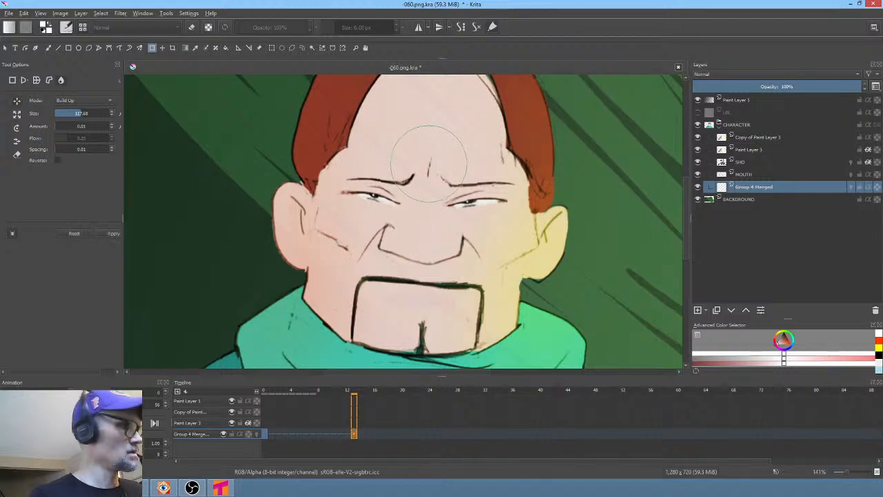
- Step to the next frame and liquify the brow centre downward with a smaller brush
key("Right")
left_click(429, 168)
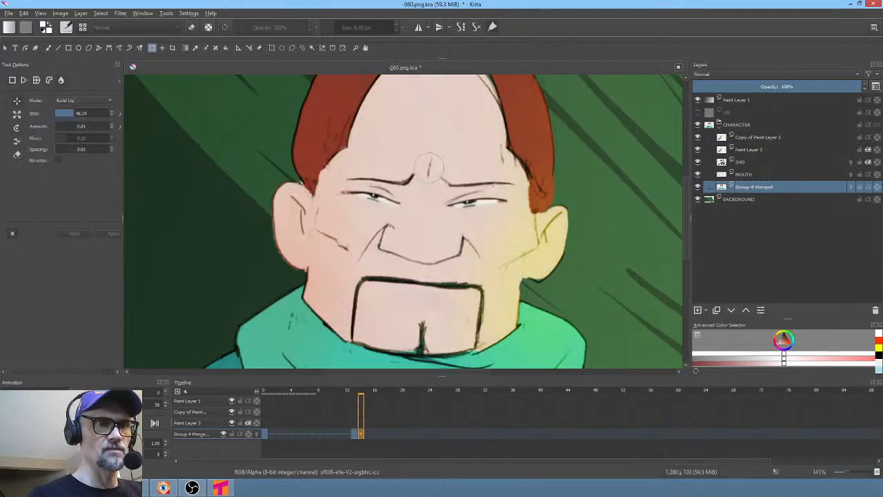
mouse_move(429, 165)
left_mouse_down()
mouse_move(468, 166)
mouse_move(429, 177)
left_mouse_up()
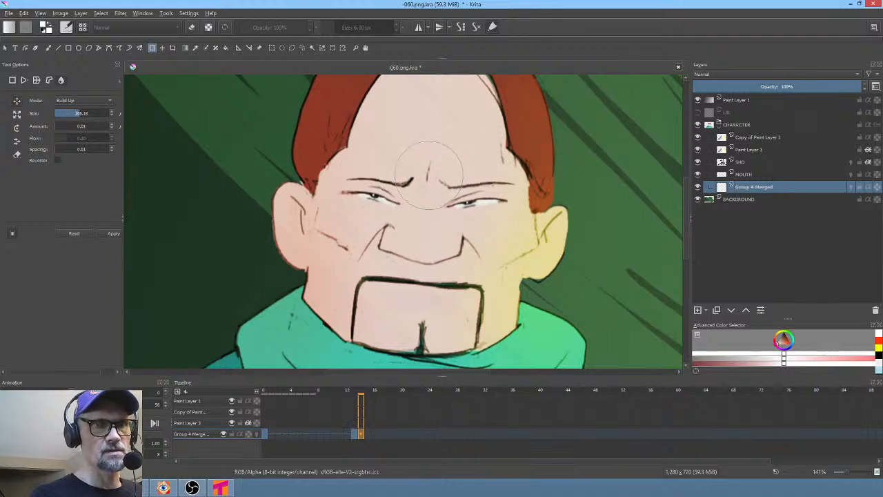
- On frame 14, liquify the brow centre and pull the eyebrow on the right inward
left_click(366, 434)
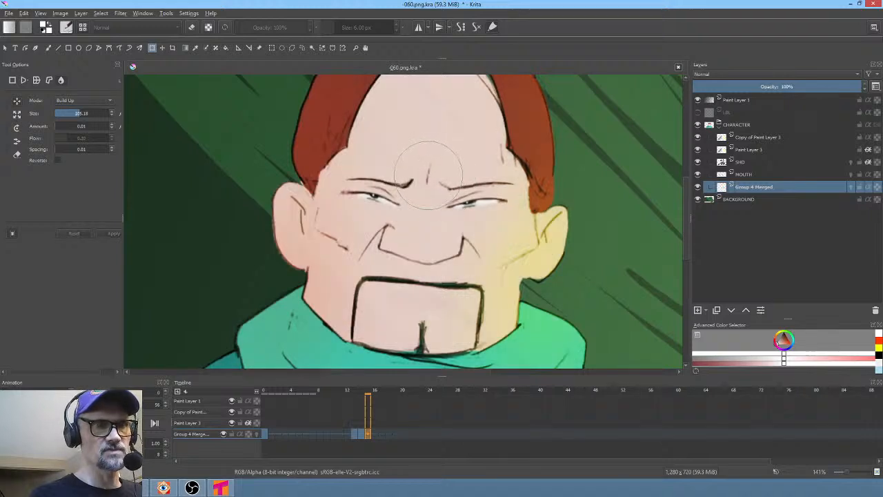
left_click(428, 175)
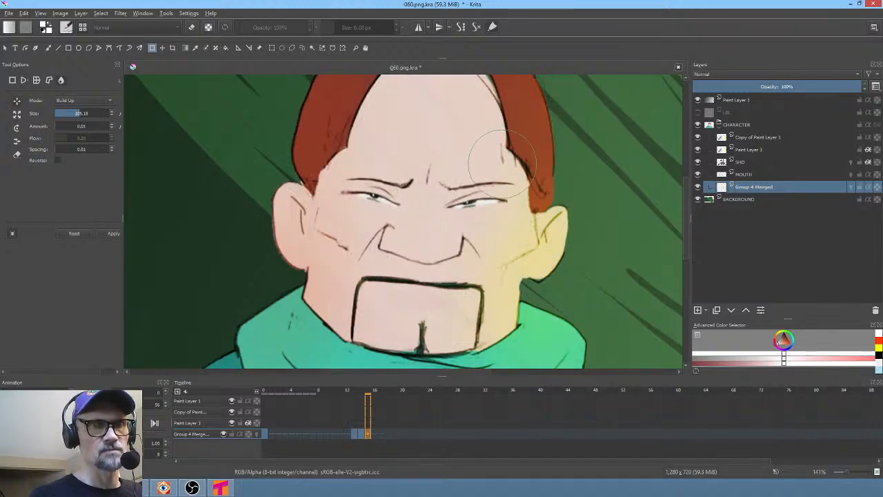
left_click_drag(502, 164, 466, 165, "shift")
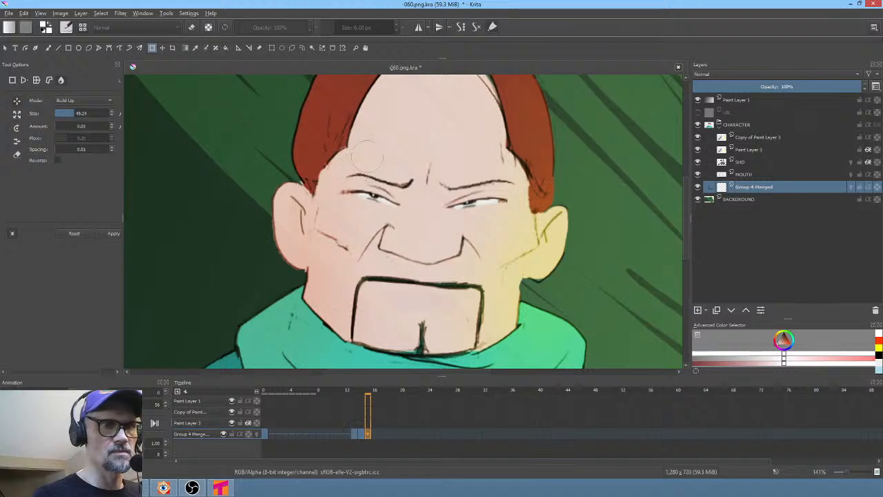
- Play the animation from frame 0 to check the brow movement, then save the file
left_click(265, 434)
key("space")
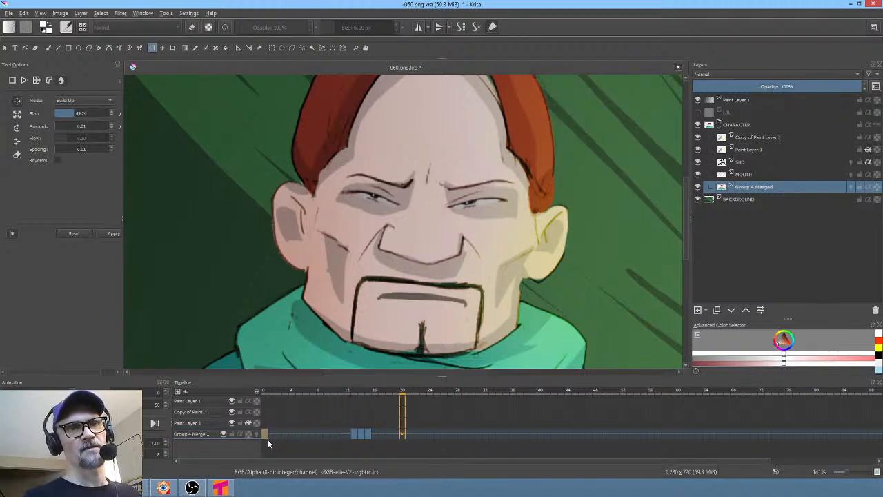
key("space")
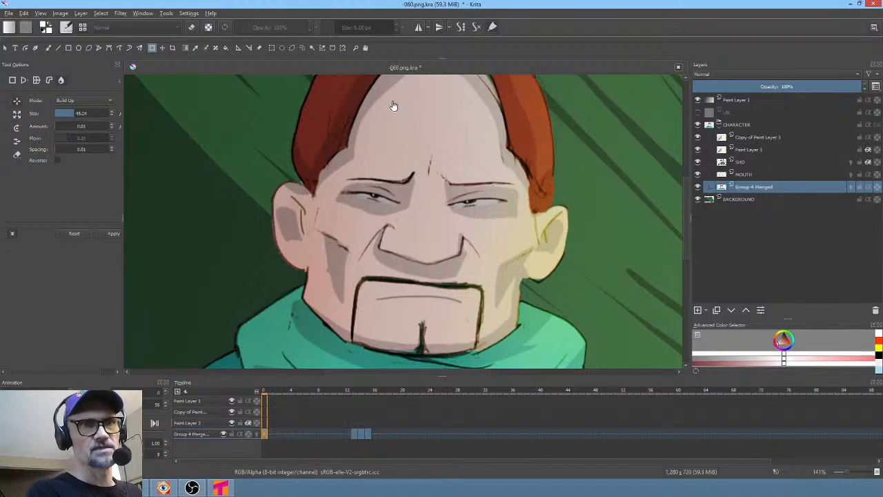
left_click(9, 14)
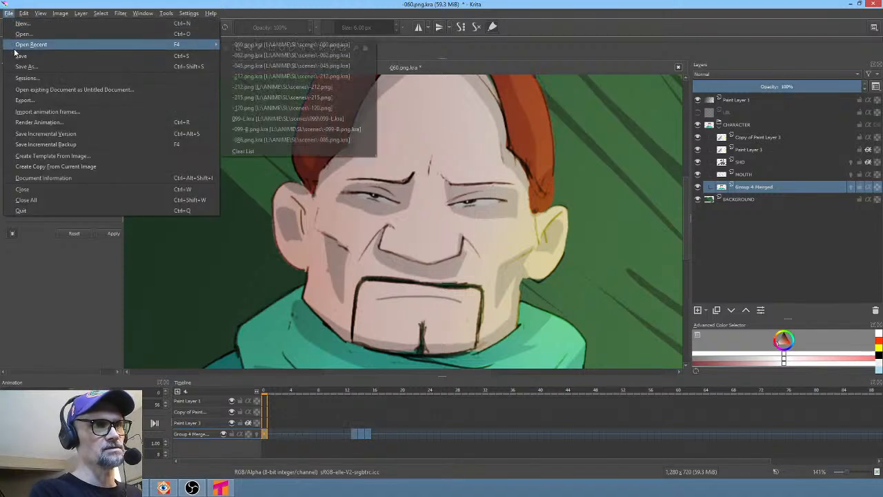
left_click(28, 53)
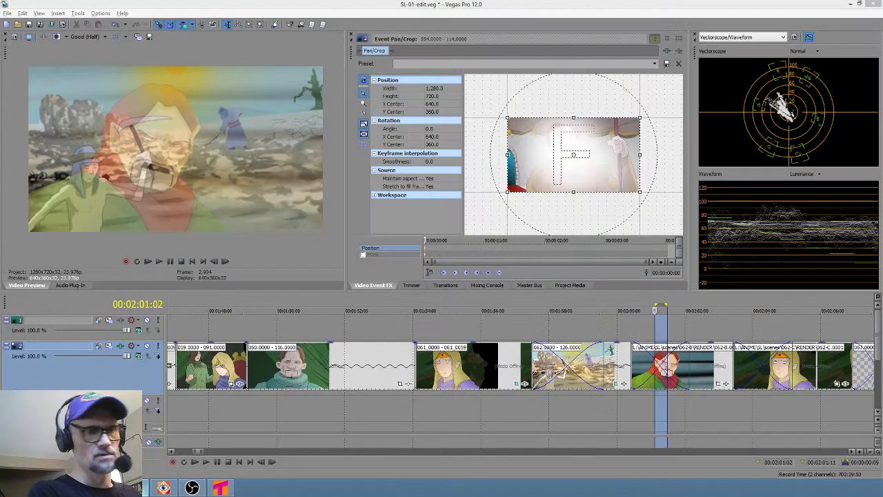
- Set a loop region over the 060 clip and inspect its media file properties in the edit
left_click_drag(258, 403, 336, 404)
right_click(322, 356)
left_click(321, 356)
right_click(316, 359)
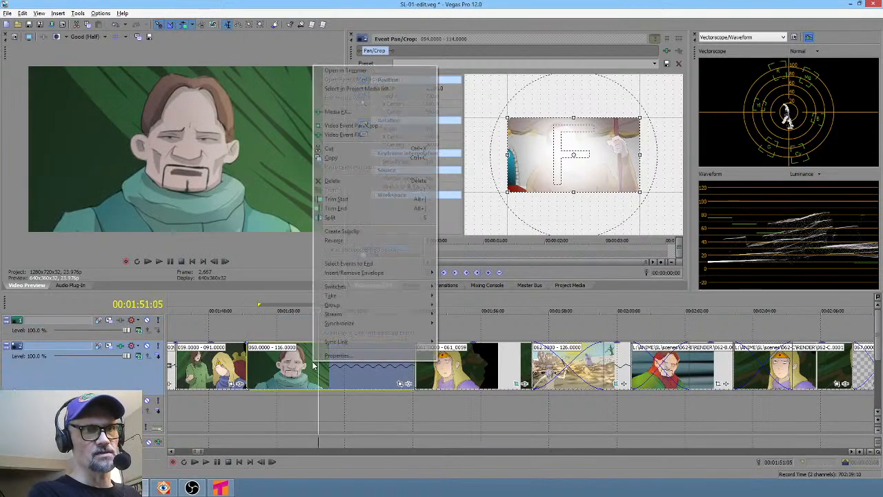
left_click(337, 356)
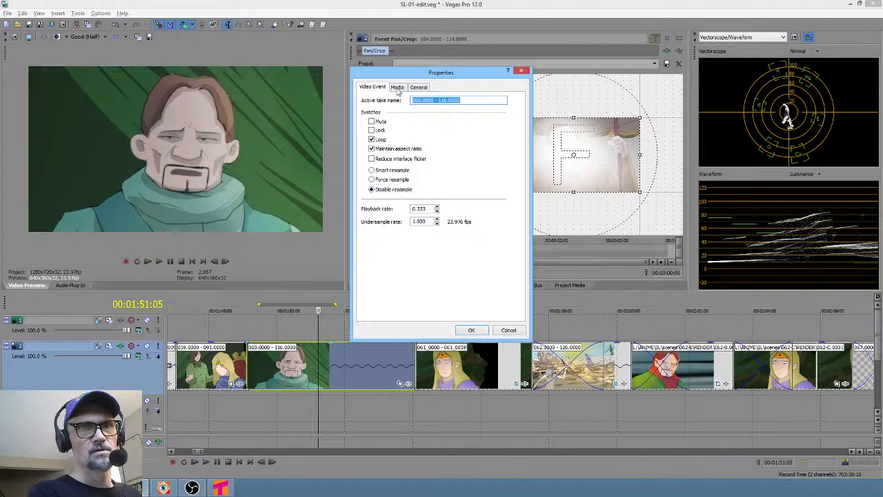
left_click(397, 87)
left_click(429, 100)
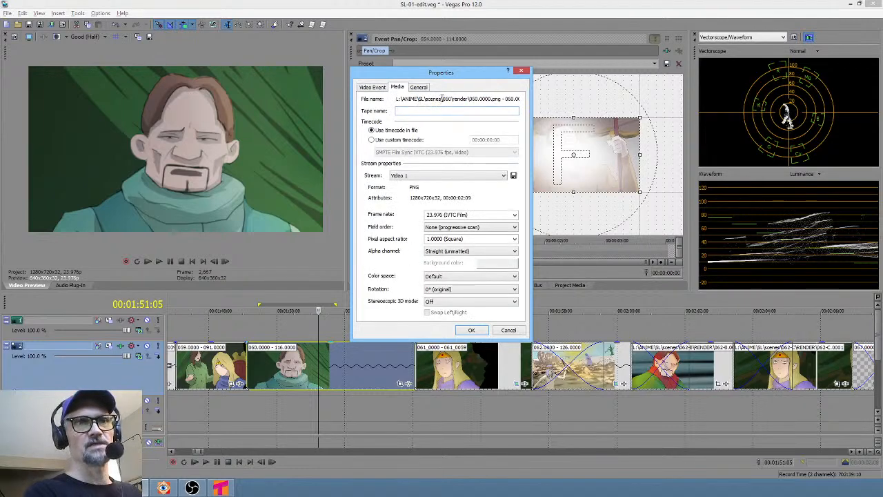
key("Escape")
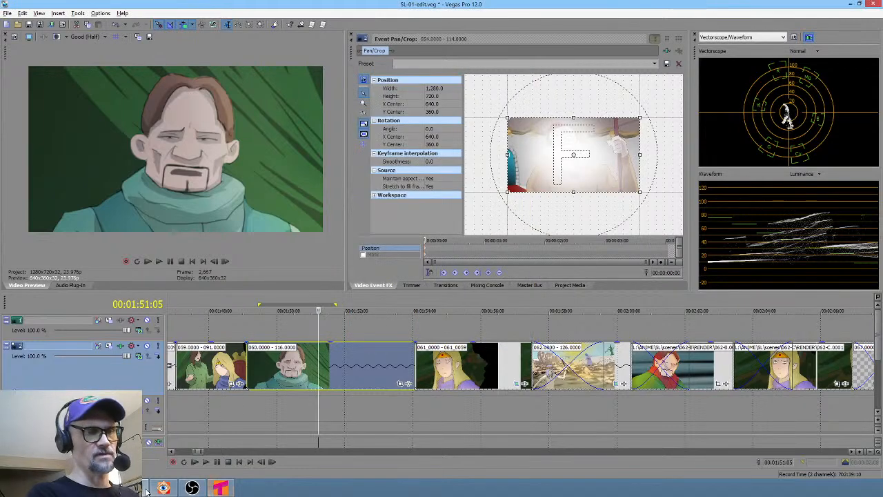
left_click(220, 488)
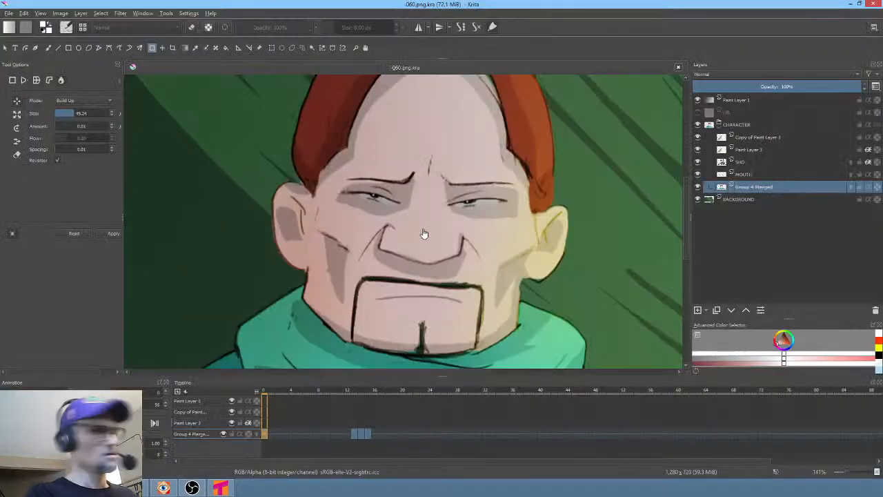
key("ctrl+shift+r")
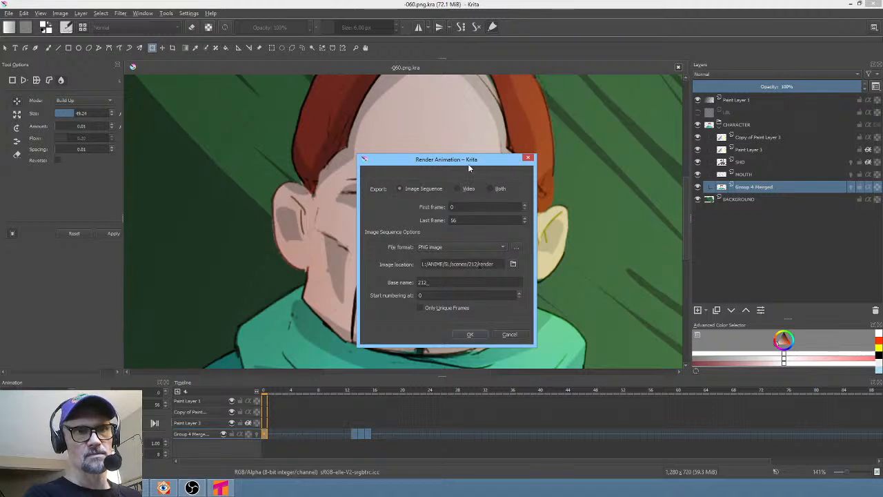
left_click_drag(467, 161, 452, 155)
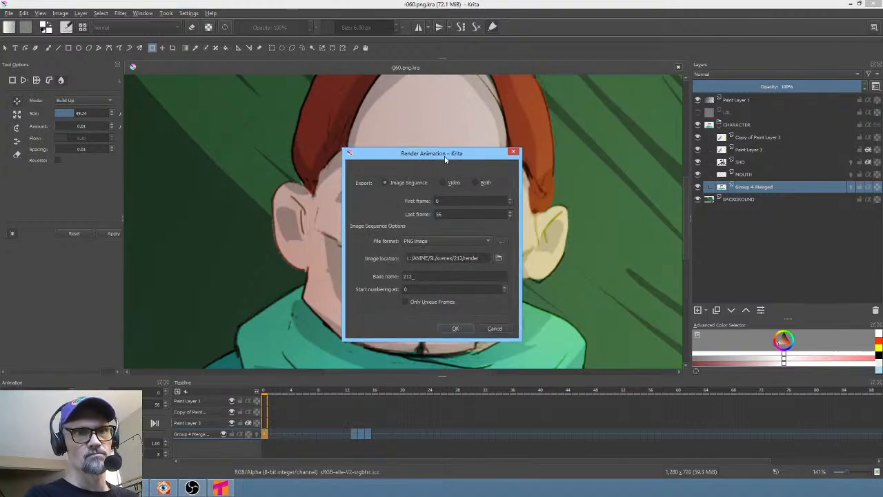
key("Escape")
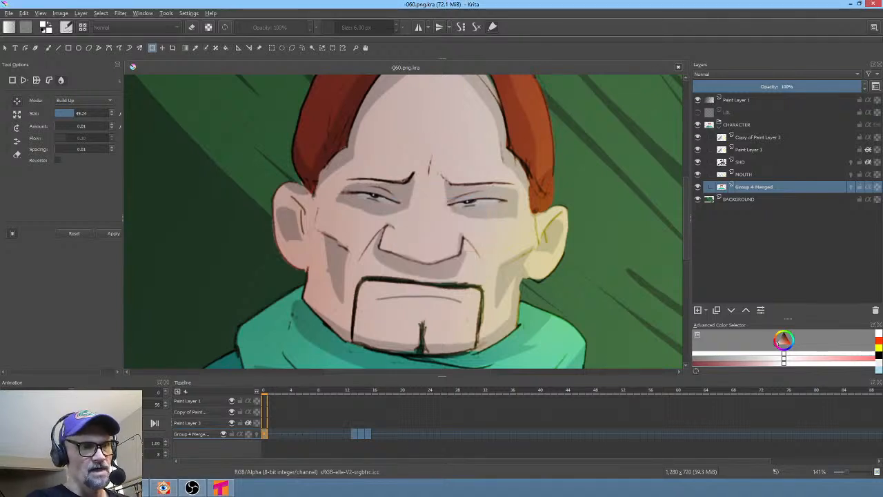
- Switch back to Vegas Pro, set a loop region around the clips from 059 to 061, and save the project
key("alt+Tab")
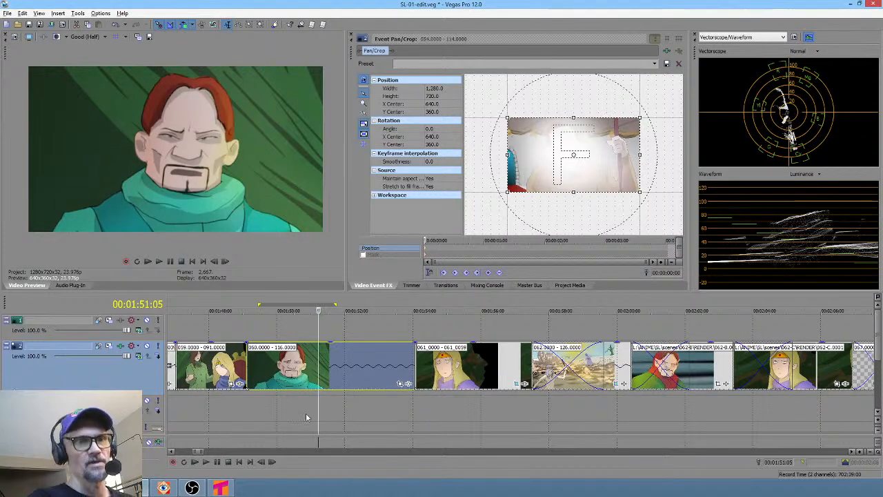
left_click_drag(221, 407, 799, 413)
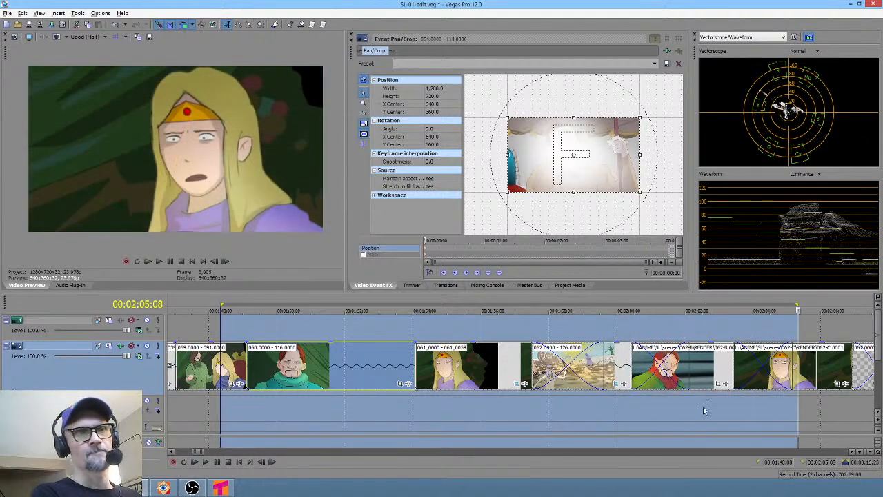
scroll(624, 413, "down", 2)
left_click_drag(198, 407, 382, 414)
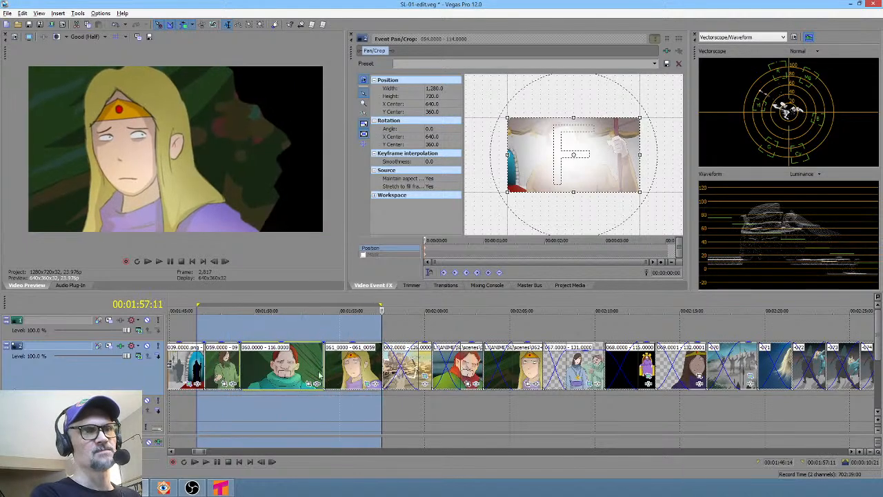
left_click(29, 25)
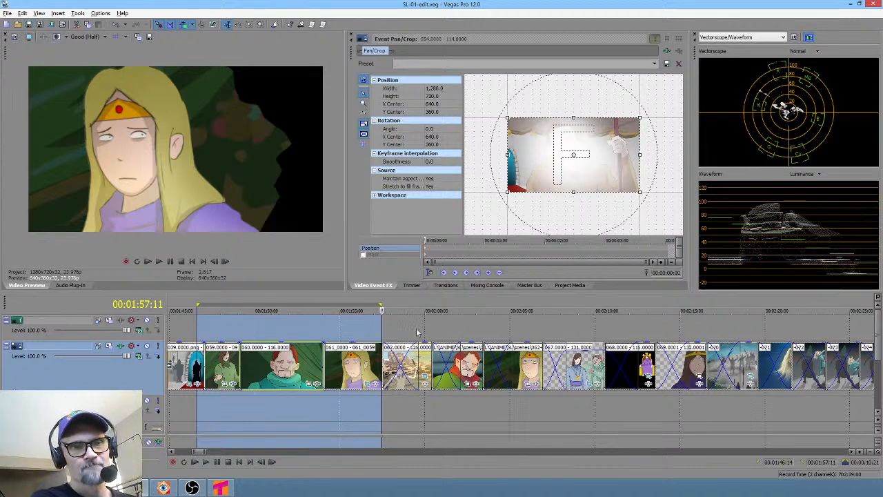
- Set a loop region over the 067 clip and add a Sony Color Corrector effect to that event
left_click_drag(484, 399, 584, 405)
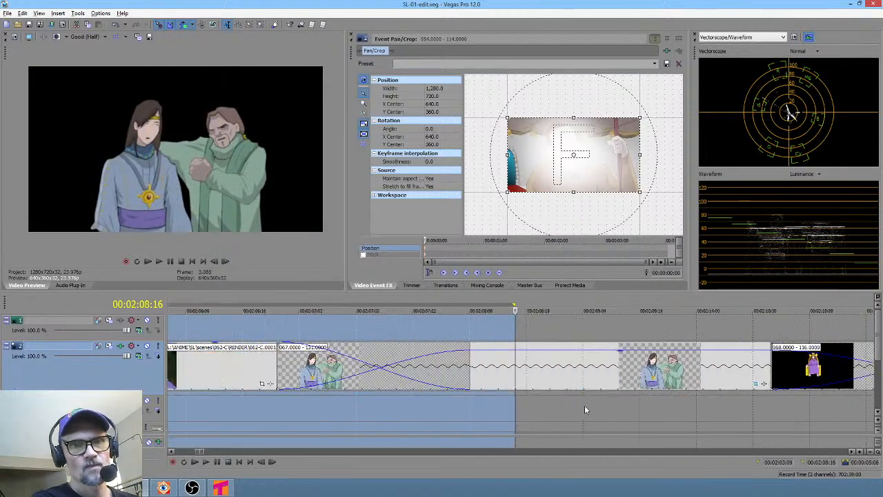
scroll(585, 405, "up", 5)
scroll(583, 410, "down", 2)
left_click_drag(405, 412, 562, 400)
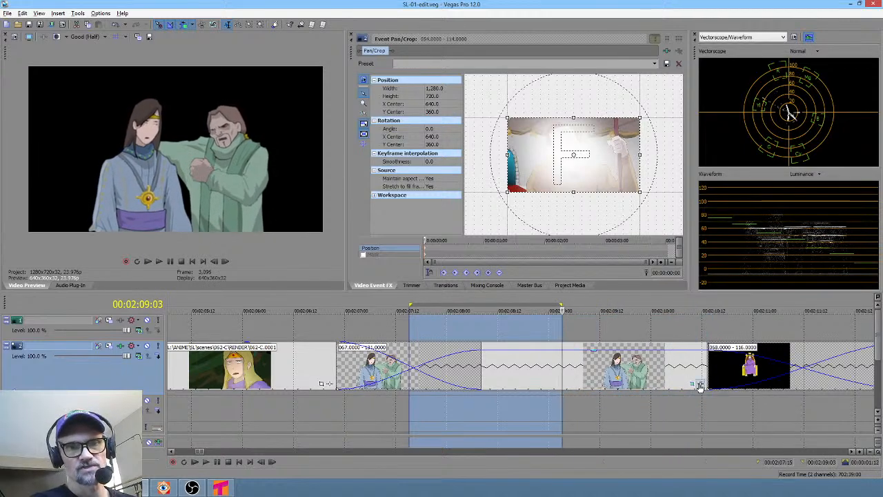
left_click(699, 384)
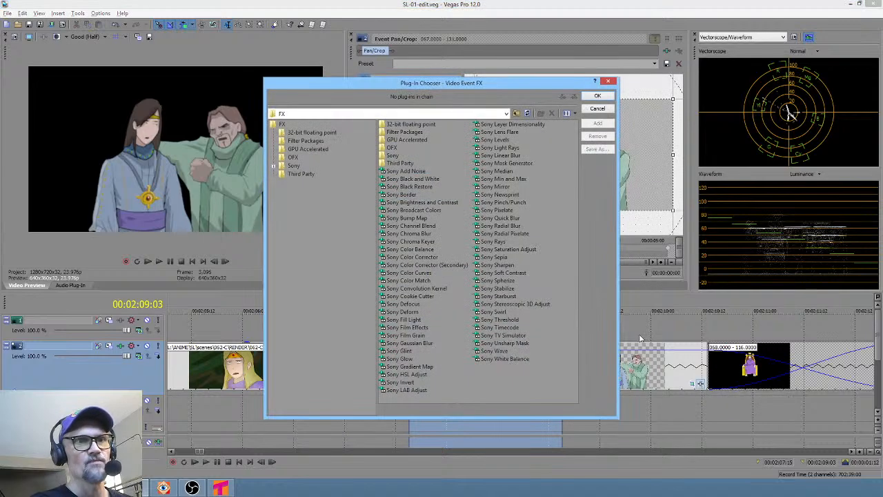
left_click(425, 256)
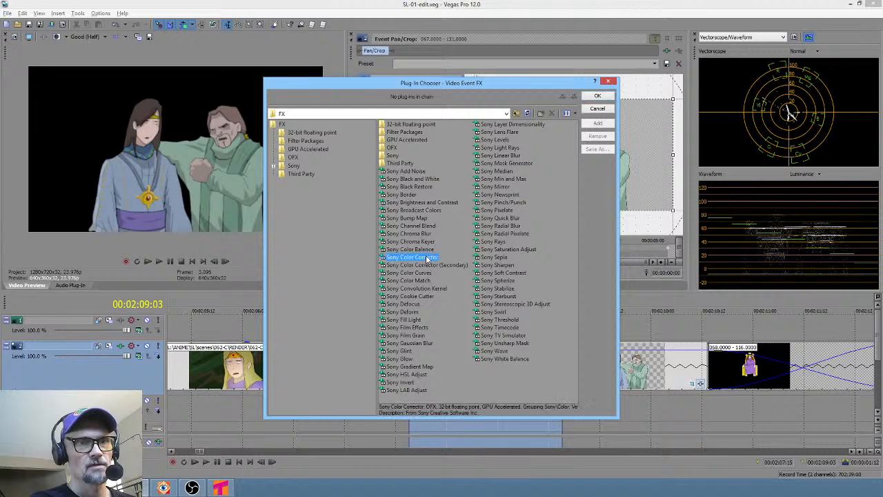
left_click(596, 96)
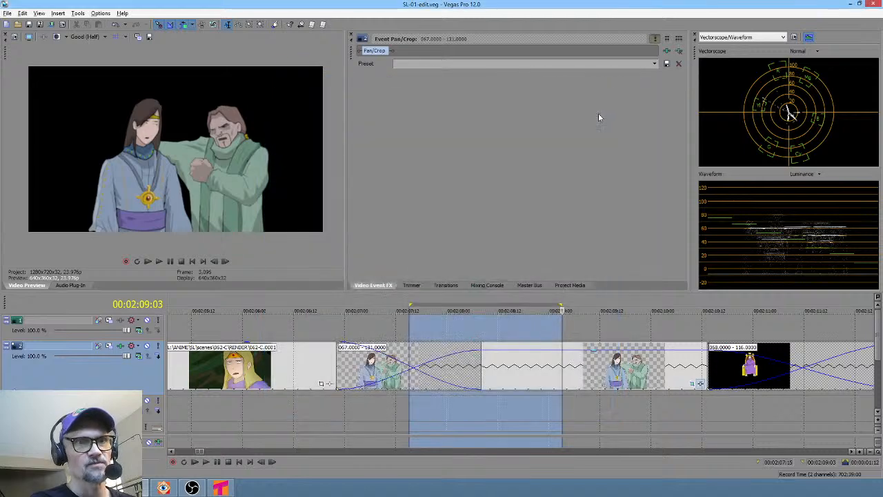
left_click(413, 77)
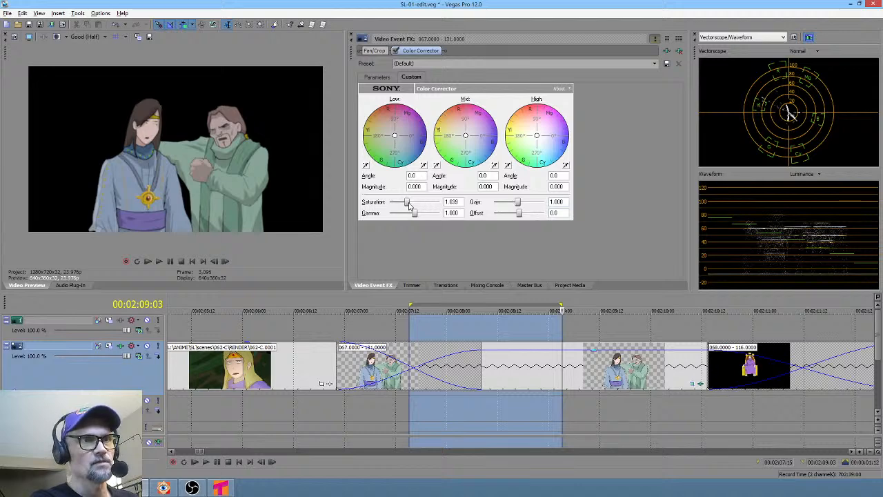
- Set the Color Corrector's saturation to 1.750, gamma to 0.686 and gain to 1.135
mouse_move(409, 205)
left_mouse_down()
mouse_move(427, 210)
mouse_move(420, 202)
mouse_move(411, 213)
left_mouse_up()
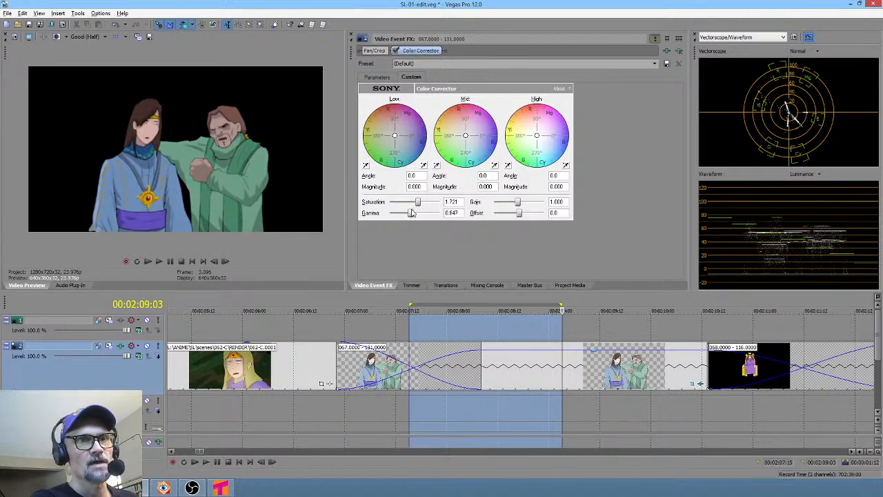
left_click_drag(519, 204, 522, 203)
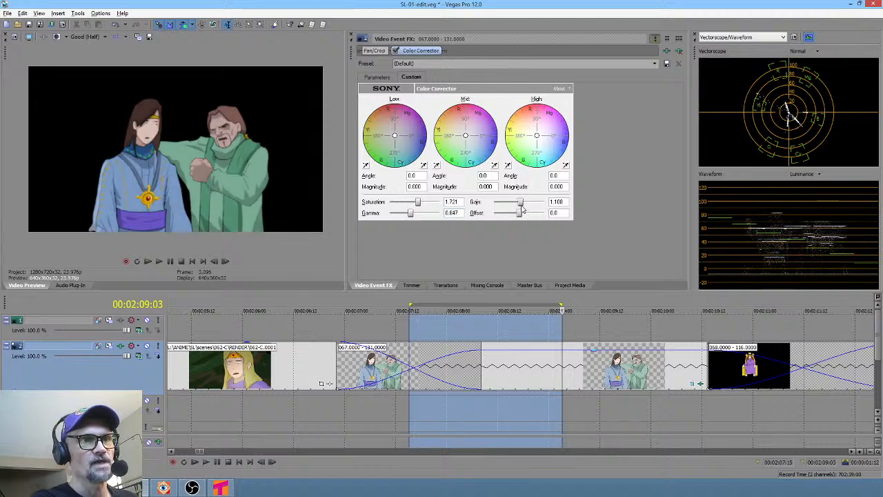
left_click_drag(409, 214, 408, 220)
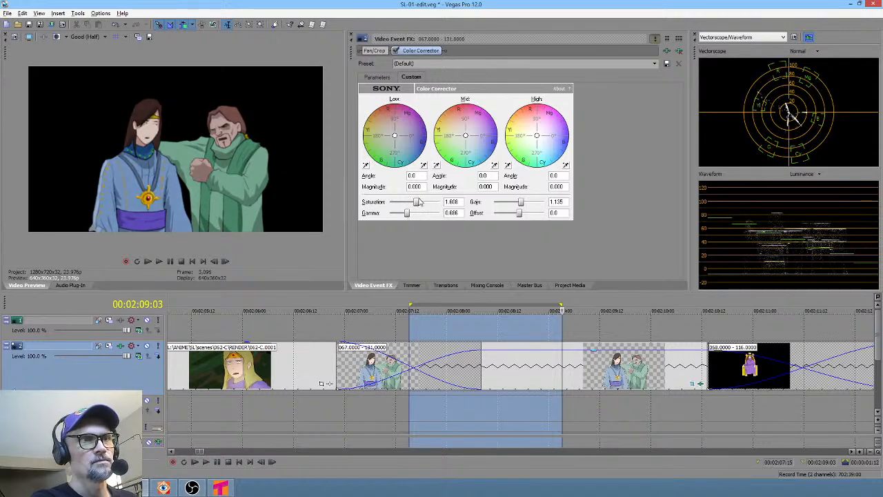
left_click_drag(419, 201, 418, 205)
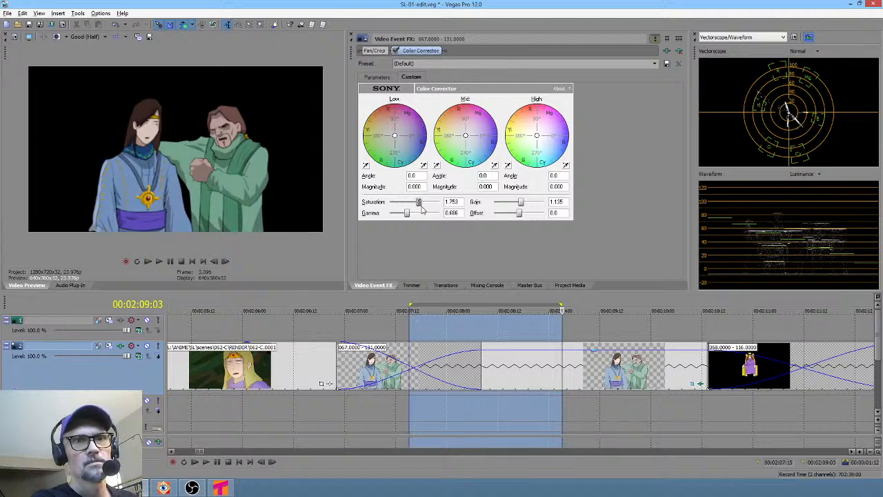
- Play back the timeline from just before the 067 clip to review the colour correction
left_click(345, 413)
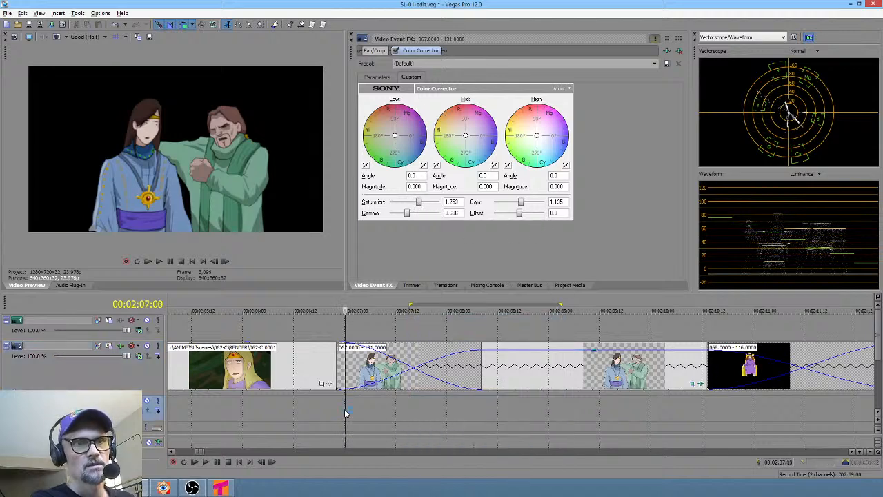
scroll(346, 413, "down", 3)
key("space")
left_click(299, 407)
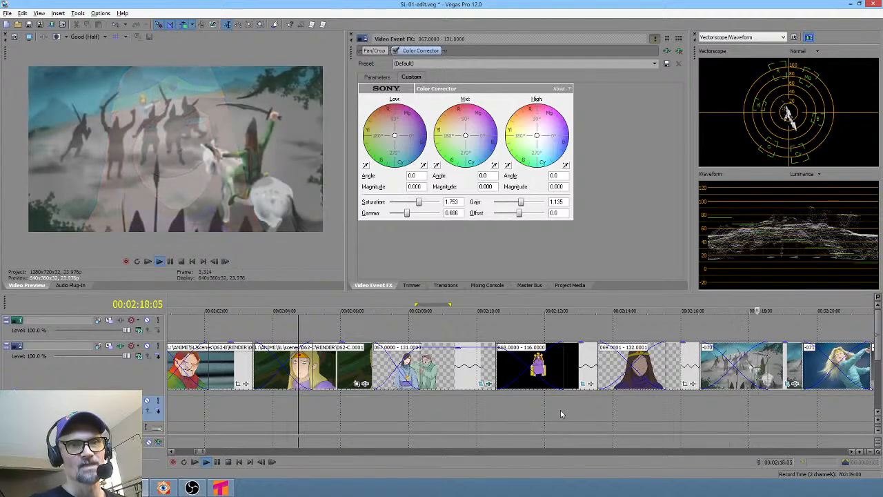
scroll(580, 412, "right", 10)
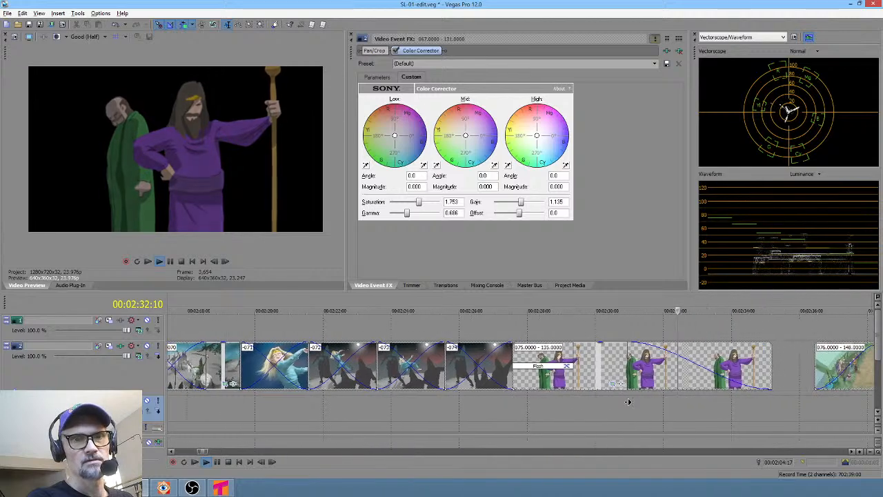
- Play the edit from the very beginning to review the sequence of scenes
left_click_drag(513, 400, 676, 396)
scroll(545, 395, "down", 5)
left_click_drag(533, 396, 603, 396)
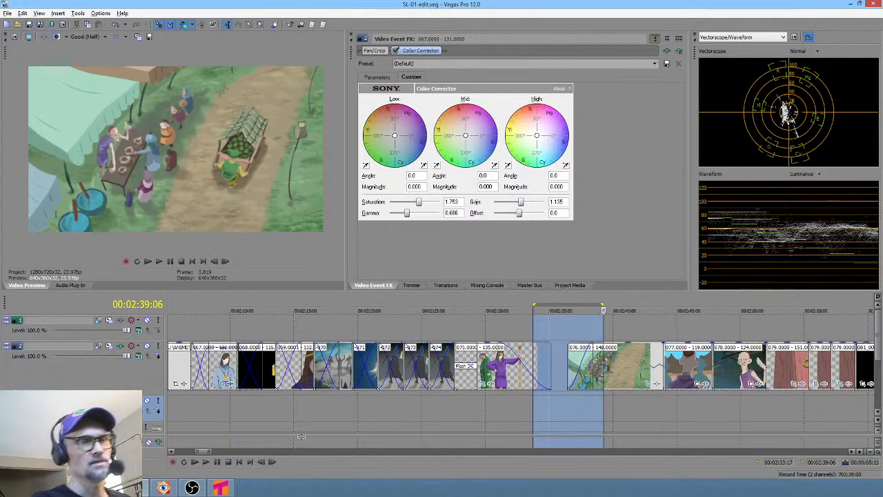
key("Home")
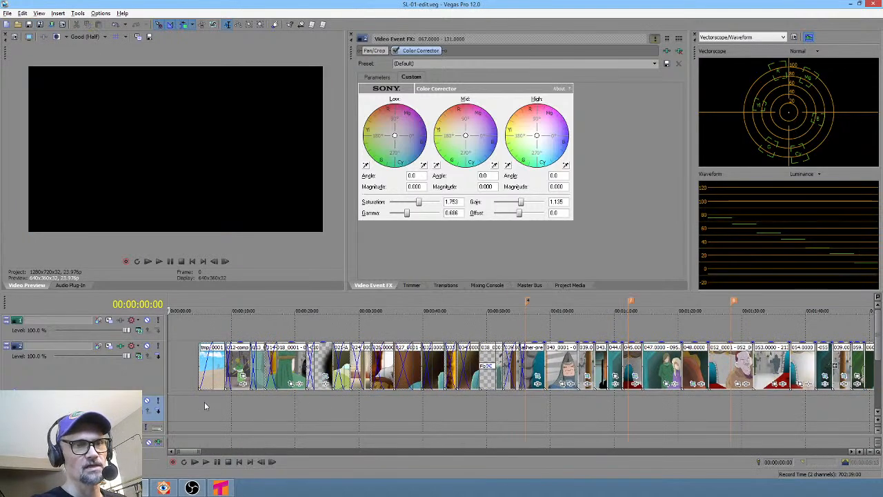
left_click(201, 397)
key("space")
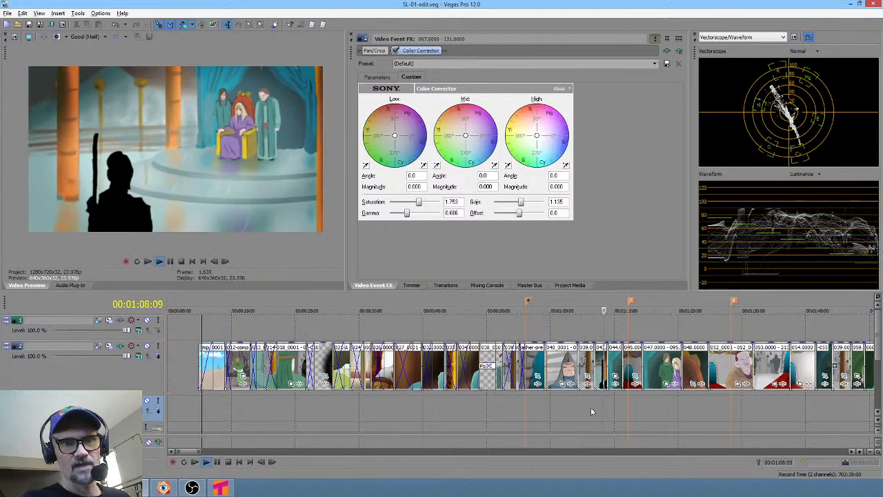
left_click(591, 408)
key("space")
scroll(590, 407, "up", 3)
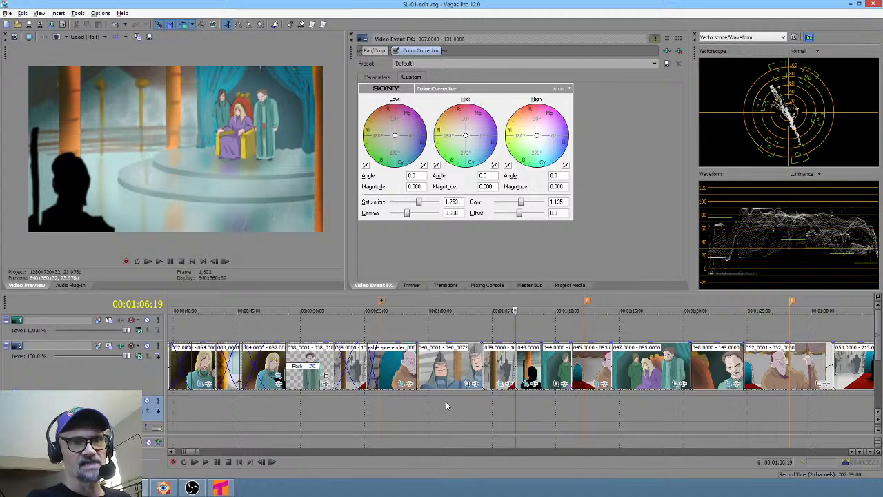
- Delete the extra 039 clip placed just before the 042 clip
left_click_drag(333, 405, 498, 416)
left_click(507, 361)
scroll(508, 356, "up", 3)
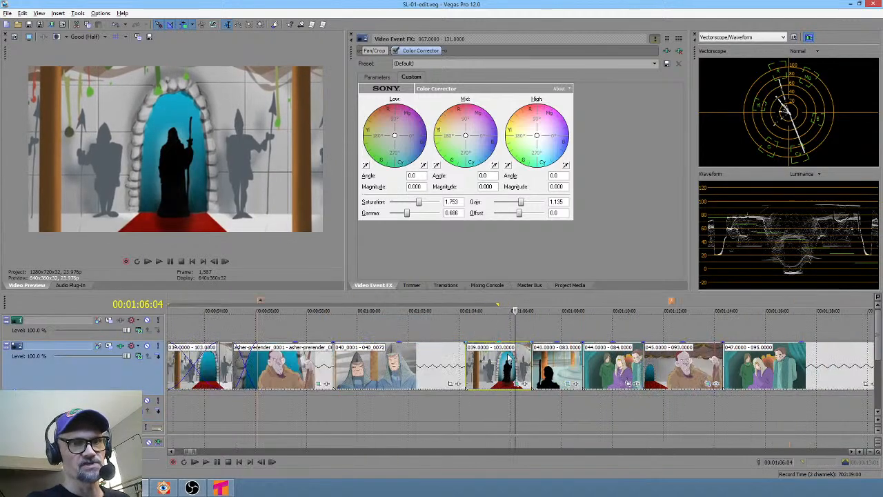
key("Delete")
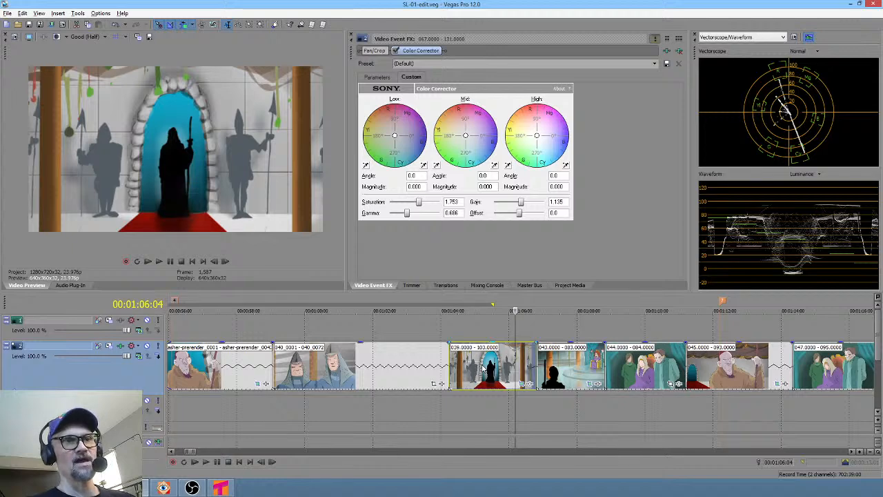
- Play through the gap, then trim a few frames off the start of the clip following it
left_click(379, 412)
key("space")
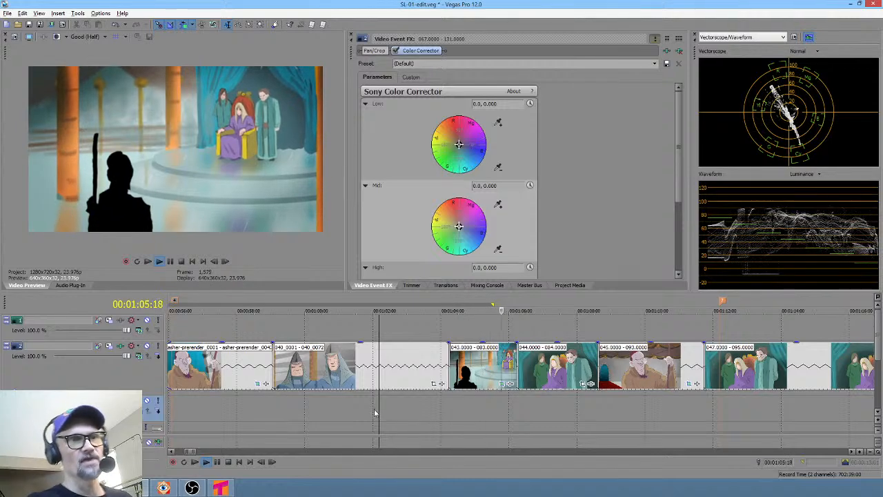
key("space")
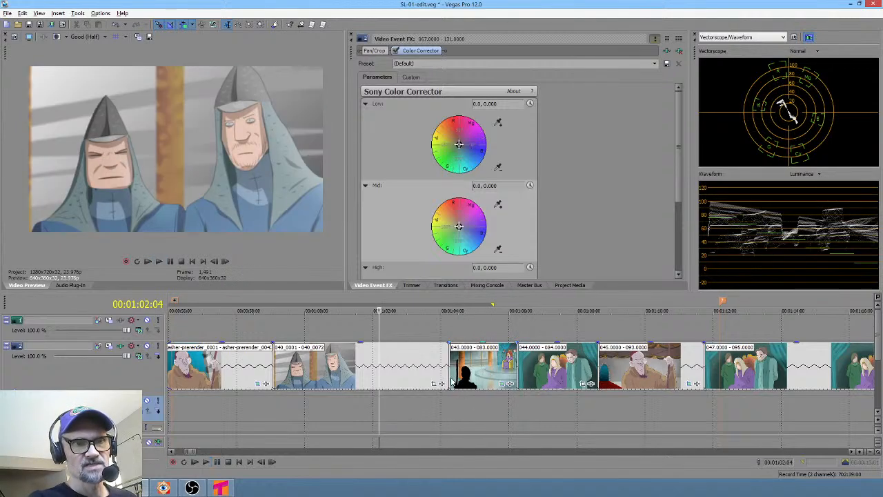
left_click_drag(437, 406, 475, 405)
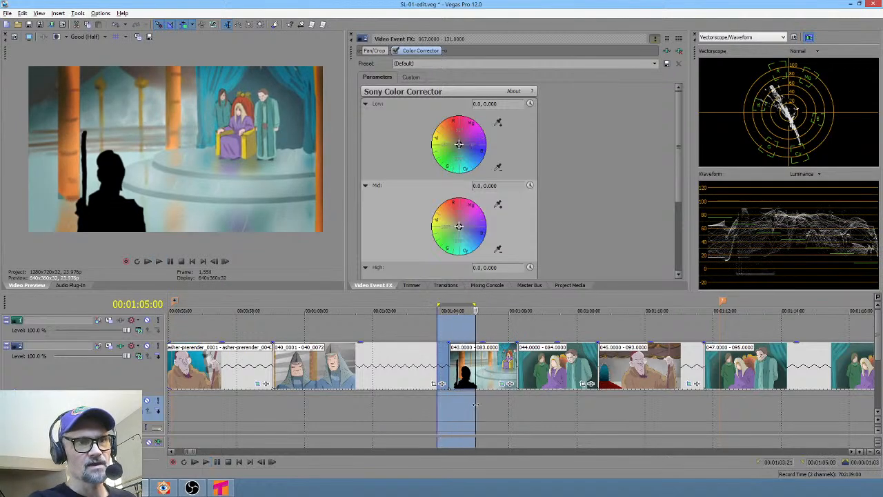
left_click(449, 373)
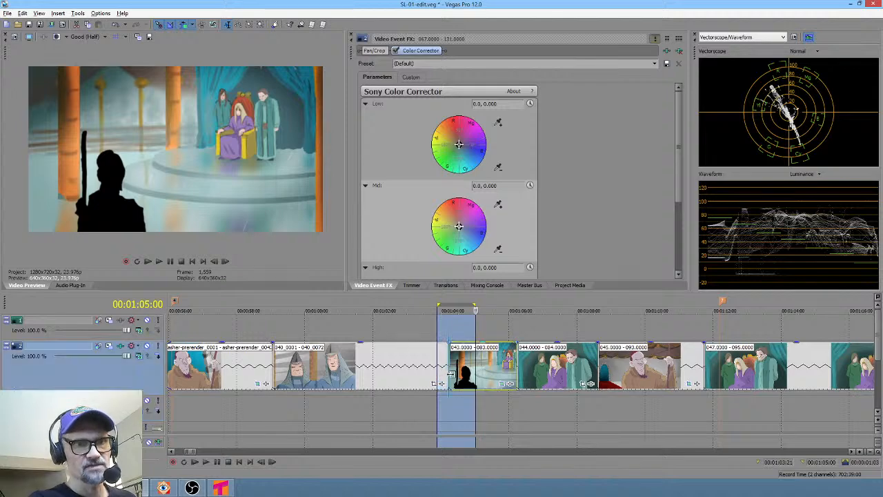
left_click_drag(449, 373, 456, 373)
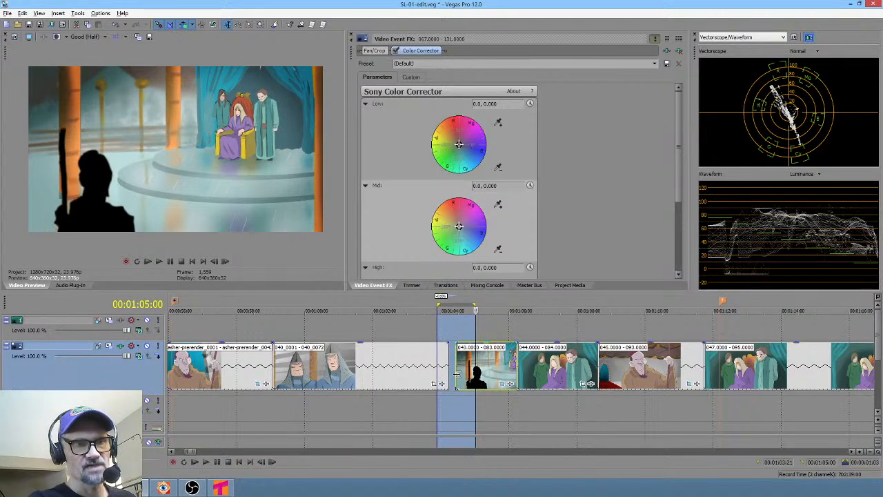
- Play back the trimmed section and zoom in on the clips around it
left_click(416, 402)
key("space")
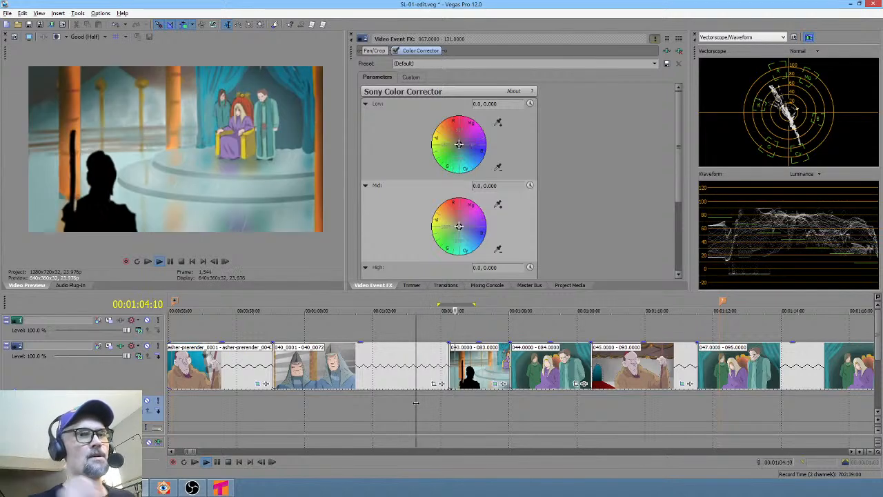
key("space")
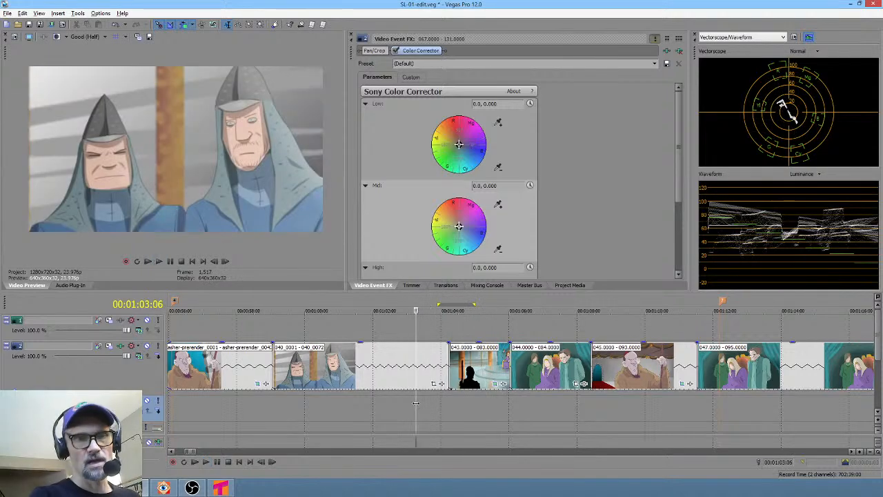
left_click(464, 398)
scroll(467, 400, "up", 5)
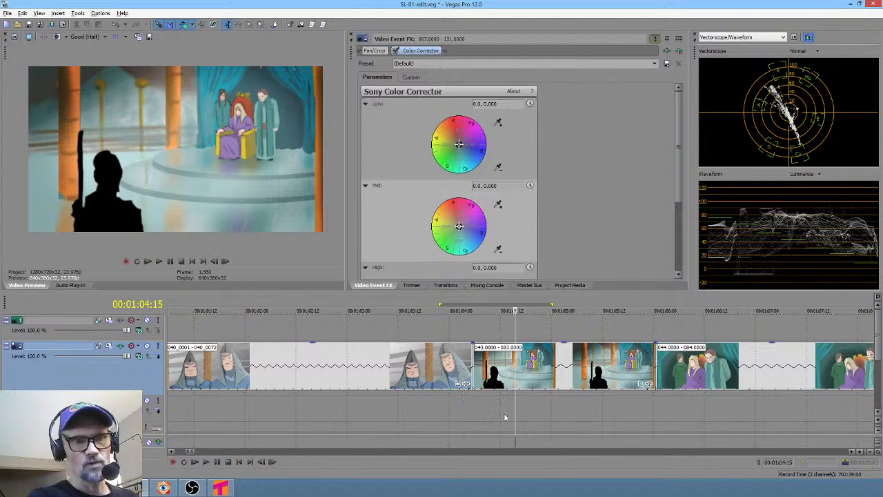
- Scrub the edit over the 043 silhouette clip to review the shot
left_click_drag(478, 403, 531, 394)
left_click(506, 376)
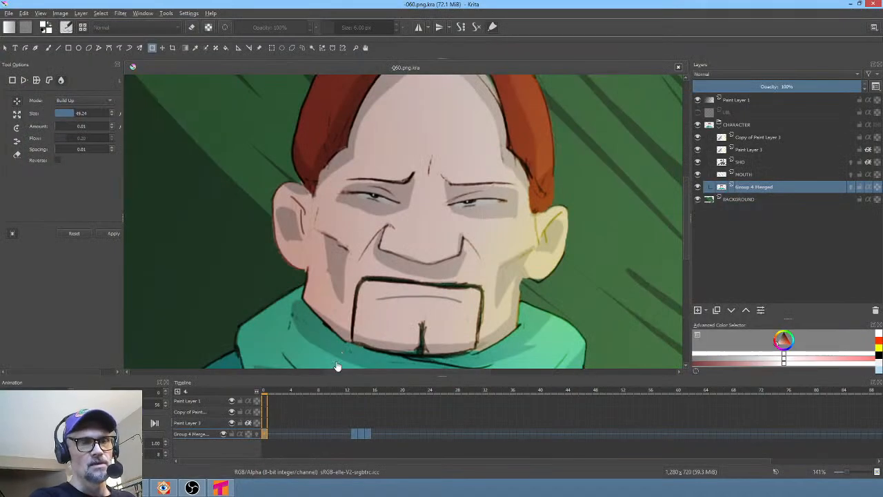
- Close the -060 document and open the -043.png.kra file from the scenes folder
left_click(678, 67)
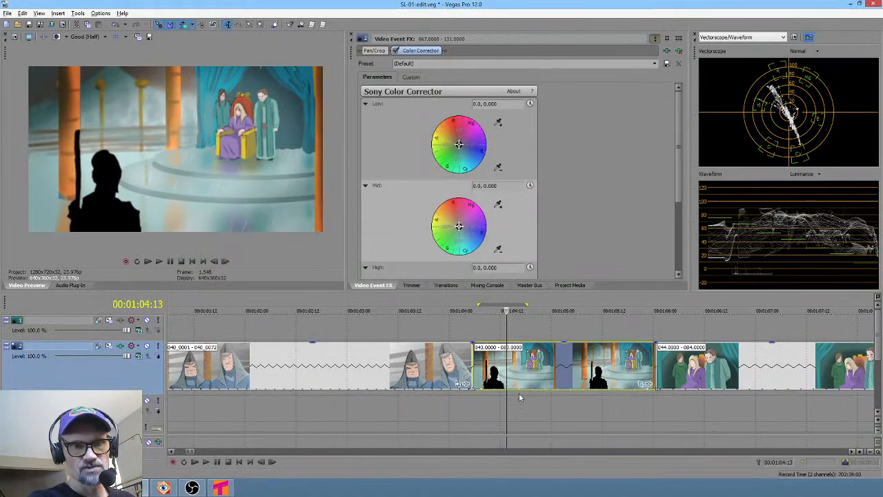
left_click(519, 390)
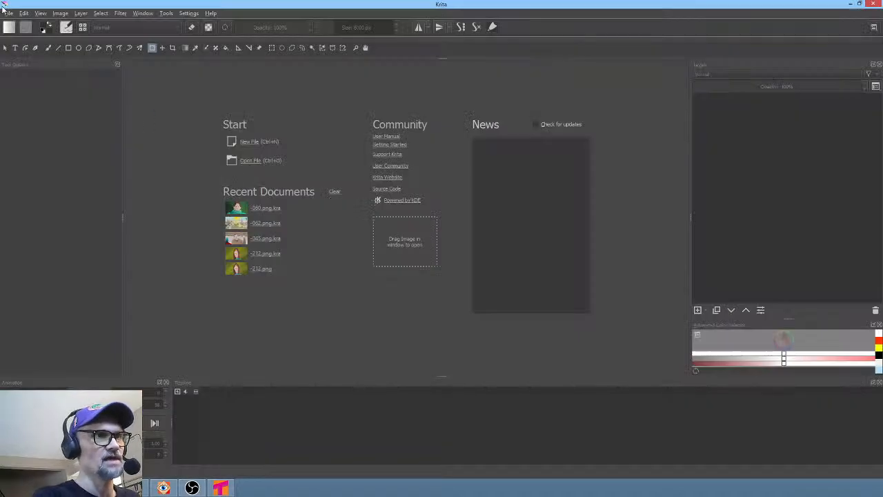
left_click(9, 14)
left_click(20, 32)
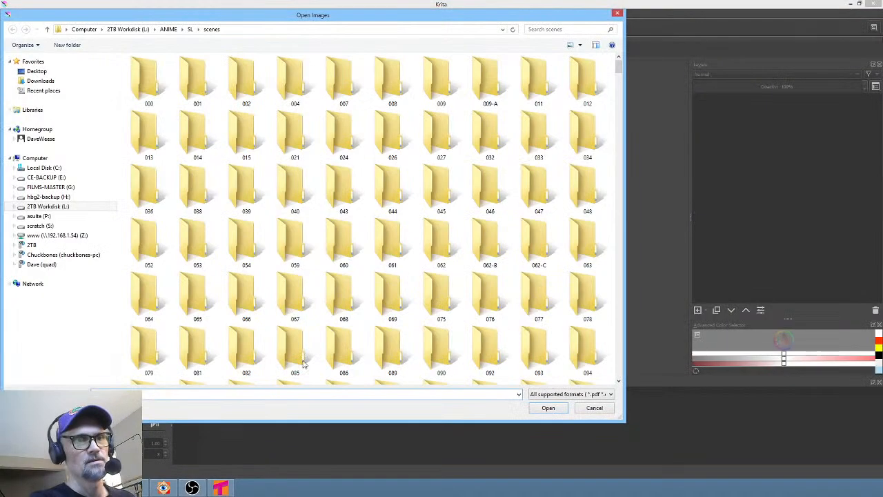
type("-")
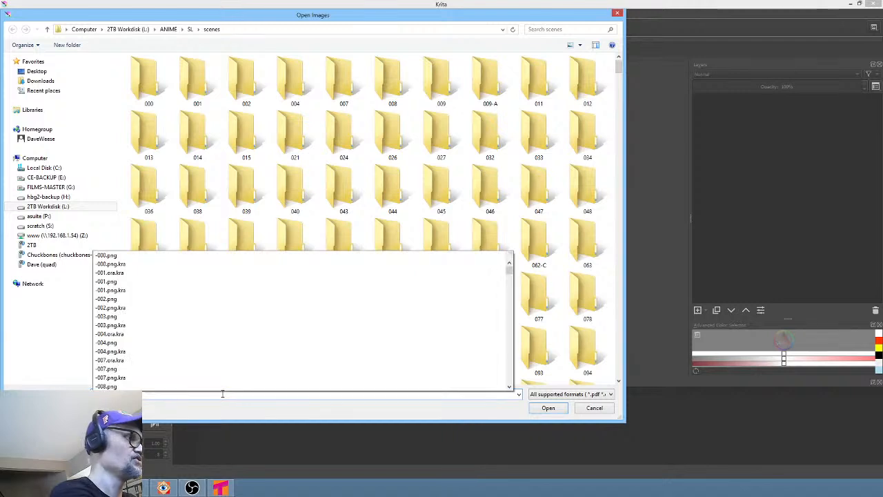
type("001")
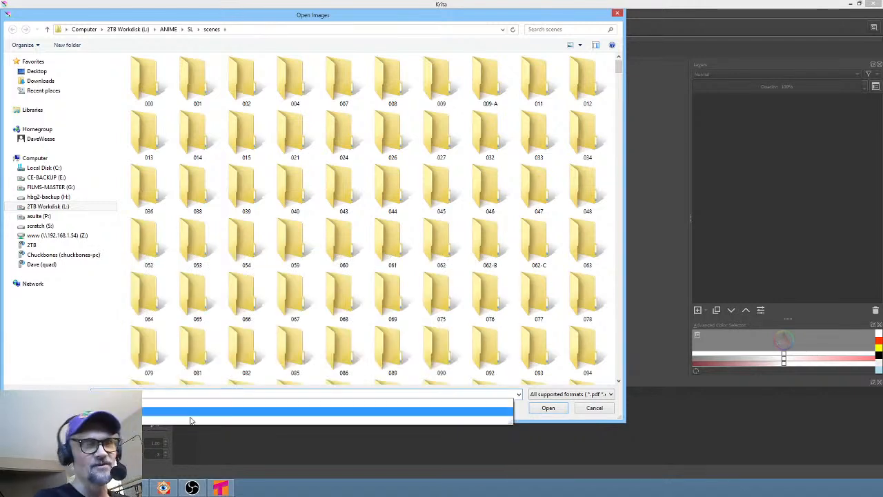
left_click(185, 414)
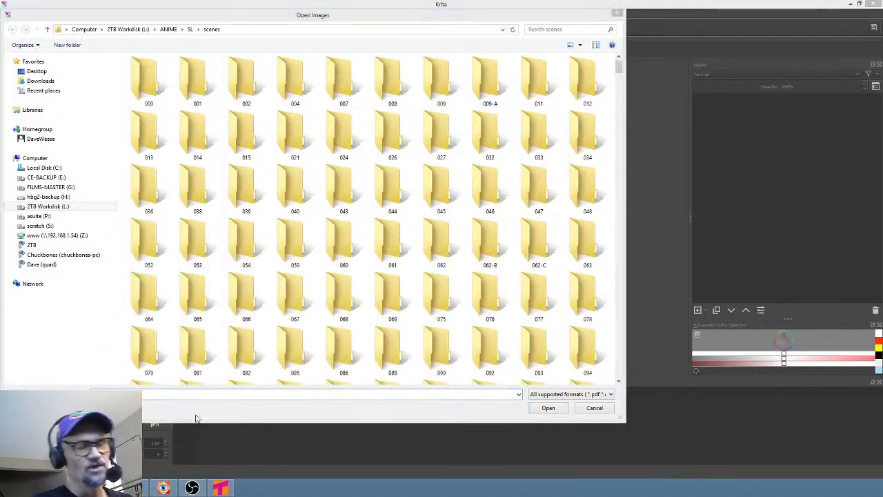
left_click(549, 409)
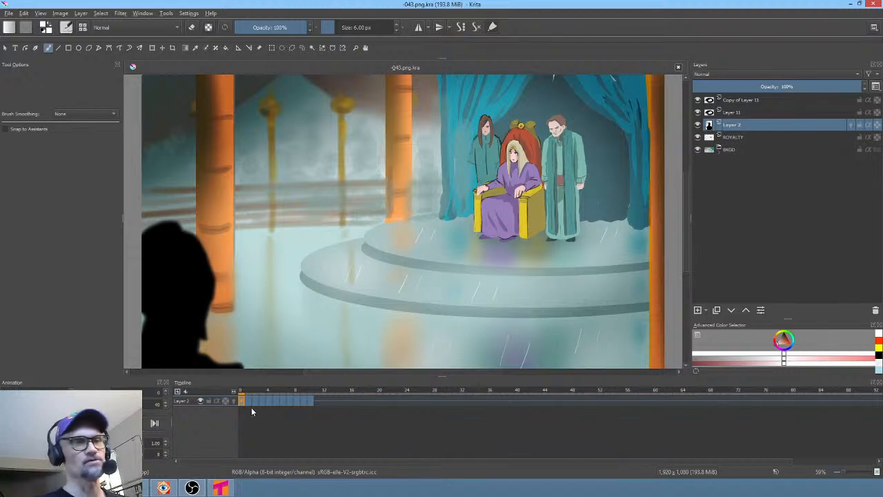
- Scrub through the silhouette animation and remove the later frames of Layer 2
left_click_drag(252, 399, 310, 400)
left_click_drag(315, 401, 293, 403)
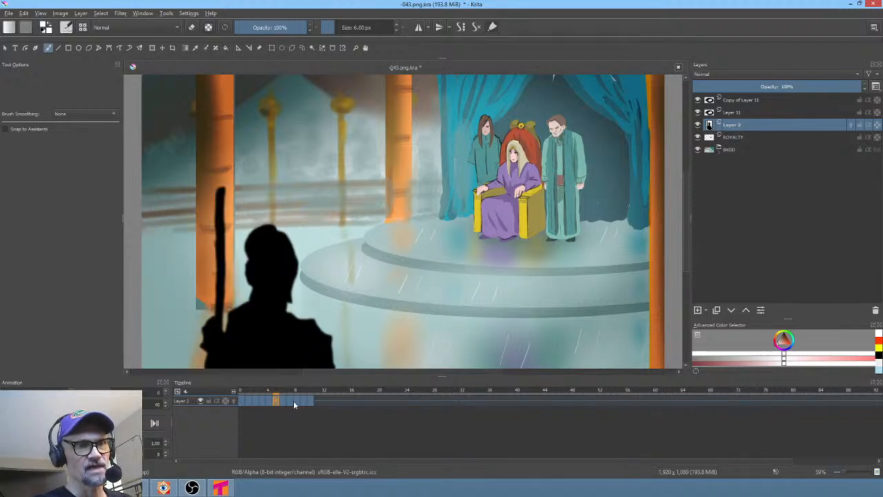
left_click(309, 401, "shift")
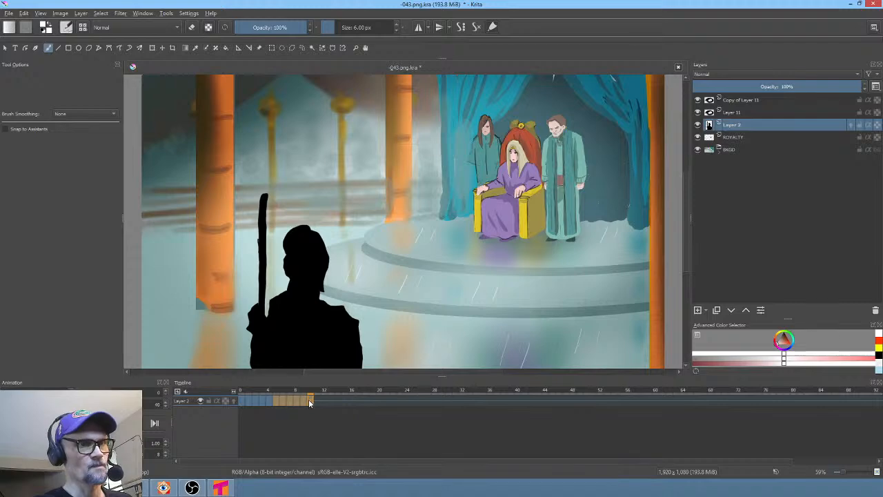
mouse_move(268, 390)
left_mouse_down()
mouse_move(316, 396)
mouse_move(223, 389)
mouse_move(262, 390)
mouse_move(230, 383)
mouse_move(255, 381)
left_mouse_up()
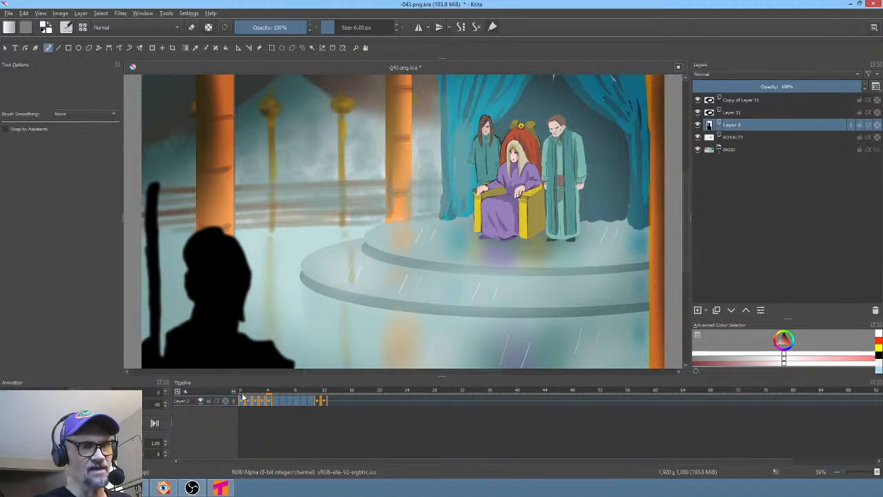
left_click(242, 391)
left_click_drag(246, 392, 324, 403)
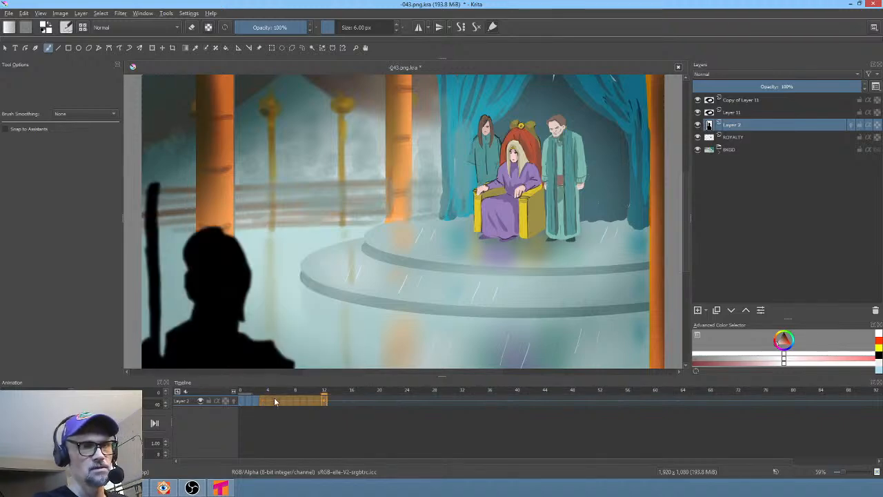
left_click(255, 402)
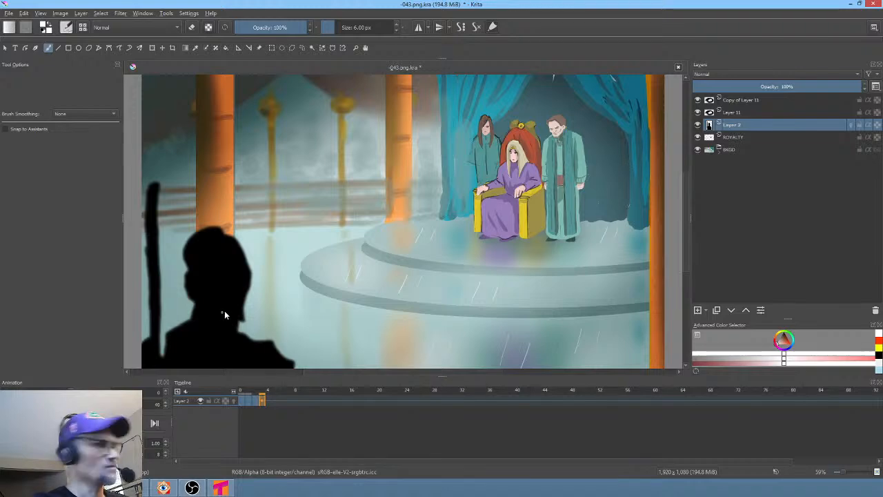
- Move the silhouette on the current frame to about 335, 871 px with Transform and play the animation
key("ctrl+t")
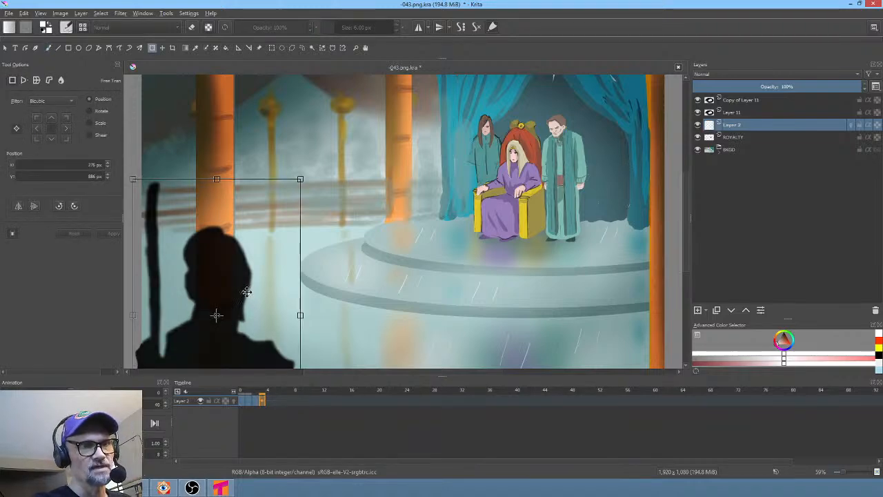
left_click_drag(246, 291, 262, 286)
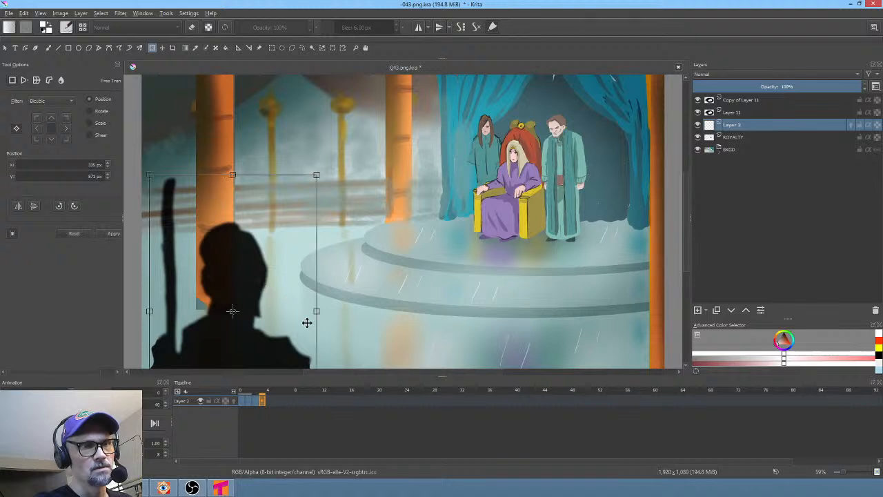
middle_click_drag(365, 327, 384, 277)
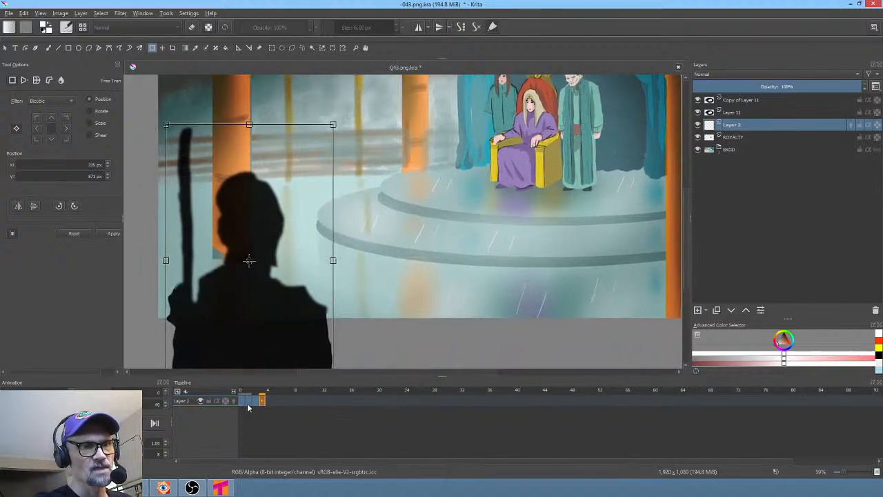
left_click(240, 401)
key("space")
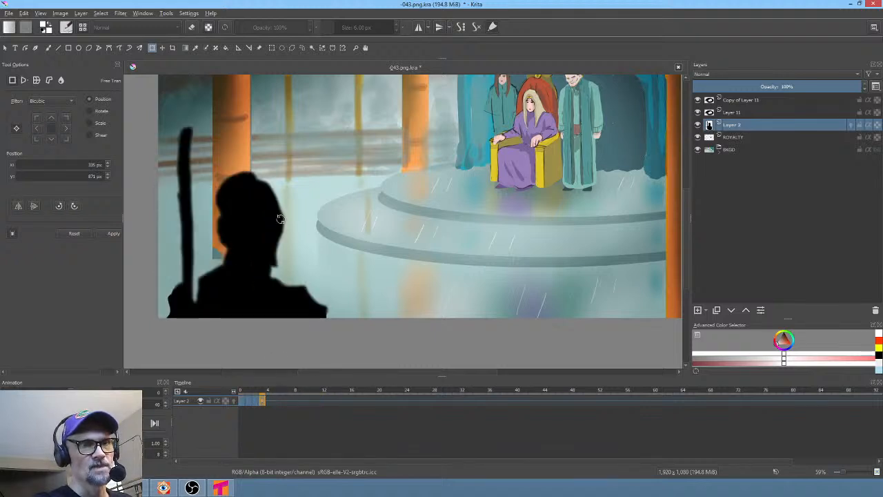
key("space")
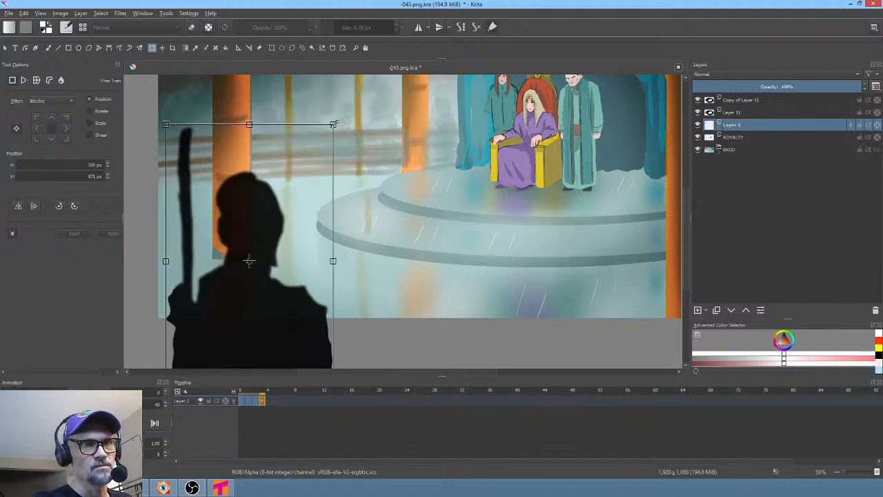
- Enlarge the silhouette slightly from its top-right corner and replay the animation
left_click_drag(334, 123, 343, 121)
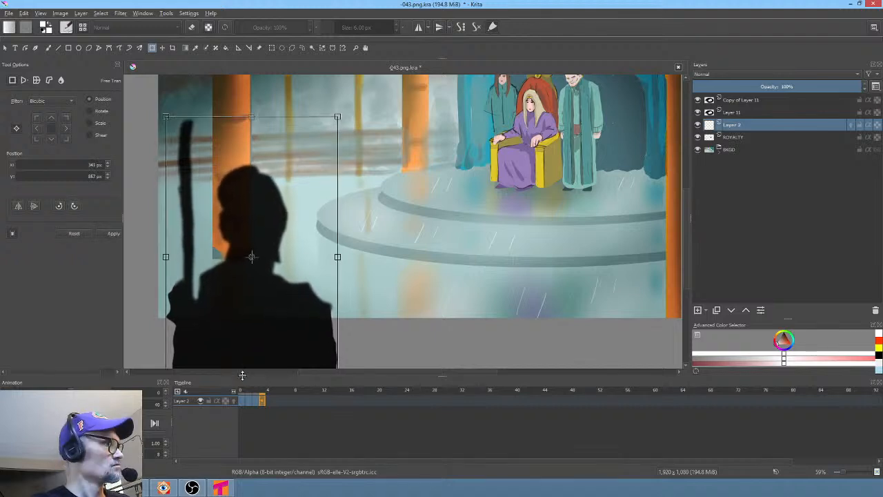
left_click(242, 399)
key("space")
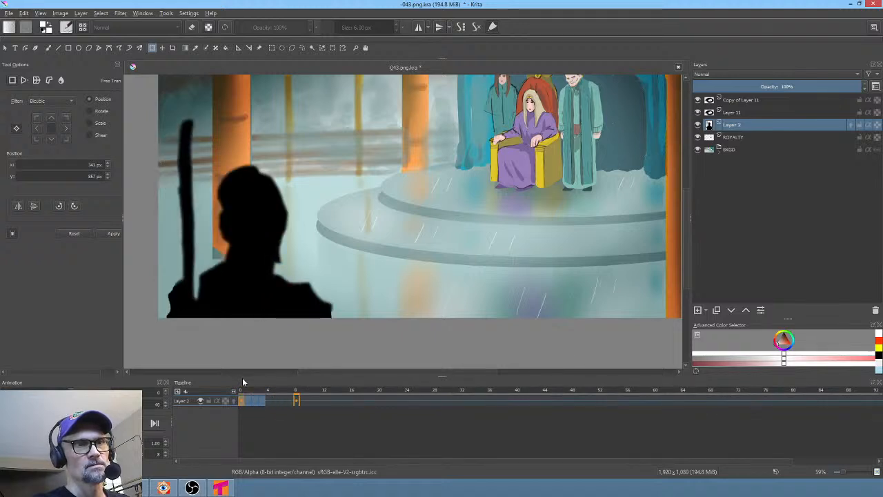
left_click(265, 400)
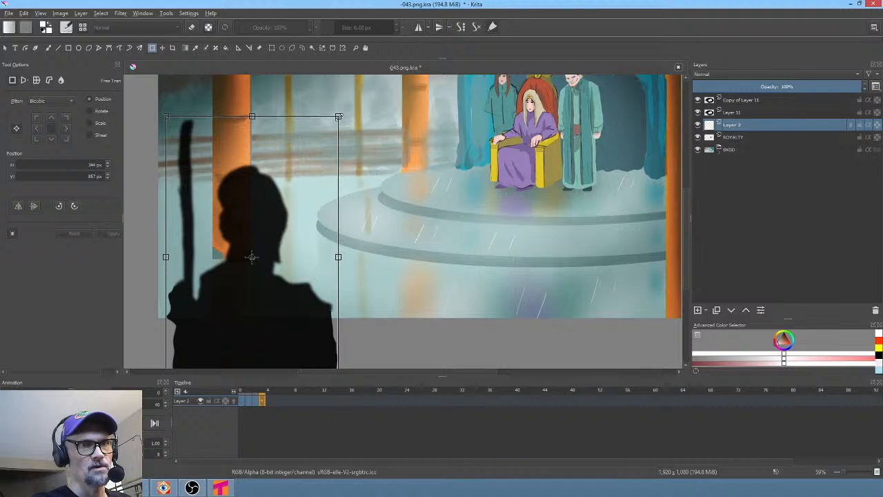
- Enlarge the silhouette a little more and play the animation again to check it
left_click_drag(338, 115, 346, 112)
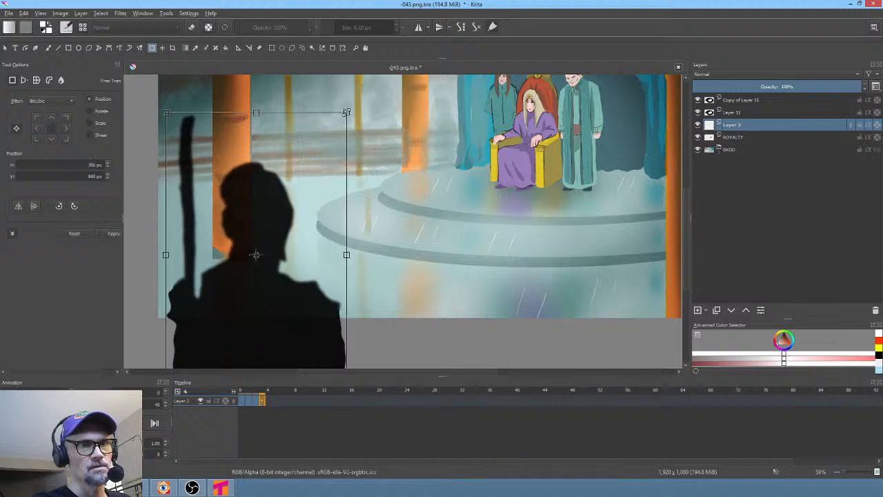
left_click(240, 403)
key("space")
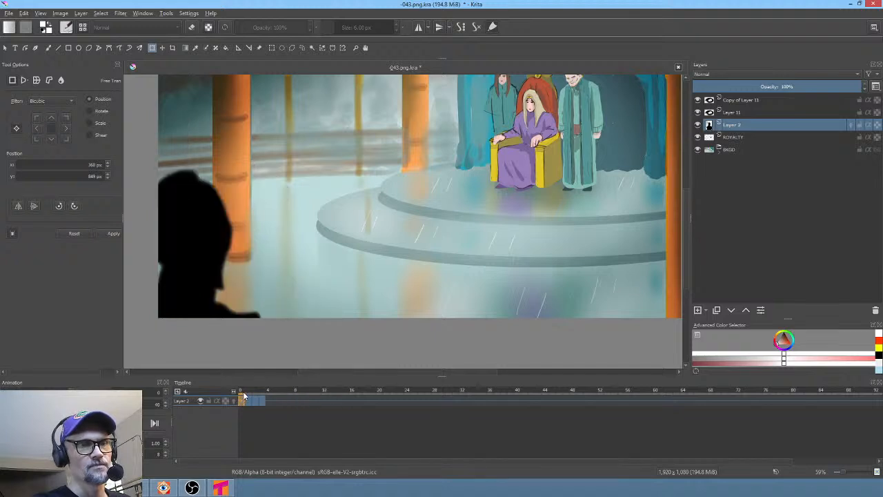
left_click(269, 402)
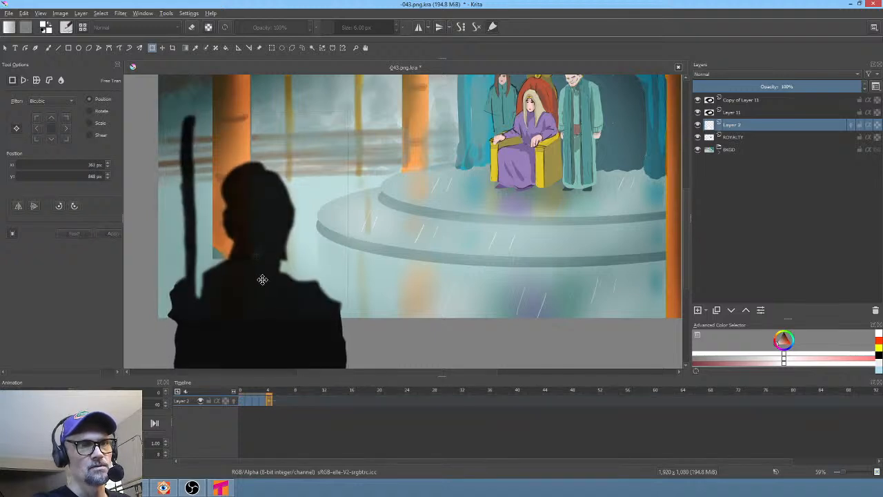
left_click(238, 400)
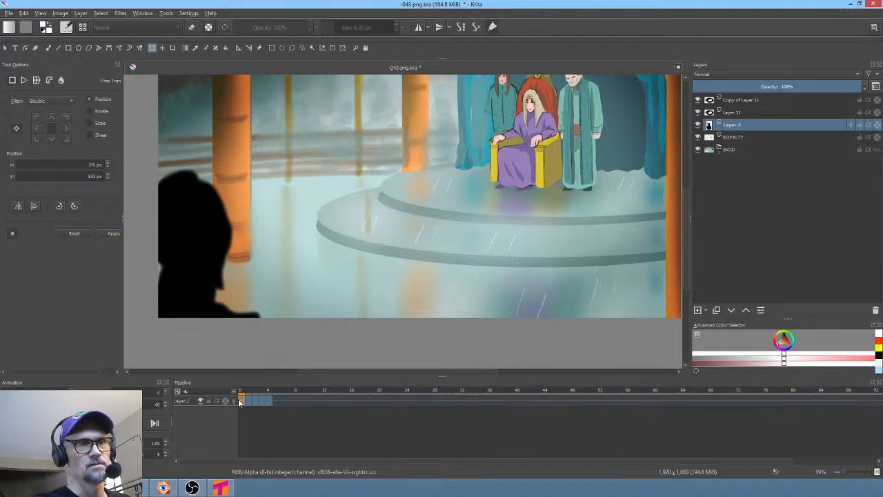
key("space")
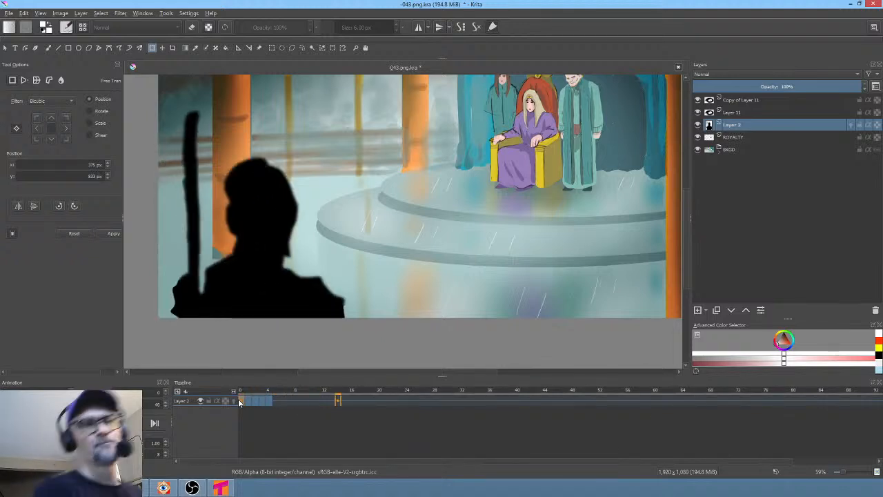
key("space")
- Save the -043 document and check the 043 clip in the edit
scroll(323, 277, "down", 1)
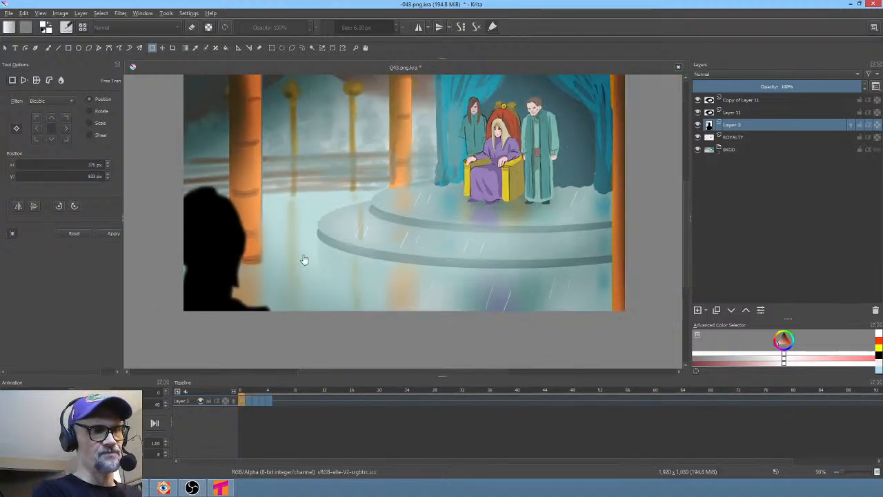
key("ctrl+s")
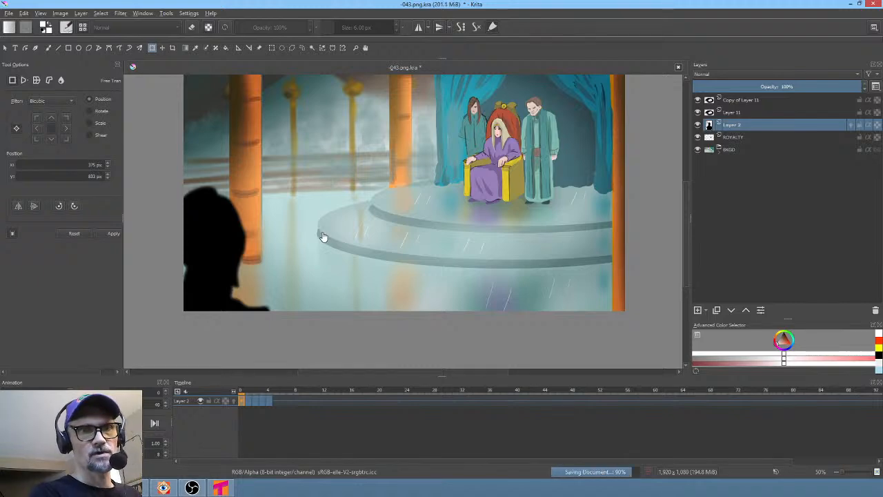
left_click(138, 488)
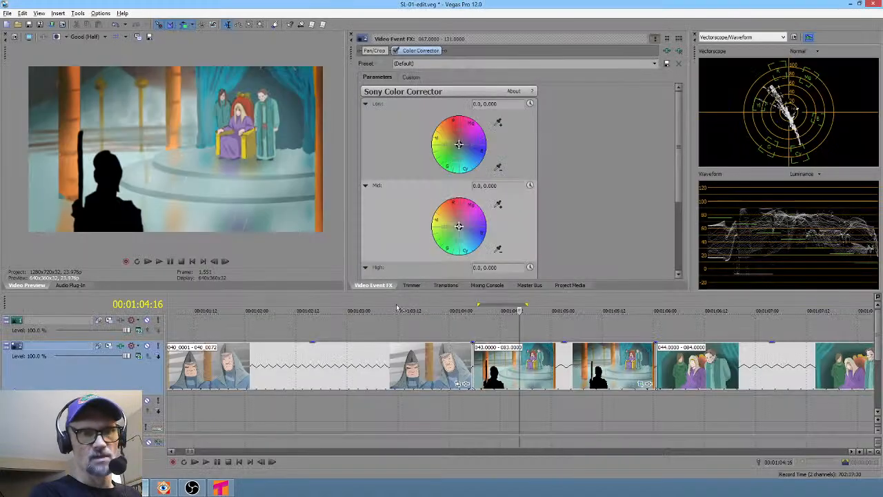
left_click(533, 390)
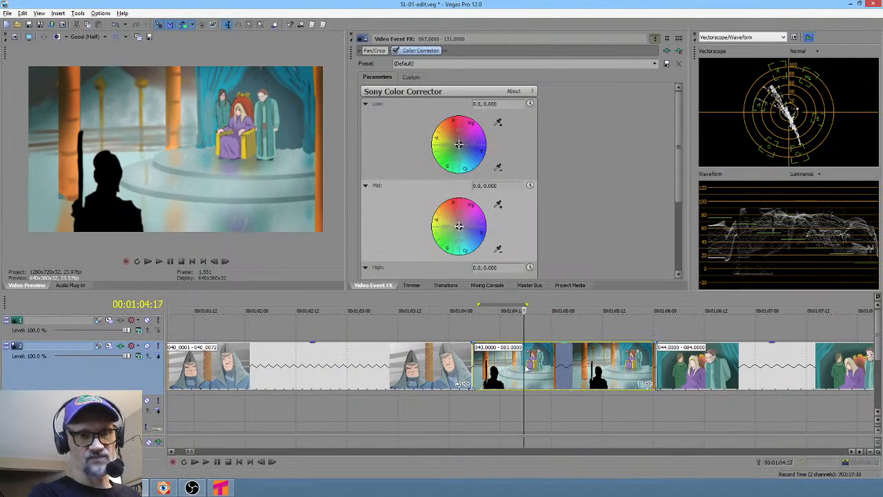
left_click(200, 490)
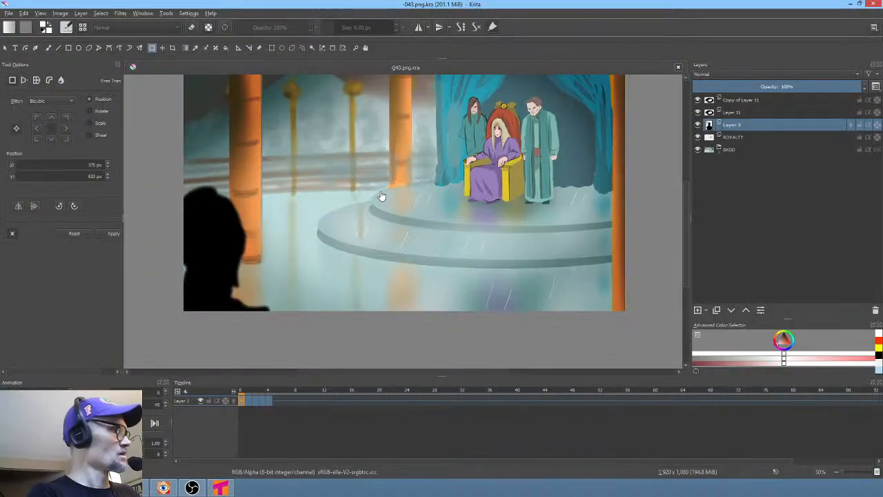
- Render the animation as a PNG image sequence with base name 043, replacing the existing frames
key("ctrl+shift+r")
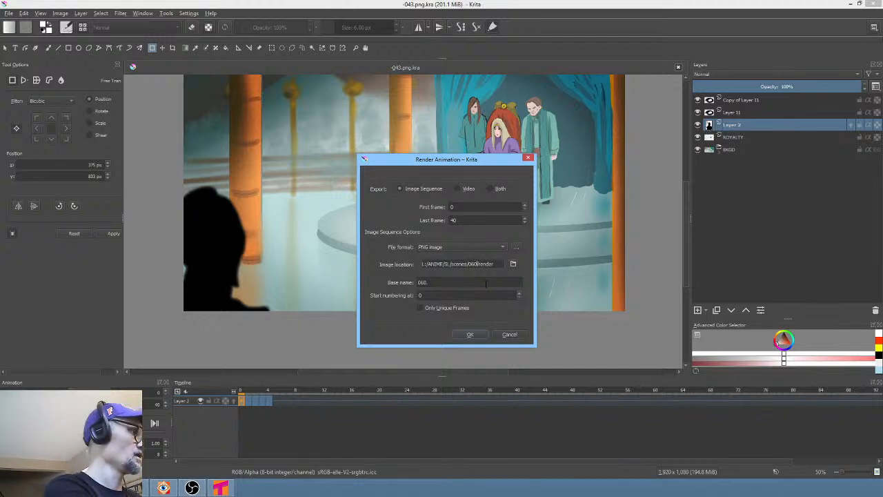
key("shift+Right")
key("shift+Right")
type("43")
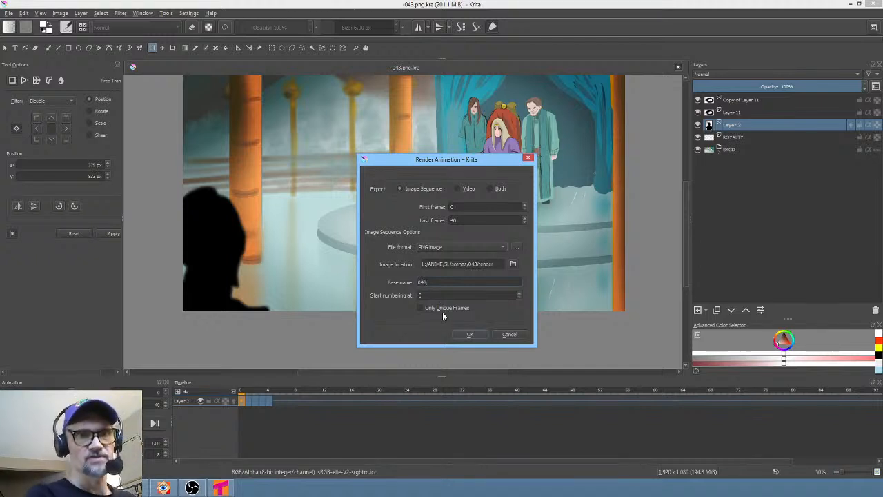
left_click(470, 334)
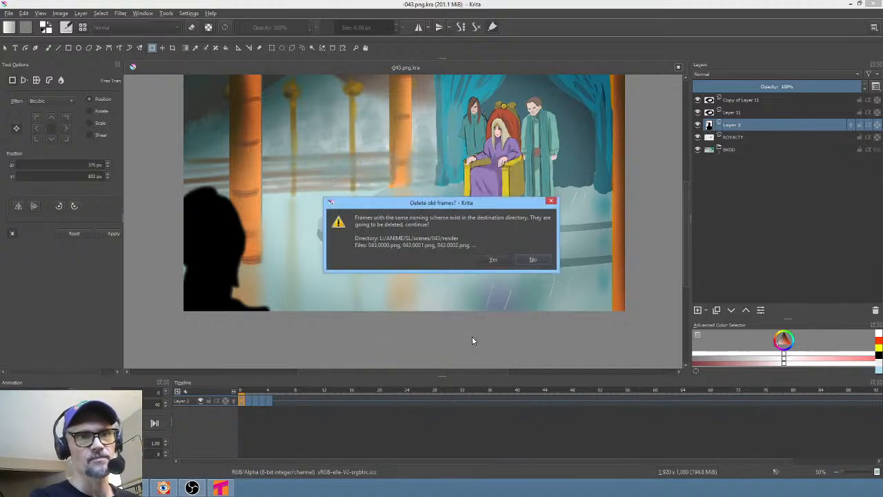
left_click(494, 260)
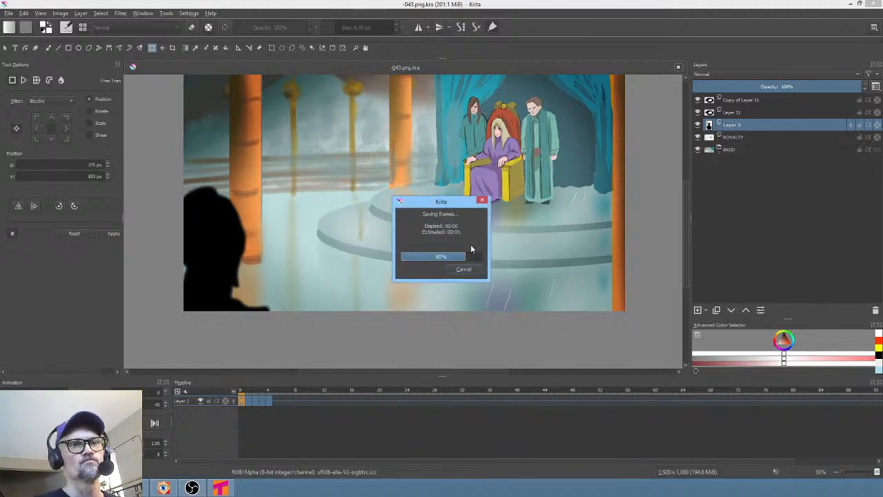
- Switch back to Vegas Pro and play through the updated 043 silhouette scene several times to review it
left_click(136, 488)
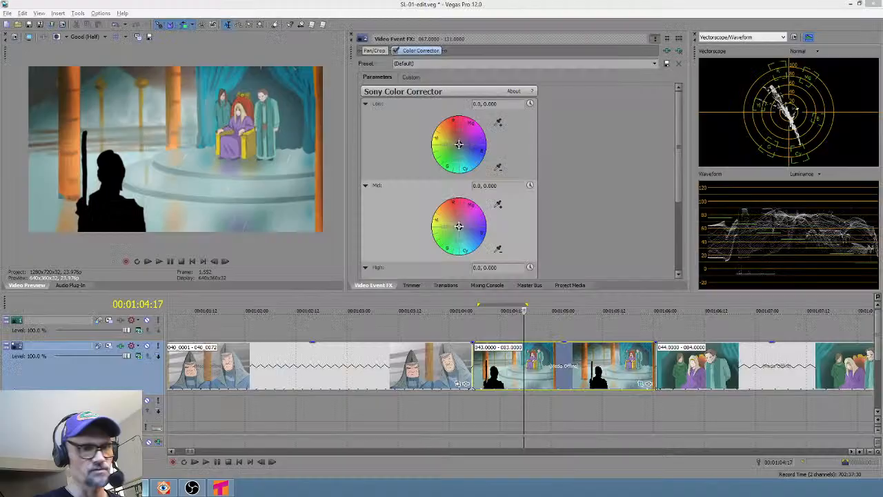
left_click(442, 399)
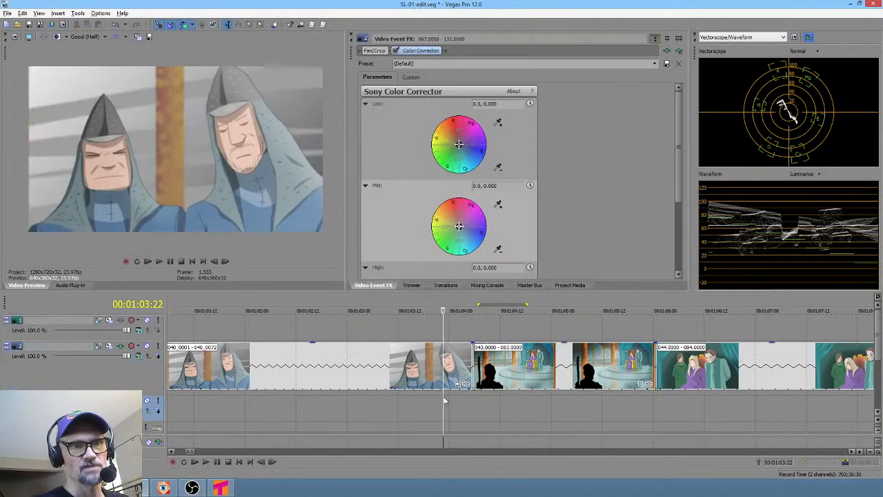
key("space")
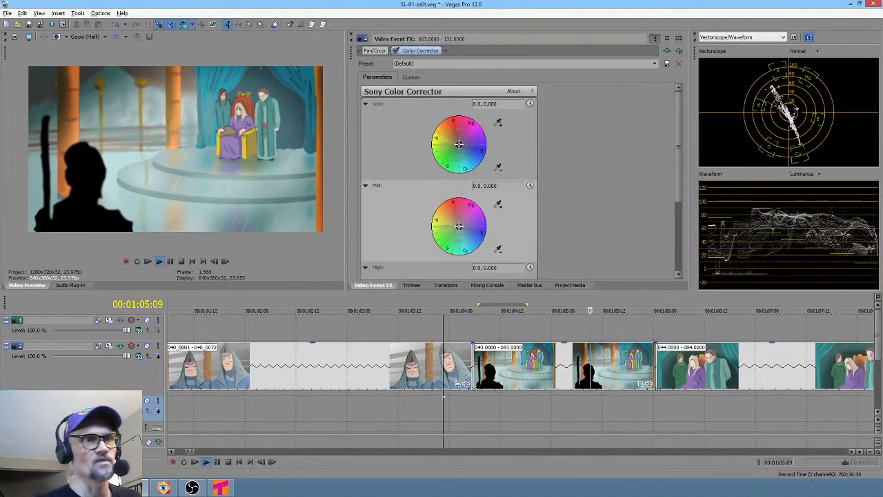
key("space")
left_click(522, 373)
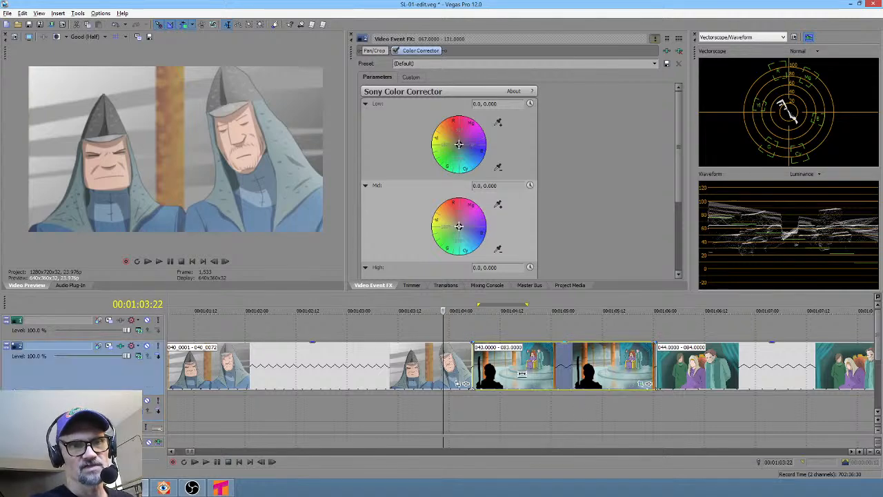
left_click_drag(545, 371, 658, 376, "alt")
left_click(426, 401)
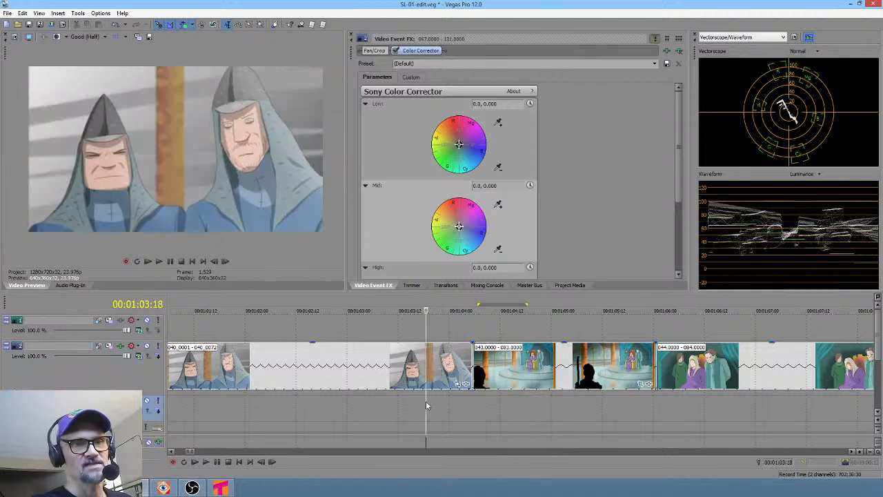
key("space")
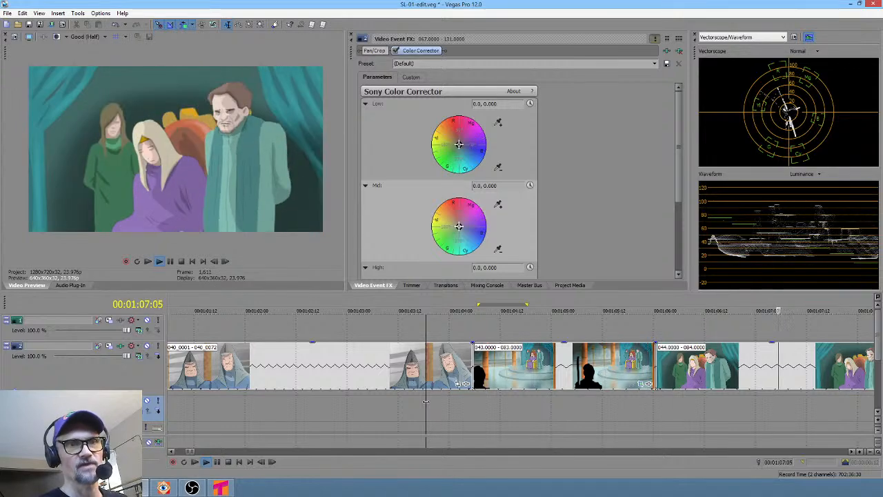
key("space")
key("space")
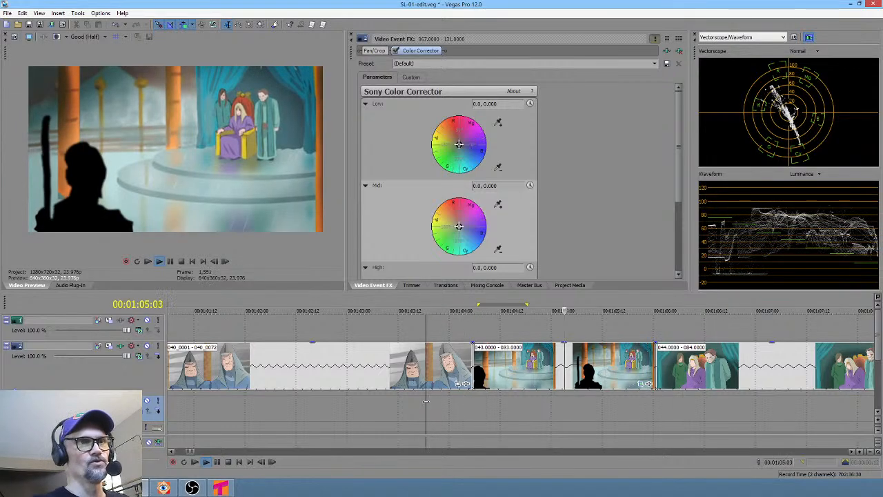
key("space")
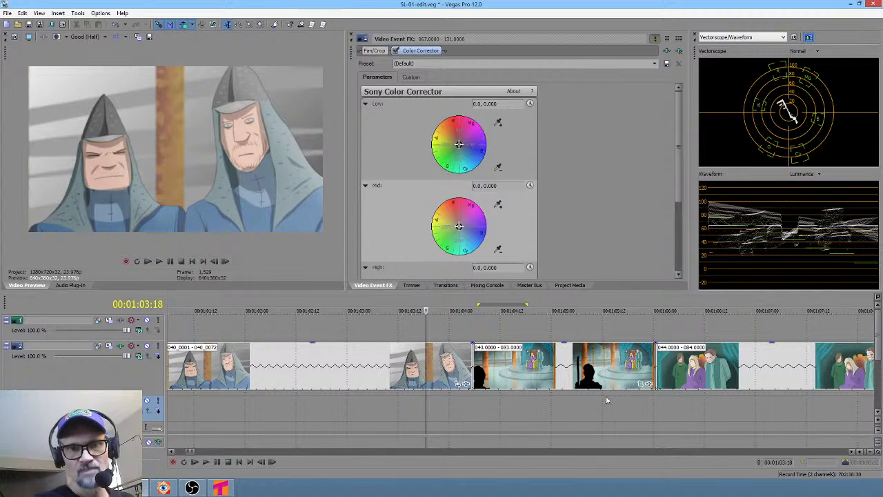
- Trim the end of the 043 clip shorter so the 044 clip closes up behind it
left_click_drag(653, 371, 614, 388)
left_click(273, 402)
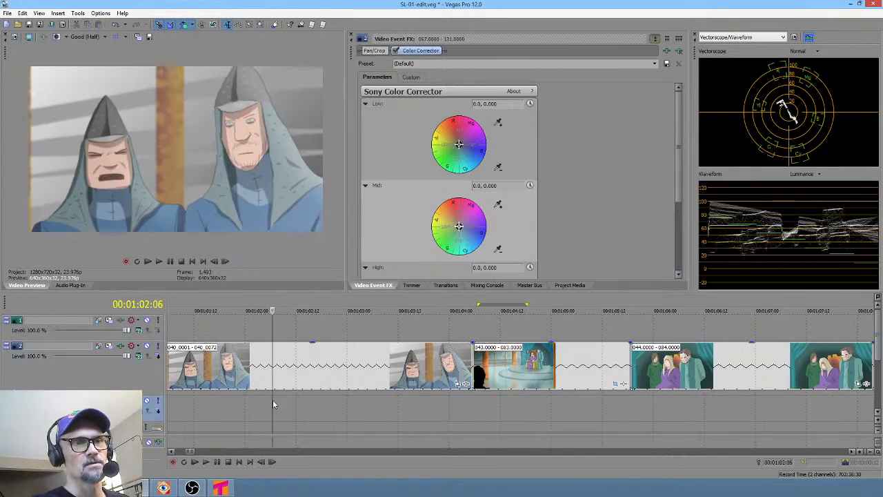
- Zoom out and play back the timeline around clips 040 to 047 to review the cut
scroll(275, 404, "down", 2)
left_click(251, 405)
key("space")
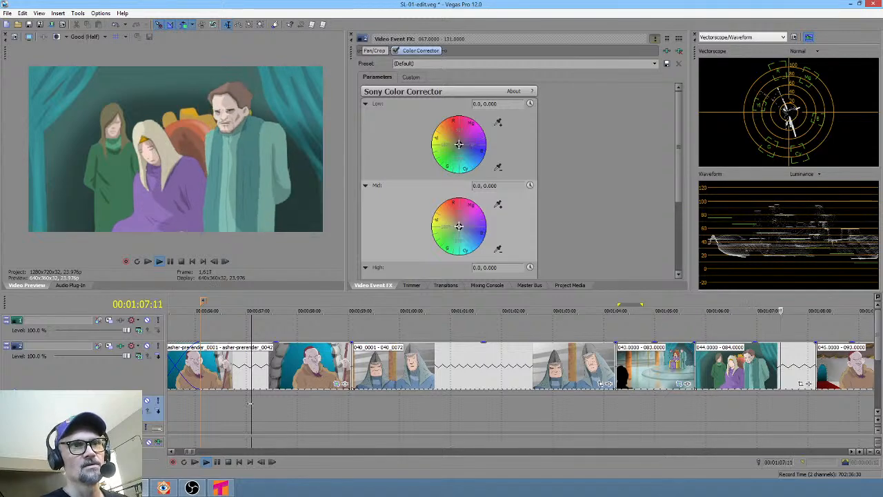
key("space")
scroll(528, 414, "right", 5)
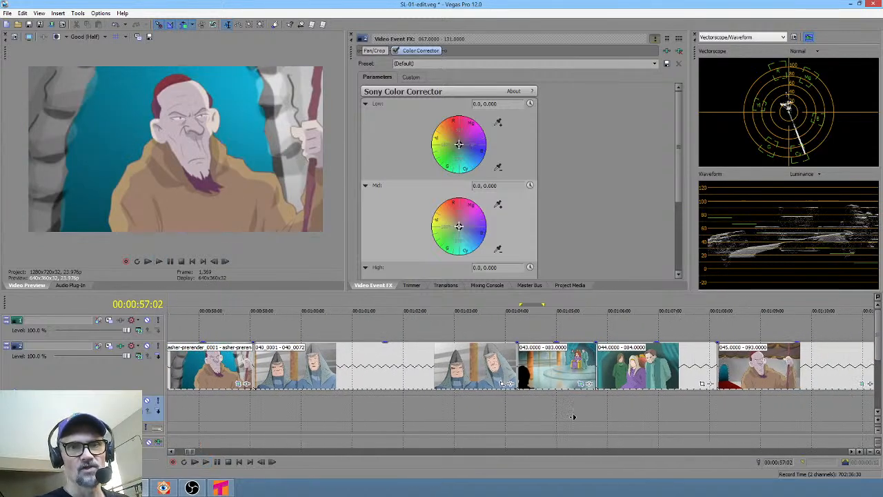
left_click(461, 409)
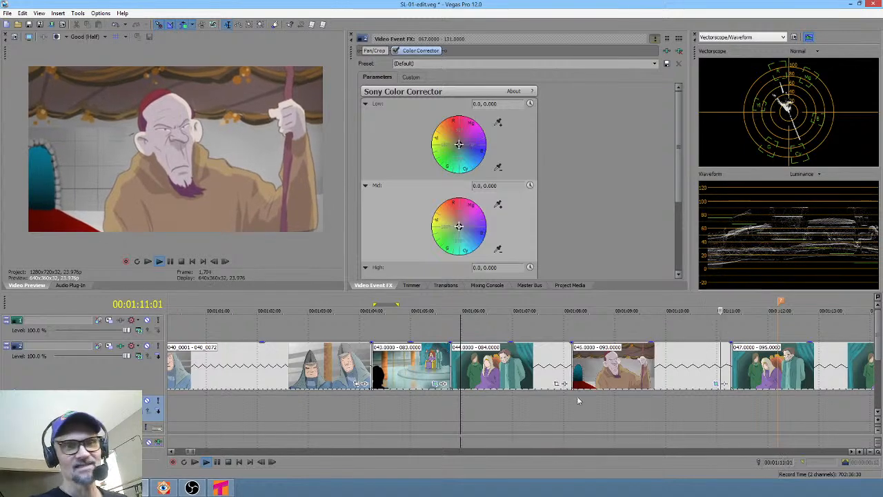
scroll(593, 401, "right", 2)
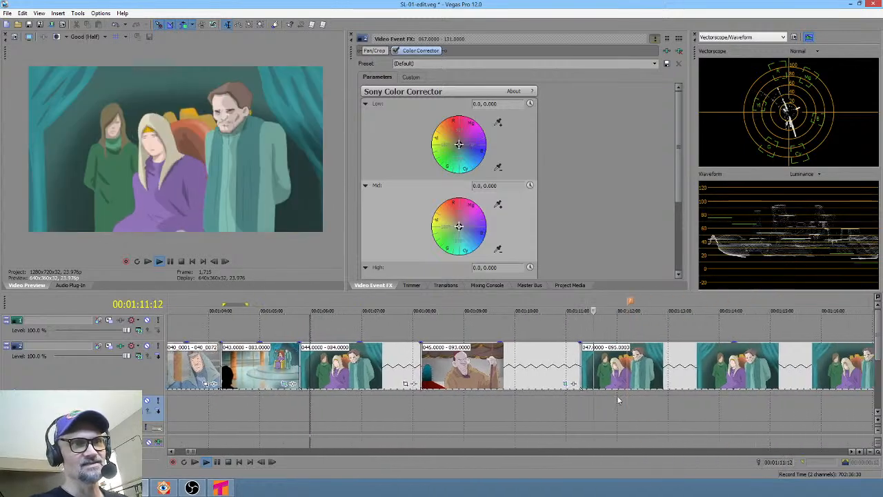
left_click(575, 400)
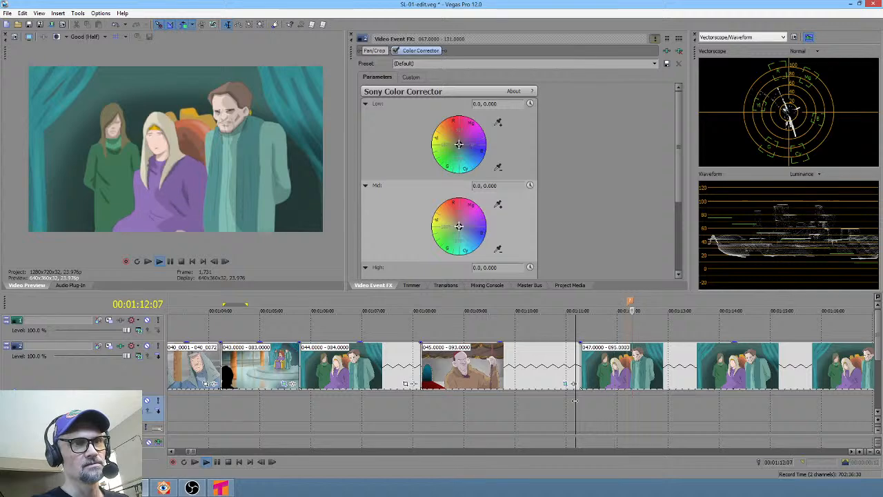
key("space")
- Split the 047 clip at about 01:12:09 and trim the first part's end shorter
left_click_drag(576, 311, 656, 310)
left_click_drag(598, 414, 638, 373)
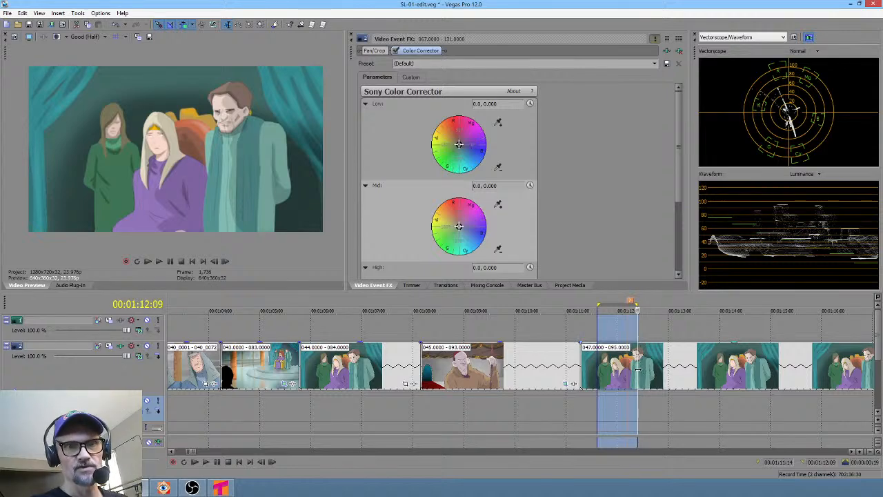
left_click(638, 373)
key("s")
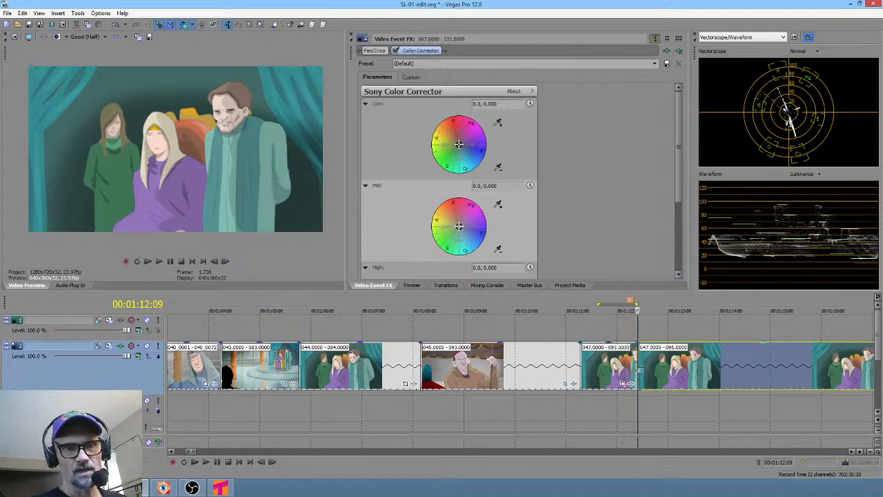
left_click(609, 371)
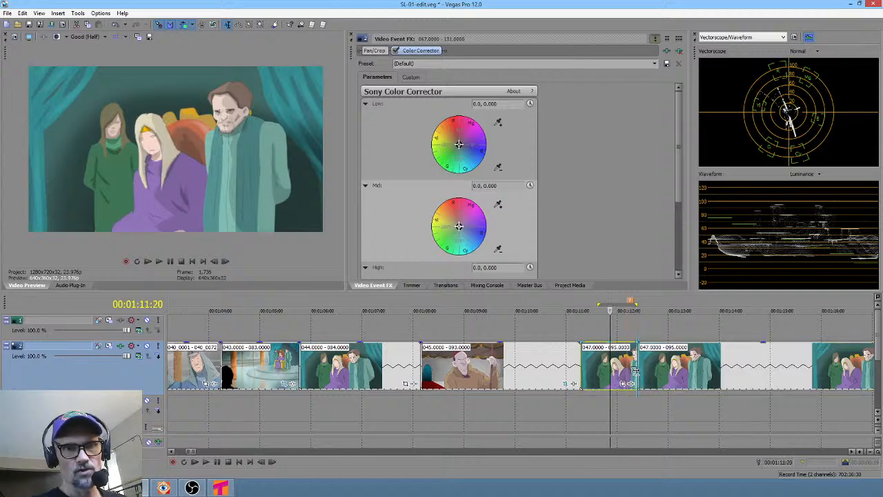
left_click_drag(634, 371, 619, 371)
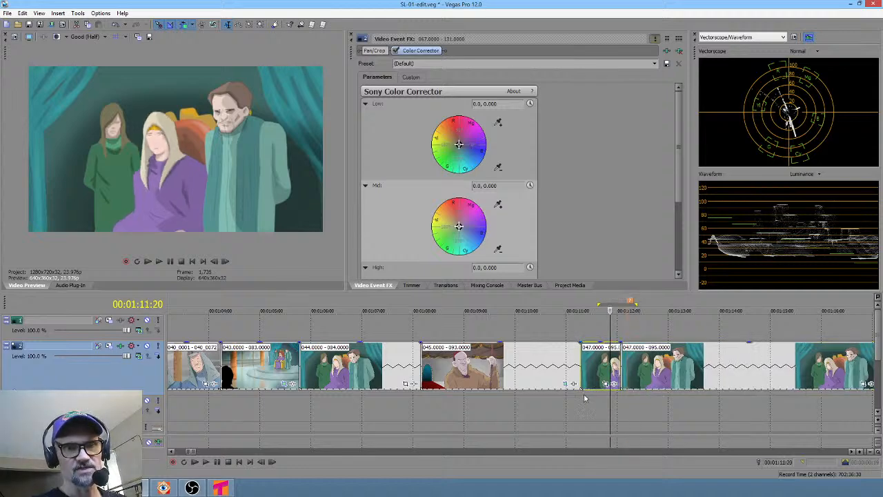
- Select and loop-play timeline ranges over clips 044 to 048 to review their timing
left_click(559, 398)
key("space")
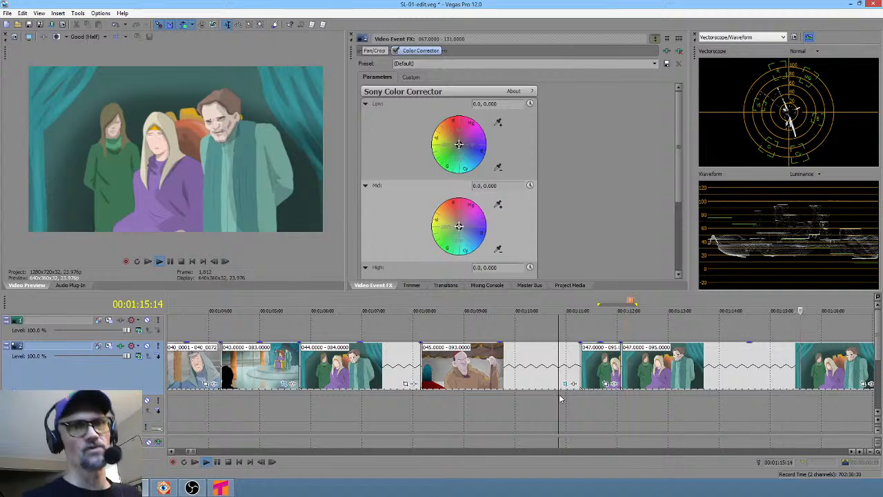
key("space")
left_click_drag(581, 396, 316, 391)
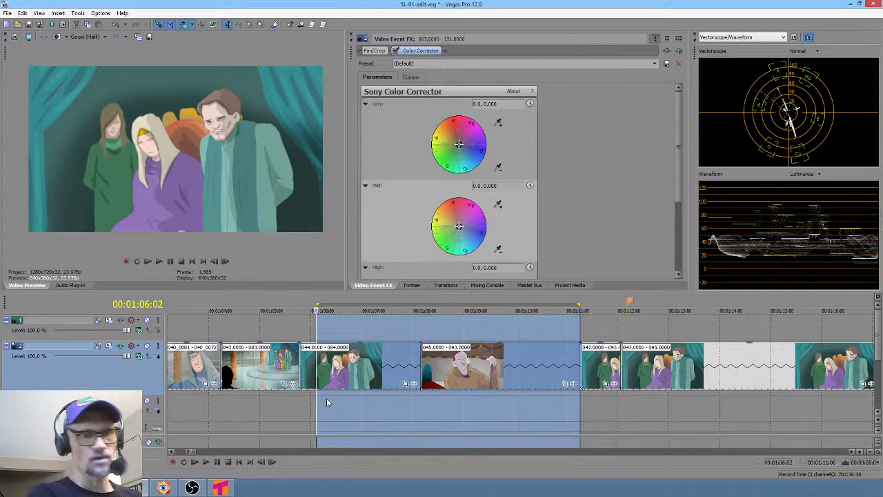
left_click(601, 406)
left_click_drag(317, 402, 745, 400)
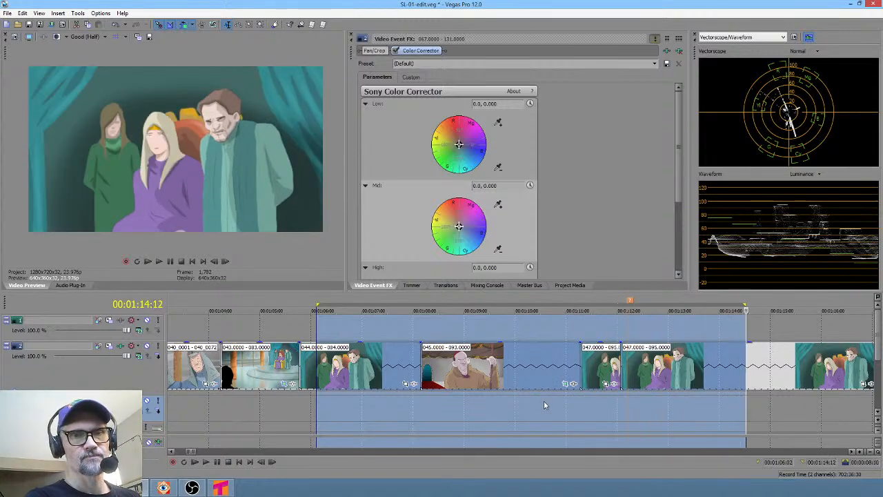
scroll(587, 406, "right", 6)
left_click_drag(375, 409, 617, 412)
left_click_drag(647, 411, 749, 404)
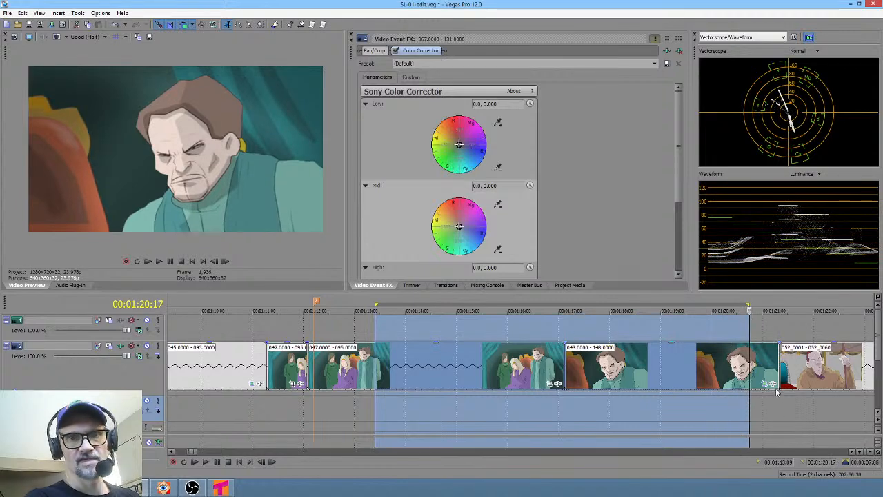
- Add an end keyframe in the 048 clip's Pan/Crop and zoom in to about 1766.5 width
left_click(766, 384)
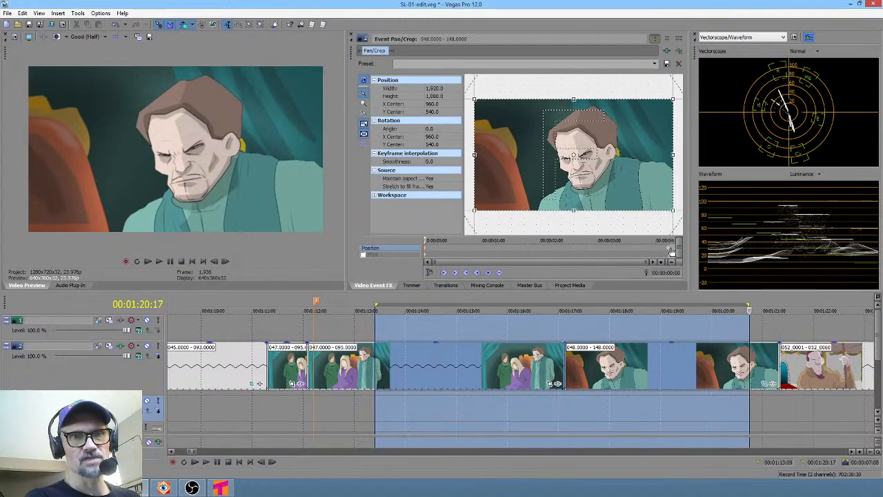
left_click(671, 250)
mouse_move(669, 208)
left_mouse_down()
mouse_move(645, 195)
mouse_move(666, 206)
left_mouse_up()
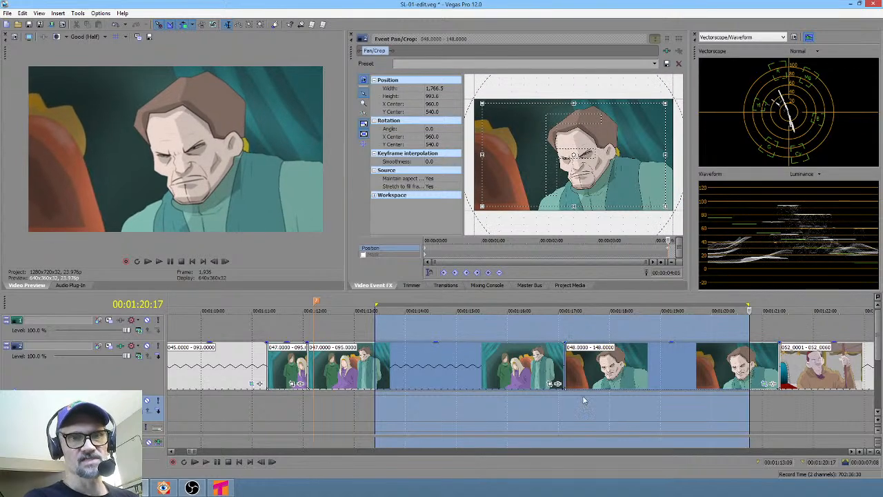
- Play back the 048 clip to check the zoom
left_click(538, 395)
key("space")
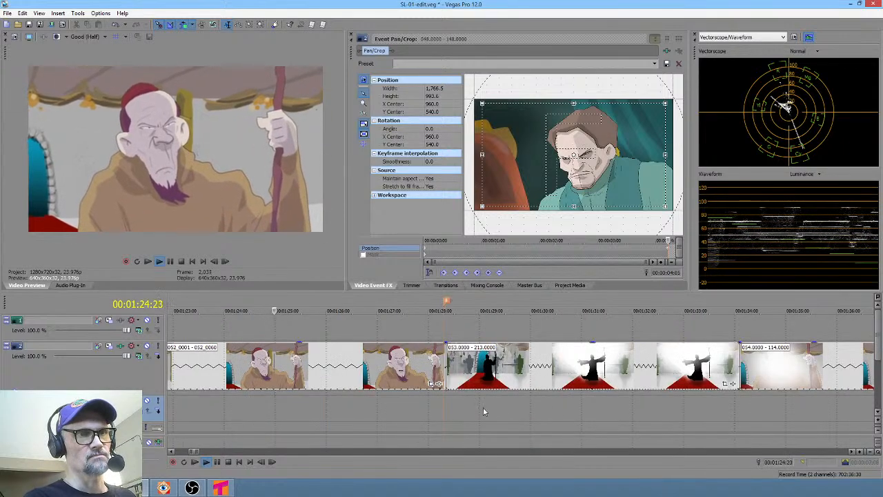
key("space")
scroll(434, 414, "right", 10)
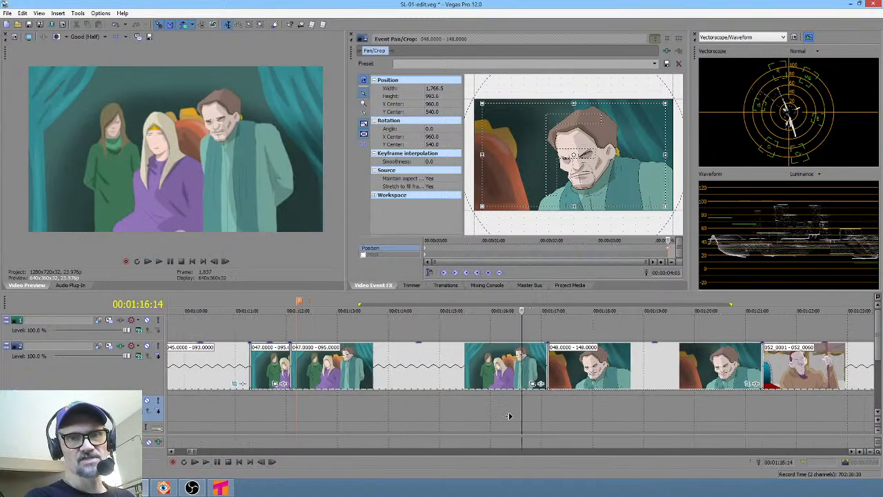
- Delete the timeline range from about 01:20:17 to 01:23:19, removing the start of clip 052
left_click_drag(254, 414, 409, 414)
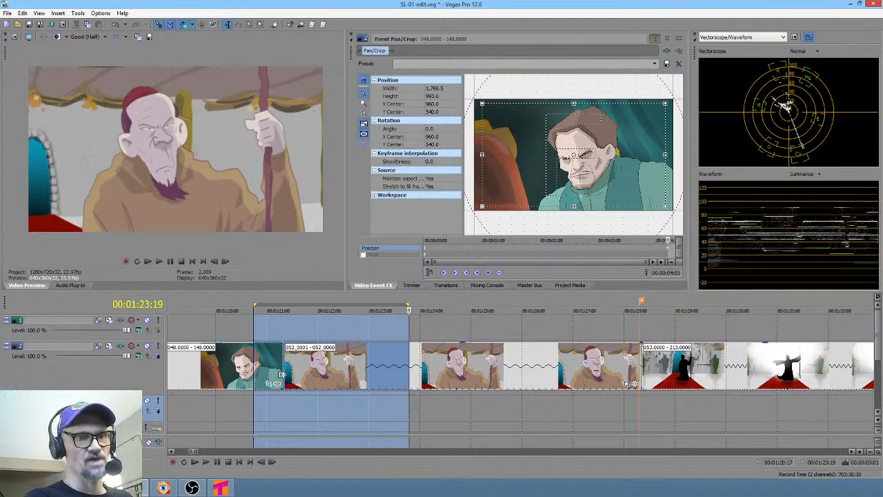
key("Delete")
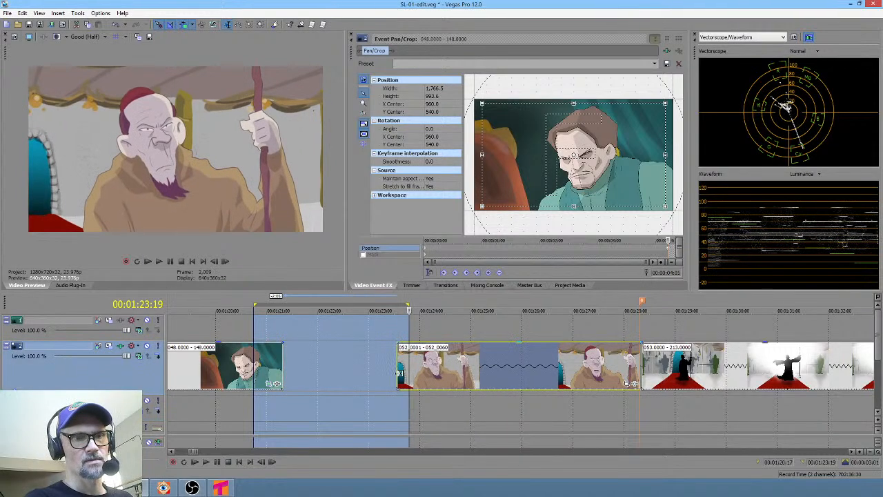
left_click(205, 398)
- Zoom out and play back the clips around 048 and 052 to review the trim
scroll(224, 398, "down", 2)
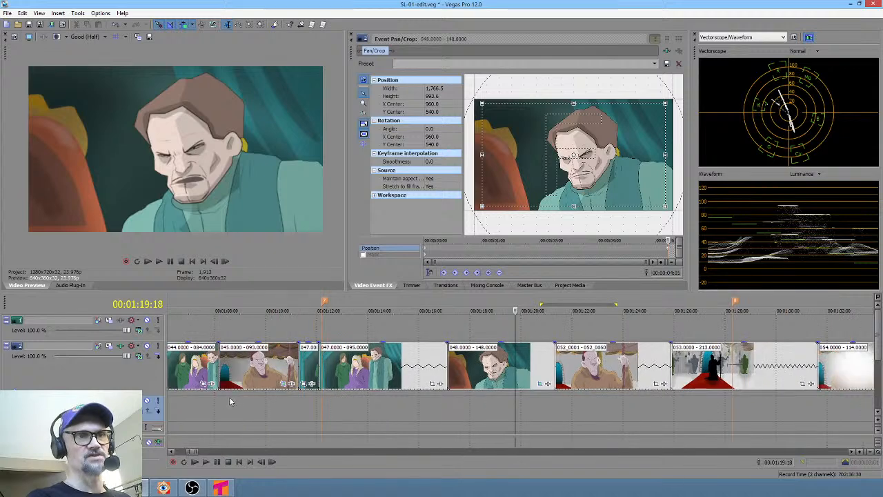
key("space")
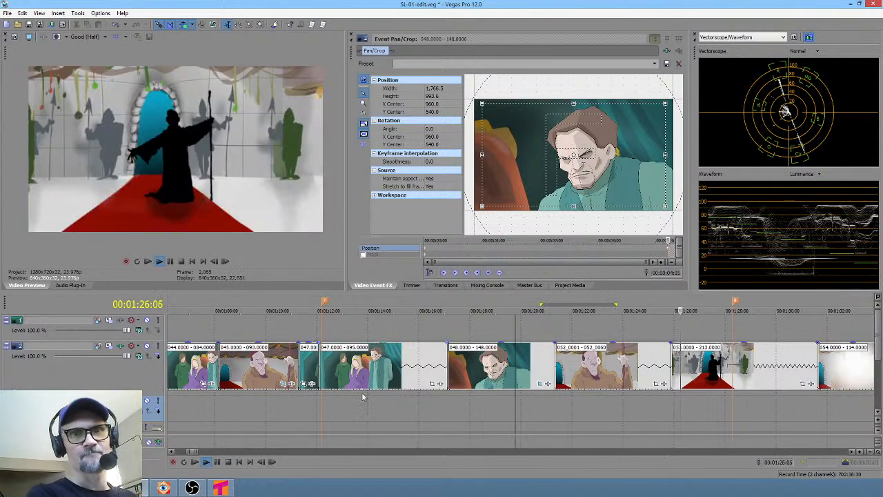
key("space")
scroll(462, 410, "right", 3)
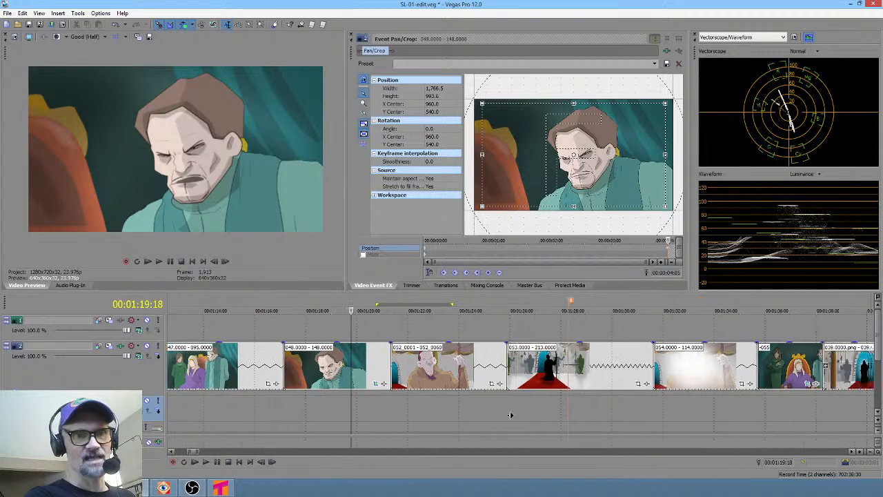
left_click(379, 411)
key("space")
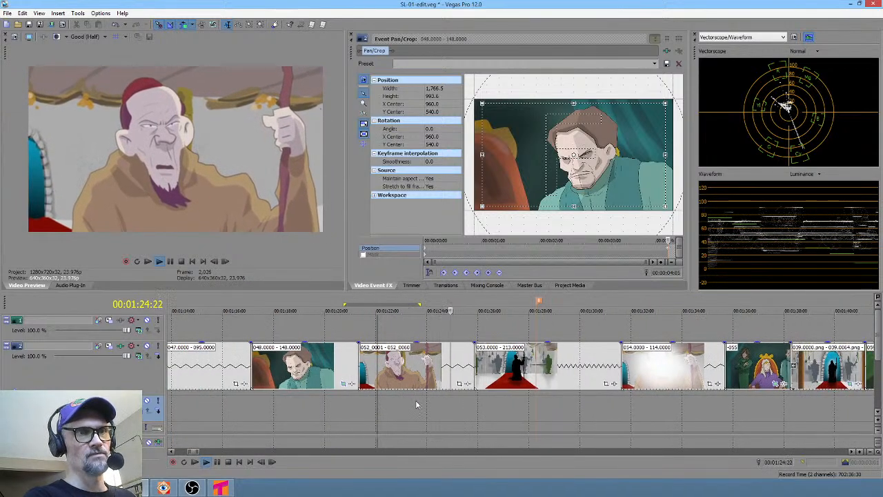
key("space")
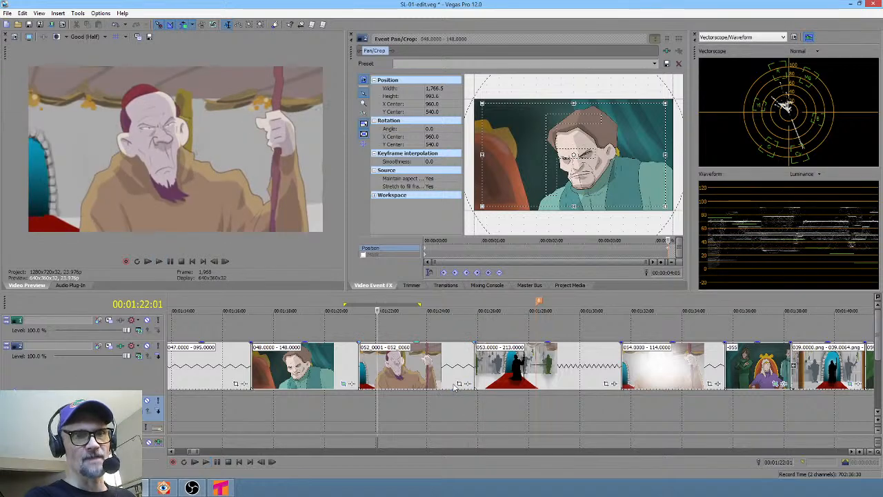
- Select clip 052 on the timeline and mark a time range over its opening section to review it
left_click(459, 384)
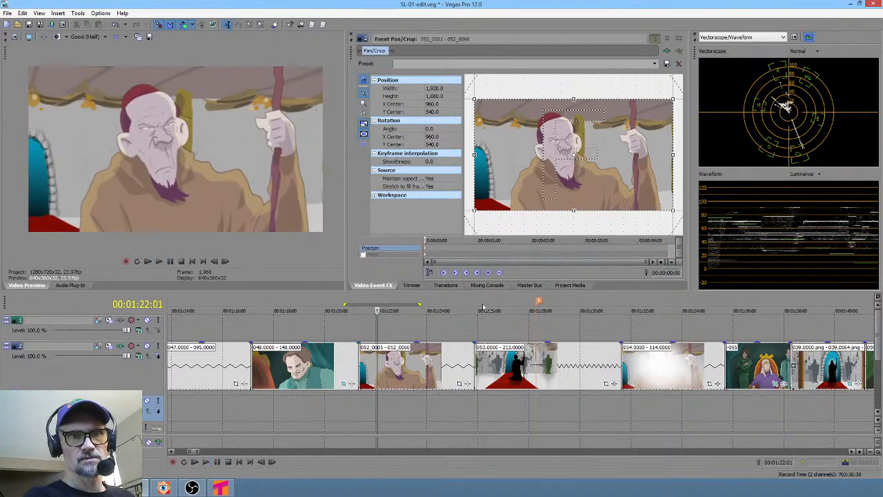
left_click_drag(369, 408, 416, 398)
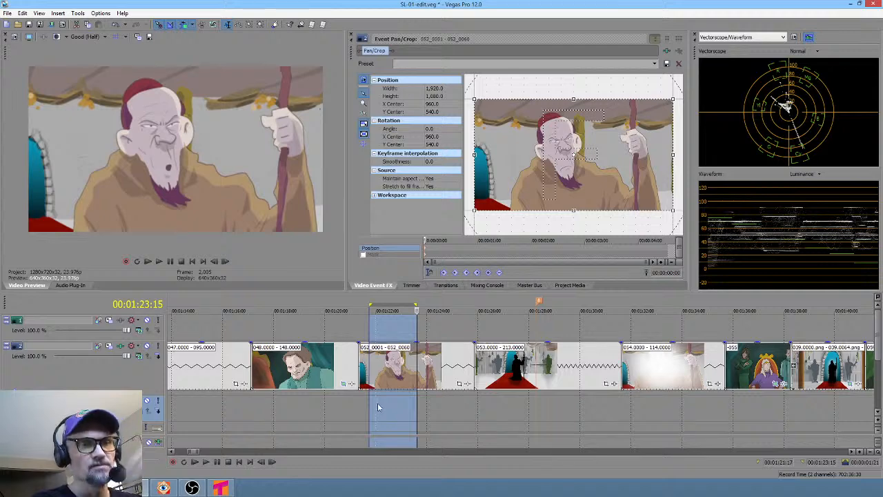
left_click_drag(371, 403, 448, 405)
left_click(407, 406)
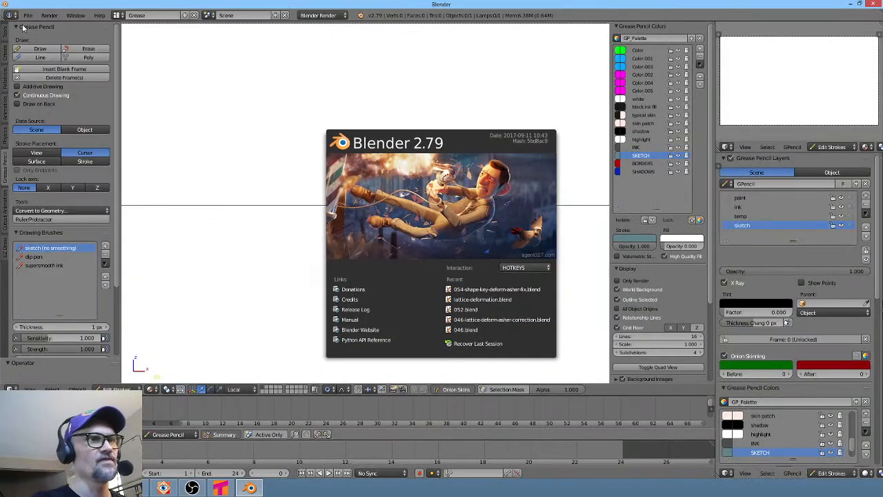
- Switch to Blender and open 052.blend from the recent files list
left_click(26, 22)
left_click(28, 15)
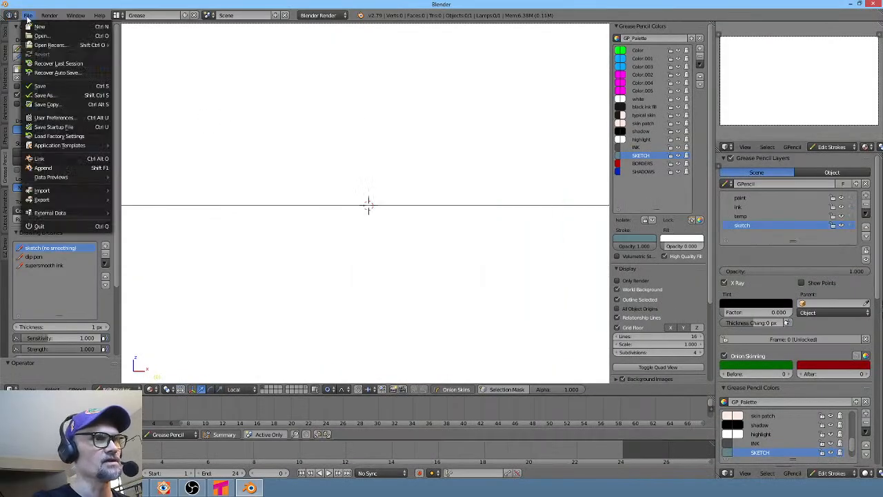
mouse_move(39, 46)
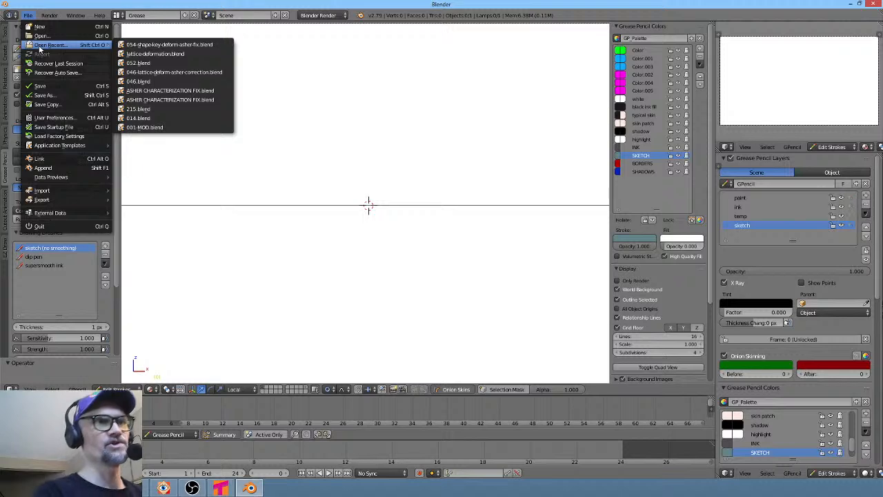
left_click(142, 62)
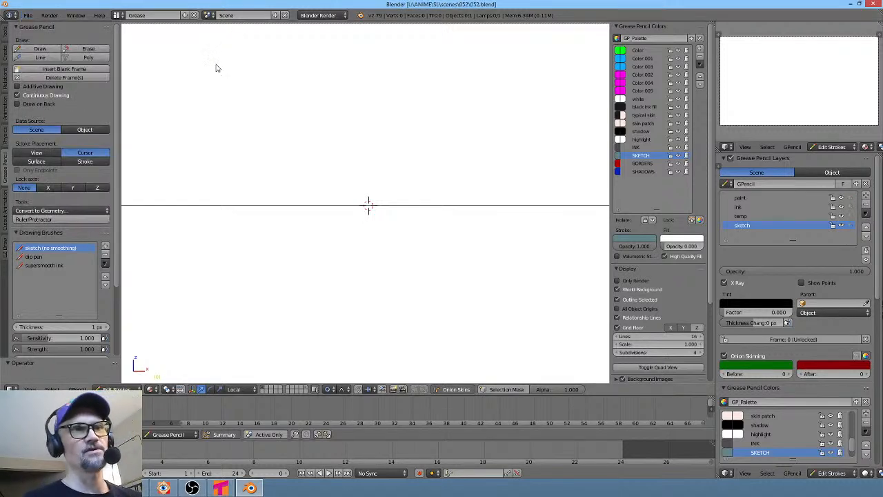
left_click(27, 15)
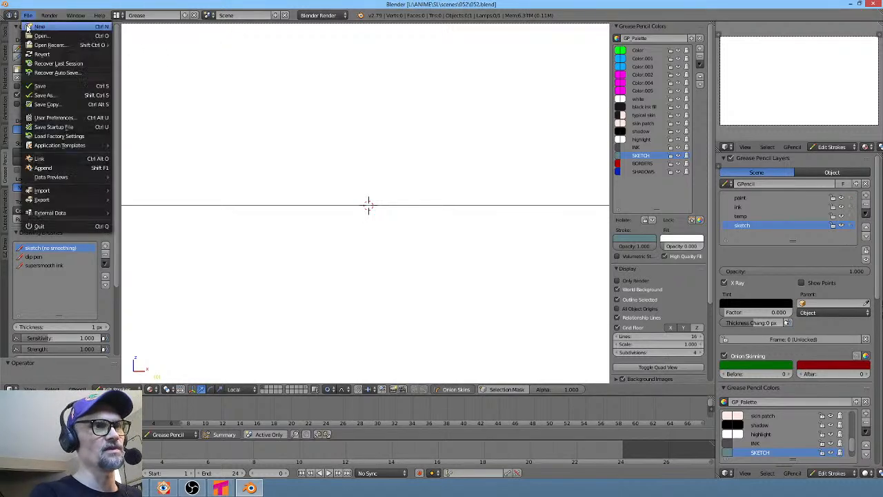
mouse_move(29, 44)
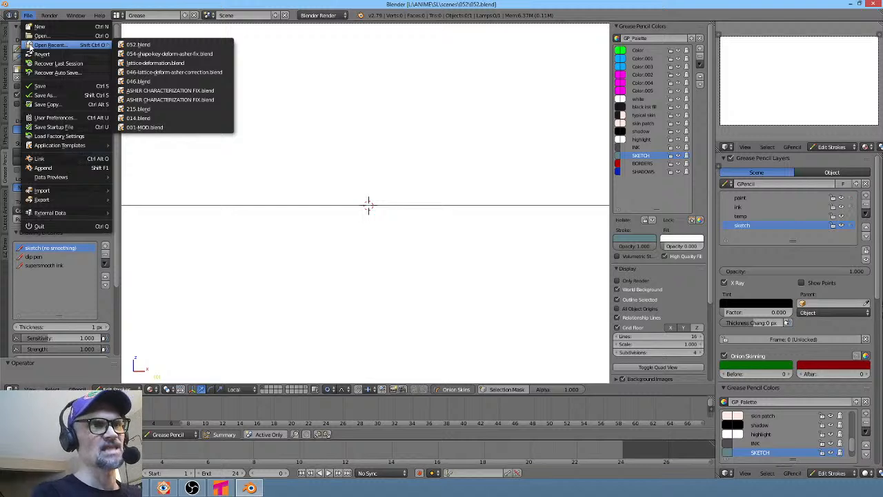
key("Escape")
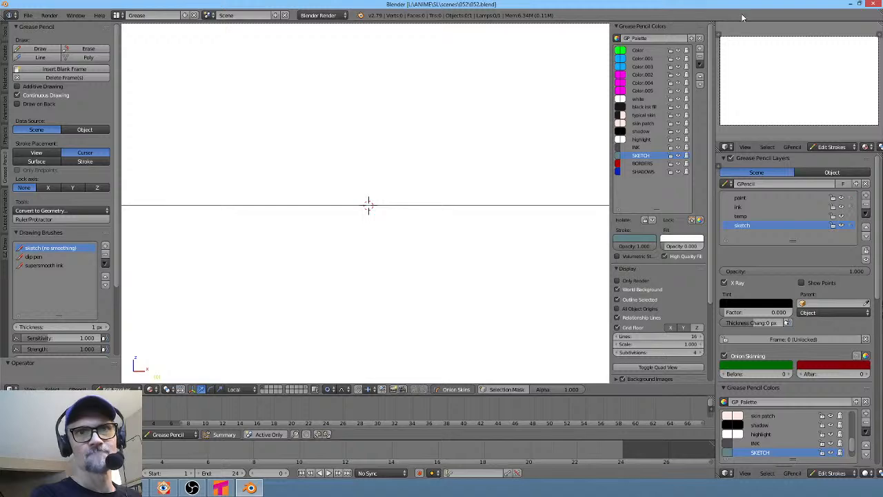
- Browse to the scenes\052 folder in the file explorer and open lattice-deformation.blend in Blender
left_click(75, 488)
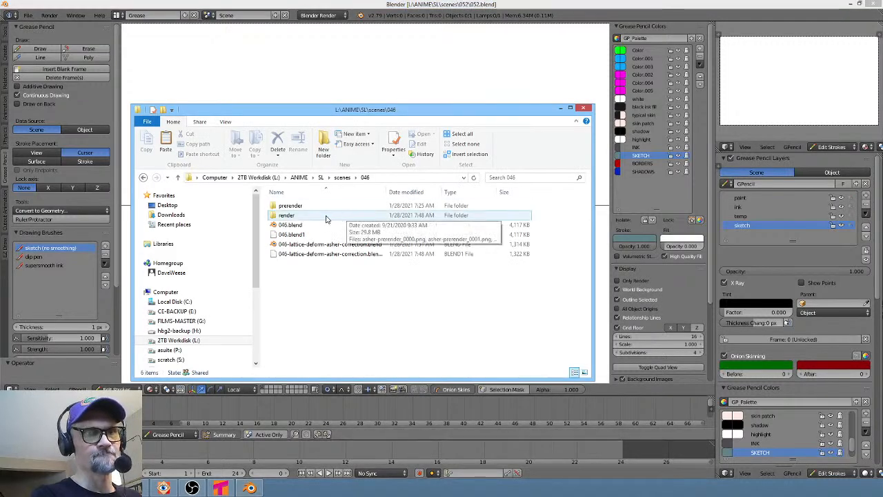
left_click(342, 177)
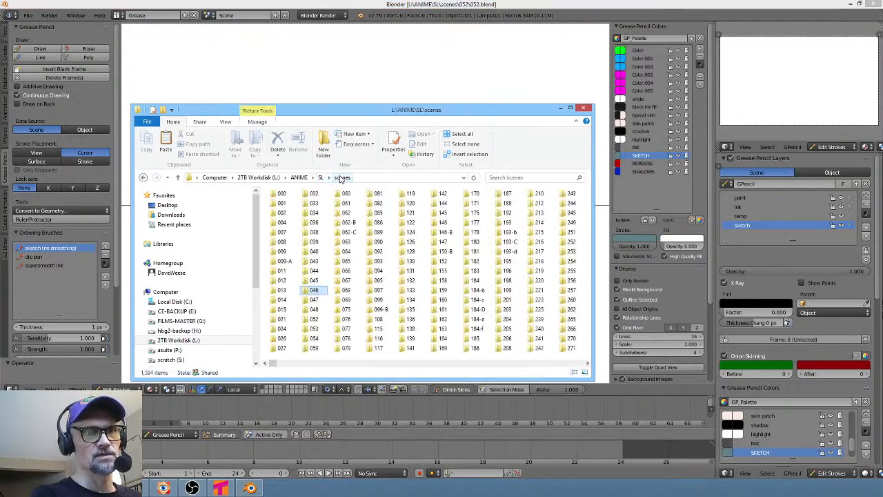
double_click(319, 322)
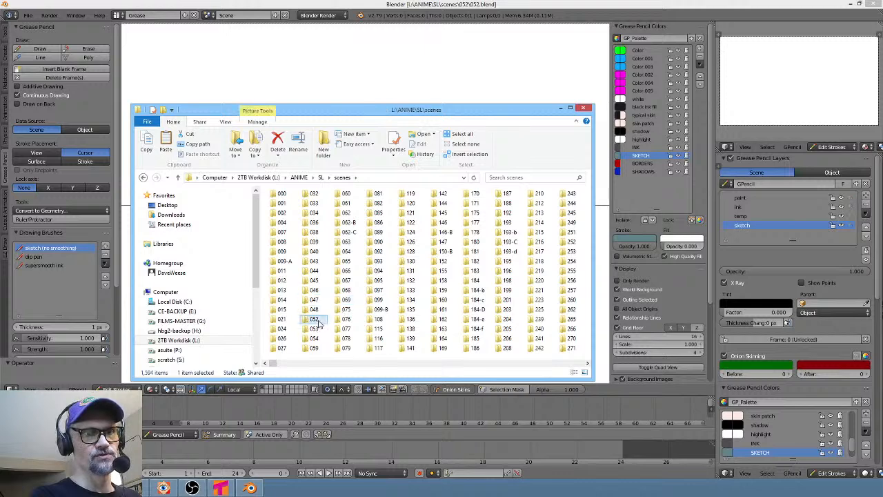
left_click(287, 282)
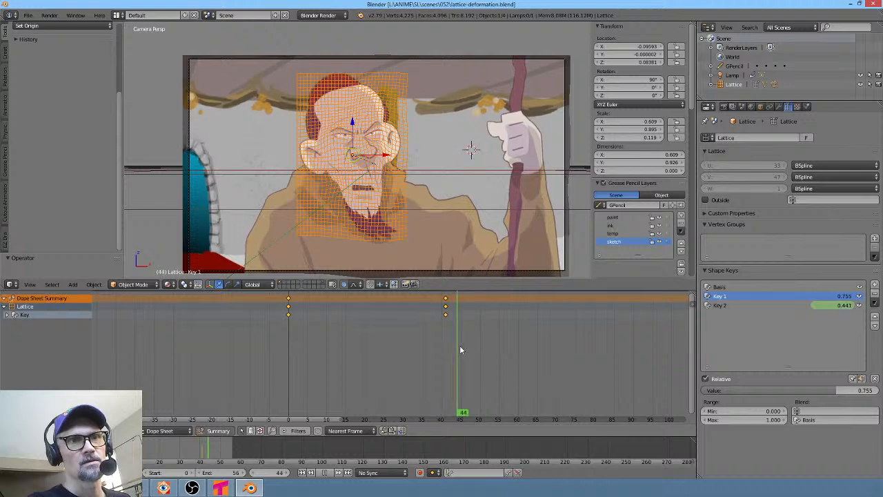
mouse_move(460, 345)
left_mouse_down()
mouse_move(485, 350)
mouse_move(380, 344)
mouse_move(474, 347)
left_mouse_up()
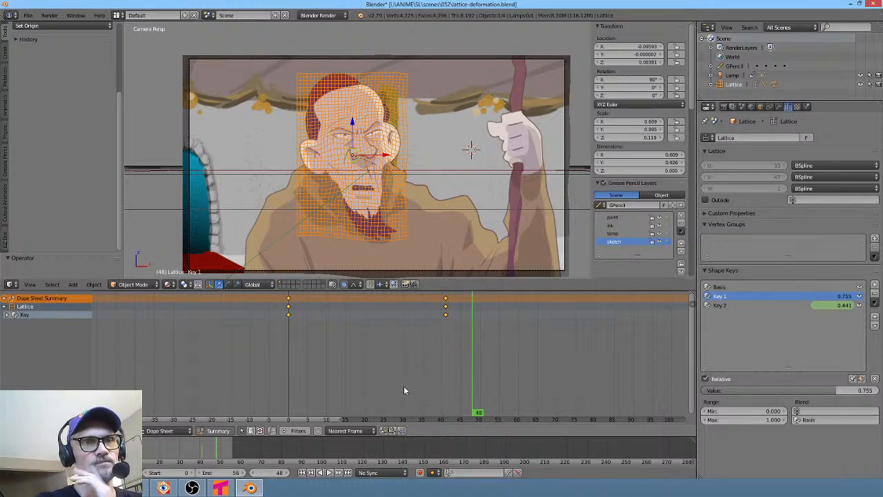
- Turn on automatic keyframing, select the camera and insert a Location keyframe at frame 41
left_click_drag(310, 371, 445, 381)
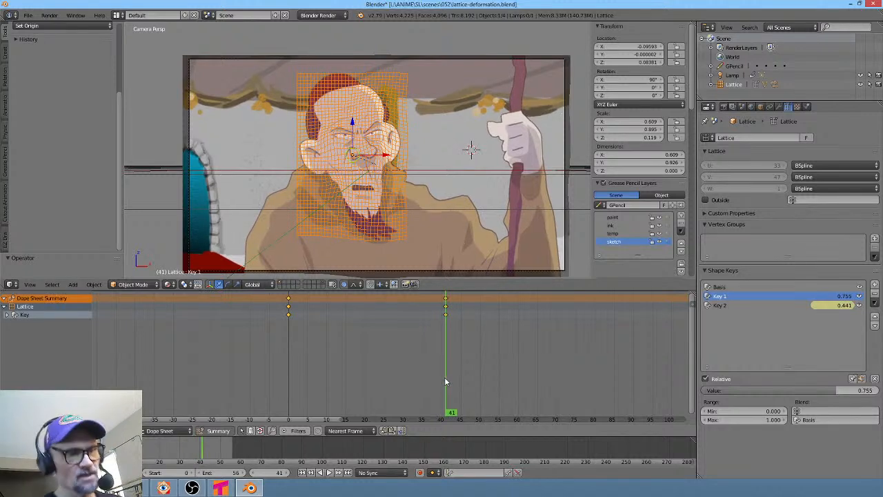
left_click(422, 473)
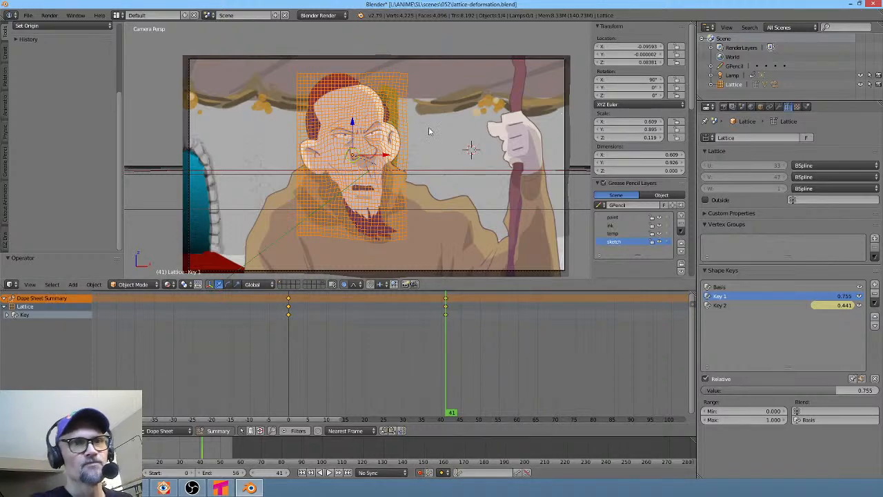
key("KP_0")
right_click(487, 197)
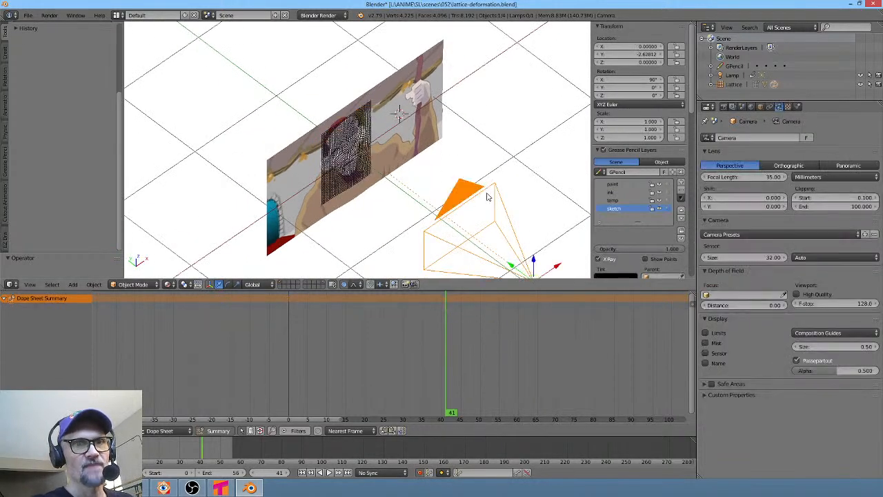
key("KP_0")
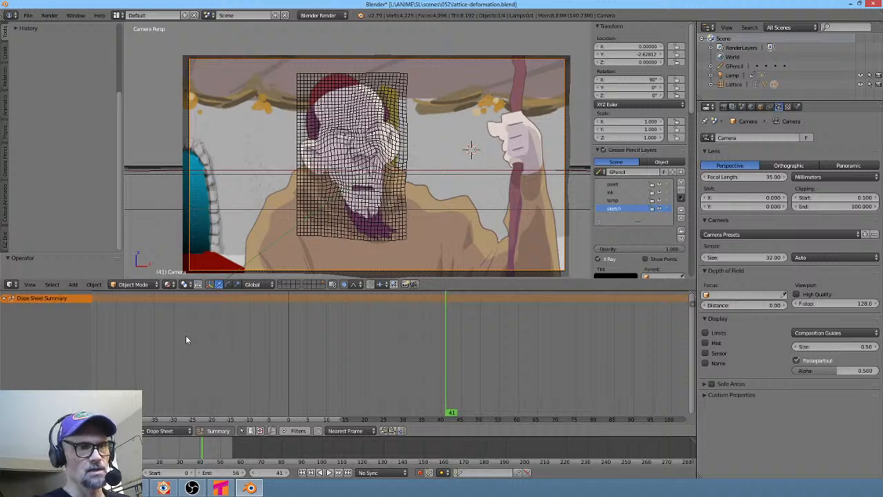
key("i")
left_click(434, 191)
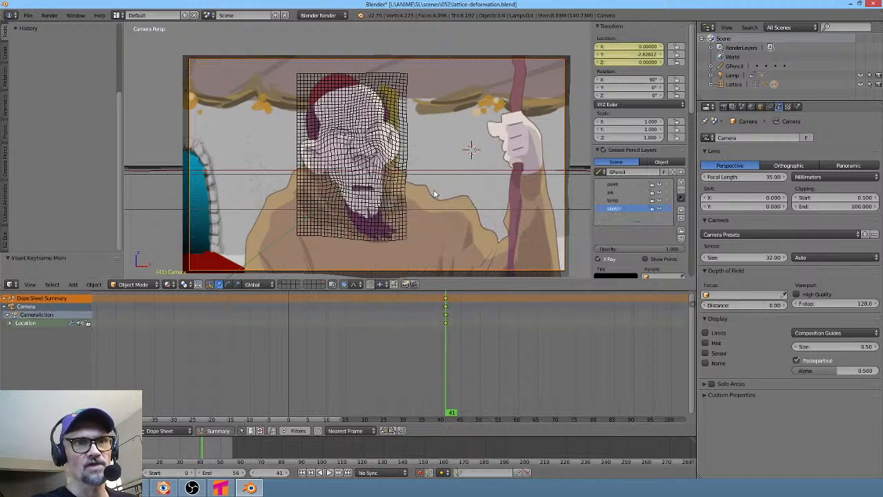
- At frame 62, move the camera along Y to about -2.48 to push in on the character
left_click_drag(446, 389, 526, 366)
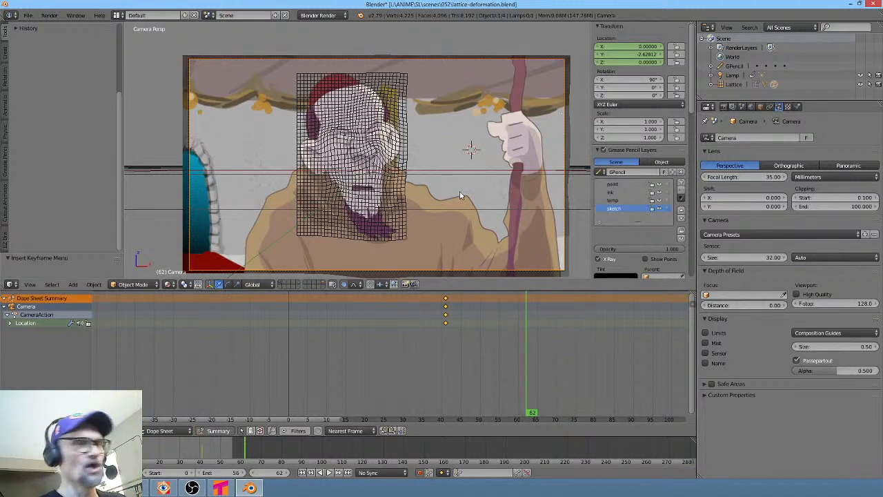
key("g")
key("y")
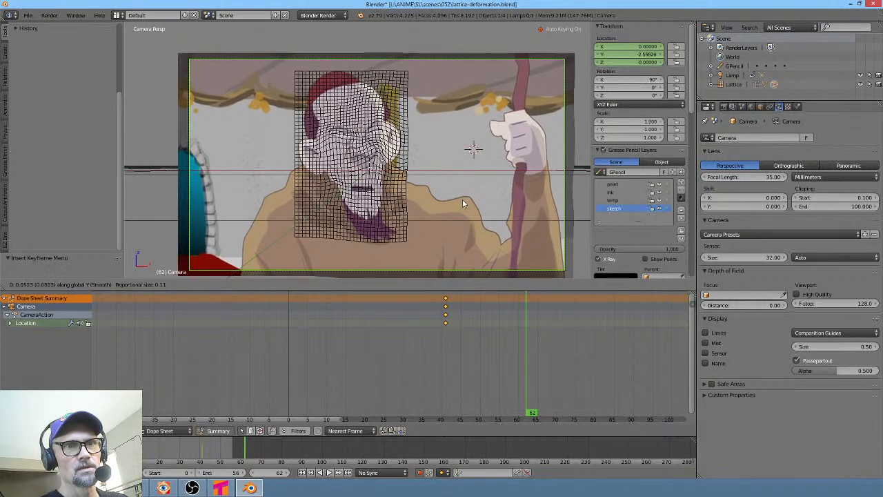
left_click(462, 200)
left_click_drag(508, 392, 523, 378)
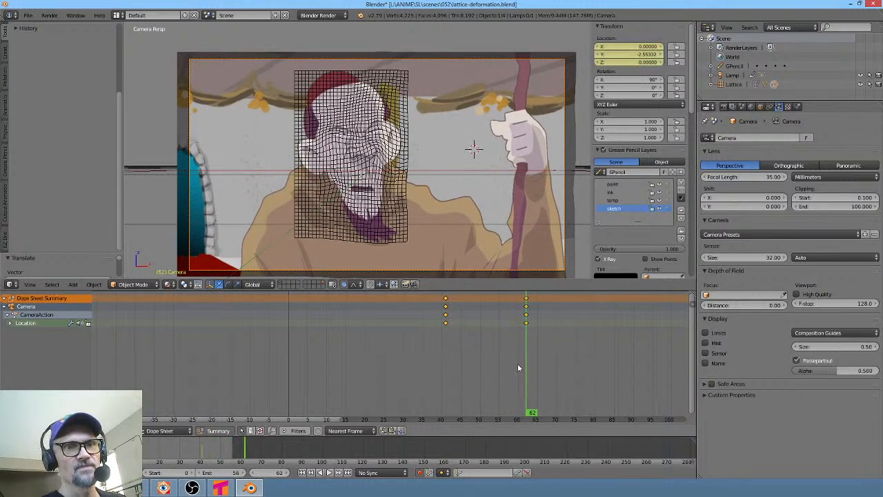
key("g")
key("y")
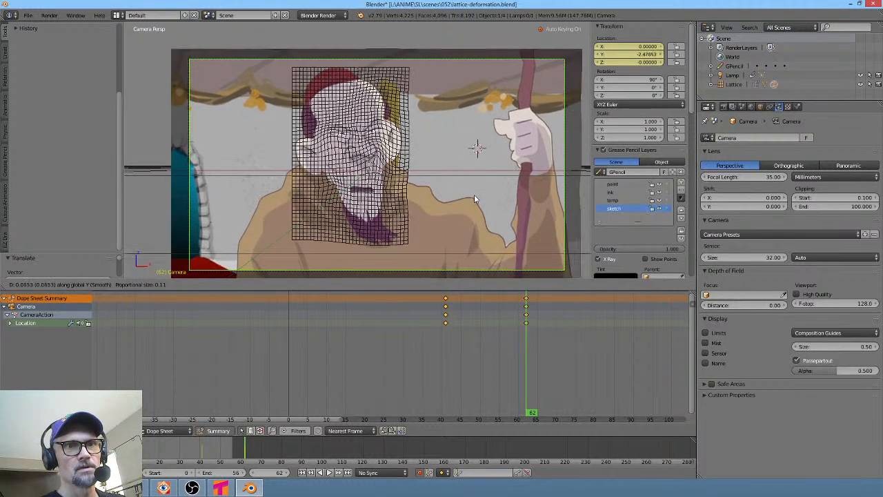
left_click(474, 194)
- Retime the camera keyframes, moving the start to about frame 35 and the end to about frame 72
left_click_drag(393, 359, 448, 349)
right_click(446, 324)
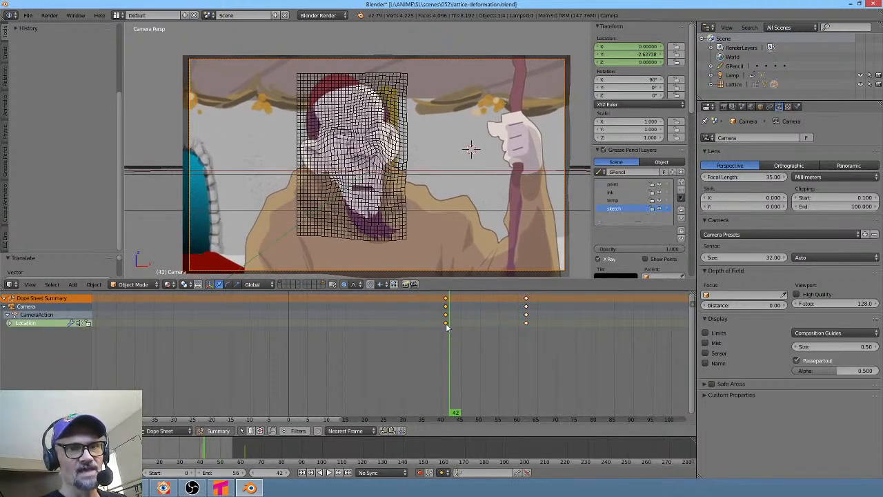
key("g")
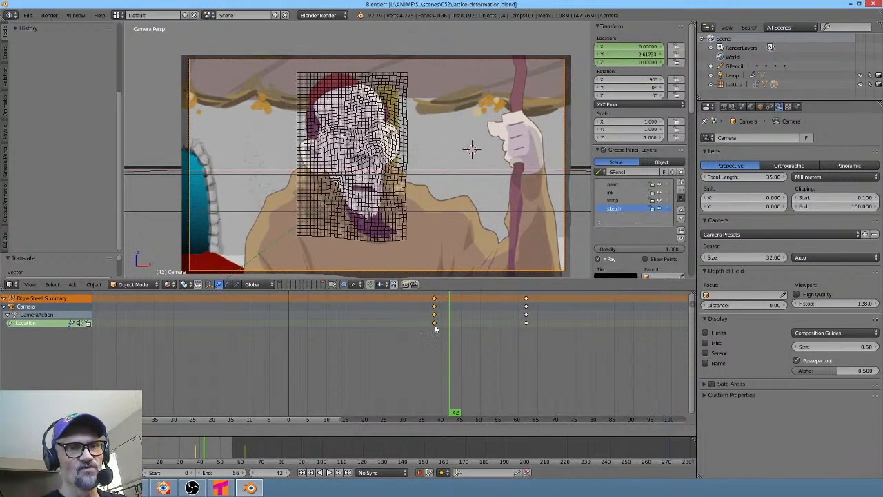
left_click(433, 330)
left_click_drag(418, 343, 444, 361)
left_click_drag(445, 372, 481, 365)
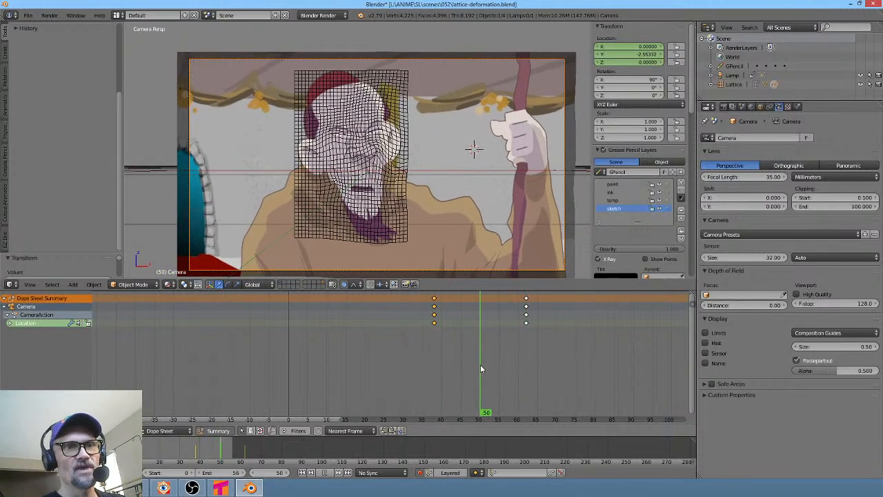
left_click_drag(526, 323, 565, 327)
right_click_drag(433, 324, 422, 327)
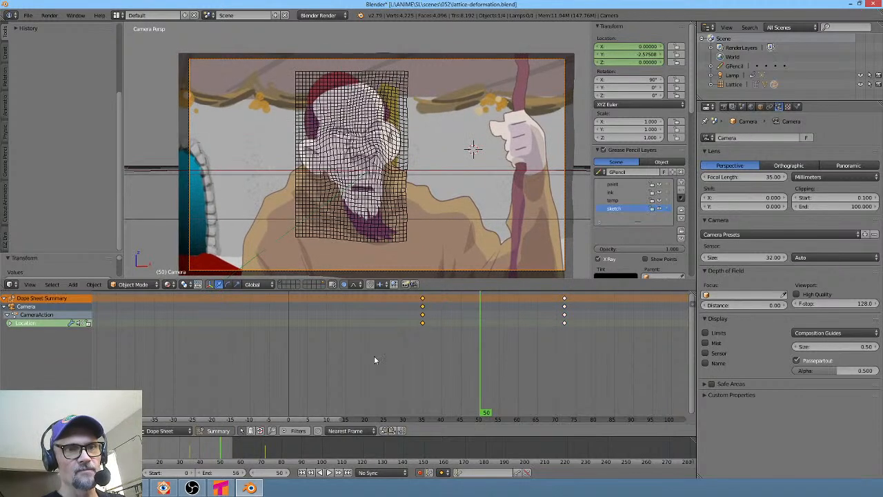
- Play back and scrub the camera push-in animation
left_click(352, 365)
key("alt+a")
left_click_drag(406, 372, 558, 360)
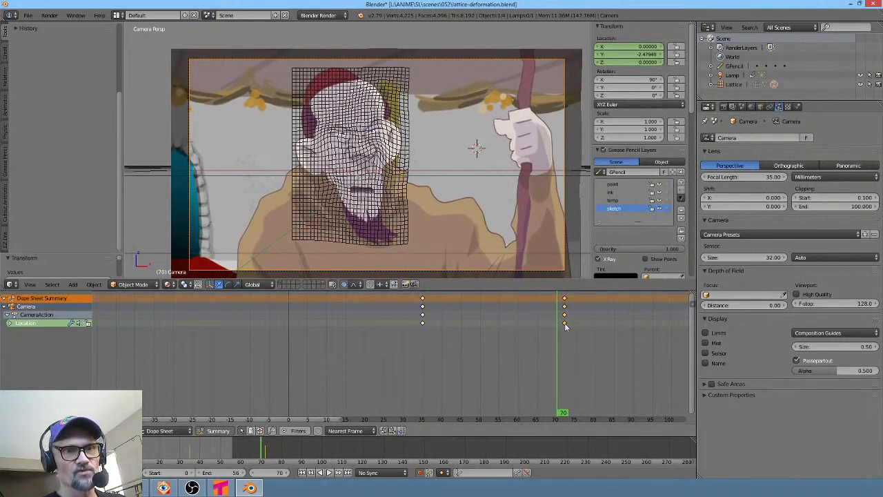
- Shift the end camera keyframe to about frame 65 and play back the push-in
right_click_drag(565, 323, 538, 323)
left_click_drag(455, 360, 378, 353)
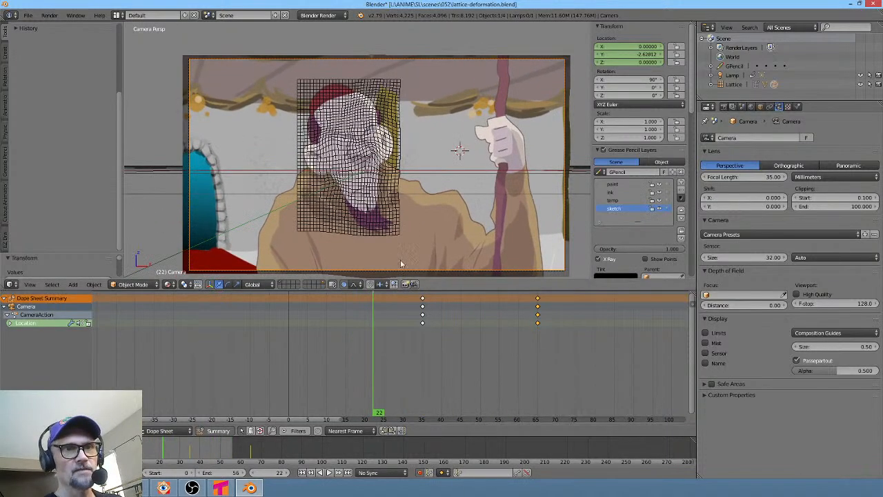
key("alt+a")
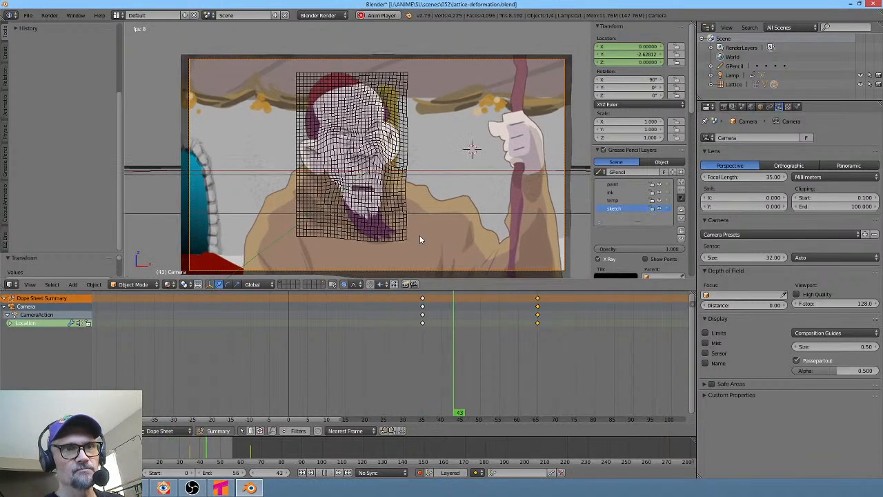
key("space")
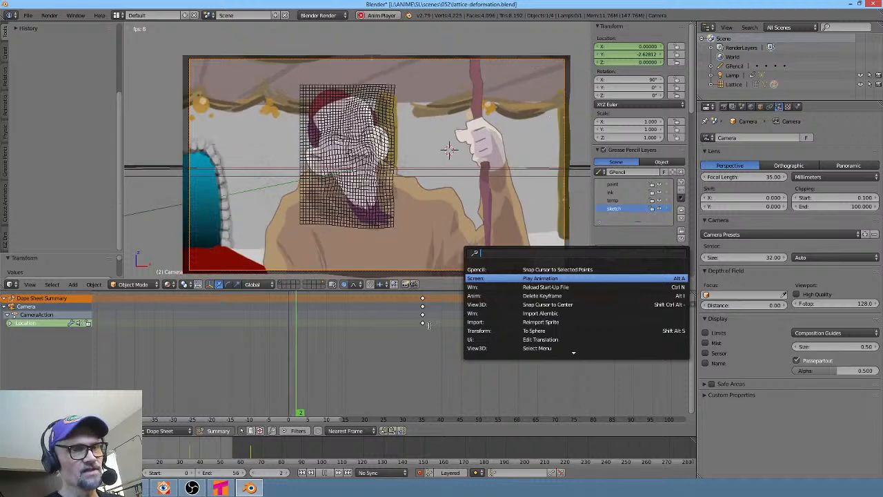
key("Escape")
key("space")
key("Escape")
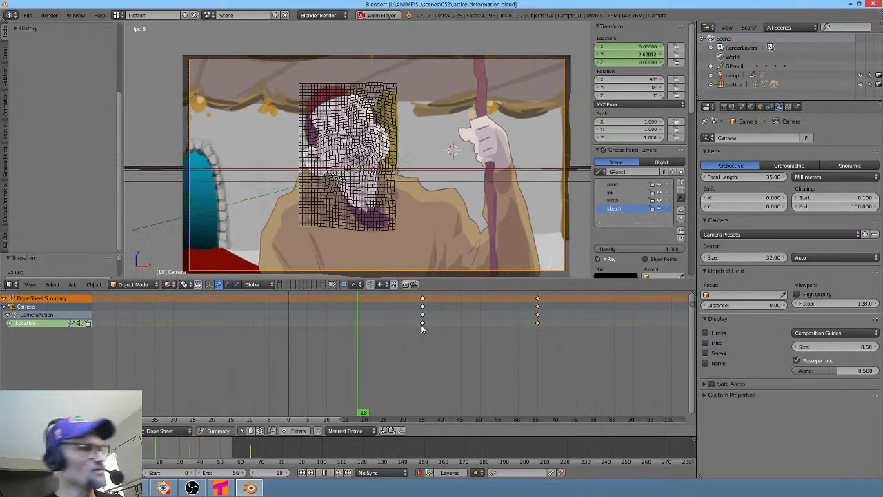
key("alt+a")
- Move the end camera keyframe to about frame 75 and scrub through the push-in
left_click_drag(366, 351, 519, 348)
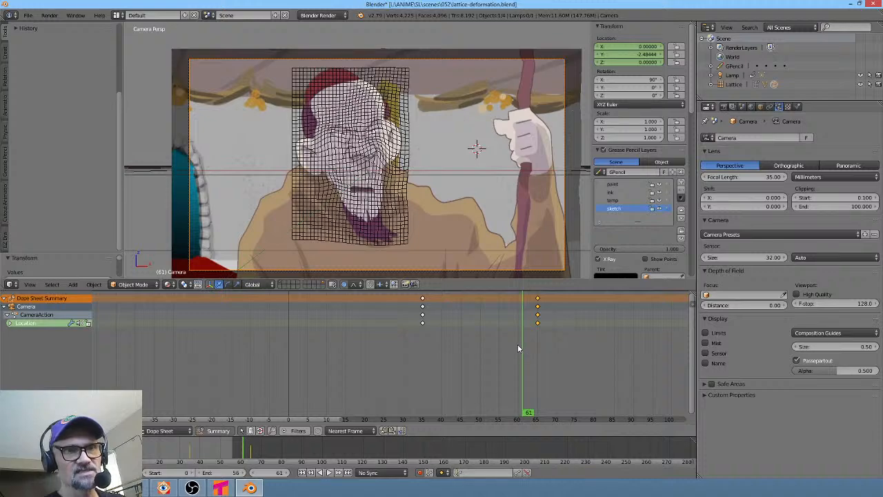
right_click_drag(538, 323, 575, 325)
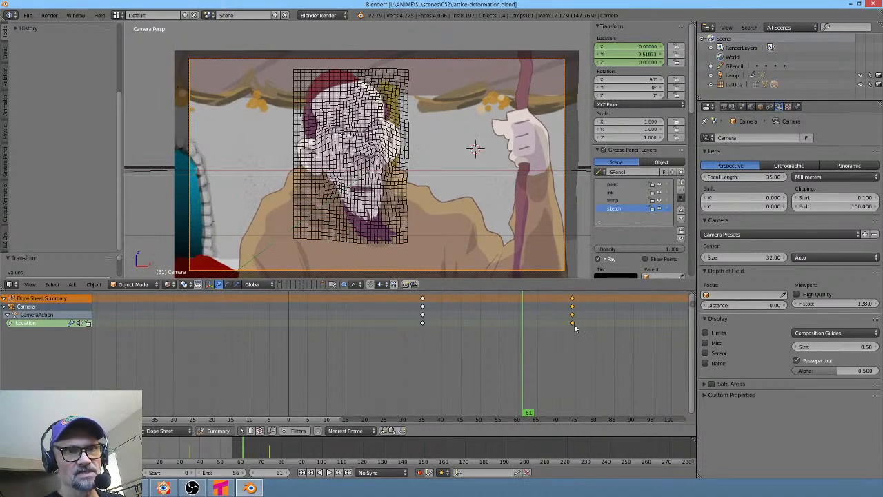
left_click_drag(329, 355, 411, 349)
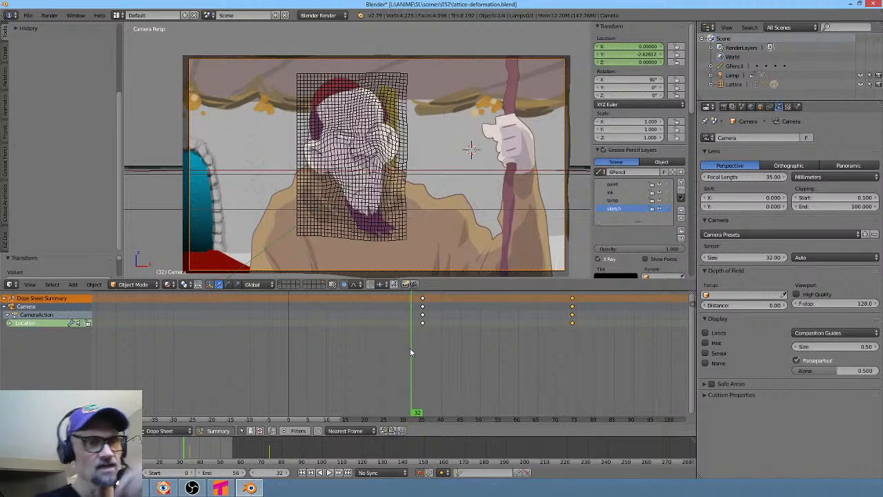
scroll(411, 353, "down", 1)
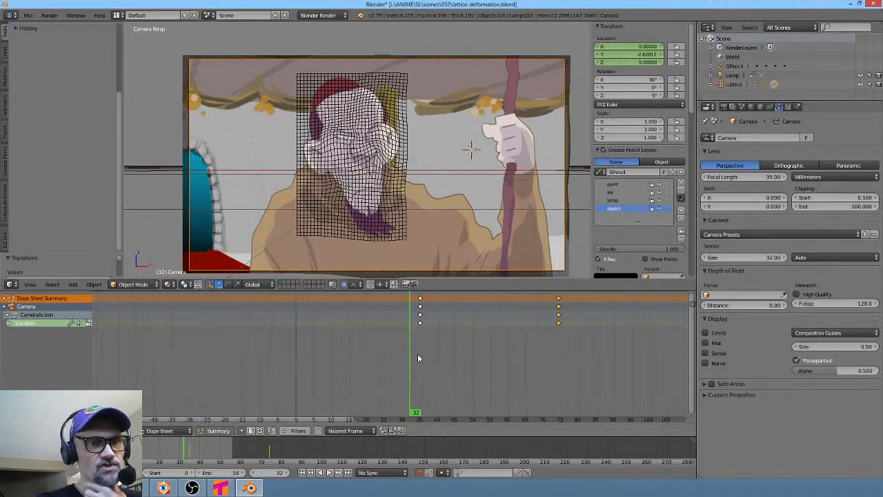
left_click(31, 16)
left_click(39, 87)
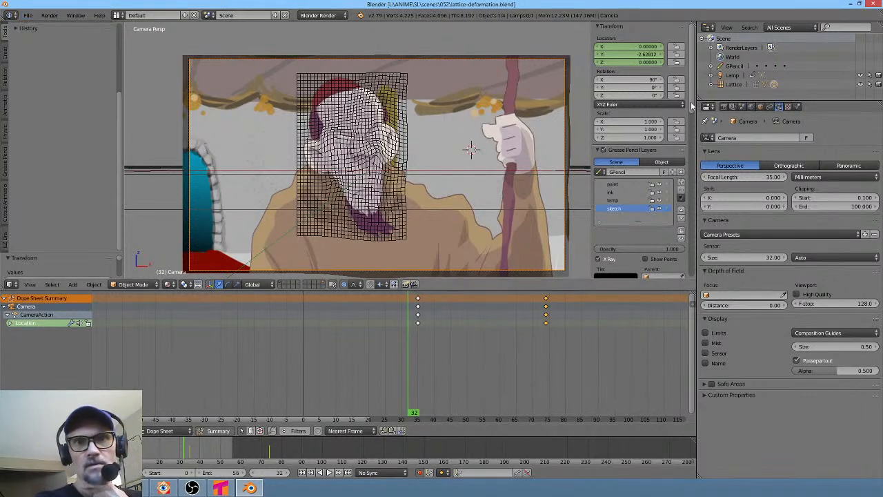
left_click(724, 107)
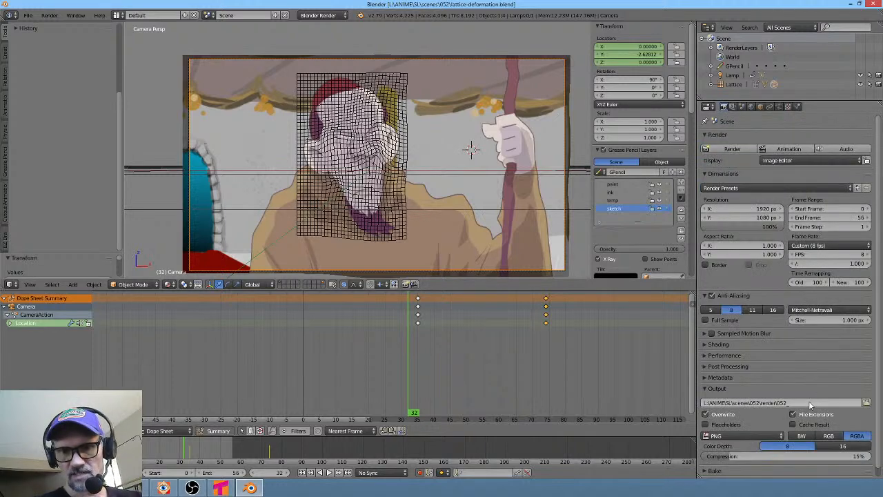
left_click(158, 489)
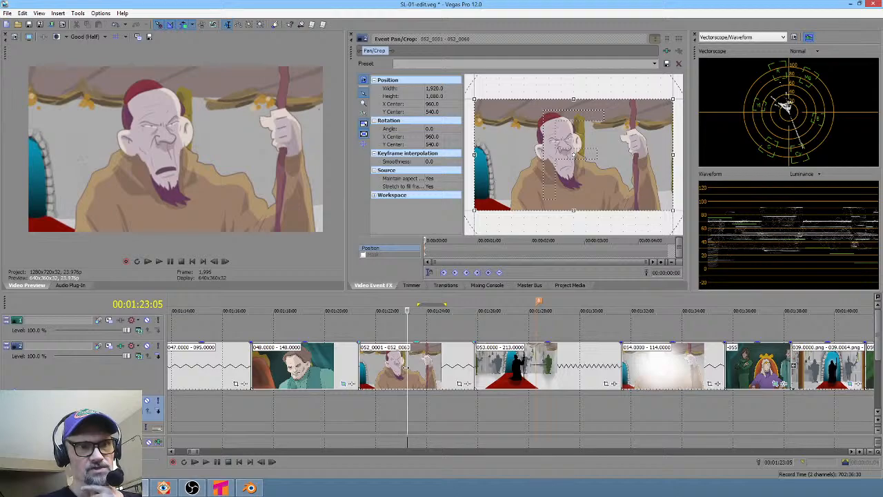
left_click(248, 487)
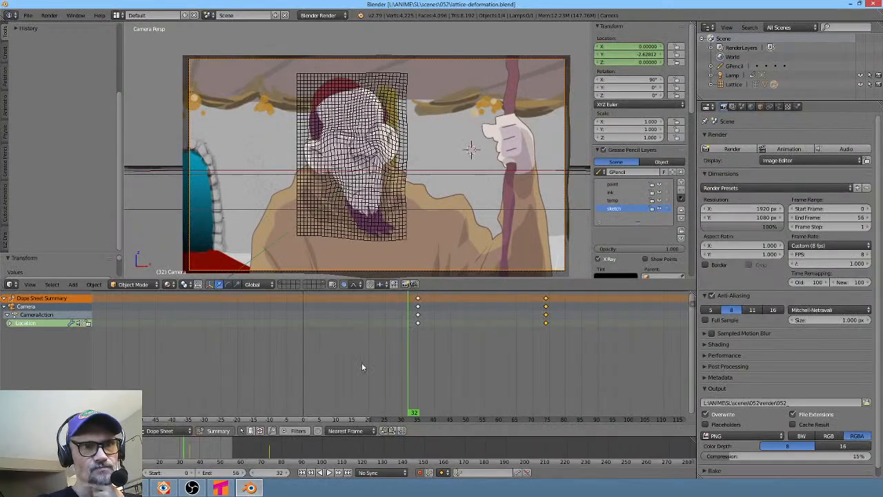
- Play back and scrub through the camera animation in the dope sheet
key("alt+a")
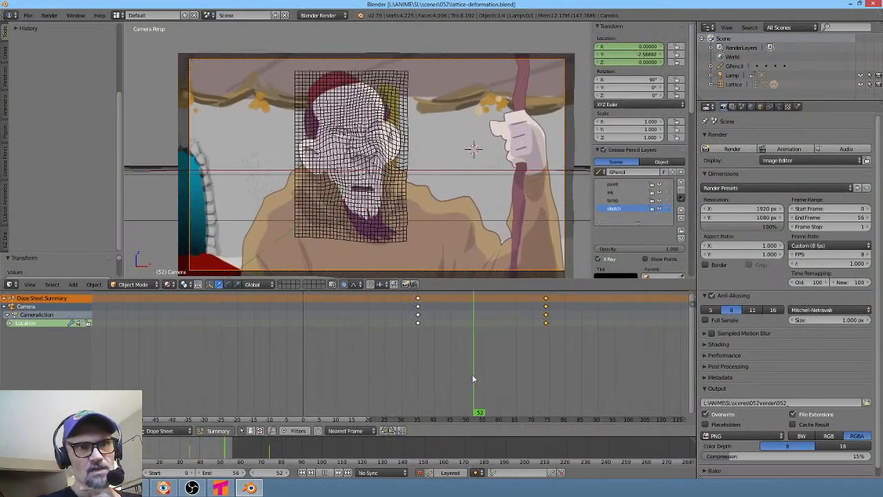
key("alt+a")
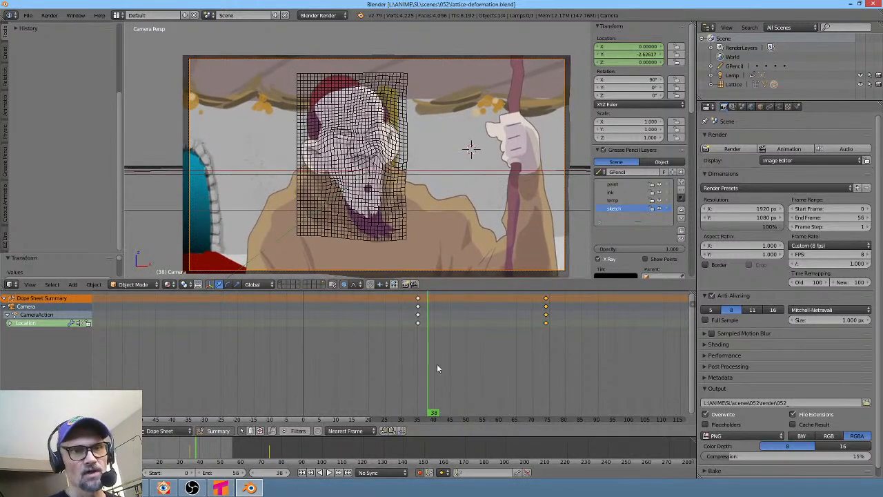
mouse_move(437, 364)
left_mouse_down()
mouse_move(455, 375)
mouse_move(504, 370)
mouse_move(442, 373)
left_mouse_up()
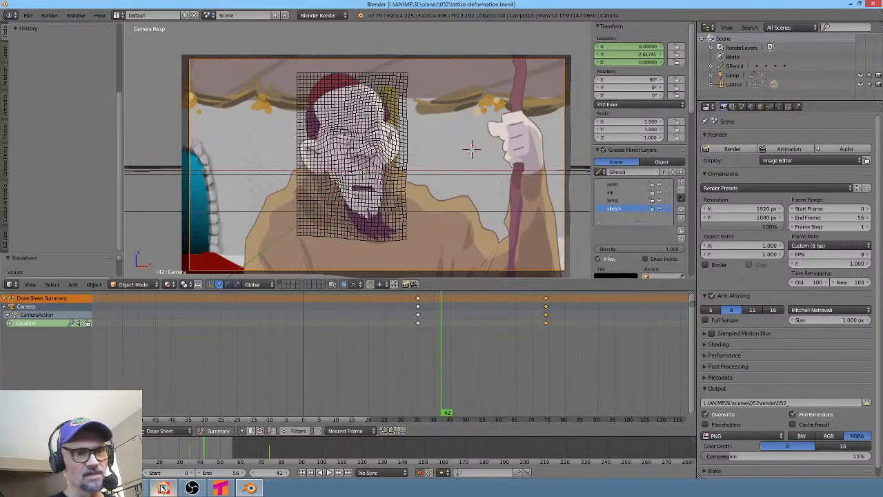
- Switch to FastStone Image Viewer and step through the scene 052 prerender-for-lattice-deformation frames
left_click(163, 488)
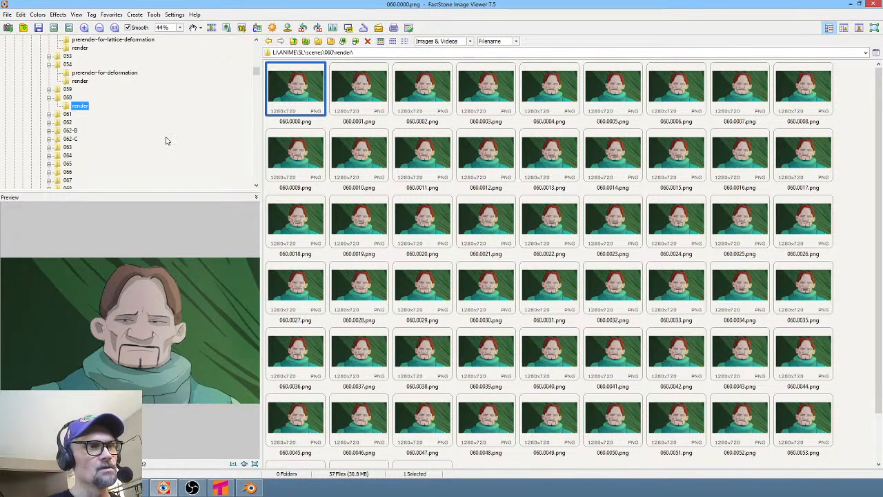
left_click(92, 40)
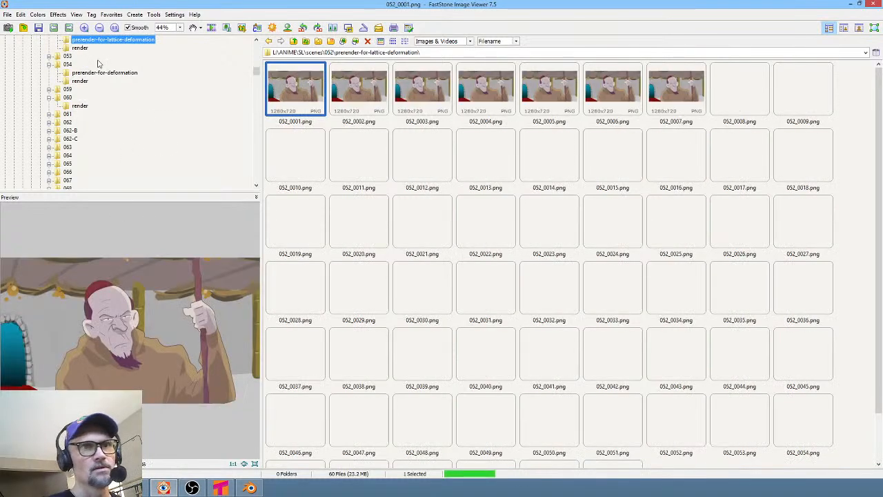
scroll(634, 354, "down", 1)
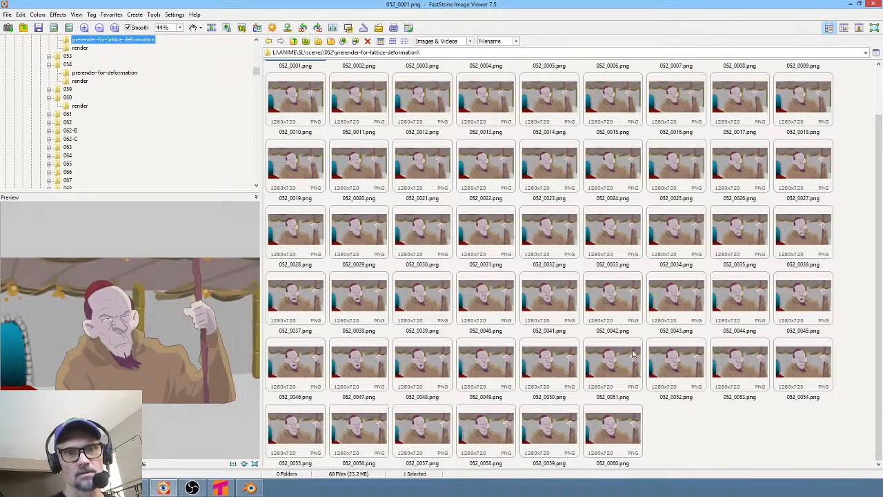
left_click(621, 425)
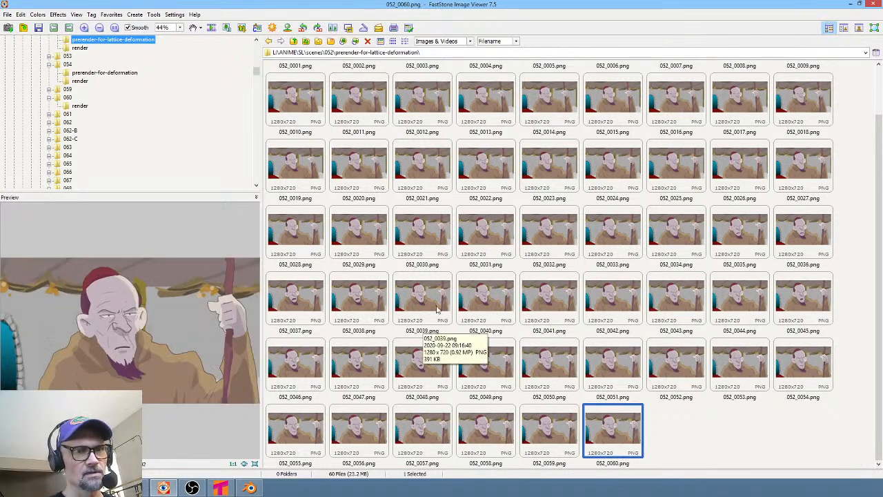
left_click(427, 366)
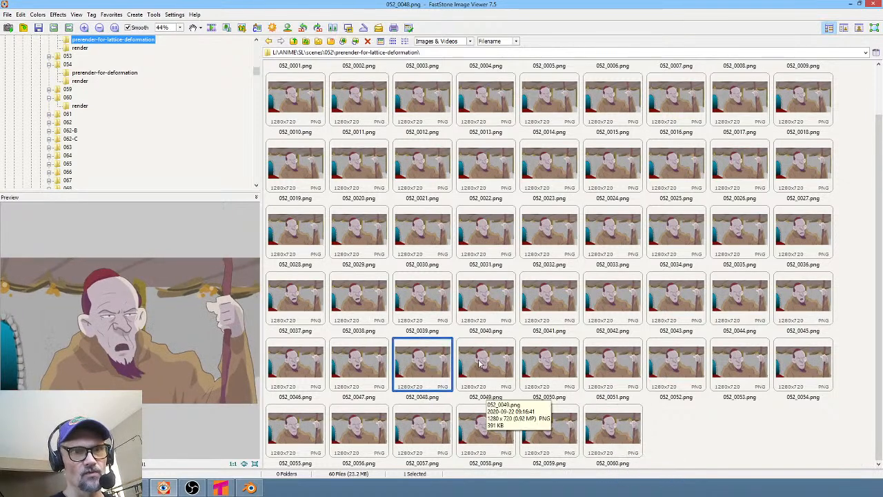
left_click(501, 363)
left_click(419, 366)
left_click(356, 368)
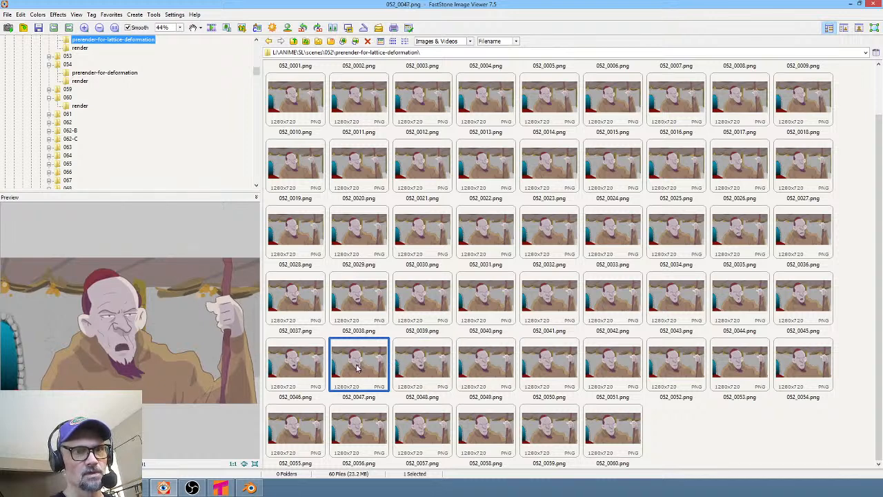
key("Down")
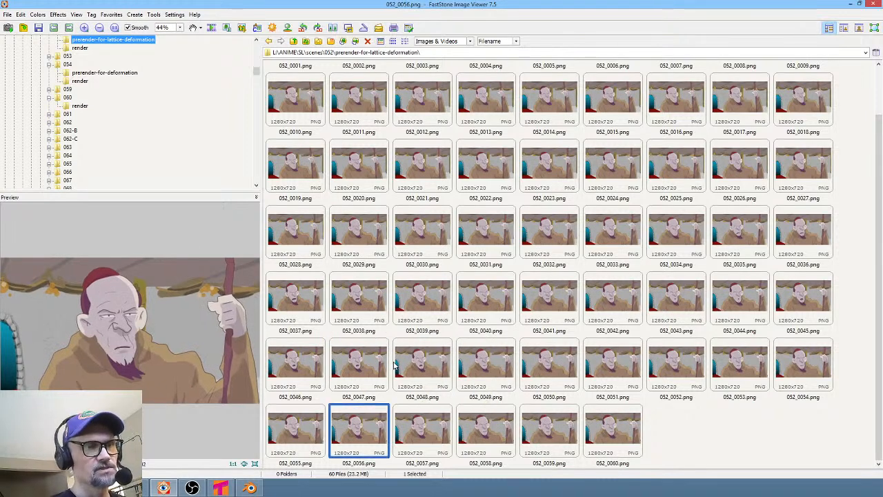
key("Right")
key("Right")
key("Right")
key("Right")
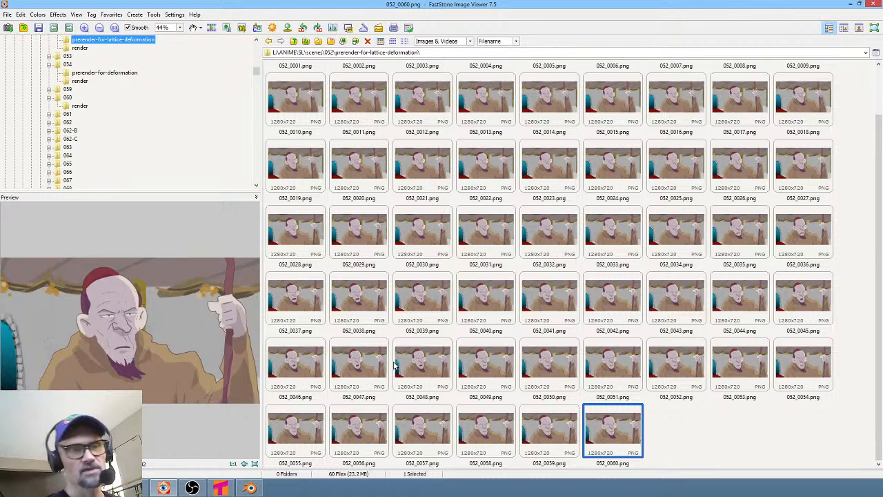
- Back in Blender, select the image plane and set its image sequence length to 60 frames
left_click(250, 489)
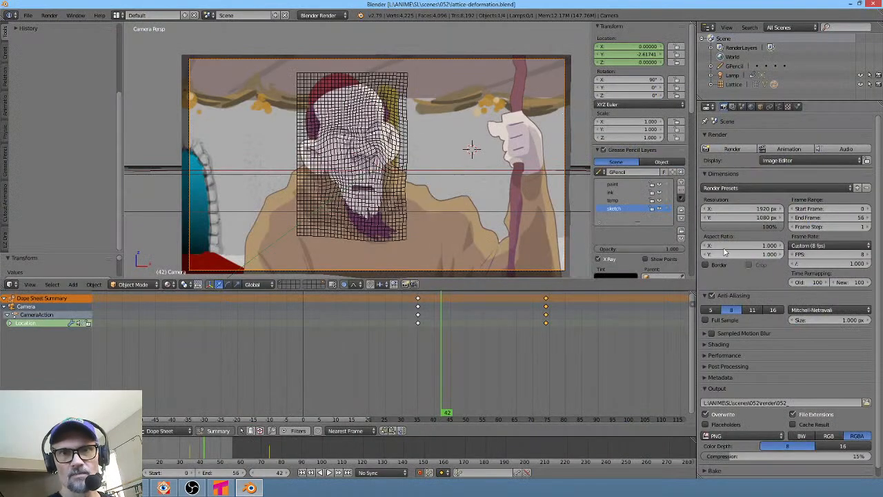
right_click(473, 149)
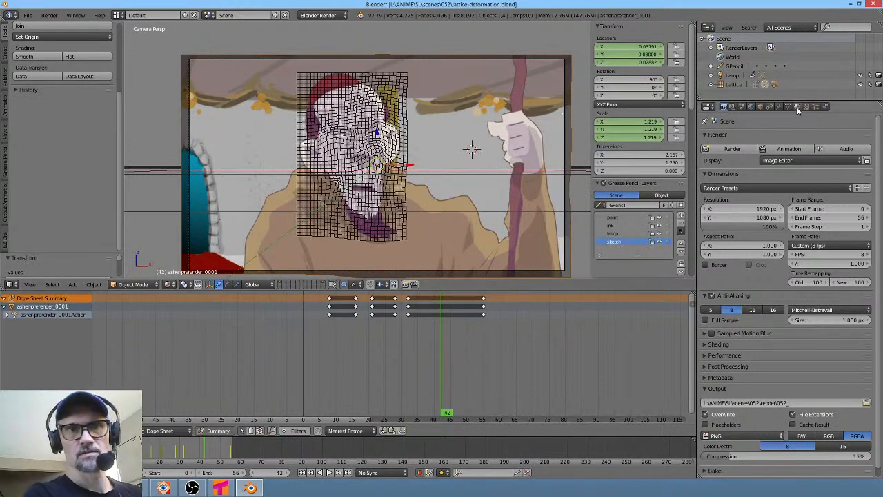
left_click(796, 107)
left_click(806, 107)
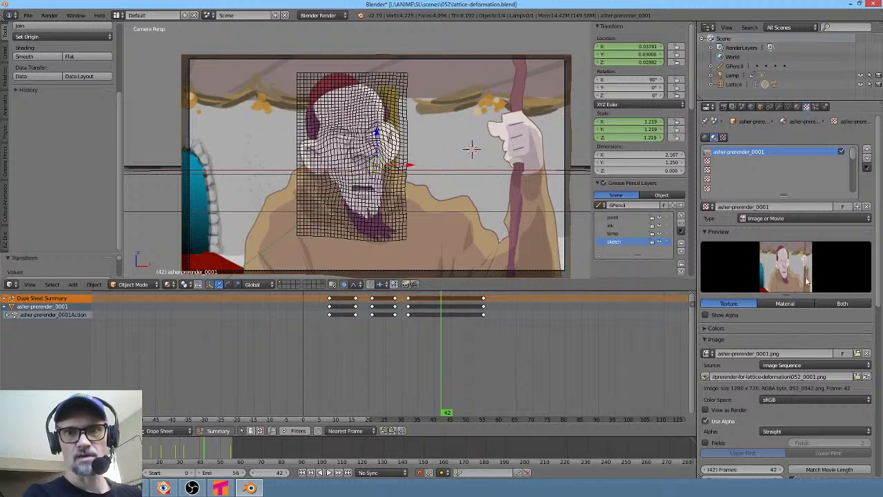
scroll(820, 335, "down", 2)
scroll(815, 365, "down", 1)
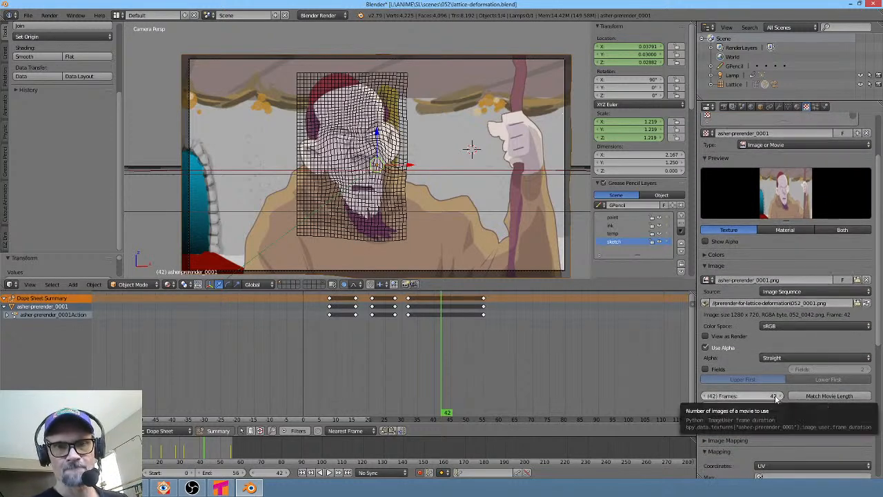
left_click(775, 396)
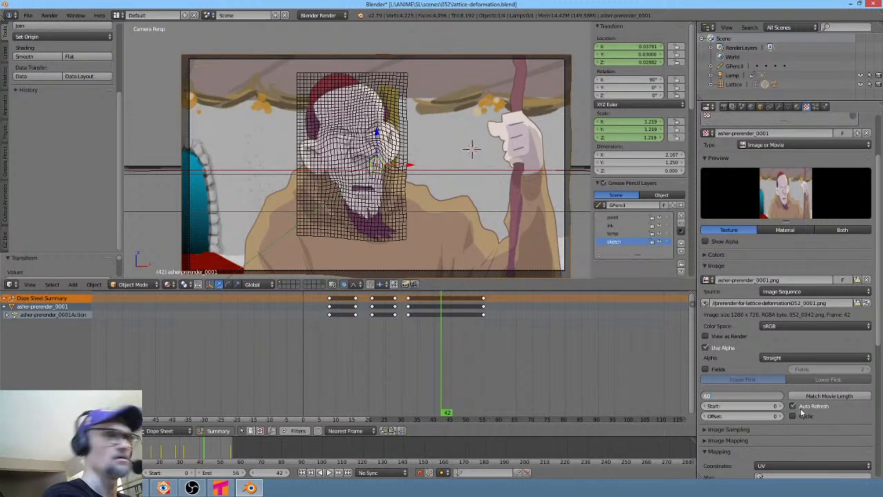
key("Return")
- Scrub to frame 12 and start a test render of the frame, then cancel it
left_click_drag(445, 375, 341, 345)
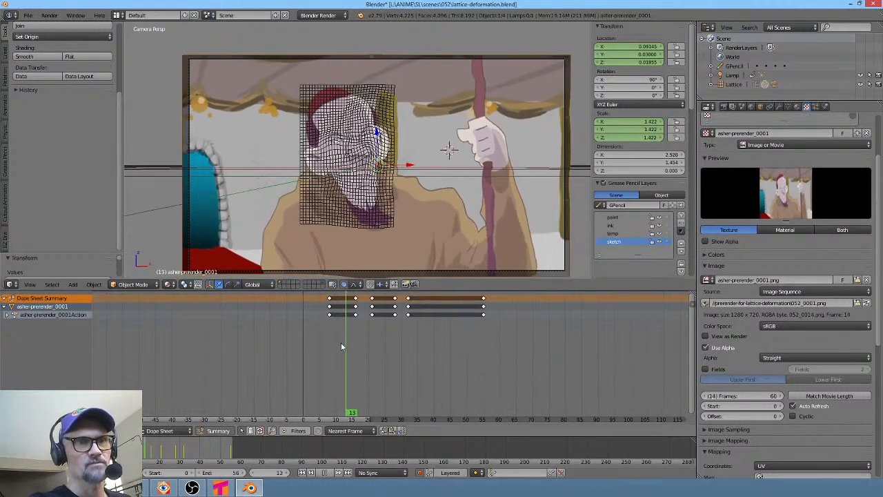
left_click(29, 16)
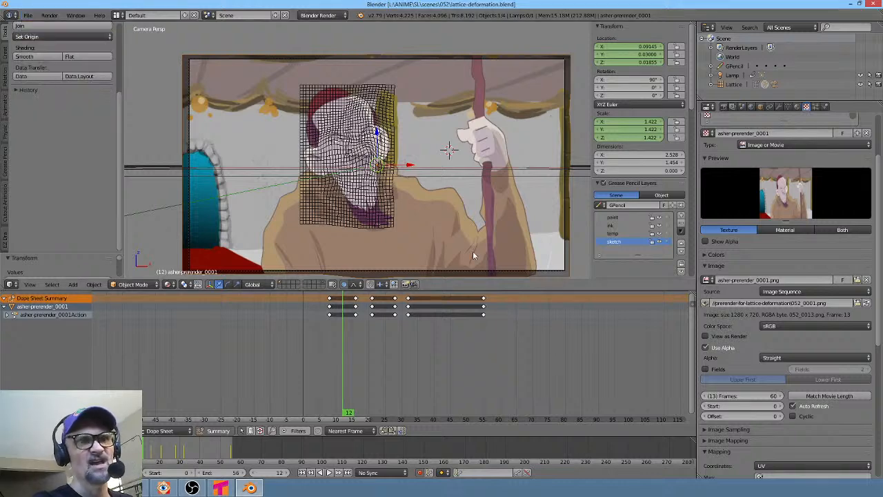
key("F12")
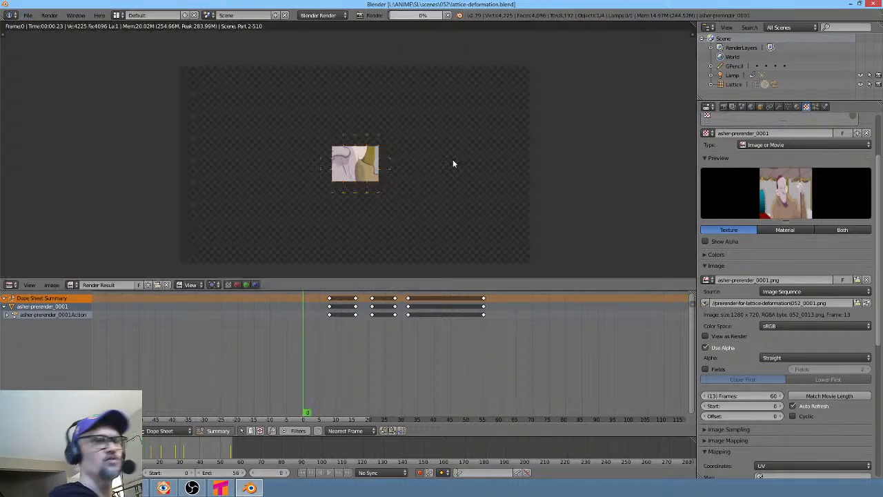
key("Escape")
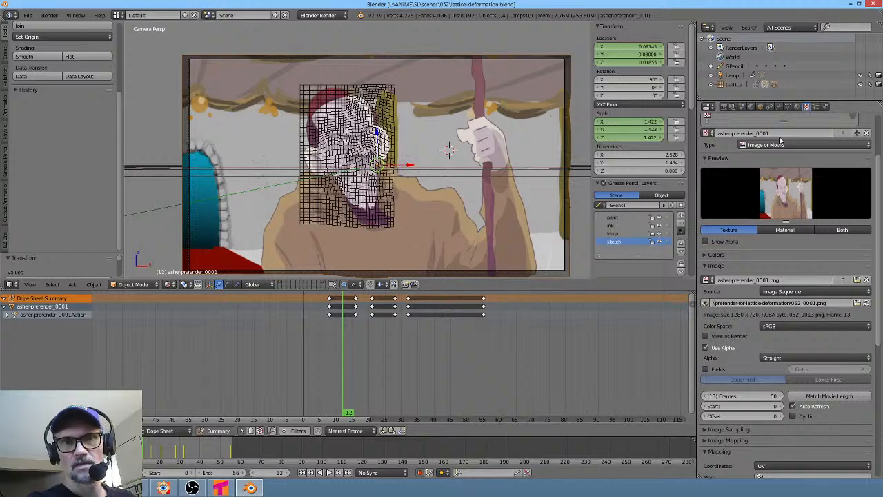
- Set the render tile size to 512 by 512 in the Performance settings
left_click(724, 107)
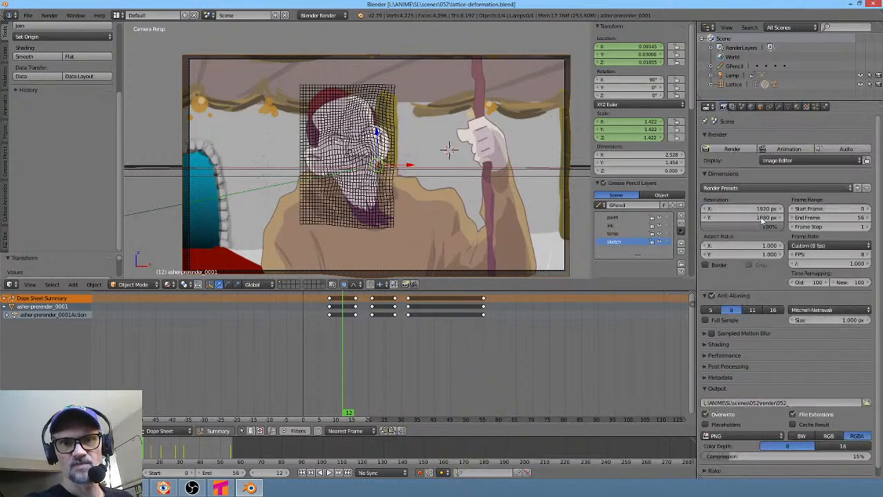
scroll(759, 340, "down", 1)
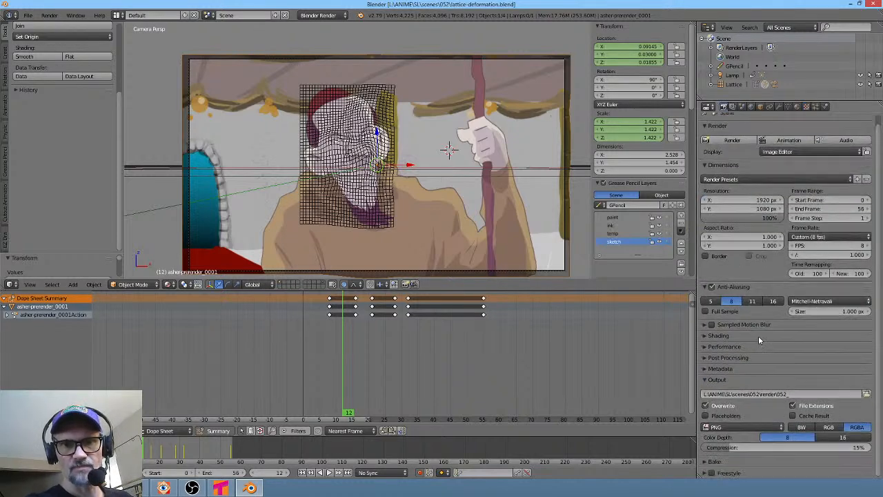
left_click(704, 347)
left_click(778, 399)
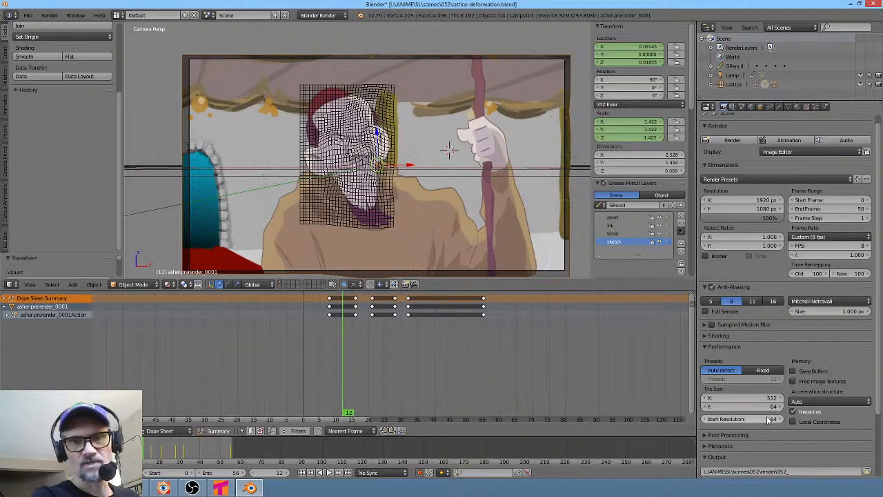
left_click(773, 407)
type("51")
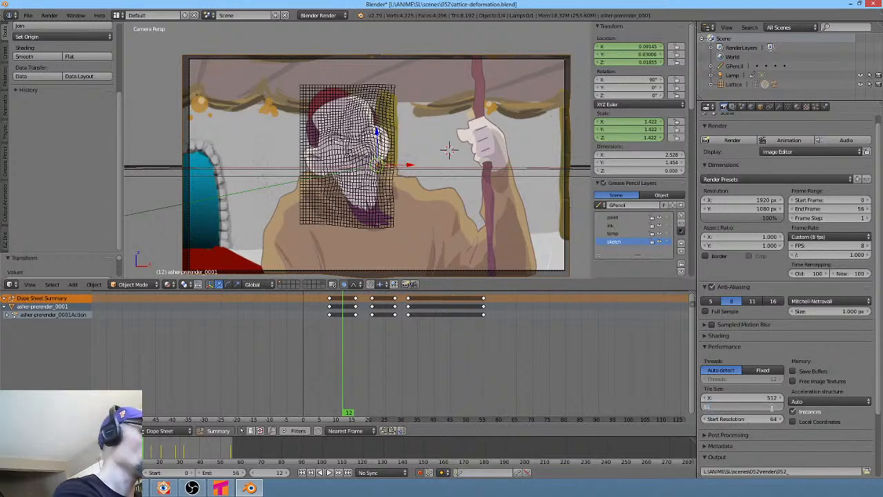
type("2")
key("Return")
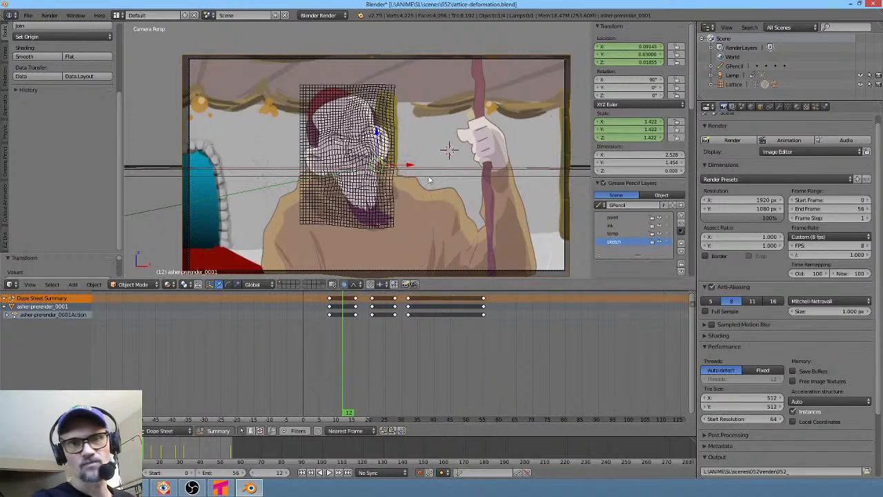
- Save the blend file and render the full animation
key("ctrl+s")
left_click(394, 167)
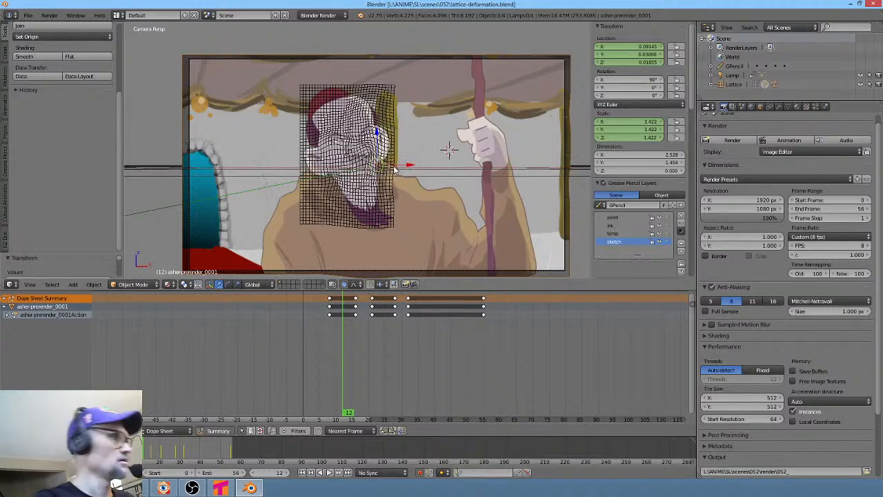
key("ctrl+F12")
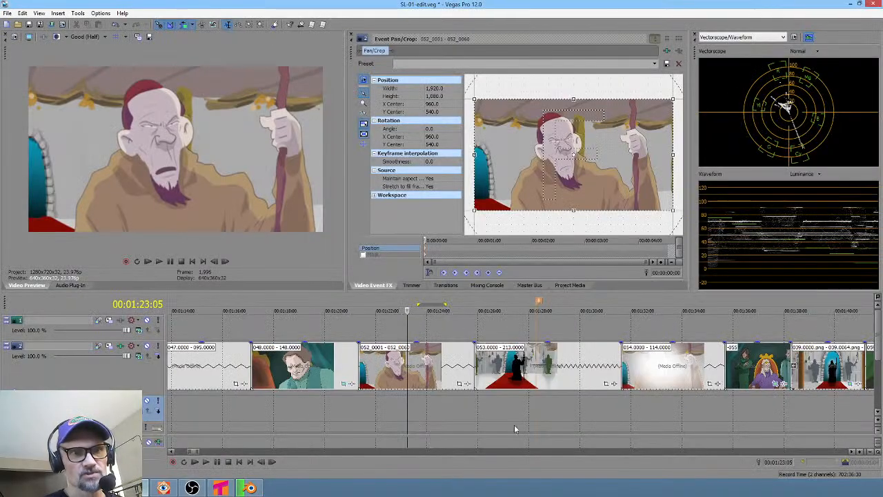
- Apply the Sony Color Corrector effect to the throne-room clip, raising saturation to 1.511 and setting gamma to 0.973
left_click(531, 419)
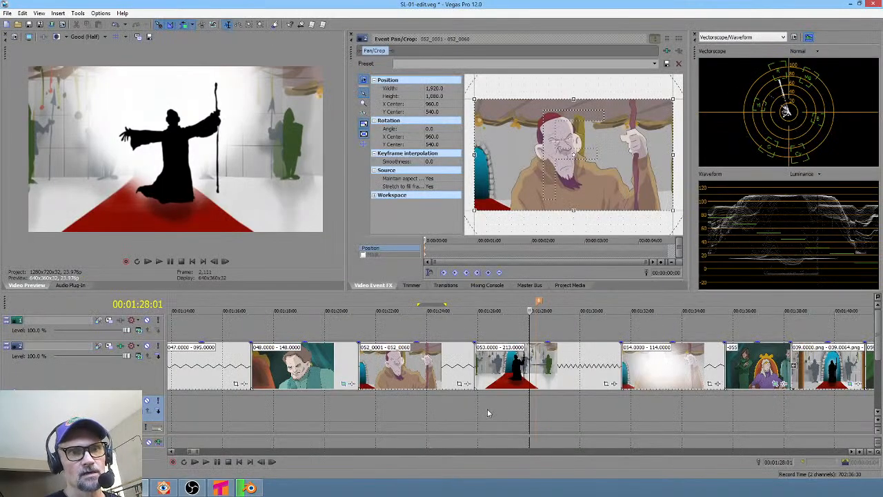
left_click_drag(489, 413, 780, 399)
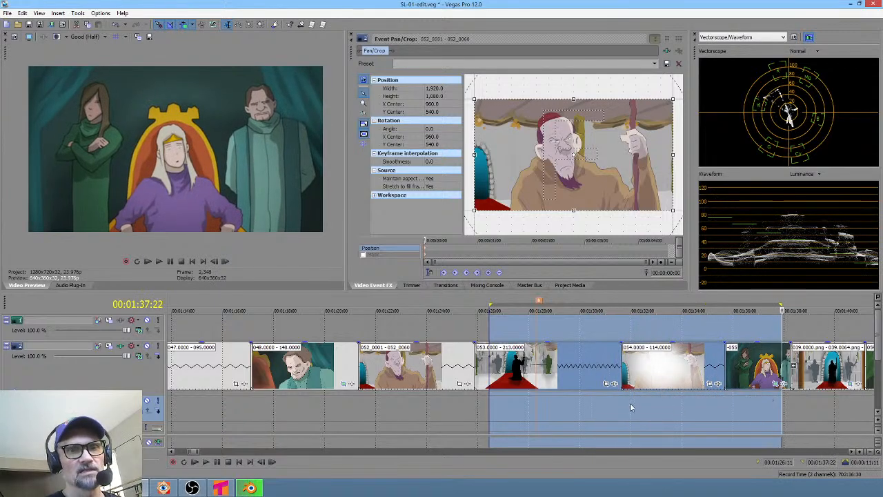
scroll(674, 404, "right", 4)
left_click_drag(506, 406, 547, 399)
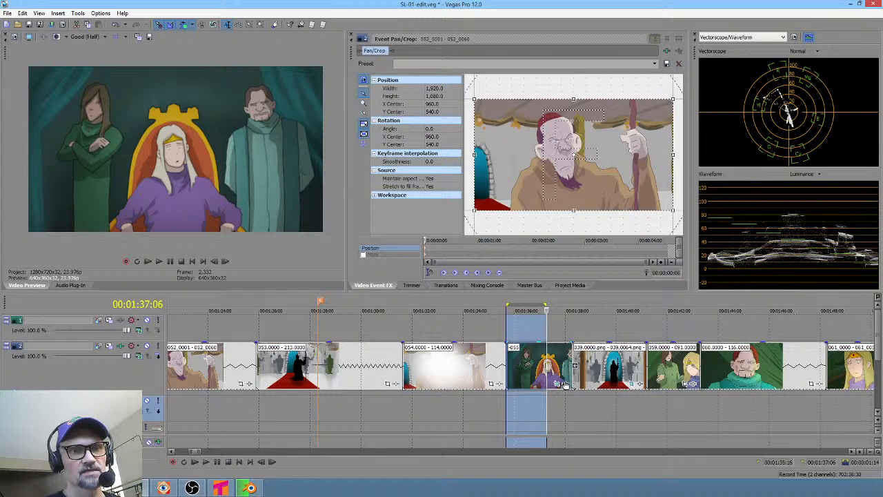
left_click(562, 384)
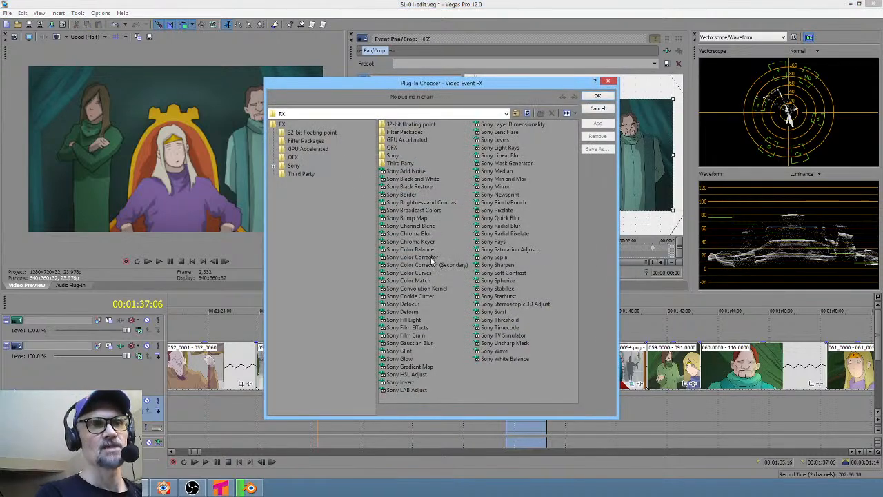
left_click(417, 256)
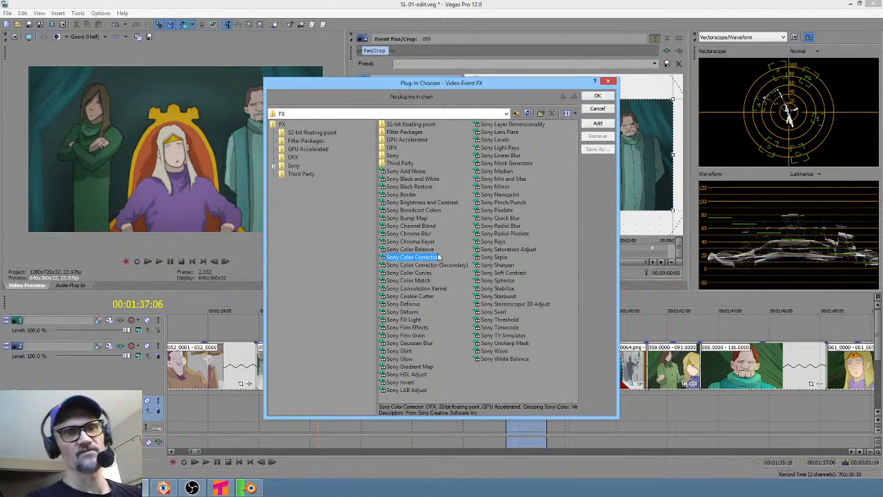
left_click(598, 96)
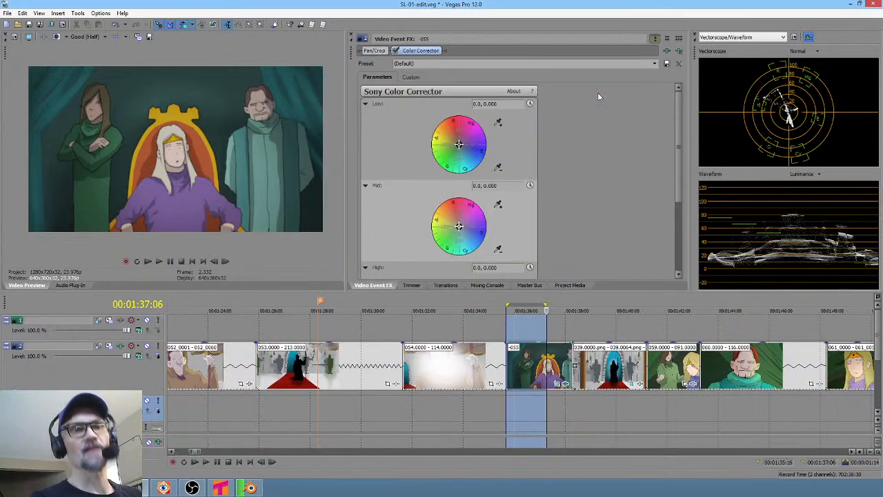
left_click(411, 77)
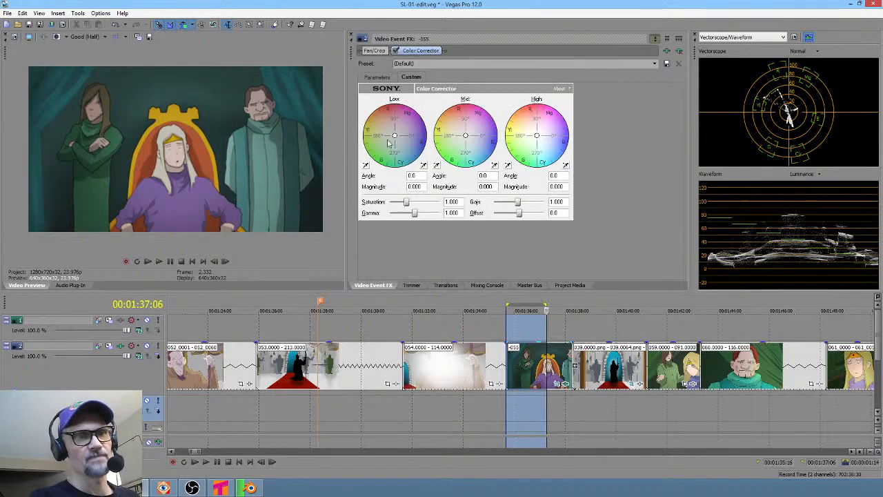
mouse_move(407, 204)
left_mouse_down()
mouse_move(413, 209)
mouse_move(414, 201)
mouse_move(414, 210)
left_mouse_up()
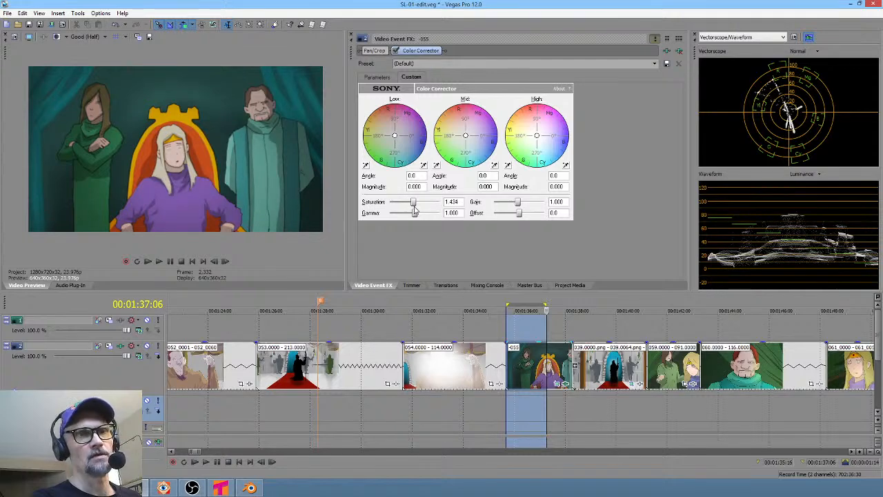
mouse_move(414, 211)
left_mouse_down()
mouse_move(409, 202)
mouse_move(416, 211)
left_mouse_up()
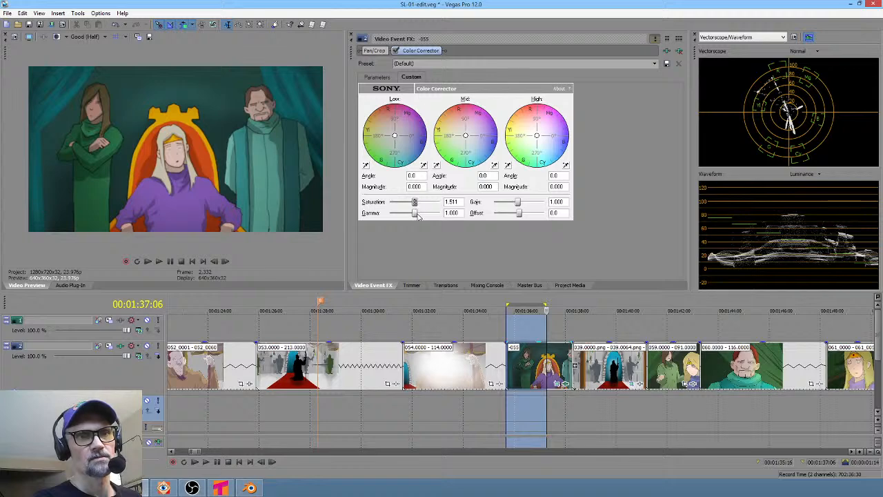
left_click_drag(417, 217, 416, 217)
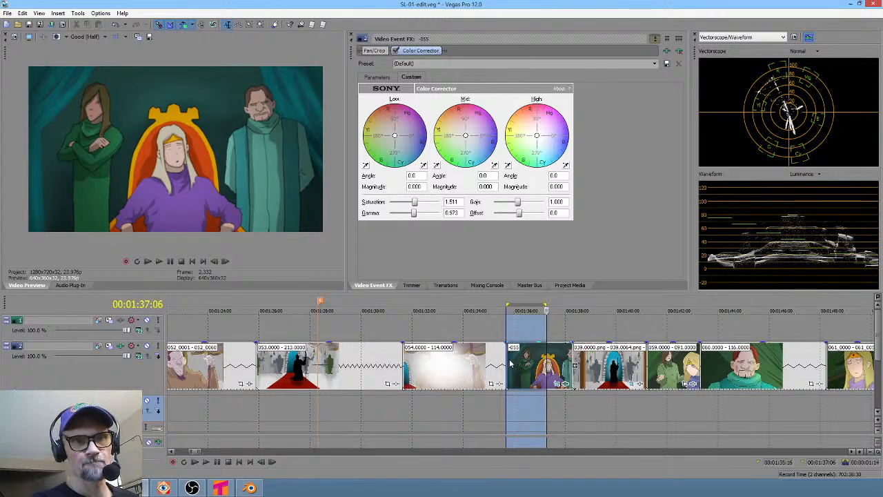
- Enable keyframe animation for the color corrector's saturation and gamma on the throne-room clip
left_click(508, 360)
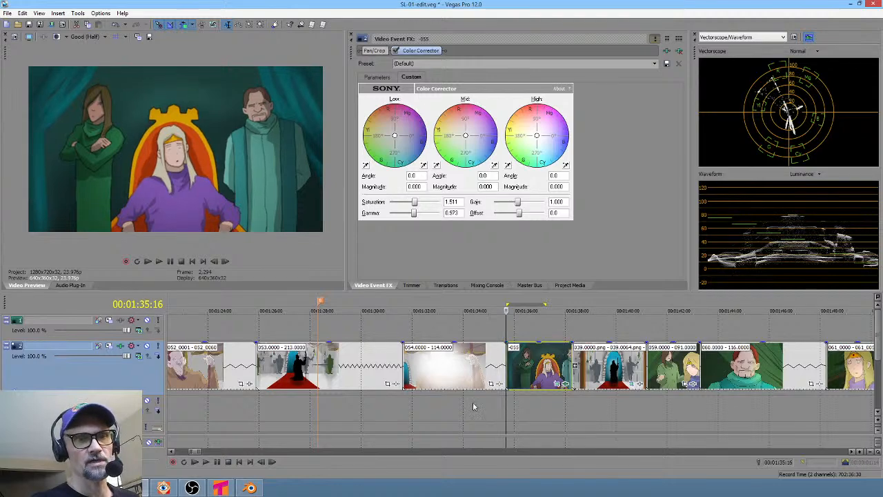
left_click_drag(467, 407, 530, 407)
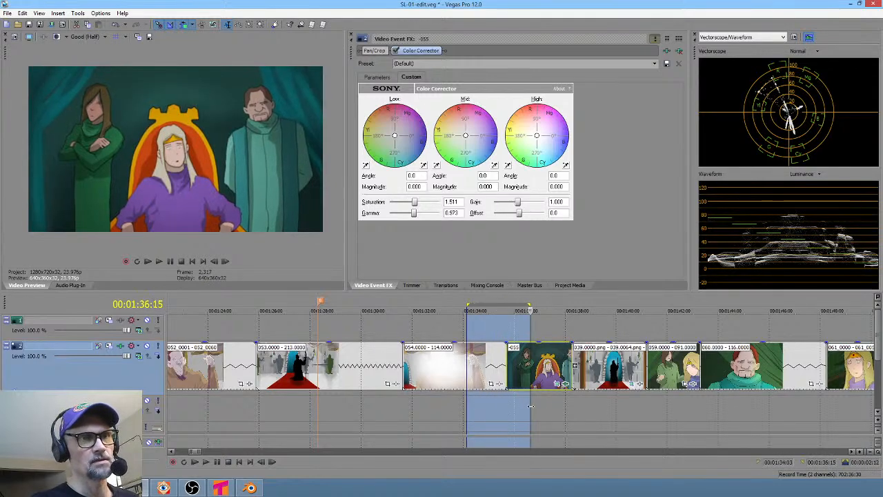
left_click(529, 364)
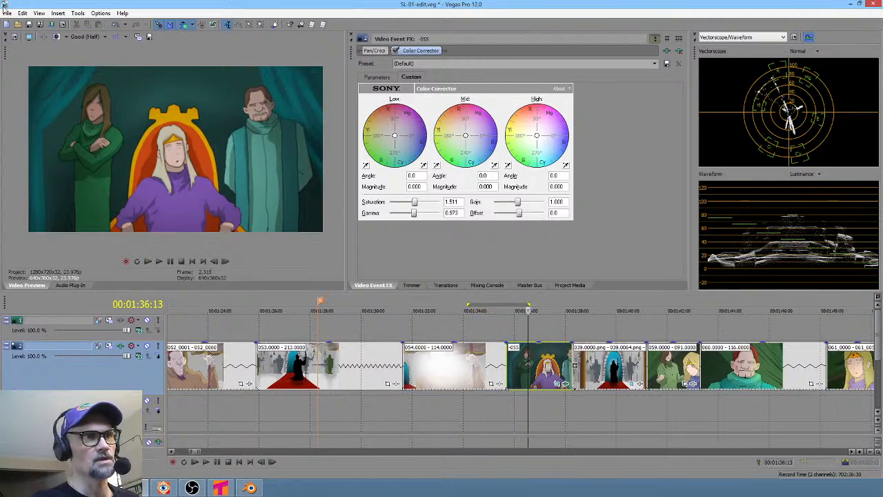
left_click(377, 77)
scroll(573, 173, "down", 3)
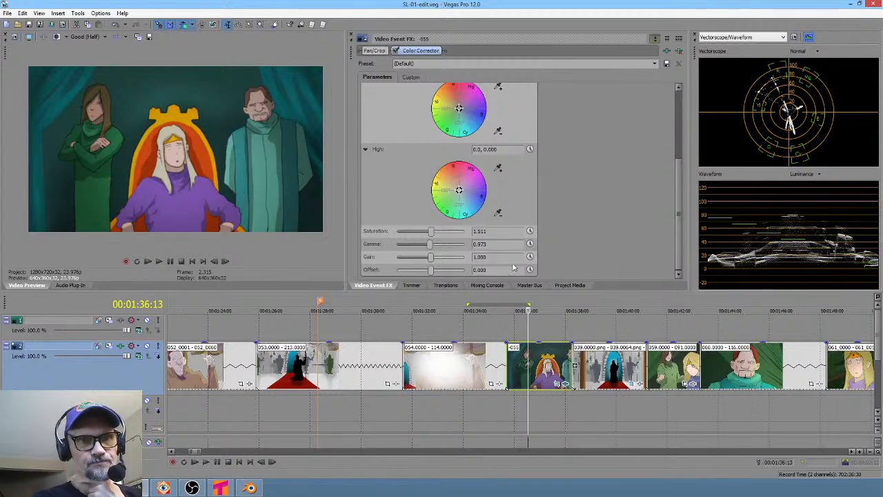
left_click(530, 231)
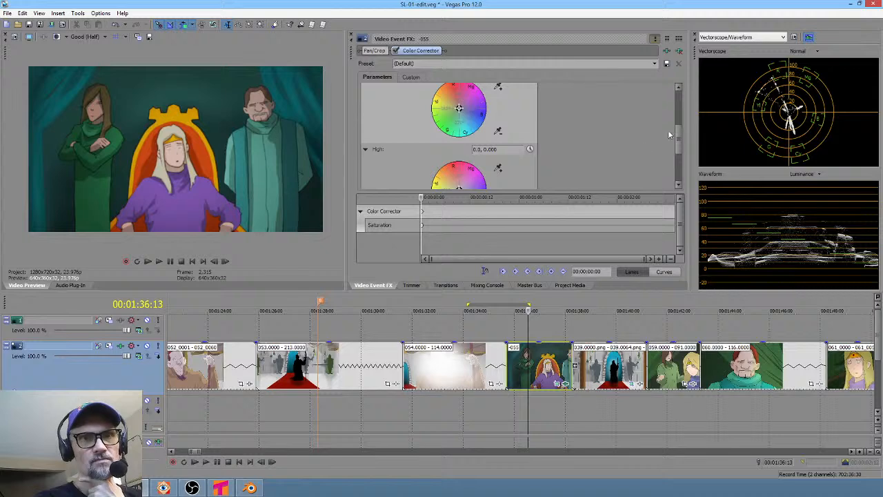
left_click_drag(678, 135, 680, 193)
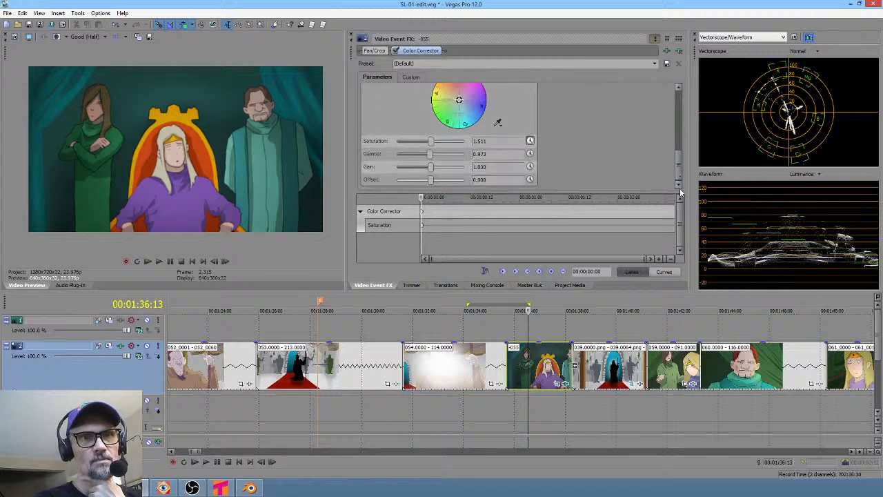
left_click(530, 154)
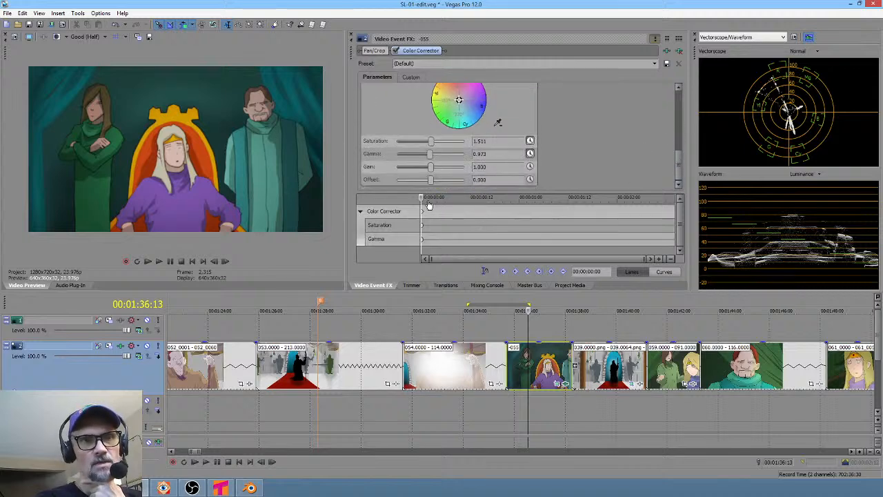
- At the clip's last frame, set saturation to 0.918 and gamma to 0.667 to create end keyframes
mouse_move(430, 200)
left_mouse_down()
mouse_move(617, 217)
mouse_move(685, 196)
mouse_move(674, 198)
left_mouse_up()
left_click(431, 142)
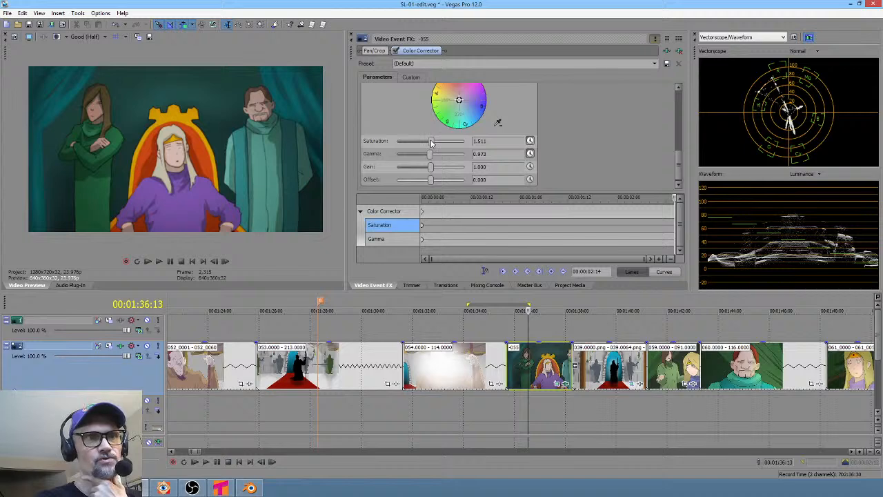
mouse_move(431, 142)
left_mouse_down()
mouse_move(399, 143)
mouse_move(433, 142)
mouse_move(418, 142)
mouse_move(420, 154)
left_mouse_up()
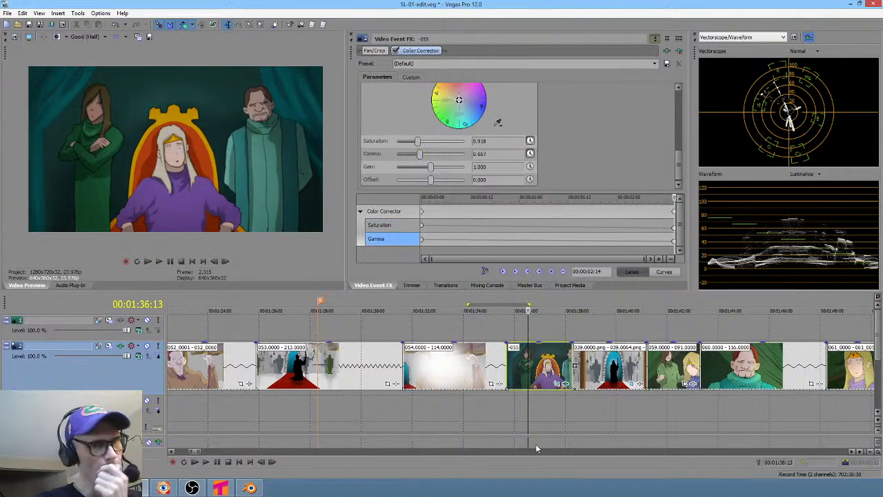
- Loop-play the throne-room clip to preview the animated color change
left_click_drag(492, 407, 566, 408)
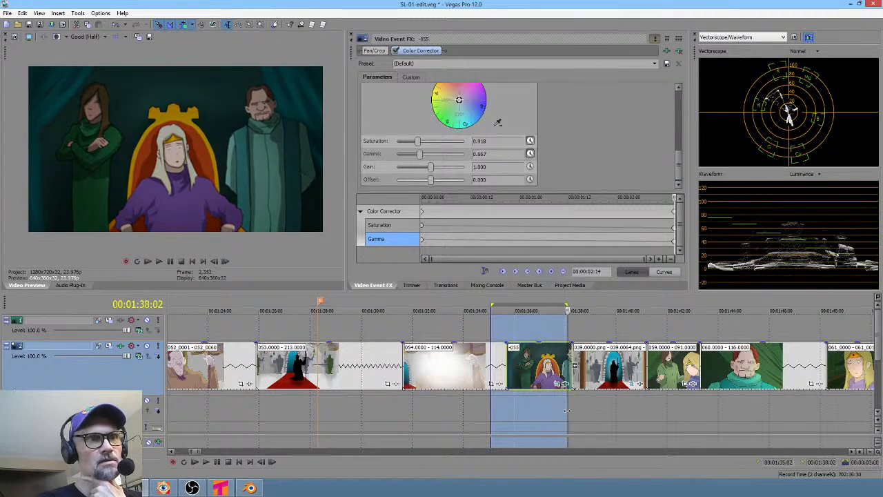
left_click(494, 407)
key("space")
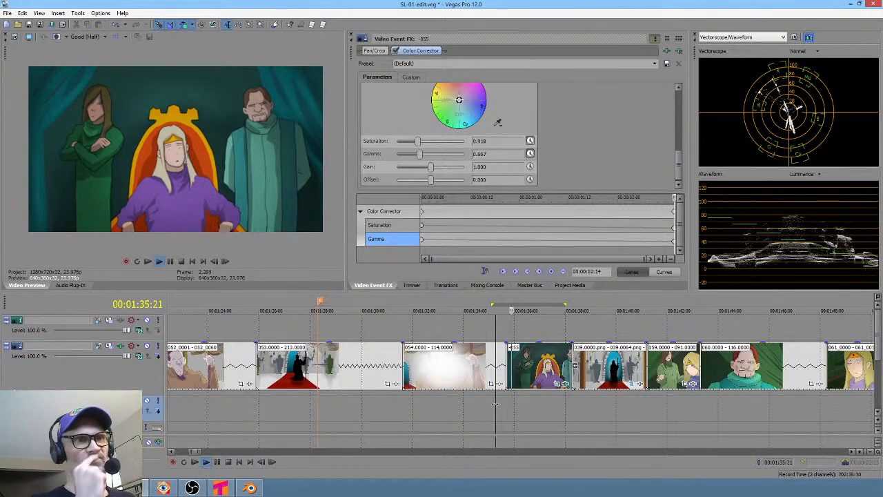
key("space")
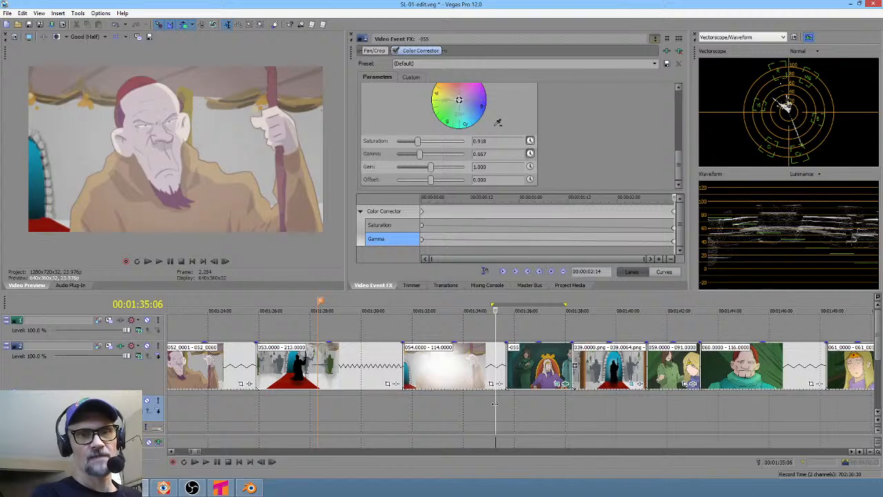
left_click_drag(530, 403, 513, 396)
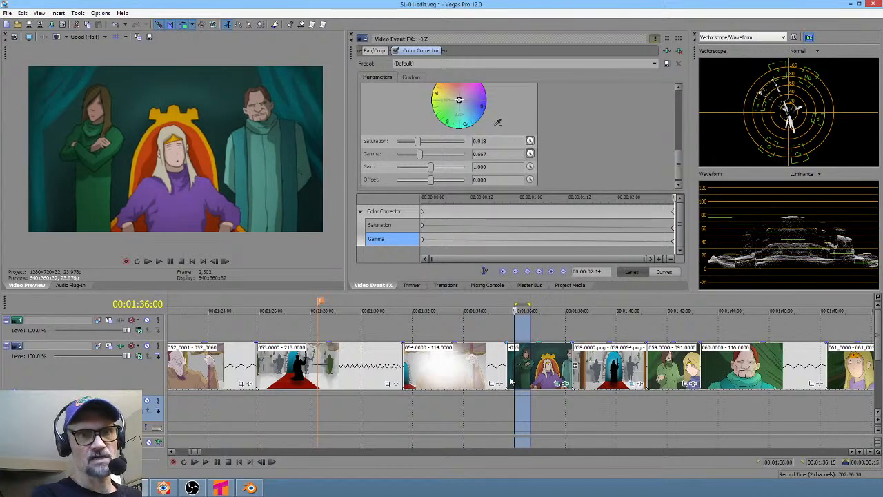
left_click(508, 379)
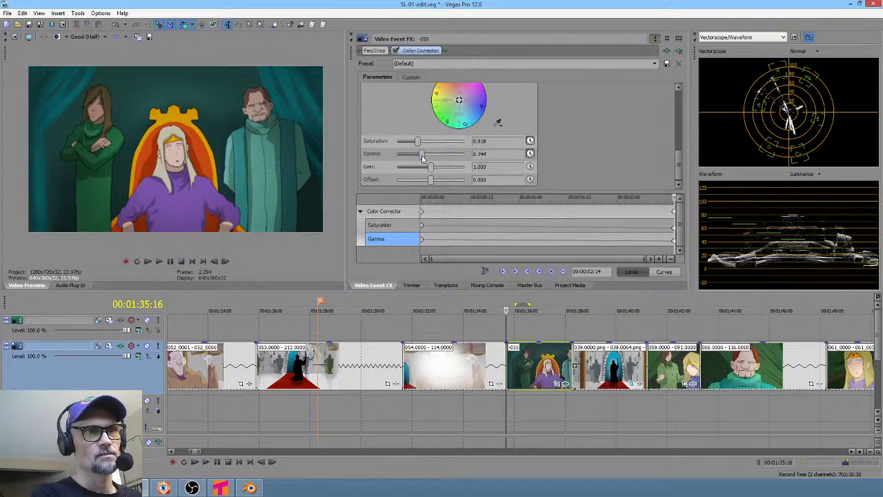
- Lower the end gamma keyframe to 0.556 and raise the start gamma keyframe to 1.157
mouse_move(423, 159)
left_mouse_down()
mouse_move(464, 158)
mouse_move(415, 155)
left_mouse_up()
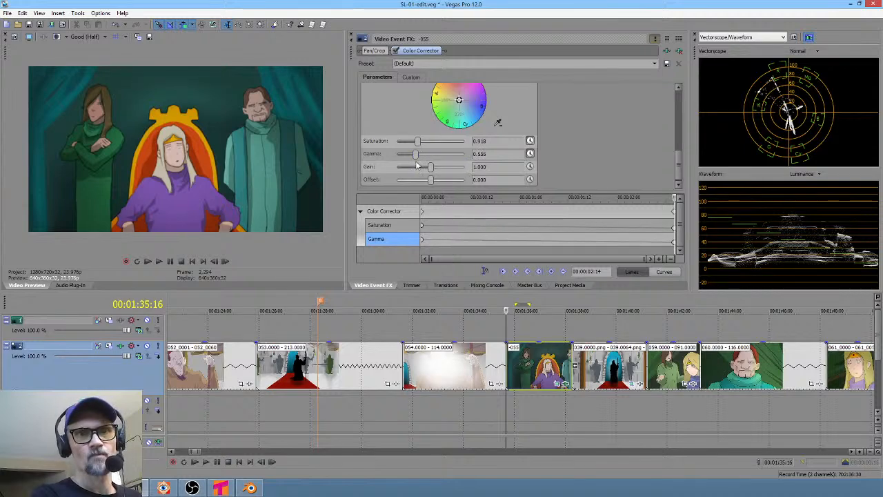
left_click(485, 272)
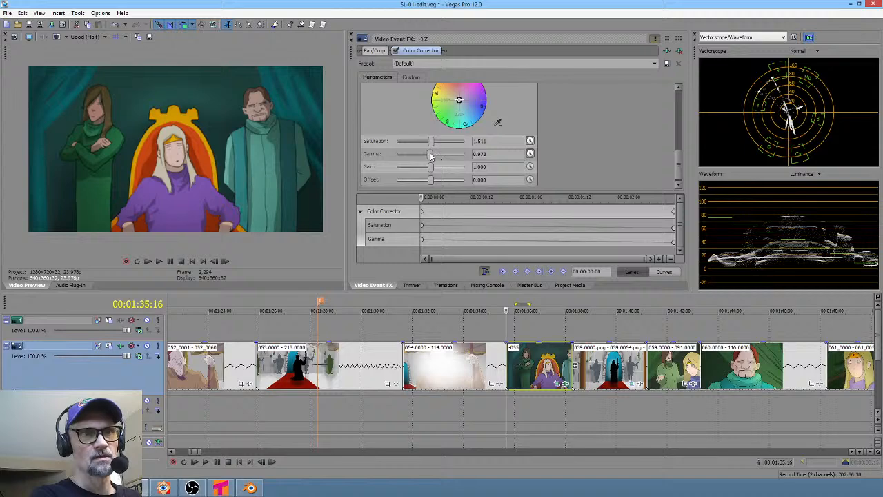
left_click_drag(430, 154, 436, 154)
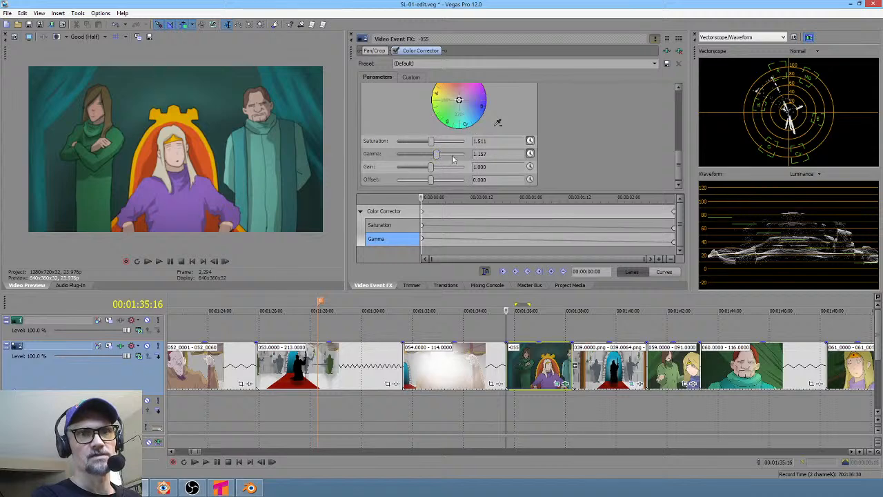
- Step through the final frames of the throne-room clip to check the color animation
left_click(675, 214)
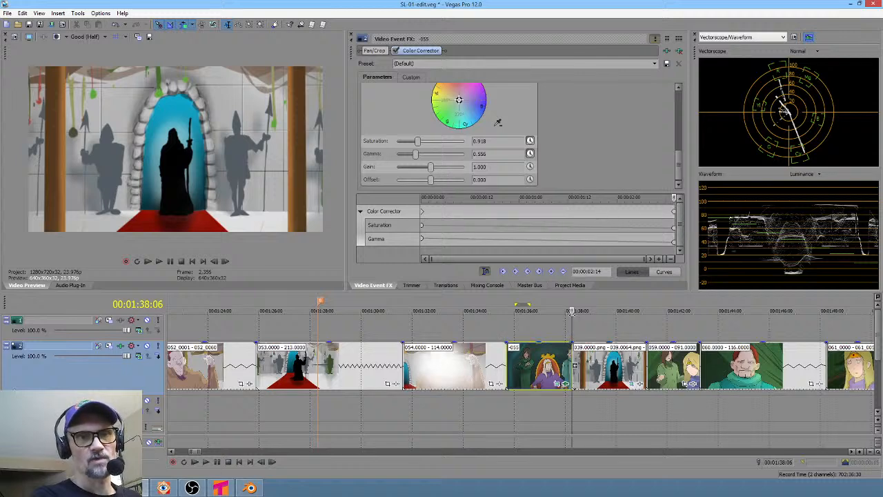
key("Left")
key("Left")
key("Left")
key("Left")
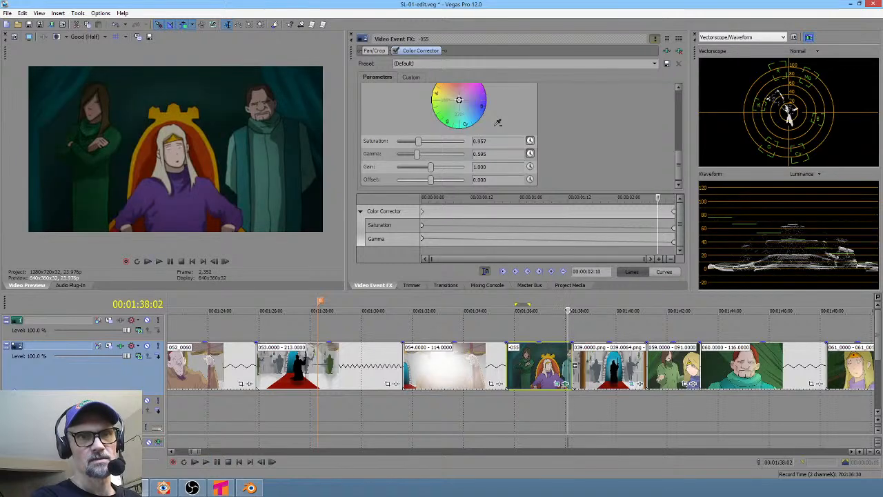
left_click_drag(567, 310, 506, 327)
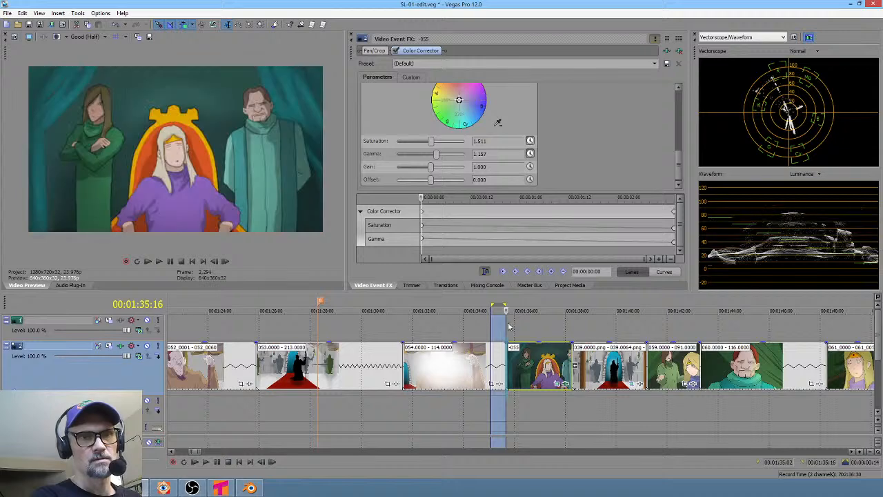
left_click(572, 355)
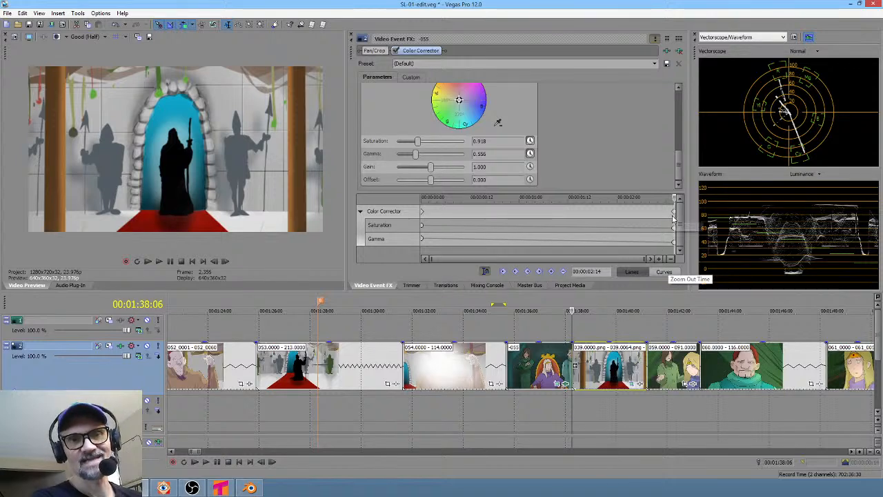
scroll(675, 216, "up", 8)
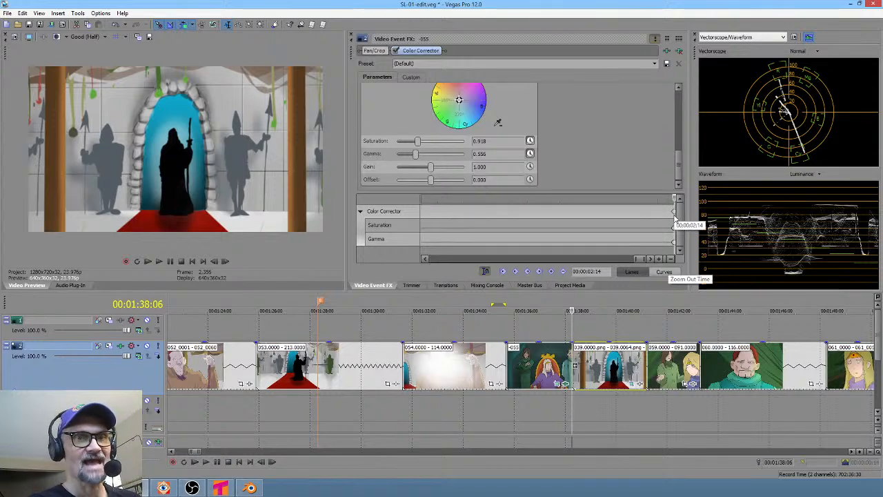
left_click_drag(674, 213, 642, 244)
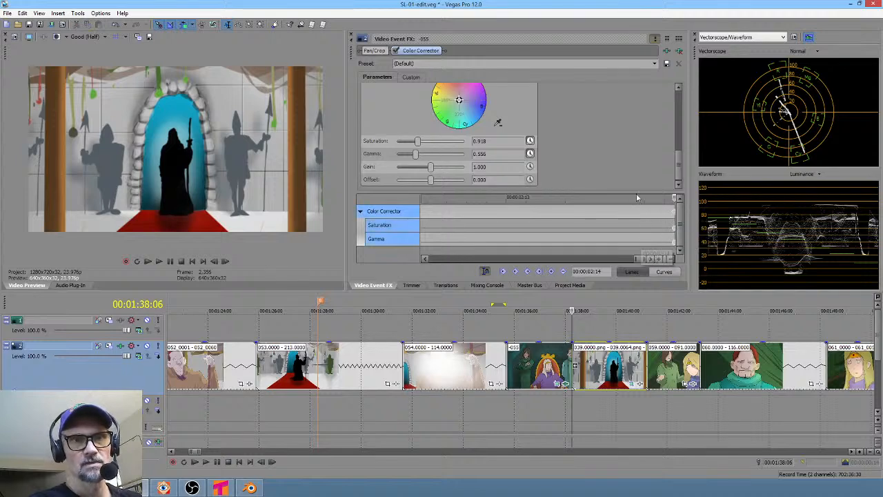
left_click_drag(633, 193, 628, 162)
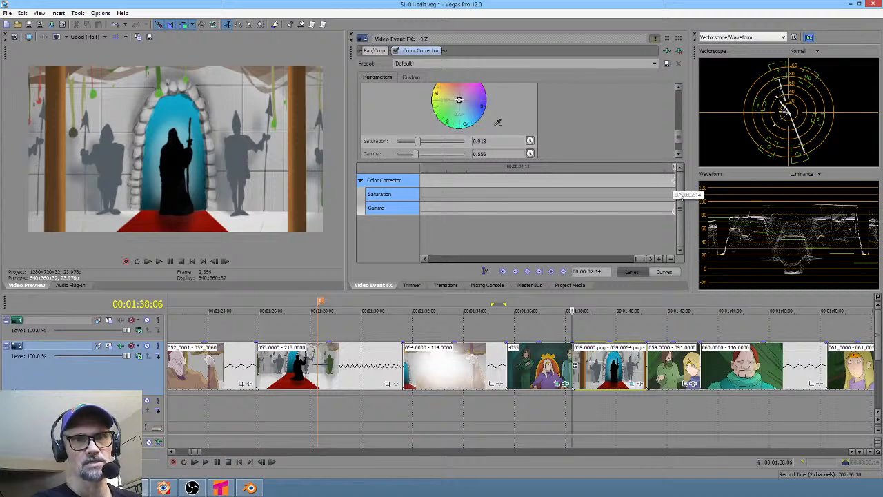
left_click_drag(493, 329, 585, 333)
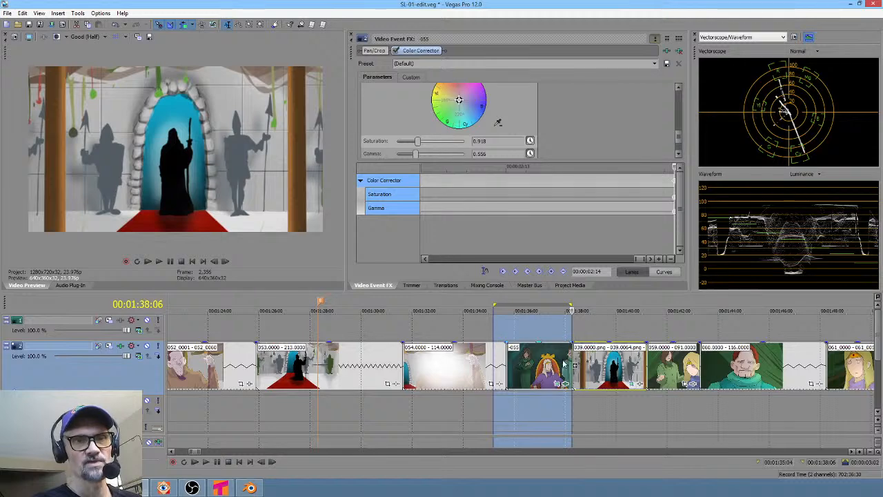
- Delete the end saturation and gamma keyframes from the throne-room clip's Color Corrector
left_click(549, 328)
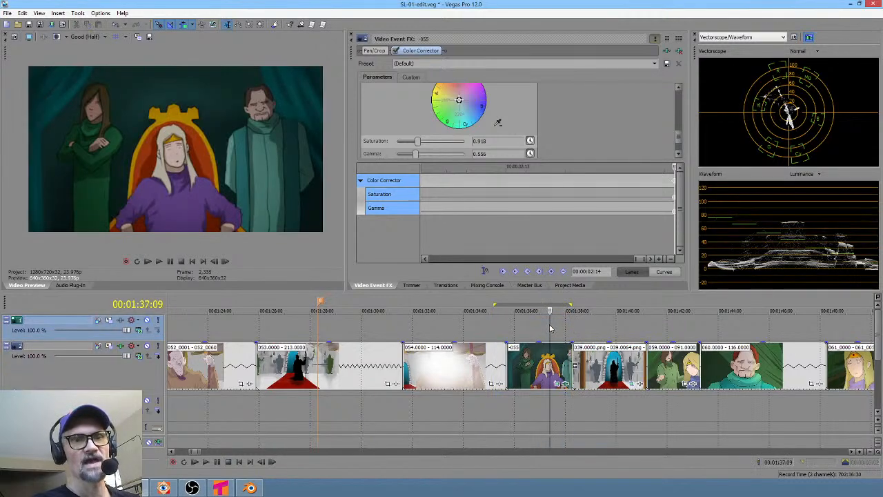
left_click(484, 271)
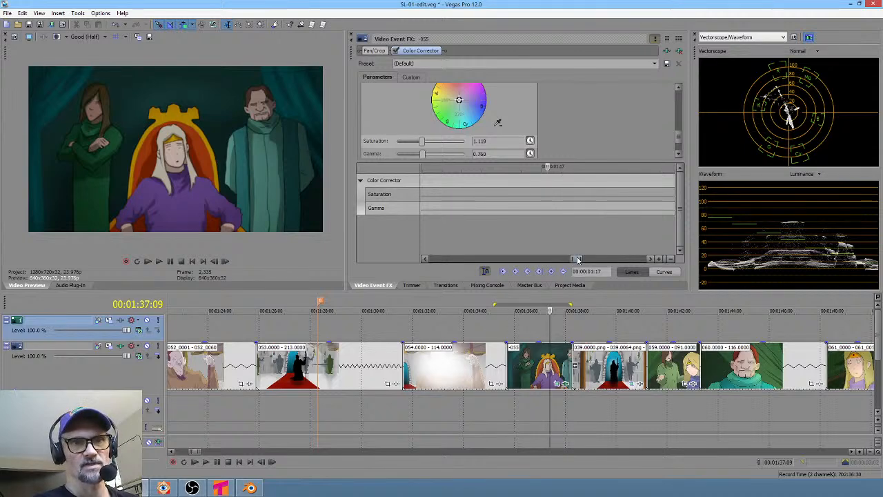
left_click_drag(577, 259, 662, 259)
left_click(674, 213)
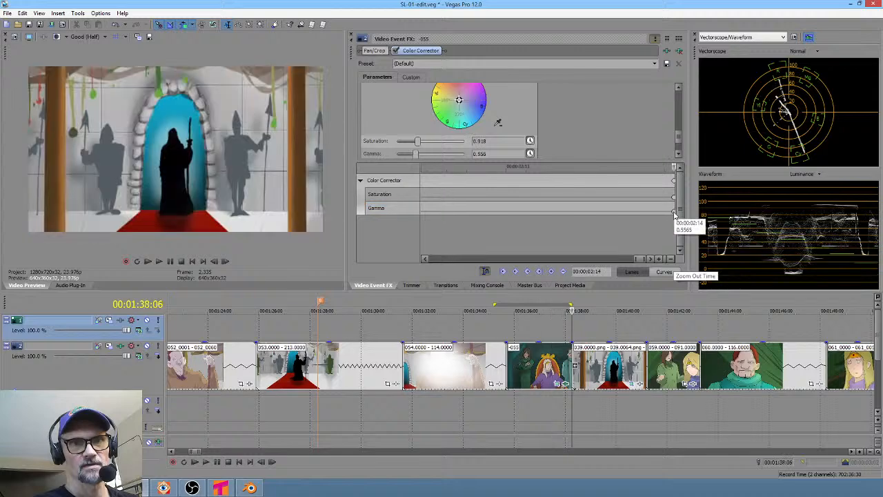
right_click(674, 211)
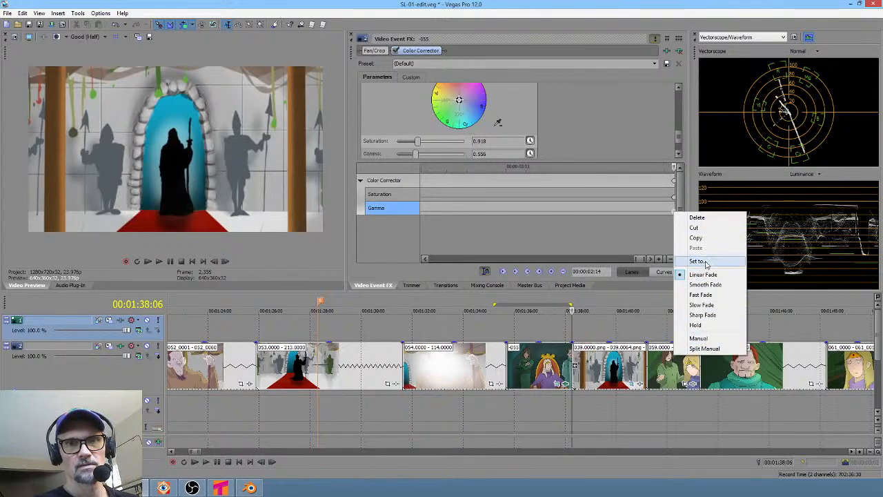
left_click(674, 198)
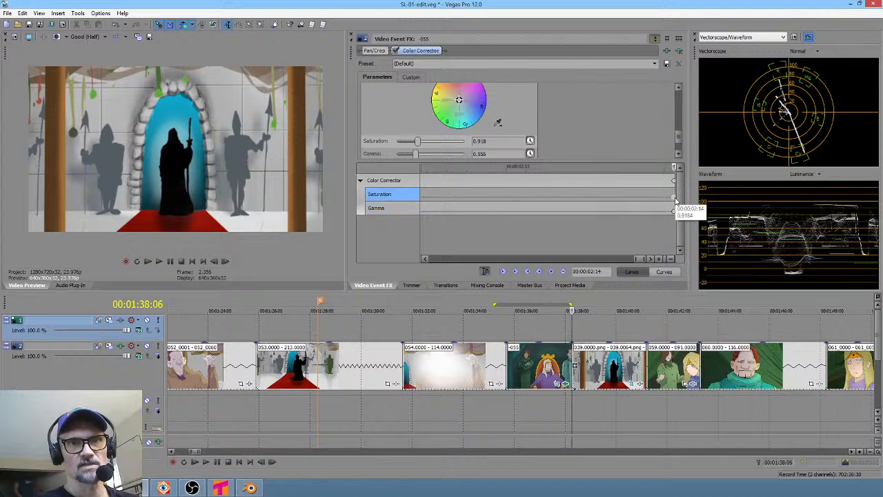
right_click(674, 199)
left_click(684, 202)
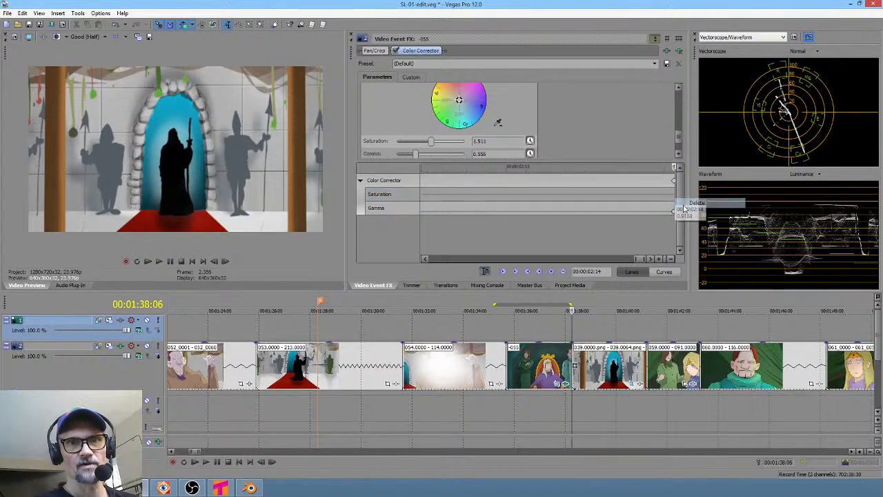
left_click(675, 182)
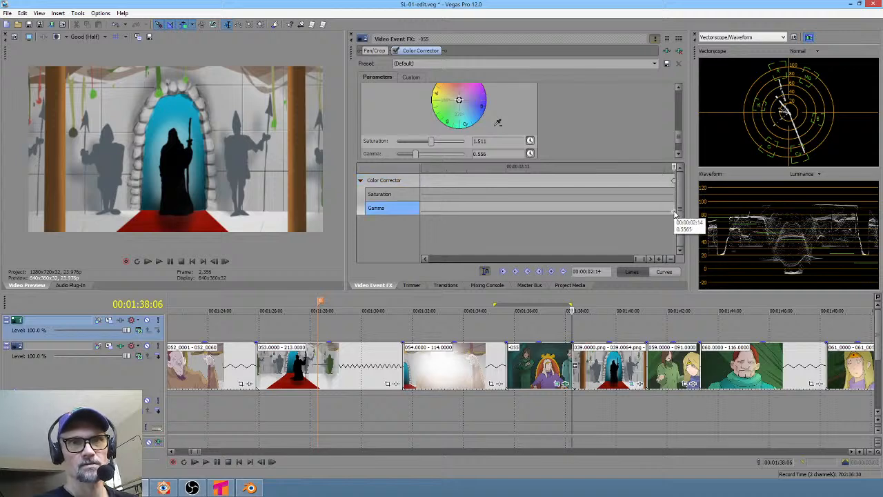
right_click(675, 214)
left_click(687, 217)
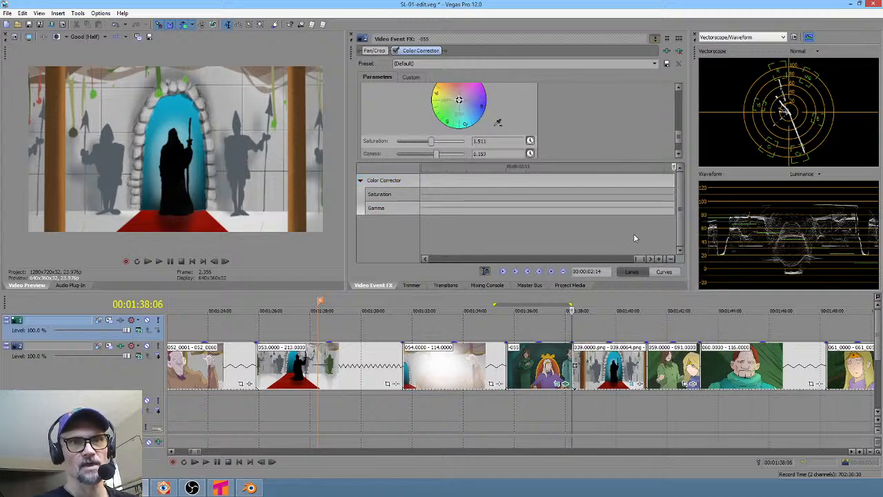
- About 1 second 23 frames into the clip, set saturation to 1.166 and gamma to 0.914 to add keyframes
left_click(581, 179)
scroll(581, 191, "down", 3)
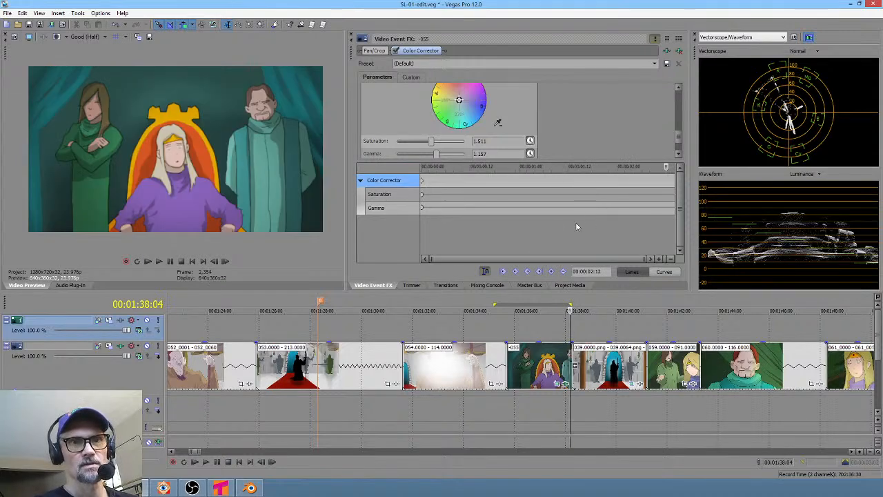
left_click(602, 182)
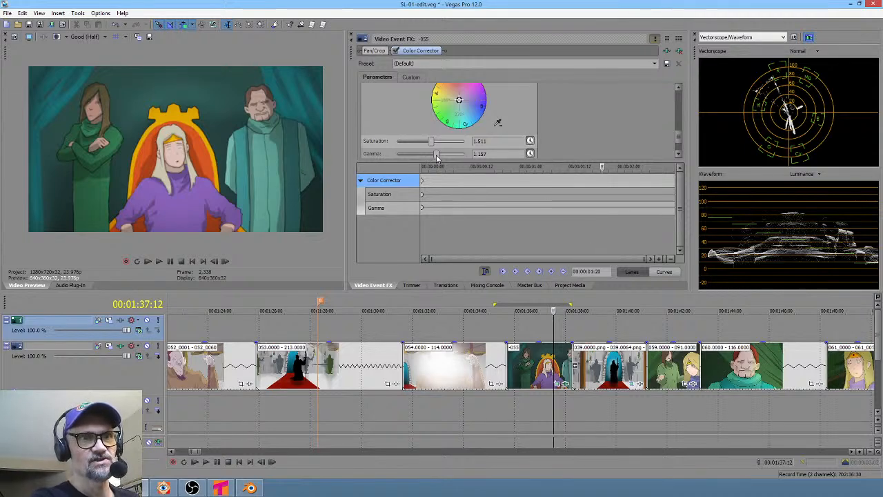
left_click_drag(437, 154, 422, 136)
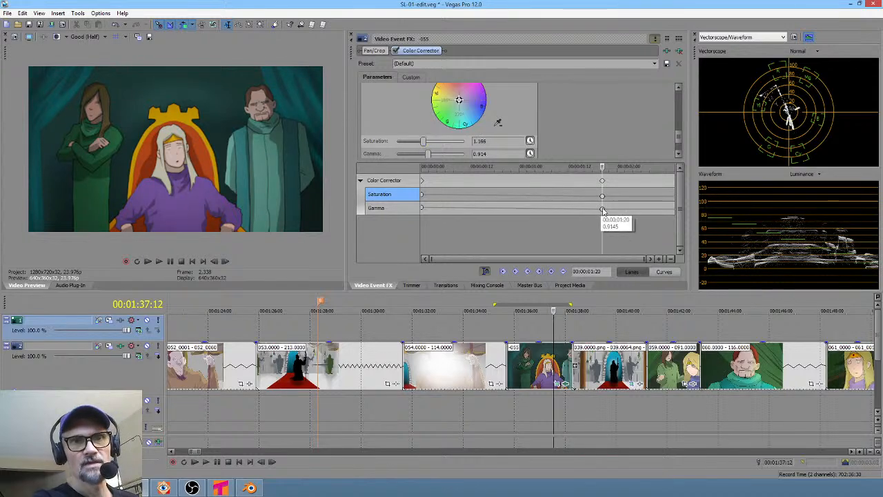
- Move the new saturation and gamma keyframes to the last frame of the throne-room clip
left_click(609, 216)
left_click(602, 208)
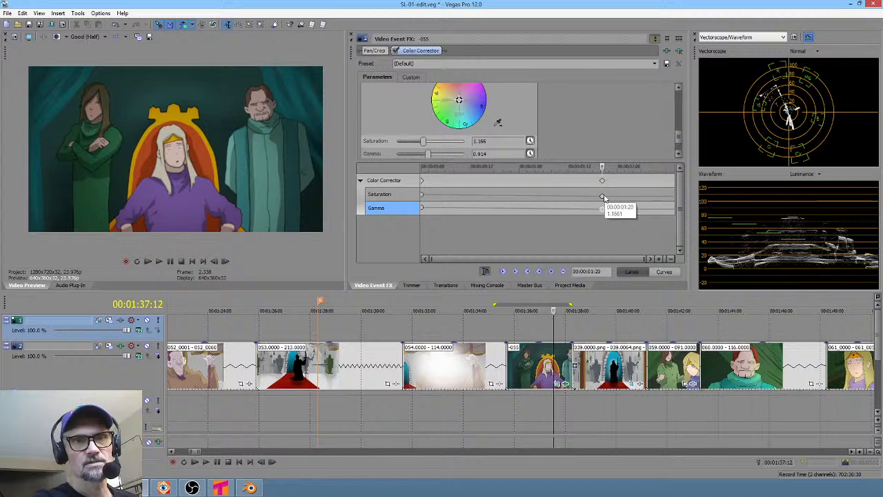
left_click(602, 197, "ctrl")
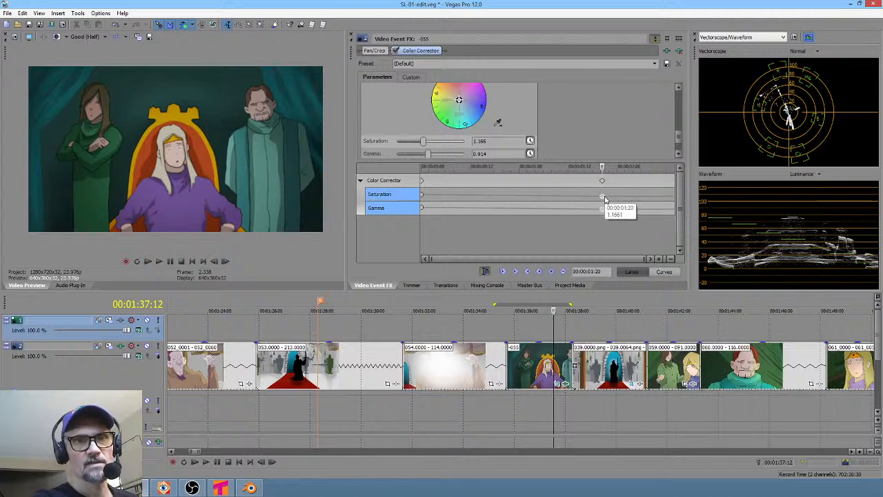
left_click_drag(602, 211, 621, 210)
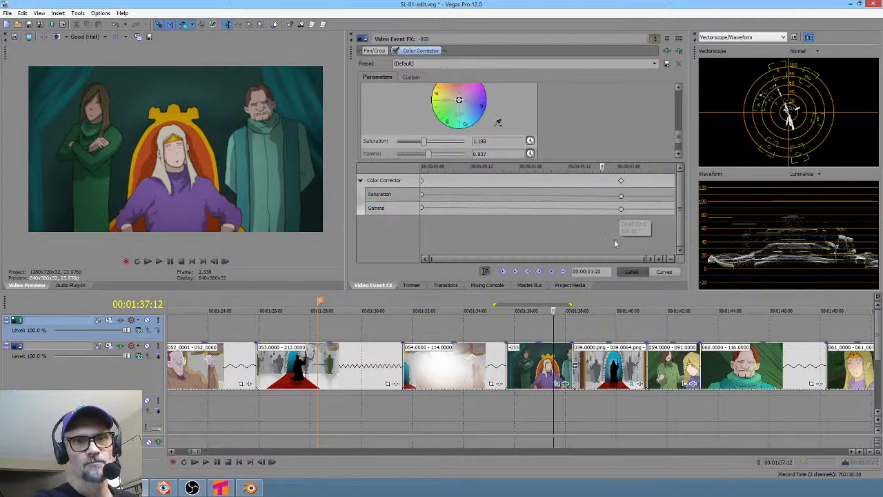
left_click(622, 196)
mouse_move(622, 211)
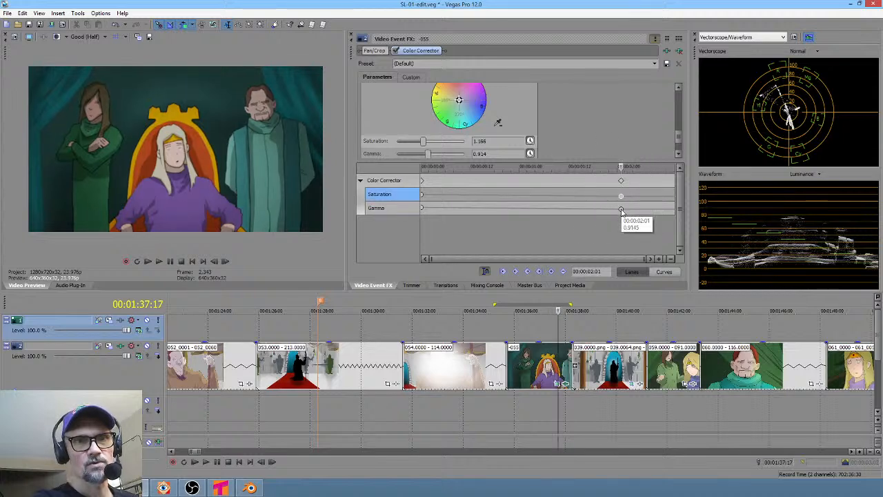
left_click_drag(622, 210, 679, 211)
left_click(622, 197)
left_click_drag(621, 198, 673, 207)
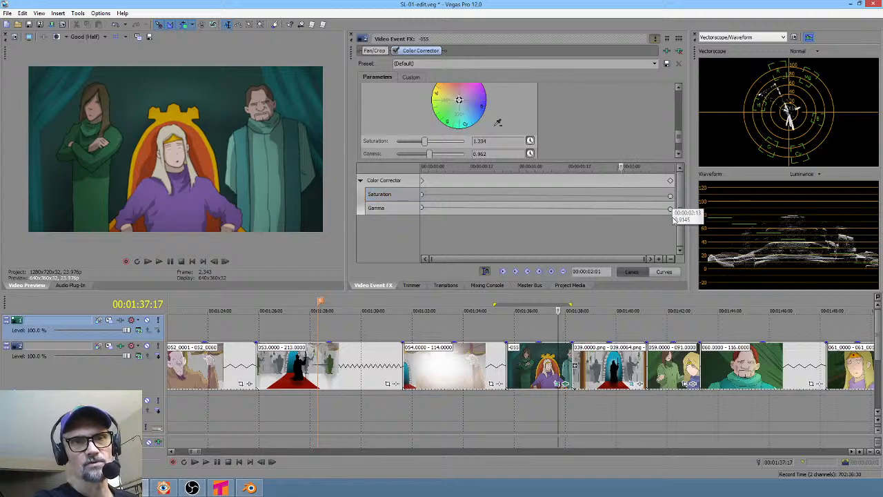
- At the clip's last frame, lower the end gamma keyframe to 0.796
left_click_drag(502, 411, 558, 409)
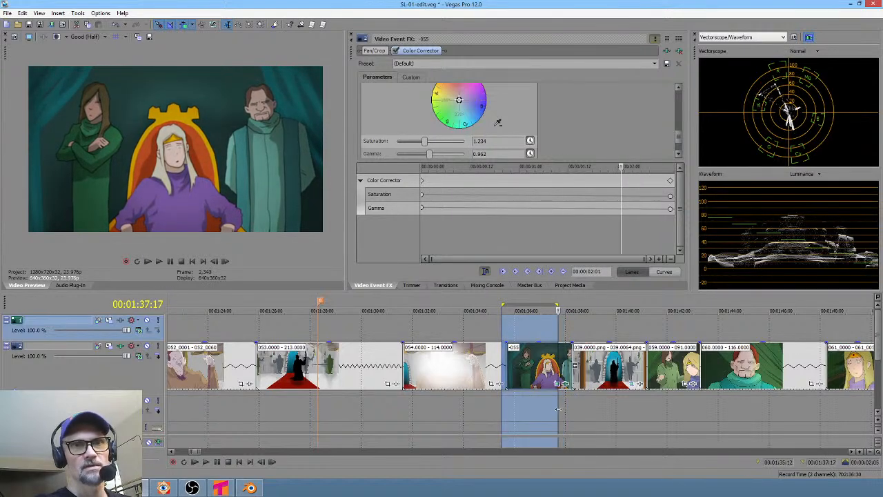
left_click(666, 204)
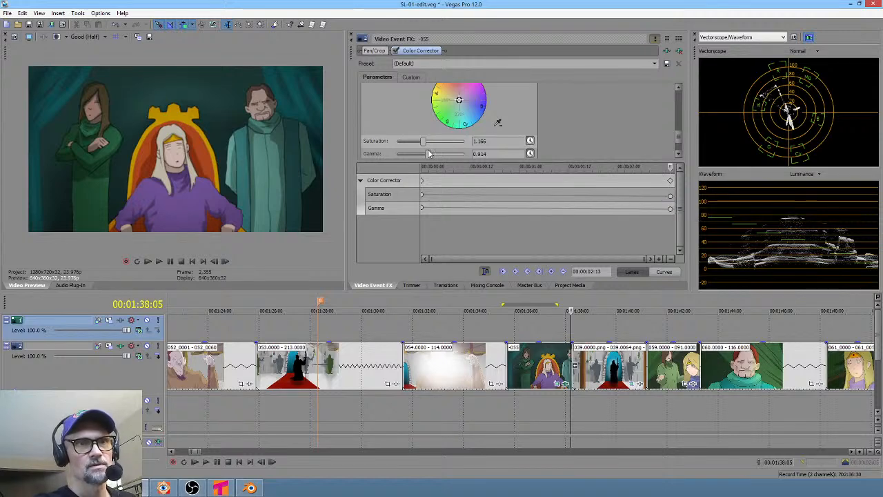
left_click_drag(425, 154, 422, 151)
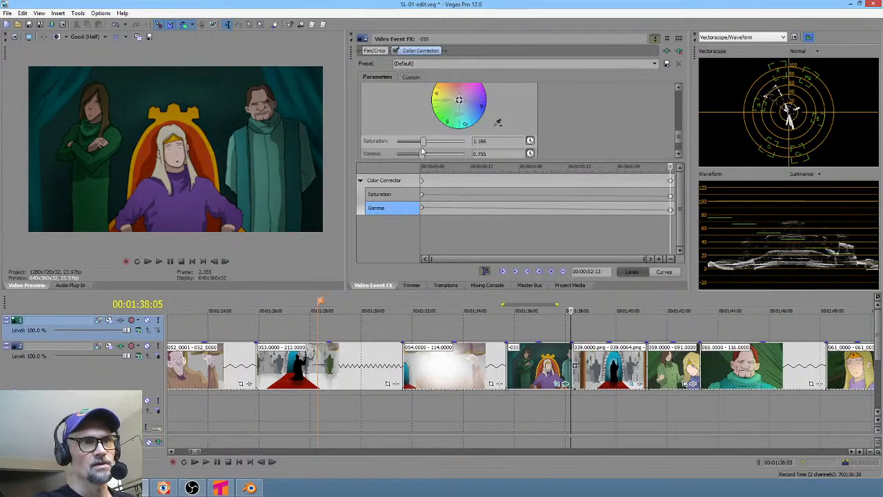
left_click(423, 141)
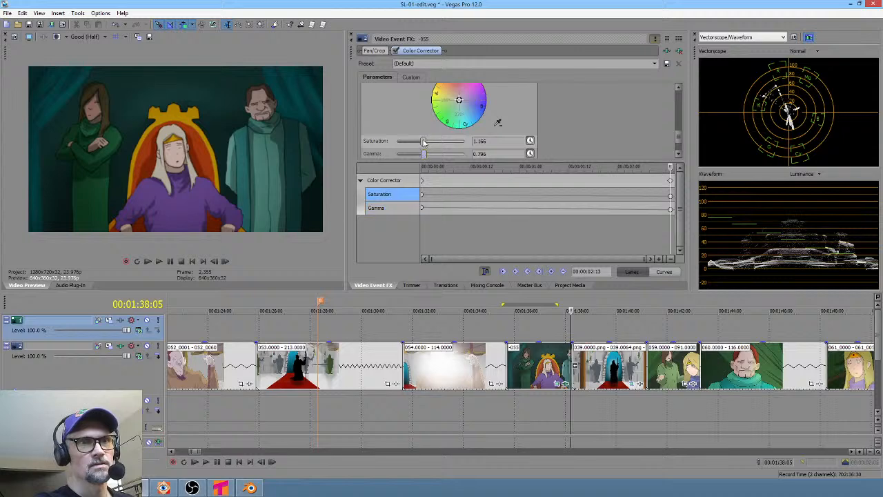
- Play through the following scenes and open the custom Color Corrector view for clip 067
left_click_drag(511, 417, 578, 415)
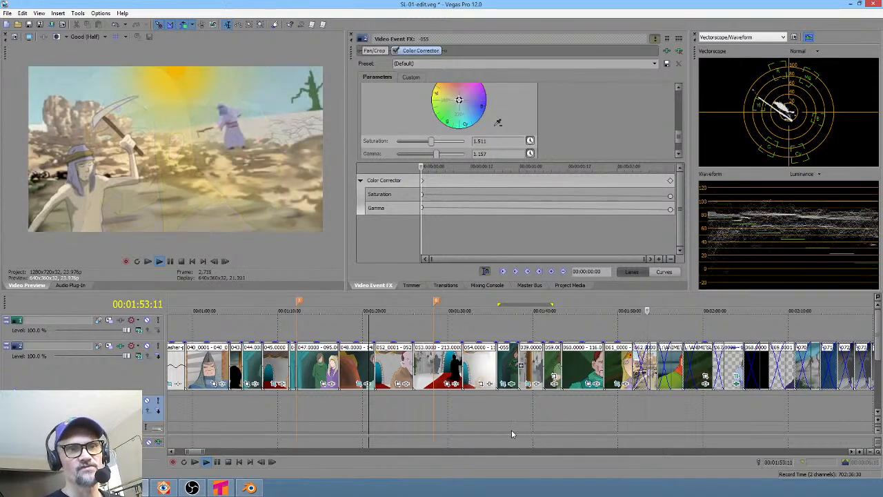
scroll(541, 416, "down", 4, "shift")
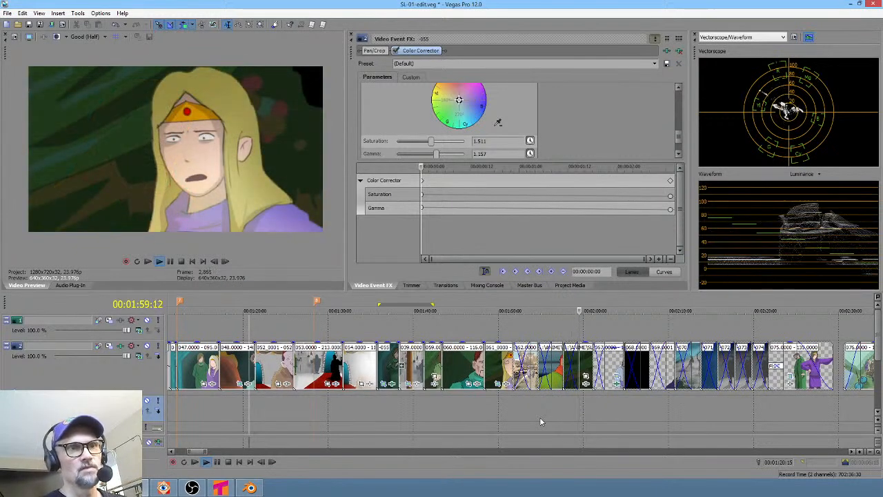
left_click(526, 415)
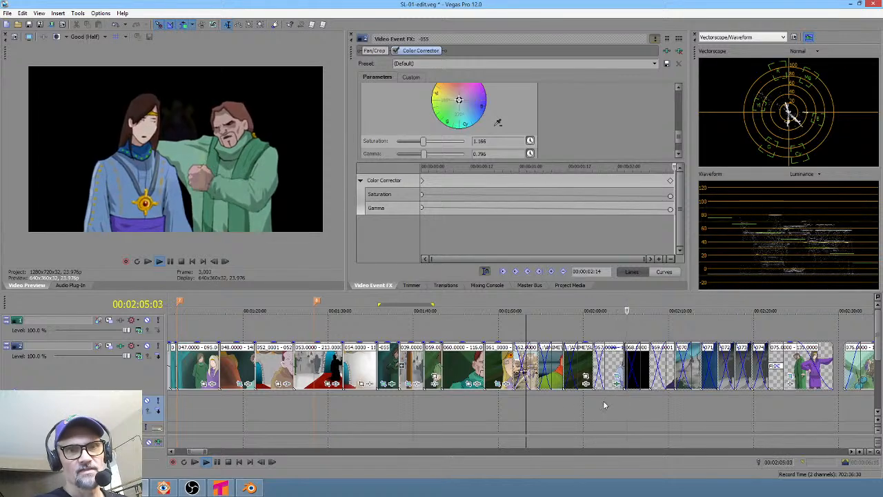
left_click(606, 402)
left_click(617, 384)
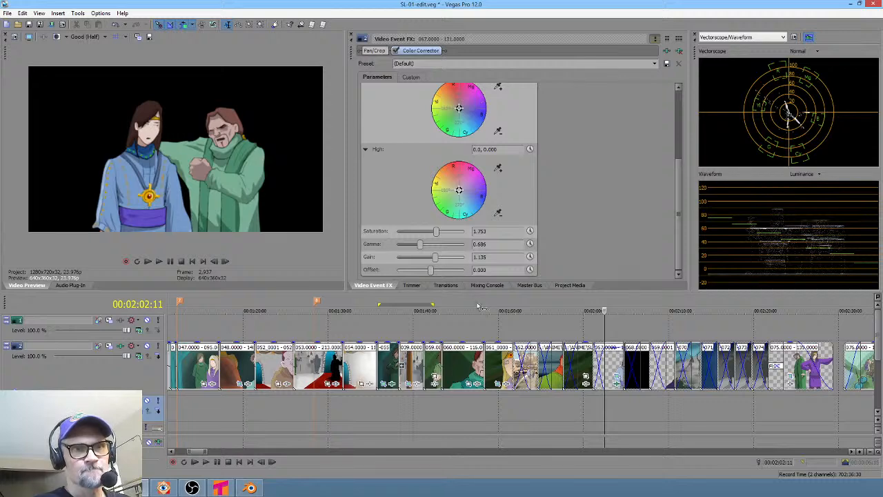
left_click(410, 78)
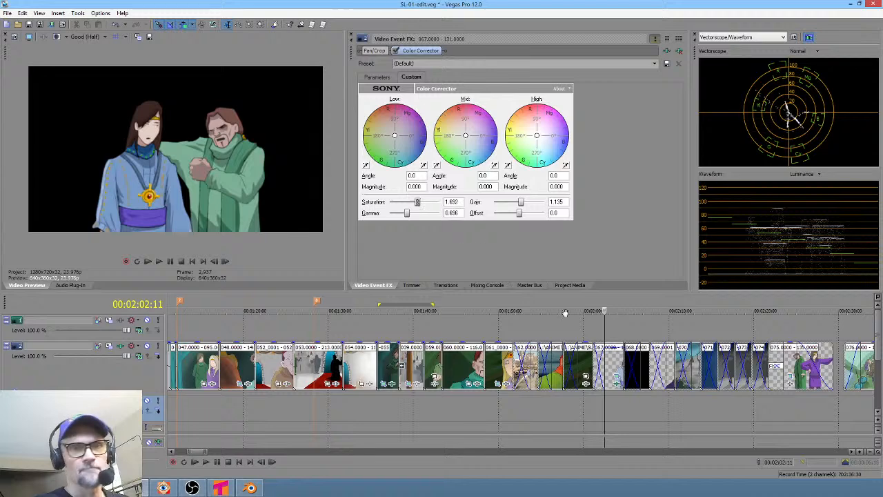
- Scroll along the timeline and play back the market scenes to review them
left_click(585, 412)
key("space")
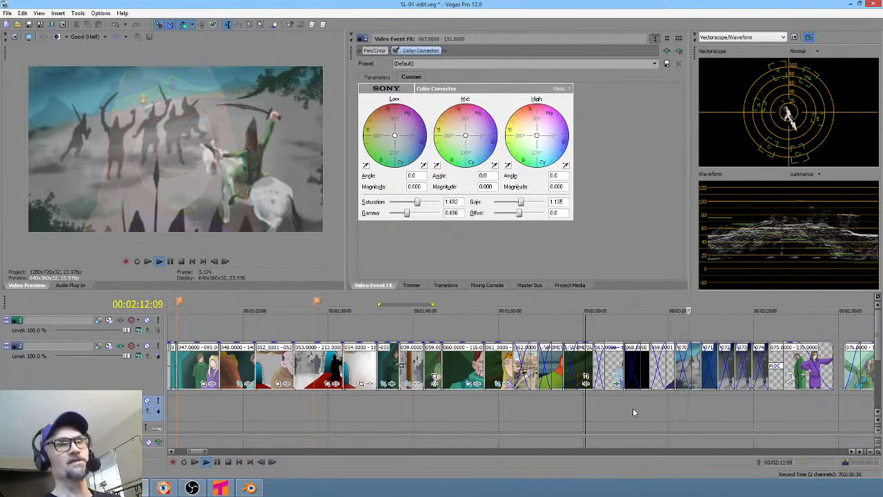
scroll(648, 407, "right", 5, "ctrl")
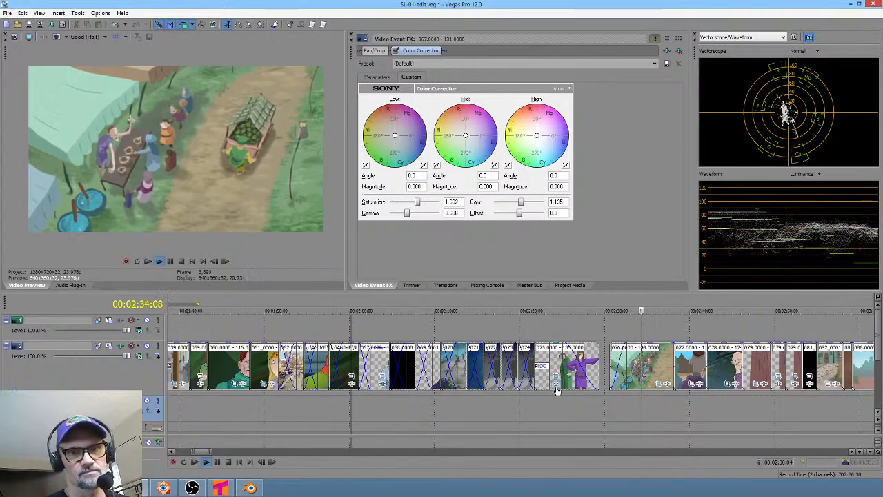
scroll(524, 398, "right", 5)
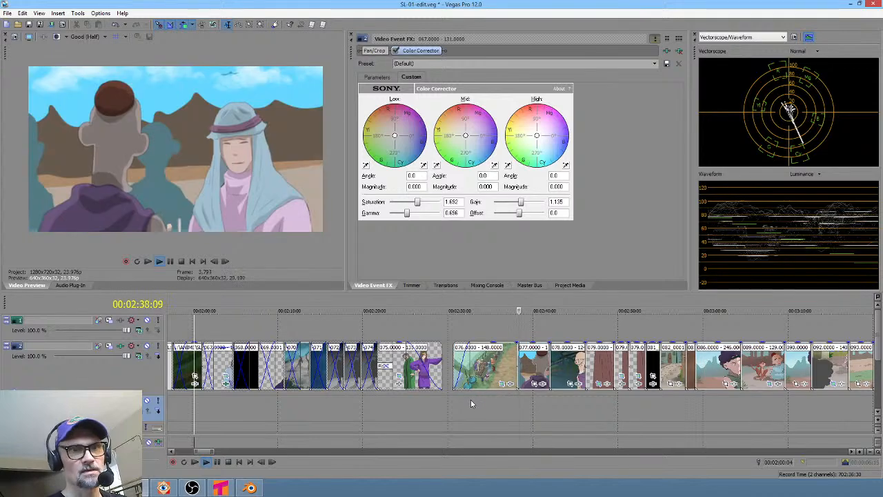
left_click(462, 399)
key("space")
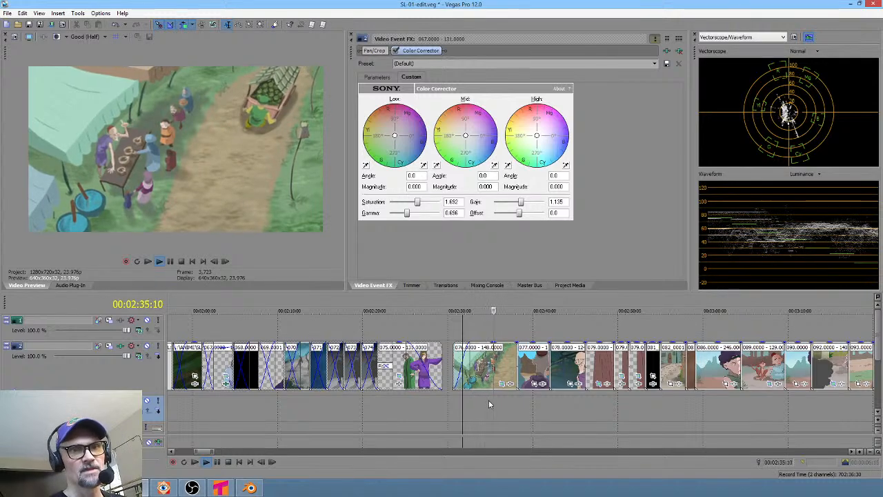
key("space")
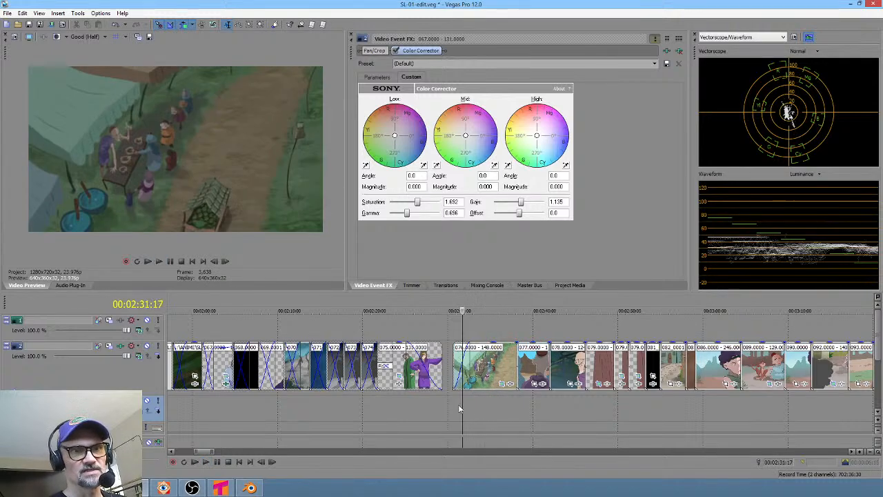
- Trim the end of the market-path clip 076 shorter, closing the gap, and play from its start
left_click_drag(459, 396, 485, 396)
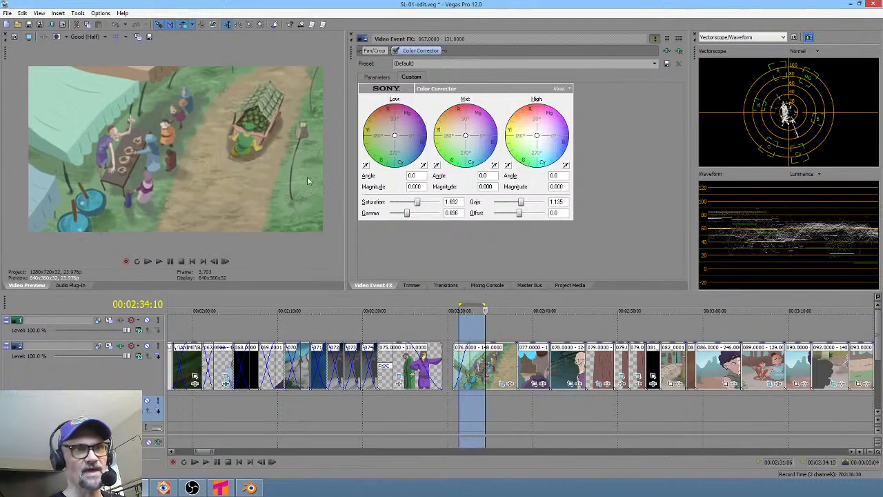
left_click_drag(460, 407, 501, 406)
left_click_drag(514, 361, 502, 360)
left_click(449, 408)
key("space")
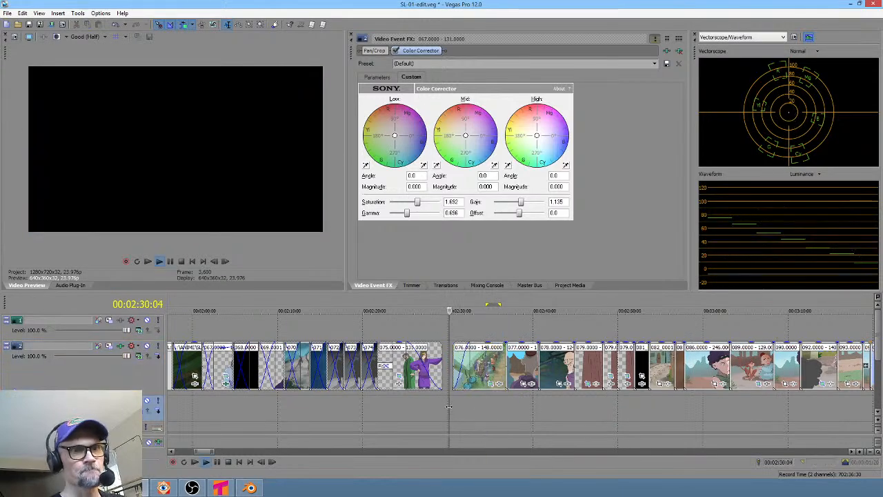
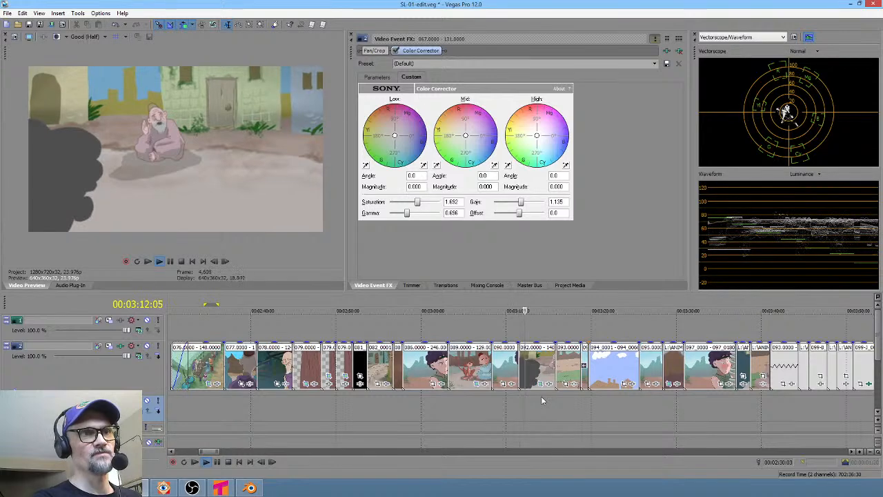
- Place the playhead on clip 092 in the video timeline to review it
left_click(527, 399)
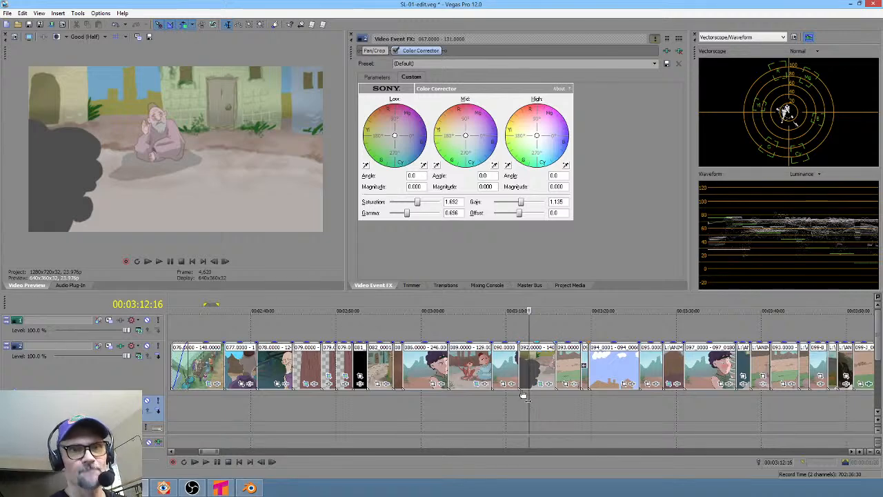
left_click(530, 389)
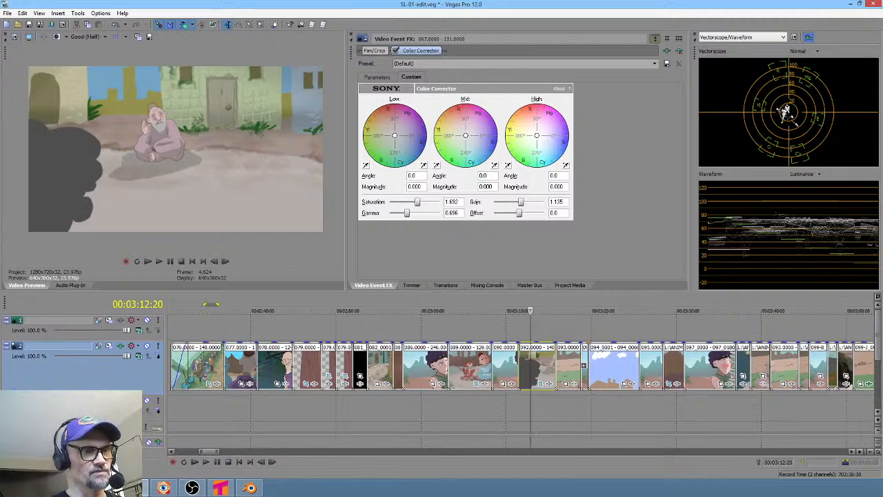
- Switch to Krita and close the -043.png.kra document
key("alt+Tab")
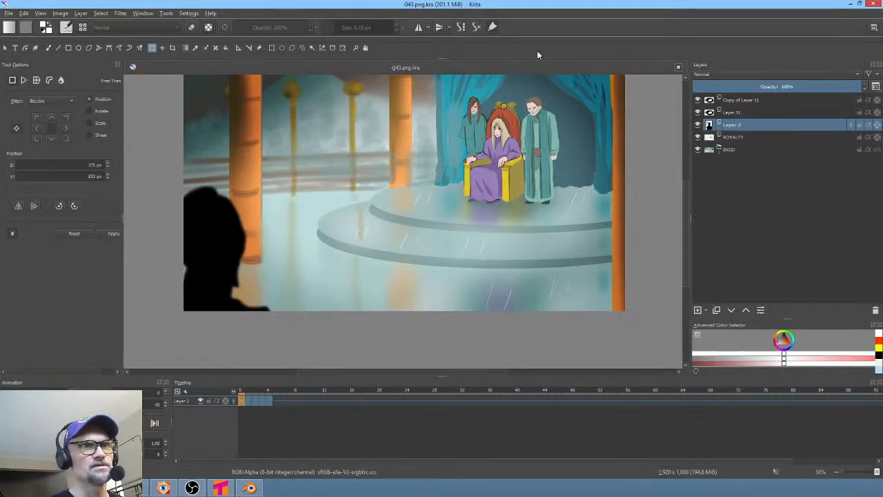
left_click(679, 67)
- Switch back to Vegas Pro and play the 092 clip section
key("alt+Tab")
key("space")
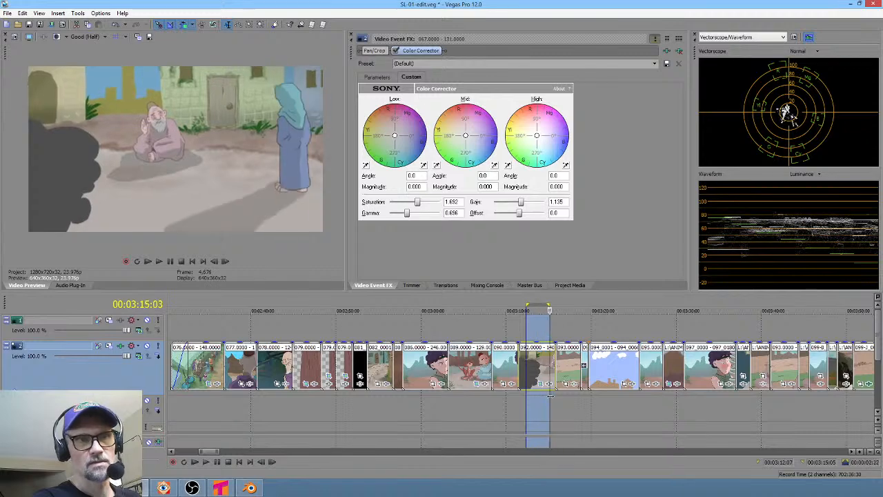
mouse_move(558, 394)
left_mouse_down()
mouse_move(505, 395)
mouse_move(562, 397)
left_mouse_up()
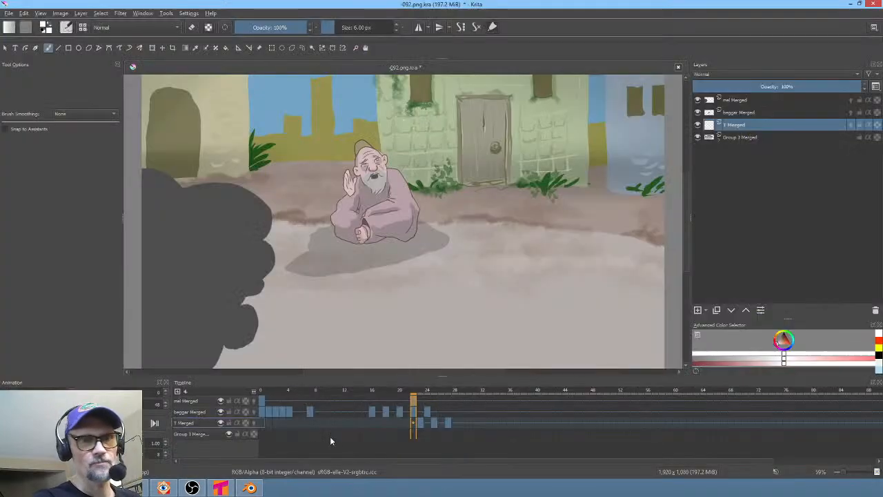
- In Krita, play the -092 animation and scrub its timeline to around frame 27
key("space")
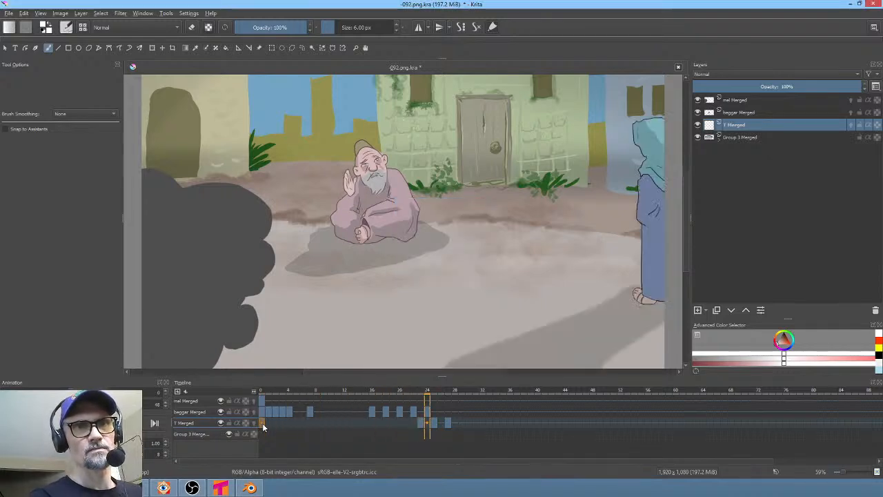
key("space")
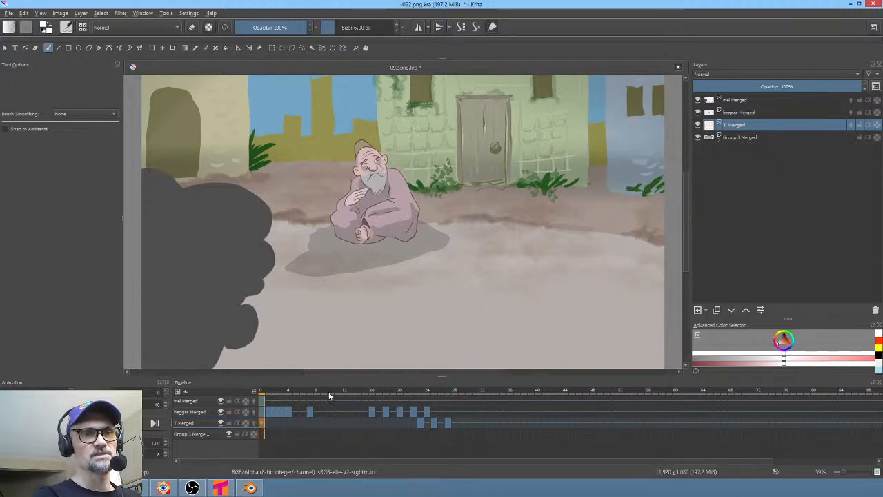
left_click_drag(328, 391, 253, 402)
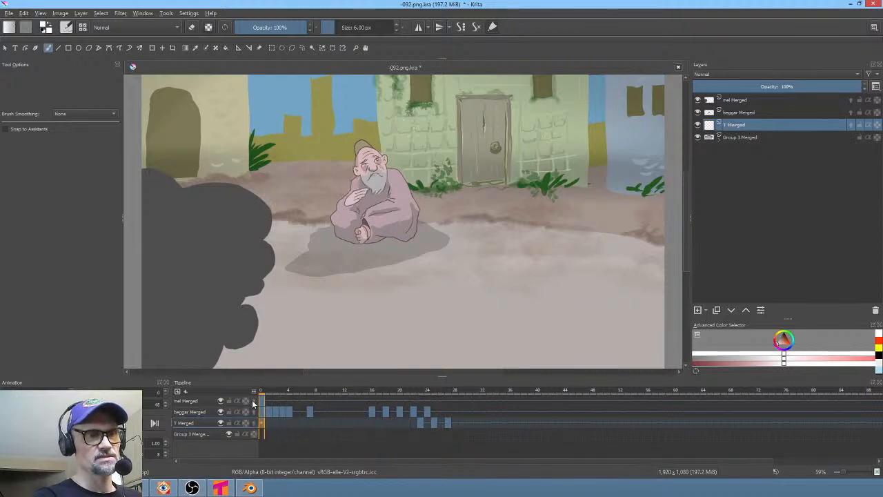
left_click(220, 412)
left_click(220, 412)
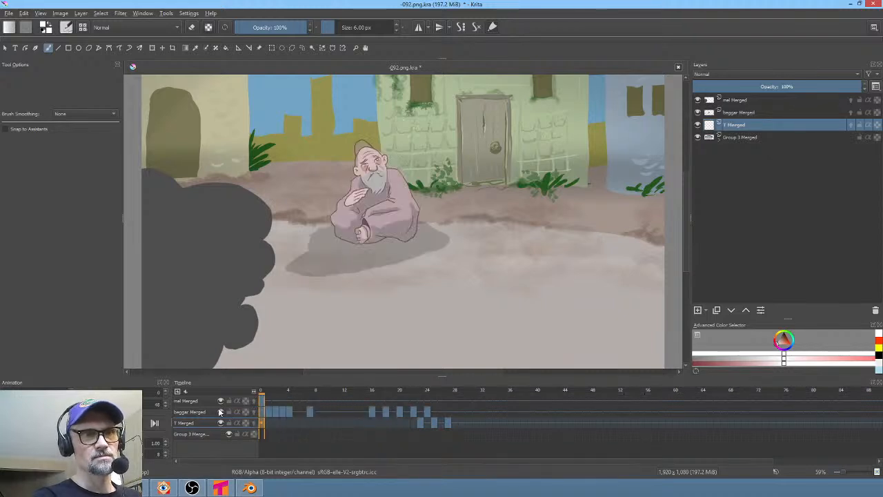
left_click_drag(329, 391, 451, 401)
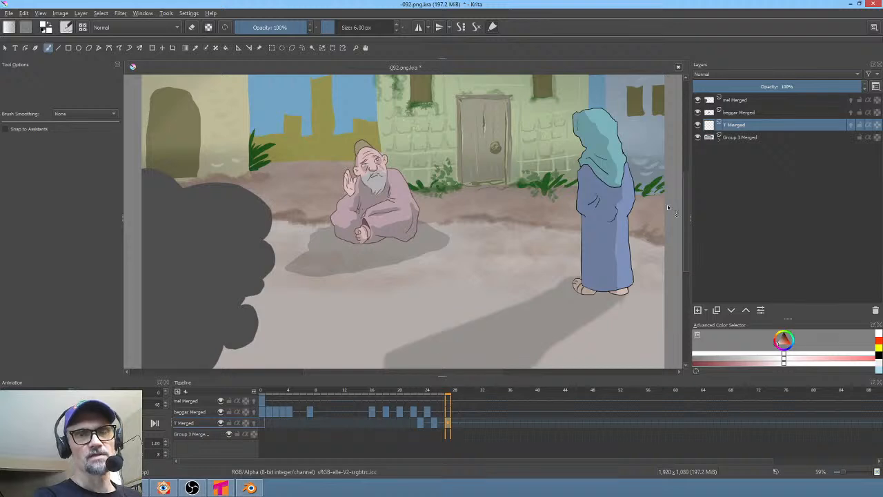
- Add a Transform Mask to the beggar Merged layer
left_click(756, 112)
right_click(755, 112)
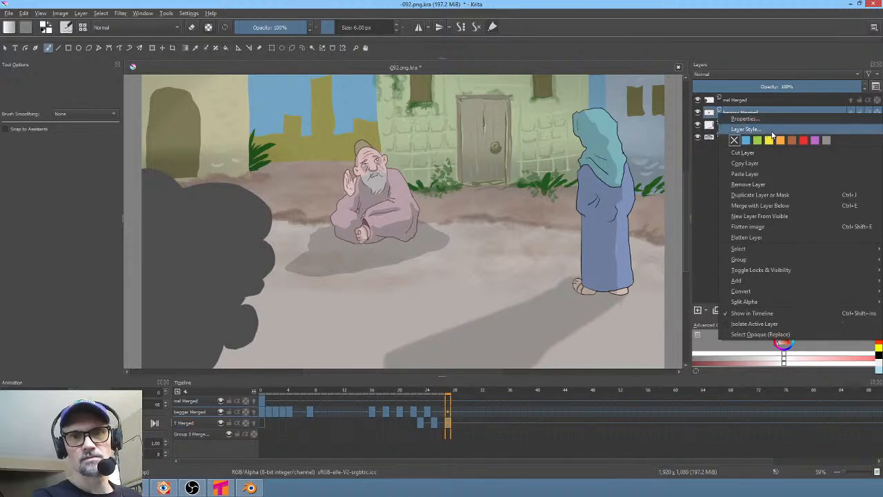
mouse_move(796, 279)
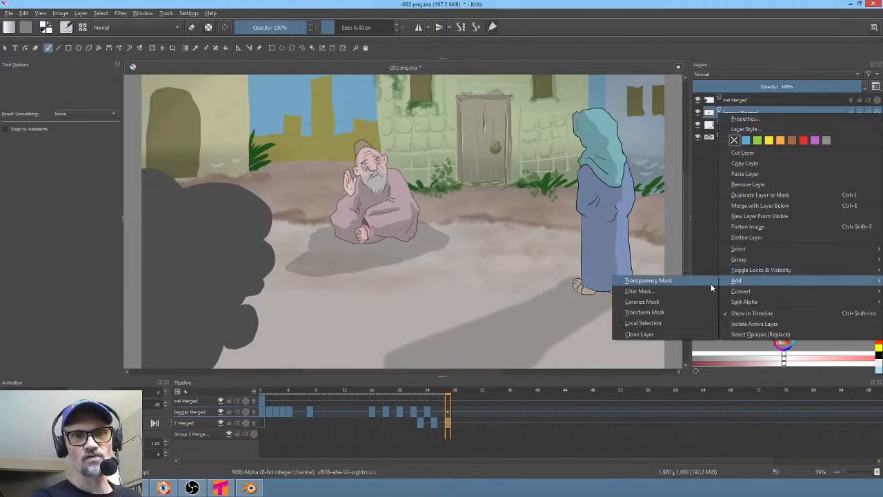
left_click(681, 310)
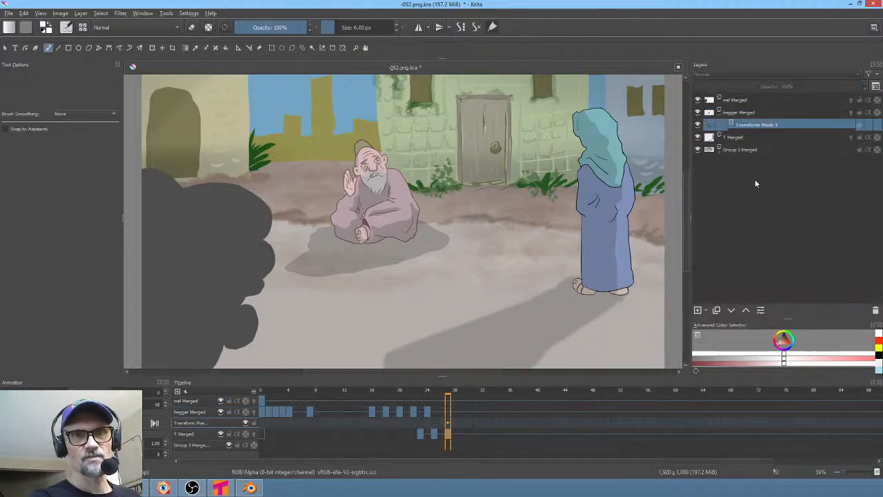
- Transform the mask to move the beggar right and slightly down in the scene
key("ctrl+t")
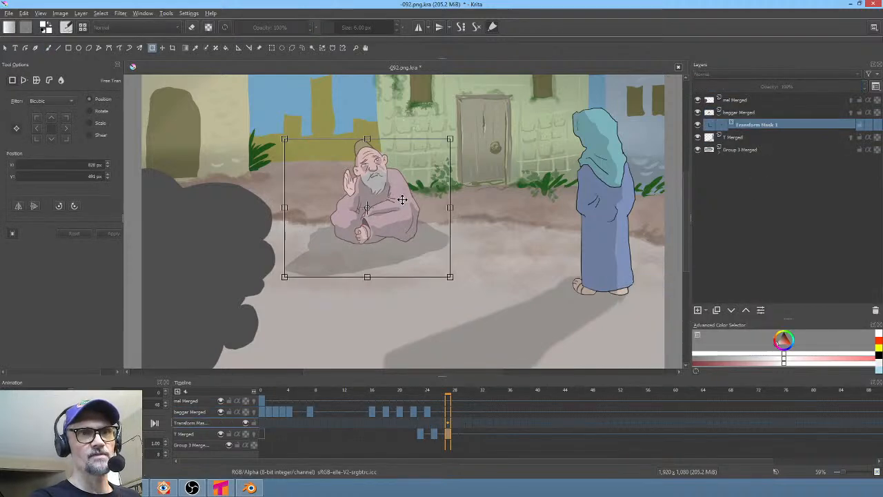
left_click_drag(400, 200, 468, 210)
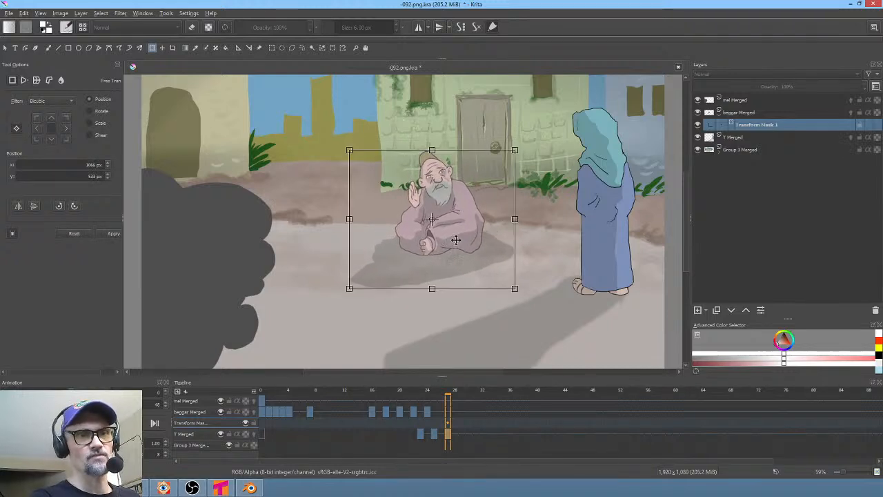
left_click(262, 437)
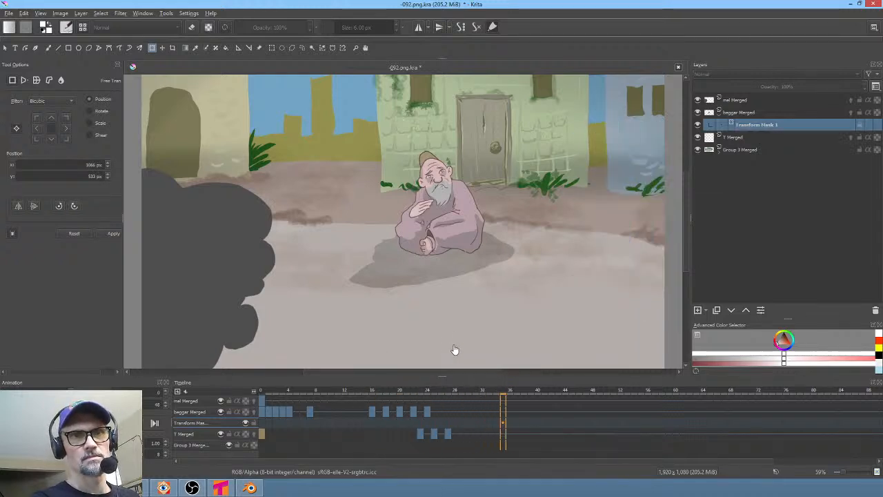
- Add a new paint layer above the mel Merged layer
left_click_drag(387, 394, 296, 400)
scroll(395, 211, "down", 1)
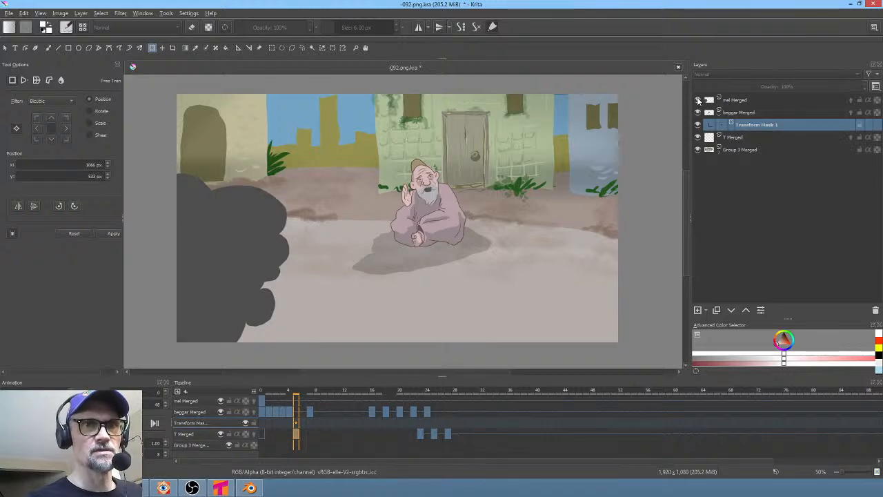
left_click(697, 100)
left_click(698, 100)
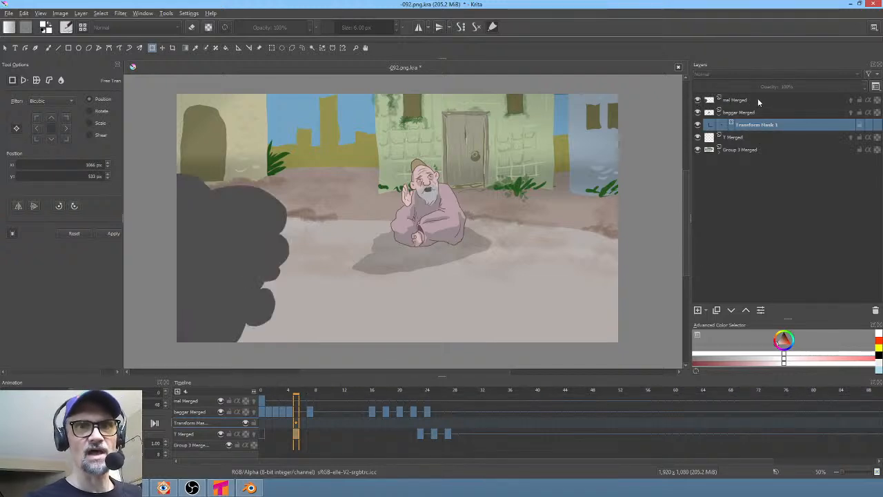
left_click(758, 101)
left_click(698, 310)
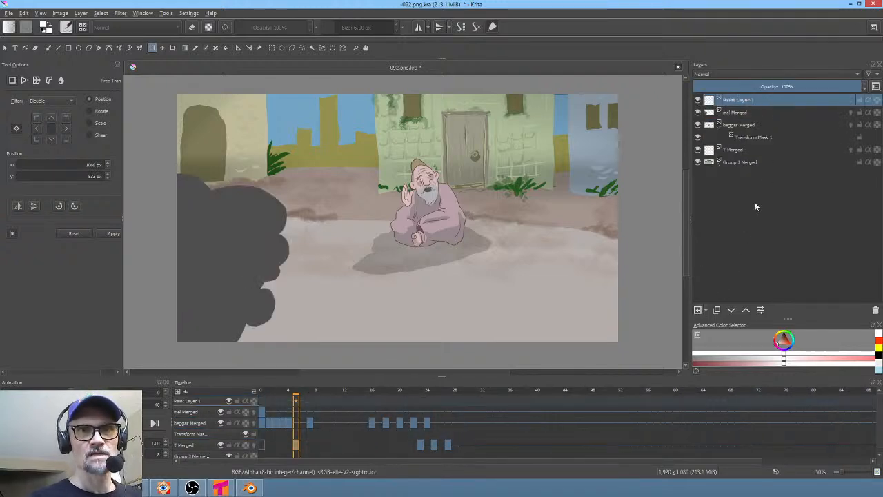
- Pick a dark color and switch to a large soft brush preset
left_click(787, 339)
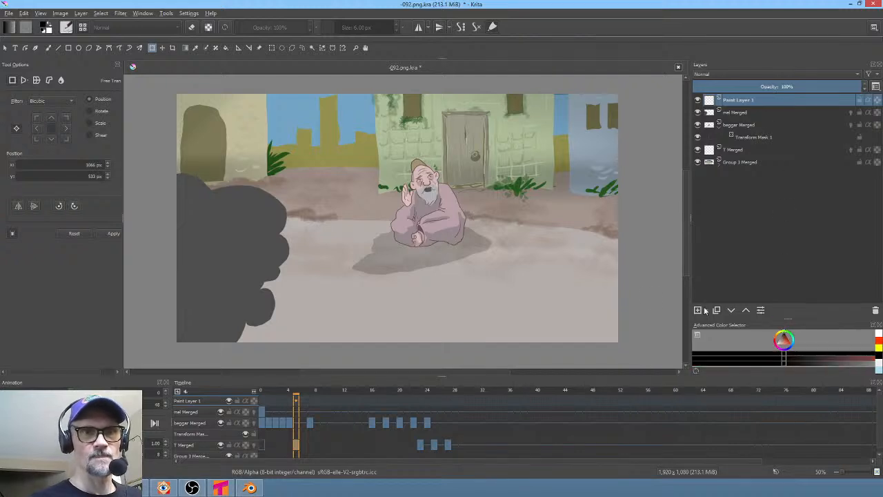
scroll(565, 250, "down", 2)
right_click(560, 252)
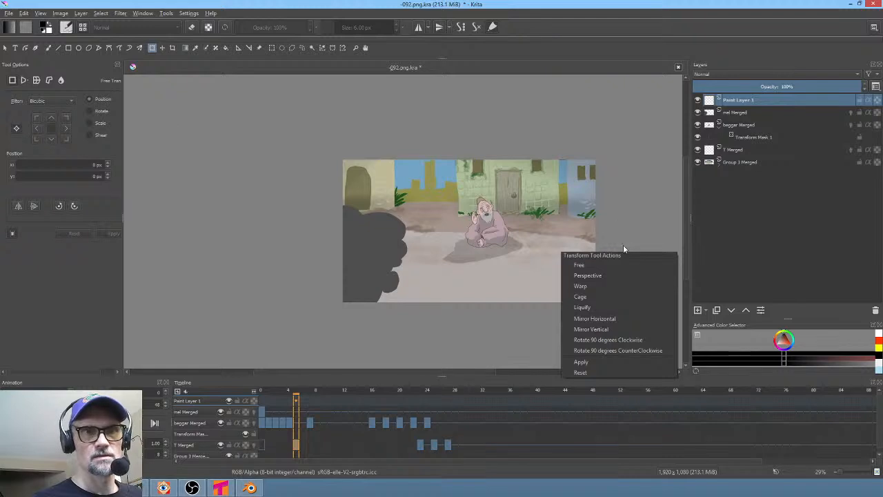
left_click(600, 276)
key("b")
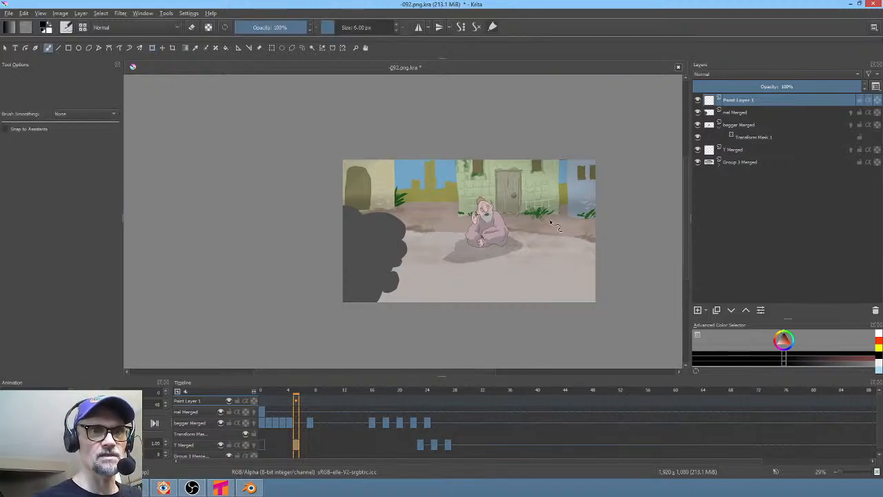
right_click(551, 223)
left_click(576, 155)
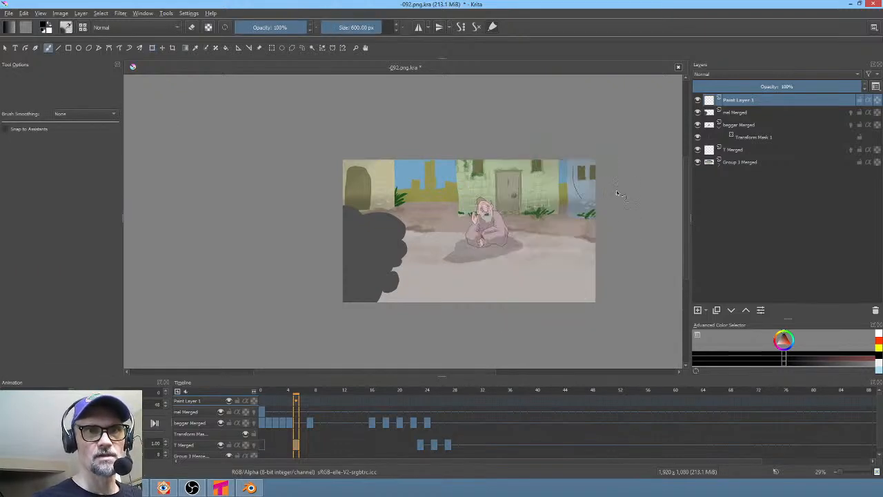
- Resize the brush to about 860 px and paint dark shading over the lower part of the scene
left_click_drag(576, 282, 552, 305, "shift")
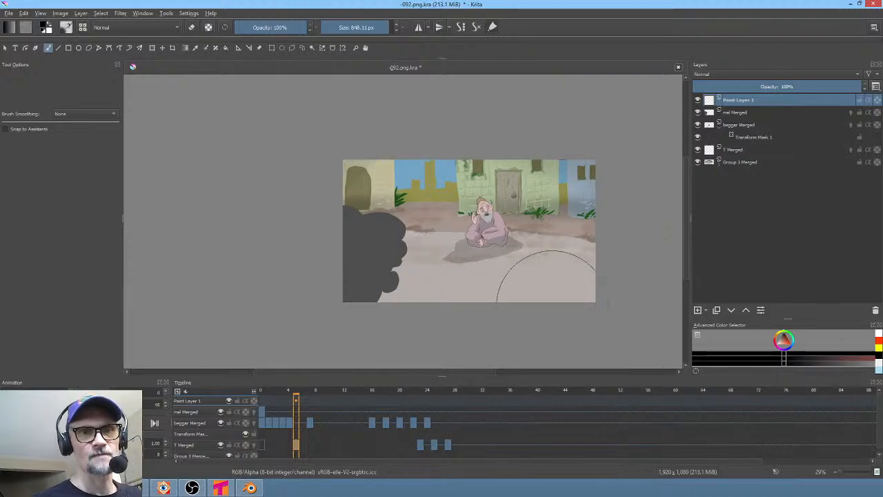
mouse_move(625, 207)
left_mouse_down()
mouse_move(618, 246)
mouse_move(556, 322)
mouse_move(540, 331)
mouse_move(452, 336)
left_mouse_up()
left_click_drag(613, 248, 402, 316)
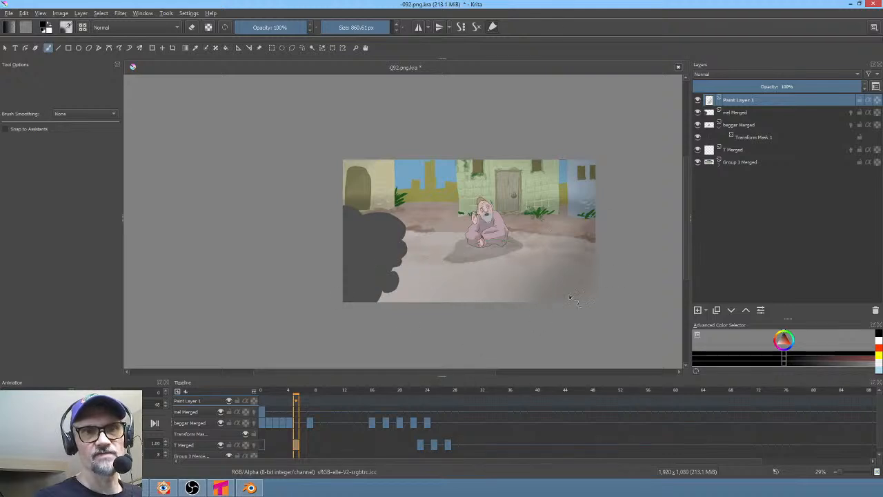
left_click_drag(624, 293, 520, 318)
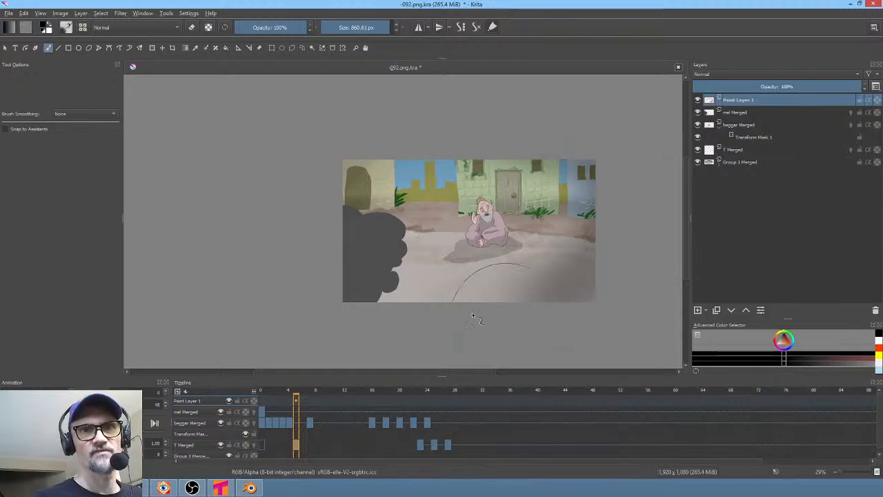
- Set the new paint layer's blending mode to Overlay
left_click(743, 74)
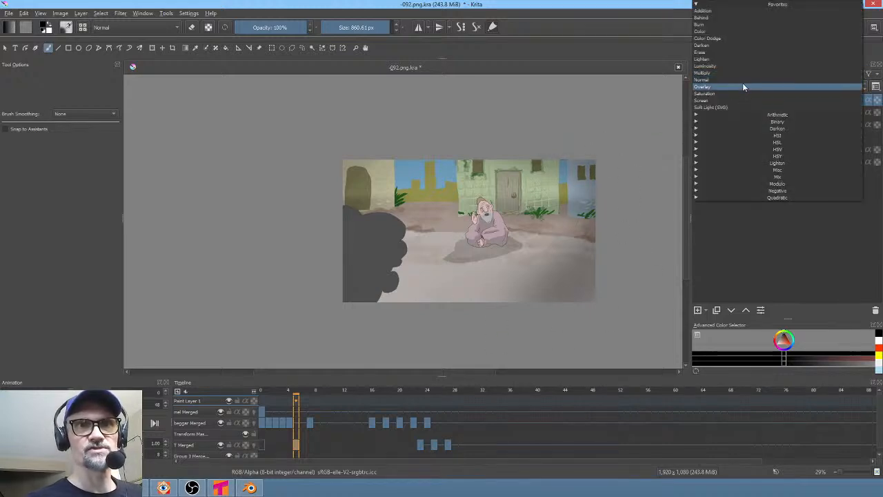
left_click(742, 87)
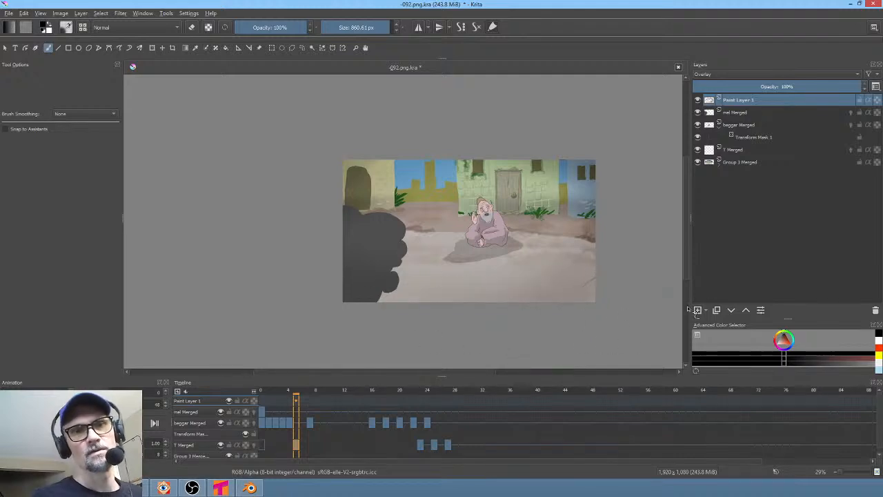
- Choose a different brush preset and resize it to about 407 px
middle_click_drag(535, 287, 466, 280)
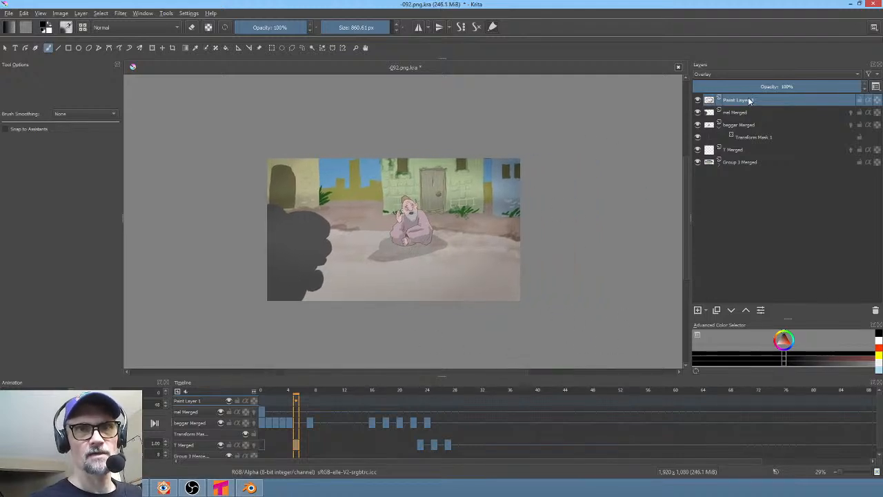
right_click(503, 241)
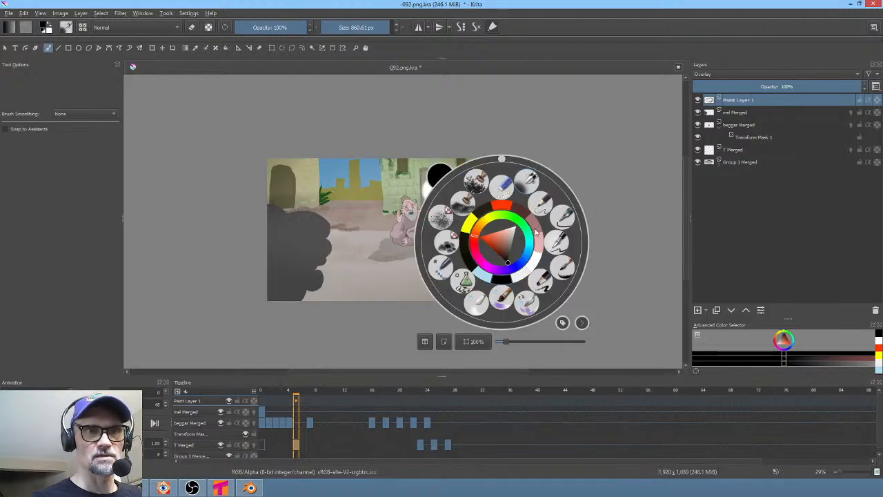
left_click(462, 200)
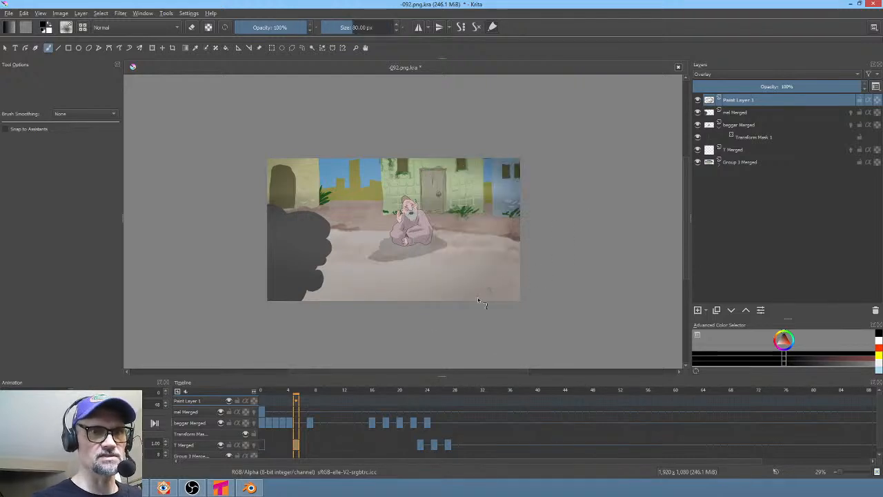
left_click_drag(478, 300, 628, 219, "shift")
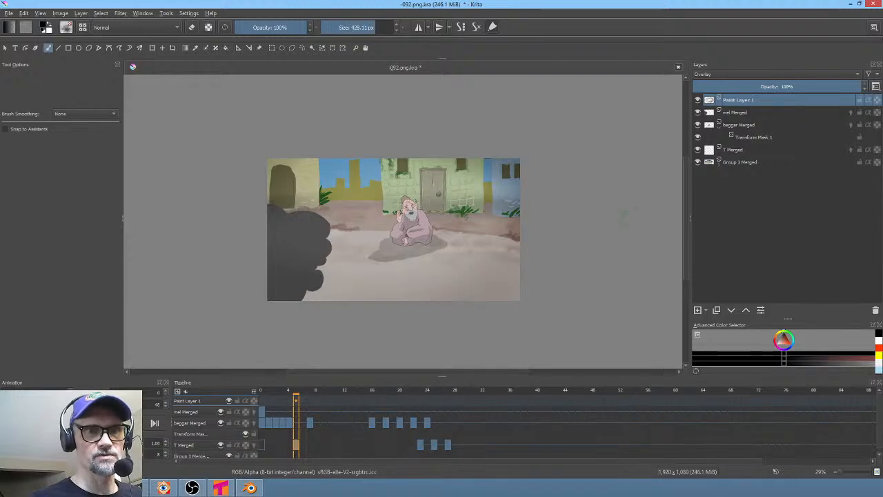
- Choose a foliage brush preset and resize it to about 435 px
right_click(485, 257)
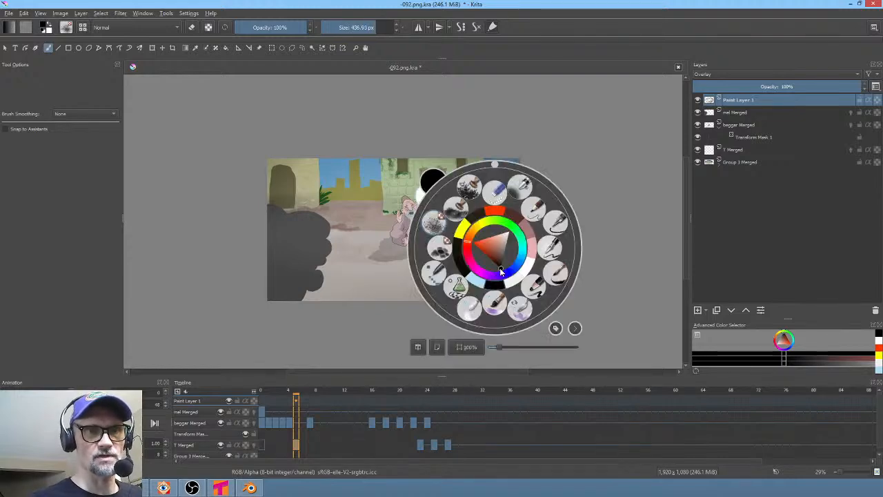
left_click(474, 194)
left_click_drag(503, 305, 511, 305)
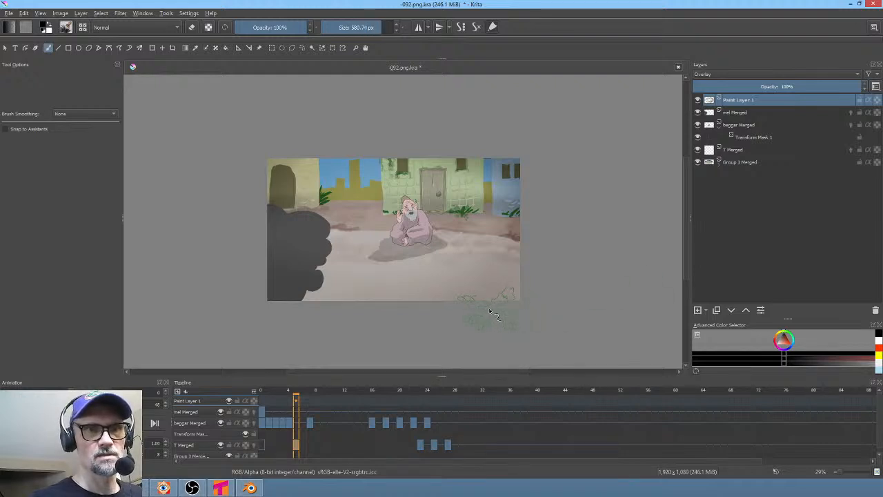
left_click_drag(502, 311, 452, 311, "shift")
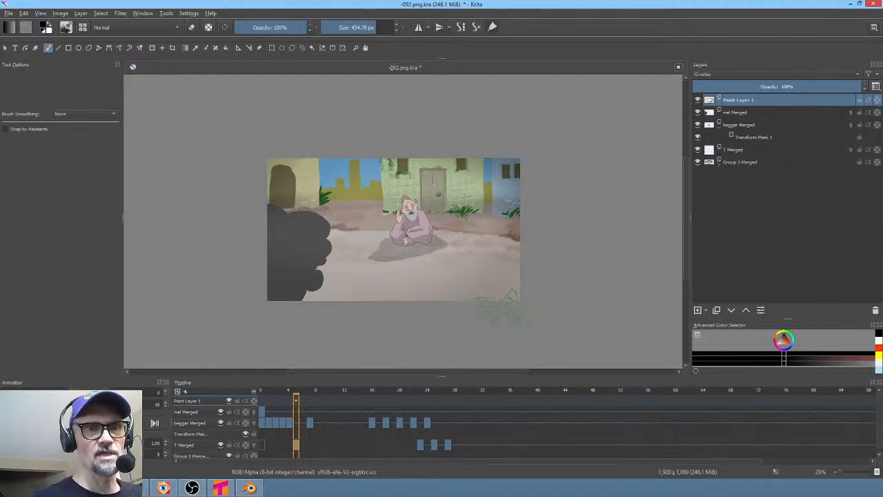
- Pick a green color and stamp foliage onto the lower right corner of the overlay layer
right_click(575, 230)
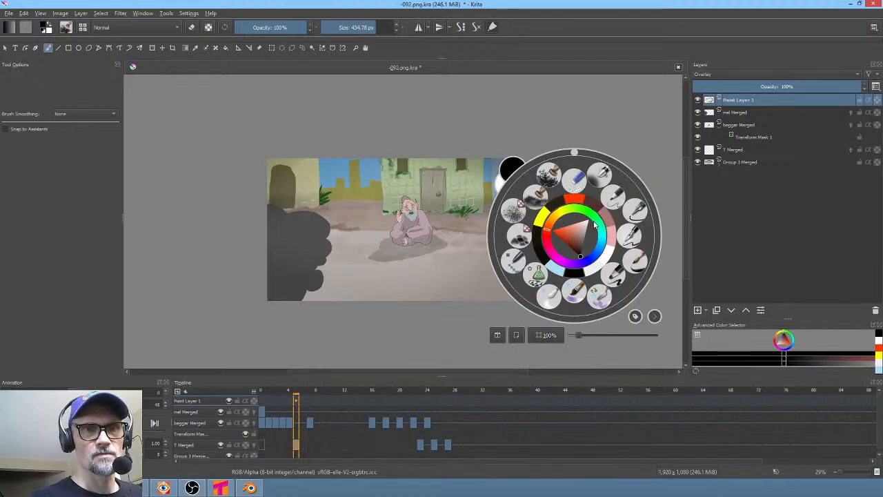
left_click_drag(583, 235, 566, 226)
left_click(584, 210)
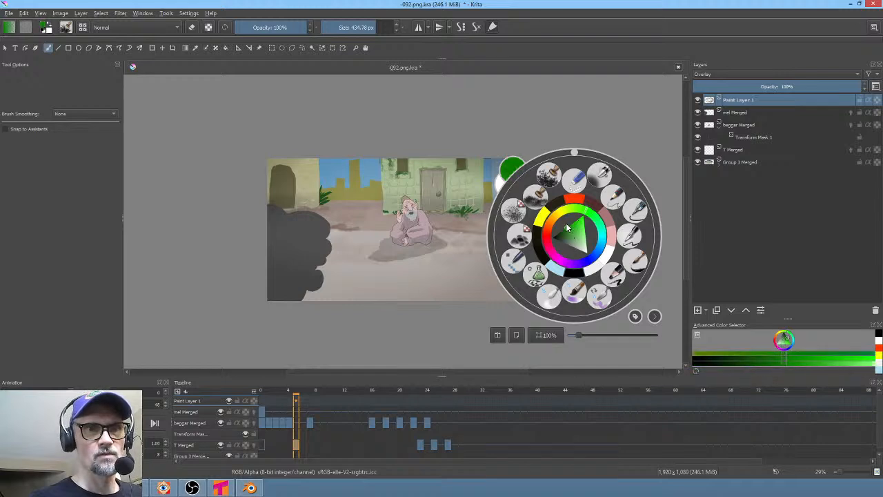
left_click(462, 307)
mouse_move(497, 304)
left_mouse_down()
mouse_move(502, 299)
mouse_move(494, 302)
left_mouse_up()
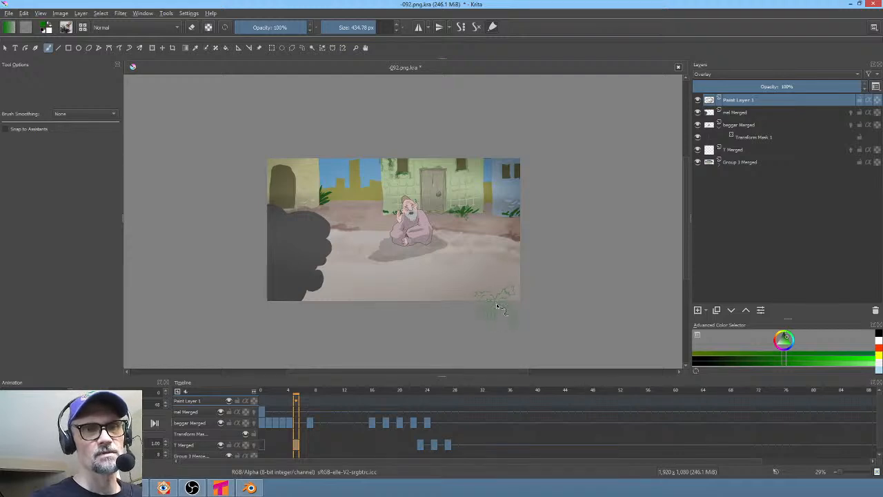
key("ctrl+z")
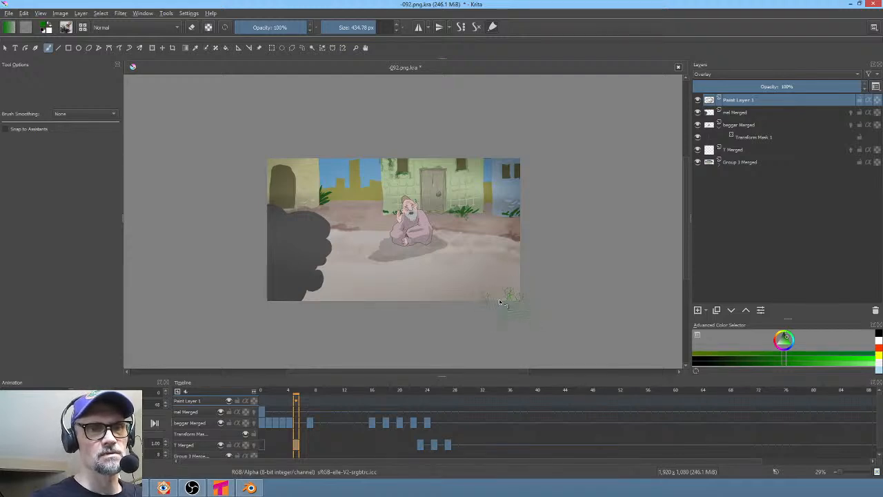
left_click(499, 298)
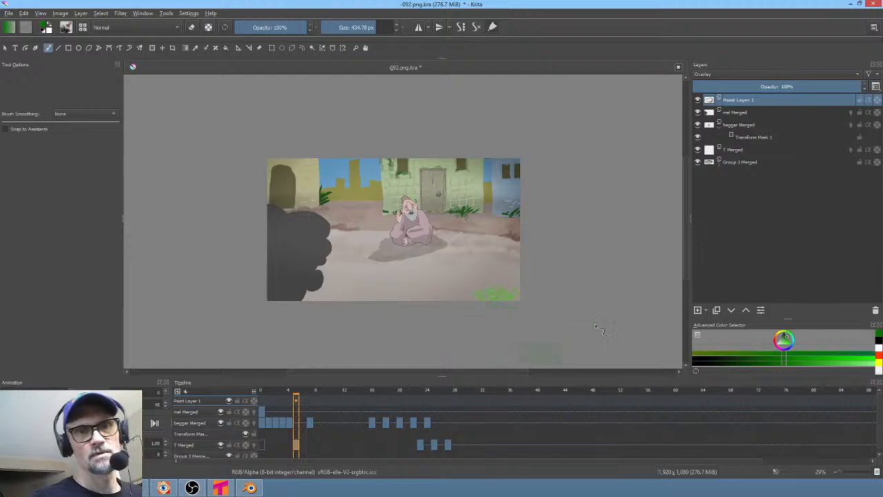
- Pick a darker green and paint more foliage along the lower right corner
right_click(542, 285)
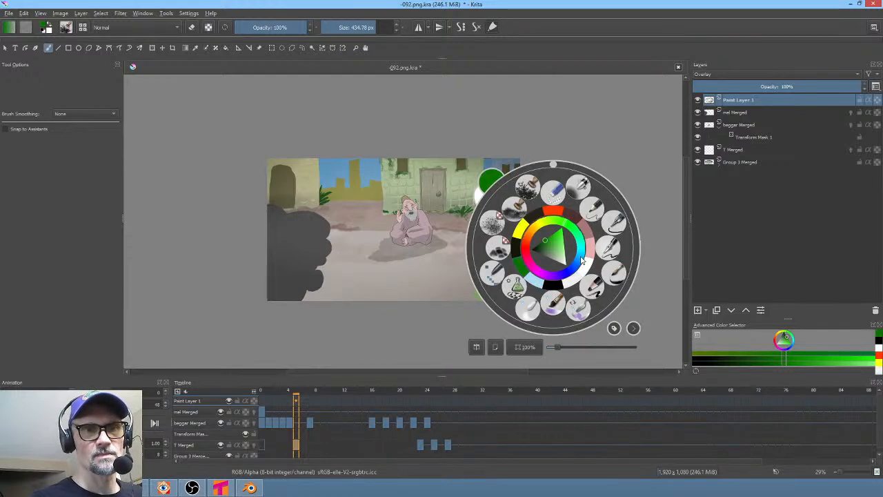
left_click_drag(546, 256, 535, 249)
left_click(437, 319)
left_click_drag(507, 299, 498, 297)
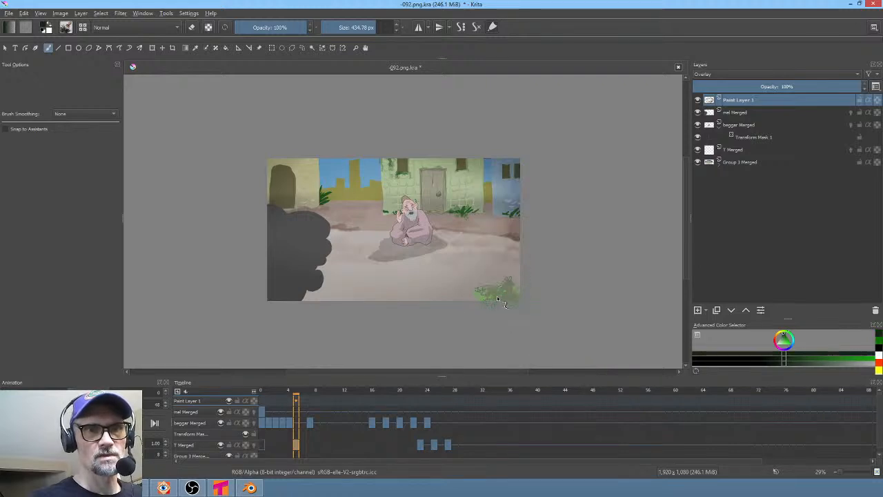
left_click_drag(524, 254, 523, 291)
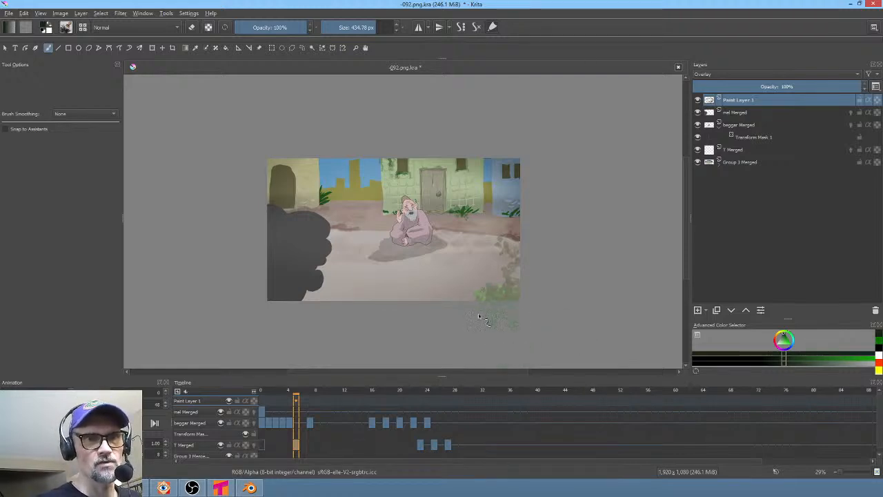
left_click_drag(478, 314, 491, 313)
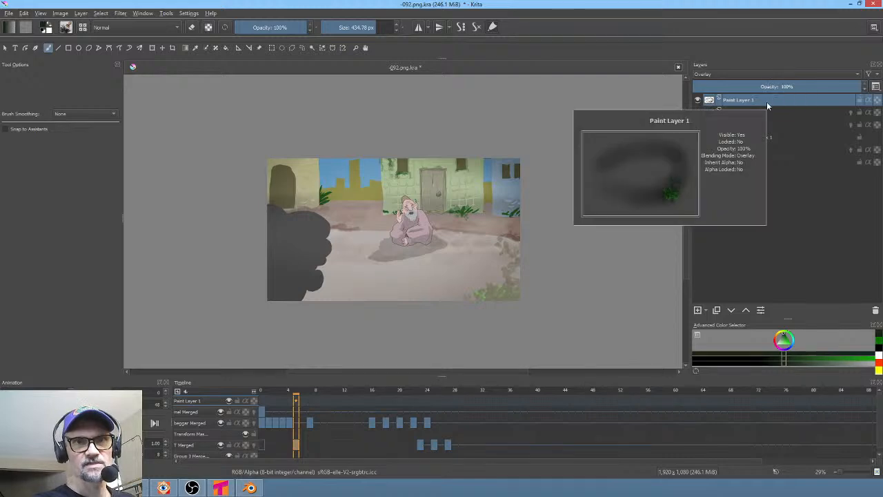
- Return the playhead to frame 0 and save the document
left_click(289, 399)
left_click_drag(289, 397, 230, 395)
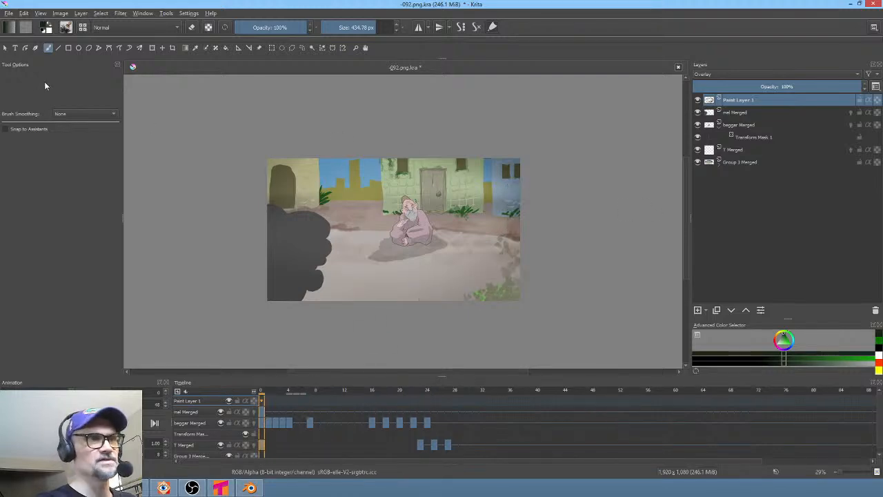
left_click(9, 13)
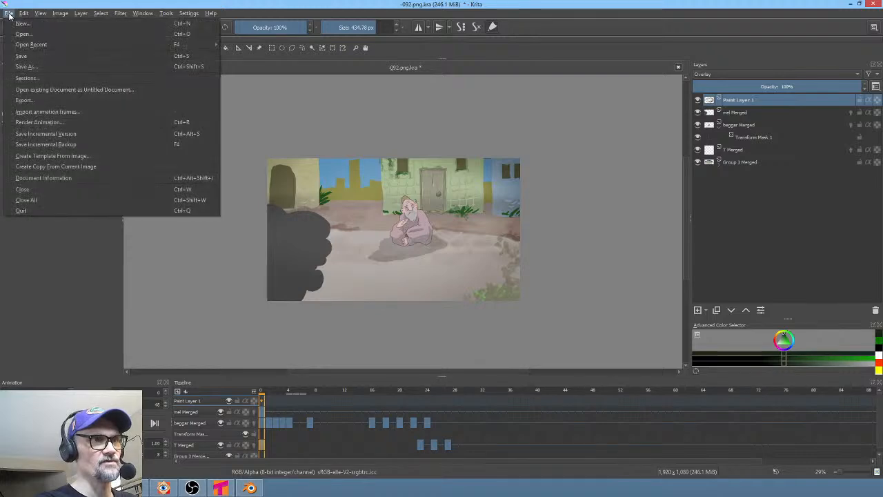
left_click(21, 57)
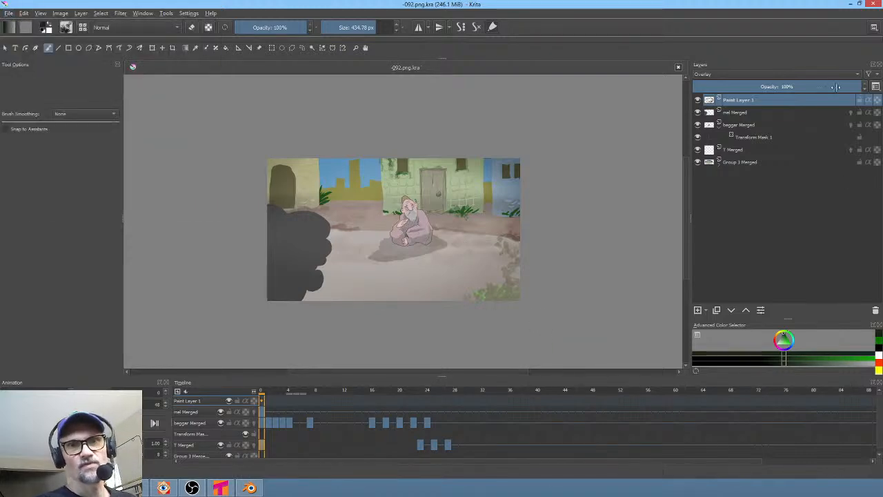
- Add a new paint layer and rename it PATCH
left_click(697, 310)
double_click(752, 100)
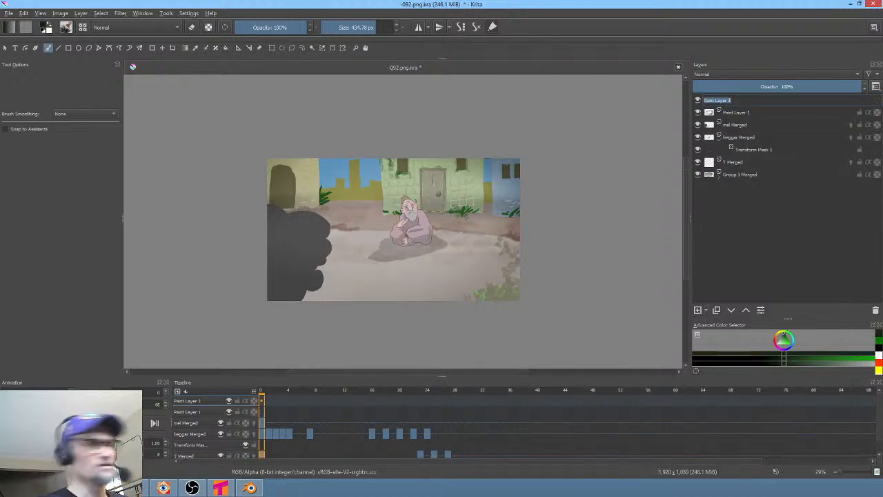
type("Pai")
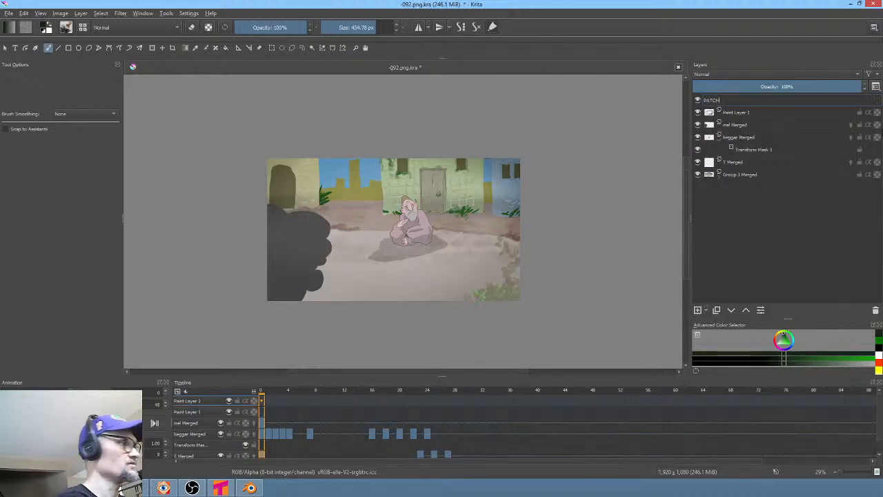
type("CH")
key("Return")
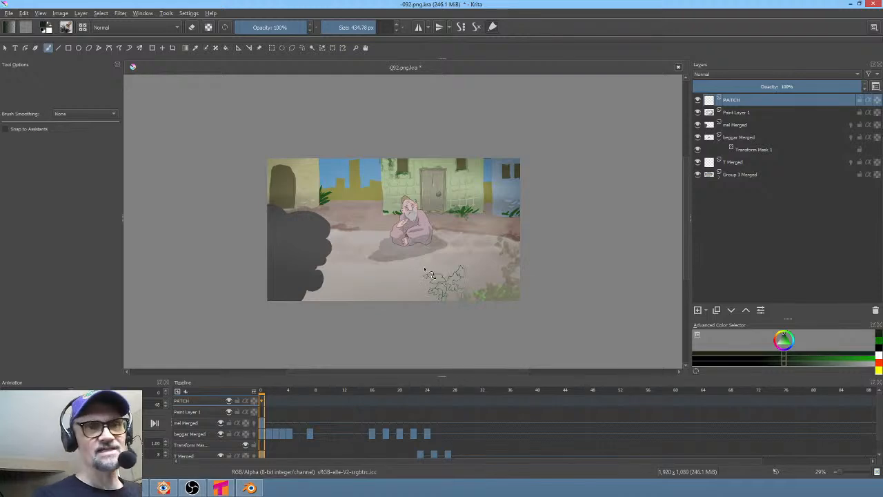
- With the freehand path tool and a 6 px preset, fill patch shapes over the ground left of the beggar's shadow
scroll(424, 270, "up", 2)
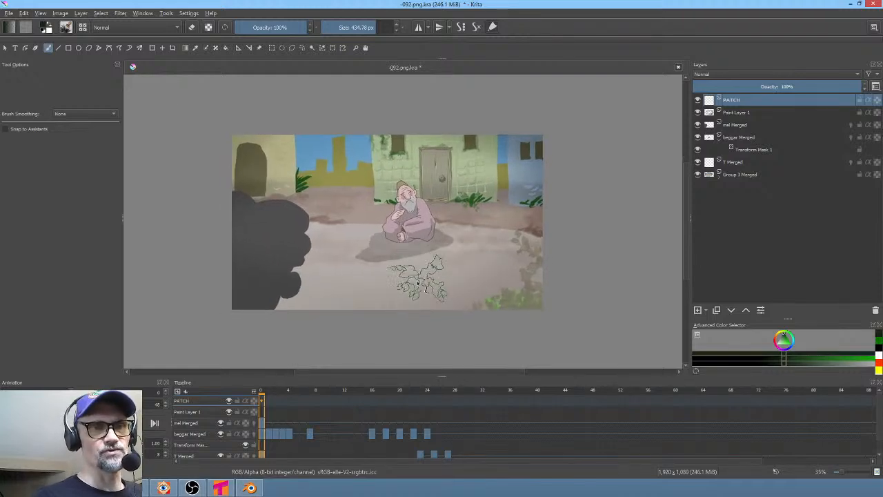
scroll(420, 258, "up", 3)
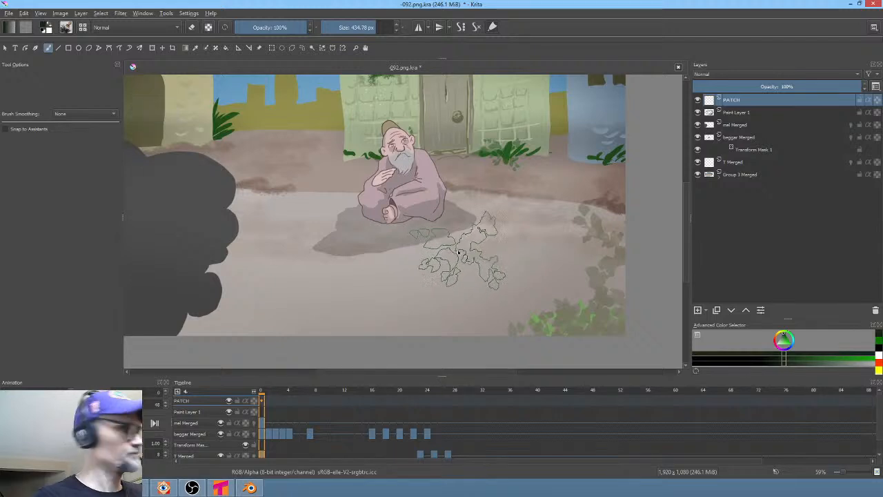
key("p")
right_click(464, 255)
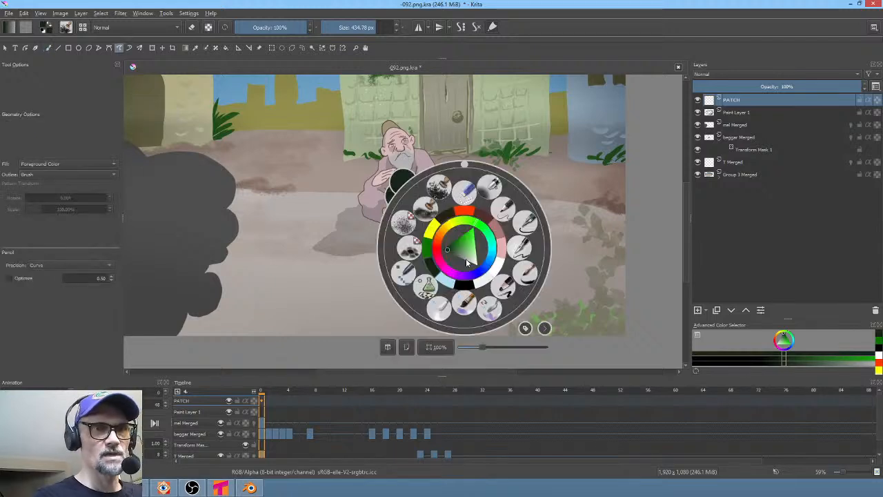
left_click(504, 211)
left_click(376, 239, "ctrl")
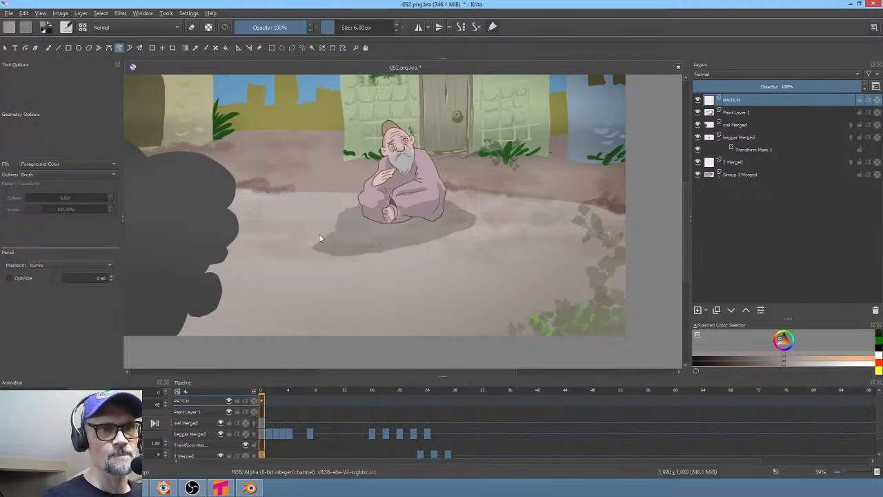
left_click_drag(331, 230, 300, 252)
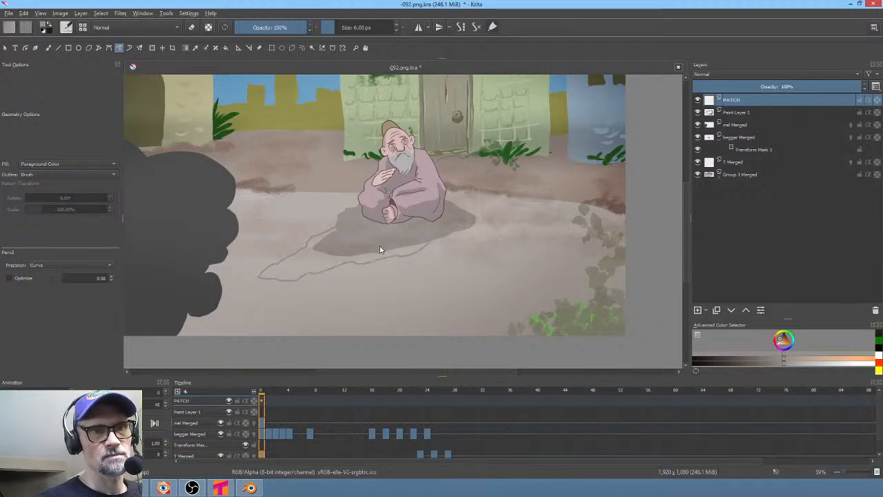
left_click_drag(379, 250, 384, 246)
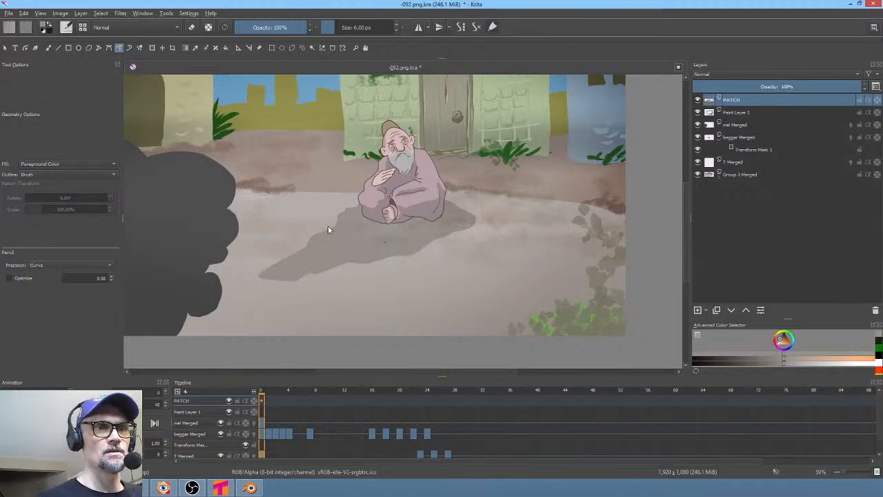
mouse_move(328, 230)
left_mouse_down()
mouse_move(268, 263)
mouse_move(320, 243)
left_mouse_up()
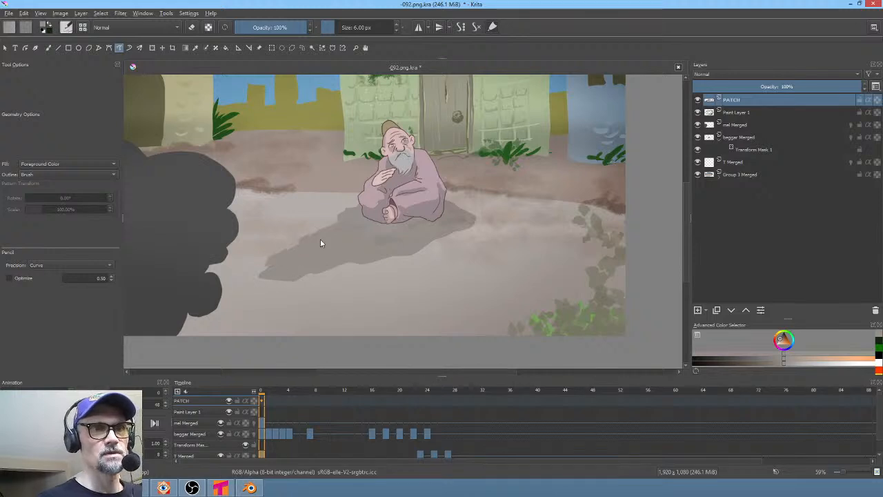
- Switch to a textured brush preset and resize it to about 60 px
right_click(372, 238)
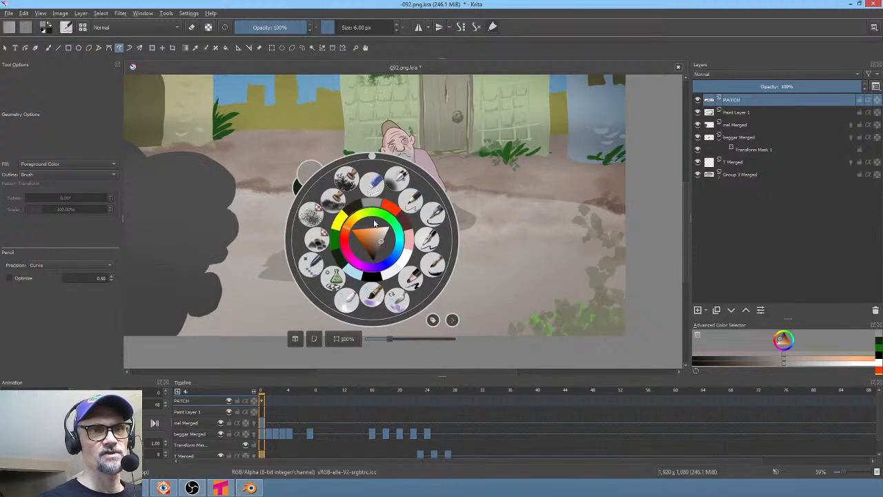
left_click(347, 182)
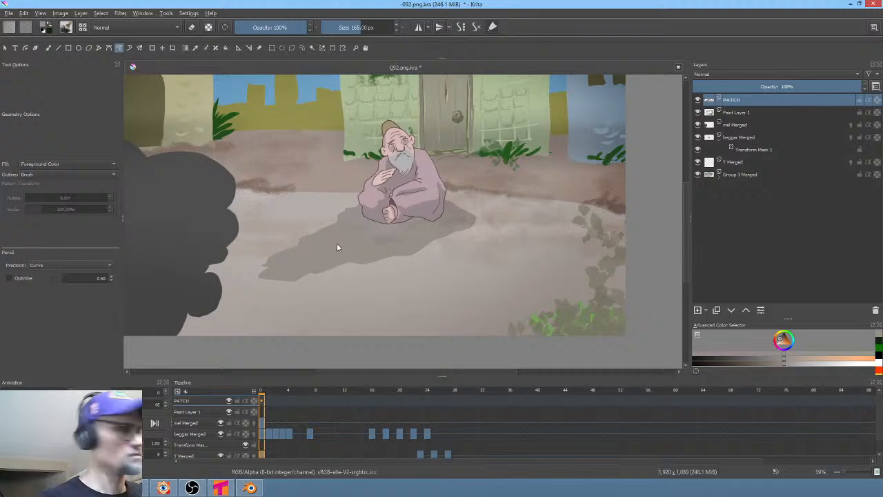
key("b")
left_click_drag(340, 234, 328, 235, "shift")
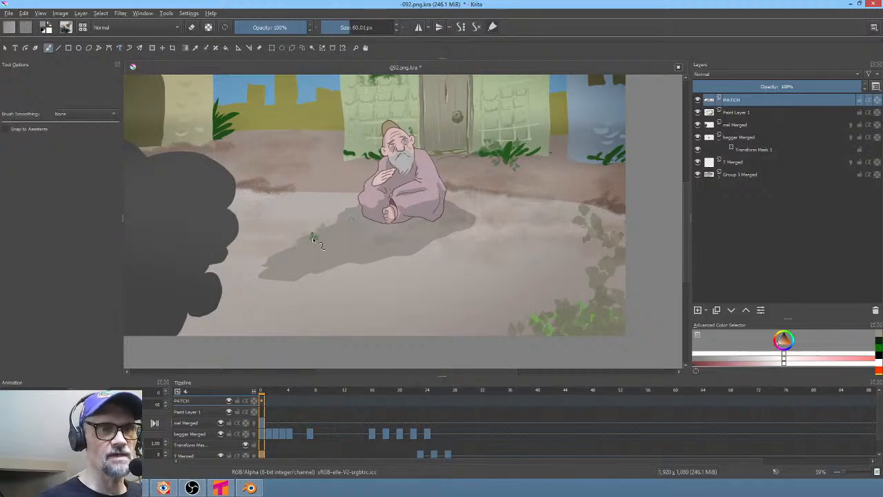
- Sample the ground color and paint texture over the shadow edge beside the beggar
left_click(336, 271, "ctrl")
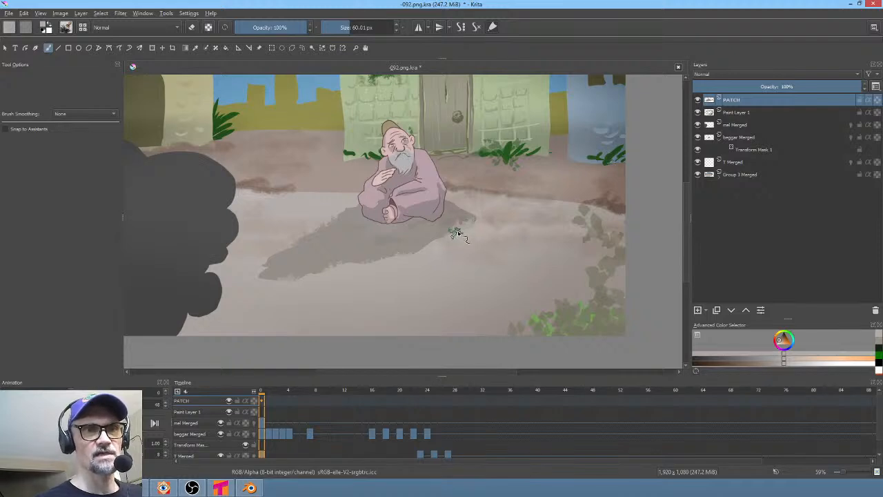
mouse_move(455, 233)
left_mouse_down()
mouse_move(471, 224)
mouse_move(458, 213)
mouse_move(462, 225)
mouse_move(470, 218)
mouse_move(473, 226)
mouse_move(441, 239)
mouse_move(451, 234)
mouse_move(428, 257)
left_mouse_up()
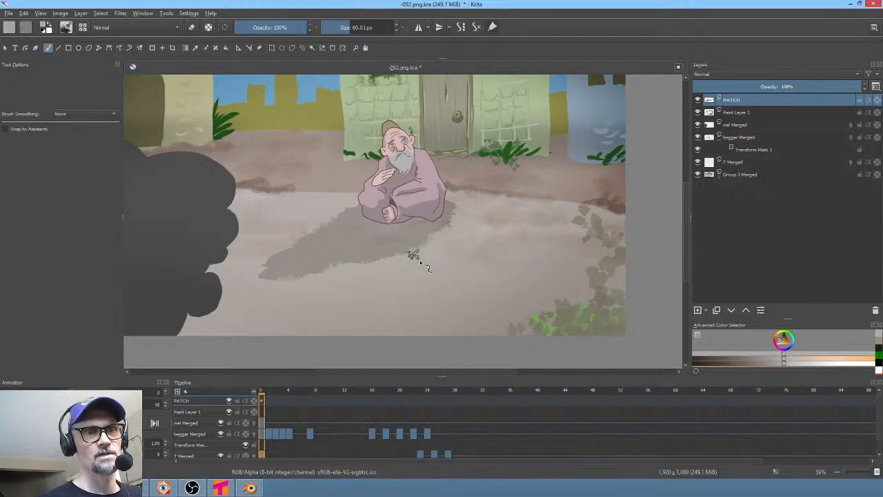
middle_click_drag(418, 264, 410, 251)
scroll(366, 301, "down", 2)
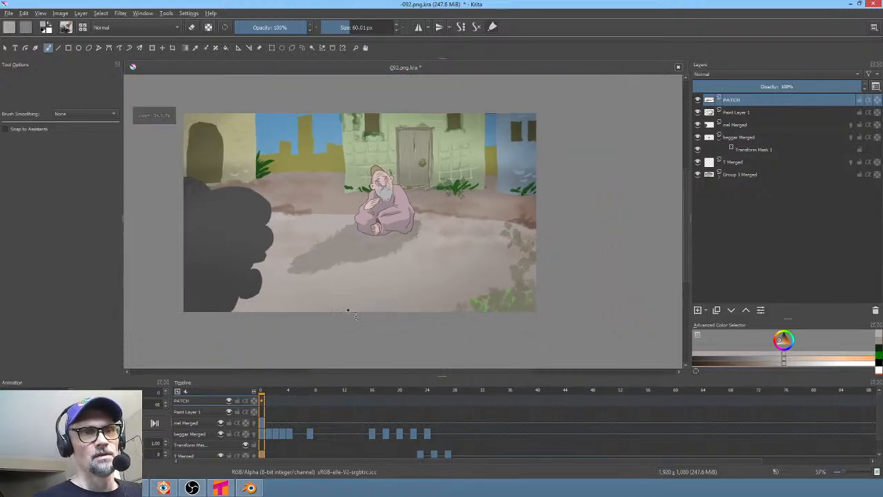
- Switch back to the 6 px preset and freehand path tool and fill a small shape below the shadow
right_click(401, 257)
left_click(441, 215)
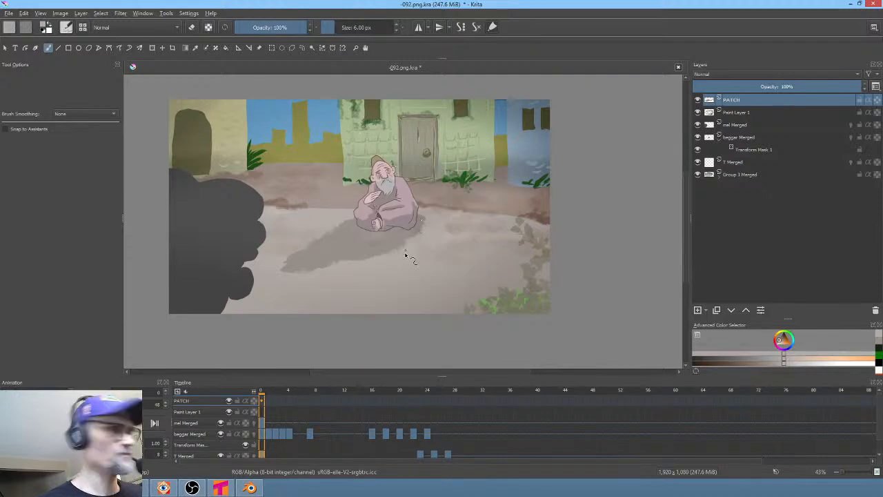
key("p")
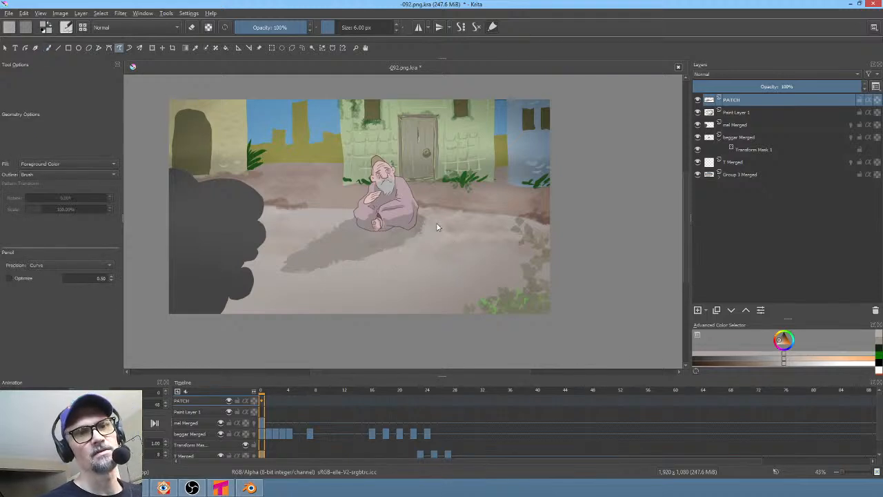
scroll(400, 271, "down", 2)
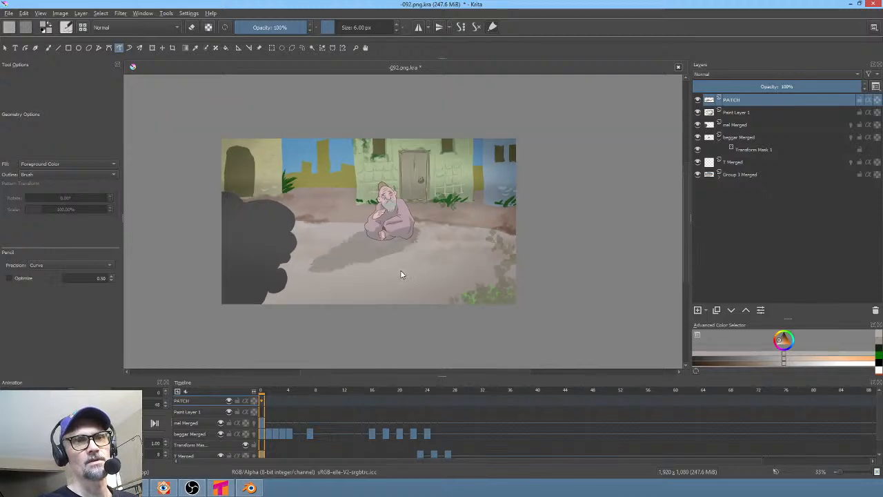
middle_click_drag(401, 278, 394, 297)
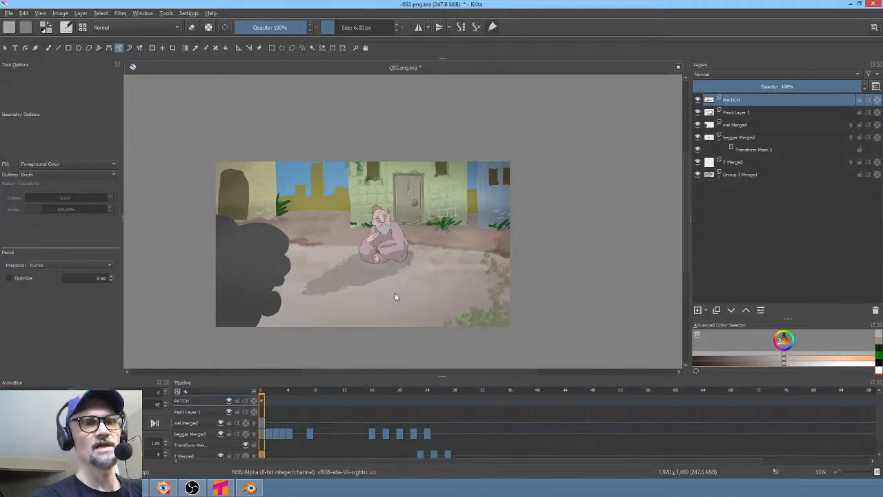
- Switch to a textured brush preset at about 95 px and paint texture strokes on the ground below the beggar's shadow
left_click(325, 270, "ctrl")
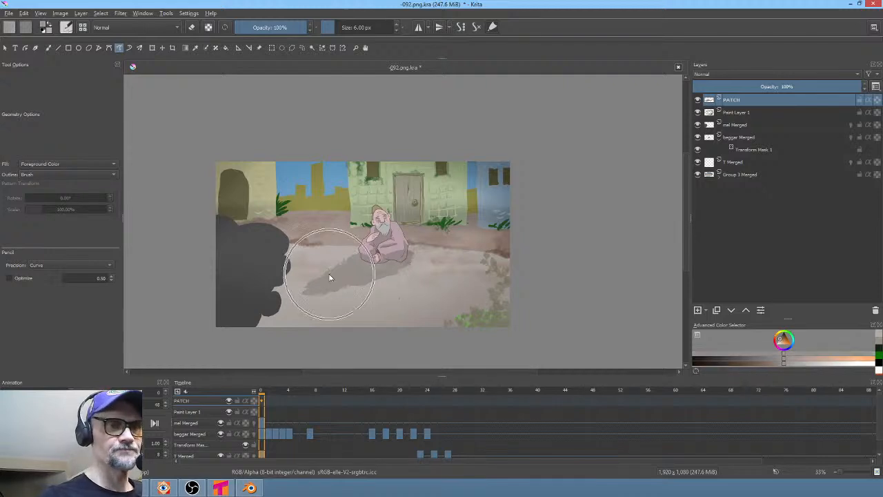
right_click(338, 249)
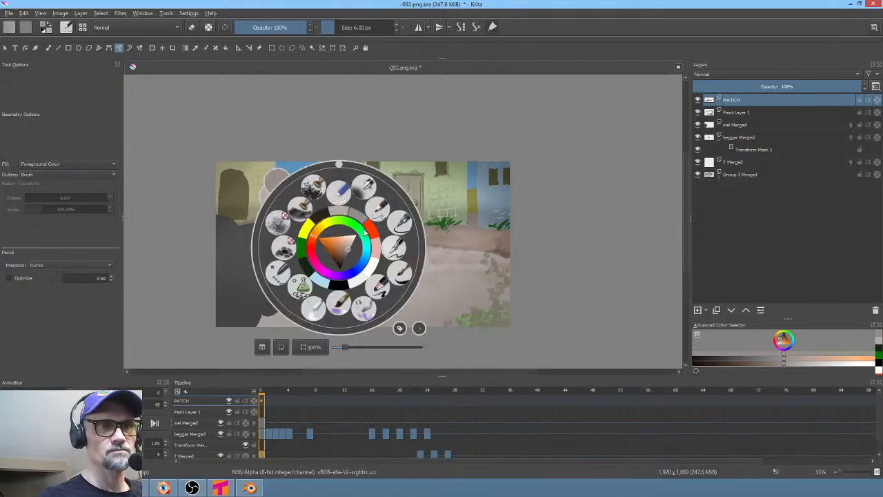
left_click(314, 186)
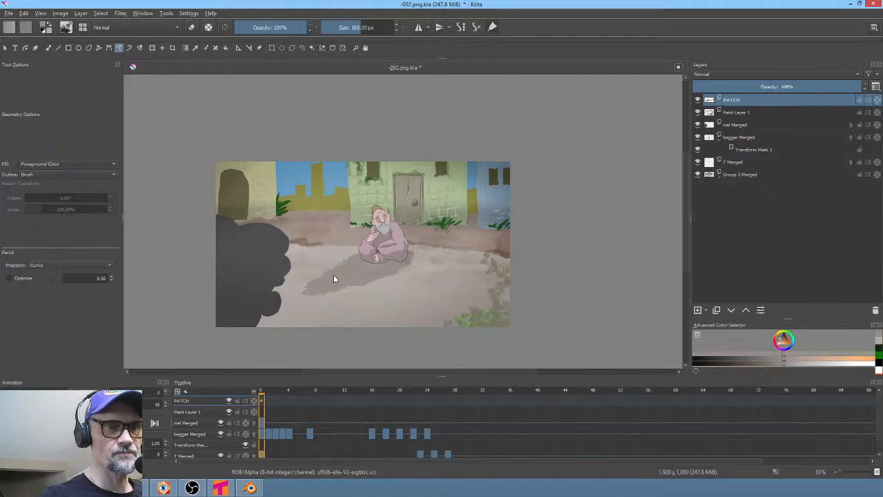
key("b")
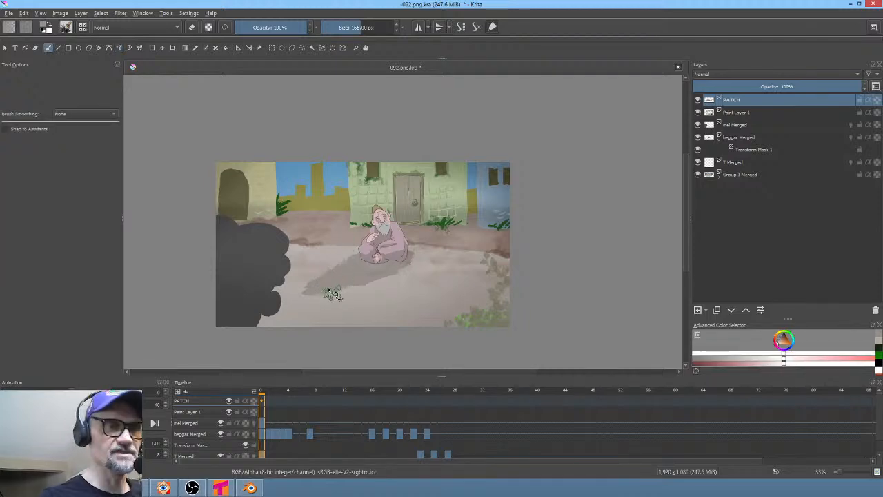
left_click_drag(333, 293, 314, 280, "shift")
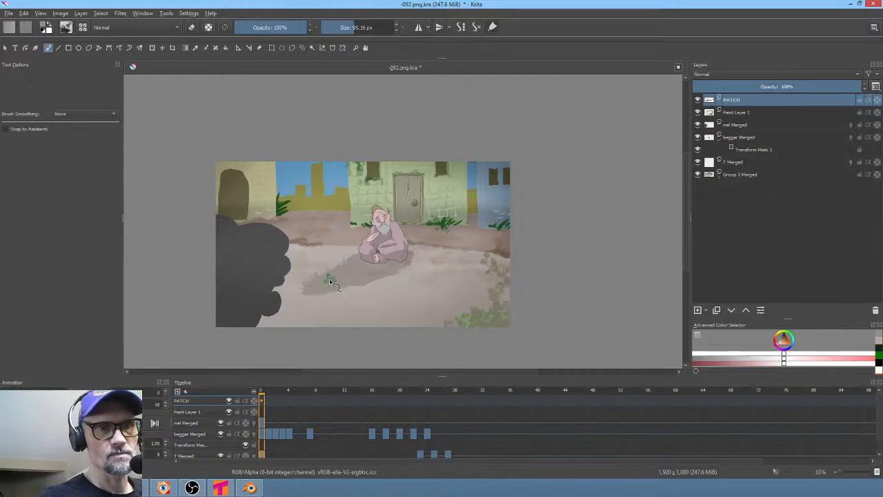
left_click(304, 297, "ctrl")
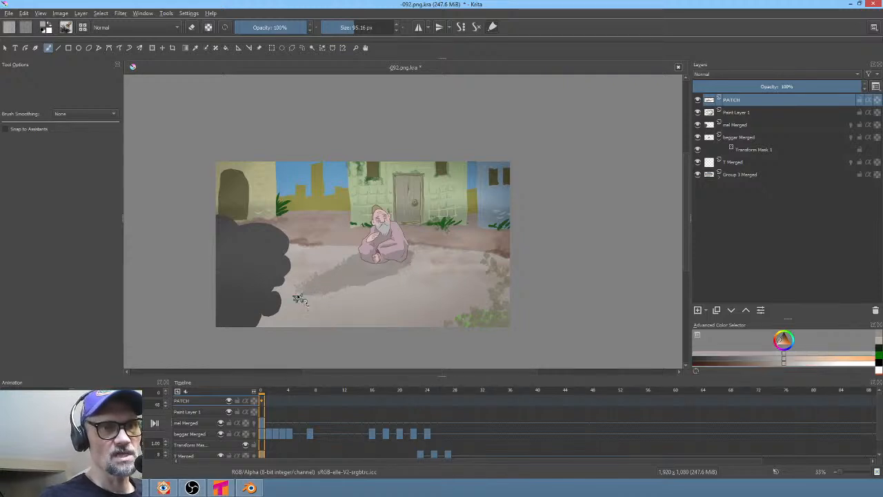
mouse_move(321, 297)
left_mouse_down()
mouse_move(305, 300)
mouse_move(348, 314)
left_mouse_up()
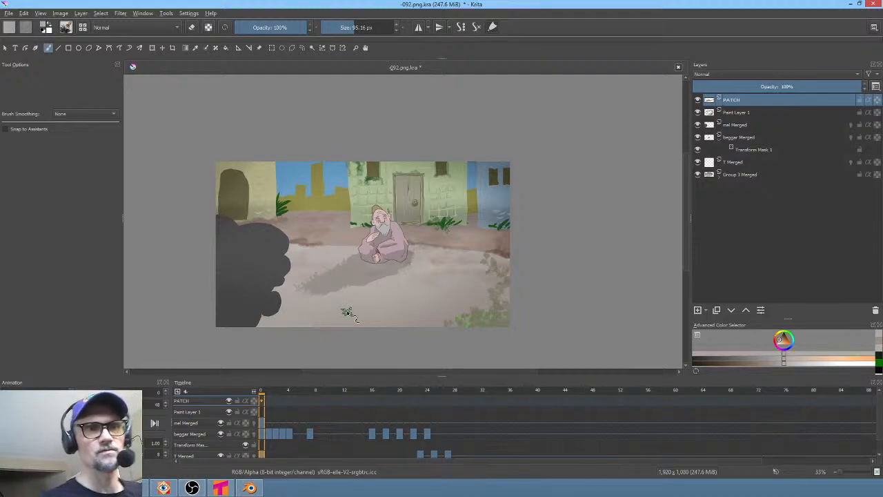
left_click(315, 284, "ctrl")
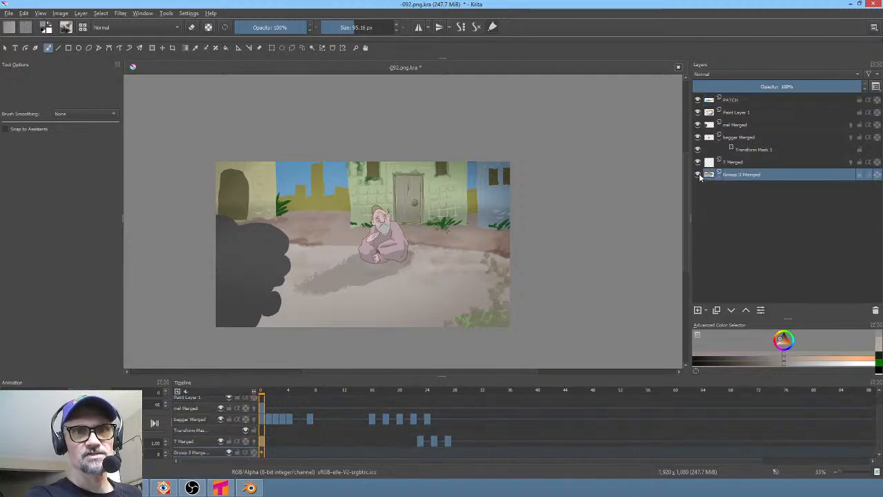
- Put the Group 3 Merged background layer into a new group and save the file
left_click(749, 177)
scroll(460, 184, "up", 2)
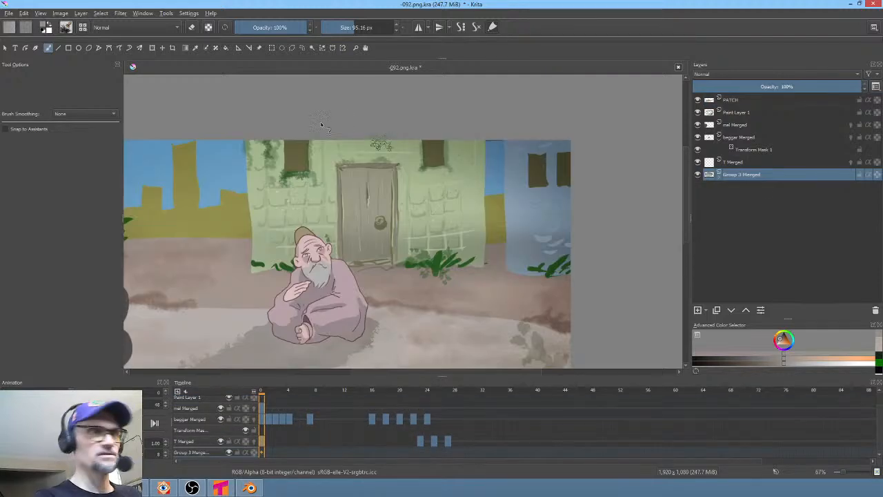
left_click(322, 49)
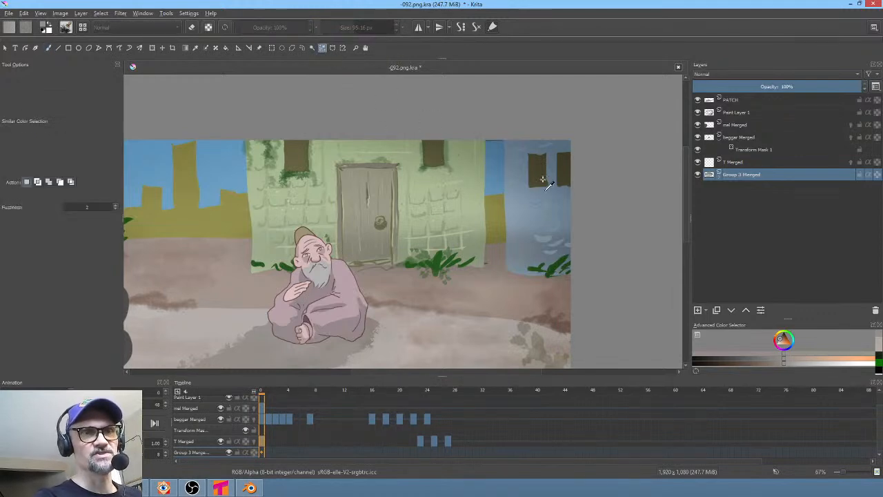
key("b")
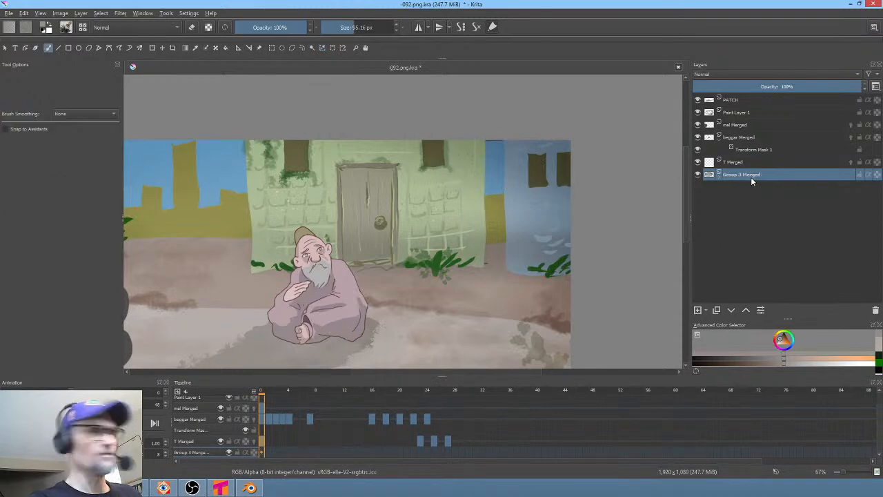
key("ctrl+g")
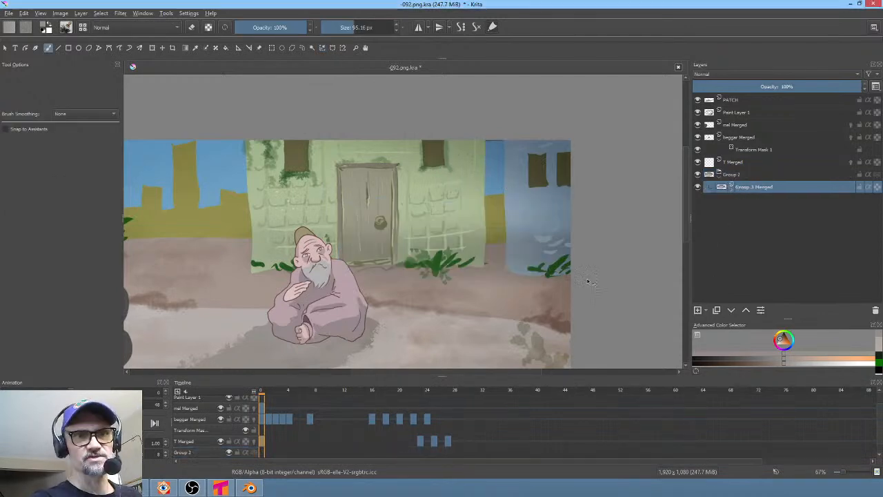
key("ctrl+s")
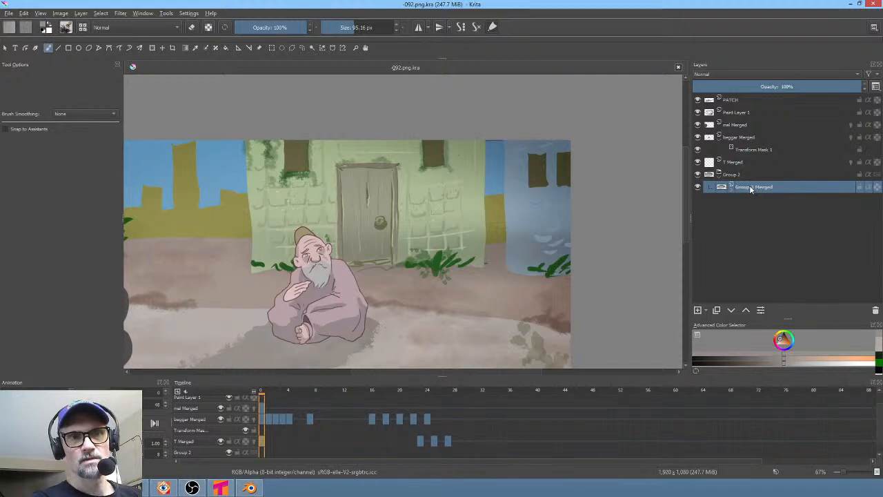
- Add a new paint layer in the group and paint dark foliage texture over the building wall
left_click(697, 310)
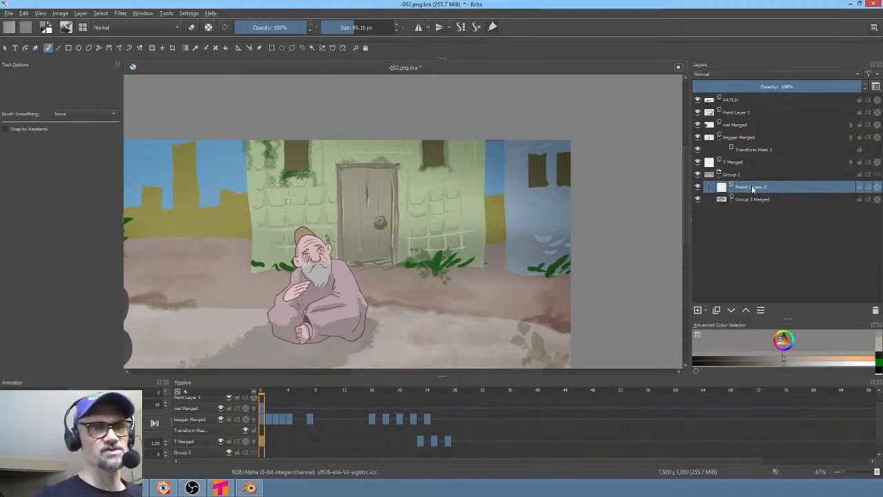
middle_click_drag(443, 236, 430, 233)
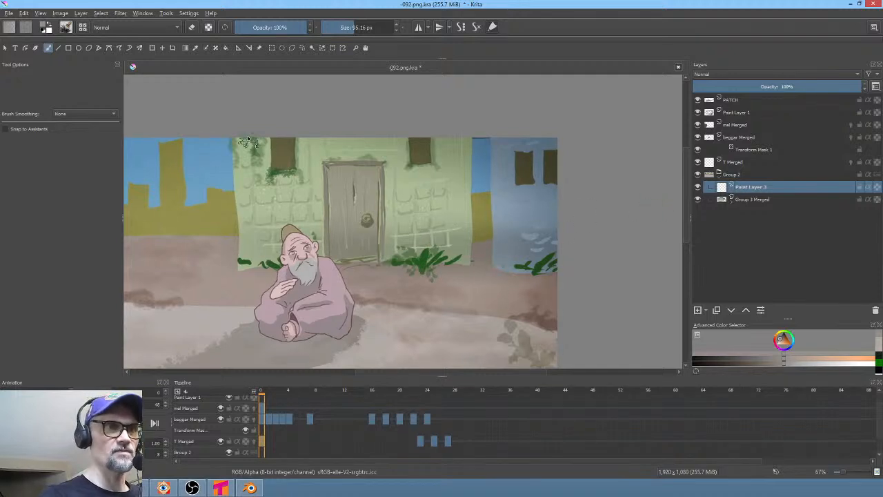
mouse_move(248, 142)
left_mouse_down()
mouse_move(249, 186)
mouse_move(264, 181)
mouse_move(255, 189)
mouse_move(252, 141)
mouse_move(250, 237)
mouse_move(263, 265)
mouse_move(279, 262)
mouse_move(274, 245)
mouse_move(404, 261)
left_mouse_up()
left_click(783, 338)
mouse_move(450, 254)
left_mouse_down()
mouse_move(466, 238)
mouse_move(447, 200)
mouse_move(455, 252)
mouse_move(459, 145)
mouse_move(457, 238)
mouse_move(445, 180)
mouse_move(397, 162)
mouse_move(386, 146)
mouse_move(318, 166)
mouse_move(290, 160)
mouse_move(270, 190)
mouse_move(279, 231)
mouse_move(345, 207)
mouse_move(431, 228)
mouse_move(425, 193)
mouse_move(373, 228)
mouse_move(438, 228)
left_mouse_up()
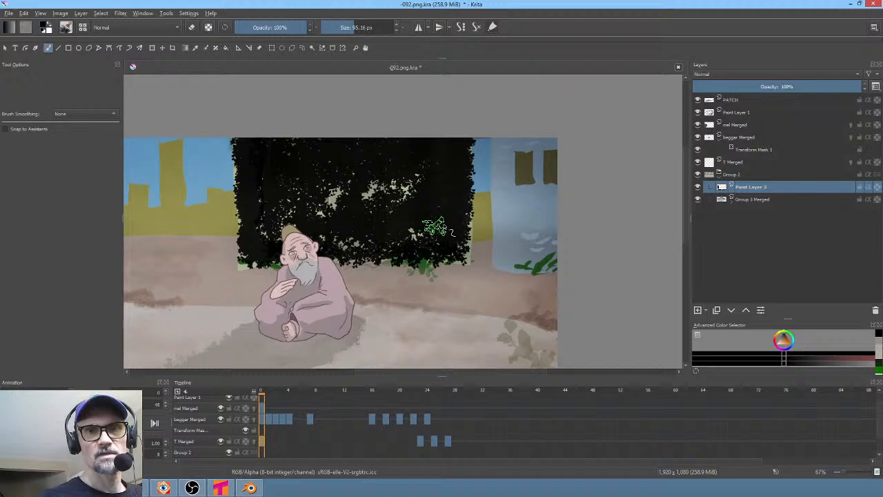
- Pick a light grey and dab lighter texture specks over the dark foliage area
left_click(777, 343)
mouse_move(331, 150)
left_mouse_down()
mouse_move(317, 198)
mouse_move(423, 164)
mouse_move(428, 207)
mouse_move(388, 148)
mouse_move(266, 200)
mouse_move(279, 141)
mouse_move(462, 231)
mouse_move(452, 165)
mouse_move(448, 194)
left_mouse_up()
left_click(447, 196, "ctrl")
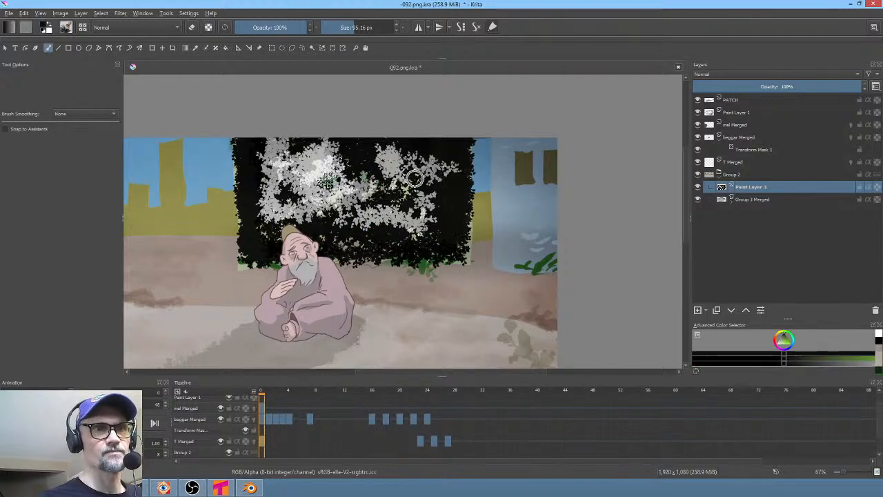
mouse_move(327, 181)
left_mouse_down()
mouse_move(311, 174)
mouse_move(360, 218)
mouse_move(391, 162)
left_mouse_up()
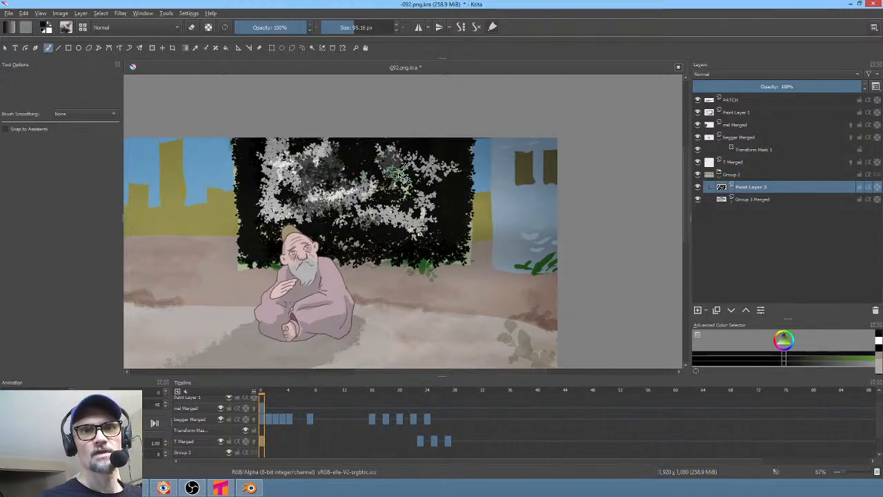
- Set the new paint layer's blending mode to Overlay and lower its opacity to a few percent
left_click_drag(831, 87, 710, 89)
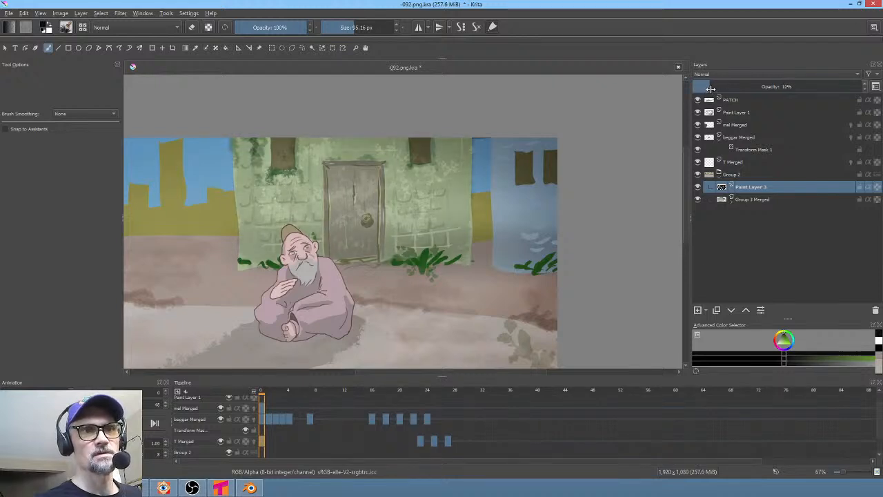
middle_click_drag(472, 231, 455, 268, "ctrl")
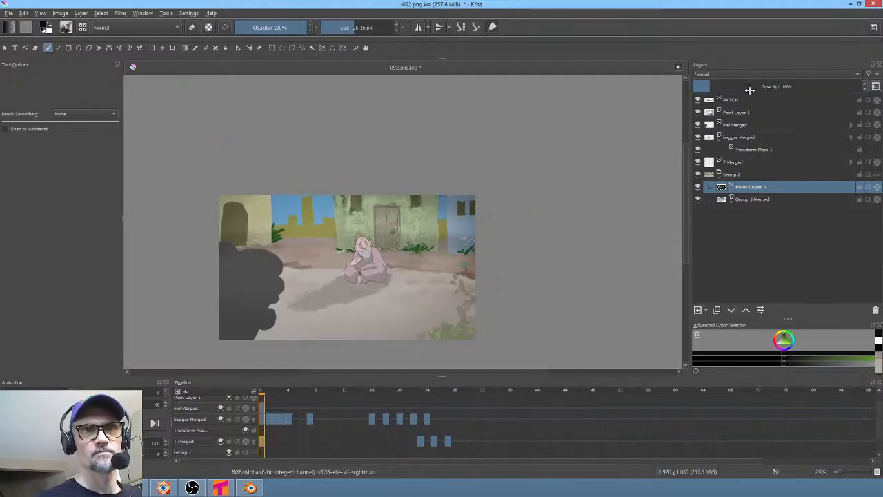
left_click_drag(710, 88, 729, 86)
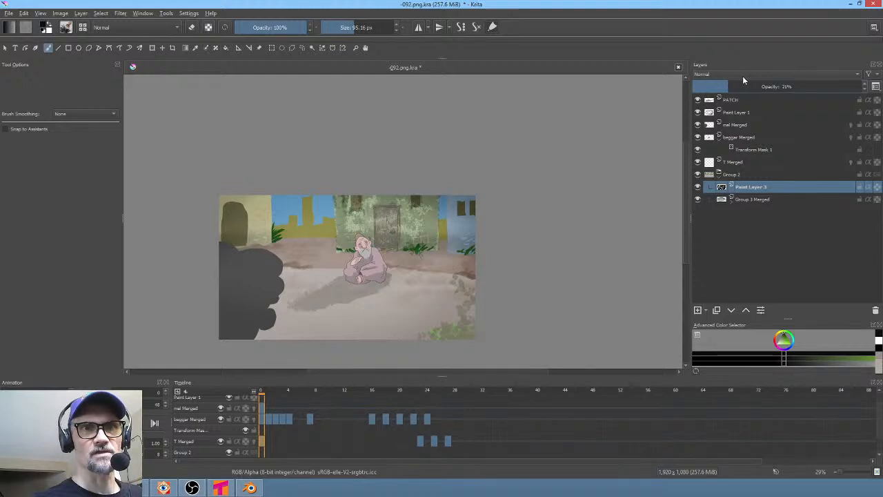
left_click(743, 74)
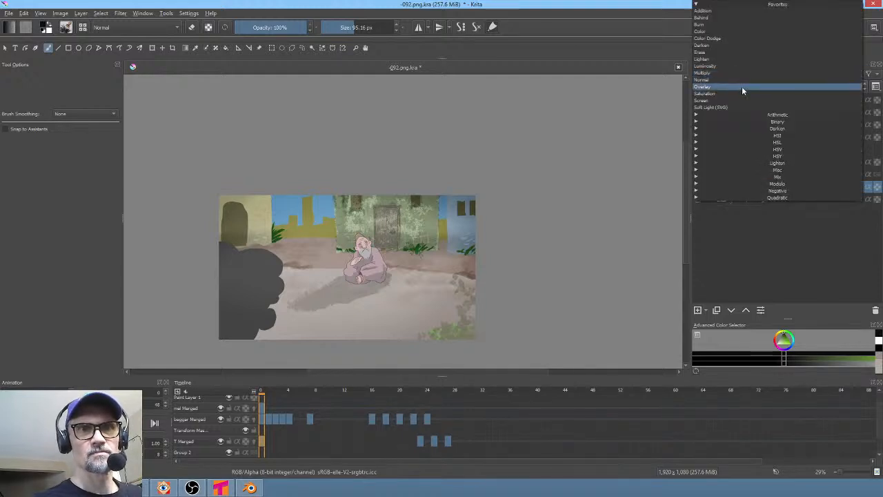
left_click(743, 89)
left_click_drag(729, 88, 702, 87)
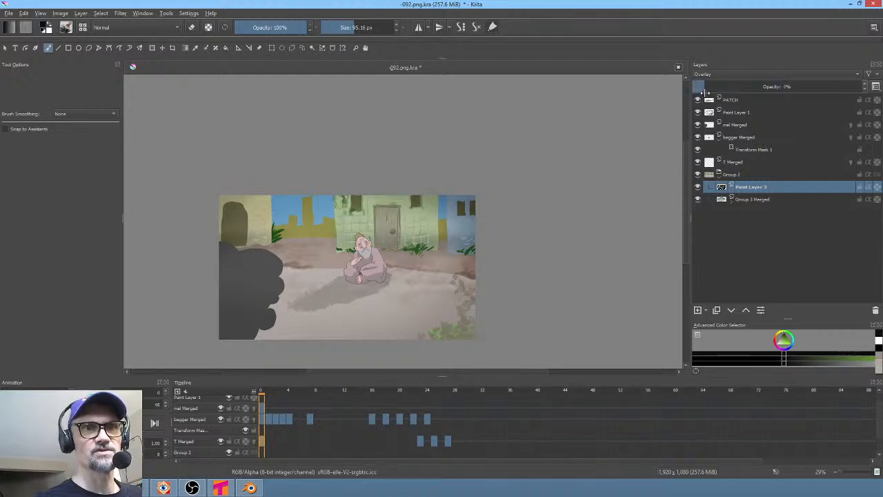
left_click_drag(706, 88, 712, 90)
- Apply a Curves adjustment with a gentle S-curve to the Group 3 Merged background layer
left_click(761, 200)
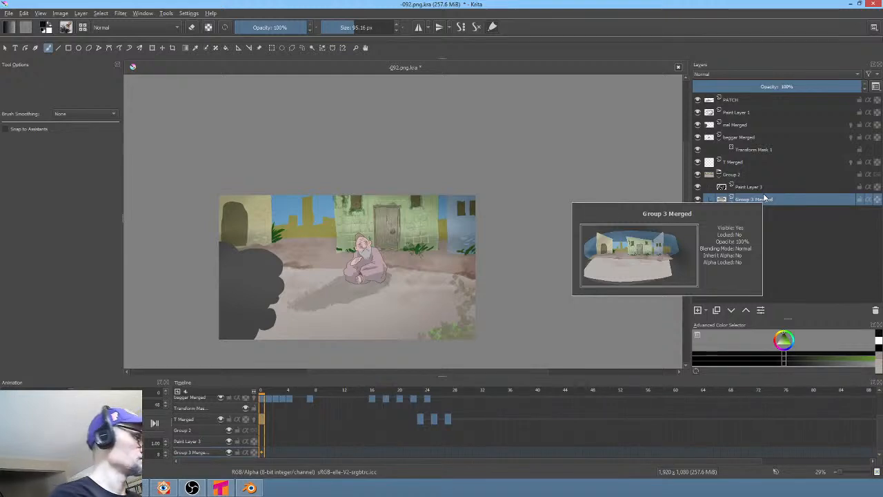
key("ctrl+m")
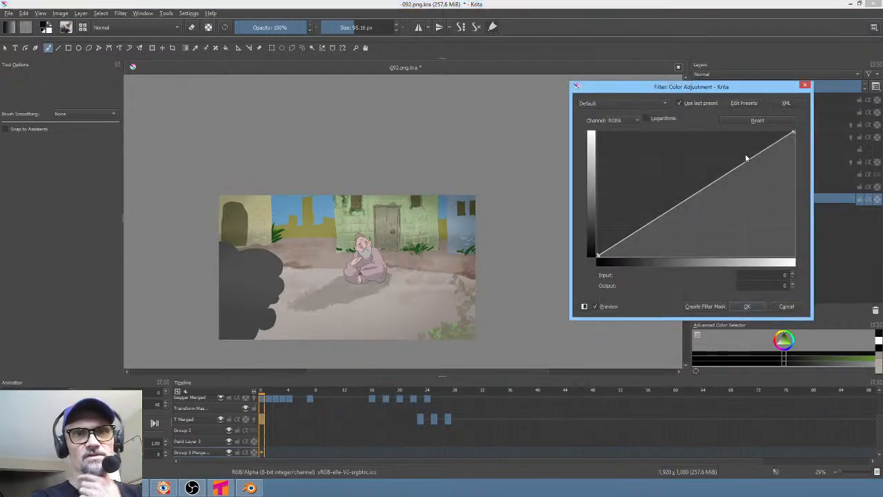
left_click_drag(747, 162, 747, 156)
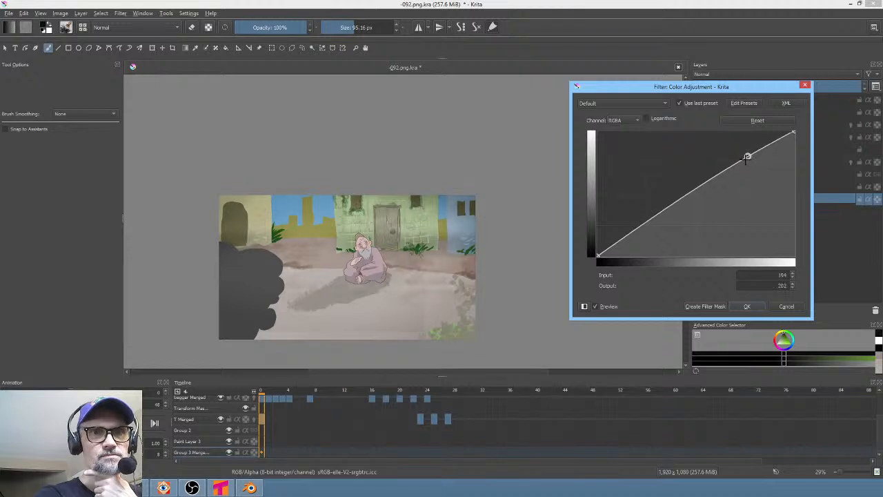
mouse_move(713, 181)
left_mouse_down()
mouse_move(704, 212)
mouse_move(697, 187)
mouse_move(704, 195)
left_mouse_up()
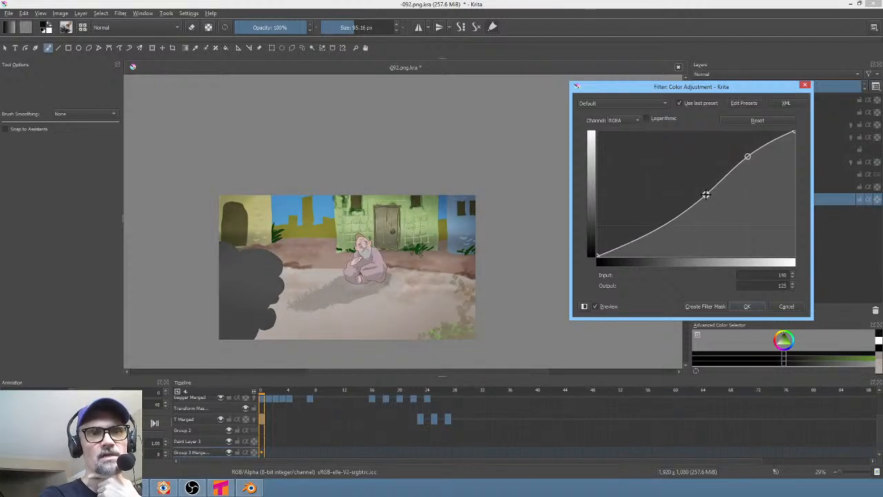
left_click(609, 308)
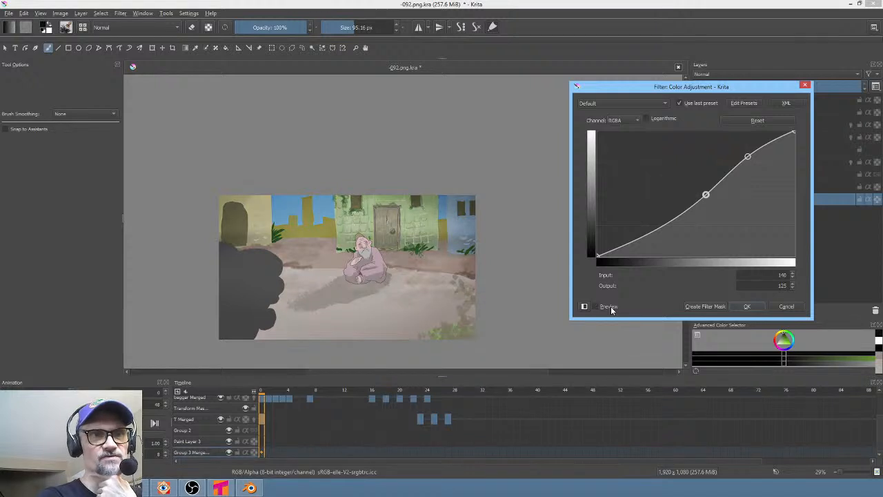
left_click(610, 309)
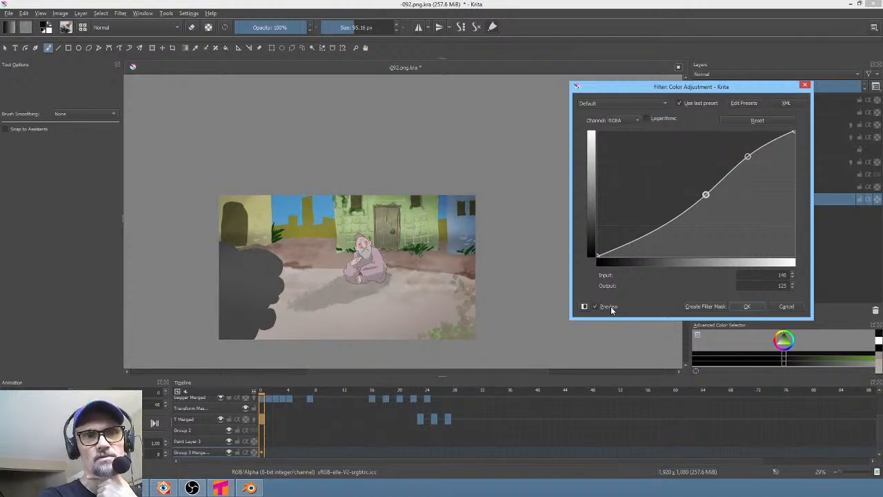
left_click(610, 309)
left_click(611, 310)
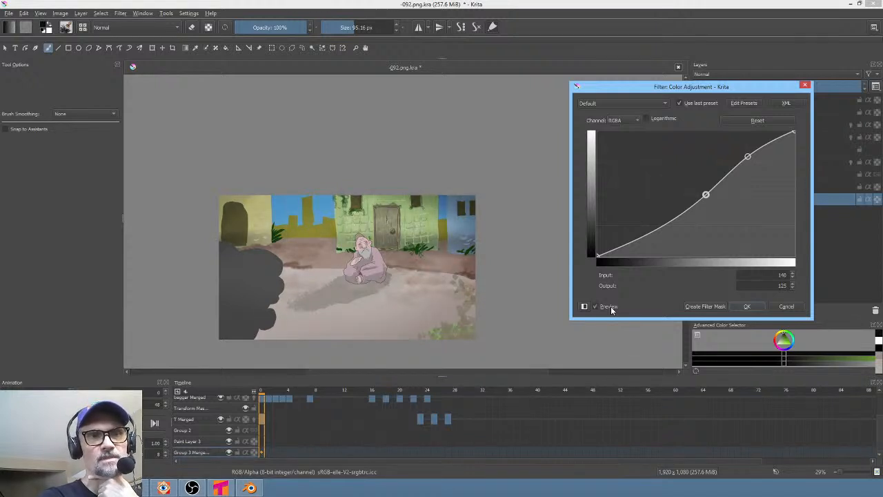
left_click_drag(747, 156, 749, 160)
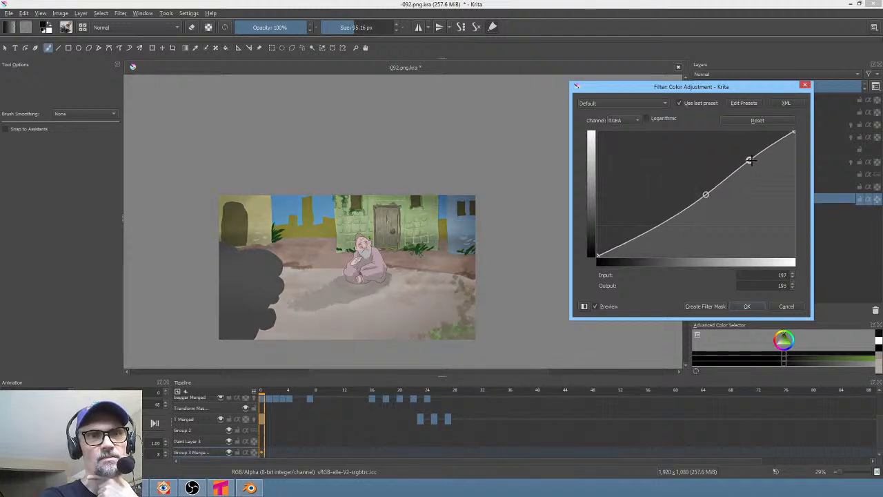
left_click(610, 309)
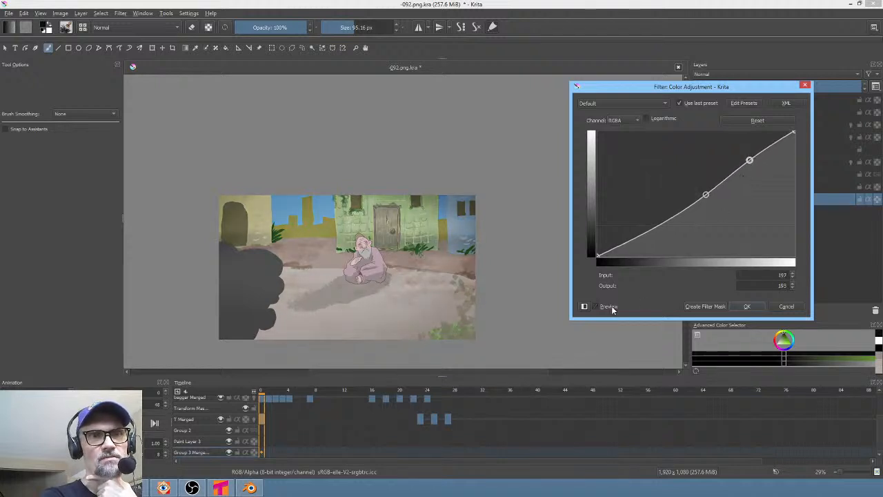
left_click(746, 307)
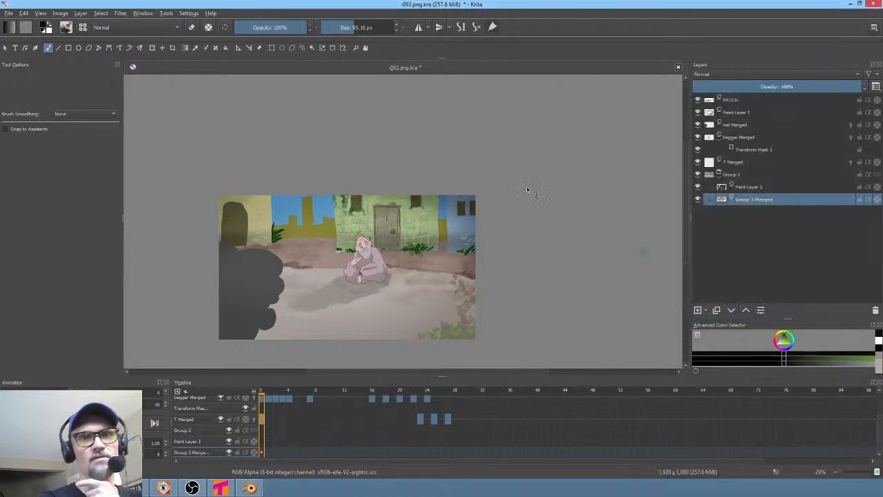
- Toggle the overlay paint layer's visibility and view the building at 100% zoom to compare
left_click(698, 186)
left_click(698, 187)
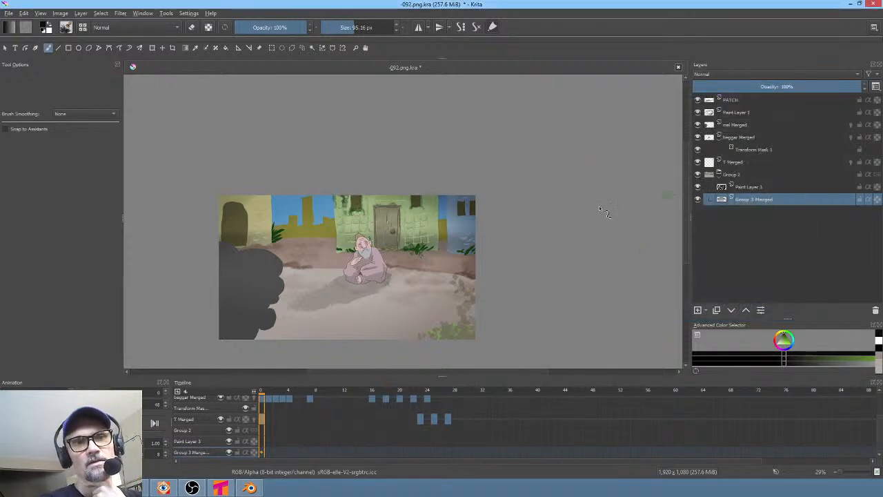
key("1")
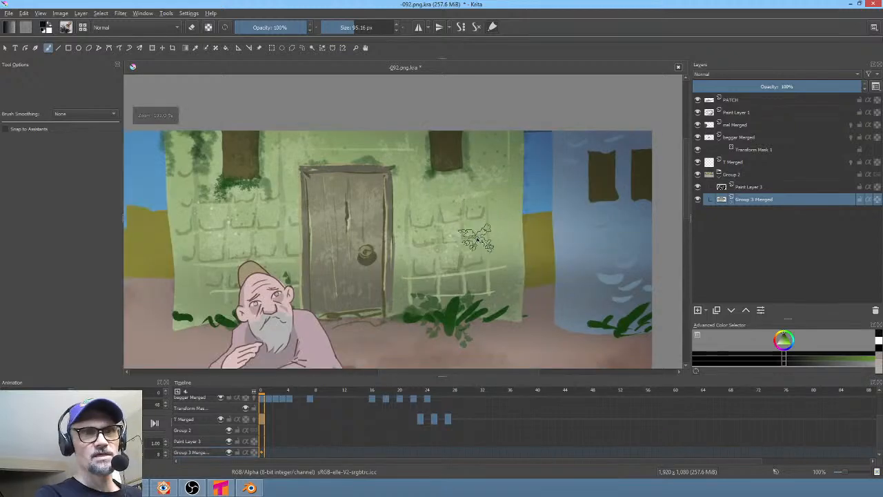
- Zoom out to the whole frame and toggle the visibility of the PATCH, Paint Layer 1 and mel Merged layers to compare
middle_click_drag(473, 232, 521, 131)
scroll(501, 225, "down", 1)
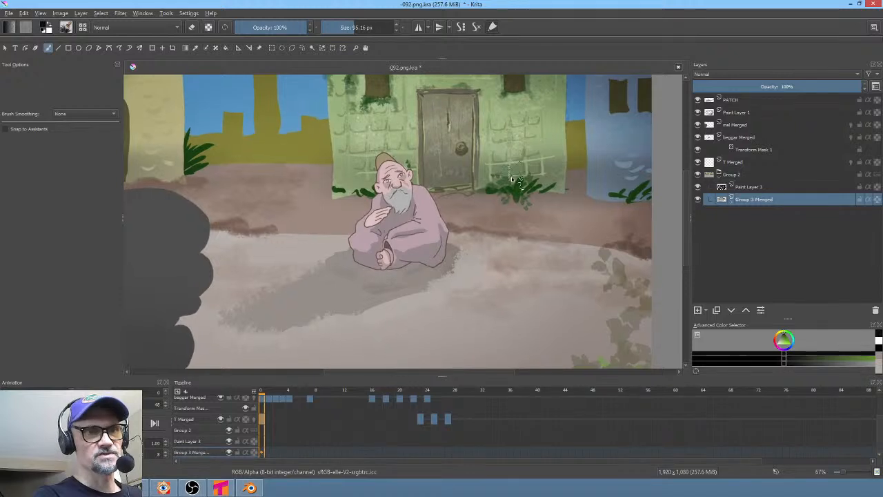
scroll(514, 178, "down", 1)
mouse_move(519, 181)
middle_mouse_down()
mouse_move(508, 184)
mouse_move(513, 190)
middle_mouse_up()
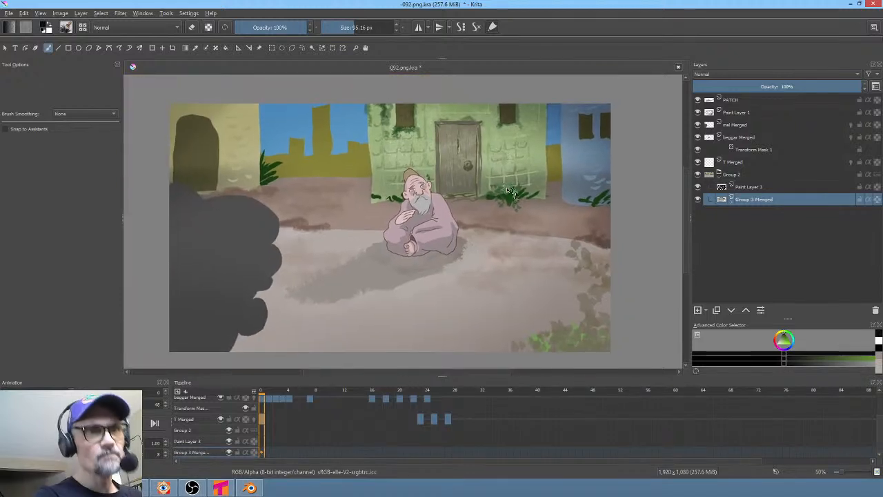
left_click(735, 100)
left_click(698, 100)
left_click(698, 101)
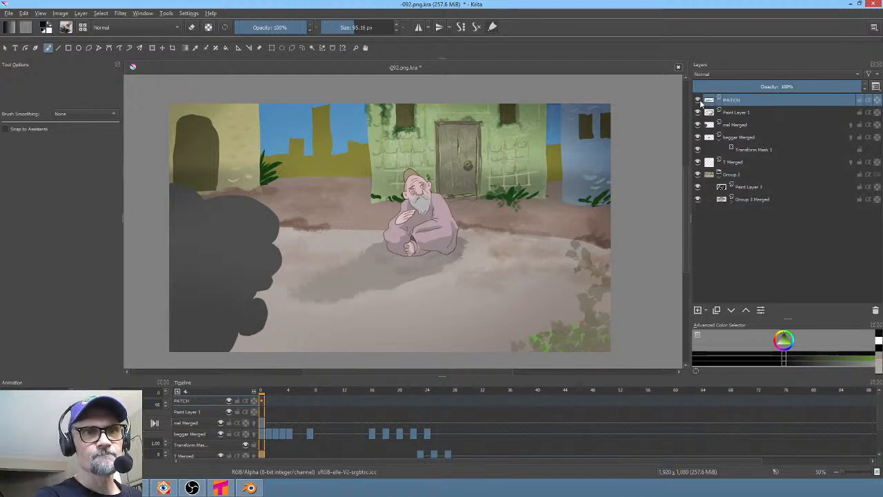
left_click(698, 101)
left_click(698, 100)
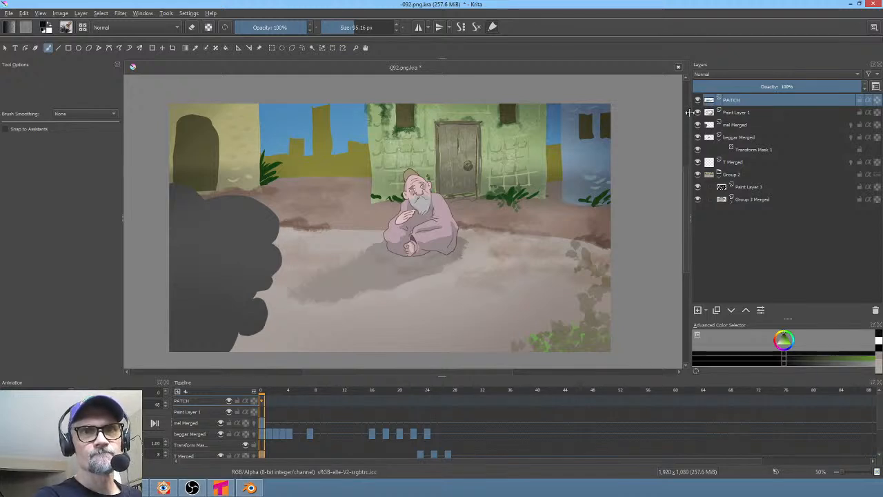
left_click(698, 113)
left_click(698, 112)
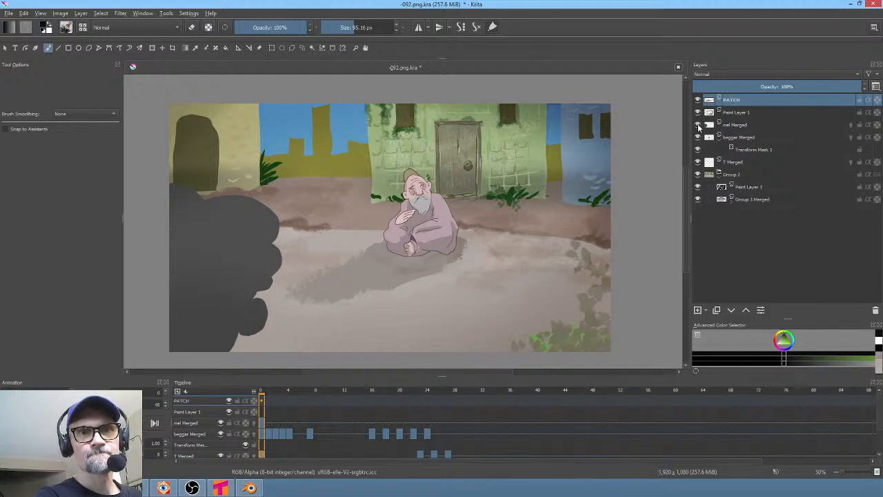
left_click(698, 125)
left_click(698, 125)
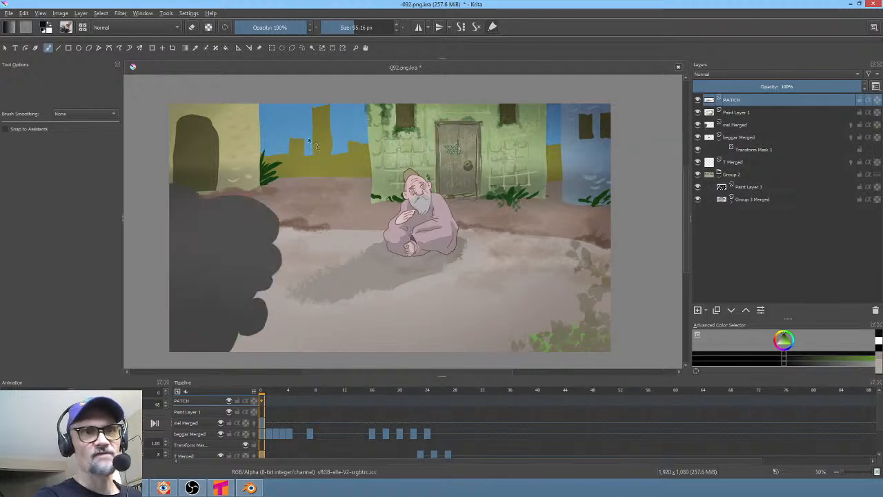
- Save the Krita document
left_click(7, 14)
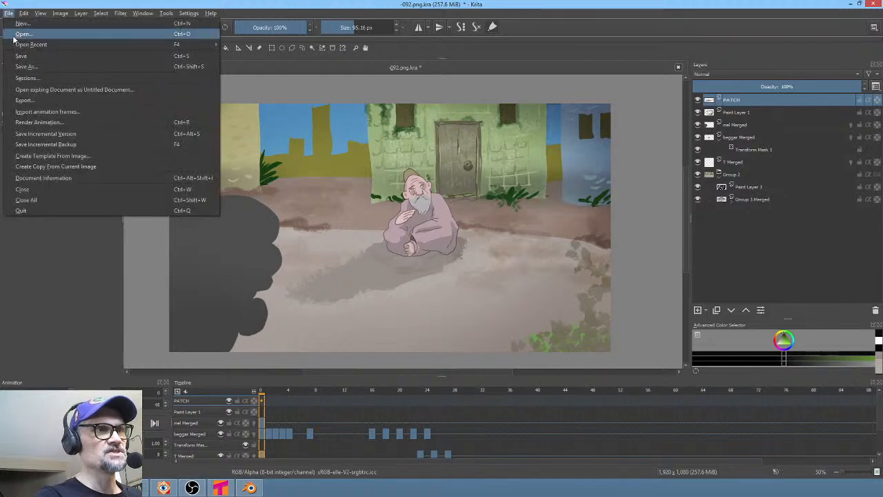
left_click(17, 57)
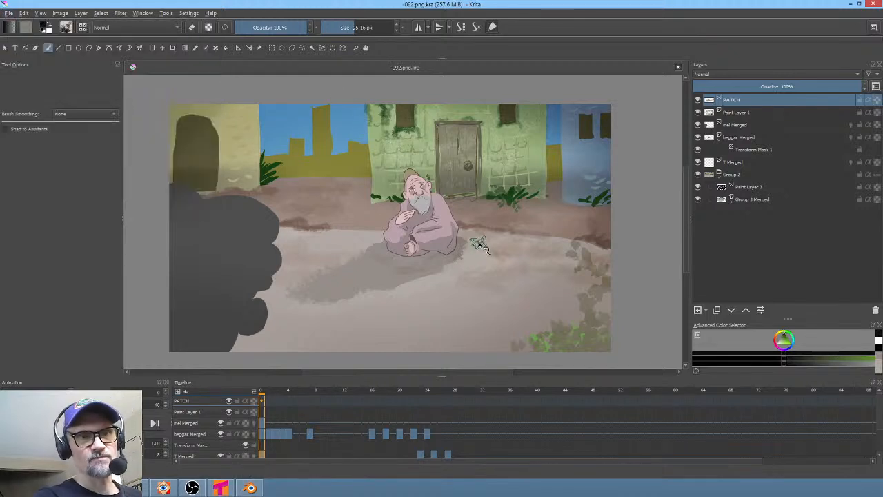
- Scale up and reposition the dark foreground shape on the mel Merged layer with the Transform tool
scroll(467, 207, "down", 1)
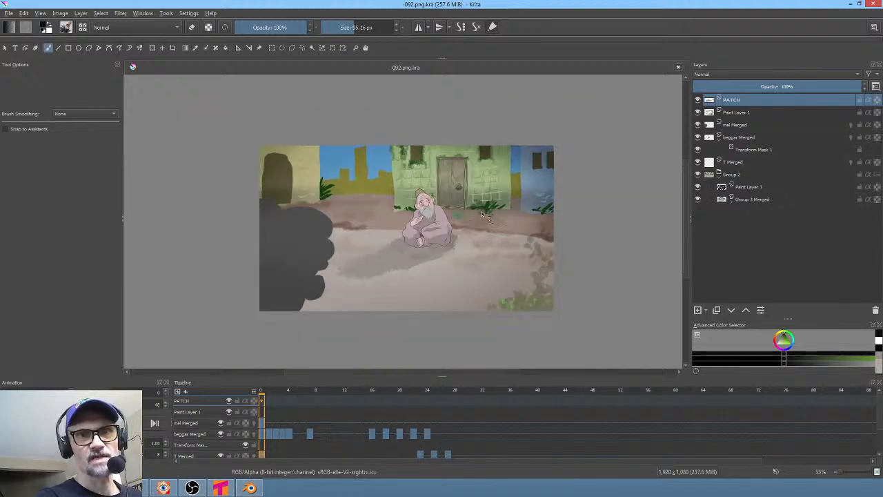
left_click(734, 127)
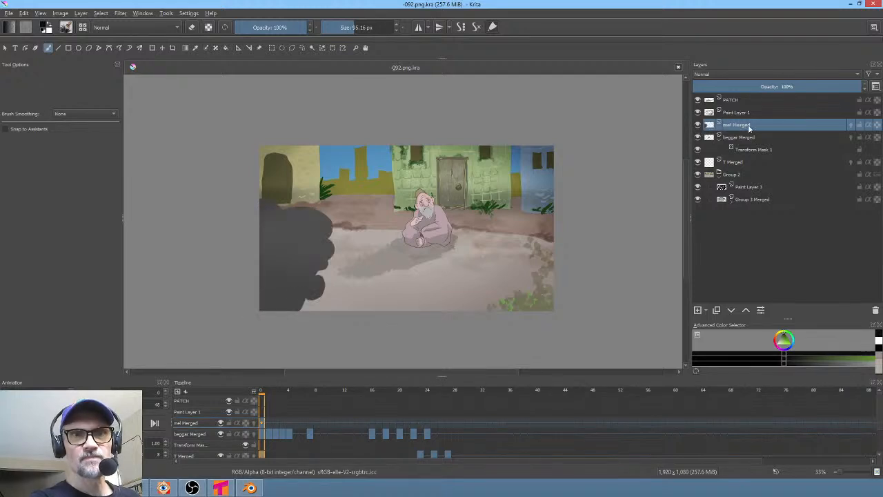
key("ctrl+t")
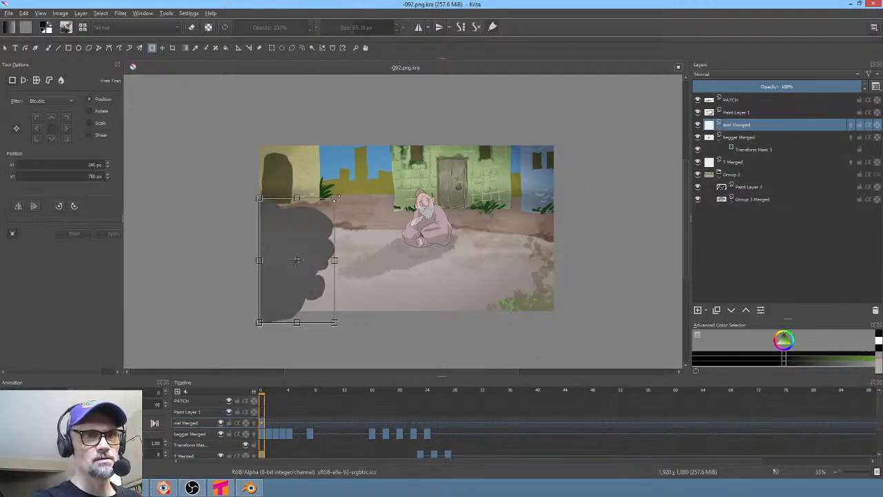
key("Return")
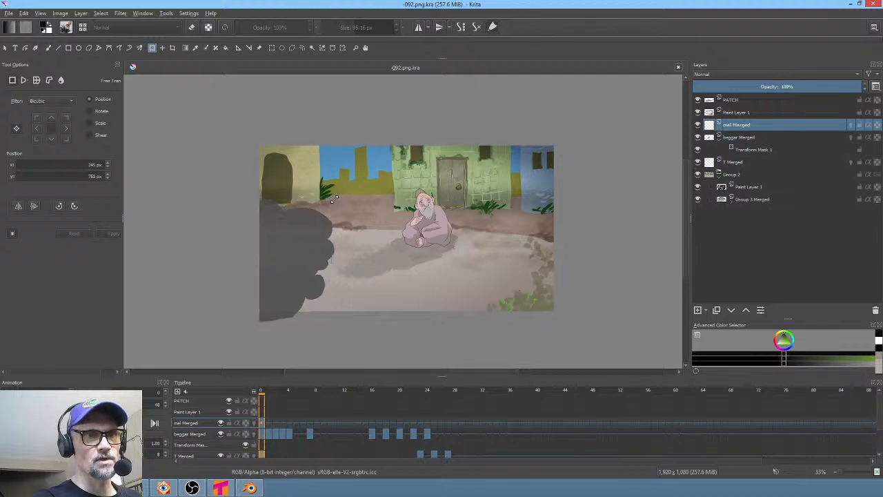
left_click_drag(334, 199, 382, 118)
left_click_drag(347, 173, 323, 244)
key("Return")
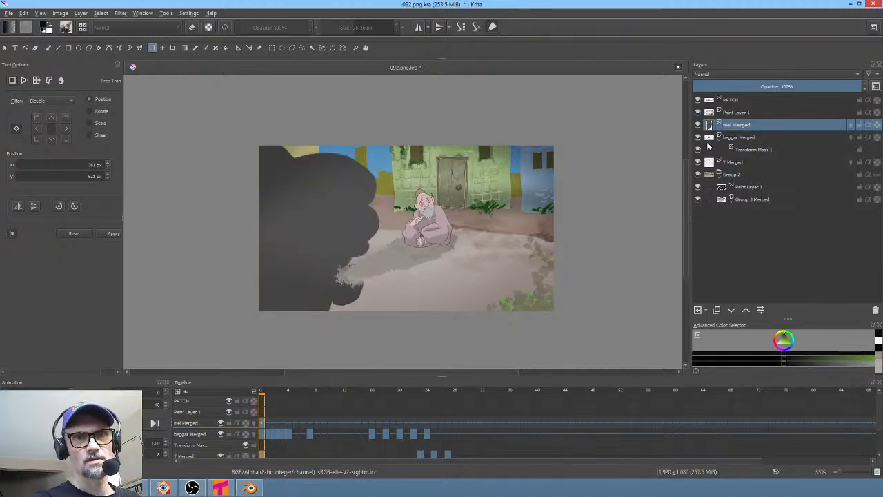
- Move the mel Merged layer to the top of the layer stack, check its visibility, and save the document
left_click(745, 311)
left_click(746, 310)
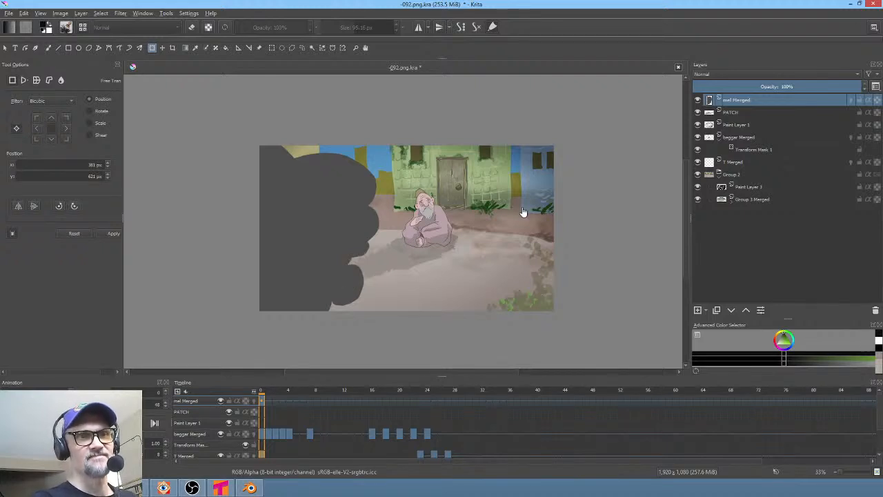
left_click(697, 100)
left_click(698, 100)
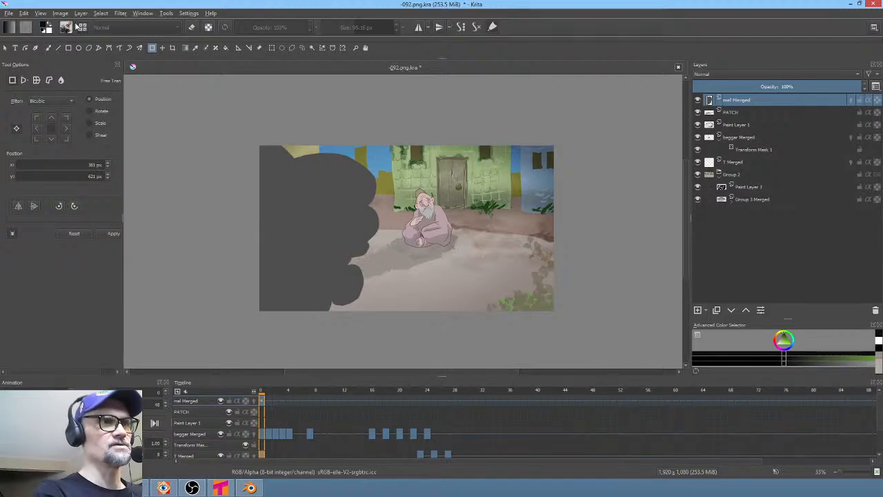
left_click(8, 15)
left_click(21, 56)
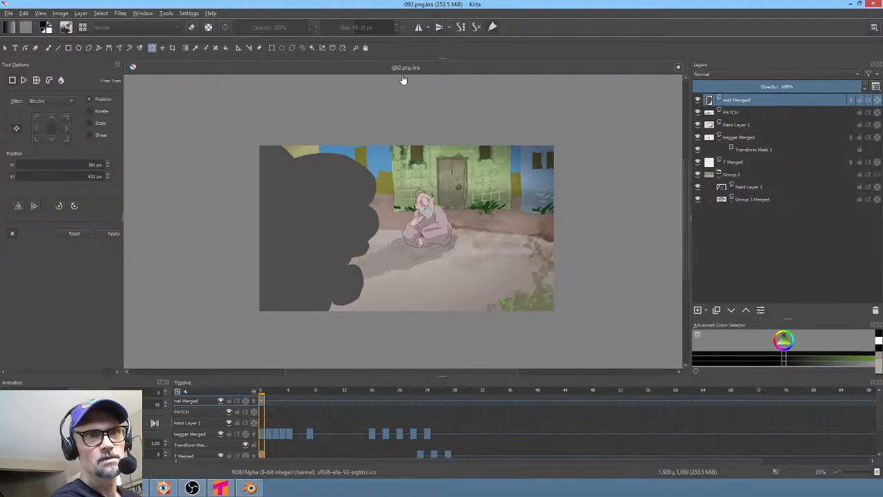
- Switch to Vegas Pro and play the timeline at the 092 clip to preview the updated shot, then return to Krita
key("ctrl+shift+r")
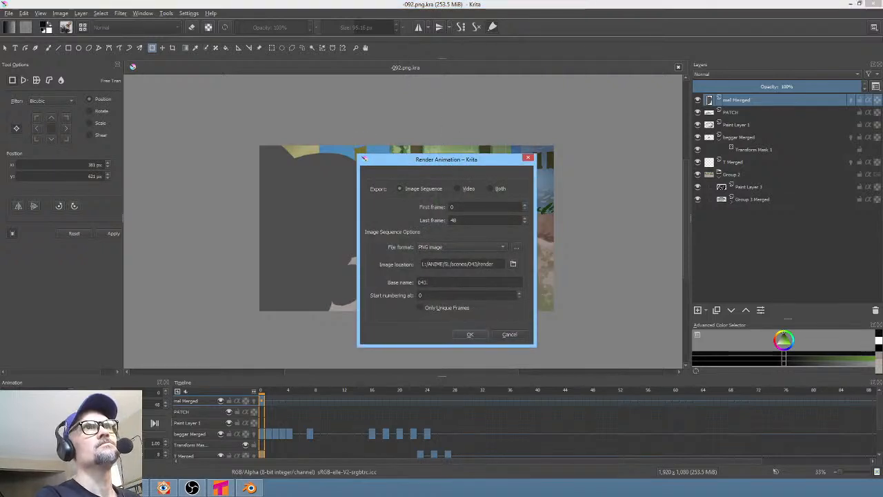
key("Escape")
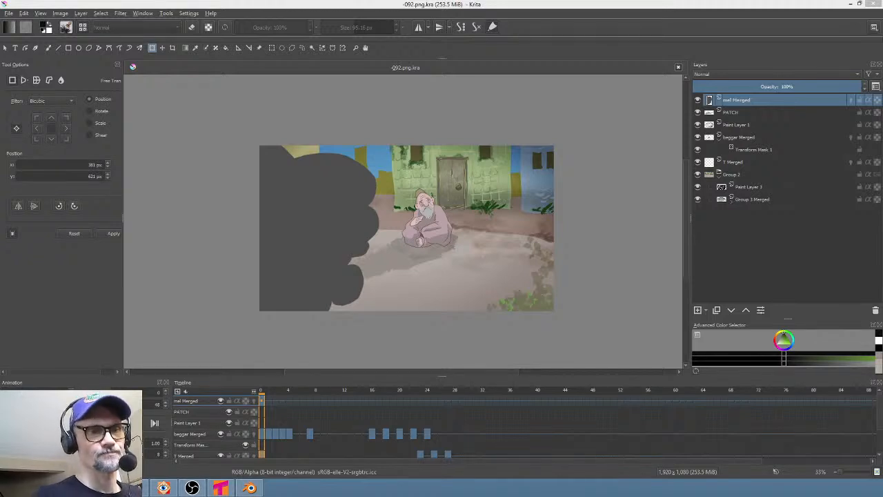
left_click(133, 488)
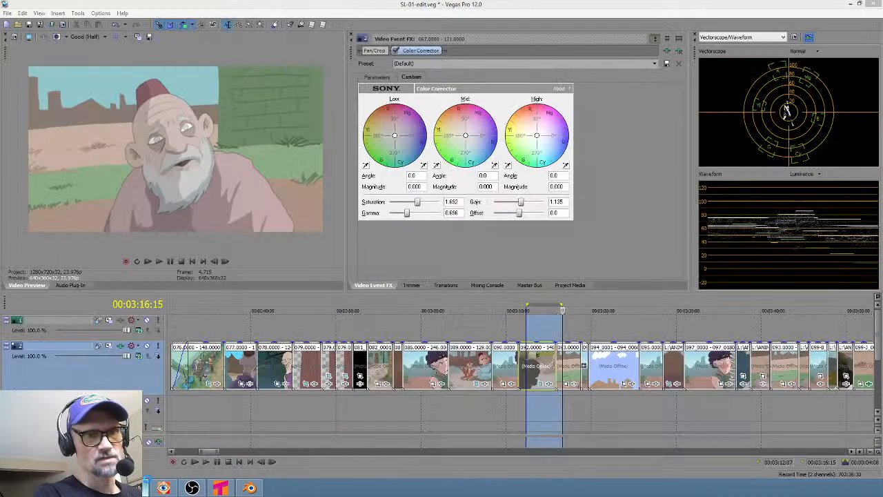
left_click(511, 400)
key("space")
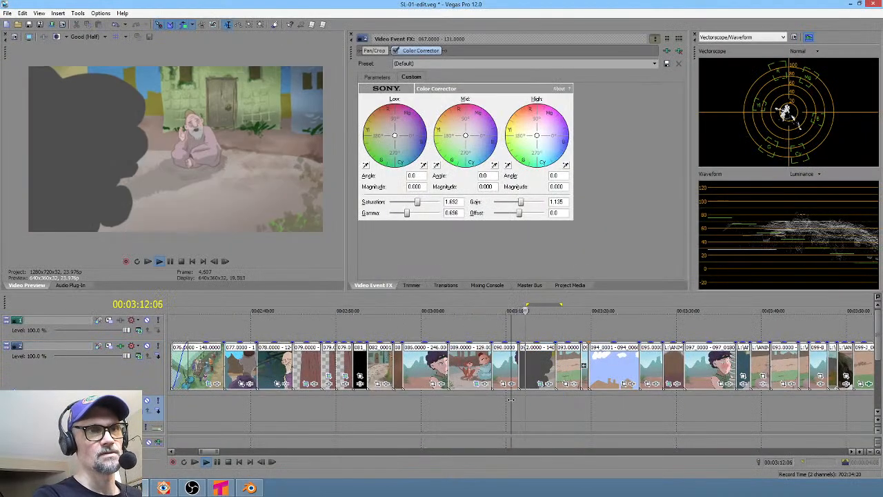
key("alt+Tab")
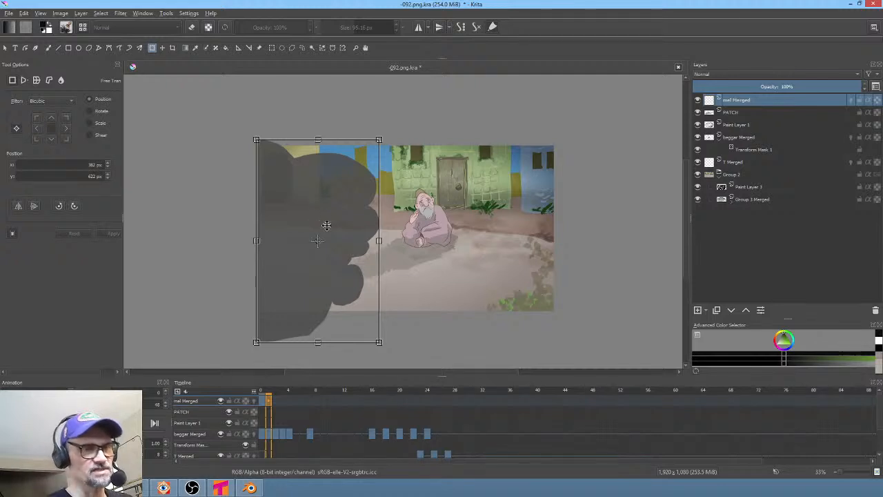
- Animate the foreground shape on the mel Merged layer across frames 0 to 4, nudging it left on each frame
key("Return")
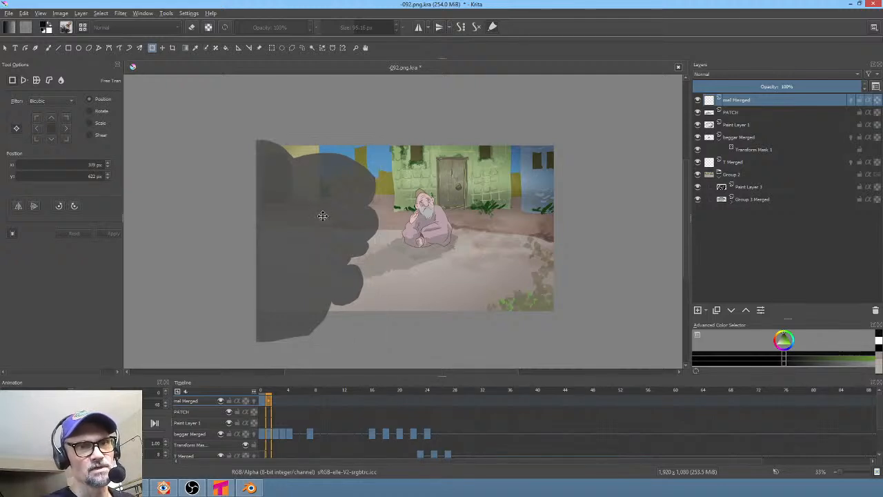
left_click_drag(319, 218, 276, 254)
left_click(275, 403)
left_click(298, 246)
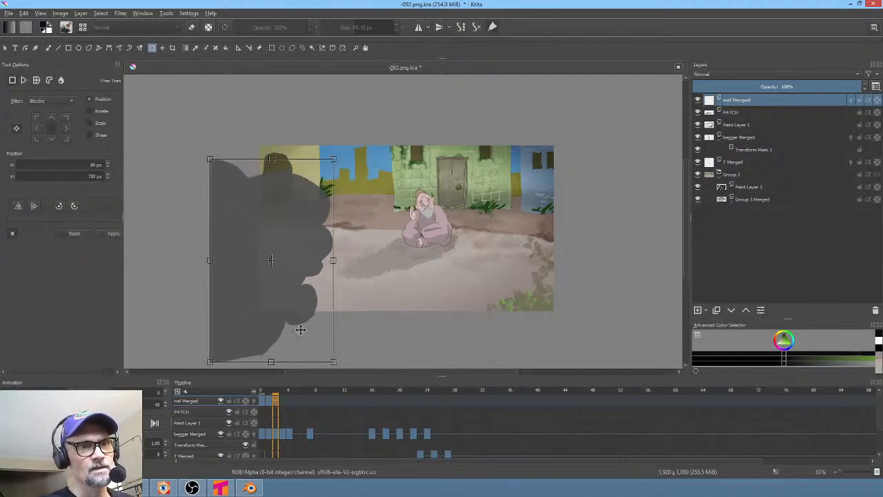
left_click(281, 402)
left_click(273, 249)
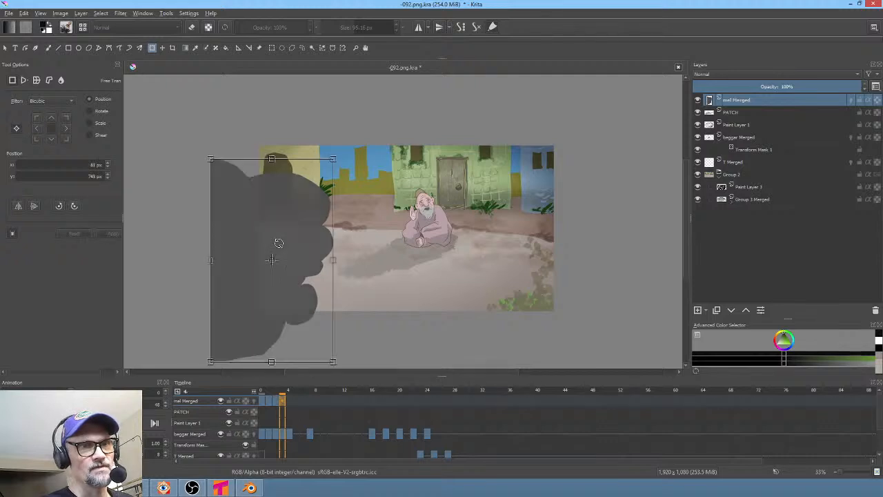
left_click_drag(284, 242, 280, 242)
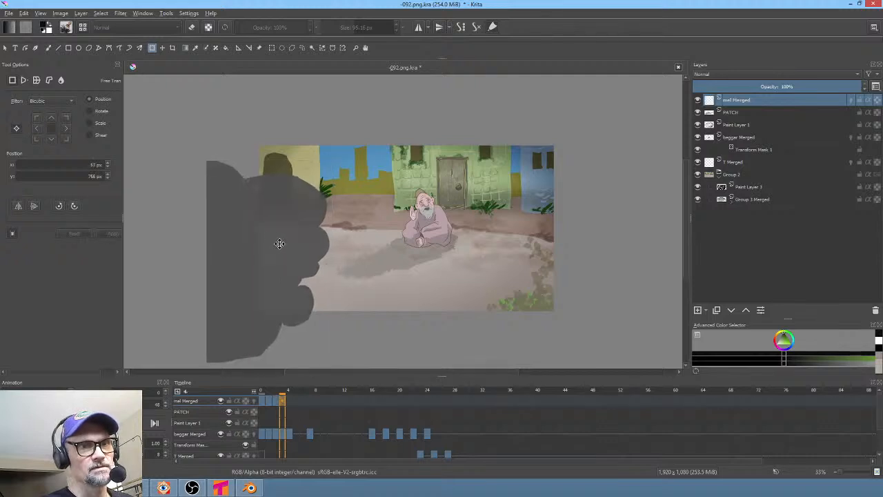
left_click(288, 402)
left_click_drag(282, 404, 280, 403)
left_click(262, 399, "shift")
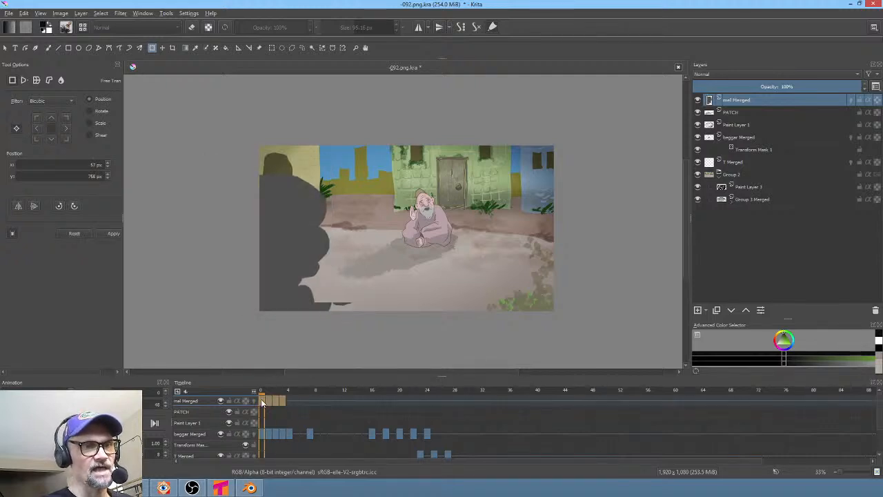
right_click(261, 398)
left_click(295, 381)
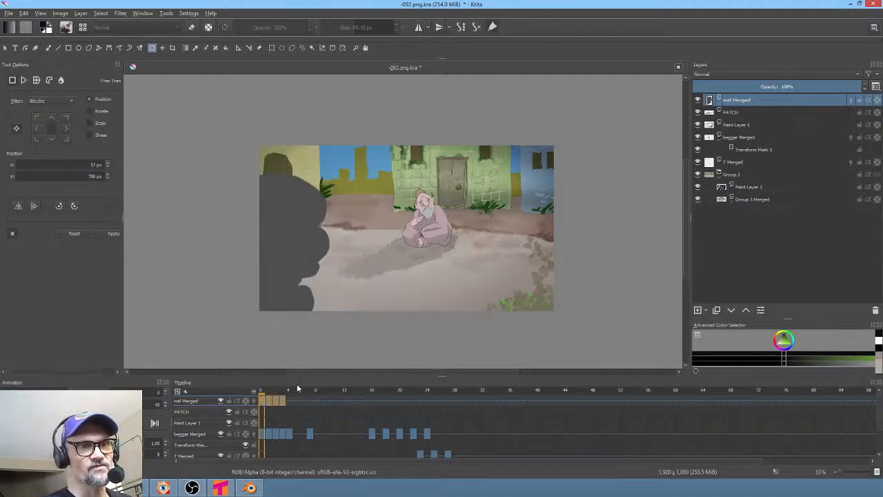
left_click(262, 402)
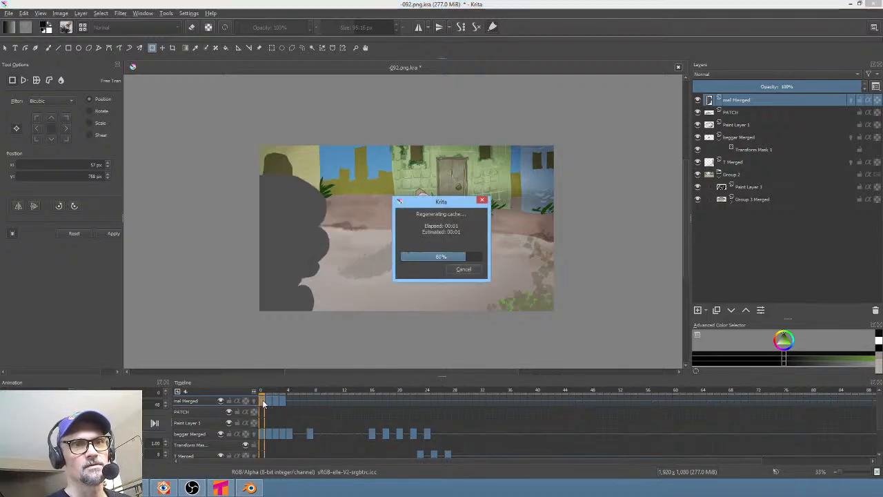
- Save and render the animation as a PNG image sequence named 092. into the 092/render folder, replacing old frames
key("space")
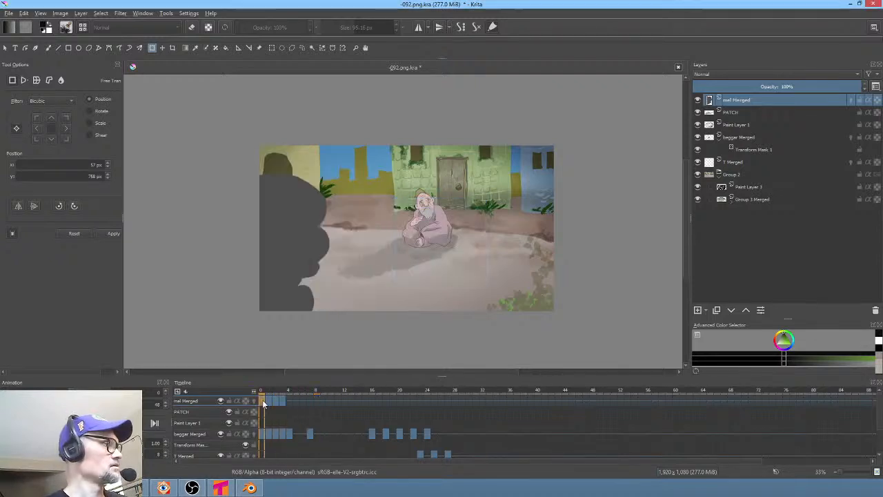
key("ctrl+s")
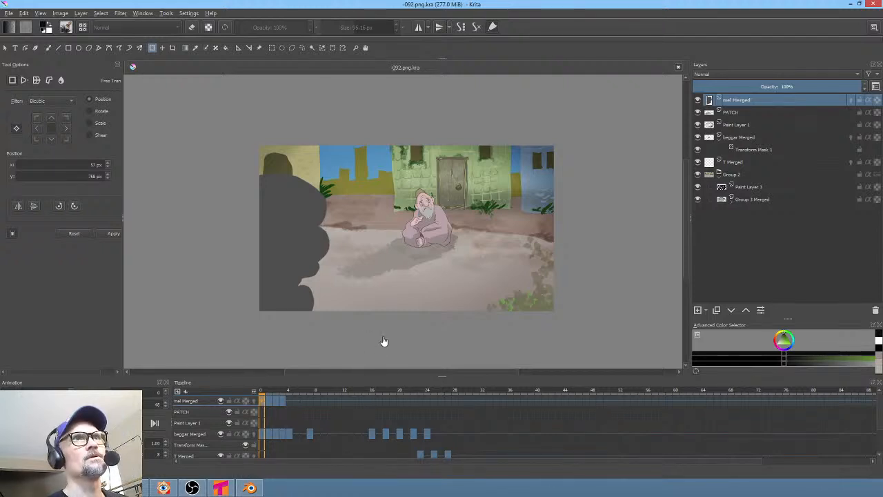
key("F12")
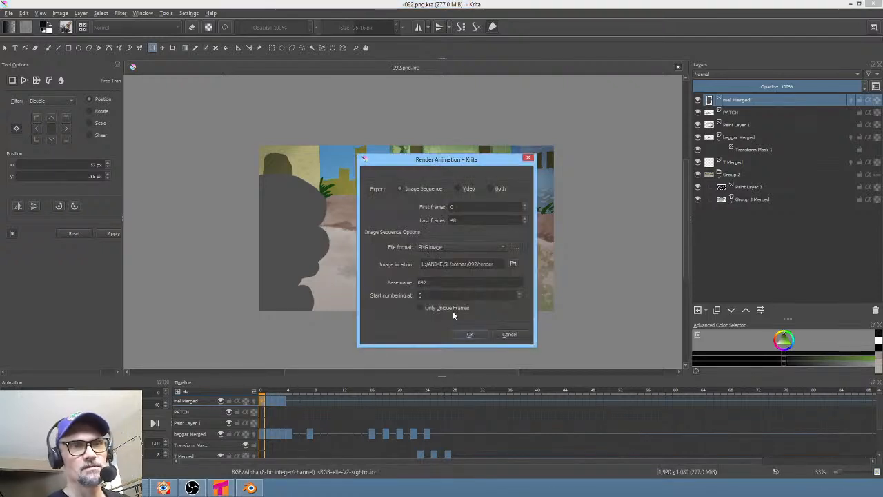
left_click(475, 334)
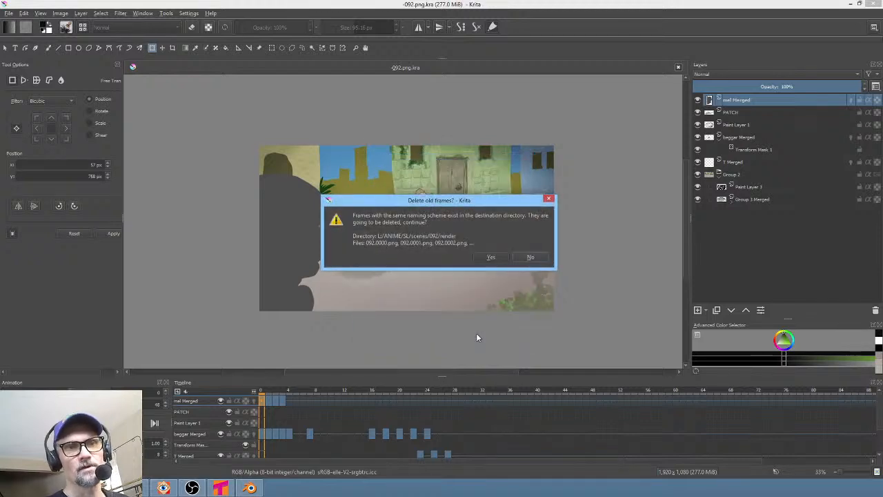
left_click(489, 255)
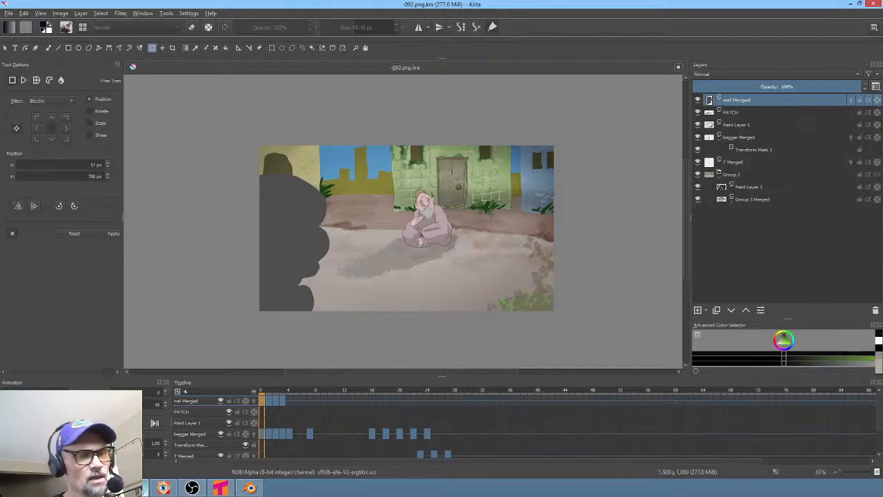
- Switch to Vegas Pro to review the re-rendered clip
mouse_move(141, 488)
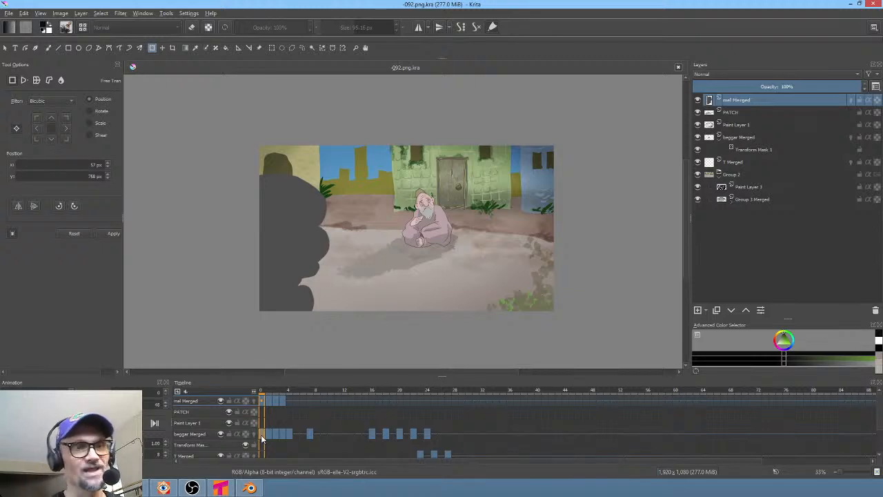
left_click(144, 486)
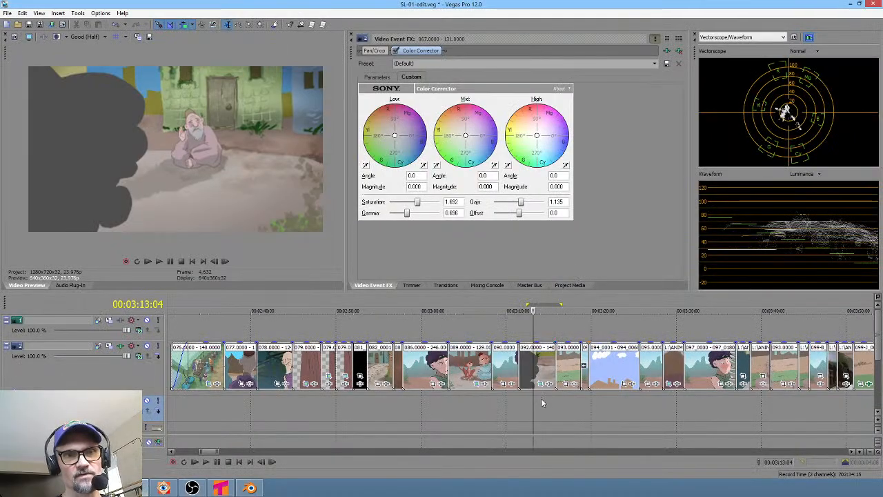
- Zoom and scroll along the edit timeline to locate the 092 clip
scroll(600, 388, "down", 10)
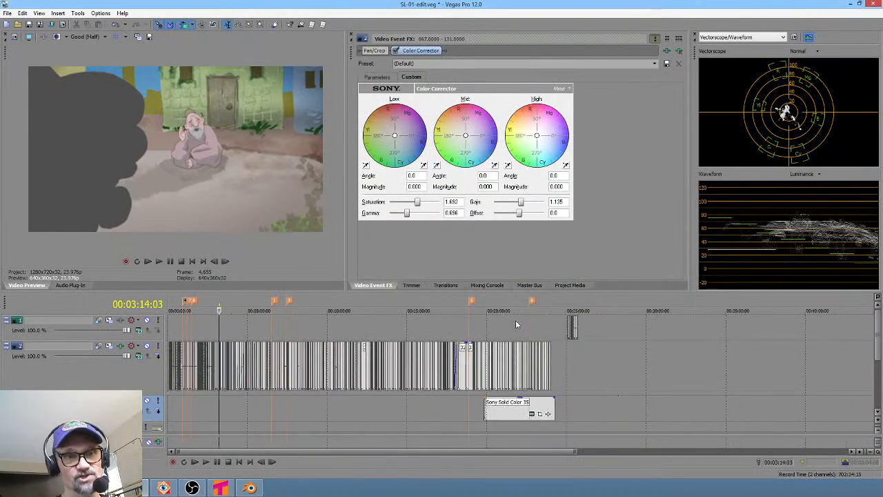
left_click(516, 320)
scroll(515, 320, "up", 8)
mouse_move(554, 320)
left_mouse_down()
mouse_move(790, 317)
mouse_move(726, 311)
left_mouse_up()
left_click_drag(387, 312, 433, 312)
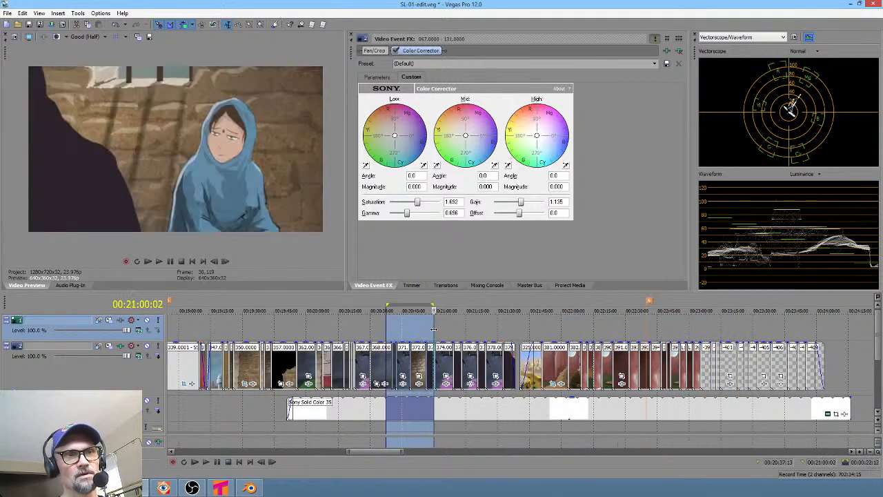
left_click_drag(699, 328, 735, 327)
scroll(731, 327, "up", 2)
left_click_drag(278, 329, 374, 327)
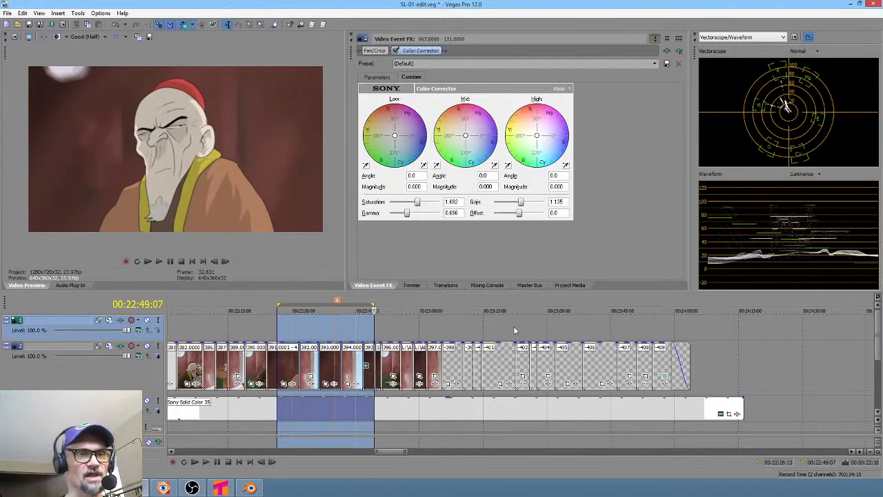
middle_click_drag(487, 324, 338, 329)
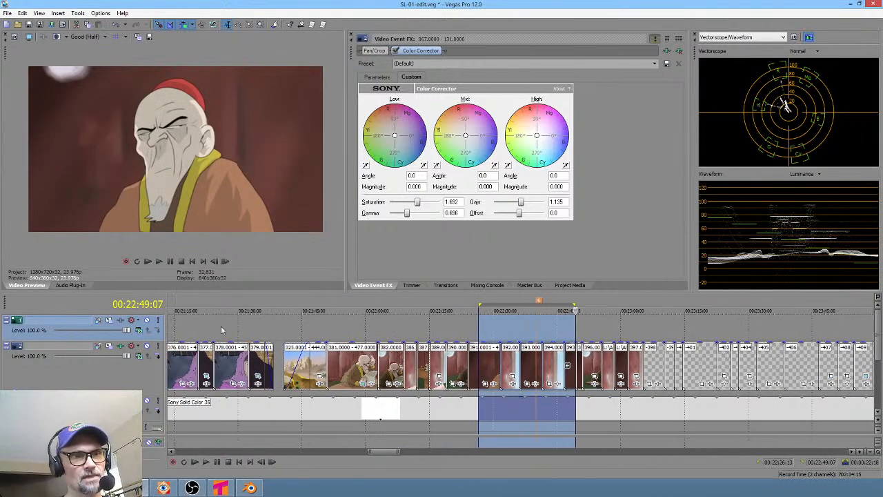
left_click_drag(221, 329, 278, 329)
scroll(300, 330, "down", 10)
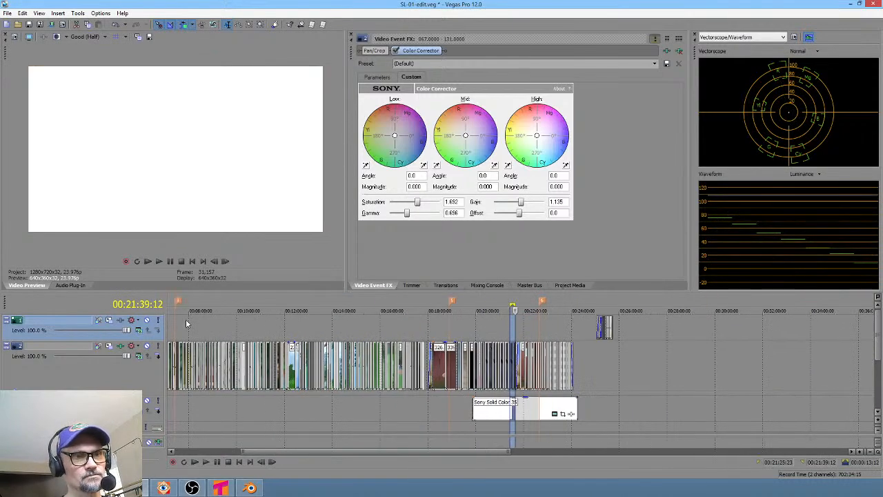
left_click_drag(187, 329, 221, 319)
scroll(223, 325, "up", 5)
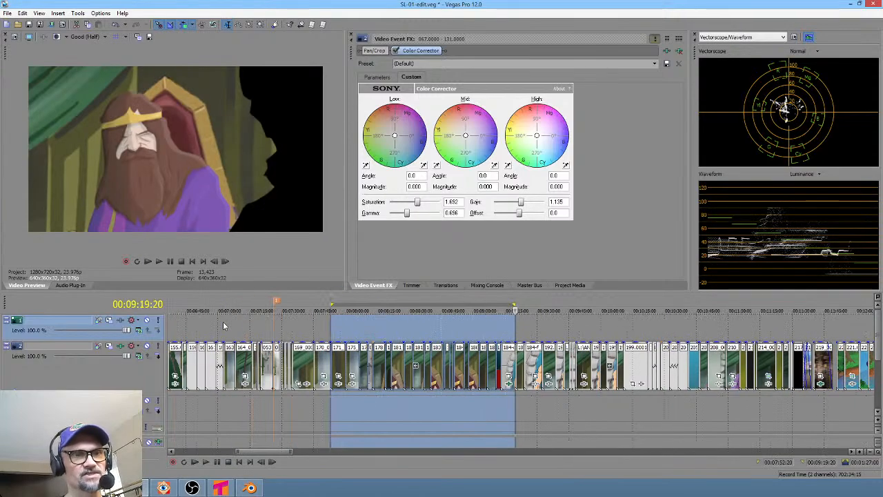
left_click_drag(249, 421, 267, 419)
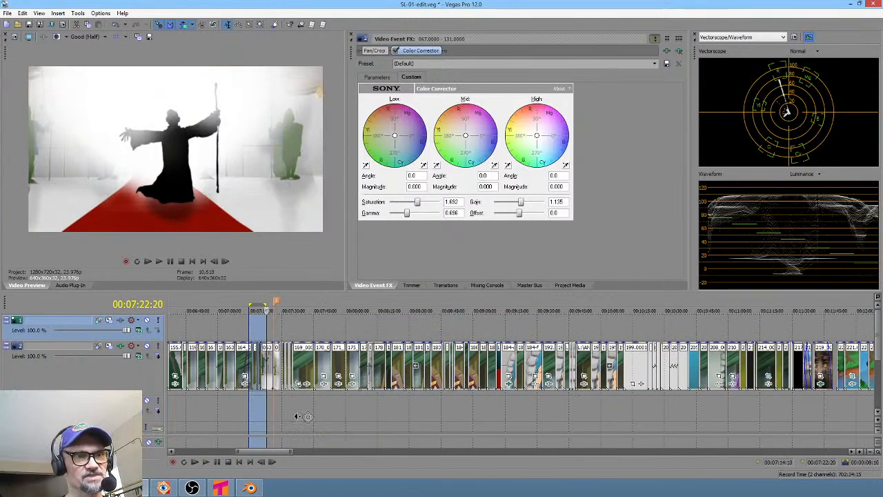
middle_click_drag(297, 416, 268, 415)
scroll(268, 414, "left", 12)
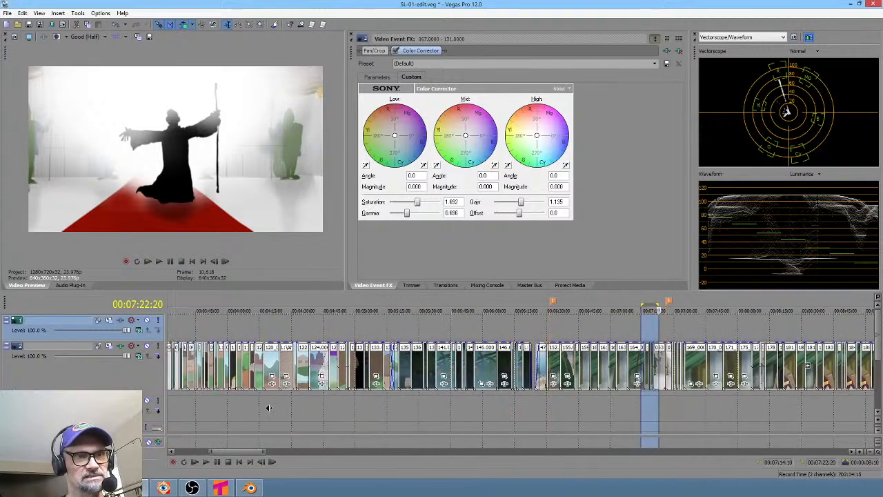
scroll(269, 407, "left", 3)
left_click_drag(226, 411, 339, 416)
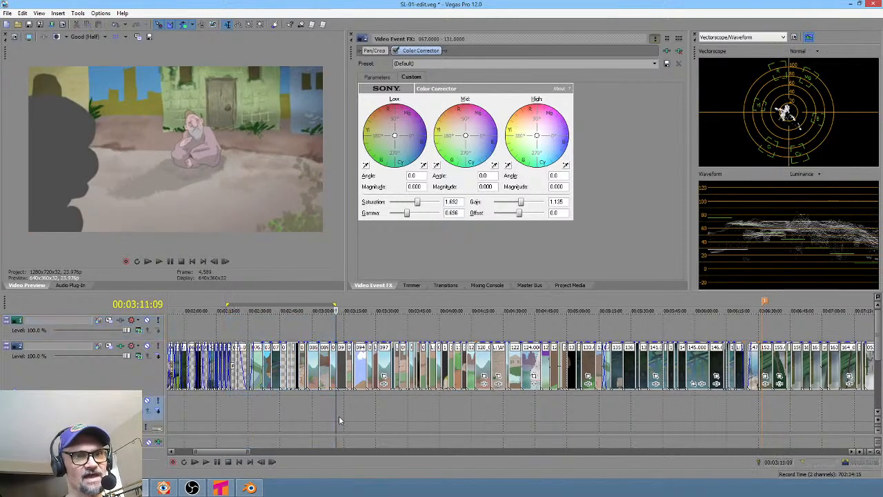
scroll(339, 416, "up", 4)
- Play the 092 clip on the timeline to preview the re-rendered shot
left_click(503, 410)
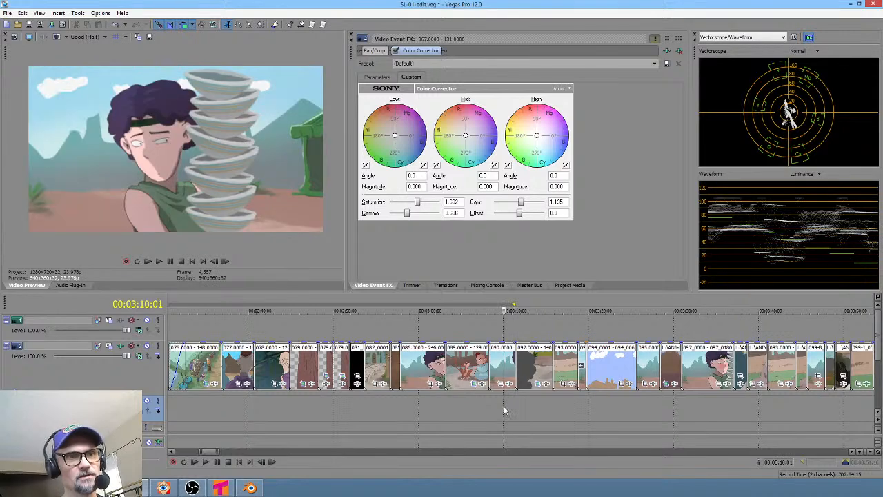
key("space")
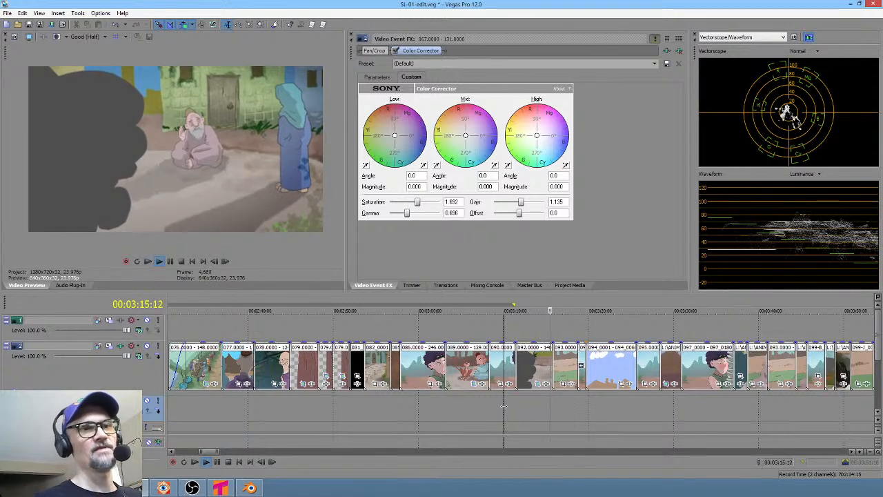
key("space")
left_click(537, 403)
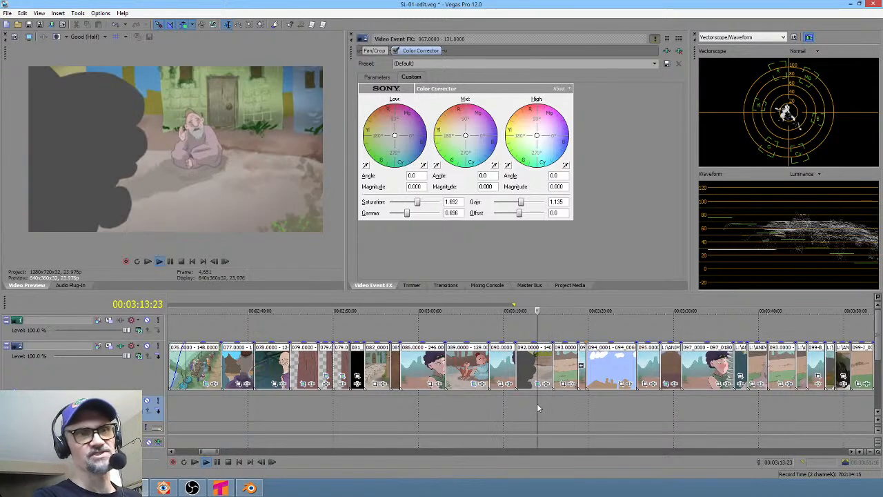
key("space")
key("space")
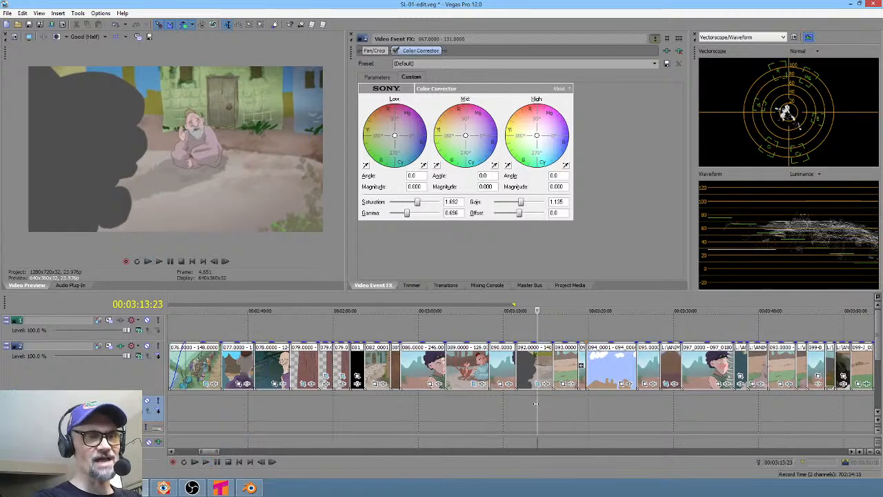
- Switch to Krita, isolate the Y Merged layer with onion skins on, and step through frames 22 to 24
key("alt+Tab")
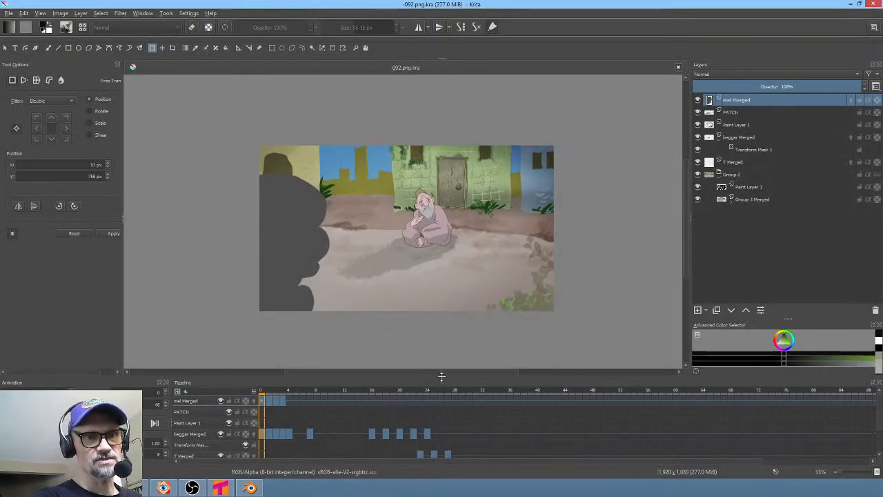
left_click_drag(441, 376, 442, 345)
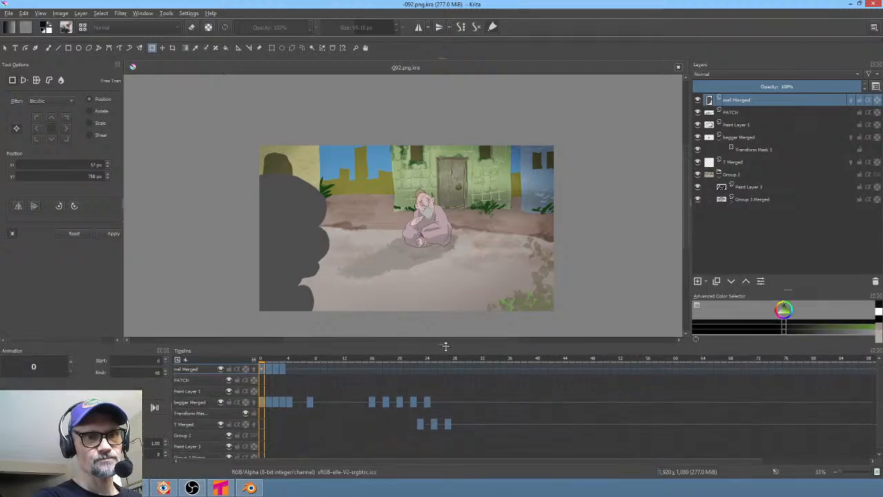
left_click(202, 425)
left_click_drag(403, 361, 448, 369)
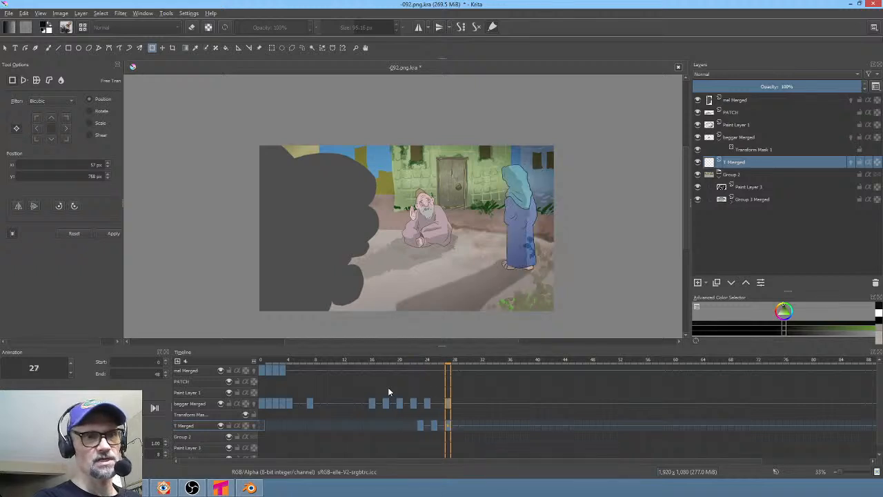
key("i")
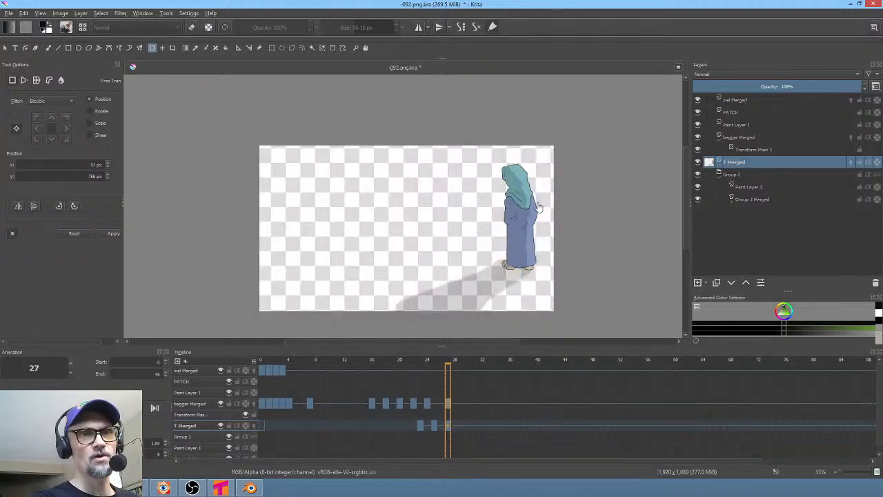
left_click(252, 426)
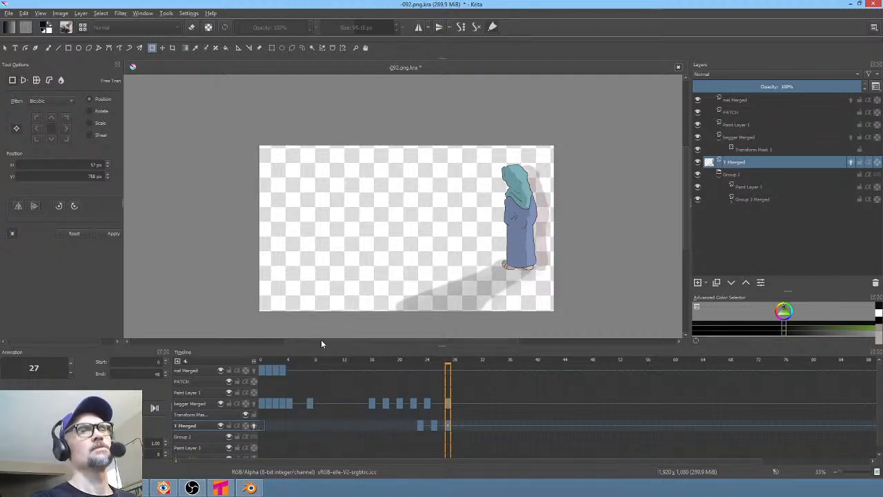
left_click(410, 426)
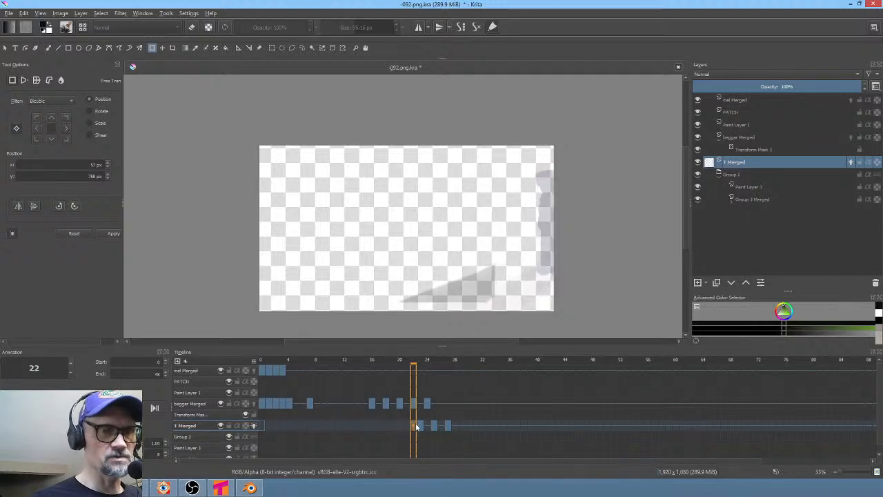
left_click(420, 426)
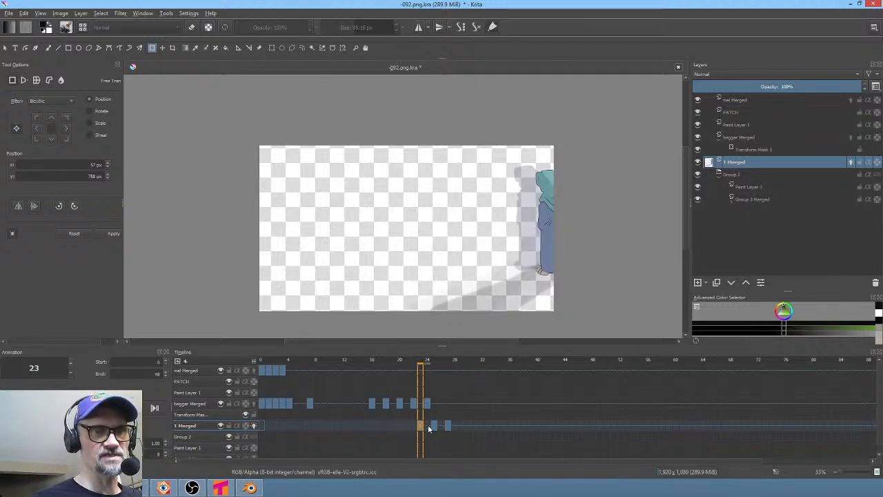
left_click(429, 426)
- On frame 24, move the walking woman on the Y Merged layer slightly left and tilt her a little
middle_click_drag(566, 234, 598, 193, "ctrl")
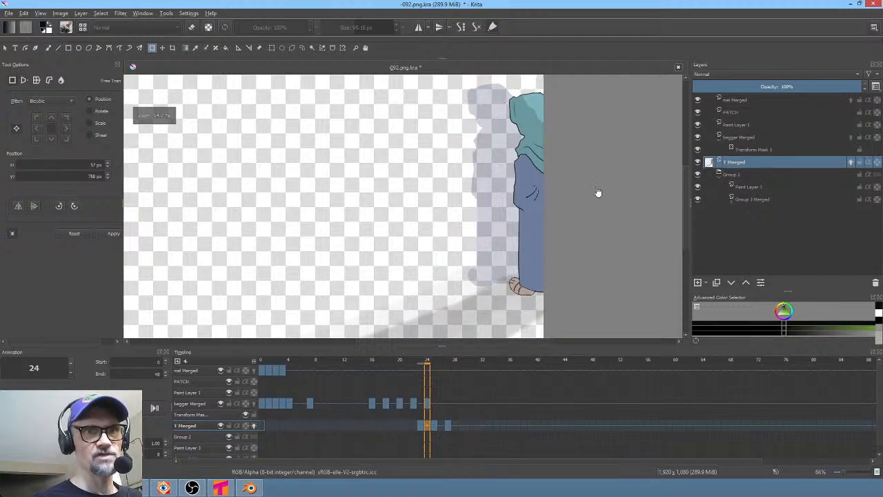
left_click(533, 205)
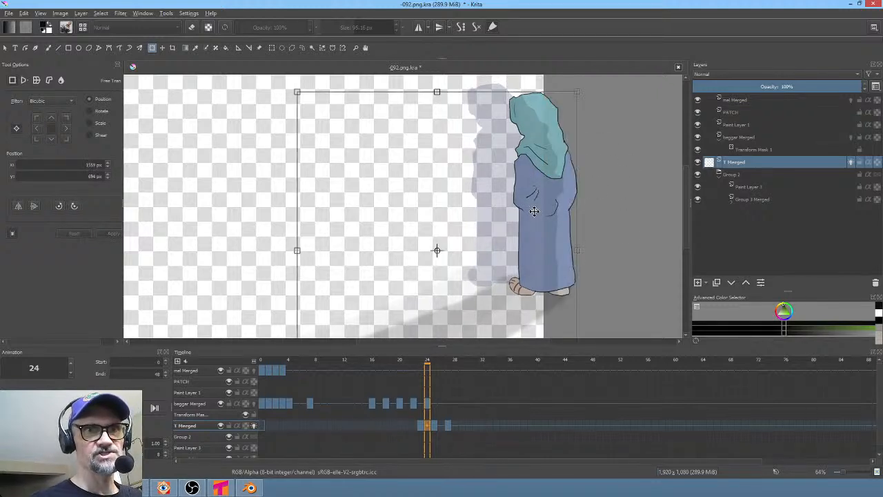
left_click_drag(533, 212, 530, 211)
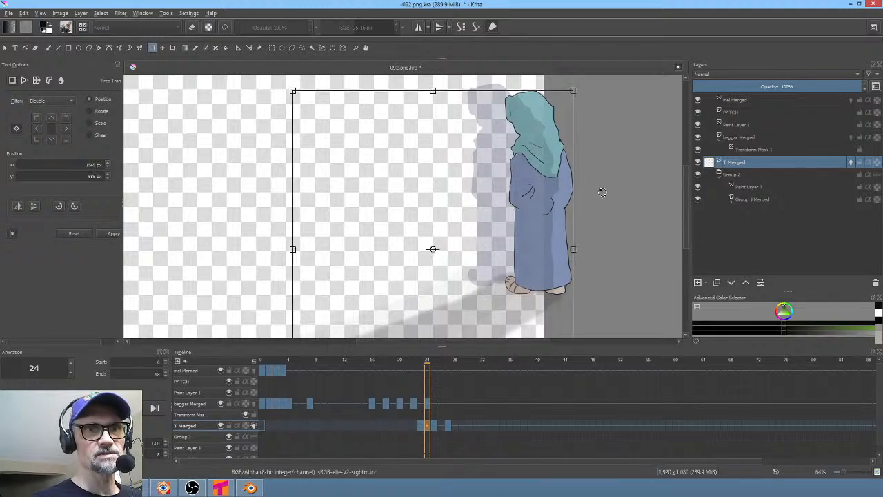
left_click_drag(602, 193, 599, 187)
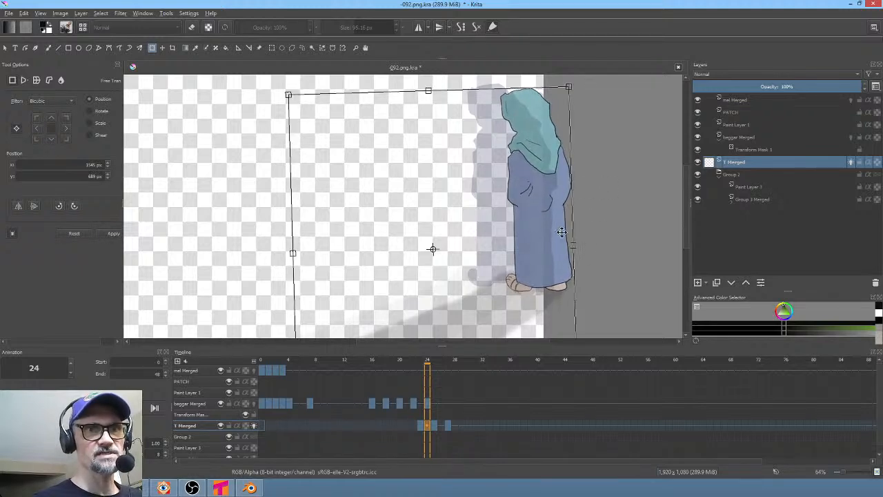
- On frame 26, tilt the woman slightly and nudge her a little to the left
left_click(434, 426)
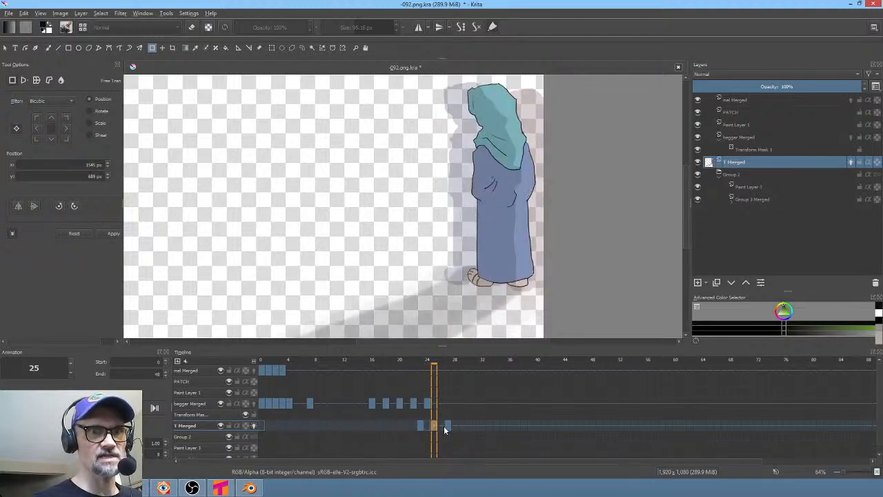
left_click(442, 423)
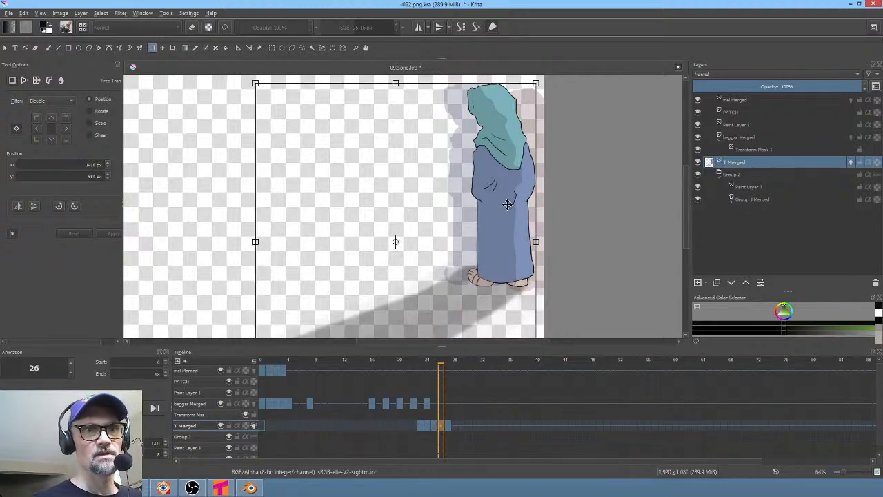
left_click_drag(582, 218, 581, 212)
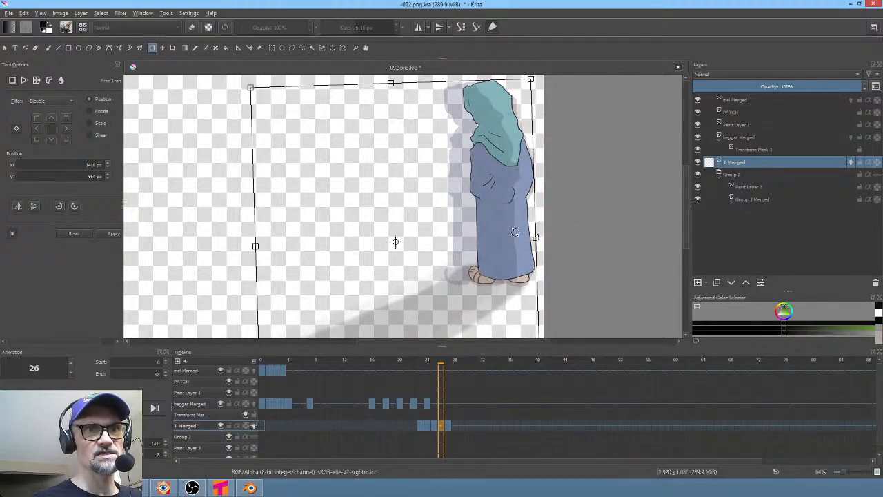
left_click_drag(514, 232, 510, 235)
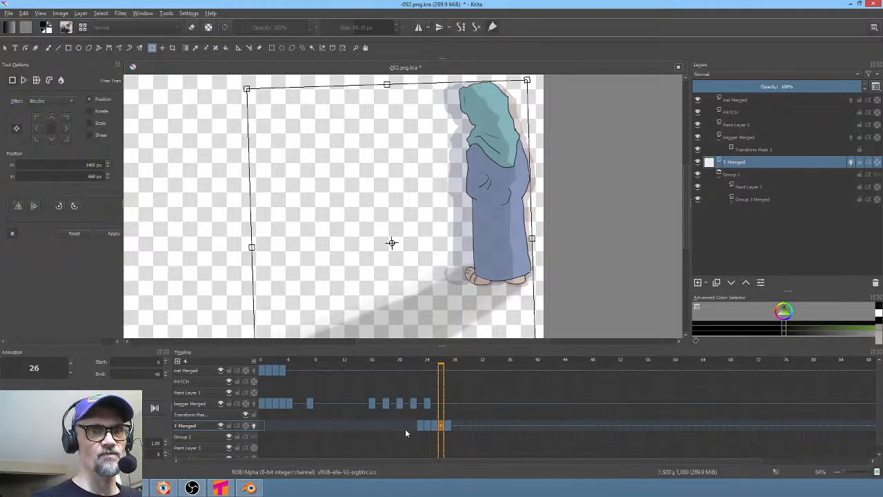
- Return to frame 20 and save the Krita document
left_click(400, 425)
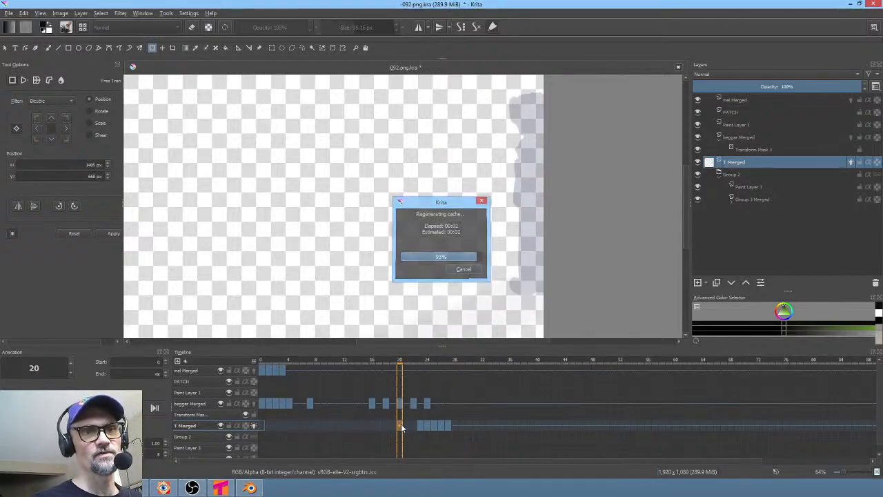
left_click(401, 425)
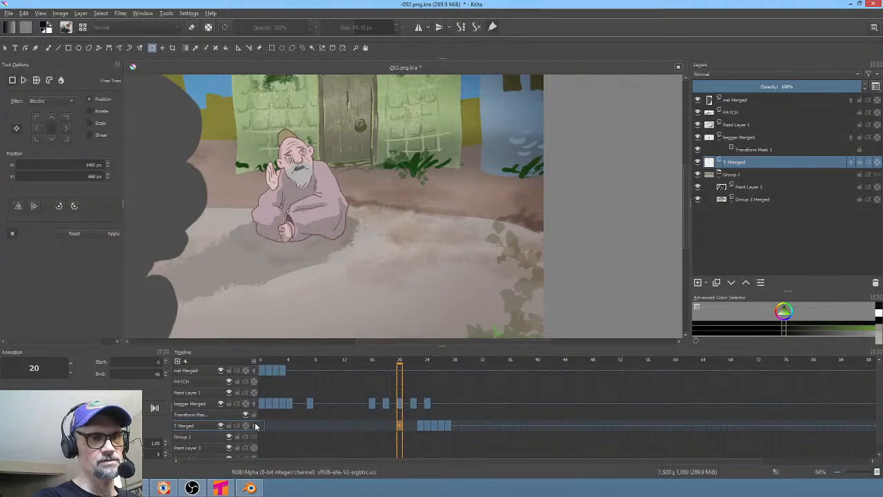
scroll(340, 212, "down", 1, "ctrl")
key("ctrl+s")
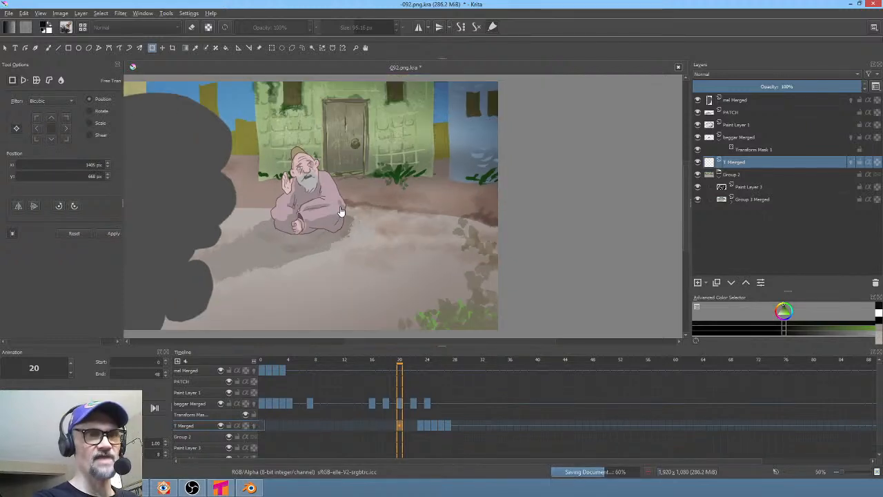
- Render the animation as the 092. PNG image sequence into 092/render, replacing old frames, and switch to Vegas Pro
key("ctrl+shift+r")
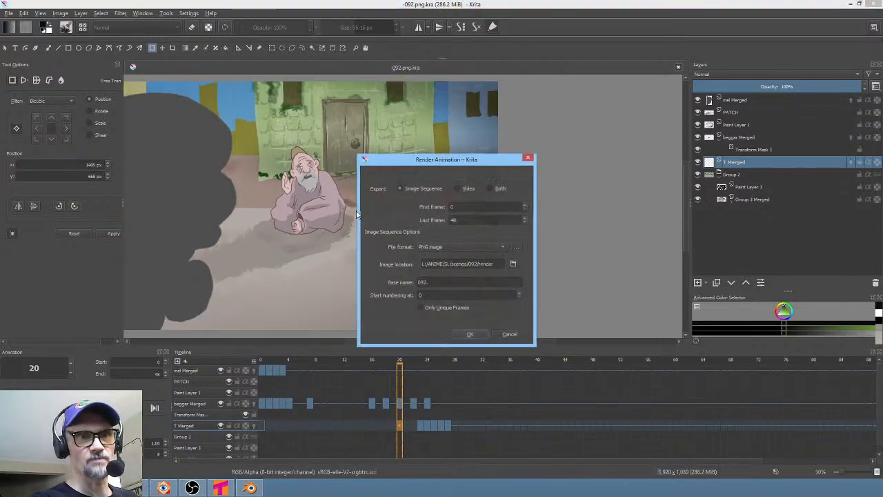
left_click(470, 335)
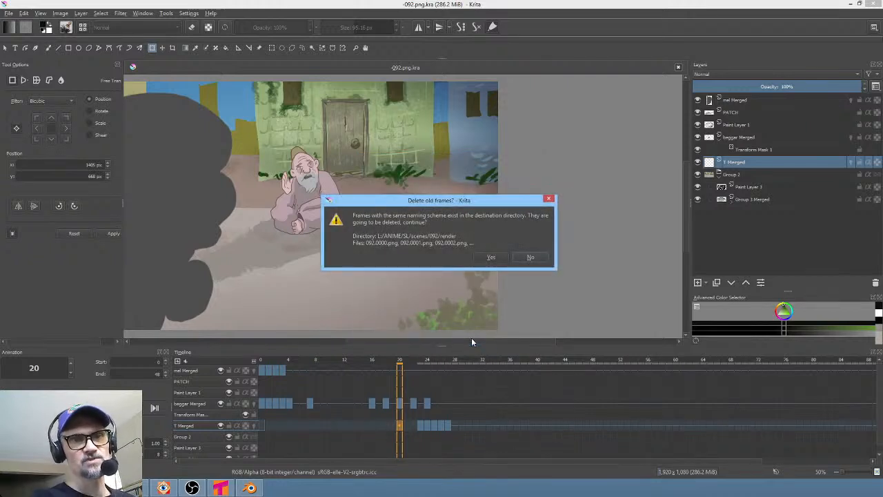
left_click(495, 257)
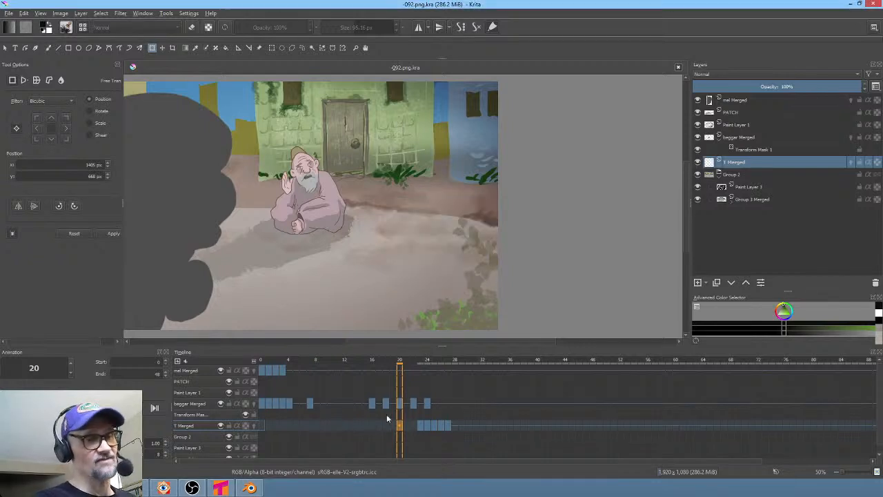
left_click(144, 490)
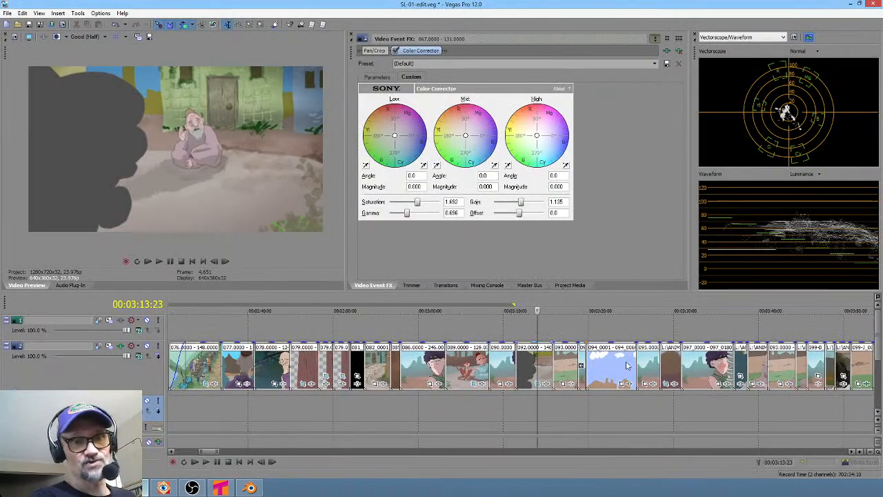
- Play back the reworked 092 shot and its neighbouring clips in the timeline
left_click(523, 403)
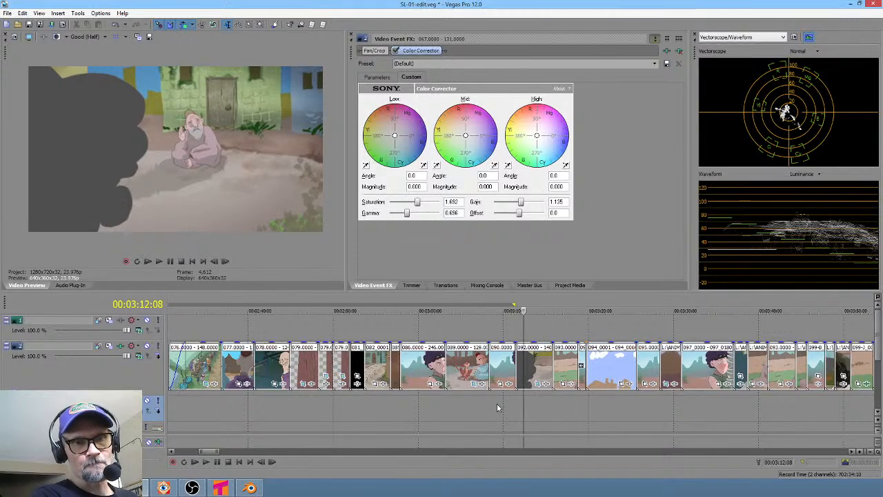
left_click(472, 403)
key("space")
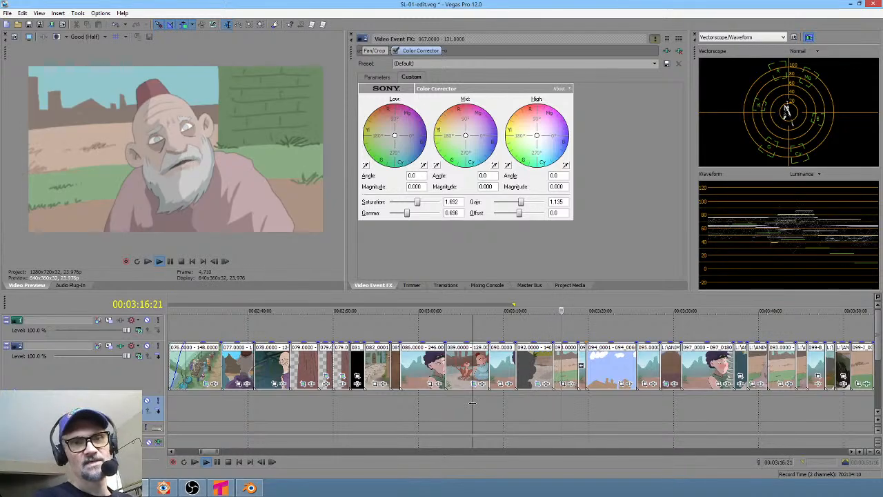
key("space")
left_click_drag(553, 407, 586, 412)
left_click(566, 414)
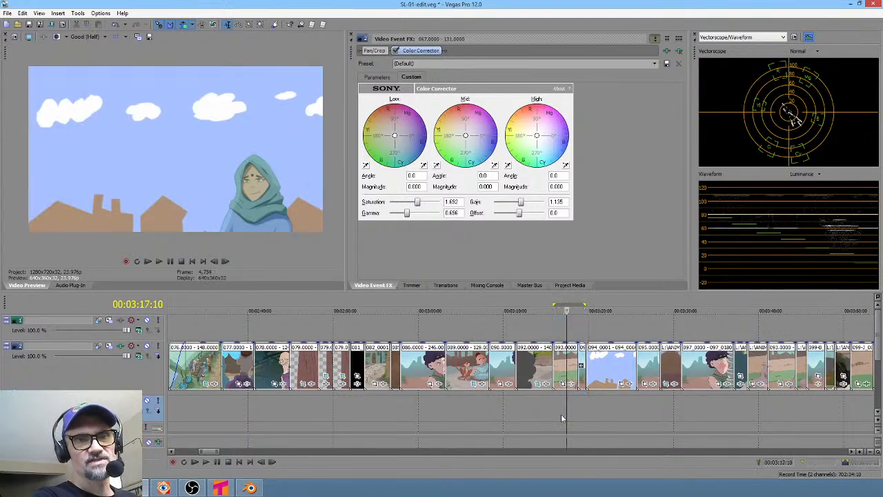
scroll(561, 414, "up", 2)
left_click(447, 405)
key("space")
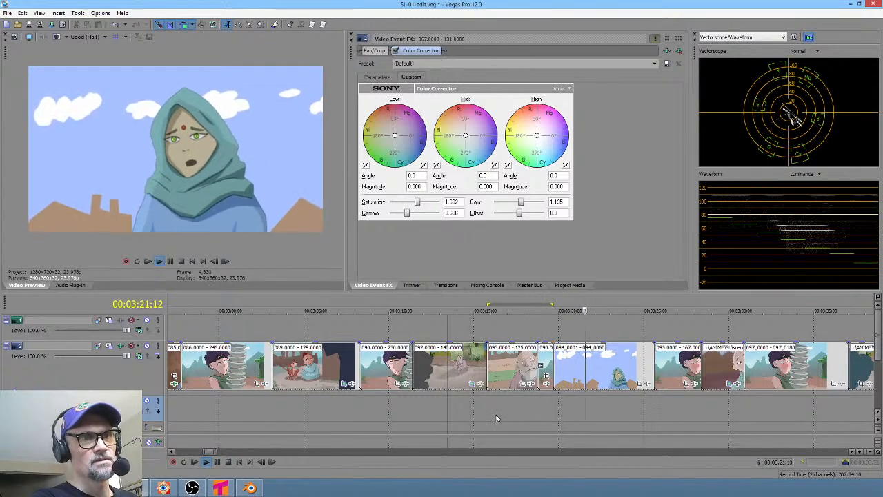
- Loop and replay the cut from the 092 shot into the following shots to review timing
left_click_drag(526, 418, 565, 423)
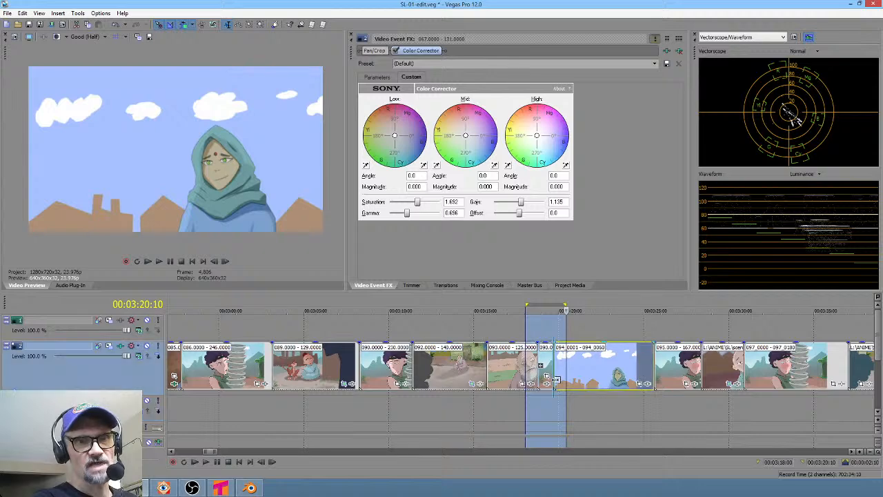
left_click_drag(556, 380, 566, 379)
key("space")
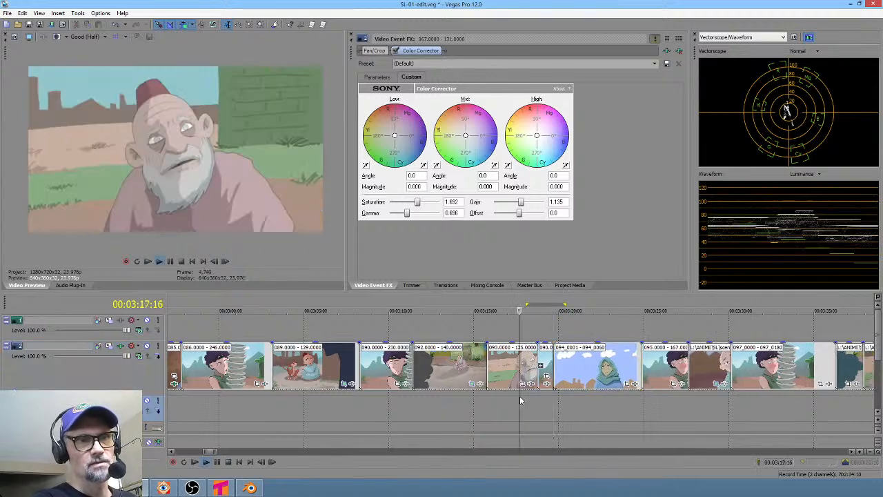
left_click(485, 397)
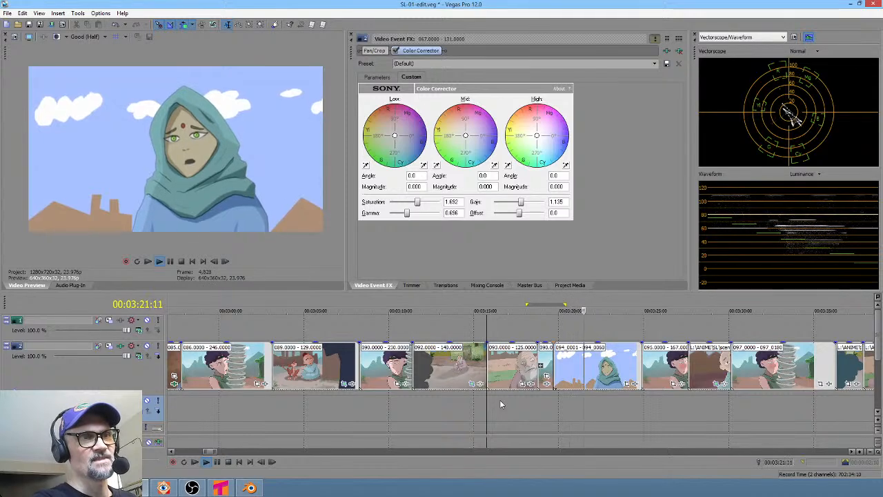
key("space")
key("space")
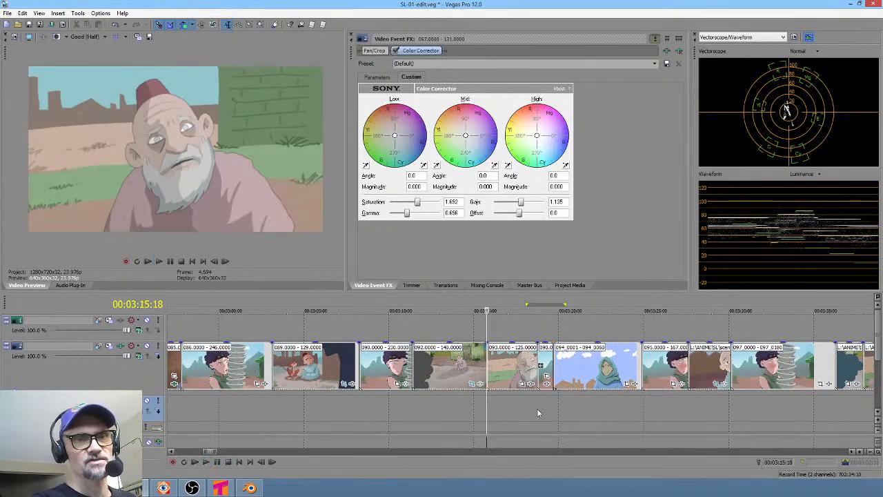
left_click_drag(554, 408, 507, 399)
left_click(514, 401)
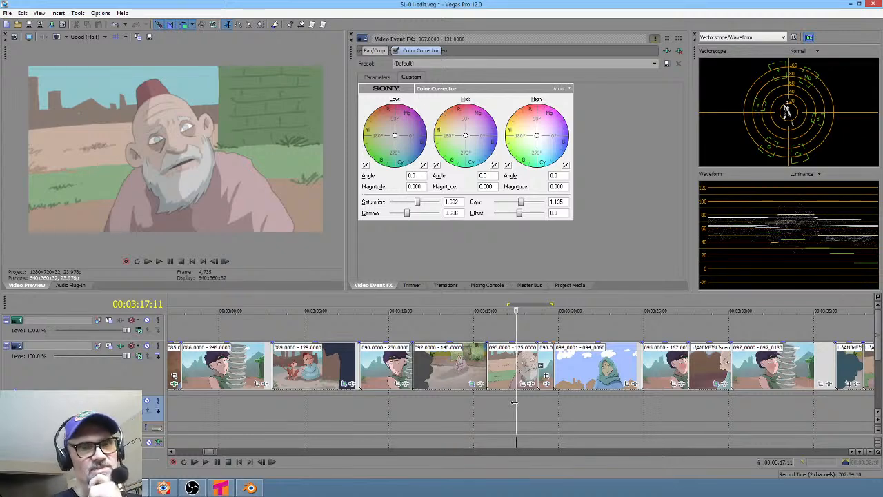
mouse_move(499, 401)
left_mouse_down()
mouse_move(538, 399)
mouse_move(511, 395)
left_mouse_up()
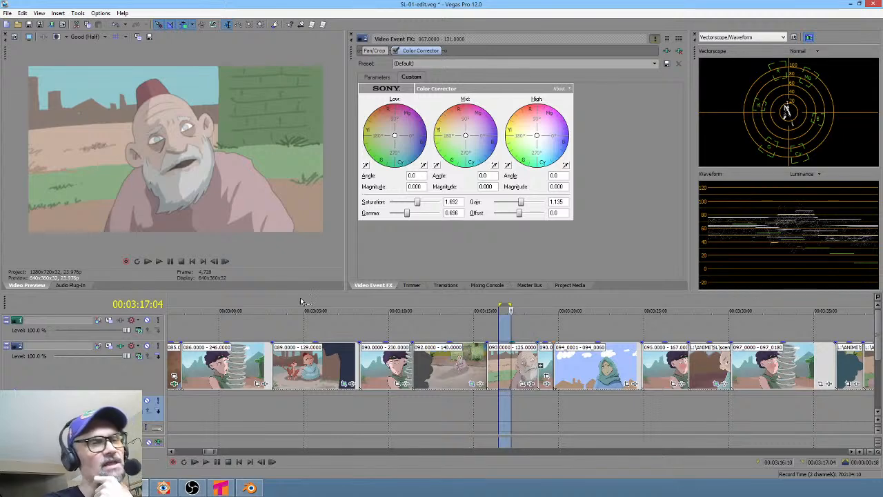
left_click(503, 398)
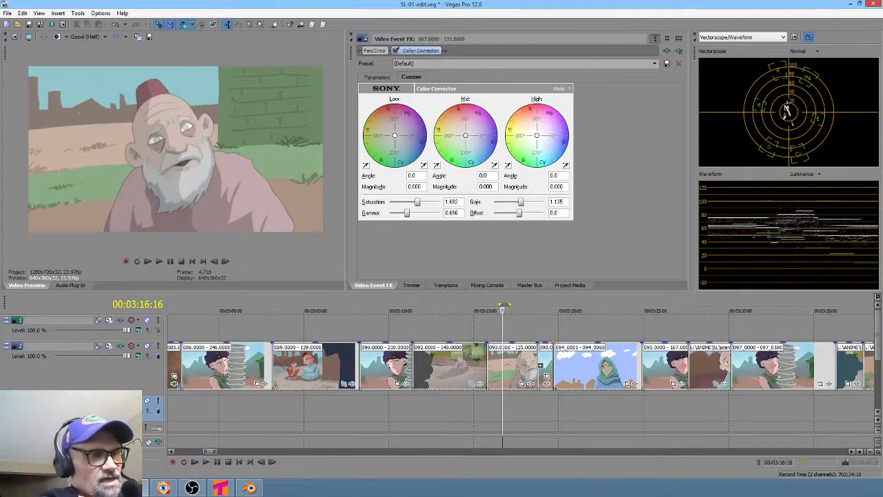
- Switch to Krita and close the 092 document
left_click(78, 488)
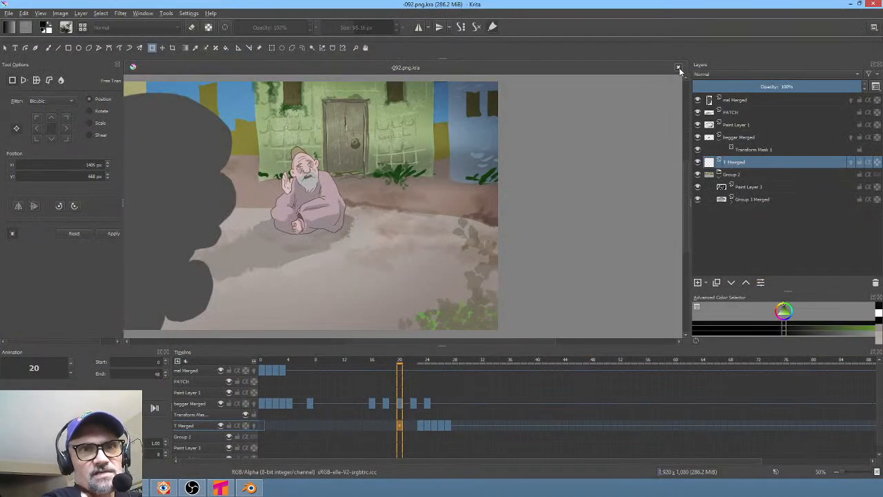
left_click(679, 68)
- Open the -093.png.kra file from the scenes folder
left_click(9, 13)
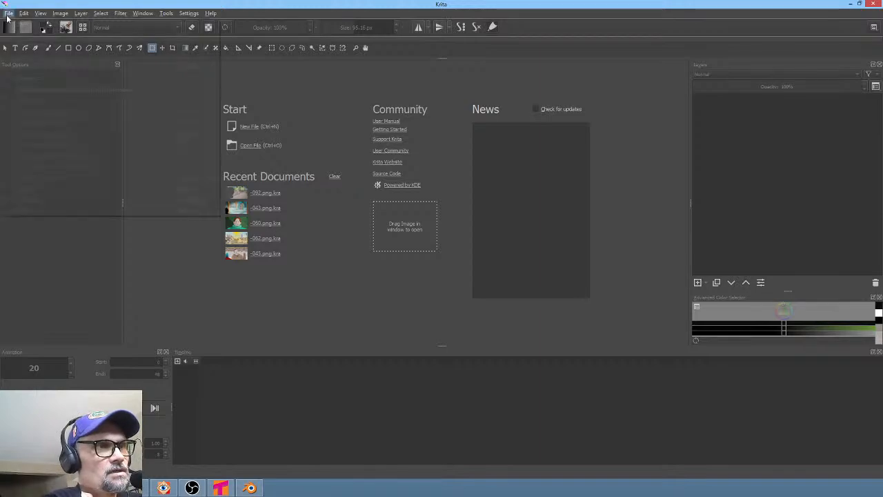
left_click(21, 34)
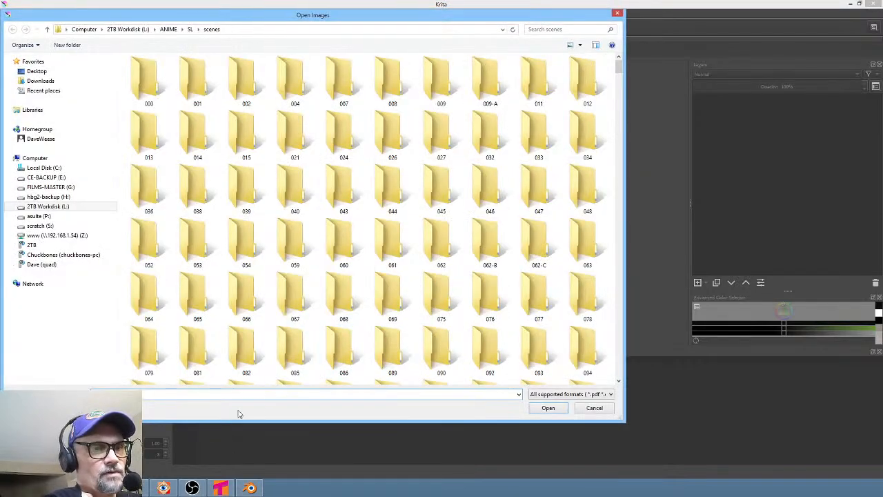
left_click(246, 393)
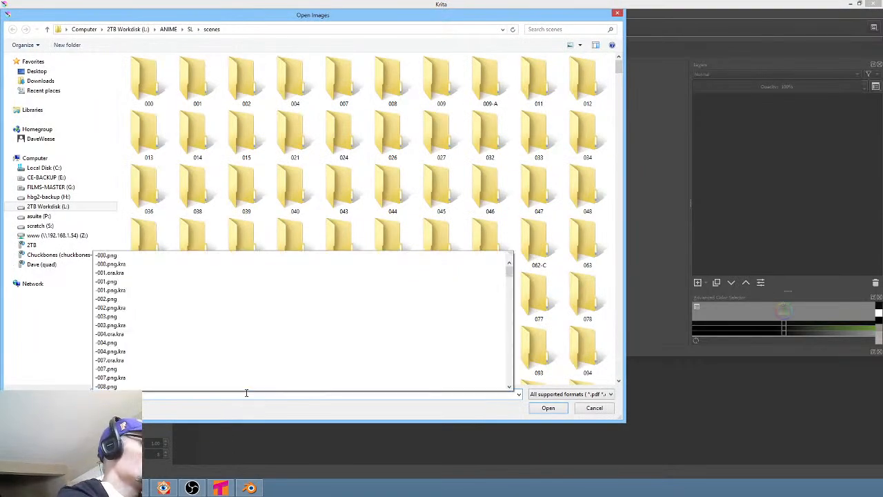
type("86")
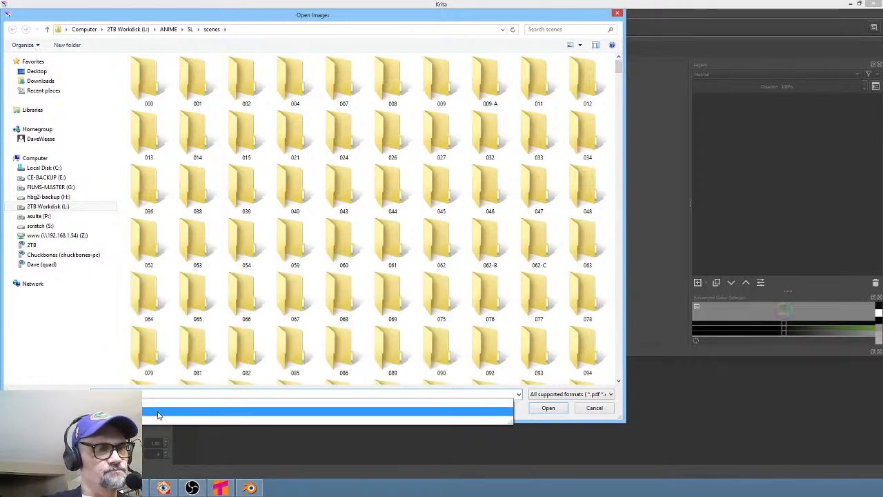
left_click(154, 414)
left_click(550, 410)
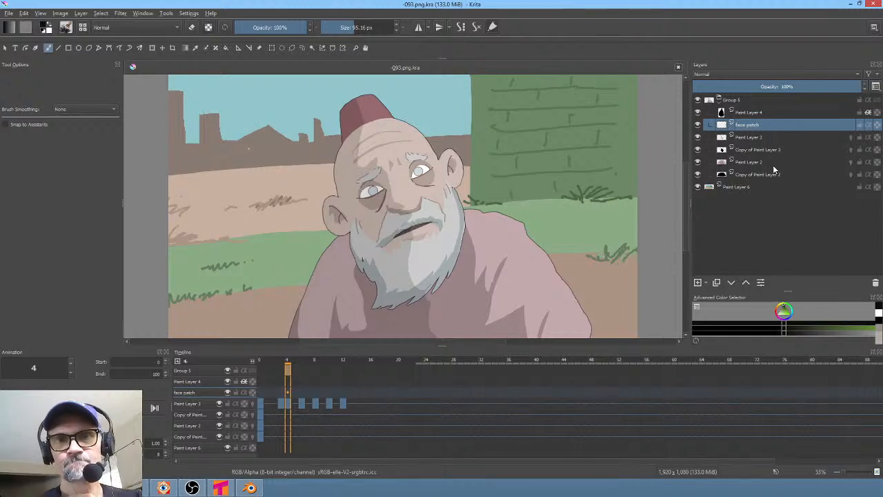
- Toggle the visibility of the upper layers in Group 5 to examine what each one contributes
left_click(697, 149)
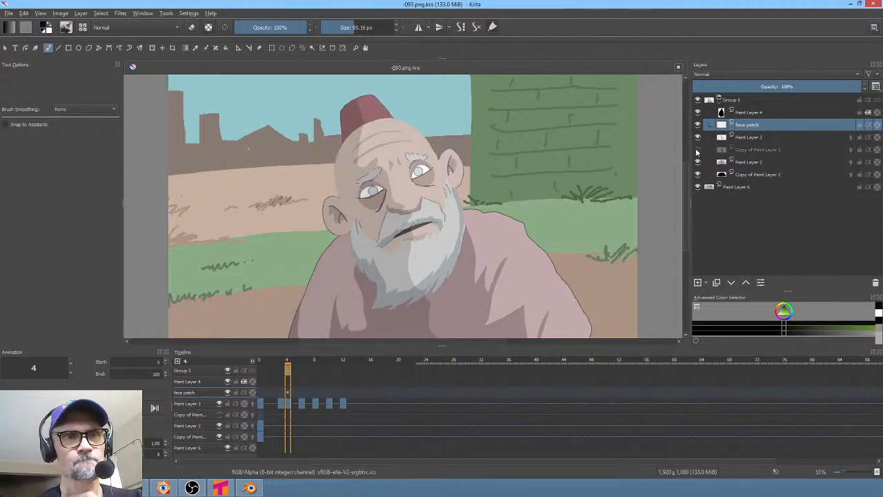
left_click(696, 150)
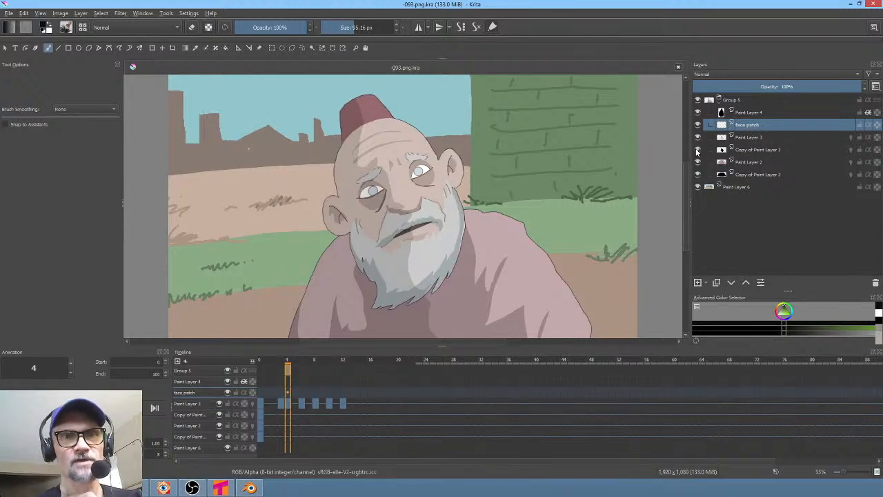
left_click(697, 150)
left_click(697, 149)
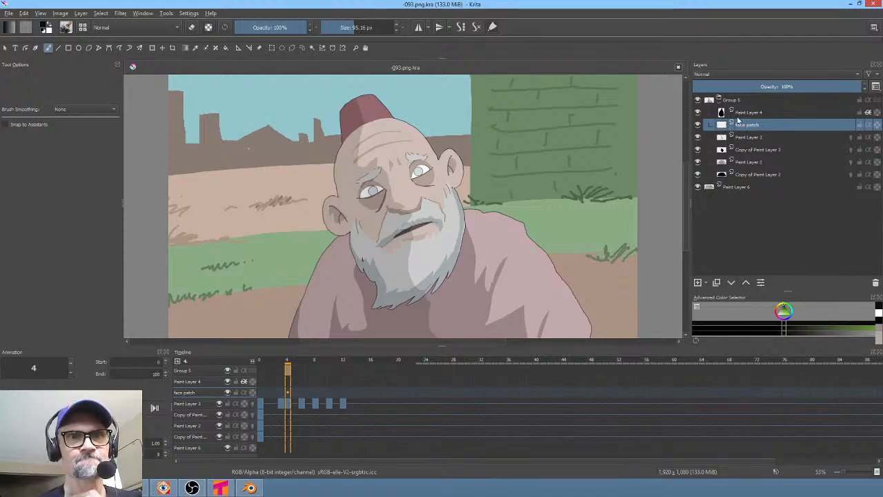
left_click(698, 111)
left_click(698, 112)
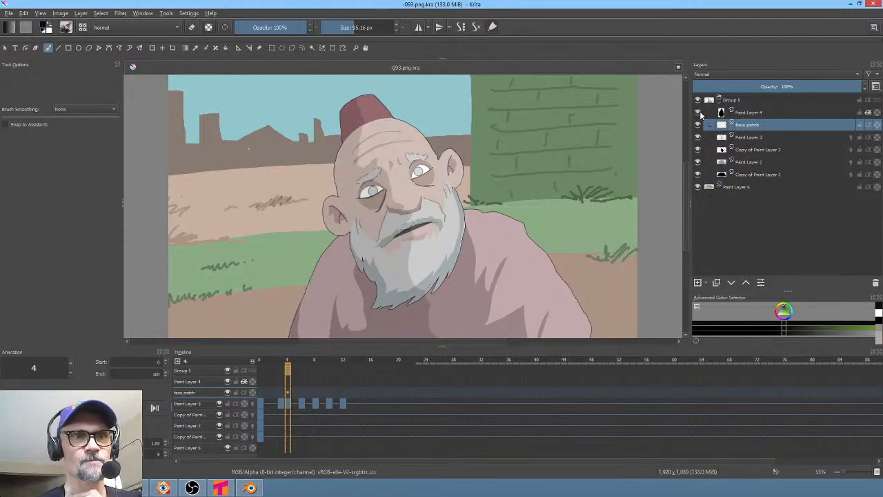
left_click(698, 112)
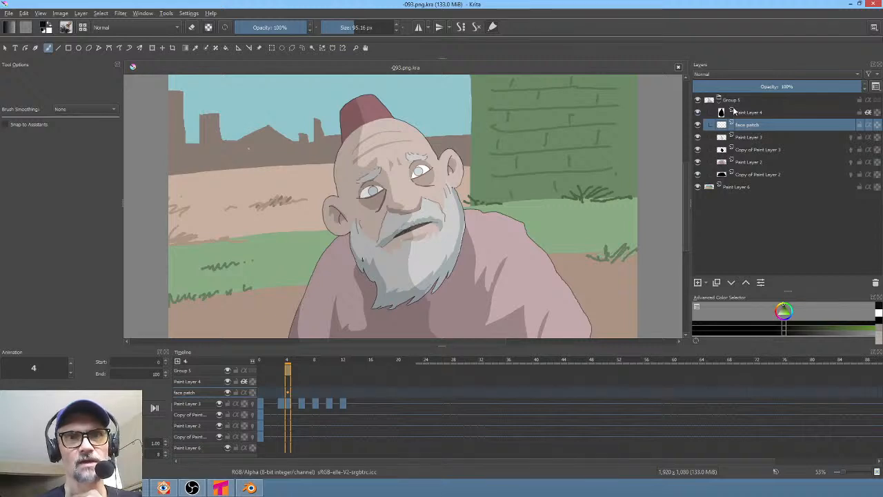
left_click(698, 112)
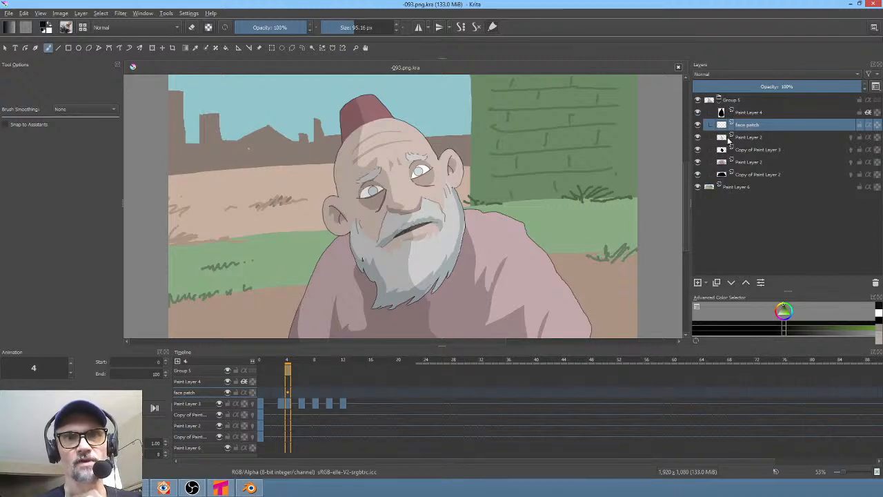
left_click(698, 136)
left_click(697, 136)
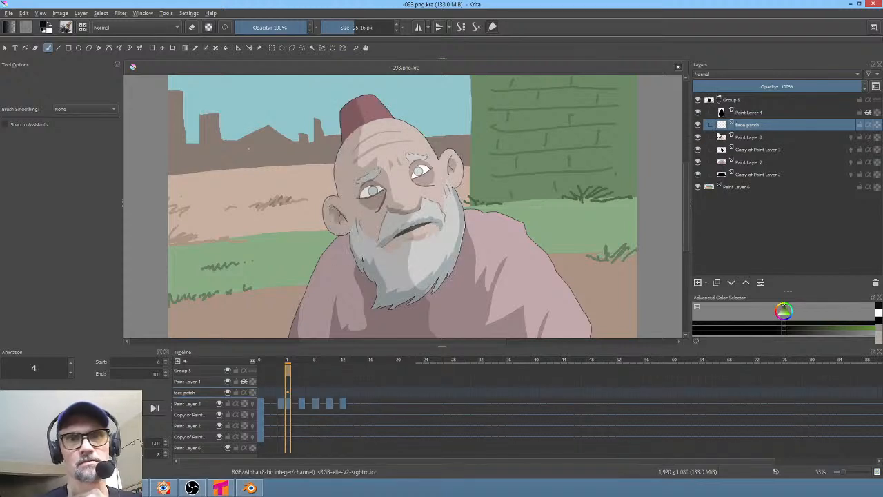
- Select and toggle the remaining Group 5 layers, including the face patch, to examine their contents
left_click(722, 164)
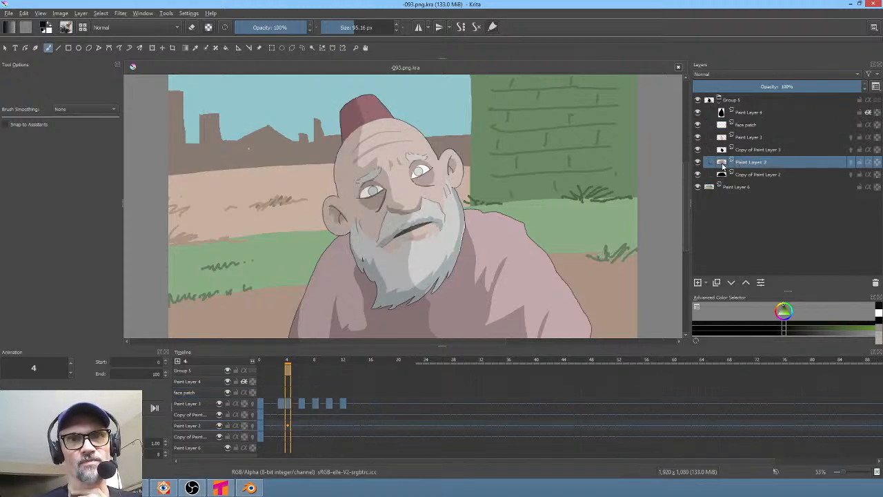
left_click(697, 162)
left_click(697, 162)
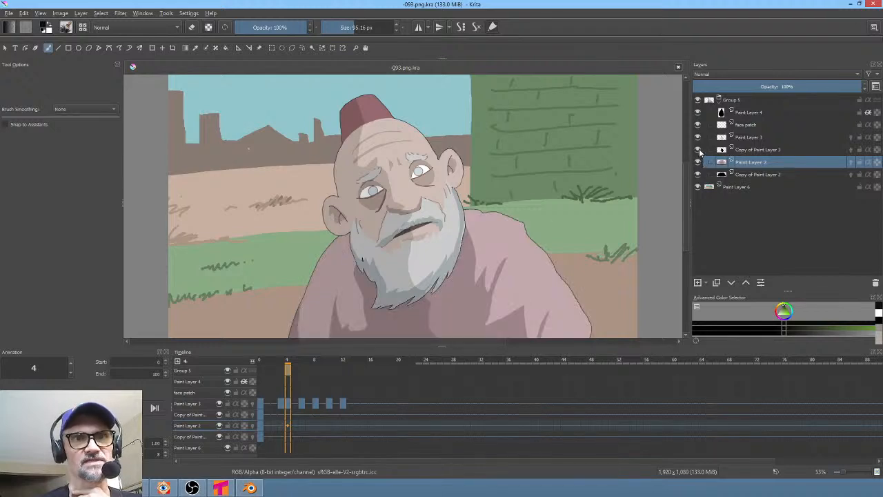
left_click(697, 149)
left_click(698, 149)
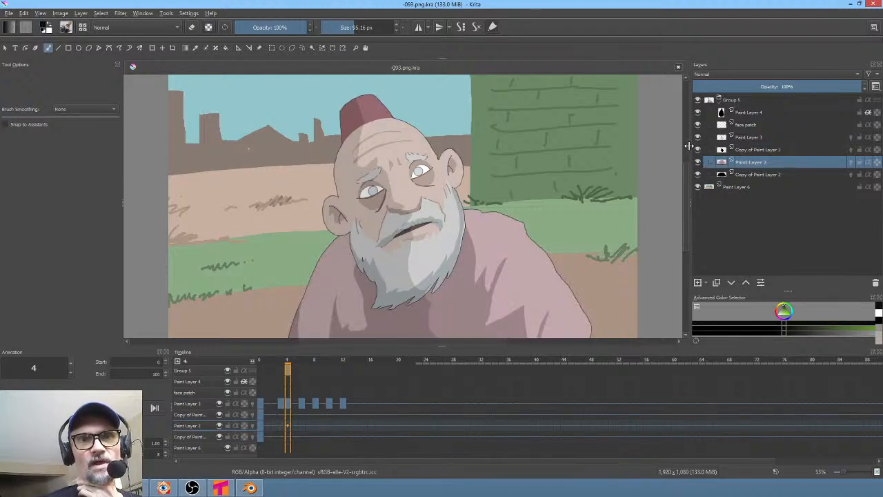
left_click(698, 137)
left_click(697, 137)
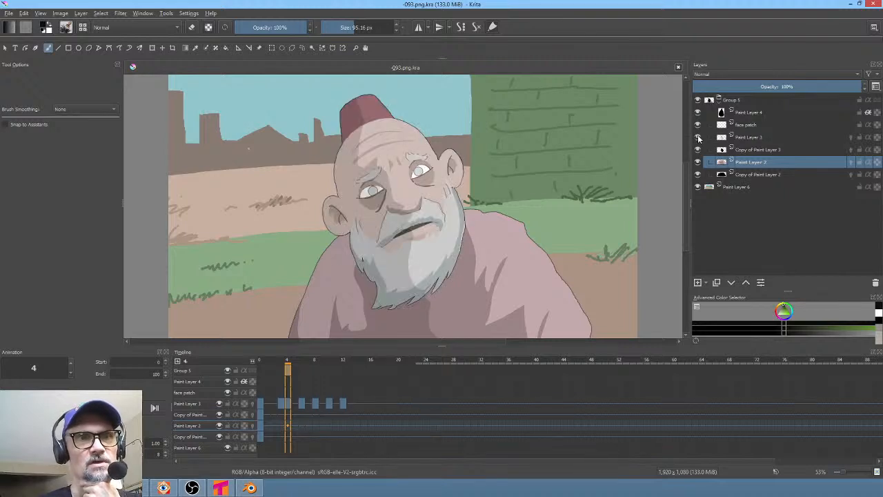
left_click(697, 126)
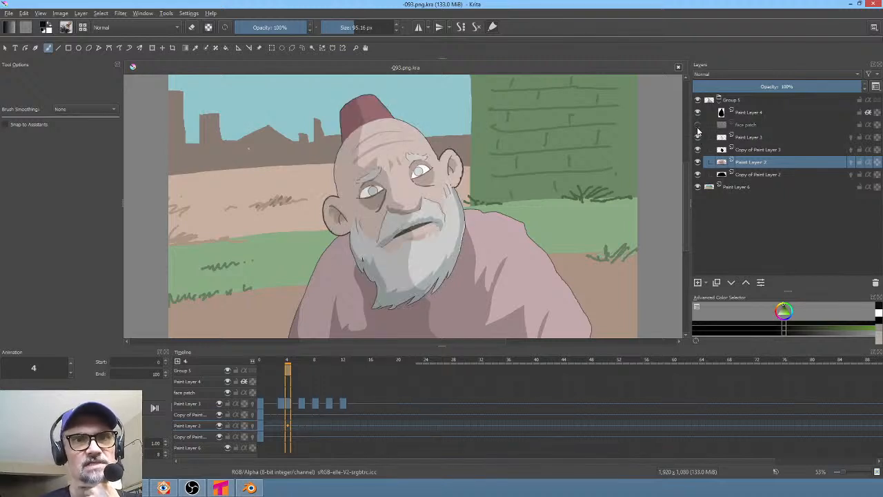
left_click(698, 125)
left_click(697, 126)
left_click(697, 125)
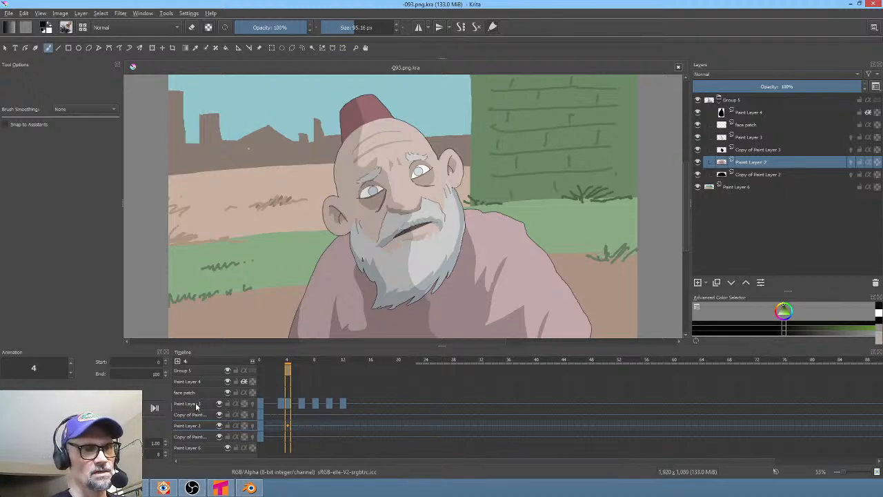
left_click(196, 405)
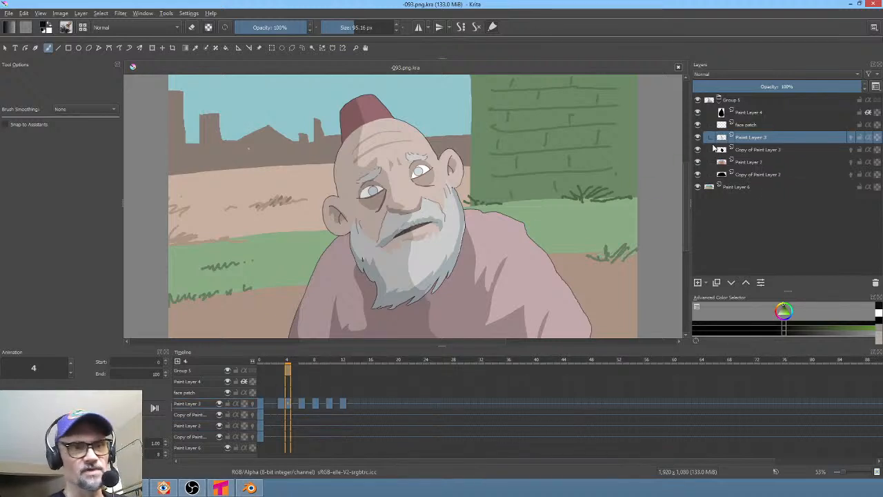
left_click(219, 404)
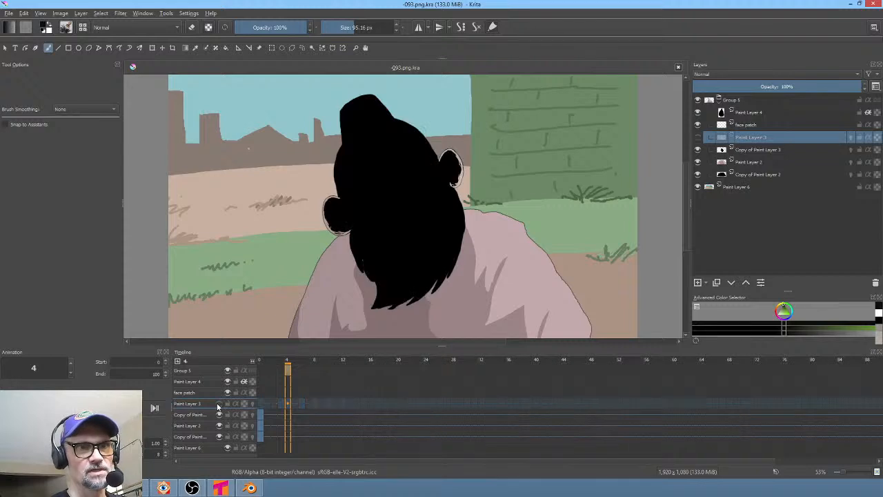
left_click(219, 404)
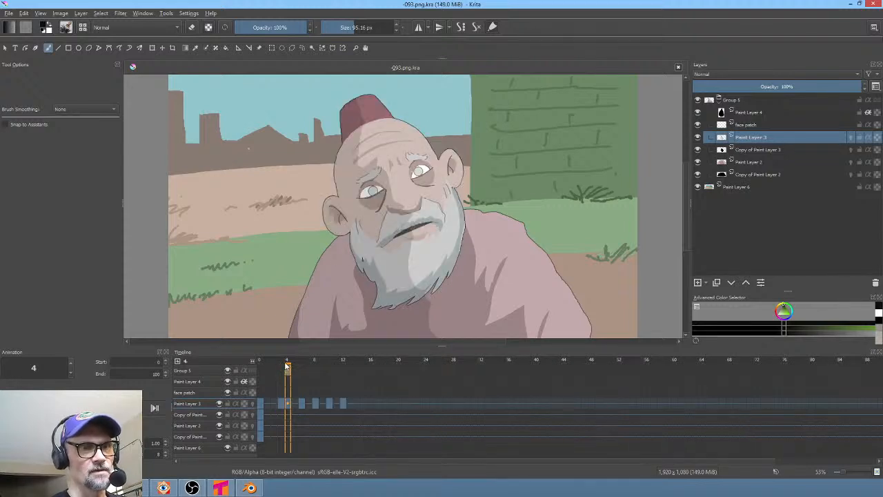
- Go to frame 0 and merge Group 5 into a single layer
left_click_drag(286, 366, 239, 352)
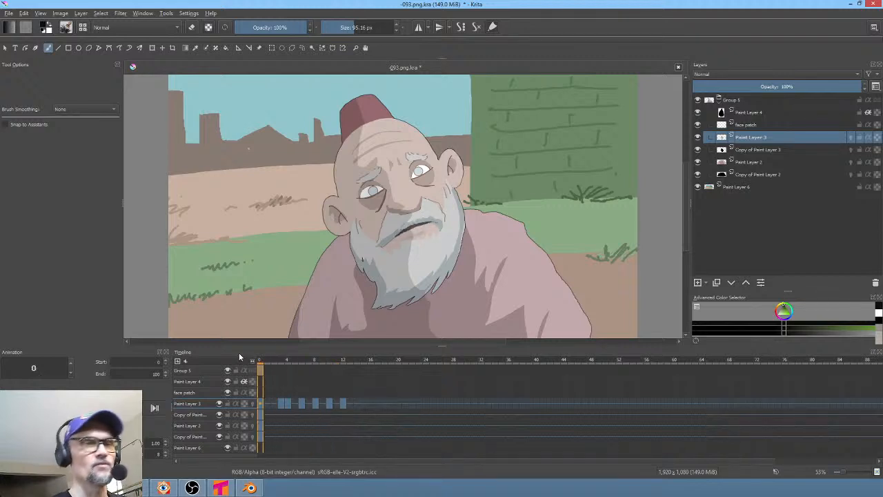
left_click(732, 101)
key("ctrl+e")
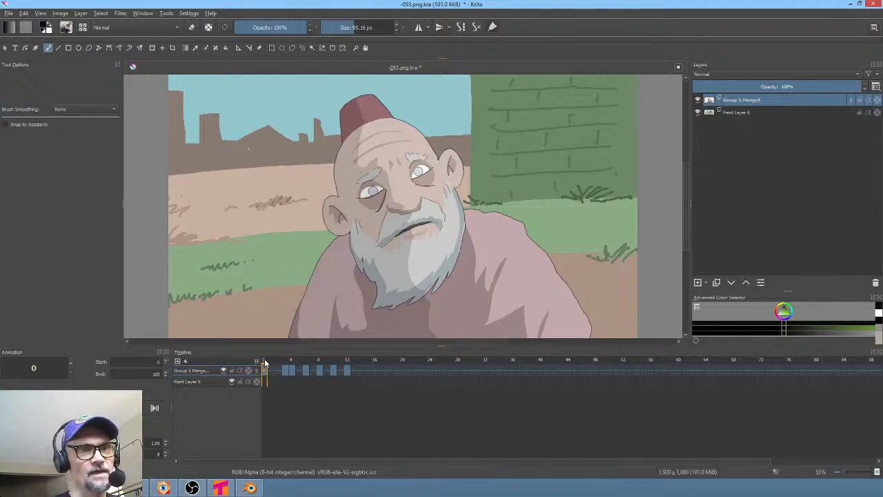
- Save the document
mouse_move(264, 358)
left_mouse_down()
mouse_move(351, 360)
mouse_move(256, 352)
left_mouse_up()
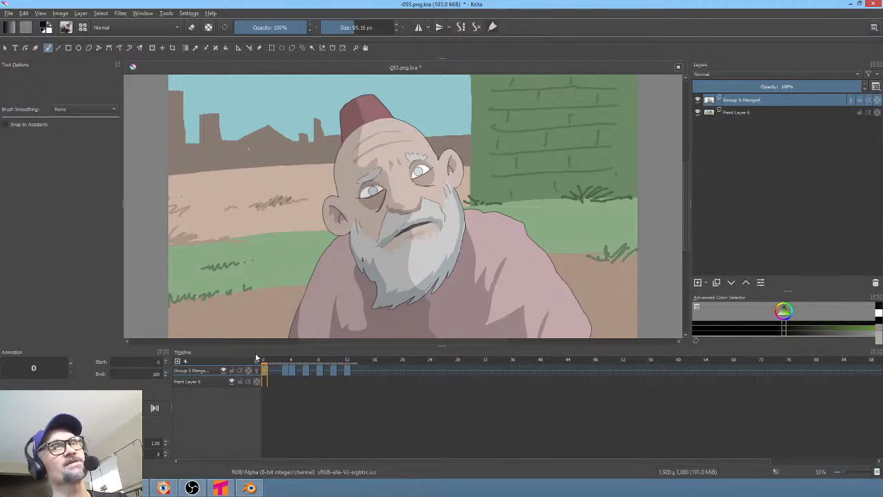
left_click(7, 13)
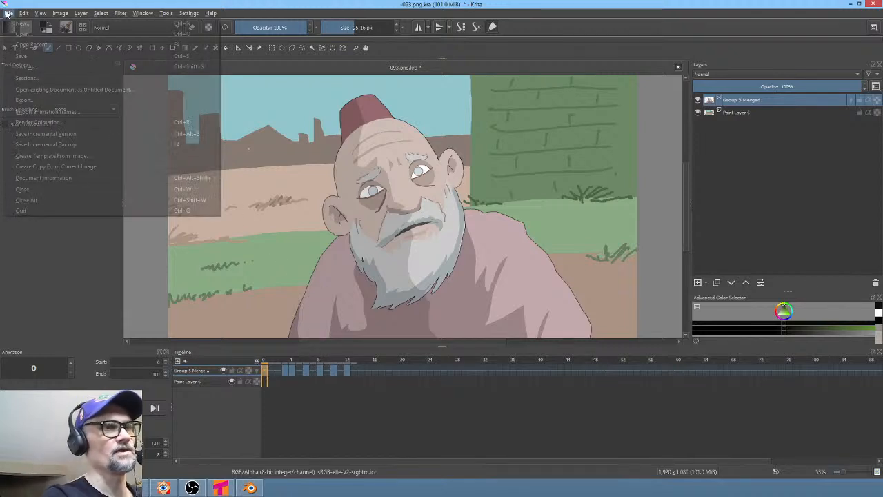
left_click(21, 57)
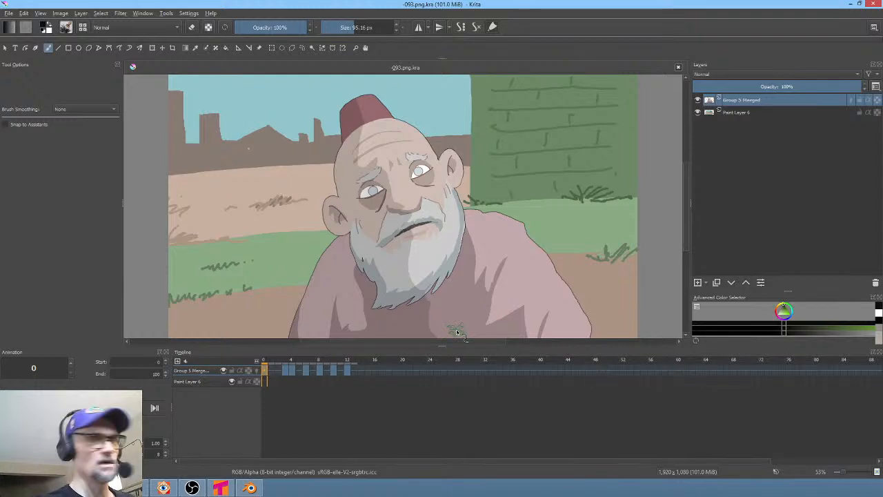
- Pick a dark brown colour and an inking brush, then ink the outline along the beggar's left shoulder on the merged layer
right_click(598, 160)
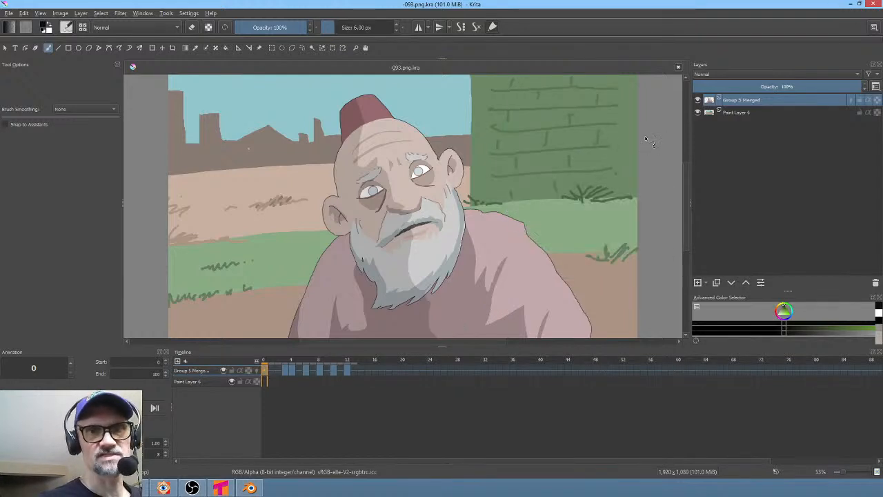
right_click(560, 175)
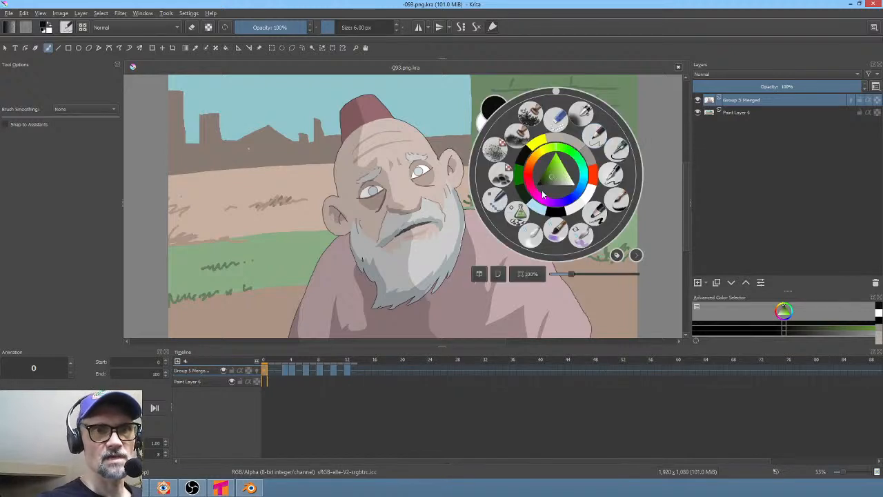
mouse_move(544, 185)
left_mouse_down()
mouse_move(535, 178)
mouse_move(553, 175)
mouse_move(560, 185)
left_mouse_up()
left_click(528, 171)
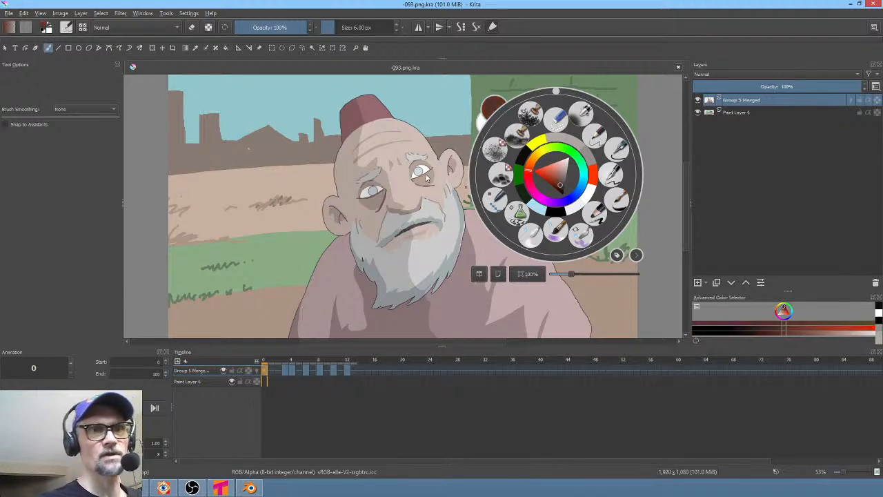
left_click(453, 118)
middle_click_drag(425, 206, 489, 126)
middle_click_drag(502, 181, 516, 177)
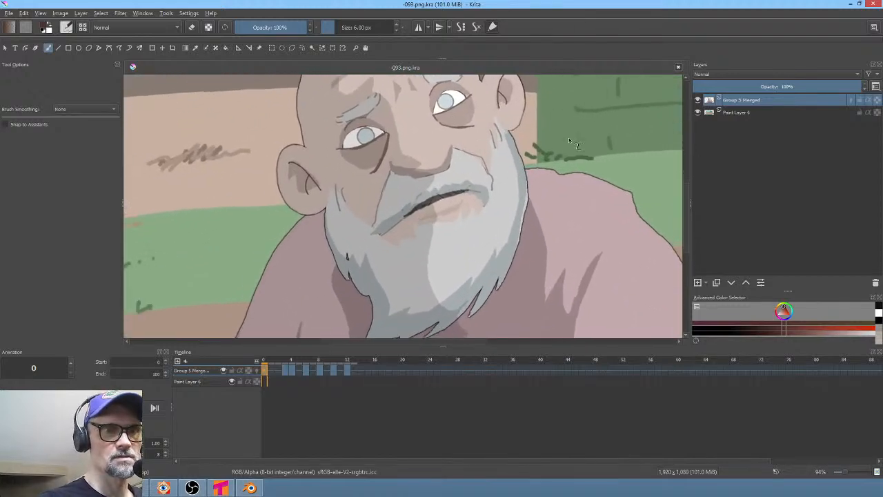
mouse_move(476, 244)
middle_mouse_down()
mouse_move(483, 221)
mouse_move(569, 161)
mouse_move(511, 211)
mouse_move(528, 195)
mouse_move(494, 241)
mouse_move(476, 245)
mouse_move(482, 249)
mouse_move(599, 166)
mouse_move(526, 220)
mouse_move(495, 227)
mouse_move(522, 221)
mouse_move(520, 236)
middle_mouse_up()
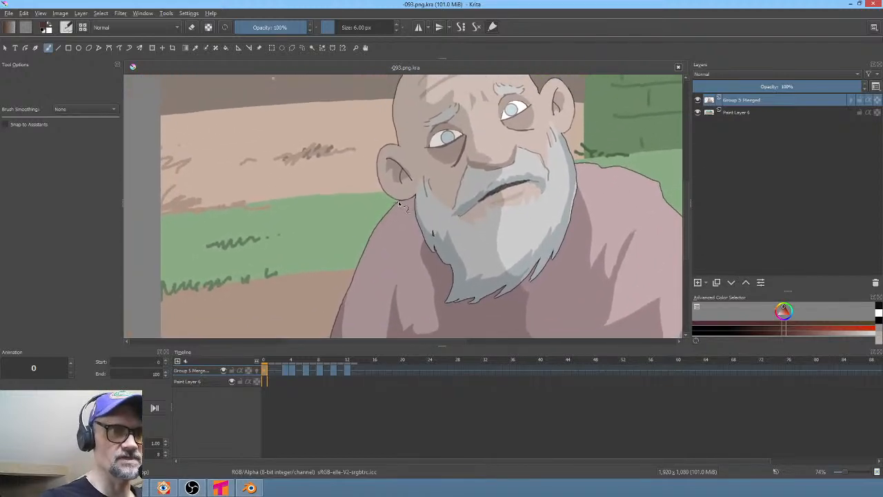
left_click_drag(398, 201, 385, 214)
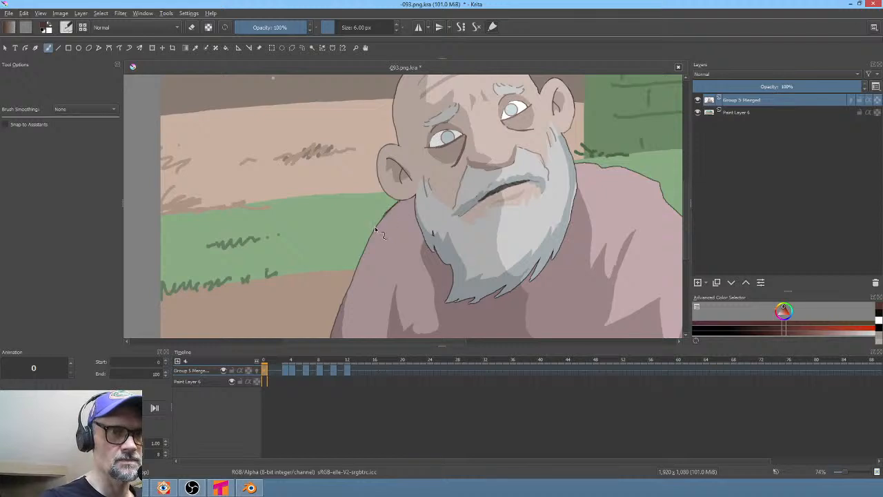
left_click_drag(369, 238, 362, 257)
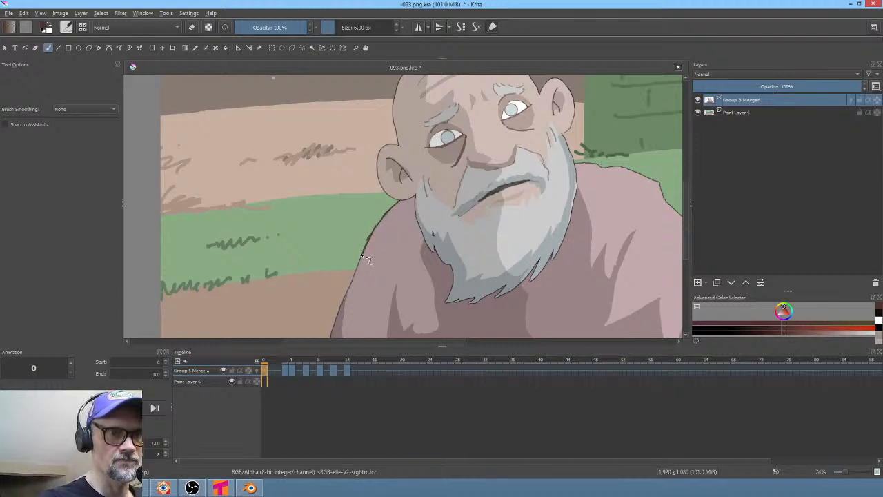
middle_click_drag(385, 249, 414, 213)
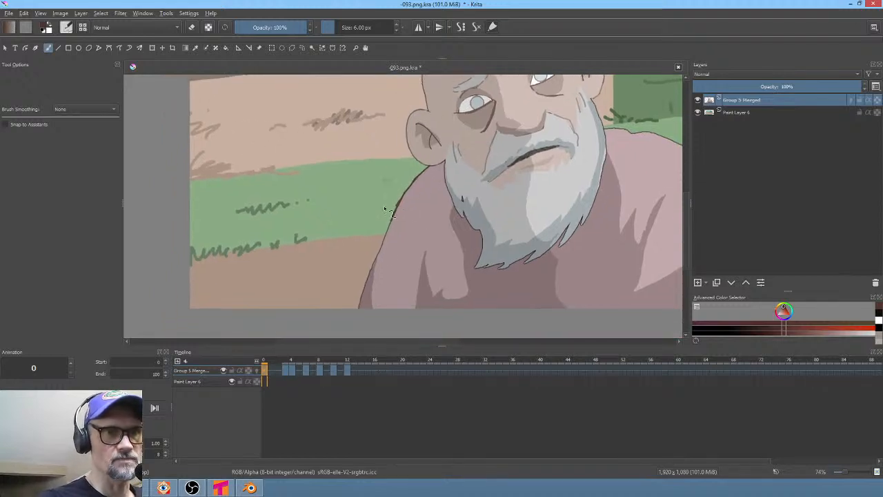
middle_click_drag(396, 246, 397, 241, "ctrl")
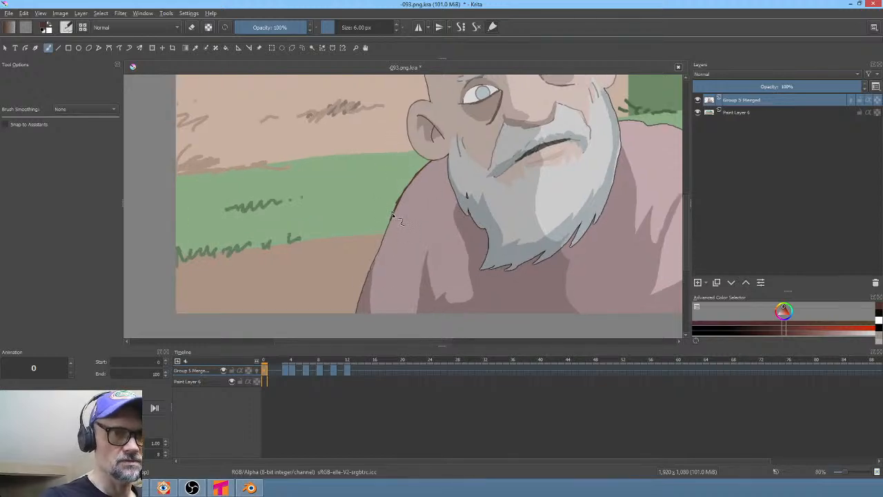
left_click_drag(377, 254, 370, 274)
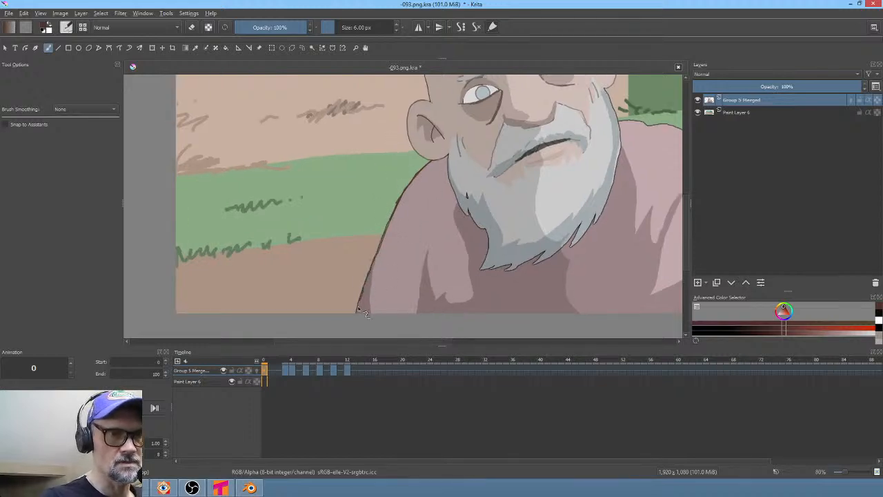
- Save the document with the touched-up shoulder outline
middle_click_drag(556, 262, 323, 272)
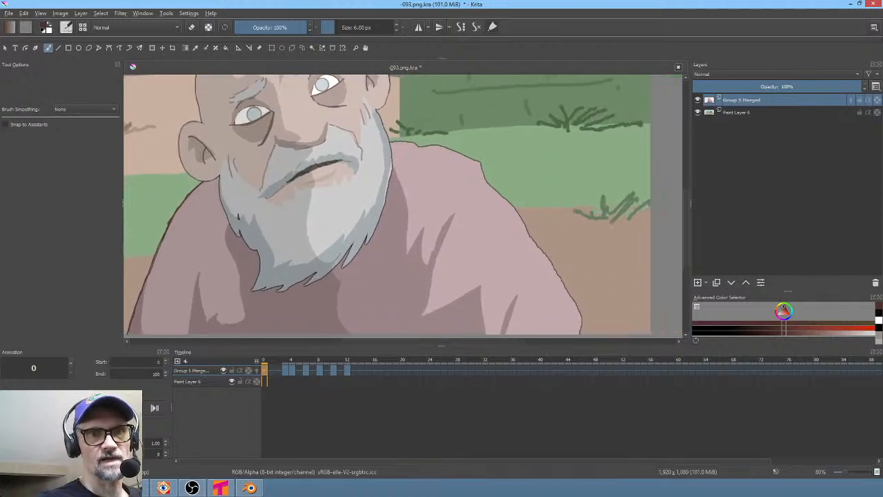
middle_click_drag(509, 129, 310, 198, "shift")
middle_click_drag(369, 170, 407, 313)
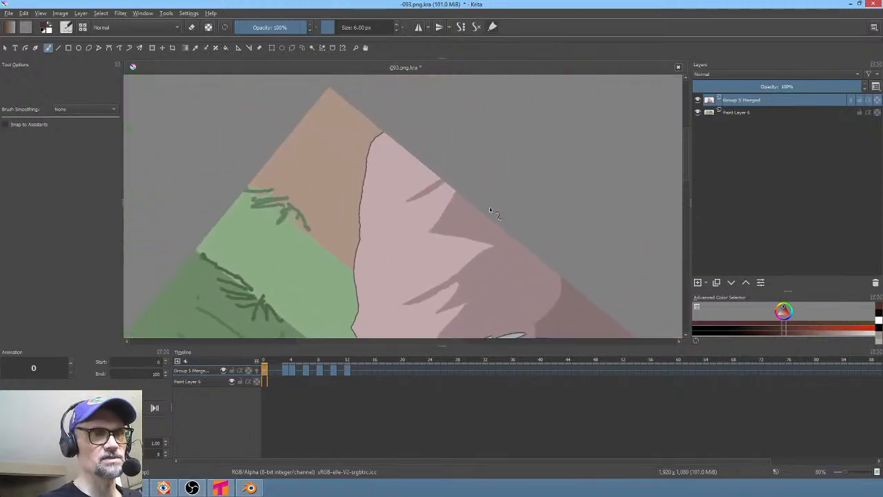
key("5")
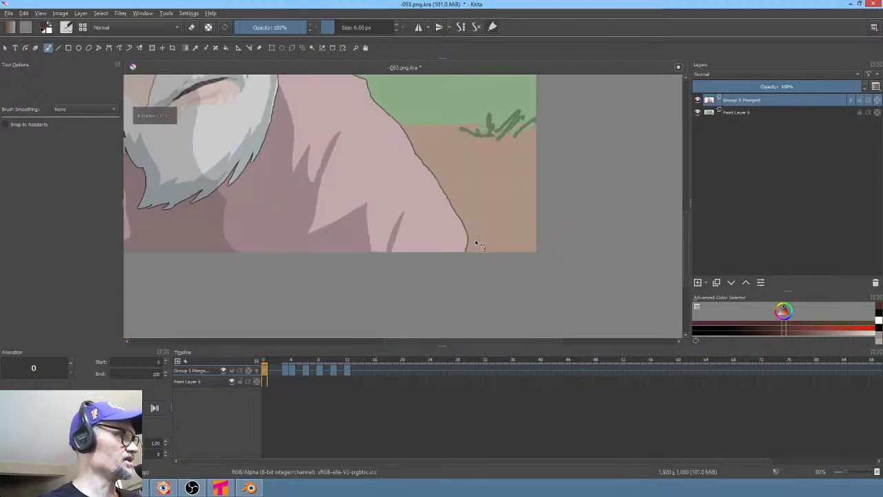
scroll(319, 178, "down", 3)
middle_click_drag(338, 181, 476, 213)
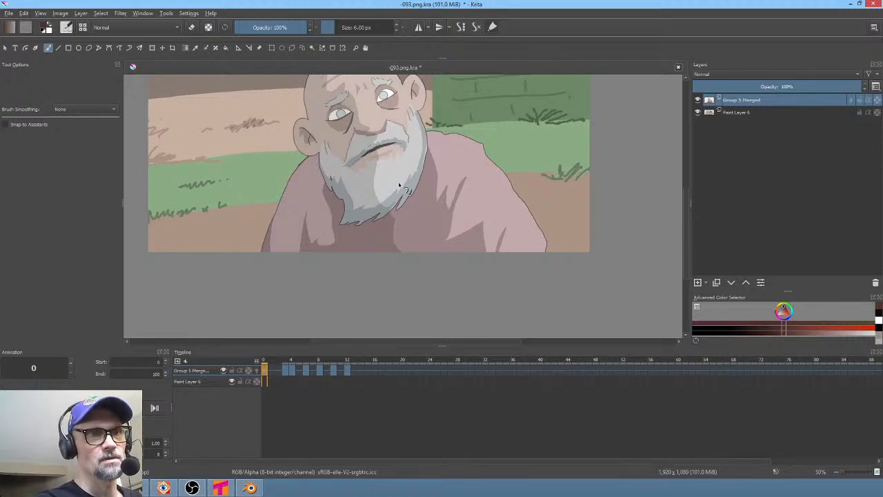
key("ctrl+s")
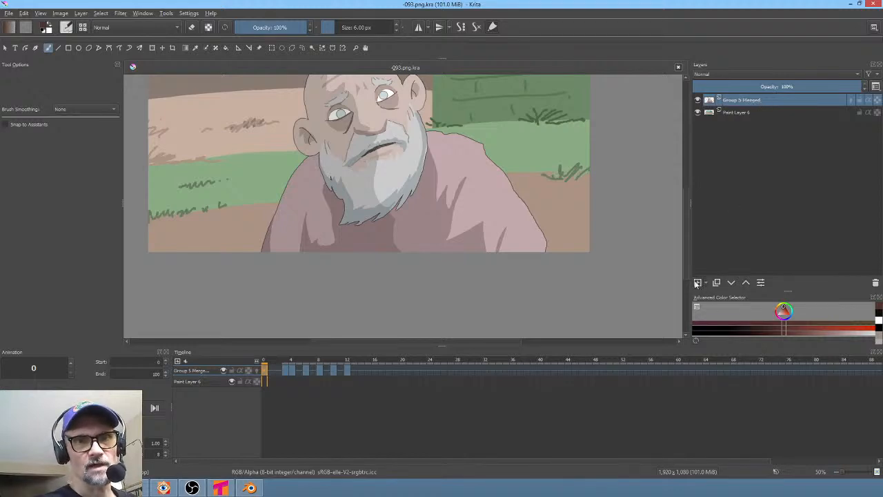
- Add a new paint layer above Group 5 Merged and select it at frame 0
left_click(698, 282)
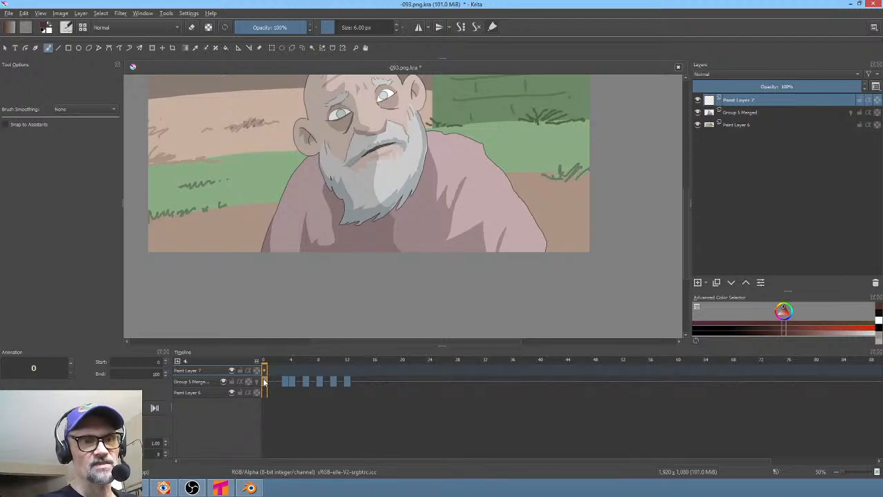
left_click(199, 382)
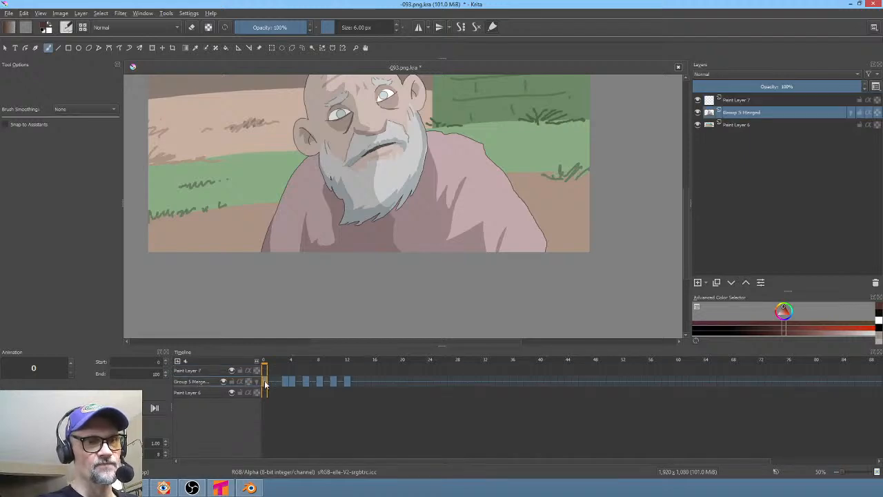
left_click(286, 383)
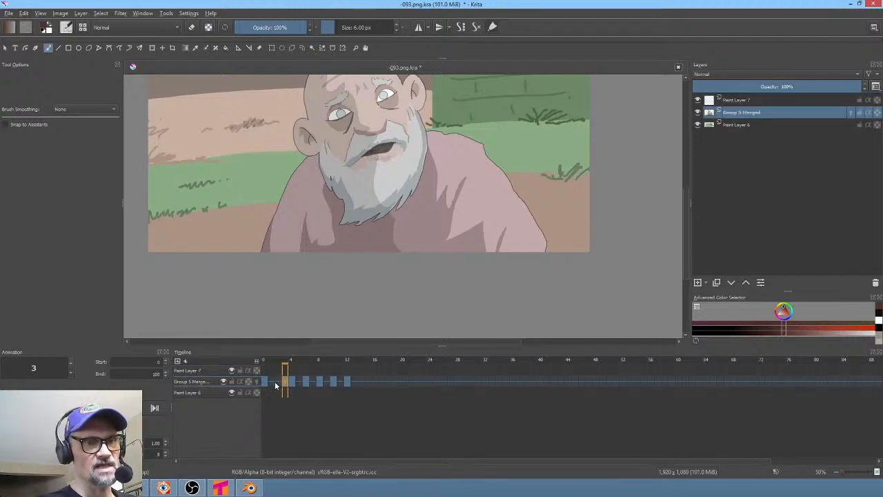
left_click(263, 381)
left_click(770, 102)
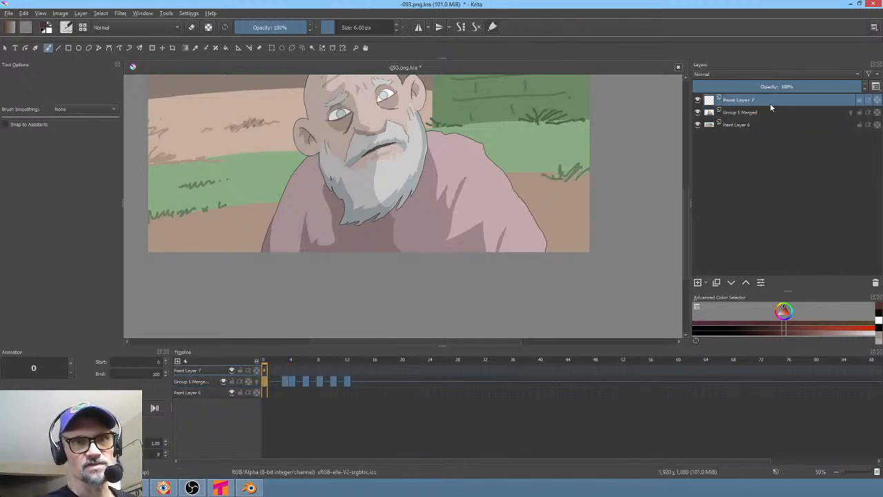
- Ink the outline of the beggar's left shoulder and arm on the new paint layer
middle_click_drag(350, 179, 360, 226)
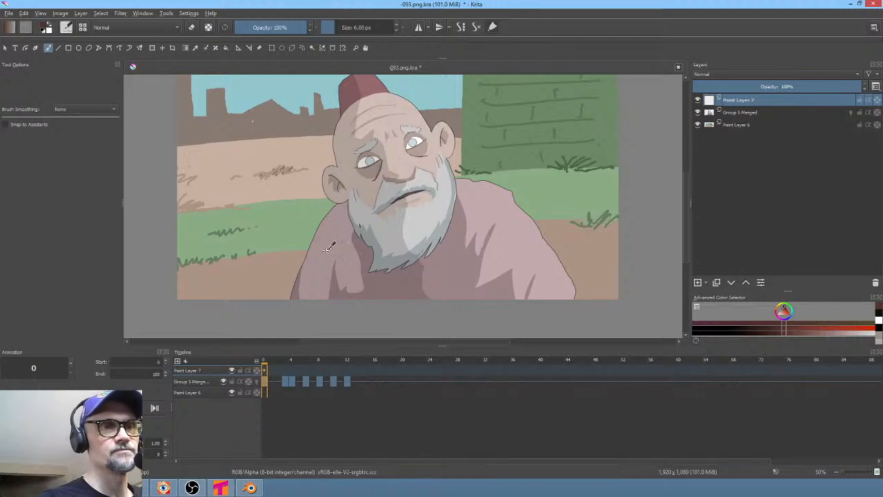
scroll(325, 249, "up", 4)
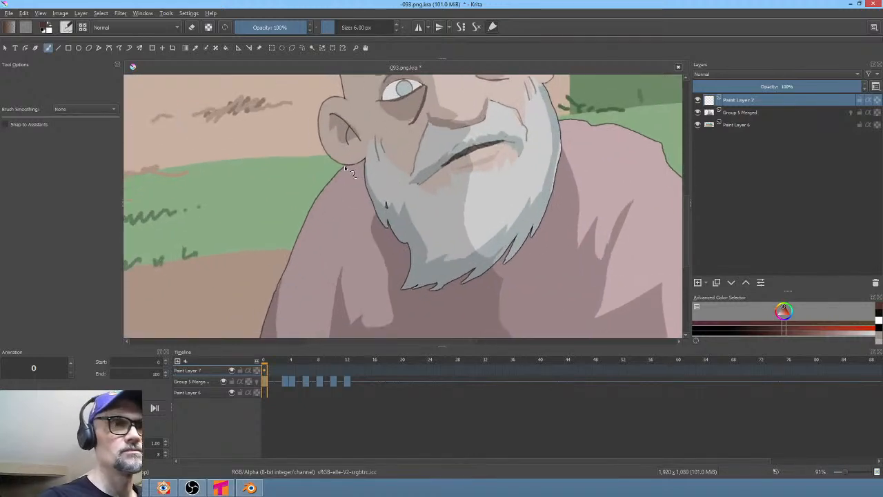
left_click_drag(344, 166, 312, 211)
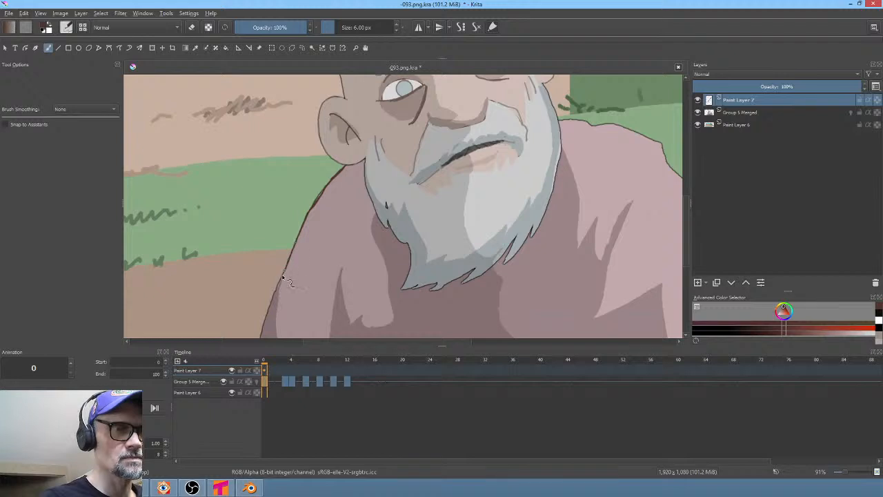
left_click_drag(329, 245, 356, 195)
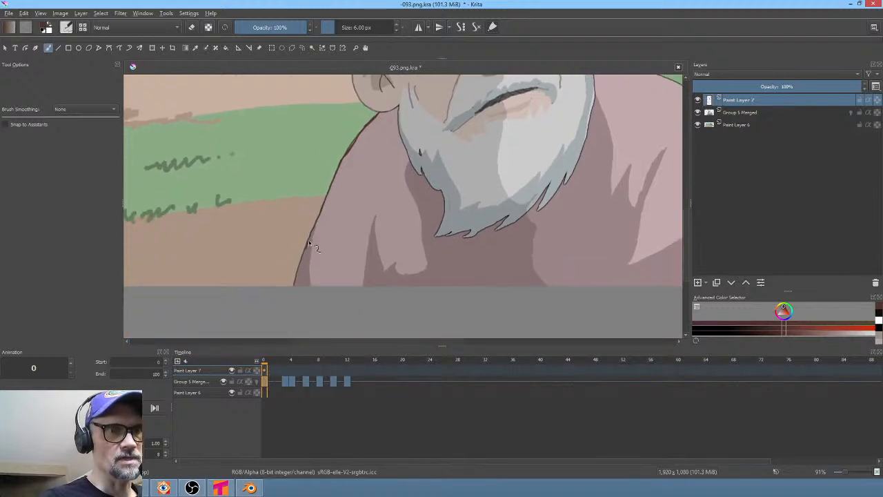
left_click_drag(297, 265, 295, 300)
left_click_drag(438, 240, 374, 274)
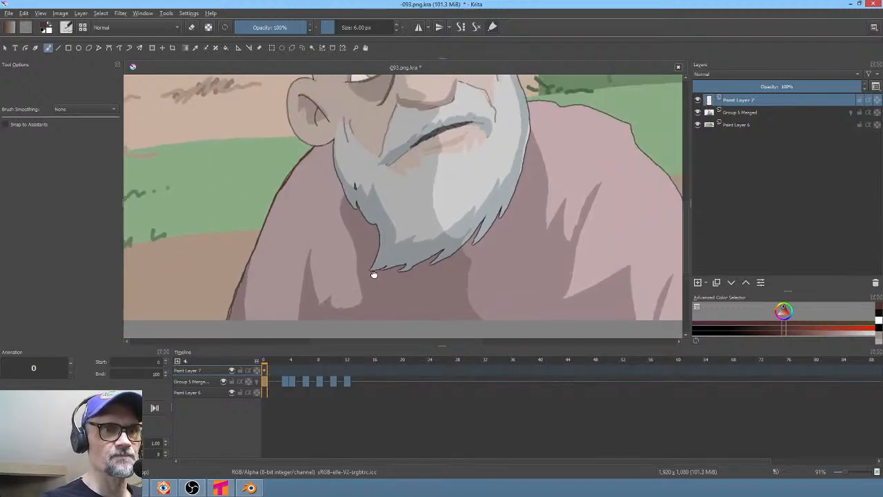
left_click_drag(336, 152, 361, 211)
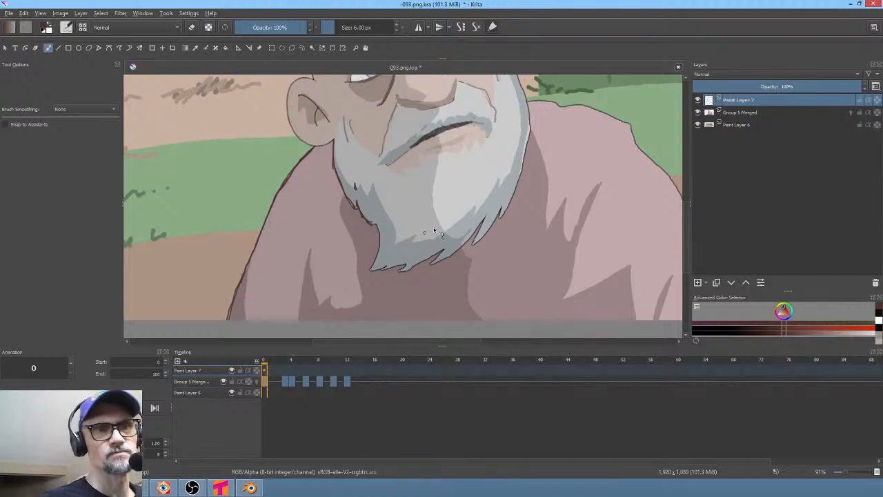
mouse_move(441, 236)
middle_mouse_down()
mouse_move(491, 248)
mouse_move(446, 292)
middle_mouse_up()
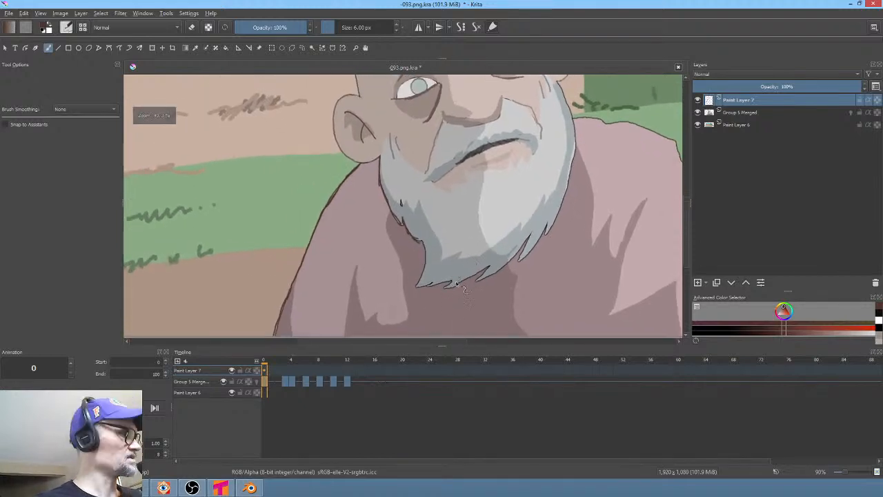
- Ink the outline around the lower and right edges of the beggar's beard on the new paint layer
key("1")
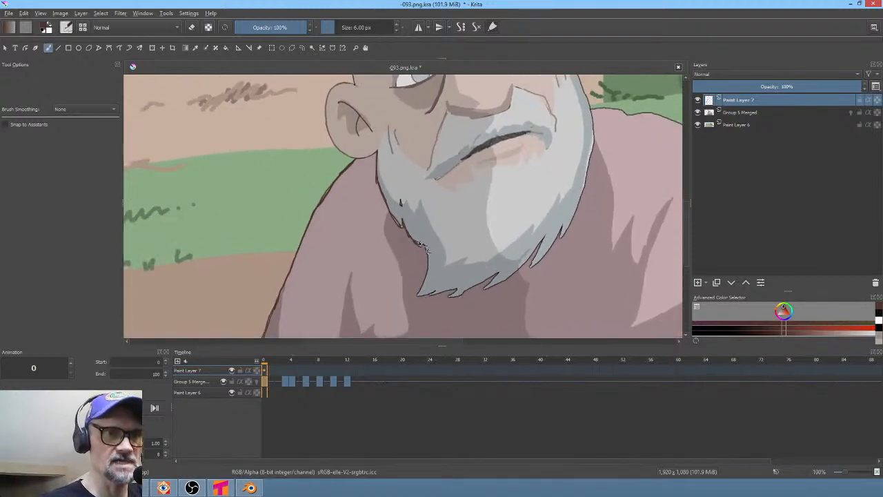
mouse_move(425, 248)
left_mouse_down()
mouse_move(419, 295)
mouse_move(456, 291)
left_mouse_up()
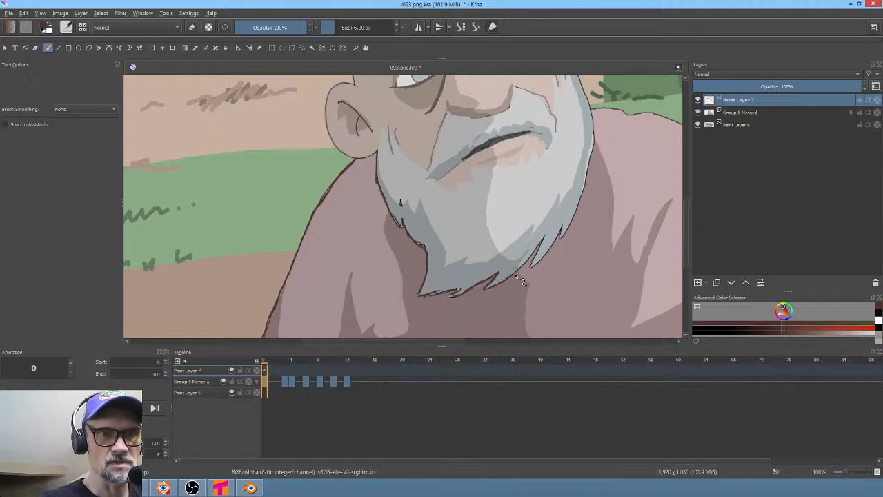
left_click_drag(527, 273, 561, 227)
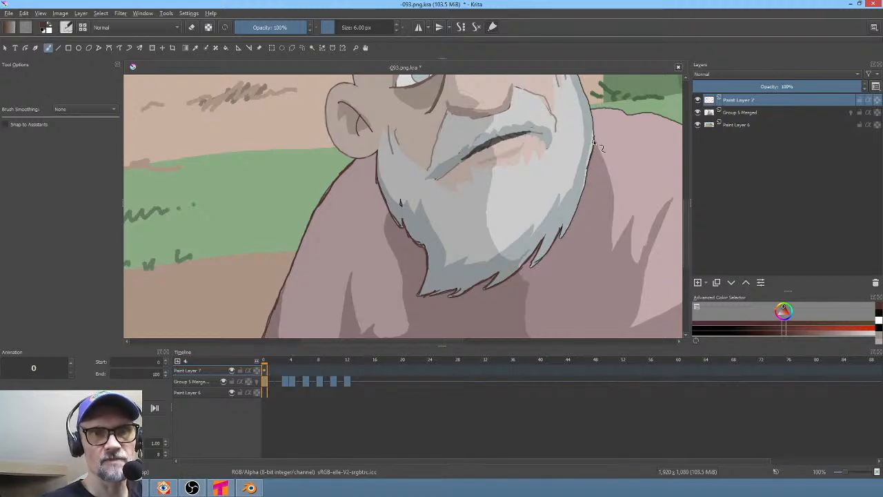
left_click_drag(592, 141, 563, 232)
middle_click_drag(552, 203, 453, 300)
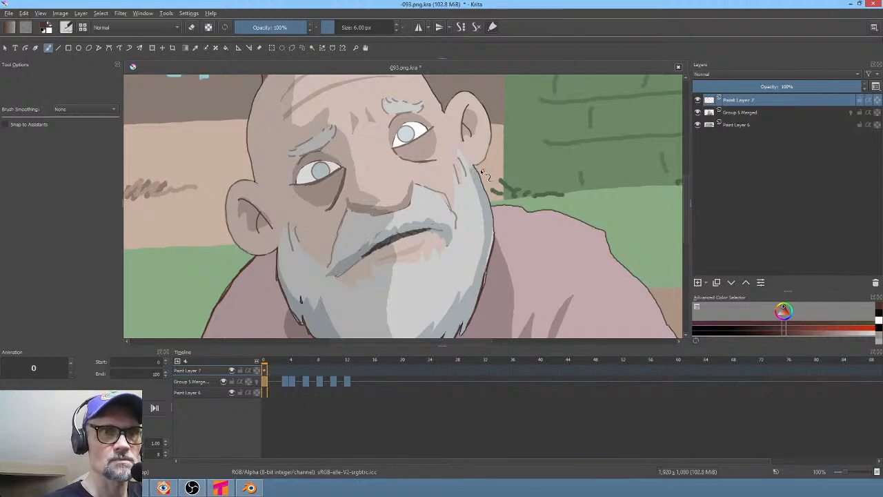
- Ink the outline of the beggar's left shoulder rising behind the beard, working zoomed in along the edge
left_click_drag(476, 164, 493, 236)
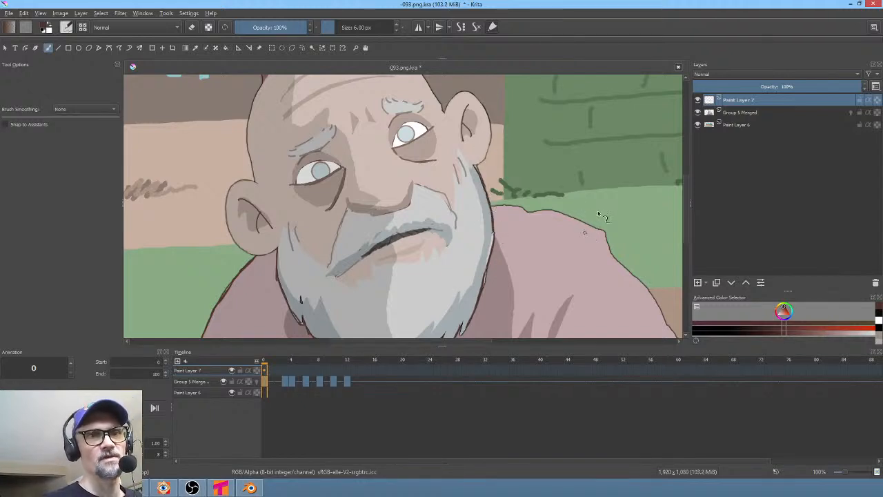
middle_click_drag(599, 206, 467, 117, "shift")
middle_click_drag(415, 211, 324, 316)
middle_click_drag(426, 249, 479, 167, "ctrl")
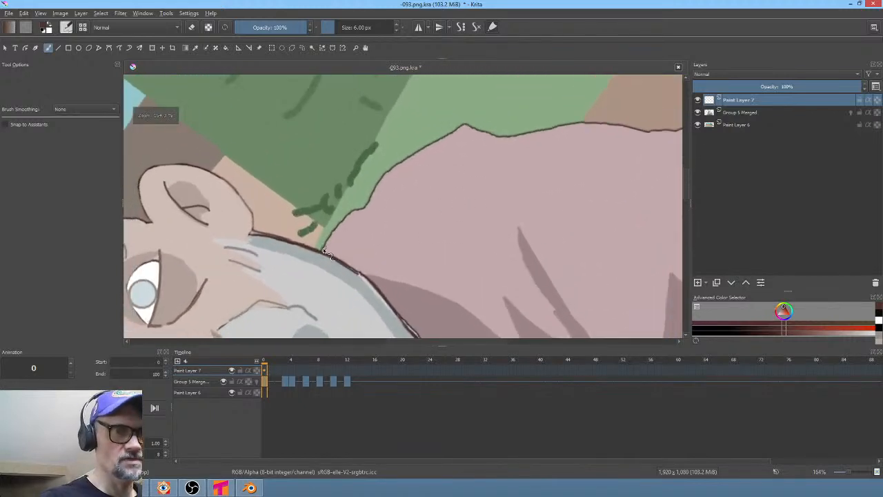
mouse_move(325, 252)
left_mouse_down()
mouse_move(385, 176)
mouse_move(475, 122)
left_mouse_up()
middle_click_drag(565, 162, 483, 94, "shift")
mouse_move(479, 123)
middle_mouse_down()
mouse_move(435, 165)
mouse_move(428, 256)
middle_mouse_up()
middle_click_drag(498, 173, 466, 156, "shift")
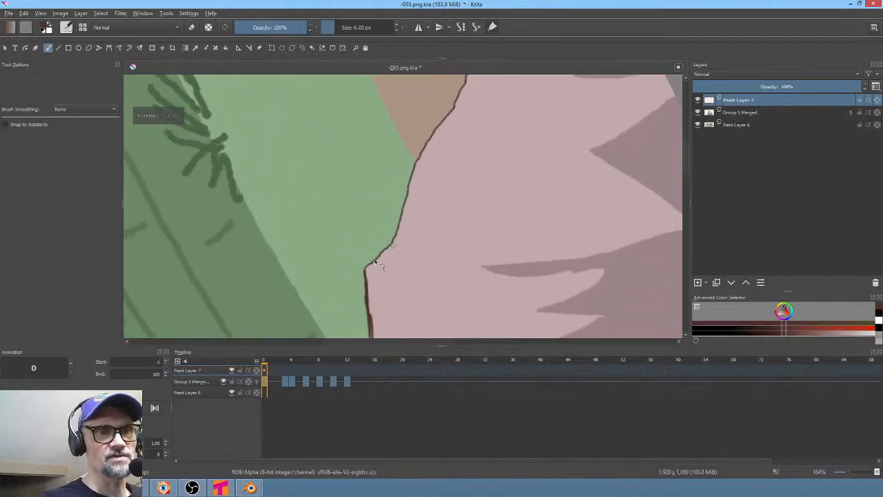
left_click_drag(366, 268, 395, 236)
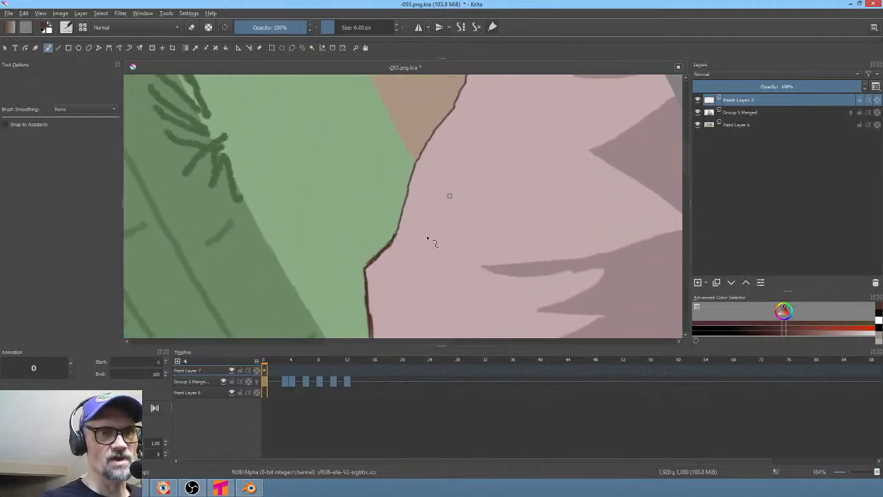
left_click_drag(410, 182, 395, 236)
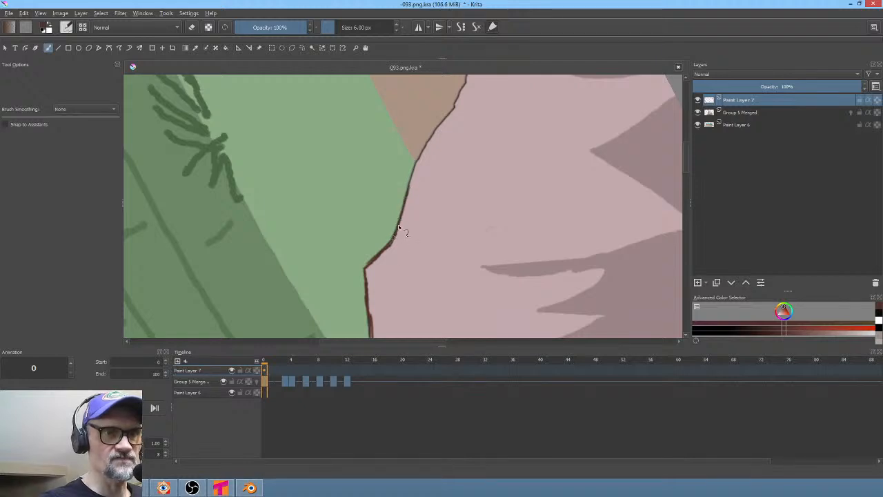
mouse_move(431, 191)
middle_mouse_down()
mouse_move(396, 274)
mouse_move(377, 277)
middle_mouse_up()
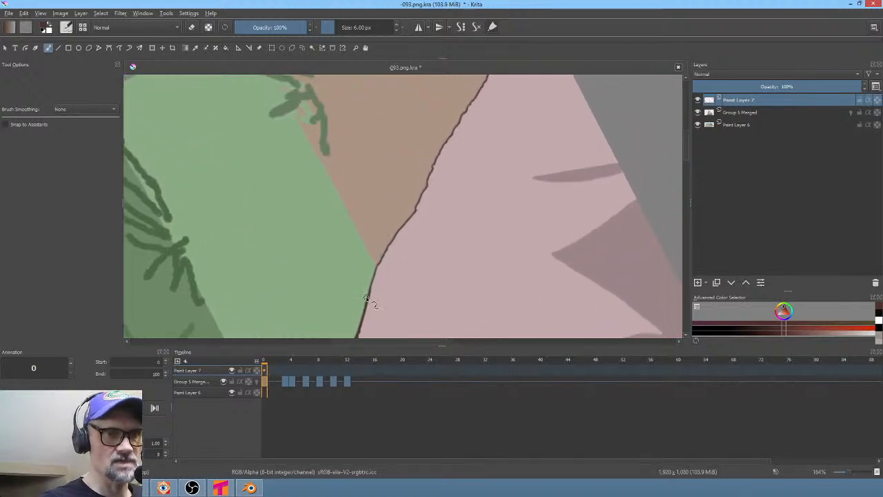
mouse_move(367, 299)
left_mouse_down()
mouse_move(428, 198)
mouse_move(417, 211)
left_mouse_up()
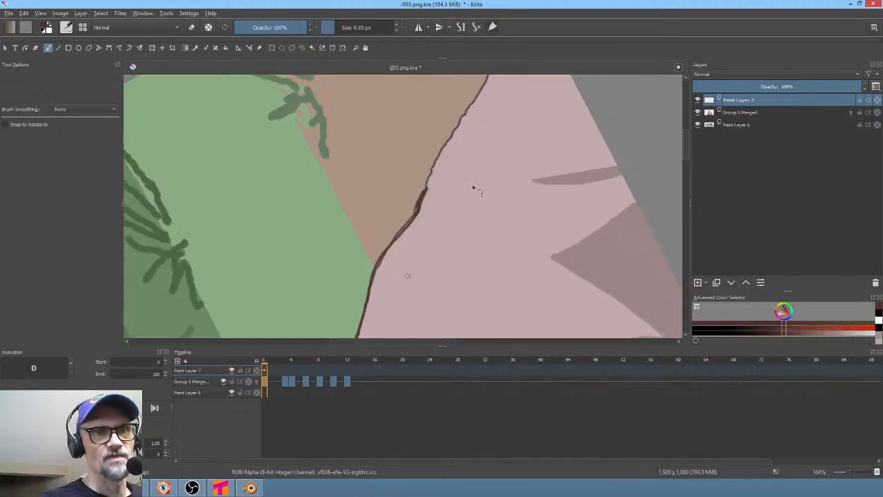
mouse_move(474, 187)
middle_mouse_down()
mouse_move(446, 214)
mouse_move(435, 243)
middle_mouse_up()
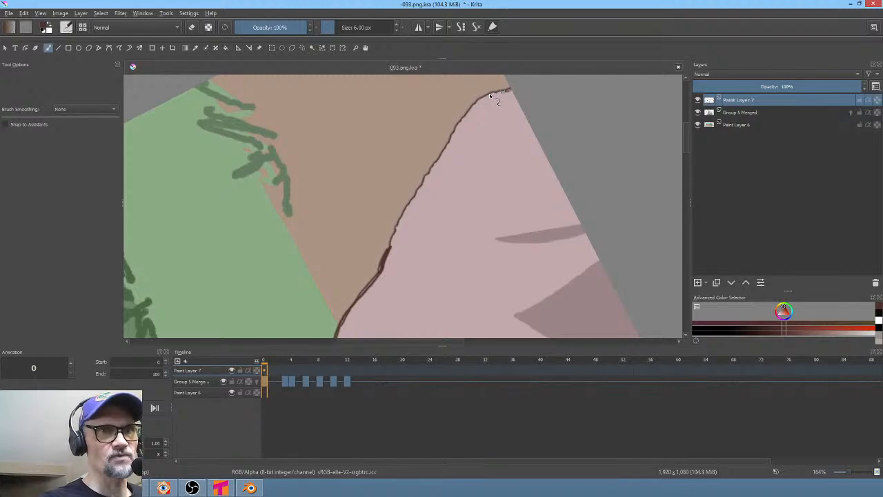
mouse_move(504, 91)
left_mouse_down()
mouse_move(479, 101)
mouse_move(450, 135)
mouse_move(386, 256)
left_mouse_up()
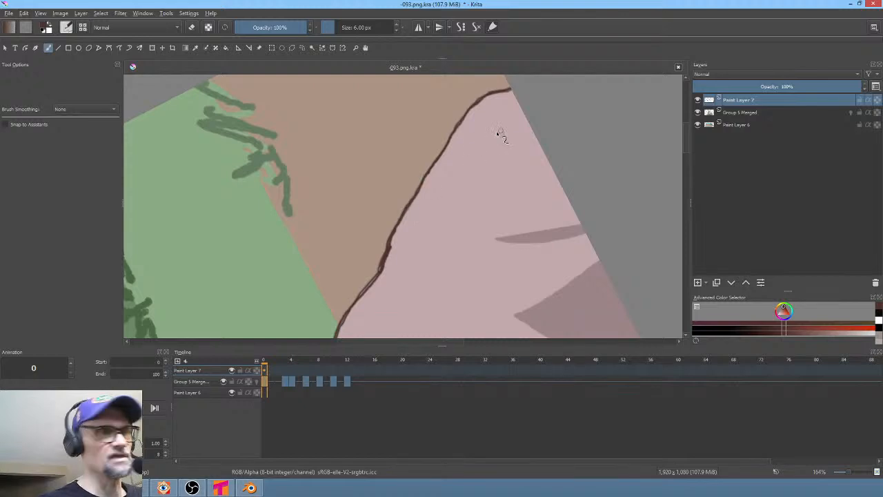
- Ink fold lines on the beggar's shirt and touch up near the ear, then save the document
key("5")
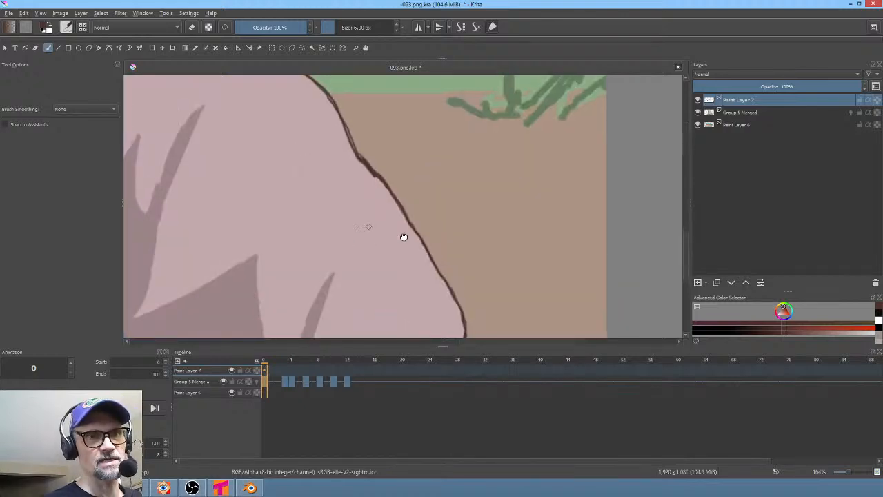
middle_click_drag(402, 236, 625, 213)
scroll(477, 256, "down", 5)
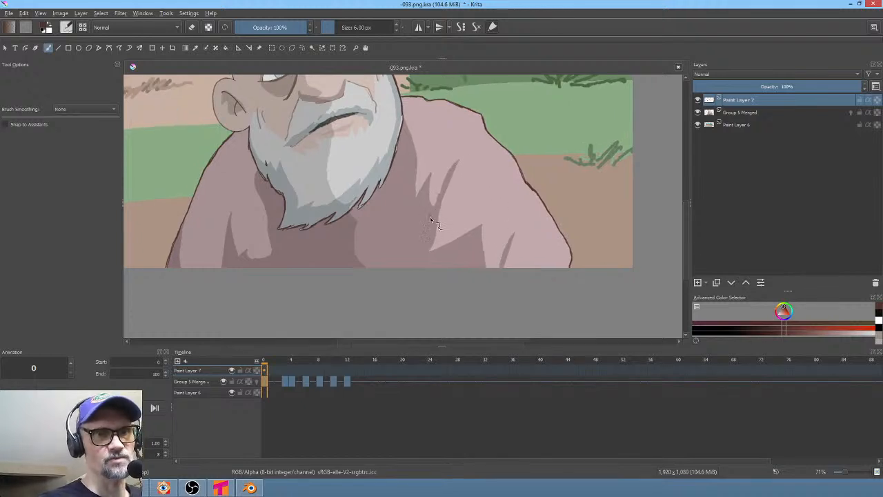
left_click_drag(429, 214, 420, 257)
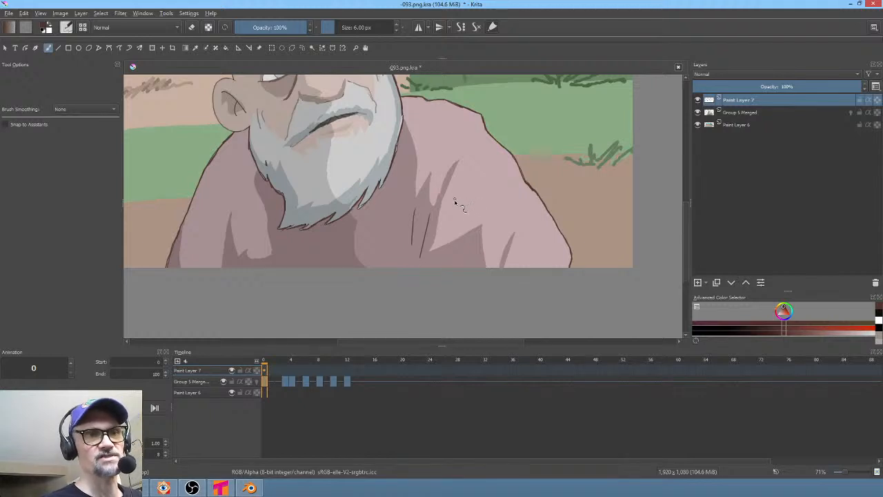
middle_click_drag(371, 183, 376, 286)
middle_click_drag(513, 220, 506, 276)
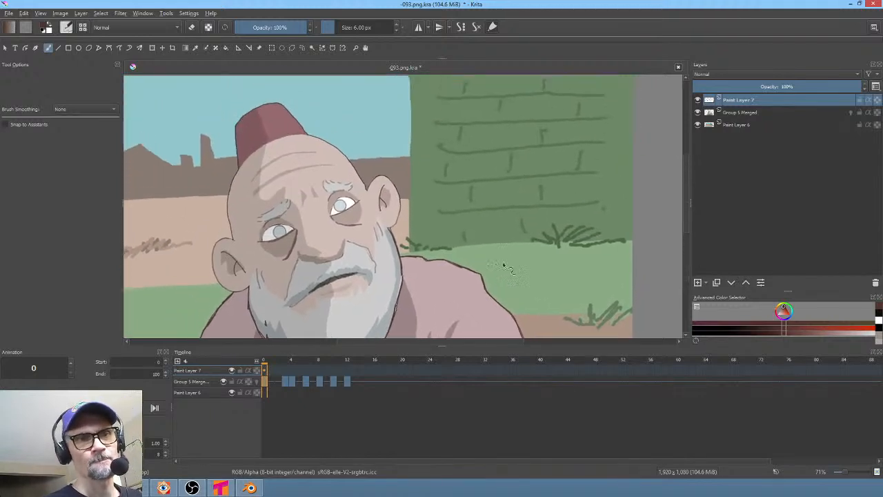
middle_click_drag(449, 238, 448, 198, "ctrl")
middle_click_drag(435, 167, 464, 192)
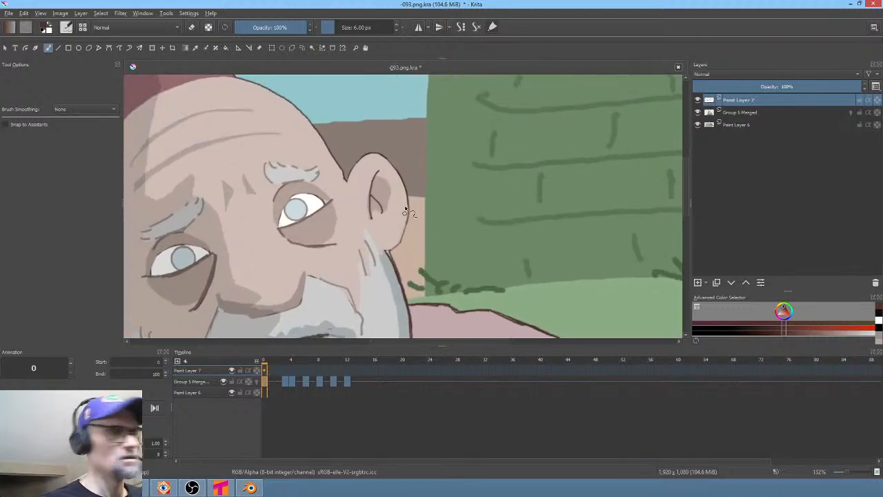
key("ctrl+s")
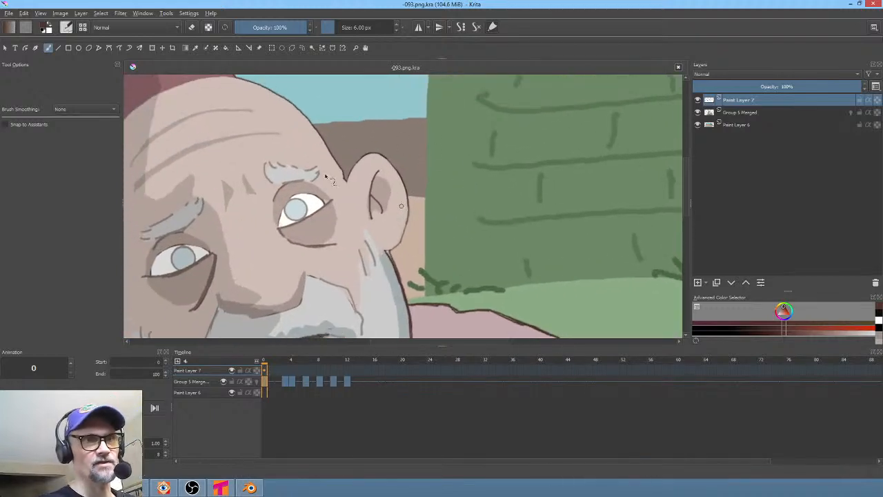
- Set the preferred canvas renderer to OpenGL in Krita's display settings and apply
left_click(188, 14)
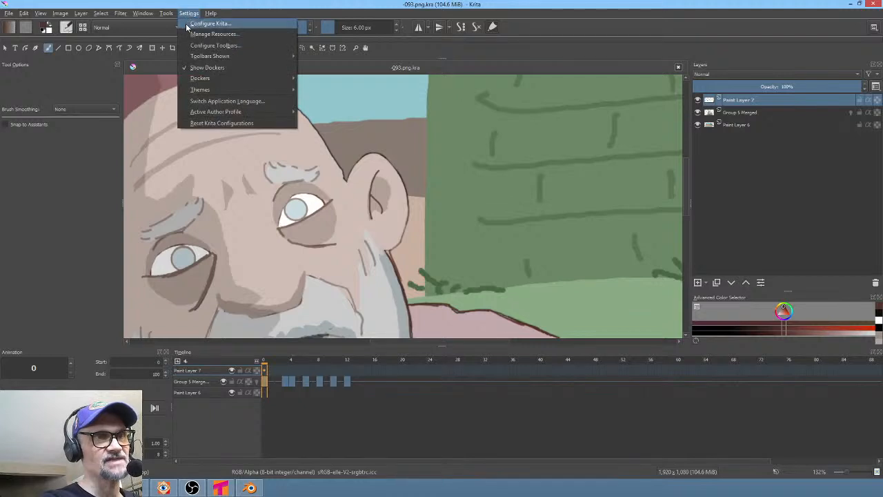
left_click(189, 25)
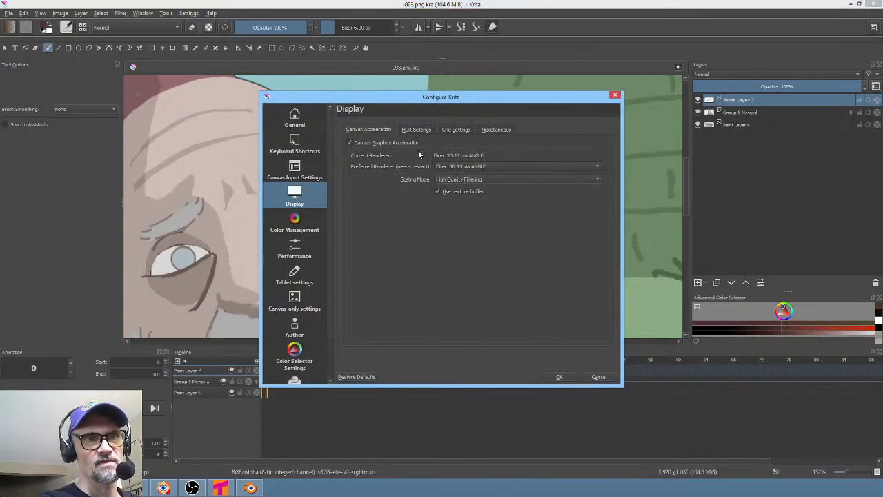
left_click(466, 166)
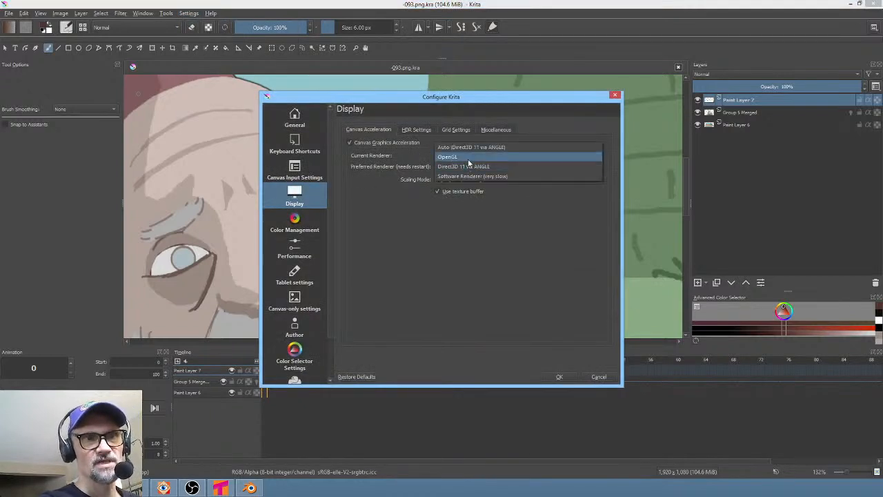
left_click(467, 157)
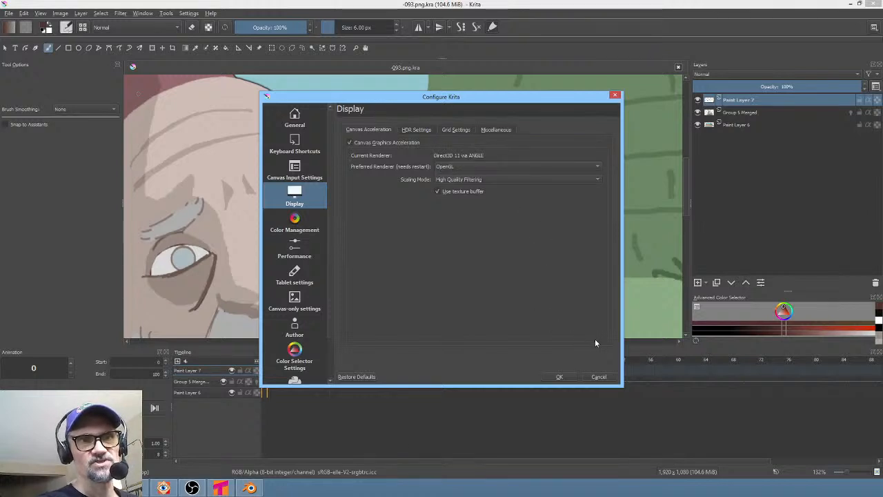
left_click(488, 180)
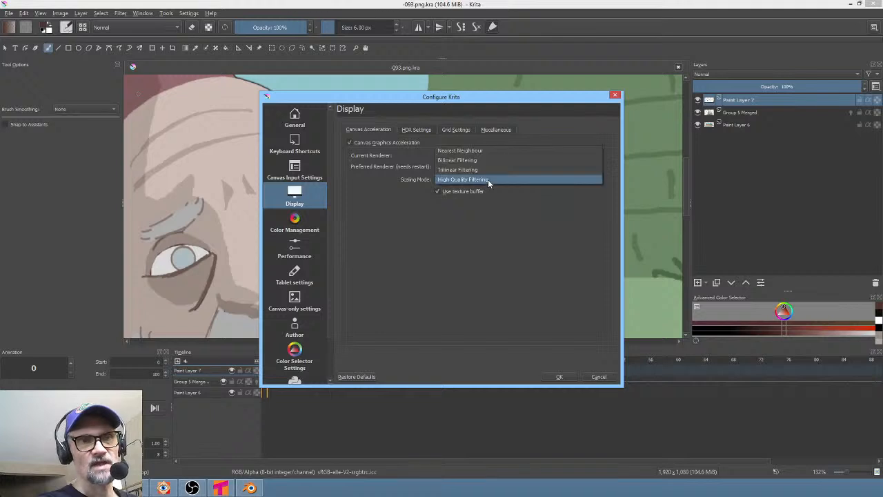
left_click(488, 179)
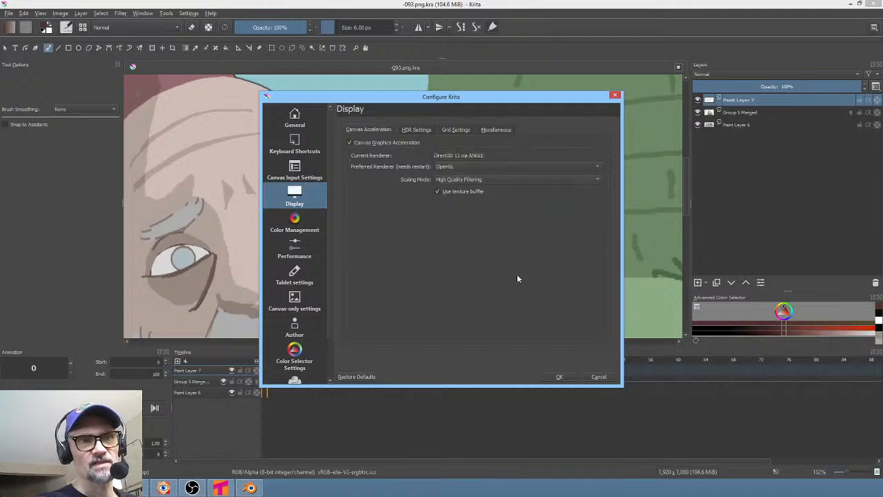
left_click(559, 376)
- Ink the outline of the beggar's ear and bald head up to the fez on the paint layer
middle_click_drag(368, 193, 457, 195)
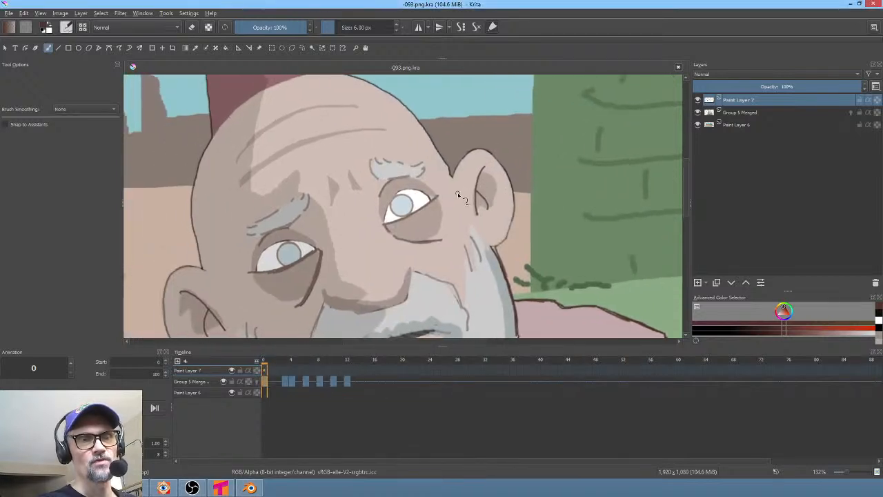
scroll(525, 196, "up", 3)
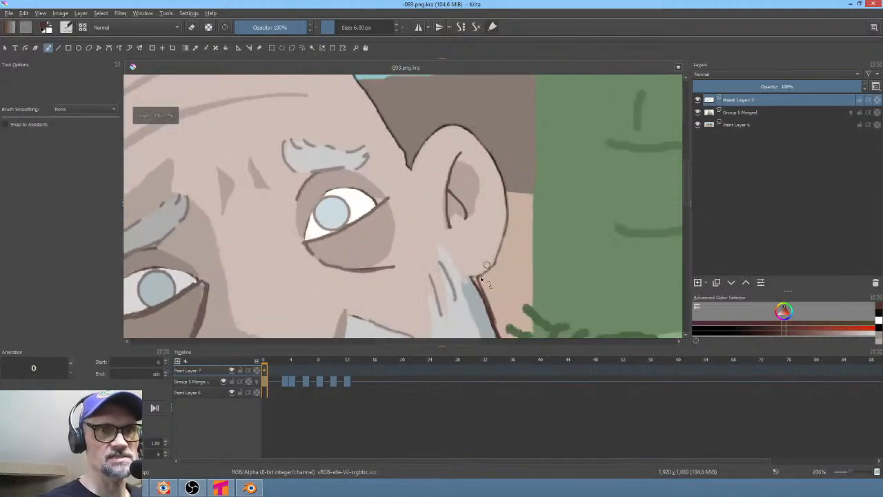
mouse_move(477, 279)
left_mouse_down()
mouse_move(501, 258)
mouse_move(506, 207)
left_mouse_up()
mouse_move(414, 166)
left_mouse_down()
mouse_move(424, 142)
mouse_move(442, 131)
mouse_move(461, 126)
mouse_move(483, 142)
mouse_move(502, 176)
mouse_move(539, 352)
mouse_move(554, 352)
left_mouse_up()
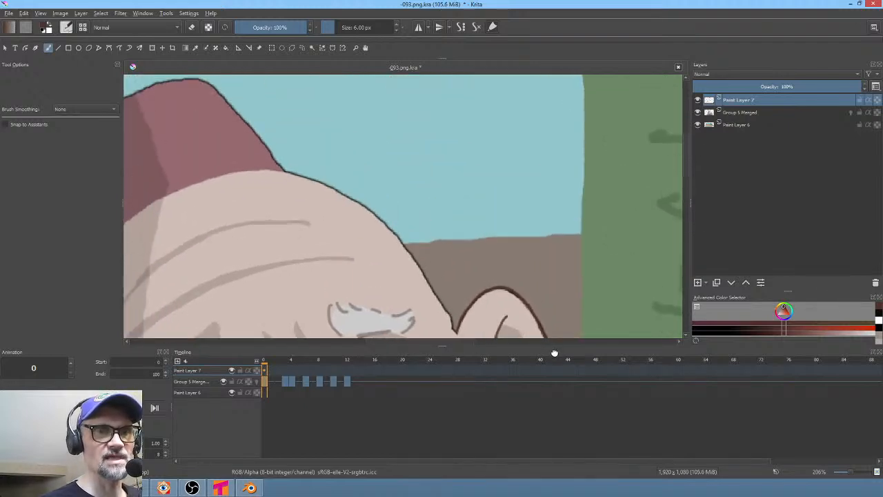
mouse_move(480, 252)
middle_mouse_down()
mouse_move(491, 158)
mouse_move(504, 227)
middle_mouse_up()
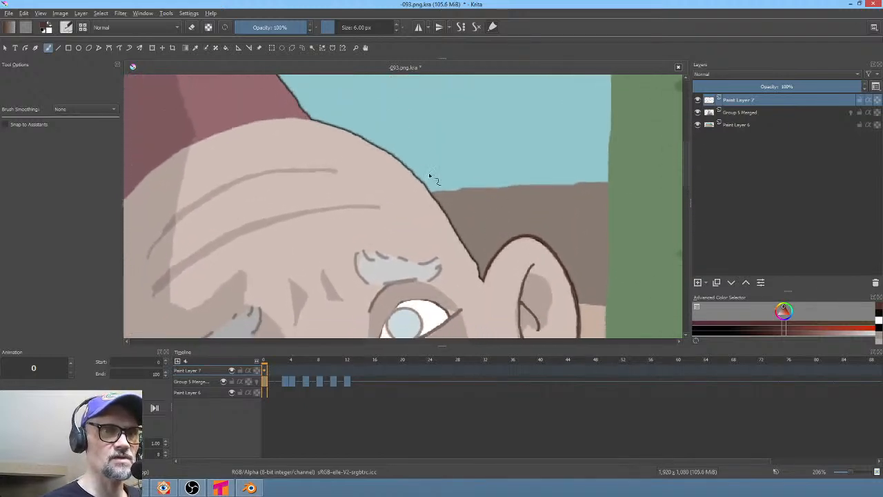
left_click_drag(434, 198, 487, 284)
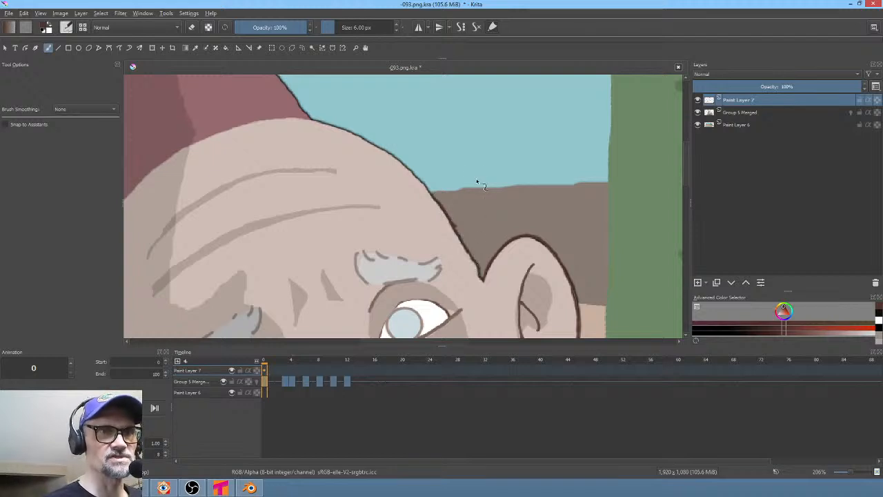
middle_click_drag(477, 182, 343, 153, "shift")
mouse_move(406, 168)
left_mouse_down()
mouse_move(364, 208)
mouse_move(321, 305)
left_mouse_up()
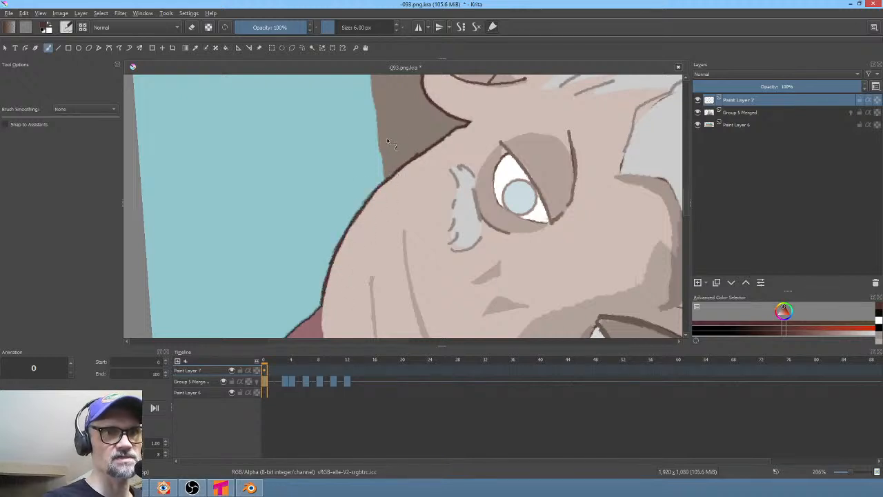
mouse_move(378, 261)
middle_mouse_down()
mouse_move(386, 158)
mouse_move(343, 124)
middle_mouse_up()
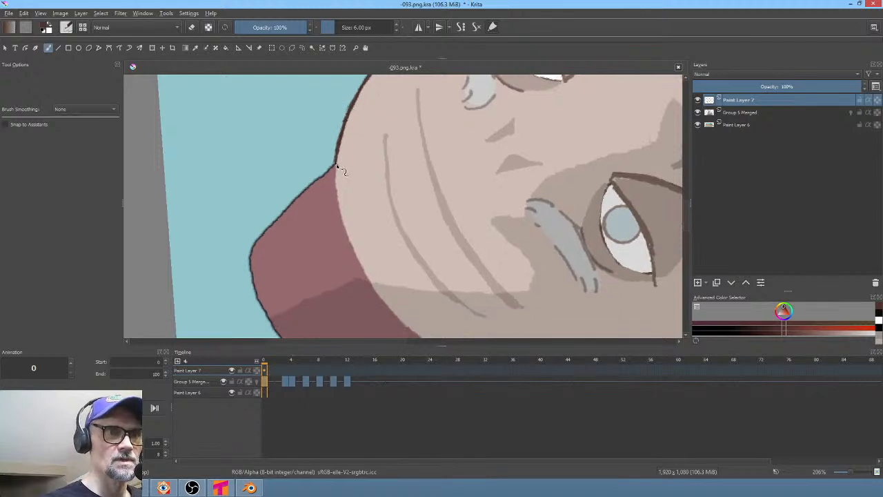
left_click_drag(335, 178, 344, 234)
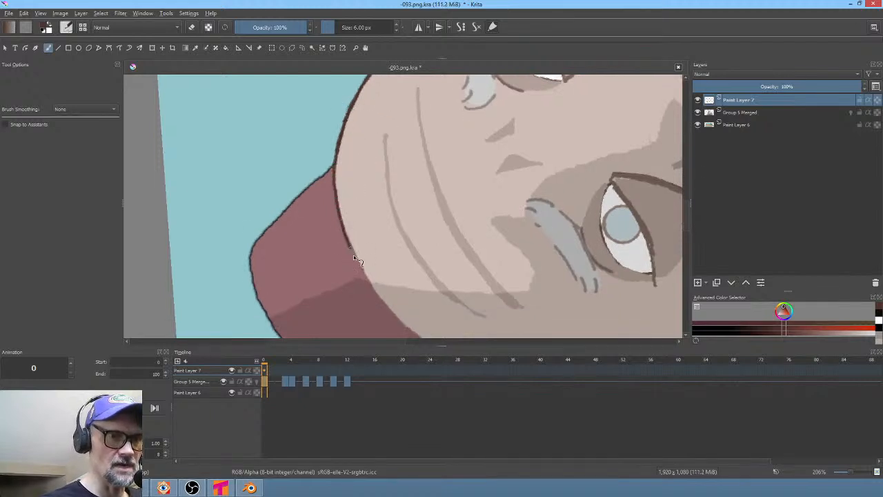
mouse_move(493, 222)
middle_mouse_down("shift")
mouse_move(483, 173)
mouse_move(497, 122)
mouse_move(456, 273)
mouse_move(459, 203)
mouse_move(466, 256)
middle_mouse_up("shift")
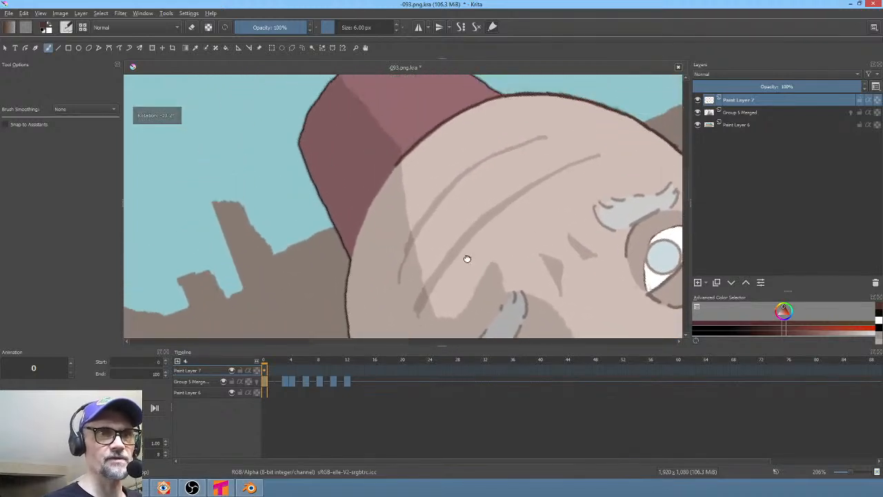
left_click_drag(398, 162, 351, 261)
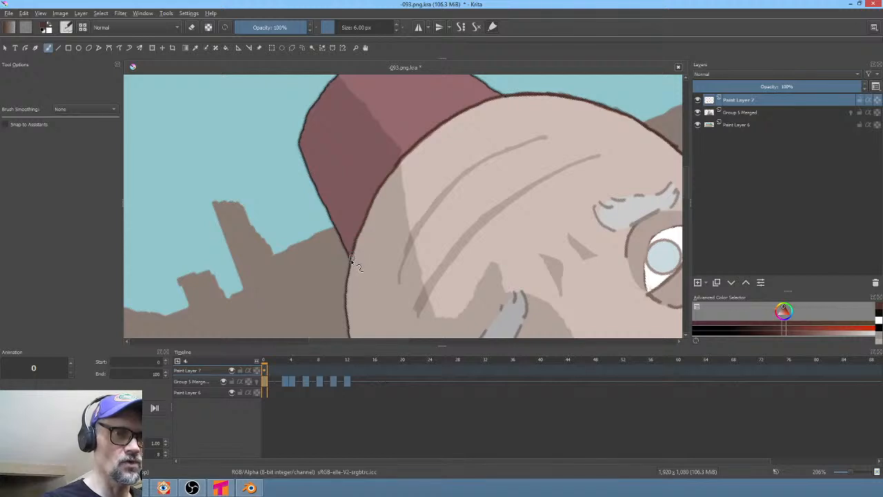
- Ink the outline of the beggar's head and cheek below the fez, plus lines around his eye and nose
middle_click_drag(394, 218, 426, 144)
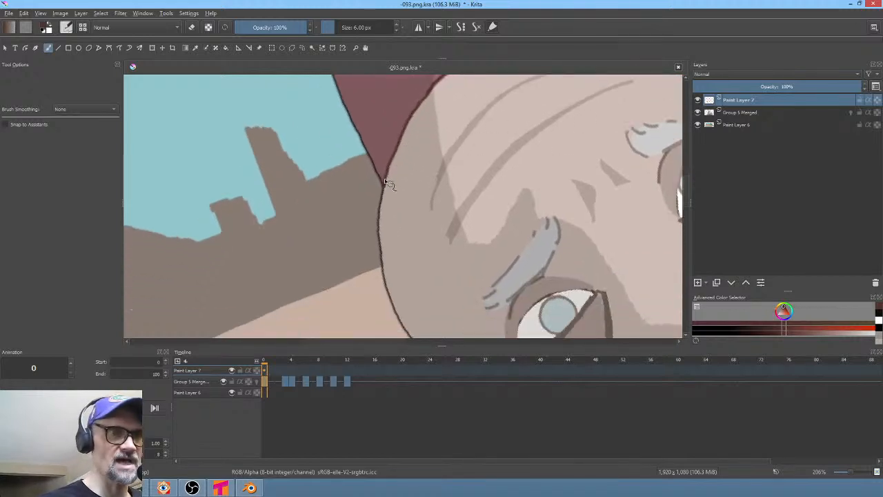
left_click_drag(383, 183, 382, 276)
mouse_move(382, 276)
middle_mouse_down()
mouse_move(426, 149)
mouse_move(377, 140)
middle_mouse_up()
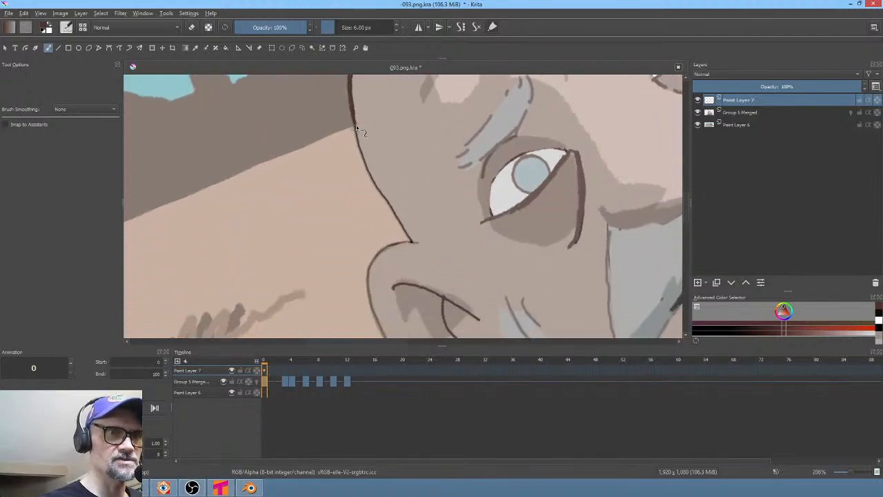
mouse_move(356, 125)
left_mouse_down()
mouse_move(413, 240)
mouse_move(380, 252)
mouse_move(368, 274)
mouse_move(381, 323)
left_mouse_up()
mouse_move(476, 276)
middle_mouse_down()
mouse_move(467, 211)
mouse_move(434, 120)
mouse_move(433, 301)
middle_mouse_up()
middle_click_drag(532, 164, 491, 221)
mouse_move(489, 173)
middle_mouse_down("shift")
mouse_move(497, 215)
mouse_move(473, 283)
middle_mouse_up("shift")
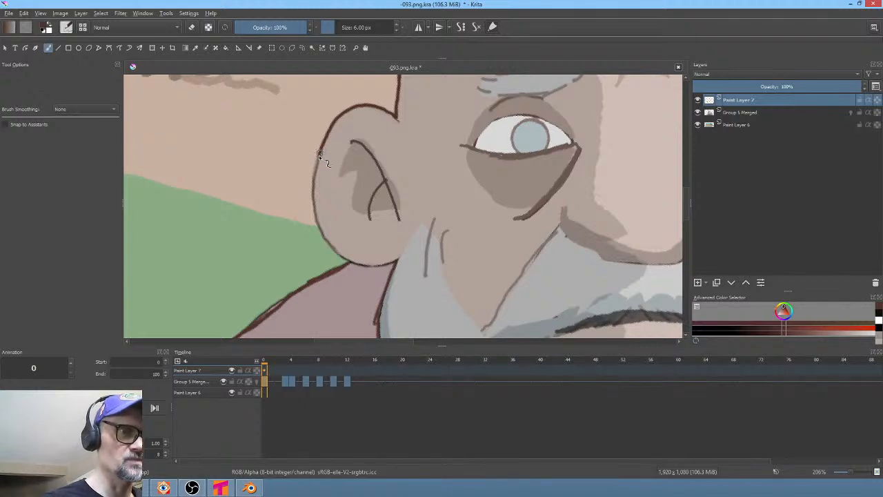
- Ink the beggar's other ear and cheek edges and the underside of the nose above the mustache
mouse_move(319, 156)
left_mouse_down()
mouse_move(315, 185)
mouse_move(330, 242)
mouse_move(351, 264)
mouse_move(400, 260)
left_mouse_up()
middle_click_drag(579, 264, 471, 282)
mouse_move(589, 239)
middle_mouse_down()
mouse_move(465, 204)
mouse_move(354, 200)
mouse_move(380, 256)
middle_mouse_up()
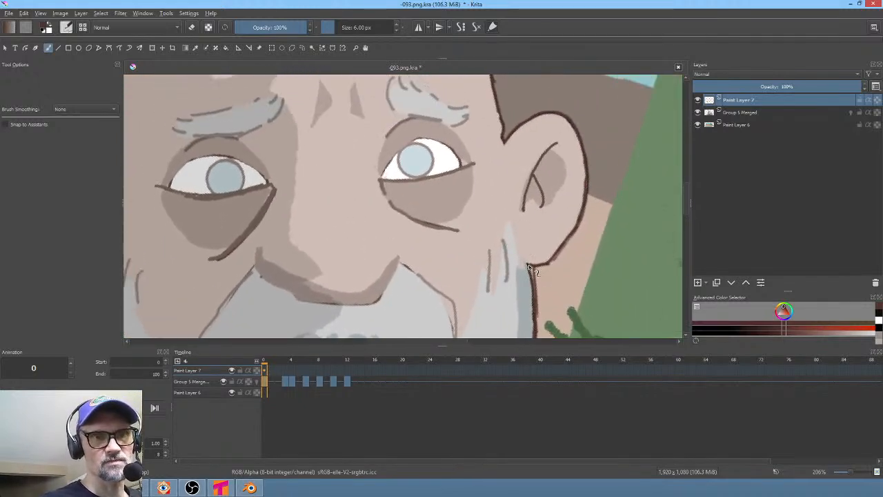
middle_click_drag(544, 229, 597, 181)
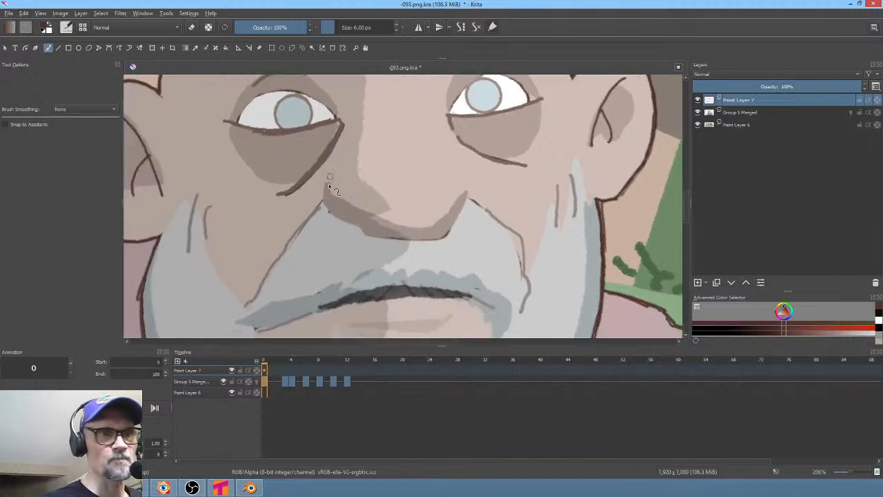
mouse_move(326, 198)
left_mouse_down()
mouse_move(374, 242)
mouse_move(455, 233)
mouse_move(468, 197)
left_mouse_up()
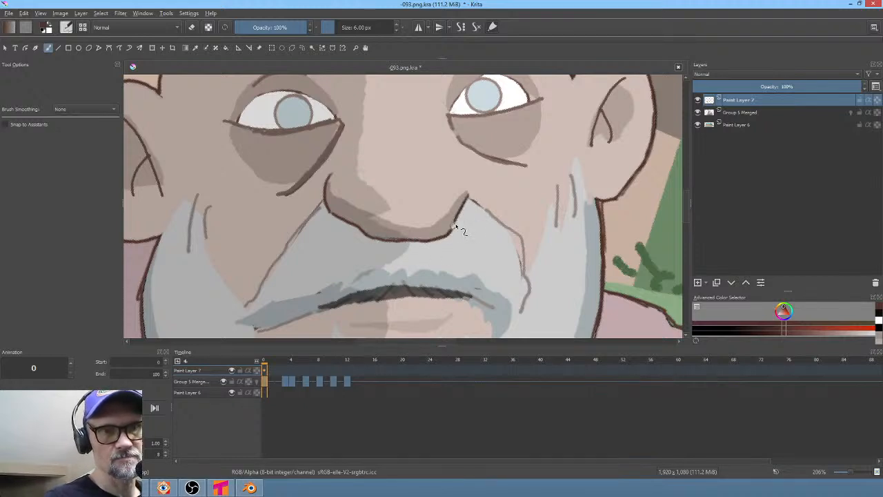
left_click_drag(467, 170, 471, 192)
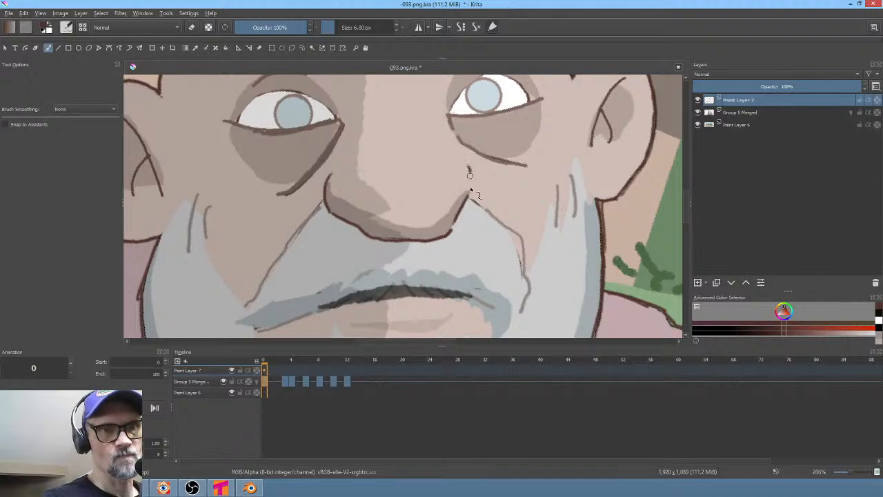
- Ink cheek lines along both sides of the beard, undoing one stray stroke
mouse_move(510, 218)
middle_mouse_down("ctrl")
mouse_move(467, 272)
mouse_move(522, 197)
mouse_move(528, 168)
middle_mouse_up("ctrl")
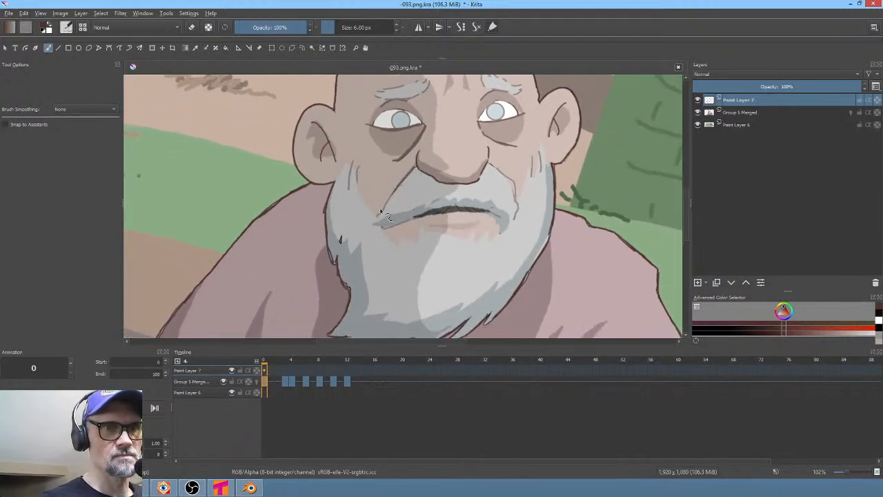
left_click_drag(391, 218, 377, 225)
scroll(413, 231, "up", 2)
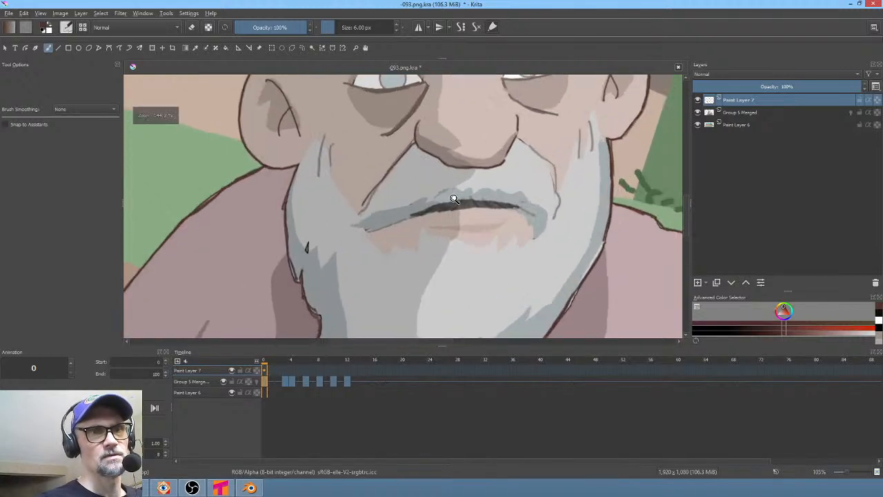
mouse_move(364, 161)
left_mouse_down()
mouse_move(351, 171)
mouse_move(381, 172)
left_mouse_up()
key("ctrl+z")
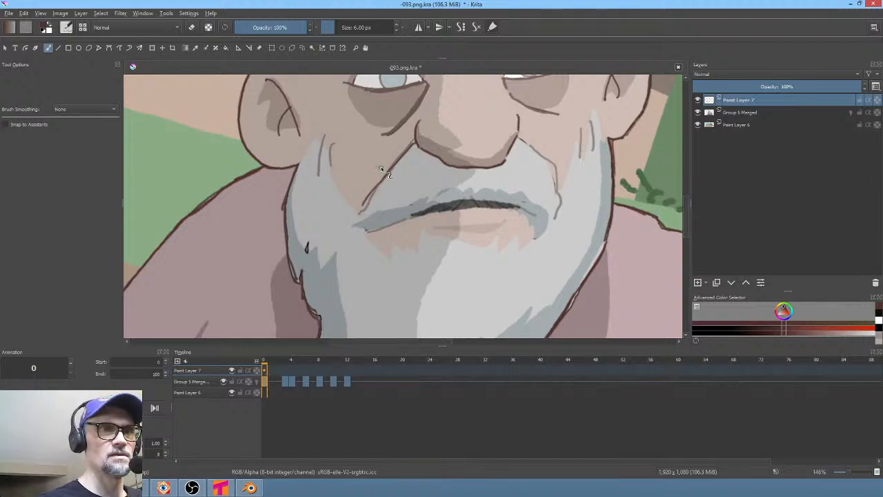
left_click_drag(328, 154, 351, 207)
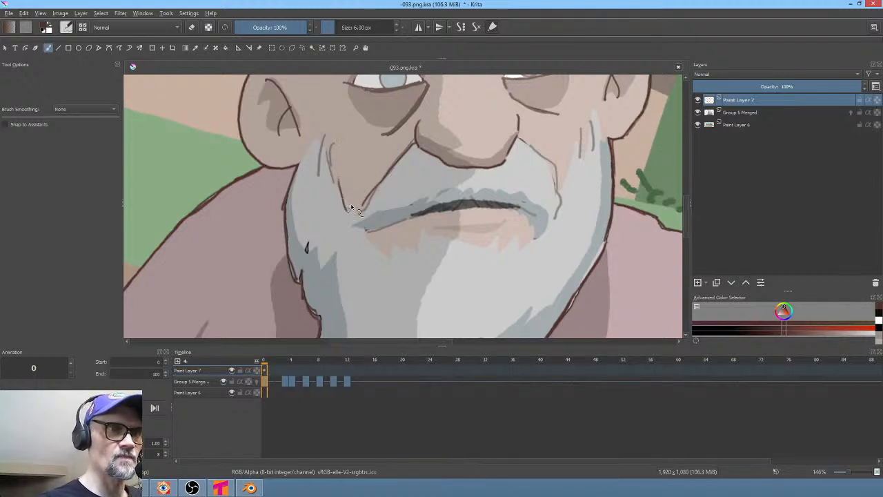
middle_click_drag(508, 257, 457, 309)
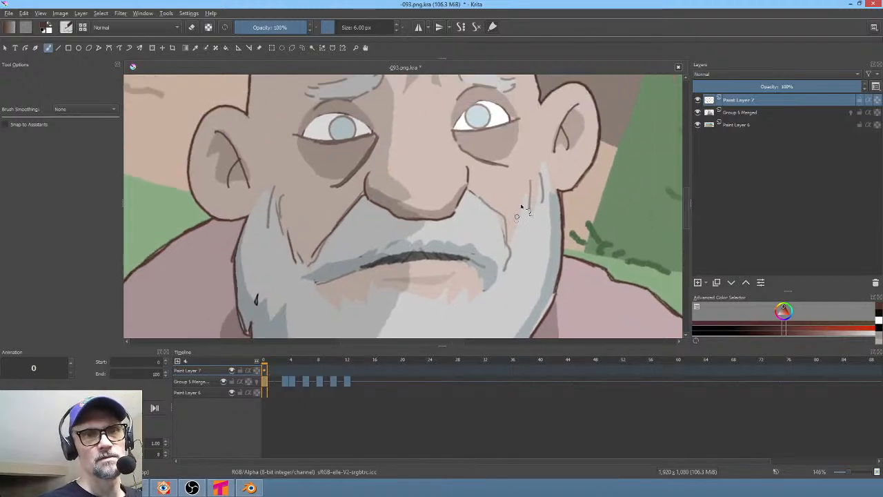
left_click_drag(521, 205, 513, 240)
middle_click_drag(483, 247, 514, 202)
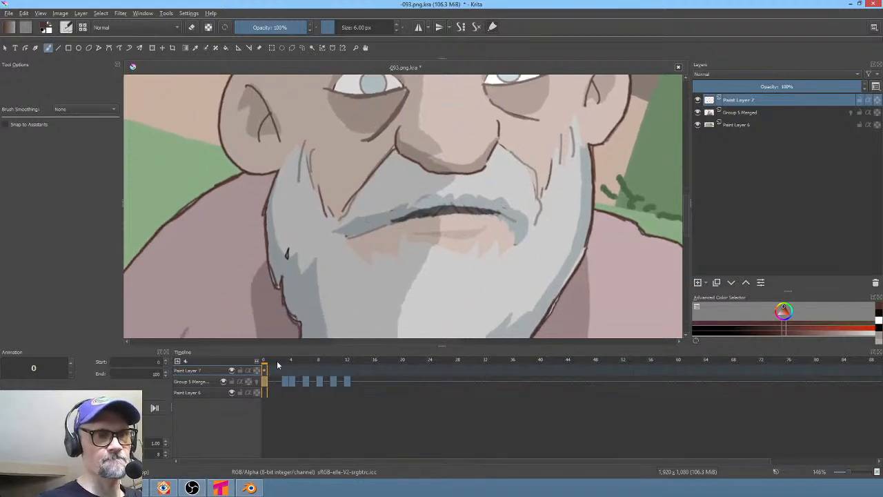
- Switch to the XP-Pen PenTablet settings, bend the pen pressure sensitivity curve toward soft and confirm
mouse_move(278, 365)
left_mouse_down()
mouse_move(331, 366)
mouse_move(270, 371)
left_mouse_up()
left_click_drag(349, 243, 370, 260)
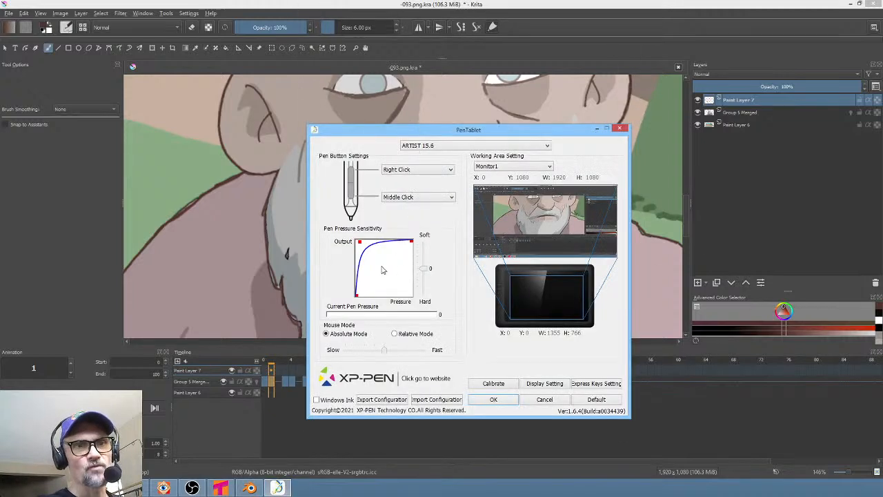
mouse_move(359, 244)
left_mouse_down()
mouse_move(375, 266)
mouse_move(364, 250)
left_mouse_up()
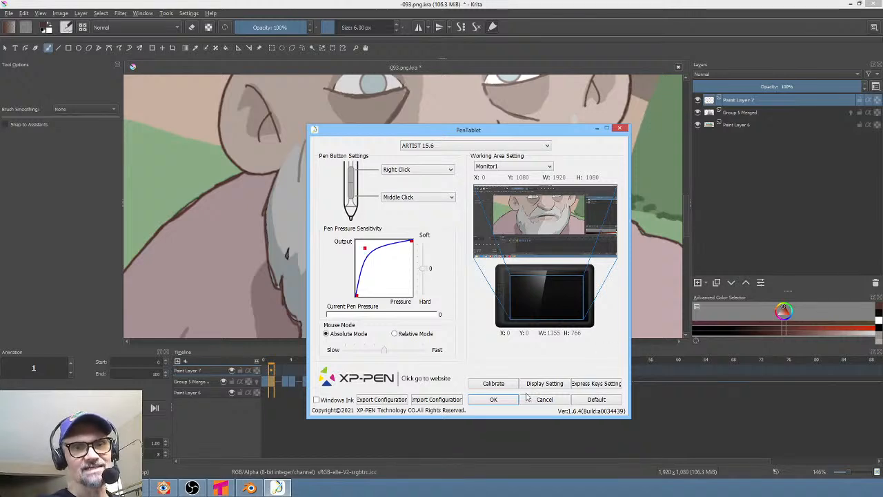
left_click(506, 401)
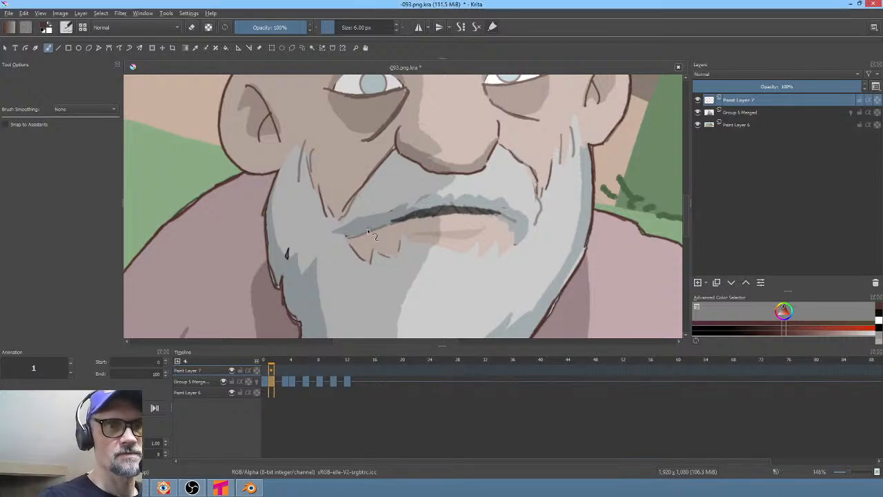
- Ink strands along the mustache and lower lip on the paint layer
mouse_move(367, 228)
left_mouse_down()
mouse_move(406, 206)
mouse_move(495, 207)
mouse_move(527, 243)
left_mouse_up()
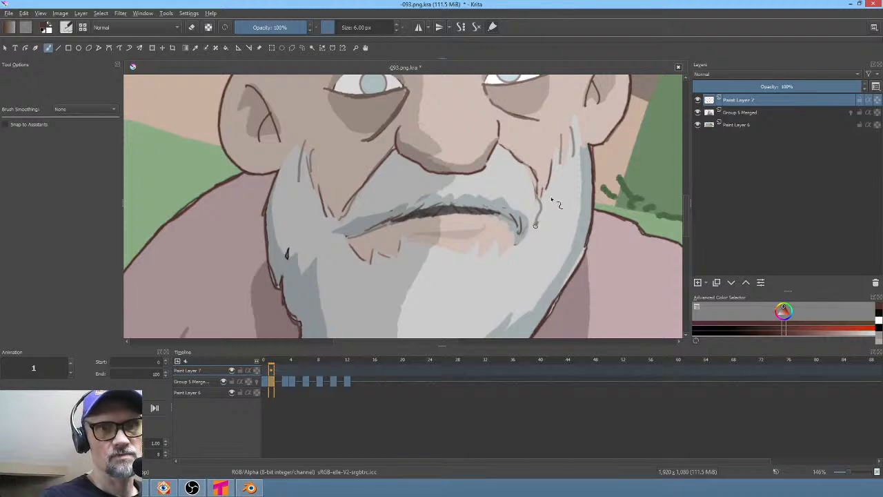
left_click_drag(429, 243, 445, 249)
mouse_move(454, 249)
left_mouse_down()
mouse_move(455, 258)
mouse_move(504, 251)
left_mouse_up()
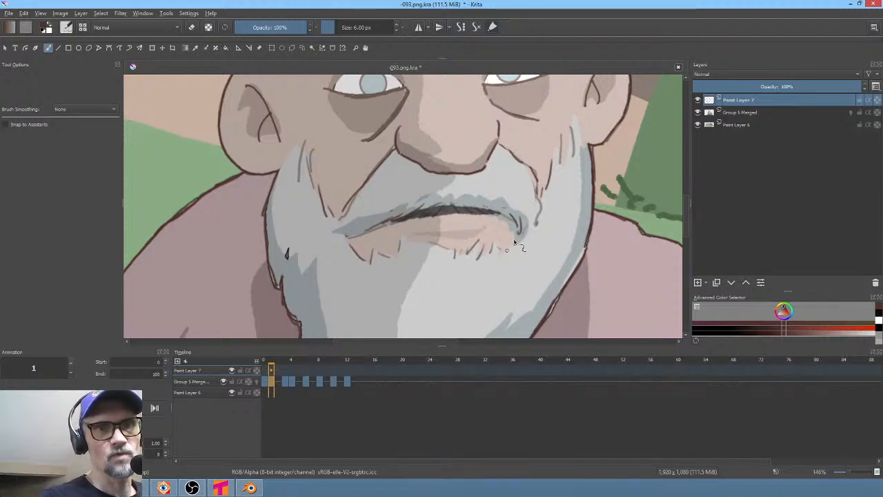
scroll(578, 210, "up", 3)
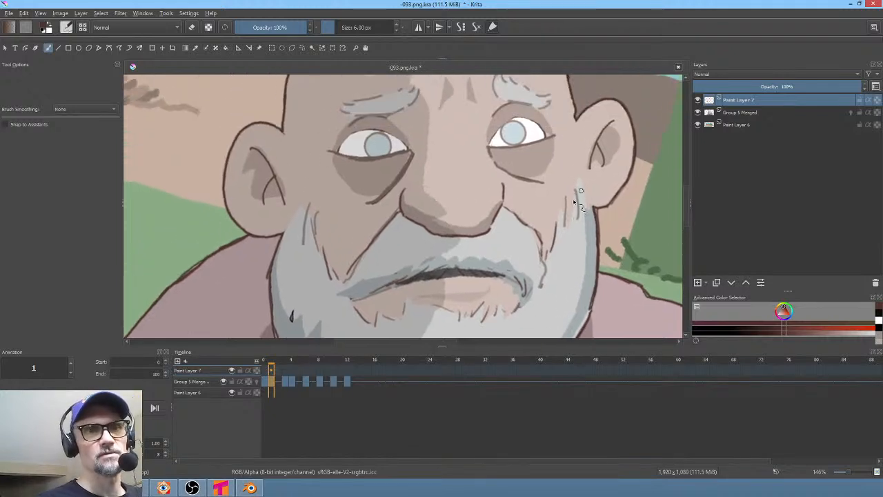
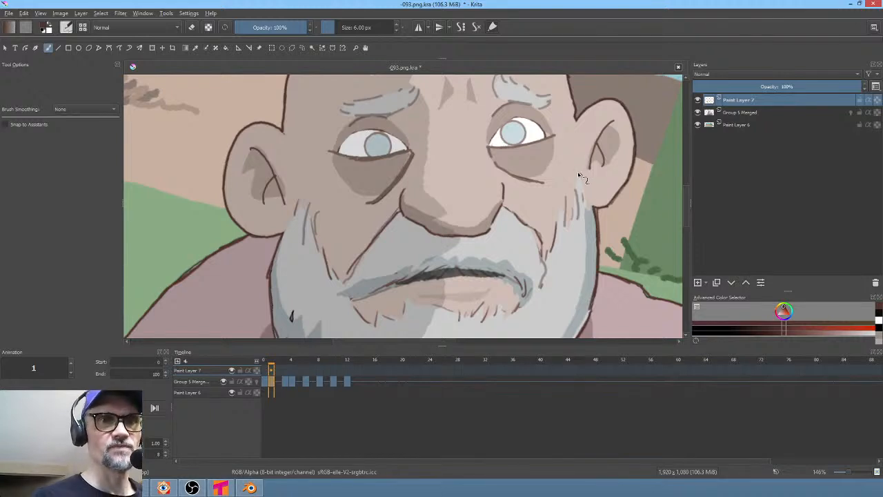
- Ink wrinkle strands along the beggar's cheek beside the beard
left_click_drag(295, 201, 290, 226)
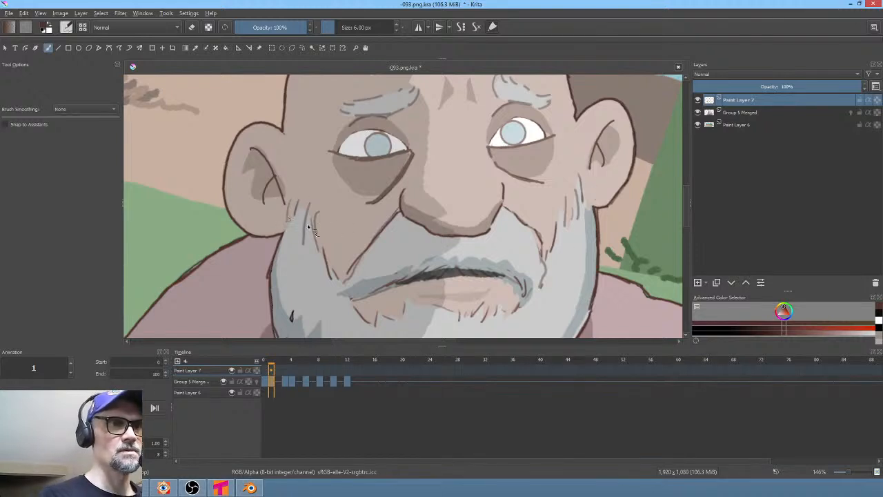
middle_click_drag(440, 212, 413, 236)
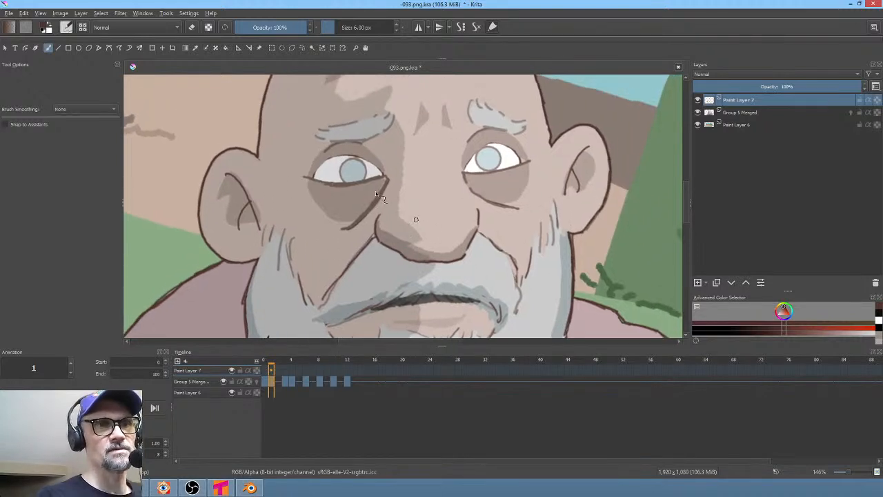
- On frame 0, ink the eyelid crease above the beggar's left-side eye, undoing one stray stroke near the other eye
scroll(386, 230, "up", 3)
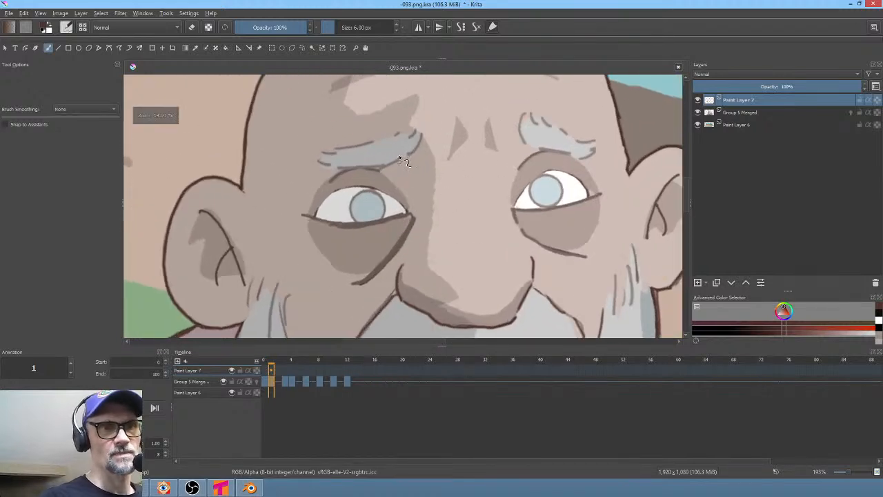
left_click(265, 371)
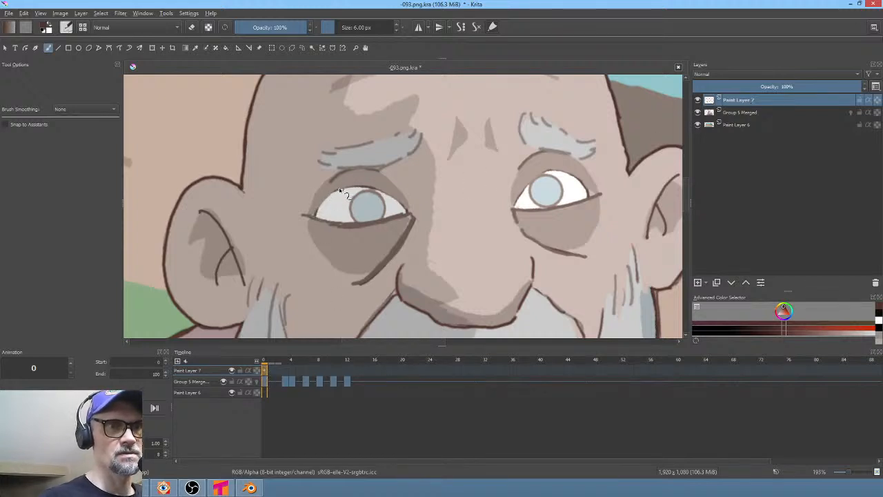
left_click_drag(316, 213, 347, 187)
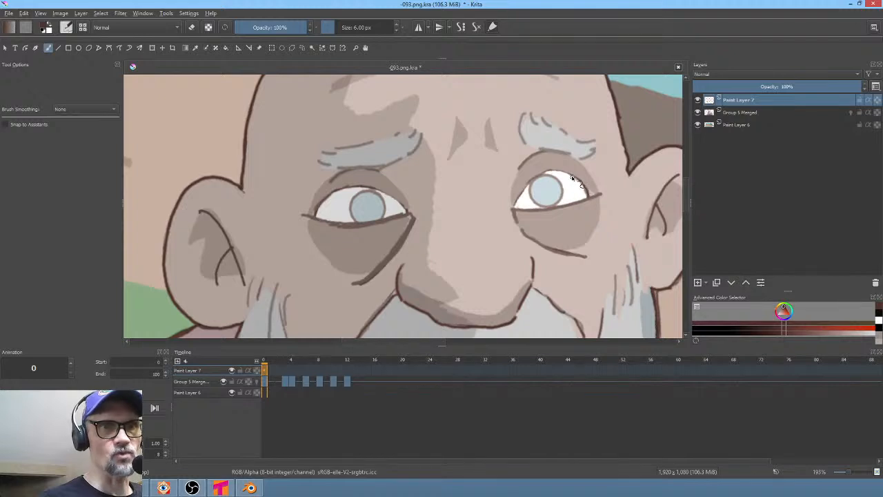
left_click_drag(571, 178, 566, 175)
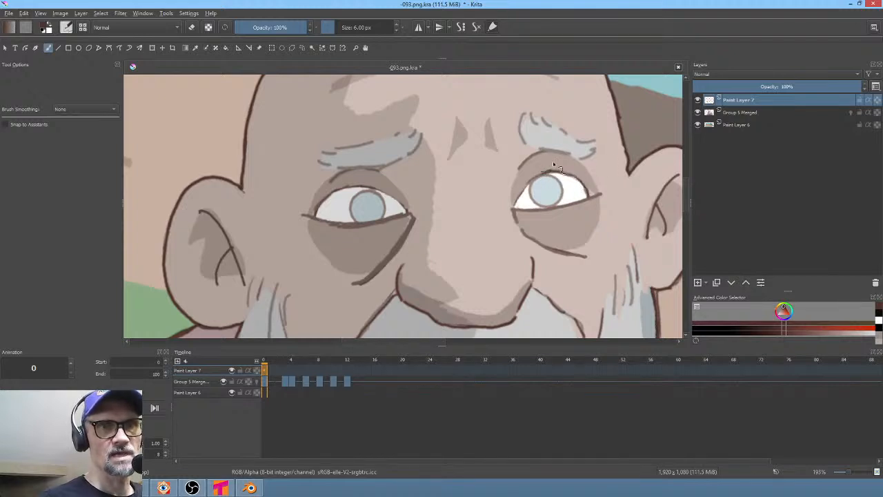
key("ctrl+z")
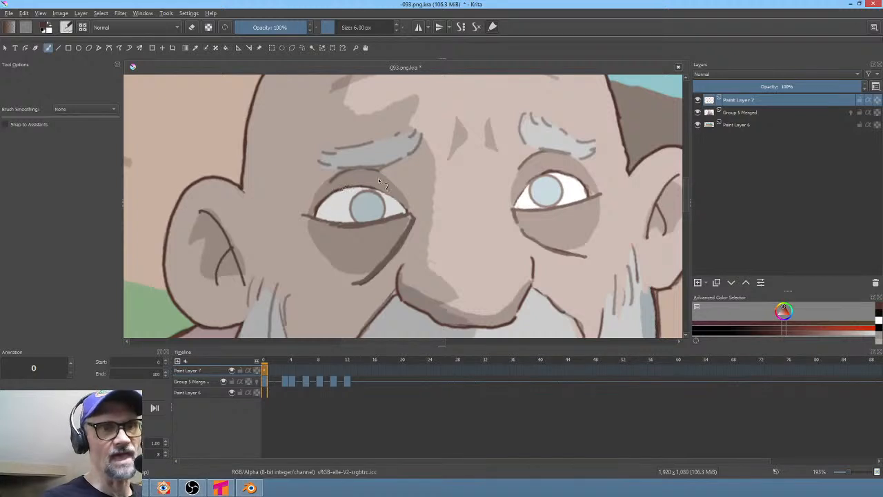
- Ink hair strands along the beggar's left-side eyebrow on the rotated canvas
middle_click_drag(538, 189, 455, 186, "shift")
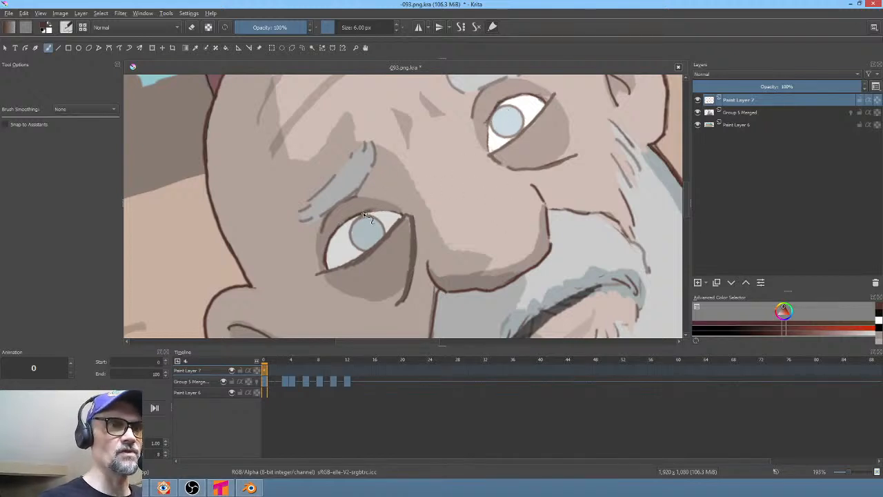
middle_click_drag(489, 177, 487, 269)
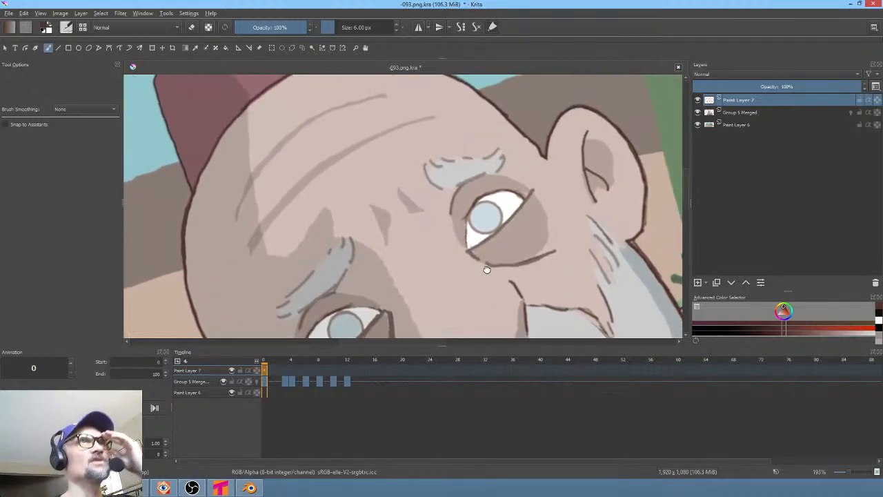
middle_click_drag(480, 160, 538, 147)
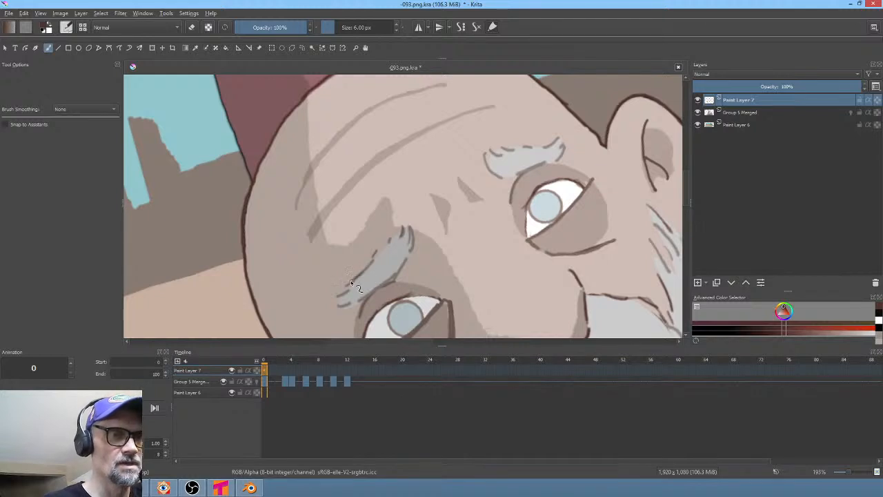
middle_click_drag(379, 257, 384, 231)
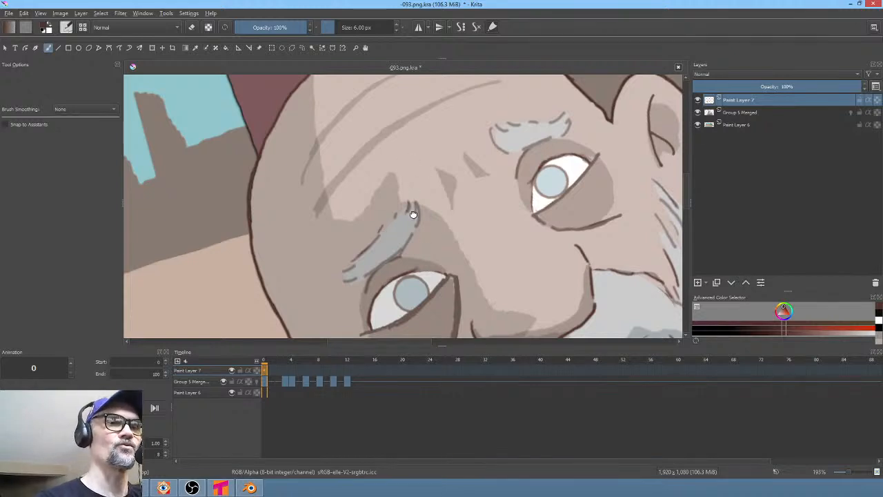
- Reset the canvas view and save the document
middle_click_drag(477, 183, 449, 206)
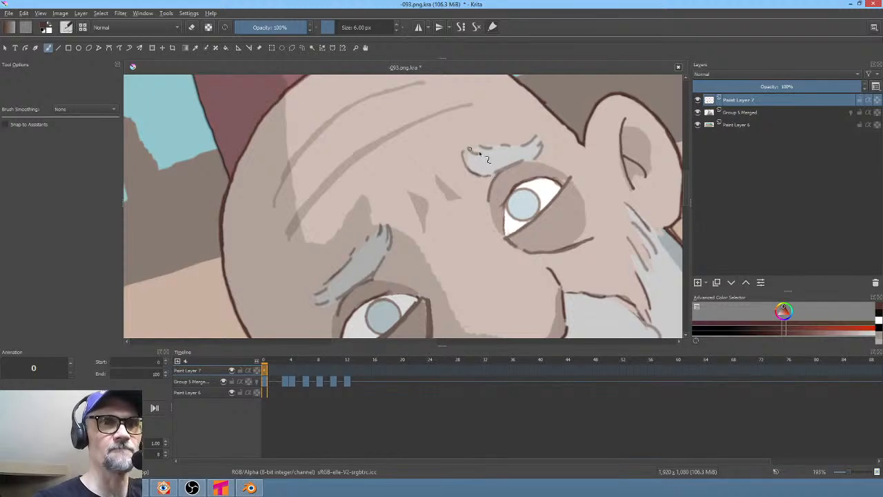
middle_click_drag(541, 190, 550, 305)
middle_click_drag(552, 248, 552, 272, "ctrl")
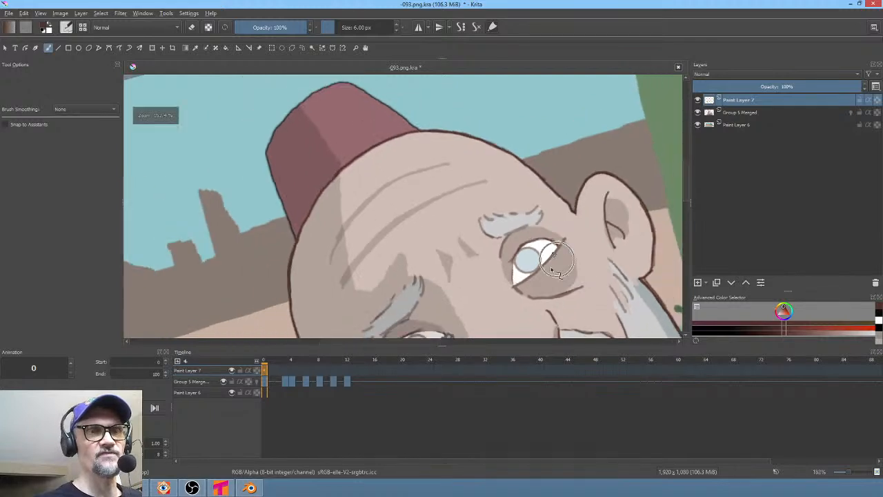
middle_click_drag(542, 201, 503, 122)
mouse_move(495, 200)
middle_mouse_down("ctrl")
mouse_move(495, 222)
mouse_move(483, 235)
mouse_move(481, 200)
middle_mouse_up("ctrl")
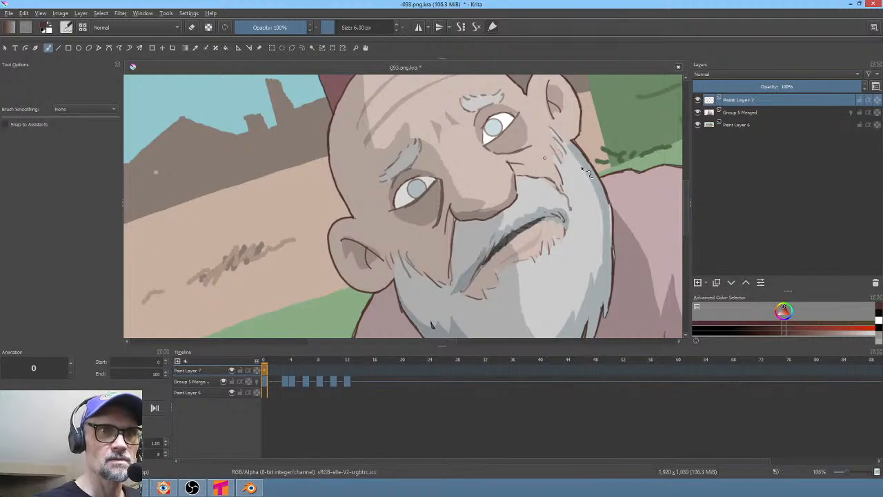
key("ctrl")
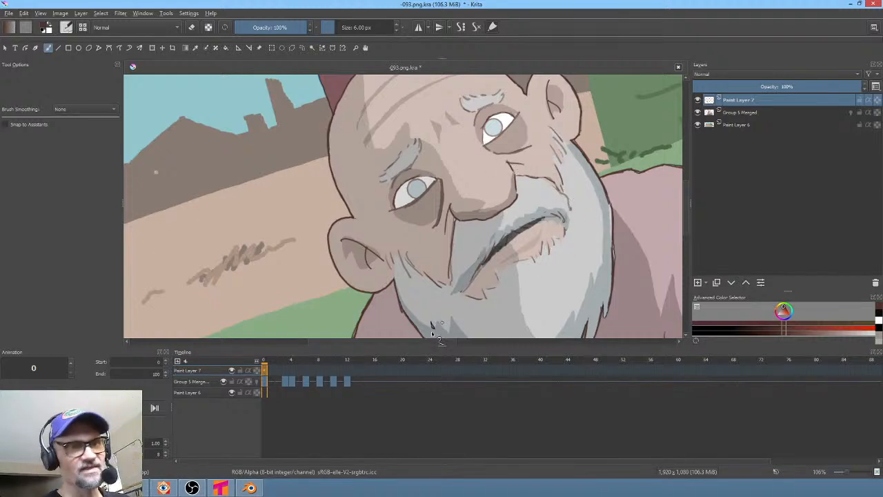
key("6")
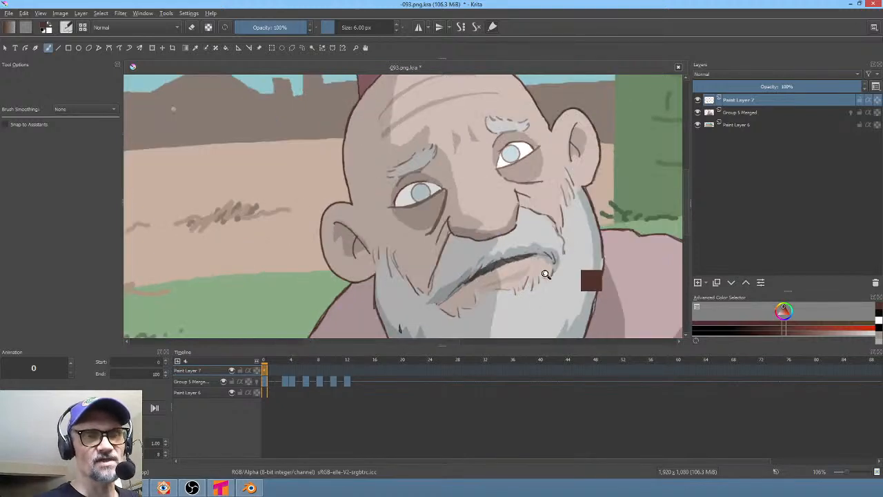
middle_click_drag(560, 262, 545, 233, "ctrl")
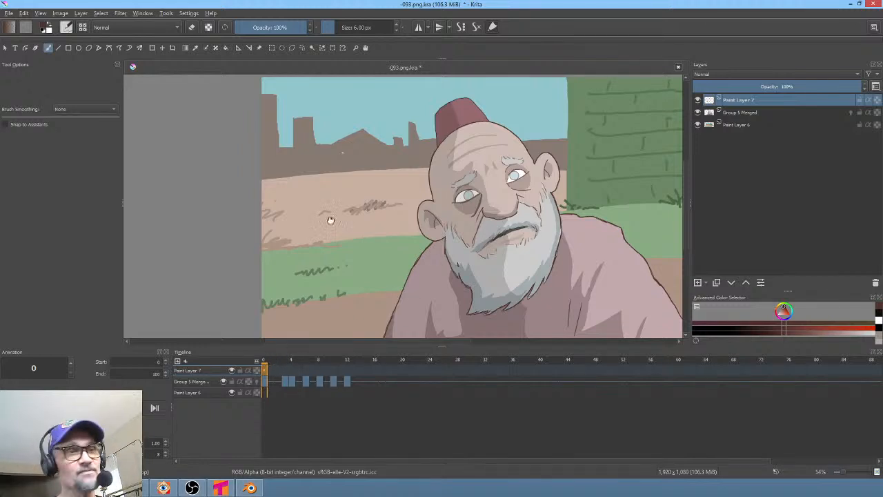
left_click(10, 14)
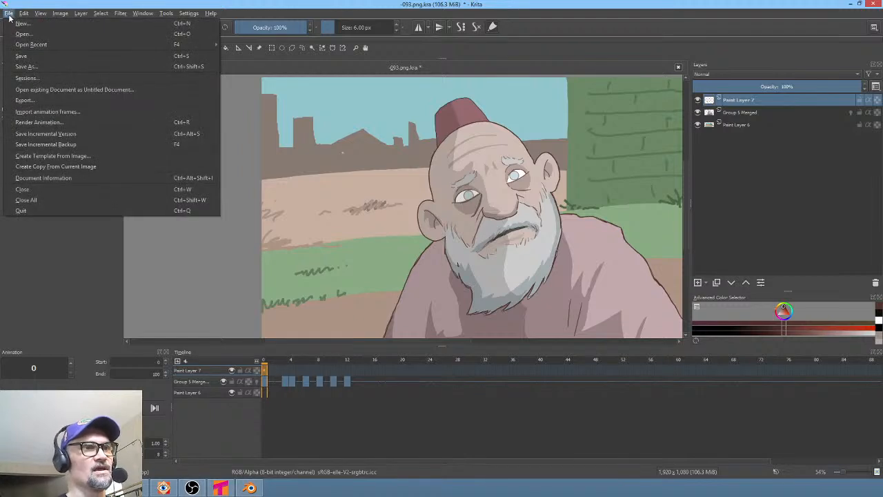
left_click(28, 58)
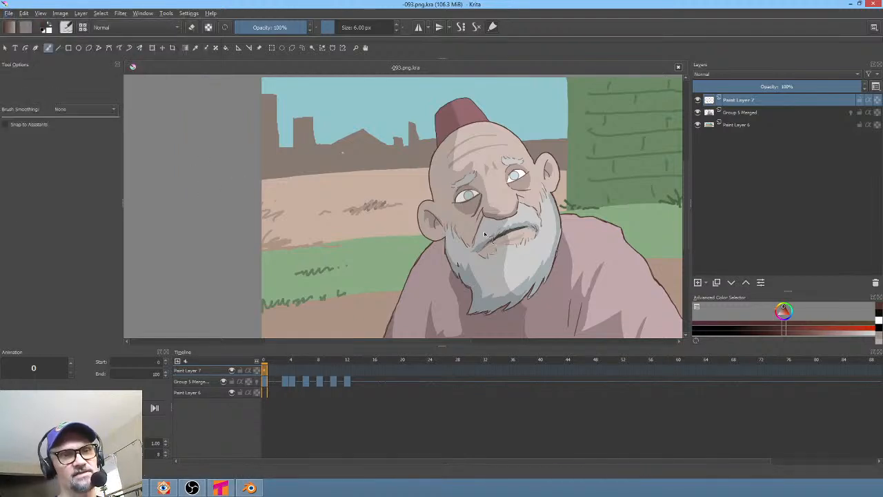
- Scrub through the first frames of the timeline to preview the animation, returning to frame 0
mouse_move(549, 236)
middle_mouse_down()
mouse_move(483, 216)
mouse_move(544, 245)
middle_mouse_up()
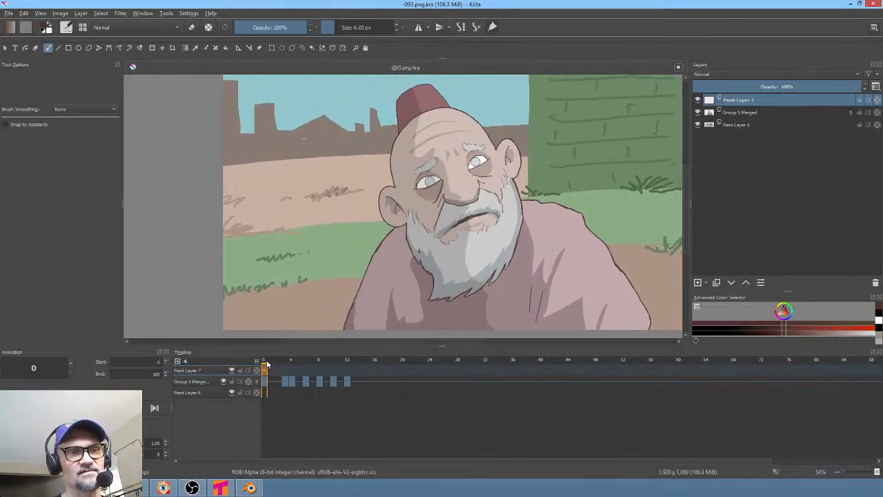
mouse_move(275, 359)
left_mouse_down()
mouse_move(366, 374)
mouse_move(466, 370)
mouse_move(284, 358)
left_mouse_up()
left_click_drag(210, 353, 253, 351)
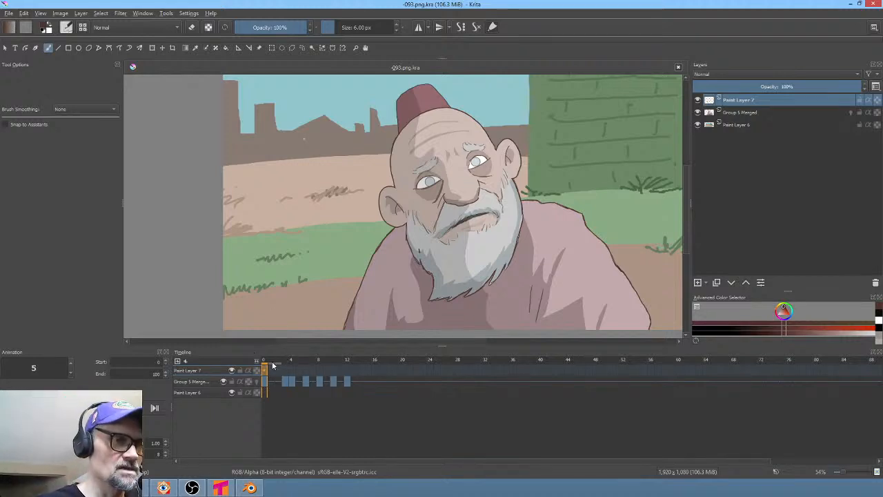
mouse_move(273, 365)
left_mouse_down()
mouse_move(344, 362)
mouse_move(263, 369)
left_mouse_up()
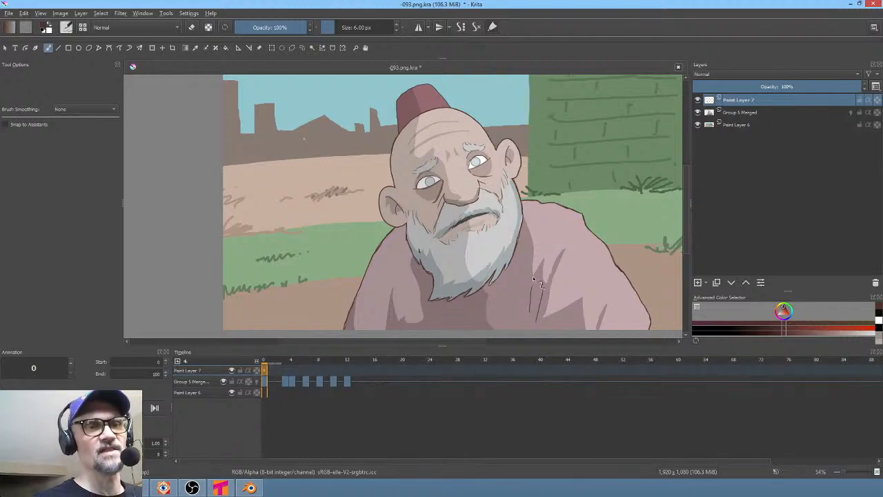
- On frame 10, sample the skin colour and paint closed eyelids over both of the beggar's eyes with the freehand path tool
middle_click_drag(511, 197, 479, 183)
middle_click_drag(478, 183, 509, 196, "ctrl")
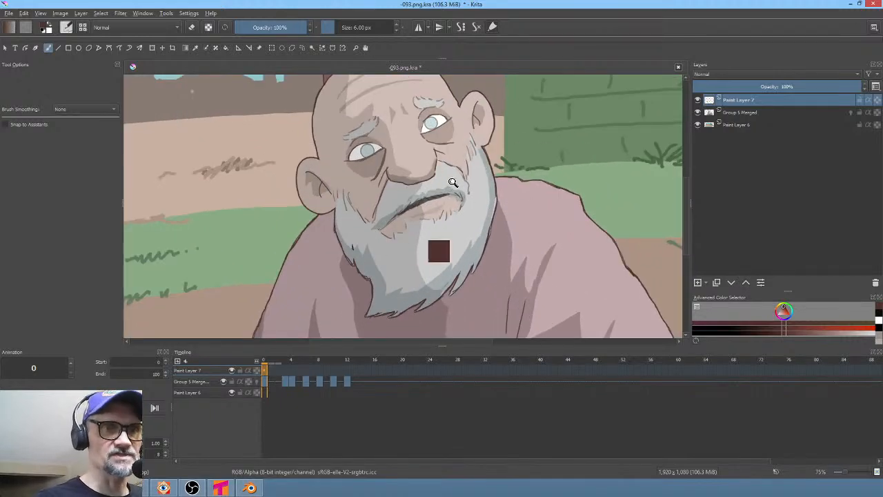
middle_click_drag(451, 182, 468, 195, "ctrl")
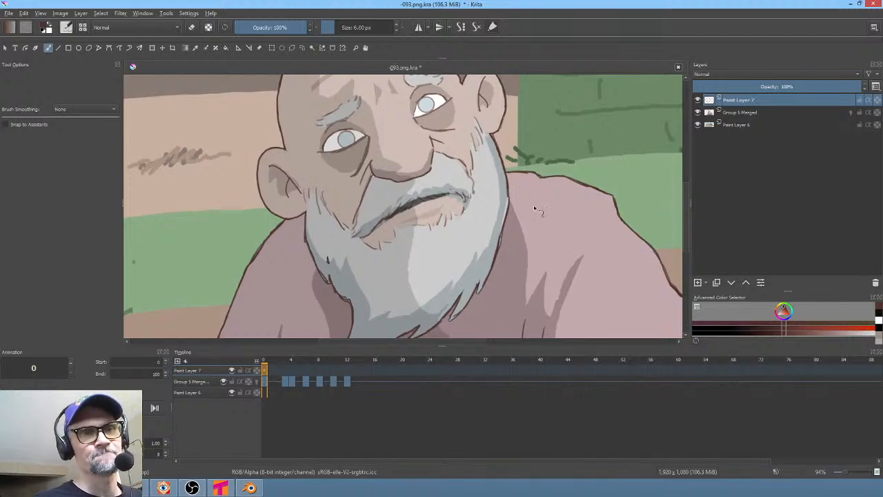
middle_click_drag(536, 248, 585, 272)
scroll(506, 254, "down", 1)
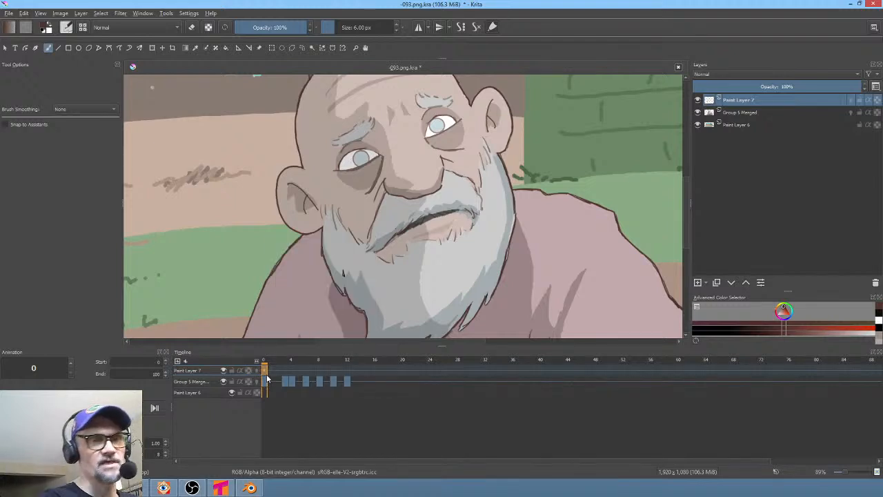
left_click_drag(286, 362, 334, 367)
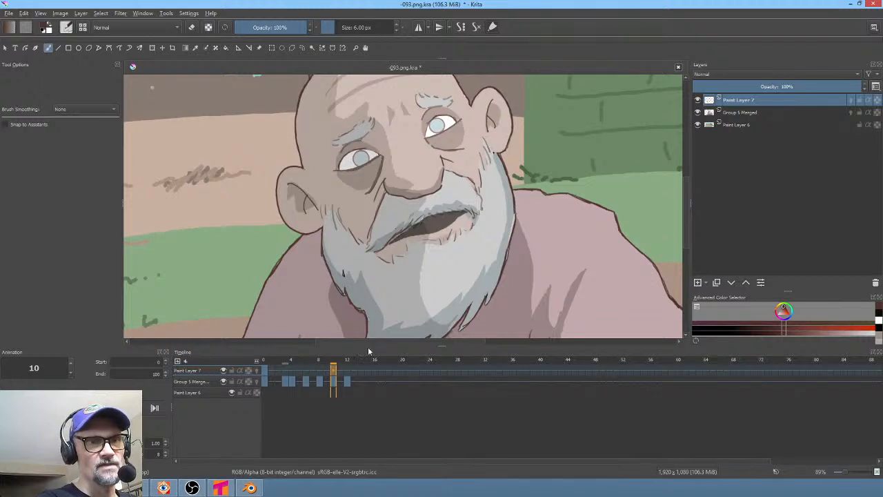
scroll(510, 138, "up", 4, "ctrl")
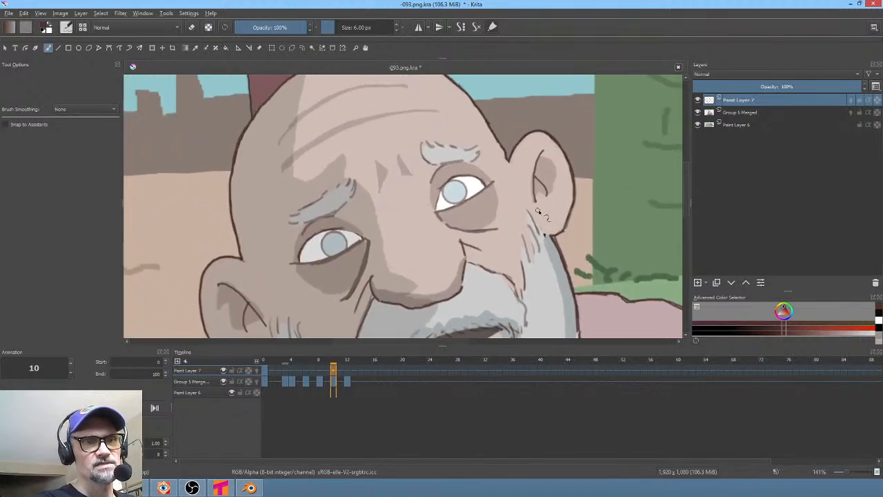
key("p")
left_click(493, 157, "ctrl")
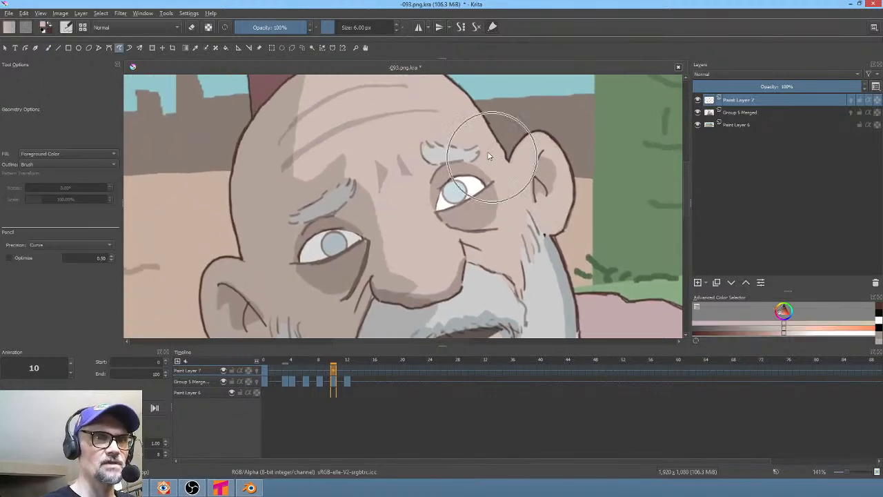
mouse_move(464, 171)
left_mouse_down()
mouse_move(440, 182)
mouse_move(440, 207)
mouse_move(479, 189)
mouse_move(484, 180)
mouse_move(463, 172)
mouse_move(440, 207)
left_mouse_up()
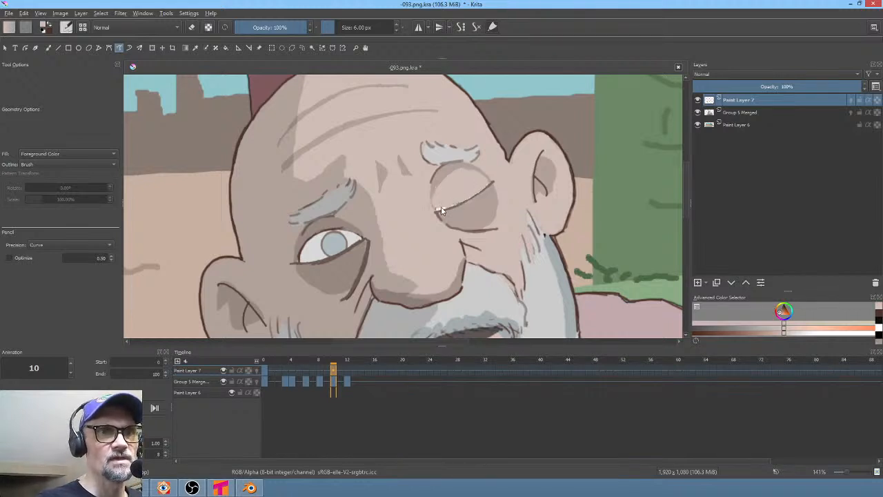
key("ctrl+z")
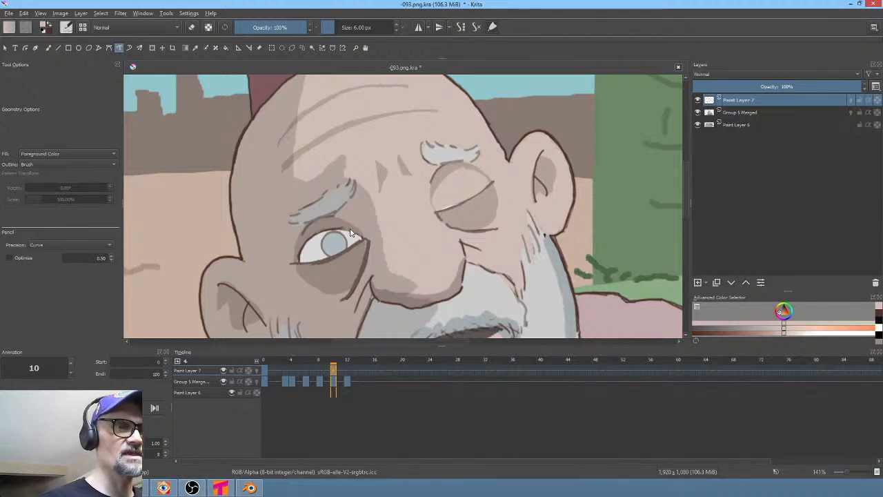
mouse_move(344, 230)
left_mouse_down()
mouse_move(311, 243)
mouse_move(302, 262)
mouse_move(360, 238)
mouse_move(344, 228)
left_mouse_up()
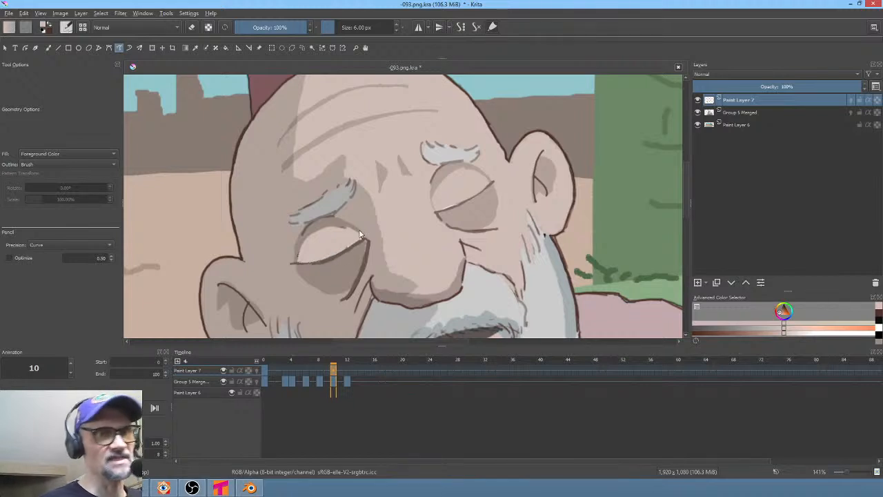
- Play the animation from frame 0 to review the blink
middle_click_drag(572, 164, 531, 181)
middle_click_drag(520, 250, 510, 225)
left_click_drag(267, 363, 347, 373)
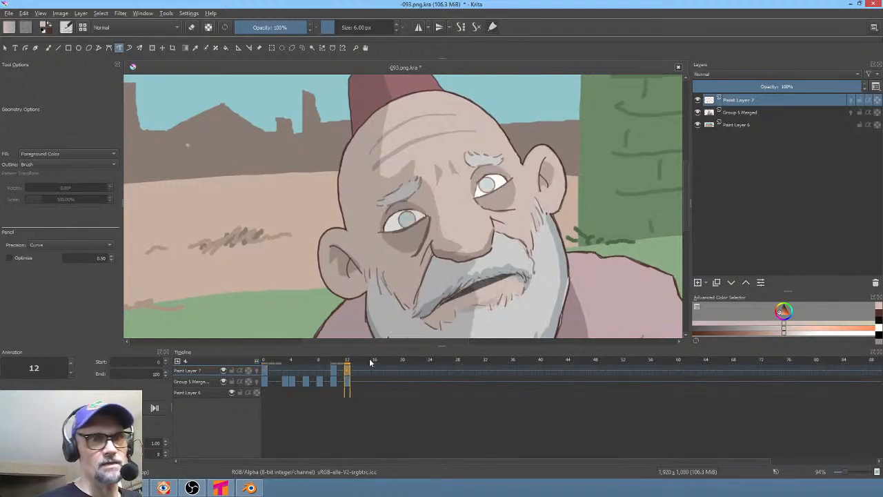
left_click(263, 371)
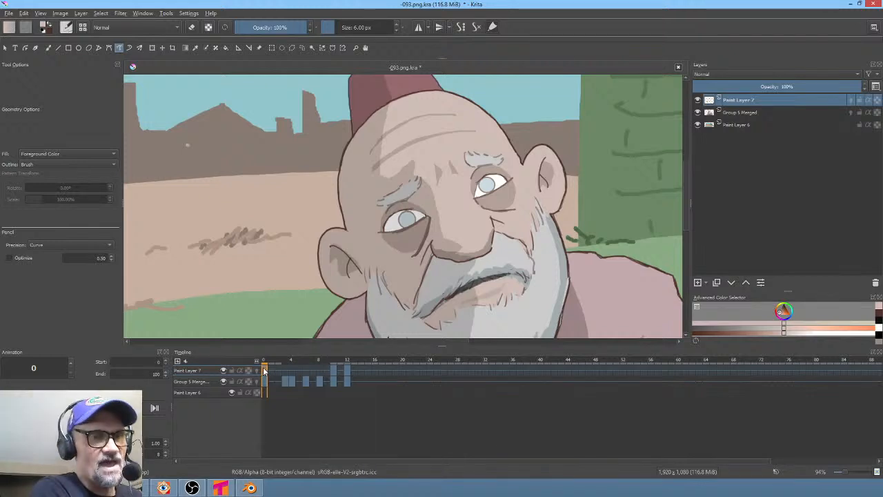
key("space")
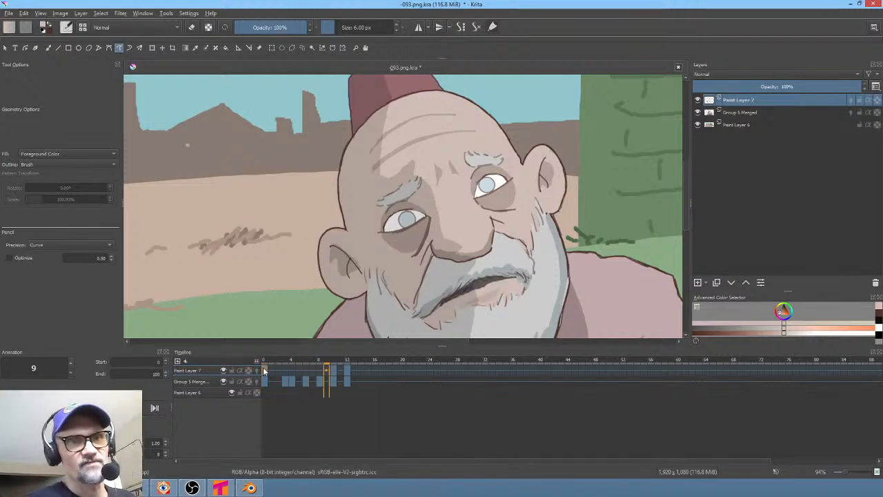
key("space")
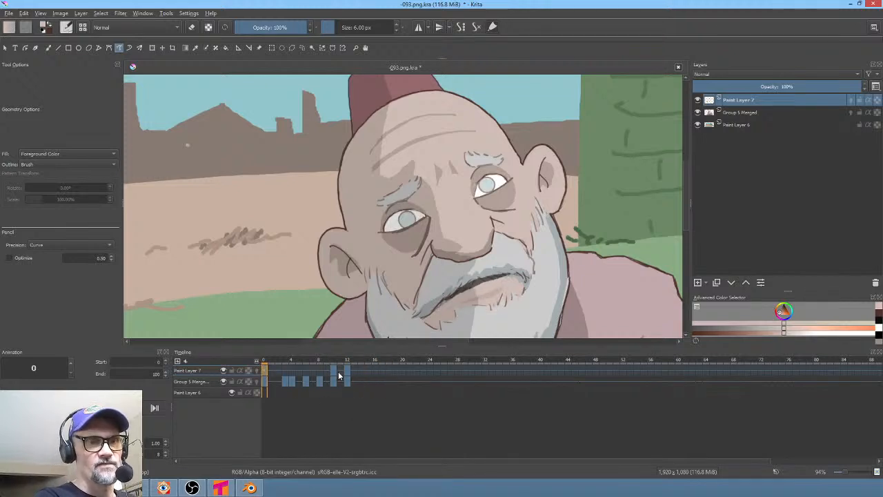
- Move the blink's reopening keyframe on the top paint layer to frame 11 and return to frame 0
left_click(347, 371)
left_click(343, 370)
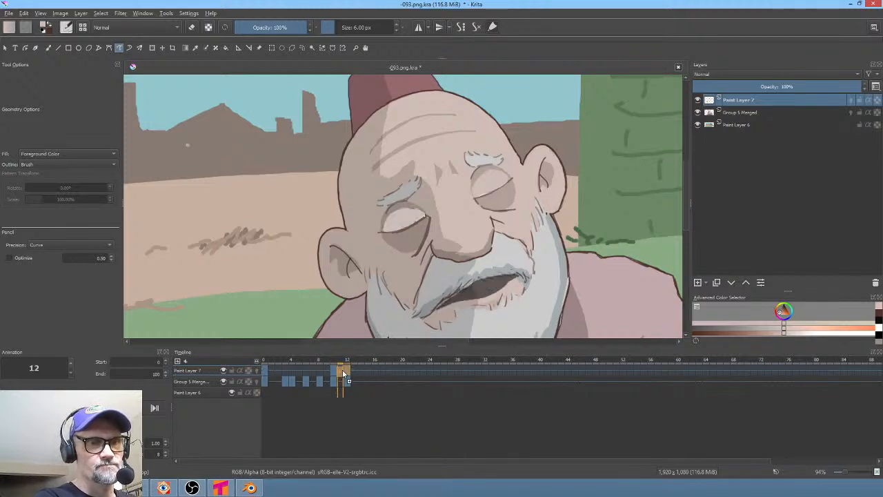
left_click(347, 371)
left_click_drag(347, 370, 338, 366)
left_click(265, 370)
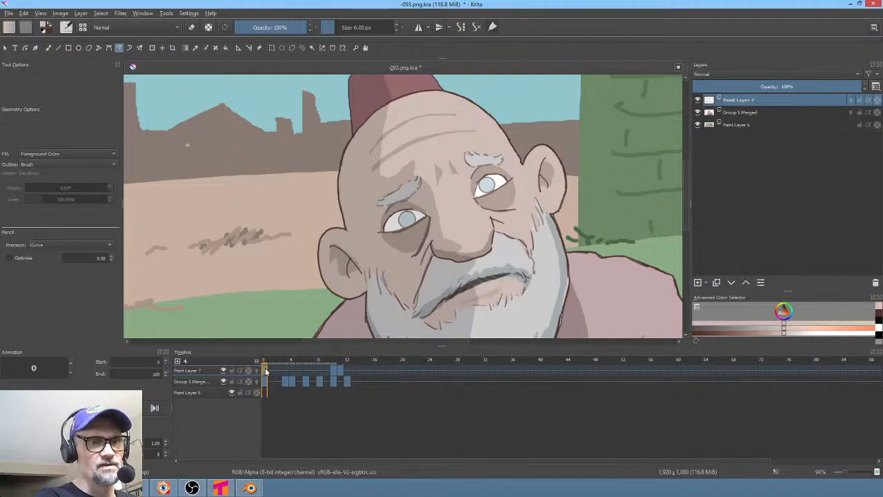
- Play the animation zoomed out to review the adjusted blink timing
scroll(442, 237, "down", 4)
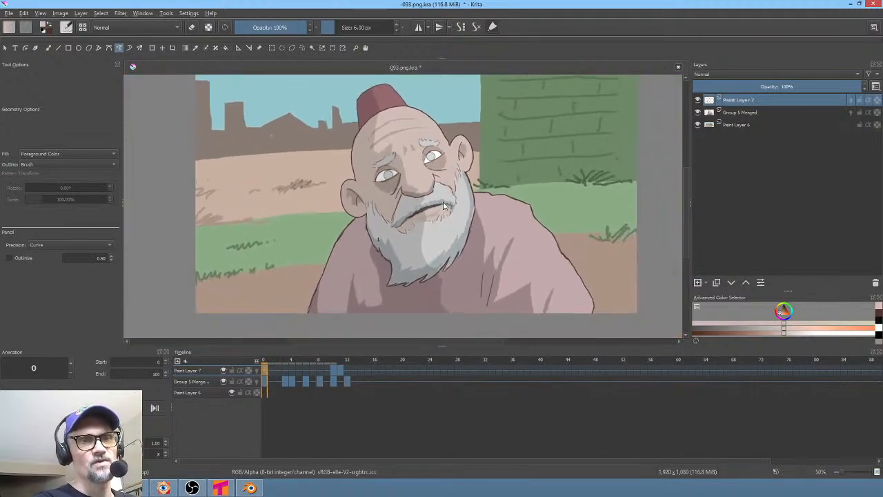
key("space")
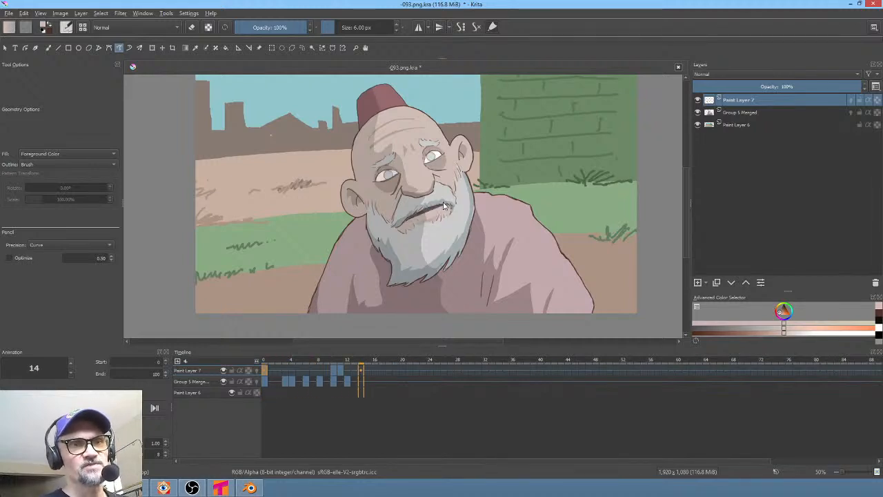
key("space")
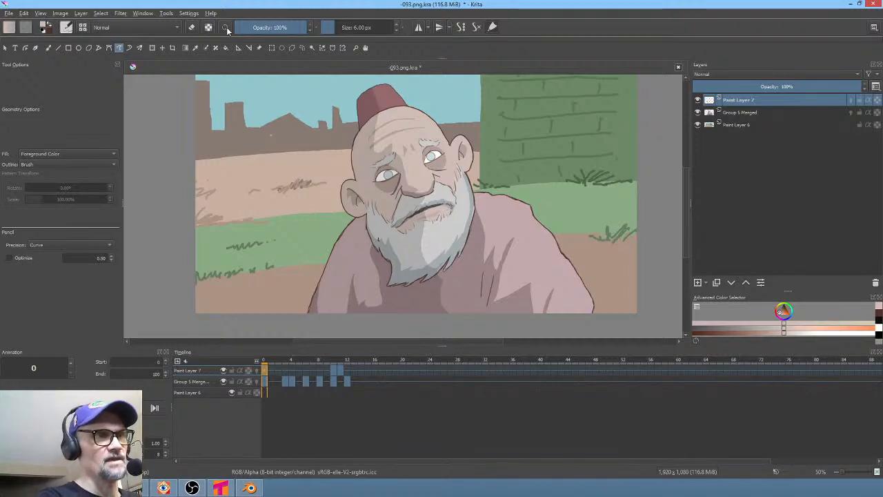
- Save the document and open the Render Animation dialog
left_click(7, 13)
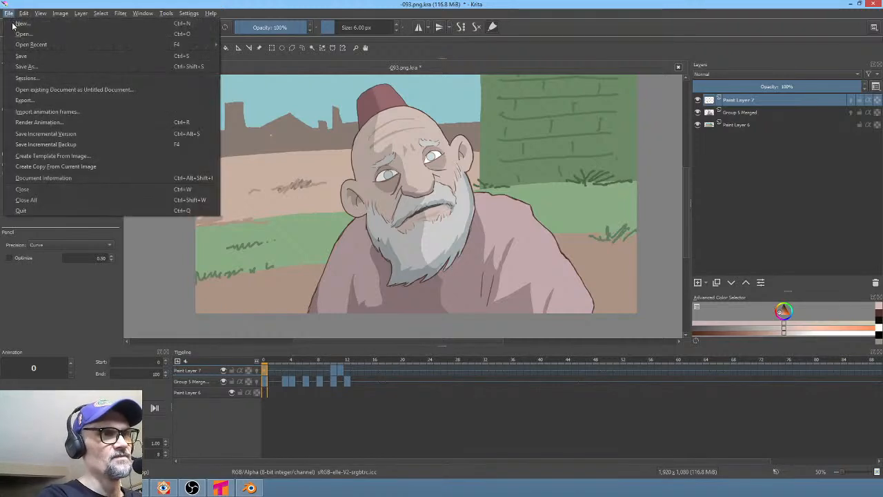
left_click(24, 59)
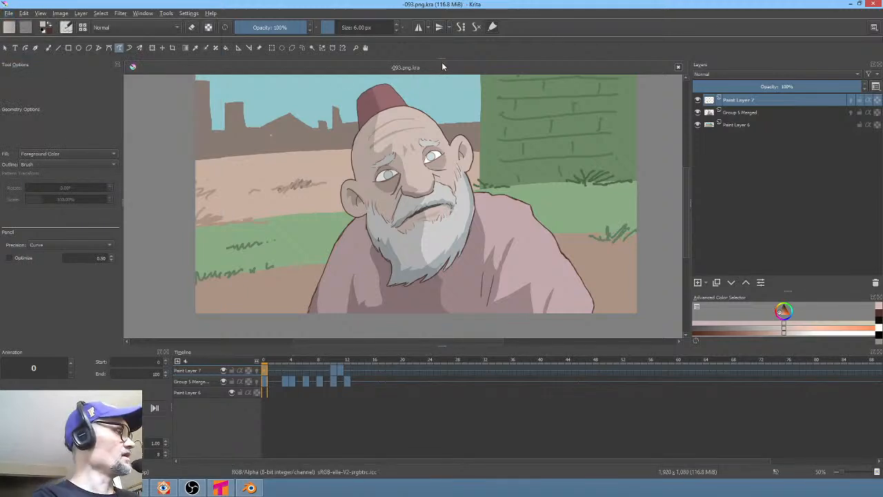
key("F12")
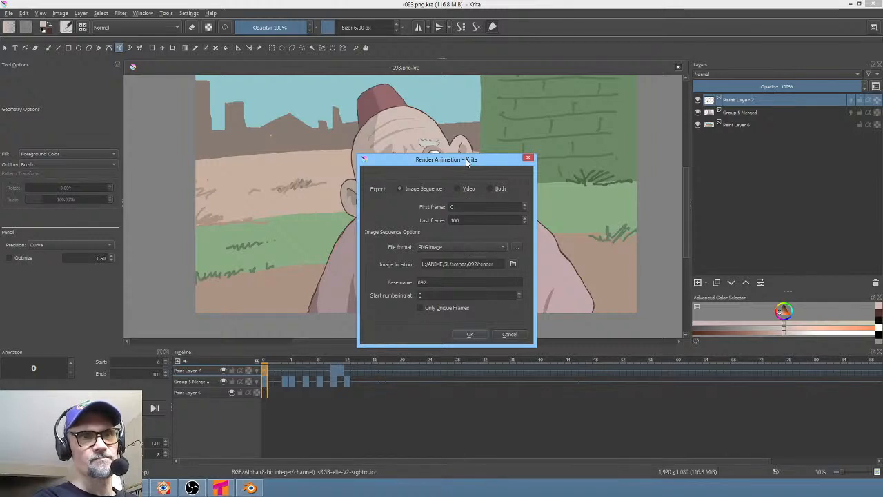
mouse_move(466, 159)
left_mouse_down()
mouse_move(522, 103)
mouse_move(483, 104)
mouse_move(397, 0)
left_mouse_up()
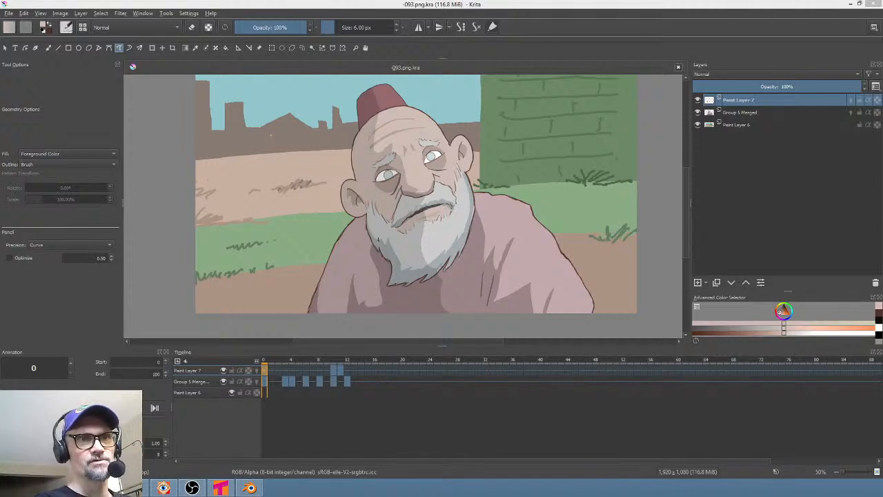
- Switch to Vegas Pro and select the time range over the 093 clip on the edit timeline
left_click(135, 488)
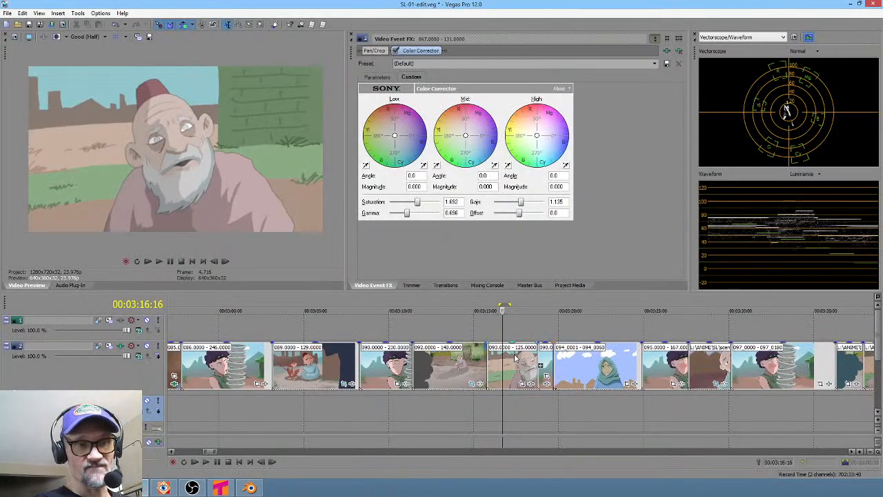
left_click_drag(487, 400, 527, 396)
key("alt+Tab")
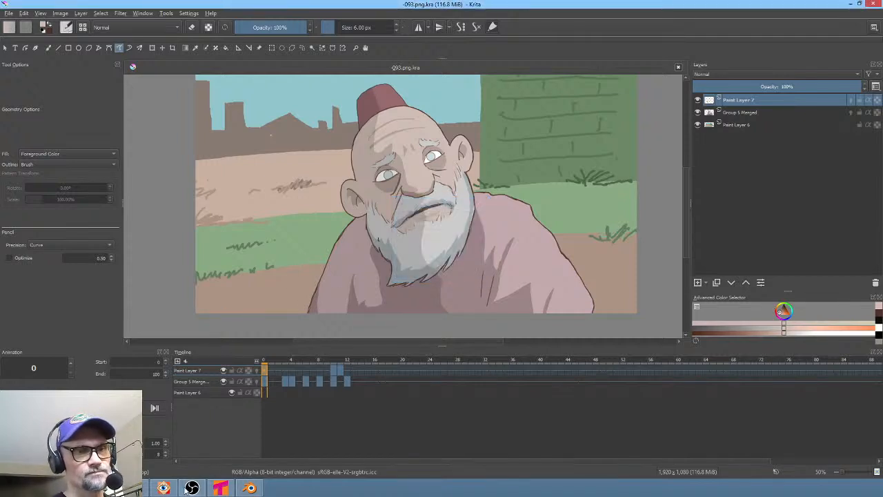
- Play the Vegas Pro edit from the 092 clip onward to review the beggar shots
left_click(133, 489)
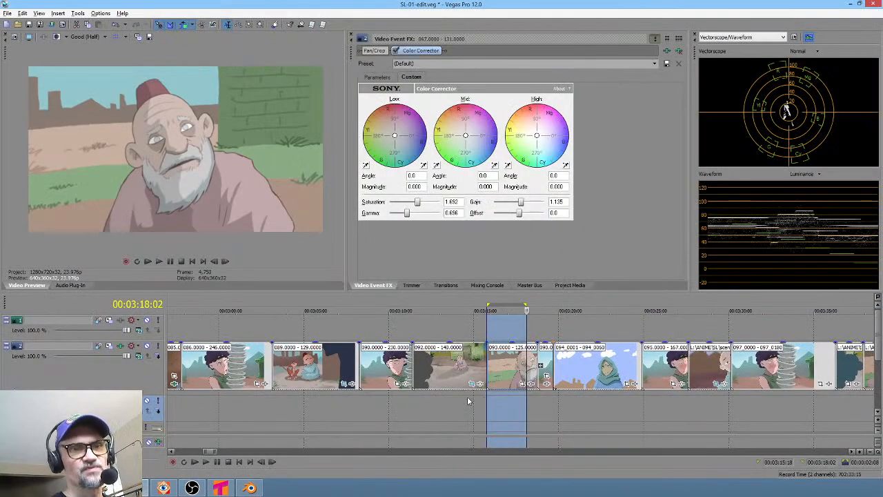
left_click(468, 399)
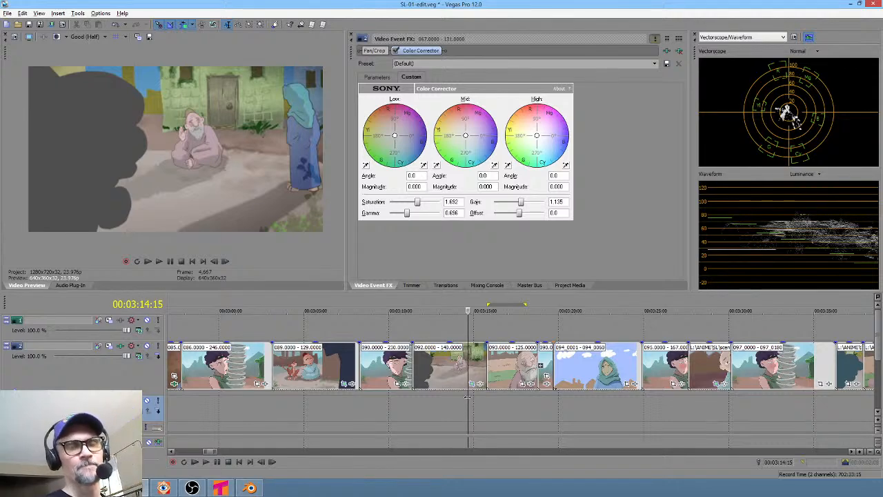
left_click(421, 397)
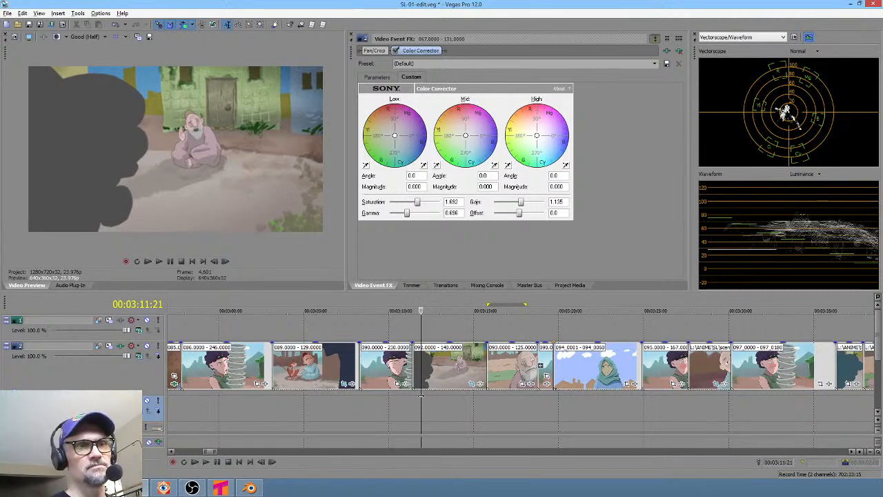
key("space")
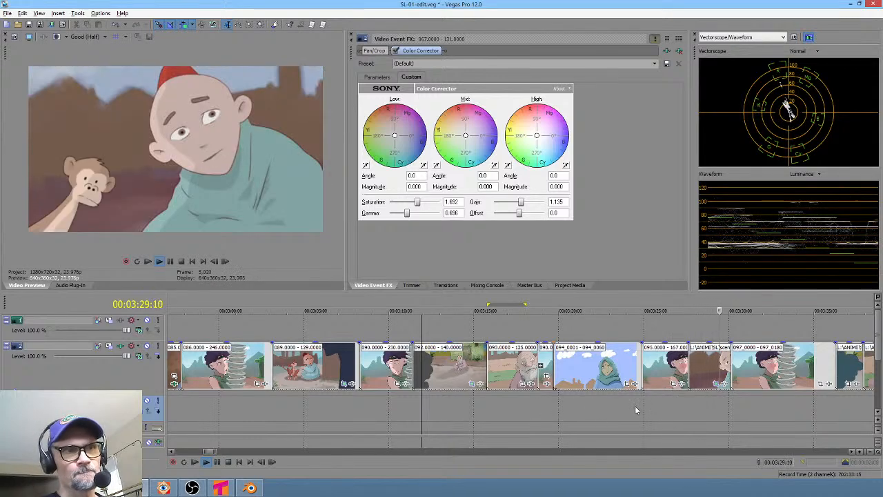
middle_click_drag(635, 408, 661, 410)
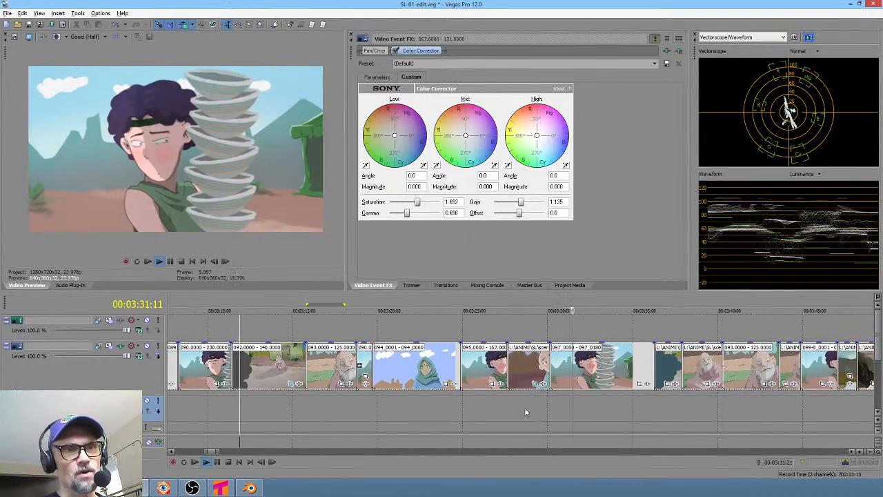
left_click(665, 413)
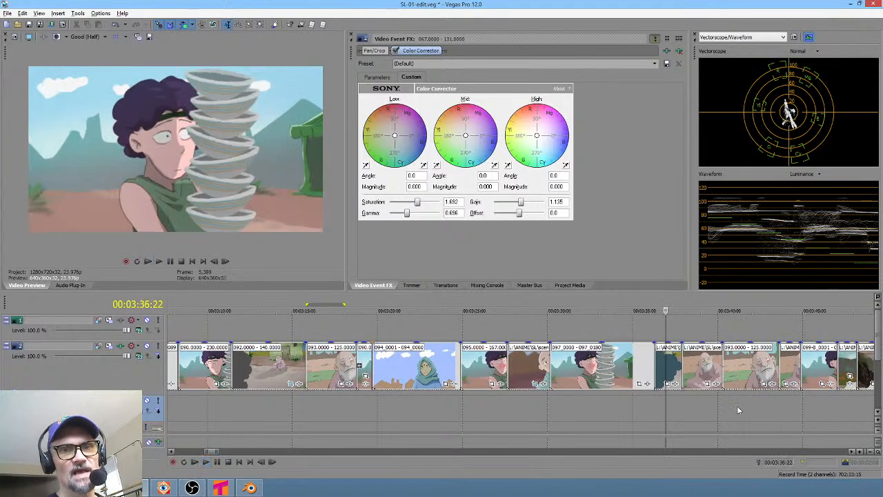
left_click(723, 410)
scroll(713, 417, "right", 3)
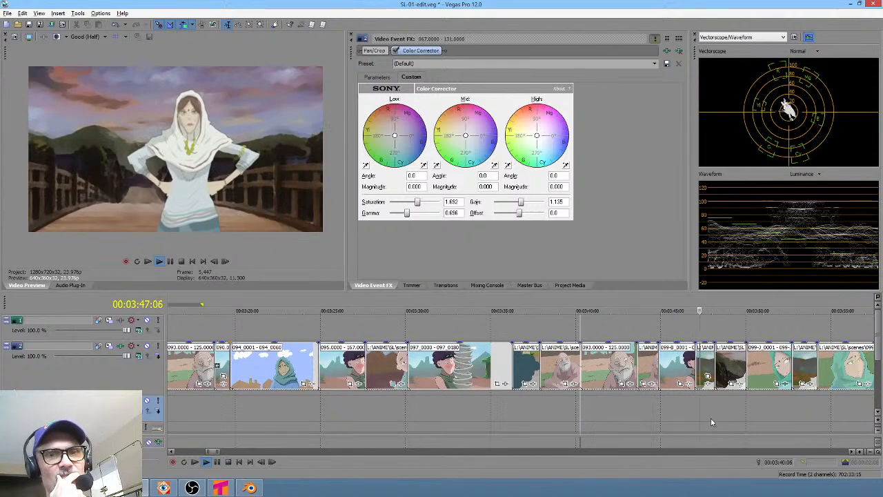
key("space")
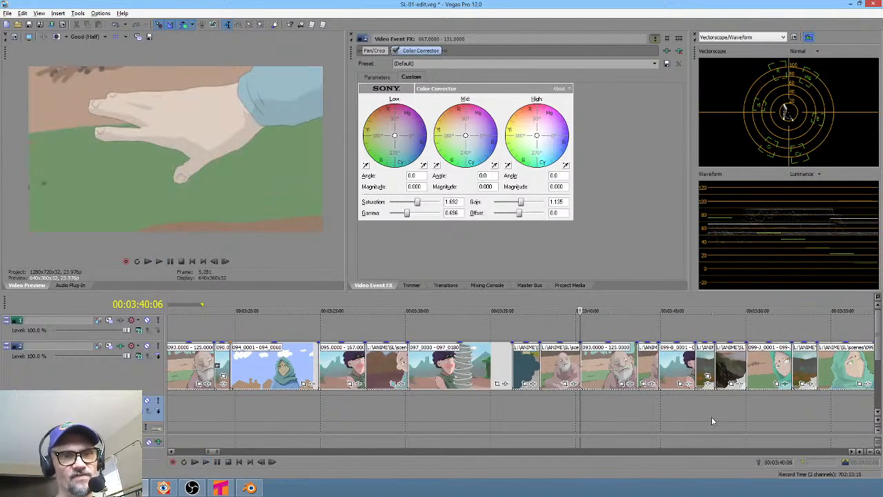
- Zoom into the Vegas timeline around the later 093 and 099 clips to inspect them
left_click(670, 409)
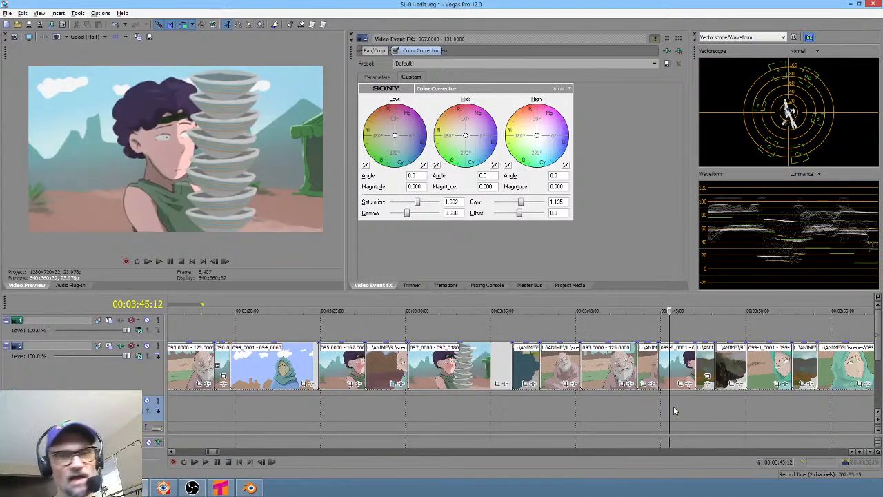
left_click_drag(686, 398, 707, 398)
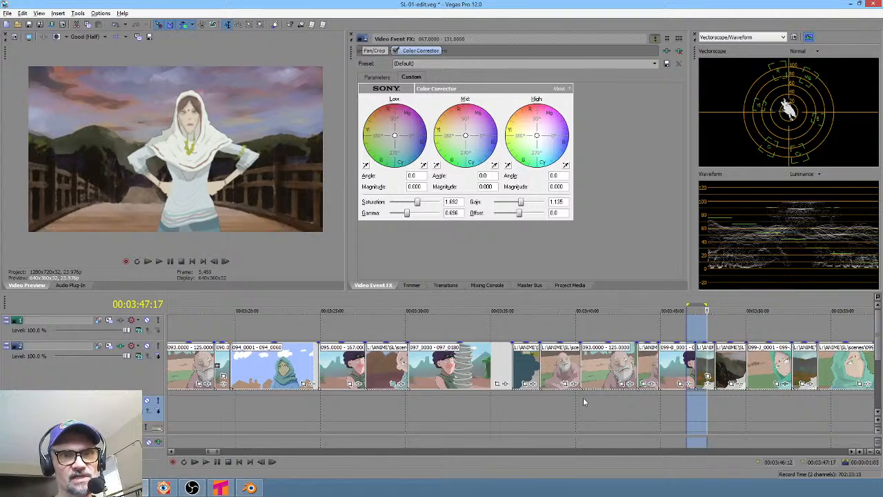
mouse_move(579, 403)
left_mouse_down()
mouse_move(608, 399)
mouse_move(559, 395)
mouse_move(570, 394)
left_mouse_up()
left_click(571, 394)
scroll(570, 397, "up", 4)
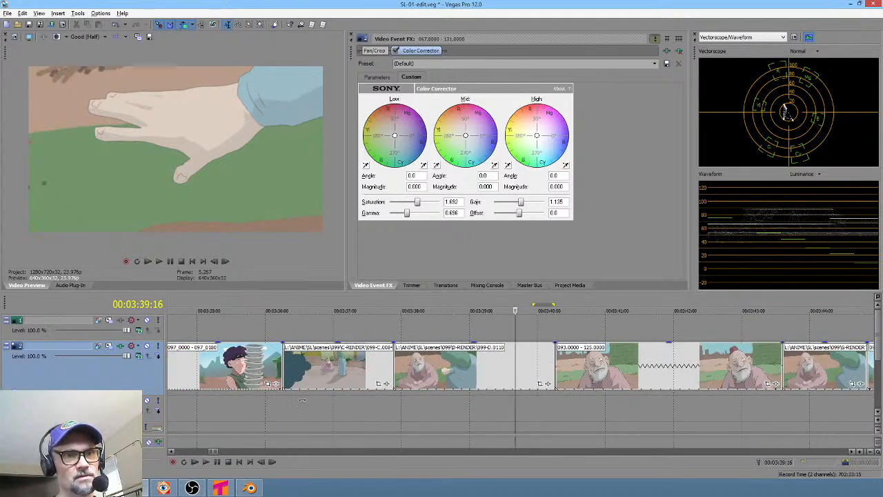
left_click_drag(300, 398, 403, 404)
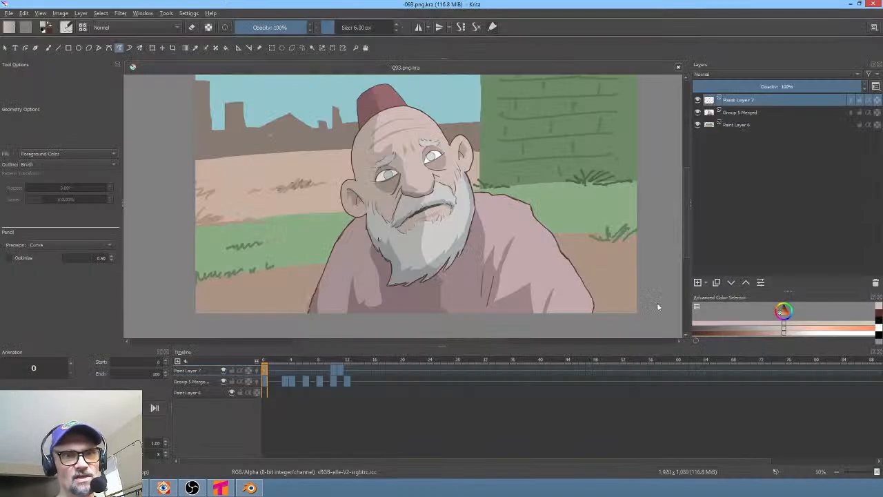
- Select the background Paint Layer 6, toggling its visibility, and inspect the canvas with a horizontally mirrored view
left_click(698, 125)
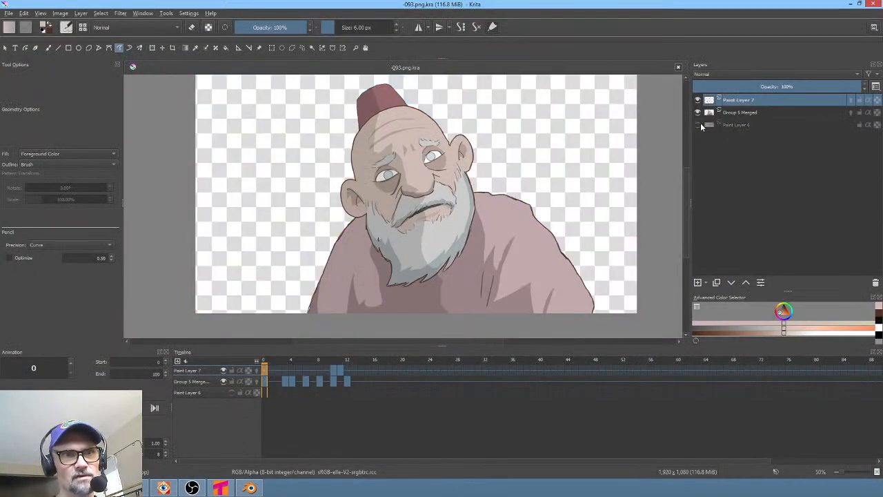
left_click(698, 125)
left_click(774, 124)
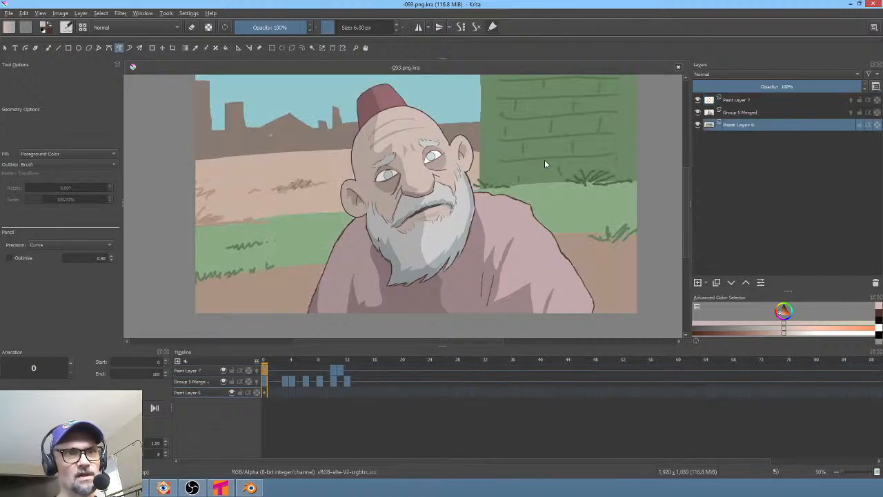
scroll(544, 163, "up", 1)
scroll(537, 177, "down", 2)
scroll(539, 179, "up", 1)
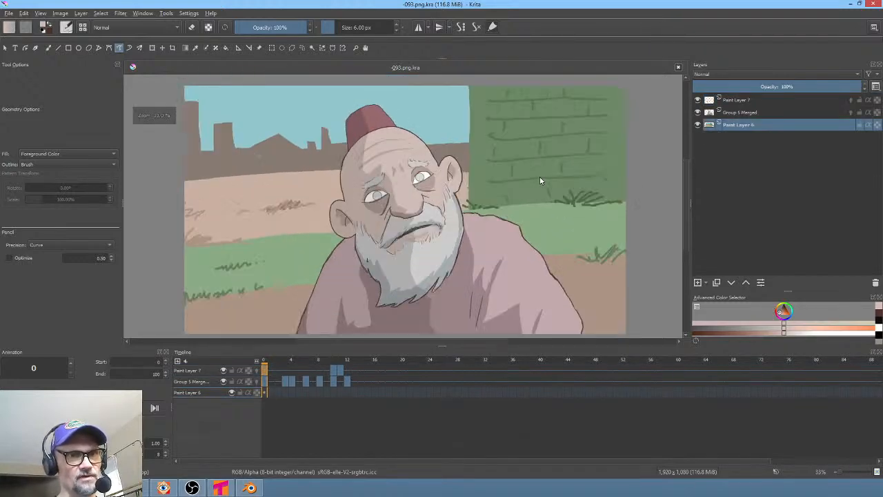
key("m")
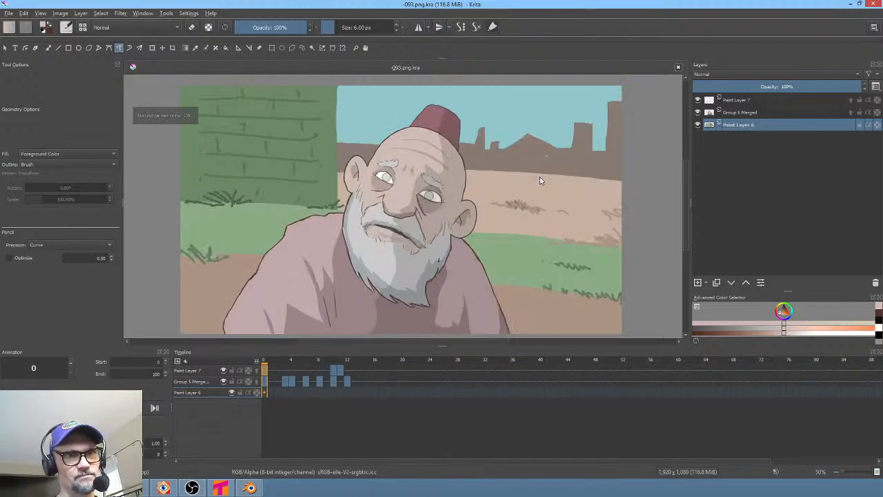
key("m")
key("m")
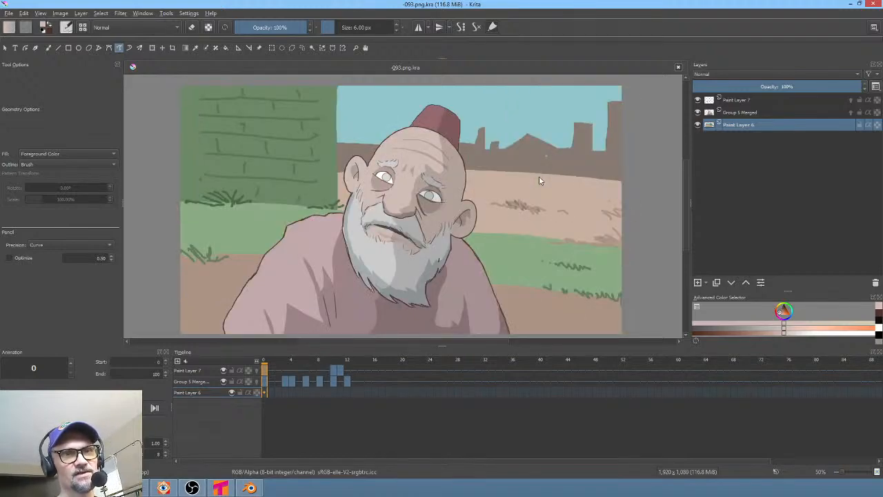
key("m")
key("m")
scroll(548, 181, "down", 1)
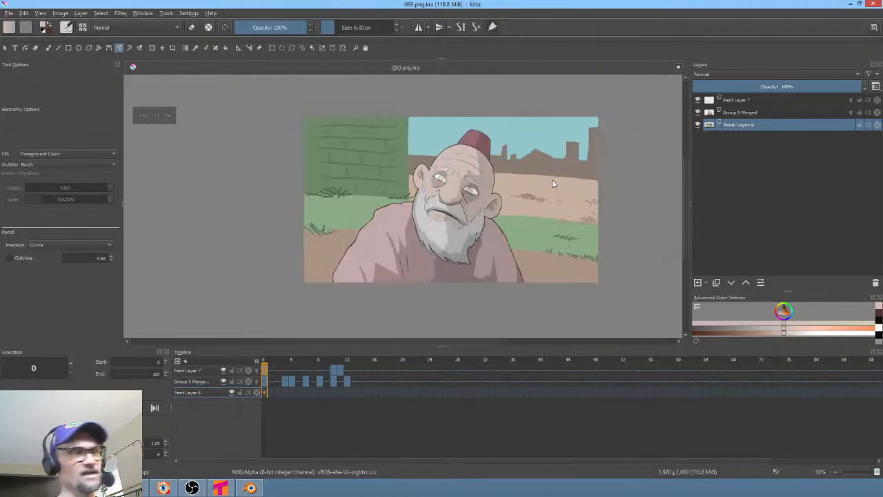
- Apply a transform to the background layer and re-render the animation as PNG frames to the 093 render folder, replacing old frames
key("ctrl+t")
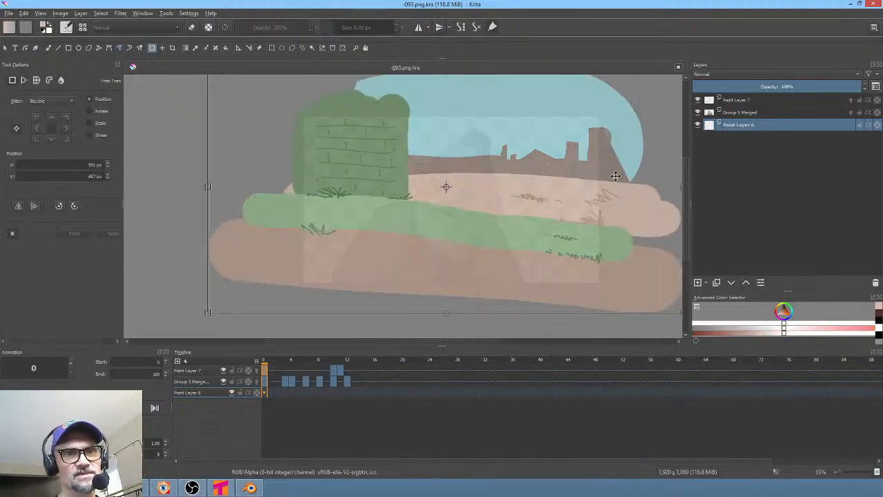
scroll(615, 176, "down", 1)
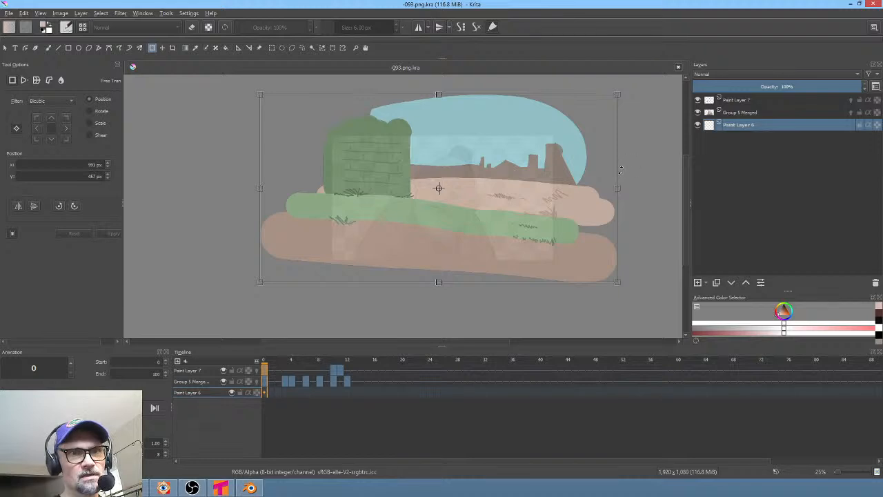
key("Return")
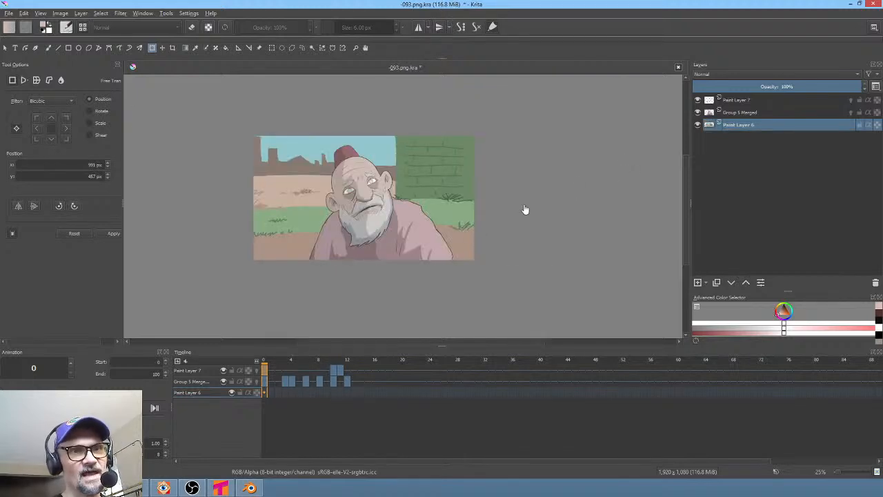
key("ctrl+shift+r")
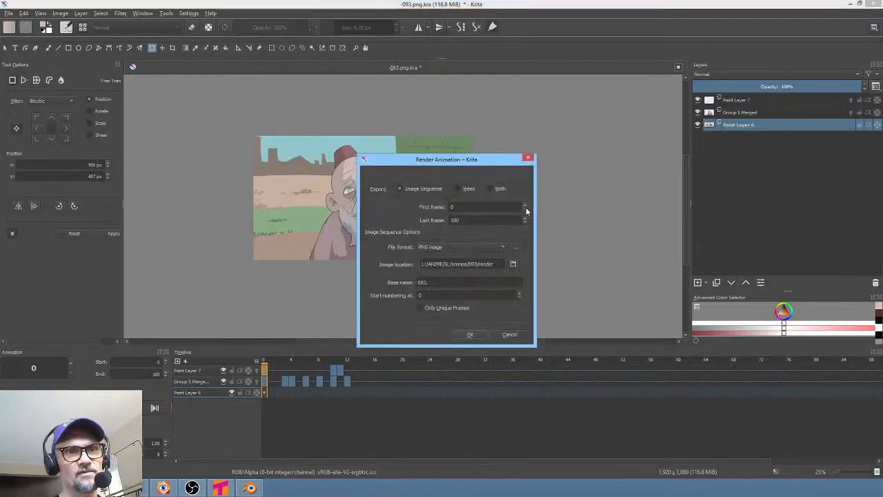
left_click(476, 335)
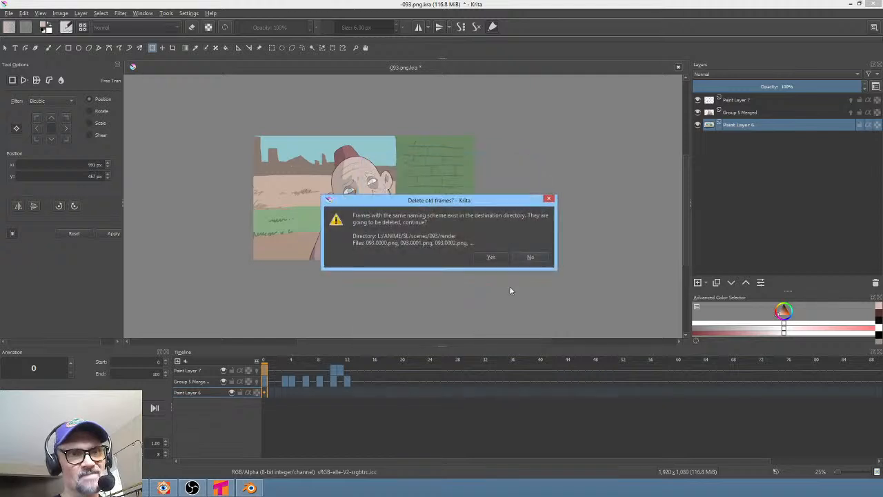
left_click(497, 256)
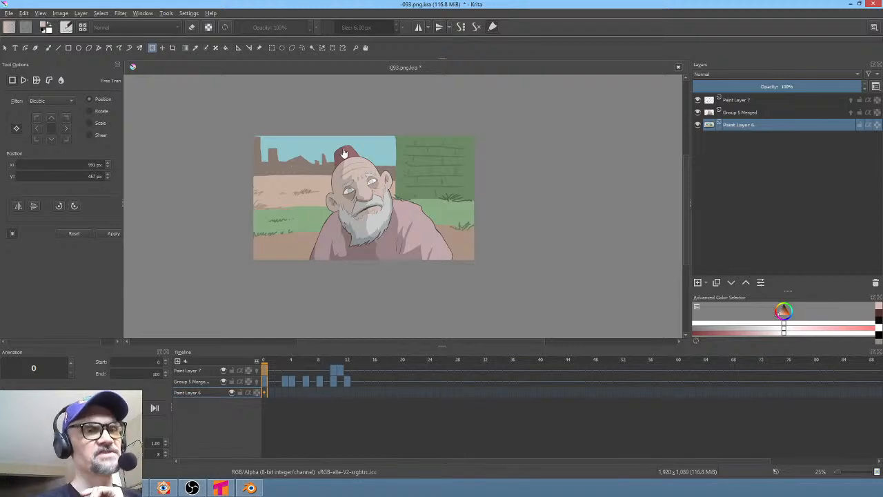
- Zoom into the canvas and scrub through the timeline frames to review the beggar's animation
scroll(345, 157, "up", 2)
middle_click_drag(345, 157, 380, 116)
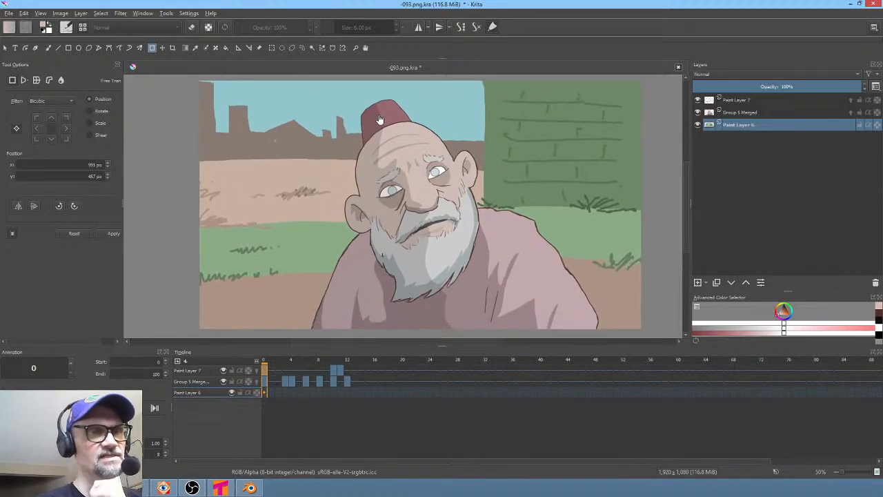
middle_click_drag(407, 156, 379, 158)
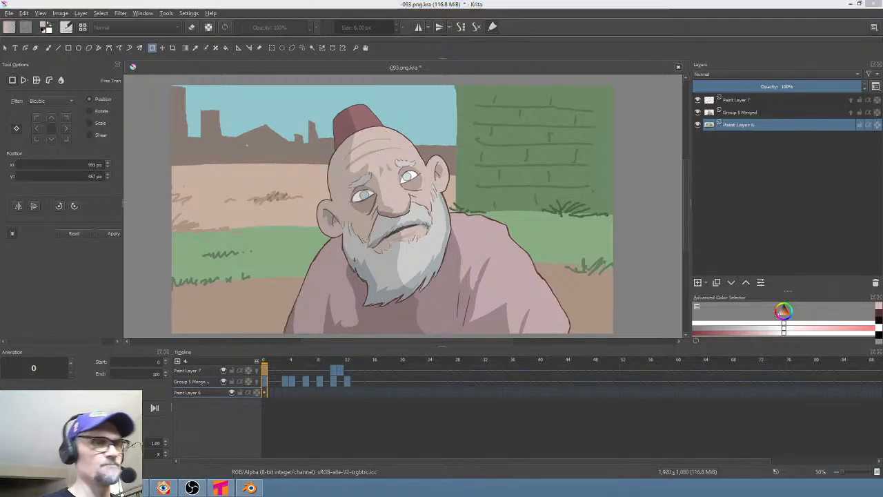
left_click_drag(266, 361, 382, 375)
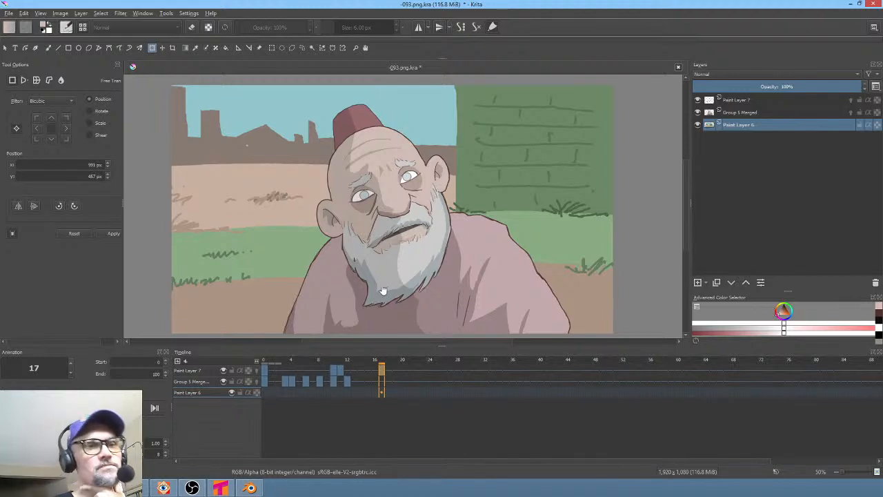
left_click_drag(267, 360, 347, 362)
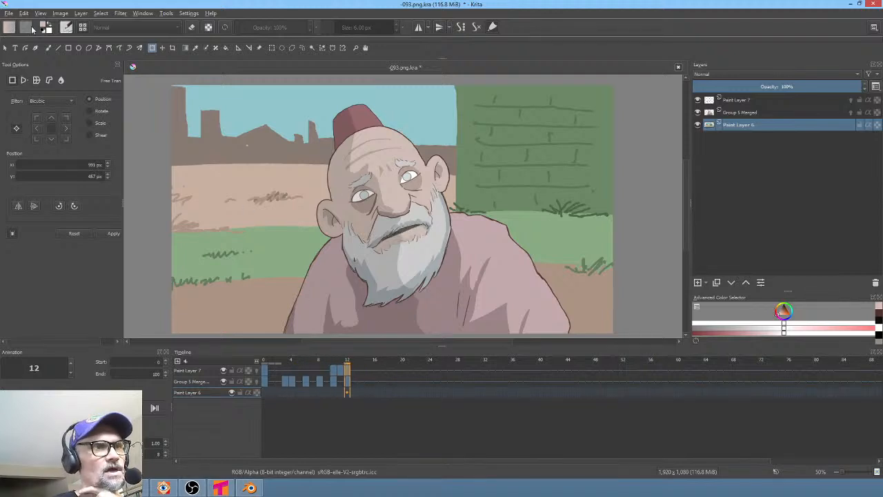
- Save the 093 Krita document
left_click(12, 15)
left_click(21, 56)
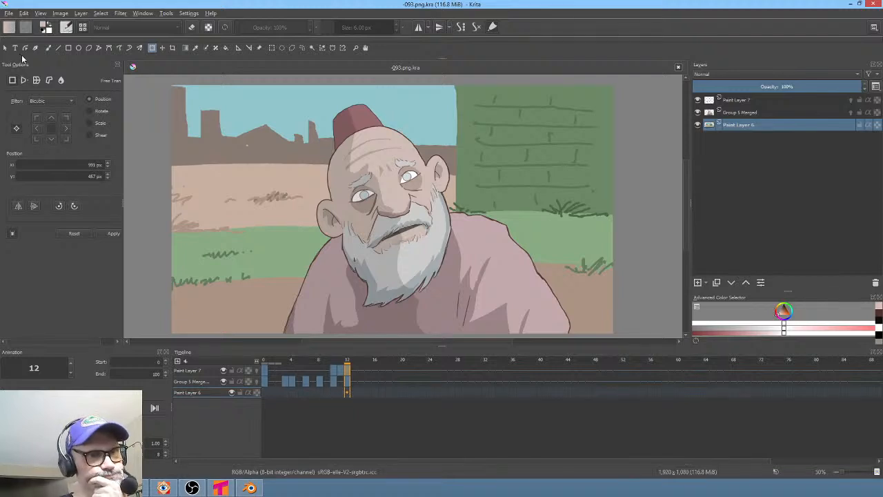
left_click_drag(276, 362, 298, 360)
- Switch to Vegas Pro and mark a loop region over the 092 clip on the timeline for review
left_click(134, 488)
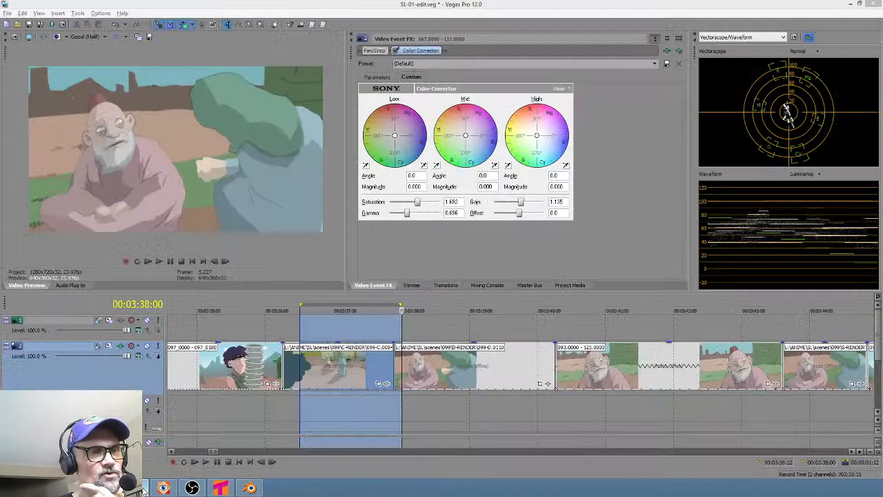
left_click_drag(349, 411, 200, 415)
scroll(324, 410, "down", 2)
left_click(222, 412)
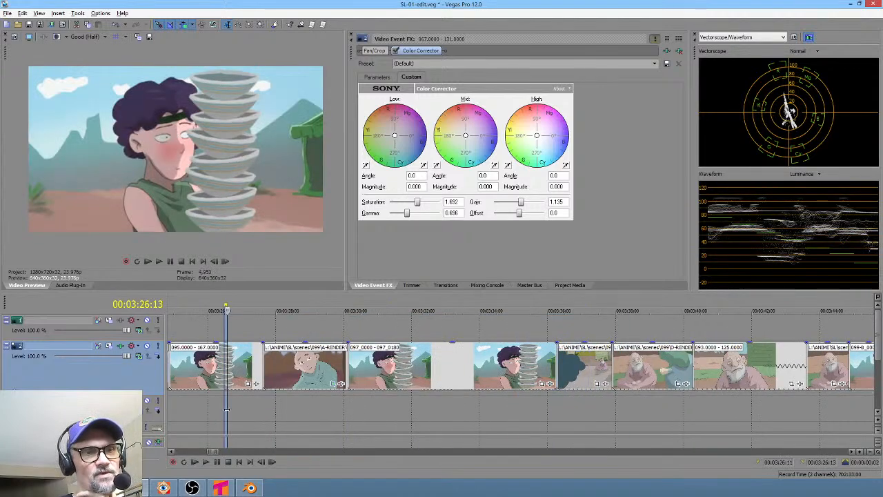
left_click_drag(272, 420, 327, 400)
scroll(310, 416, "down", 2)
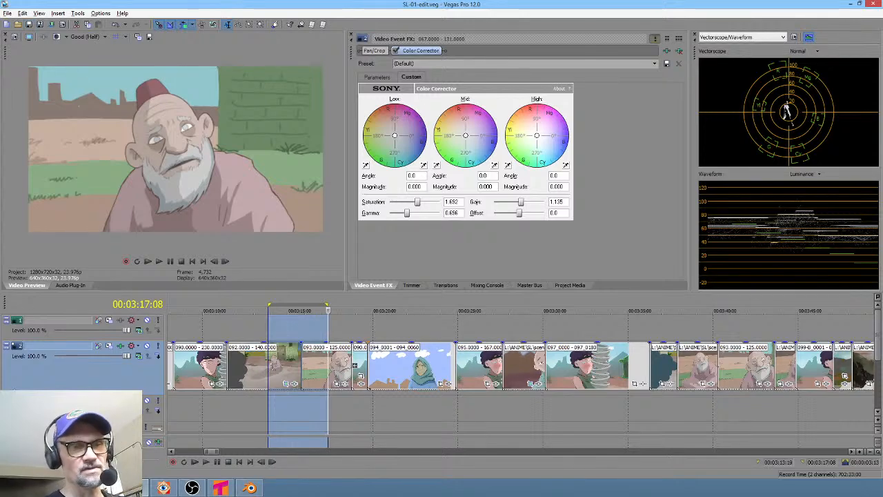
left_click_drag(262, 411, 319, 395)
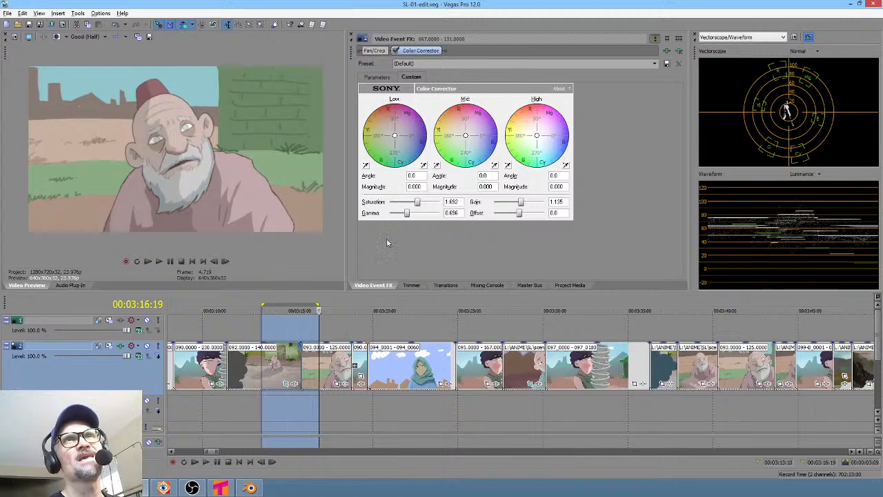